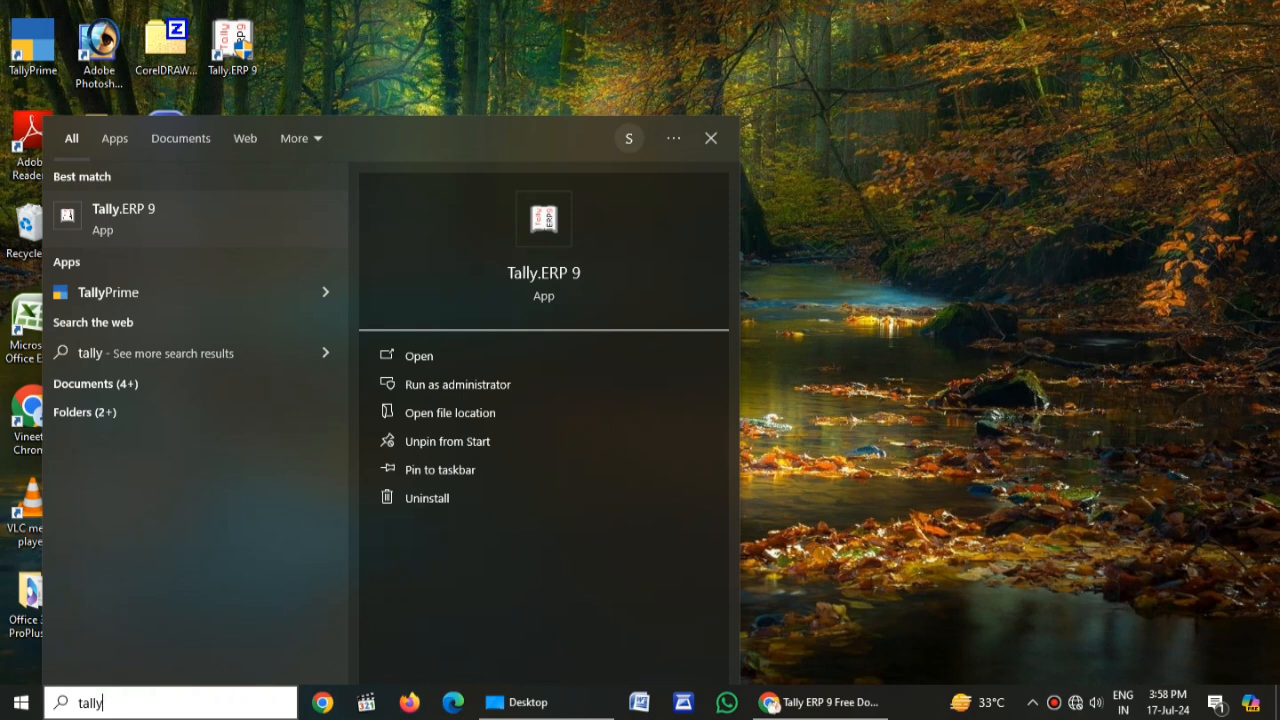
# Launch Tally.ERP 9 from the 'tally' Start menu search result
pyautogui.press('Return')
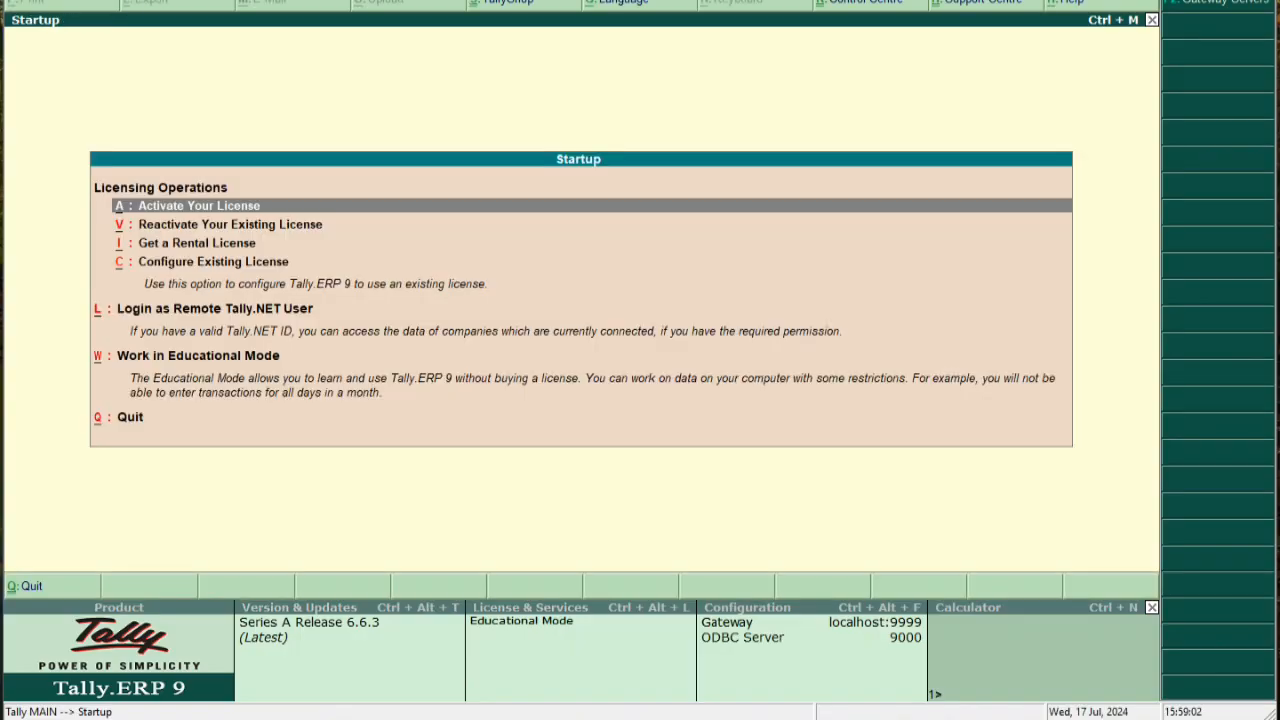
# Work in Educational Mode and shut the previously loaded company from Company Info
pyautogui.press('Down')
pyautogui.press('Down')
pyautogui.press('Down')
pyautogui.press('Down')
pyautogui.press('Down')
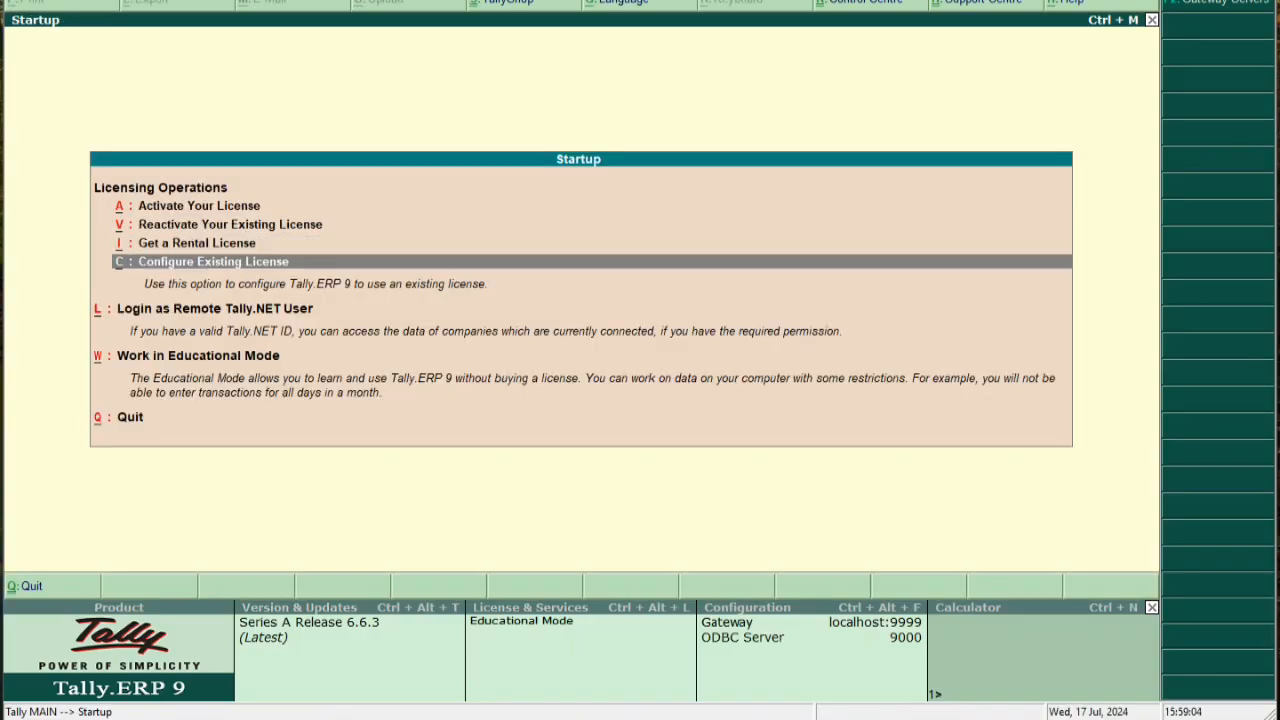
pyautogui.press('Return')
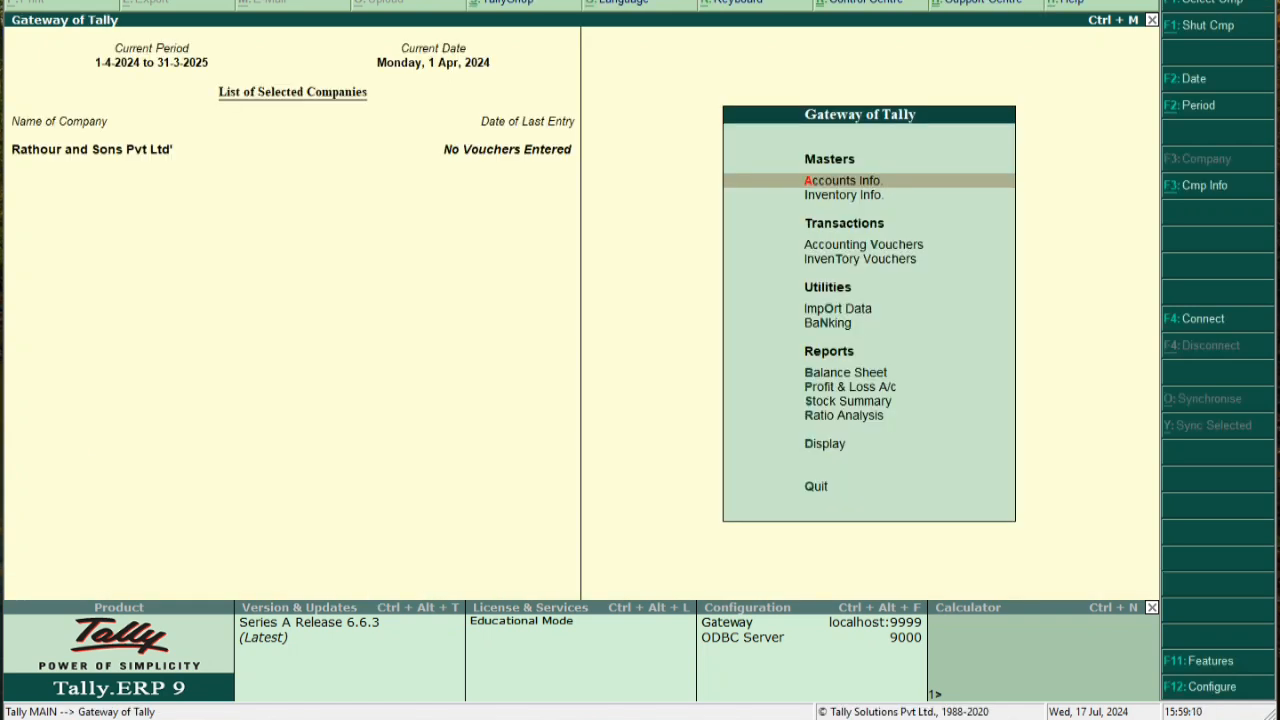
pyautogui.hotkey('alt', 'F3')
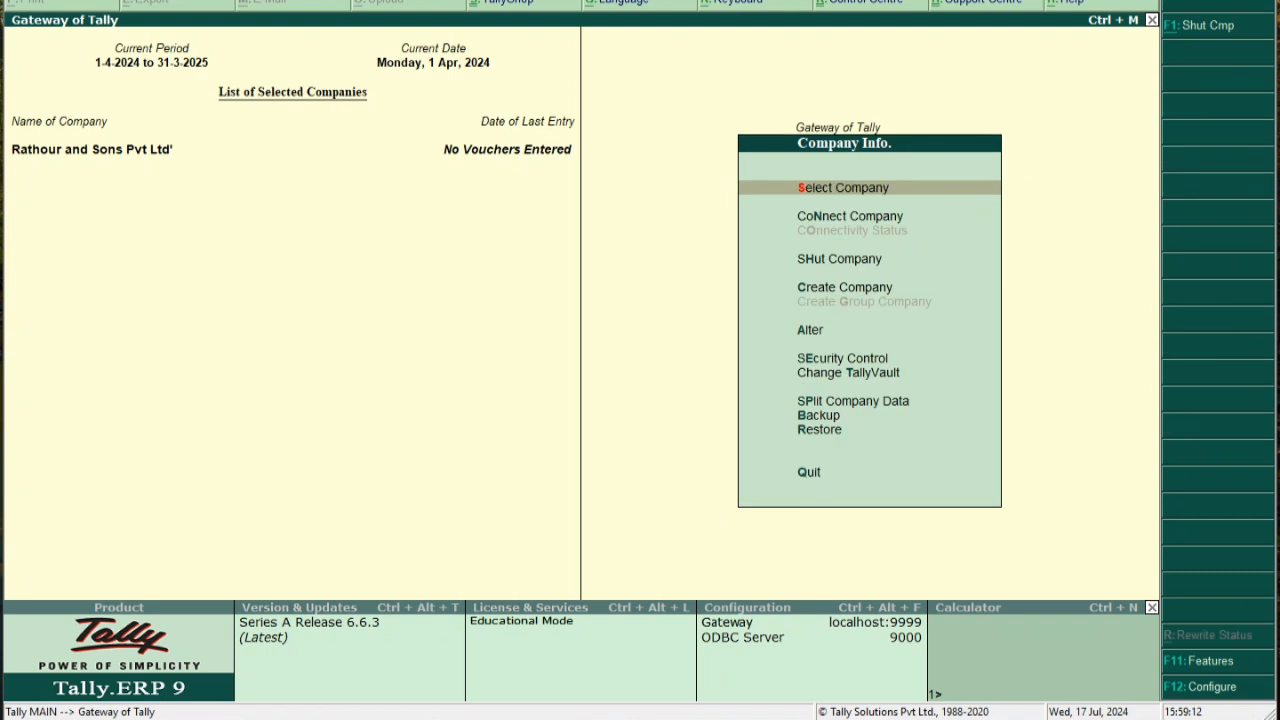
pyautogui.press('Down')
pyautogui.press('Down')
pyautogui.press('Return')
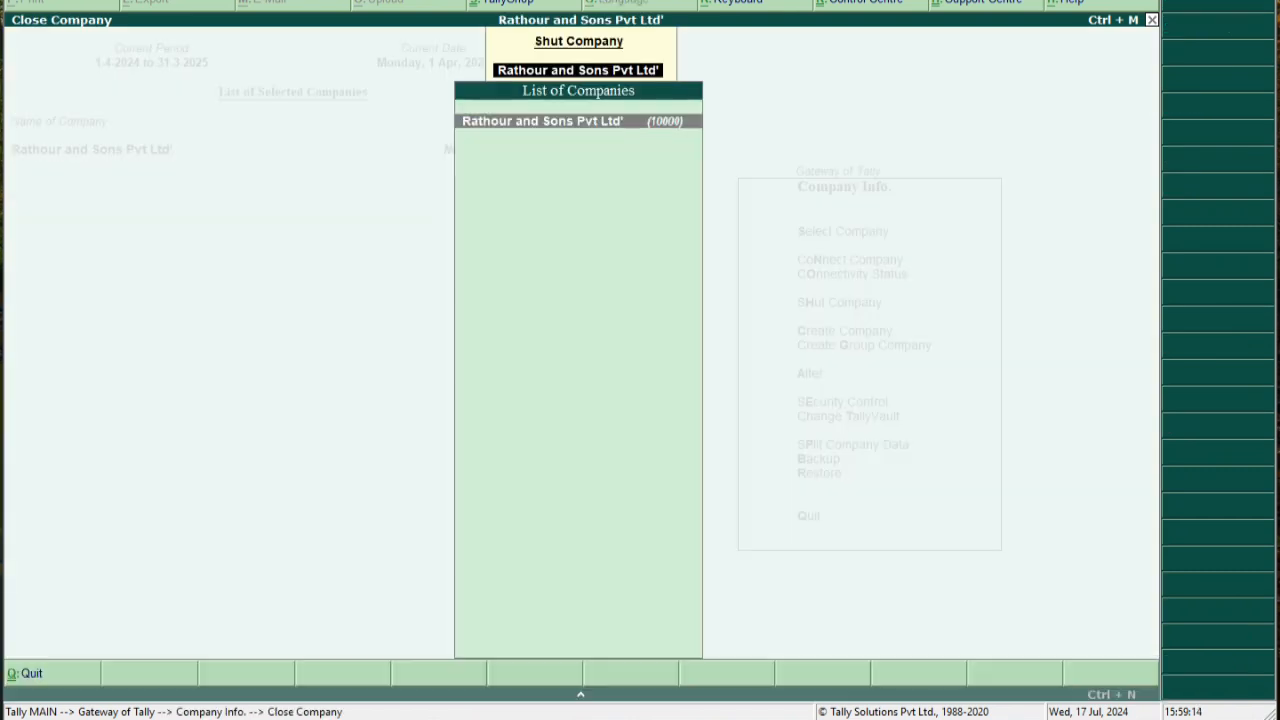
pyautogui.press('Return')
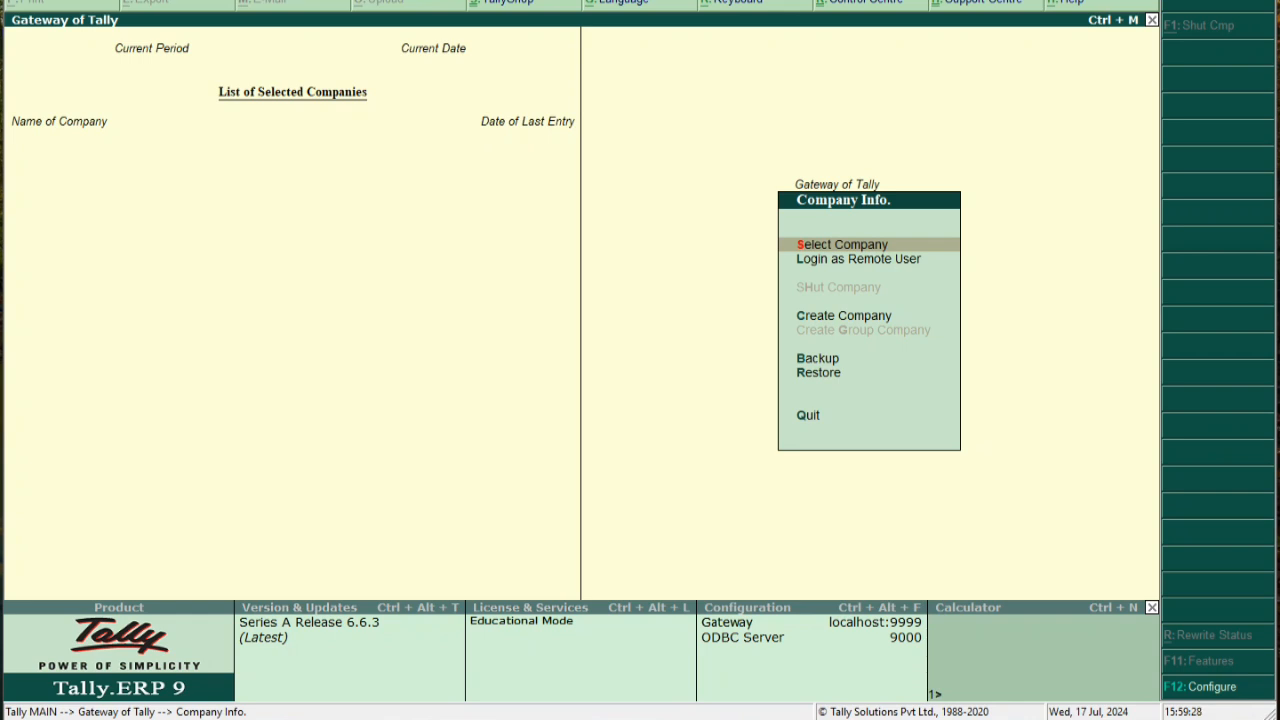
pyautogui.press('Down')
pyautogui.press('Down')
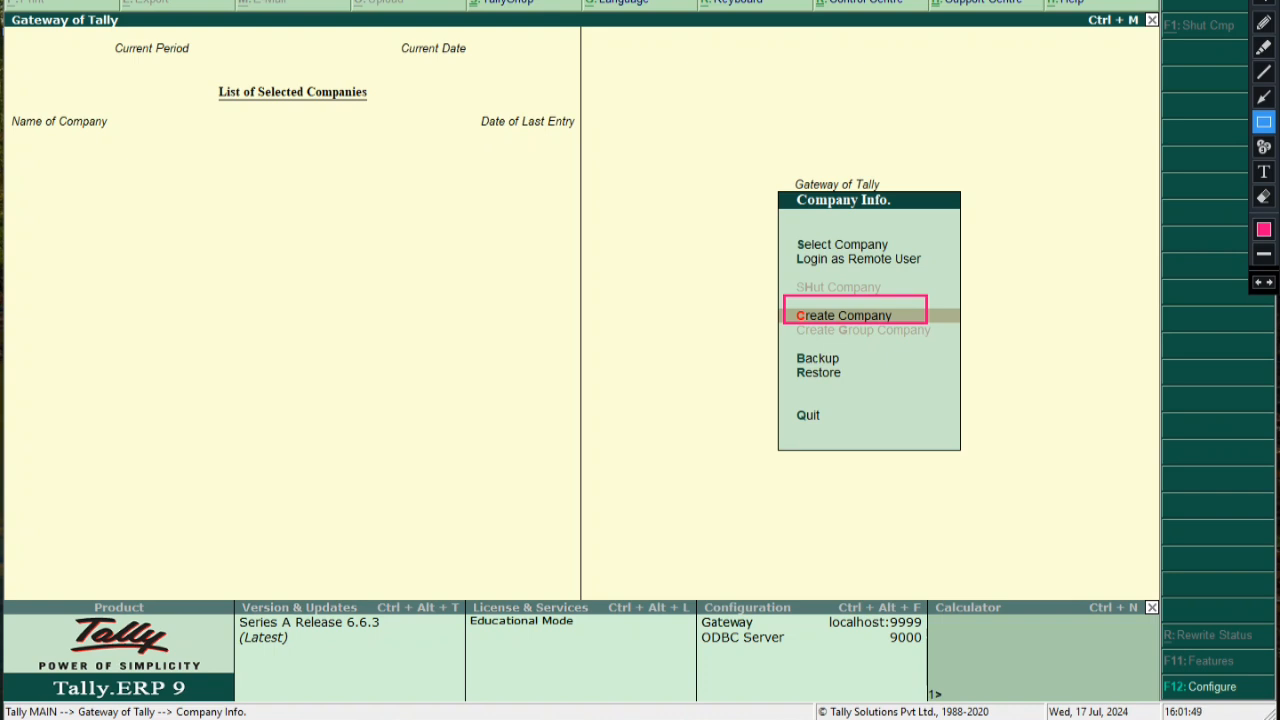
# Open the Create Company form from the Company Info menu
pyautogui.click(450, 1)
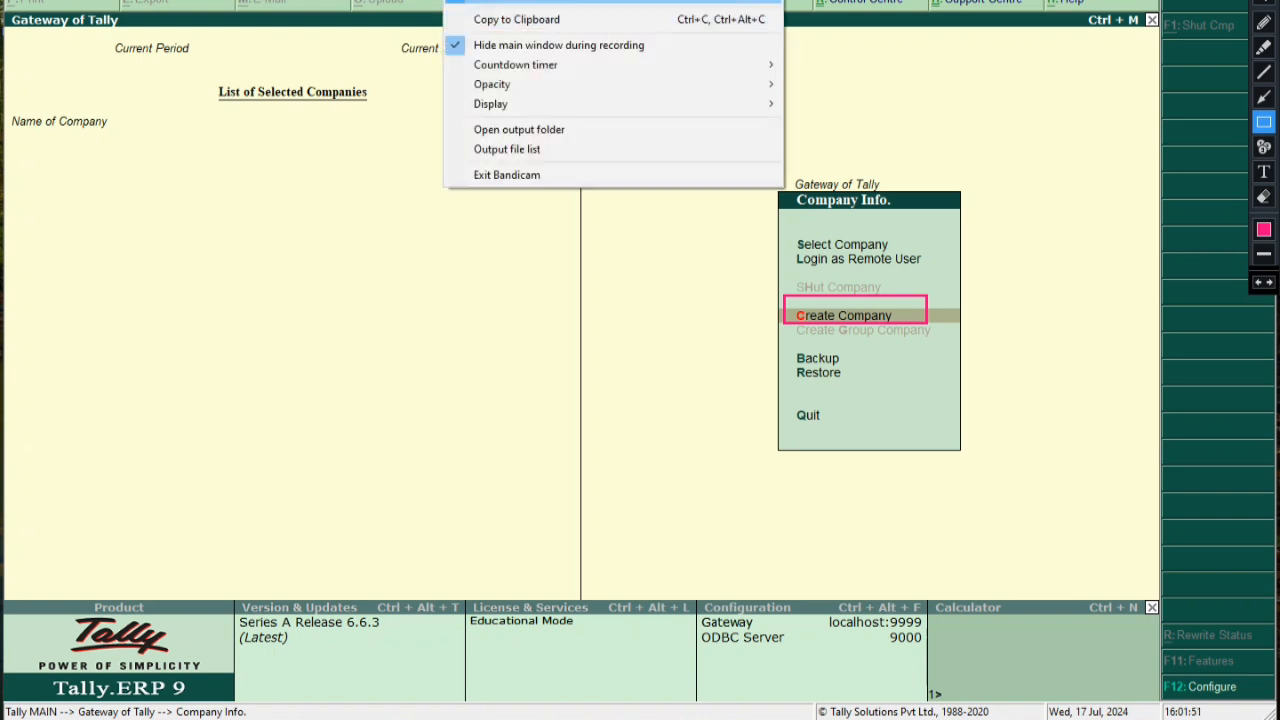
pyautogui.click(1098, 200)
pyautogui.press('Escape')
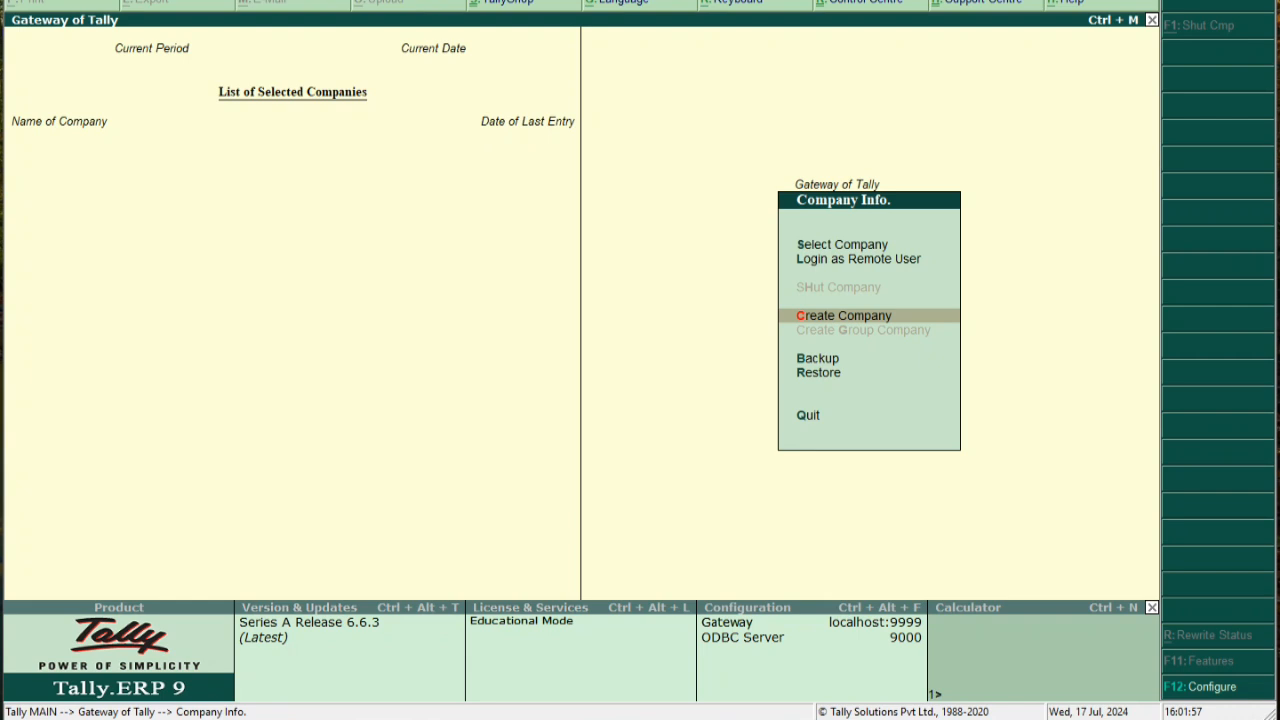
pyautogui.press('Return')
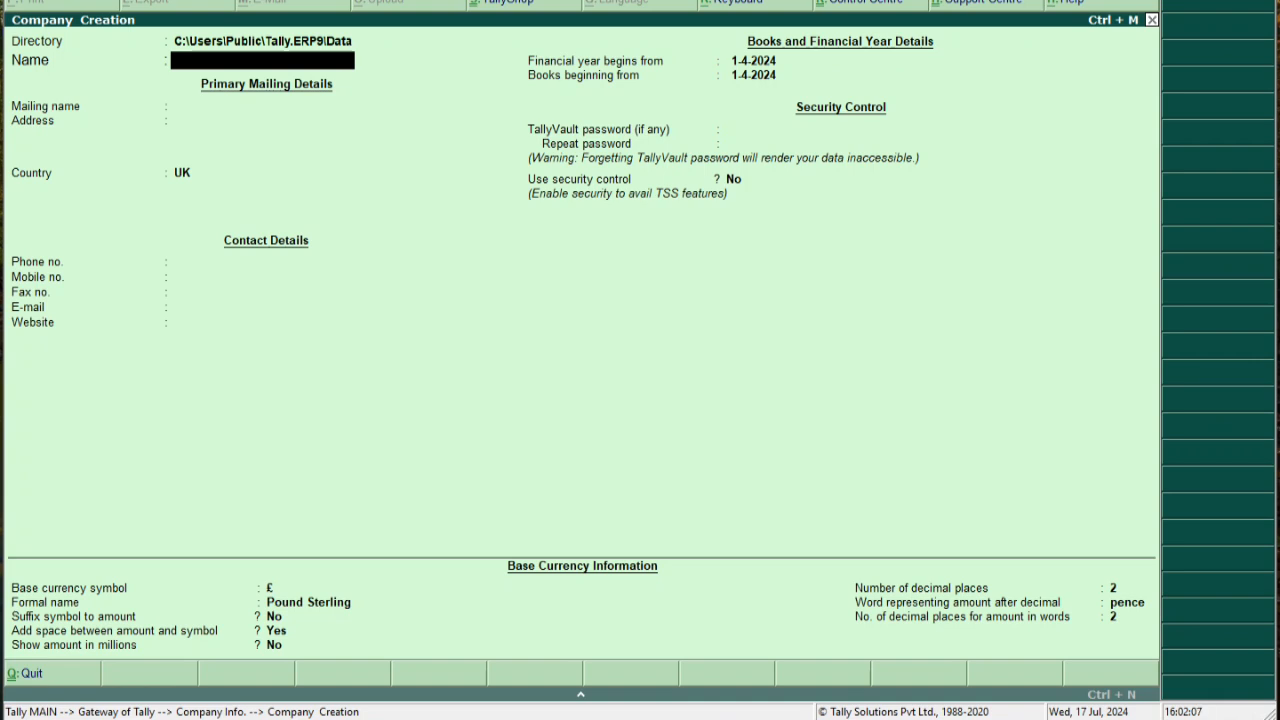
# Name the company 'Raghav Singh Pvt Ltd', keep the same mailing name, and enter its address line
pyautogui.write('Raghav Singh Pvt Ltd')
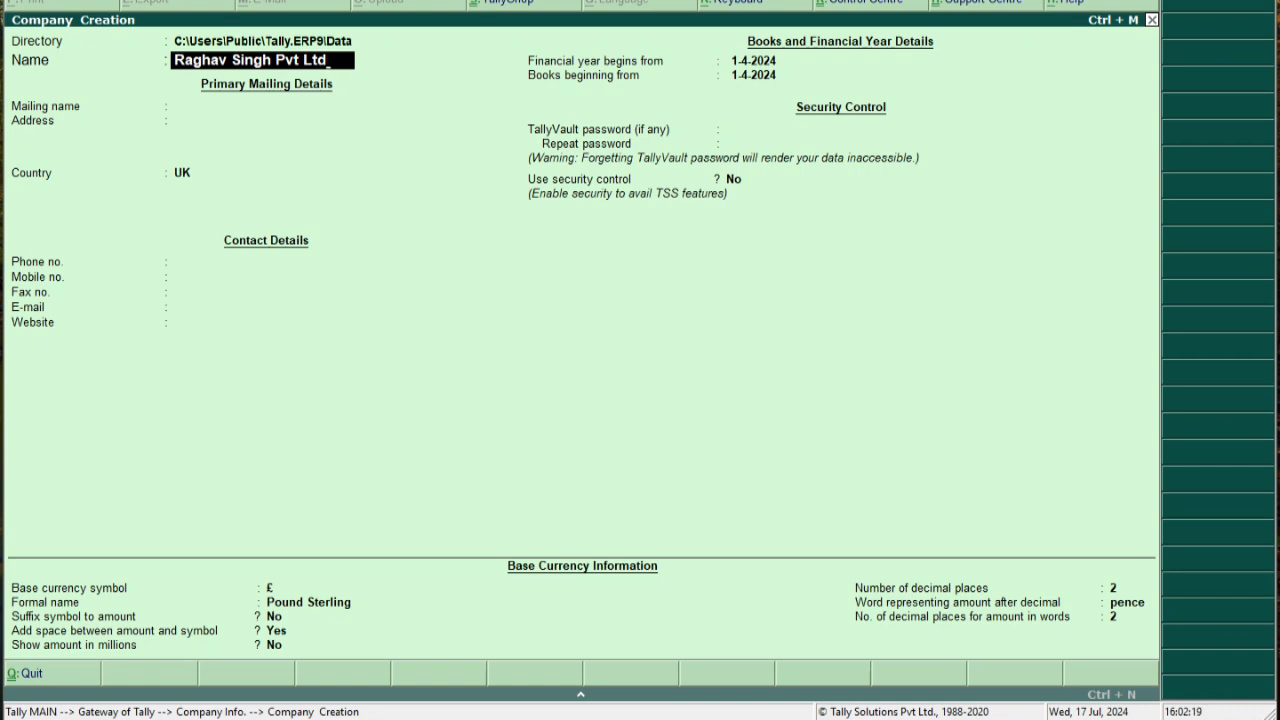
pyautogui.press('Return')
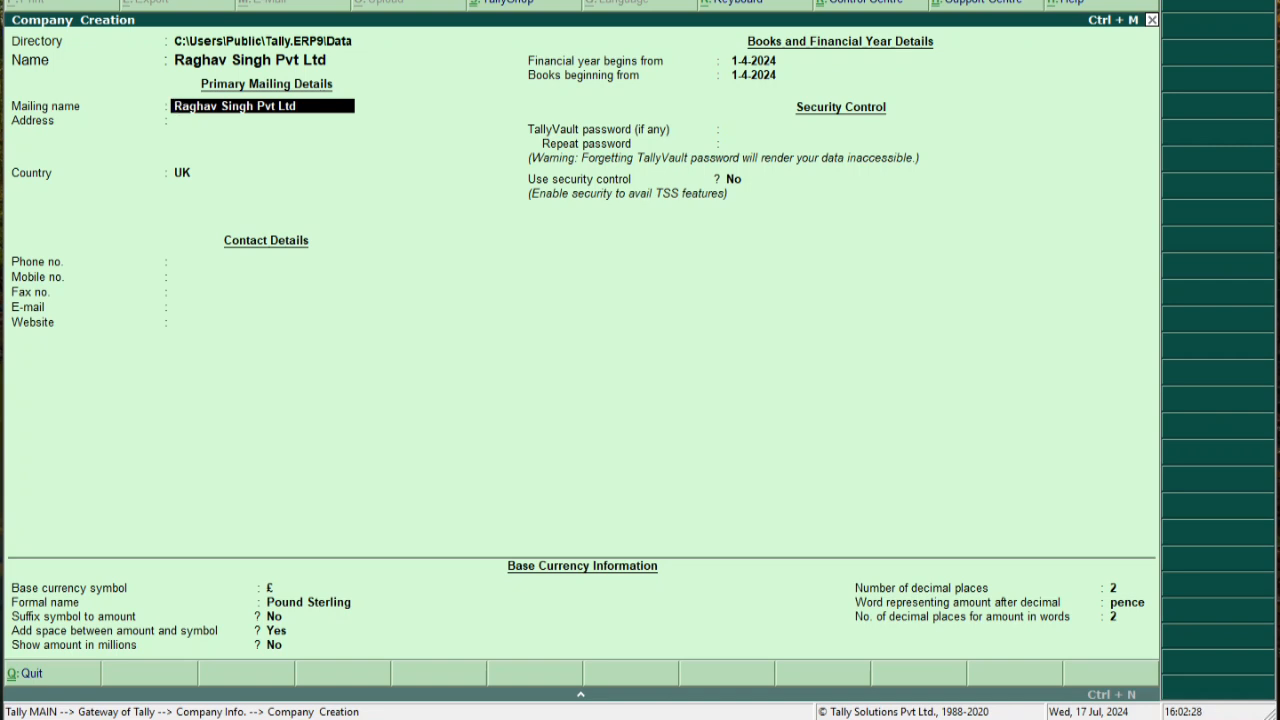
pyautogui.press('Return')
pyautogui.write('S')
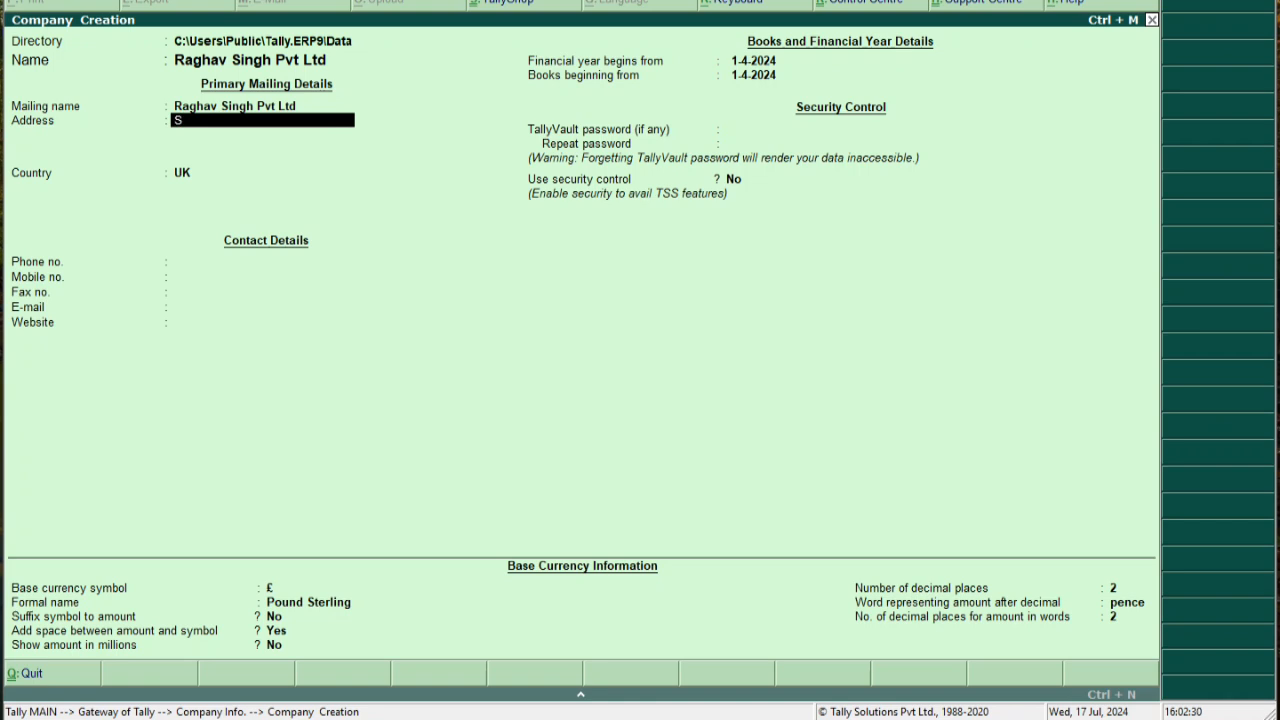
pyautogui.write('hahajahnapur')
pyautogui.press('Return')
pyautogui.press('Return')
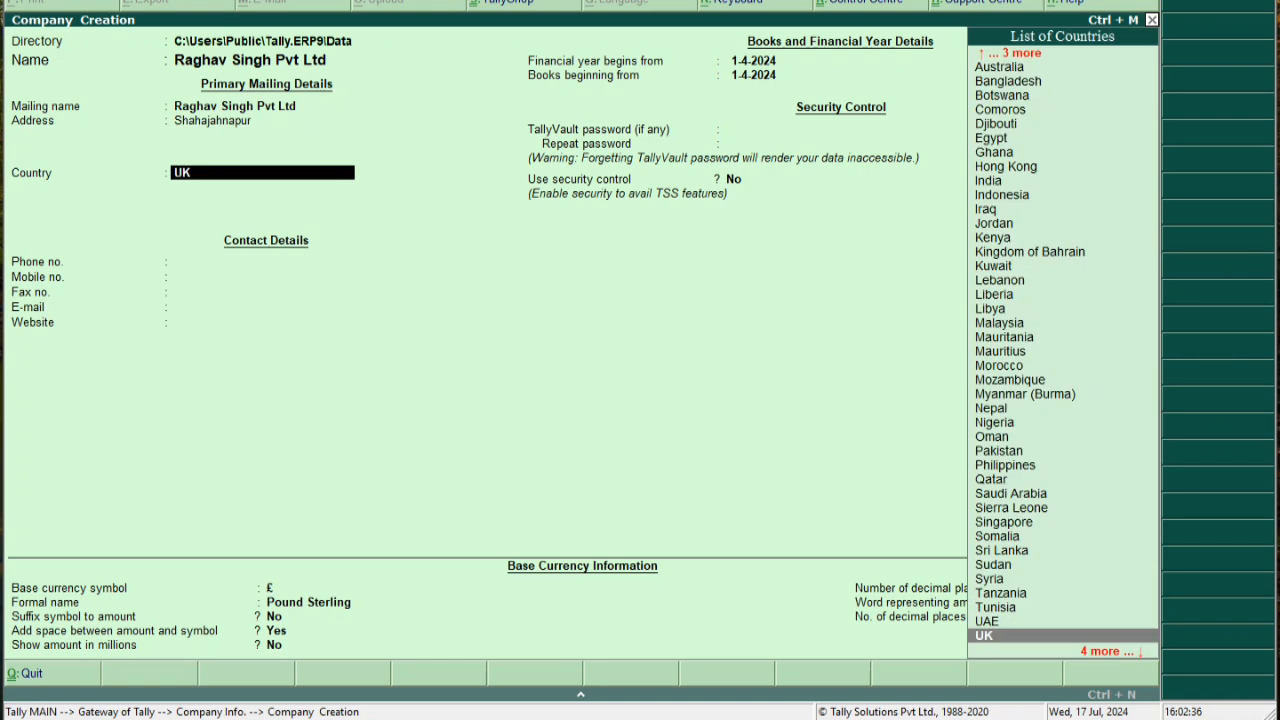
# Set the company's country to India and its state to Uttar Pradesh
pyautogui.write('i')
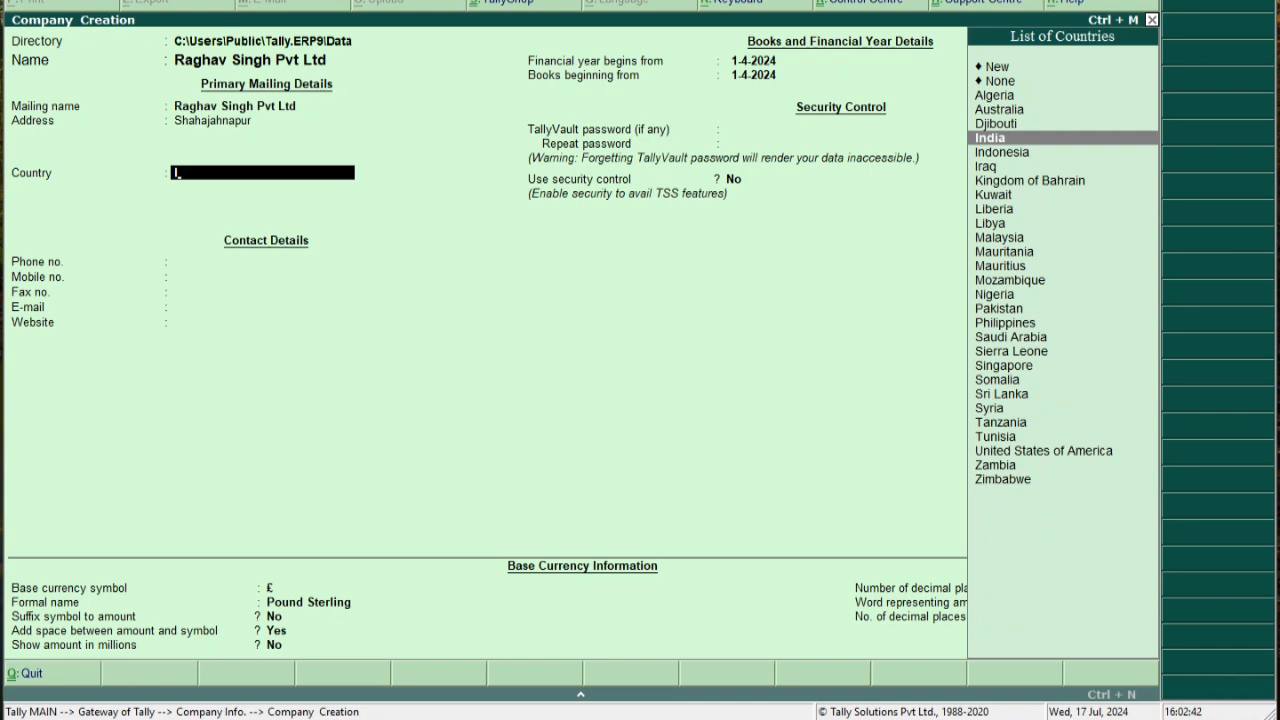
pyautogui.press('Return')
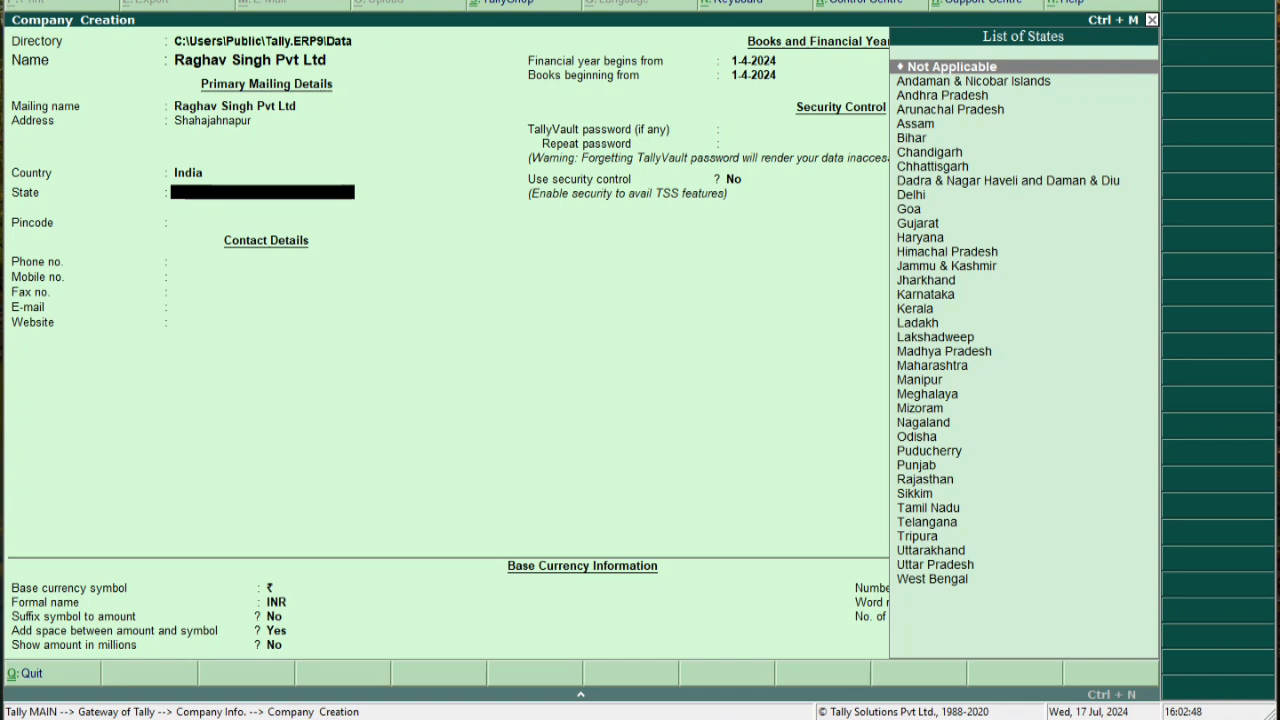
pyautogui.write('U')
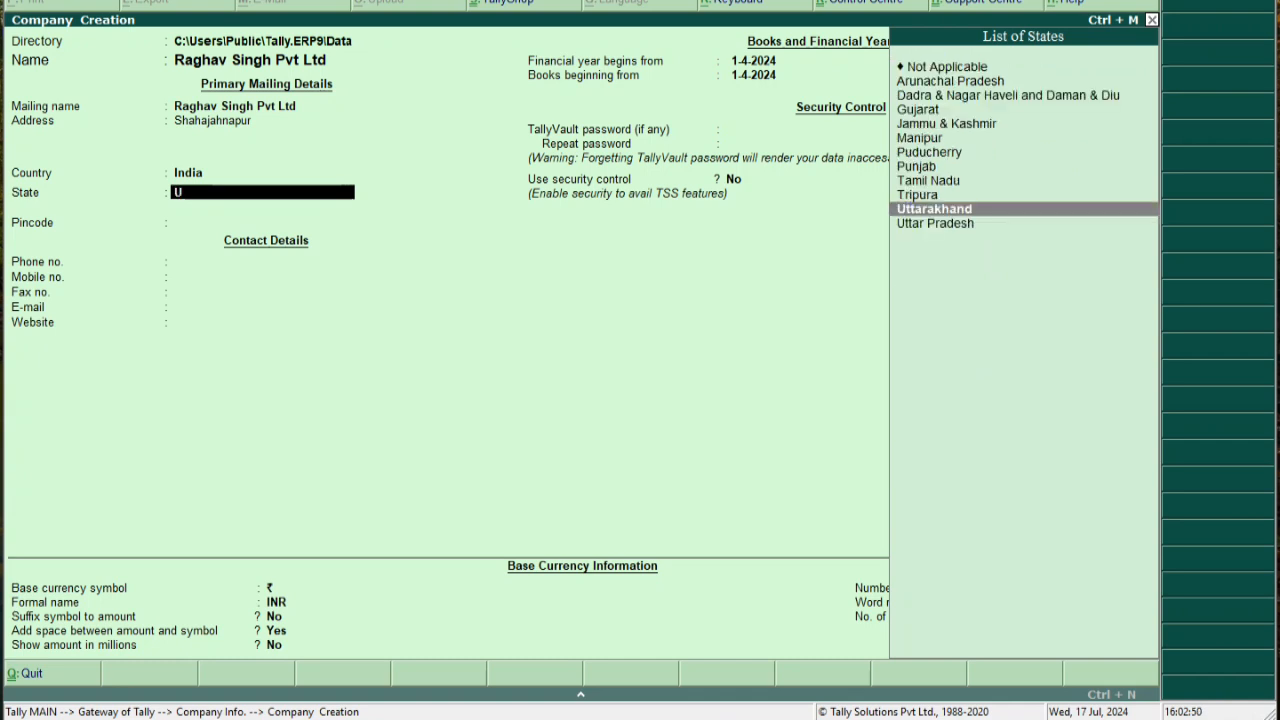
pyautogui.press('Down')
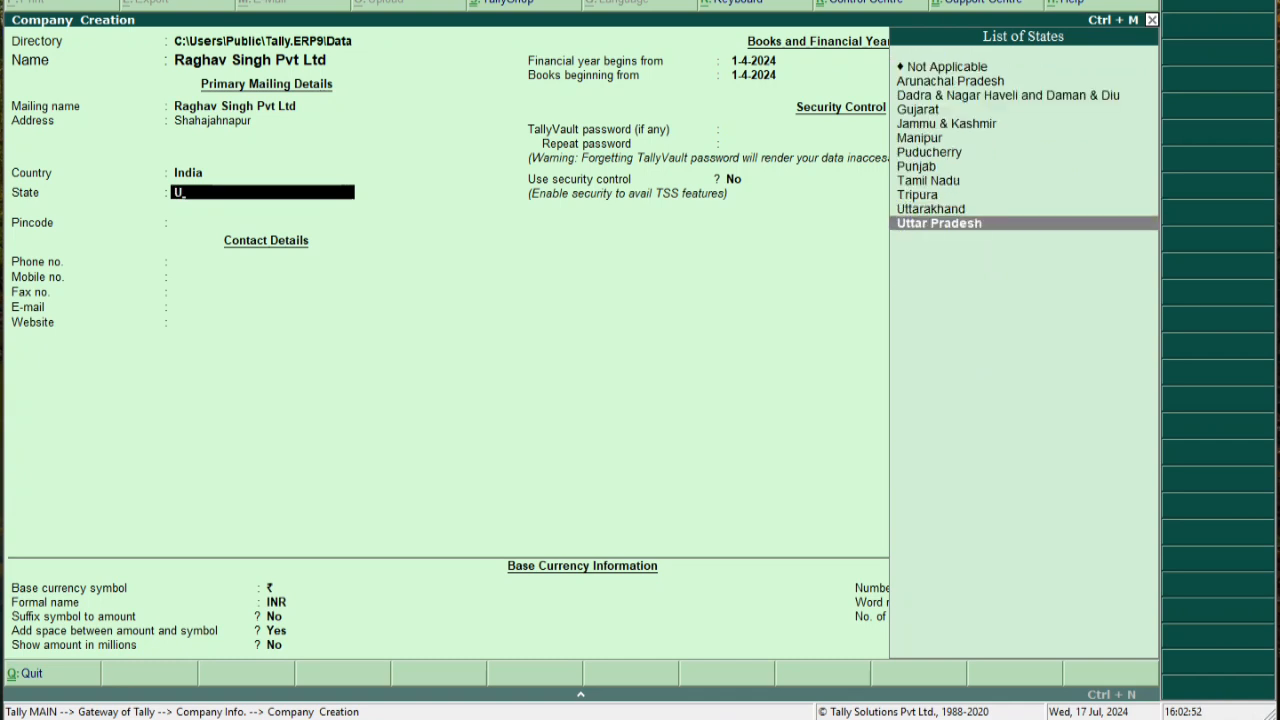
pyautogui.press('Return')
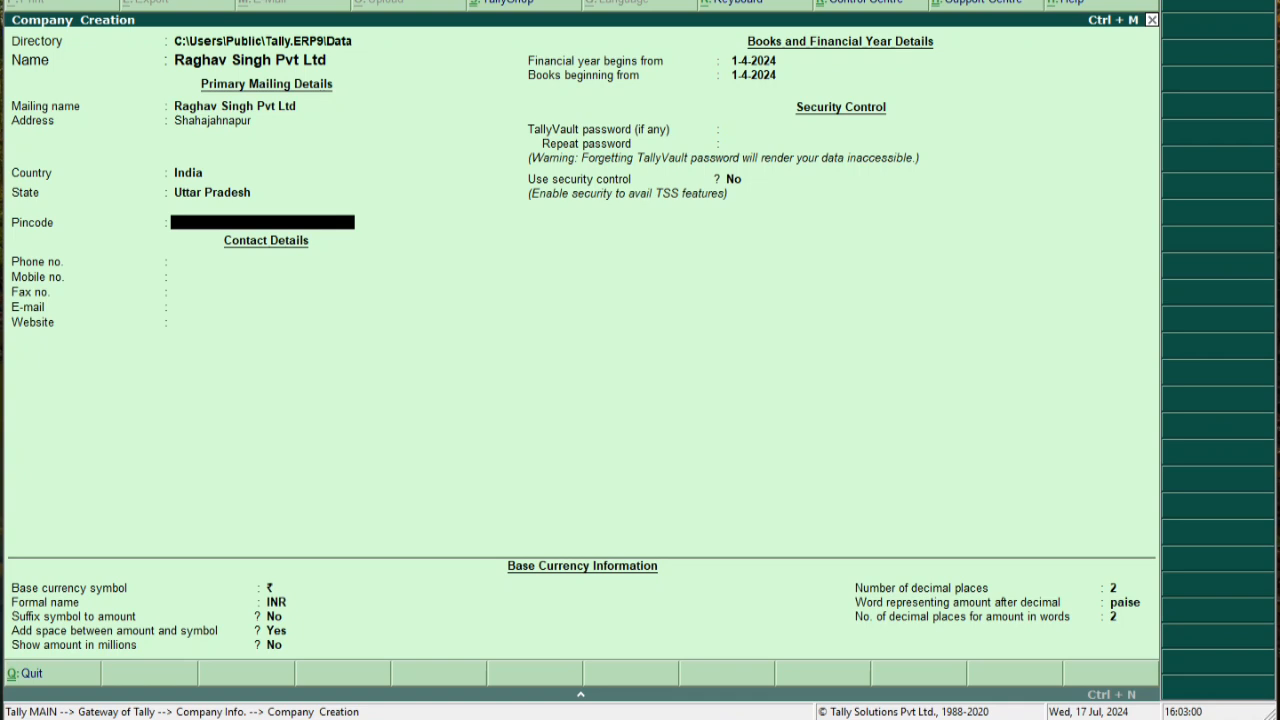
# Enter the pincode and leave the phone, mobile, fax, e-mail and website fields blank
pyautogui.write('242001')
pyautogui.press('Return')
pyautogui.press('Return')
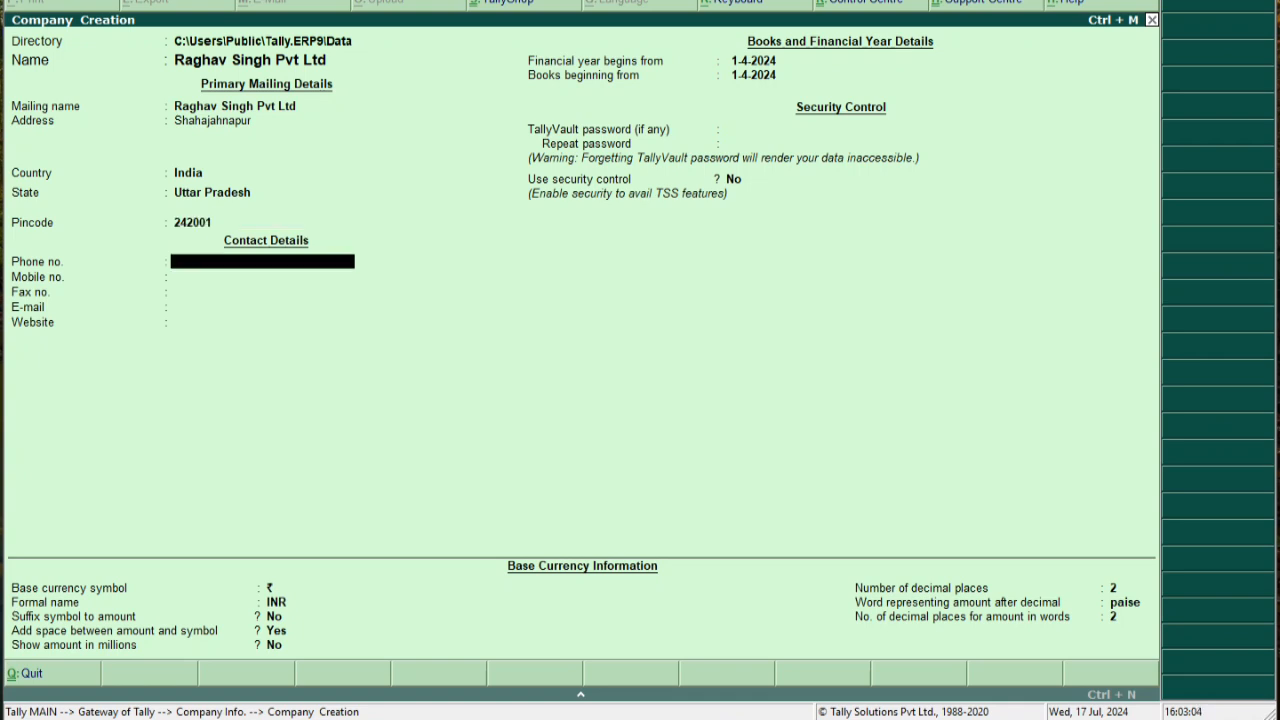
pyautogui.press('Up')
pyautogui.press('Return')
pyautogui.press('Return')
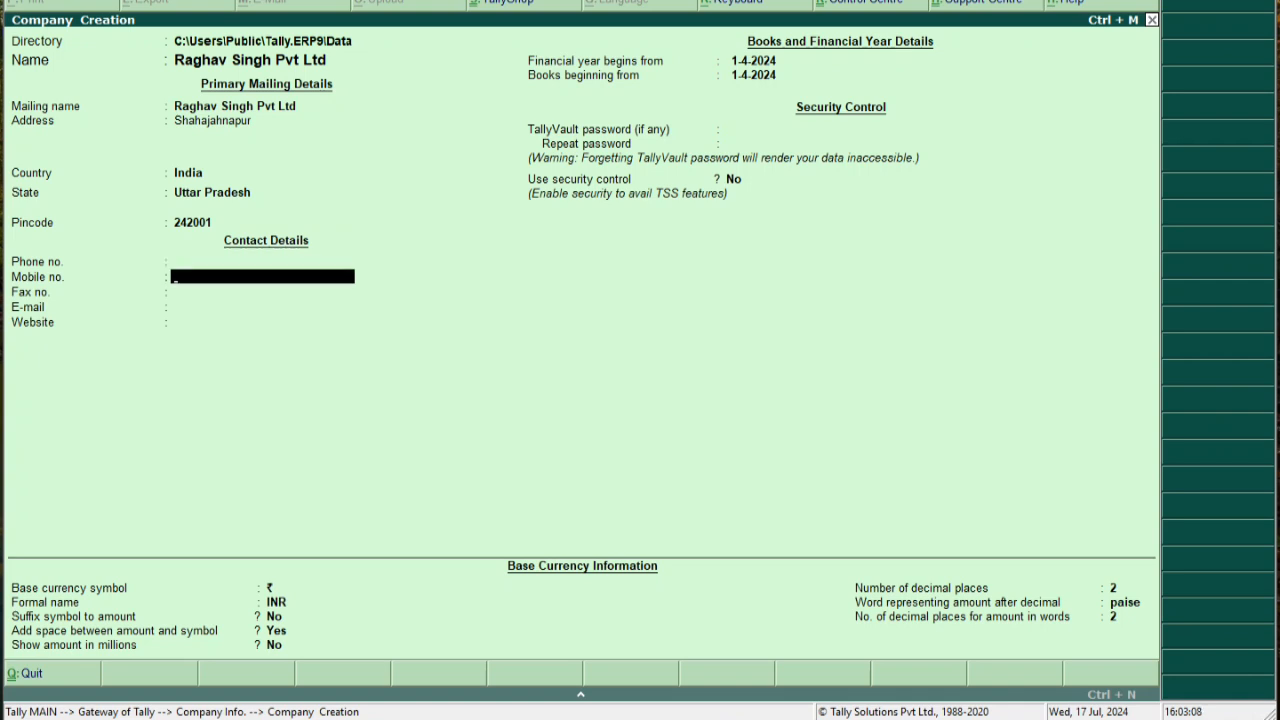
pyautogui.press('Return')
pyautogui.press('Return')
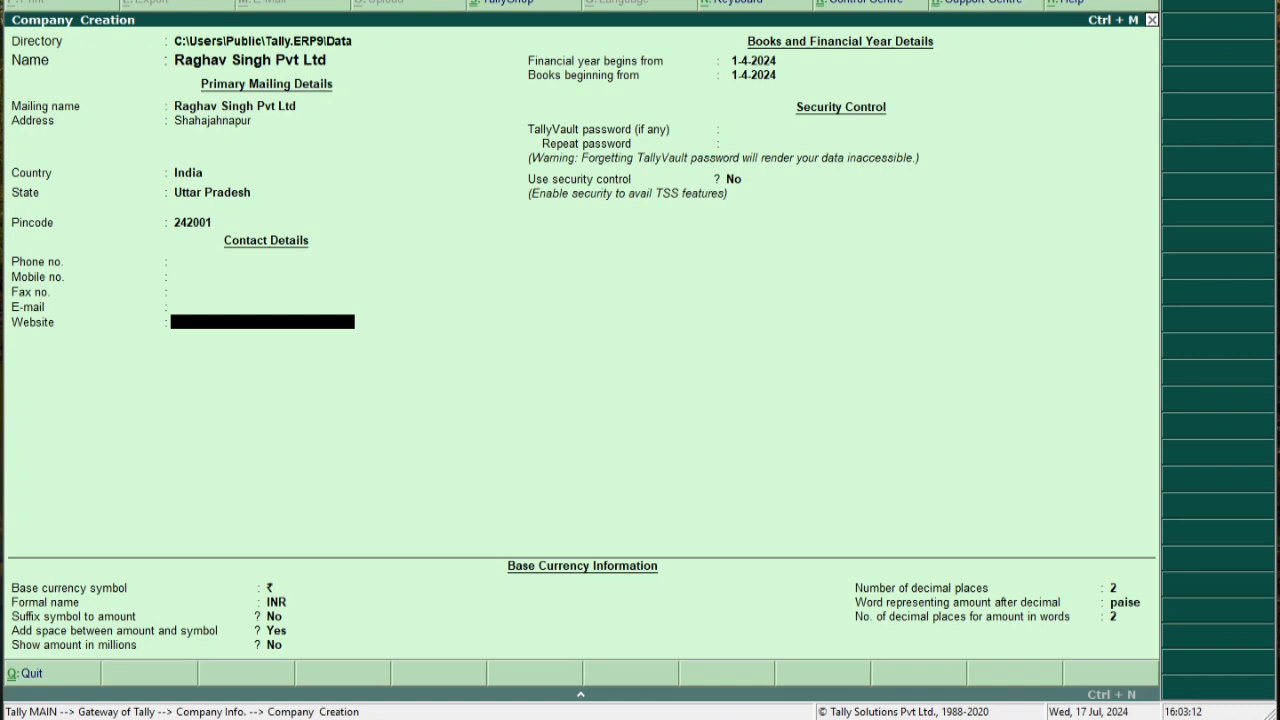
pyautogui.press('Return')
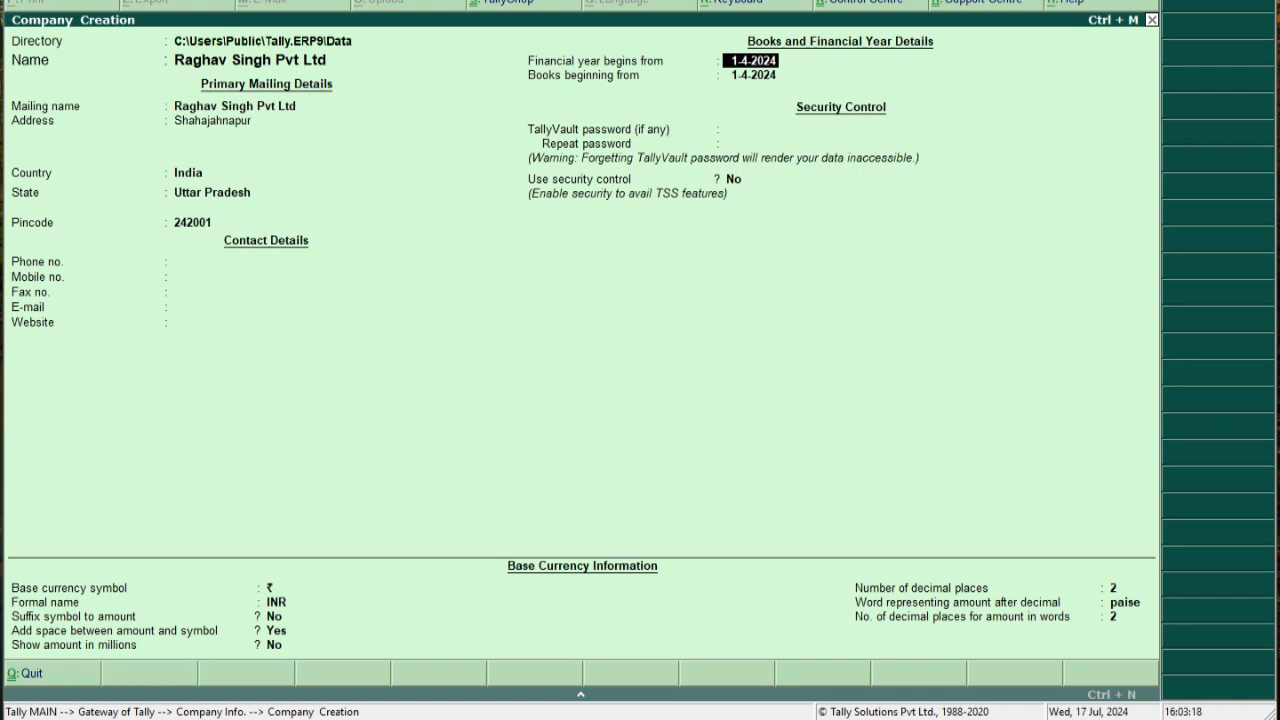
pyautogui.press('Return')
pyautogui.press('Up')
pyautogui.press('space')
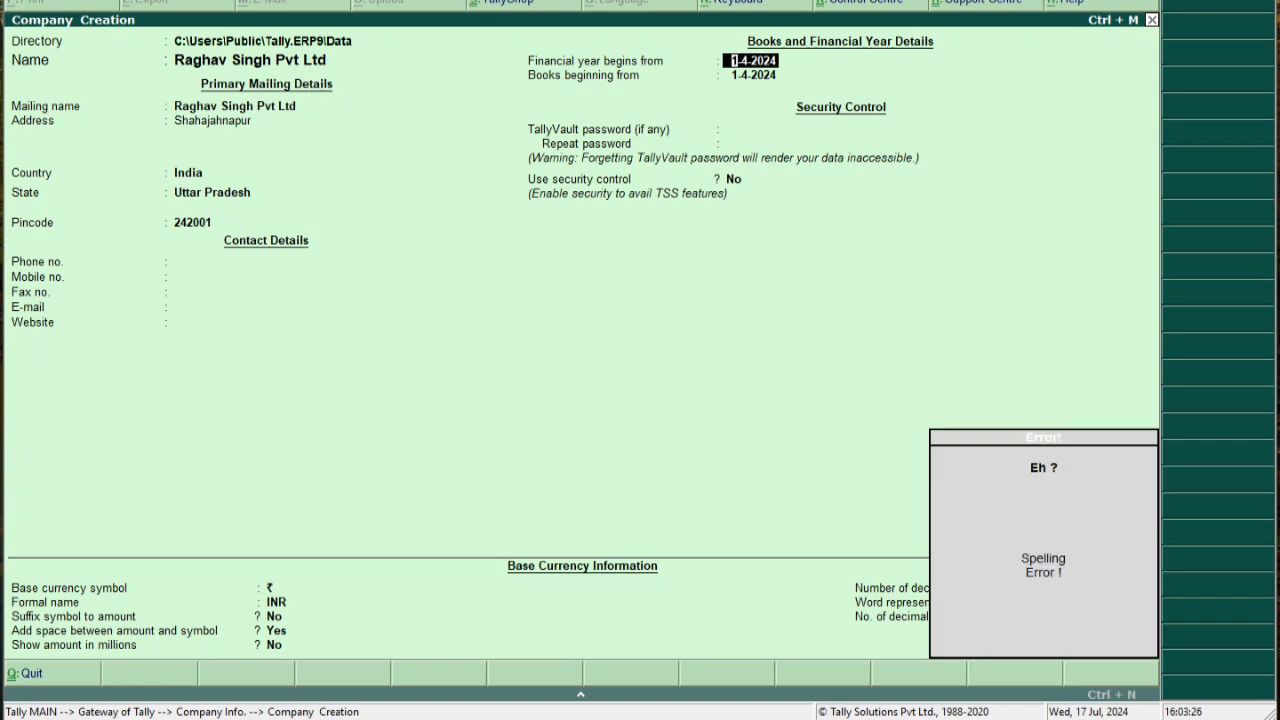
pyautogui.click(456, 3)
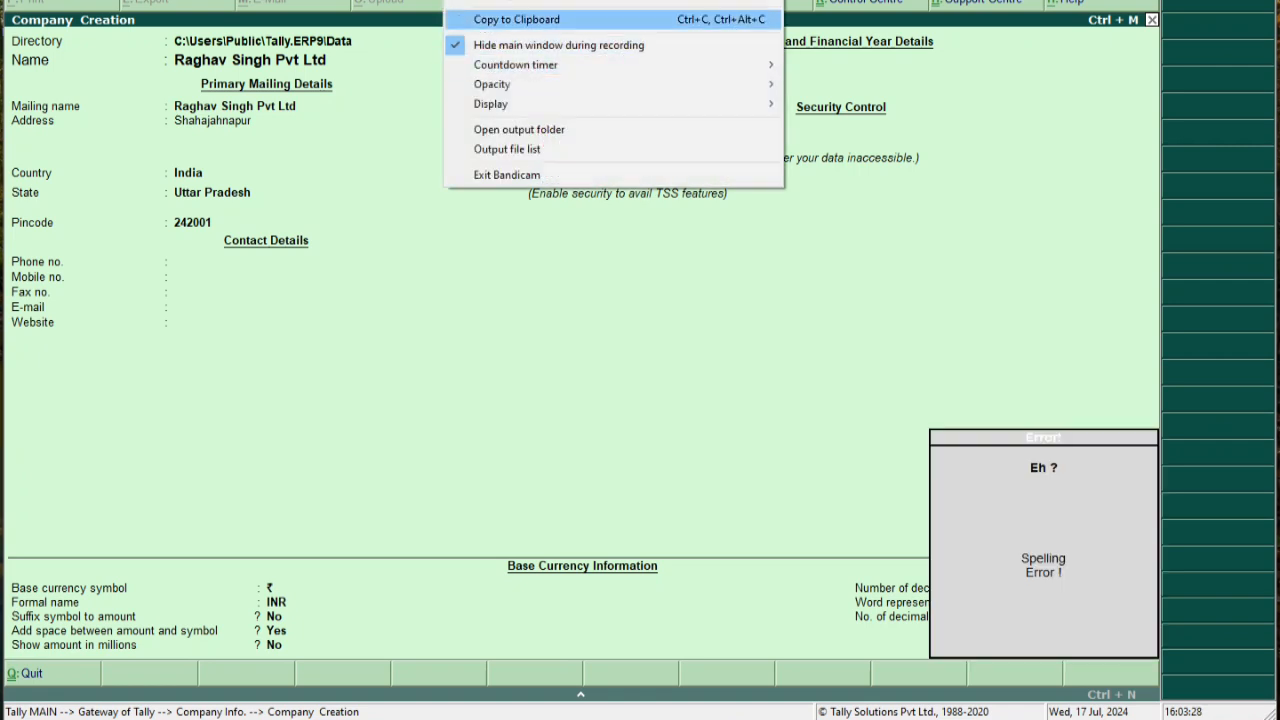
pyautogui.click(510, 1)
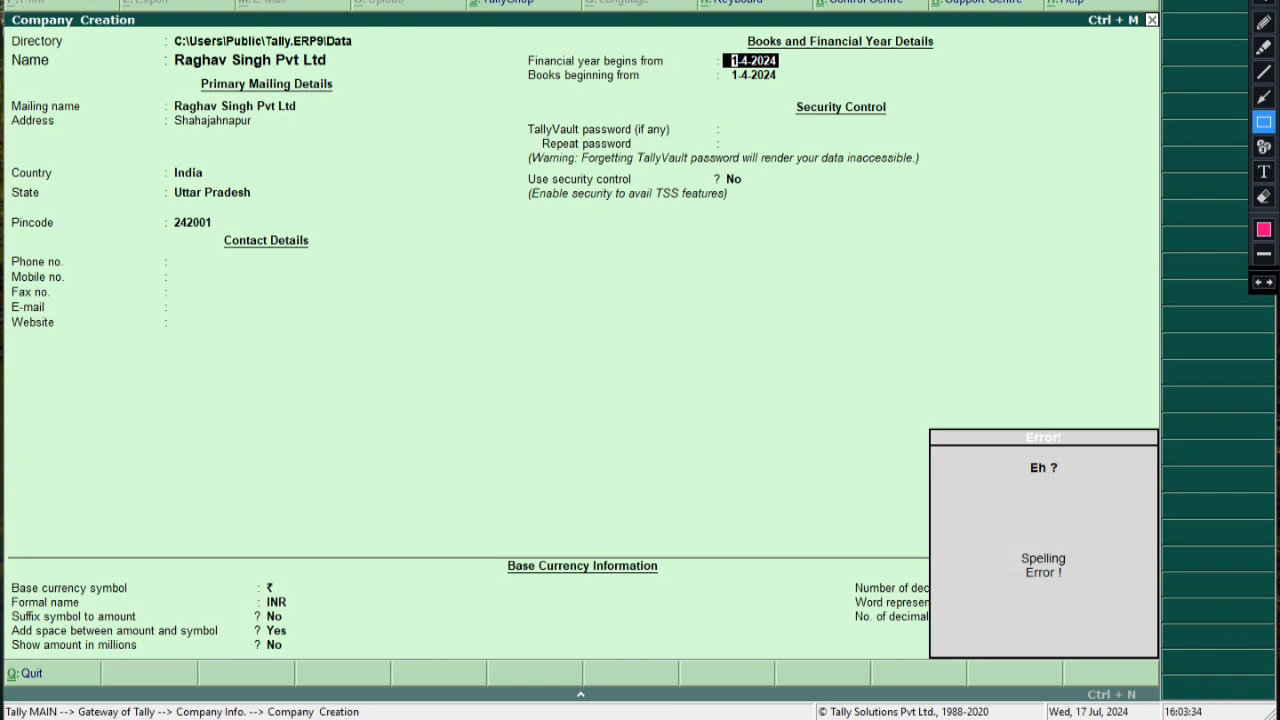
pyautogui.moveTo(723, 49)
pyautogui.mouseDown()
pyautogui.moveTo(790, 89)
pyautogui.moveTo(805, 84)
pyautogui.mouseUp()
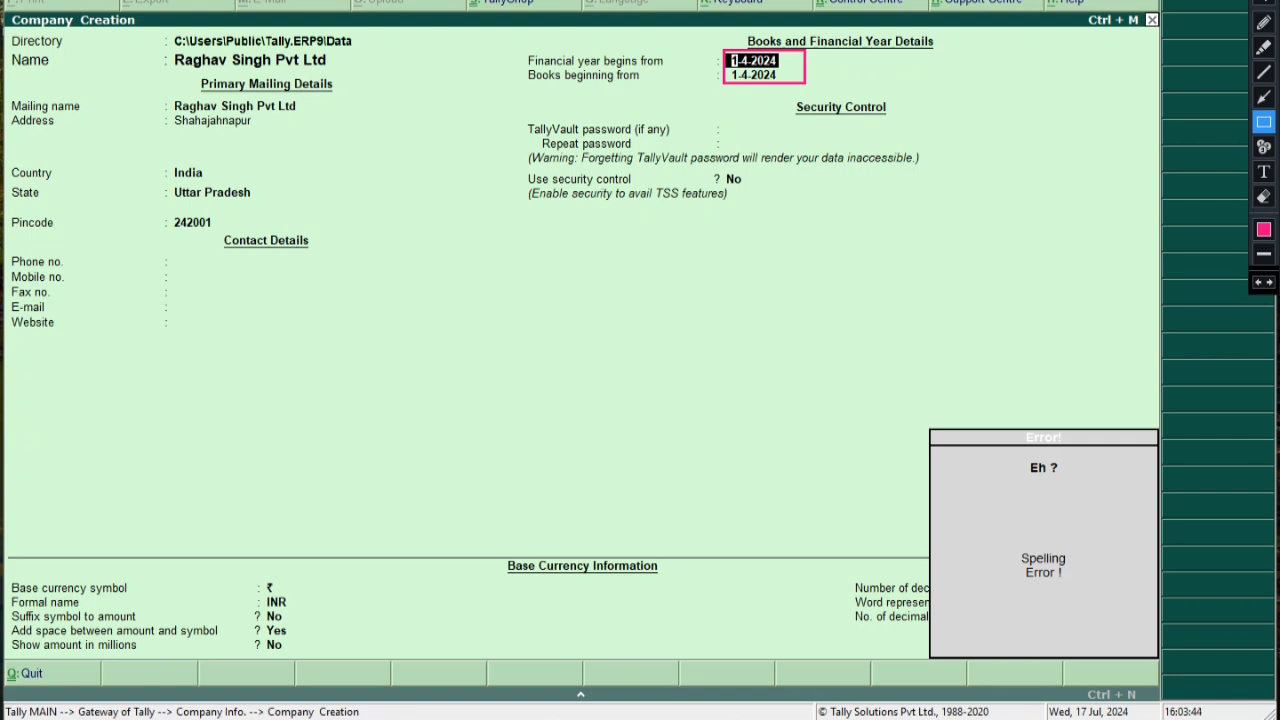
pyautogui.moveTo(689, 49); pyautogui.dragTo(841, 70)
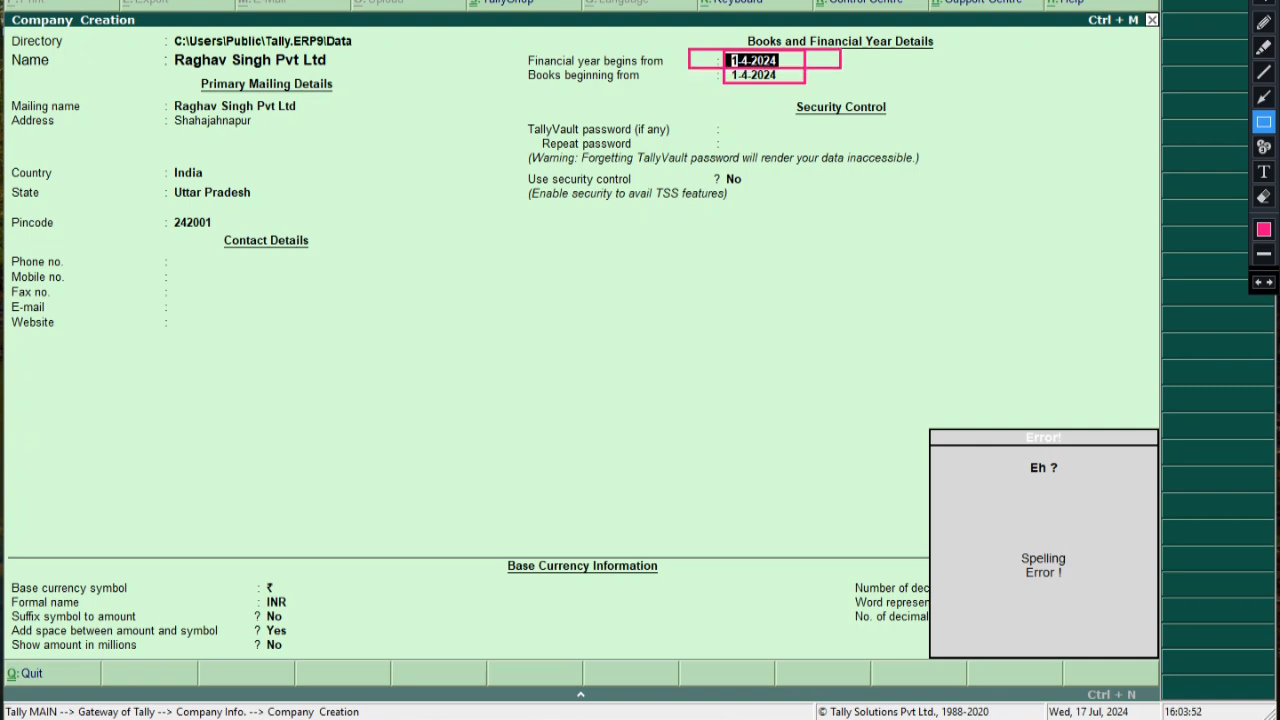
pyautogui.press('Escape')
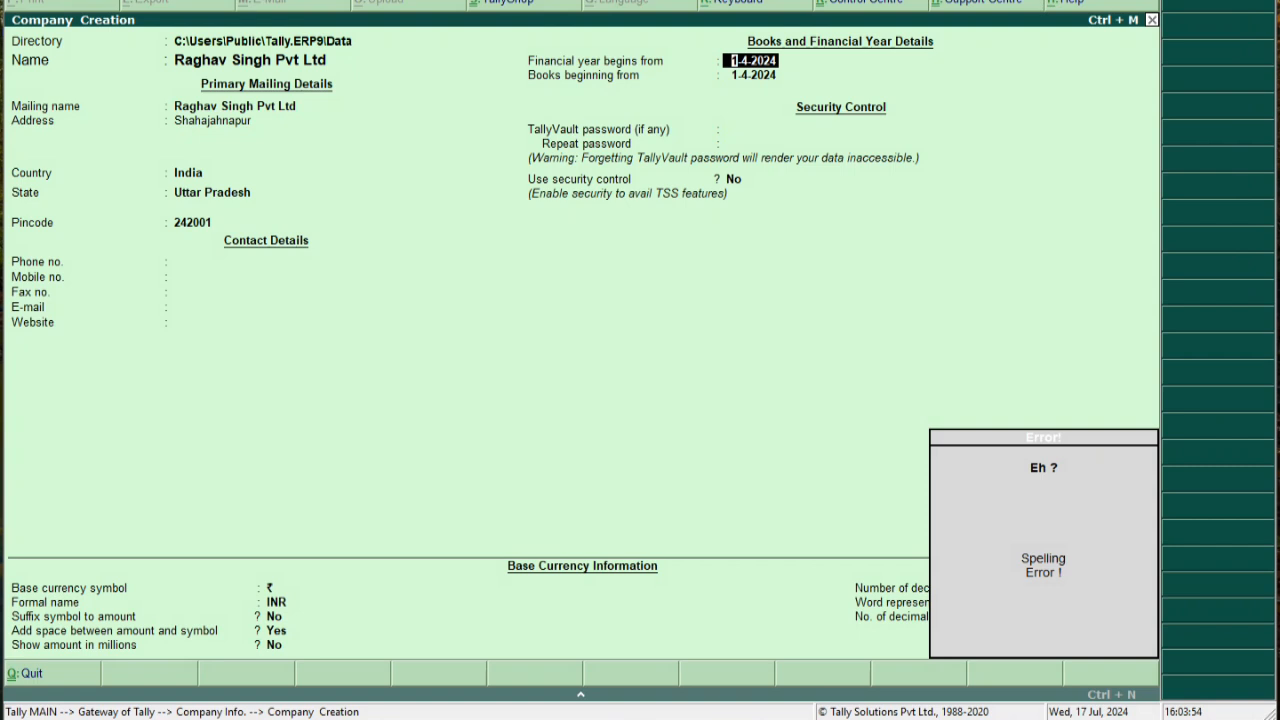
pyautogui.press('BackSpace')
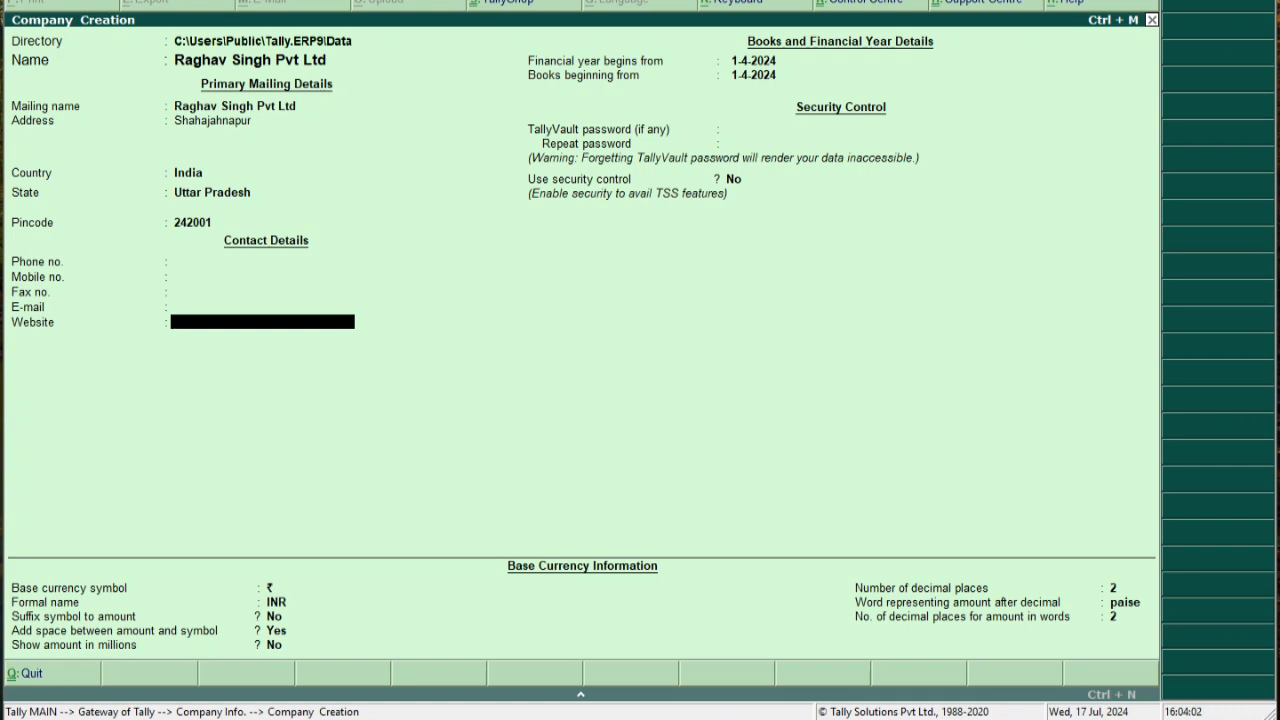
# Set Use security control to No, discarding the administrator name and password entered
pyautogui.press('Return')
pyautogui.press('Return')
pyautogui.press('Return')
pyautogui.press('Return')
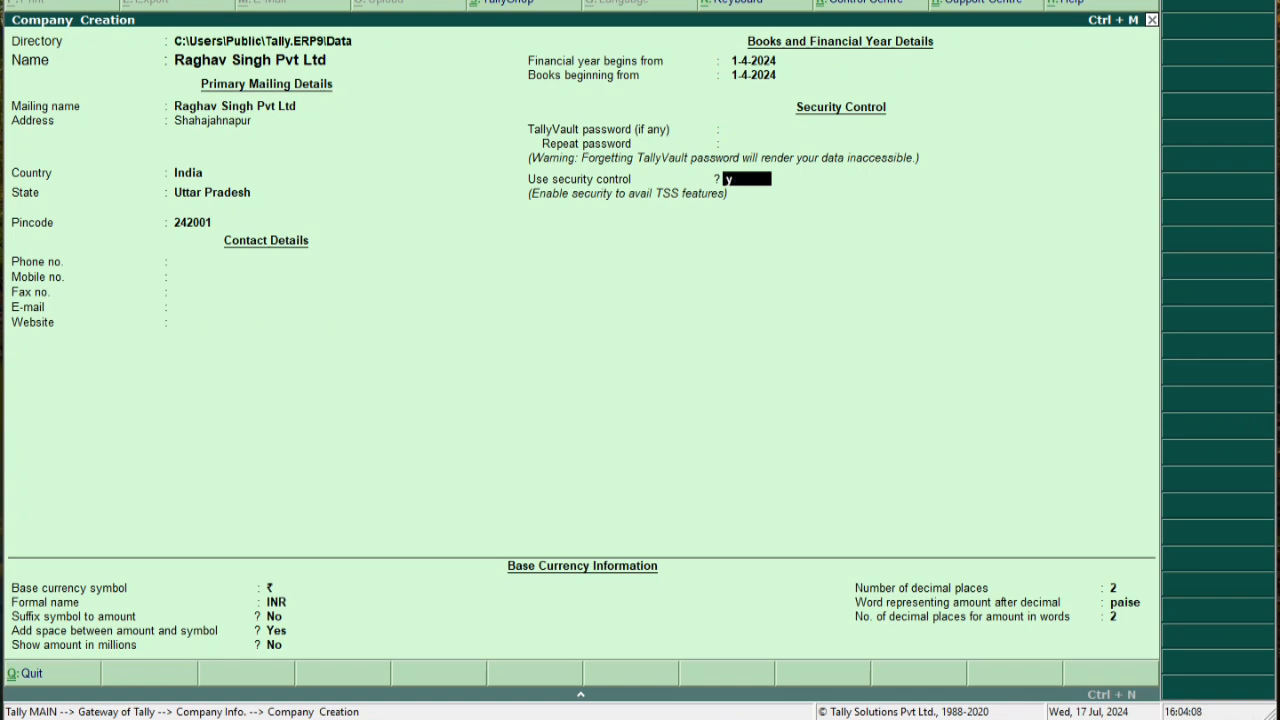
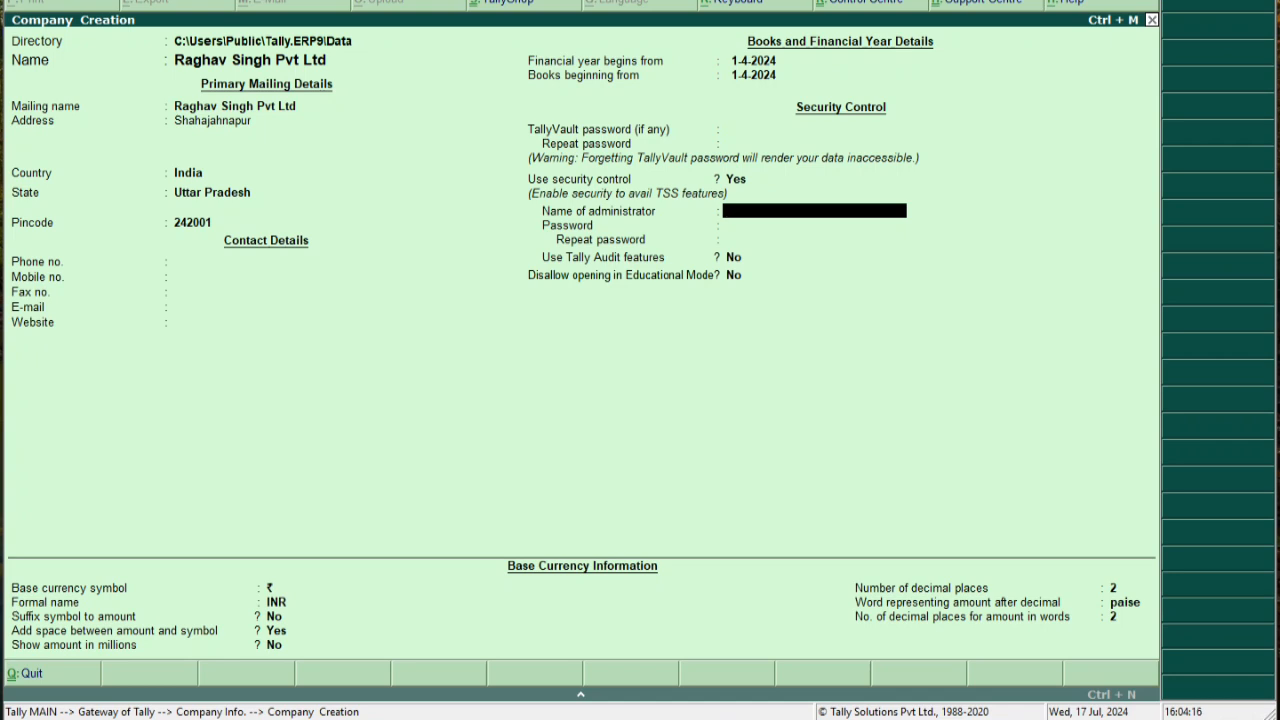
pyautogui.press('Return')
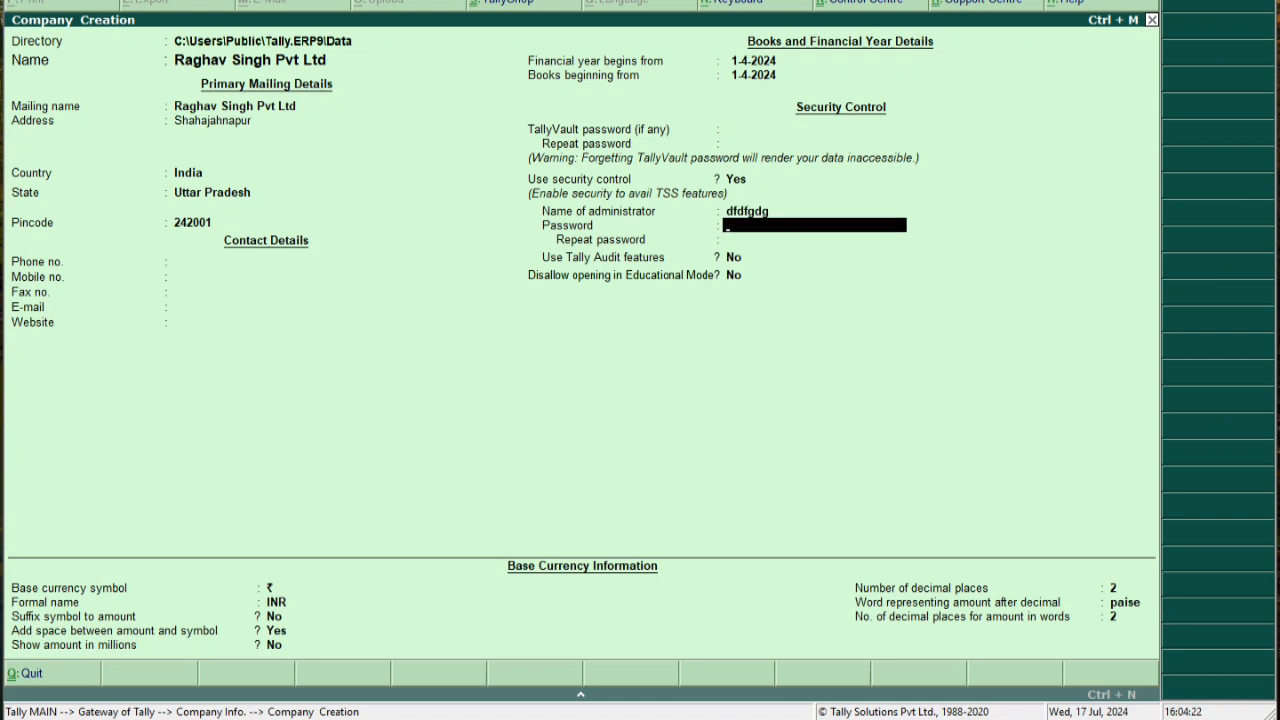
pyautogui.press('Return')
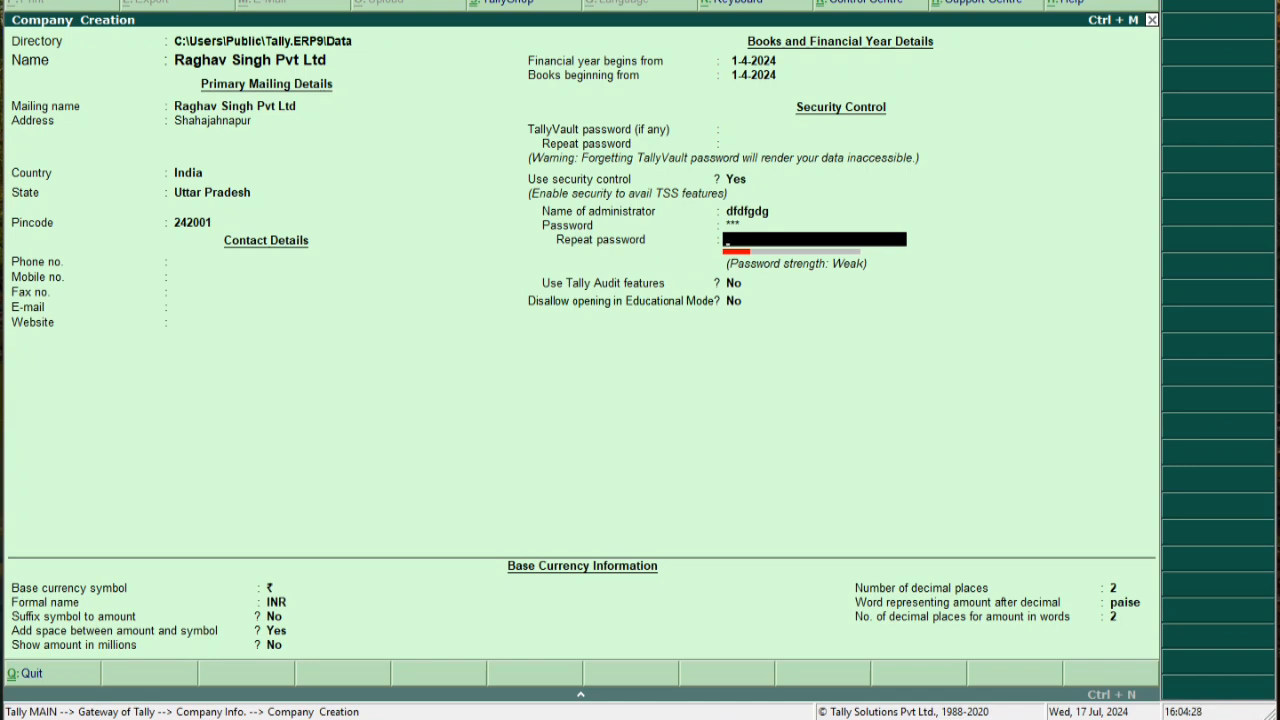
pyautogui.press('BackSpace')
pyautogui.press('BackSpace')
pyautogui.press('BackSpace')
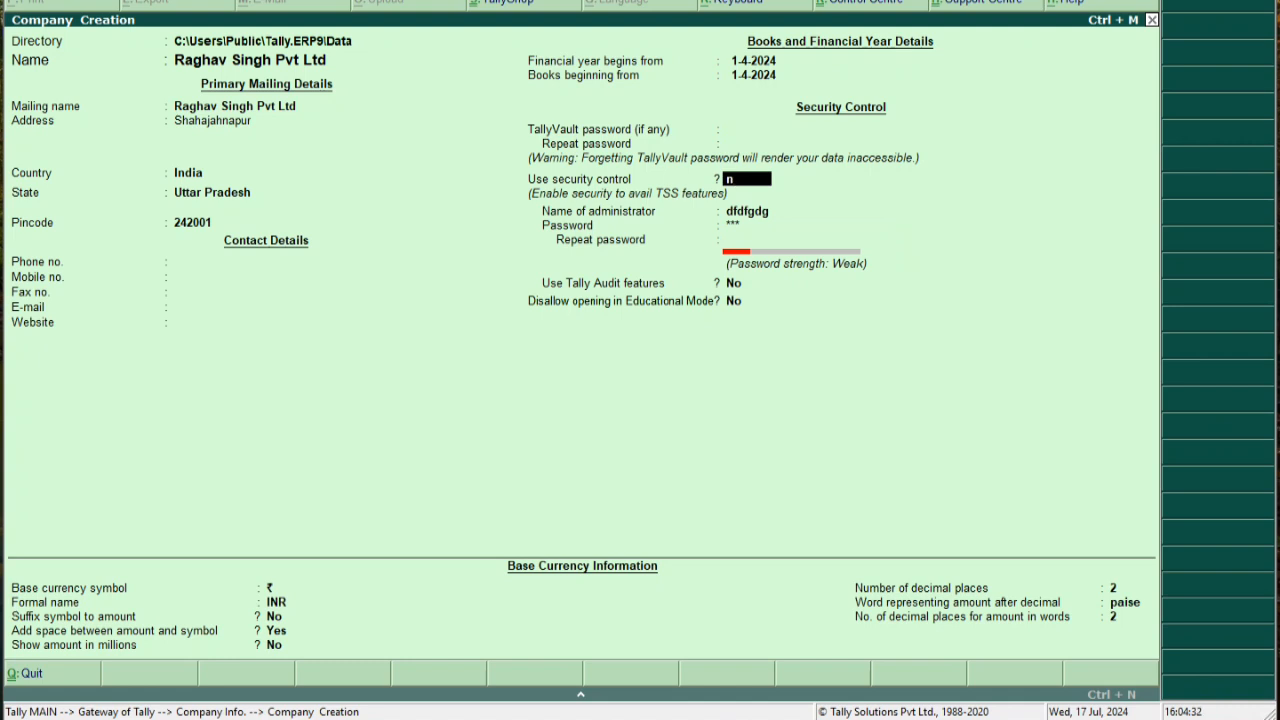
pyautogui.press('Return')
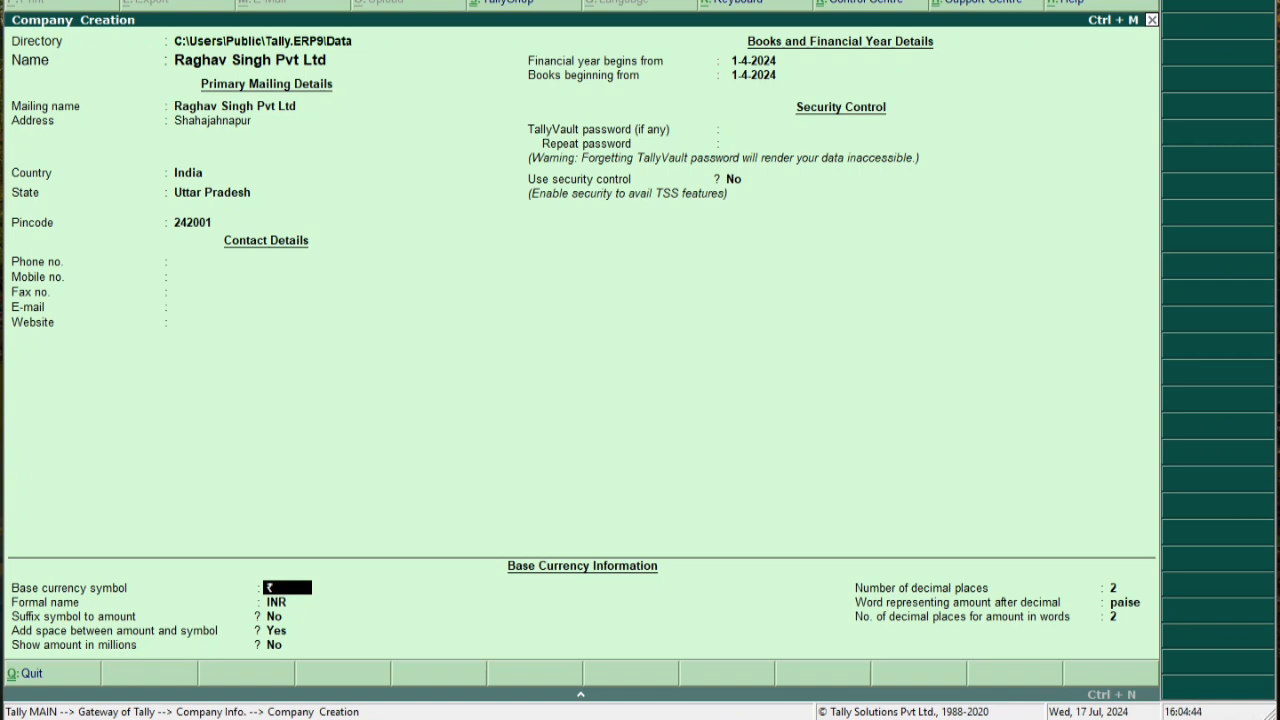
# Keep the default base currency: ₹ symbol, INR, 2 decimal places, paise
pyautogui.press('Return')
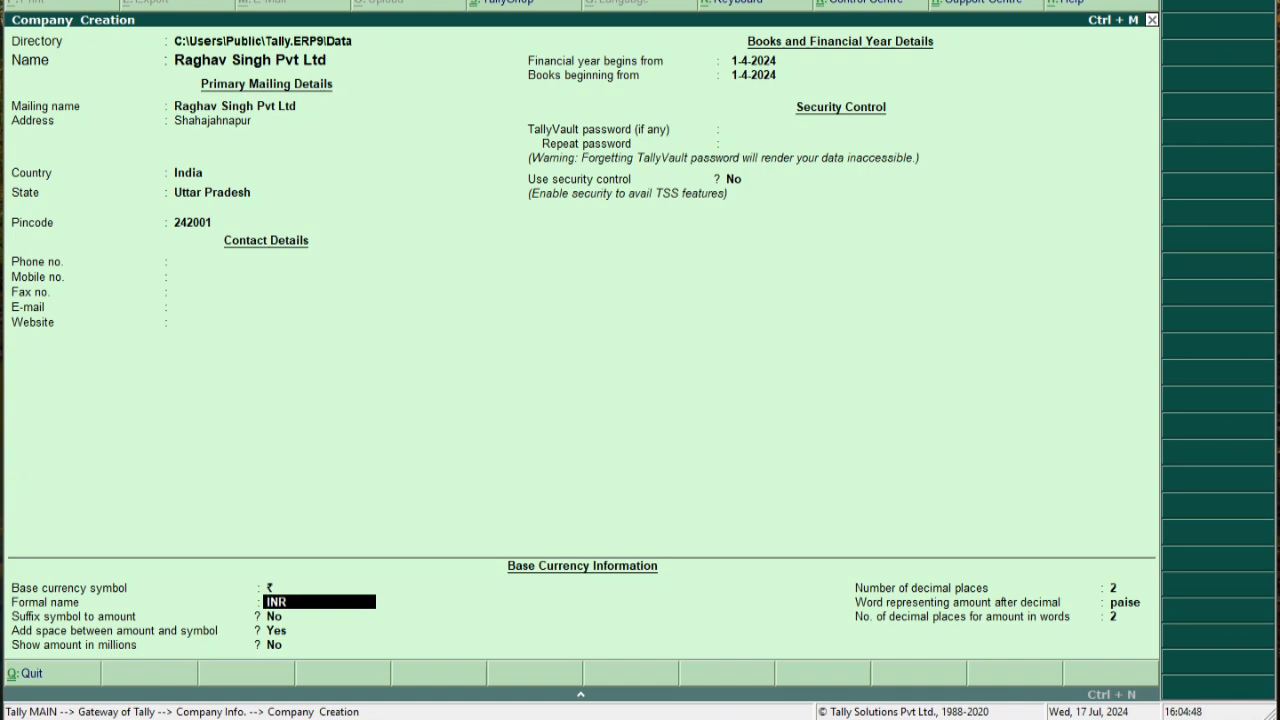
pyautogui.press('Return')
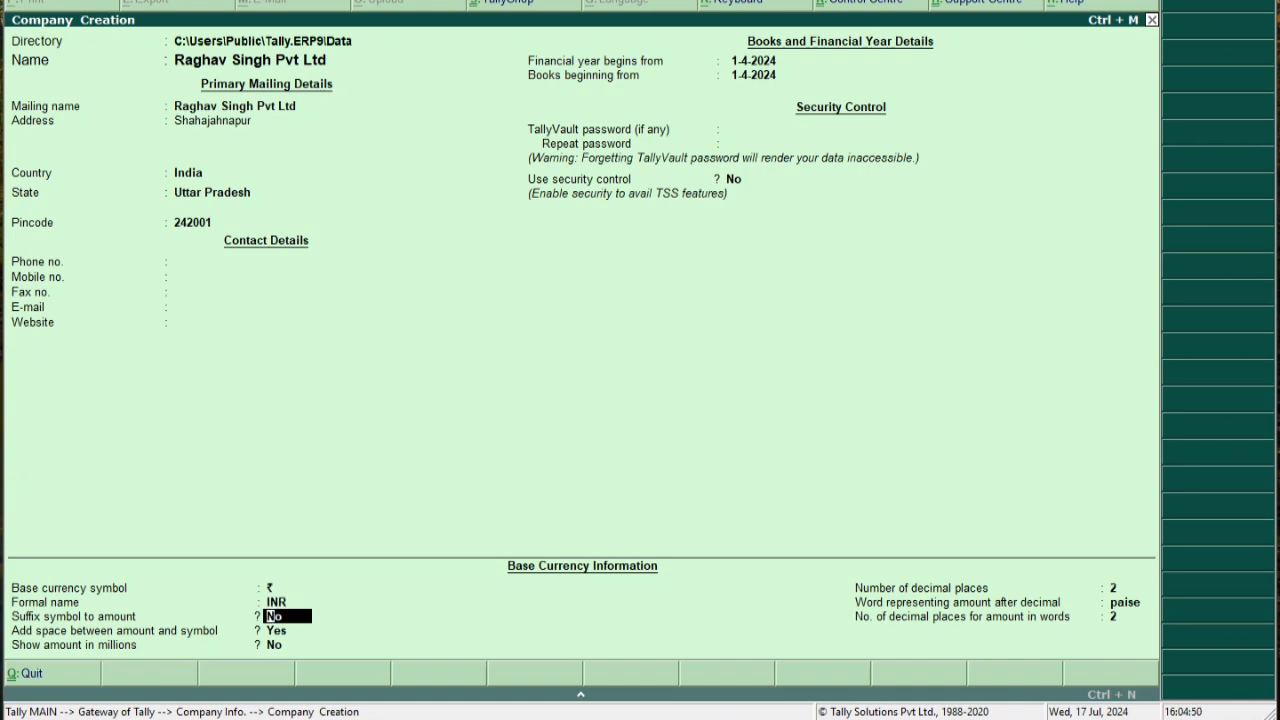
pyautogui.press('Return')
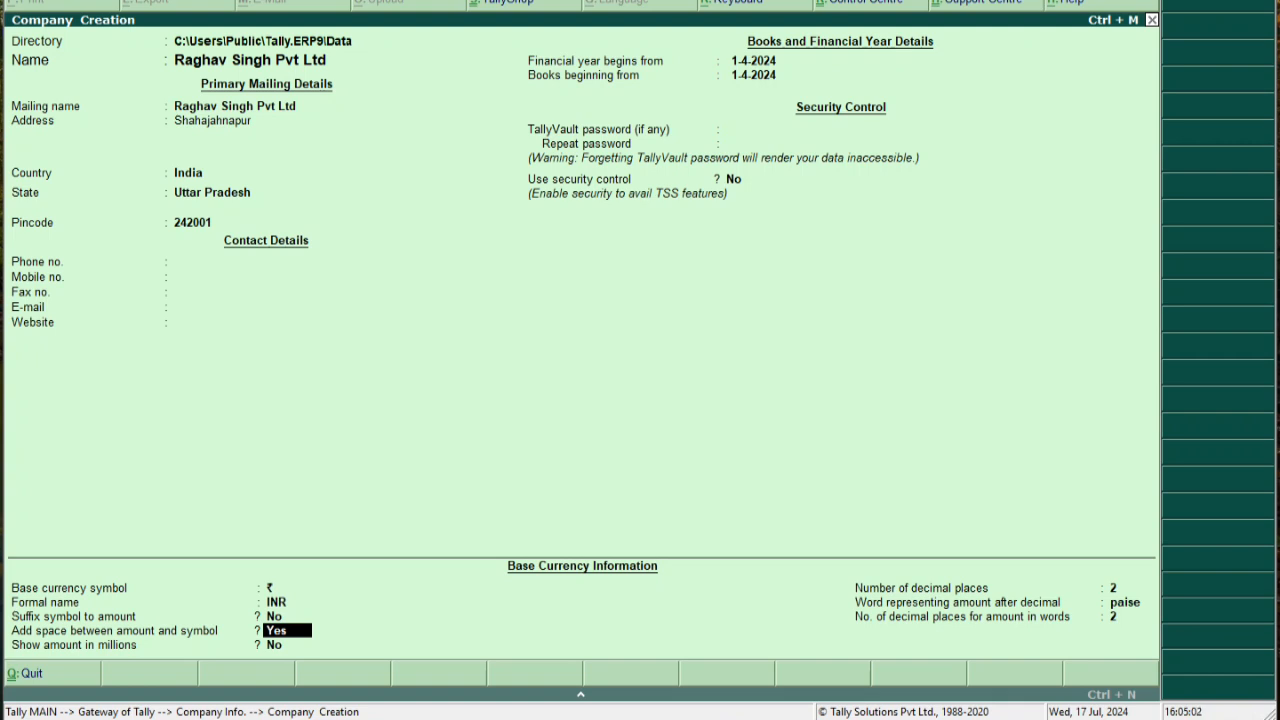
pyautogui.press('Return')
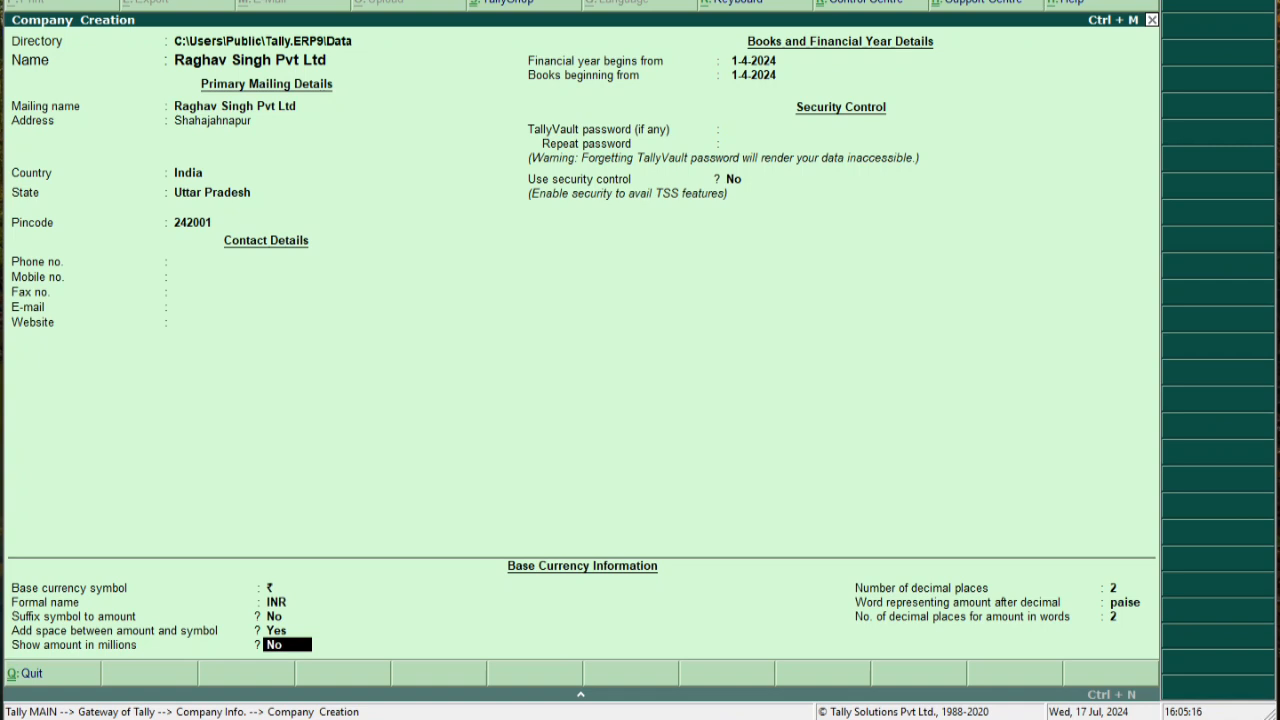
pyautogui.press('Return')
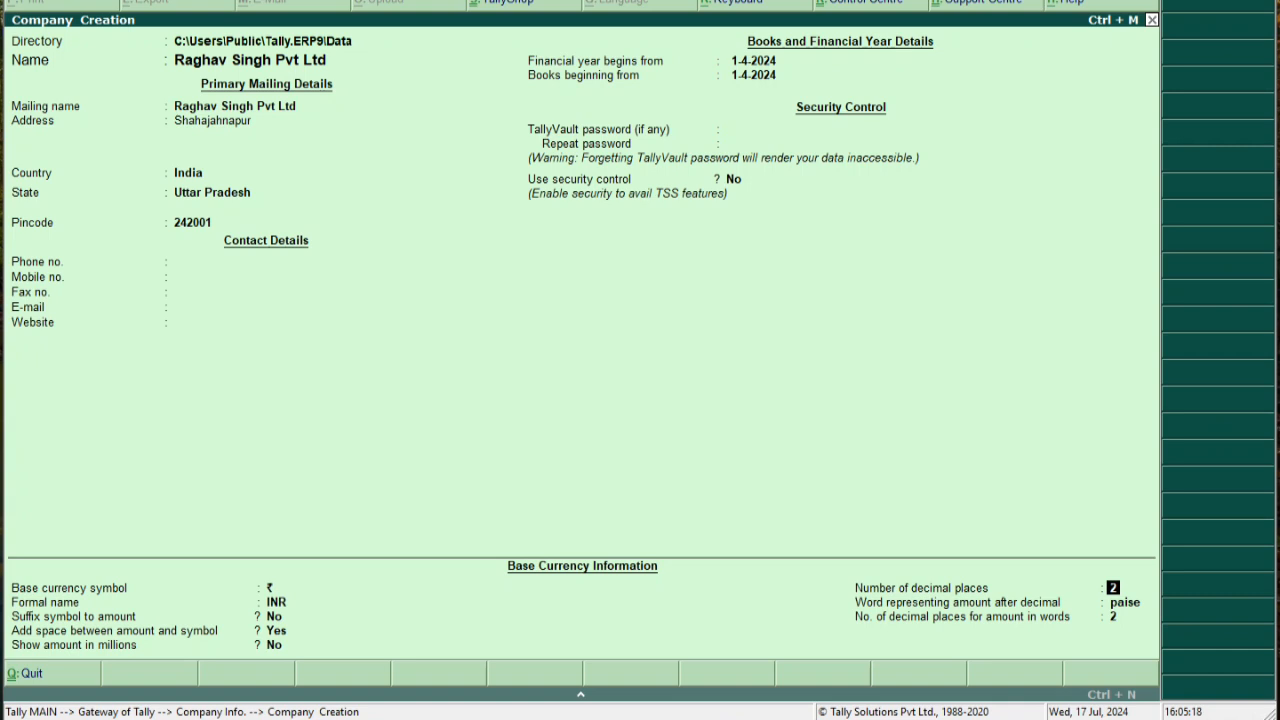
pyautogui.press('Return')
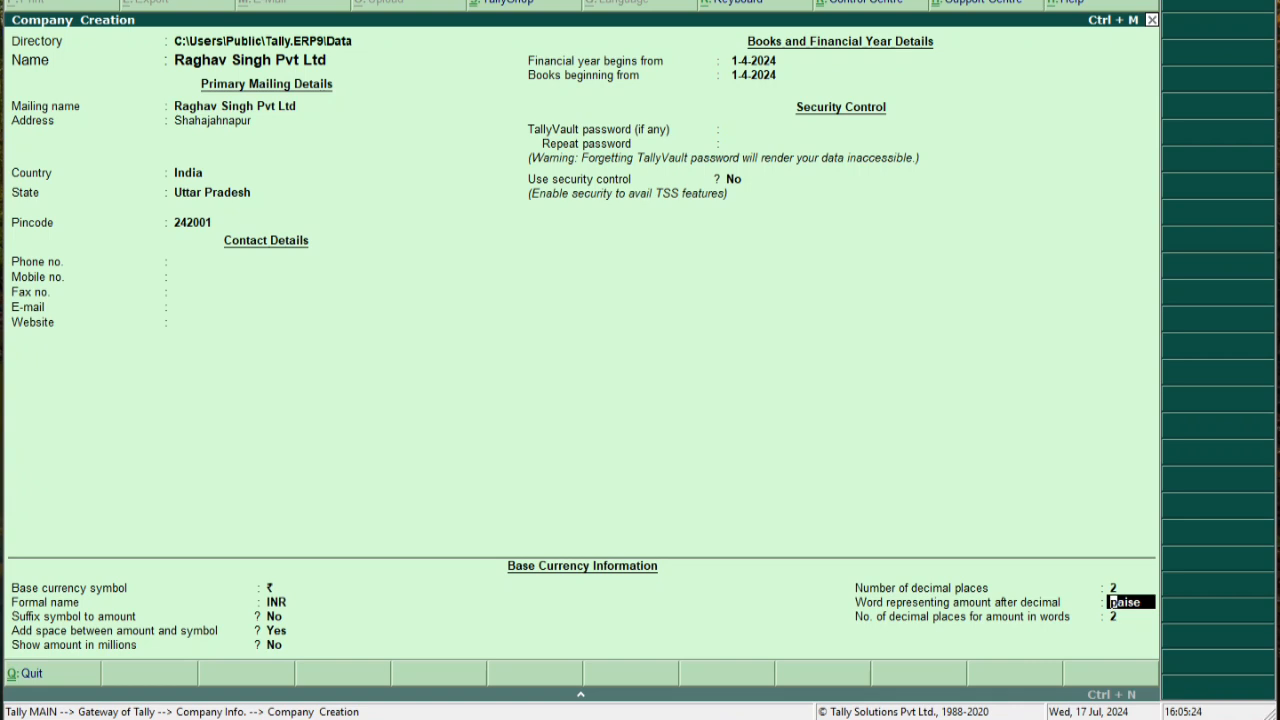
pyautogui.press('Return')
pyautogui.press('Return')
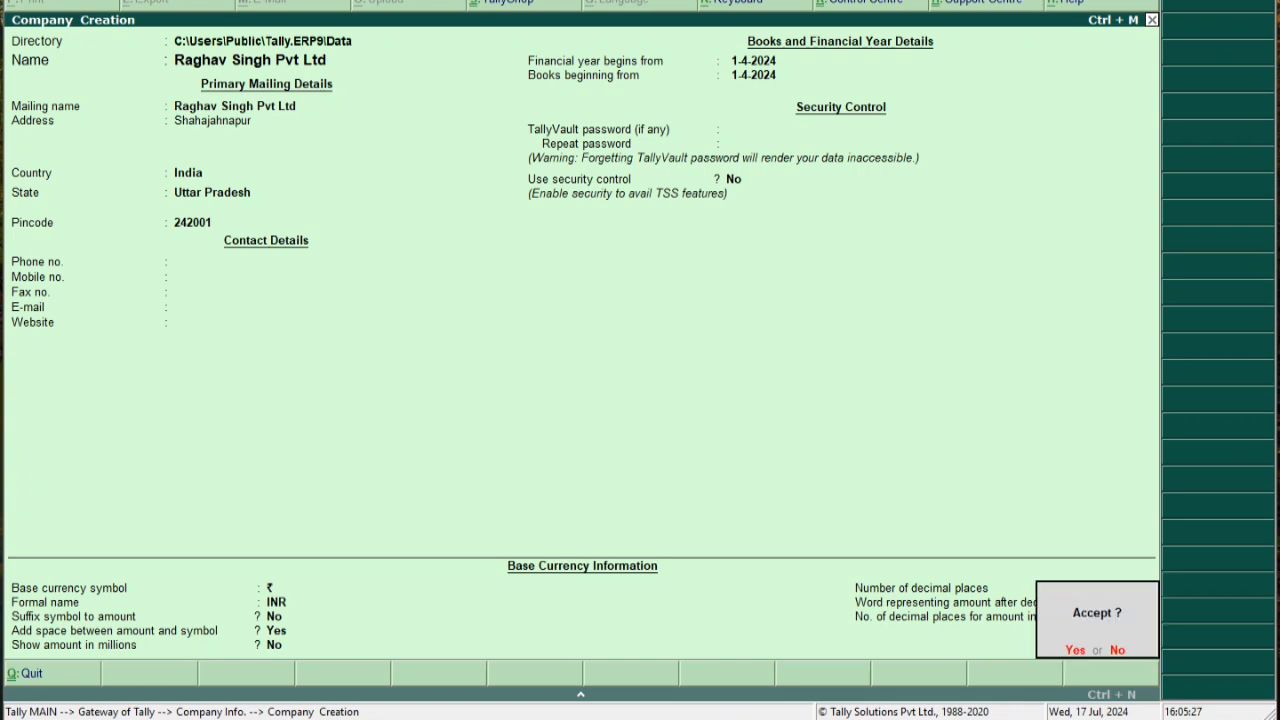
# Accept and save the new company Raghav Singh Pvt Ltd
pyautogui.press('Return')
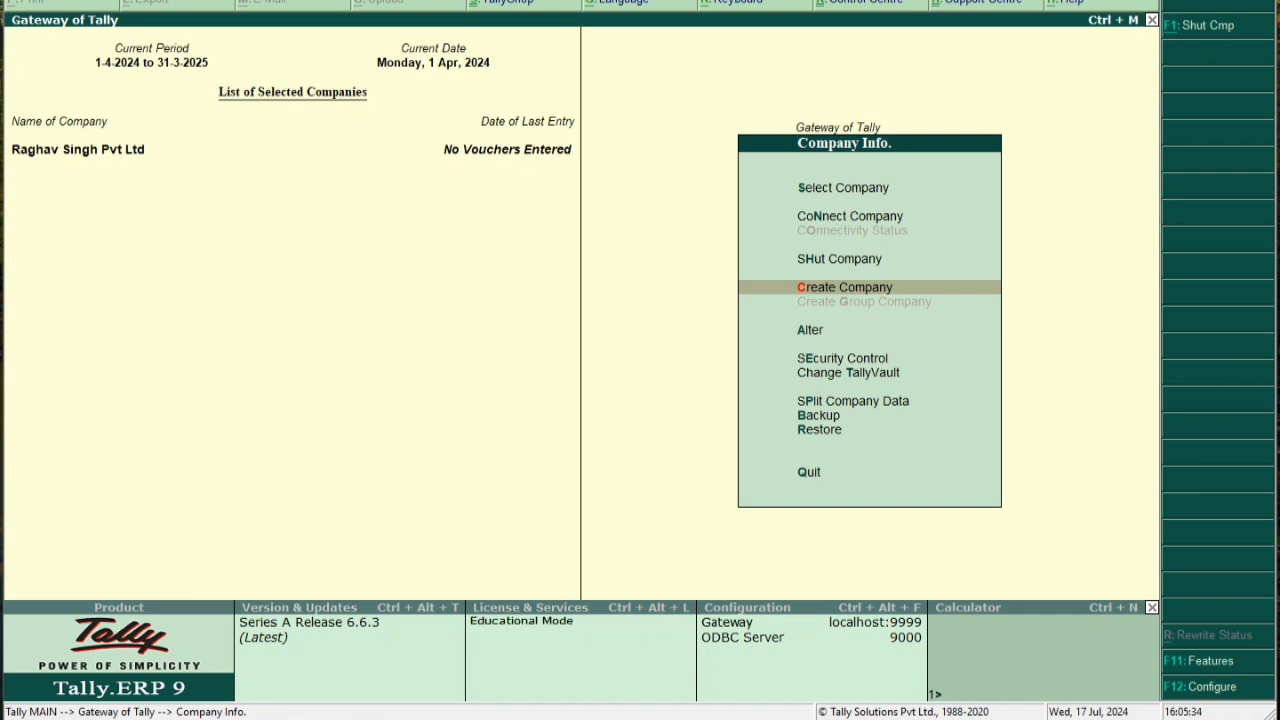
pyautogui.click(448, 0)
pyautogui.click(520, 1)
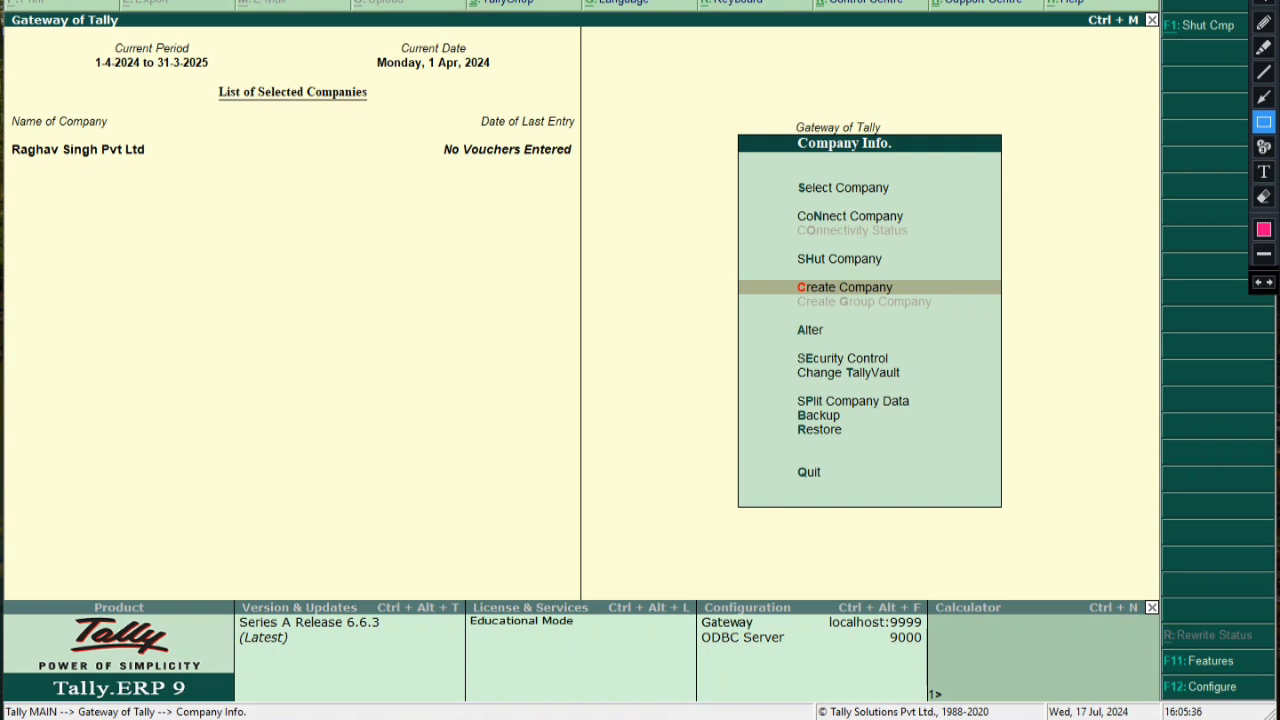
# Mark the new company name and the Create Company option on screen, then return to Gateway of Tally
pyautogui.moveTo(6, 139)
pyautogui.mouseDown()
pyautogui.moveTo(148, 163)
pyautogui.moveTo(575, 163)
pyautogui.mouseUp()
pyautogui.hotkey('ctrl', 'z')
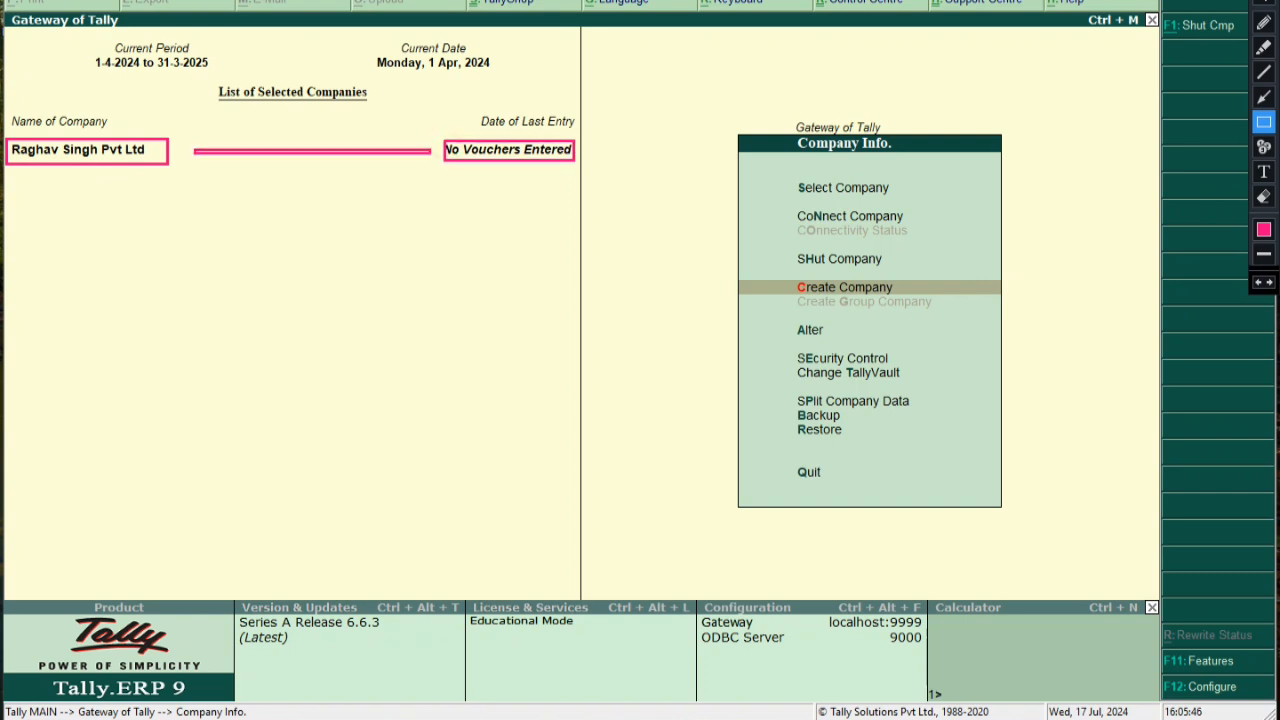
pyautogui.moveTo(784, 273)
pyautogui.mouseDown()
pyautogui.moveTo(864, 302)
pyautogui.moveTo(909, 297)
pyautogui.mouseUp()
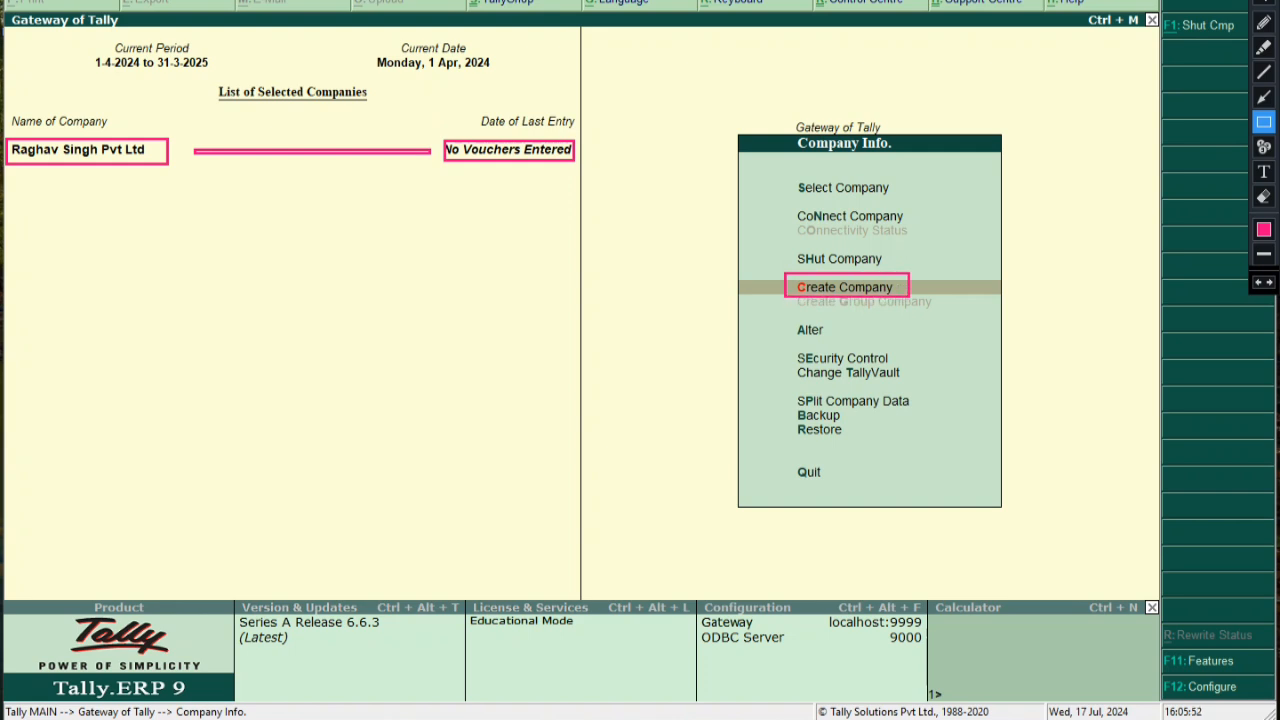
pyautogui.press('Escape')
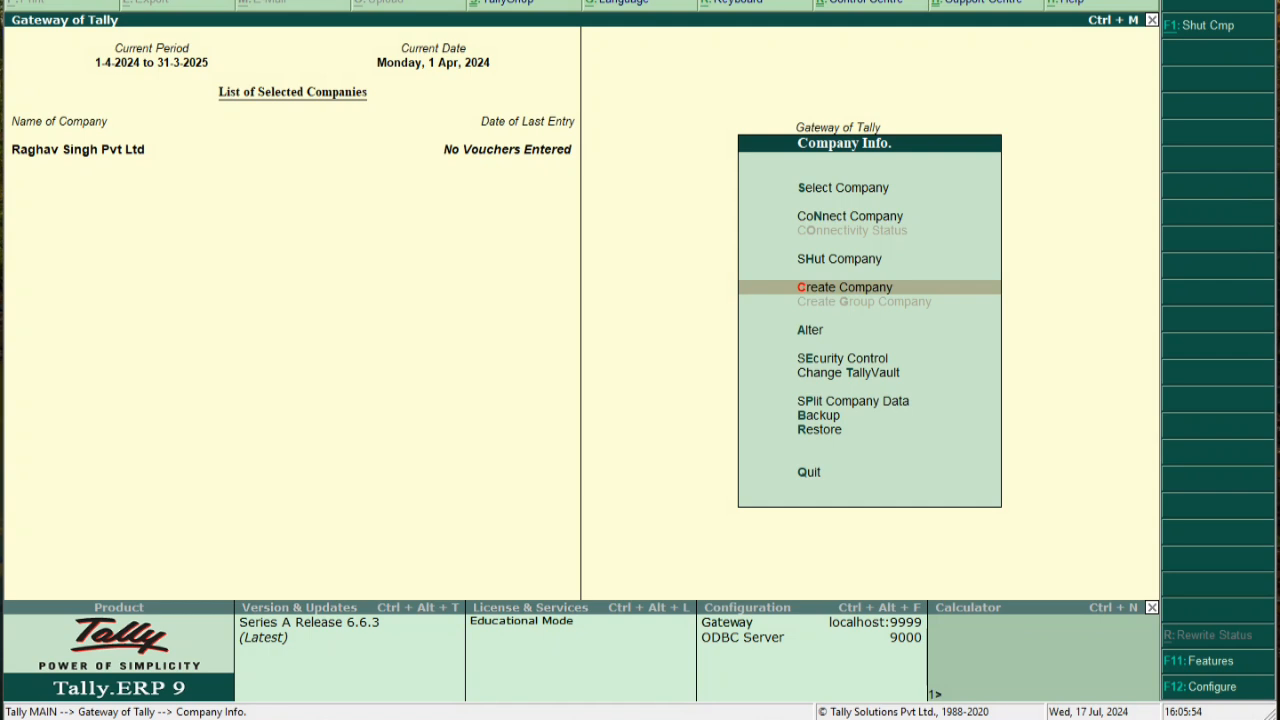
pyautogui.press('Escape')
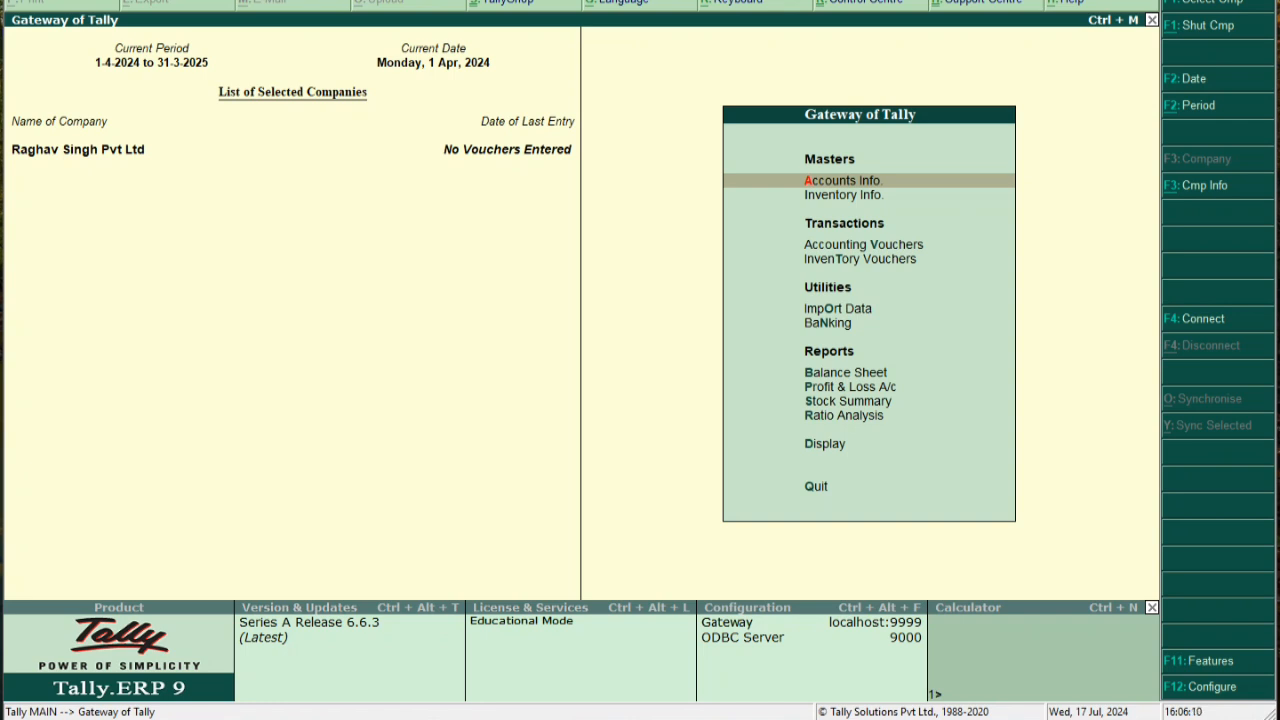
pyautogui.click(450, 1)
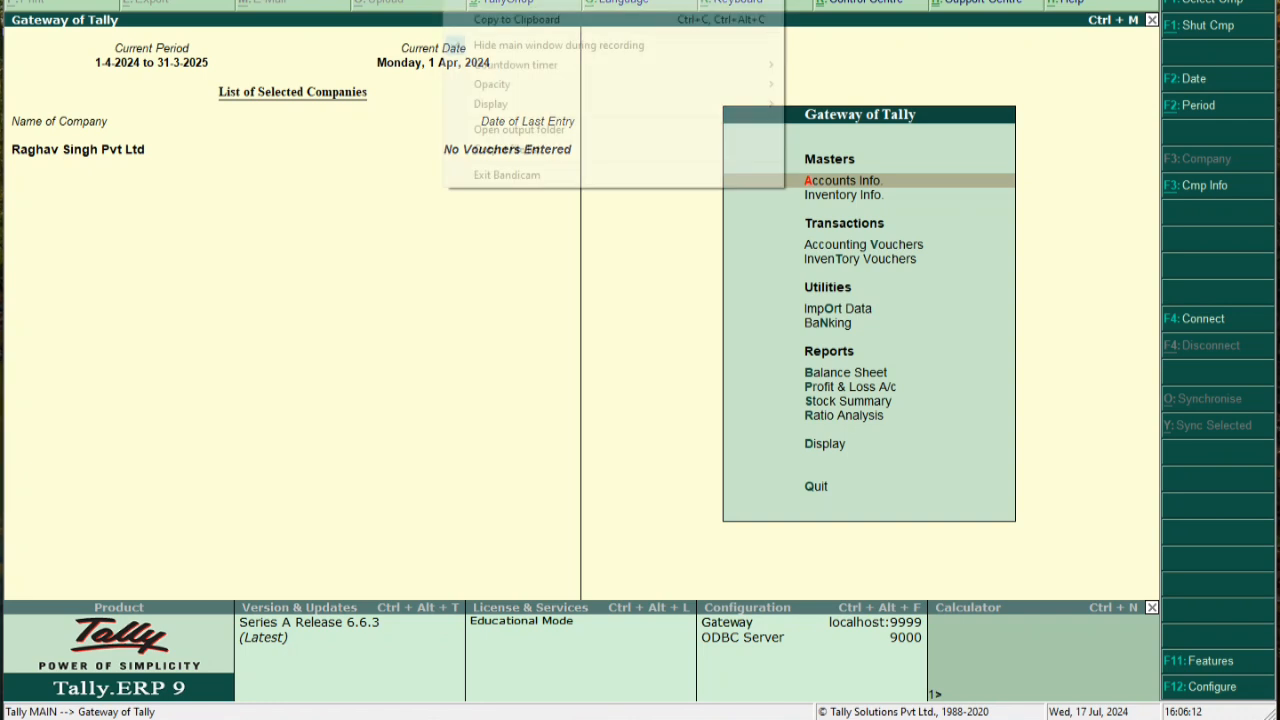
pyautogui.click(610, 1)
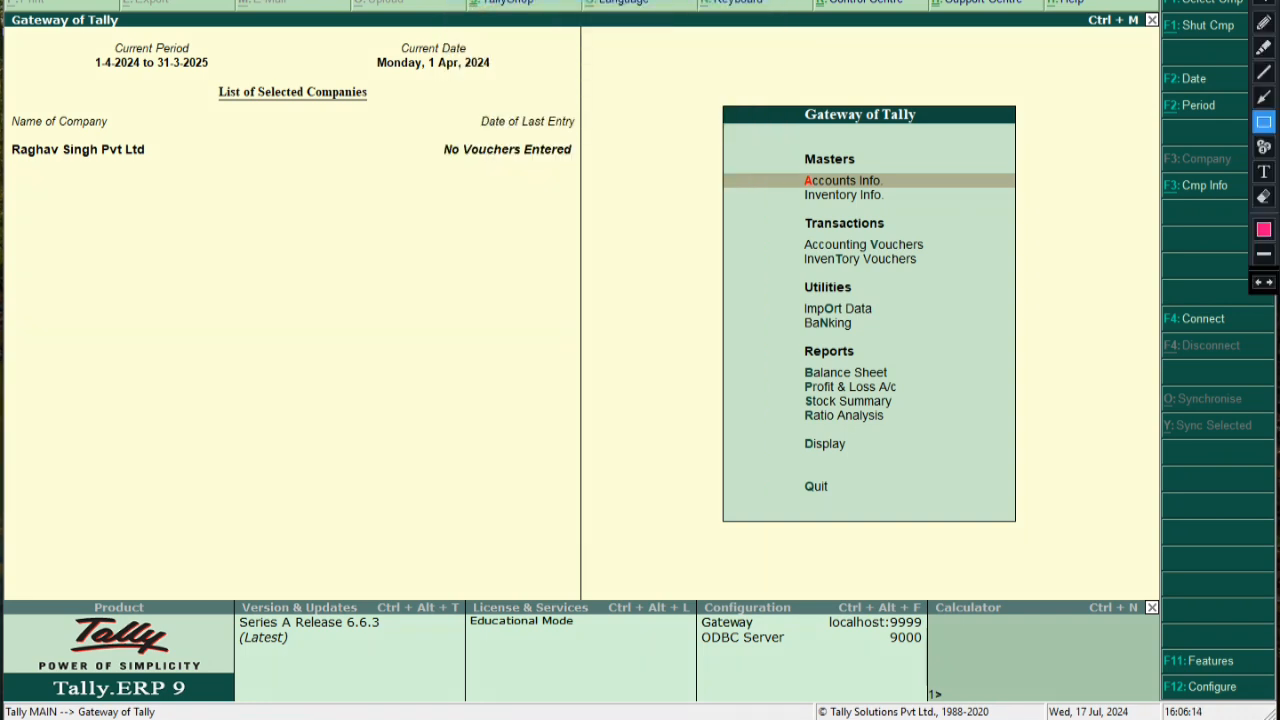
pyautogui.click(1264, 172)
pyautogui.click(110, 250)
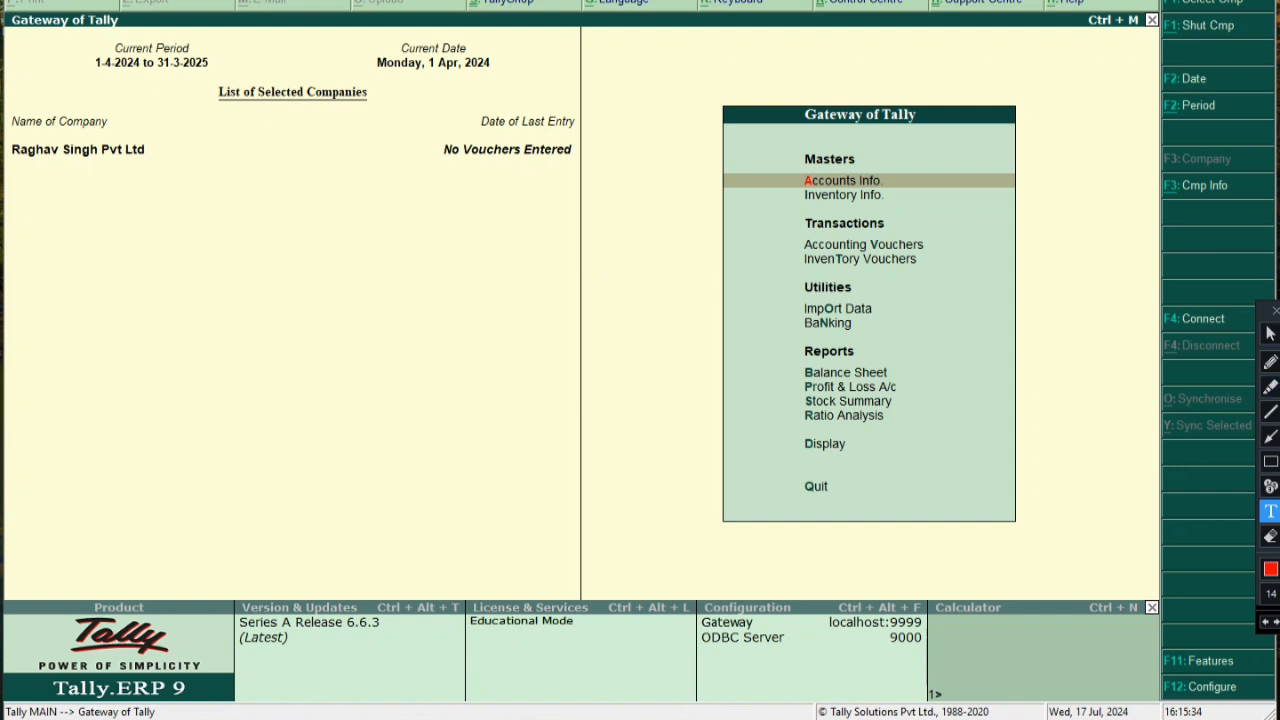
# Write the notes 'f11 - fOR fEATURES' and 'Press F3 for Statuory and Taxes' beside the company list
pyautogui.click(262, 244)
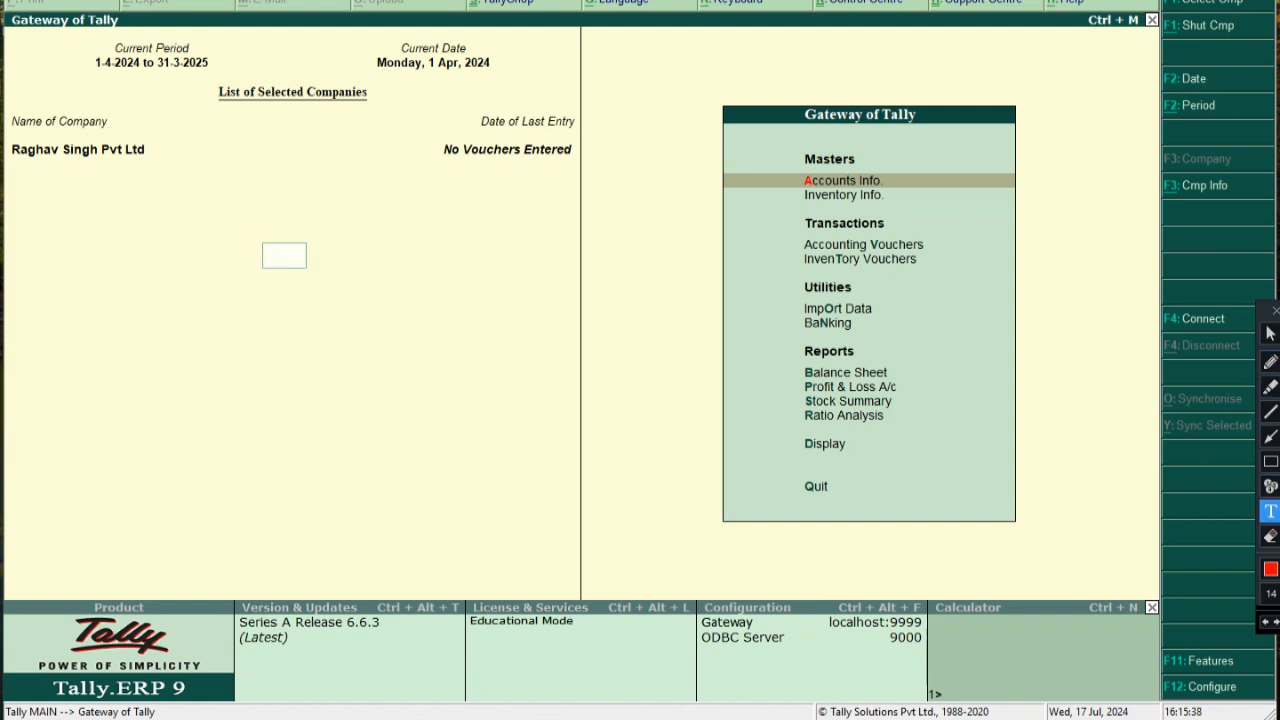
pyautogui.write('f11 - fOR fEATURES')
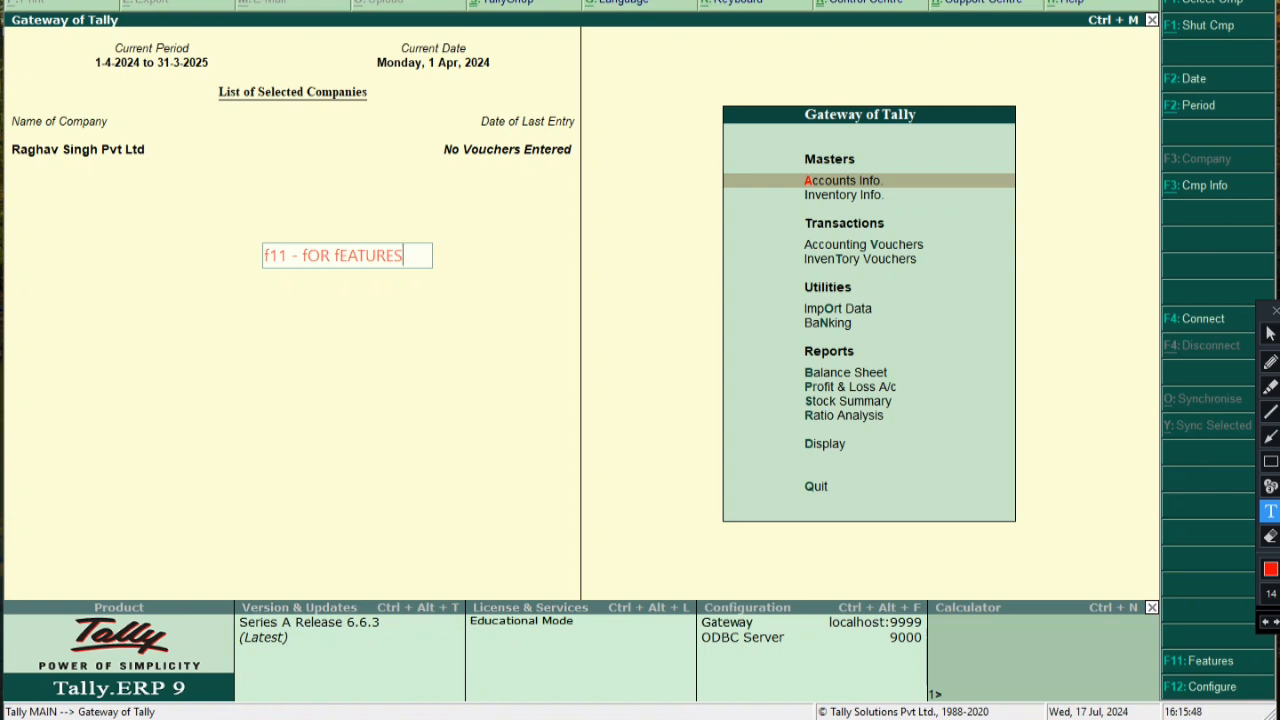
pyautogui.press('Return')
pyautogui.press('Return')
pyautogui.press('Return')
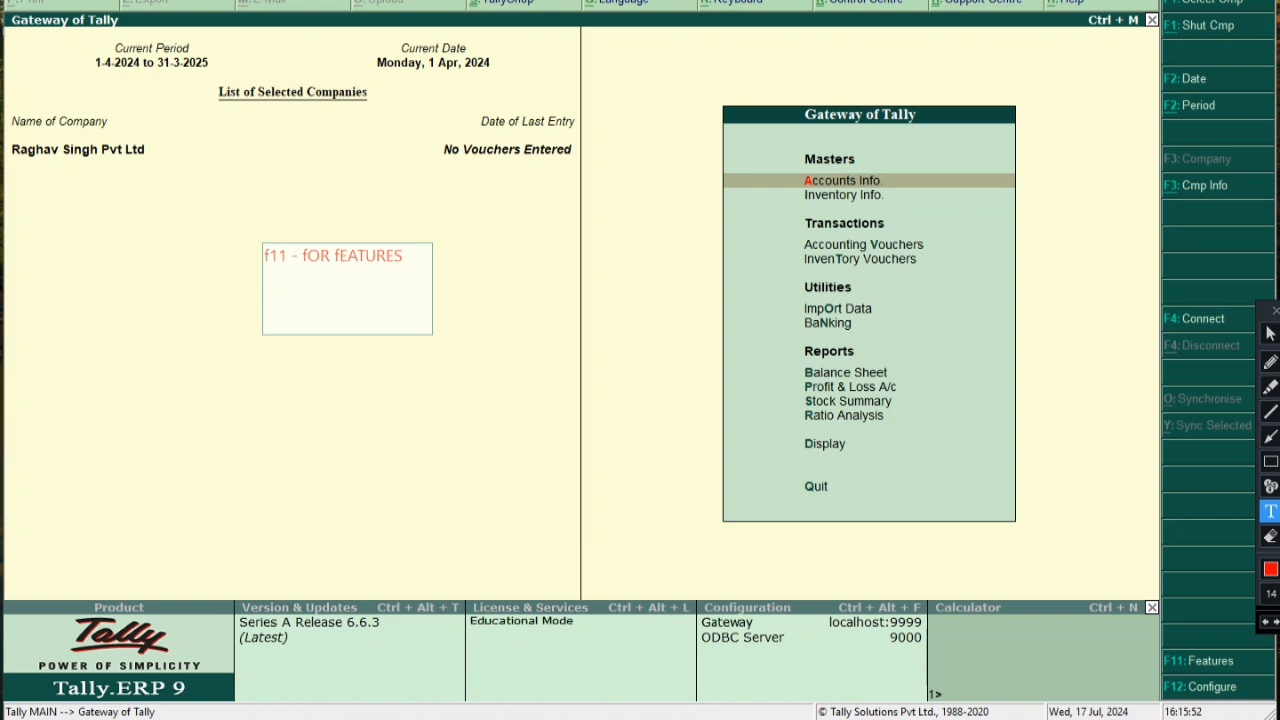
pyautogui.write('PR')
pyautogui.press('BackSpace')
pyautogui.write('ress F3 for Statuio')
pyautogui.press('BackSpace')
pyautogui.write('ry ')
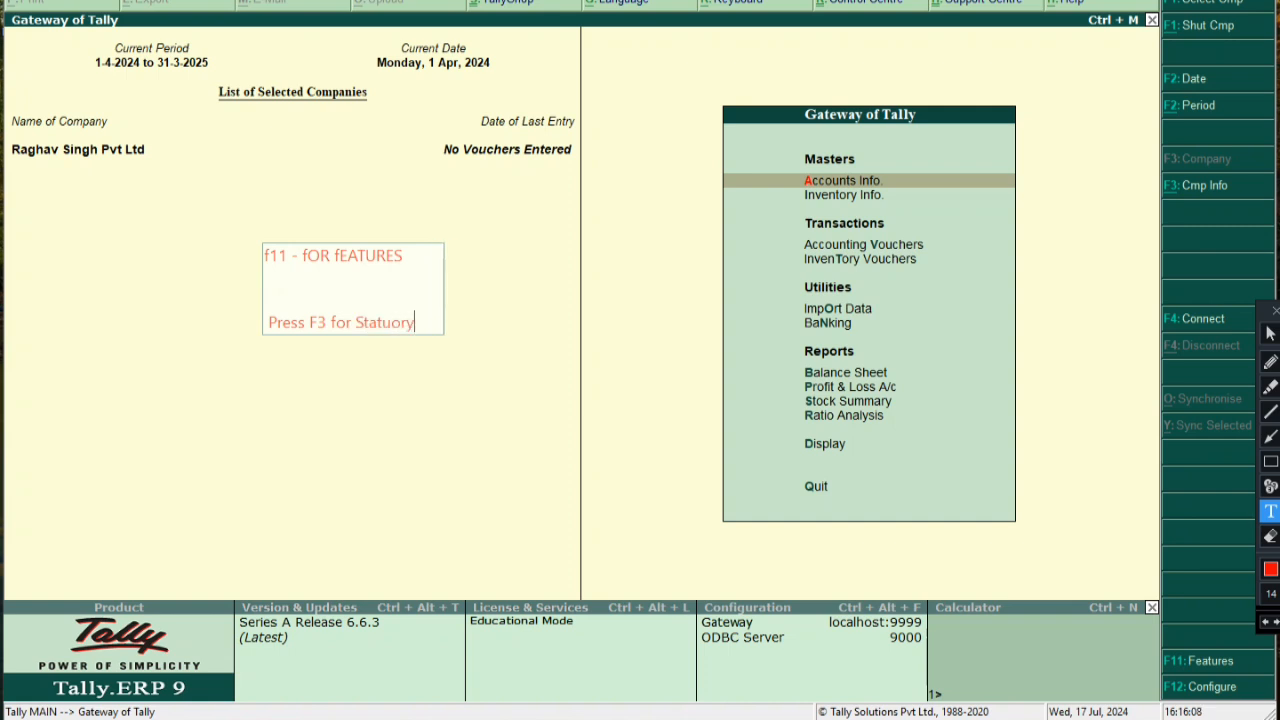
pyautogui.write('and Taxes')
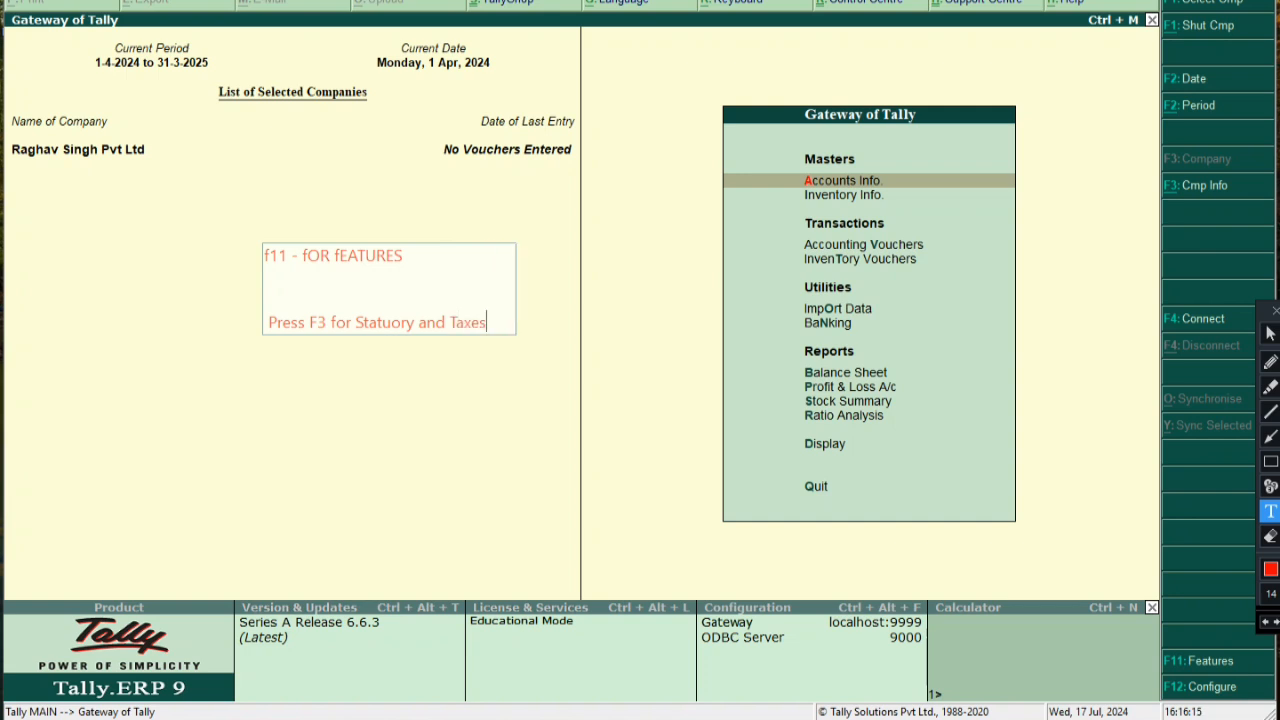
pyautogui.click(224, 354)
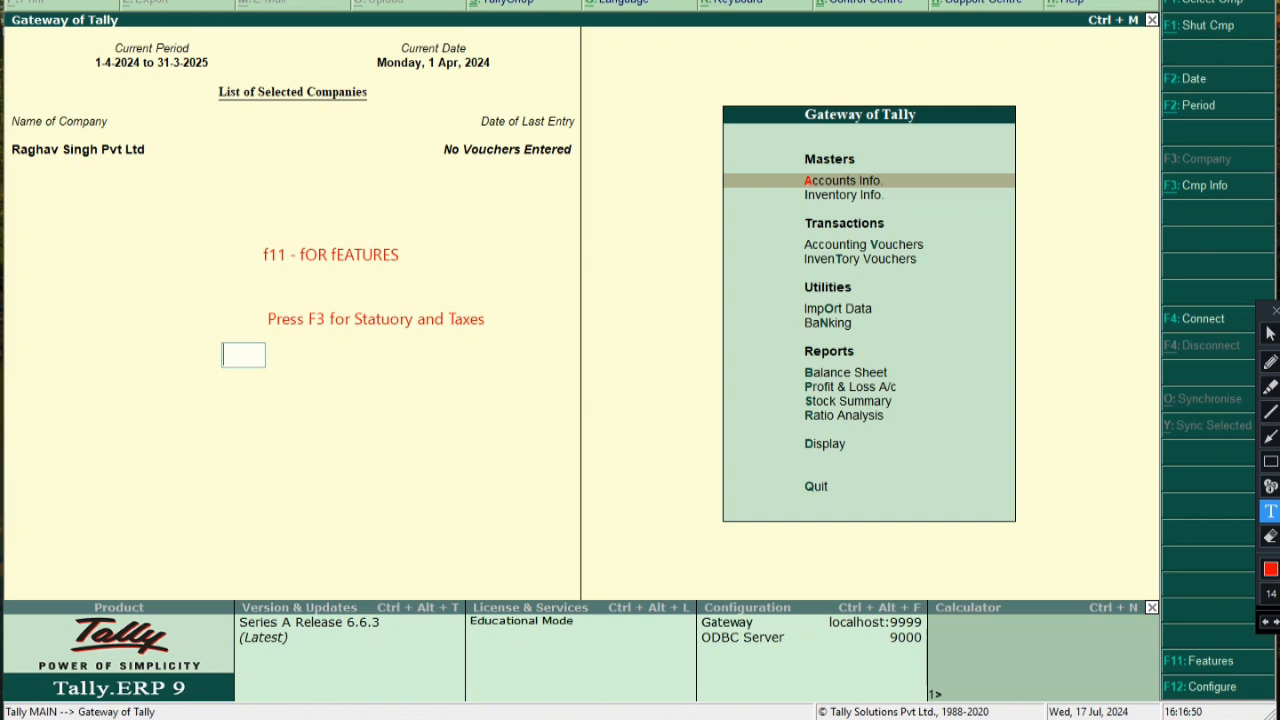
# Add the notes 'enable goods and service Tax - Yes' and 'Set Alter/ Gst - yes', then clear all notes
pyautogui.write('enal')
pyautogui.write('ble')
pyautogui.write(' goods')
pyautogui.write(' and serv')
pyautogui.write('ice T')
pyautogui.write('ax')
pyautogui.write(' -')
pyautogui.write(' Y')
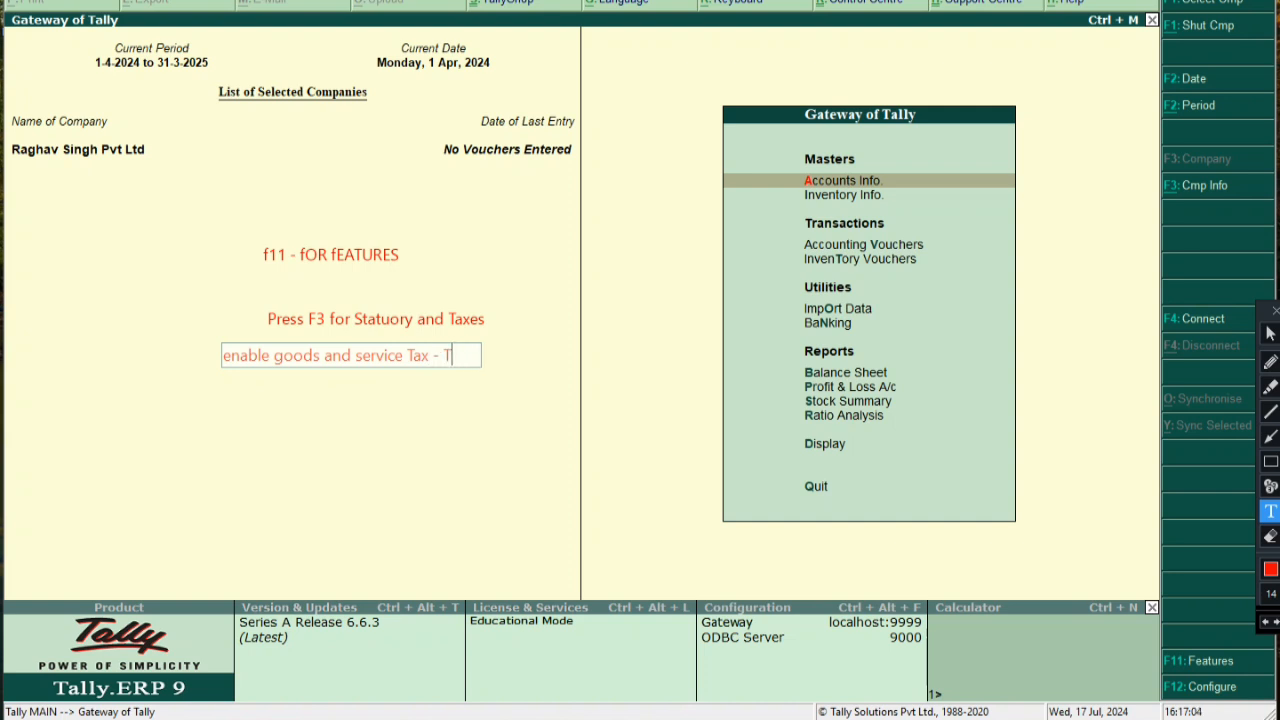
pyautogui.write('es')
pyautogui.press('Return')
pyautogui.press('Return')
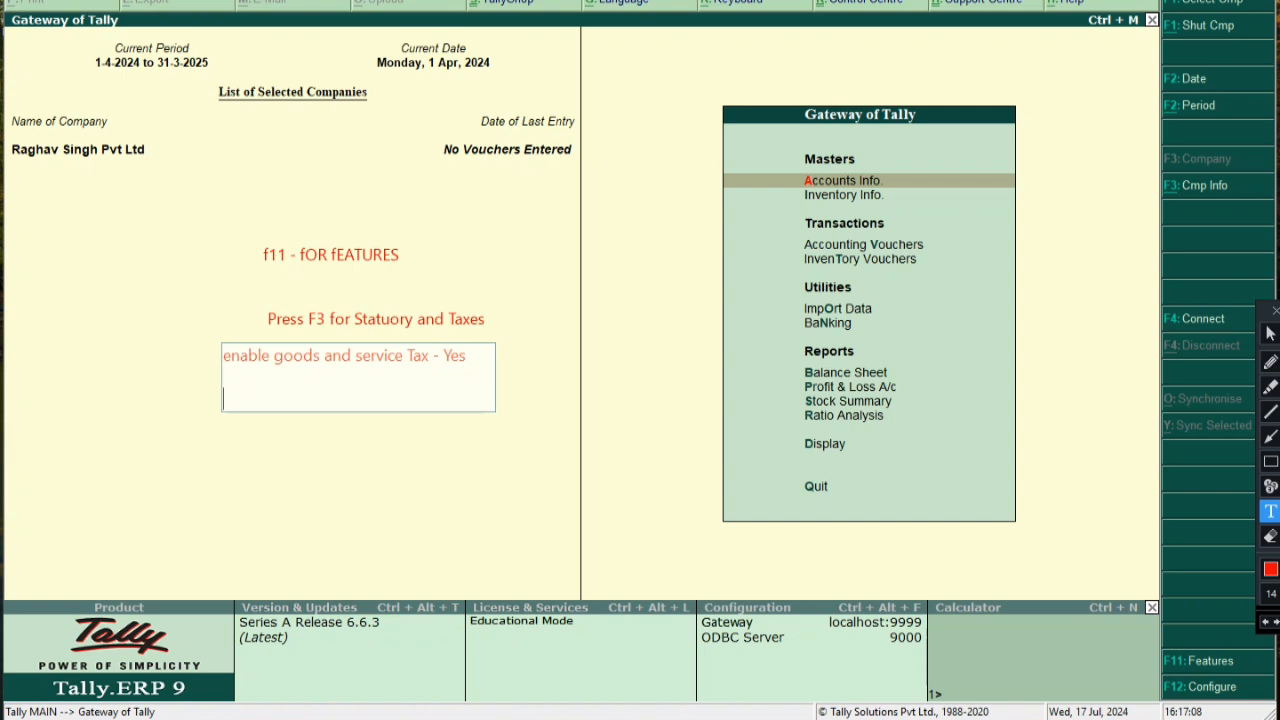
pyautogui.write('Set Alter')
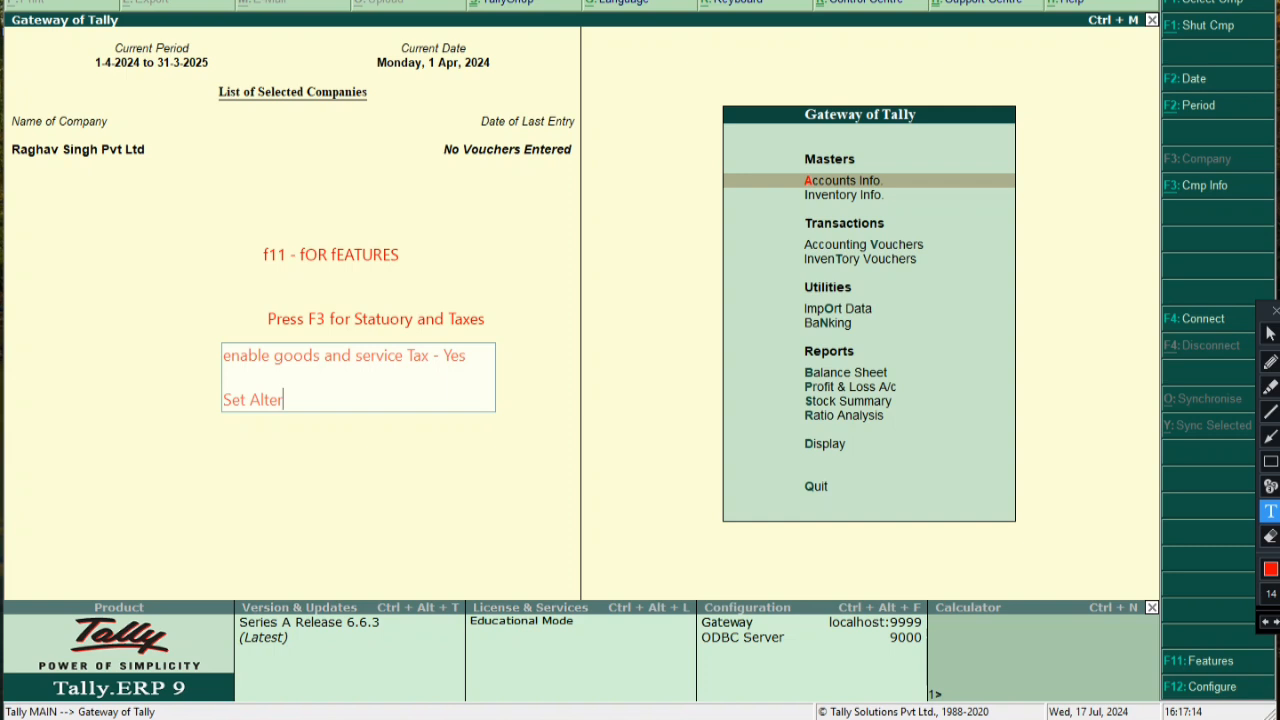
pyautogui.write('/ Gst -  yes')
pyautogui.press('Return')
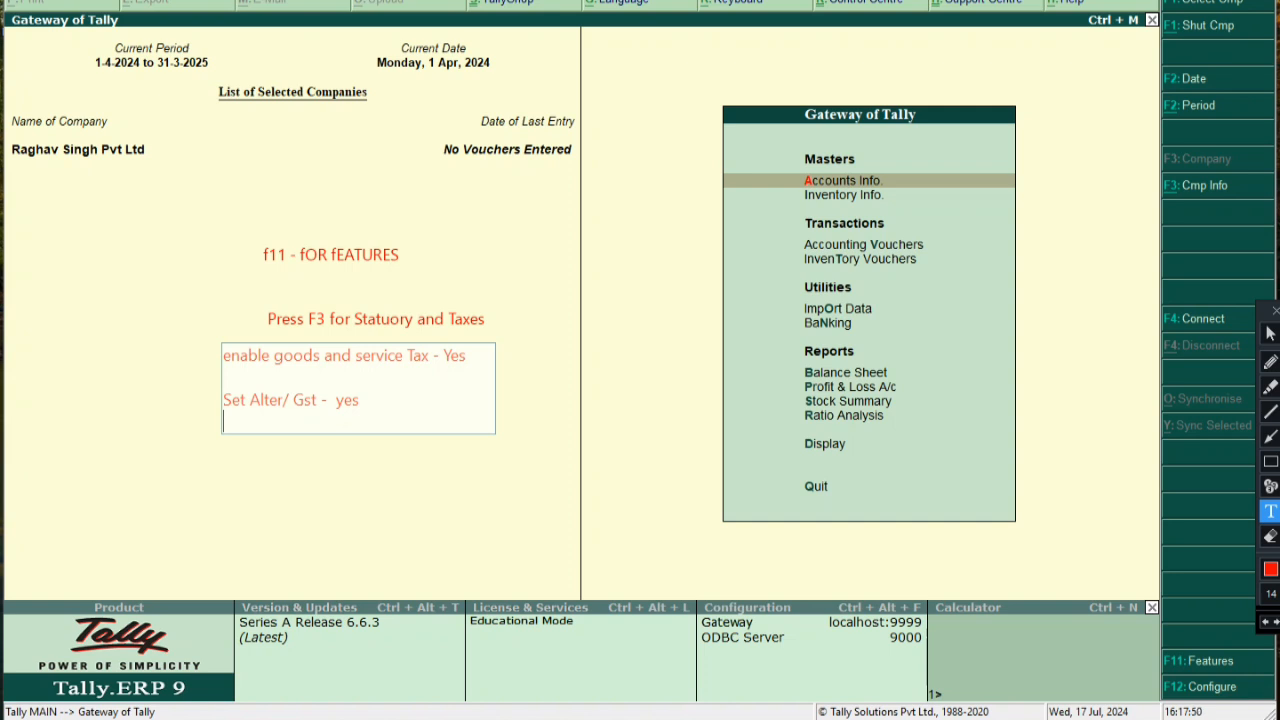
pyautogui.press('Escape')
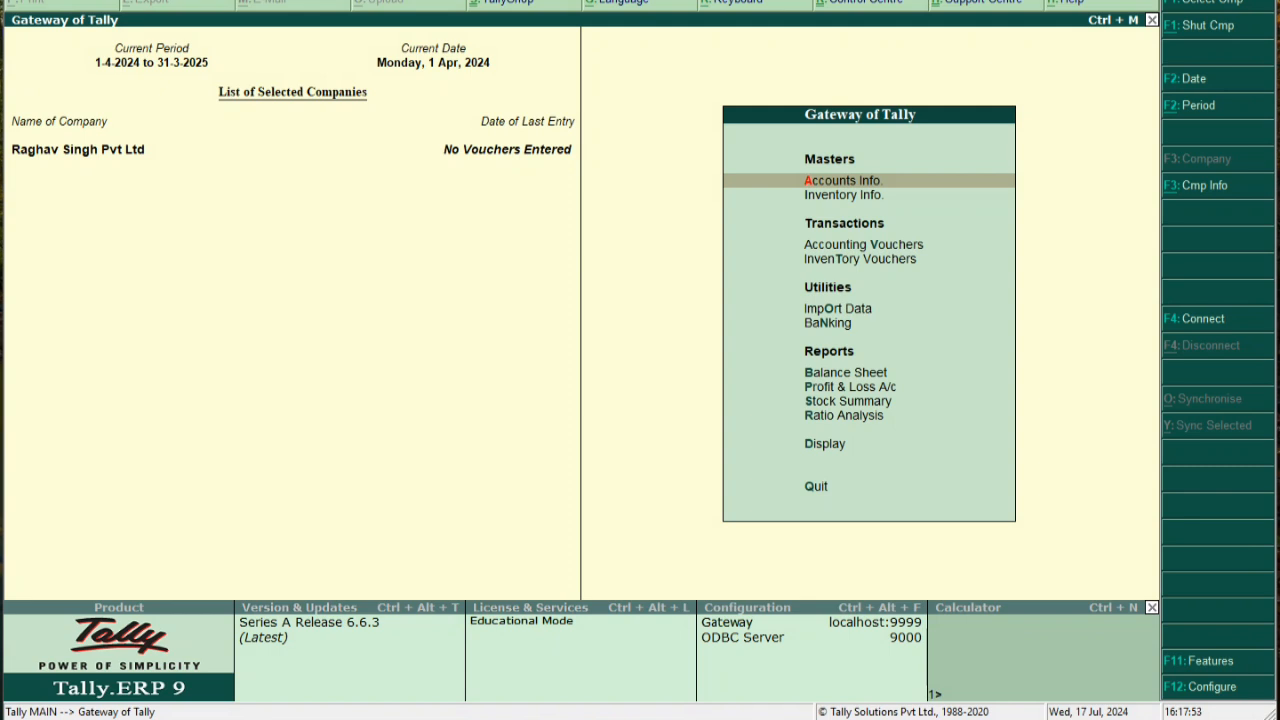
# Open Company Features with F11 and go into the Statutory & Taxation group
pyautogui.press('F11')
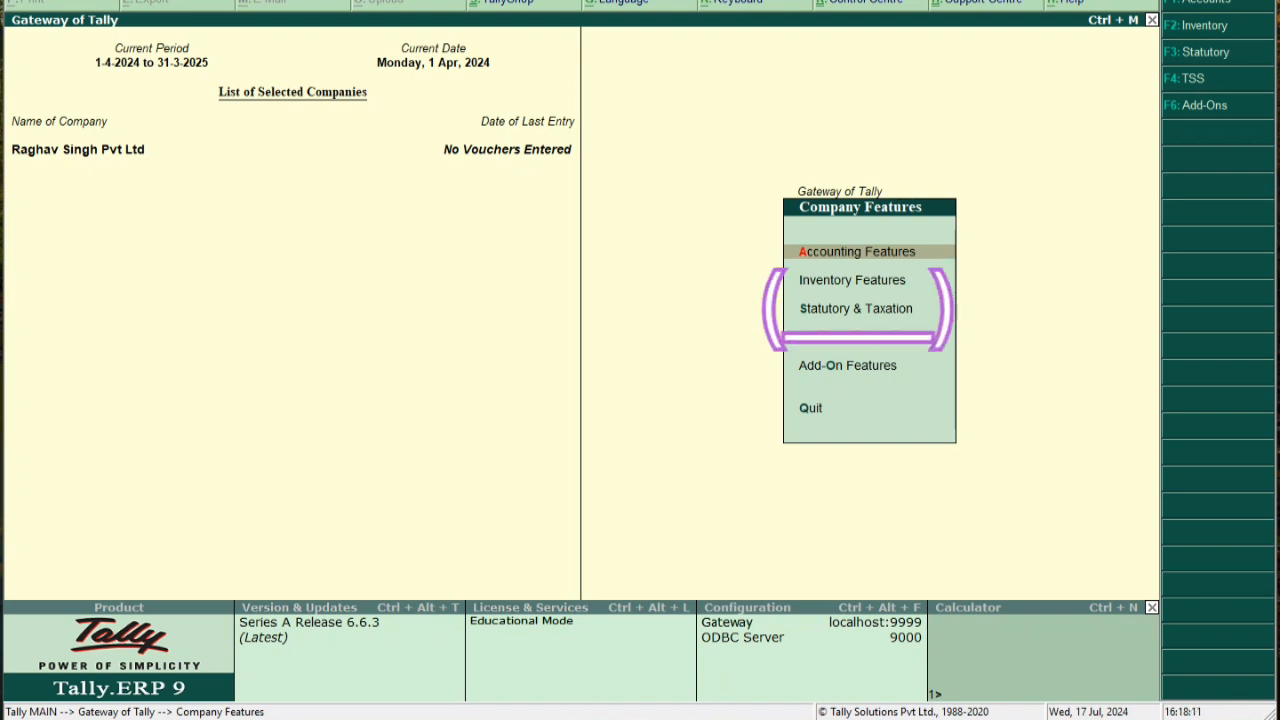
pyautogui.press('Down')
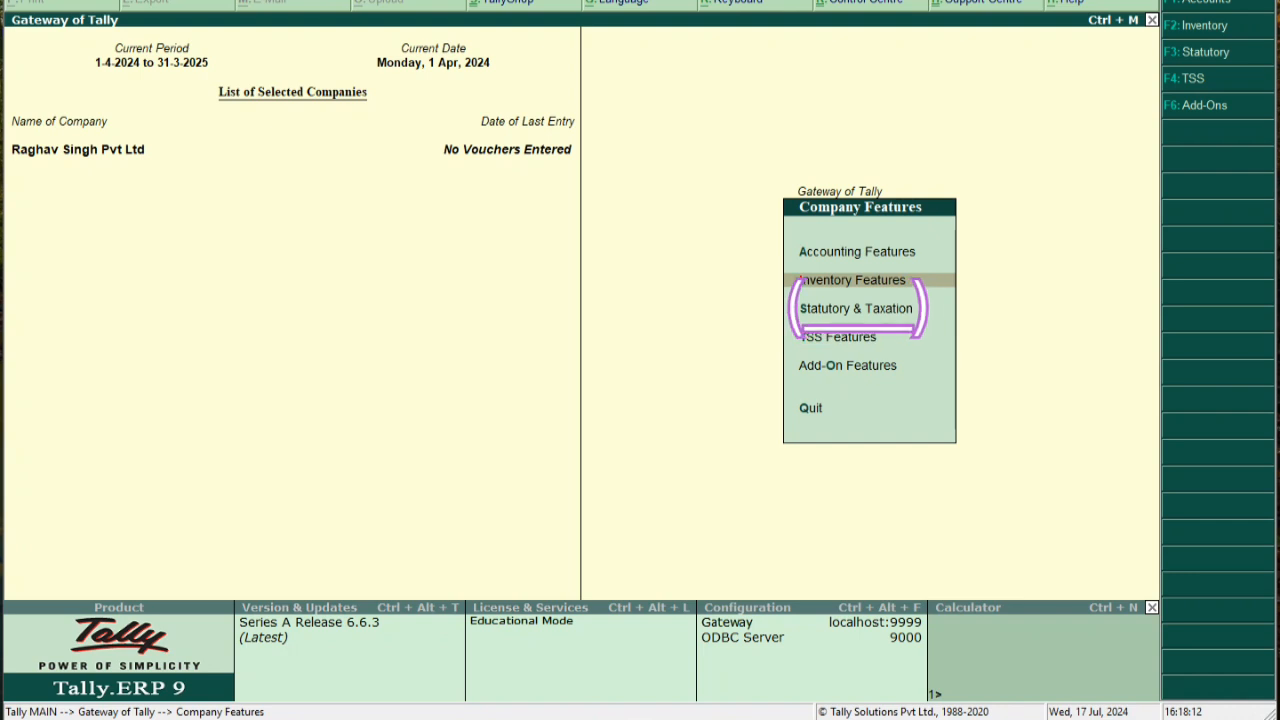
pyautogui.press('Down')
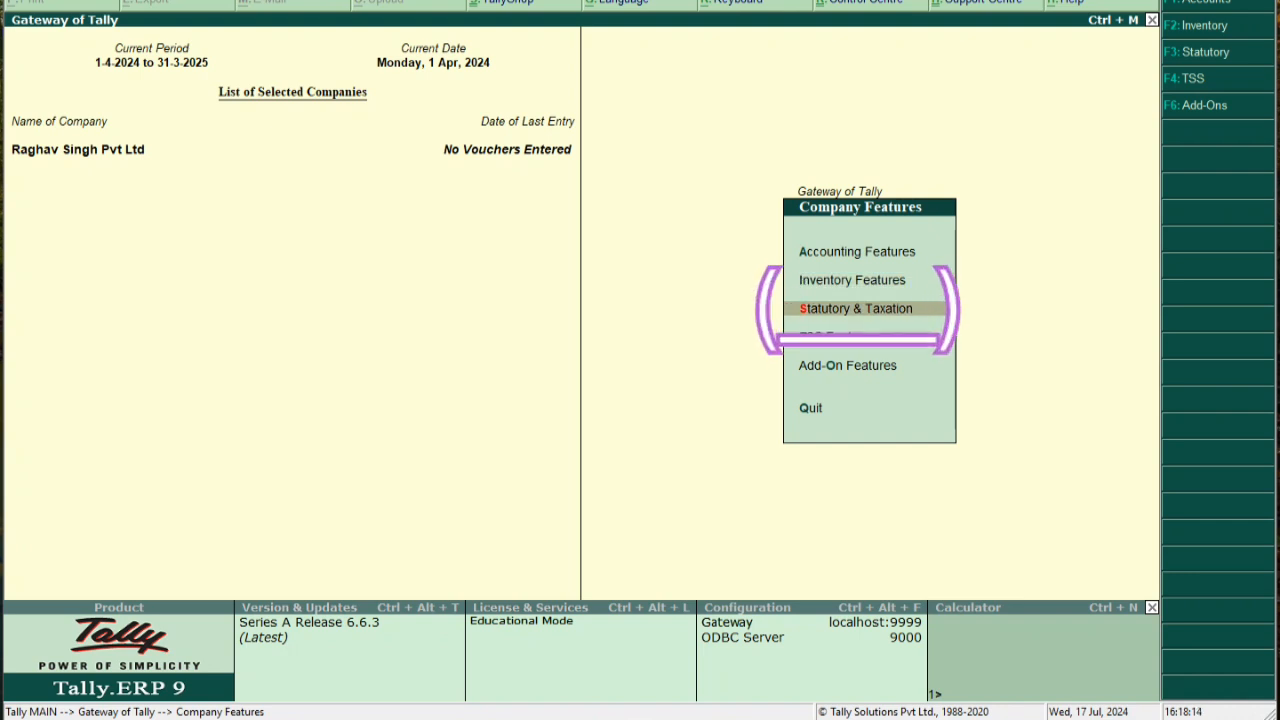
pyautogui.press('Return')
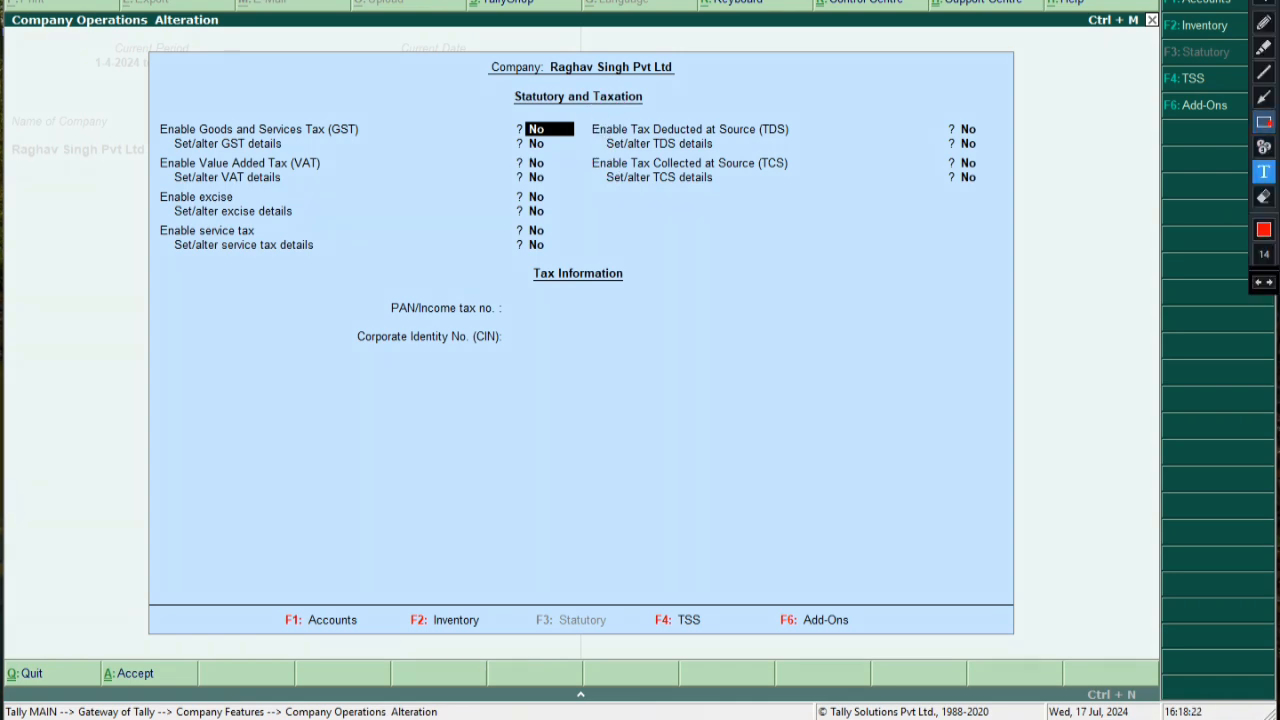
pyautogui.click(1264, 122)
pyautogui.moveTo(146, 117)
pyautogui.mouseDown()
pyautogui.moveTo(356, 145)
pyautogui.moveTo(586, 142)
pyautogui.mouseUp()
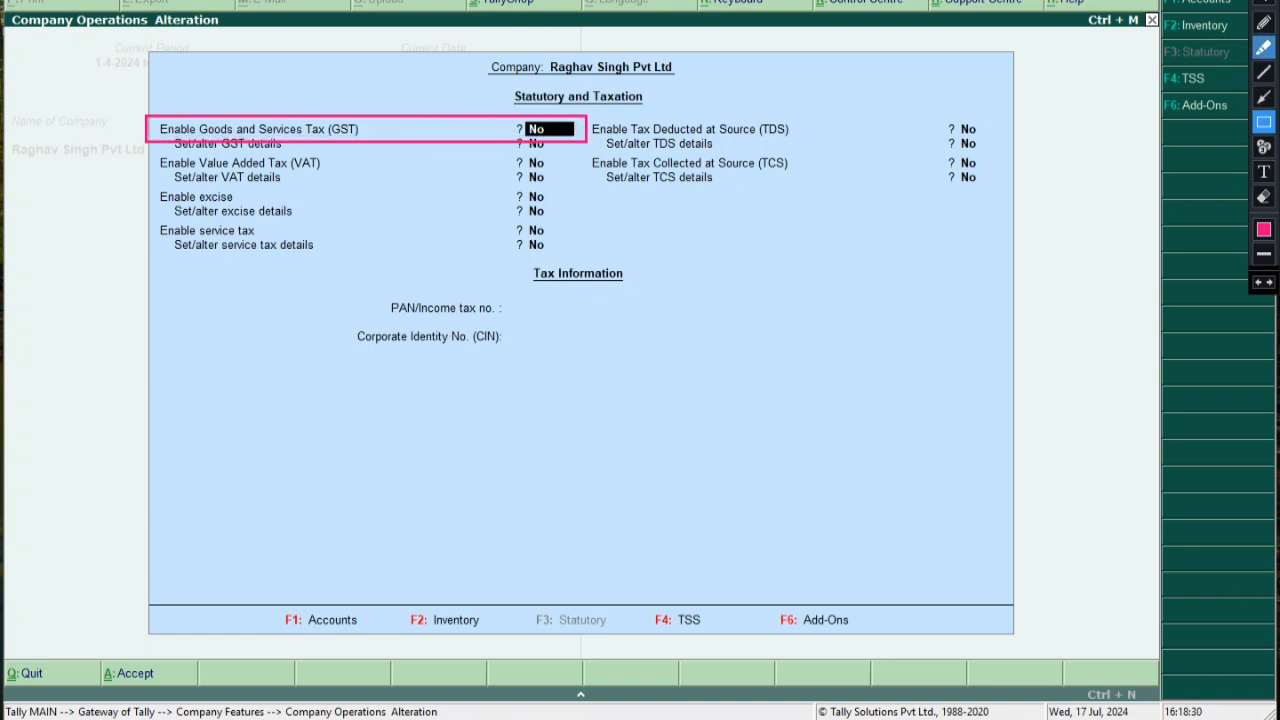
pyautogui.click(1264, 48)
pyautogui.moveTo(556, 130)
pyautogui.mouseDown()
pyautogui.moveTo(522, 130)
pyautogui.moveTo(566, 131)
pyautogui.mouseUp()
pyautogui.click(1264, 229)
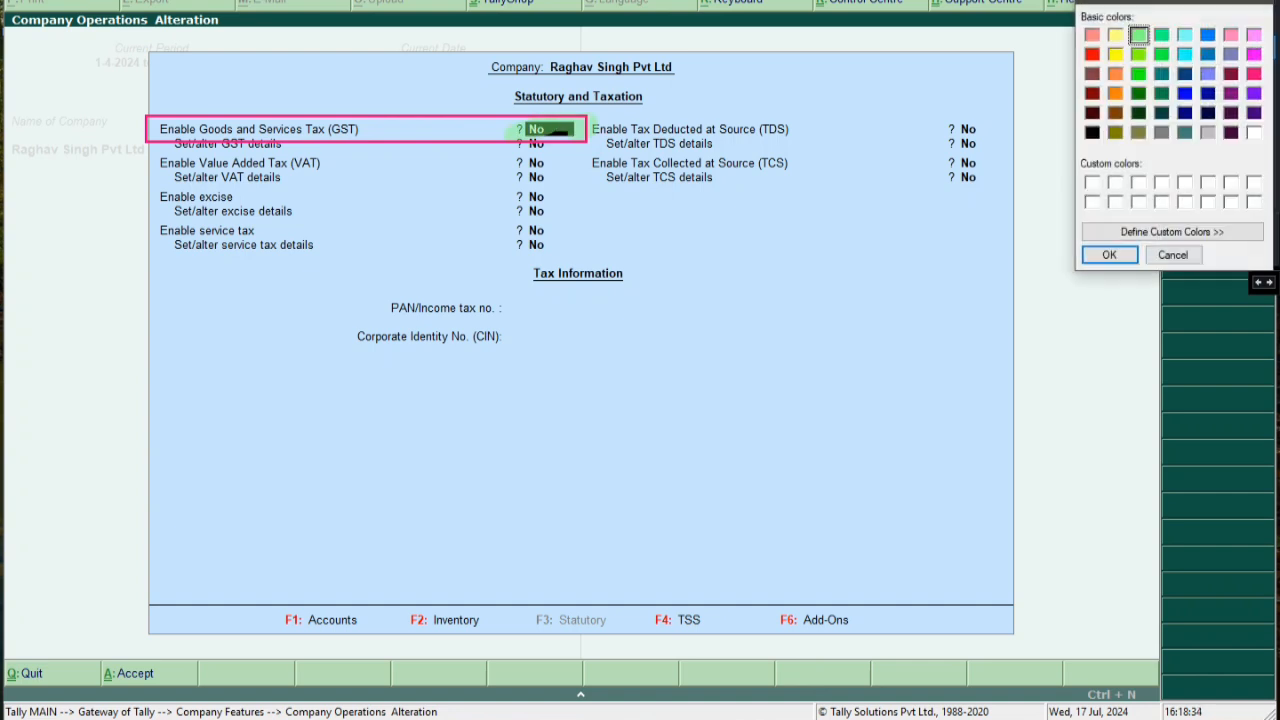
pyautogui.click(1254, 74)
pyautogui.click(1110, 255)
pyautogui.moveTo(564, 128)
pyautogui.mouseDown()
pyautogui.moveTo(538, 128)
pyautogui.moveTo(590, 122)
pyautogui.moveTo(530, 136)
pyautogui.mouseUp()
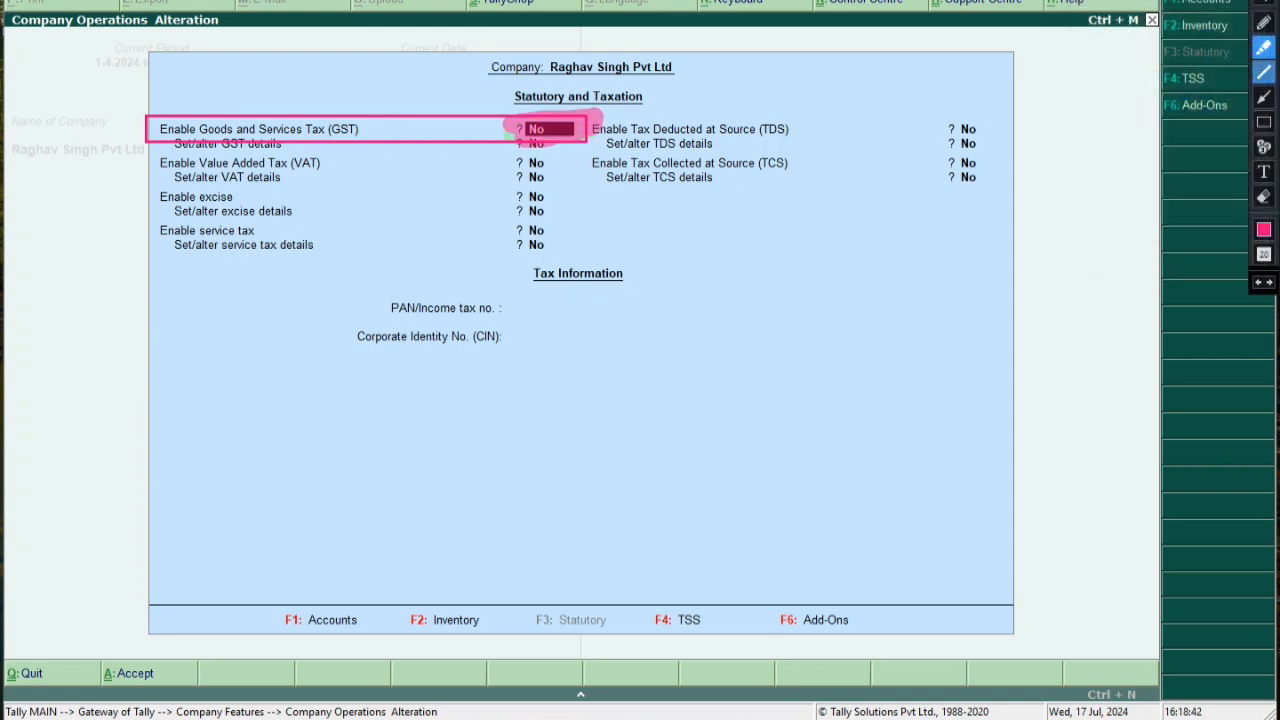
pyautogui.click(1264, 3)
pyautogui.click(1264, 197)
pyautogui.moveTo(72, 98)
pyautogui.mouseDown()
pyautogui.moveTo(203, 175)
pyautogui.moveTo(702, 187)
pyautogui.mouseUp()
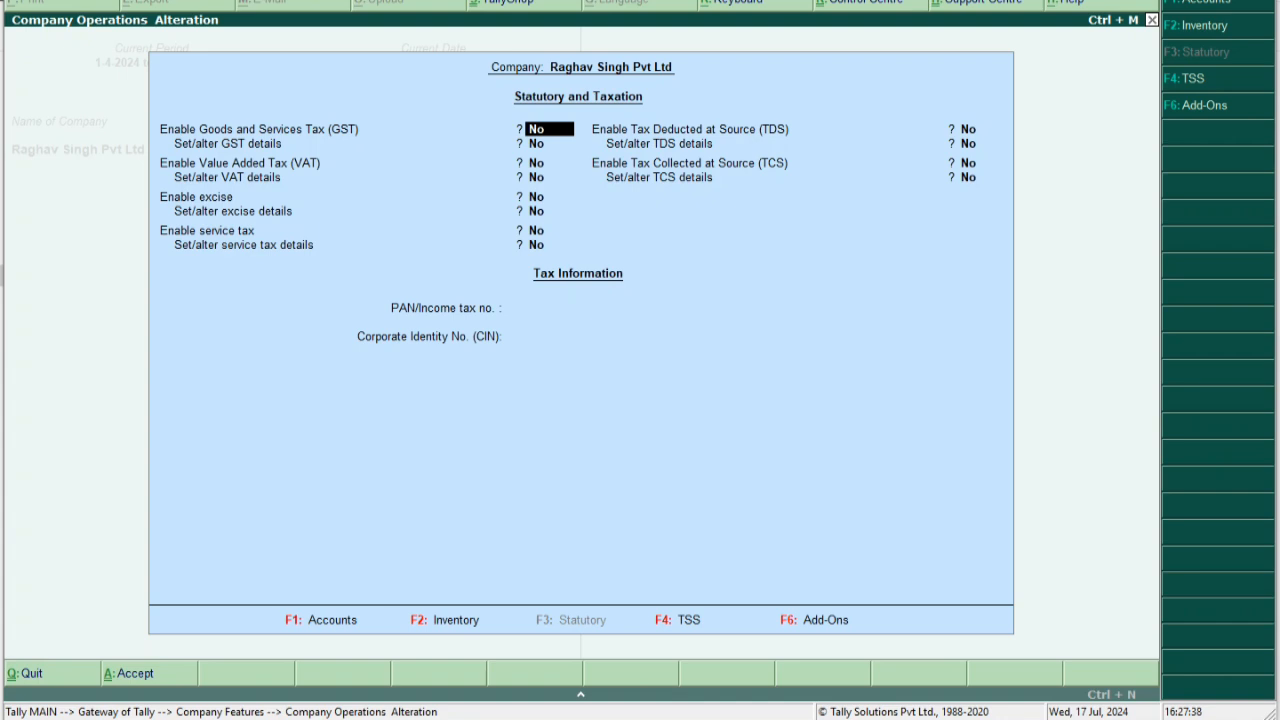
pyautogui.moveTo(1256, 0)
pyautogui.mouseDown()
pyautogui.moveTo(1270, 83)
pyautogui.moveTo(1258, 206)
pyautogui.mouseUp()
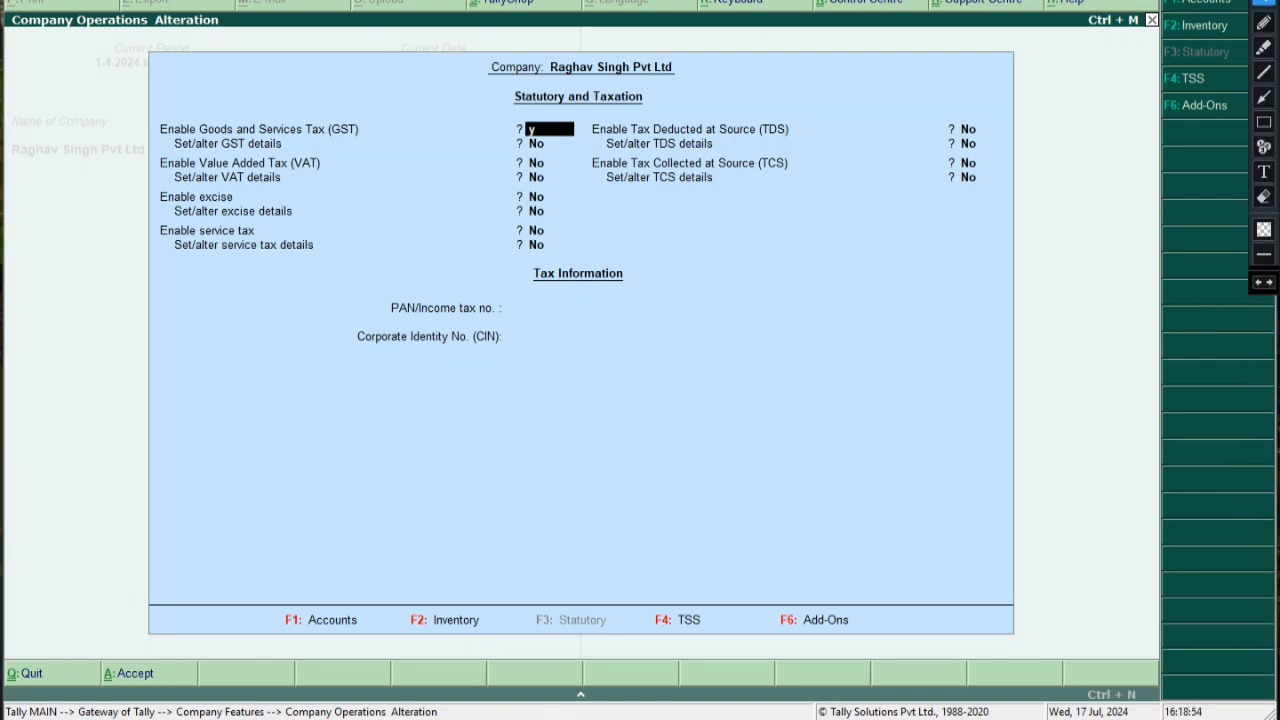
# Set Enable Goods and Services Tax and Set/alter GST details to Yes, with Uttar Pradesh as state
pyautogui.press('y')
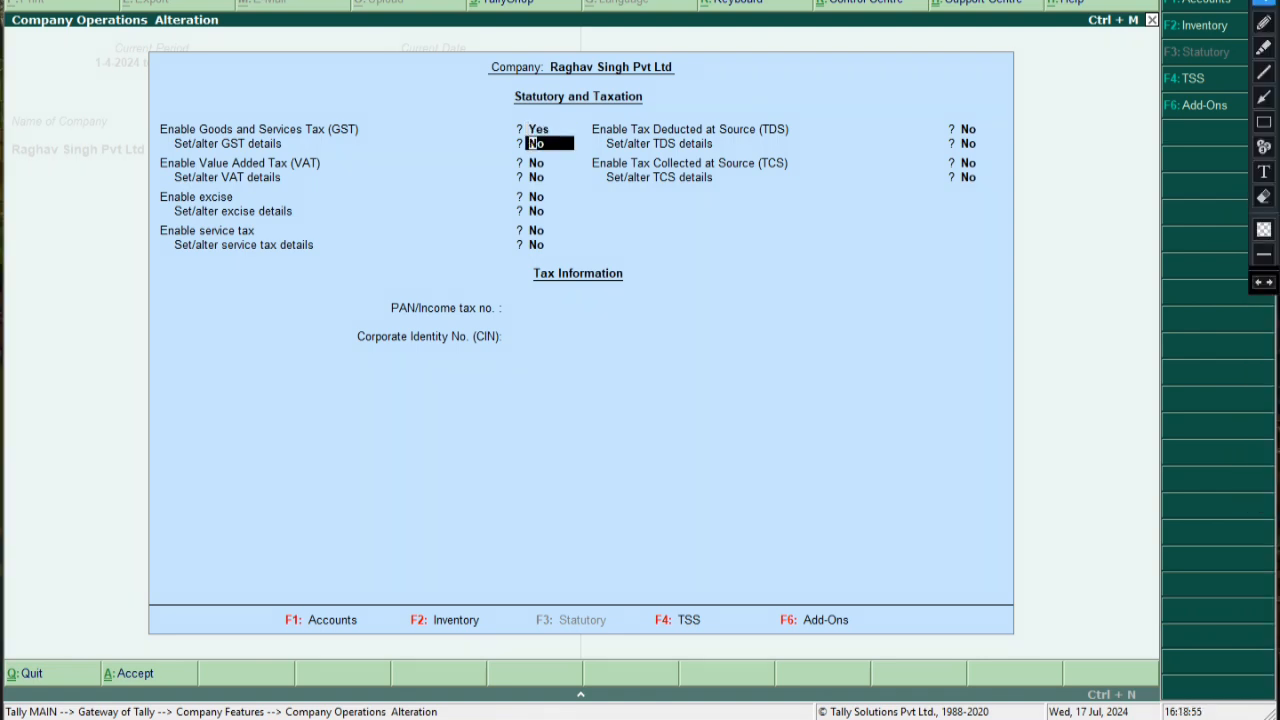
pyautogui.press('y')
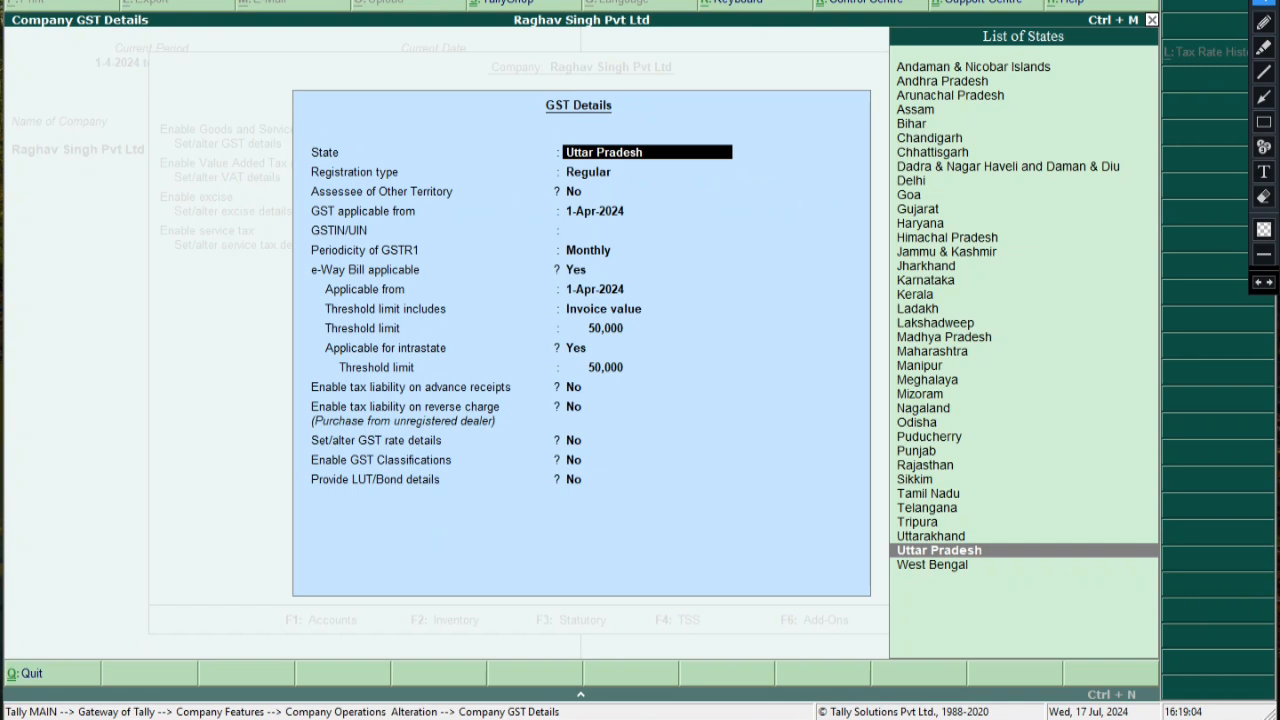
pyautogui.press('Return')
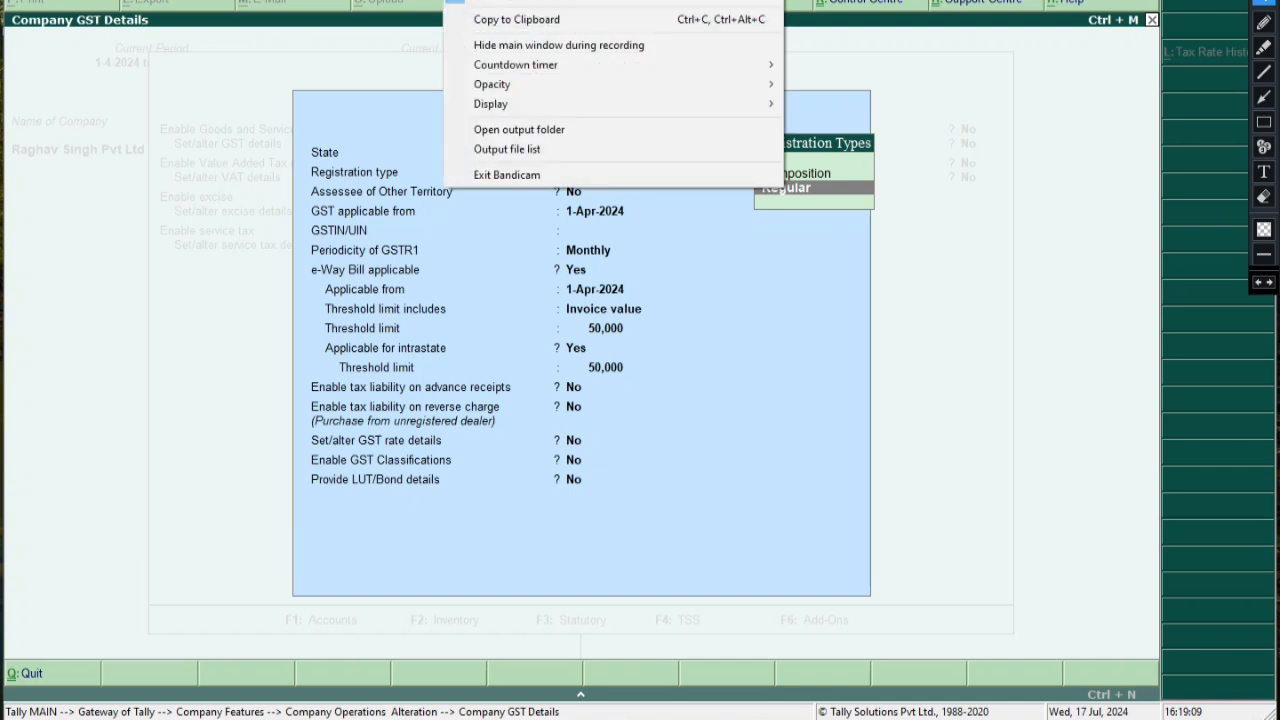
pyautogui.click(520, 1)
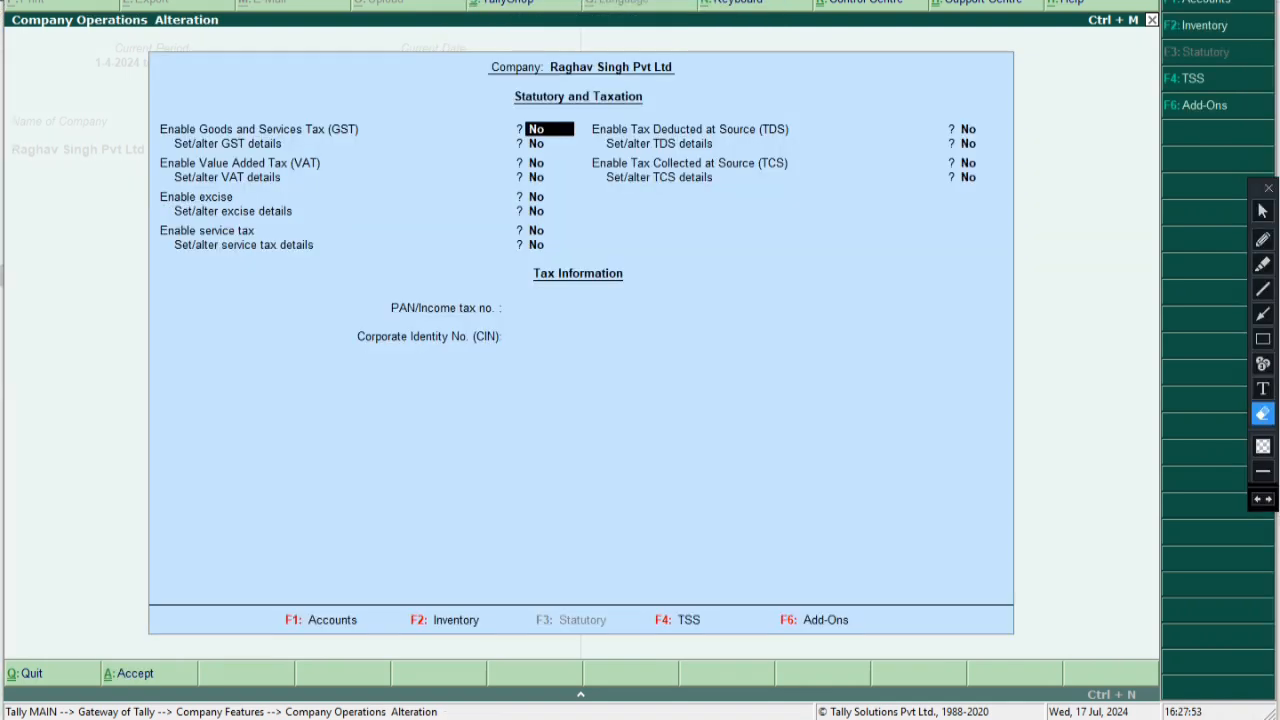
pyautogui.press('y')
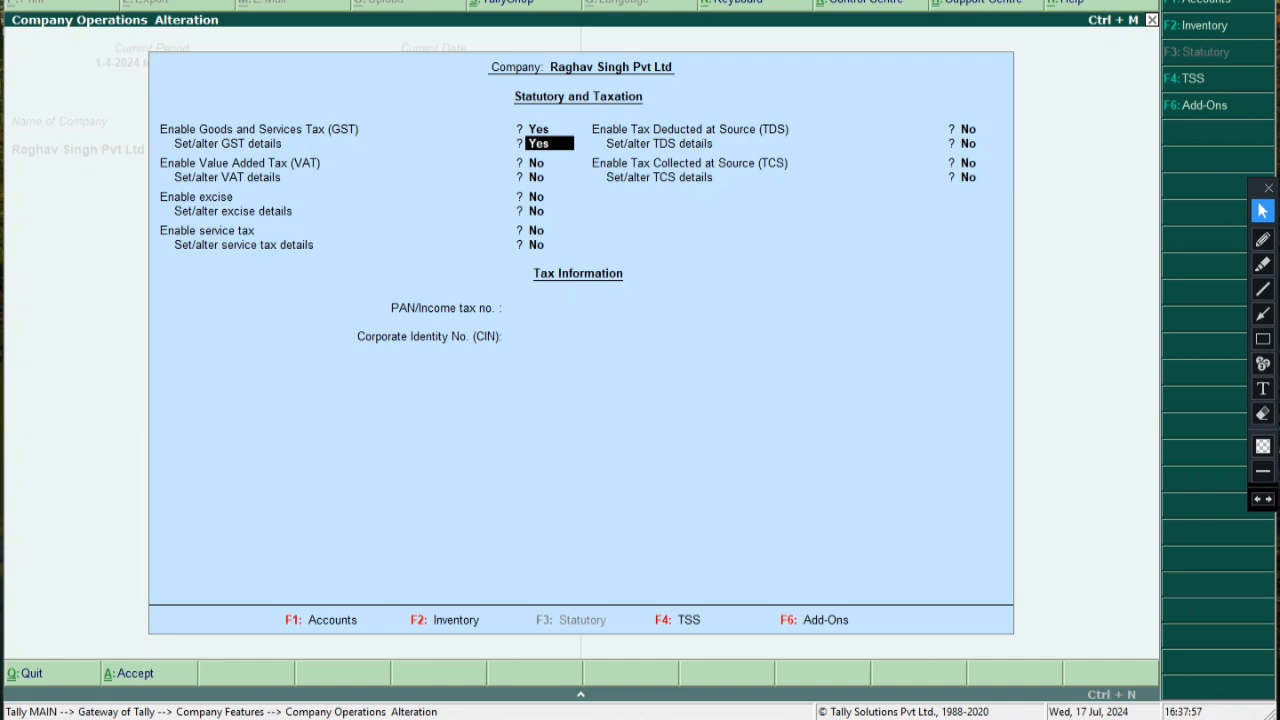
pyautogui.press('Return')
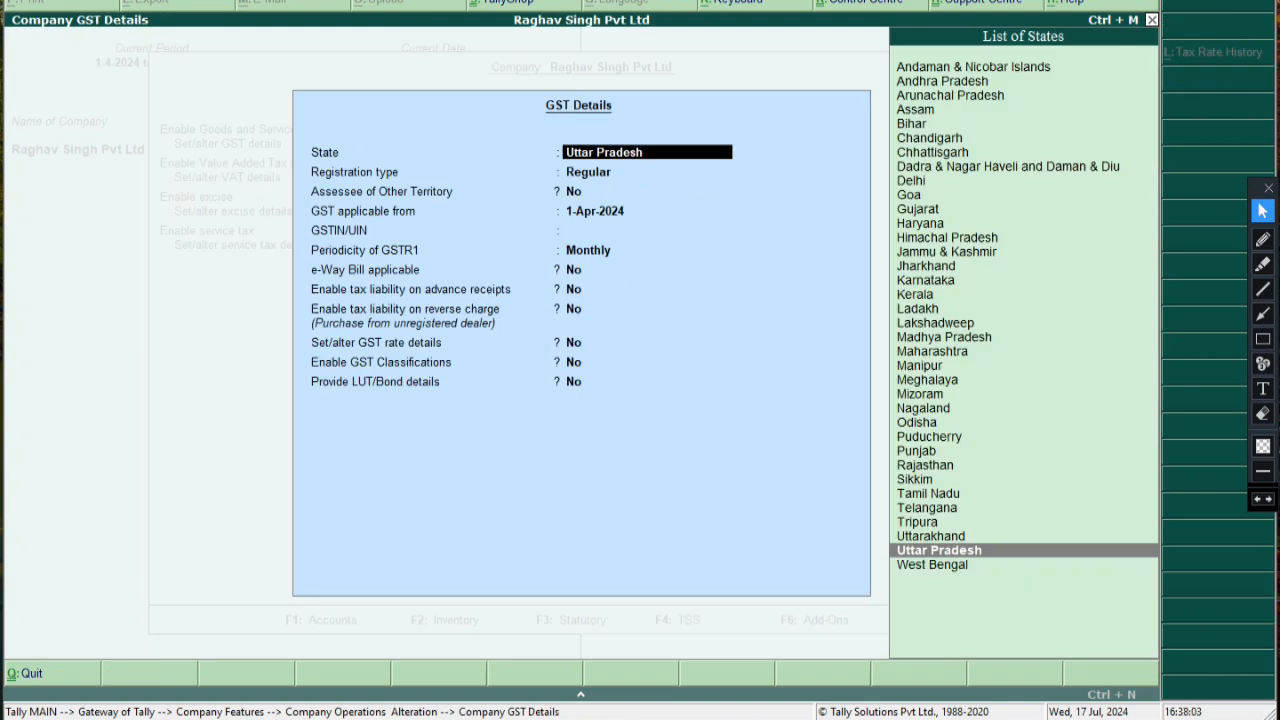
# Point red arrows at the Uttar Pradesh state and the Regular registration type
pyautogui.click(1263, 289)
pyautogui.click(1263, 314)
pyautogui.moveTo(836, 170); pyautogui.dragTo(742, 153)
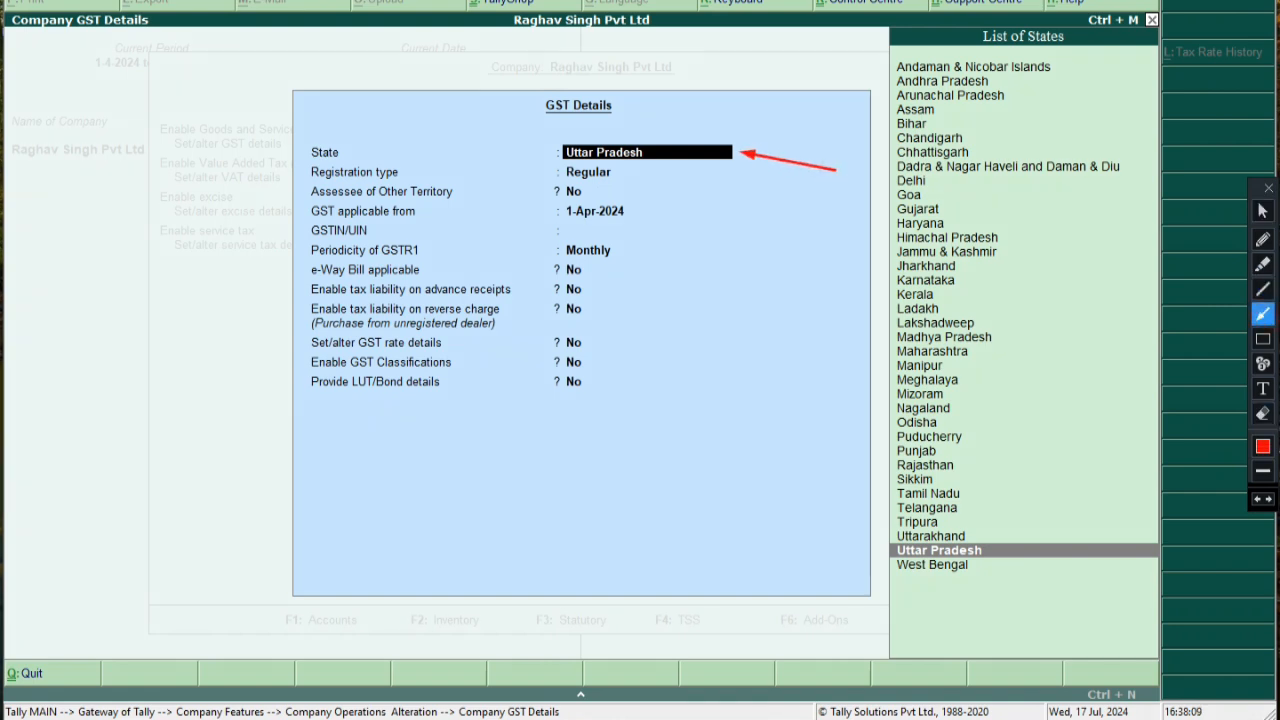
pyautogui.moveTo(816, 240); pyautogui.dragTo(618, 172)
pyautogui.click(1262, 210)
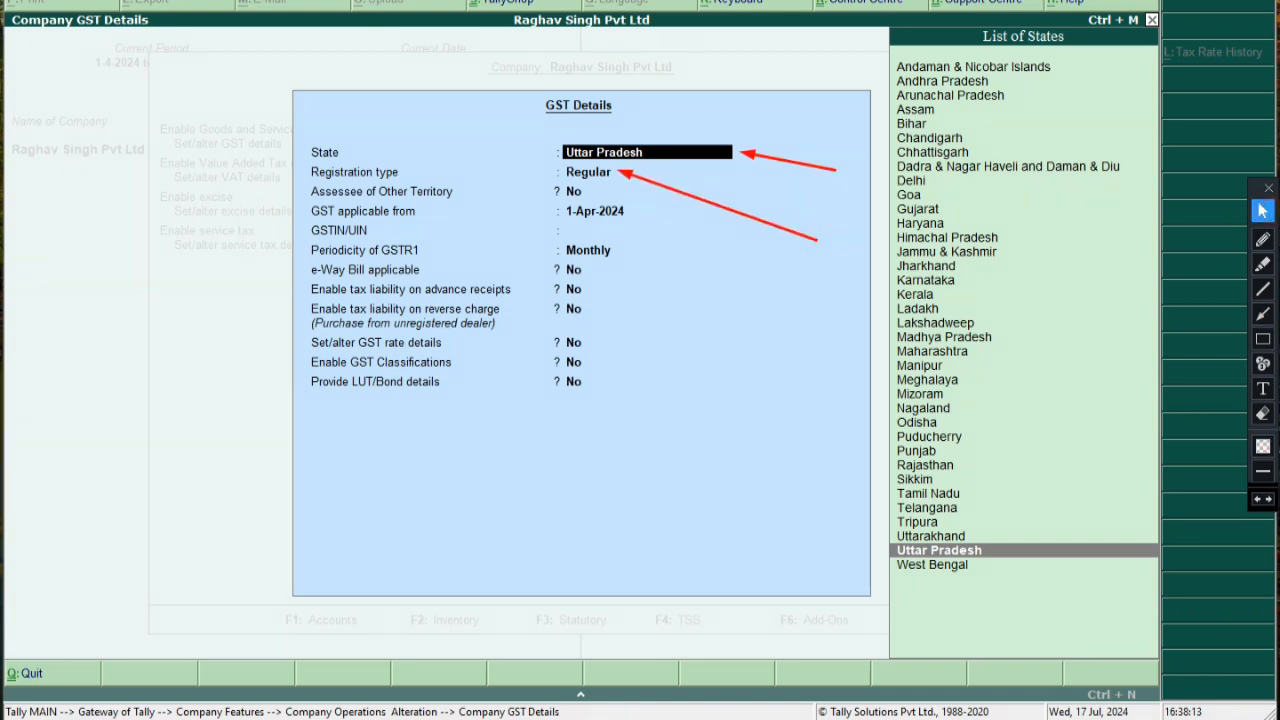
# Erase the arrows and confirm Regular registration, Assessee No and GST applicable from 1-Apr-2024
pyautogui.press('Return')
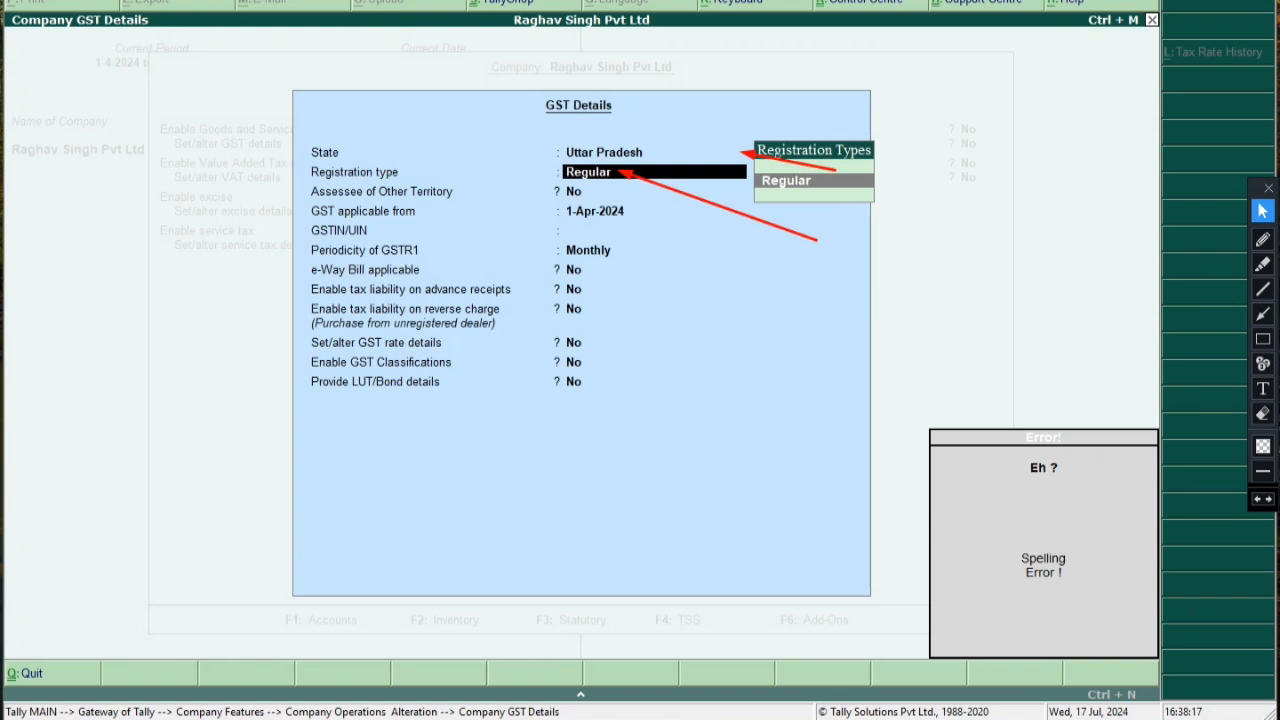
pyautogui.click(1262, 413)
pyautogui.click(589, 137)
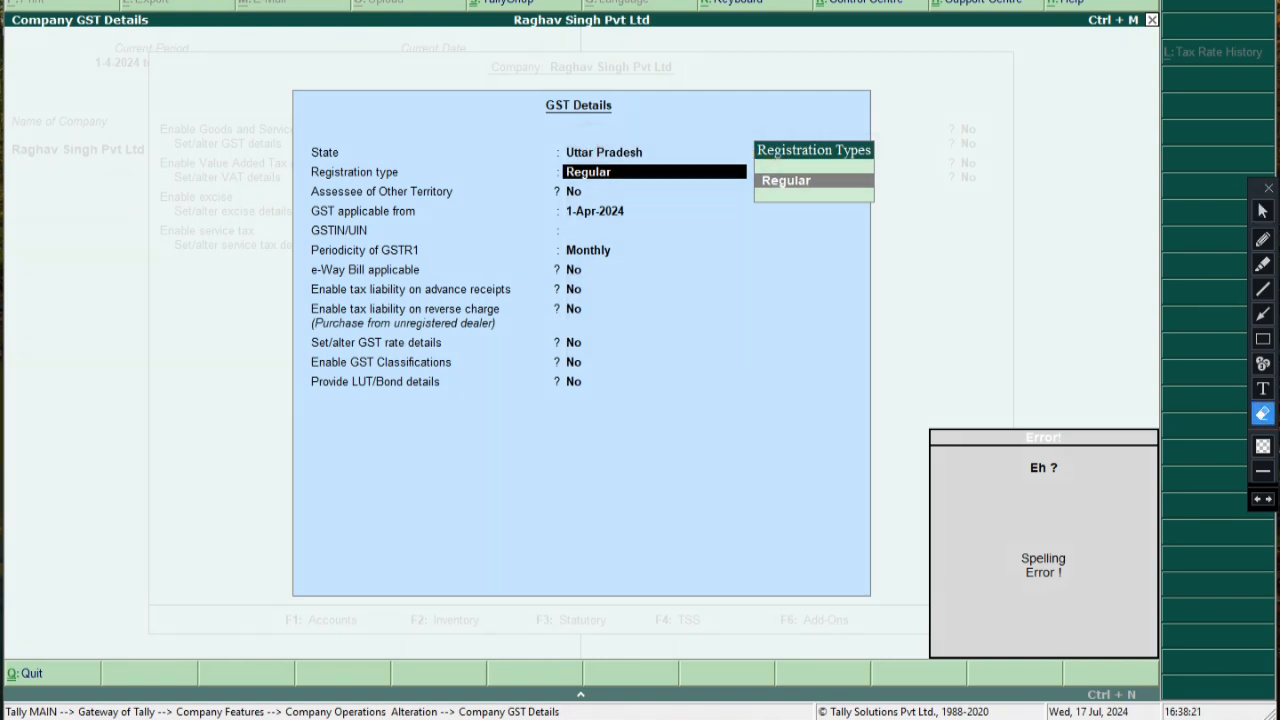
pyautogui.click(1262, 210)
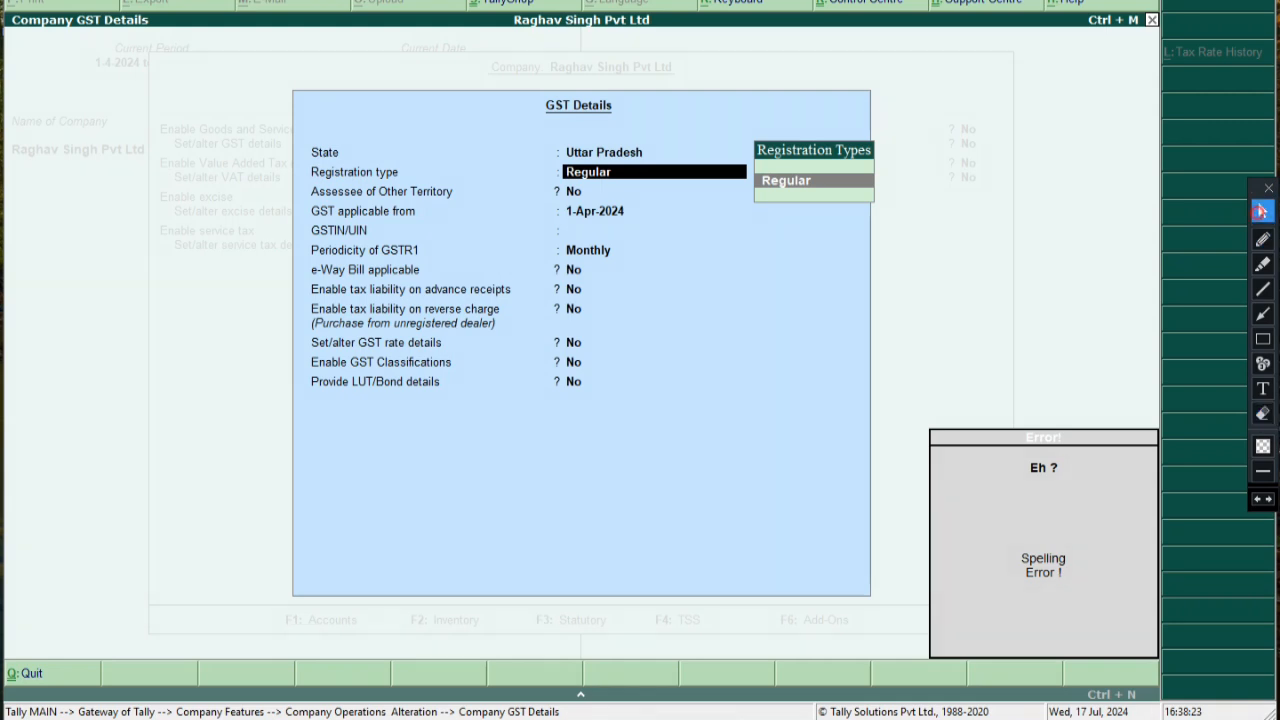
pyautogui.press('BackSpace')
pyautogui.press('BackSpace')
pyautogui.press('BackSpace')
pyautogui.press('BackSpace')
pyautogui.press('BackSpace')
pyautogui.press('BackSpace')
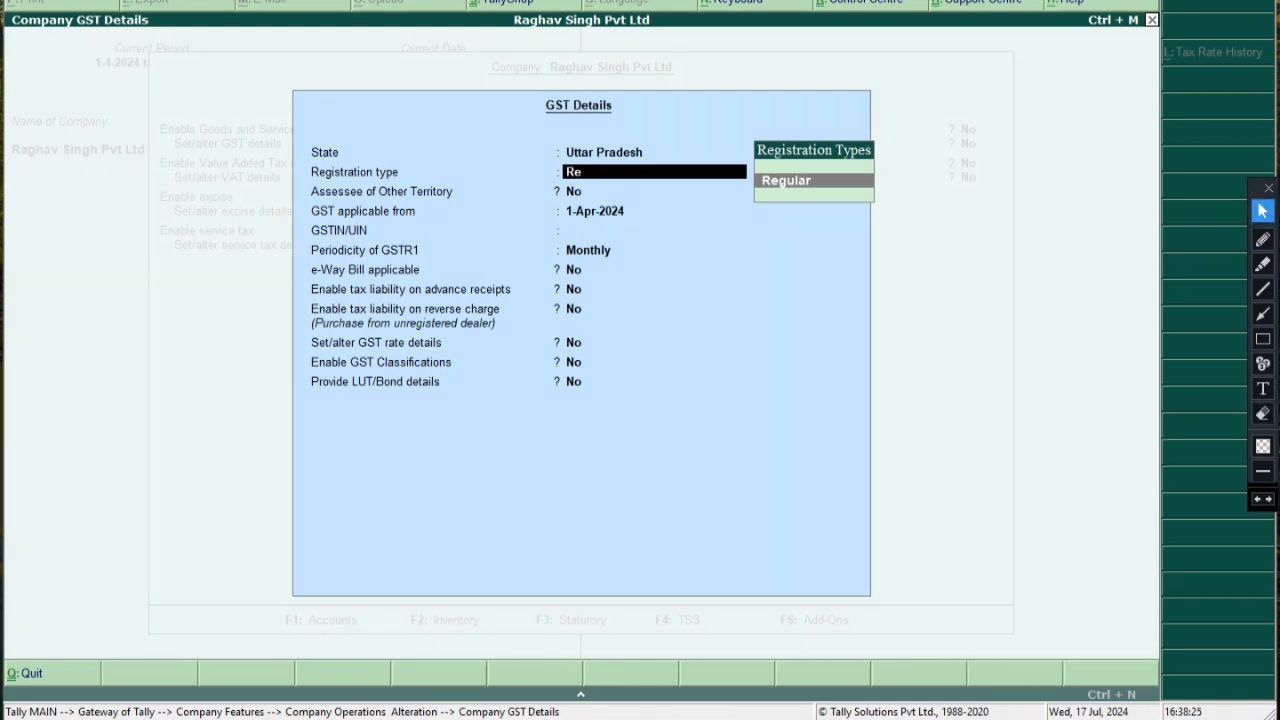
pyautogui.press('Down')
pyautogui.press('Return')
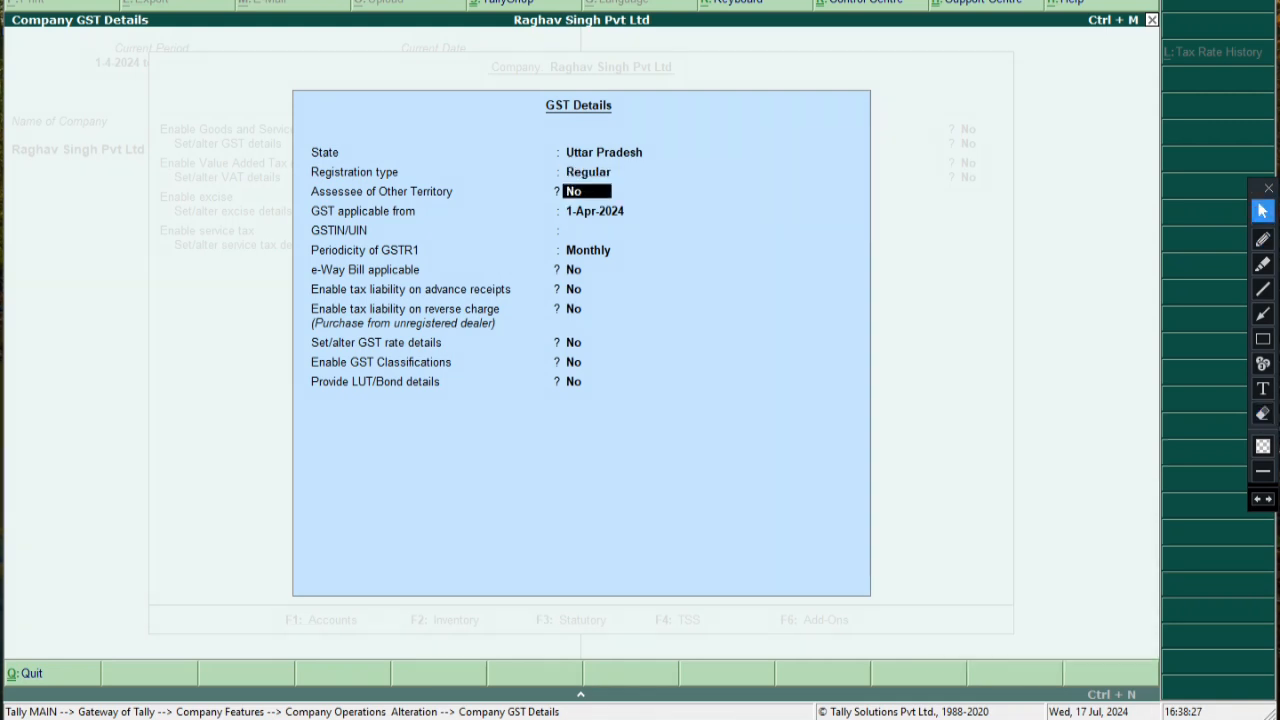
pyautogui.press('Return')
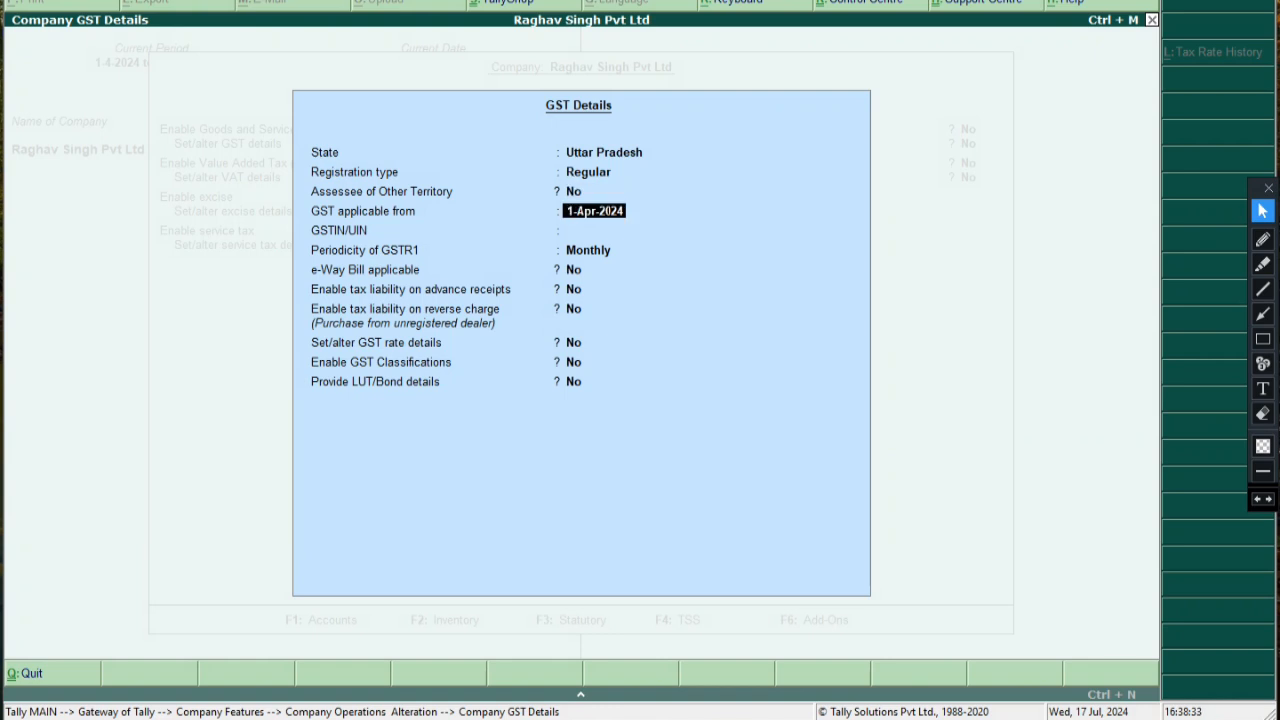
pyautogui.press('Return')
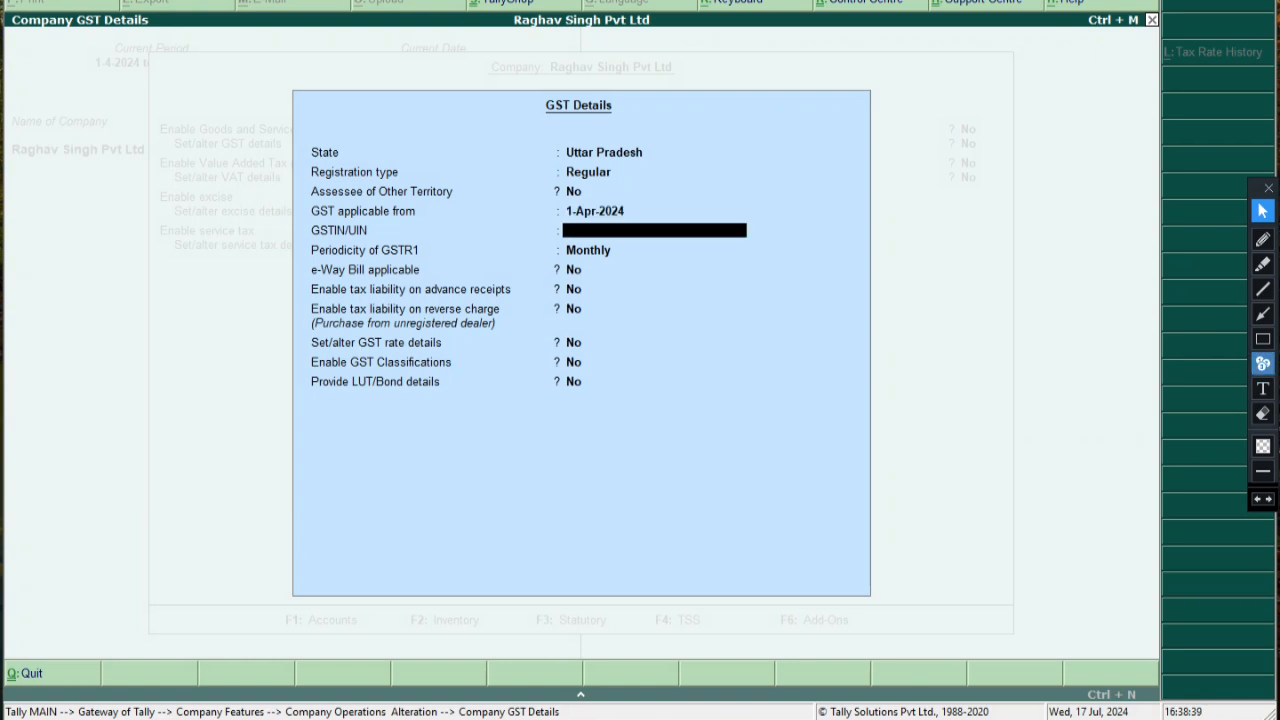
# Point a red arrow at the GSTIN/UIN field and label it 'gst no.'
pyautogui.moveTo(826, 246); pyautogui.dragTo(751, 236)
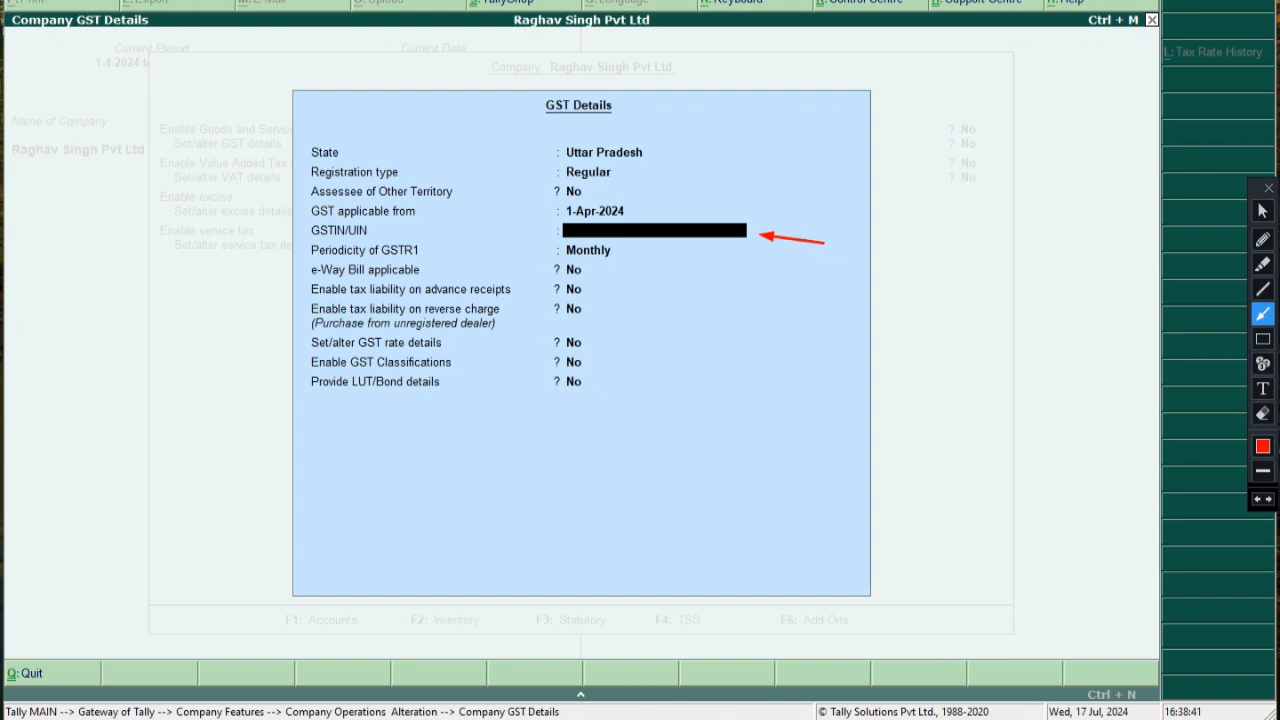
pyautogui.click(1262, 388)
pyautogui.click(767, 249)
pyautogui.write('gst no')
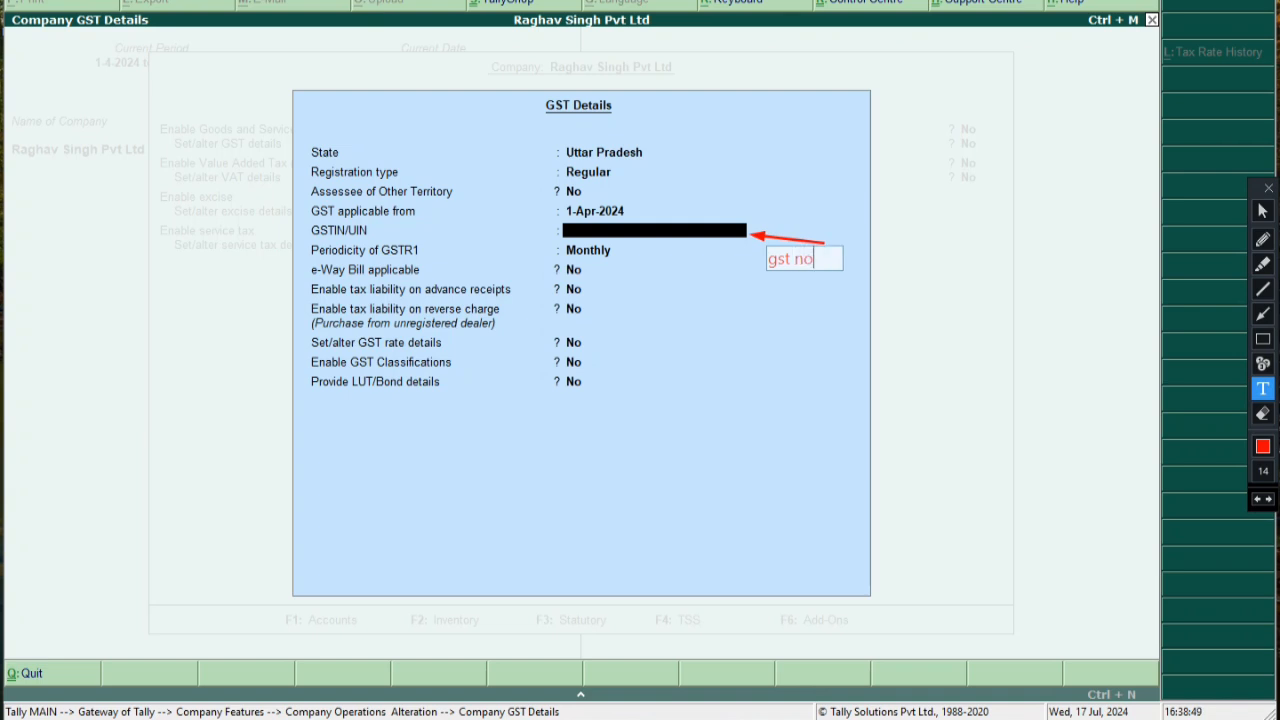
pyautogui.write('.')
pyautogui.click(751, 297)
# Add a second note '15 Alphanymeric hota hai' below the GSTIN/UIN label
pyautogui.click(787, 305)
pyautogui.write('15')
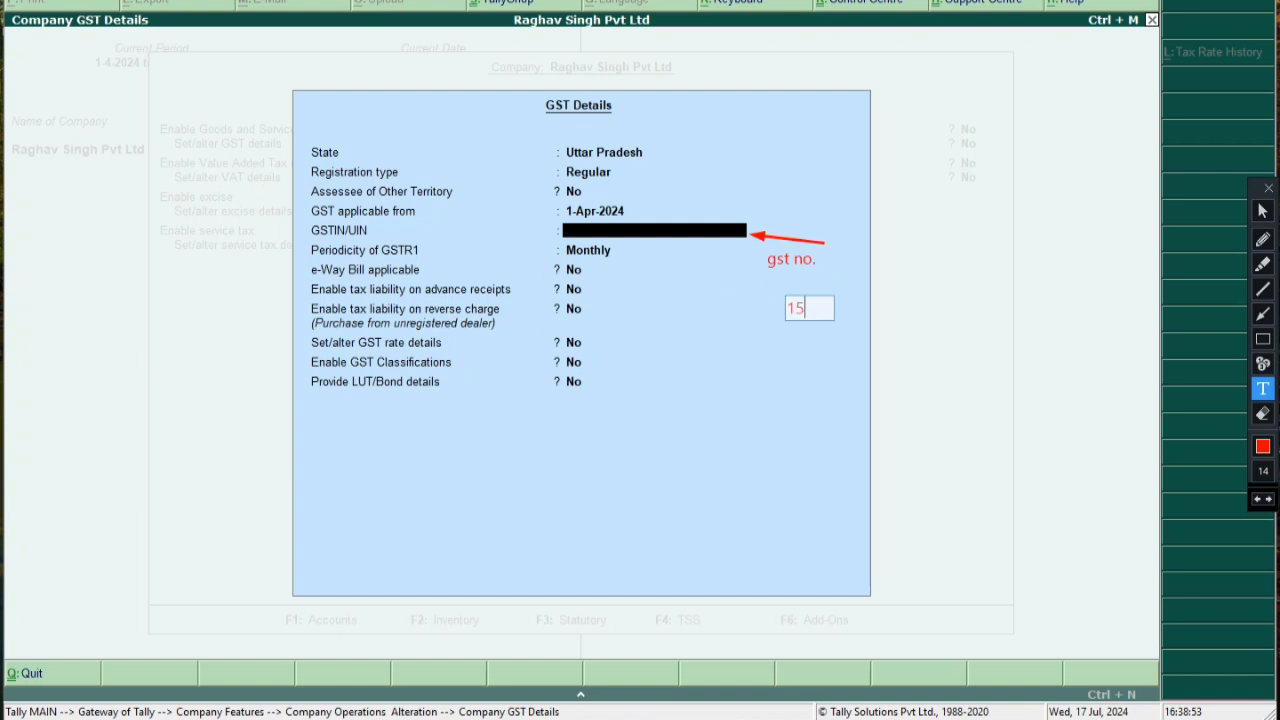
pyautogui.write(' Alphanymeric hota hai')
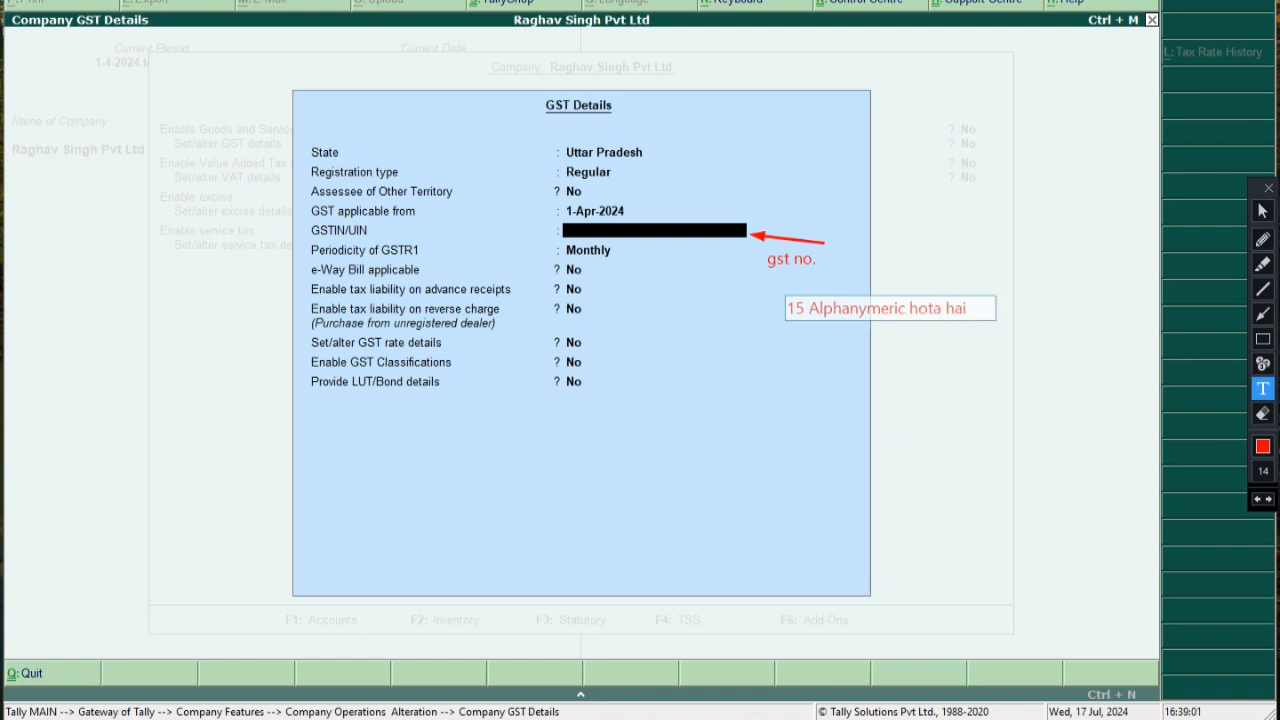
pyautogui.click(835, 399)
pyautogui.click(837, 306)
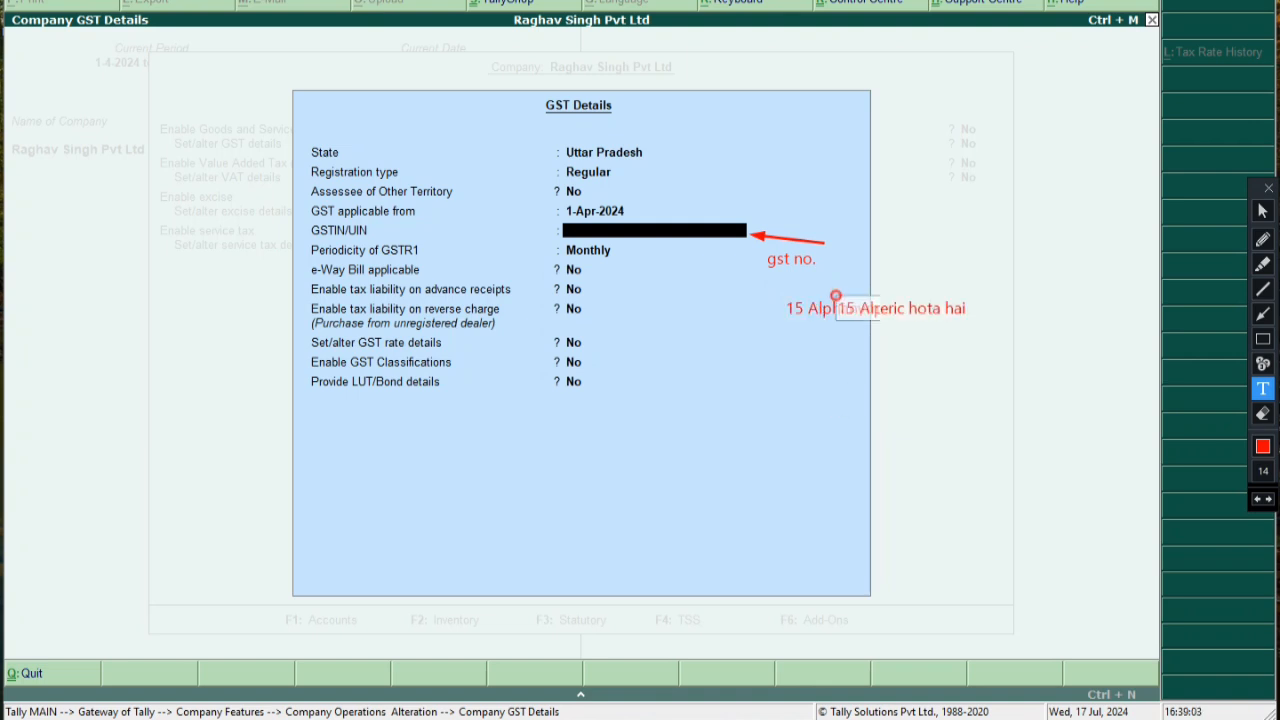
pyautogui.hotkey('ctrl', 'z')
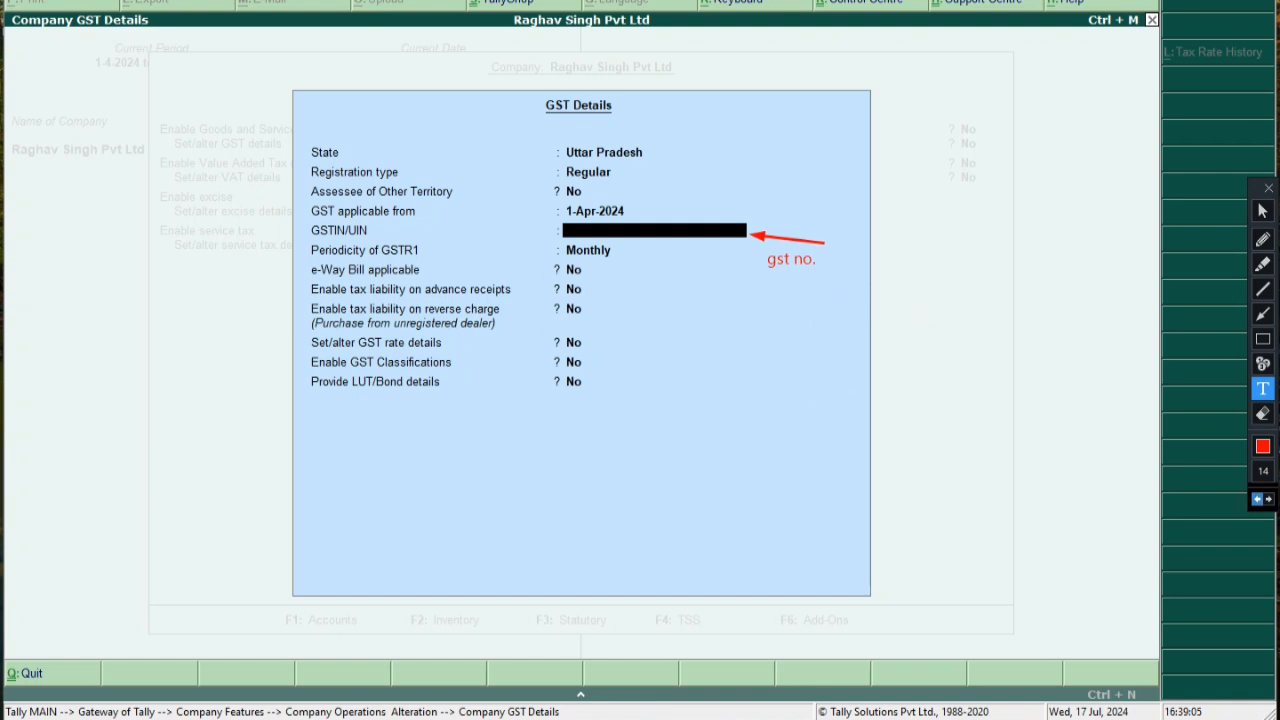
pyautogui.hotkey('ctrl', 'y')
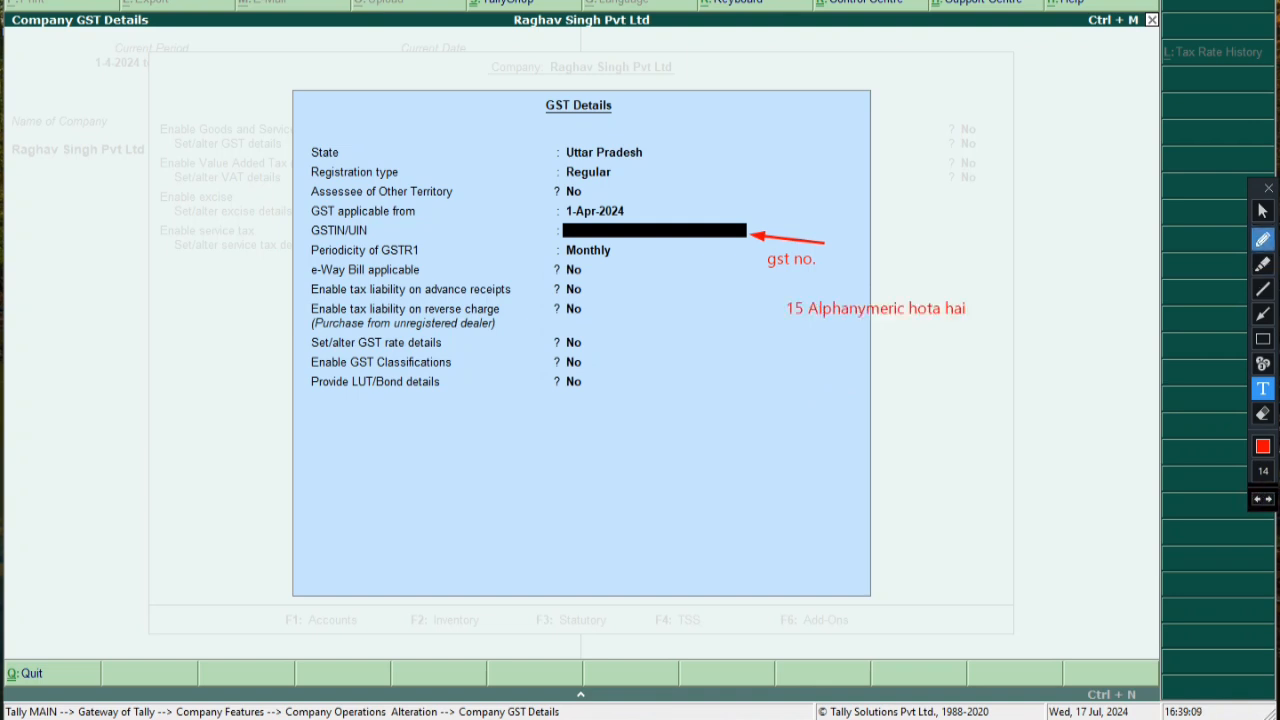
pyautogui.click(1262, 210)
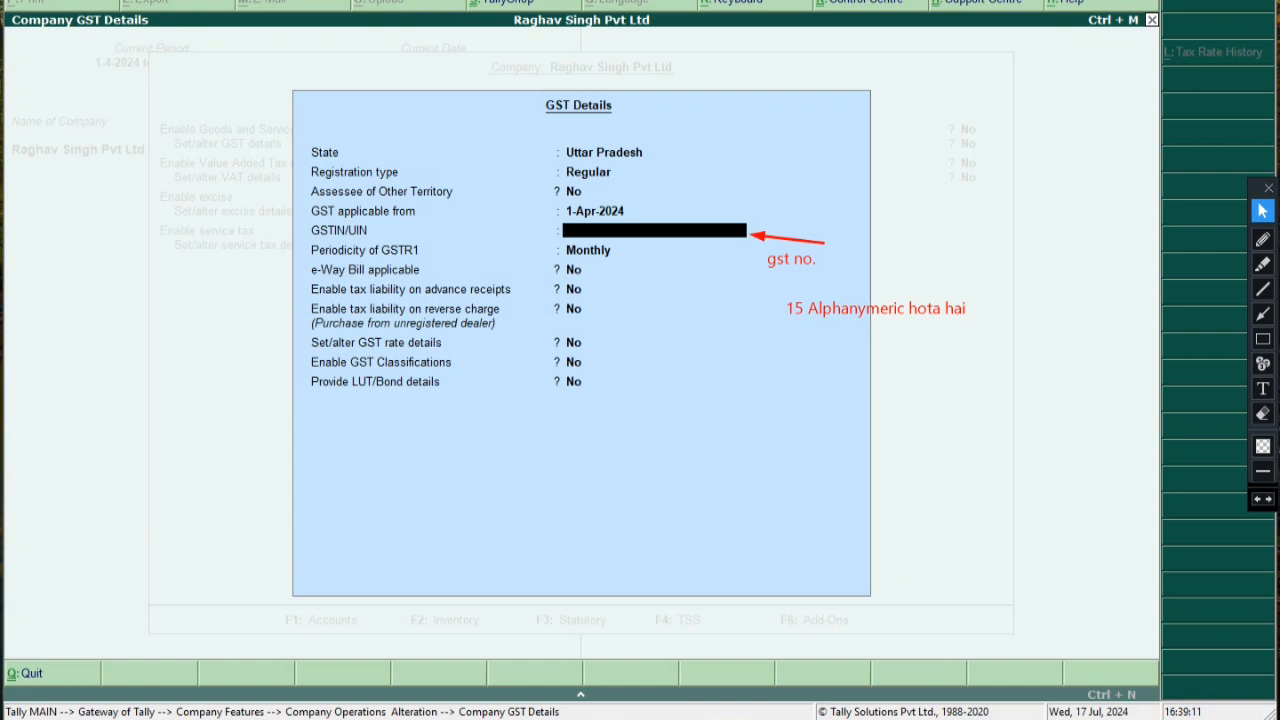
pyautogui.press('Return')
pyautogui.press('Return')
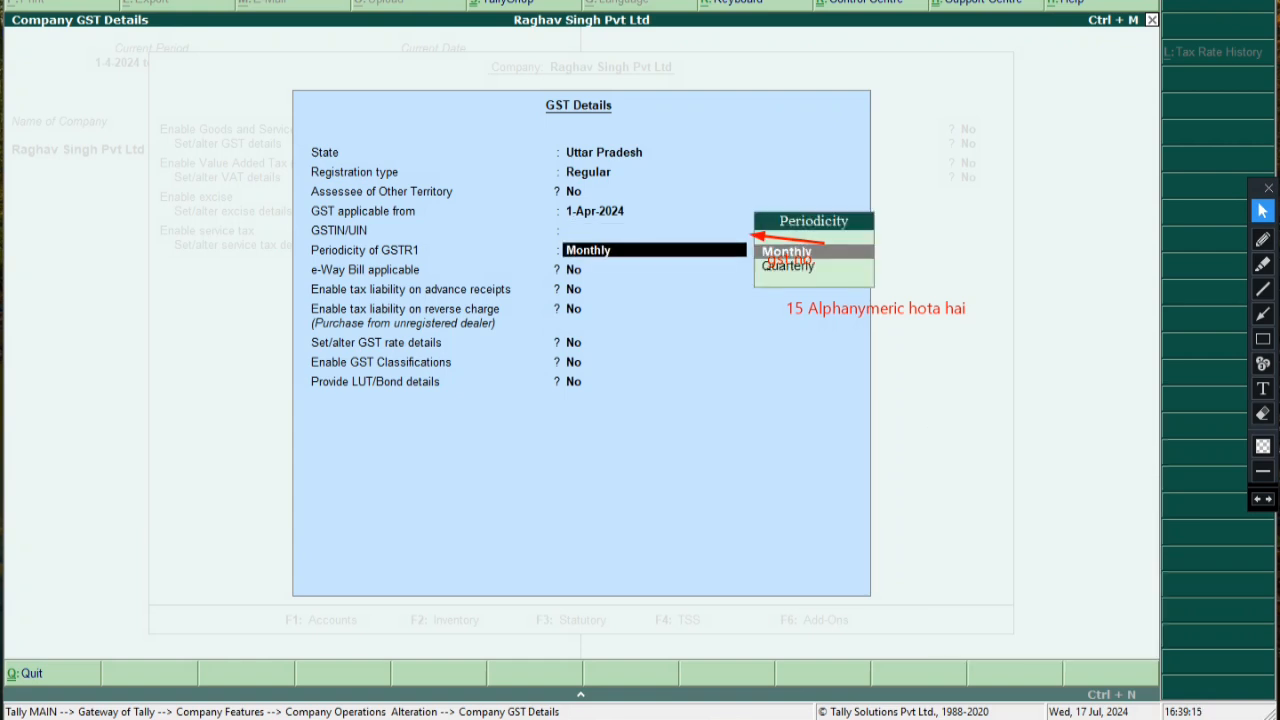
pyautogui.click(1262, 413)
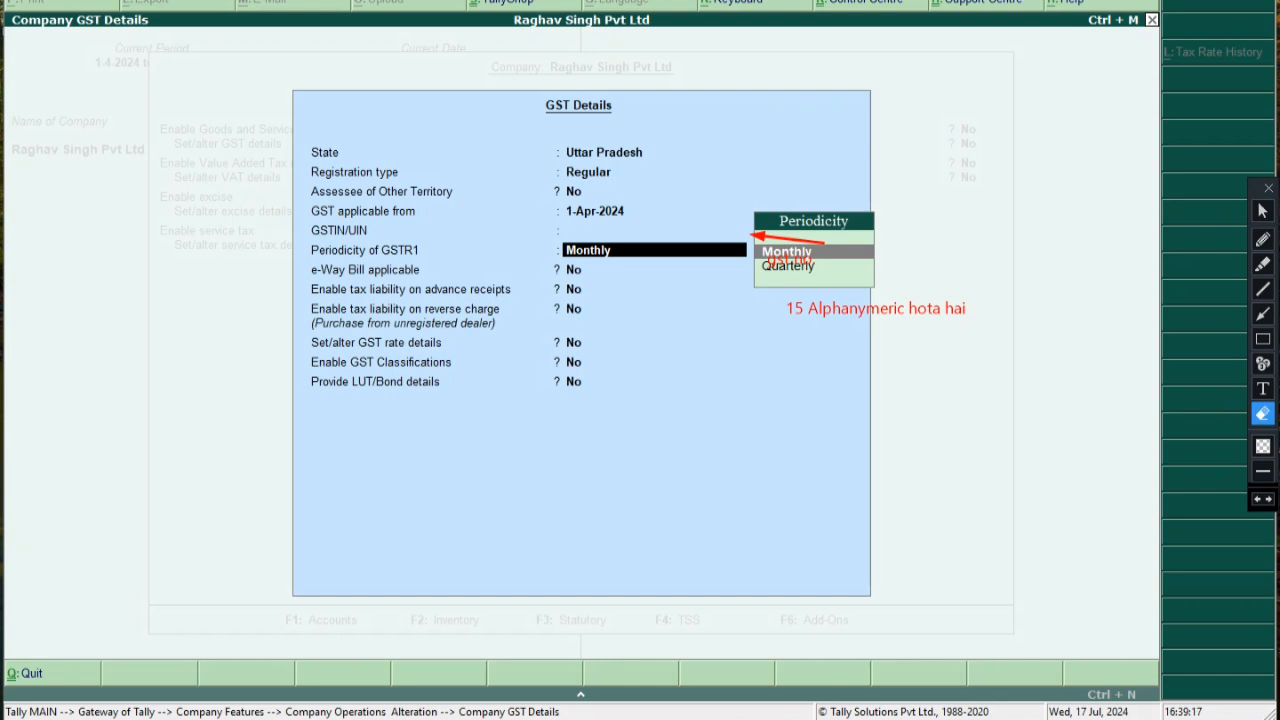
pyautogui.moveTo(760, 240); pyautogui.dragTo(998, 474)
pyautogui.moveTo(823, 246); pyautogui.dragTo(960, 395)
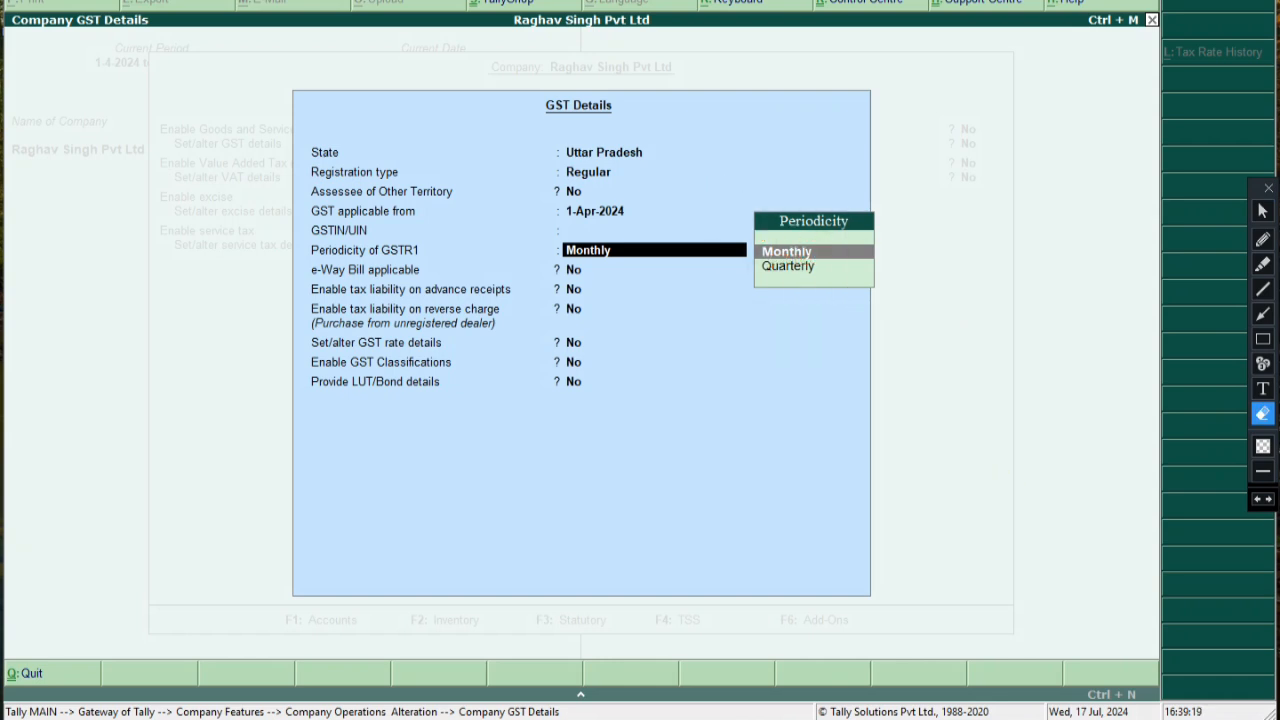
pyautogui.click(1262, 211)
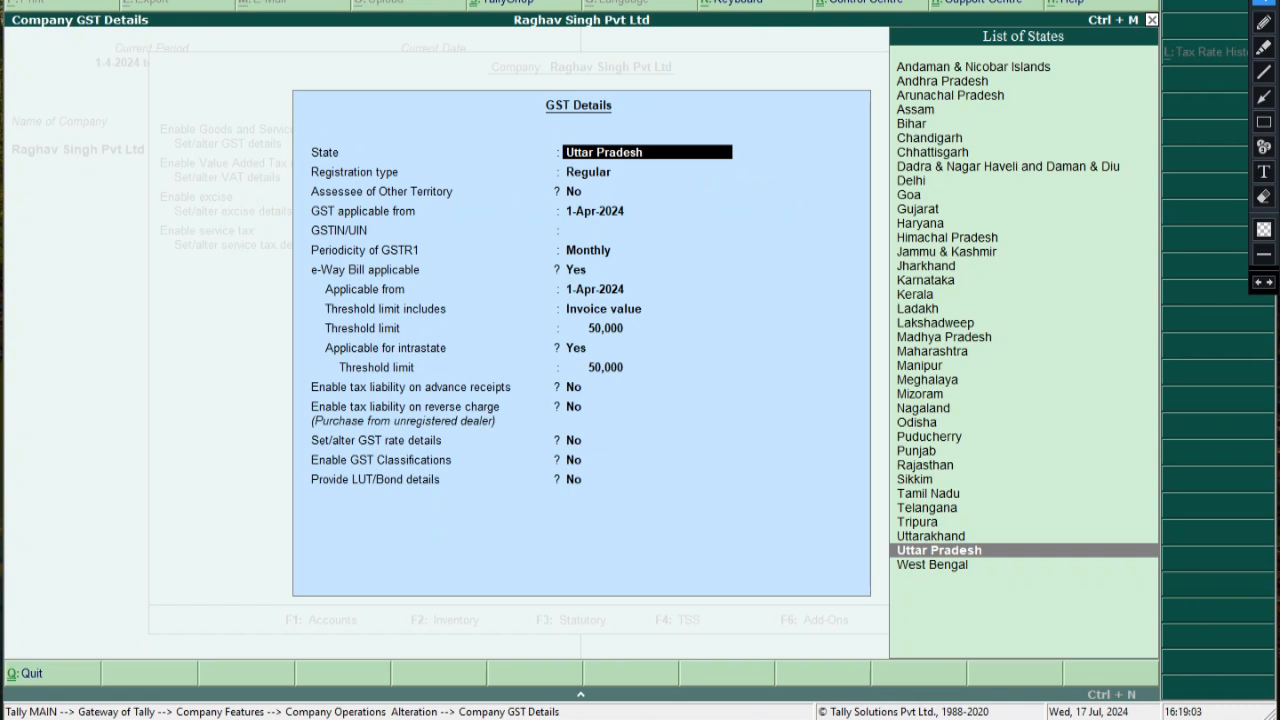
pyautogui.press('Return')
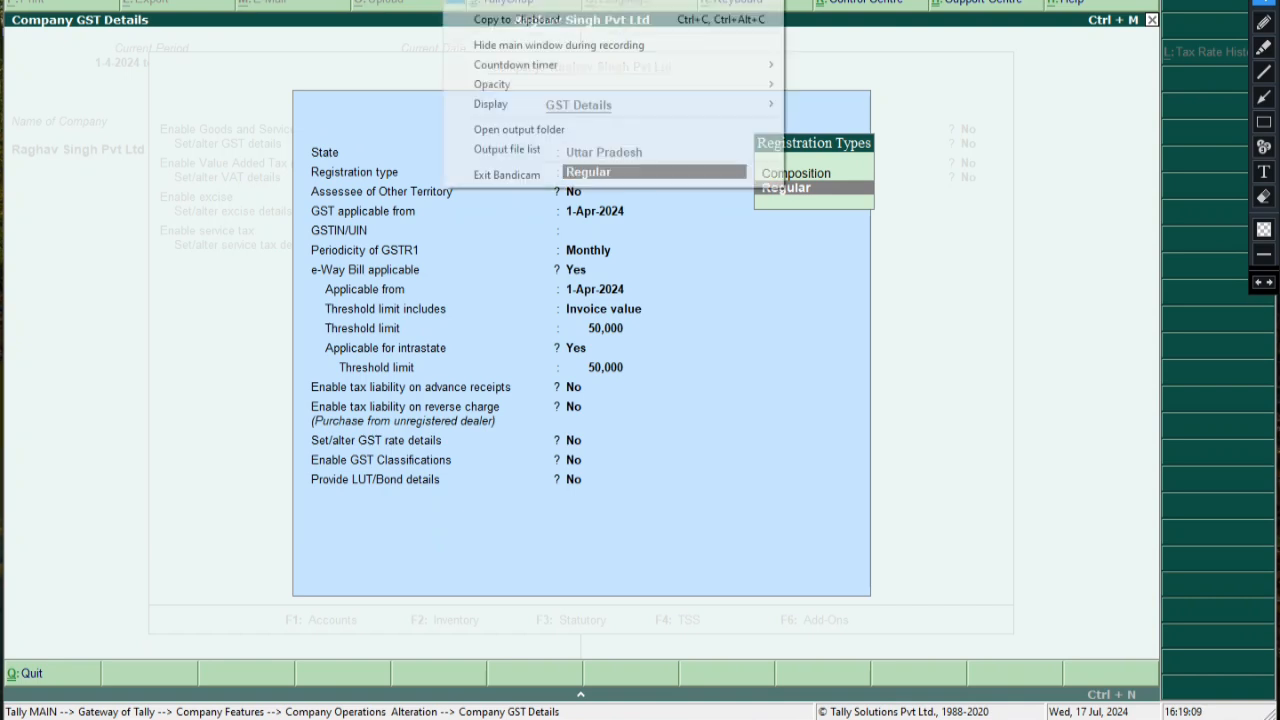
pyautogui.click(560, 1)
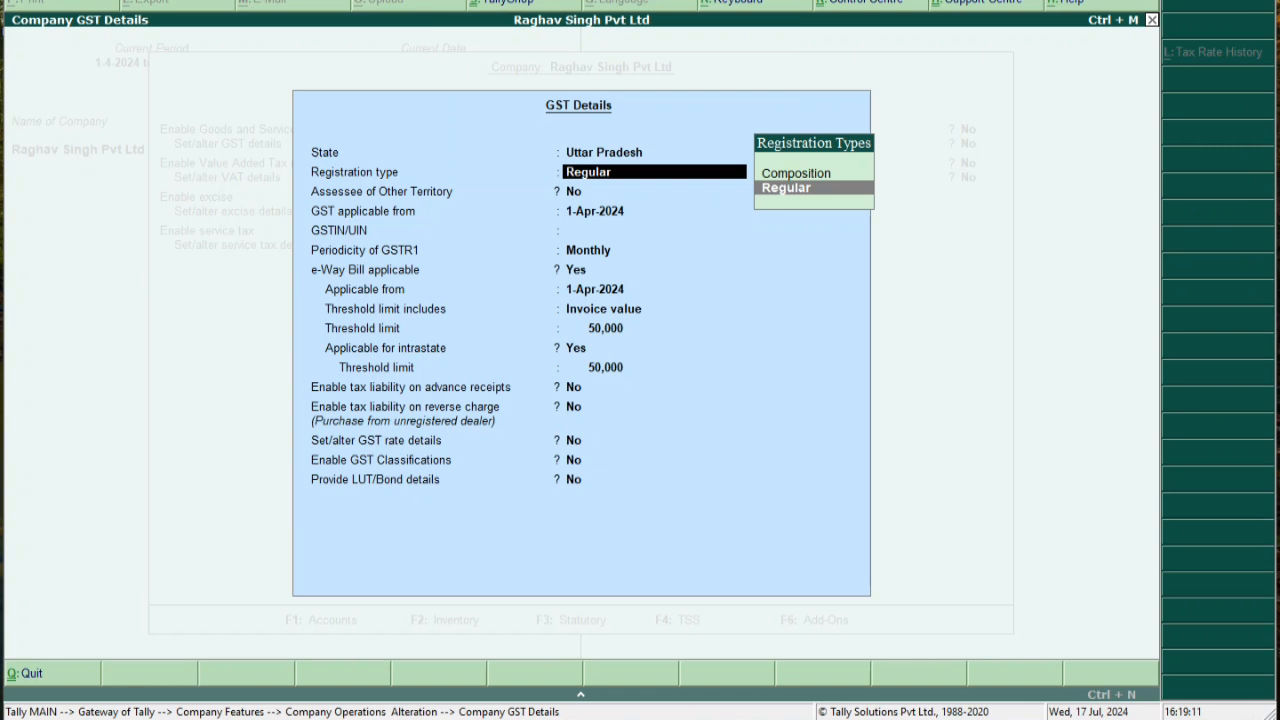
pyautogui.click(480, 1)
pyautogui.click(504, 2)
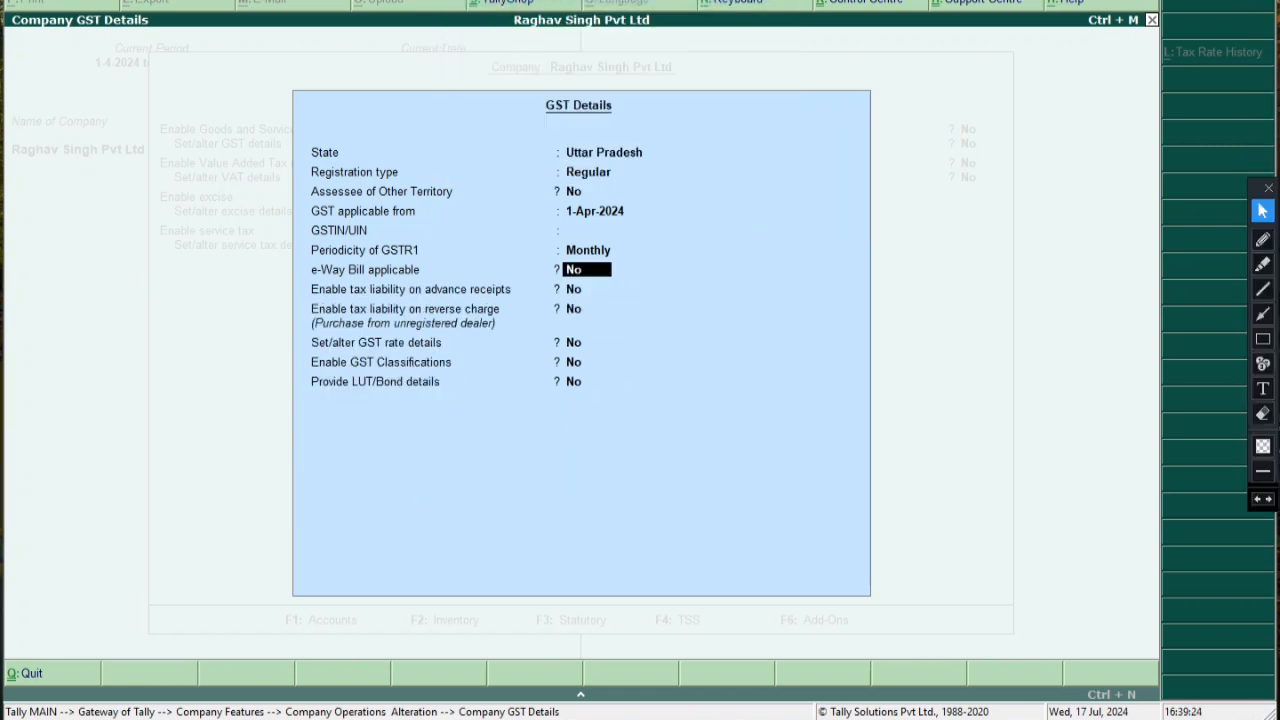
pyautogui.press('y')
pyautogui.press('Return')
pyautogui.press('Up')
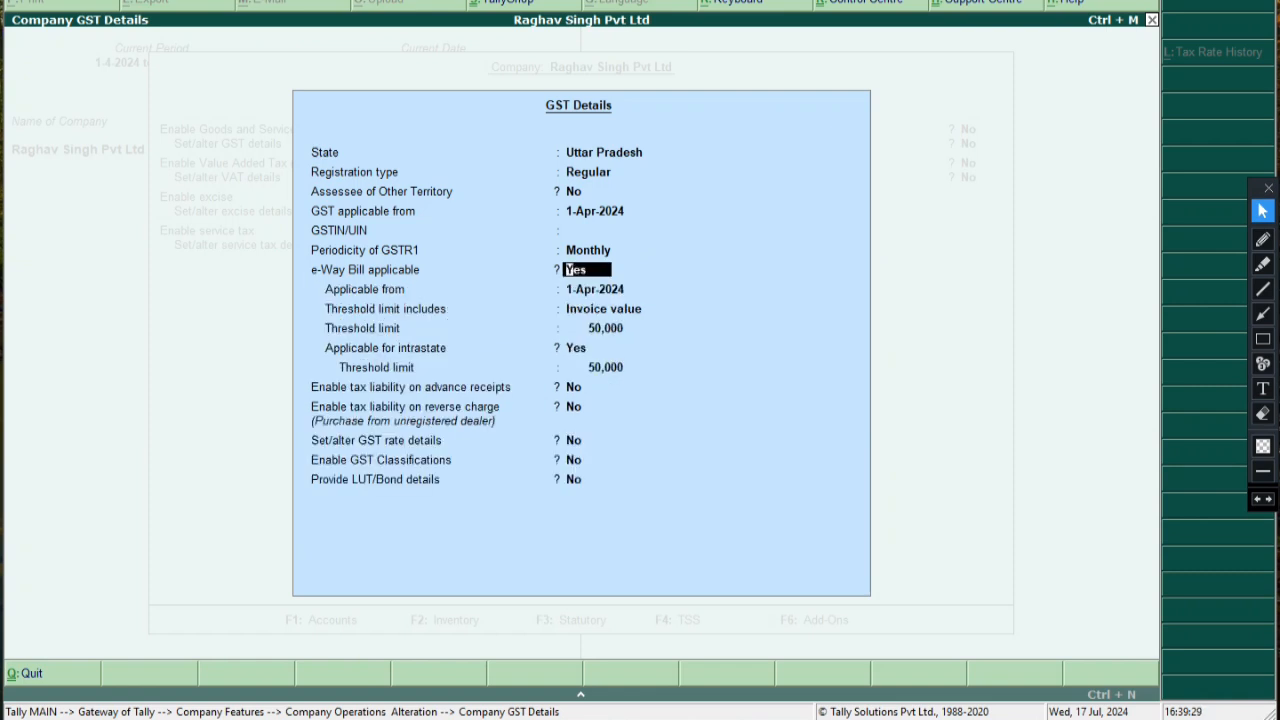
pyautogui.press('n')
pyautogui.press('Return')
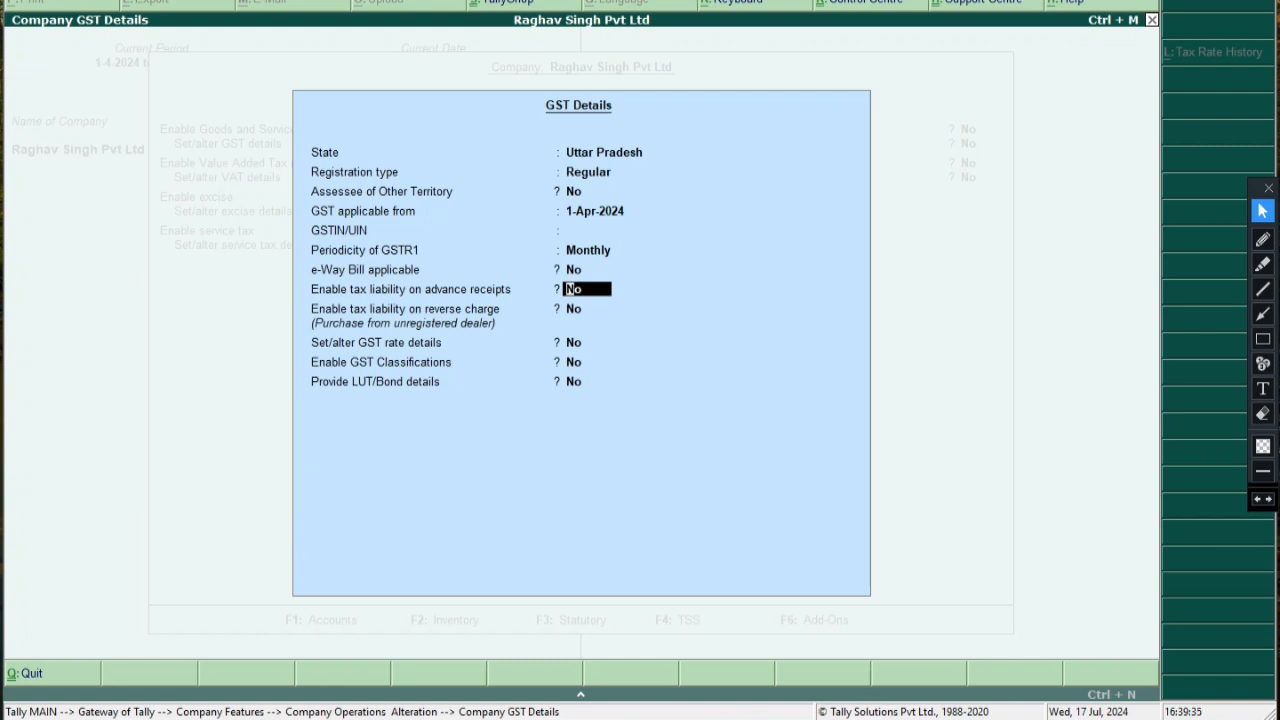
pyautogui.press('Return')
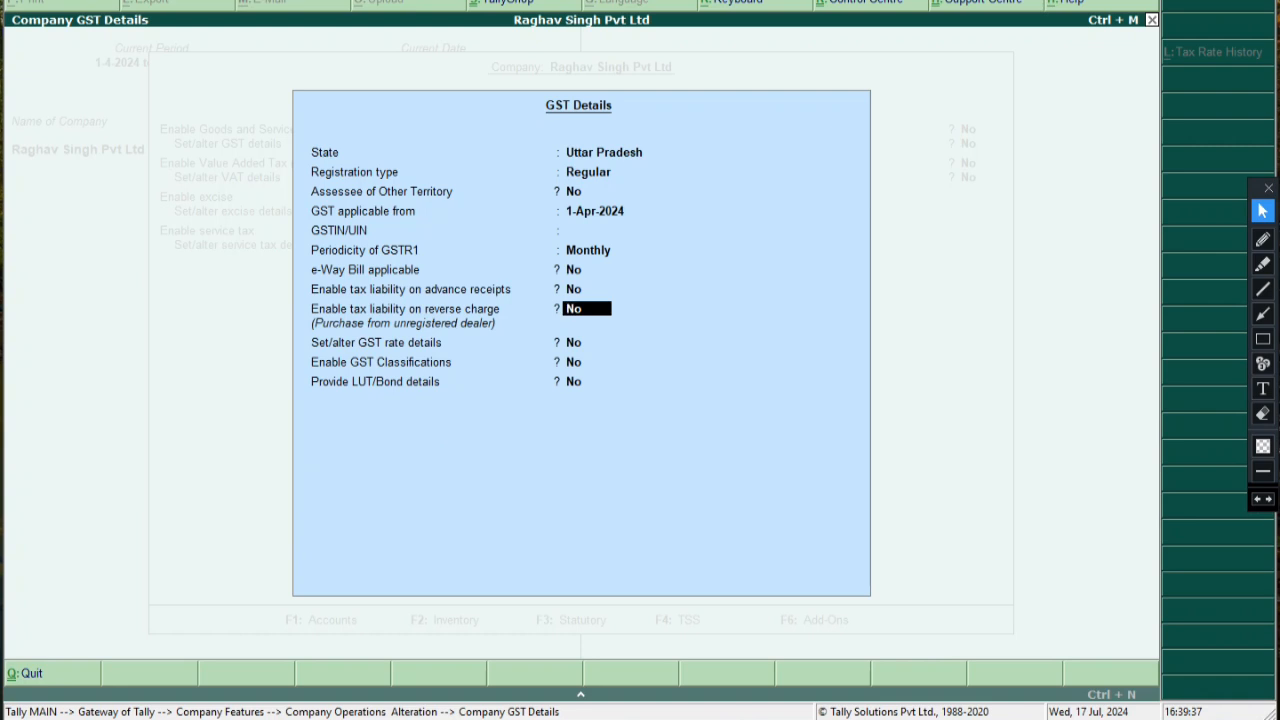
pyautogui.press('Return')
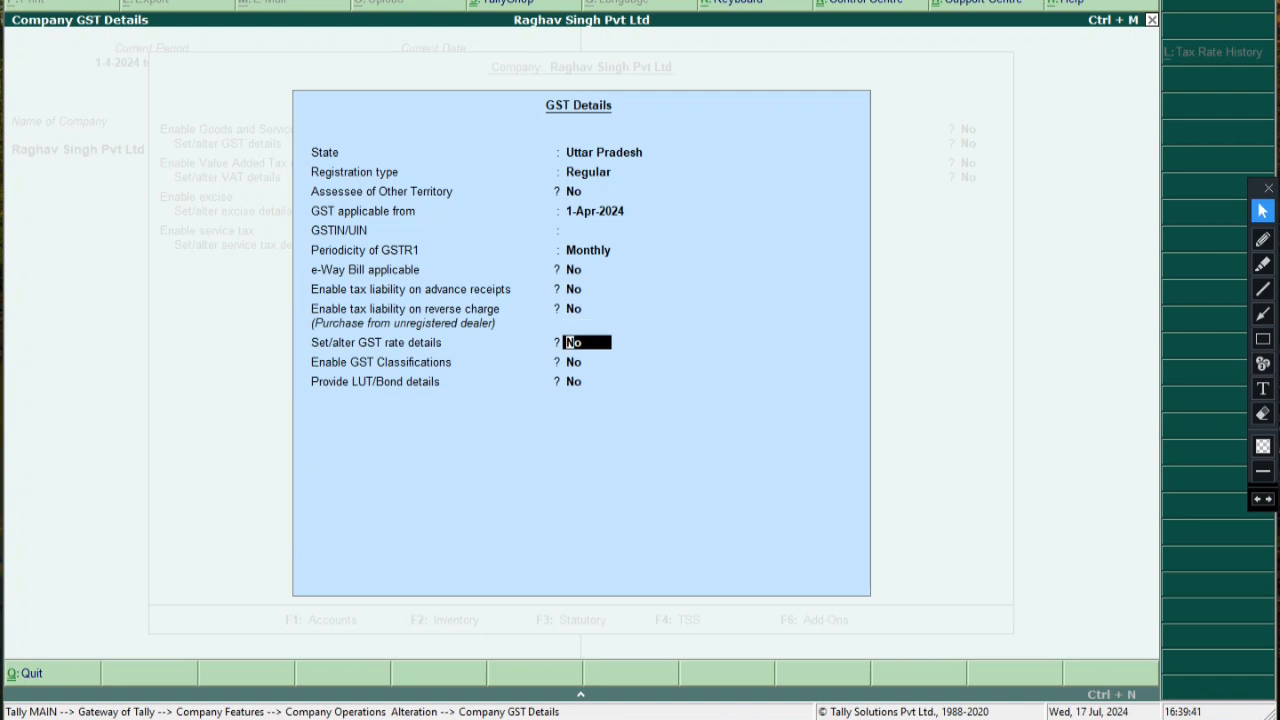
# Box the Set/alter GST rate details row and highlight its No answer in green
pyautogui.click(1263, 339)
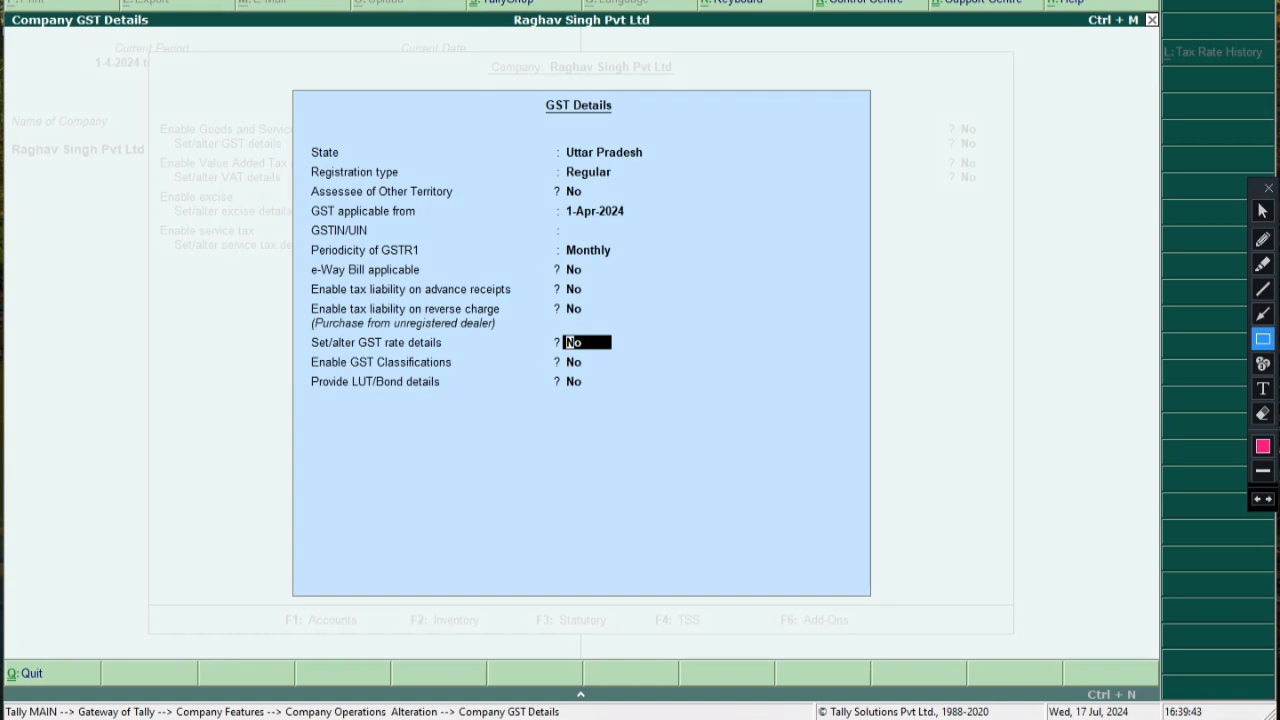
pyautogui.moveTo(310, 333); pyautogui.dragTo(634, 351)
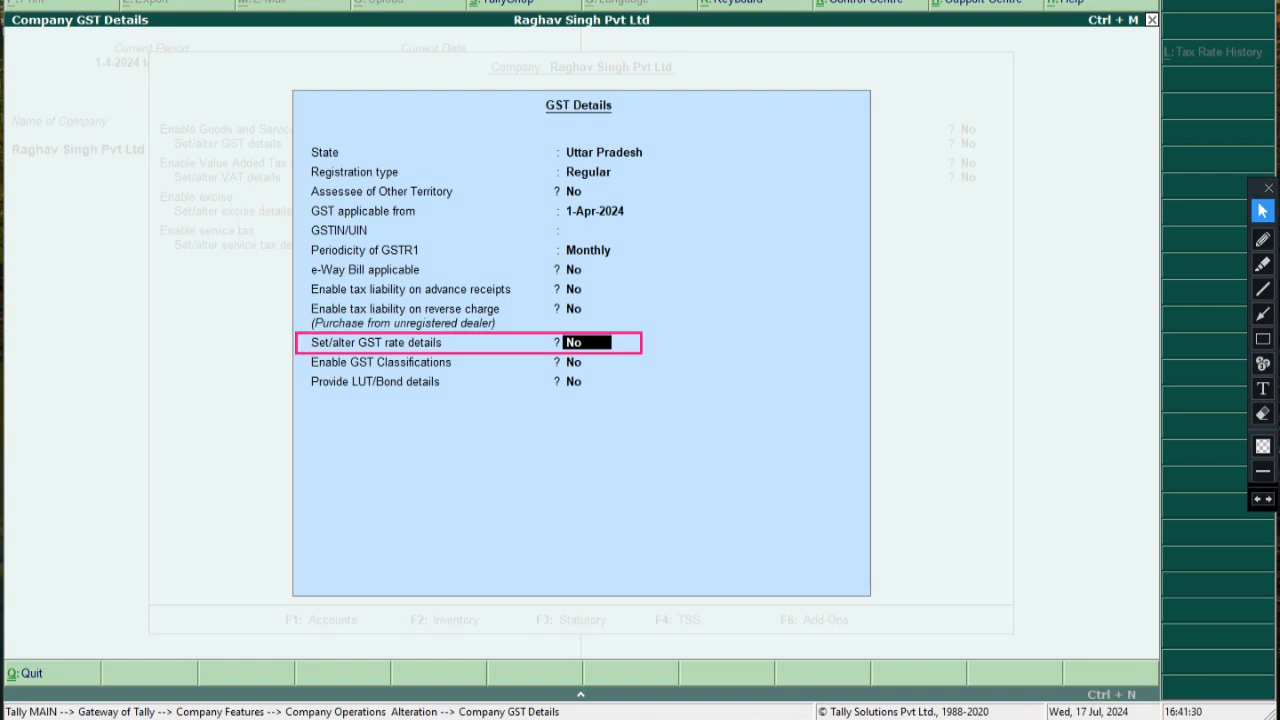
pyautogui.click(1263, 413)
pyautogui.click(1263, 314)
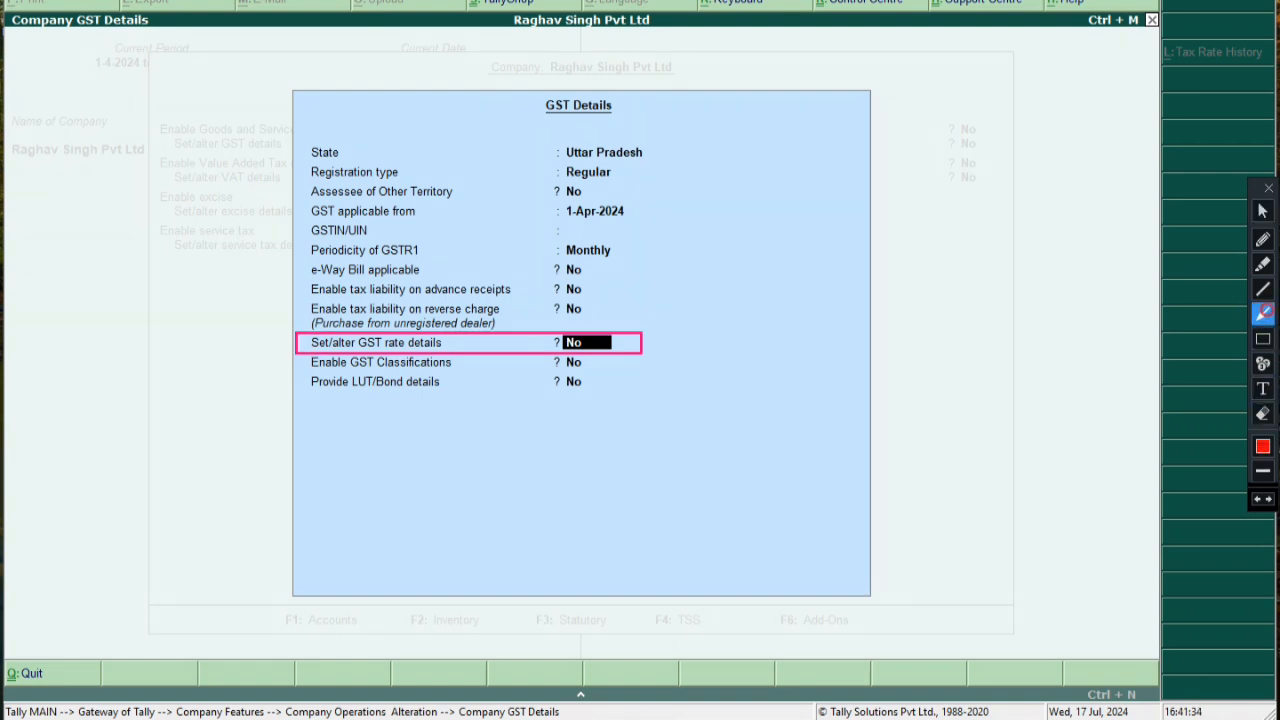
pyautogui.click(1263, 264)
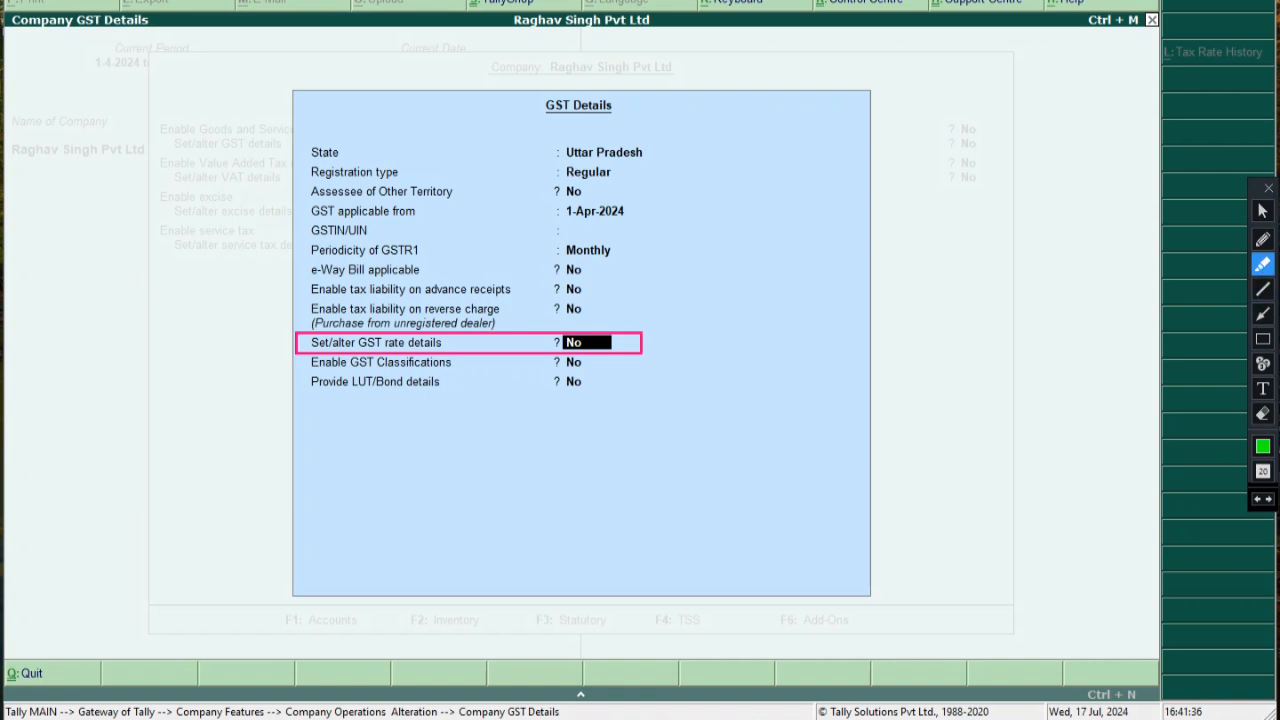
pyautogui.moveTo(552, 343); pyautogui.dragTo(638, 343)
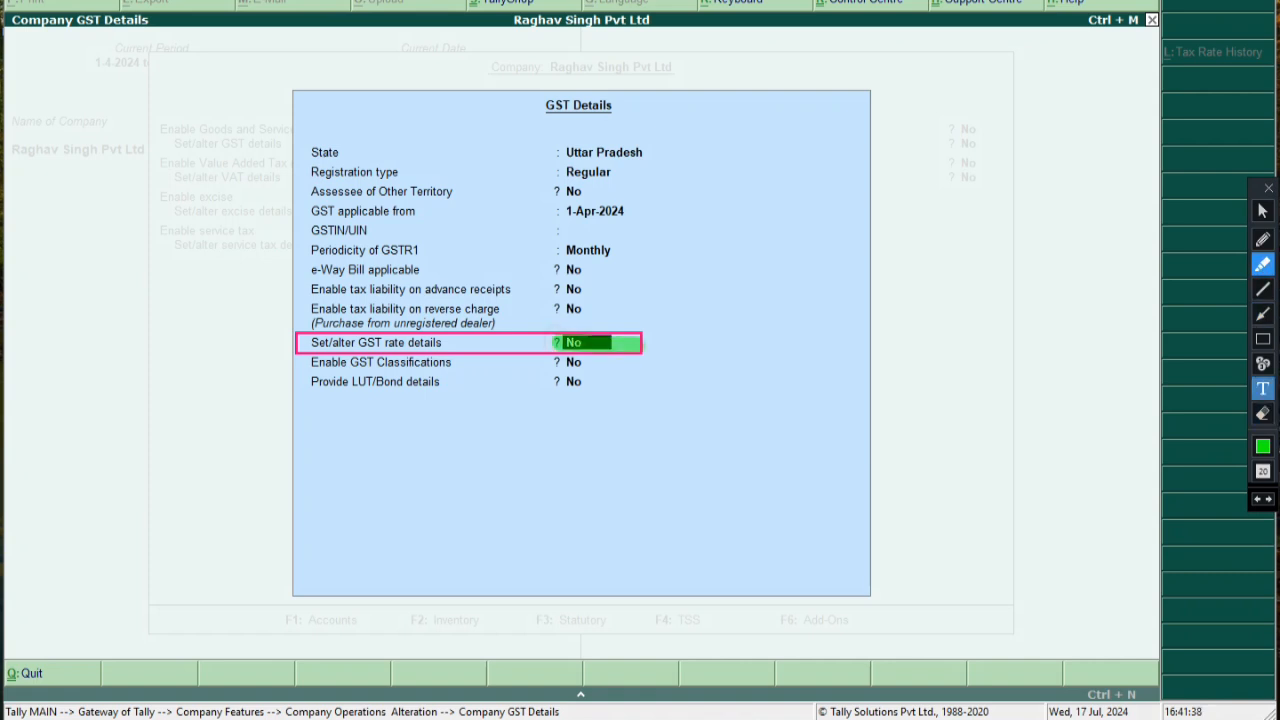
# Add a 'yes' note with an arrow pointing at the No answer
pyautogui.click(1263, 388)
pyautogui.click(669, 337)
pyautogui.write('yes')
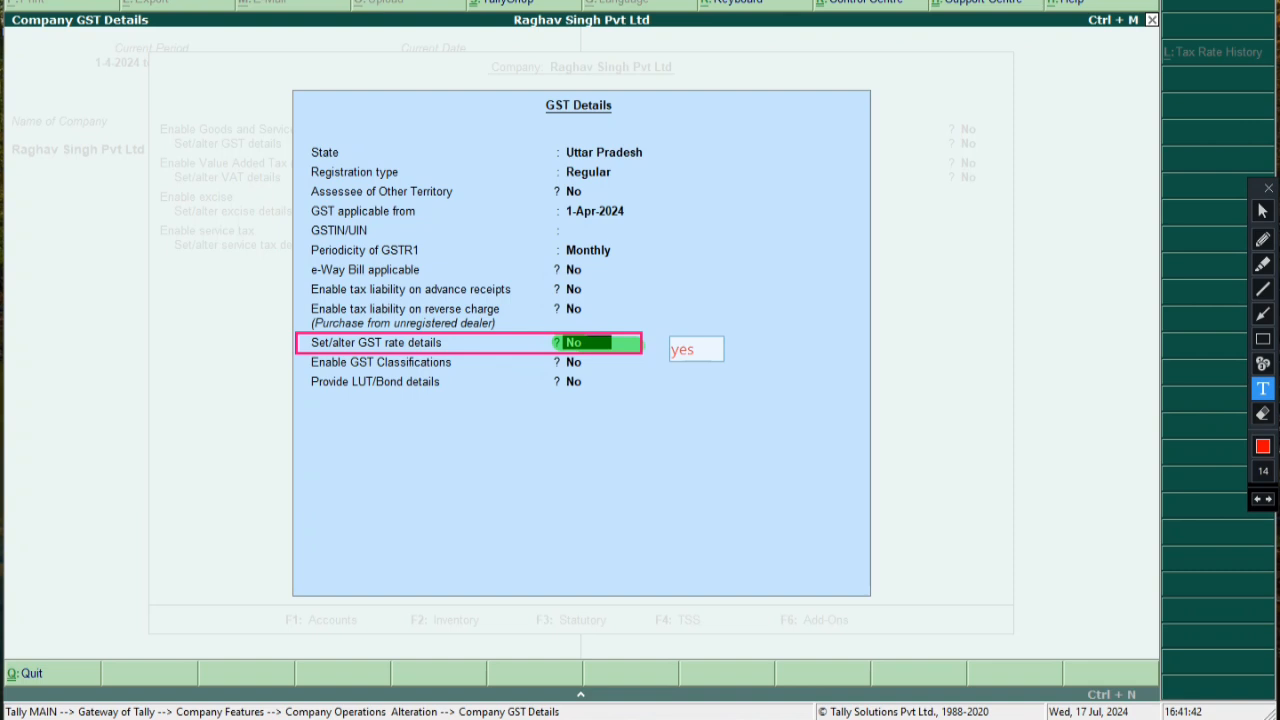
pyautogui.click(1263, 314)
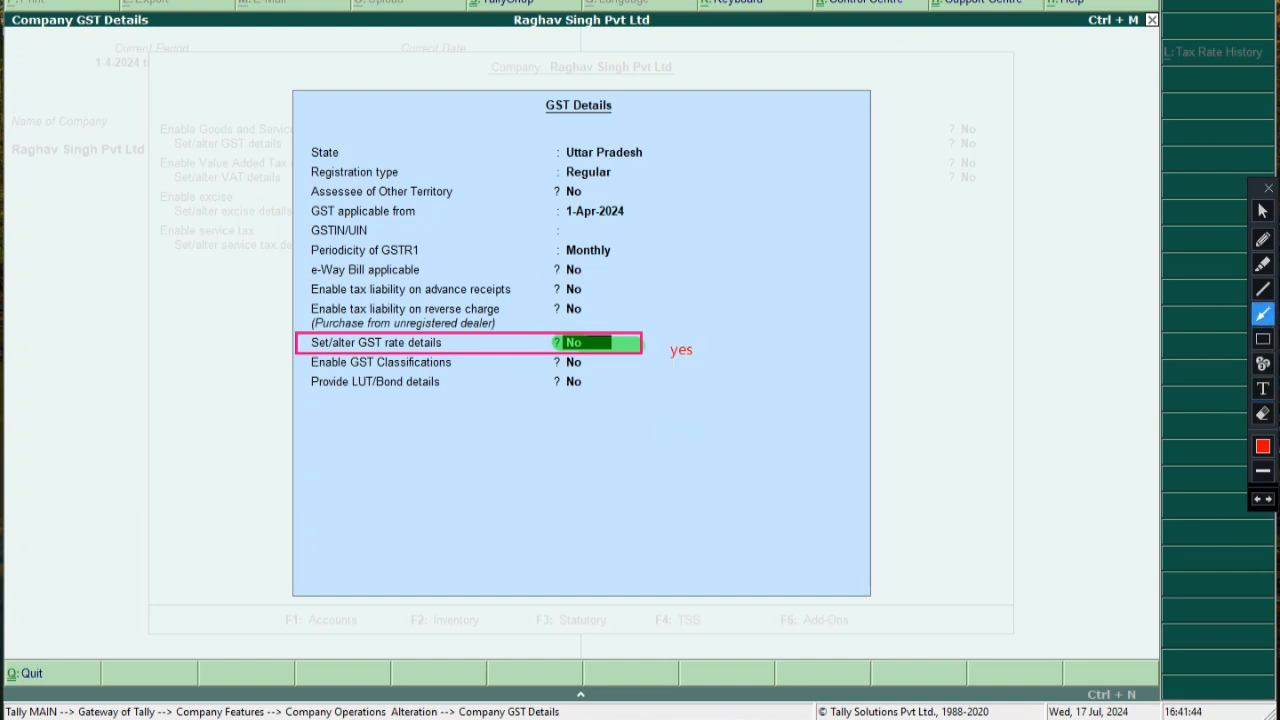
pyautogui.moveTo(662, 344); pyautogui.dragTo(612, 344)
pyautogui.click(1263, 211)
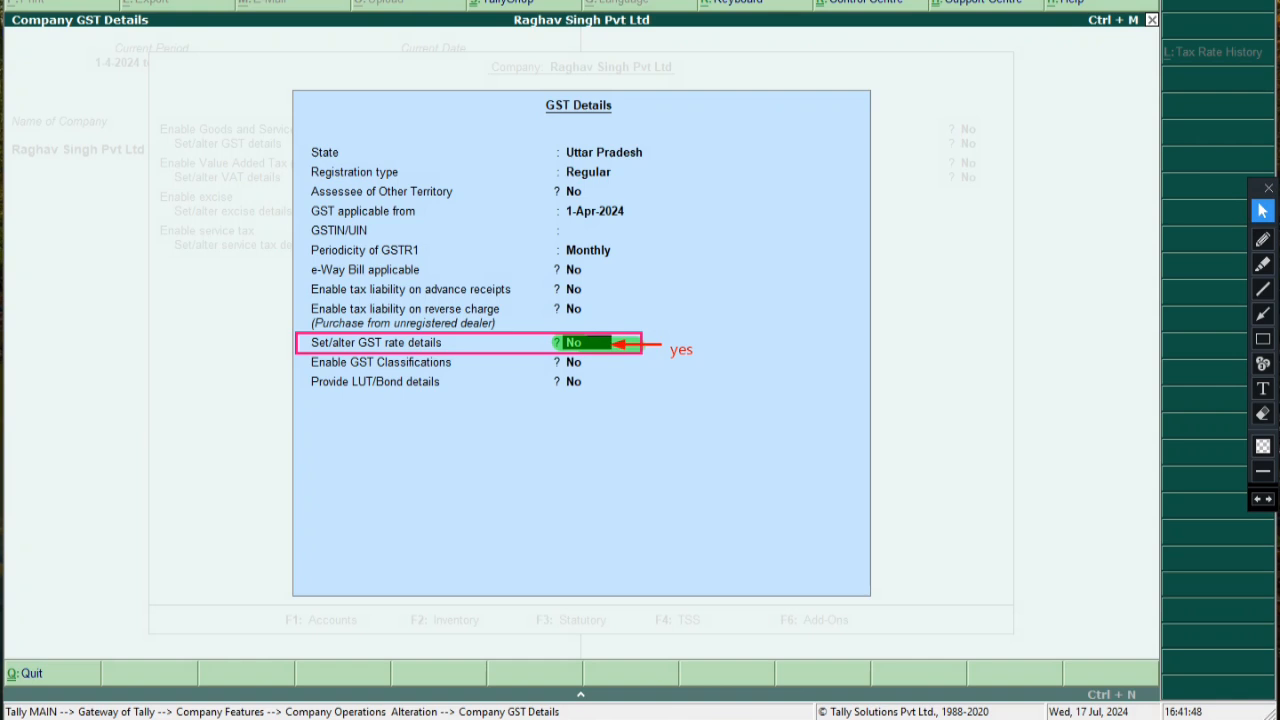
# Return to Set/alter GST rate details and erase the box and highlight around it
pyautogui.press('Return')
pyautogui.press('Up')
pyautogui.click(1263, 413)
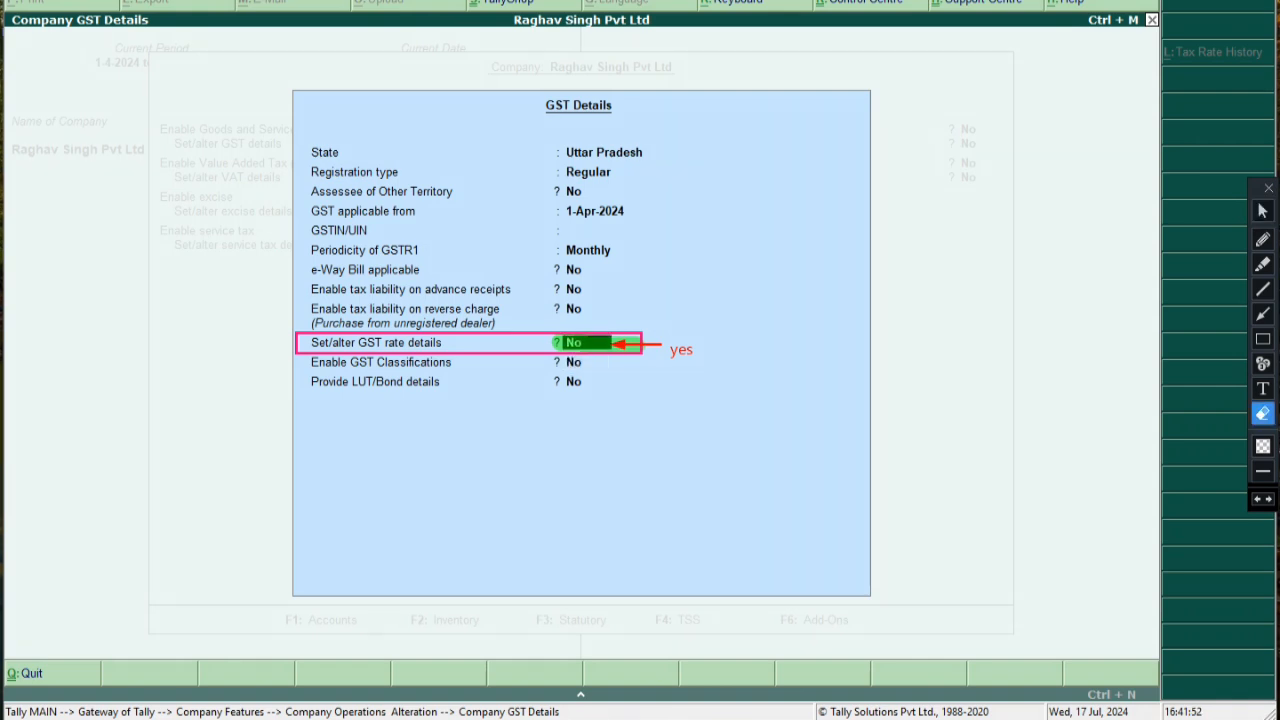
pyautogui.moveTo(244, 288); pyautogui.dragTo(644, 382)
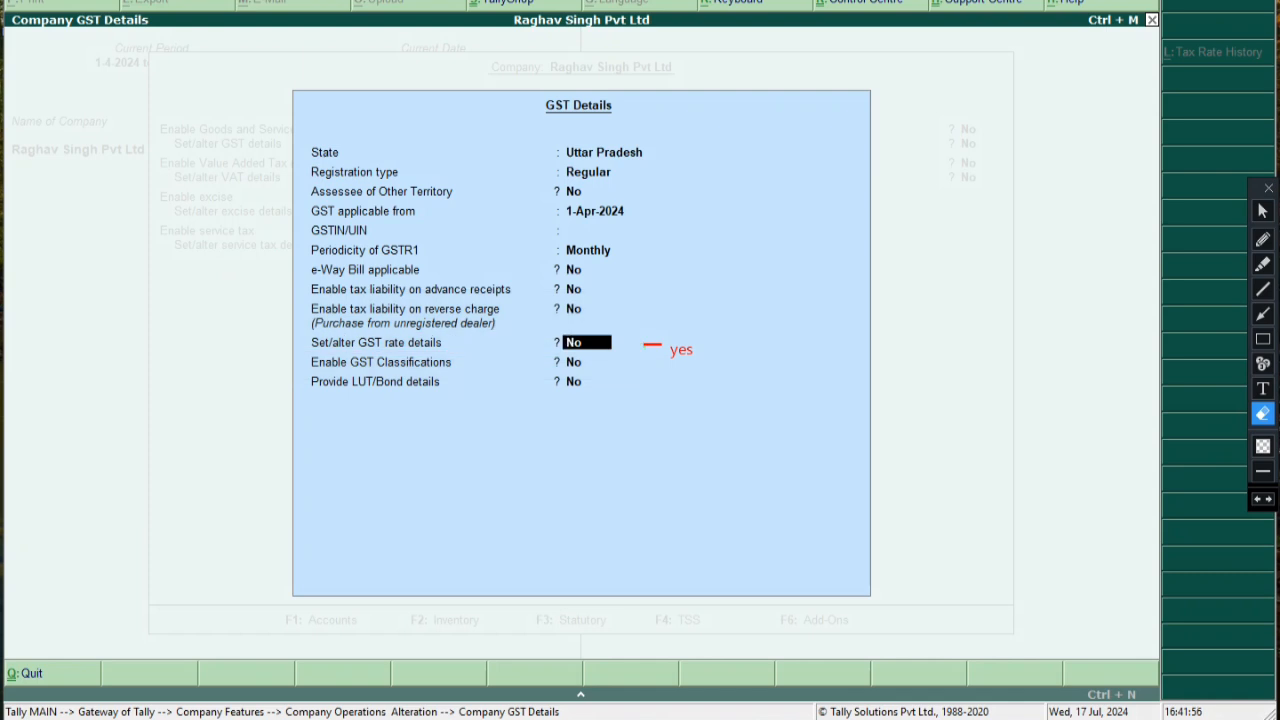
pyautogui.click(1263, 212)
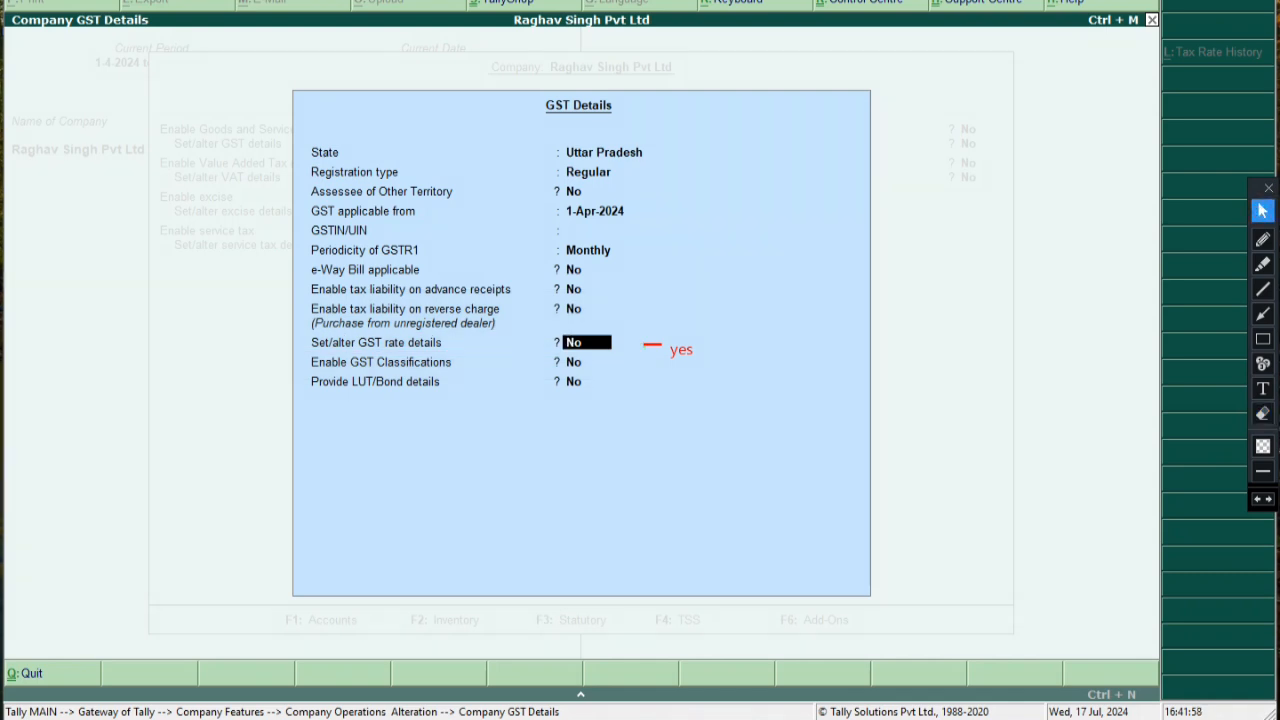
# Answer Yes to Set/alter GST rate details and erase the red dash and 'yes' note
pyautogui.write('y')
pyautogui.press('Return')
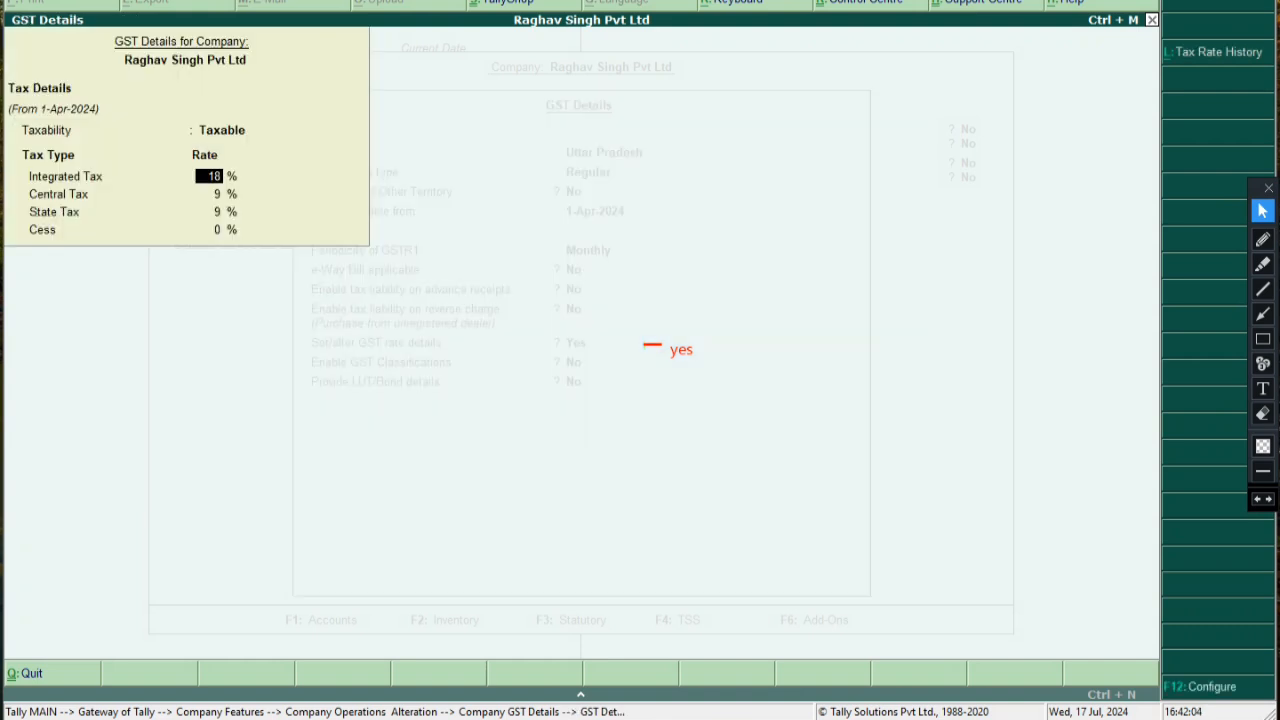
pyautogui.click(1263, 413)
pyautogui.moveTo(623, 330); pyautogui.dragTo(702, 364)
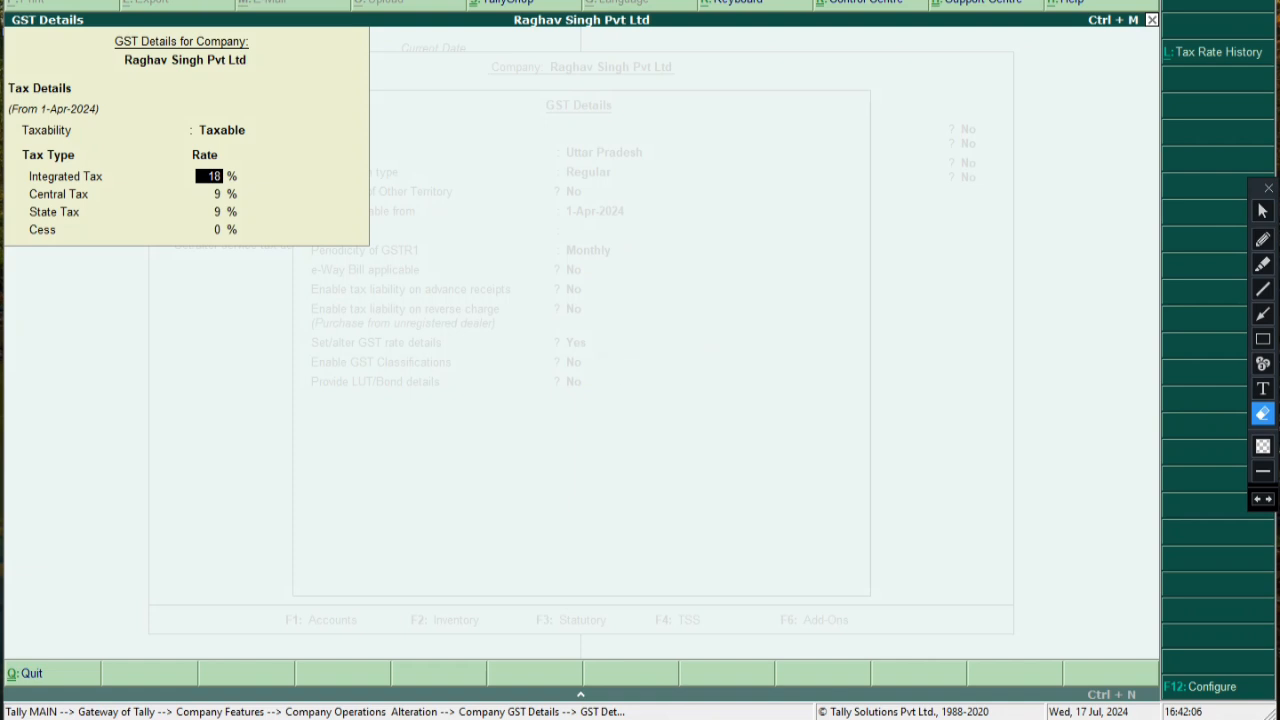
pyautogui.click(1262, 211)
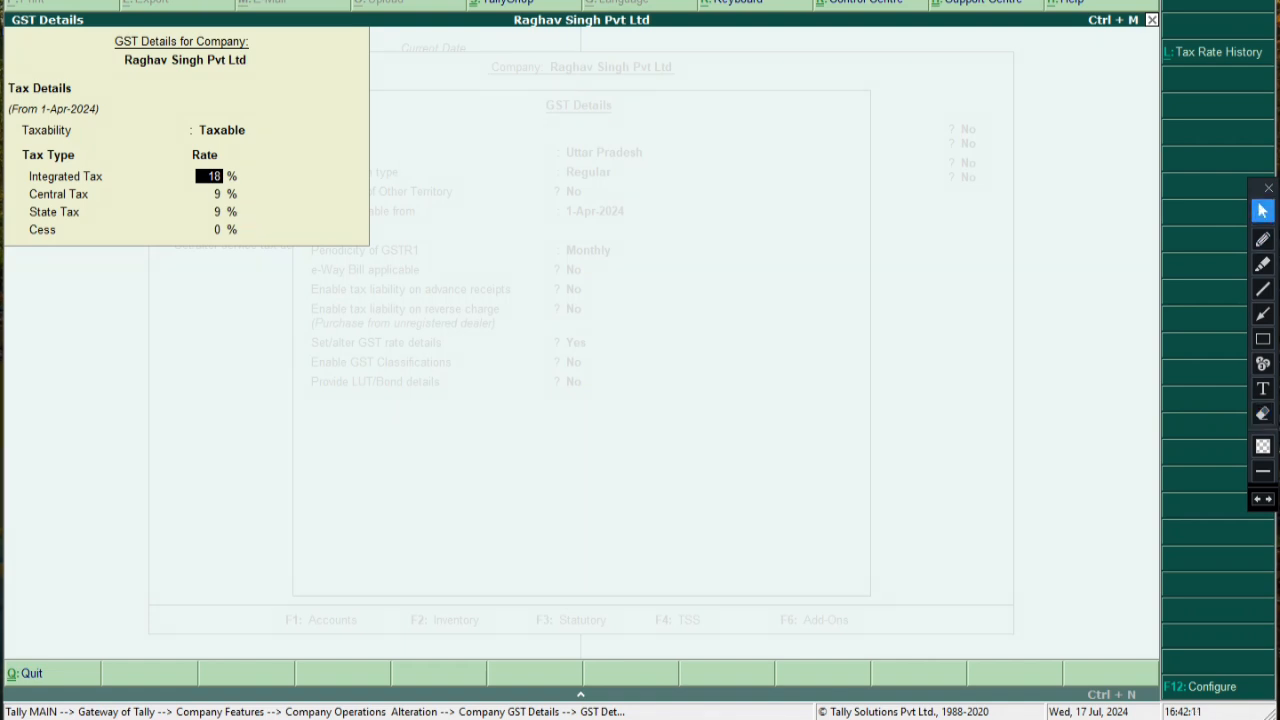
# Clear Integrated Tax to 0, then reopen the rate details and set Taxability to Taxable
pyautogui.write('0')
pyautogui.press('Up')
pyautogui.press('Up')
pyautogui.press('Up')
pyautogui.press('Up')
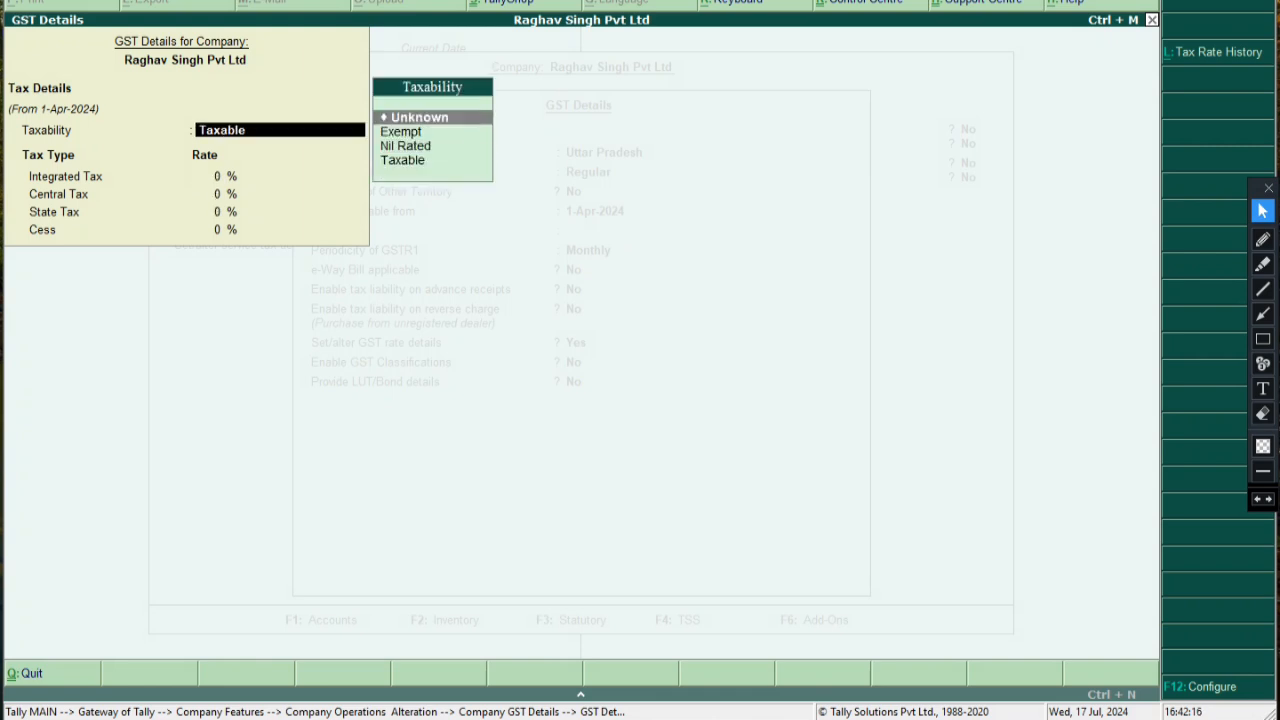
pyautogui.press('Return')
pyautogui.press('Return')
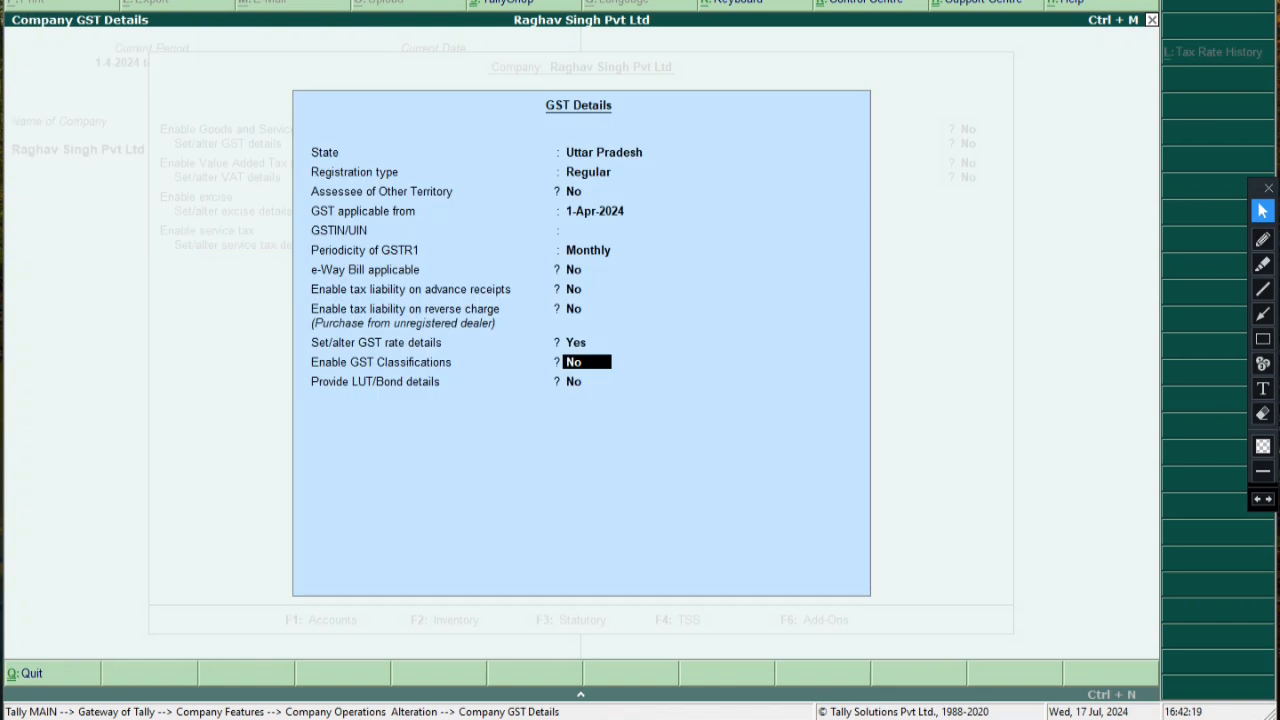
pyautogui.press('Up')
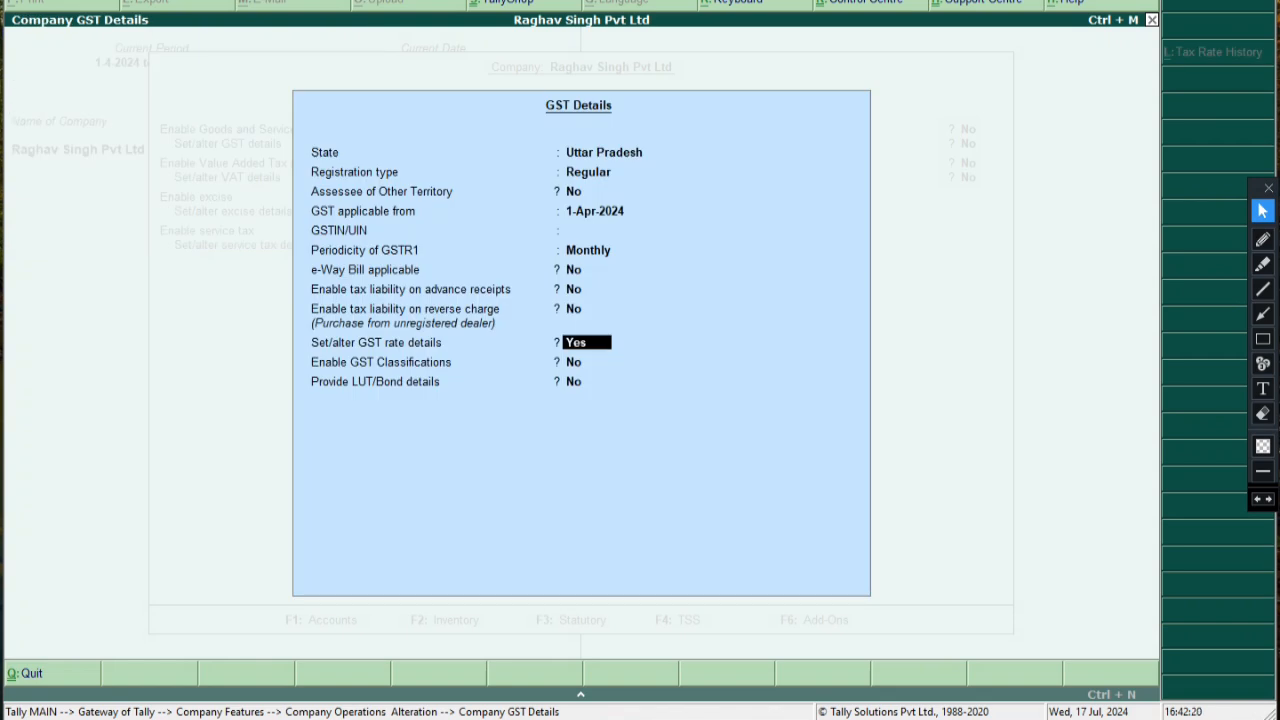
pyautogui.press('Return')
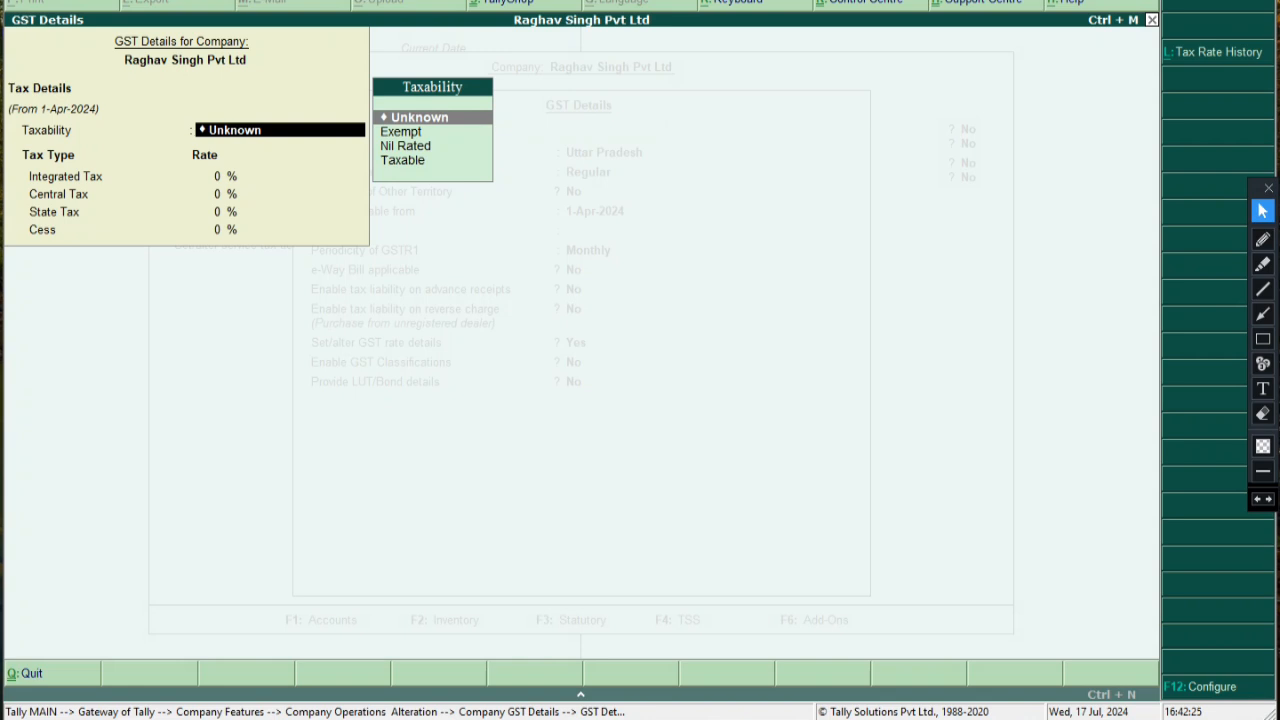
pyautogui.press('Down')
pyautogui.press('Down')
pyautogui.press('Down')
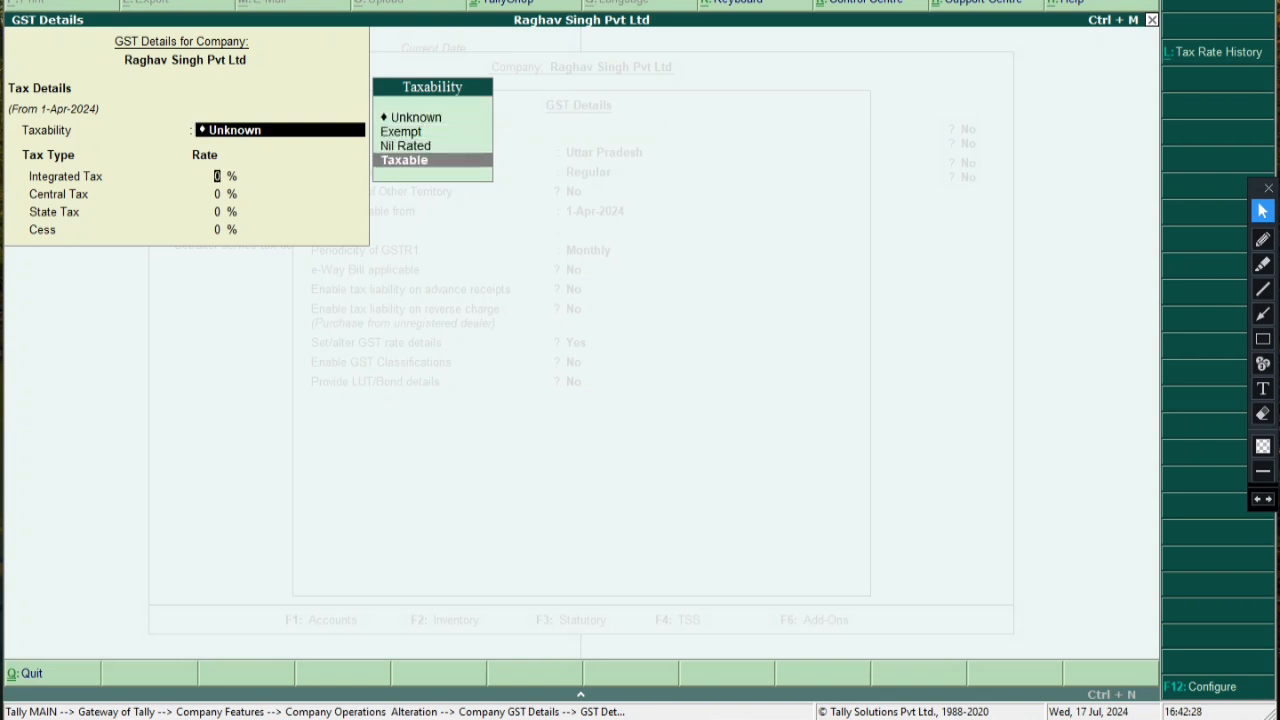
pyautogui.press('Return')
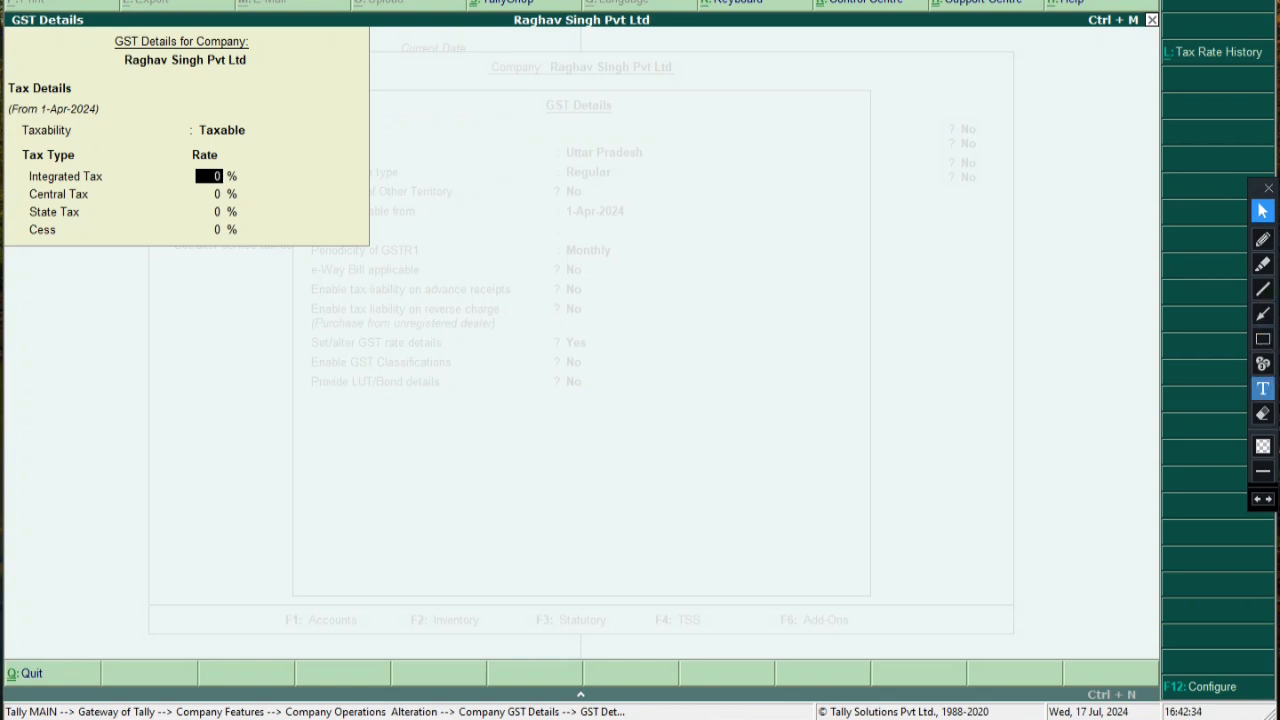
# Add the note 'GST- 18%' beside the Taxability field
pyautogui.click(1262, 388)
pyautogui.click(274, 145)
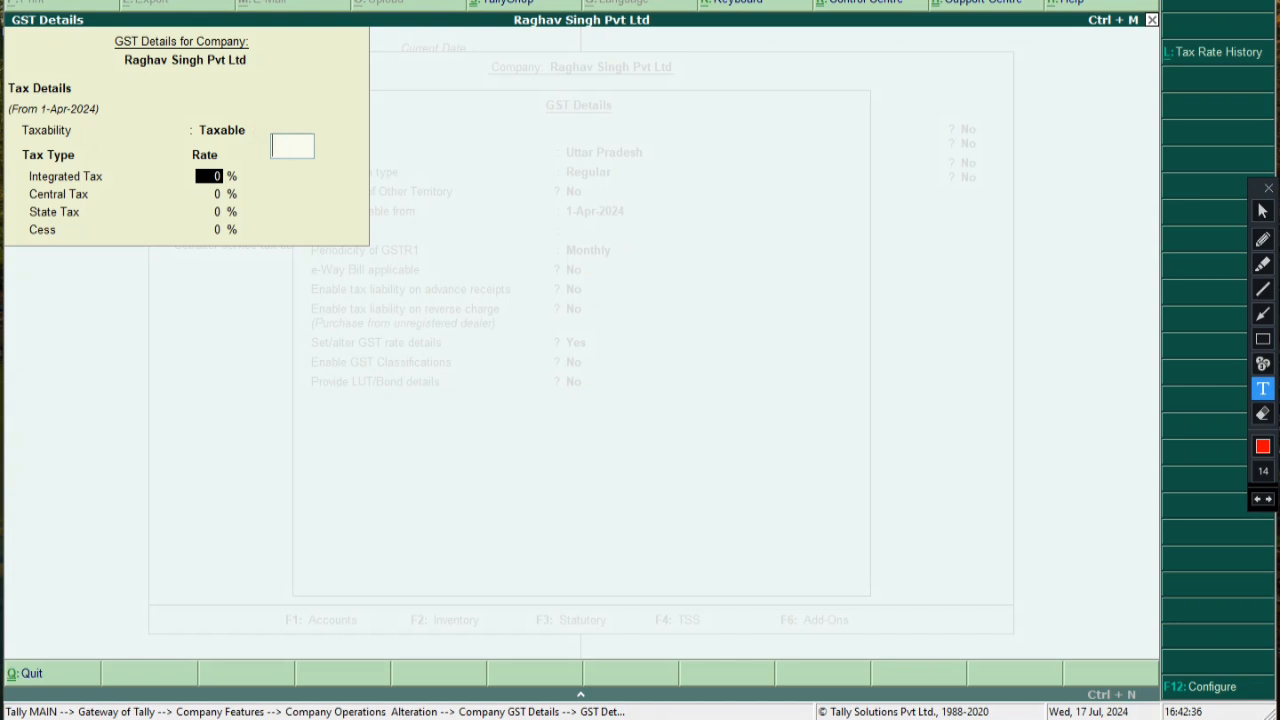
pyautogui.write('GST- 18%')
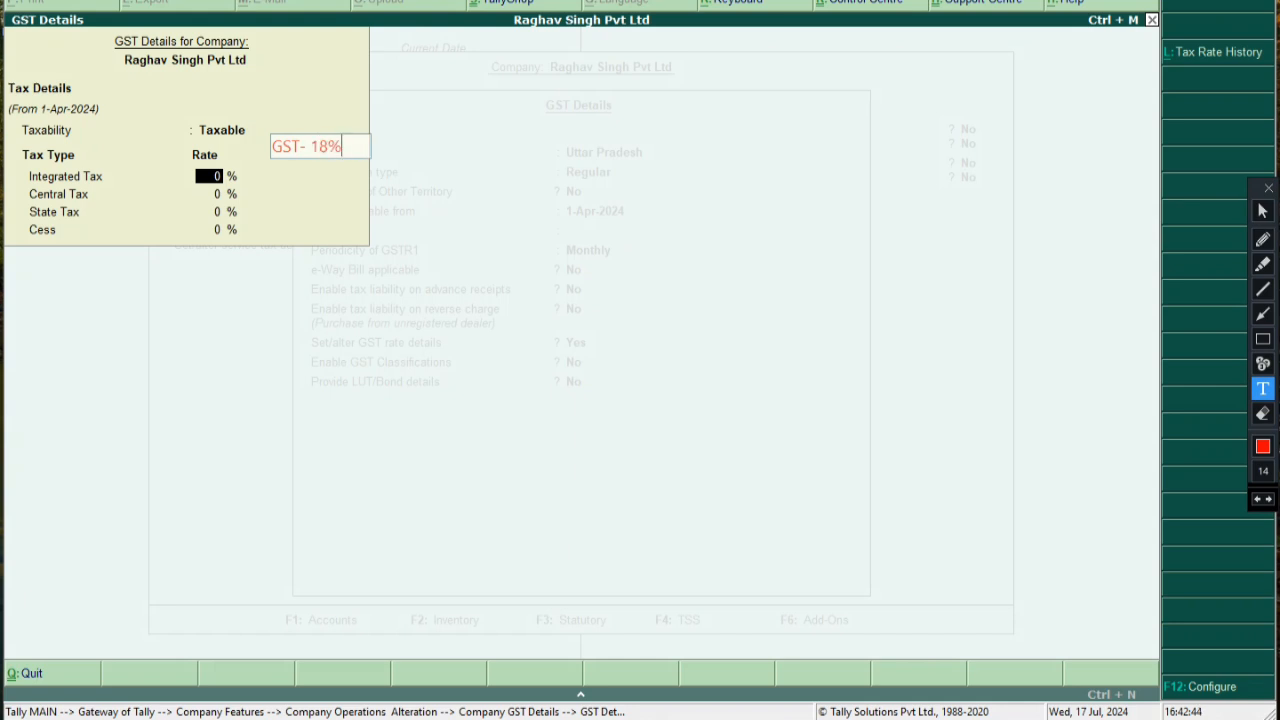
pyautogui.click(258, 196)
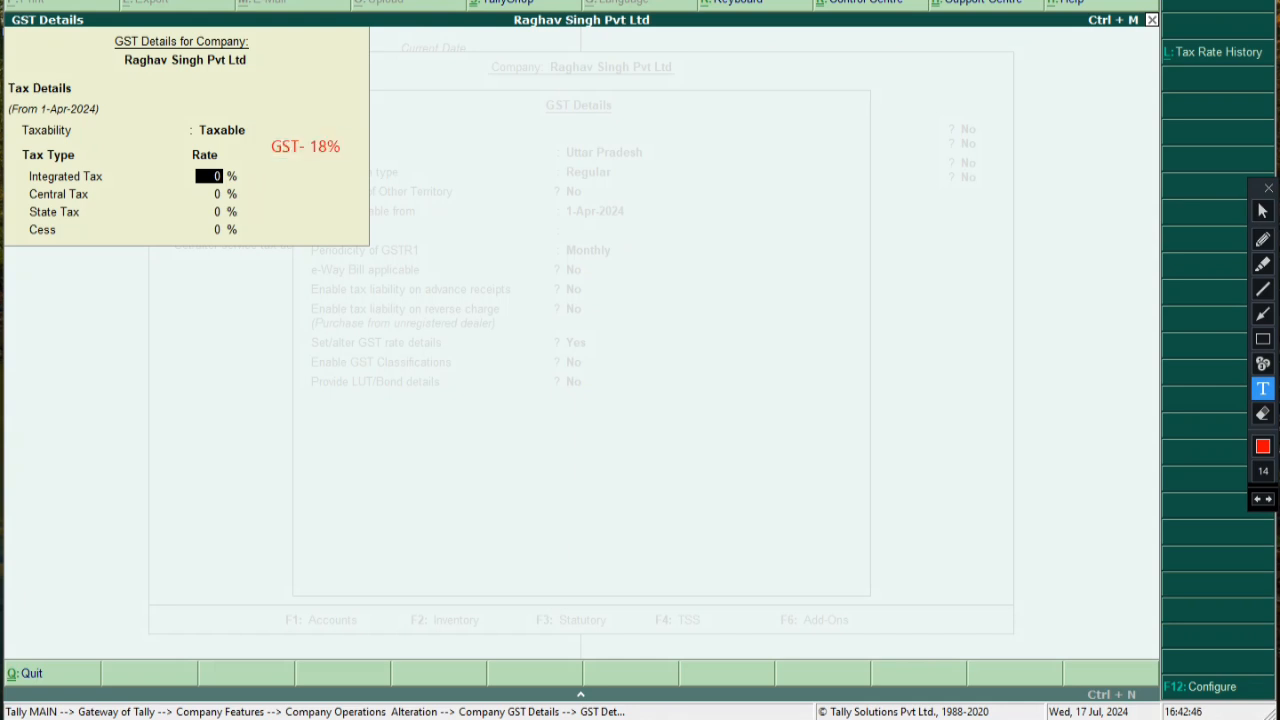
pyautogui.click(1262, 211)
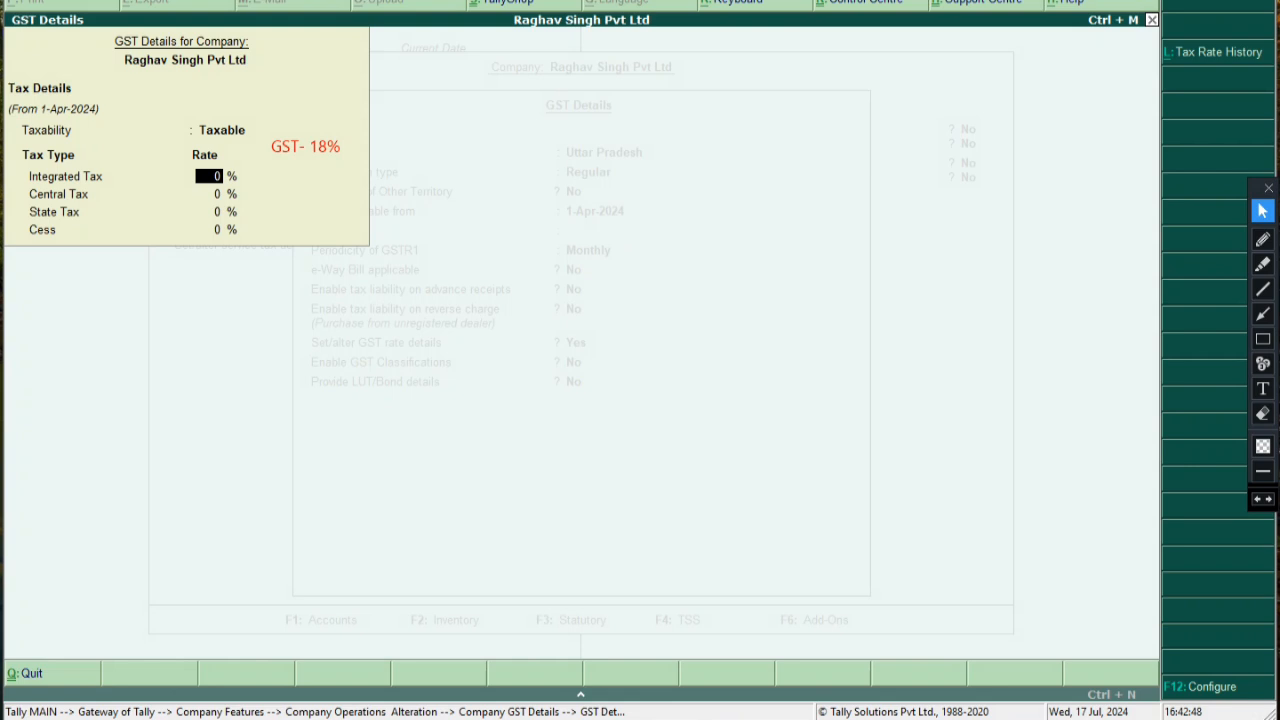
# Enter 18 as the Integrated Tax rate so Central and State Tax fill as 9%
pyautogui.write('18')
pyautogui.press('Return')
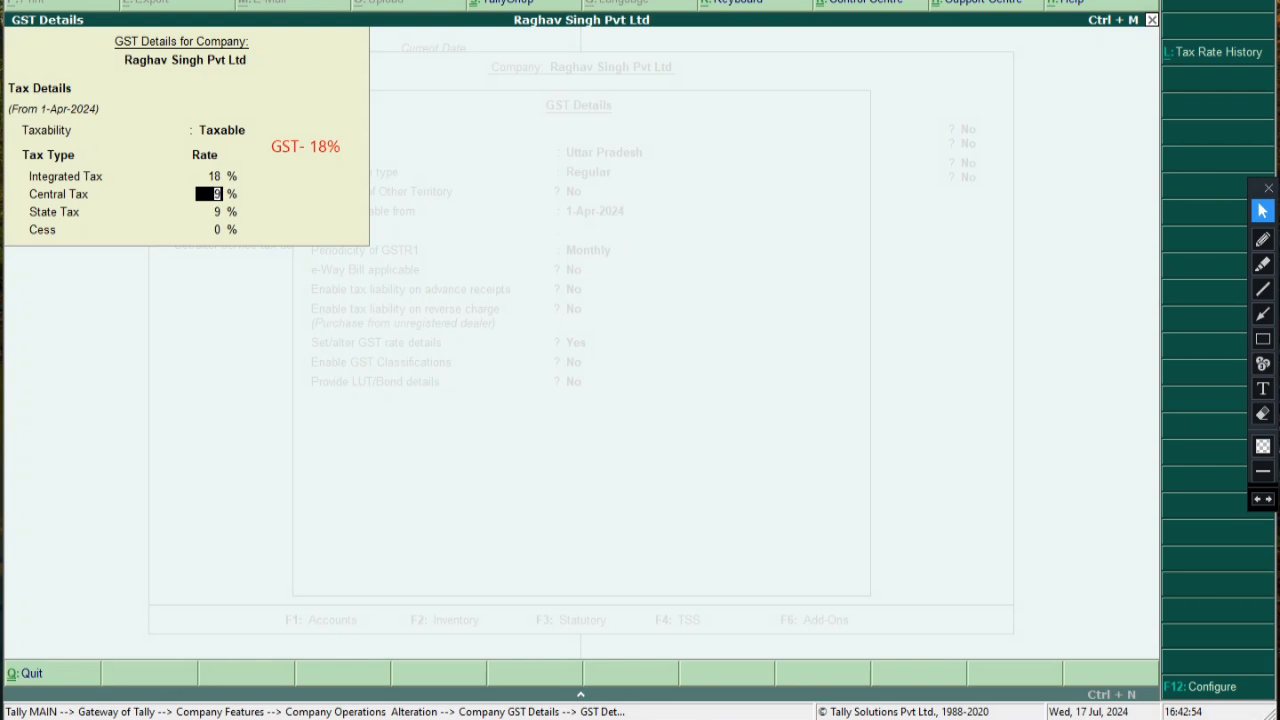
pyautogui.click(1262, 388)
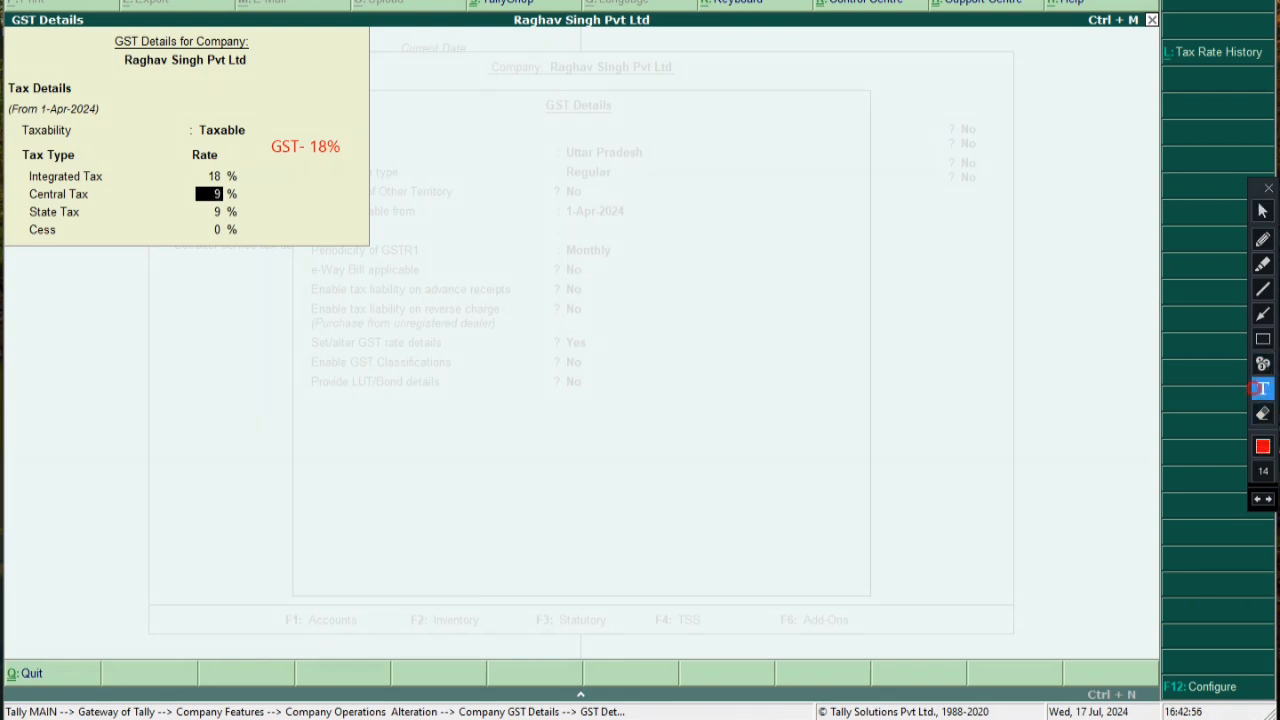
pyautogui.click(491, 189)
# Type the note heading 'gst (Goods and service tax) - GST ARE THREE TYPES' and '1. Cgst ... - 50%'
pyautogui.write('gst')
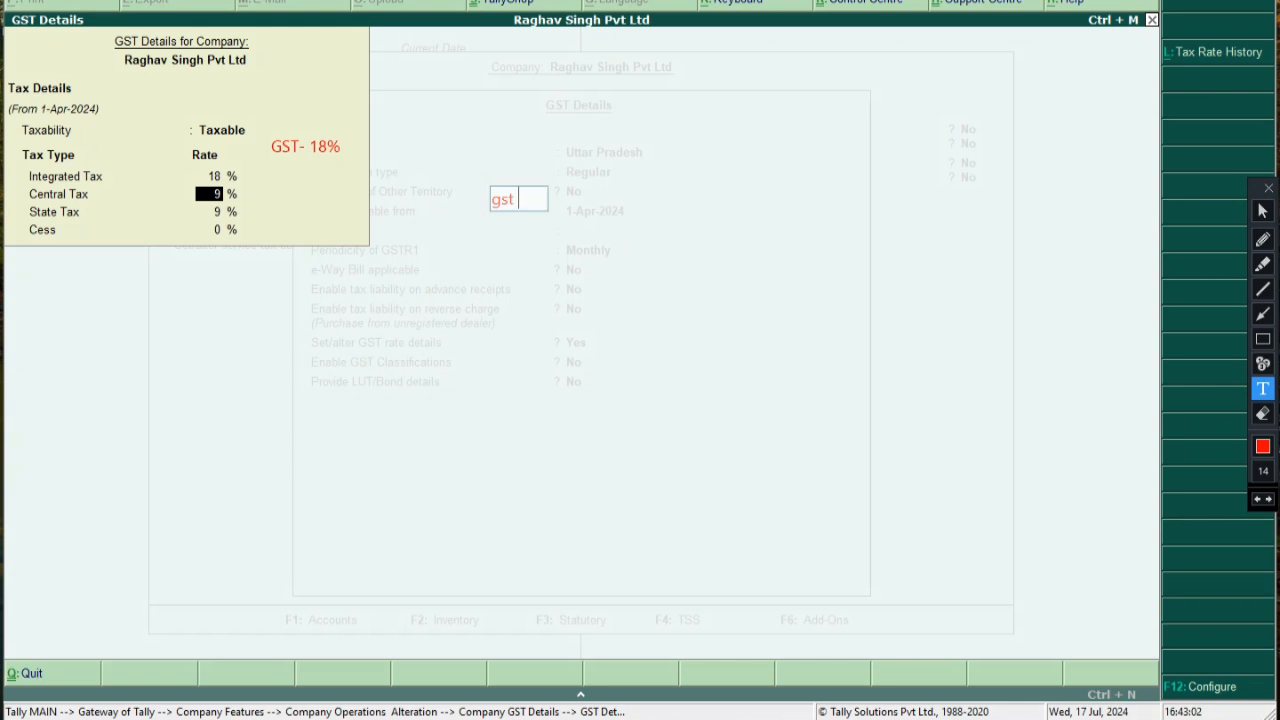
pyautogui.write(' (Goods')
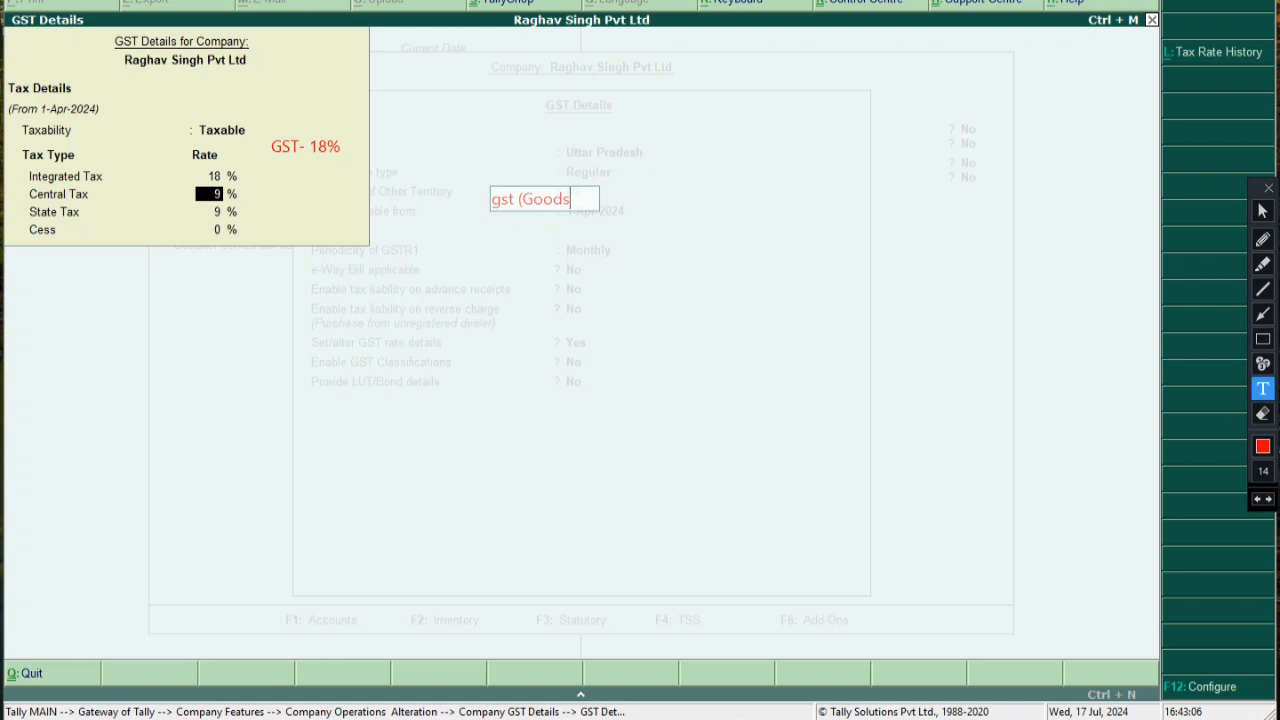
pyautogui.write(' natu')
pyautogui.press('BackSpace')
pyautogui.press('BackSpace')
pyautogui.press('BackSpace')
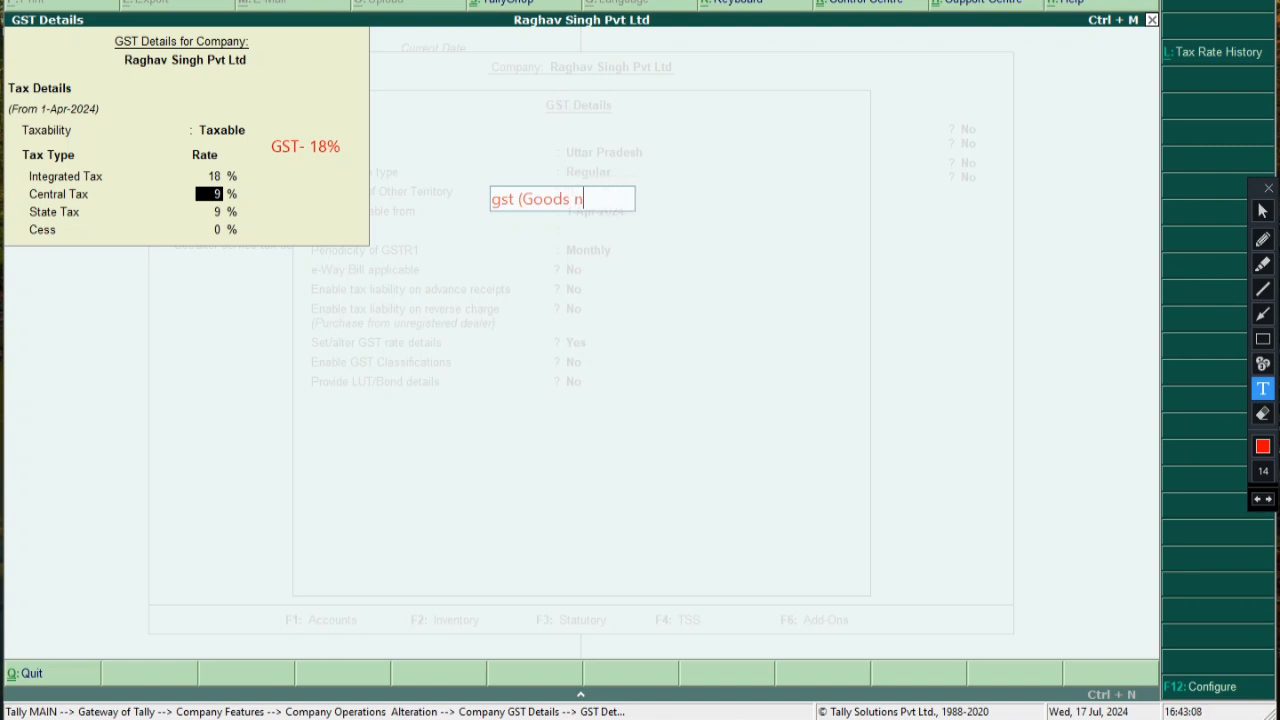
pyautogui.press('BackSpace')
pyautogui.write('and ser')
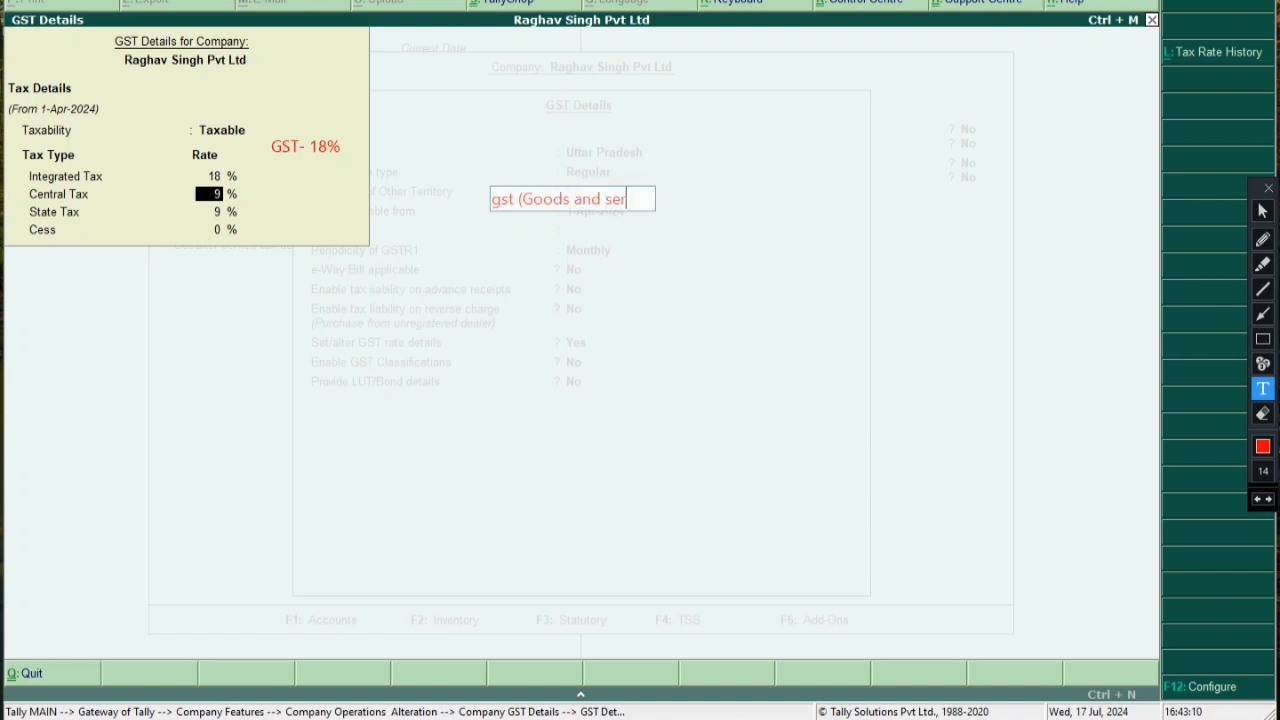
pyautogui.write('vice tax')
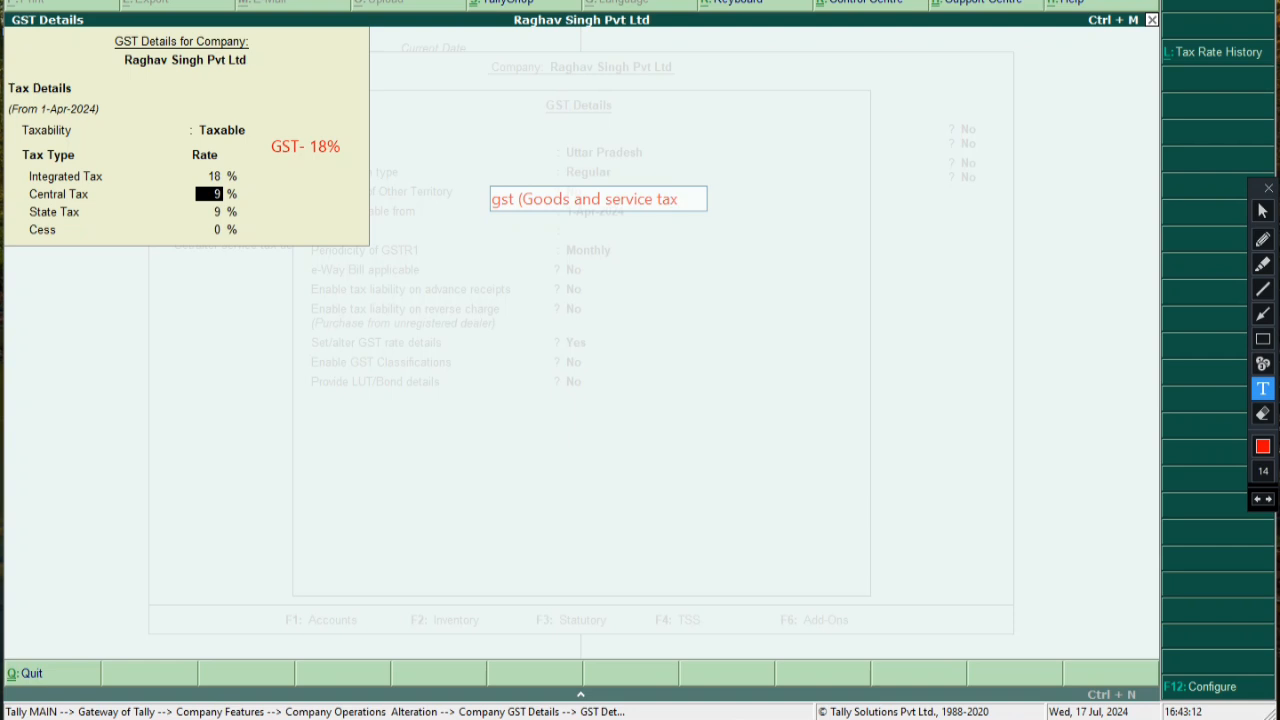
pyautogui.write(' )  - G')
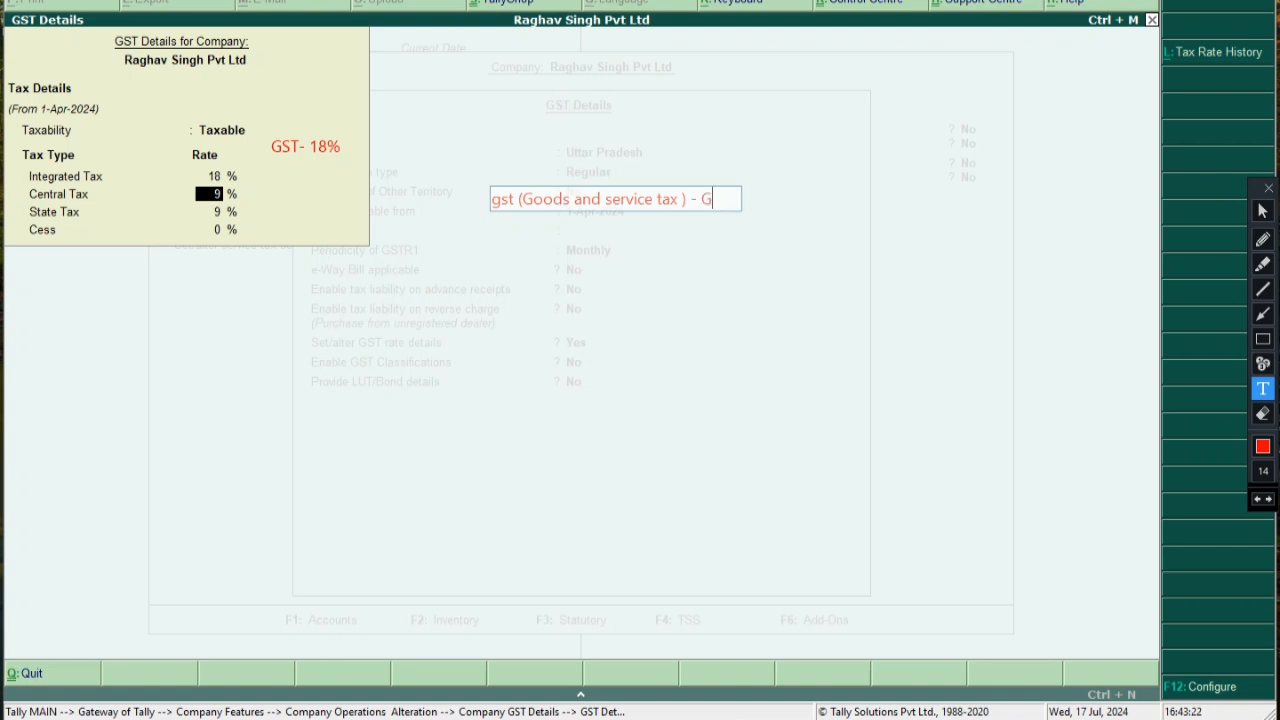
pyautogui.write('ST ARE THREE')
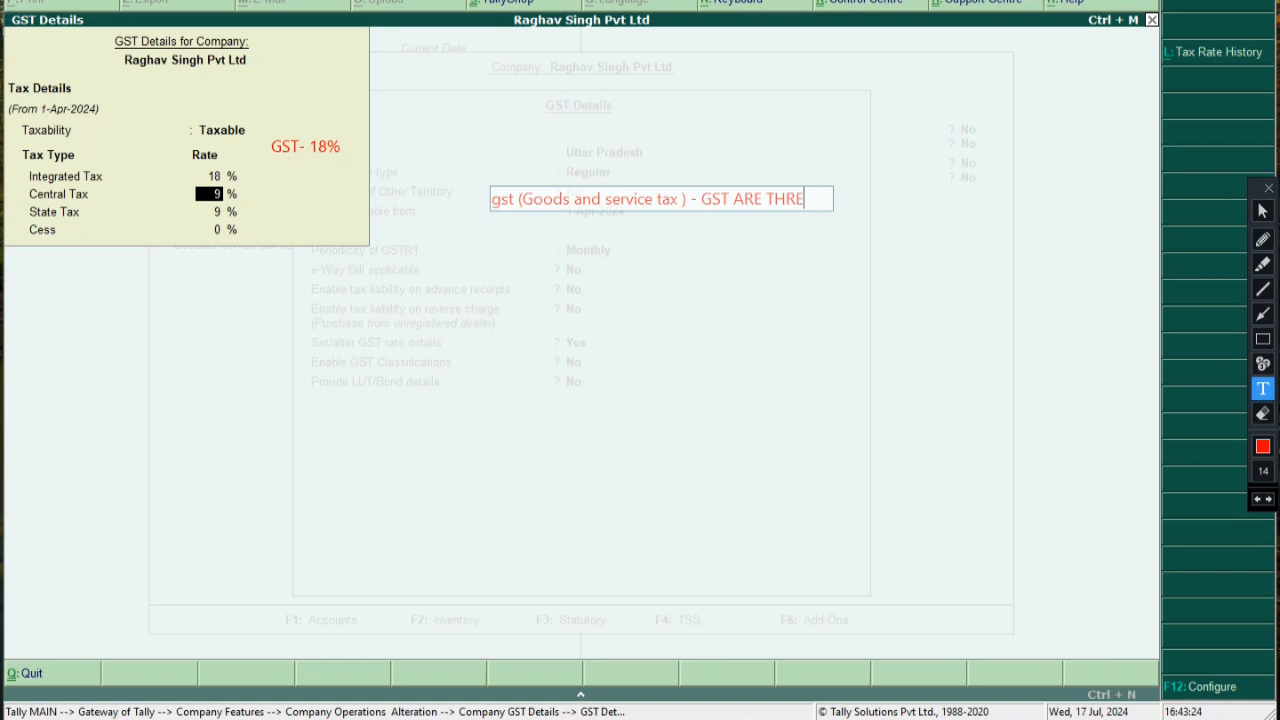
pyautogui.write('TYPES')
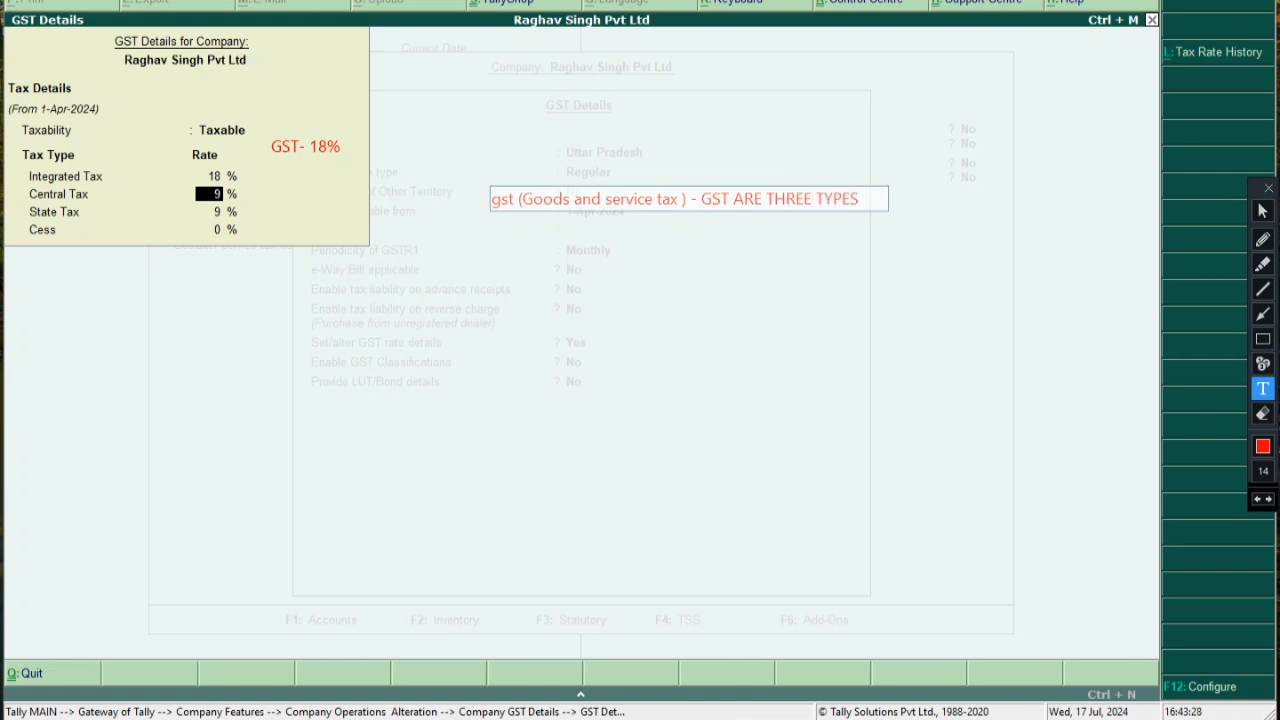
pyautogui.press('Return')
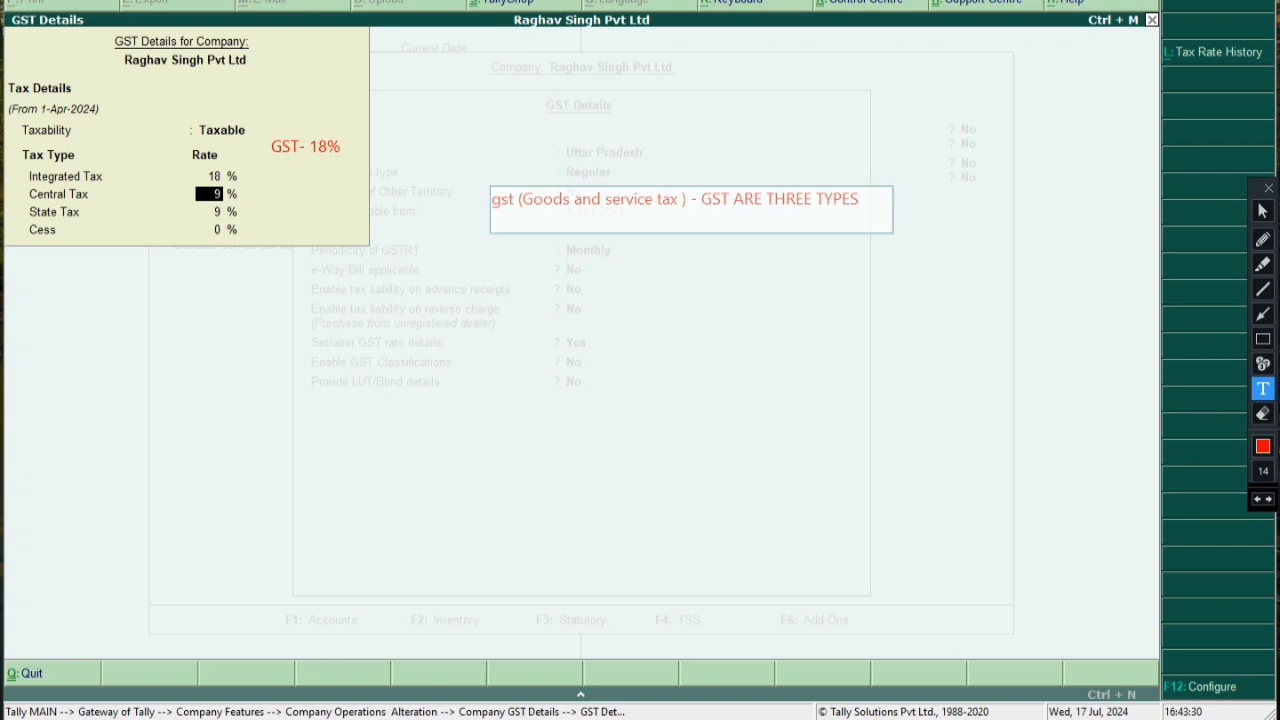
pyautogui.write('1')
pyautogui.write('. Cgst ( Central Goods')
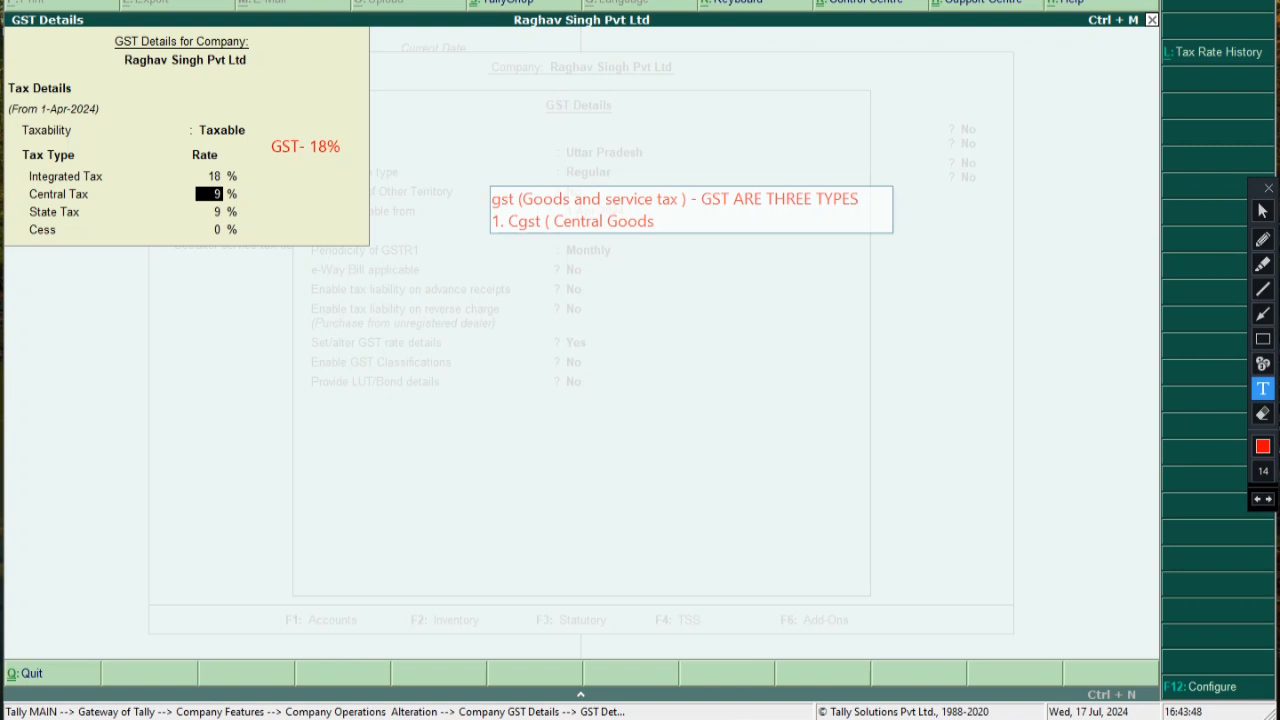
pyautogui.write(' and service tax ) - 50%')
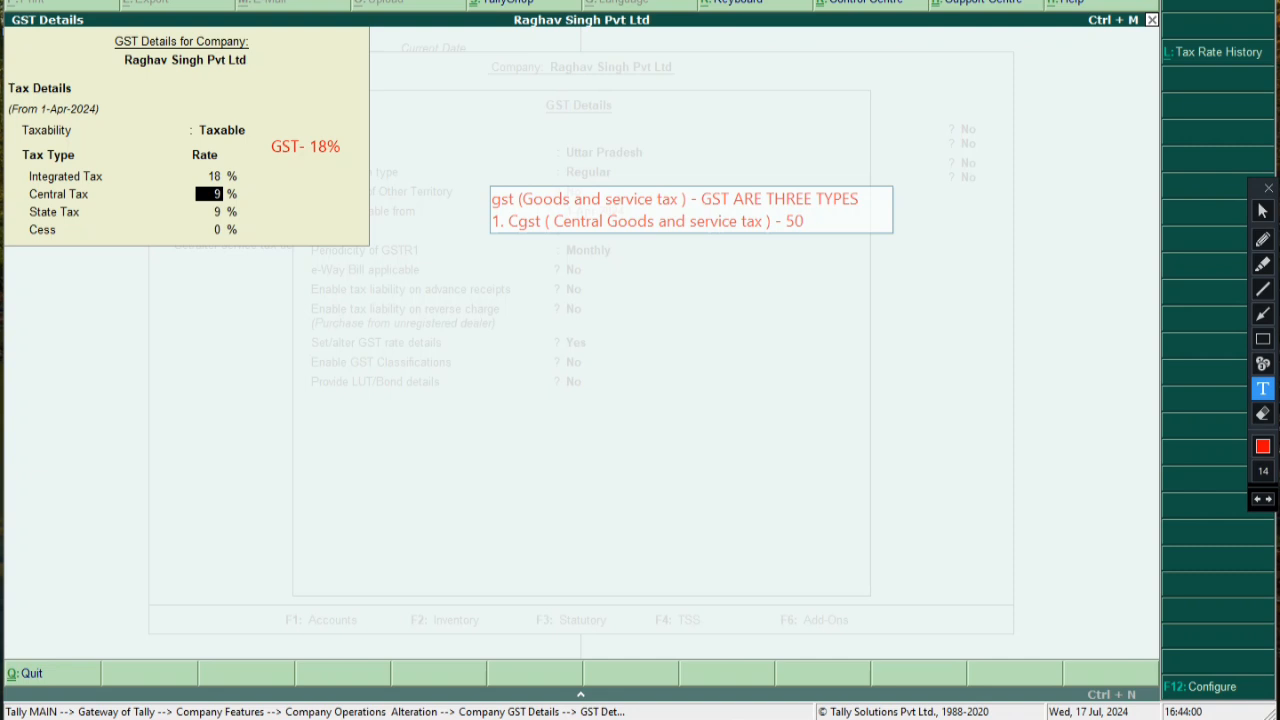
# Add lines '2. Sgst (State Goods and service Tax) - 50%' and '3. Igst (Integrated...) 100 %'
pyautogui.press('Return')
pyautogui.write('2')
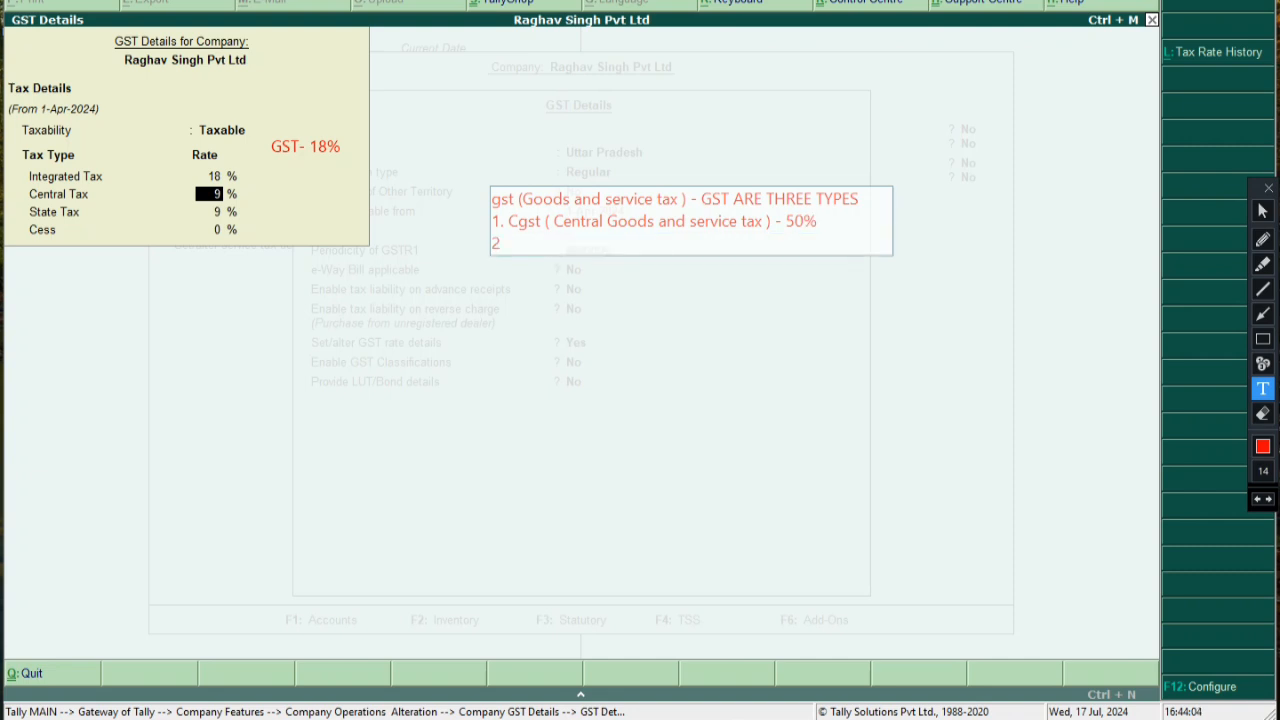
pyautogui.write('. Sgst ( STATE')
pyautogui.press('BackSpace')
pyautogui.press('BackSpace')
pyautogui.press('BackSpace')
pyautogui.press('BackSpace')
pyautogui.write('tate Good')
pyautogui.write('s and ')
pyautogui.write('service ')
pyautogui.write('Ta')
pyautogui.write('x')
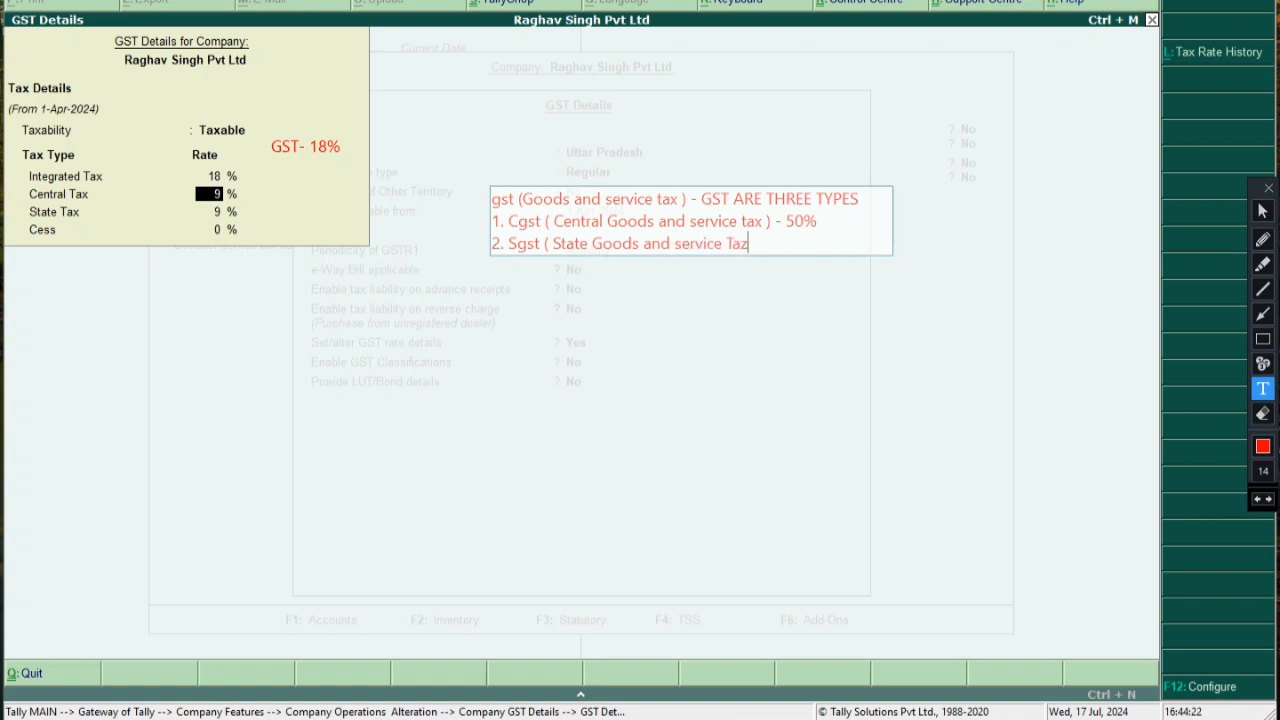
pyautogui.write(' )  - 50%')
pyautogui.press('Return')
pyautogui.write('3 . I')
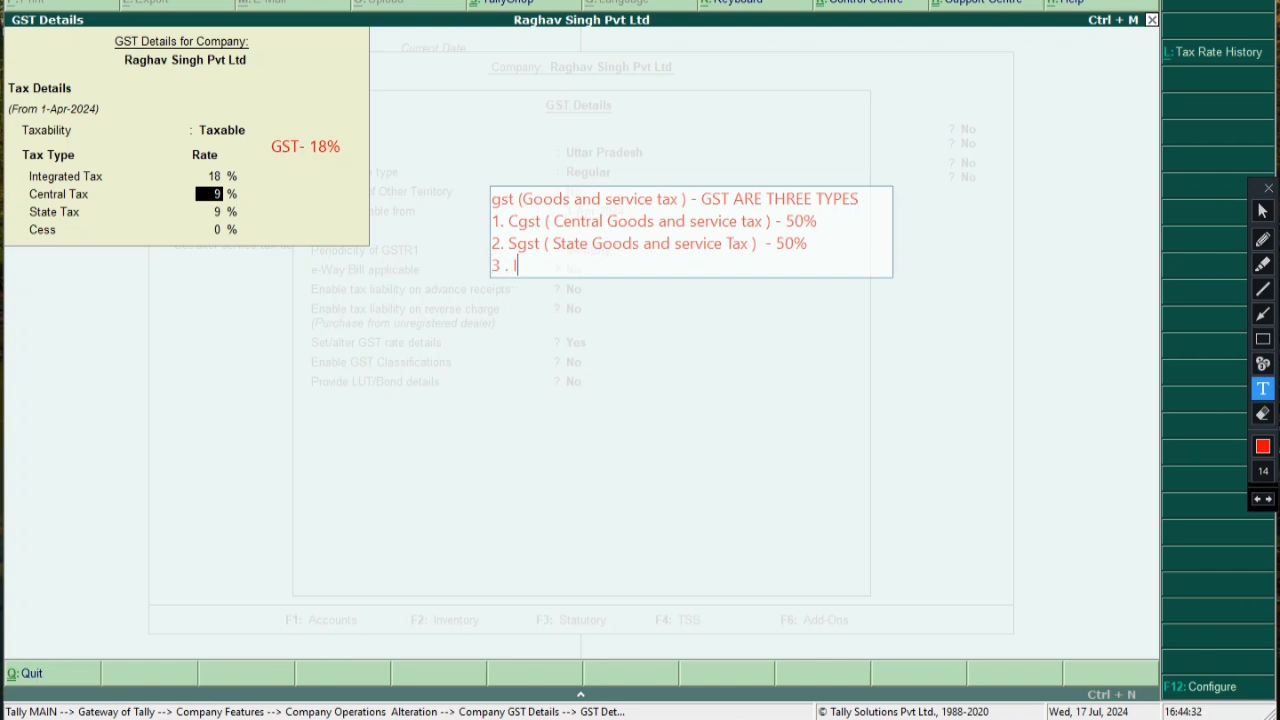
pyautogui.write('gst')
pyautogui.press('BackSpace')
pyautogui.write('( Integrated')
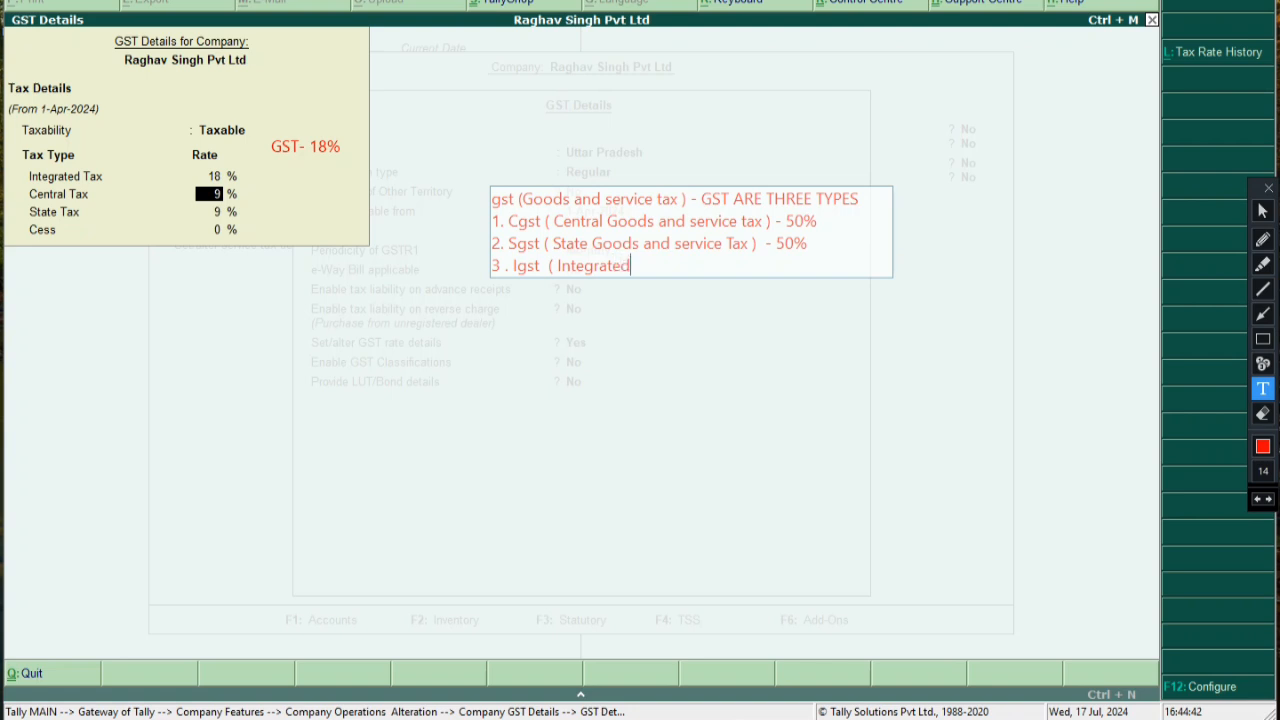
pyautogui.write(' Goods and service T')
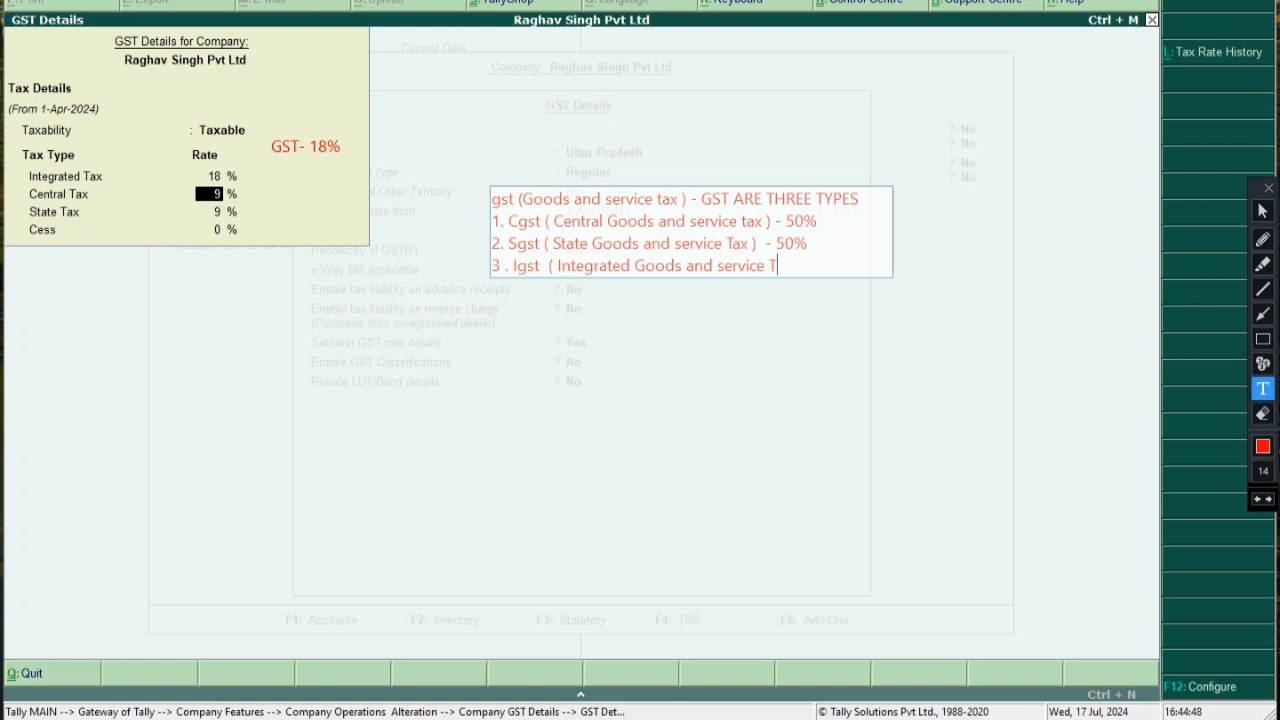
pyautogui.write('ax ) 100 %')
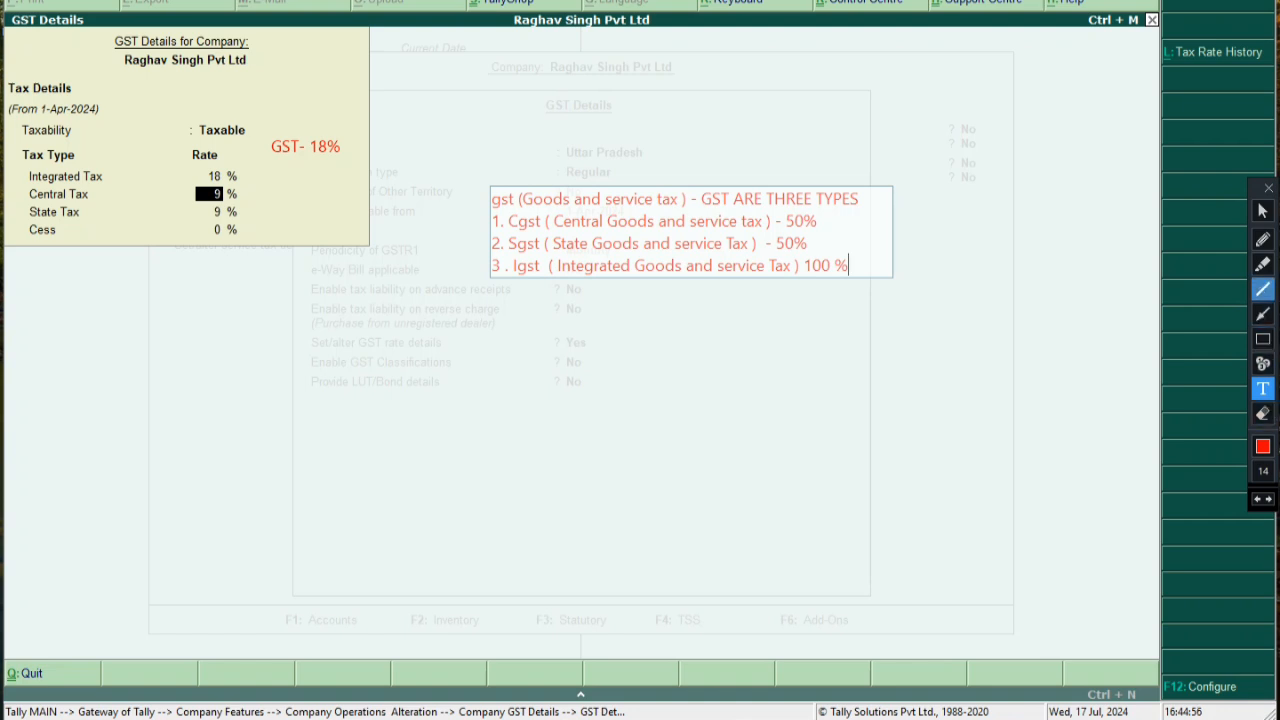
# Highlight the 50% shares on the Cgst and Sgst lines in green
pyautogui.click(1262, 264)
pyautogui.moveTo(774, 220); pyautogui.dragTo(834, 219)
pyautogui.moveTo(762, 242); pyautogui.dragTo(858, 262)
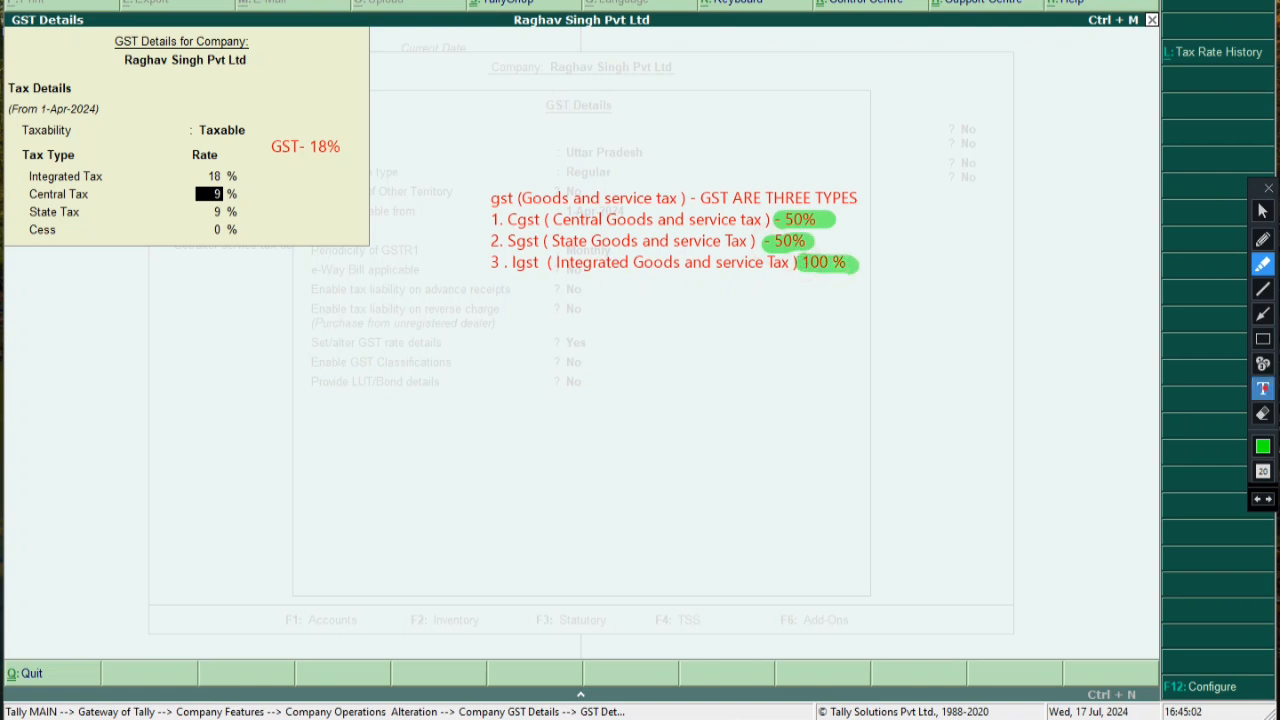
# Add the note 'other state me apply hota hai' to the right of the Cgst line
pyautogui.click(1263, 389)
pyautogui.click(842, 218)
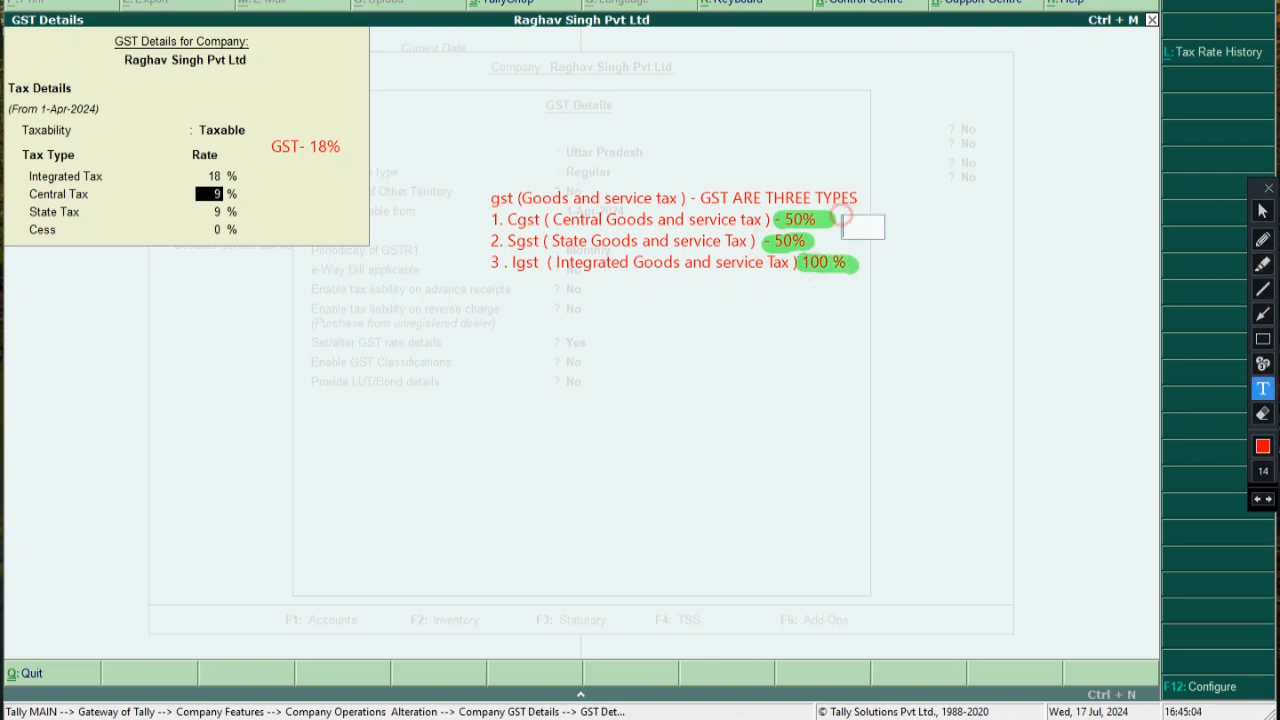
pyautogui.click(1257, 499)
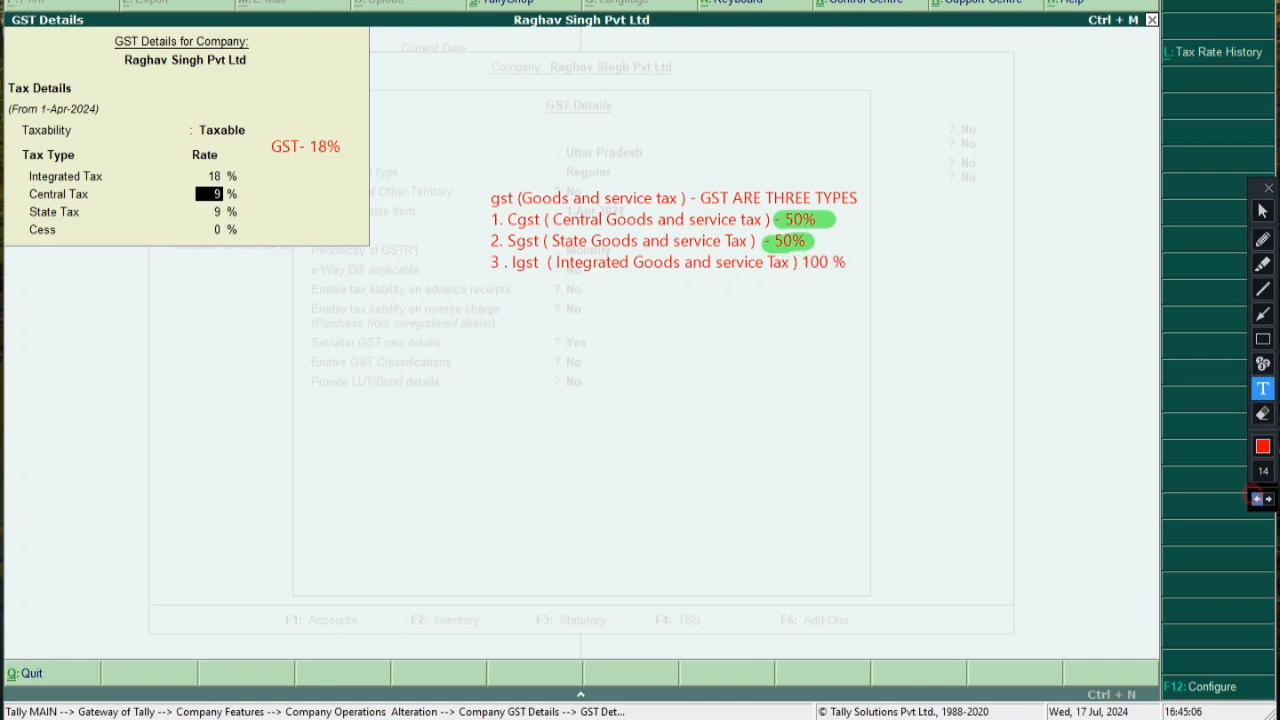
pyautogui.click(856, 211)
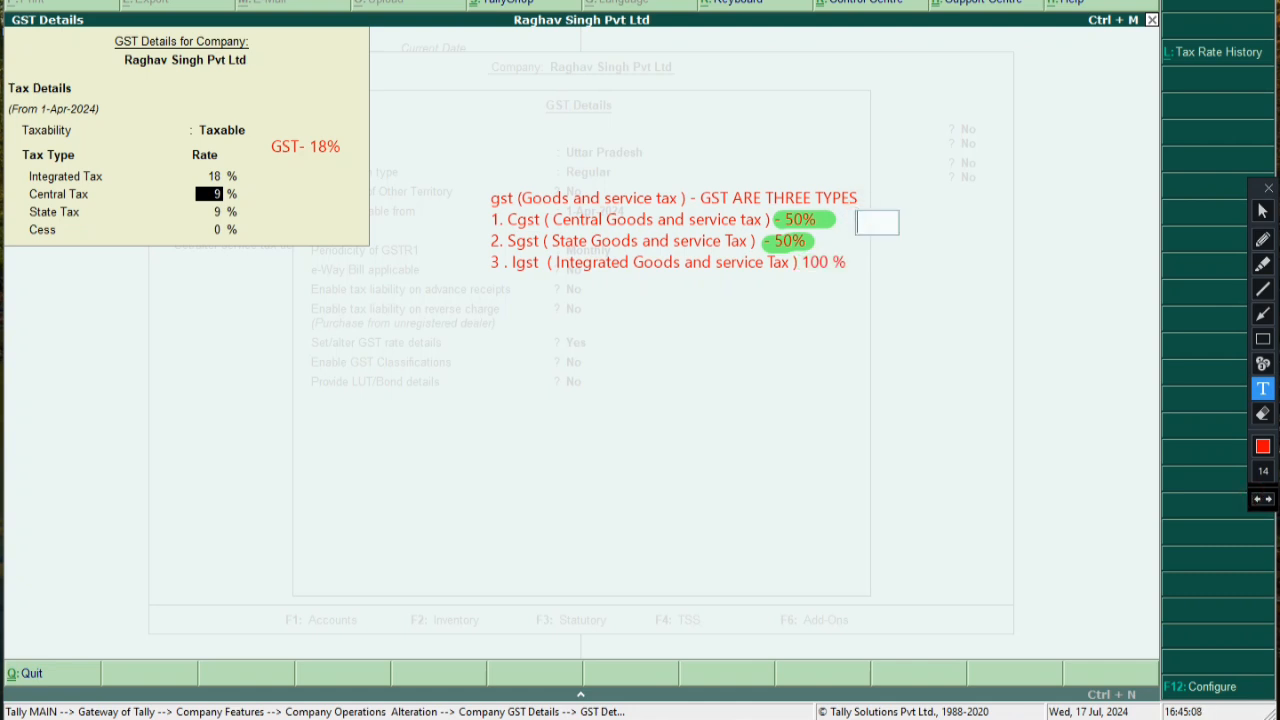
pyautogui.write('other')
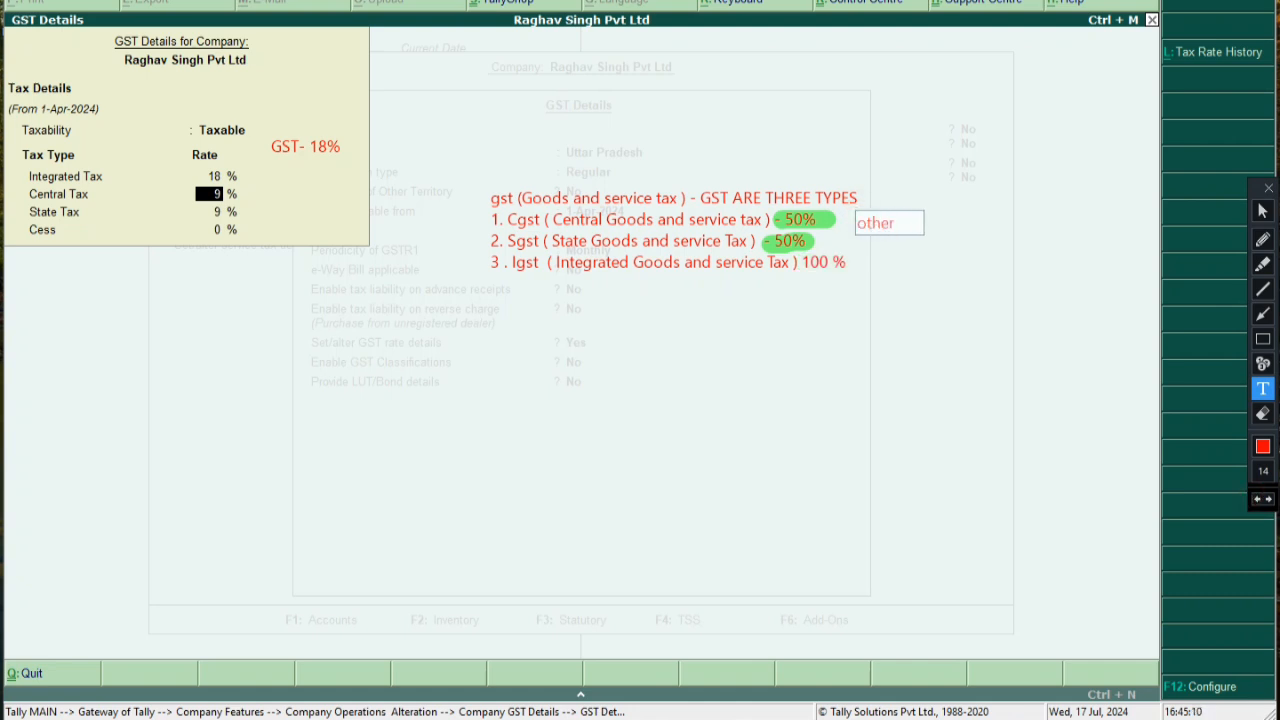
pyautogui.write(' stat')
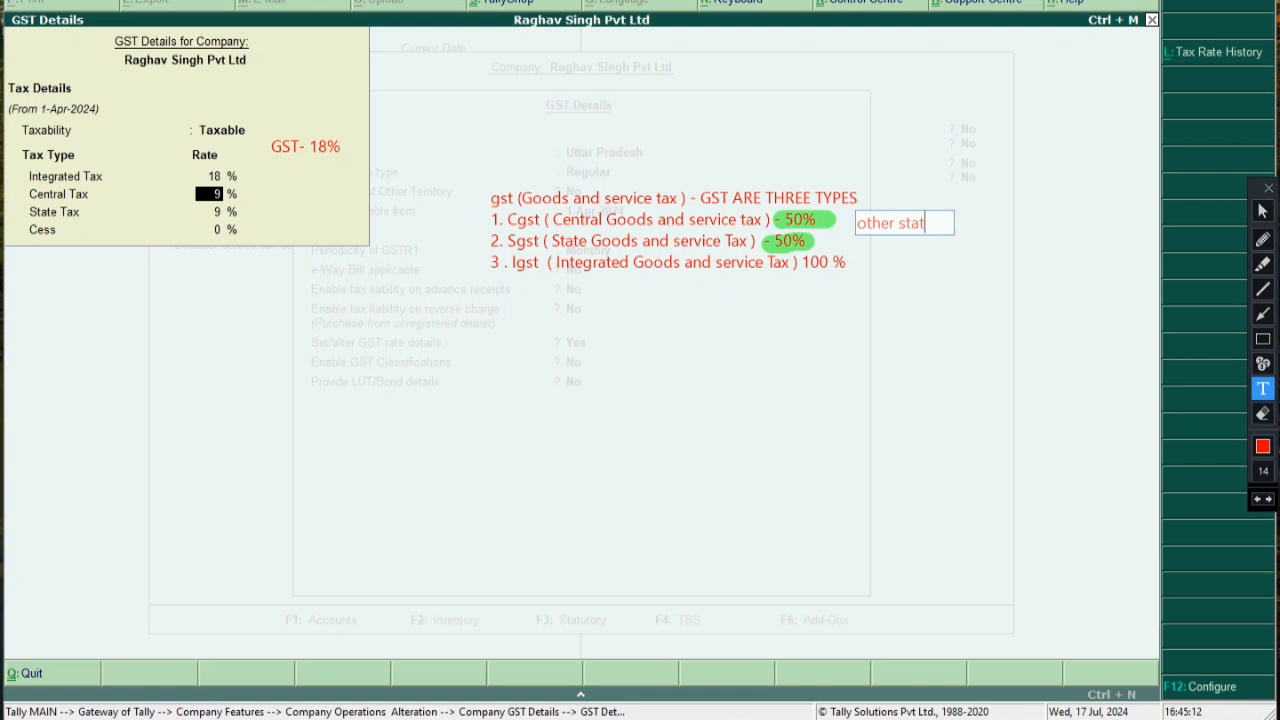
pyautogui.write('e me ap')
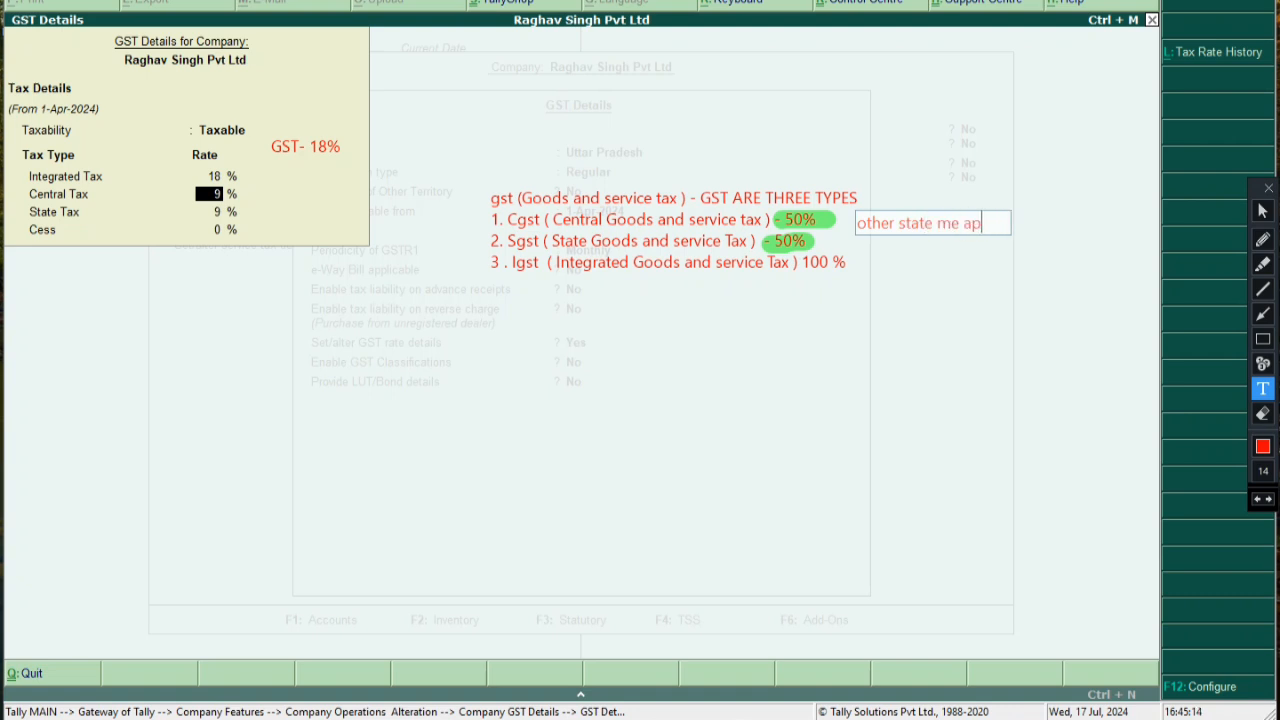
pyautogui.write('ply hota hai')
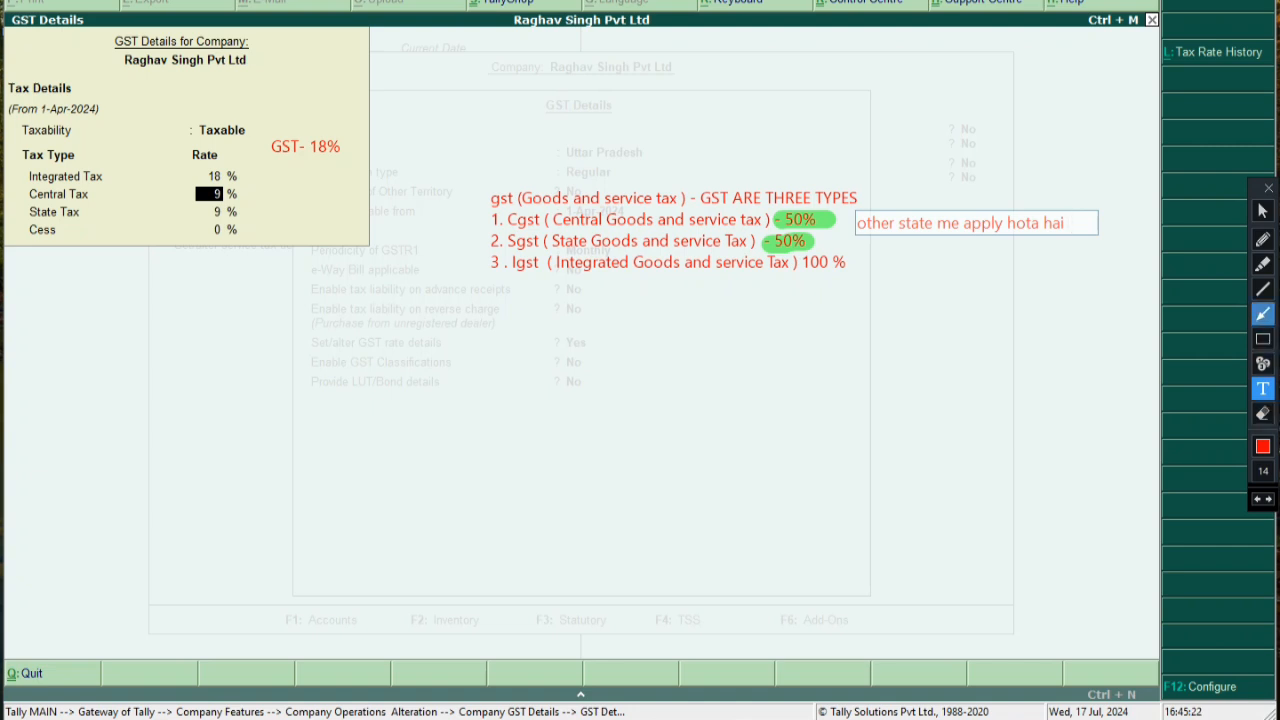
# Box the Cgst line in pink and add an arrow pointing at the side note
pyautogui.click(1262, 339)
pyautogui.moveTo(486, 213)
pyautogui.mouseDown()
pyautogui.moveTo(690, 237)
pyautogui.moveTo(852, 228)
pyautogui.mouseUp()
pyautogui.hotkey('ctrl', 'z')
pyautogui.moveTo(476, 208)
pyautogui.mouseDown()
pyautogui.moveTo(562, 240)
pyautogui.moveTo(852, 235)
pyautogui.mouseUp()
pyautogui.click(1262, 314)
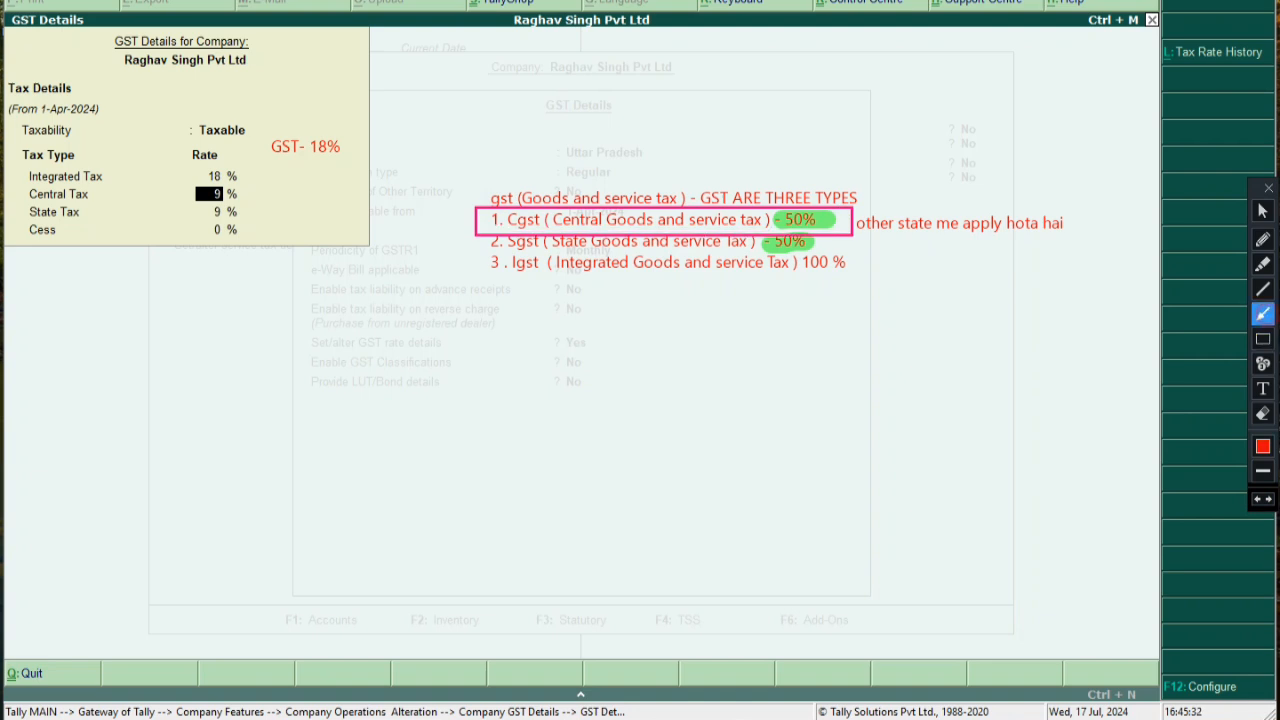
pyautogui.moveTo(1130, 226); pyautogui.dragTo(1072, 225)
pyautogui.moveTo(462, 233); pyautogui.dragTo(873, 235)
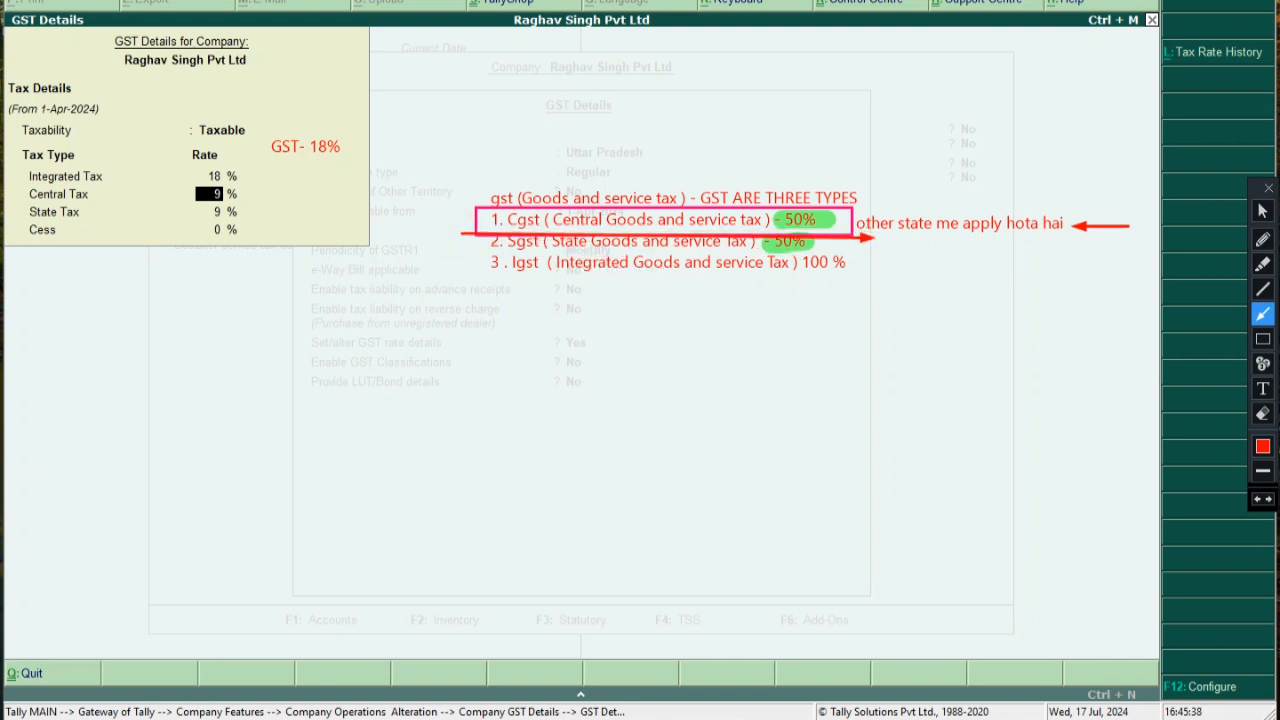
pyautogui.hotkey('ctrl', 'z')
# Undo the earlier marks and 'other state' note, then box the Cgst and Sgst lines together
pyautogui.click(1263, 339)
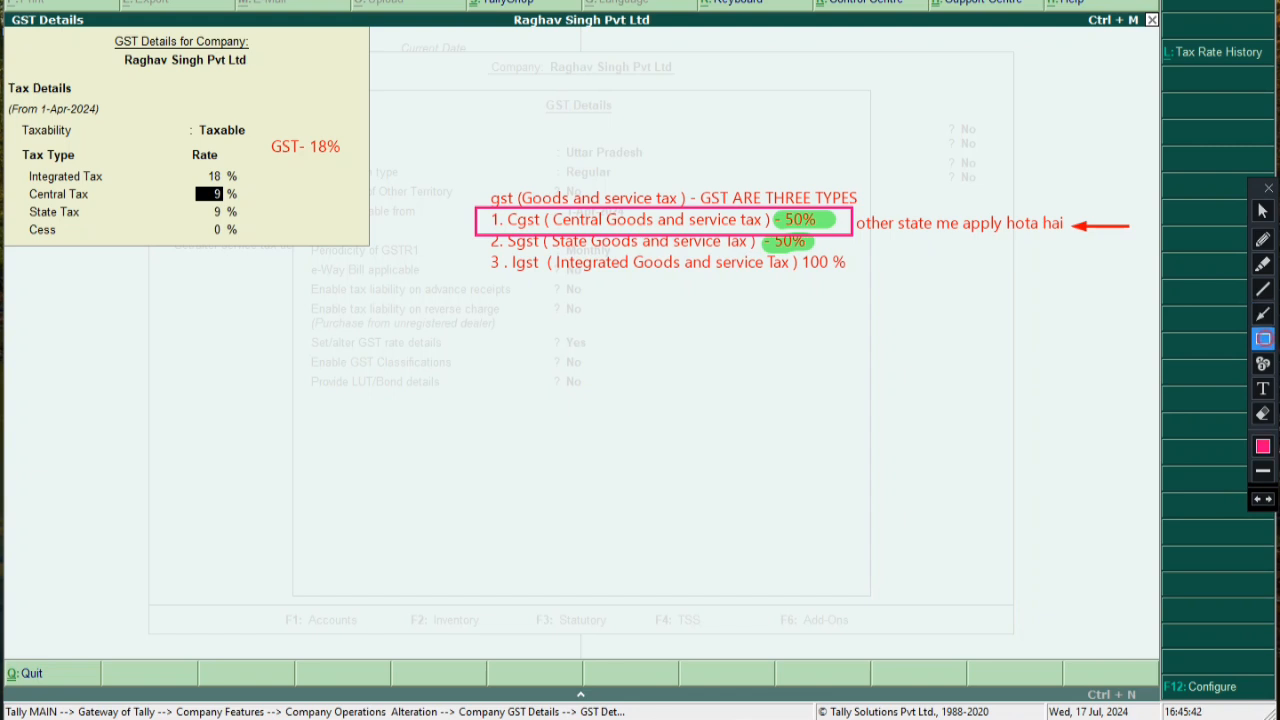
pyautogui.moveTo(470, 231); pyautogui.dragTo(883, 311)
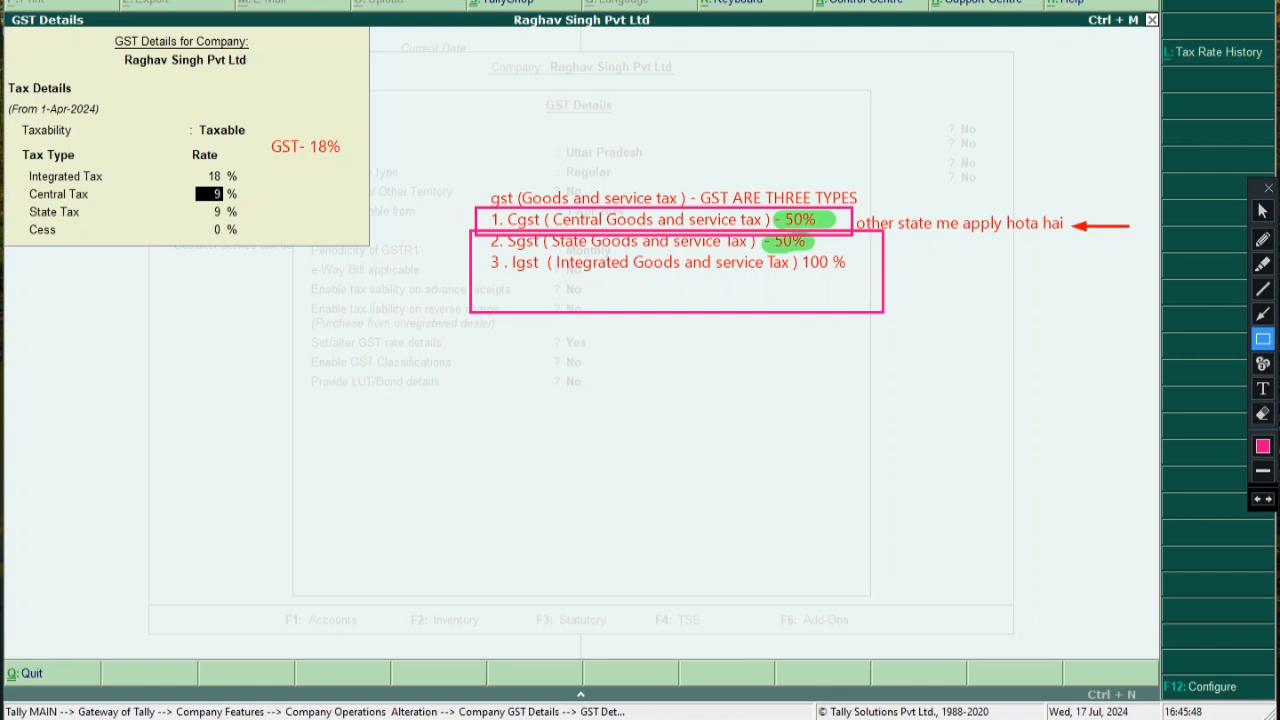
pyautogui.click(1257, 499)
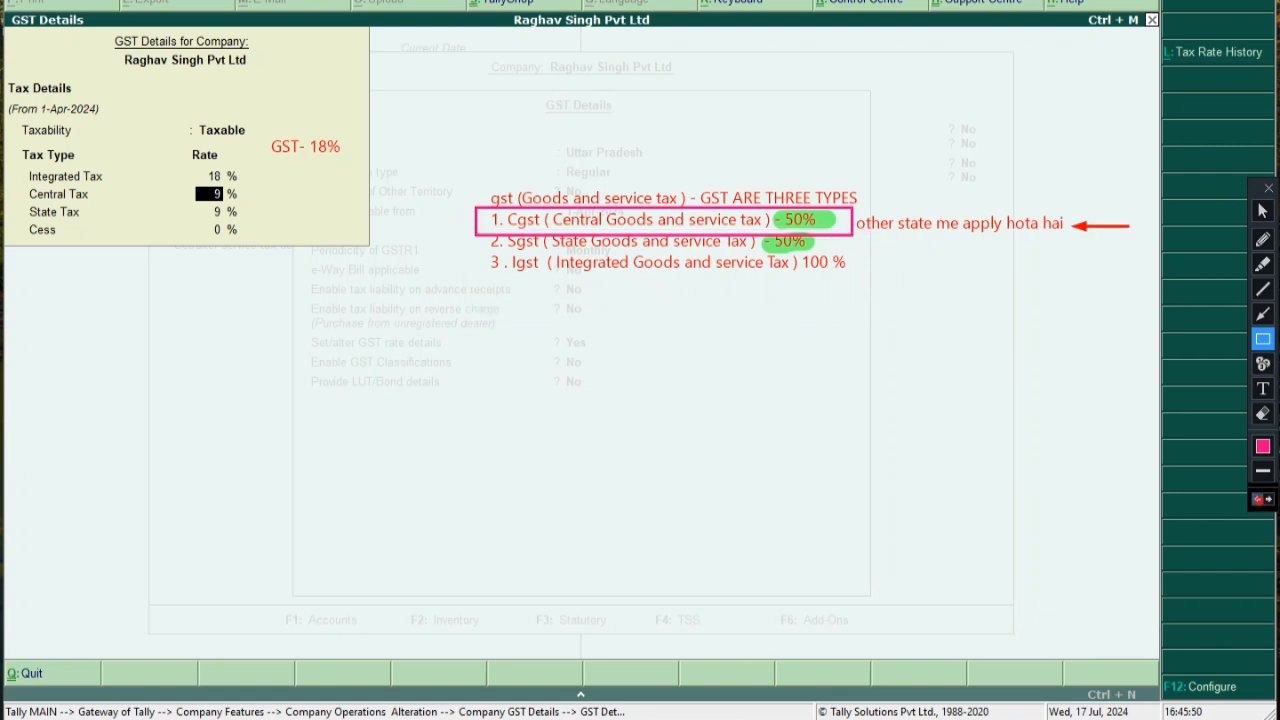
pyautogui.click(1257, 499)
pyautogui.click(1257, 499)
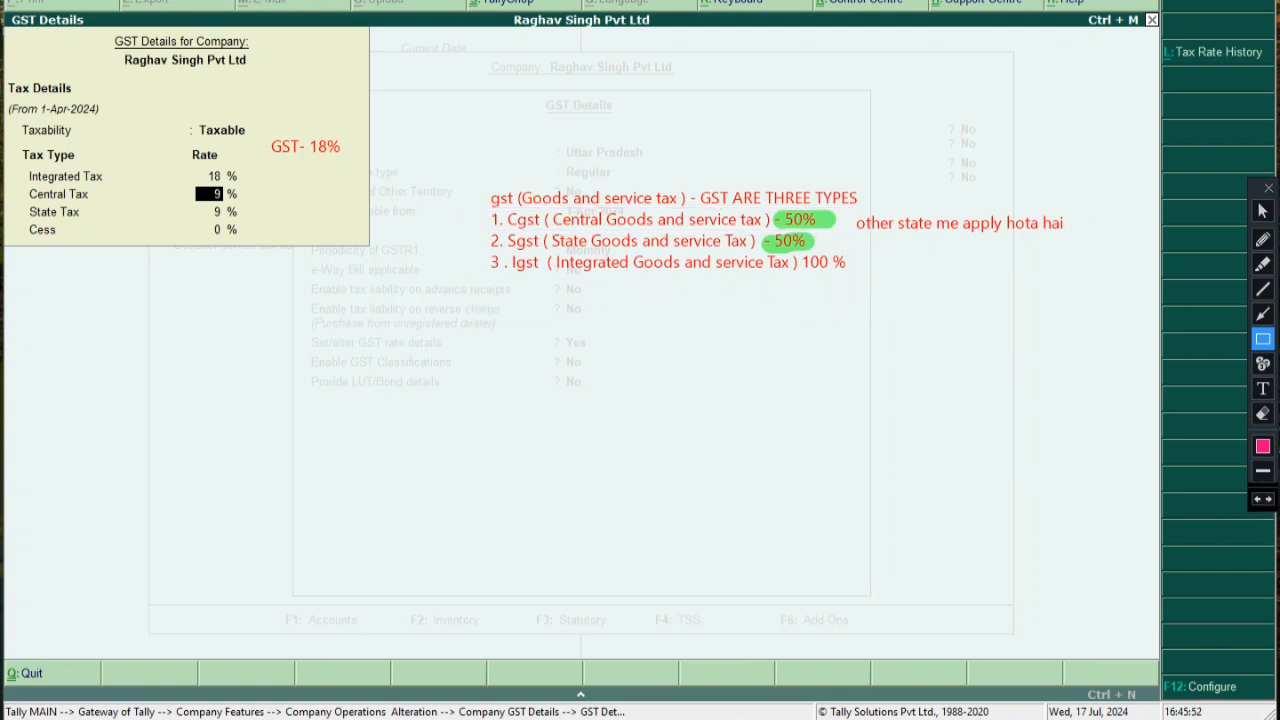
pyautogui.click(1257, 499)
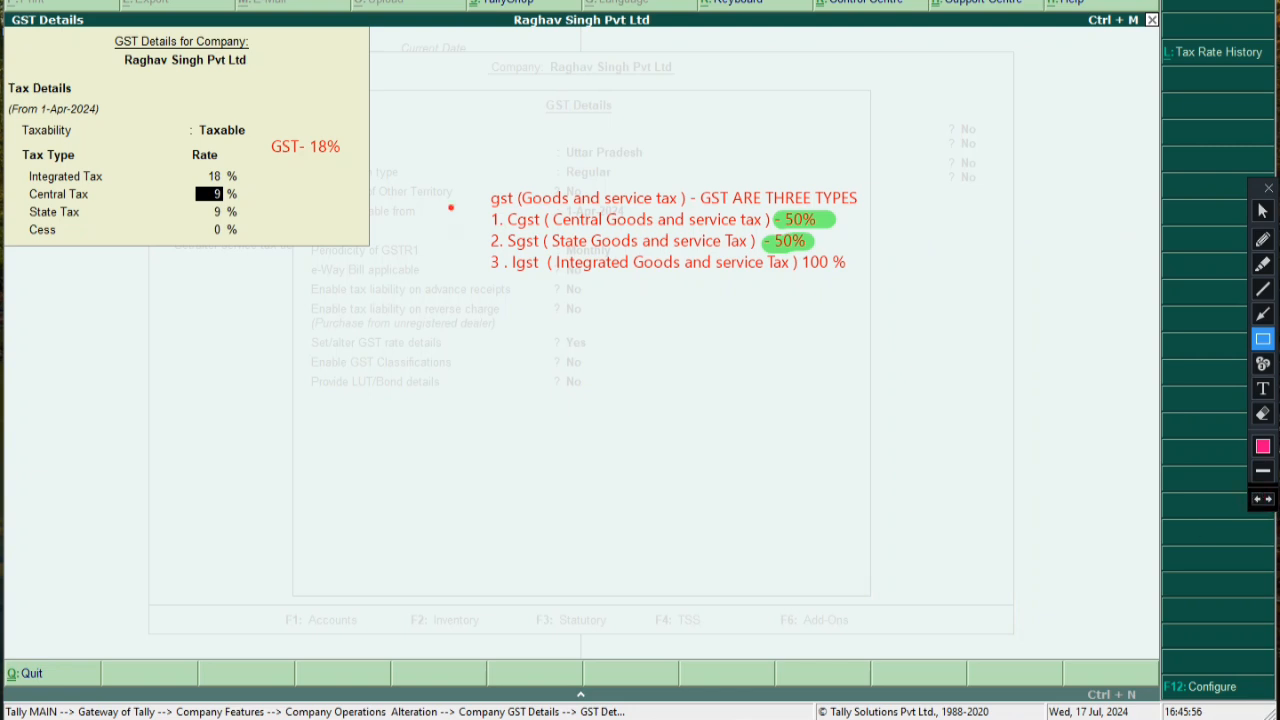
pyautogui.moveTo(451, 207)
pyautogui.mouseDown()
pyautogui.moveTo(623, 257)
pyautogui.moveTo(858, 254)
pyautogui.mouseUp()
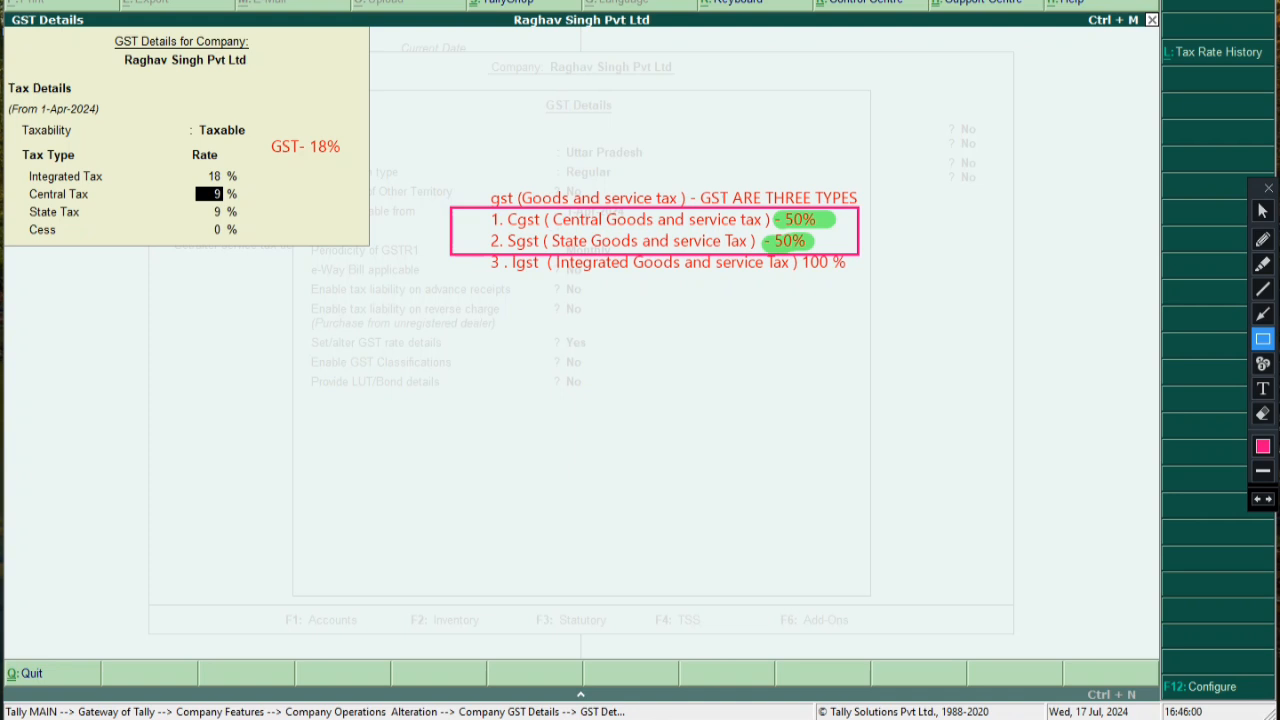
# Add the note 'jis state me rahte hai vahan apply hota hai' beside the Sgst line
pyautogui.click(1263, 389)
pyautogui.click(864, 240)
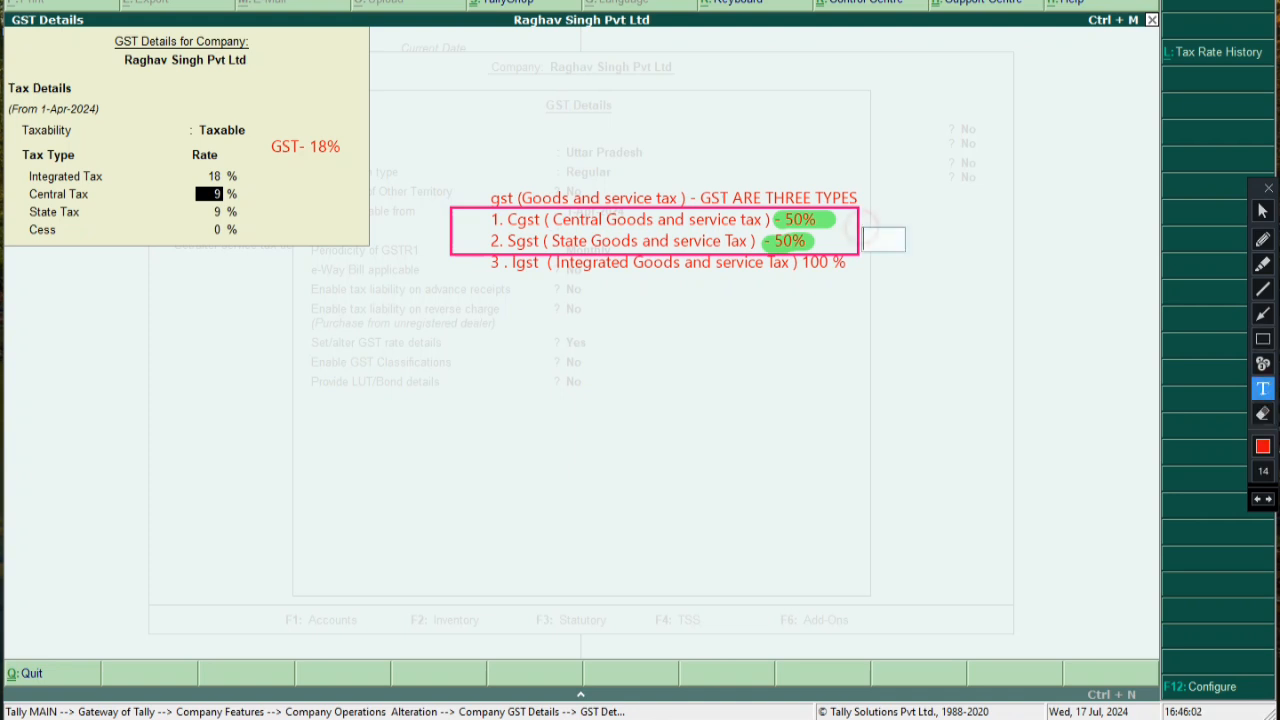
pyautogui.write('jis state m')
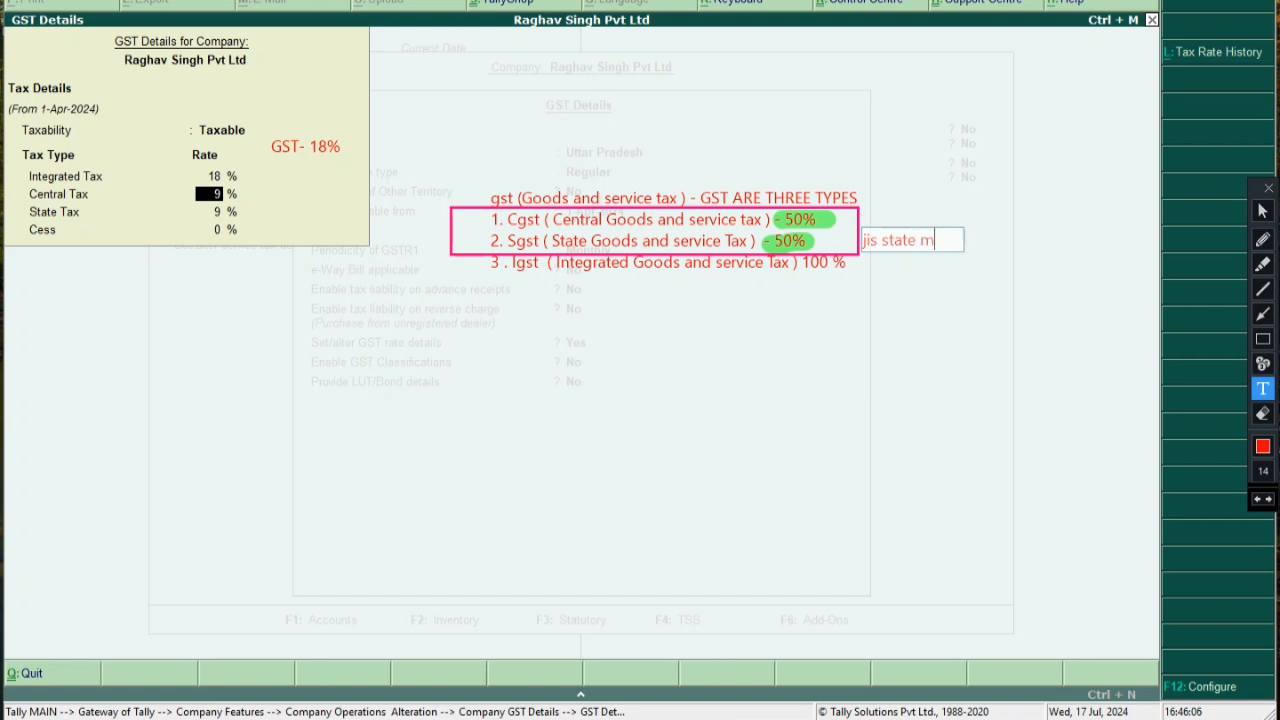
pyautogui.write('e rahte hai')
pyautogui.press('Return')
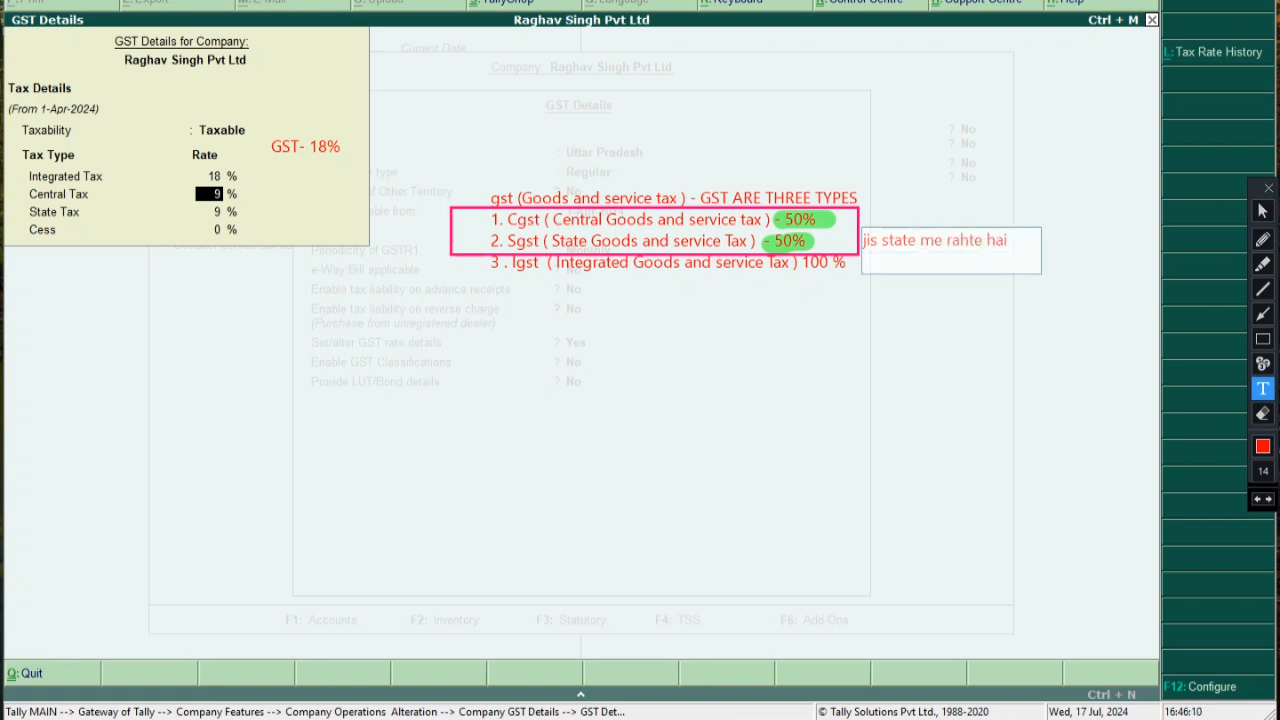
pyautogui.press('BackSpace')
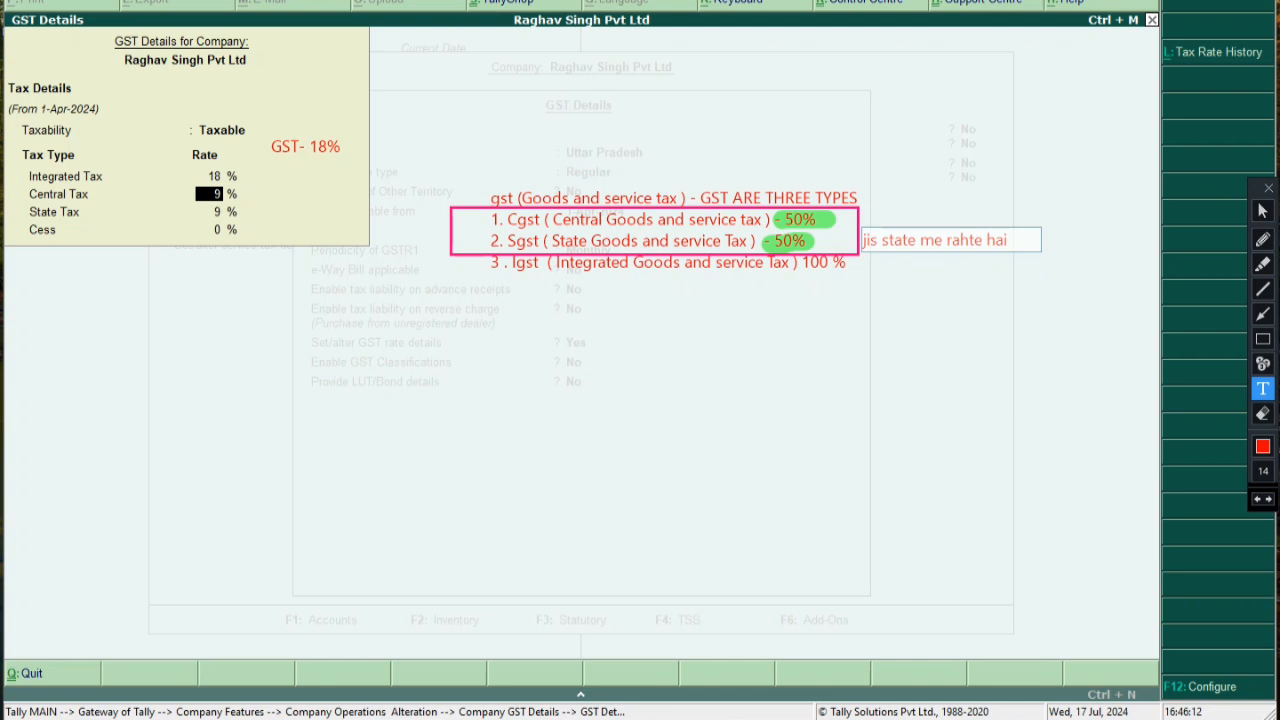
pyautogui.write('vahan a')
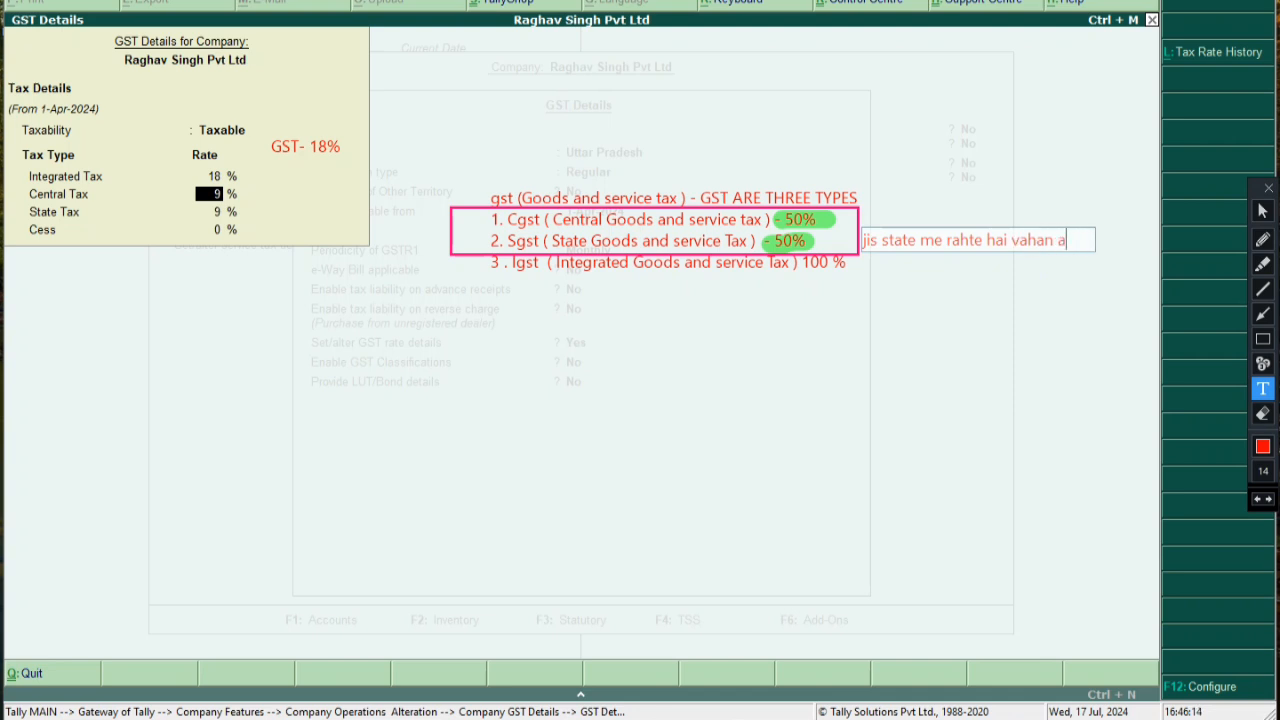
pyautogui.write('pply hota hai')
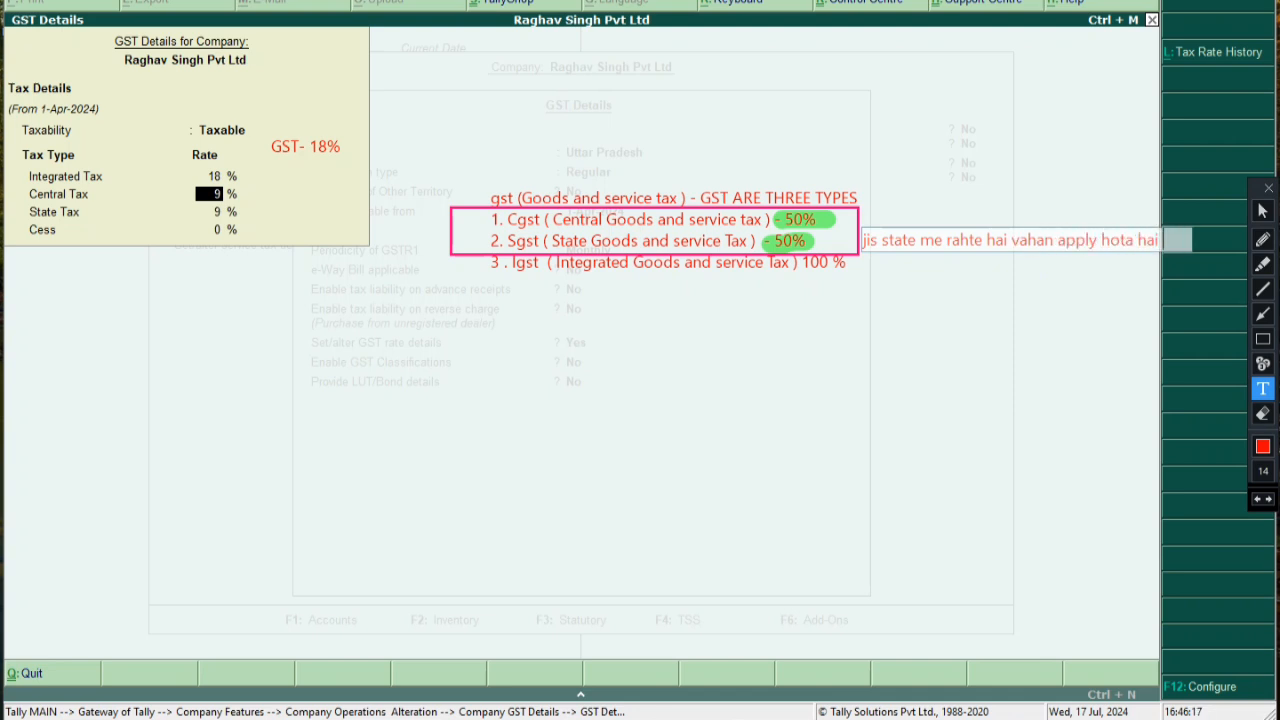
pyautogui.click(651, 346)
# Add the note 'IGST state ke bahar or another state me applicable hota hai' below the Igst line
pyautogui.click(490, 291)
pyautogui.write('IGST')
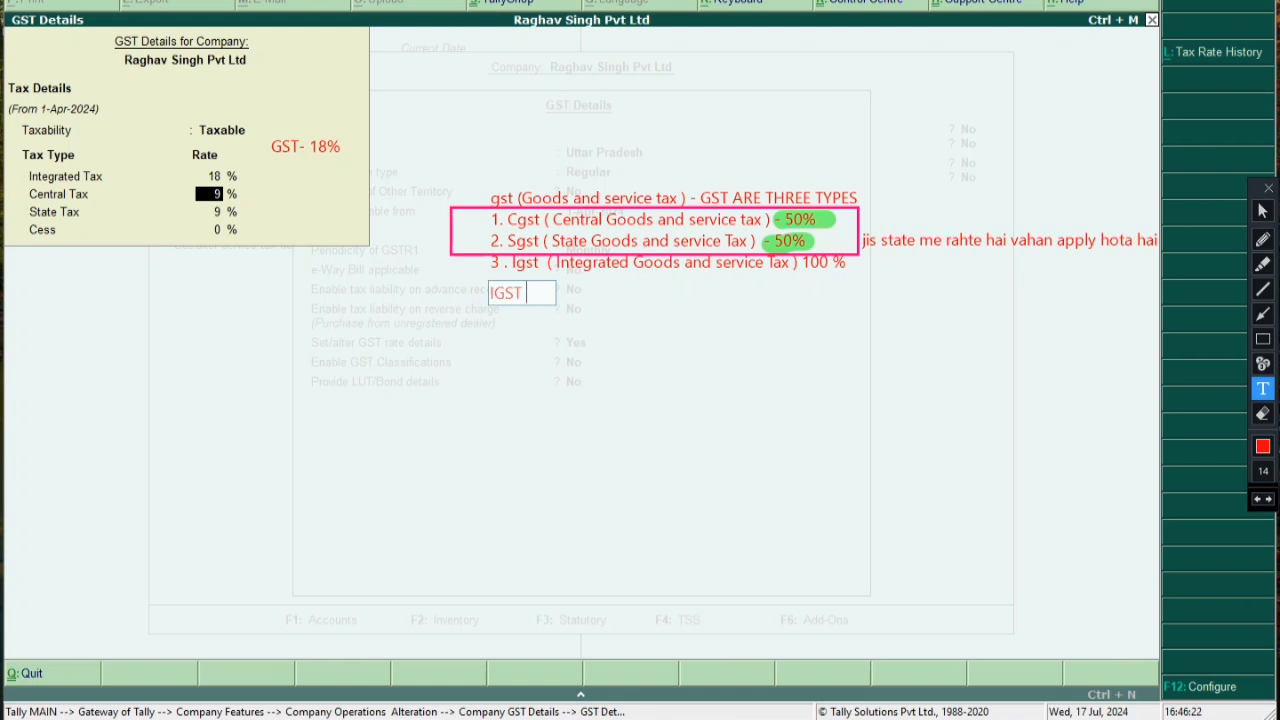
pyautogui.write(' sta')
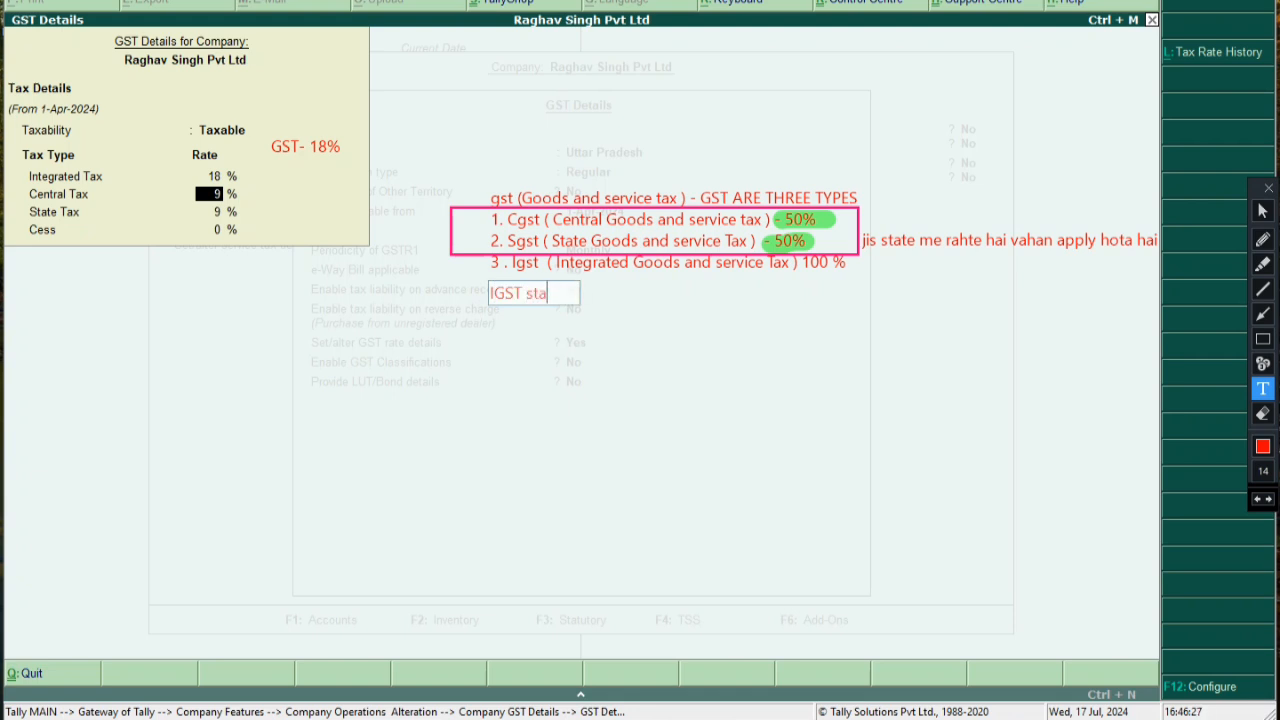
pyautogui.write('te ke bahar o')
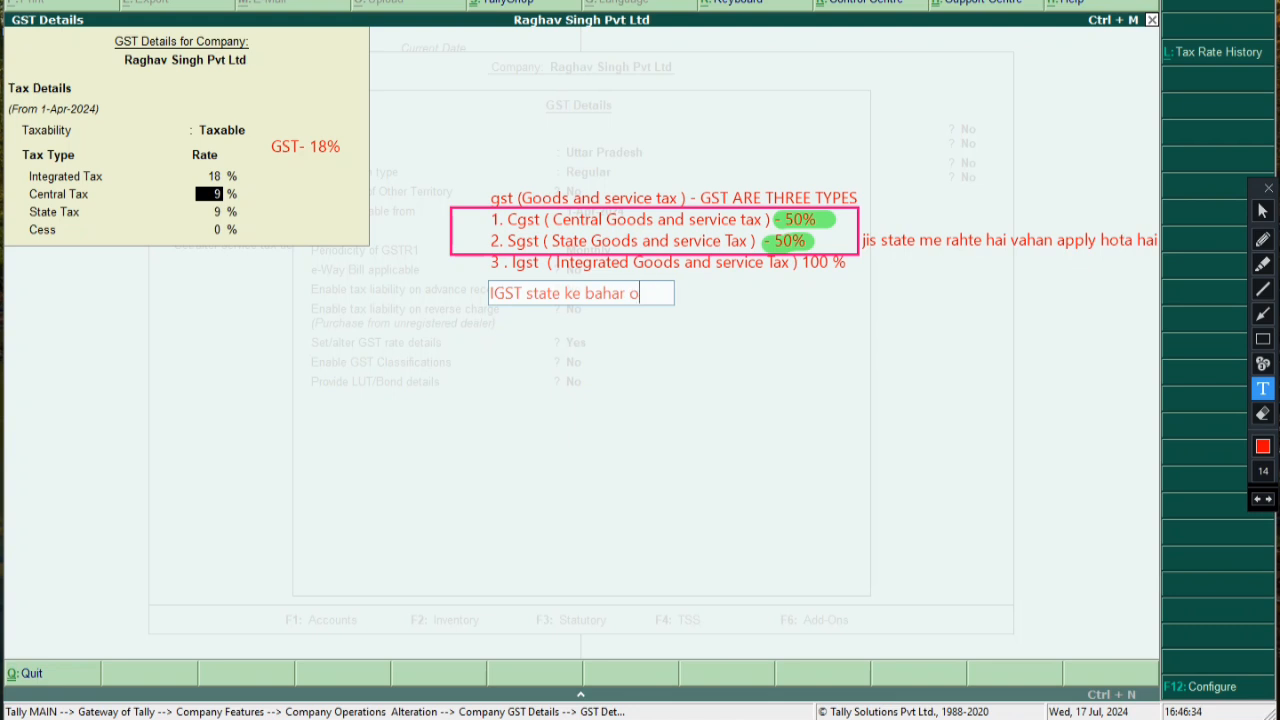
pyautogui.write('r another state')
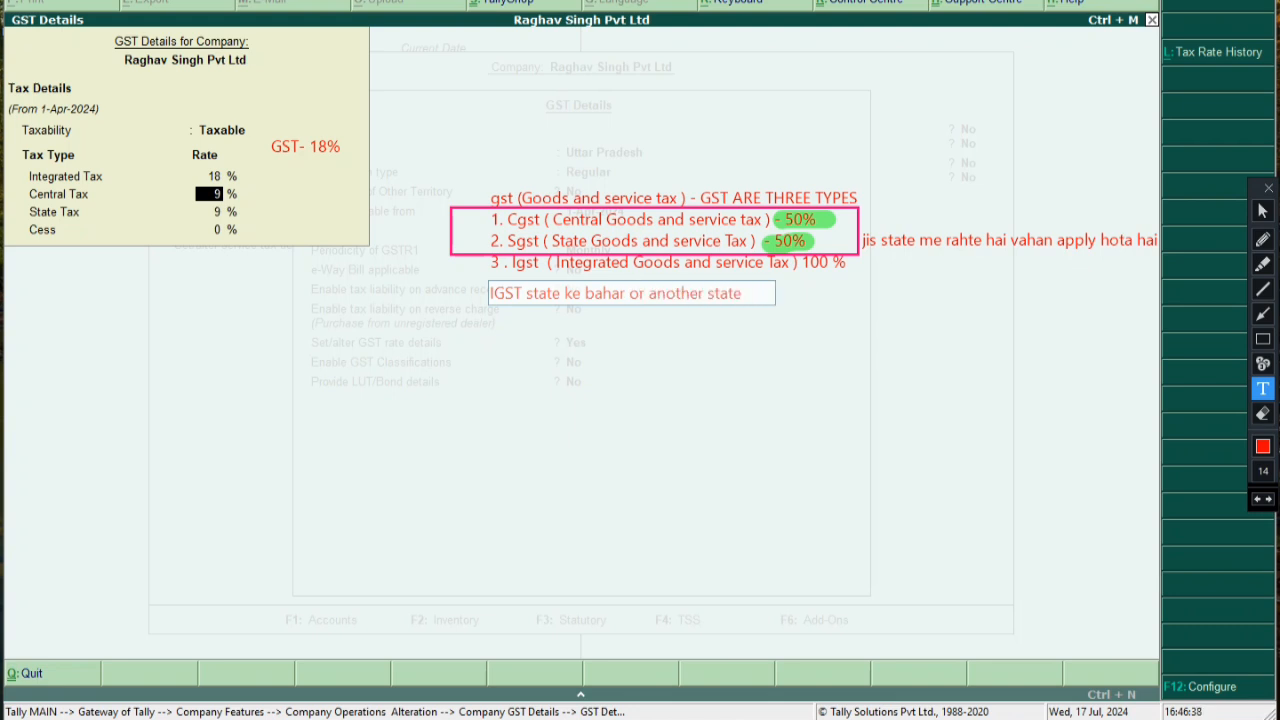
pyautogui.write(' me applicable hoita h')
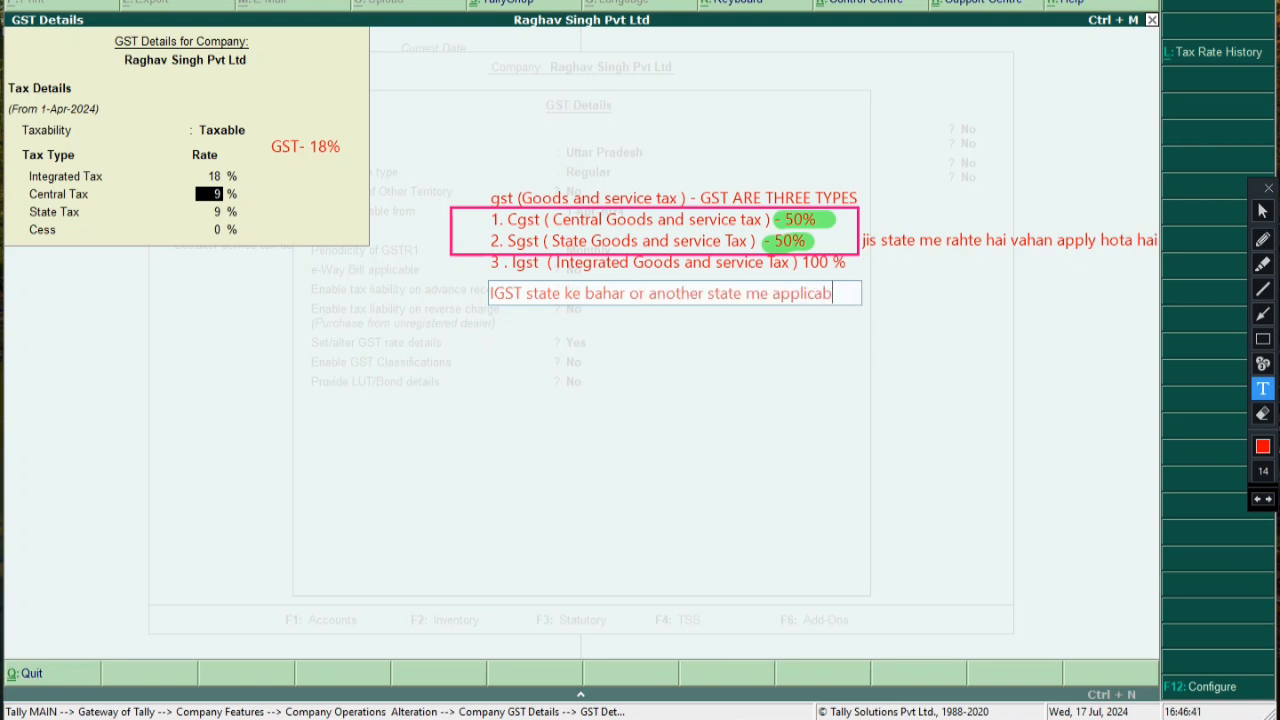
pyautogui.press('BackSpace')
pyautogui.press('BackSpace')
pyautogui.press('BackSpace')
pyautogui.press('BackSpace')
pyautogui.press('BackSpace')
pyautogui.press('BackSpace')
pyautogui.write('ota hai')
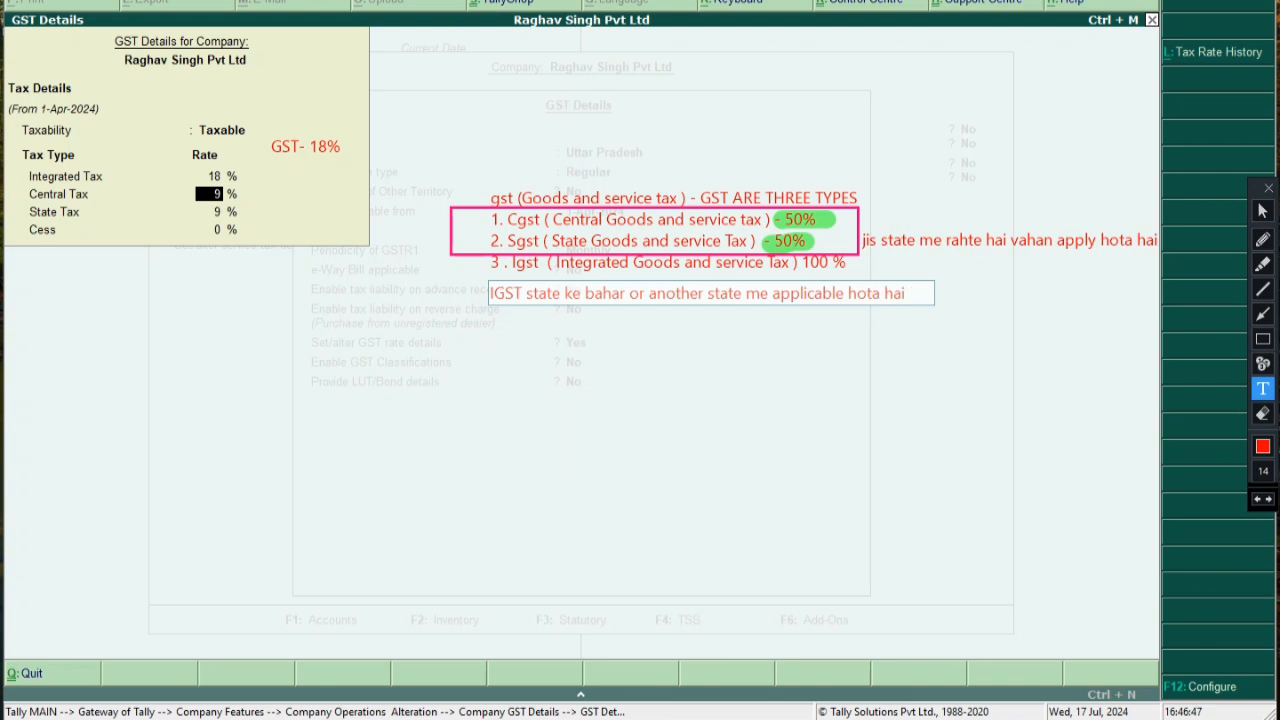
# Box the IGST note and draw pen arrows toward the Igst line and the Cgst/Sgst box
pyautogui.click(1263, 338)
pyautogui.moveTo(467, 285)
pyautogui.mouseDown()
pyautogui.moveTo(806, 330)
pyautogui.moveTo(920, 315)
pyautogui.mouseUp()
pyautogui.click(1263, 313)
pyautogui.moveTo(771, 283); pyautogui.dragTo(770, 268)
pyautogui.moveTo(888, 224); pyautogui.dragTo(850, 224)
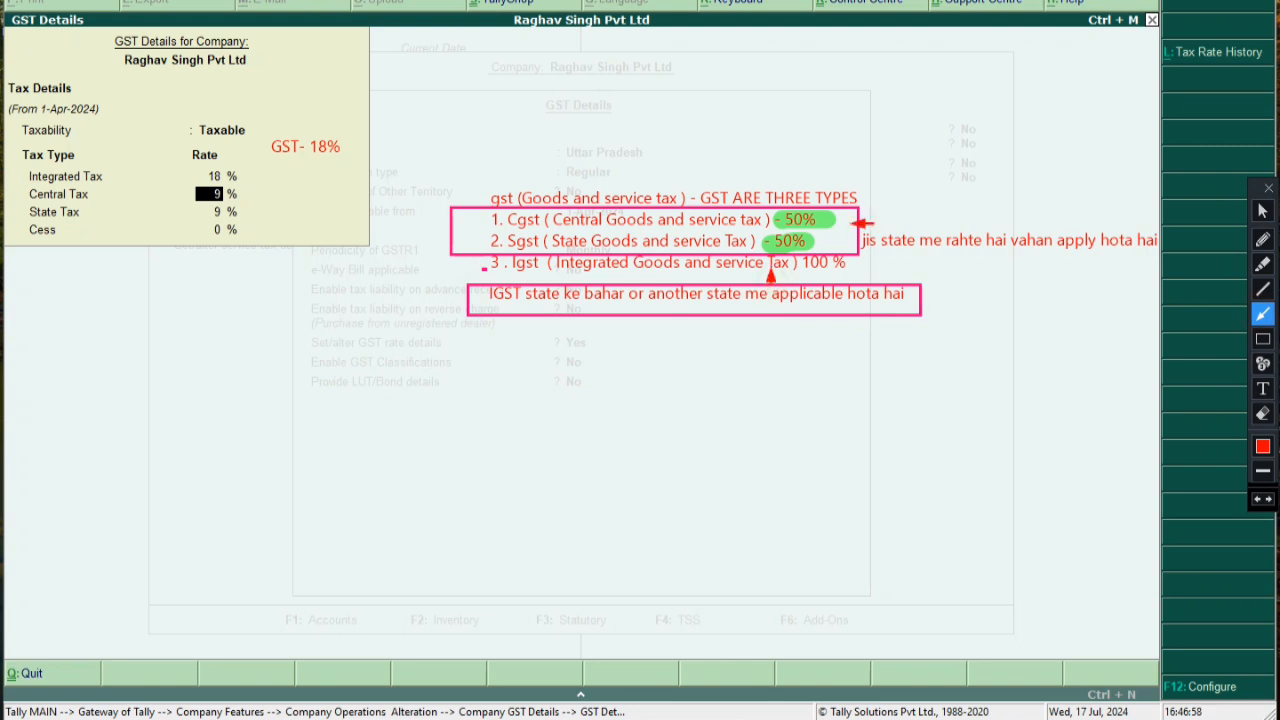
# Highlight 100 % on the Igst line in green, then accept the 18% GST details
pyautogui.click(1263, 264)
pyautogui.moveTo(790, 265); pyautogui.dragTo(884, 266)
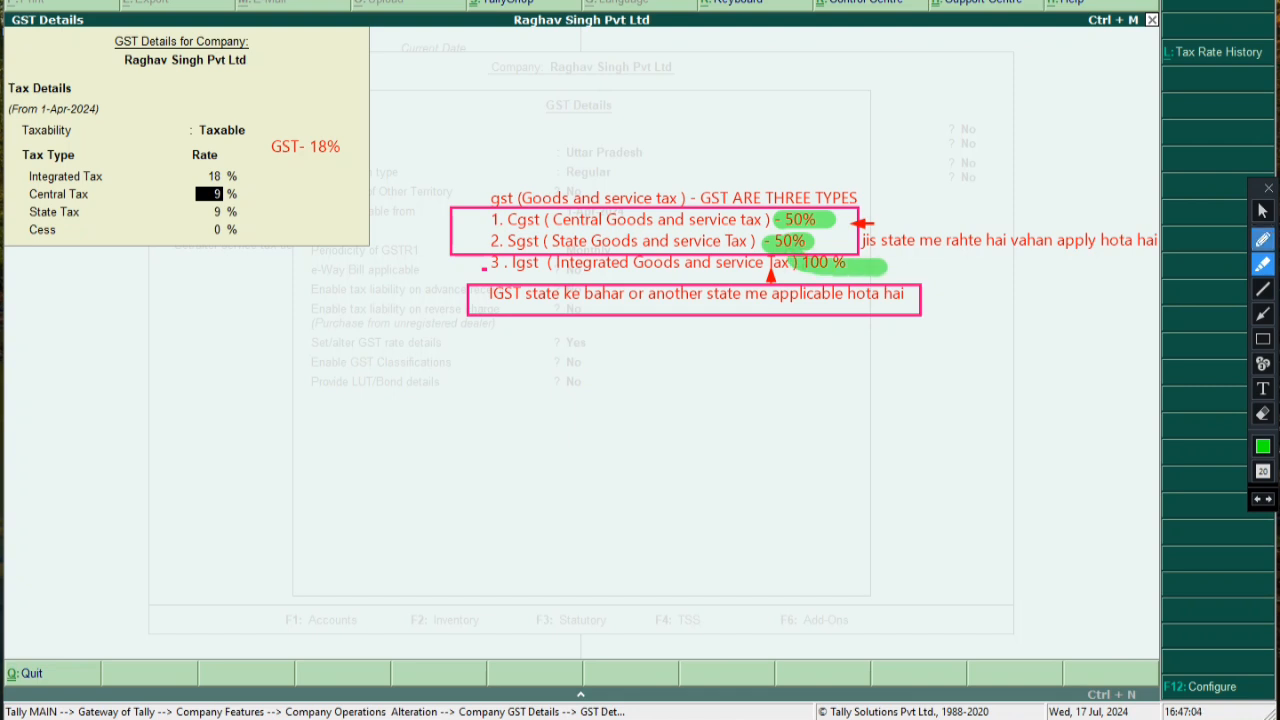
pyautogui.click(1262, 211)
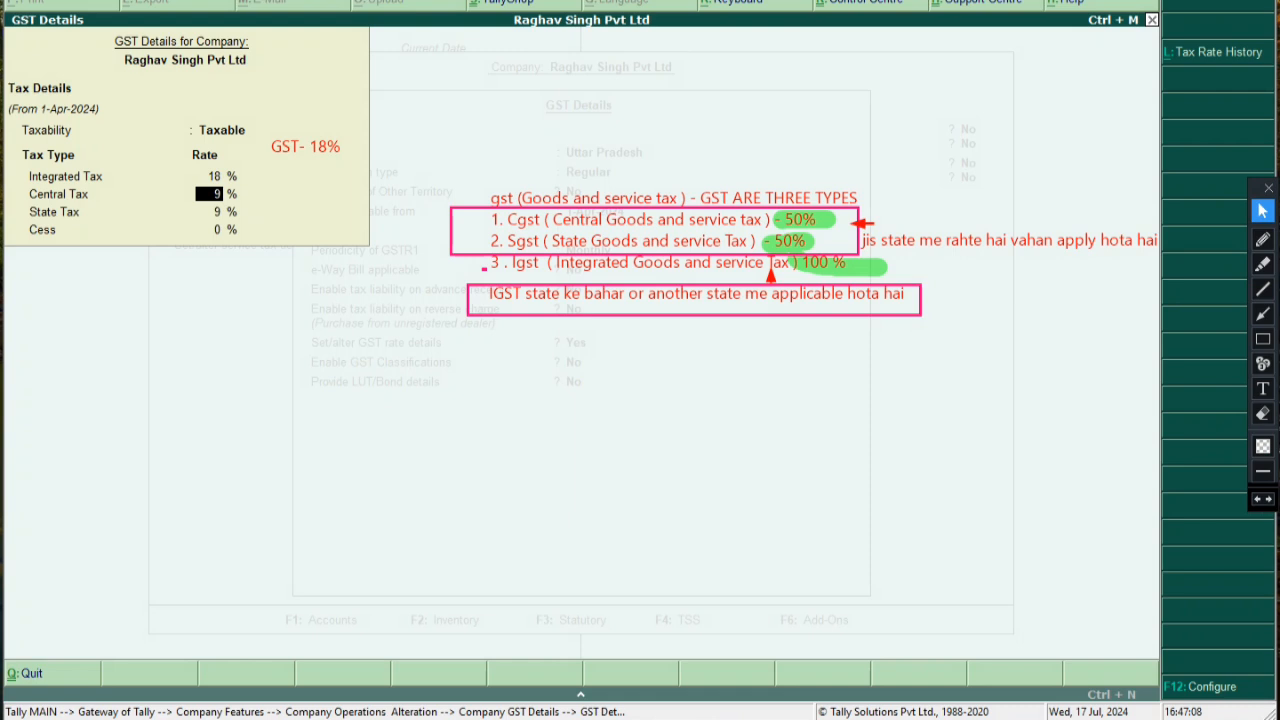
pyautogui.press('Return')
pyautogui.press('Return')
pyautogui.press('Return')
pyautogui.press('Return')
pyautogui.press('Return')
pyautogui.press('Return')
pyautogui.press('Return')
pyautogui.press('Return')
pyautogui.press('Return')
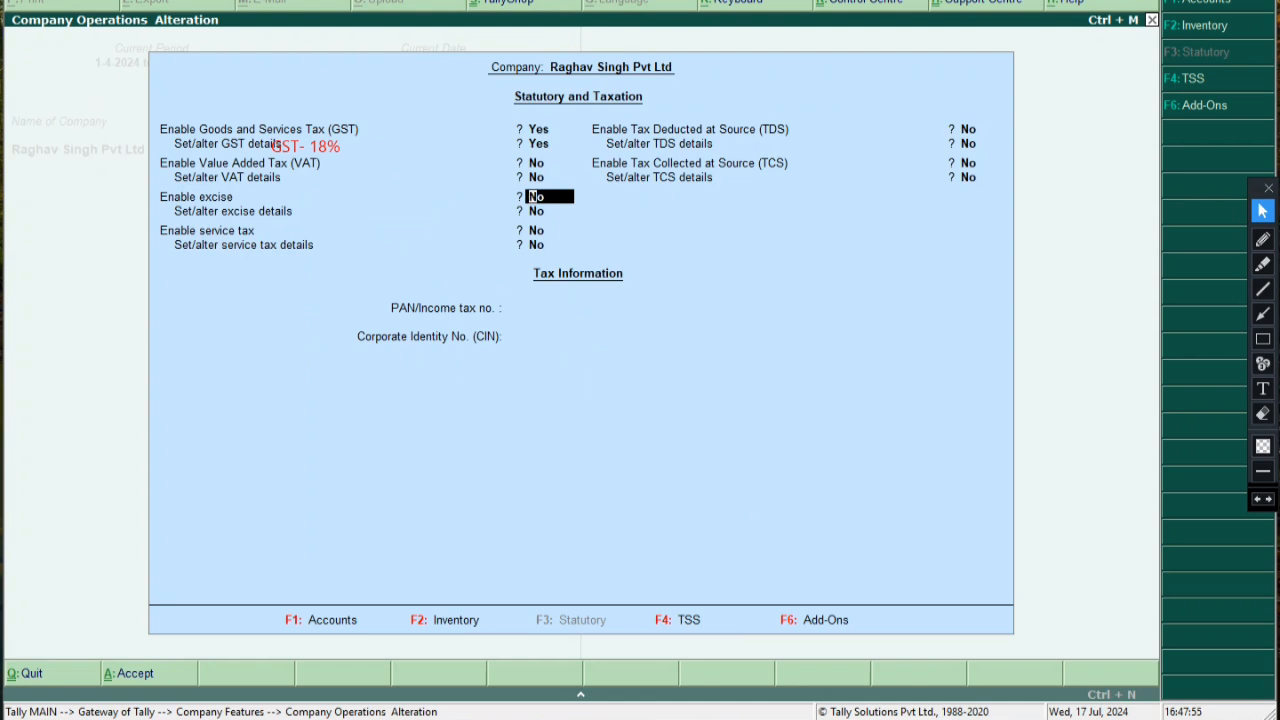
# Erase the 'GST- 18%' annotation from the screen
pyautogui.click(1263, 414)
pyautogui.click(296, 146)
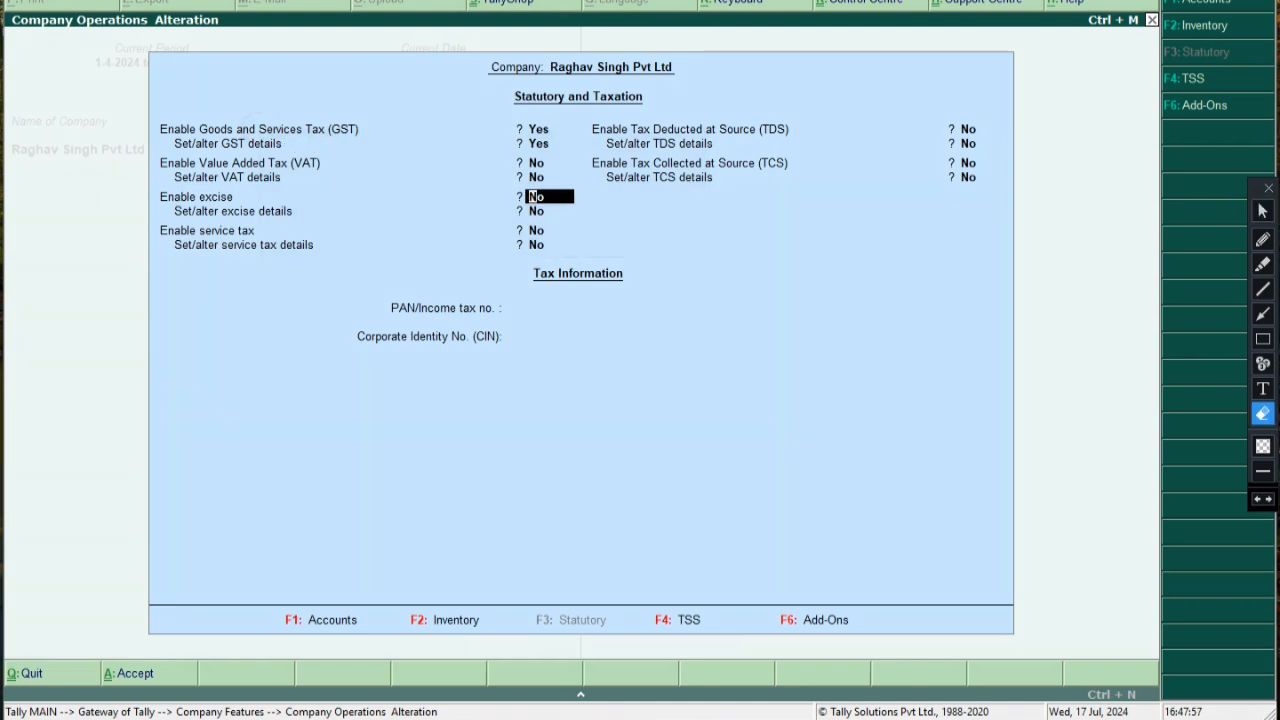
pyautogui.click(1263, 210)
# Accept the Statutory and Taxation settings past PAN and CIN, then return to Gateway of Tally
pyautogui.click(590, 308)
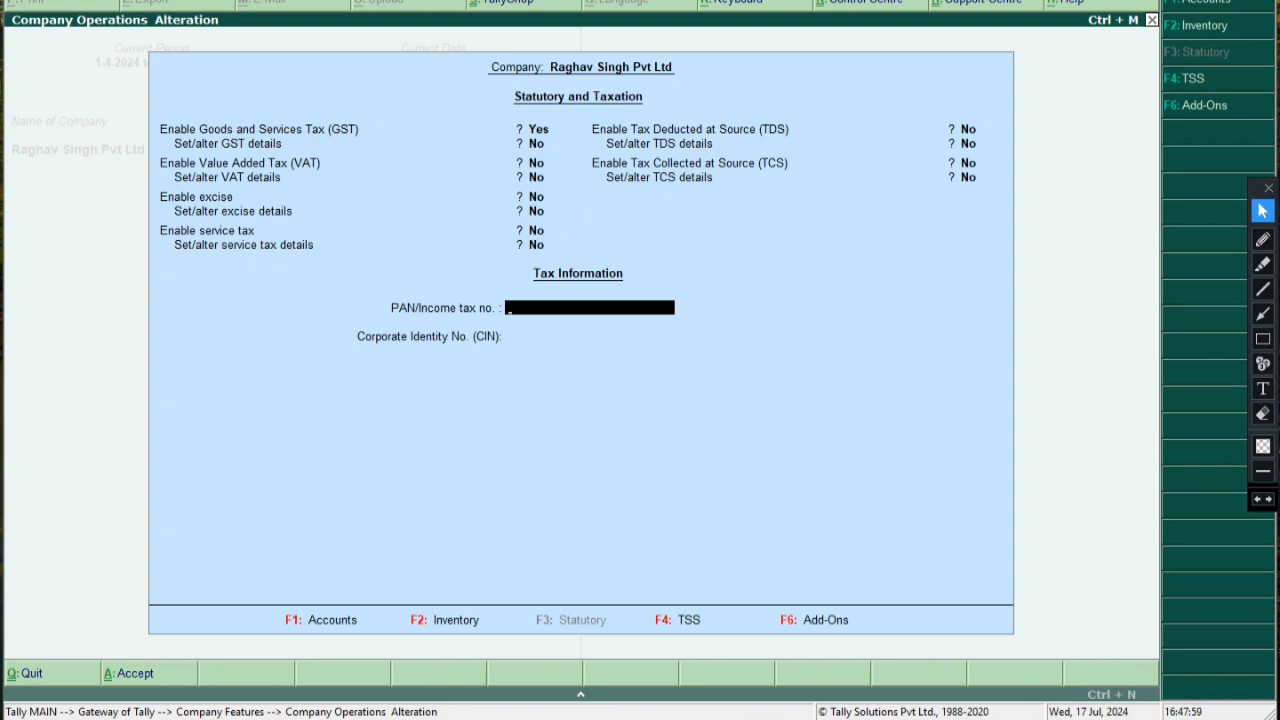
pyautogui.press('Return')
pyautogui.press('Return')
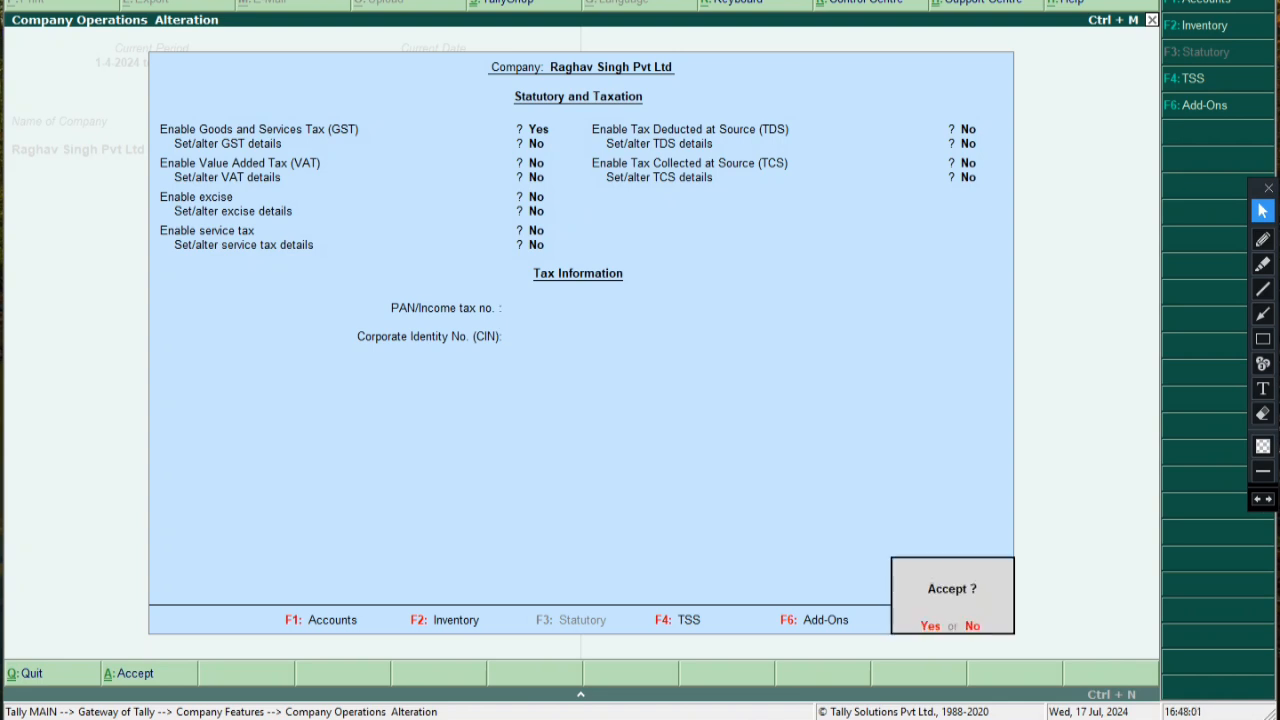
pyautogui.press('Return')
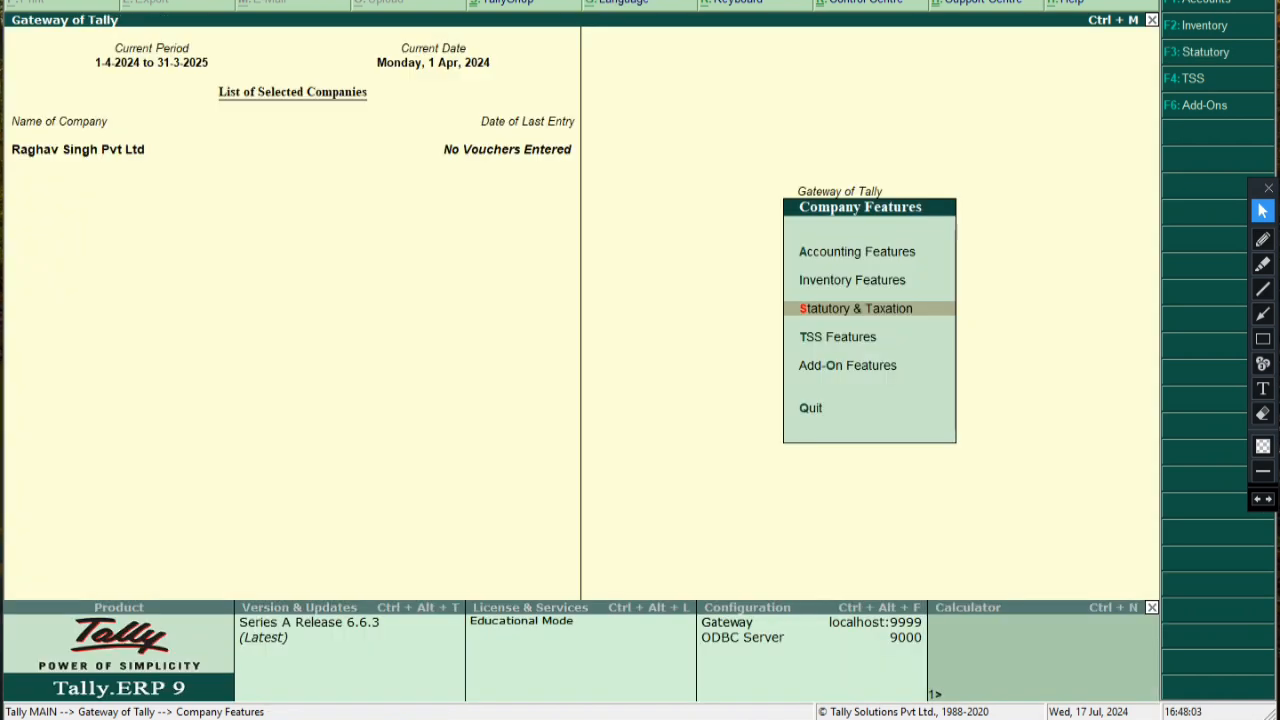
pyautogui.press('Return')
pyautogui.press('Return')
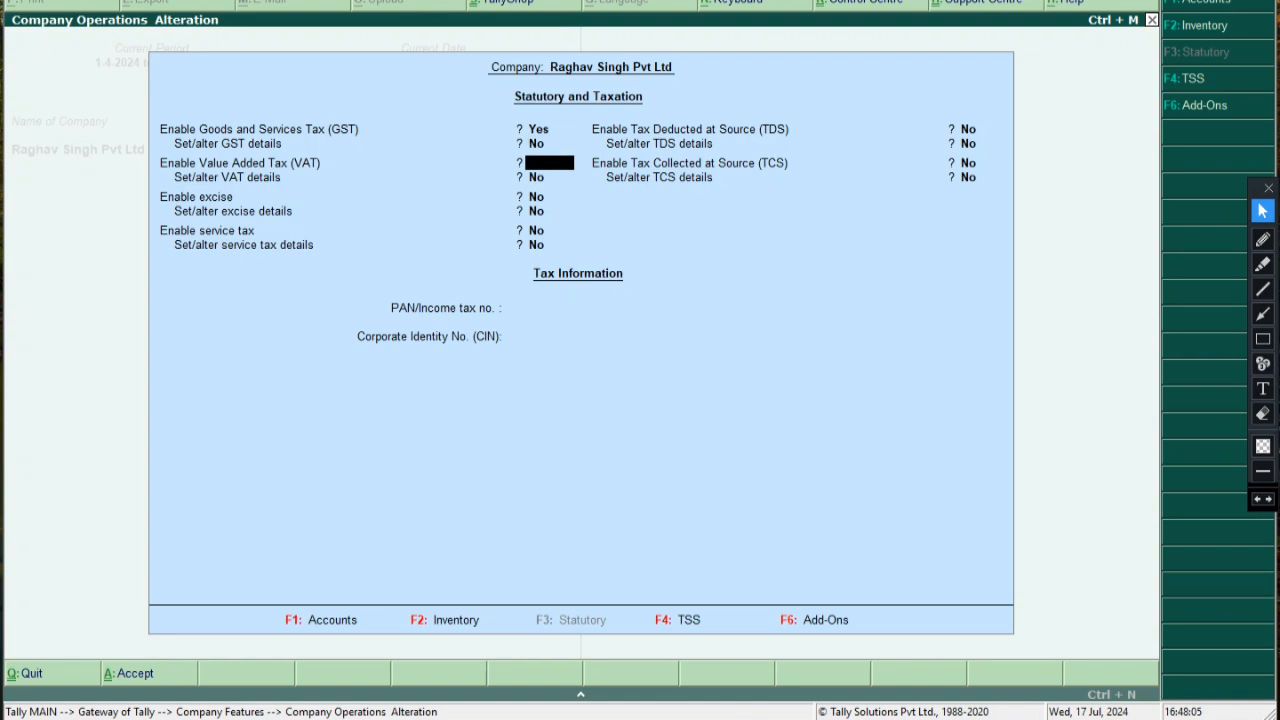
pyautogui.press('Escape')
pyautogui.press('Return')
pyautogui.press('Up')
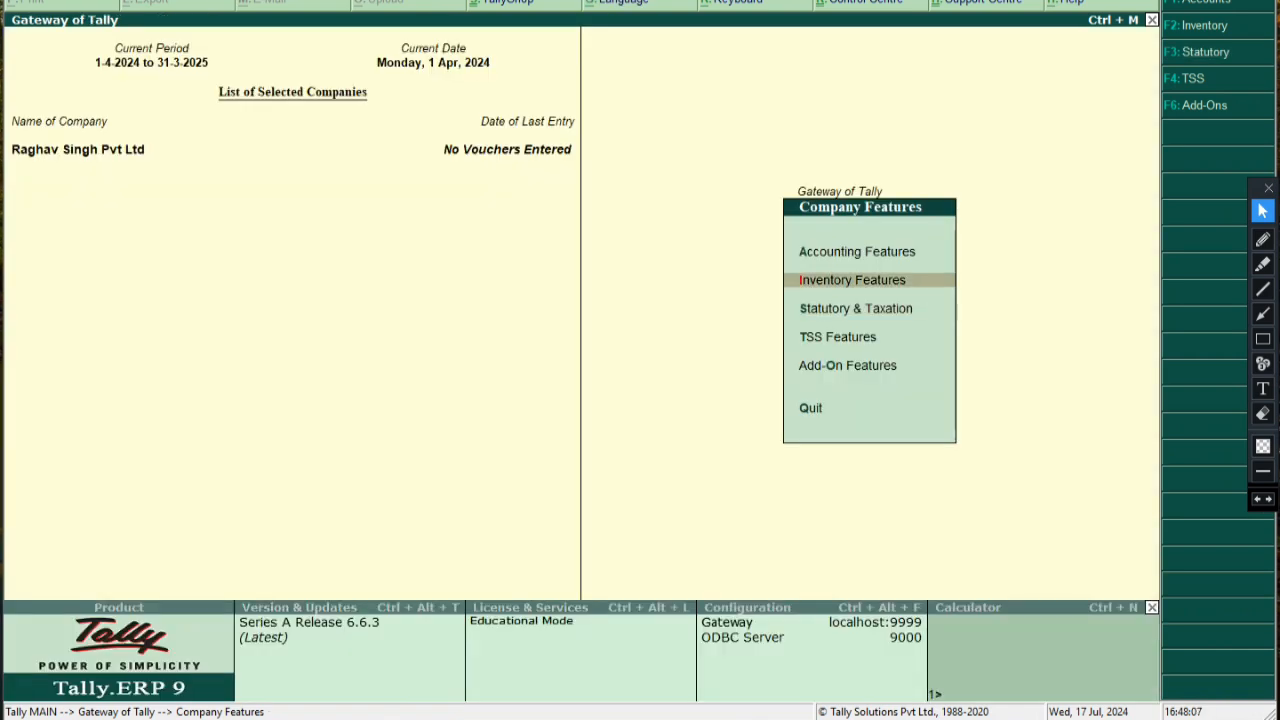
pyautogui.press('Escape')
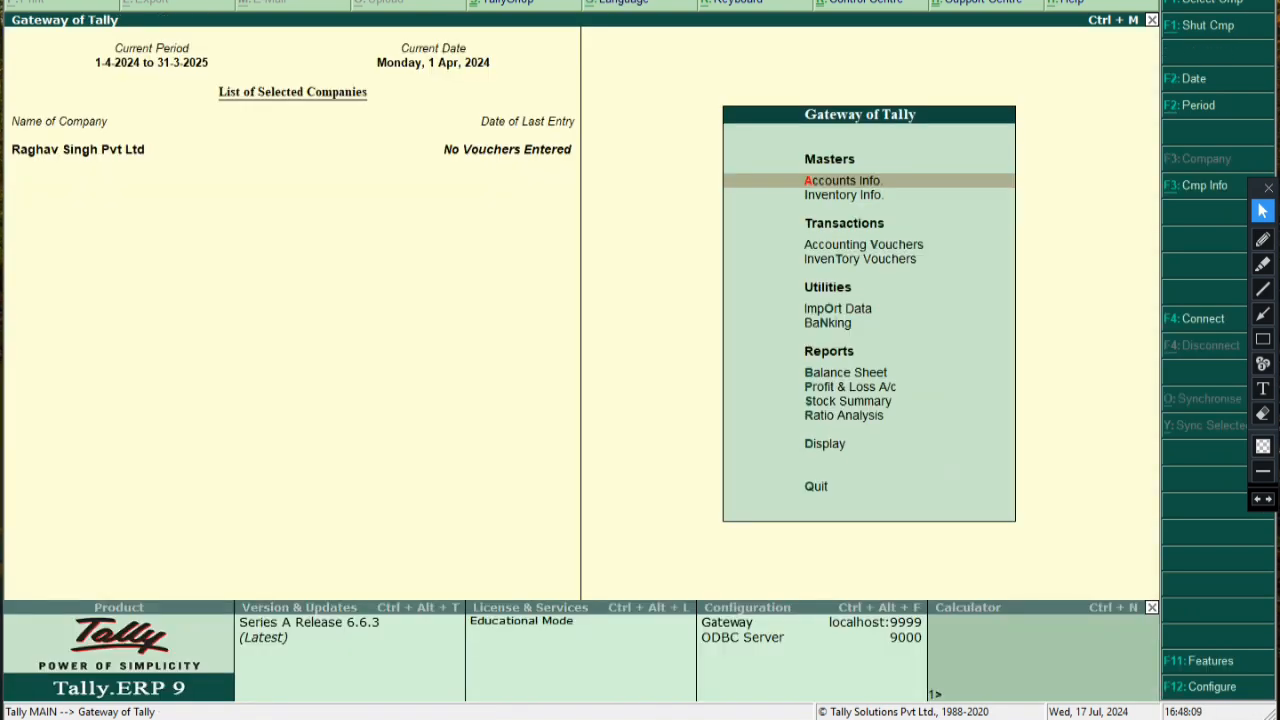
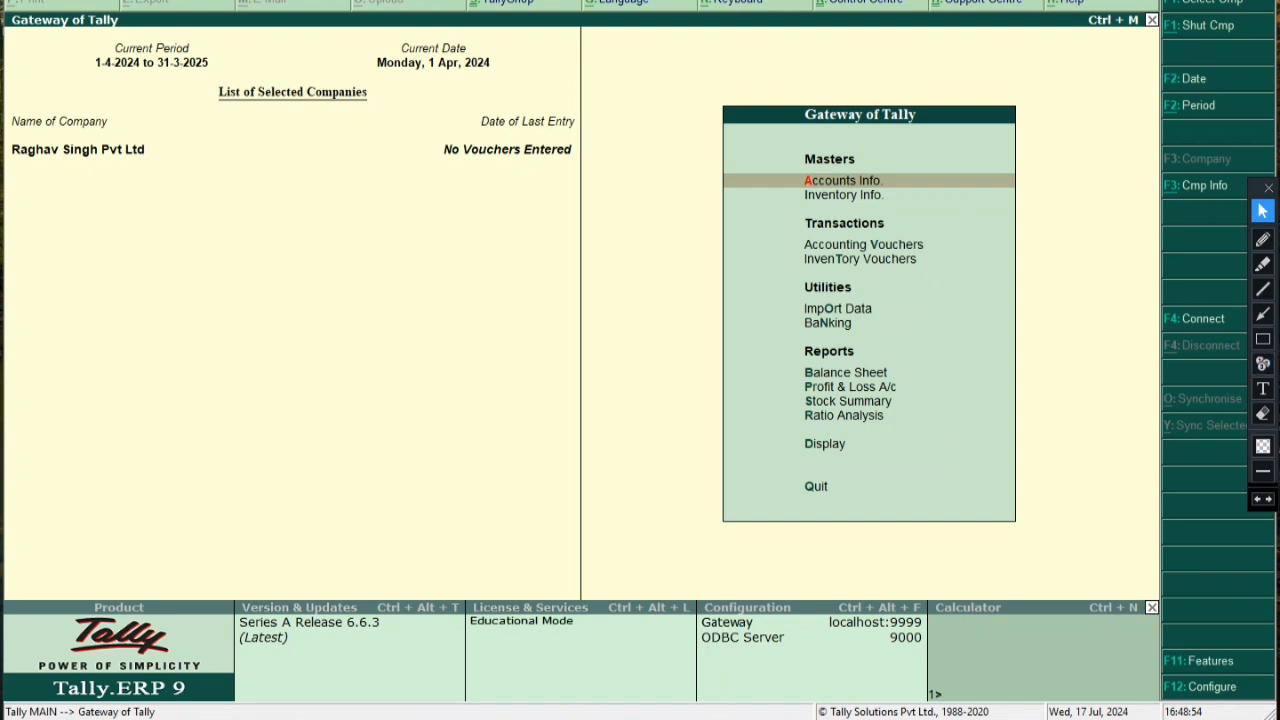
# Highlight Inventory Vouchers in Gateway of Tally and open a blank Stock Journal voucher No. 1
pyautogui.click(1262, 339)
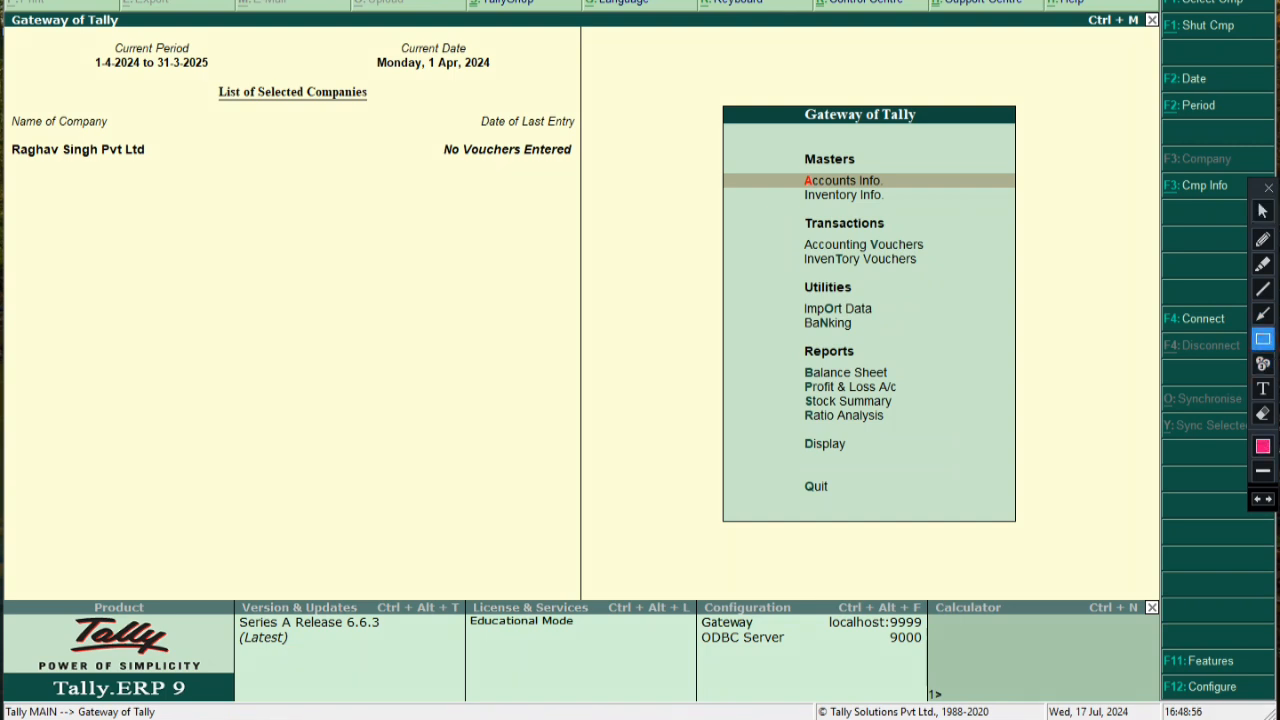
pyautogui.moveTo(783, 245)
pyautogui.mouseDown()
pyautogui.moveTo(830, 275)
pyautogui.moveTo(948, 277)
pyautogui.mouseUp()
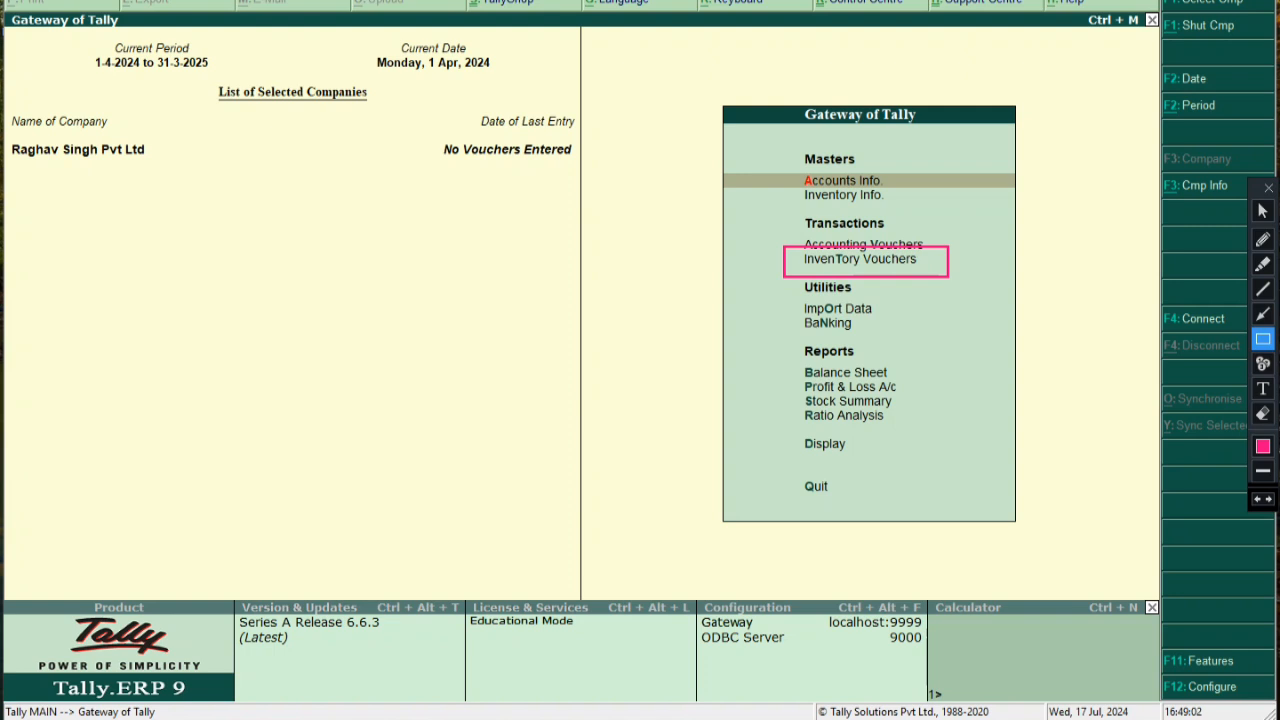
pyautogui.click(1263, 211)
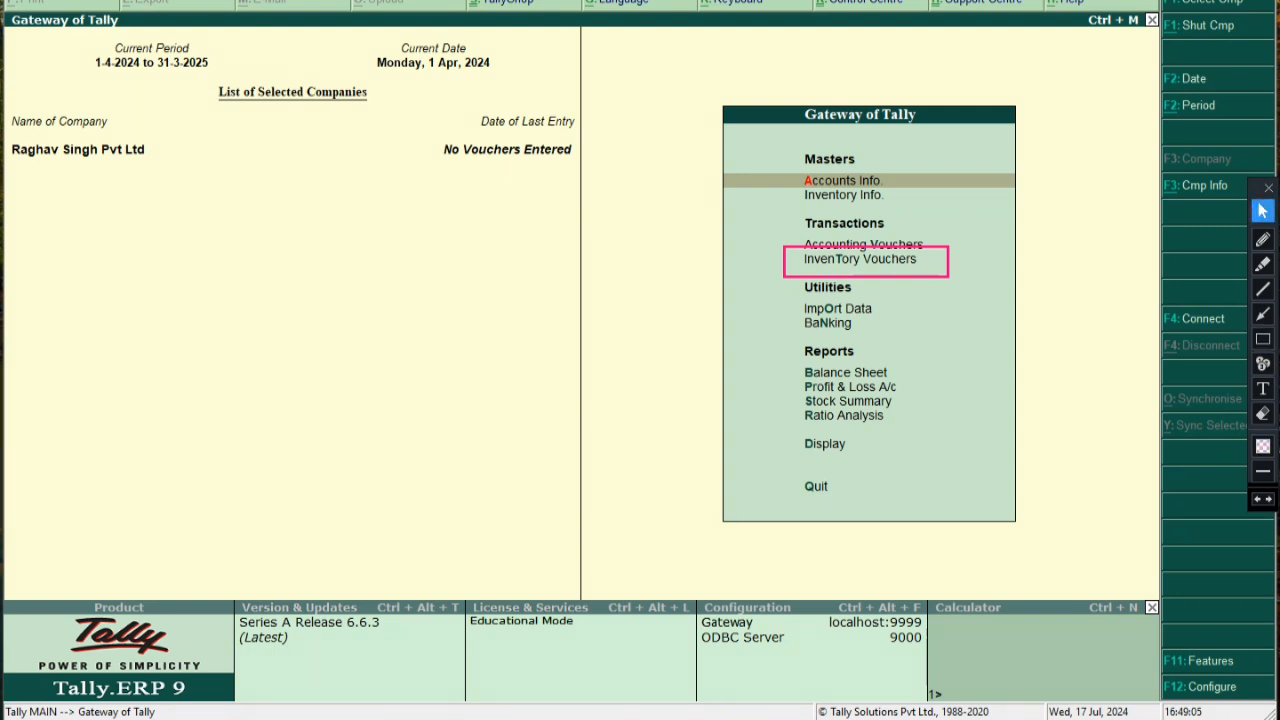
pyautogui.press('Down')
pyautogui.press('Down')
pyautogui.press('Down')
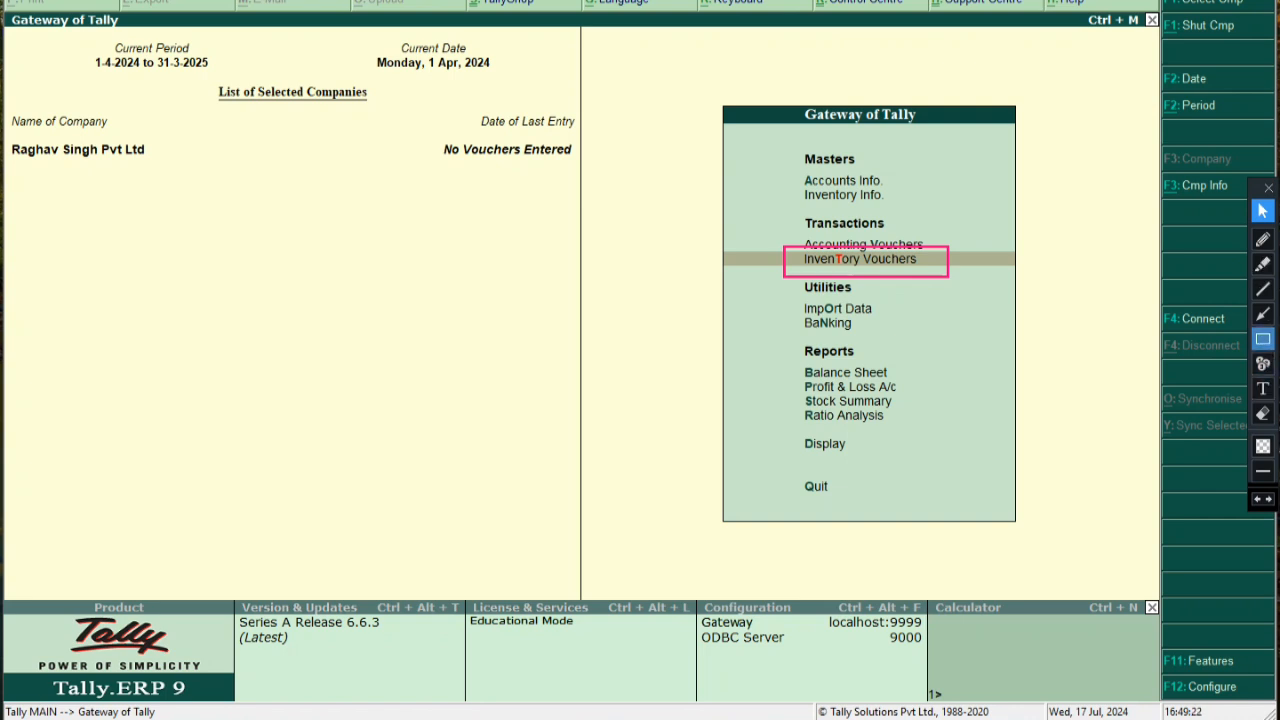
pyautogui.click(1262, 413)
pyautogui.click(785, 250)
pyautogui.click(1262, 211)
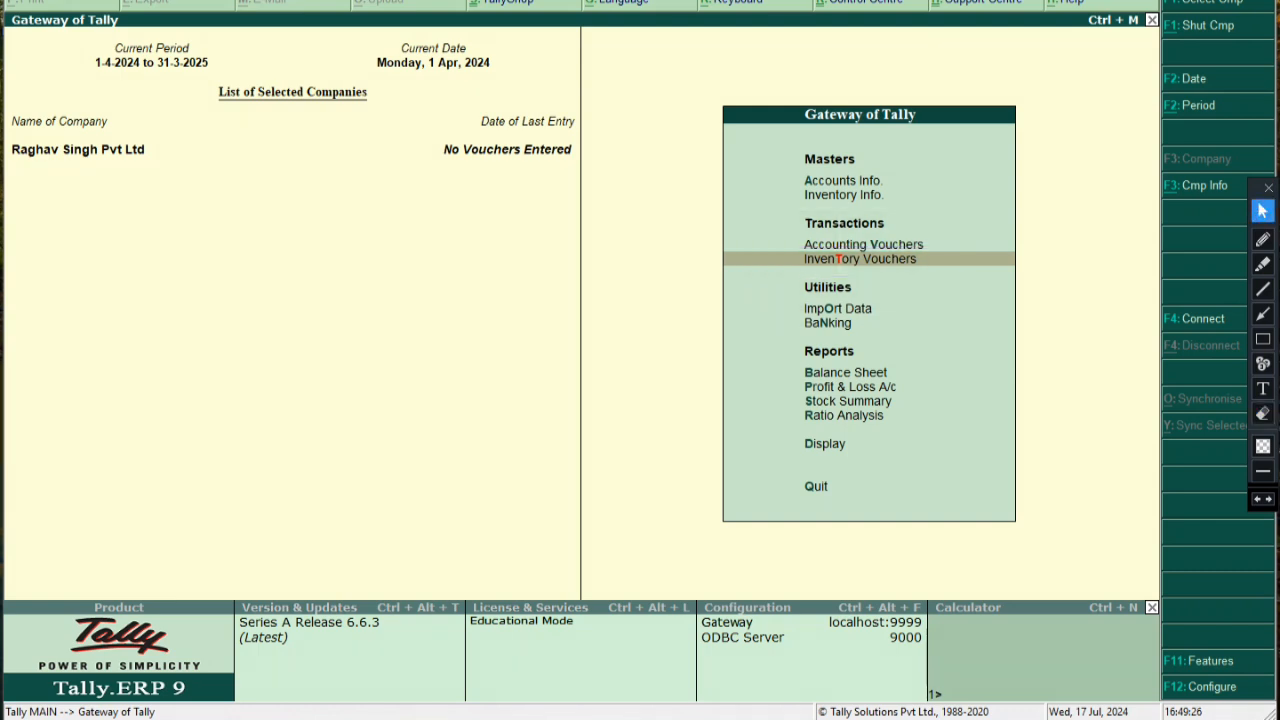
pyautogui.press('Return')
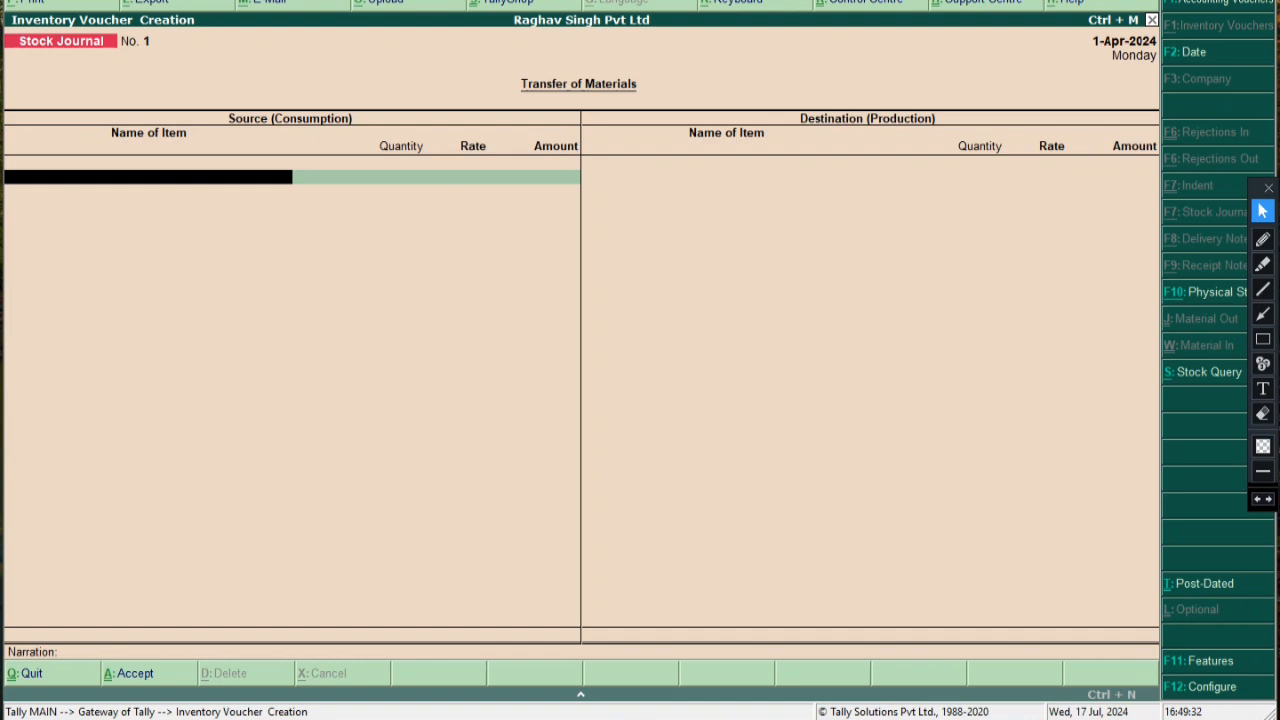
# Try the Contra and Payment voucher types, then settle on Purchase voucher No. 1 dated 1-Apr-2024
pyautogui.press('F1')
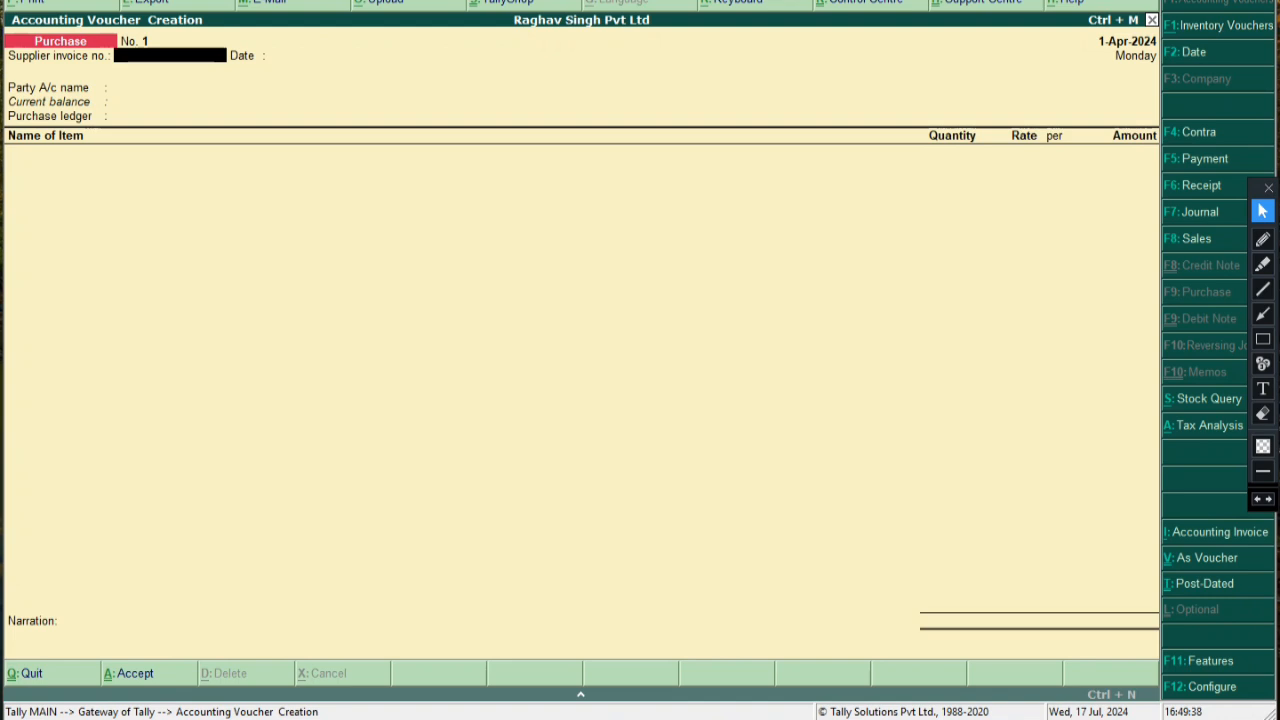
pyautogui.press('F4')
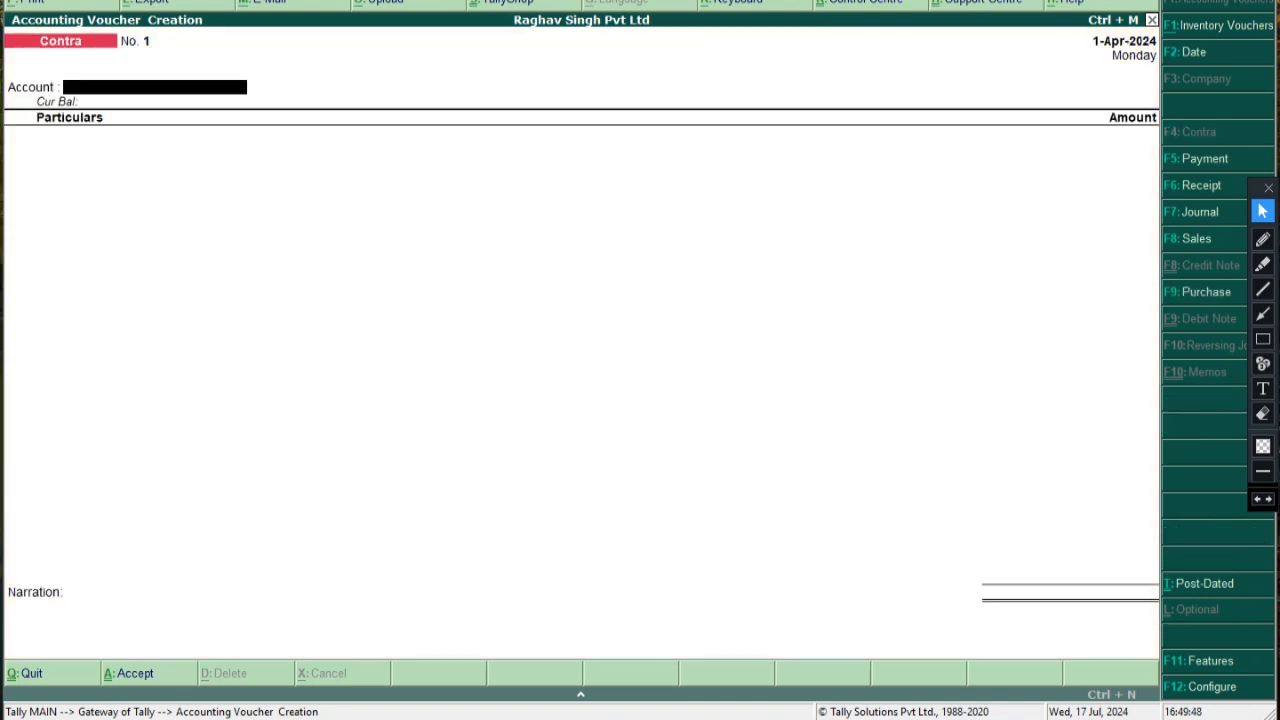
pyautogui.press('F2')
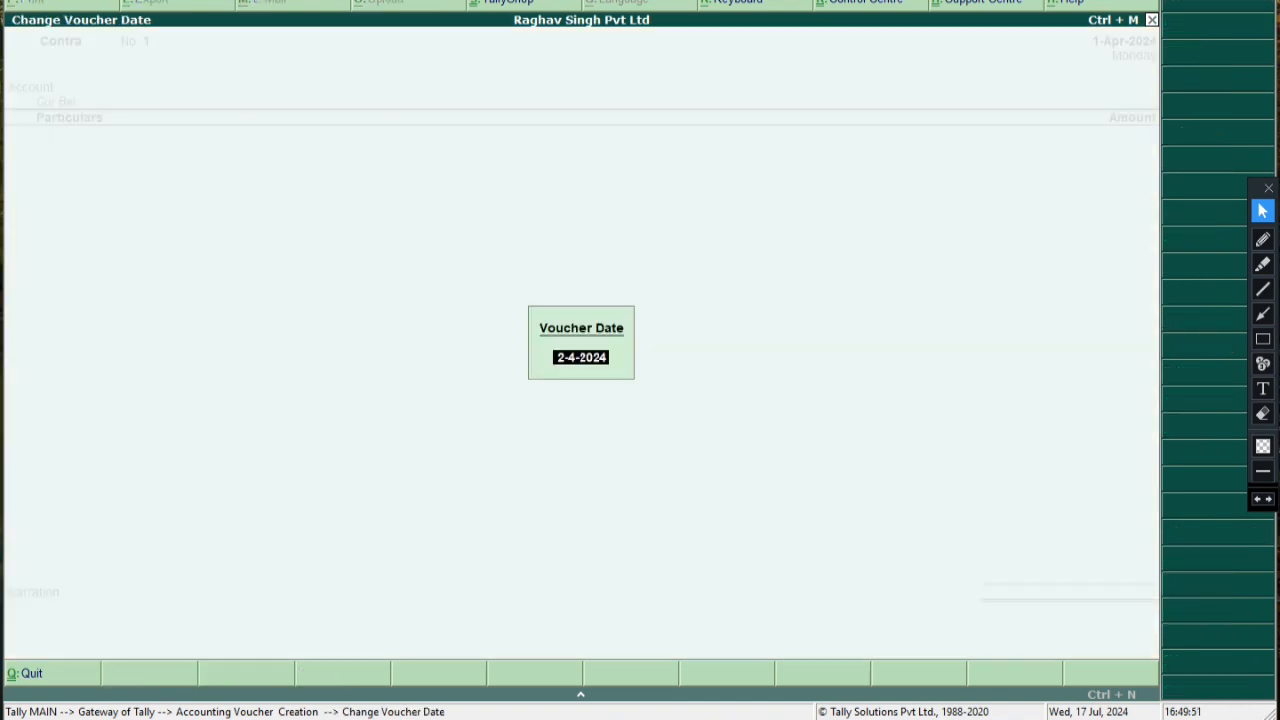
pyautogui.press('Escape')
pyautogui.press('Escape')
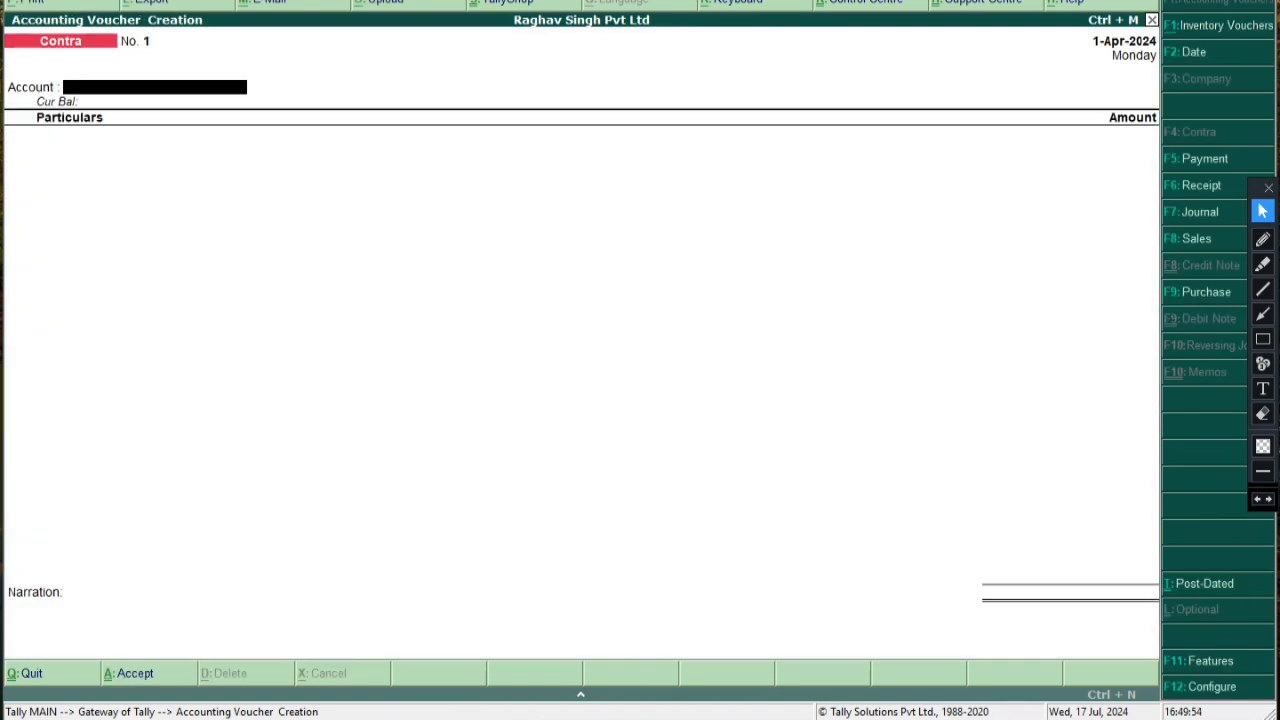
pyautogui.press('F5')
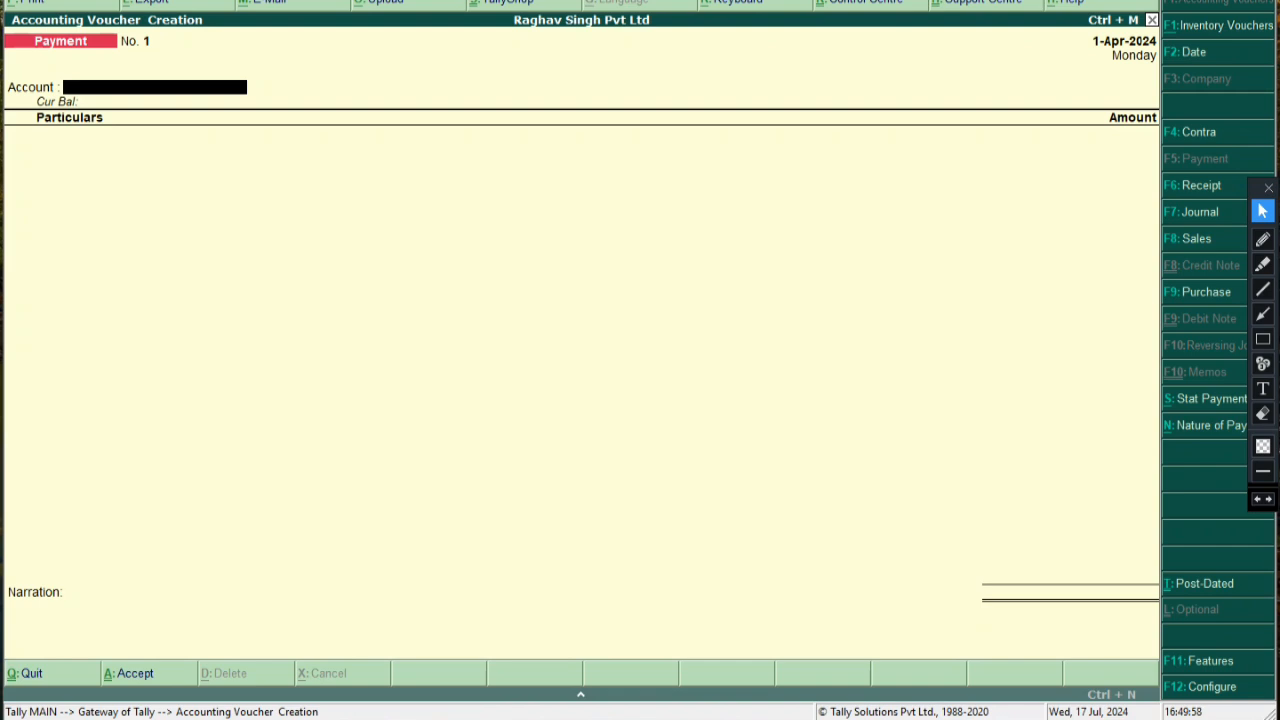
pyautogui.press('F9')
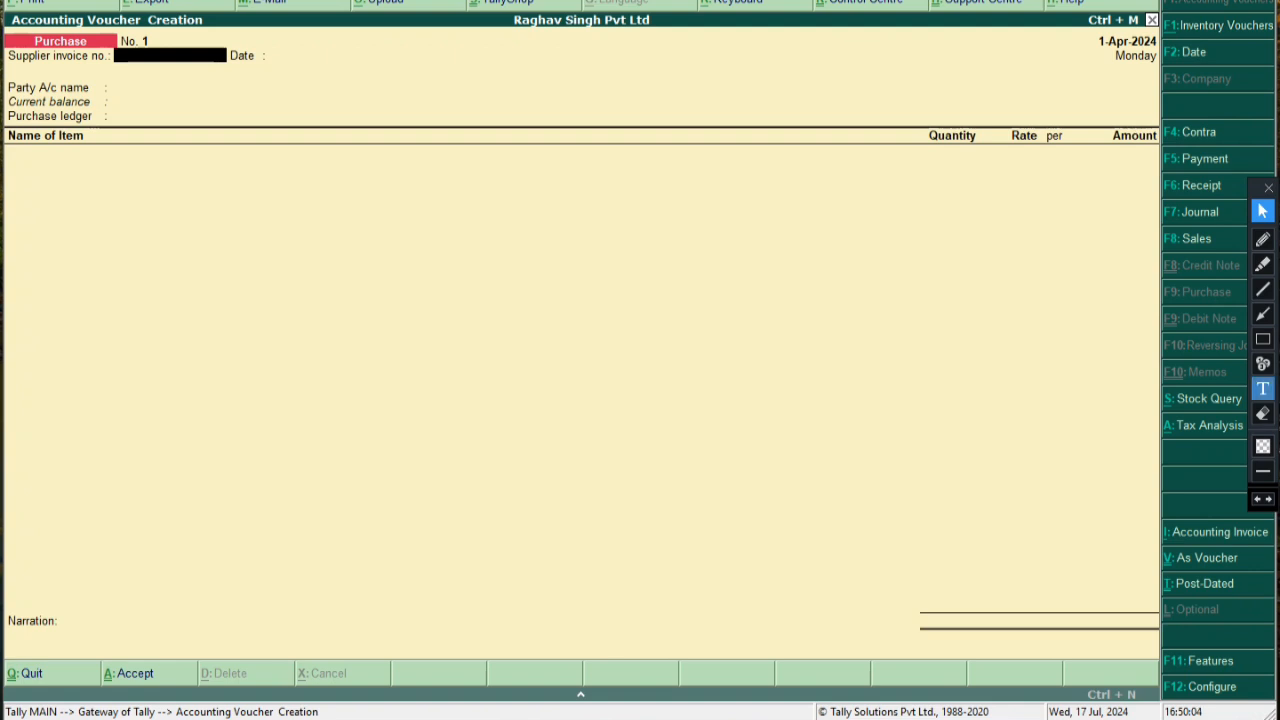
# Enter supplier invoice number 1 on the Purchase voucher
pyautogui.click(1262, 314)
pyautogui.moveTo(628, 118)
pyautogui.mouseDown()
pyautogui.moveTo(471, 113)
pyautogui.moveTo(196, 66)
pyautogui.mouseUp()
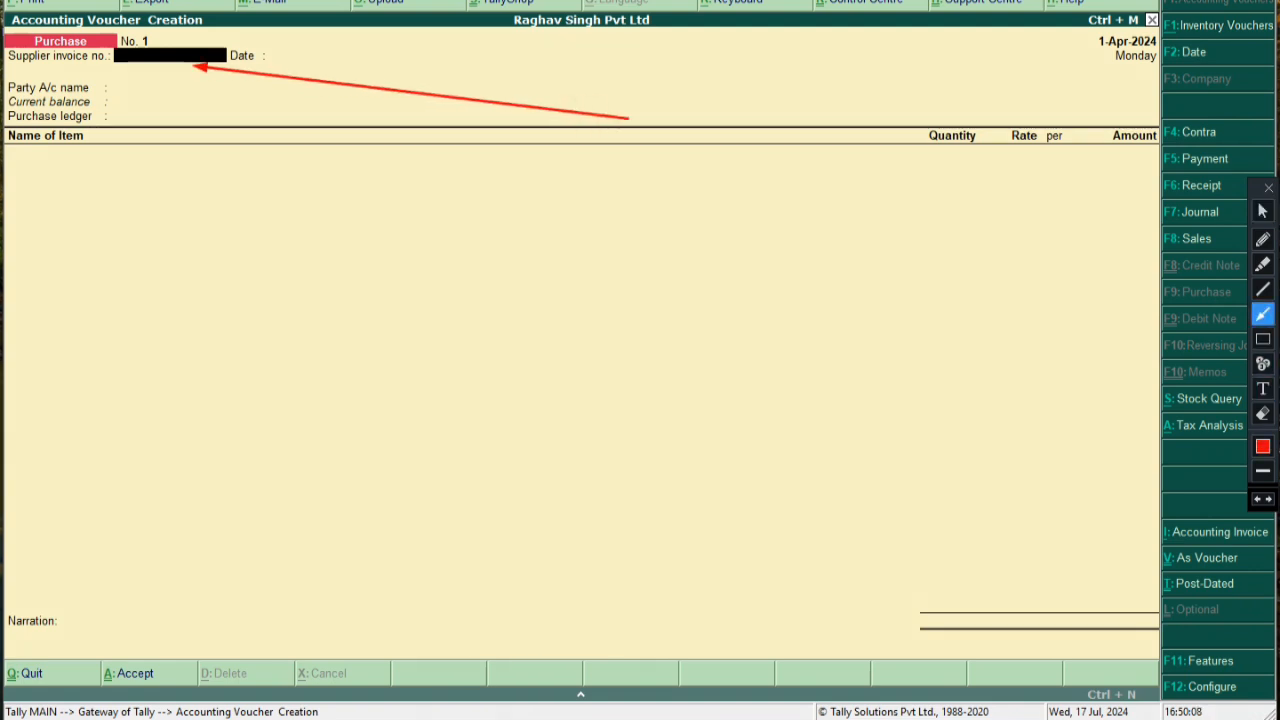
pyautogui.click(1262, 211)
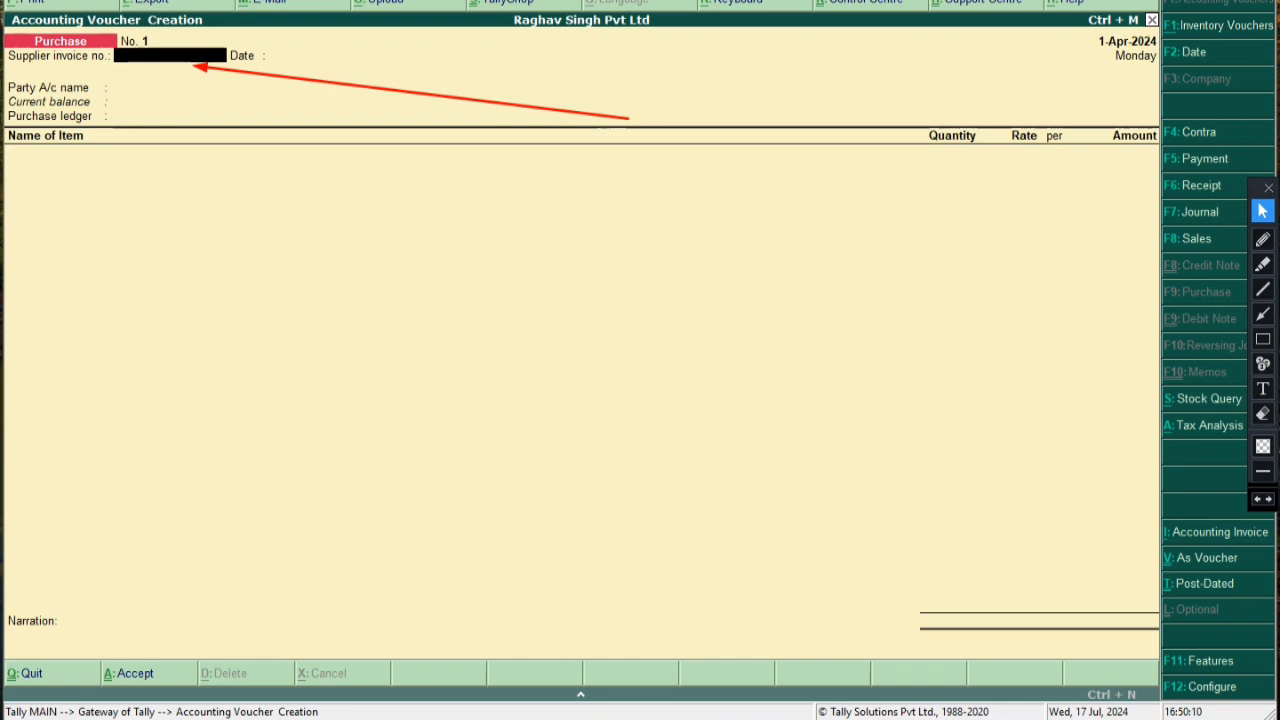
pyautogui.write('1')
pyautogui.press('Return')
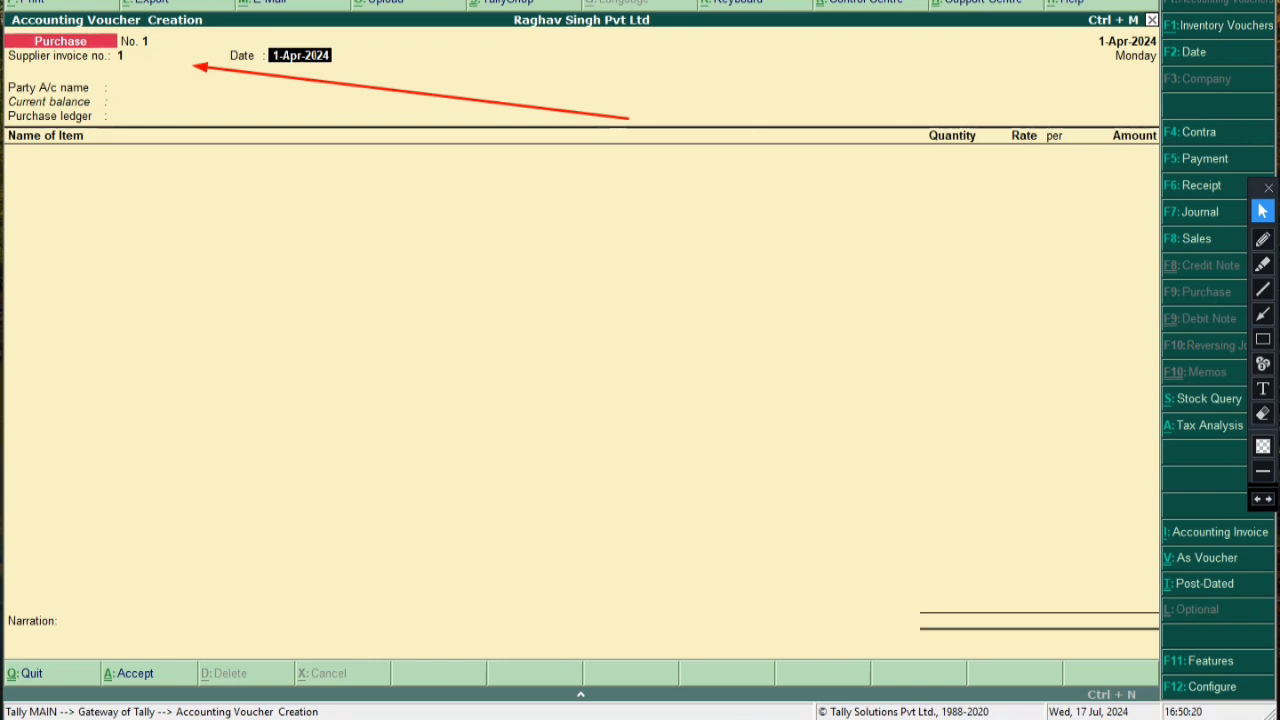
# Keep the date at 1-Apr-2024 and mark the Party A/c name field with an arrow
pyautogui.write('25-apr-2024')
pyautogui.press('BackSpace')
pyautogui.press('BackSpace')
pyautogui.press('BackSpace')
pyautogui.press('BackSpace')
pyautogui.press('BackSpace')
pyautogui.press('BackSpace')
pyautogui.press('BackSpace')
pyautogui.press('BackSpace')
pyautogui.press('BackSpace')
pyautogui.press('BackSpace')
pyautogui.press('BackSpace')
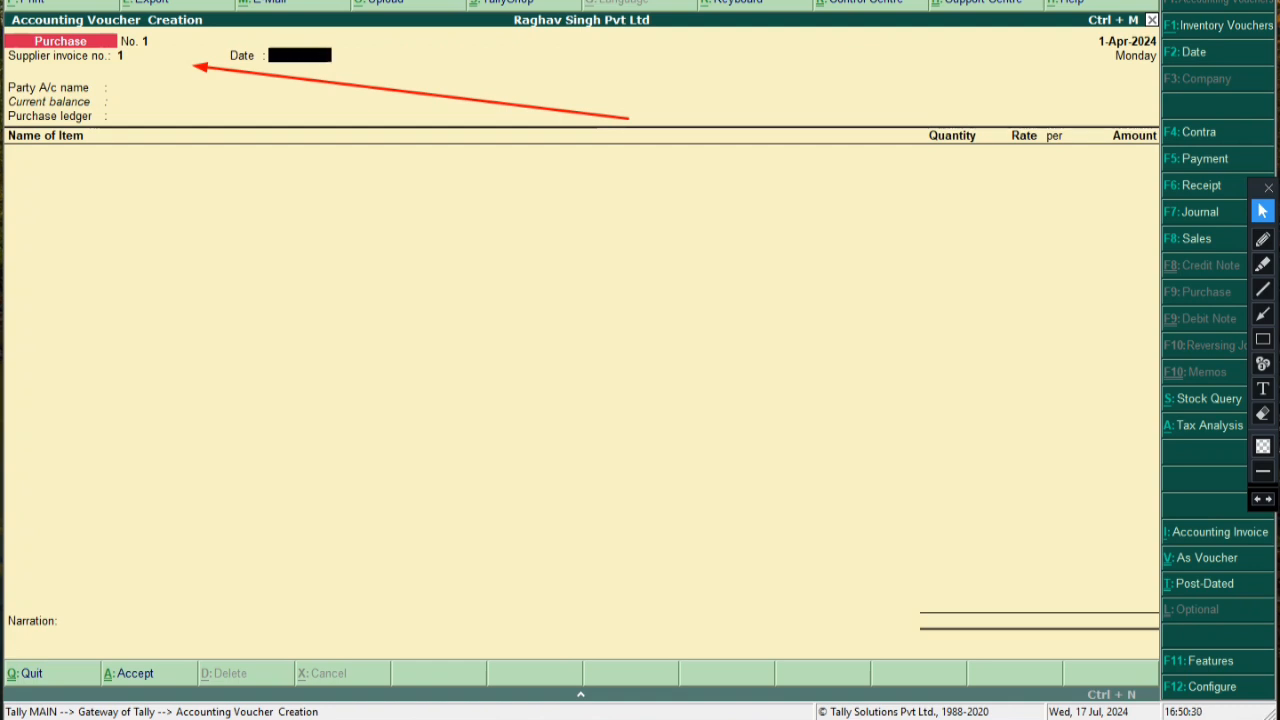
pyautogui.press('BackSpace')
pyautogui.press('Return')
pyautogui.press('Return')
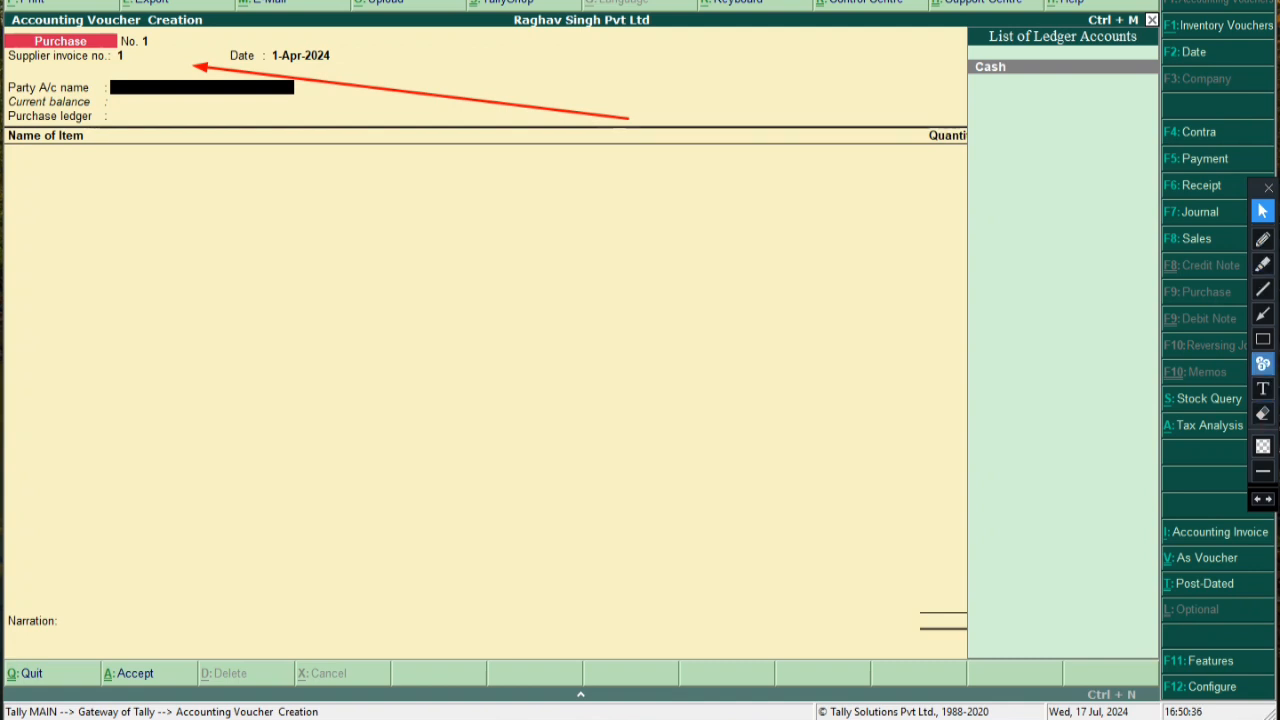
pyautogui.click(1262, 388)
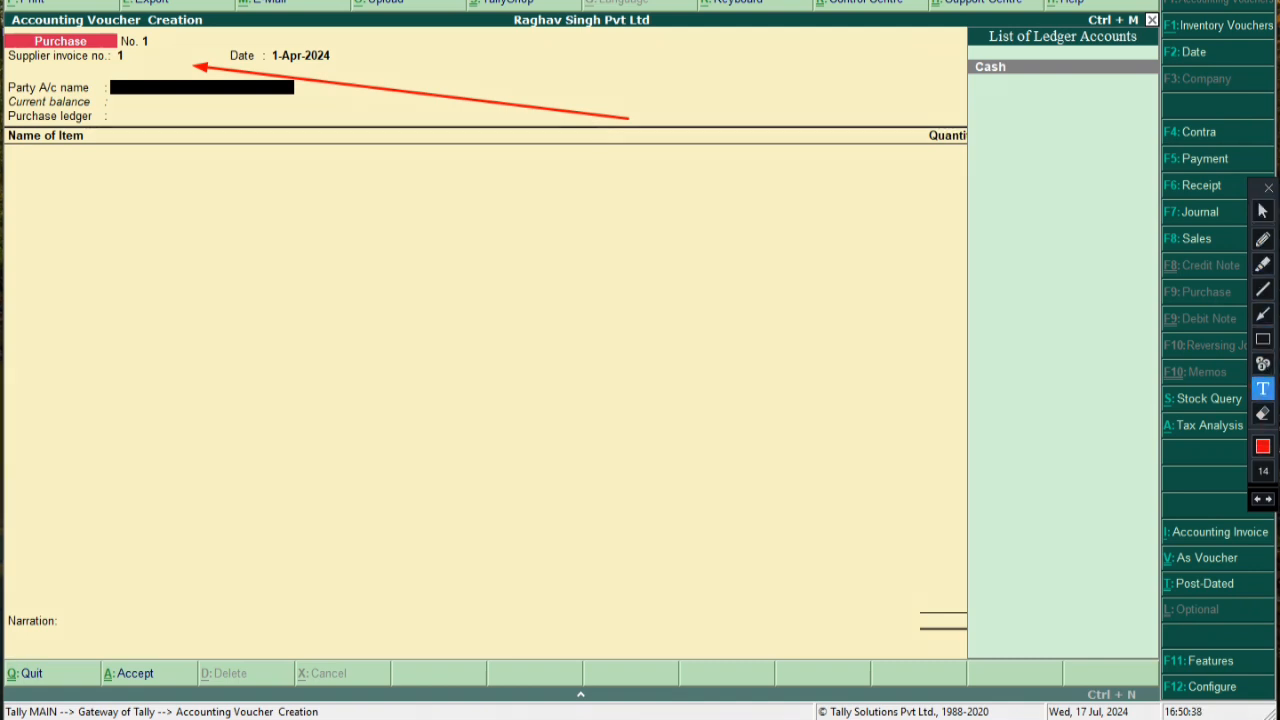
pyautogui.click(1262, 313)
pyautogui.moveTo(867, 216)
pyautogui.mouseDown()
pyautogui.moveTo(680, 163)
pyautogui.moveTo(302, 98)
pyautogui.mouseUp()
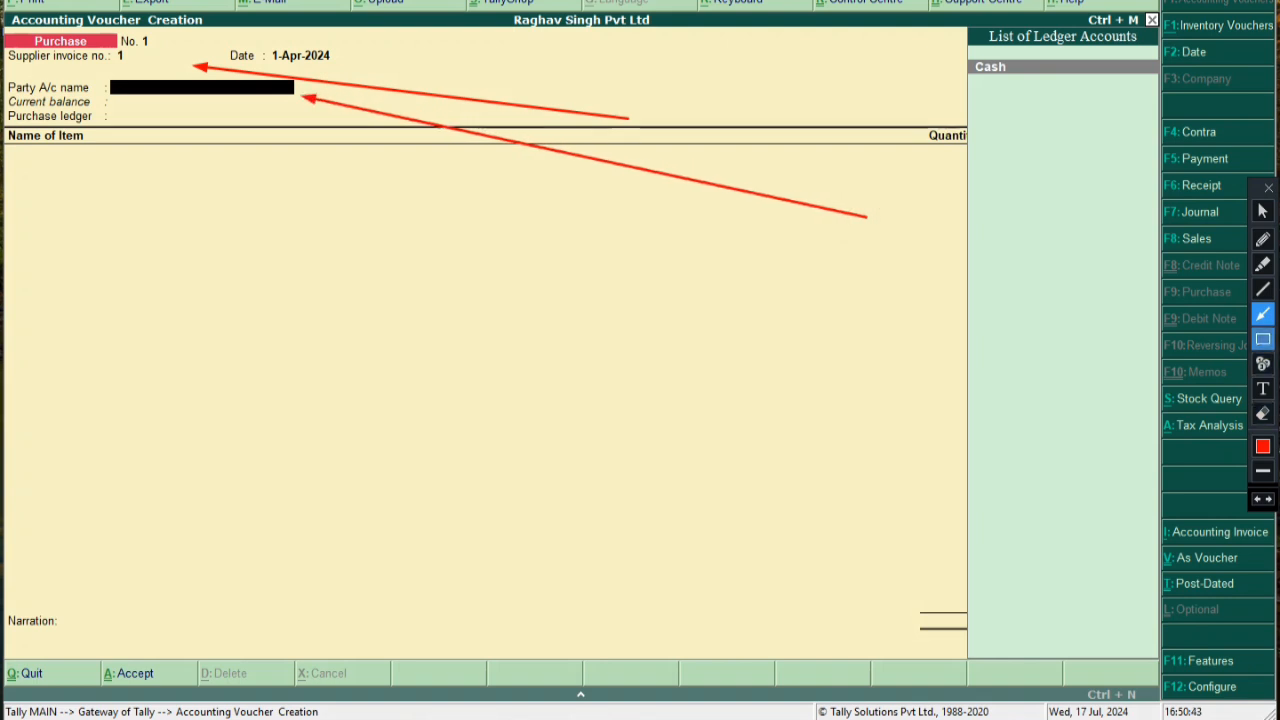
pyautogui.click(1263, 211)
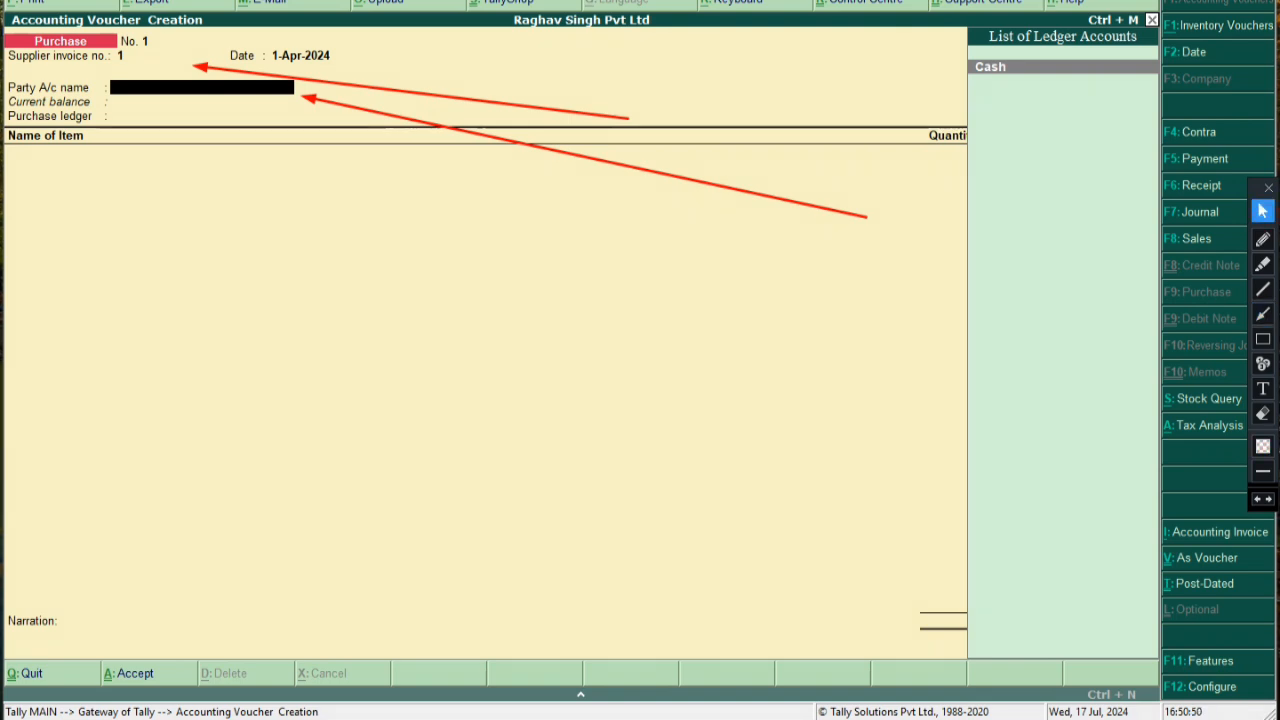
# Start a new party ledger named 'Shyam Eletronics'
pyautogui.hotkey('alt', 'c')
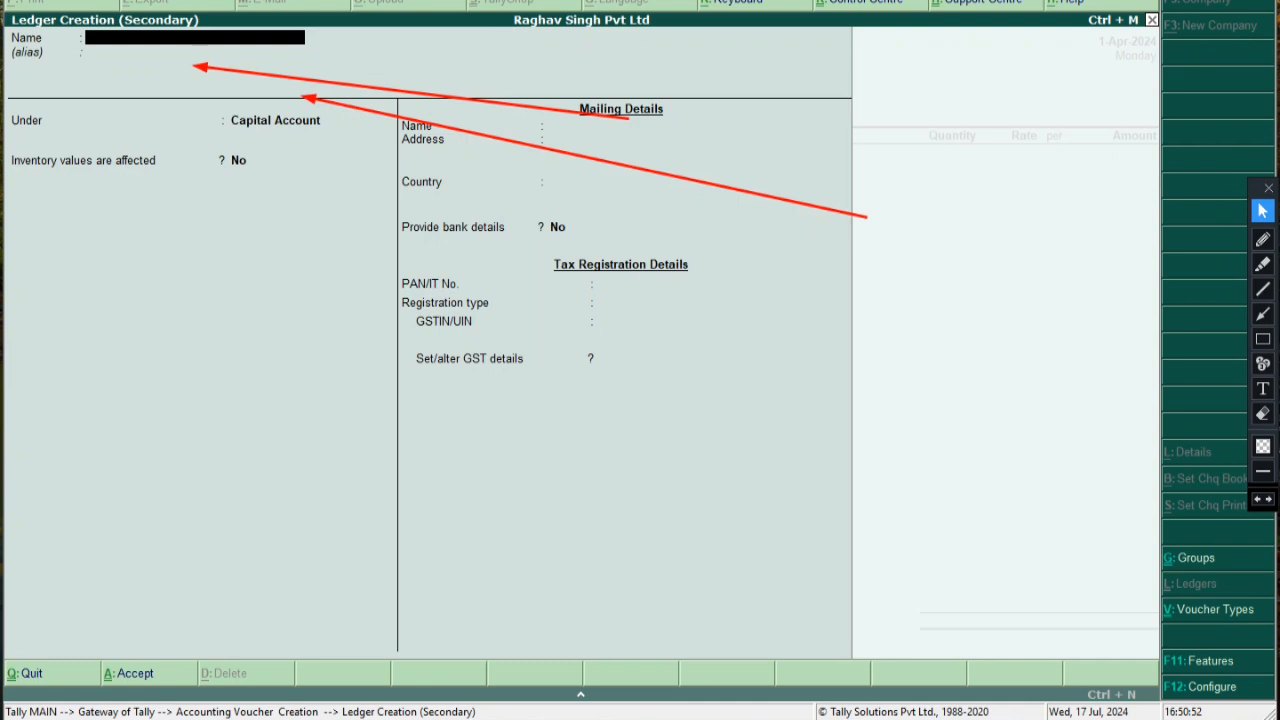
pyautogui.click(1262, 413)
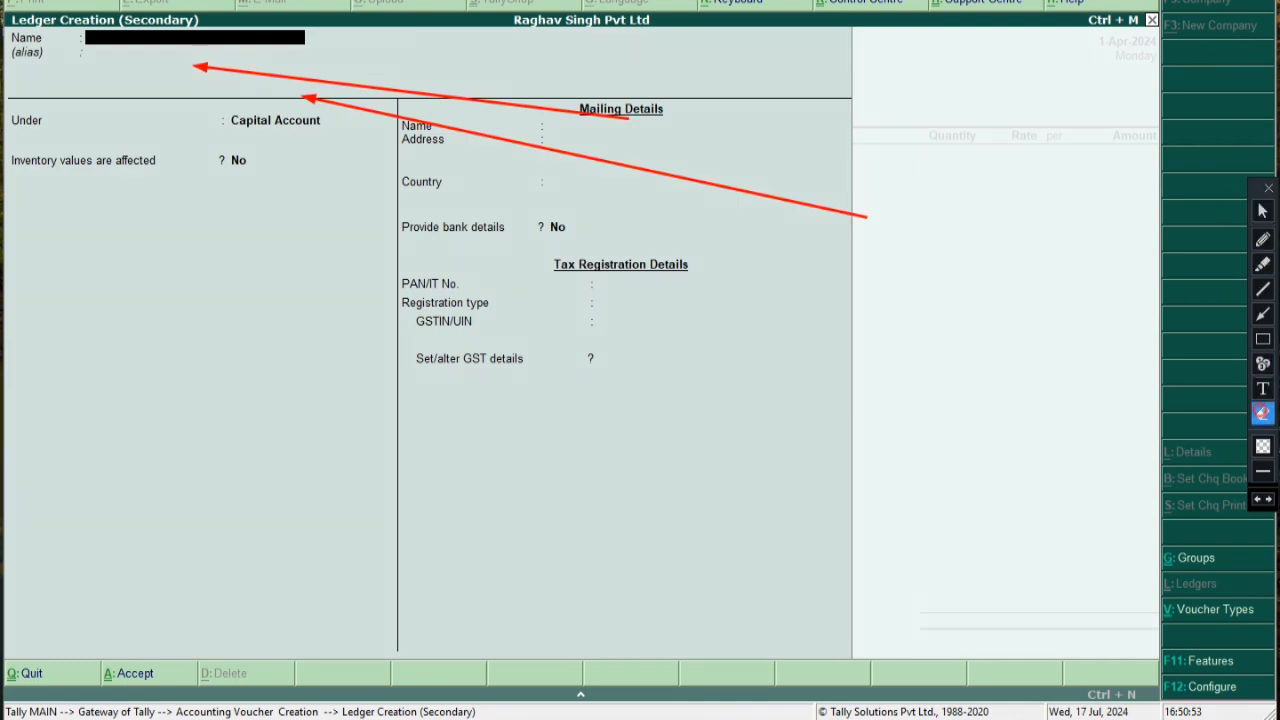
pyautogui.moveTo(153, 60); pyautogui.dragTo(978, 404)
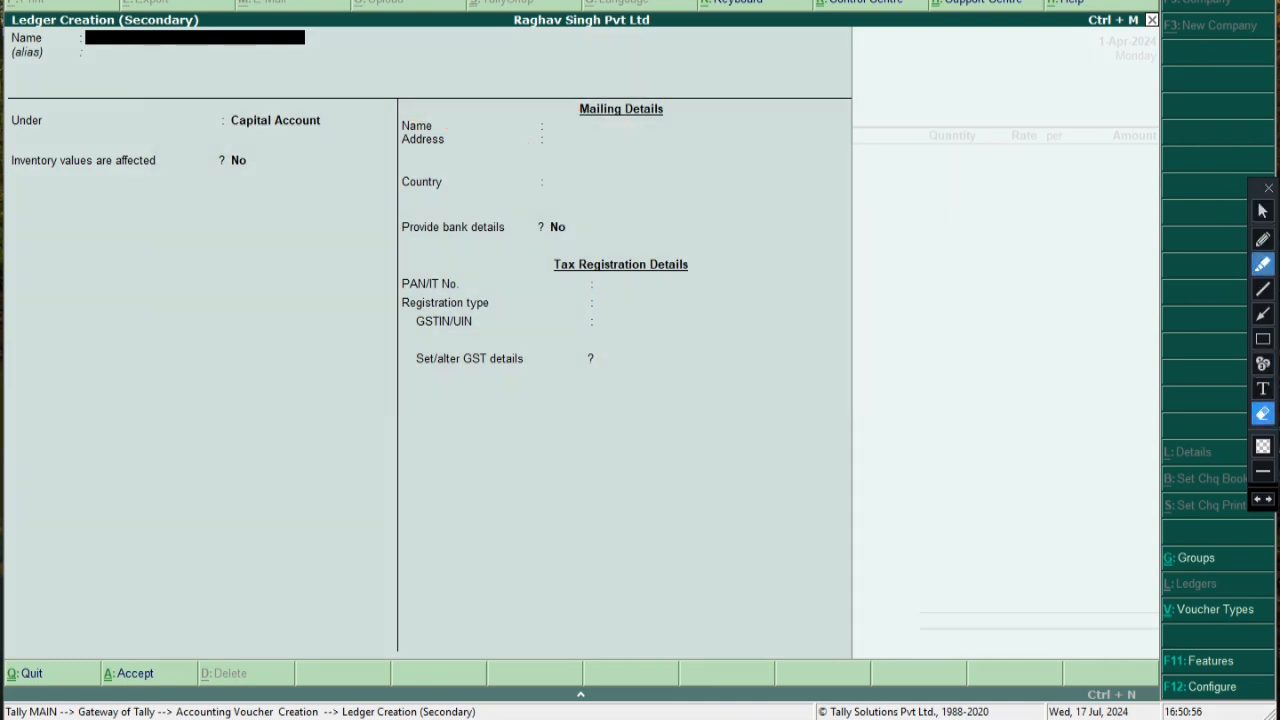
pyautogui.click(1262, 210)
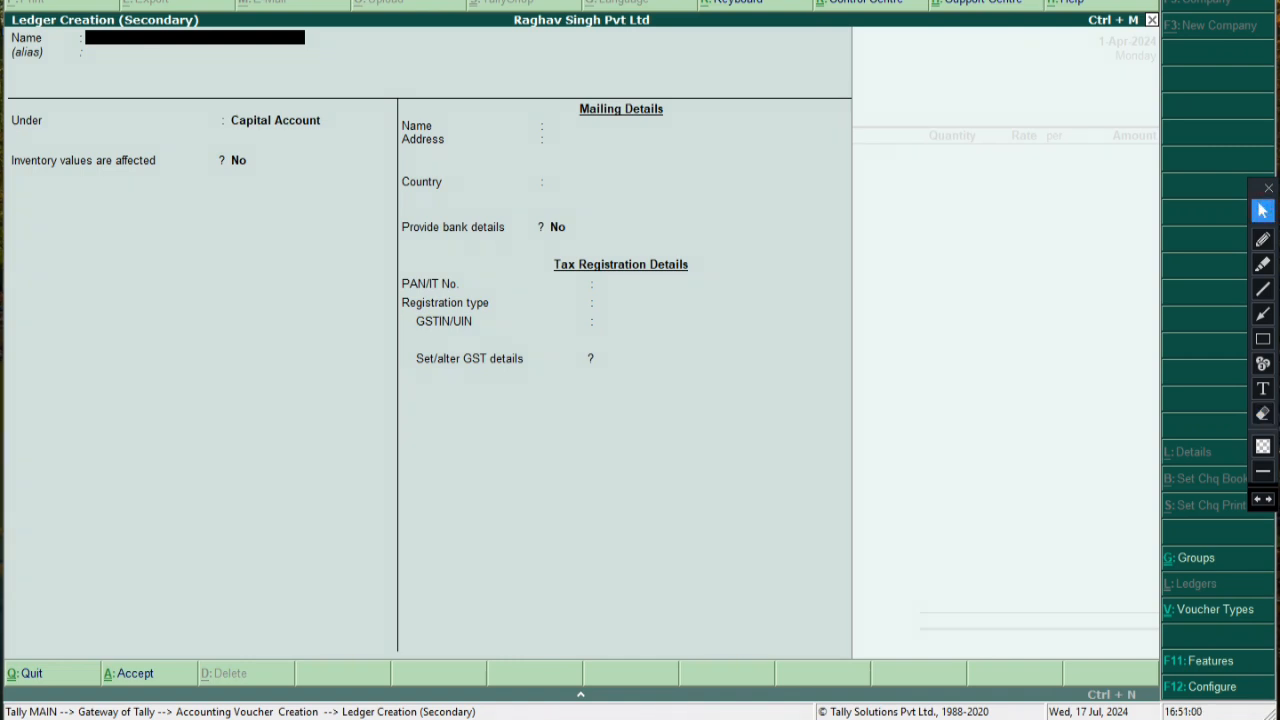
pyautogui.write('Shyam Eletronics')
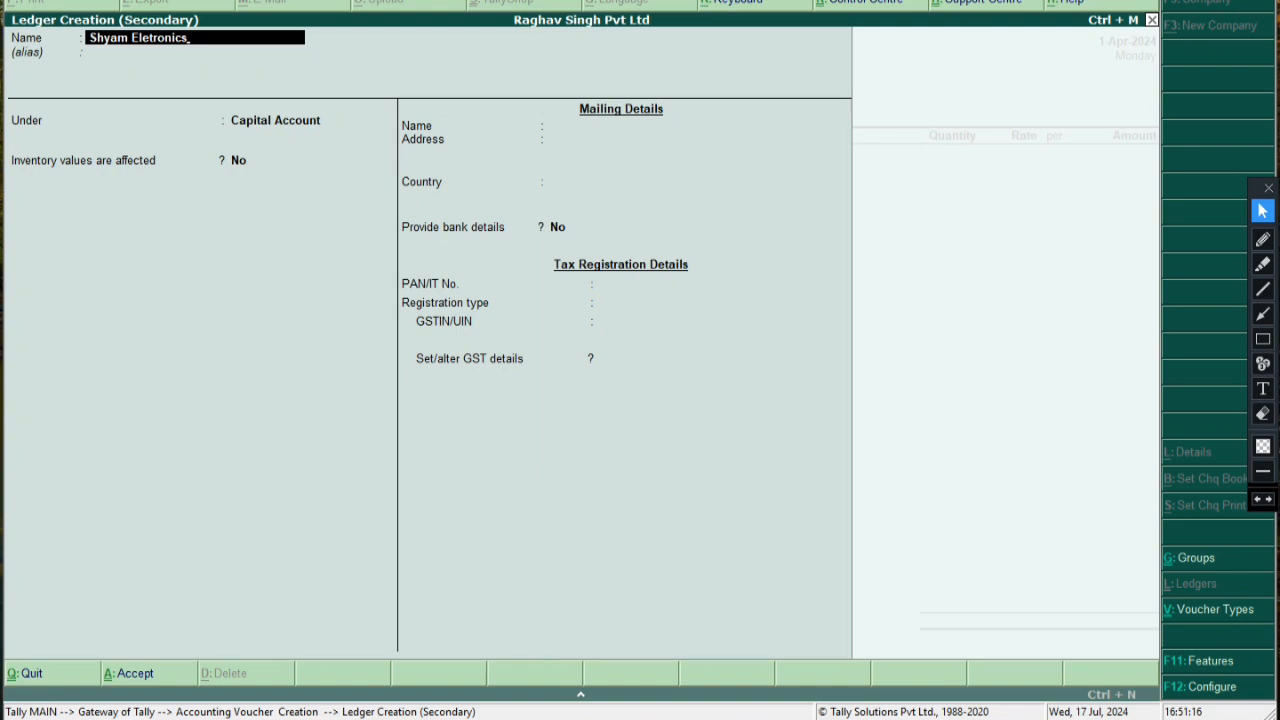
pyautogui.press('Return')
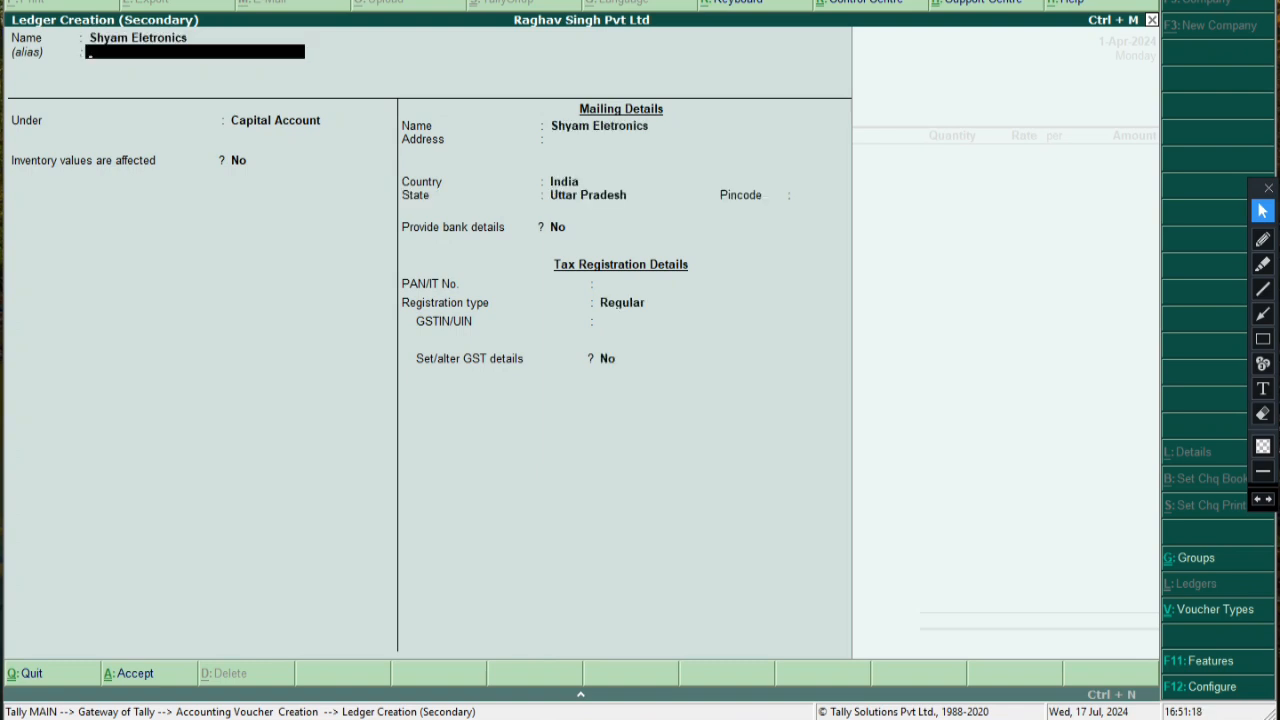
pyautogui.press('Return')
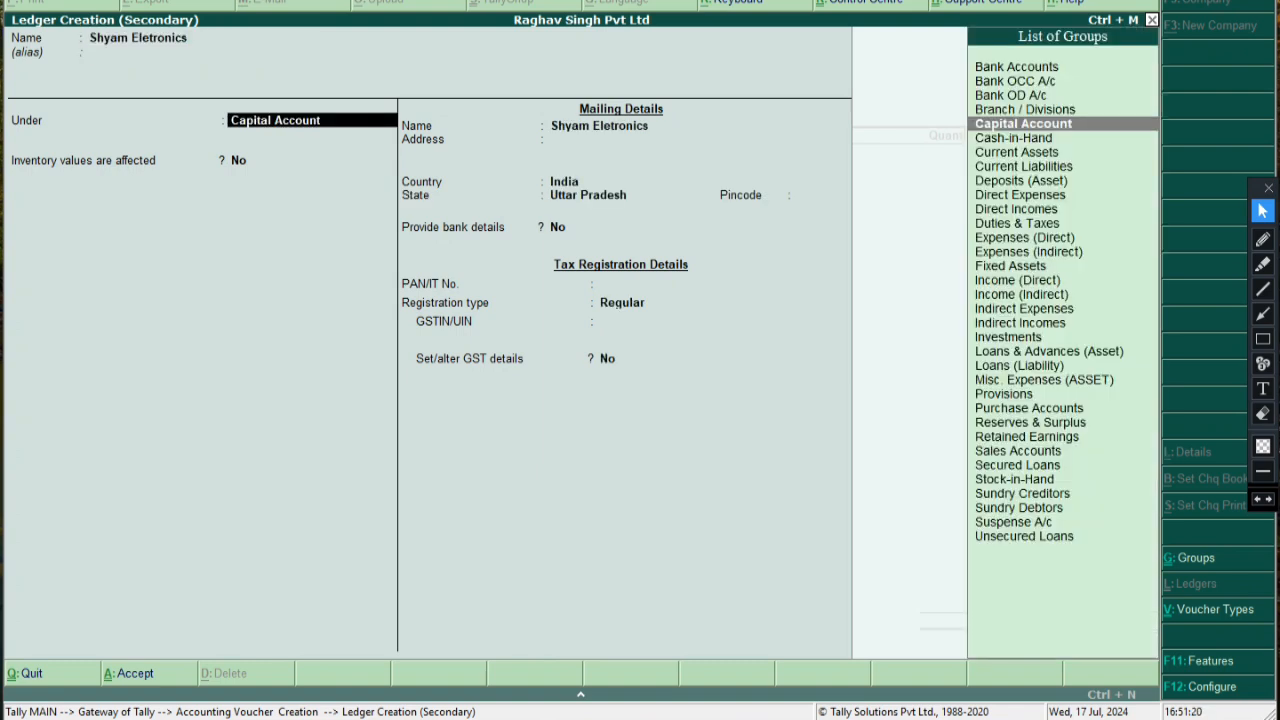
# Change the ledger's group from Capital Account to Sundry Creditors
pyautogui.press('Down')
pyautogui.press('Down')
pyautogui.press('Down')
pyautogui.press('Down')
pyautogui.press('Down')
pyautogui.press('Down')
pyautogui.press('Down')
pyautogui.press('Down')
pyautogui.press('Down')
pyautogui.press('Down')
pyautogui.press('Down')
pyautogui.press('Down')
pyautogui.press('Down')
pyautogui.press('Down')
pyautogui.press('Down')
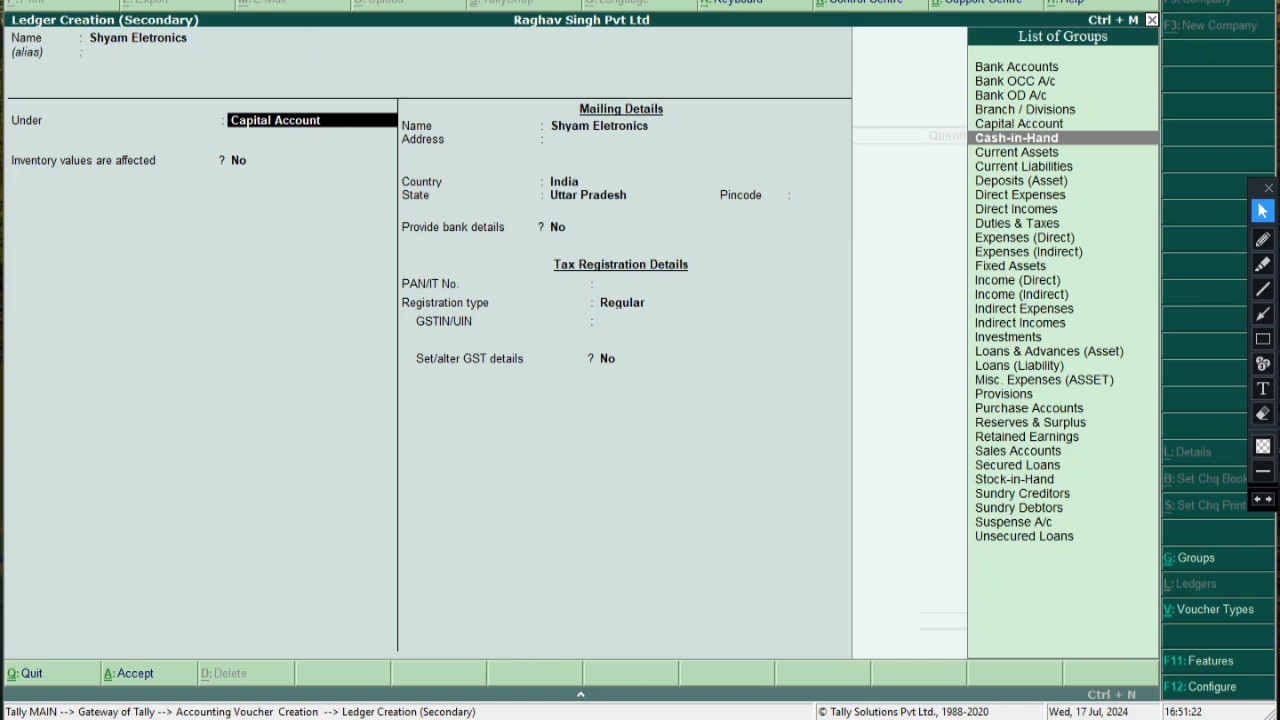
pyautogui.press('Down')
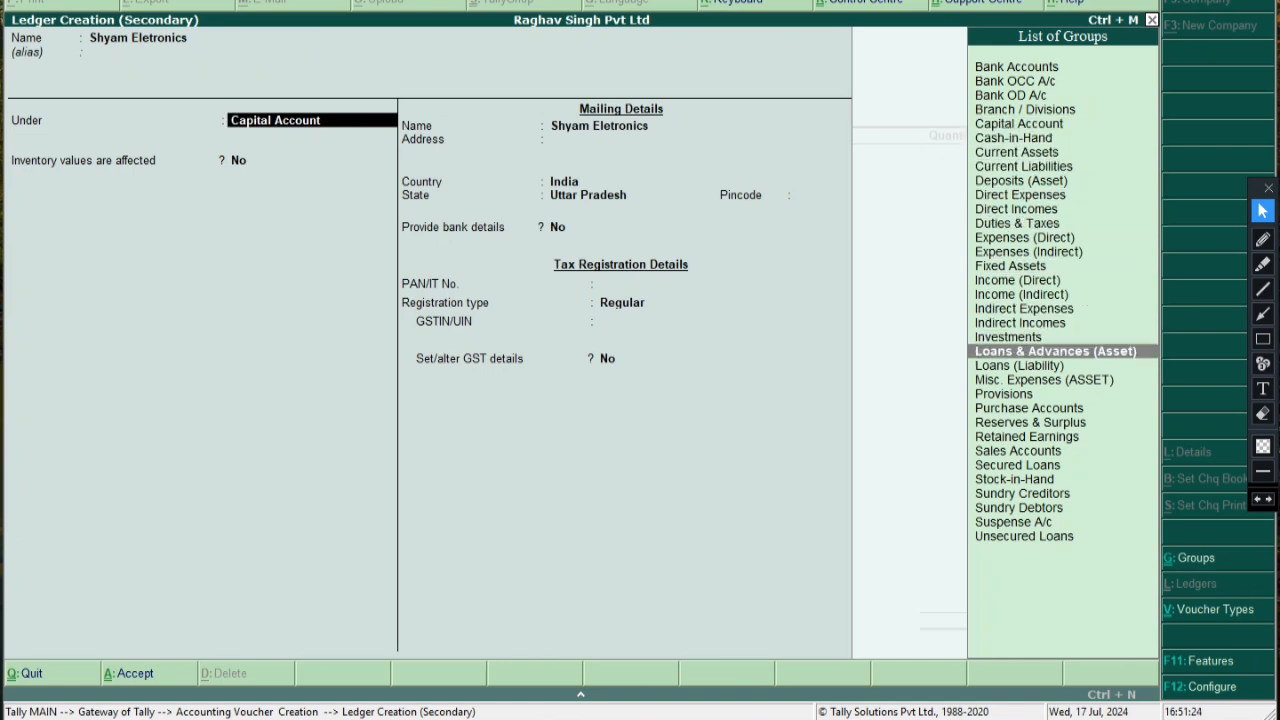
pyautogui.write(',')
pyautogui.press('BackSpace')
pyautogui.press('BackSpace')
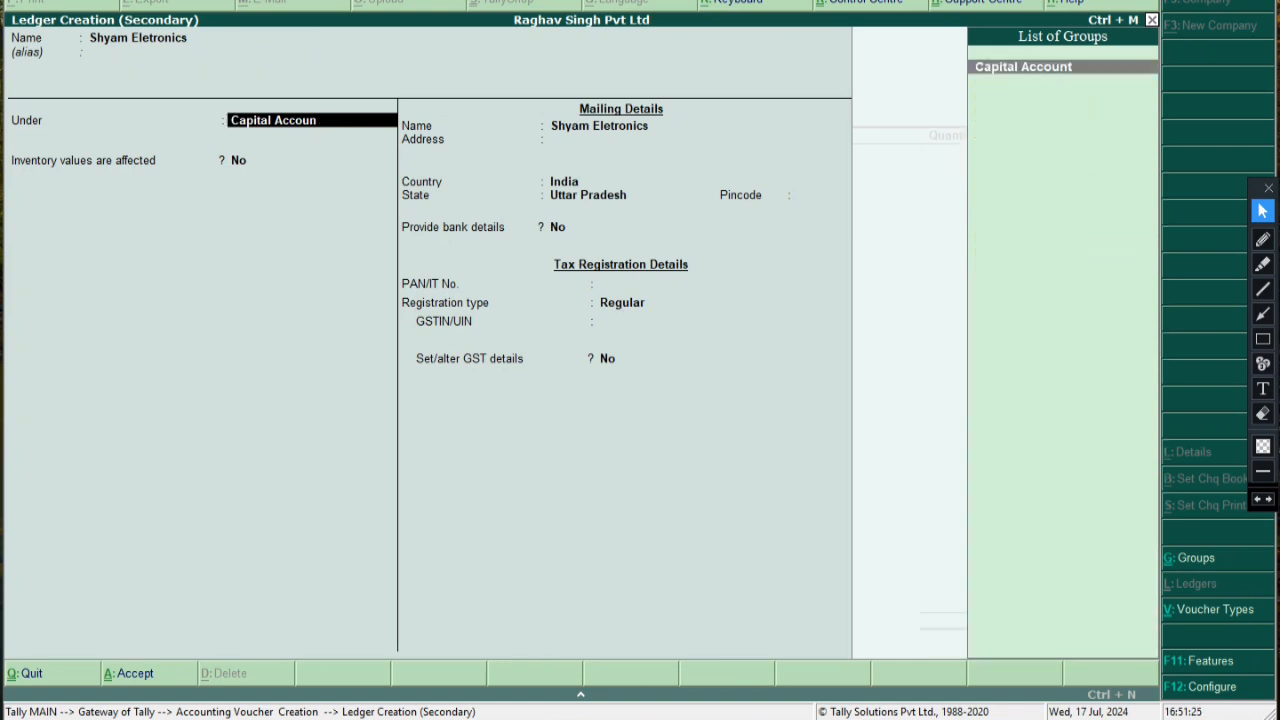
pyautogui.press('BackSpace')
pyautogui.press('BackSpace')
pyautogui.press('BackSpace')
pyautogui.press('BackSpace')
pyautogui.press('BackSpace')
pyautogui.press('BackSpace')
pyautogui.press('BackSpace')
pyautogui.press('BackSpace')
pyautogui.press('BackSpace')
pyautogui.press('BackSpace')
pyautogui.press('BackSpace')
pyautogui.press('BackSpace')
pyautogui.press('BackSpace')
pyautogui.press('BackSpace')
pyautogui.write('S')
pyautogui.press('Down')
pyautogui.press('Down')
pyautogui.press('Down')
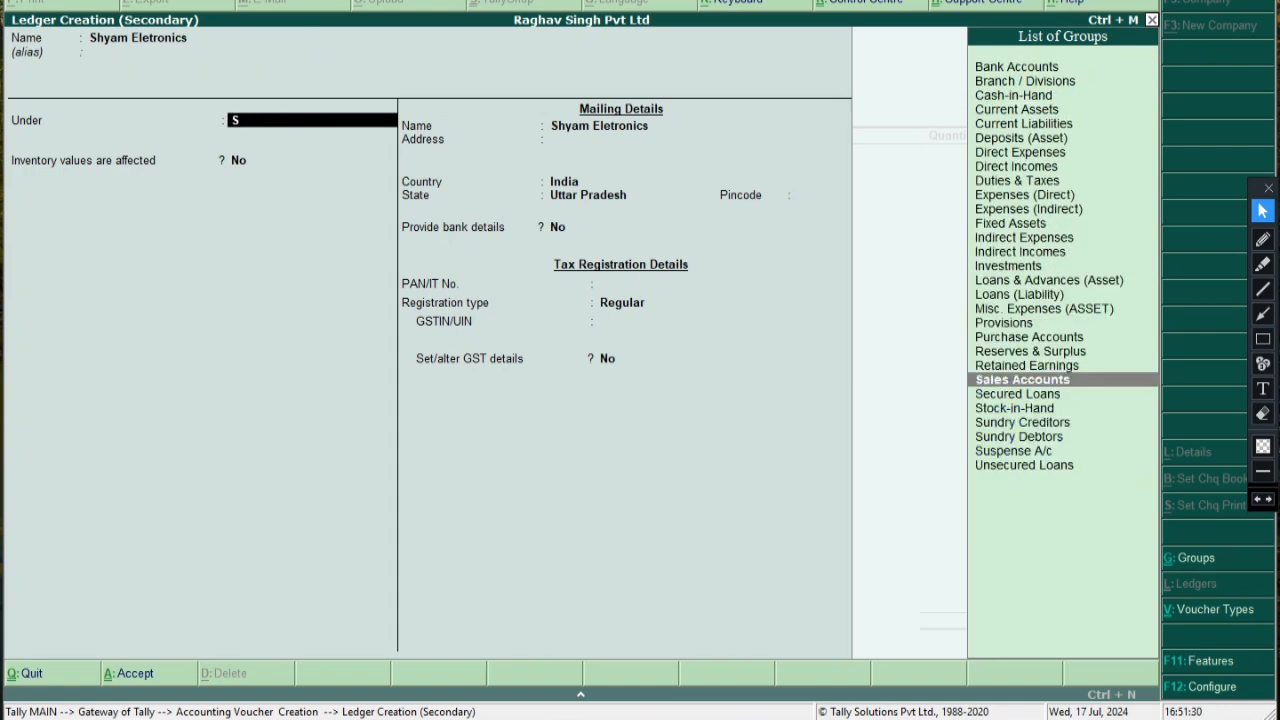
pyautogui.press('Down')
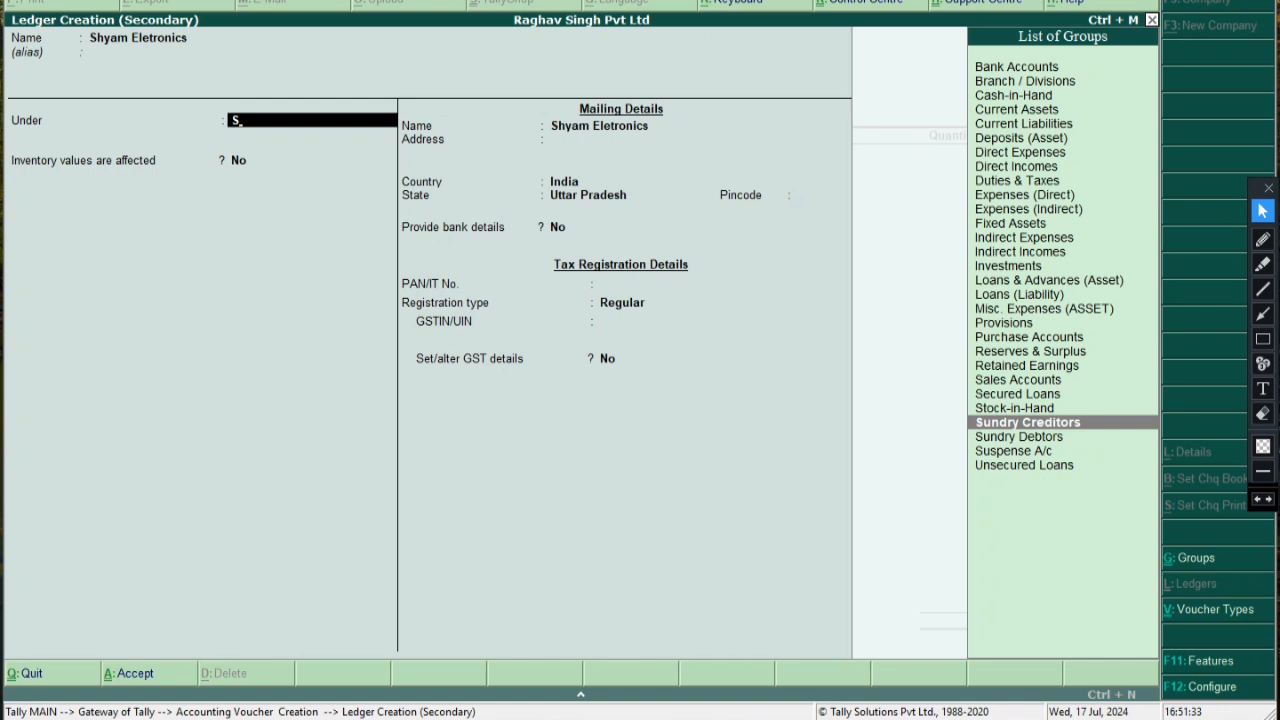
pyautogui.click(1262, 313)
pyautogui.moveTo(1117, 340); pyautogui.dragTo(1071, 410)
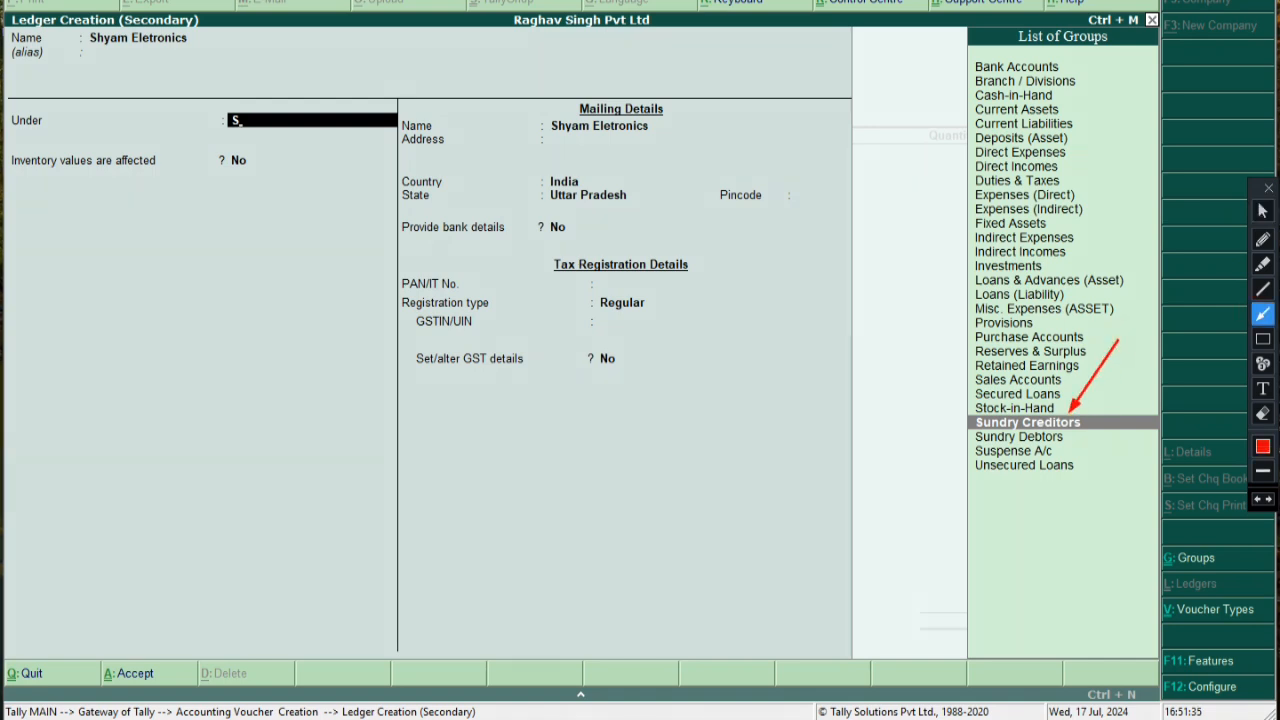
pyautogui.click(1262, 211)
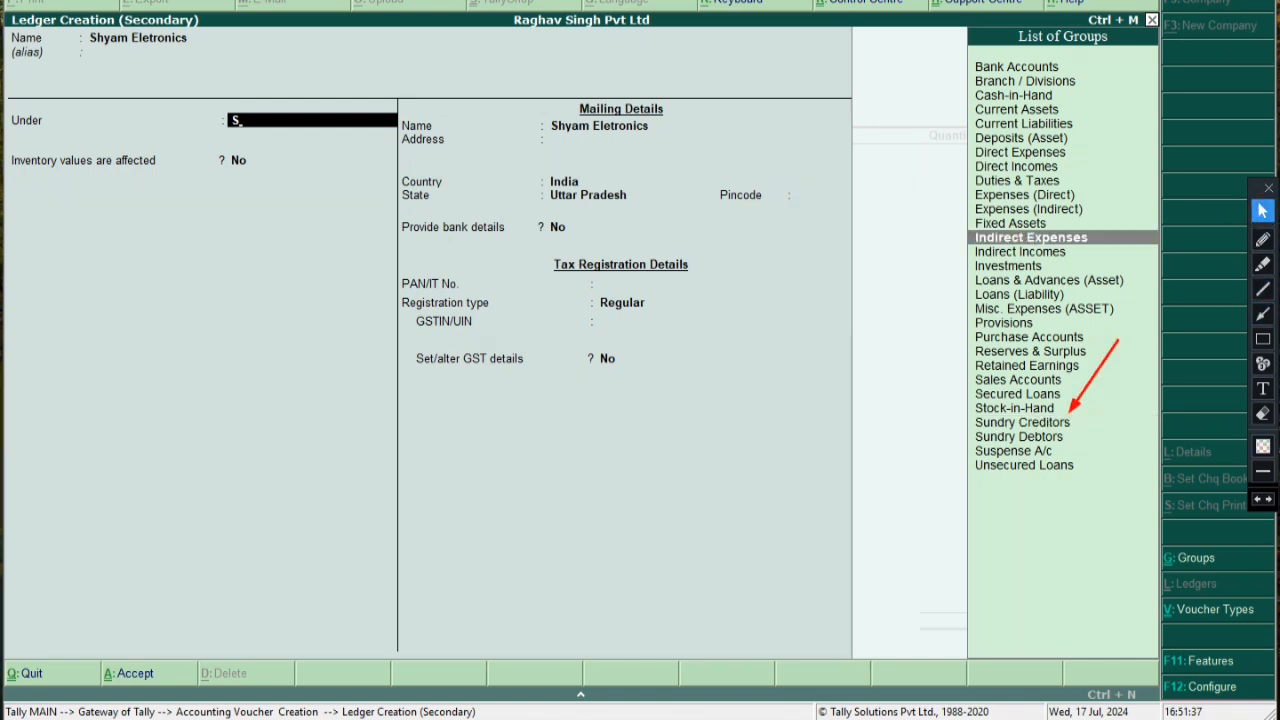
pyautogui.click(1027, 422)
pyautogui.press('Return')
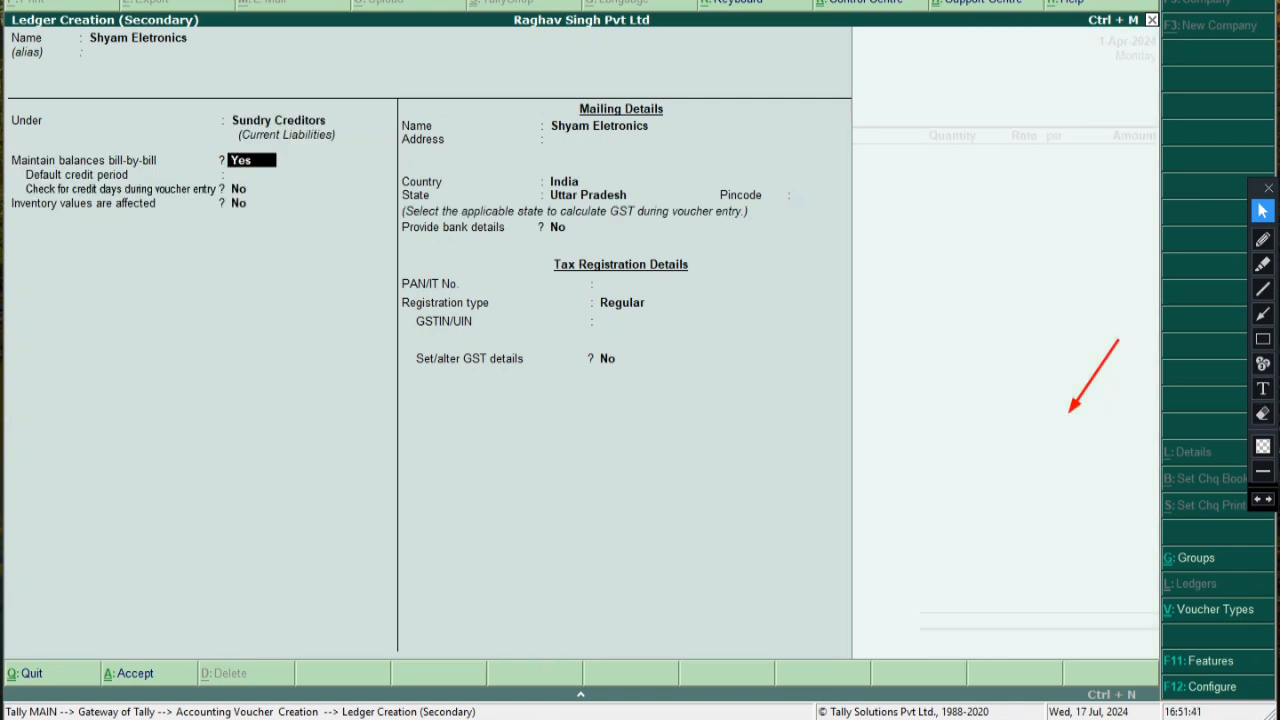
# Keep state Uttar Pradesh and enter pincode 242001 for the ledger
pyautogui.click(1262, 413)
pyautogui.moveTo(1036, 297); pyautogui.dragTo(1092, 378)
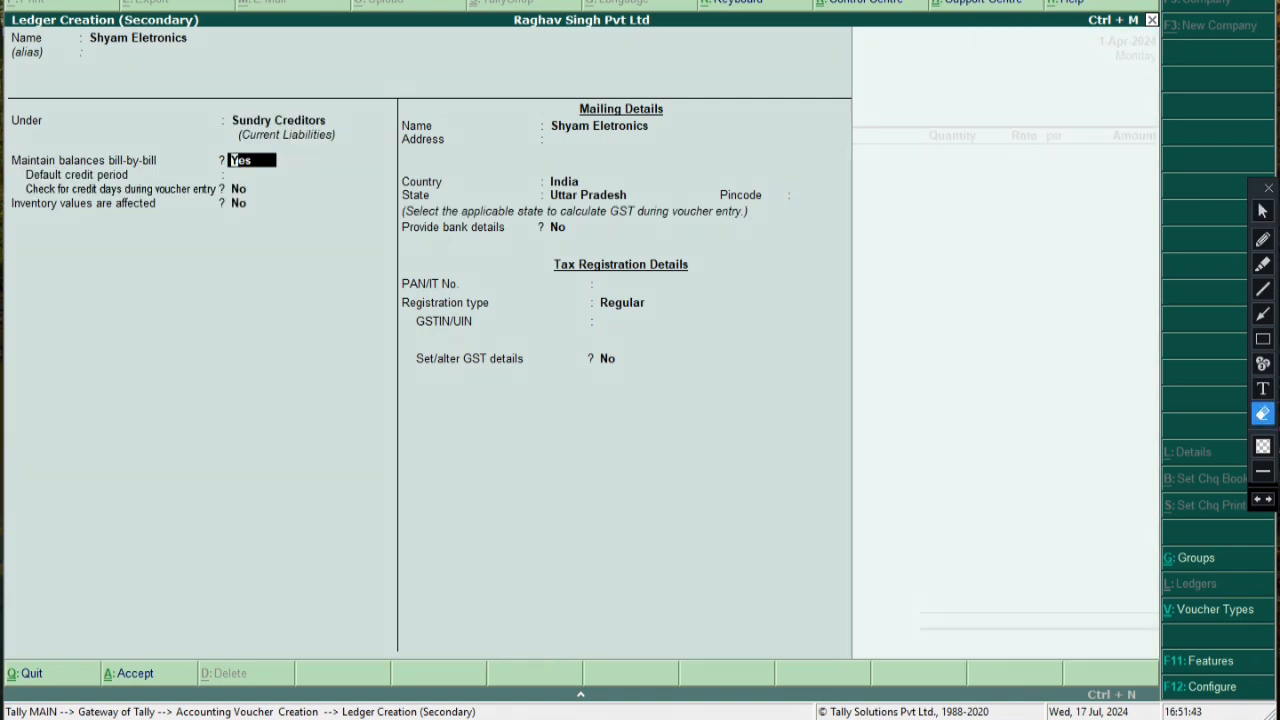
pyautogui.click(1262, 210)
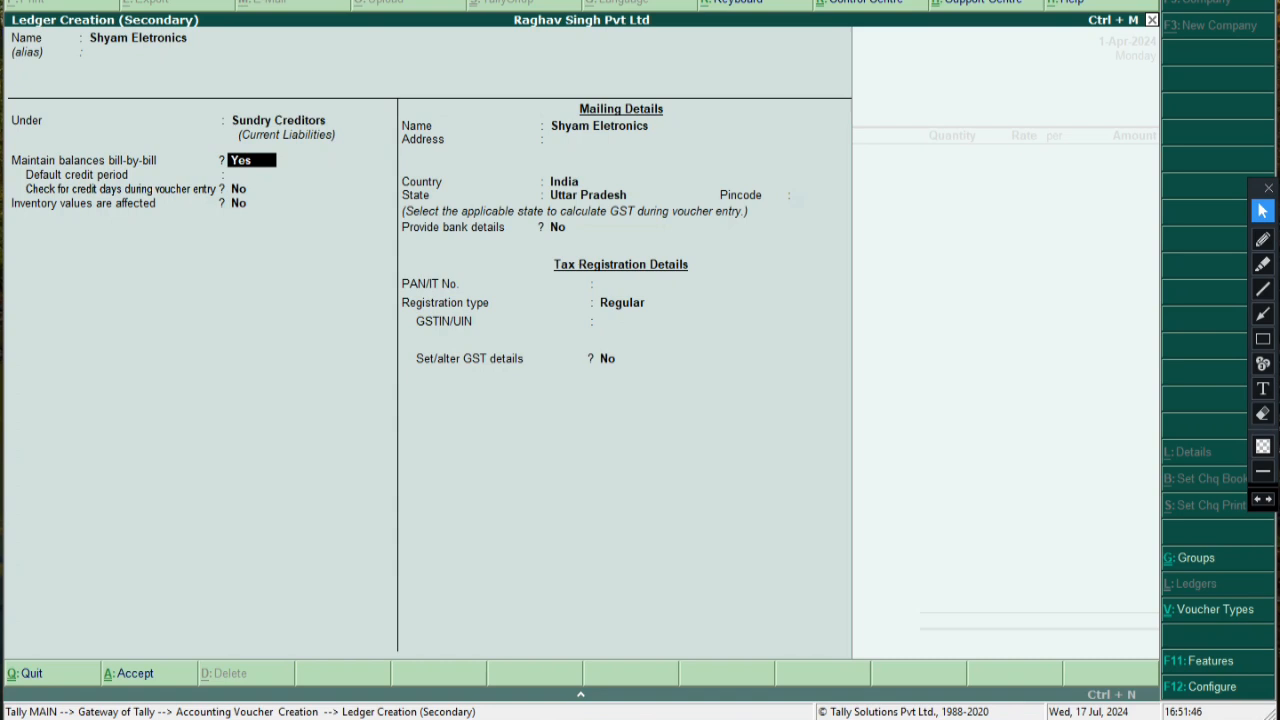
pyautogui.press('Return')
pyautogui.press('Return')
pyautogui.press('Return')
pyautogui.press('Return')
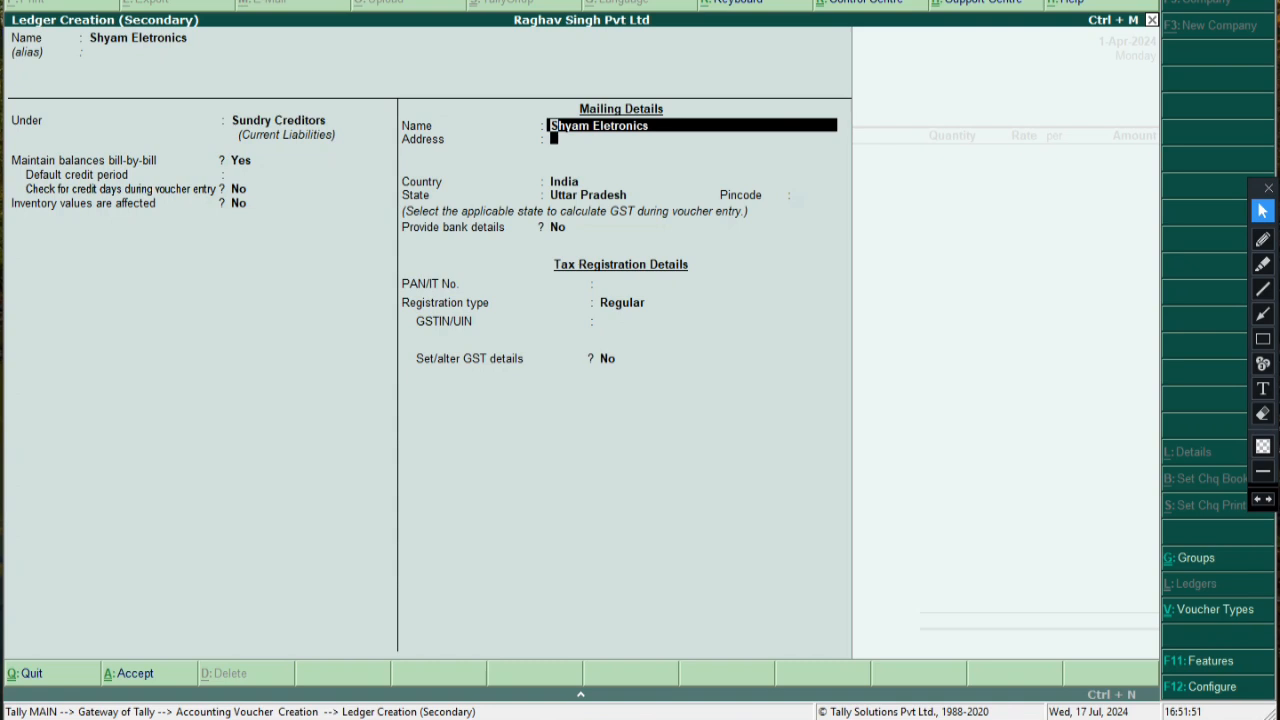
pyautogui.press('Return')
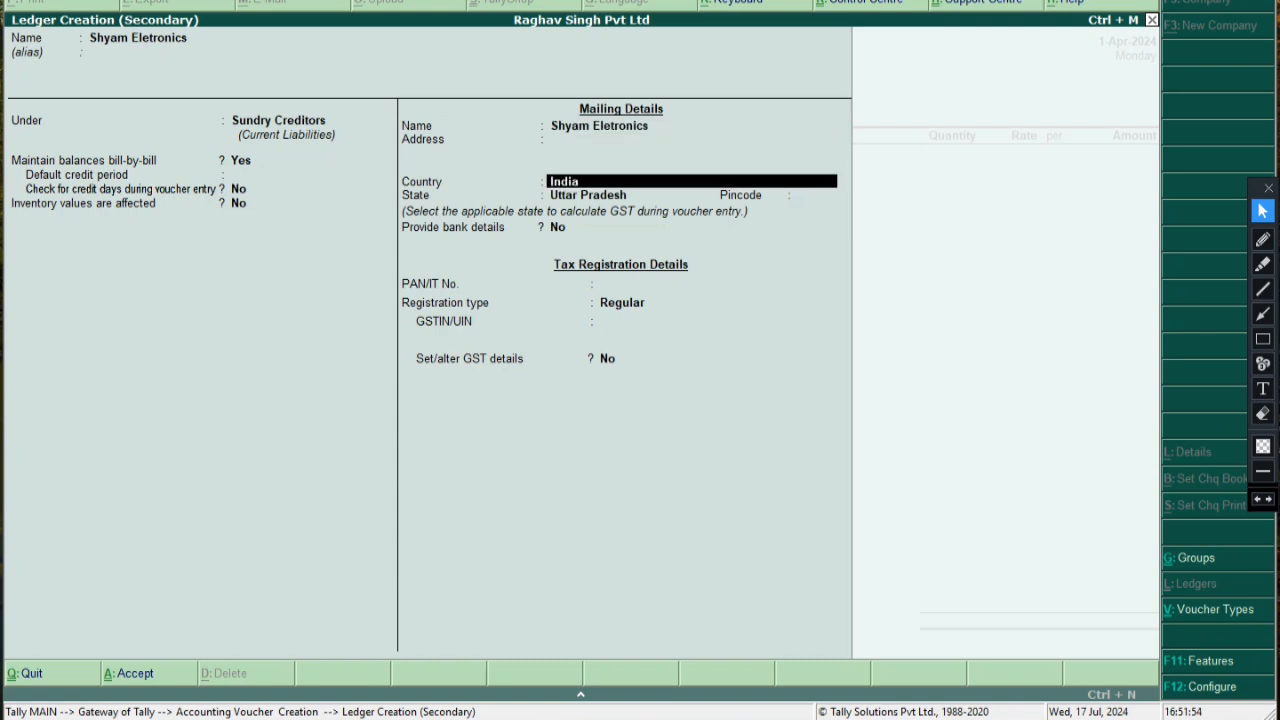
pyautogui.press('Return')
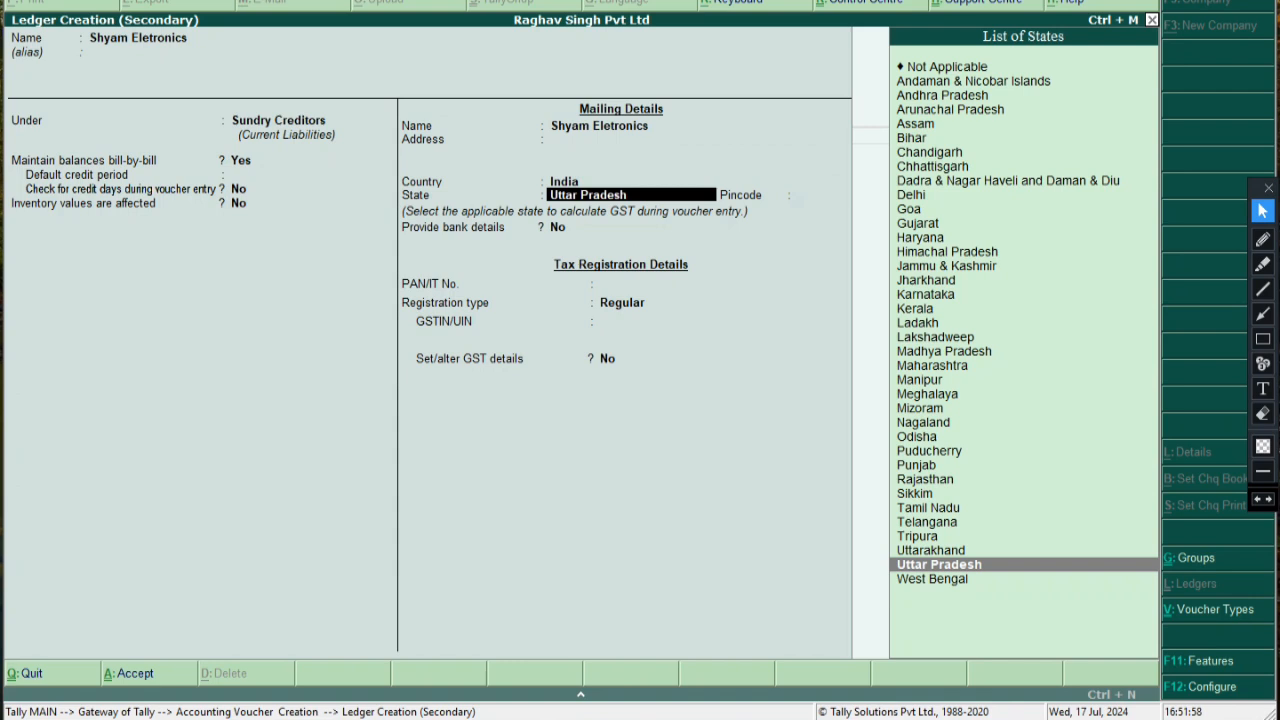
pyautogui.press('Return')
pyautogui.write('242001')
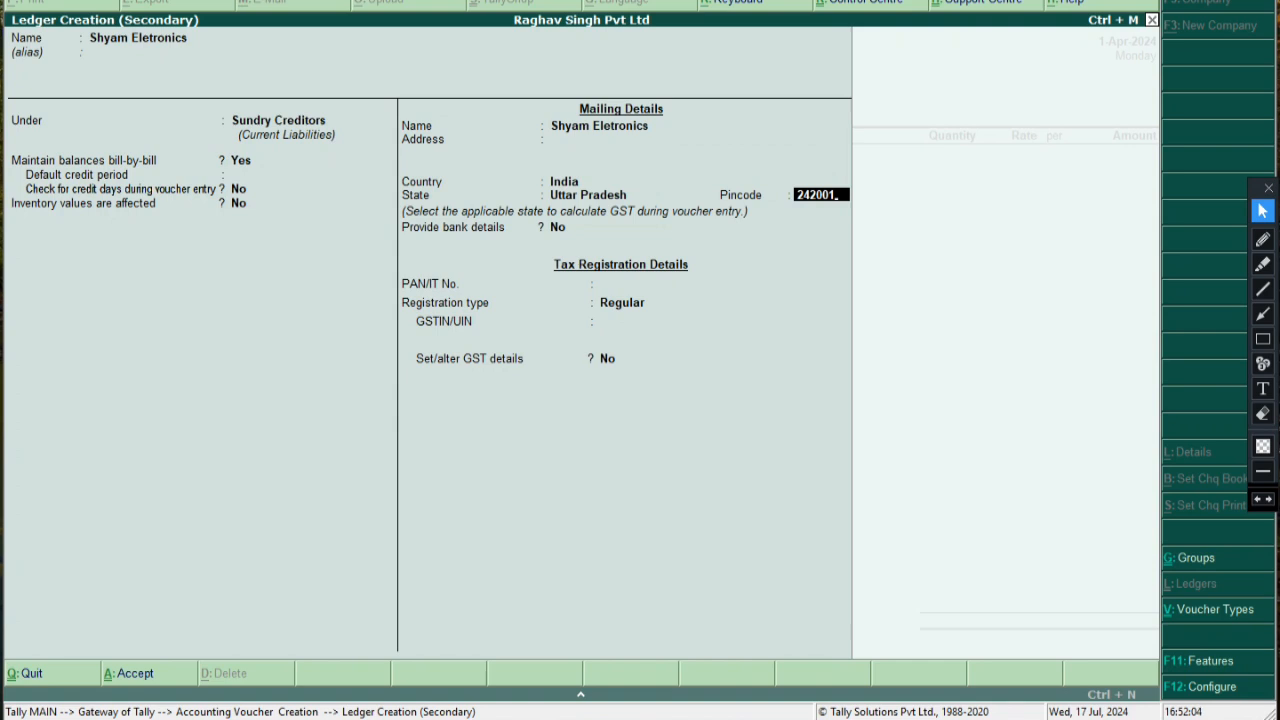
pyautogui.press('Return')
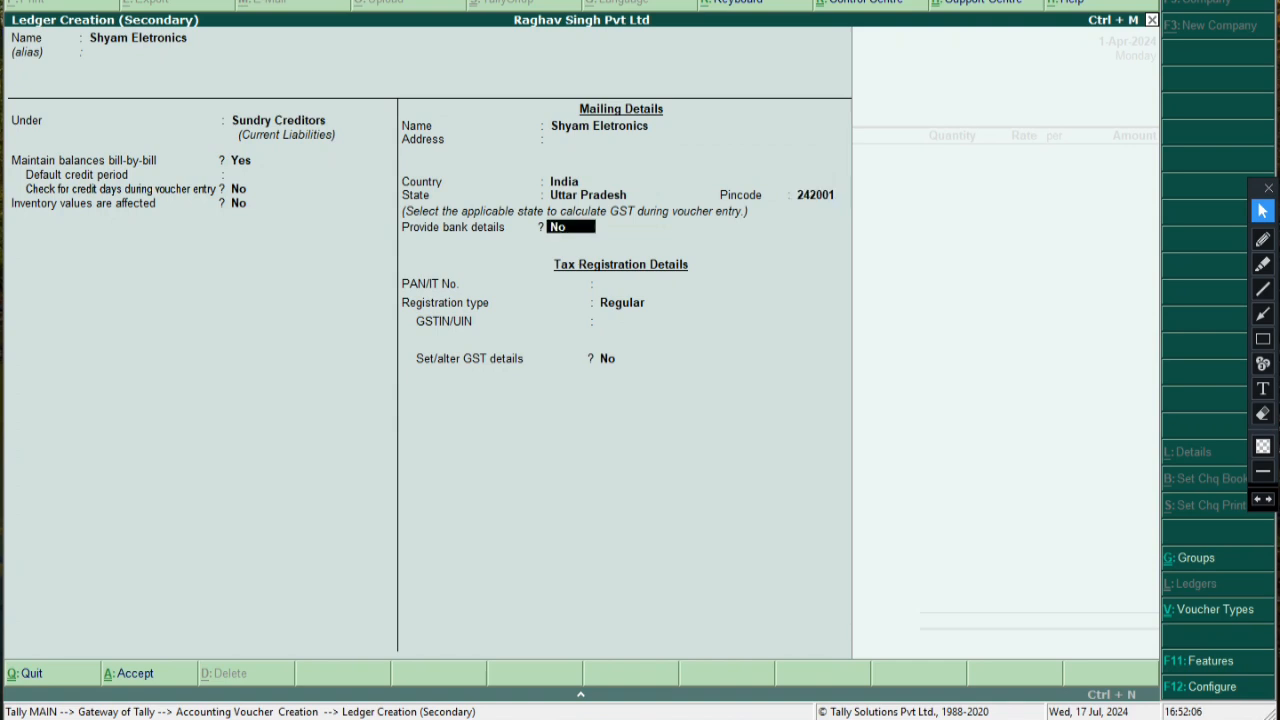
# Skip bank details and PAN, accept Regular registration, and dismiss the missing GSTIN warning
pyautogui.press('Return')
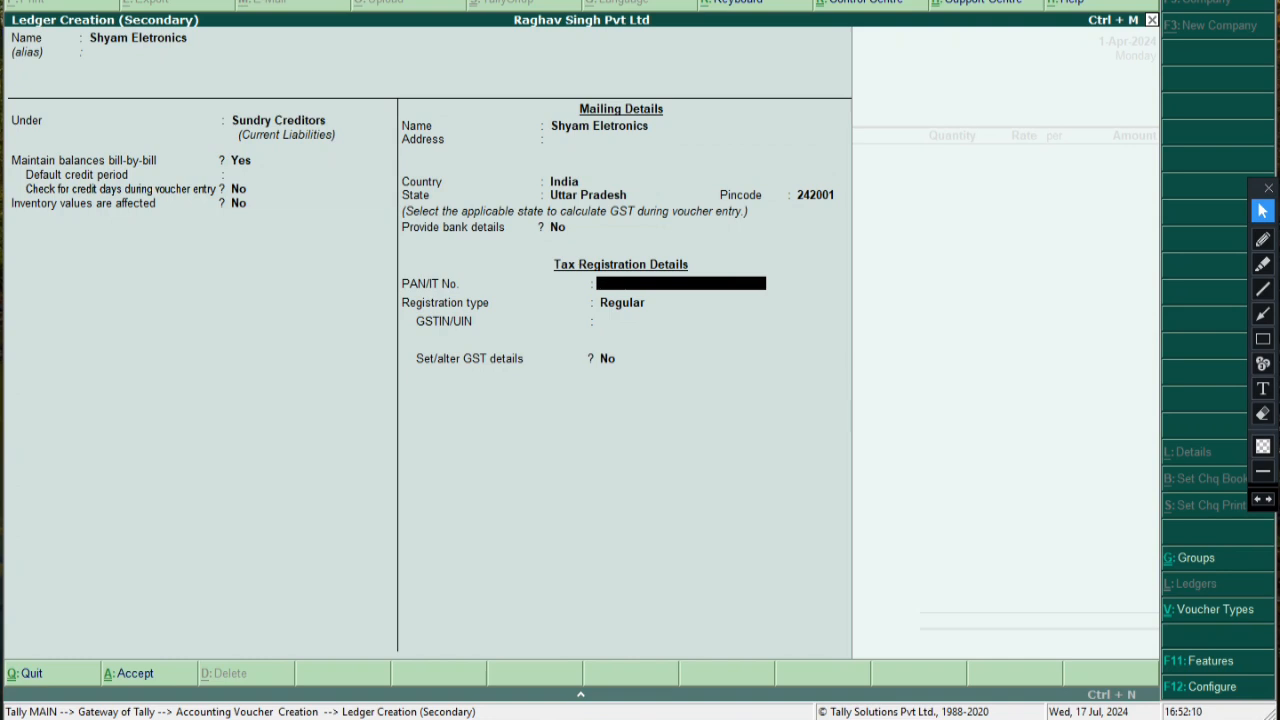
pyautogui.press('Return')
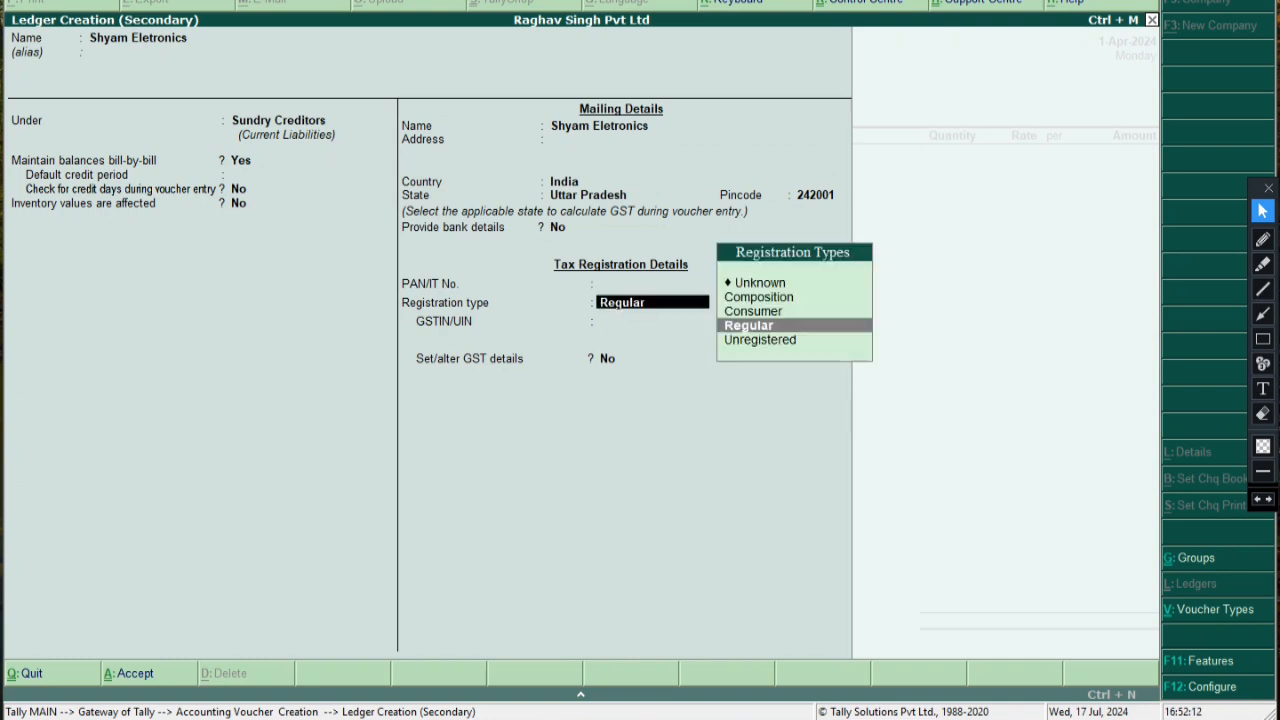
pyautogui.press('Return')
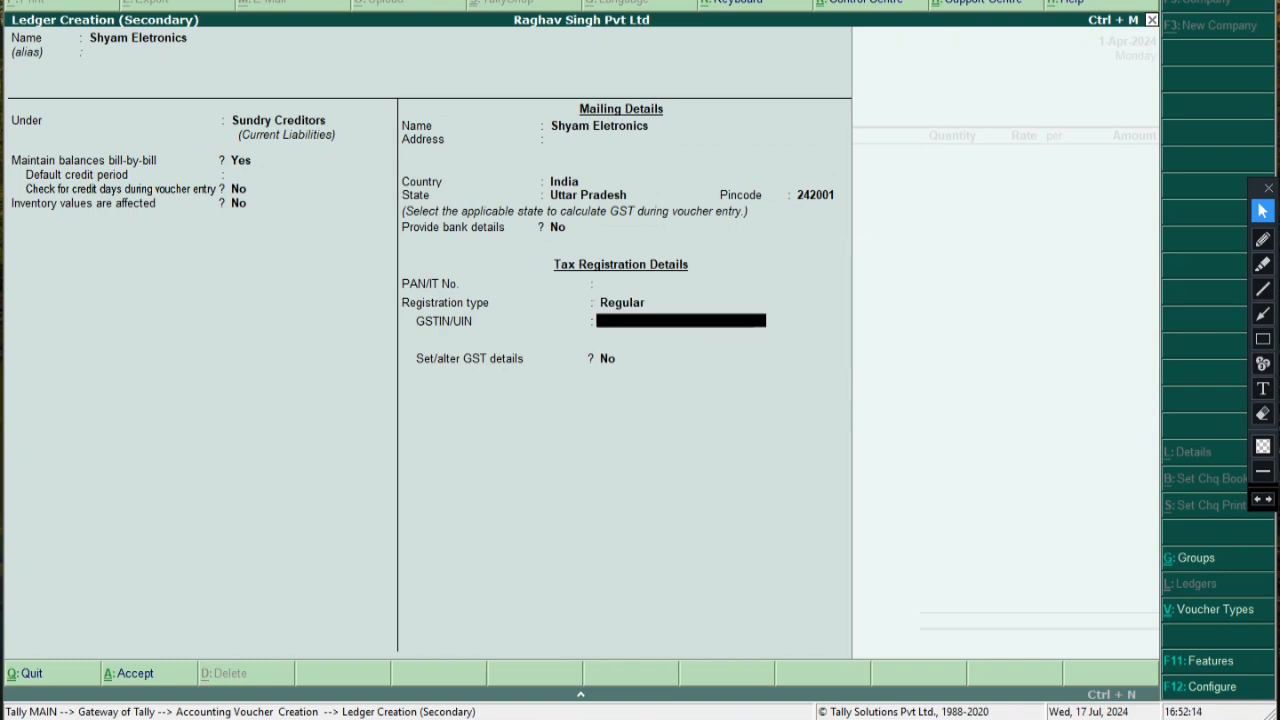
pyautogui.click(1263, 338)
pyautogui.moveTo(363, 328)
pyautogui.mouseDown()
pyautogui.moveTo(666, 369)
pyautogui.moveTo(698, 388)
pyautogui.mouseUp()
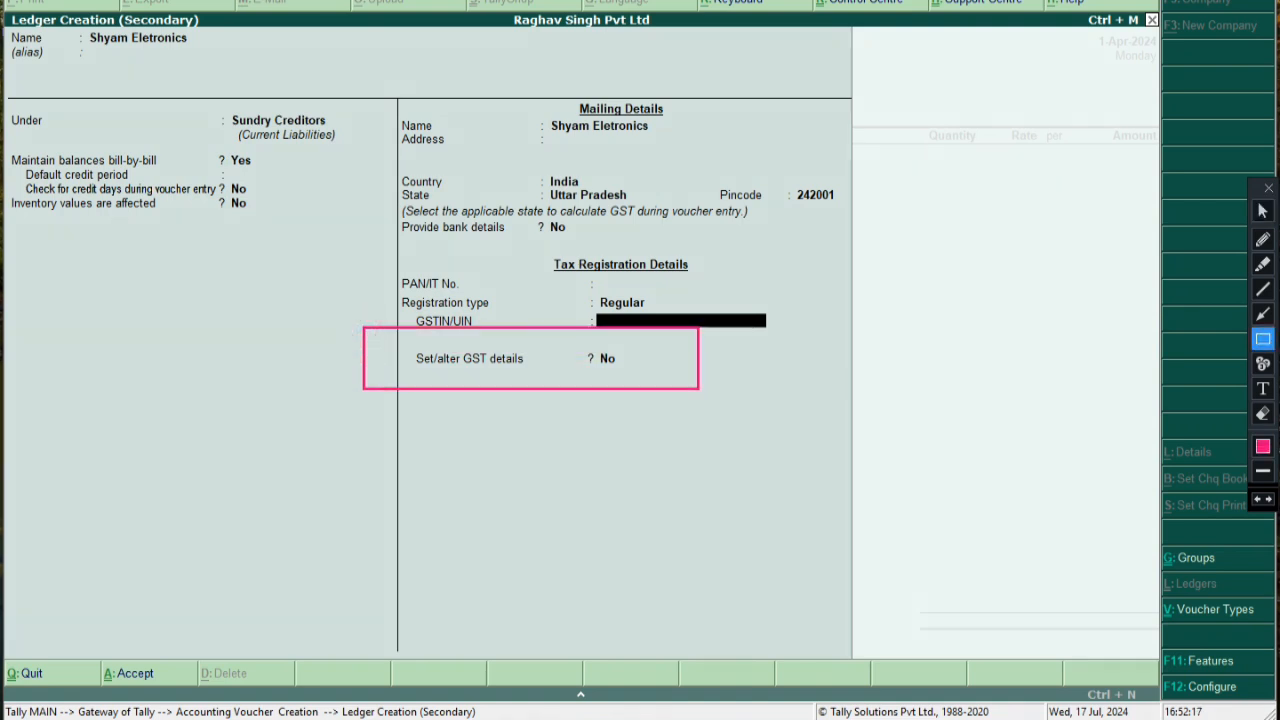
pyautogui.click(1262, 210)
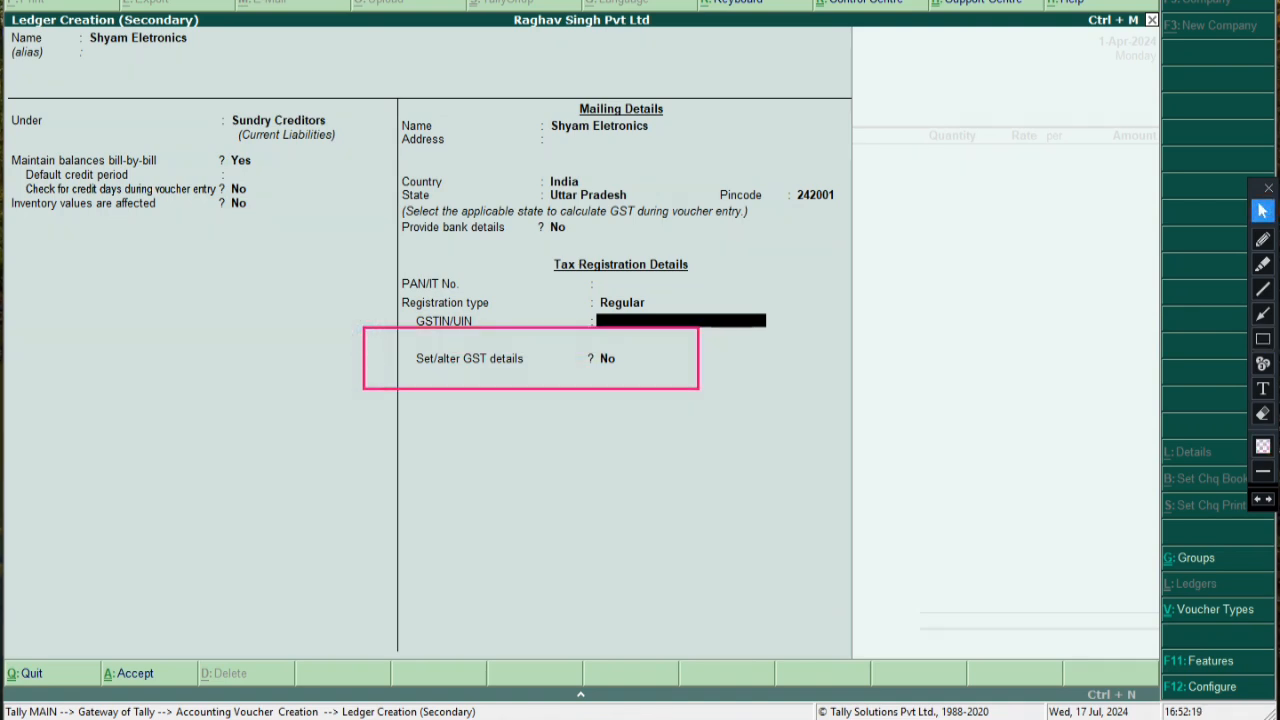
pyautogui.press('Return')
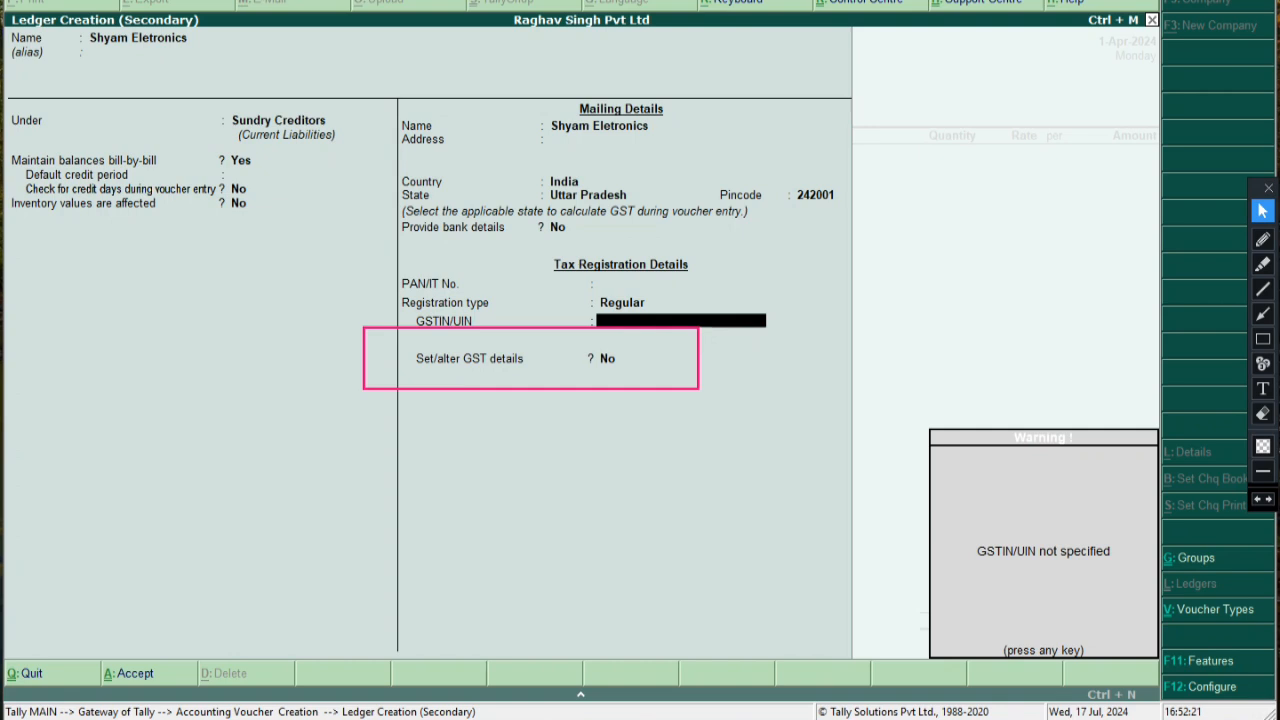
pyautogui.press('Return')
# Turn on Set/alter GST details and keep Regular as the registration type
pyautogui.write('y')
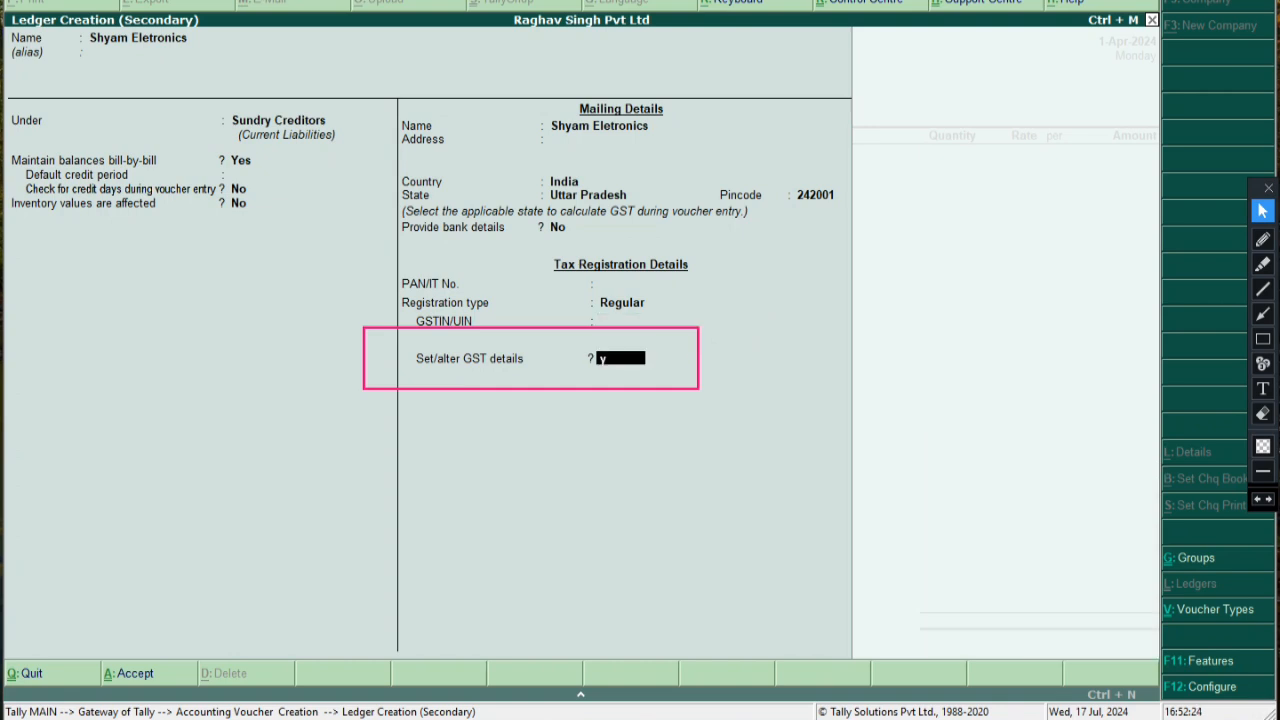
pyautogui.press('Return')
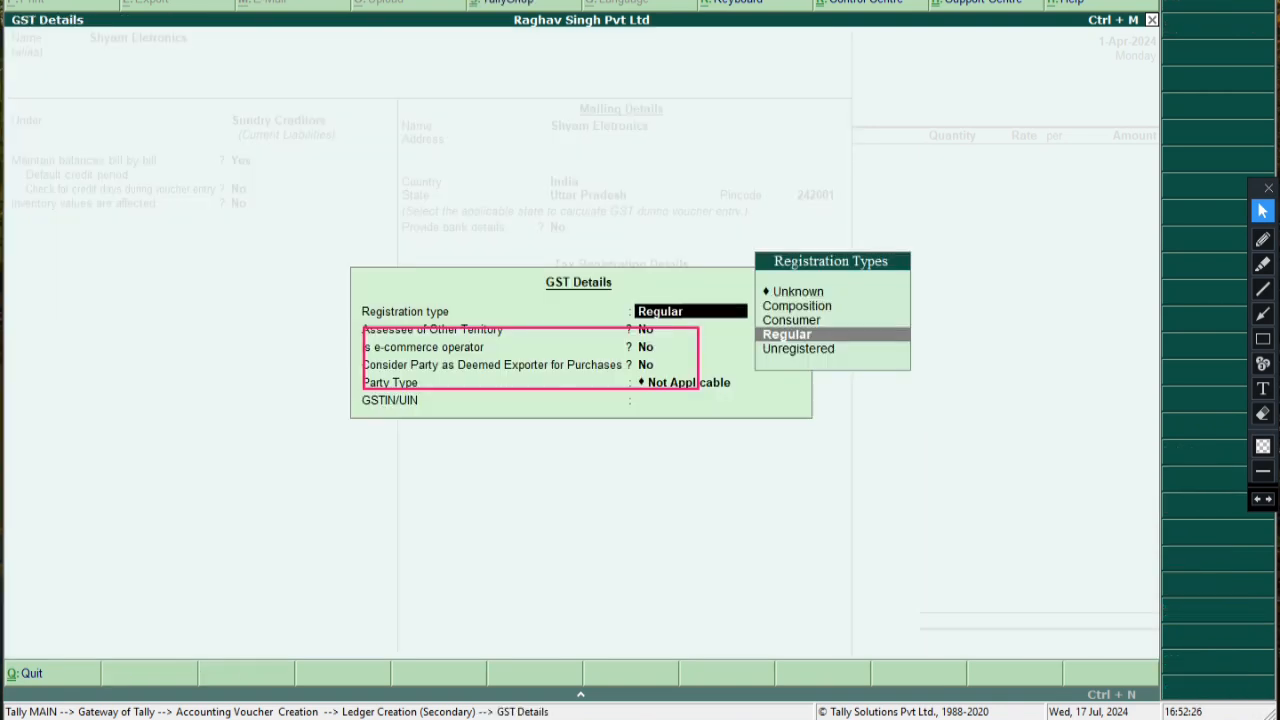
pyautogui.click(1262, 413)
pyautogui.moveTo(308, 283); pyautogui.dragTo(748, 484)
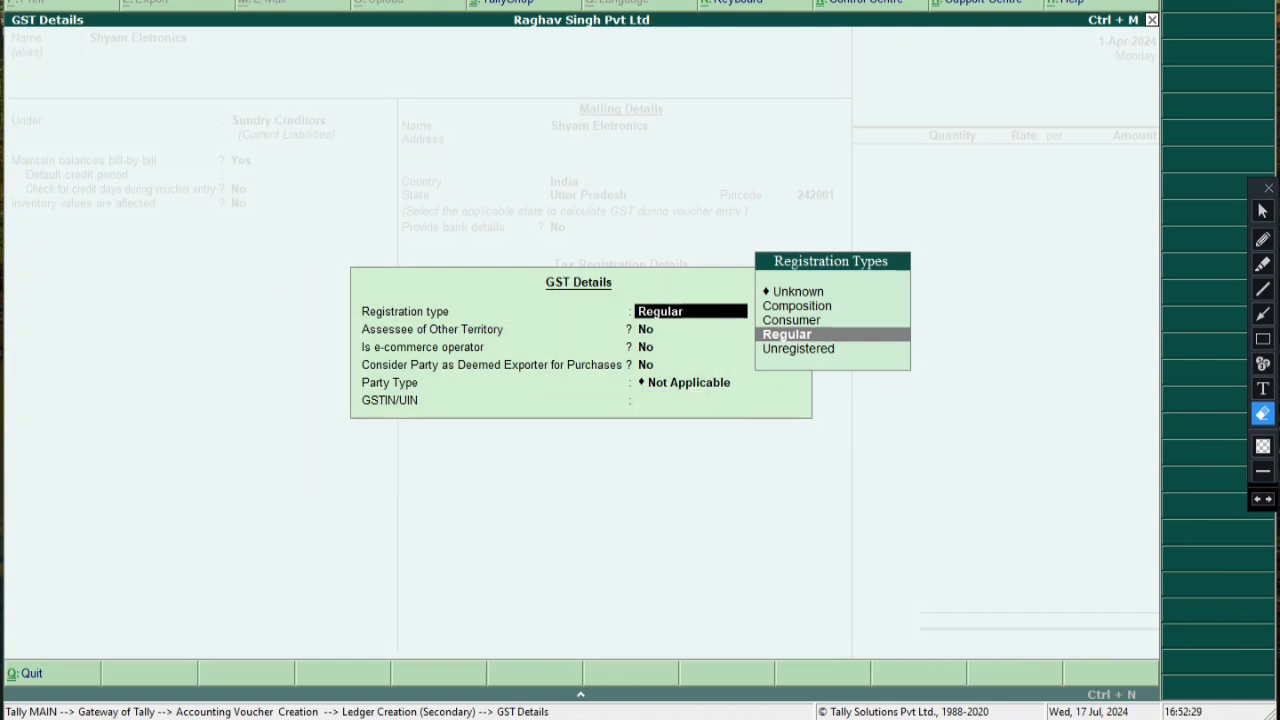
pyautogui.click(1262, 211)
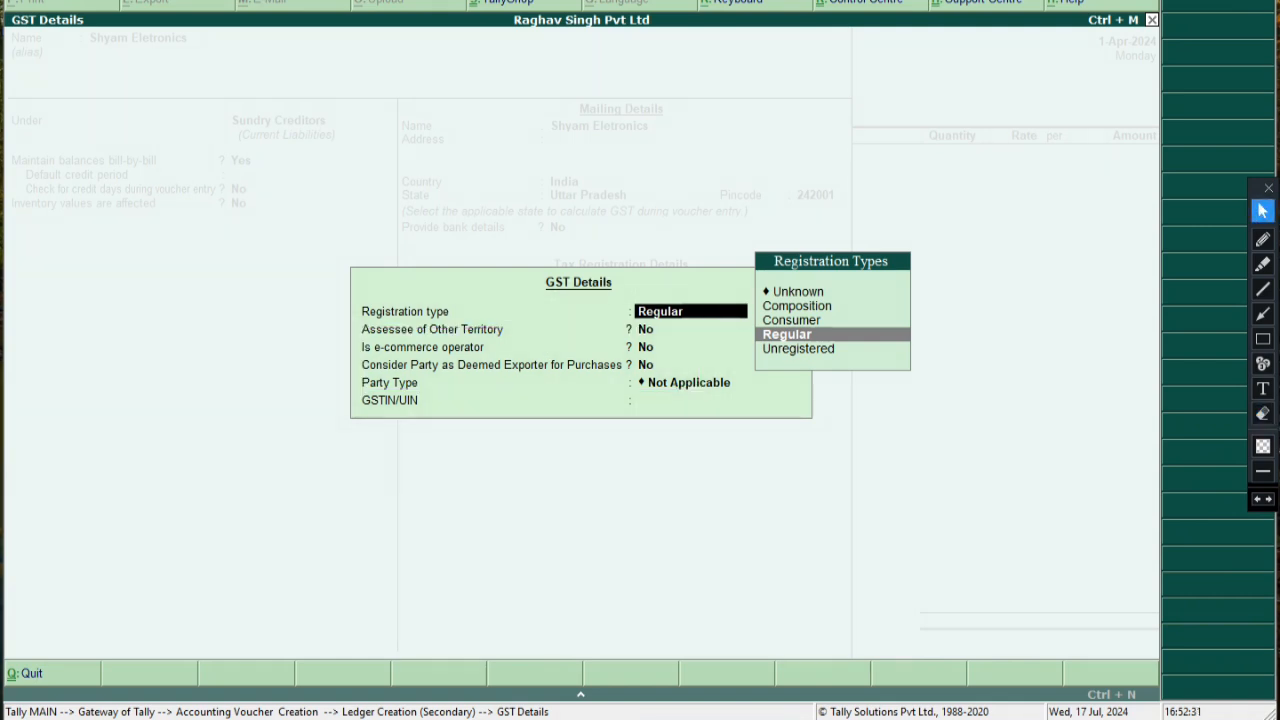
pyautogui.press('Up')
pyautogui.press('Up')
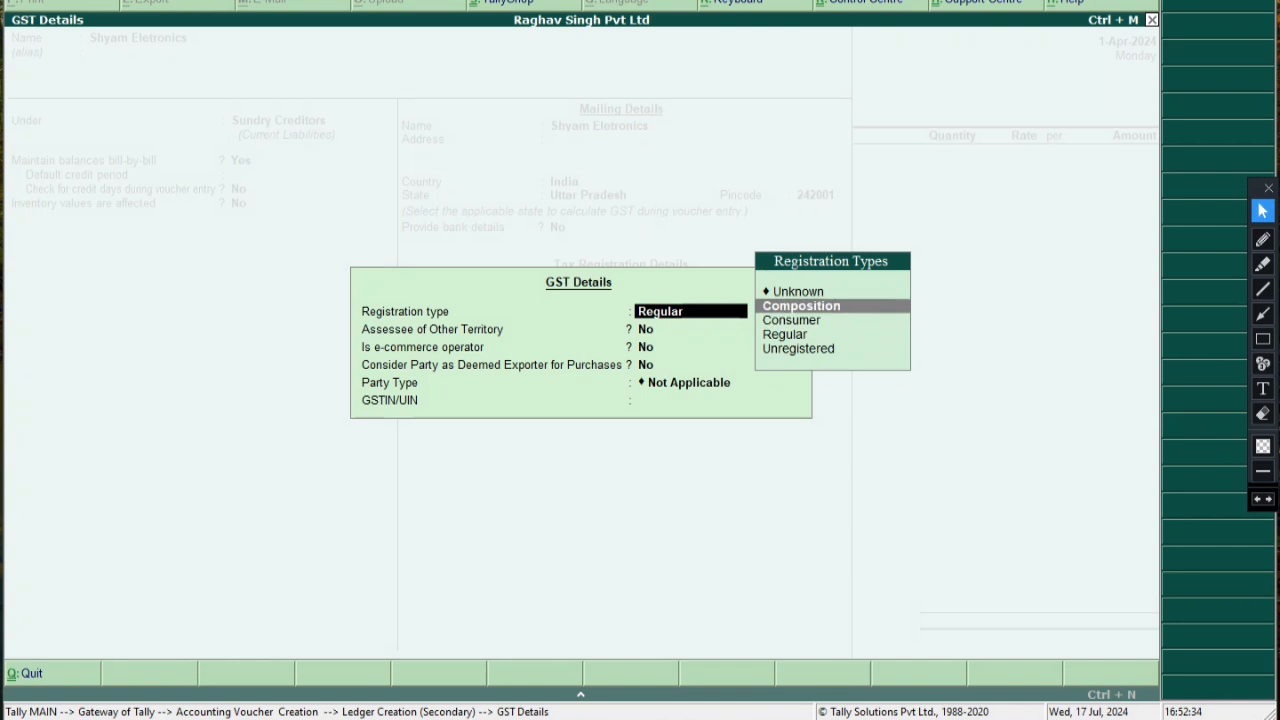
pyautogui.press('Up')
pyautogui.press('Return')
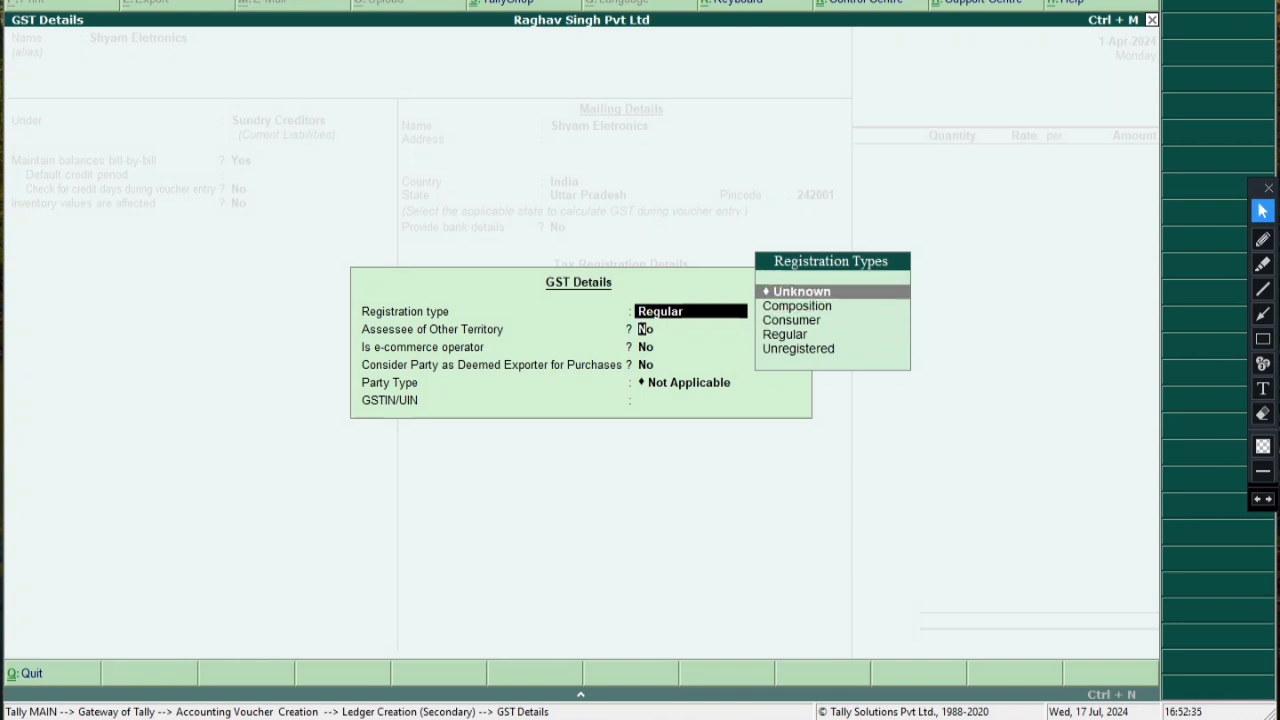
pyautogui.press('Up')
pyautogui.press('Down')
pyautogui.press('Down')
pyautogui.write('R')
pyautogui.press('Return')
pyautogui.press('Return')
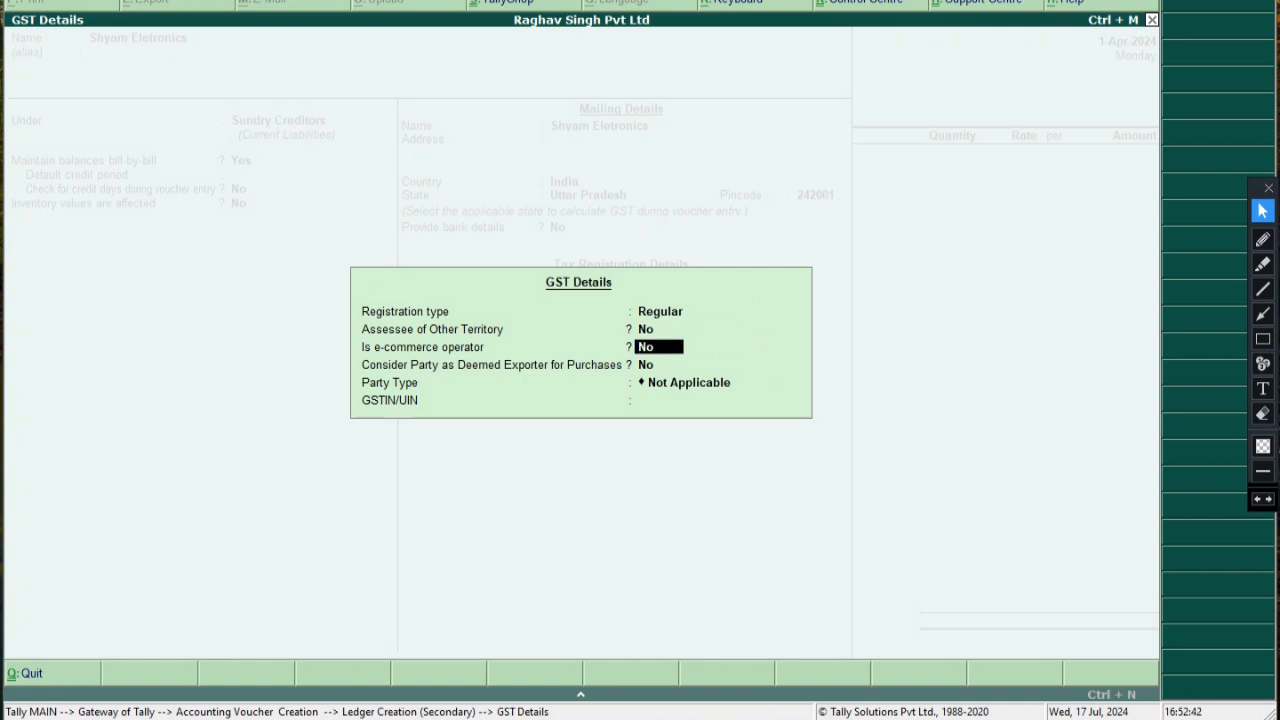
# Set party type to Not Applicable, pass the GSTIN warning, and save the Shyam Eletronics ledger
pyautogui.press('Return')
pyautogui.press('Return')
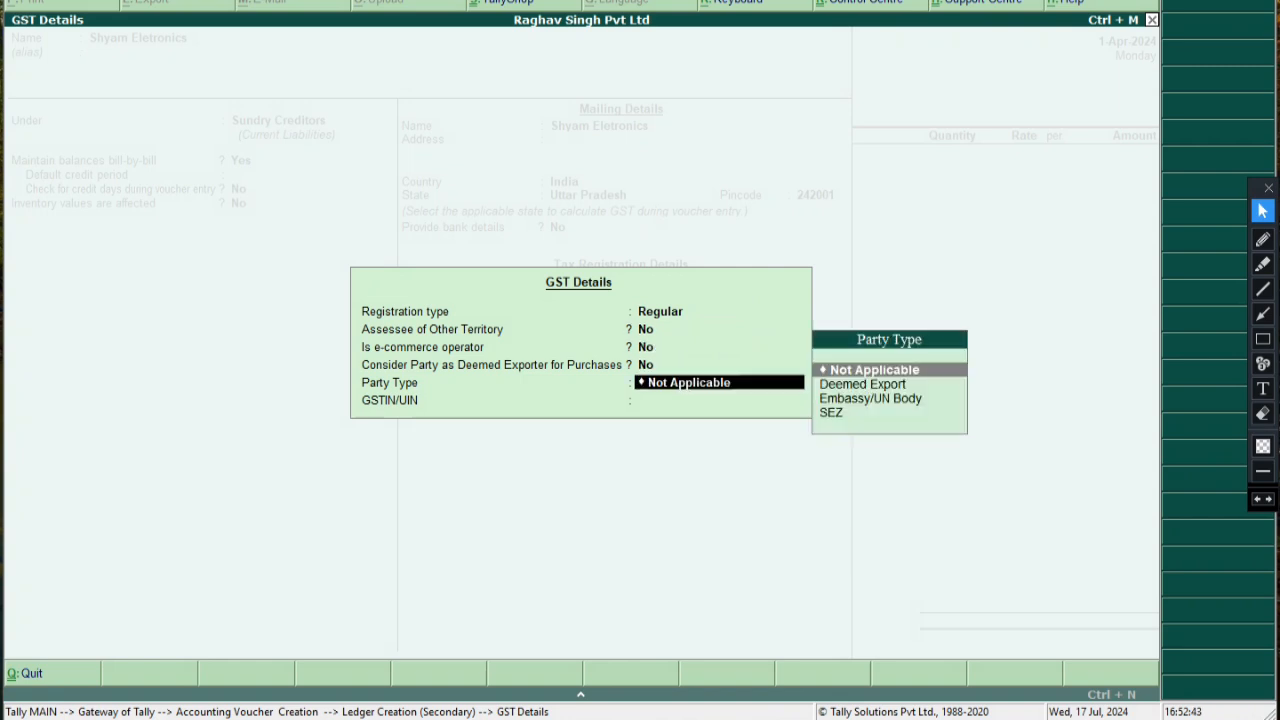
pyautogui.press('Return')
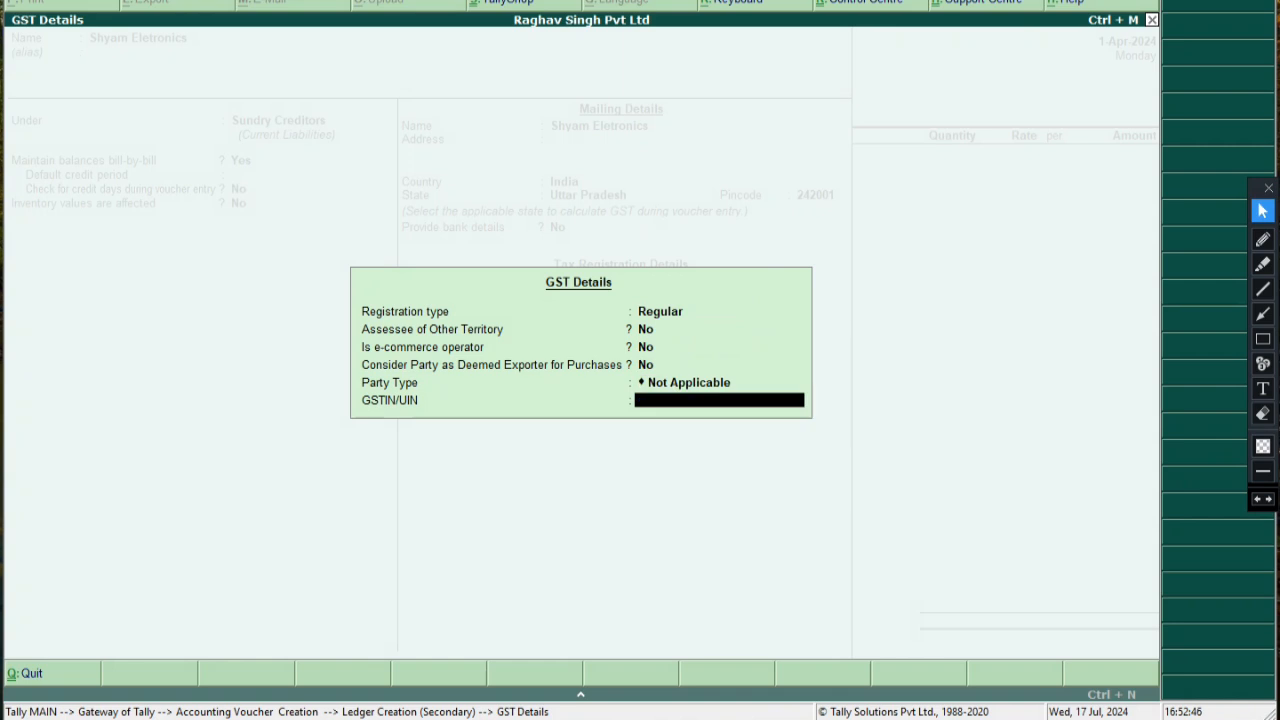
pyautogui.press('Return')
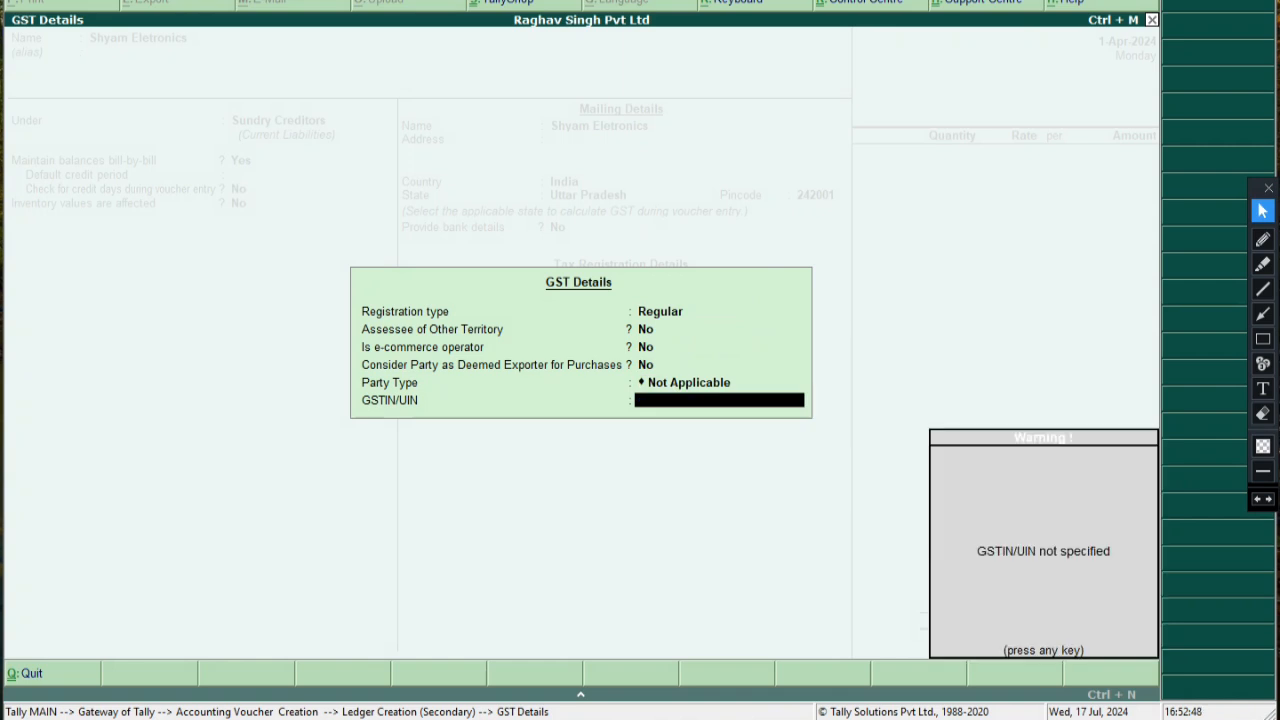
pyautogui.press('Return')
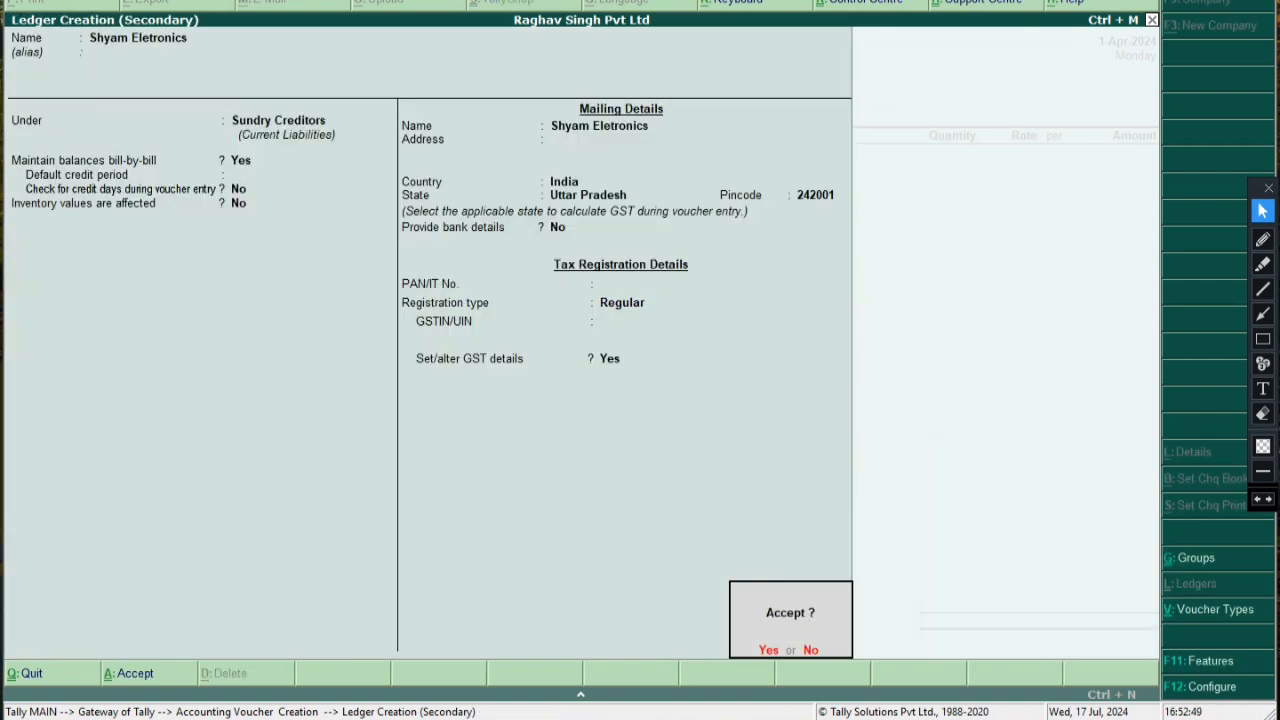
pyautogui.press('Return')
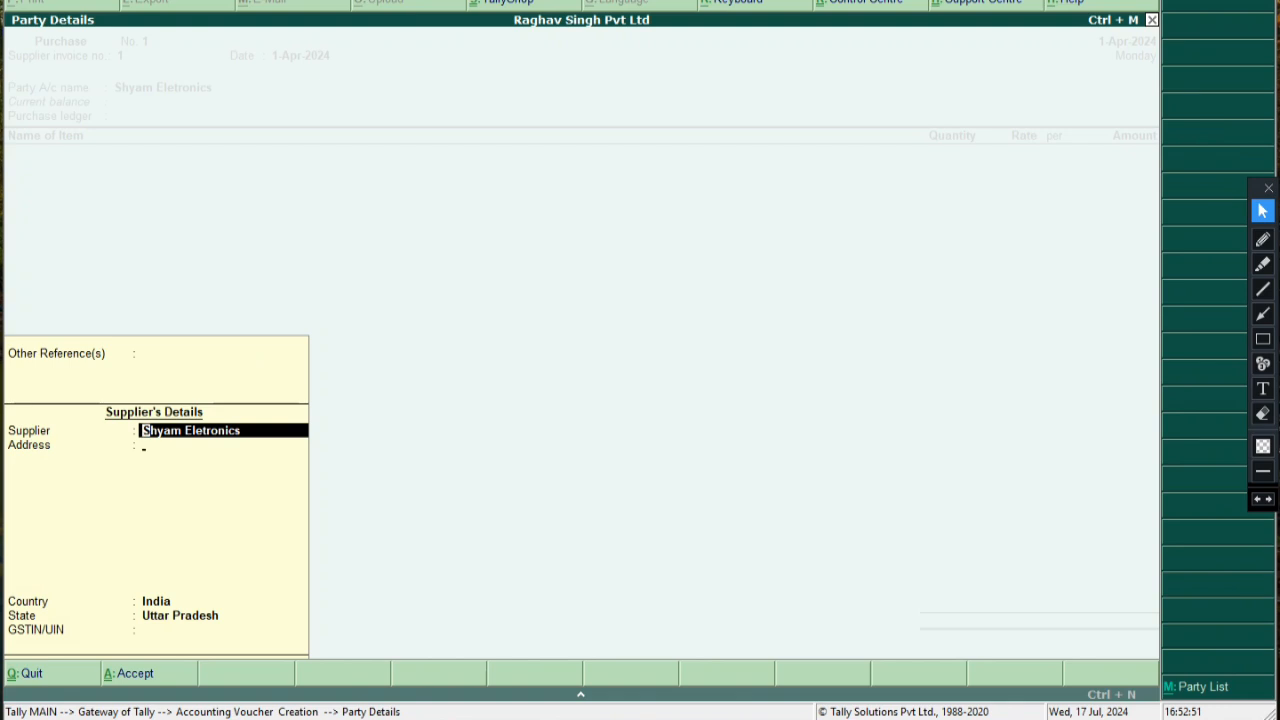
# Accept the supplier's party details and label the Purchase ledger field 'IGST purchase Ledger' on screen
pyautogui.press('Return')
pyautogui.press('Return')
pyautogui.press('Return')
pyautogui.press('Return')
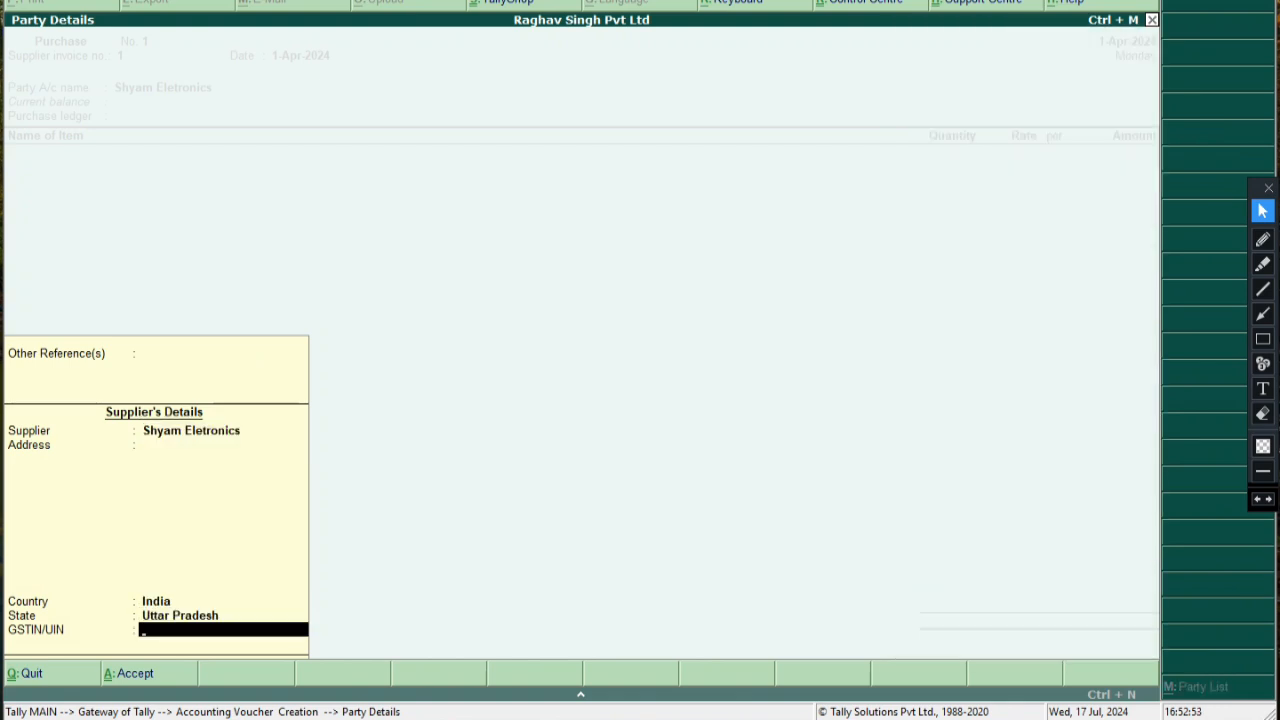
pyautogui.press('Return')
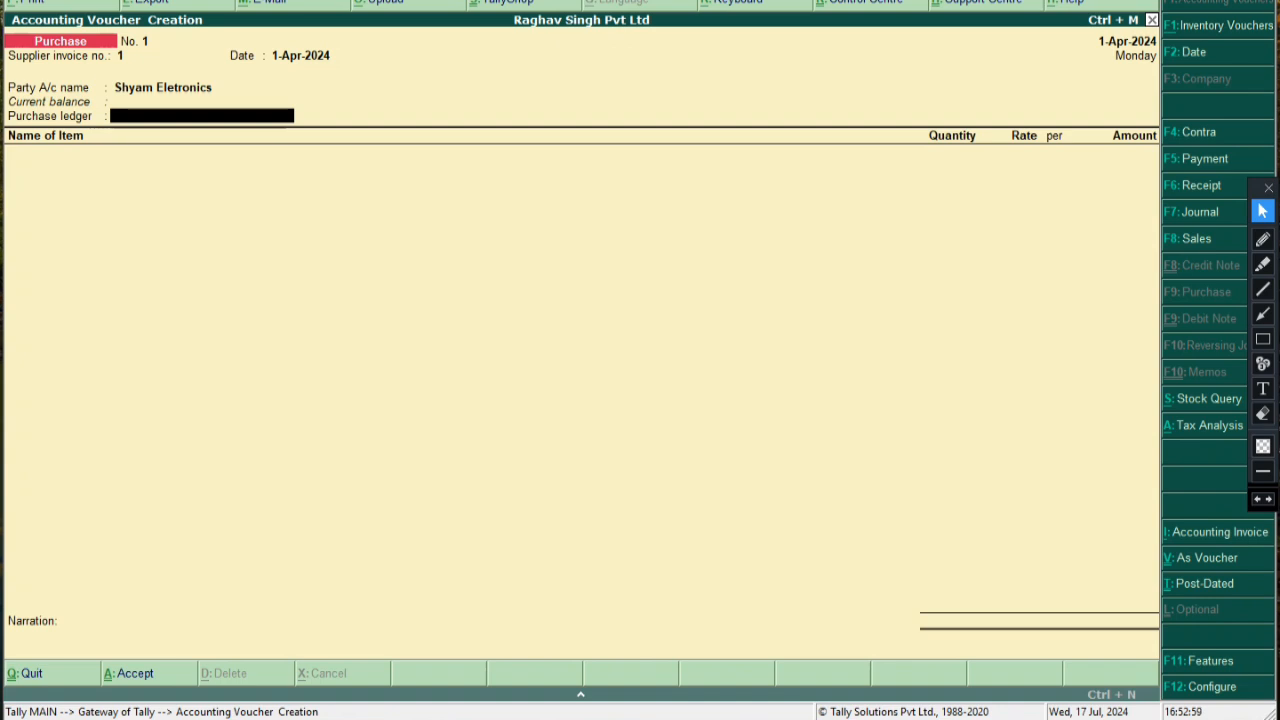
pyautogui.click(1262, 314)
pyautogui.moveTo(806, 155); pyautogui.dragTo(306, 113)
pyautogui.click(1262, 388)
pyautogui.click(559, 104)
pyautogui.write('purchase Ledger')
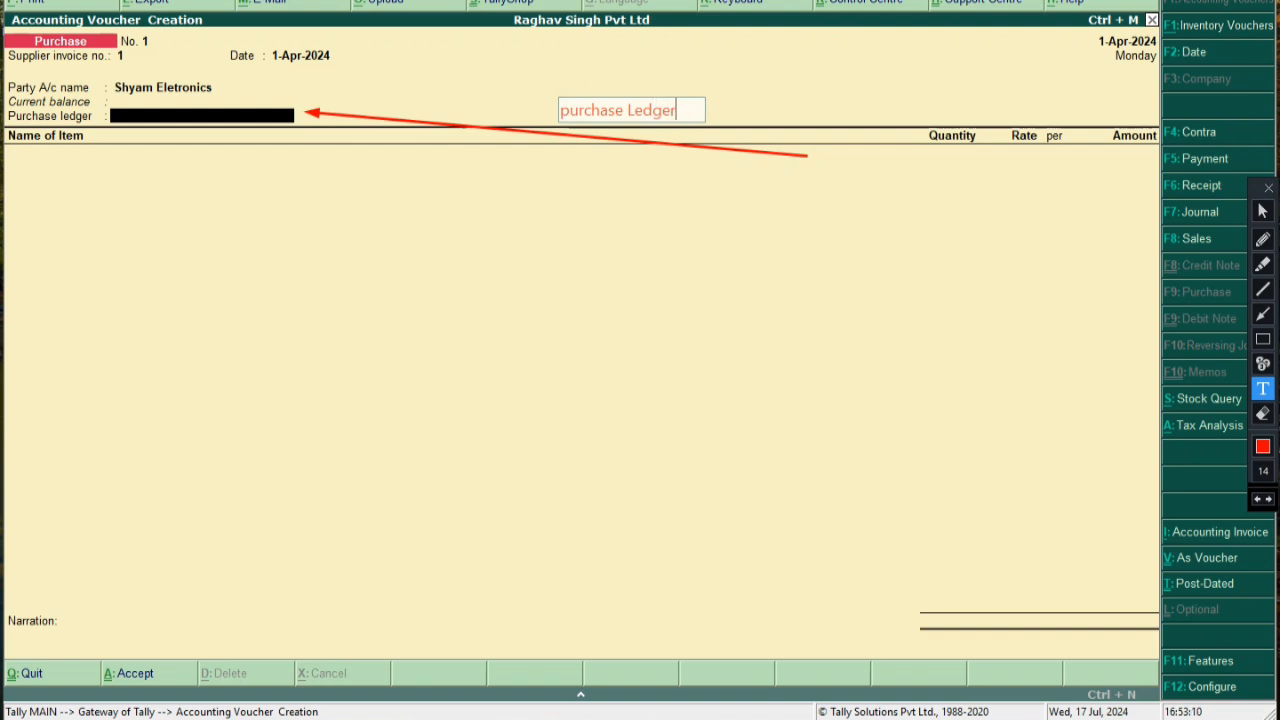
pyautogui.click(816, 304)
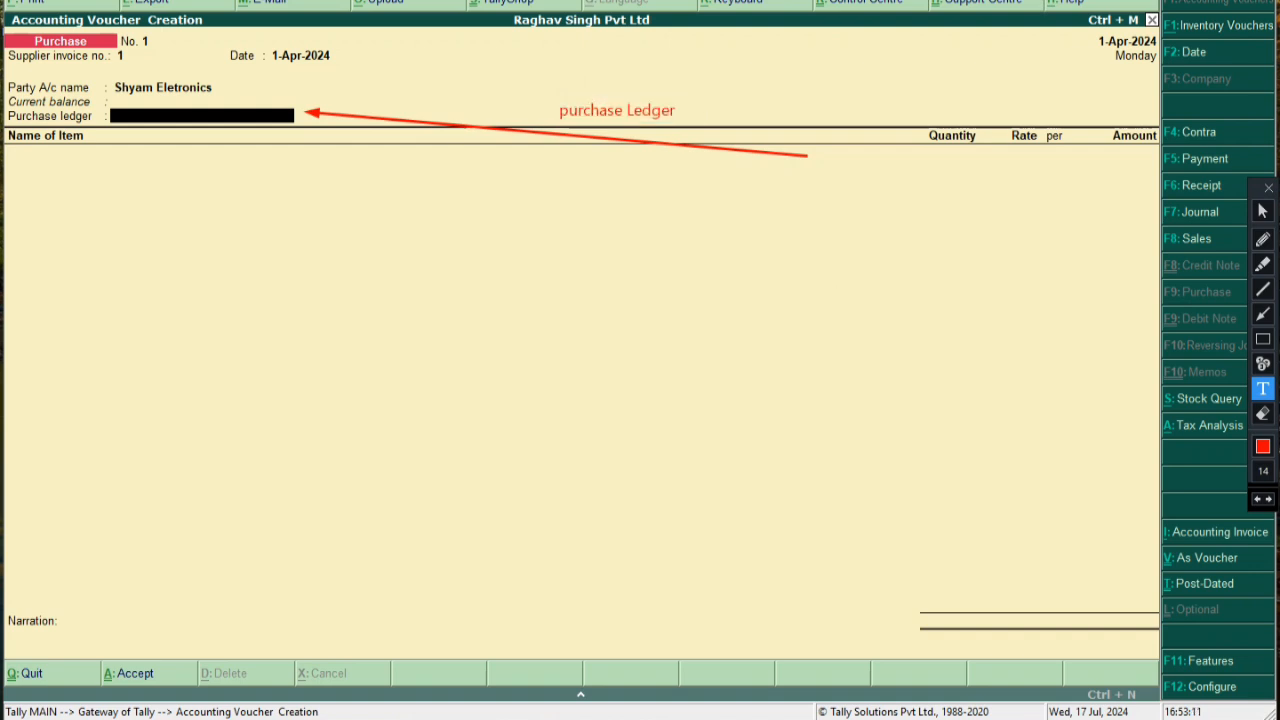
pyautogui.click(1263, 339)
pyautogui.moveTo(521, 93); pyautogui.dragTo(708, 131)
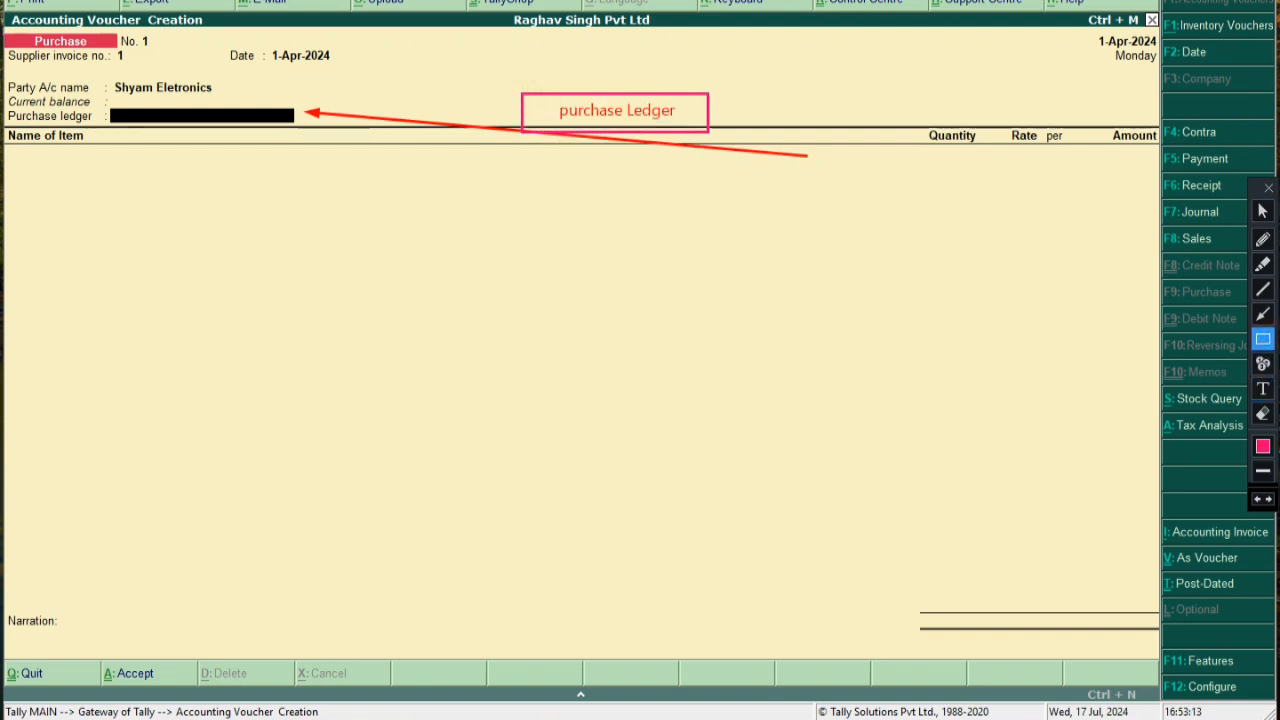
pyautogui.click(1263, 388)
pyautogui.click(1263, 211)
# Return to the empty Purchase ledger field and erase the on-screen note
pyautogui.press('Return')
pyautogui.press('BackSpace')
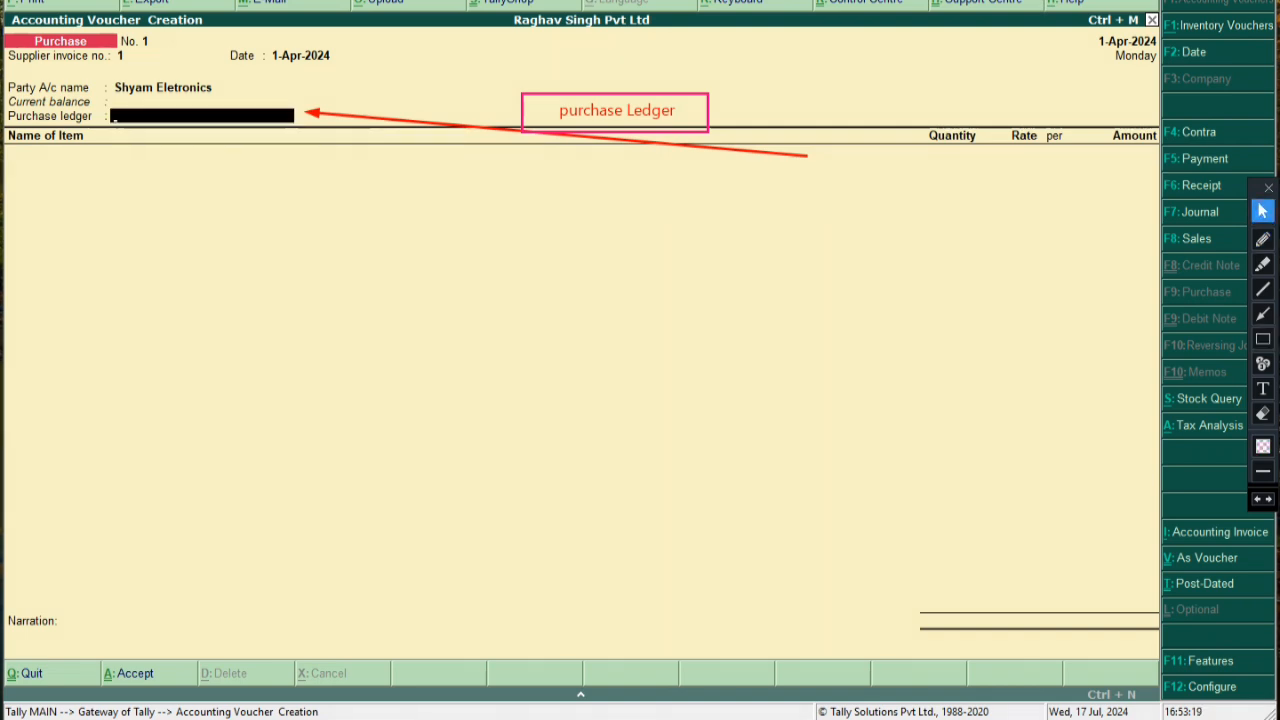
pyautogui.click(1263, 413)
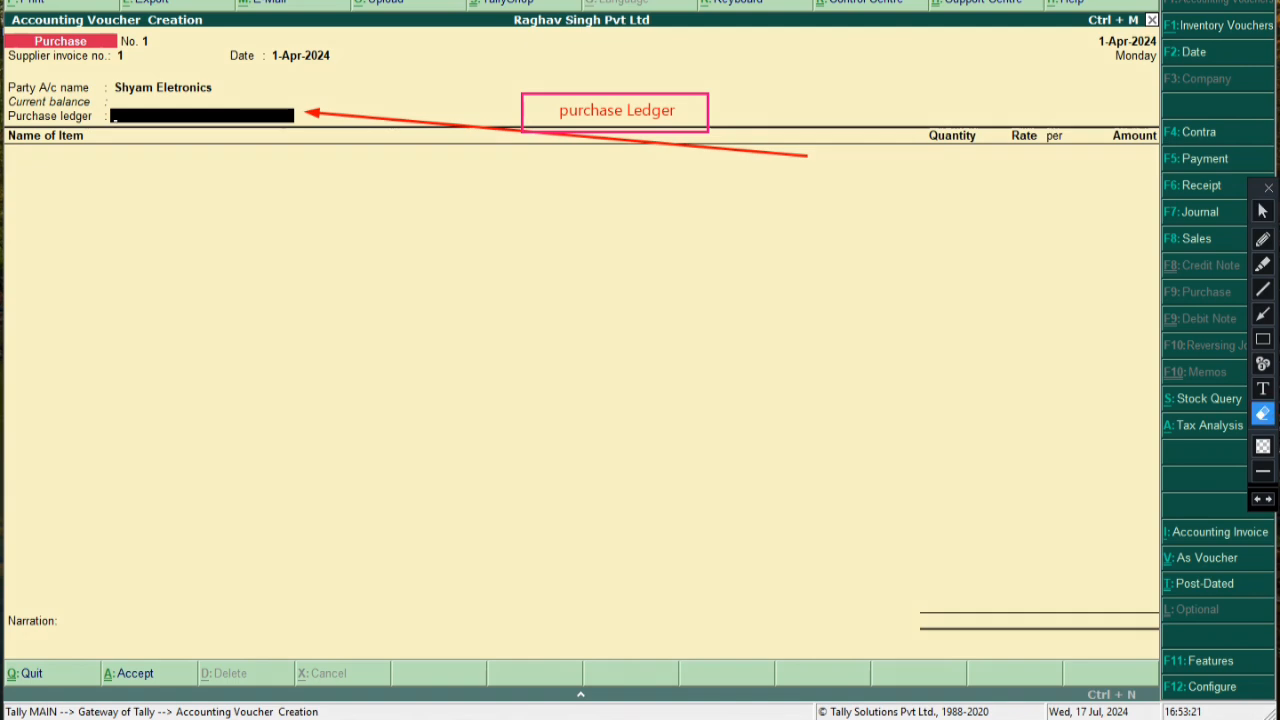
pyautogui.click(274, 86)
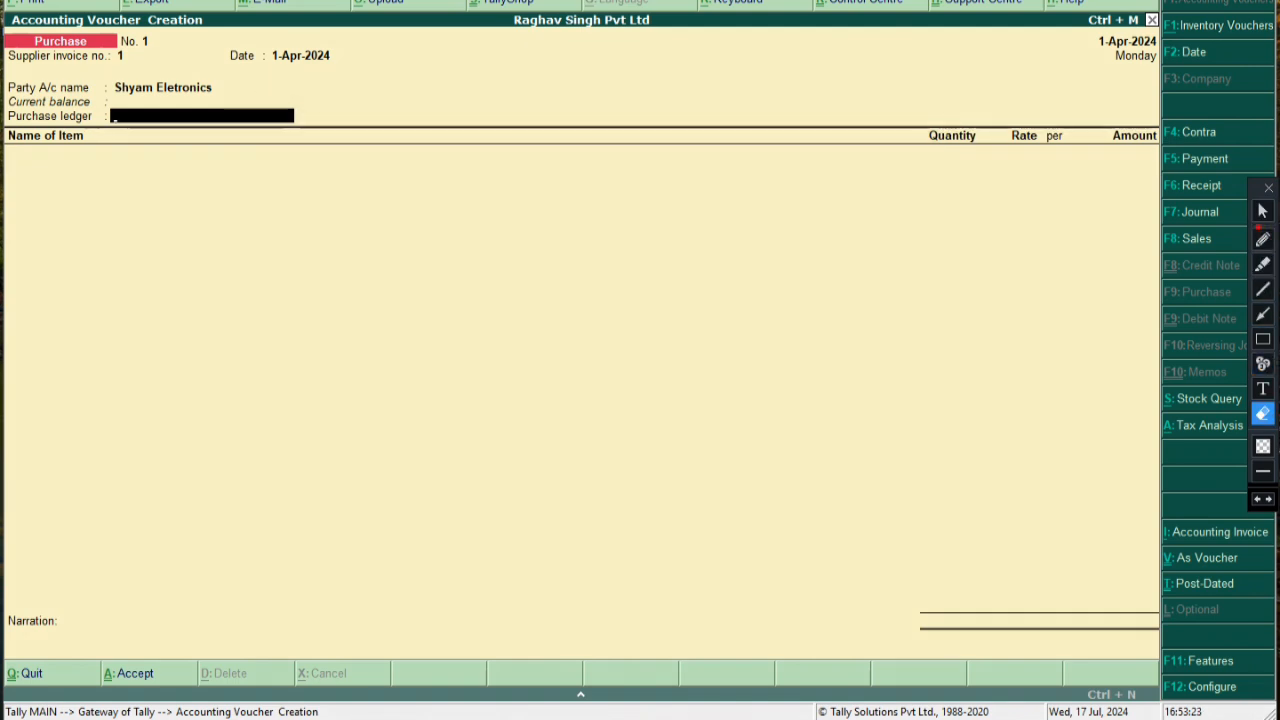
pyautogui.click(1263, 211)
pyautogui.press('Return')
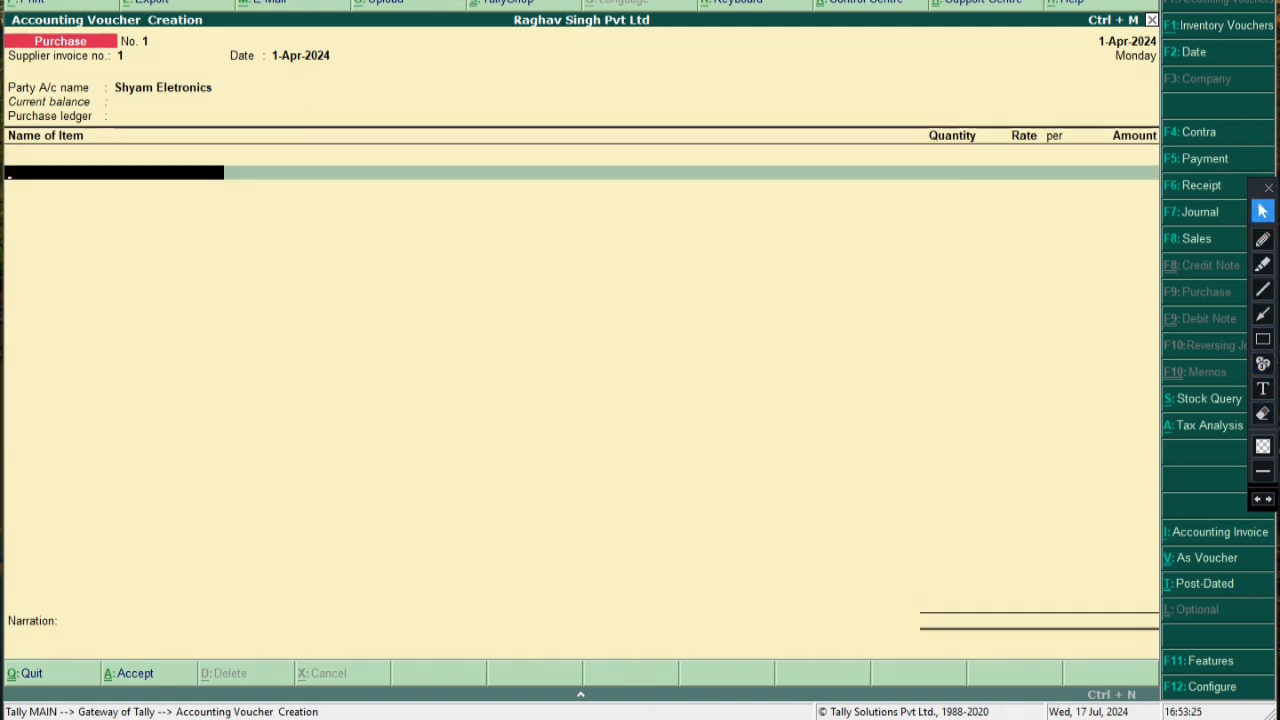
# Confirm Shyam Eletronics as party and start a new ledger named Purchase with a person's name
pyautogui.click(163, 87)
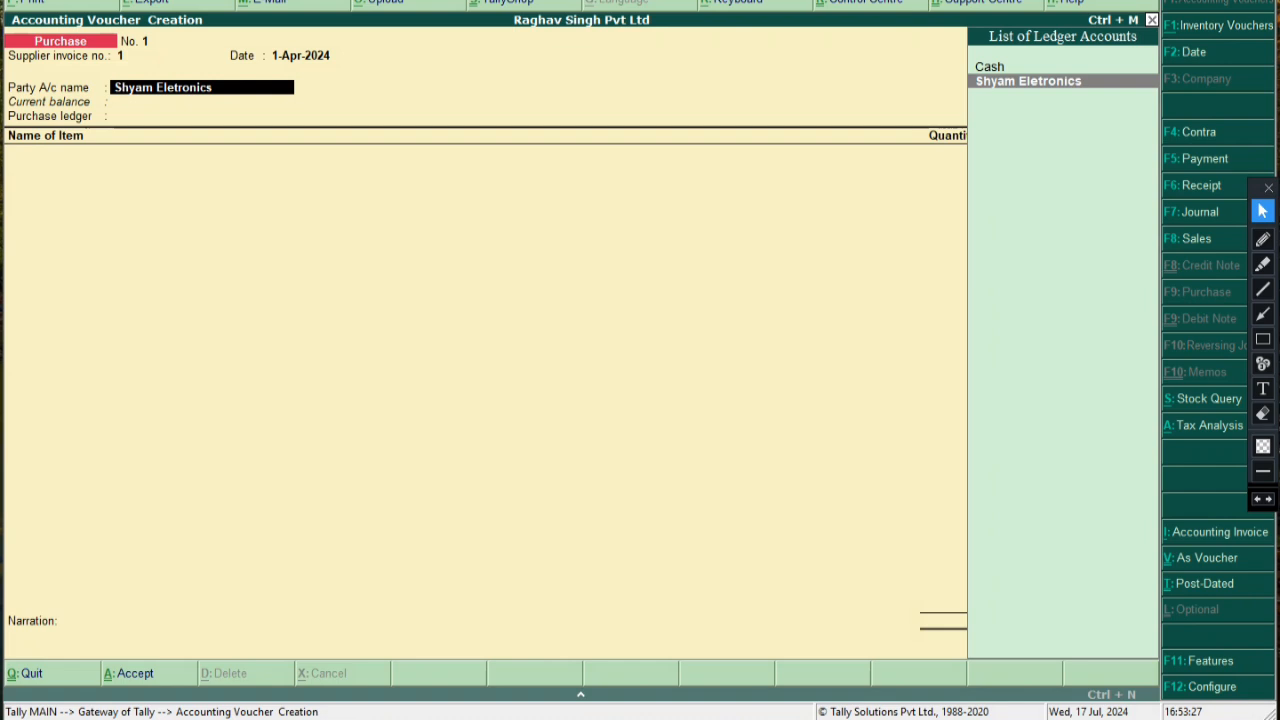
pyautogui.press('Return')
pyautogui.press('Return')
pyautogui.press('Return')
pyautogui.press('Return')
pyautogui.press('Return')
pyautogui.press('Return')
pyautogui.hotkey('alt', 'c')
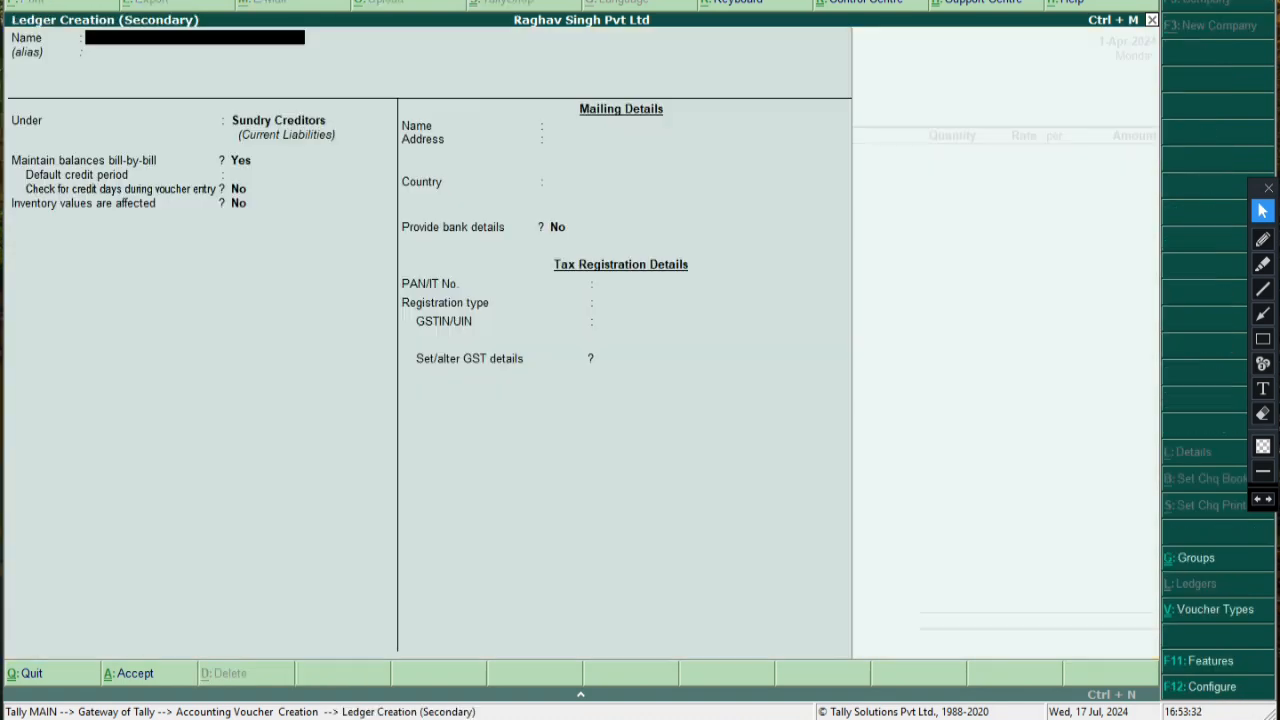
pyautogui.write('Purchase(')
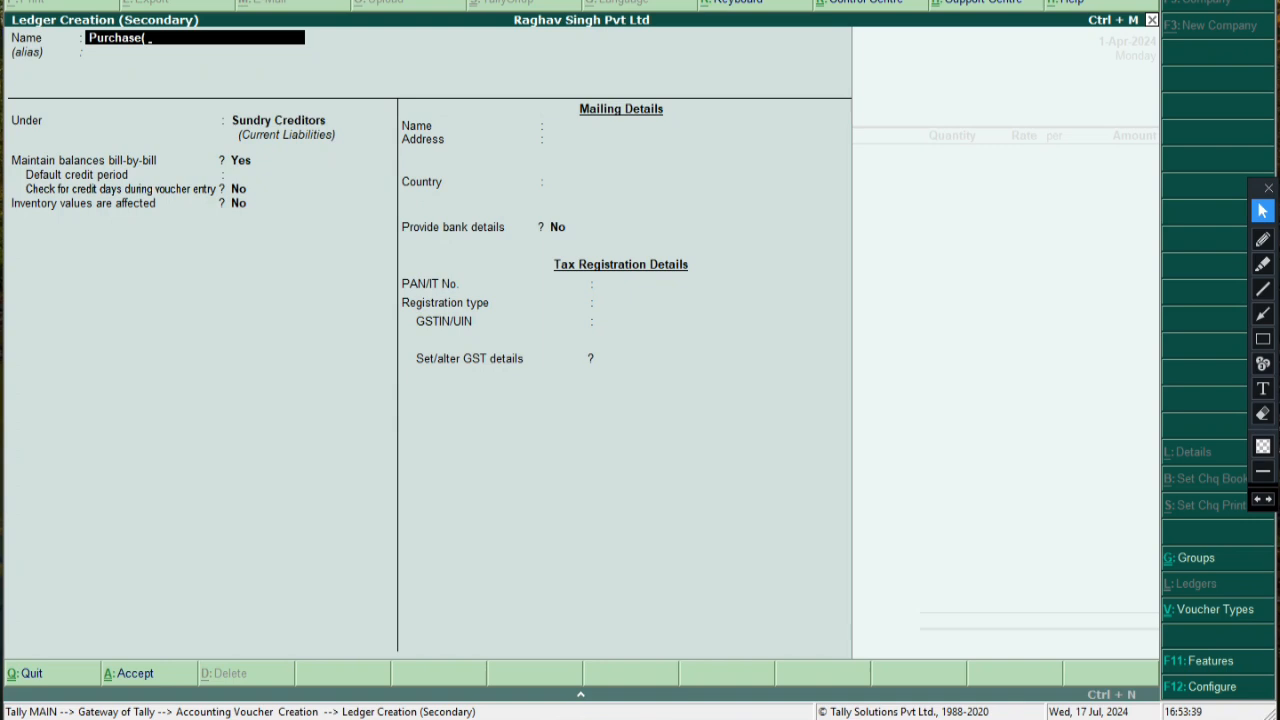
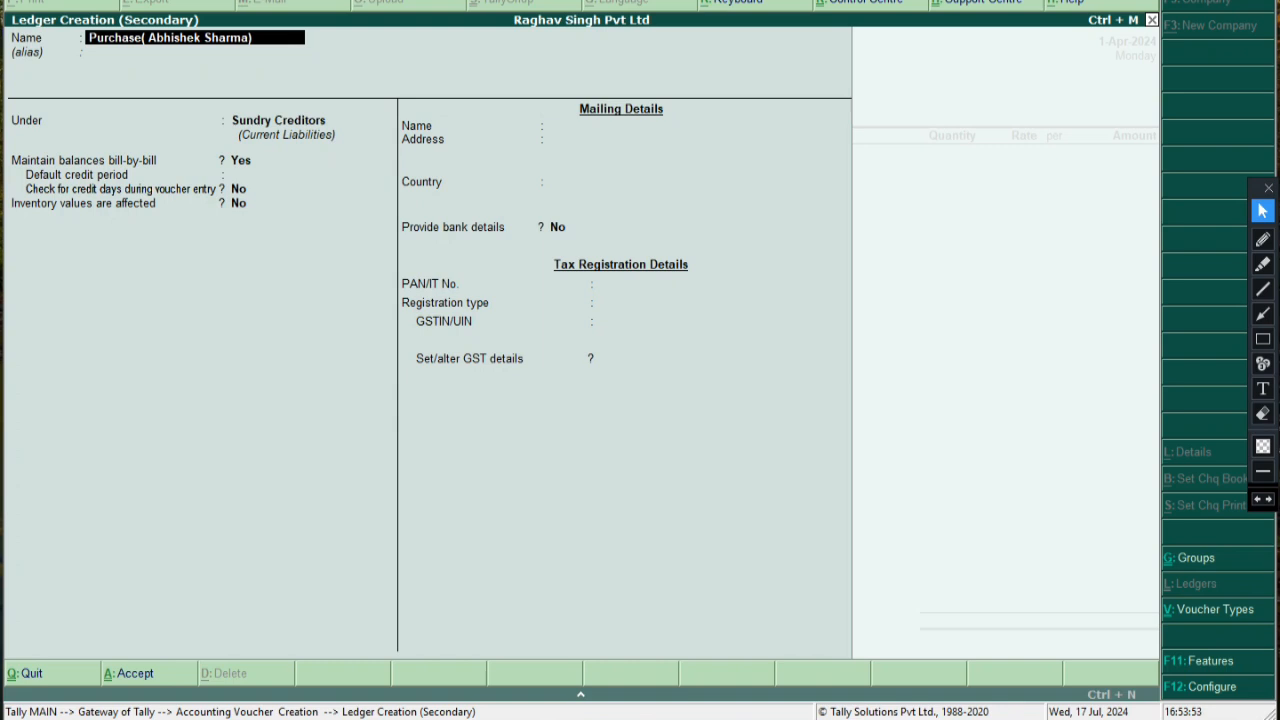
pyautogui.press('Return')
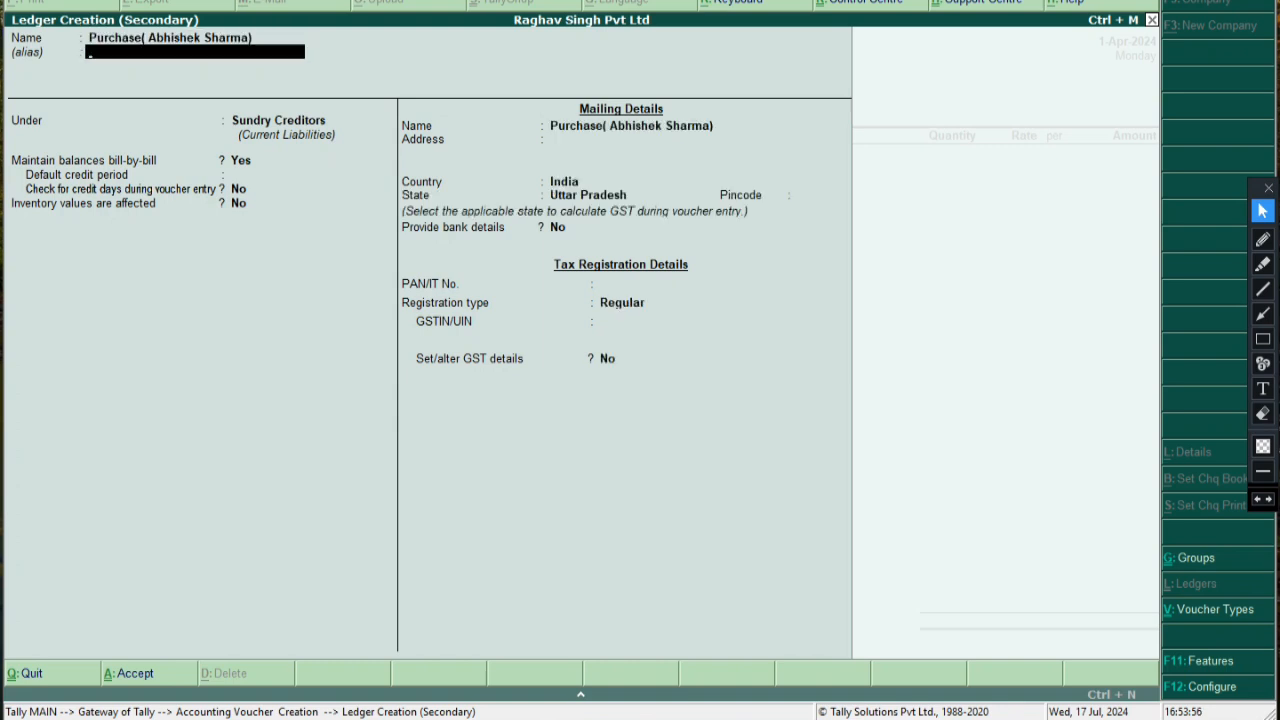
pyautogui.press('Return')
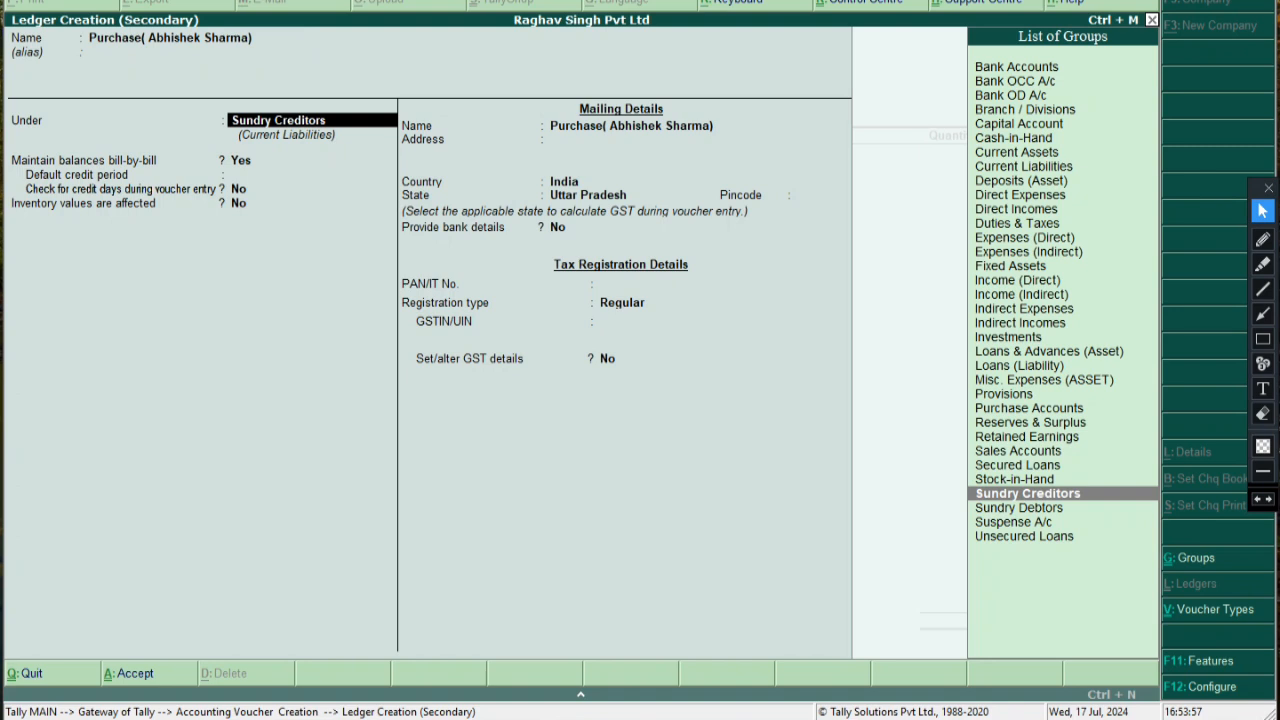
# Place the new purchase ledger under the Purchase Accounts group
pyautogui.write('P')
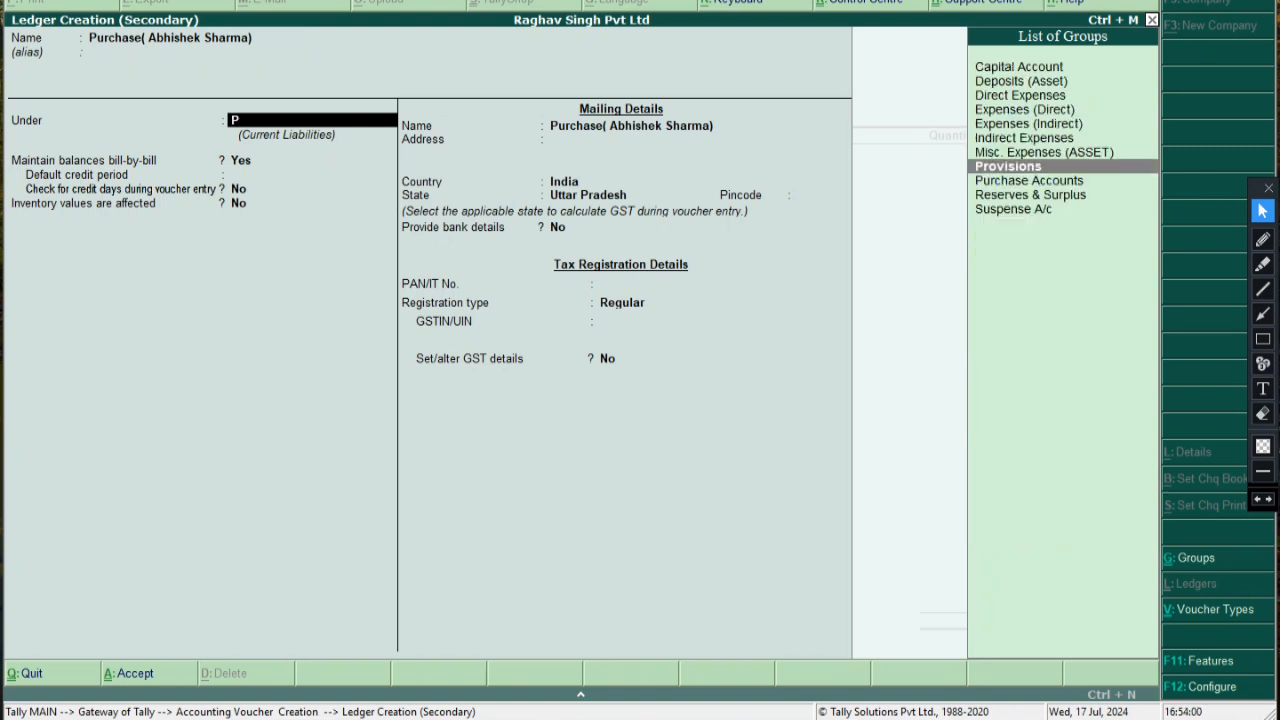
pyautogui.press('Down')
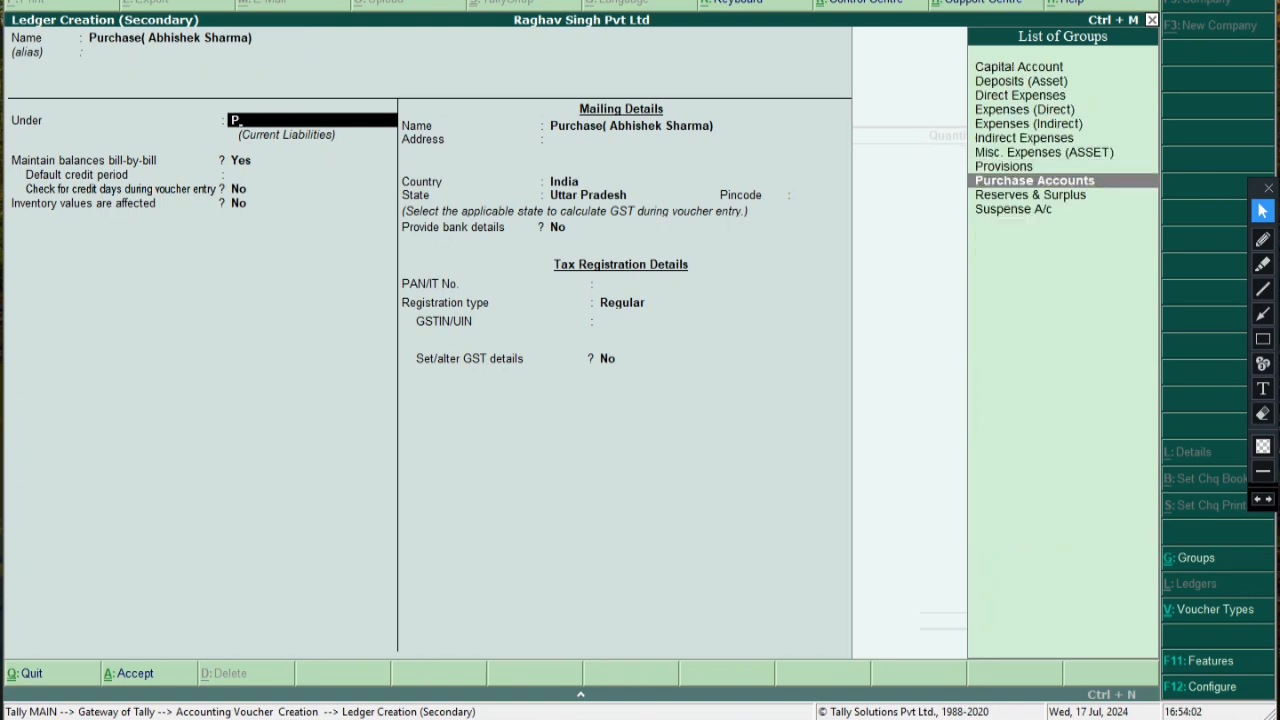
pyautogui.press('Up')
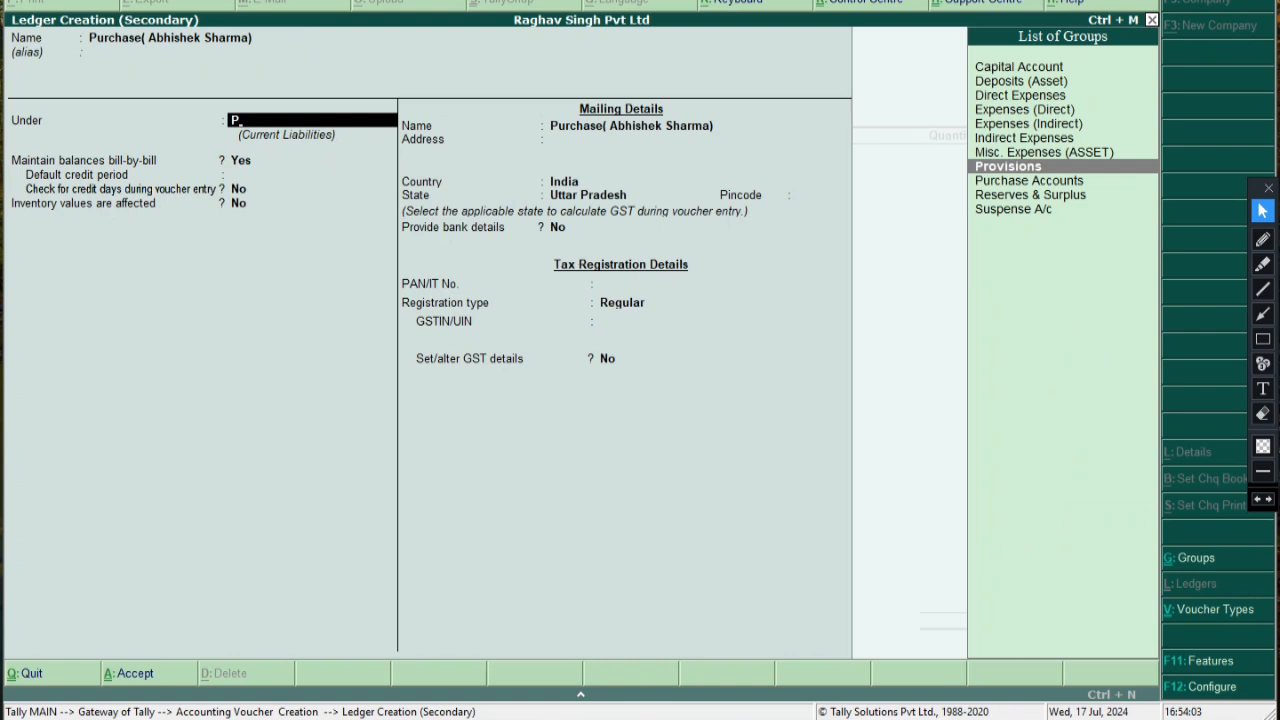
pyautogui.press('Down')
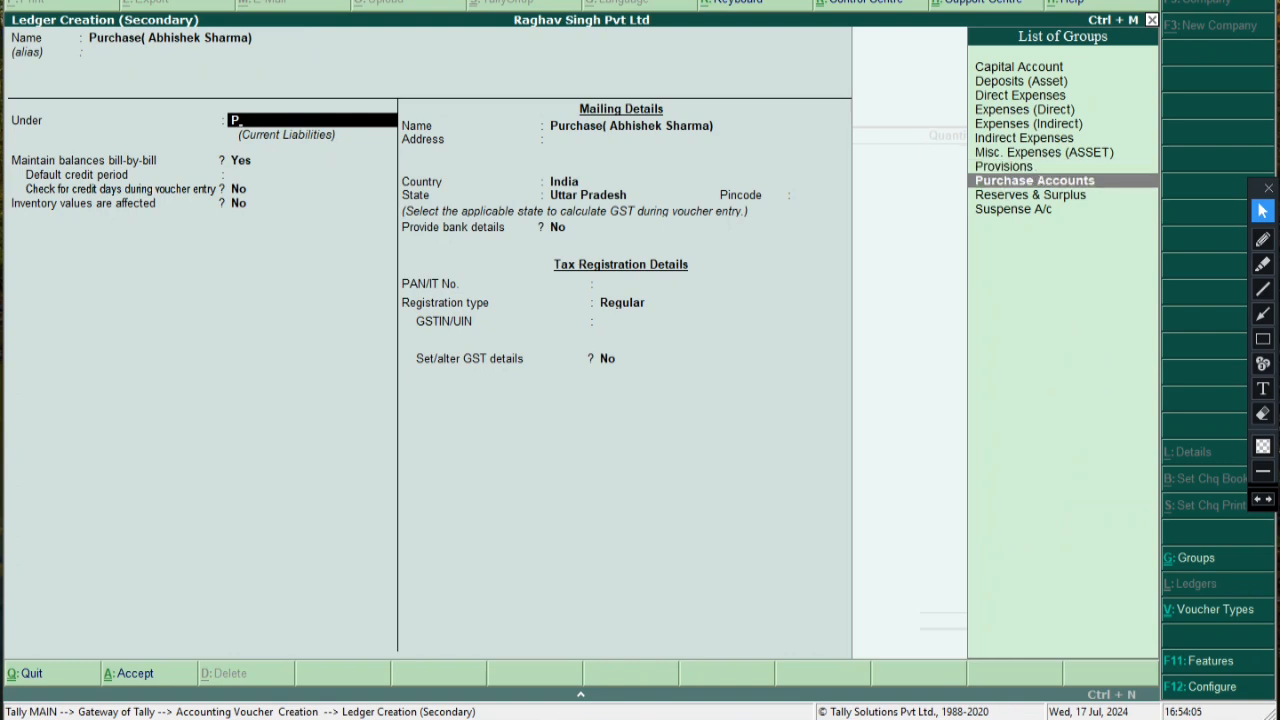
pyautogui.press('Return')
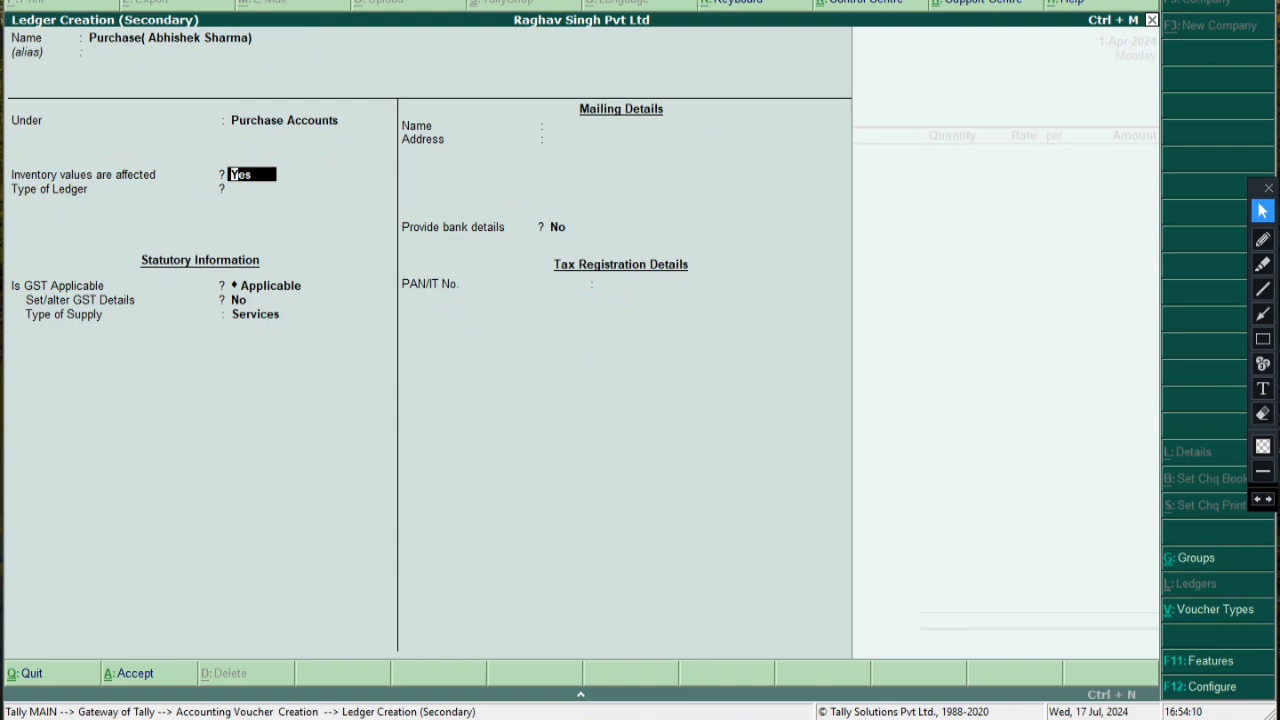
pyautogui.press('Return')
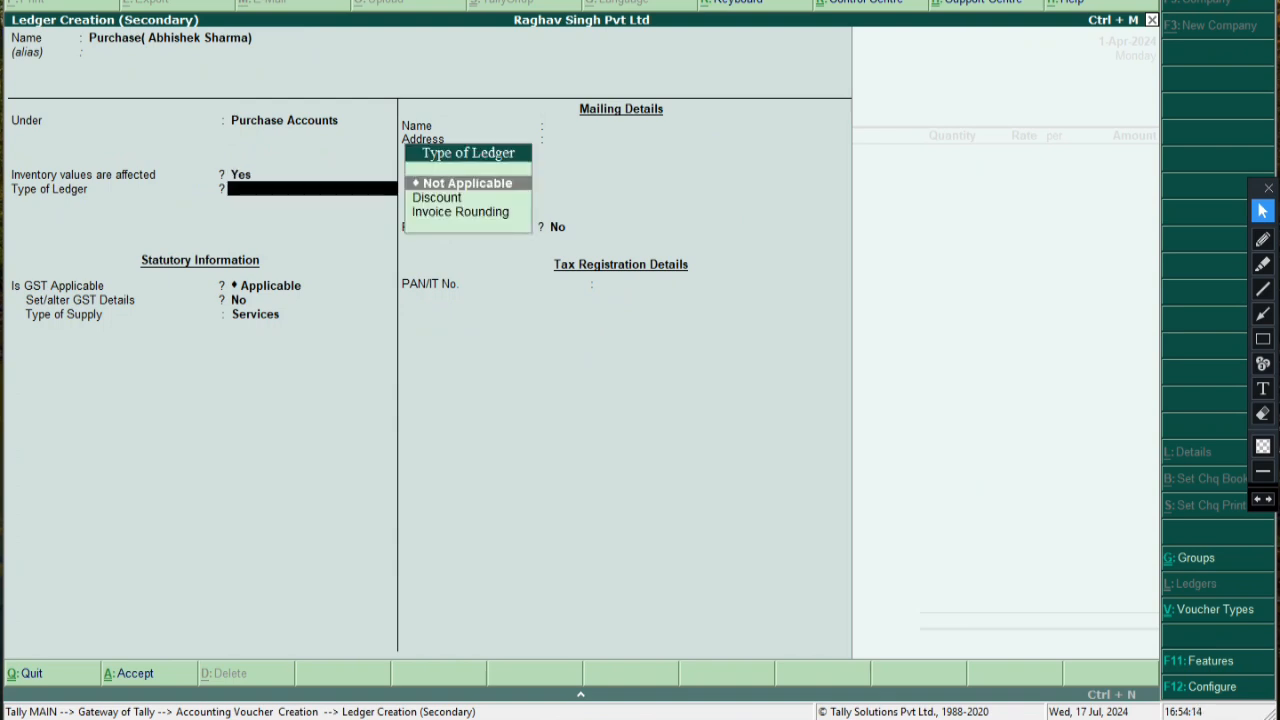
pyautogui.press('Return')
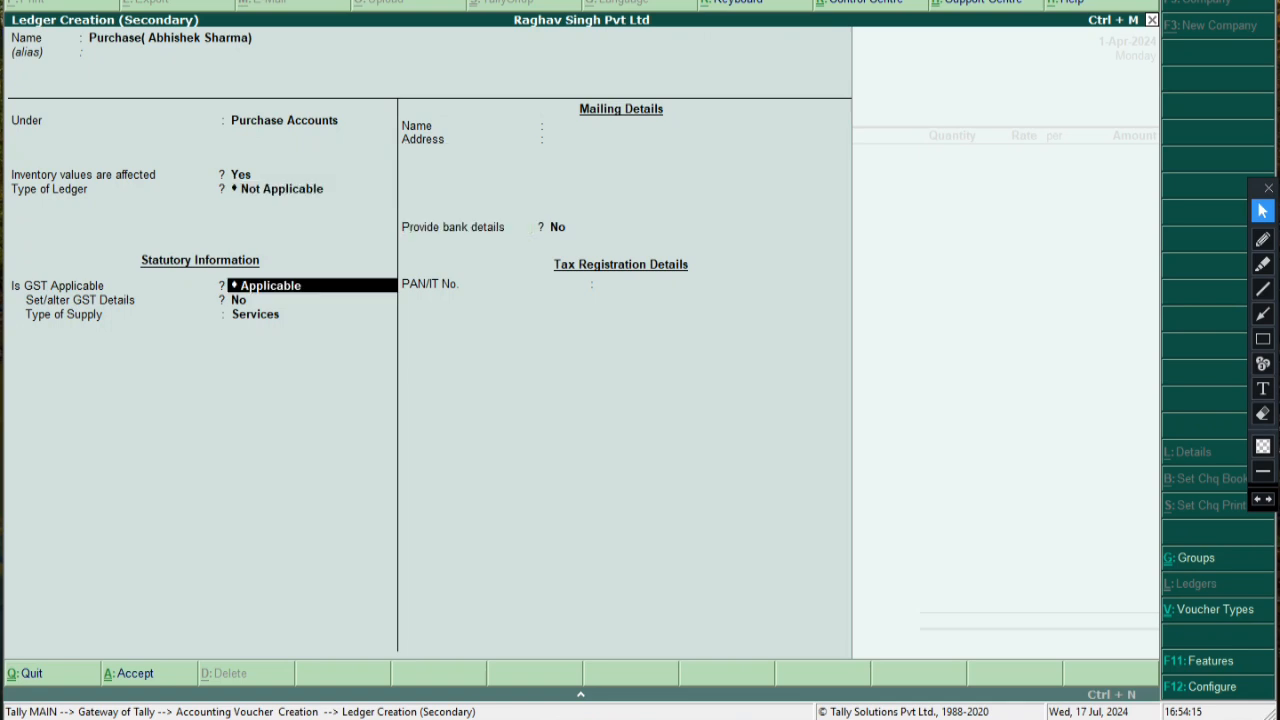
pyautogui.press('BackSpace')
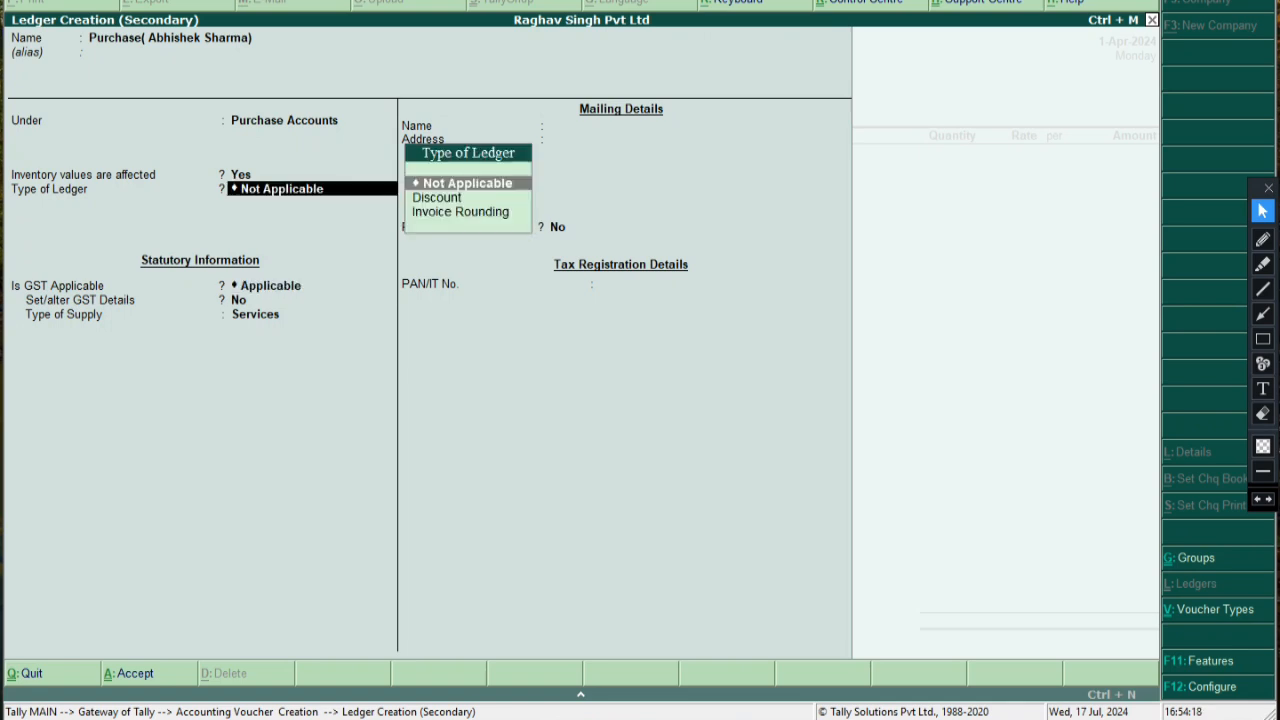
pyautogui.press('Return')
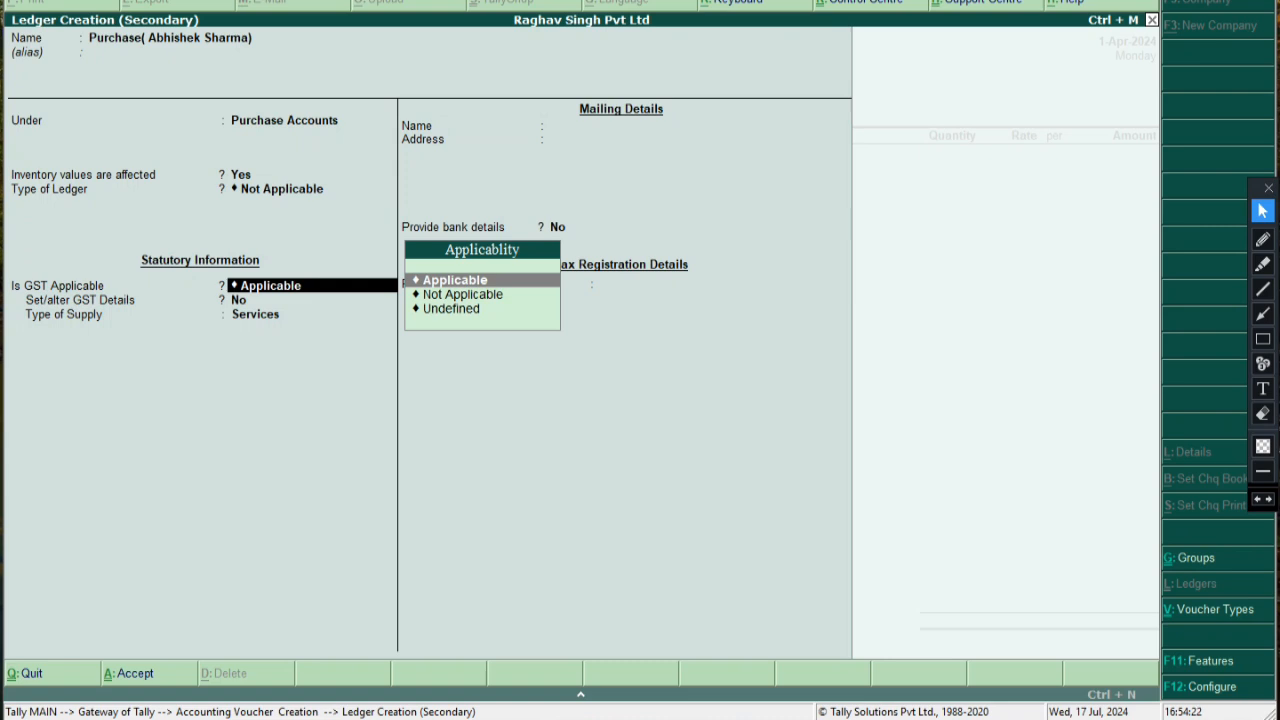
pyautogui.press('Return')
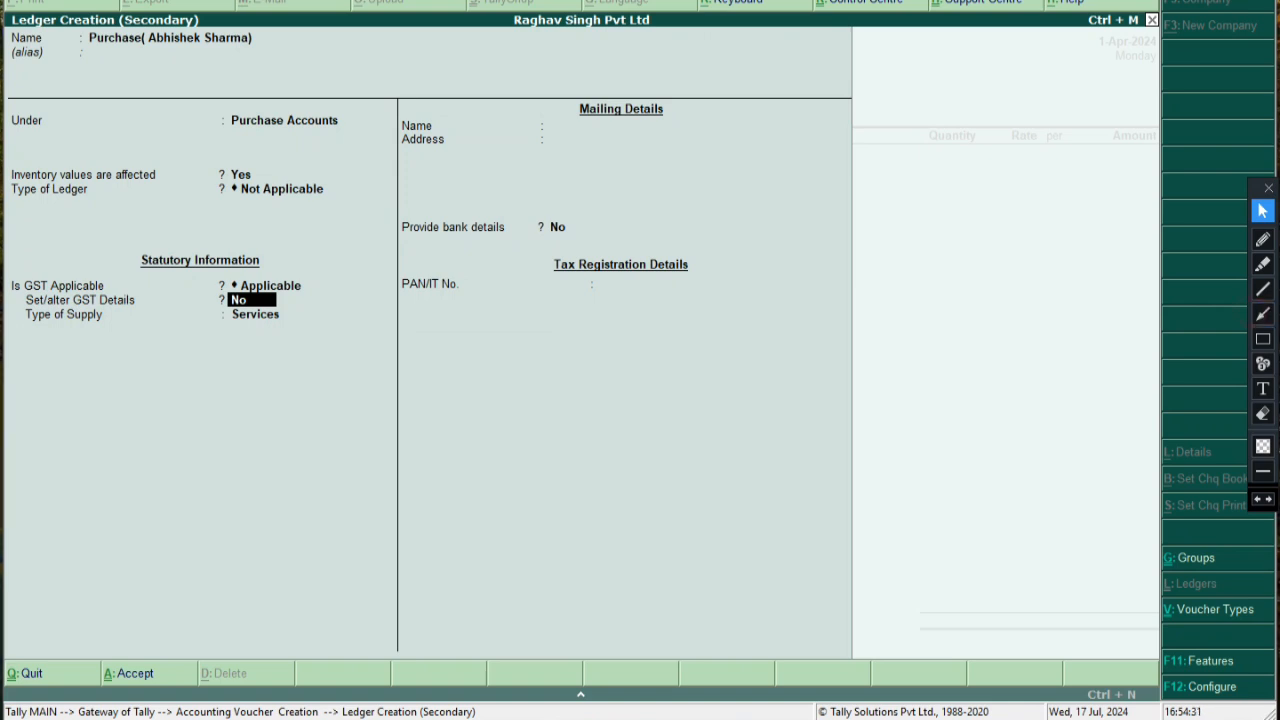
pyautogui.click(1262, 314)
pyautogui.moveTo(262, 301); pyautogui.dragTo(316, 306)
pyautogui.click(1262, 388)
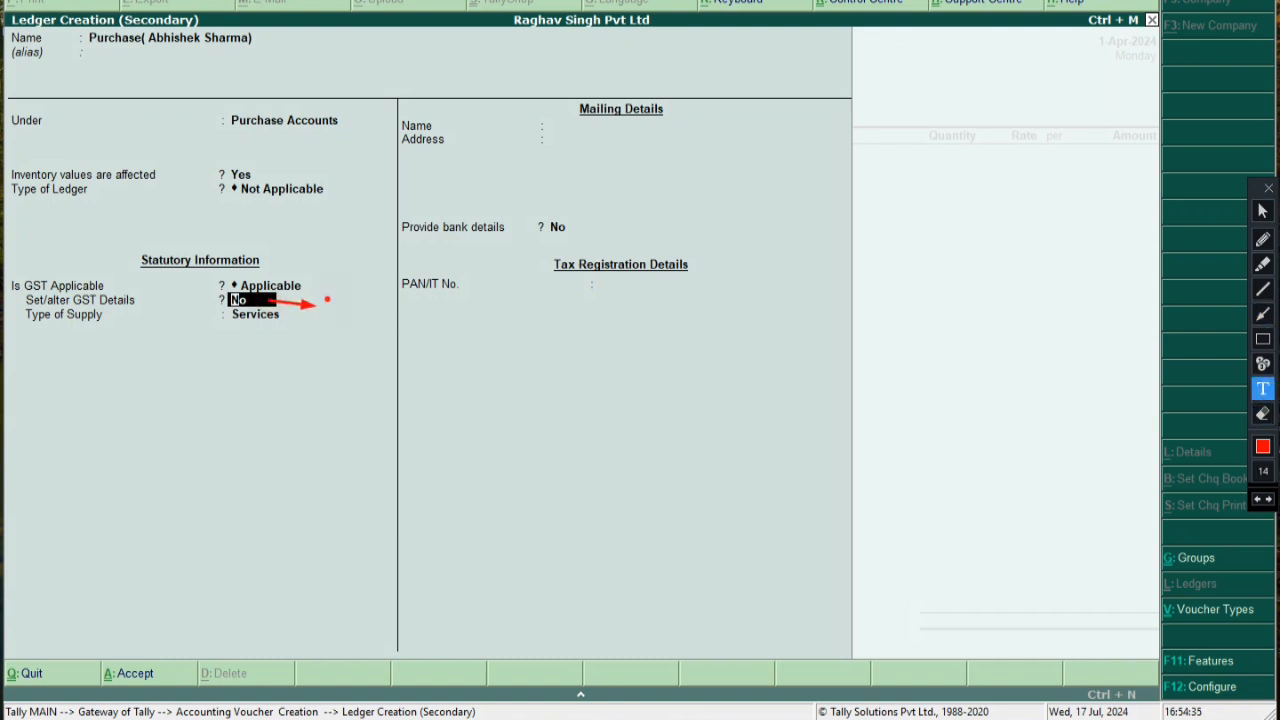
pyautogui.click(328, 301)
pyautogui.write('yes')
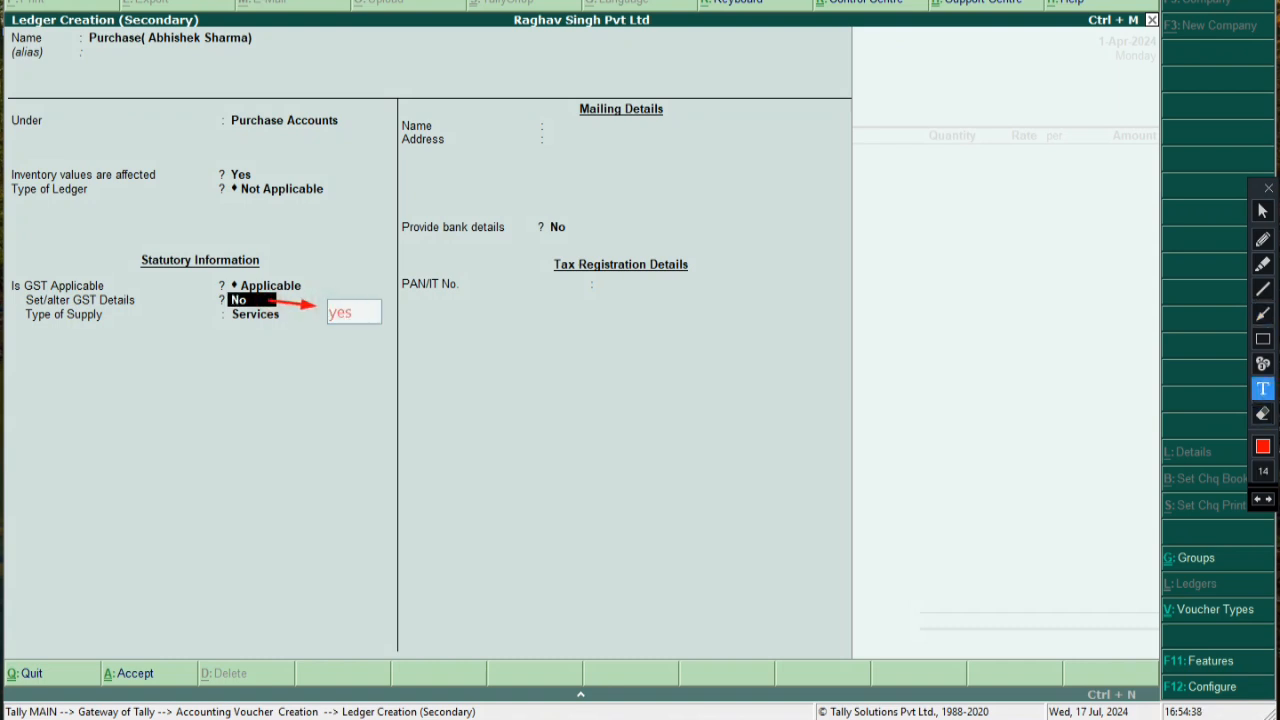
pyautogui.click(693, 459)
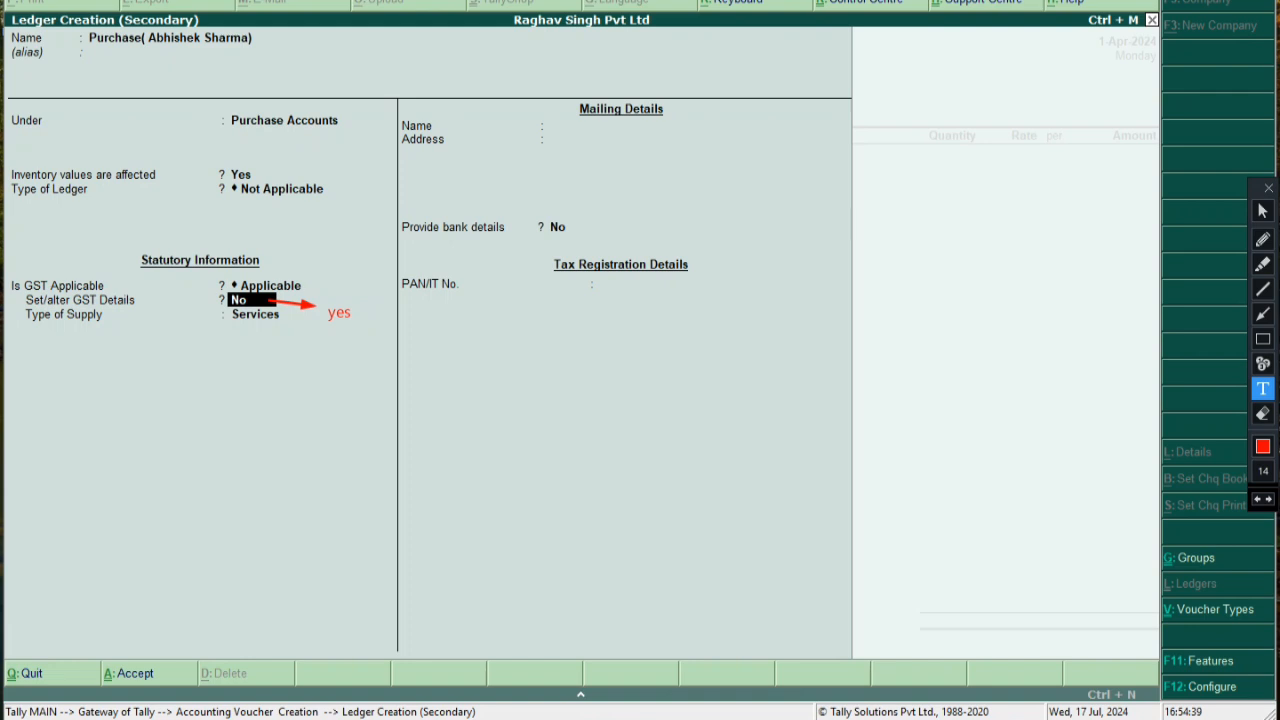
pyautogui.click(1262, 211)
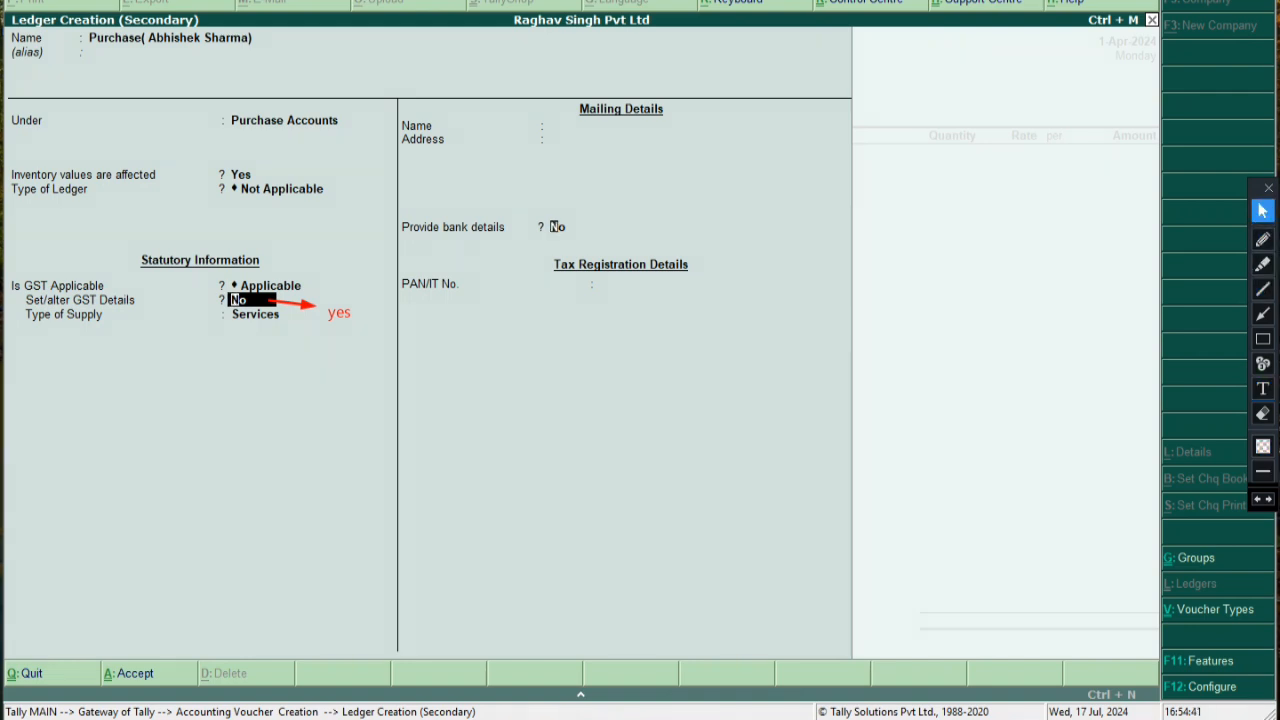
pyautogui.click(549, 227)
pyautogui.click(232, 300)
# Set Set/alter GST Details to Yes, quit the GST details once, and reopen them
pyautogui.write('y')
pyautogui.press('Return')
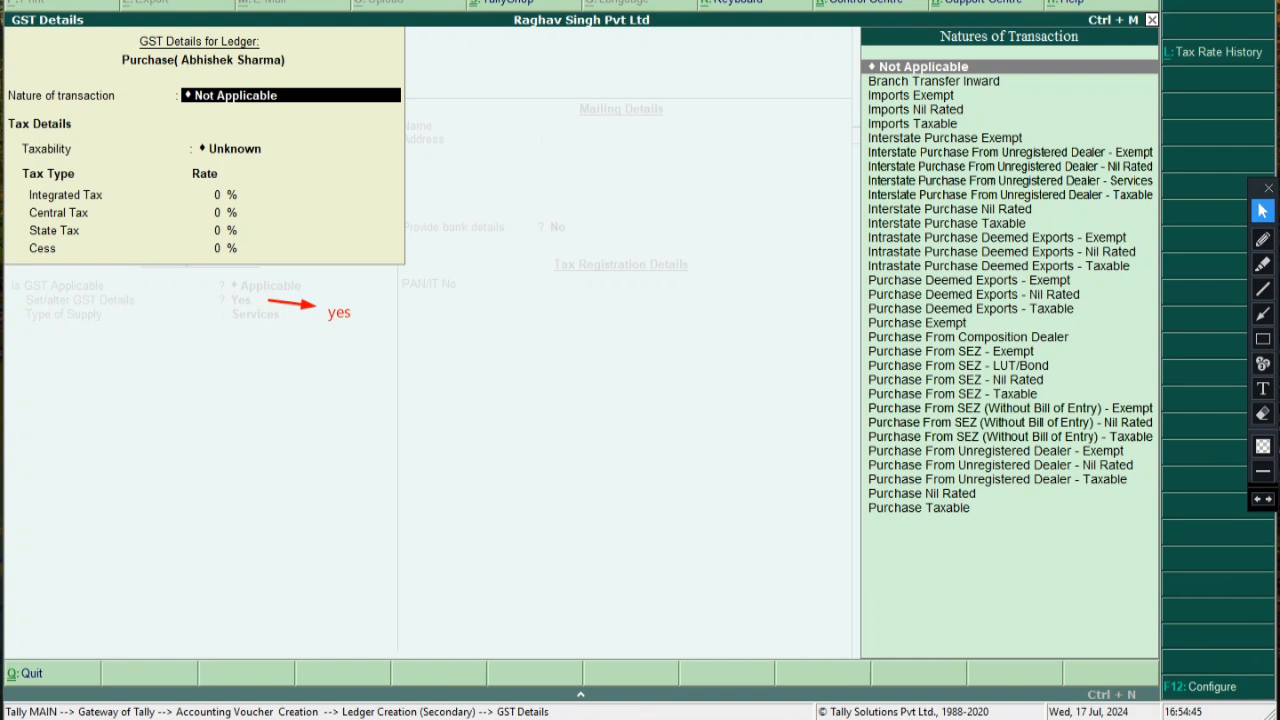
pyautogui.press('Escape')
pyautogui.press('Return')
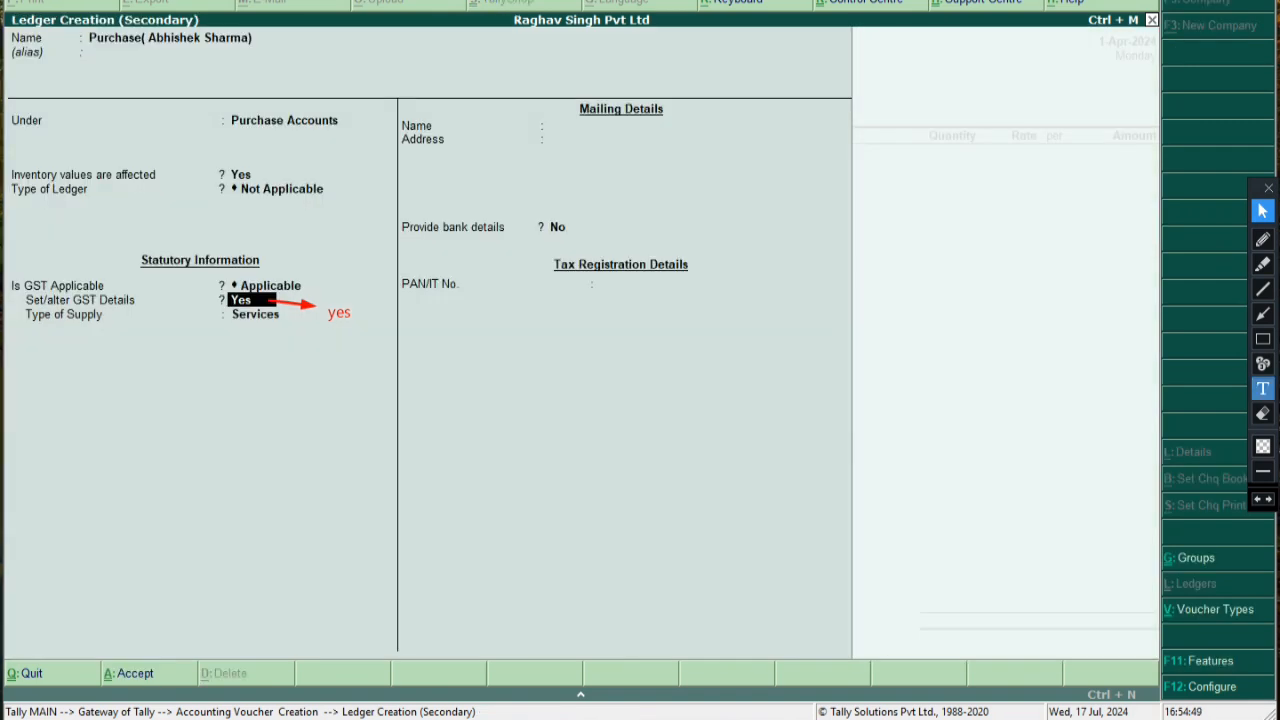
pyautogui.click(1262, 413)
pyautogui.moveTo(262, 286)
pyautogui.mouseDown()
pyautogui.moveTo(287, 317)
pyautogui.moveTo(389, 361)
pyautogui.mouseUp()
pyautogui.click(1262, 211)
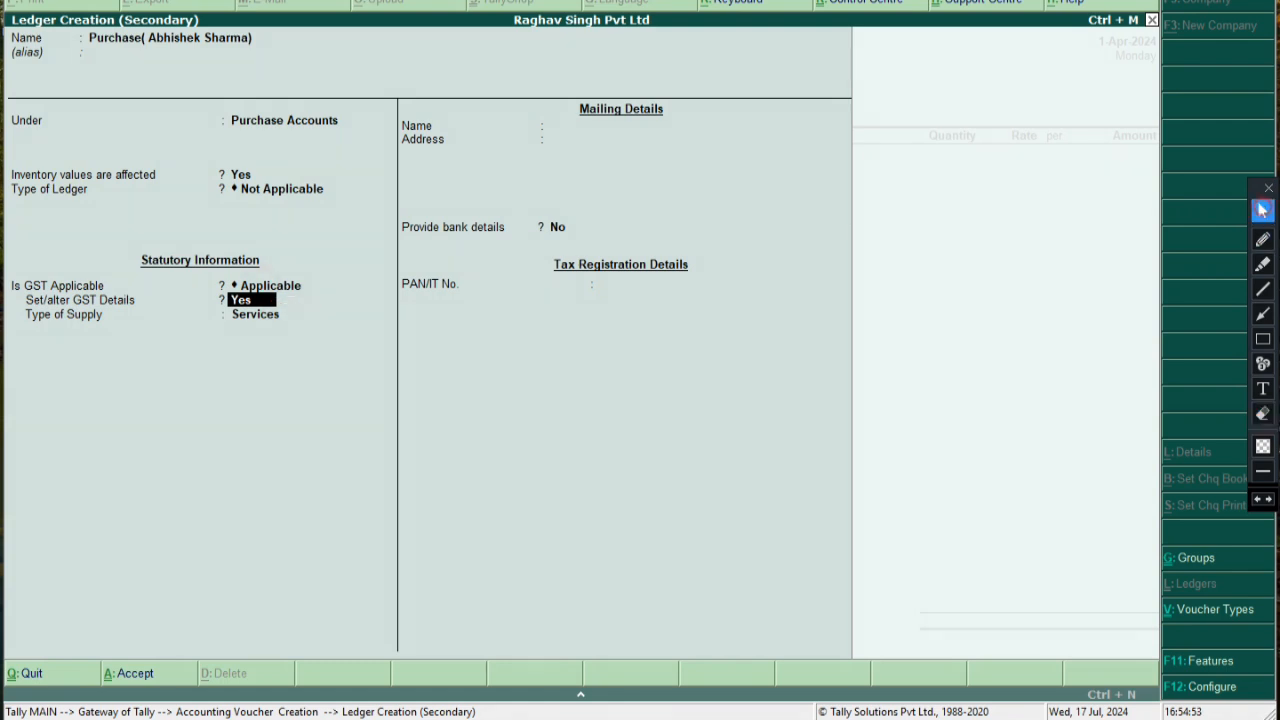
pyautogui.press('Return')
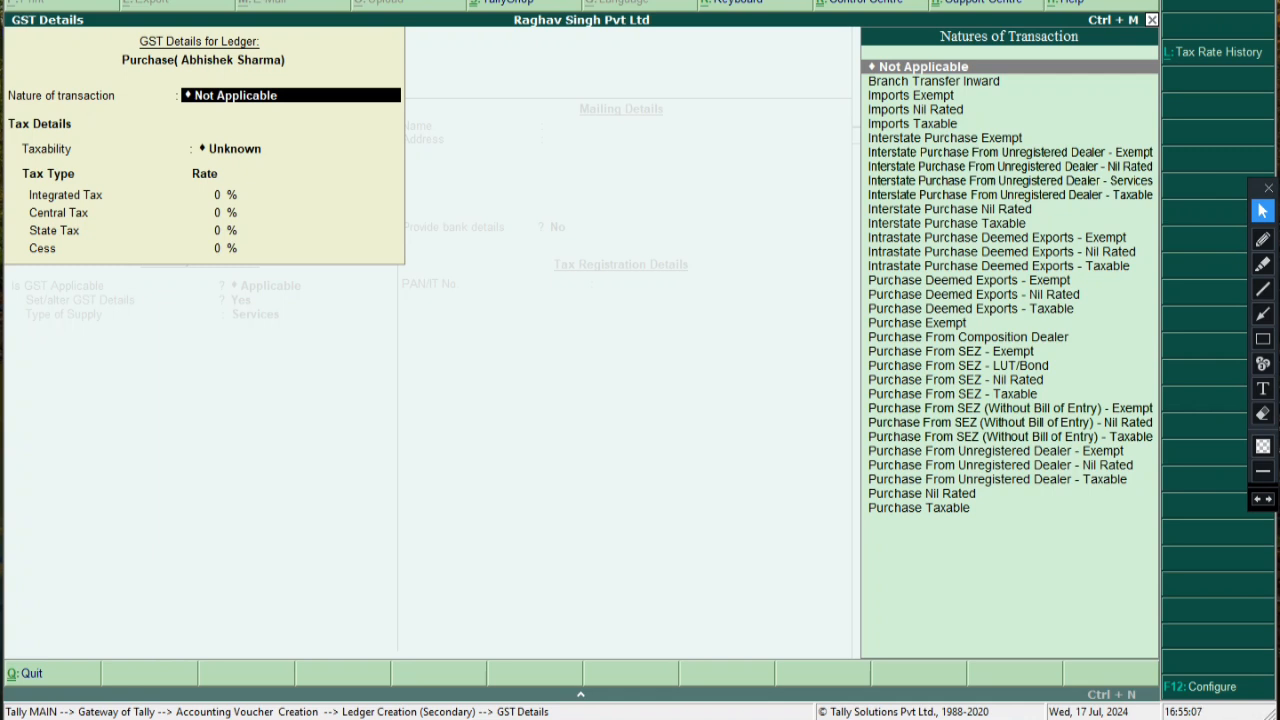
pyautogui.click(1262, 339)
pyautogui.moveTo(858, 499)
pyautogui.mouseDown()
pyautogui.moveTo(946, 530)
pyautogui.moveTo(991, 518)
pyautogui.mouseUp()
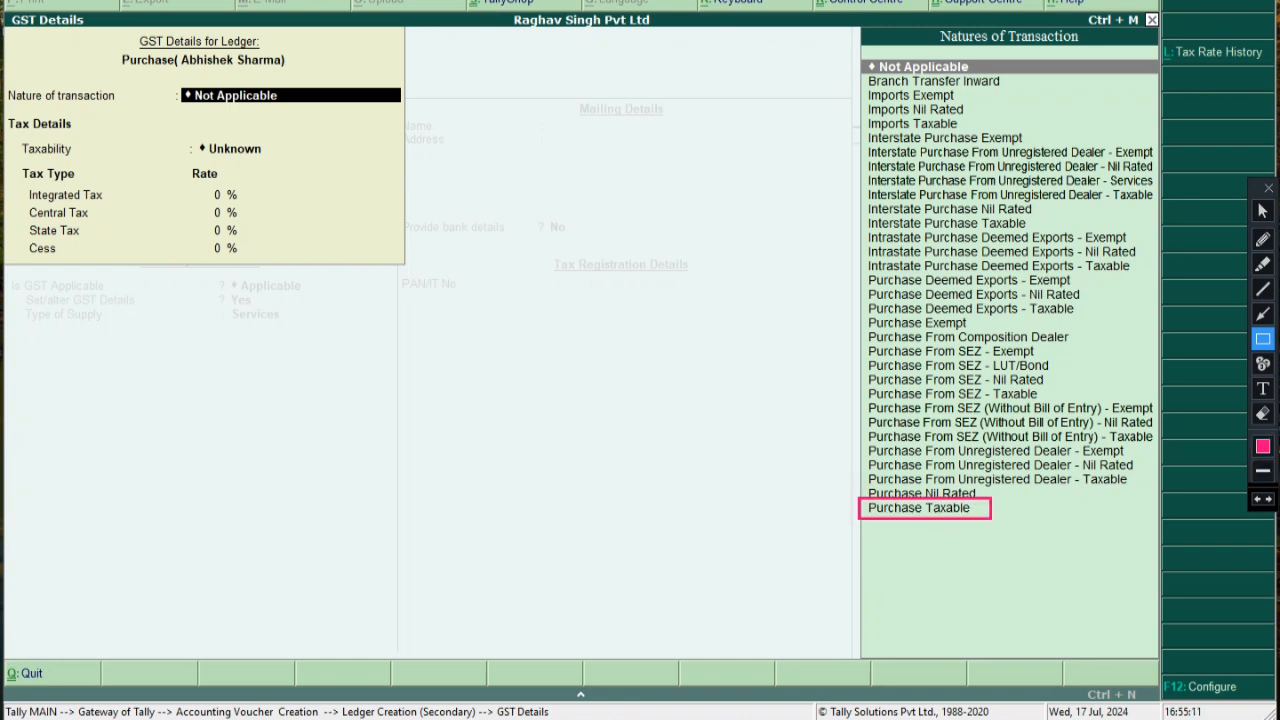
pyautogui.click(1262, 388)
pyautogui.click(318, 340)
pyautogui.write('purchase taxable')
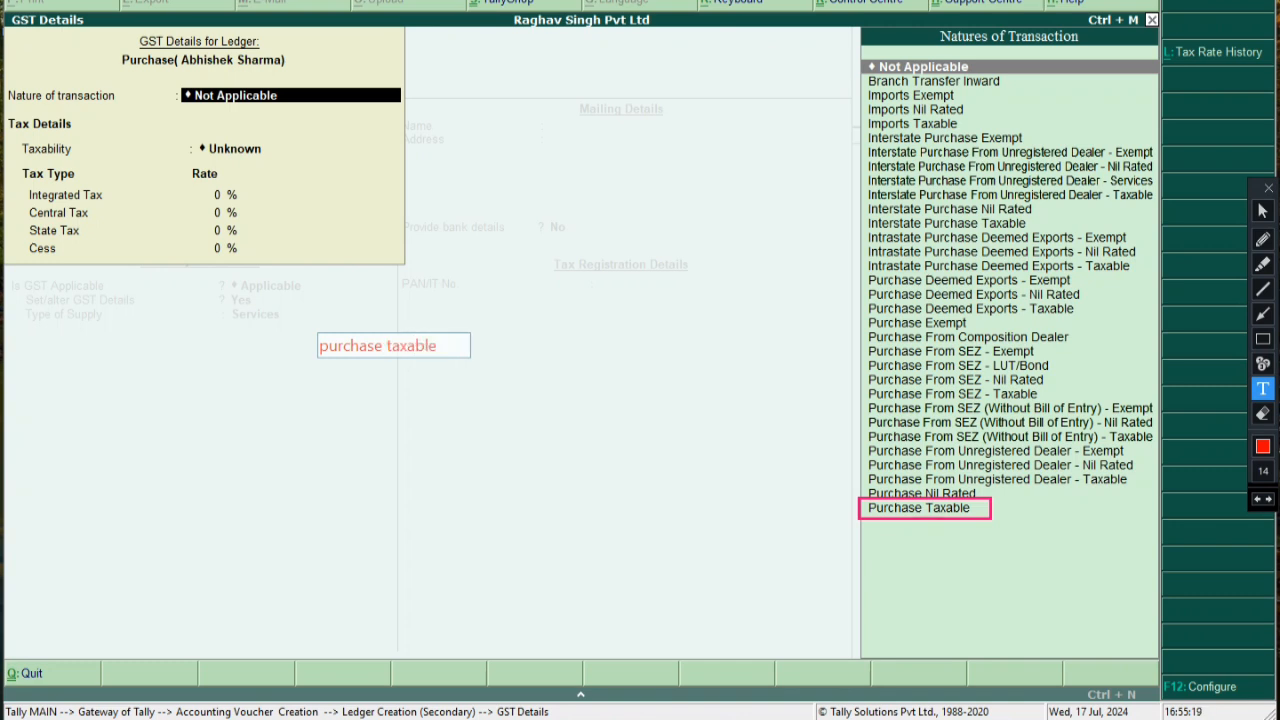
pyautogui.press('Return')
pyautogui.write('agar ham up ke ander')
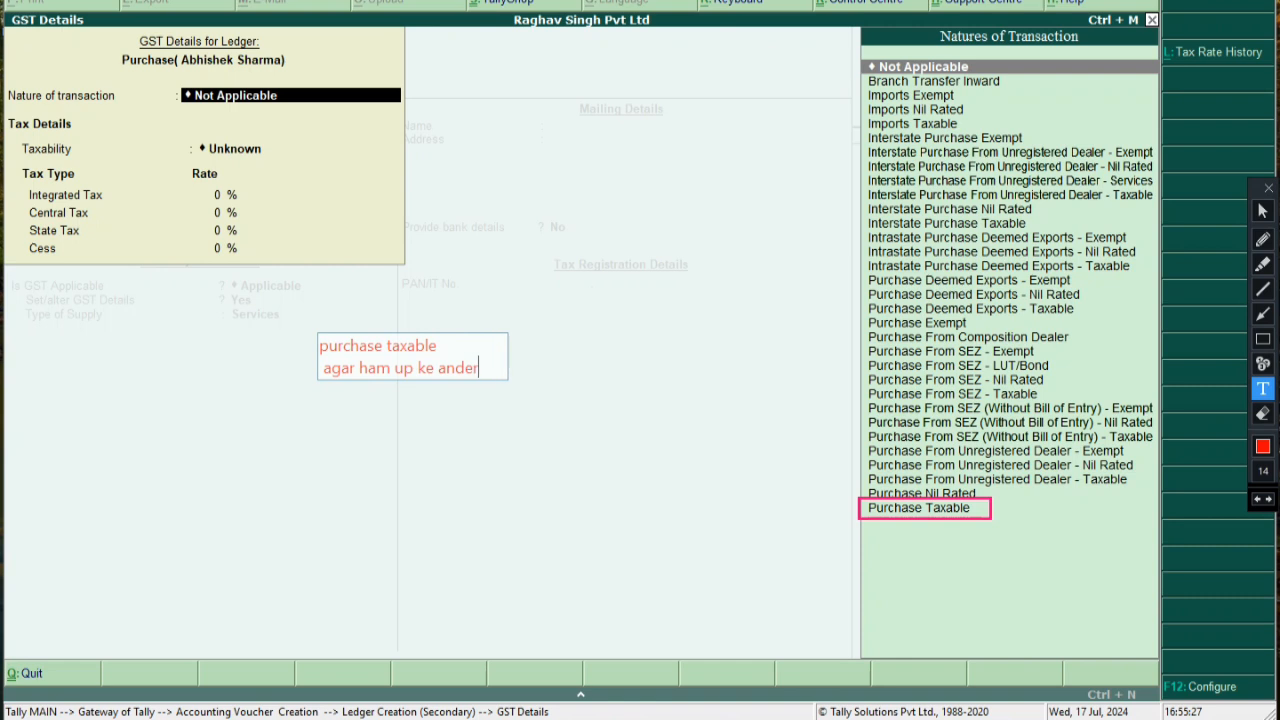
pyautogui.write(' se hi')
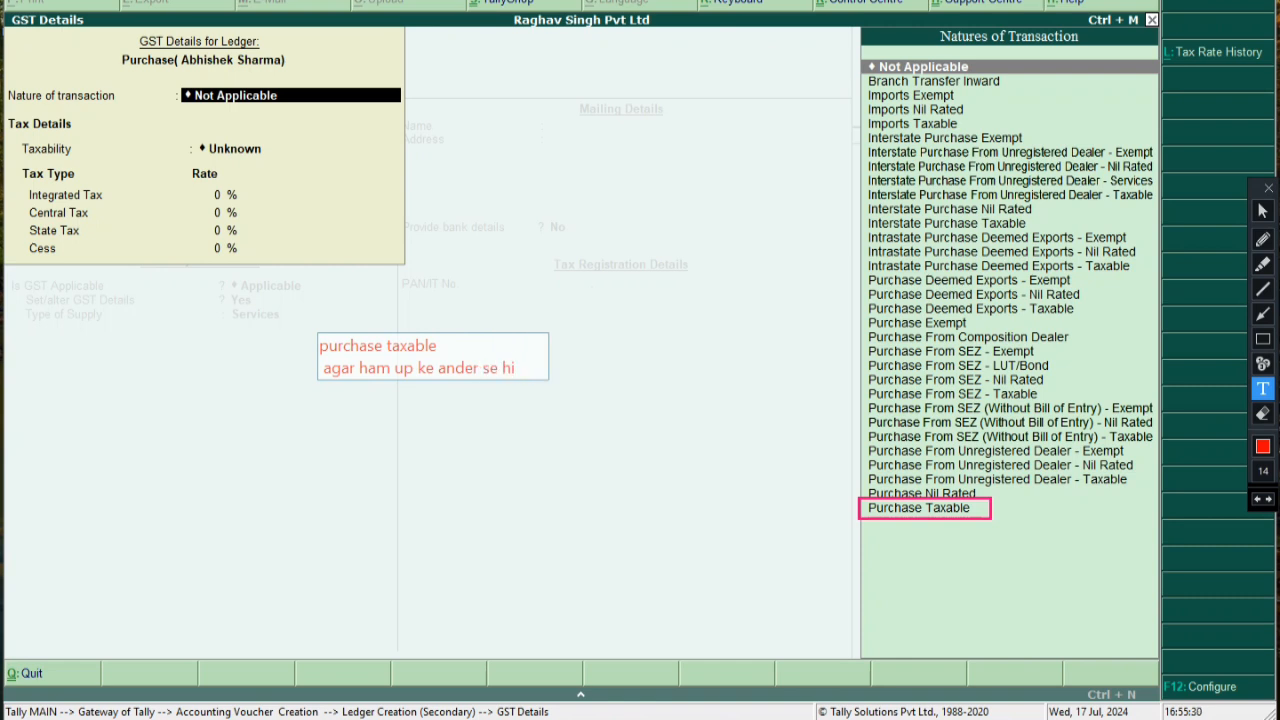
pyautogui.write(' items')
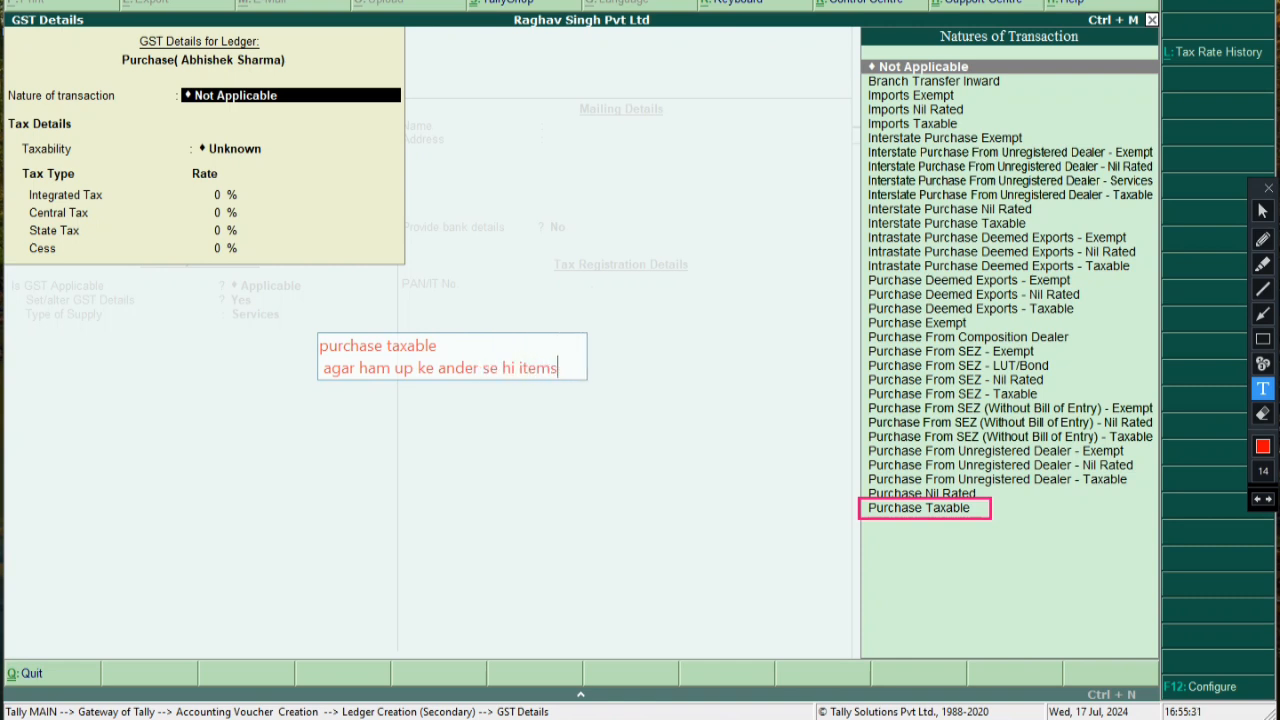
pyautogui.write(' ko purc')
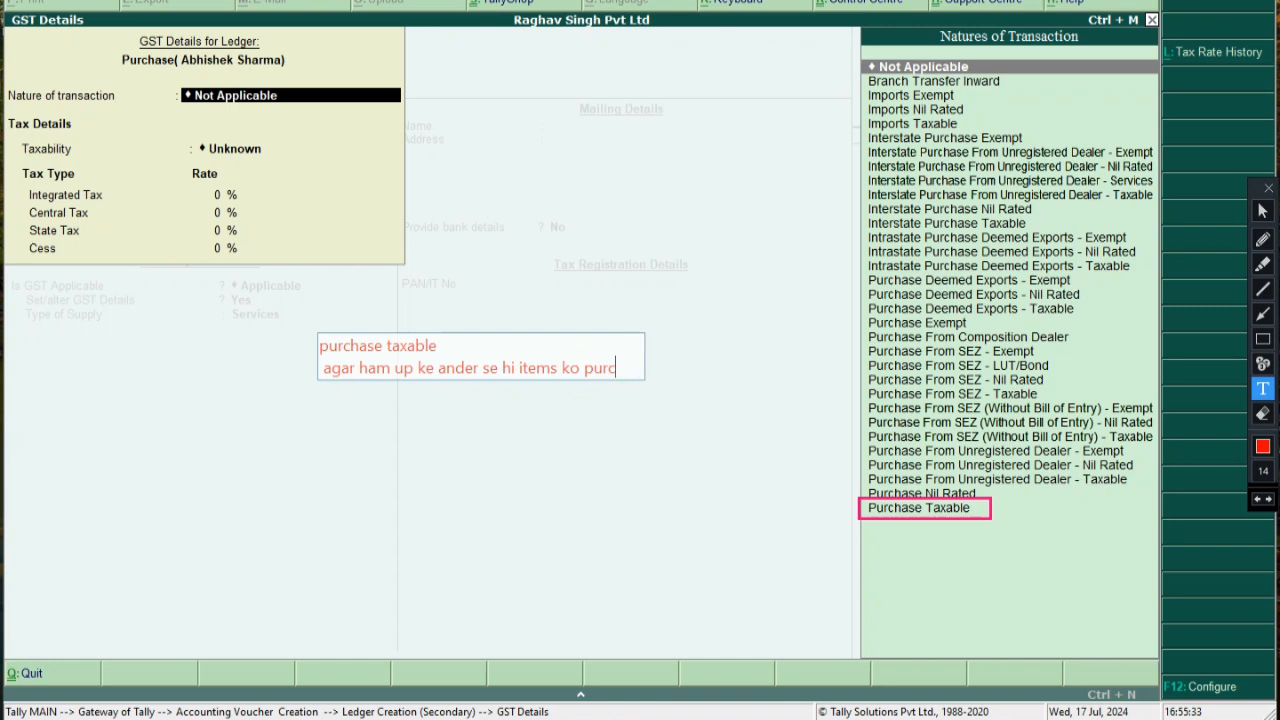
pyautogui.write('hase kar rahe hai')
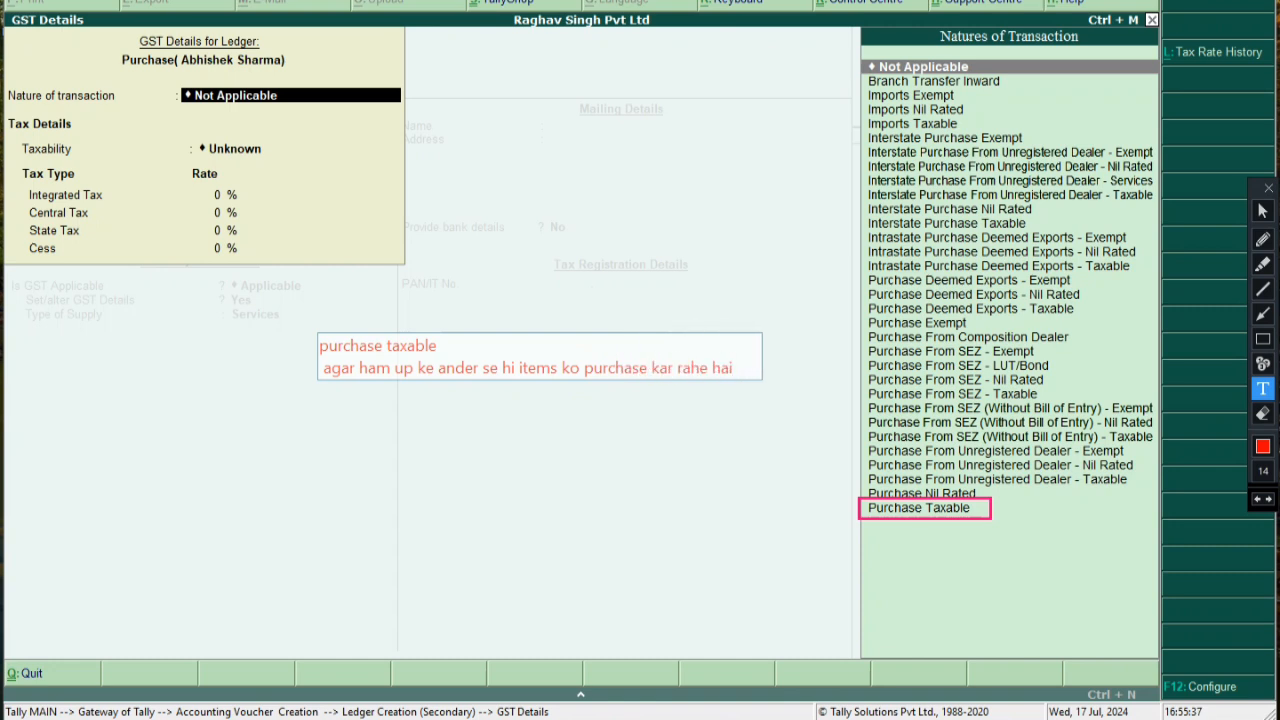
pyautogui.click(716, 192)
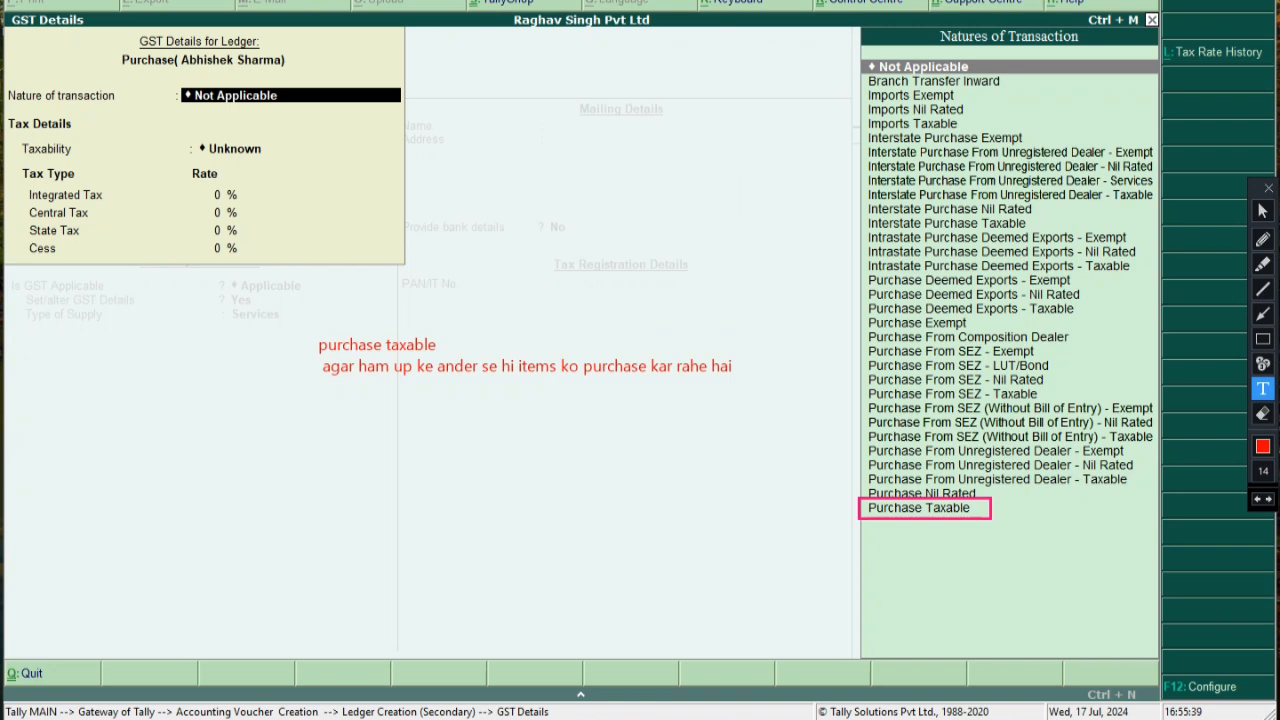
pyautogui.click(1262, 339)
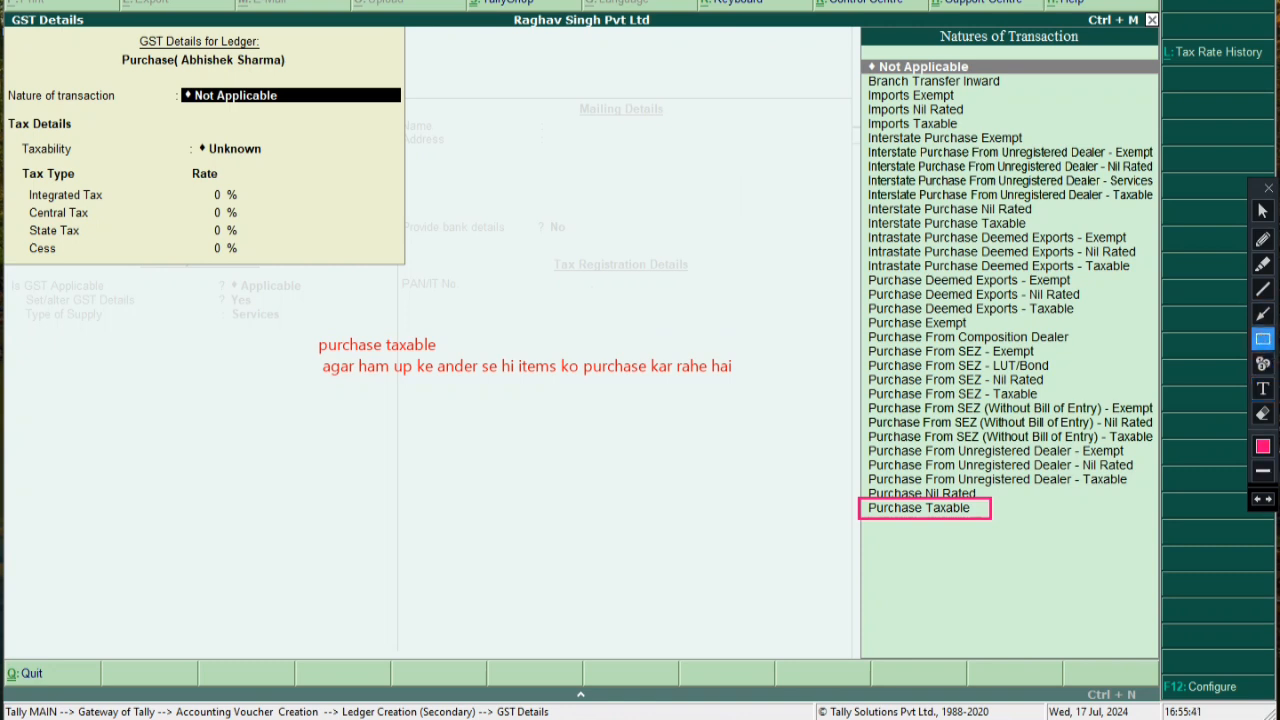
pyautogui.moveTo(288, 333); pyautogui.dragTo(445, 356)
pyautogui.click(1262, 289)
pyautogui.moveTo(318, 391); pyautogui.dragTo(804, 391)
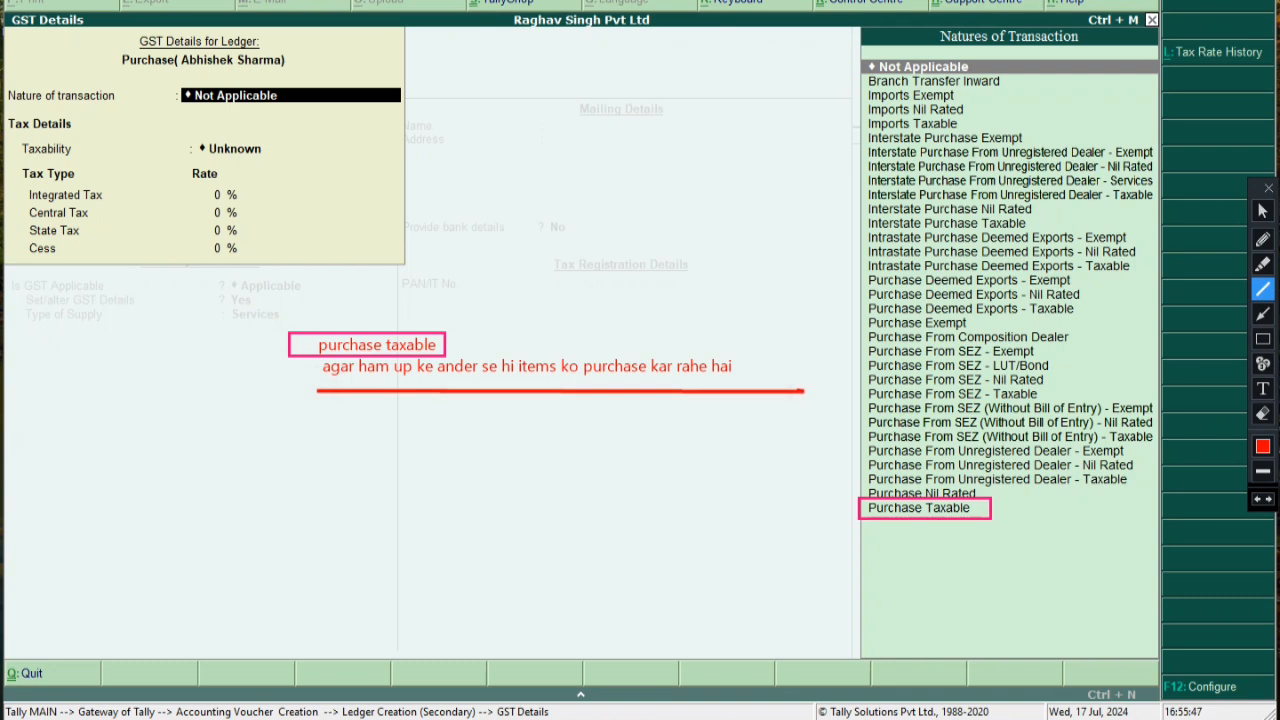
pyautogui.moveTo(684, 403); pyautogui.dragTo(858, 513)
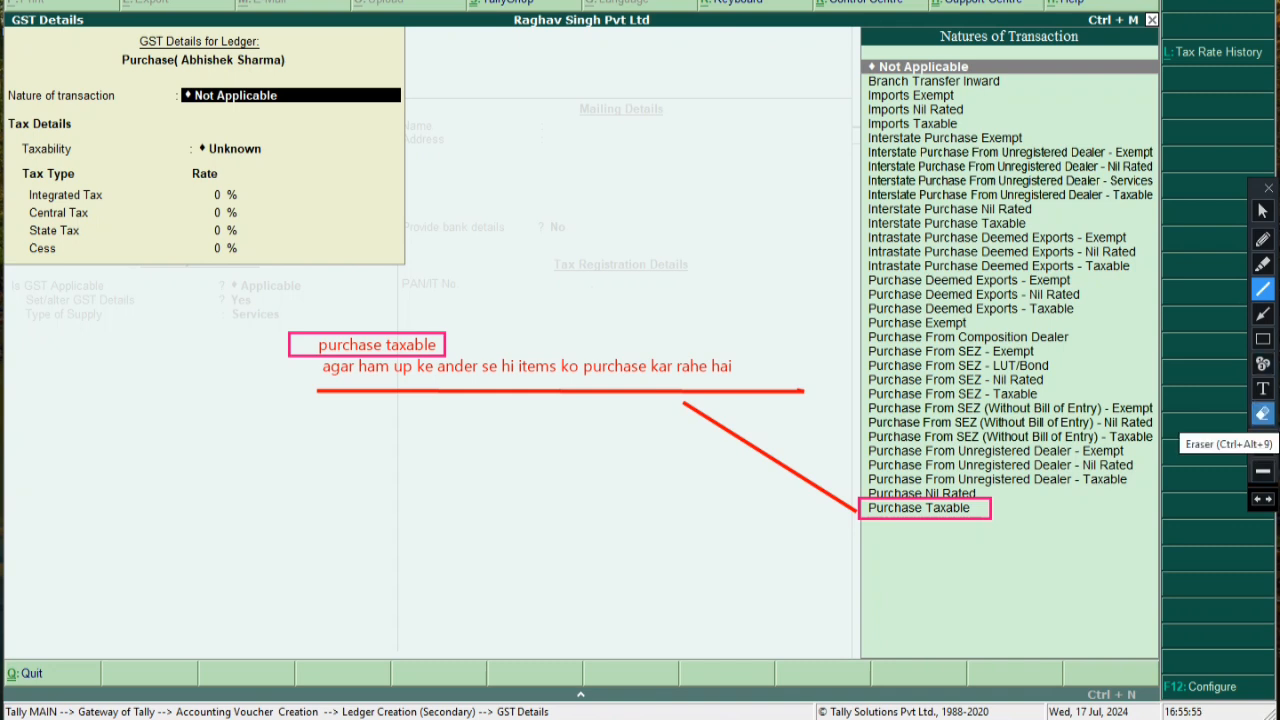
pyautogui.click(1262, 414)
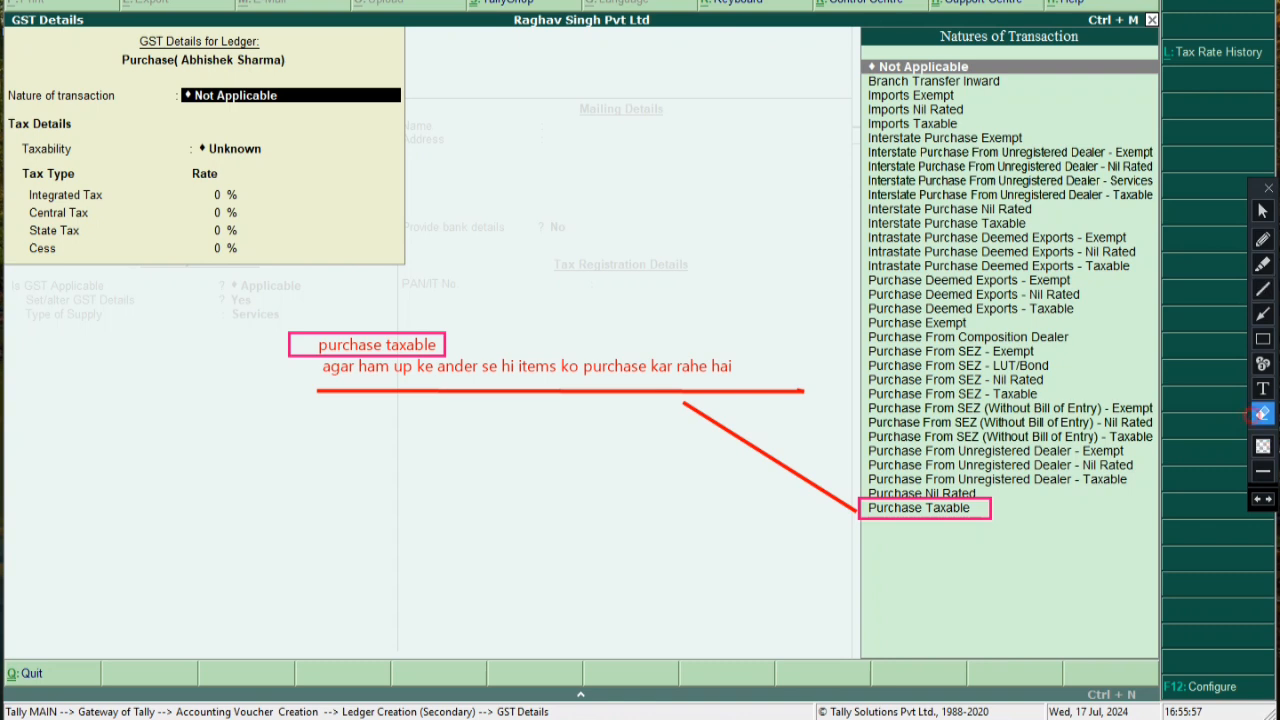
pyautogui.moveTo(248, 322); pyautogui.dragTo(1060, 604)
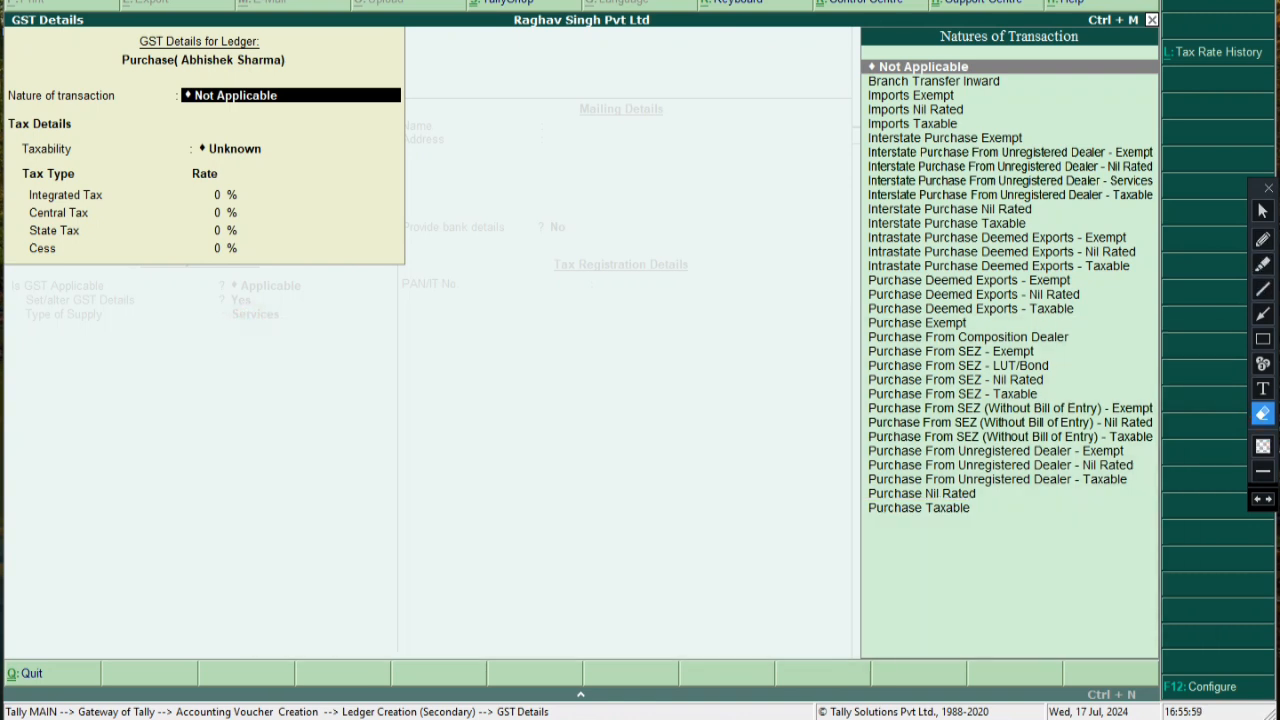
pyautogui.click(1262, 211)
pyautogui.click(962, 380)
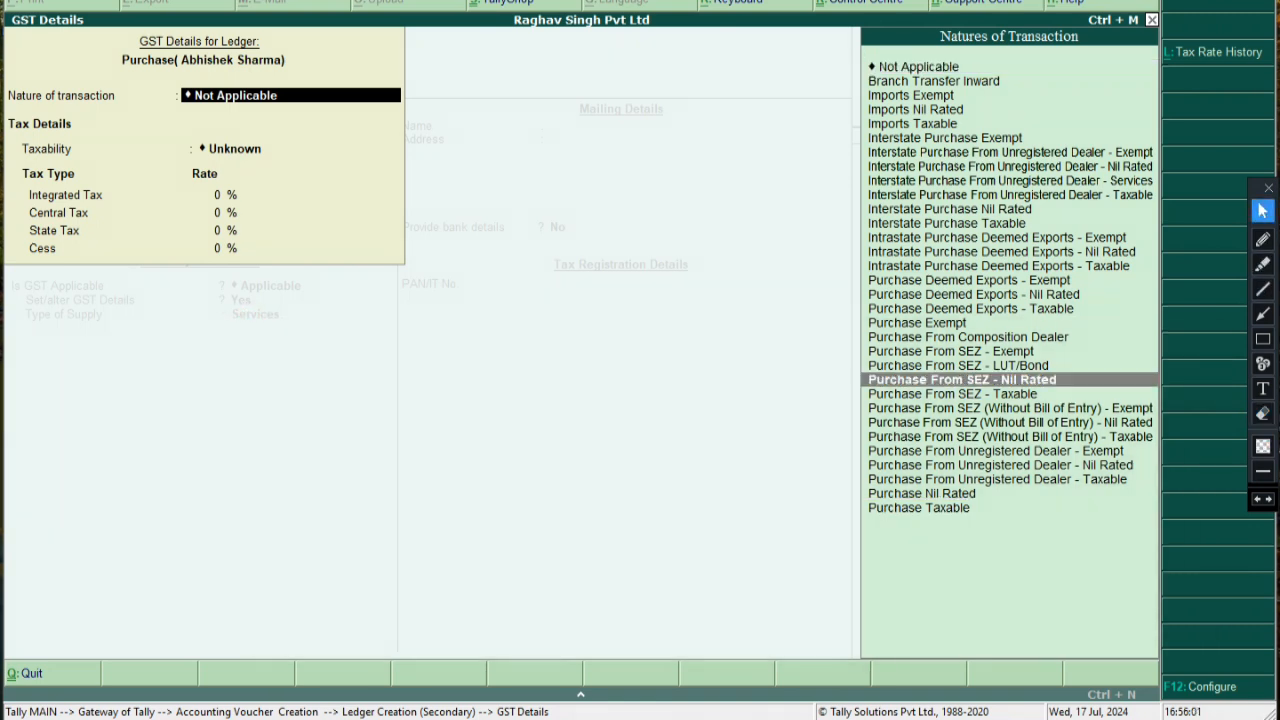
pyautogui.click(922, 508)
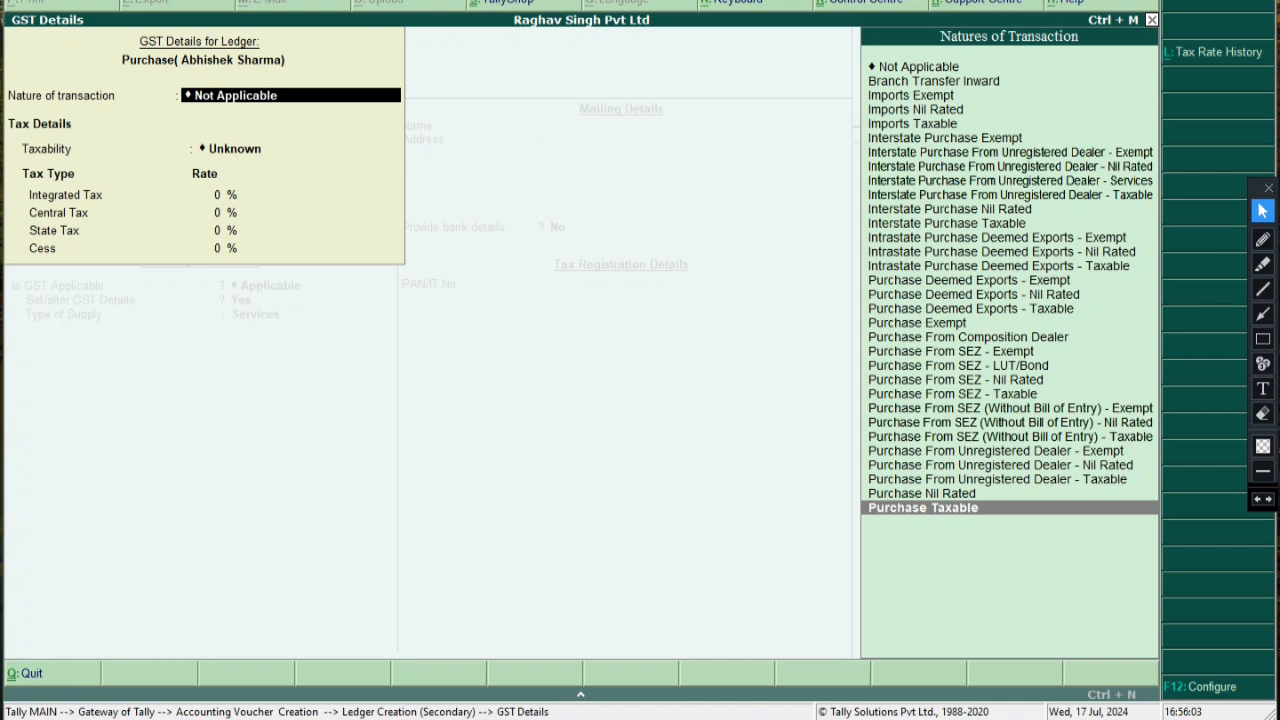
# Choose Purchase Taxable as the nature of transaction and enter 18% integrated tax
pyautogui.write('P')
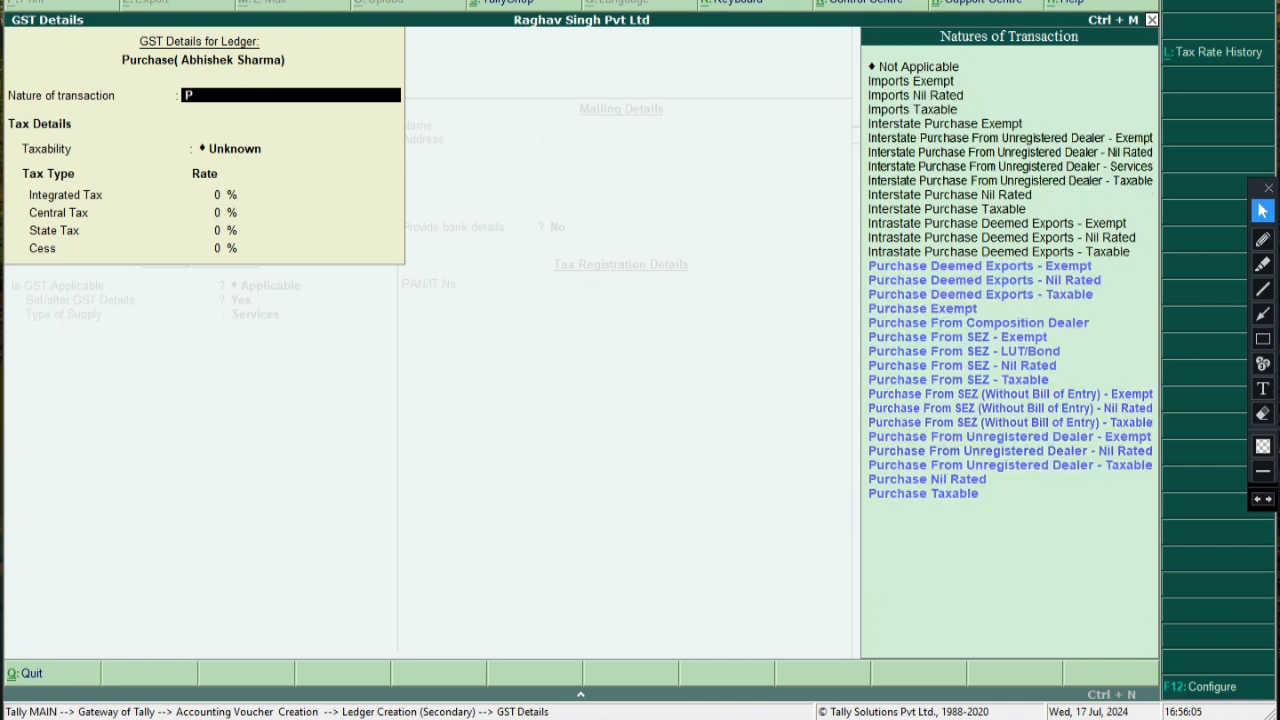
pyautogui.press('Down')
pyautogui.press('Down')
pyautogui.press('Down')
pyautogui.press('Down')
pyautogui.press('Down')
pyautogui.press('Down')
pyautogui.press('Down')
pyautogui.press('Down')
pyautogui.press('Down')
pyautogui.press('Down')
pyautogui.press('Down')
pyautogui.press('Down')
pyautogui.press('Down')
pyautogui.press('Down')
pyautogui.press('Down')
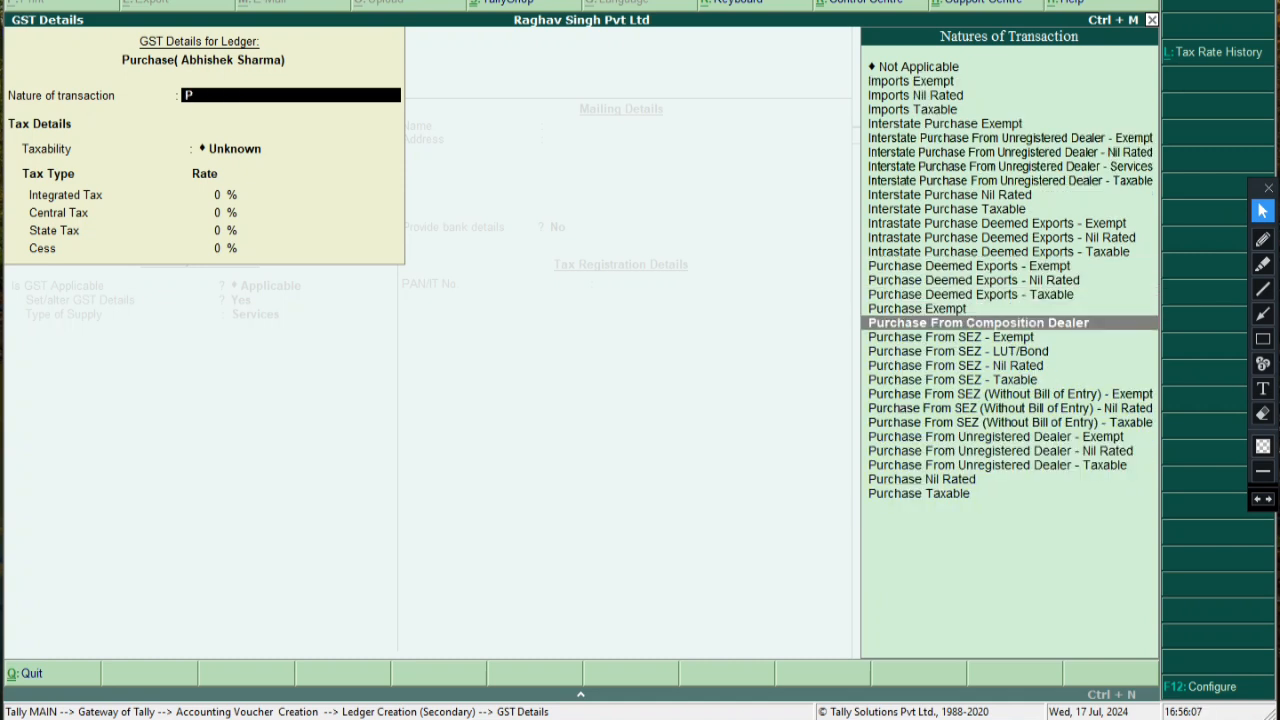
pyautogui.press('Down')
pyautogui.press('Down')
pyautogui.press('Return')
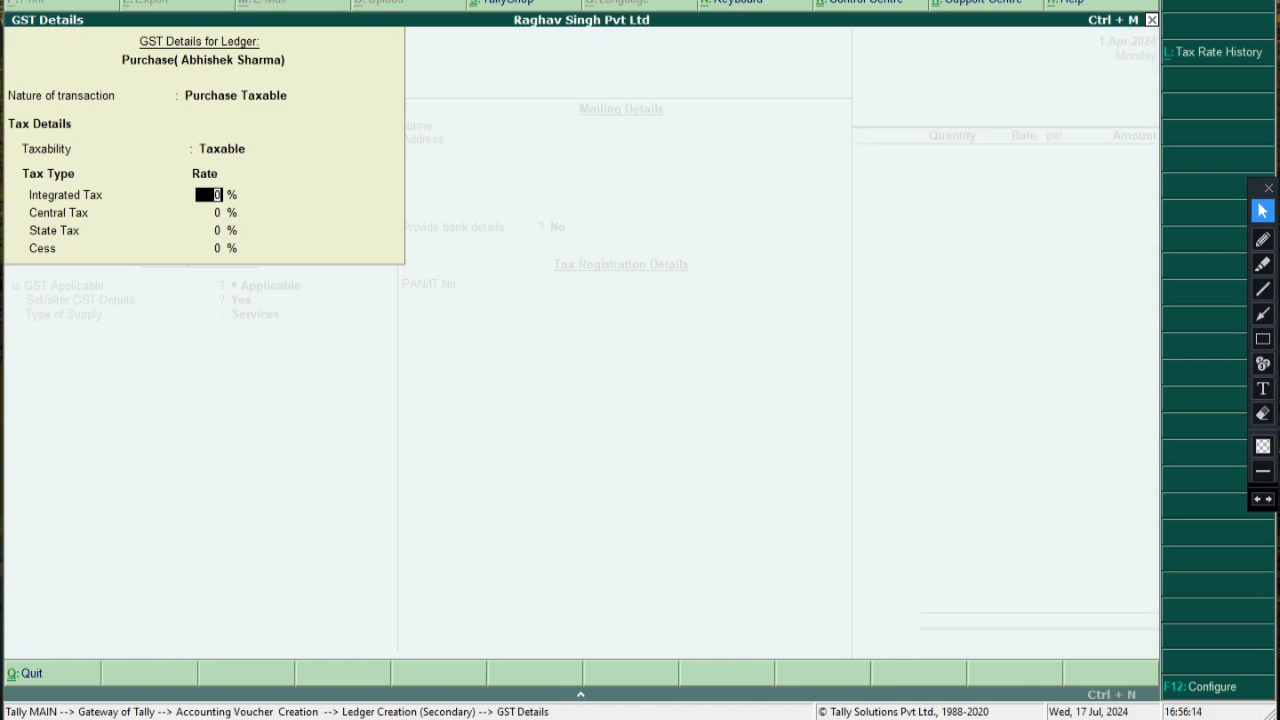
pyautogui.write('18')
pyautogui.press('Return')
pyautogui.press('Return')
# Box the 18% Integrated Tax rate on screen and add a size-12 note 'igst' beside it
pyautogui.click(1262, 338)
pyautogui.moveTo(194, 185)
pyautogui.mouseDown()
pyautogui.moveTo(245, 203)
pyautogui.moveTo(212, 224)
pyautogui.moveTo(228, 261)
pyautogui.moveTo(244, 258)
pyautogui.mouseUp()
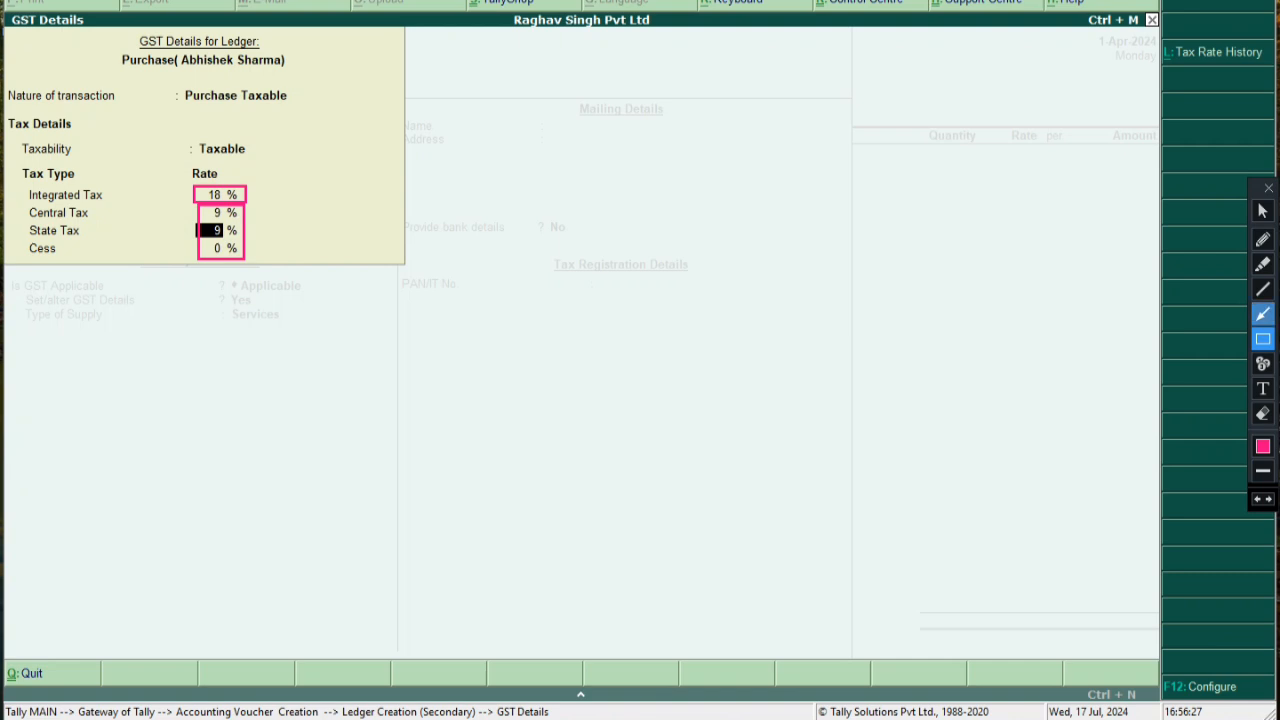
pyautogui.click(1262, 388)
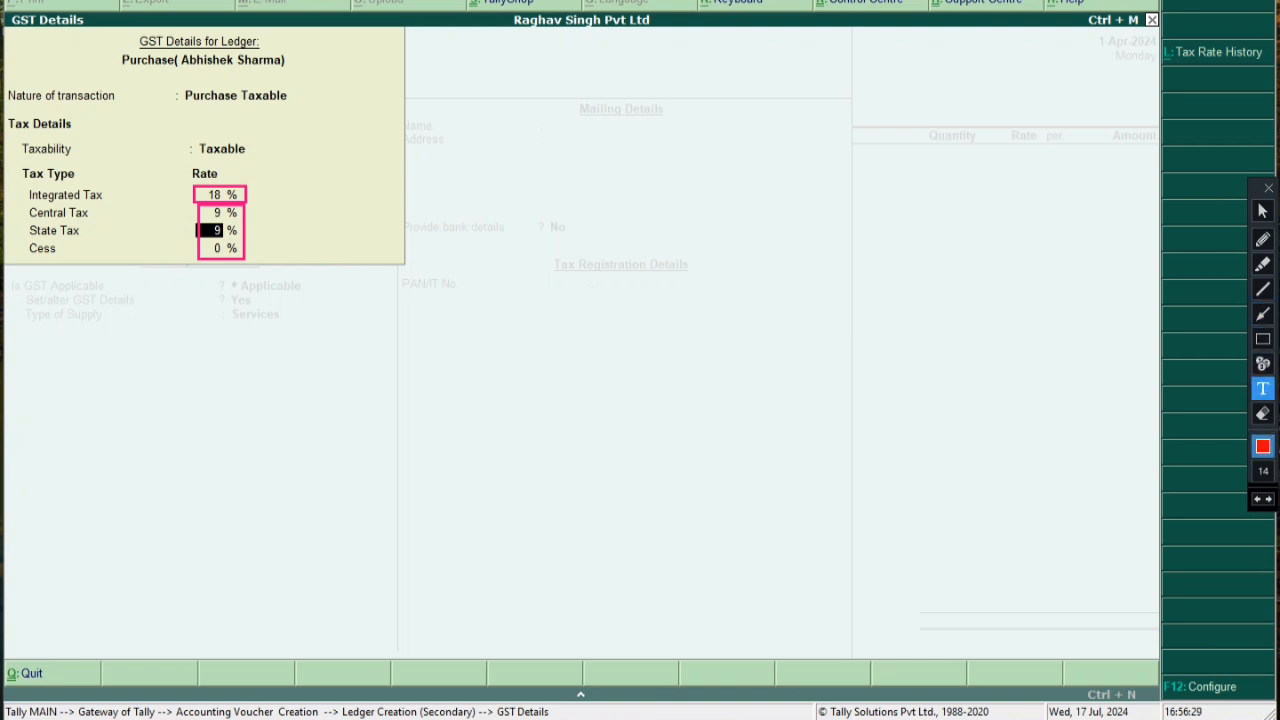
pyautogui.click(1263, 471)
pyautogui.click(1218, 515)
pyautogui.click(253, 181)
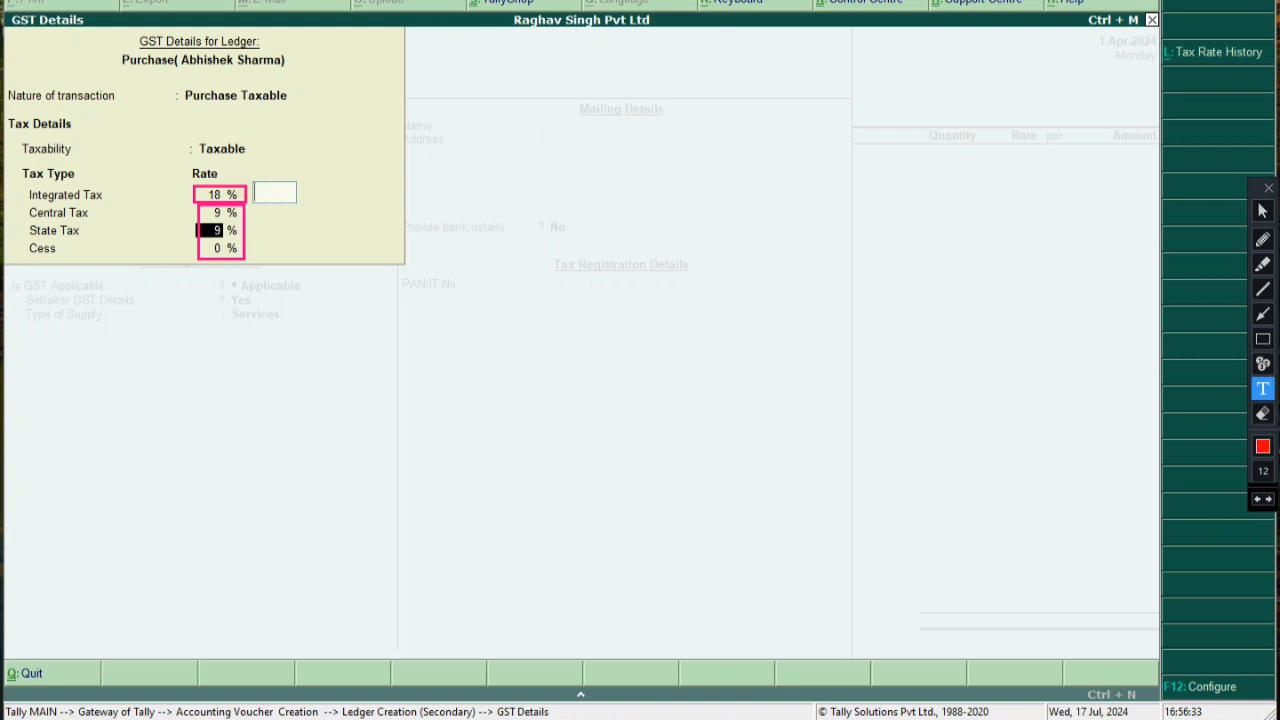
pyautogui.write('igst')
pyautogui.click(568, 278)
# Add an 'sgst' / 'ccgst' note by the state tax rate, box it, then remove three annotation marks
pyautogui.click(259, 215)
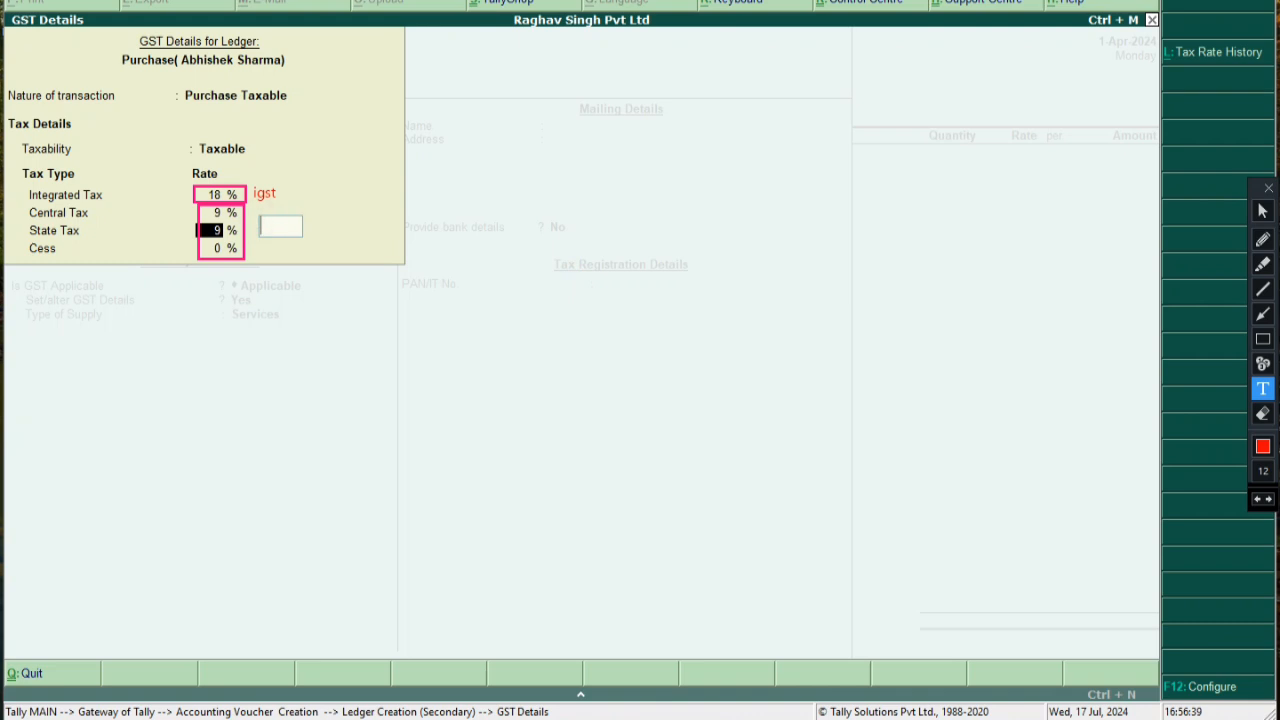
pyautogui.write('sgst')
pyautogui.press('Return')
pyautogui.write('c')
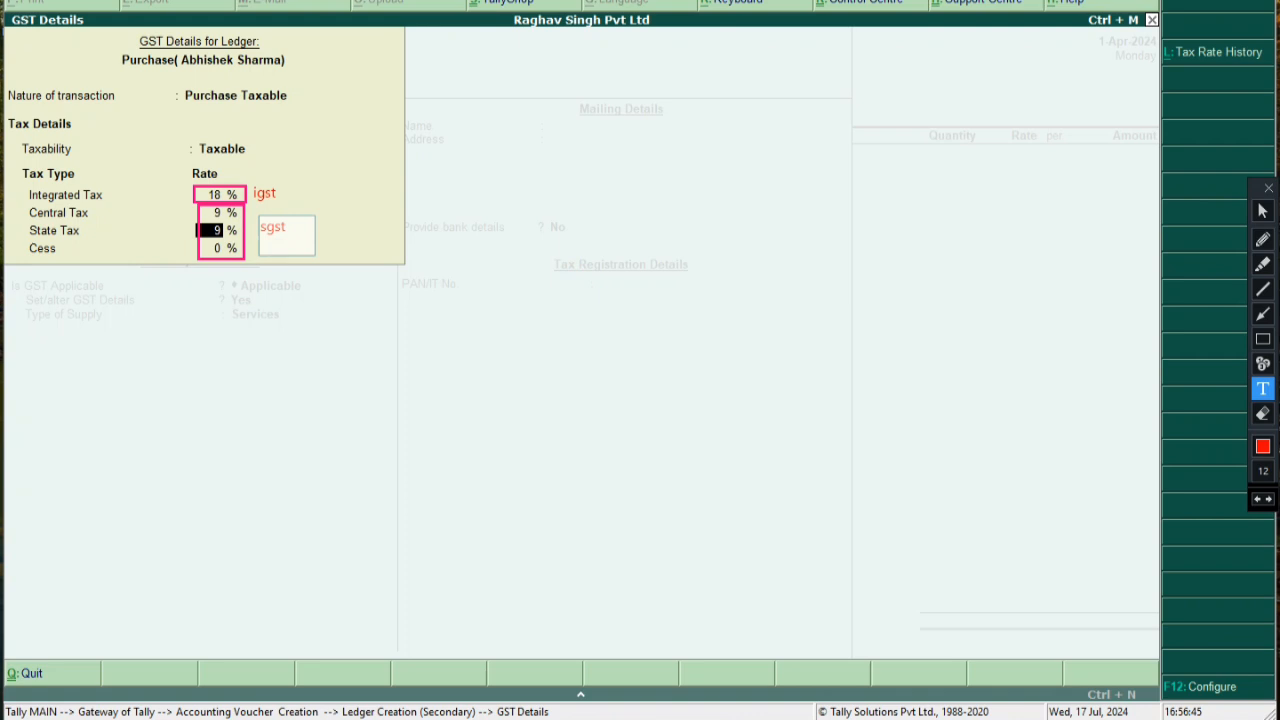
pyautogui.write('cgst')
pyautogui.click(506, 262)
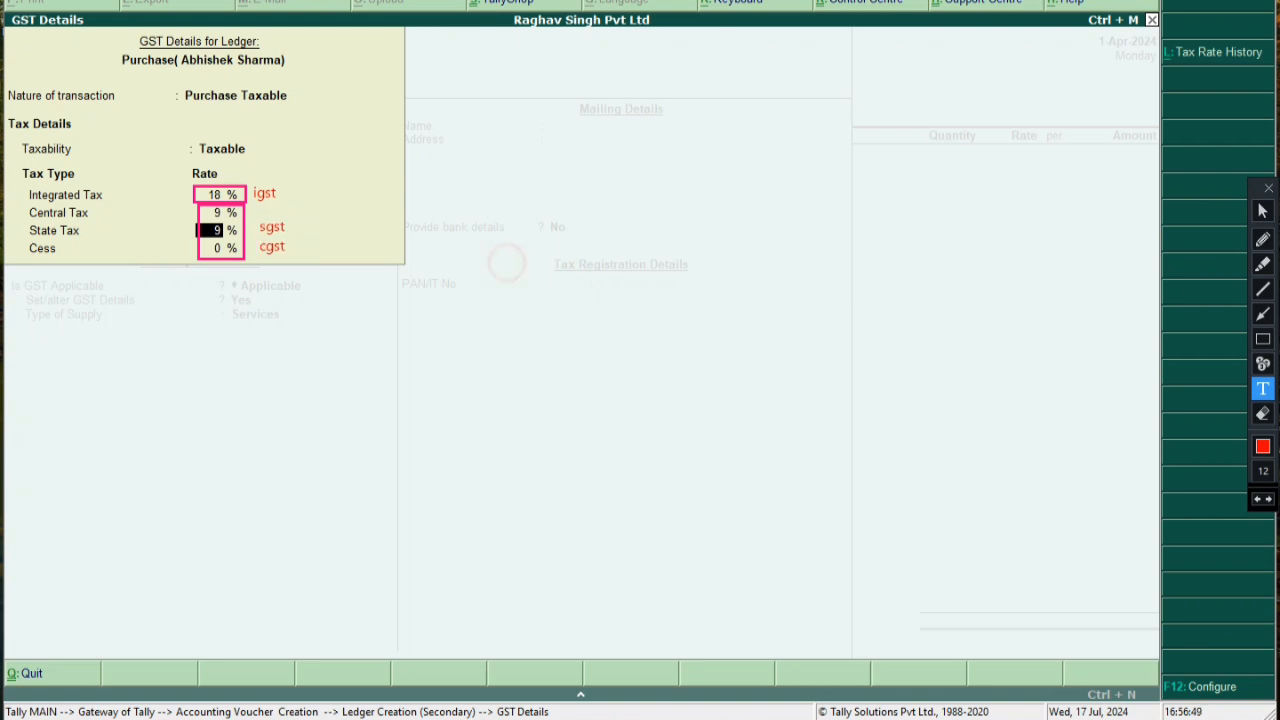
pyautogui.click(1262, 339)
pyautogui.moveTo(244, 208)
pyautogui.mouseDown()
pyautogui.moveTo(292, 272)
pyautogui.moveTo(308, 266)
pyautogui.mouseUp()
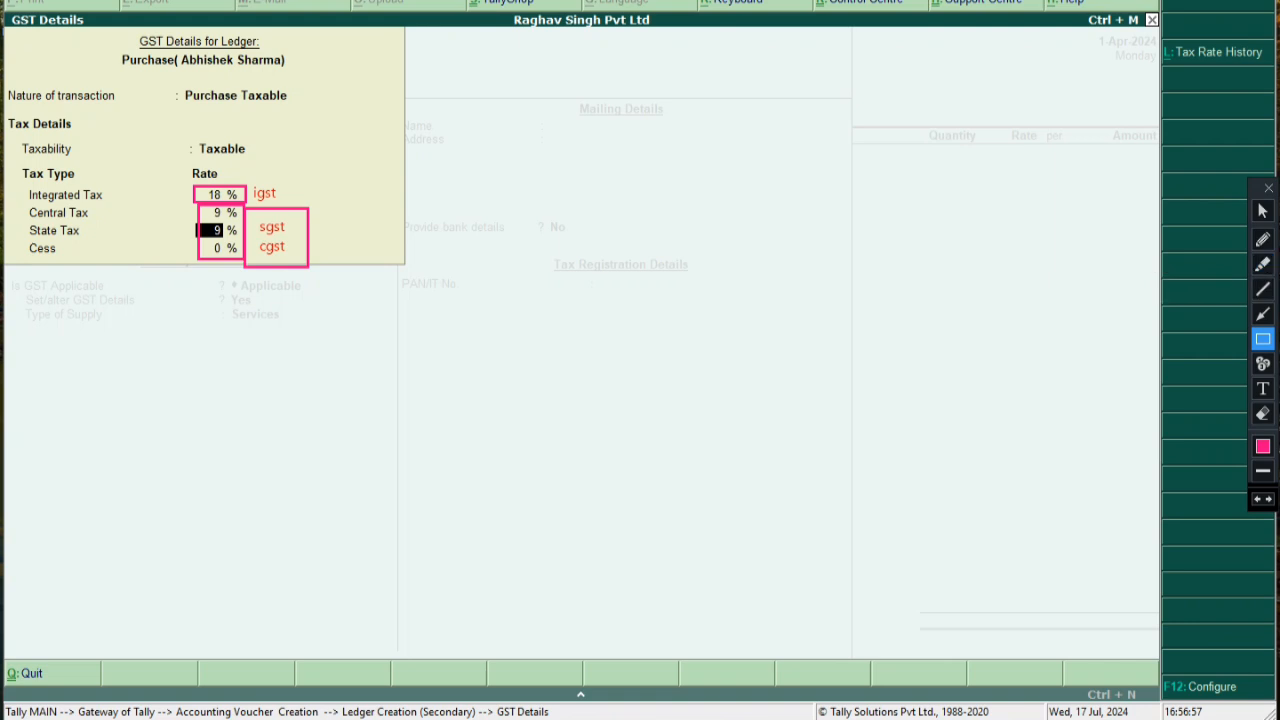
pyautogui.click(1257, 498)
pyautogui.click(1257, 498)
pyautogui.click(1257, 498)
pyautogui.click(1257, 498)
pyautogui.click(1257, 498)
pyautogui.click(1257, 498)
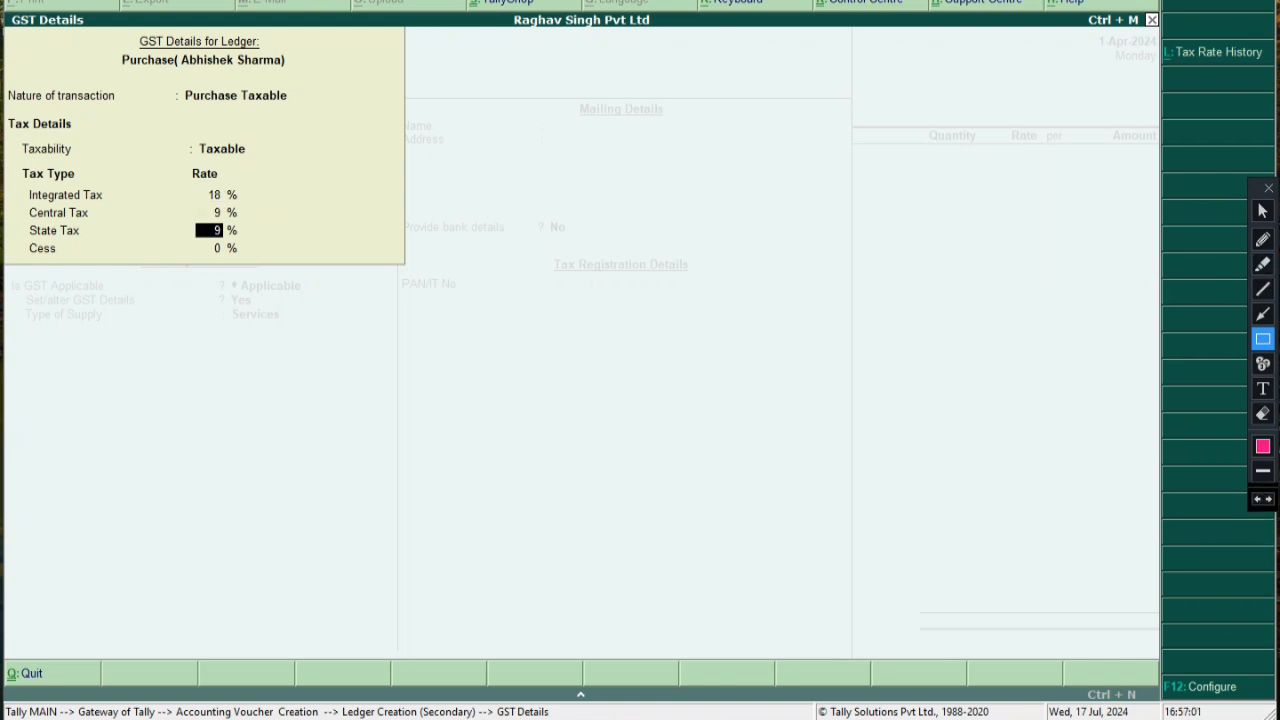
# Skip Cess, set the ledger's Type of Supply to Goods, and accept the purchase ledger
pyautogui.click(1262, 211)
pyautogui.press('Return')
pyautogui.press('Return')
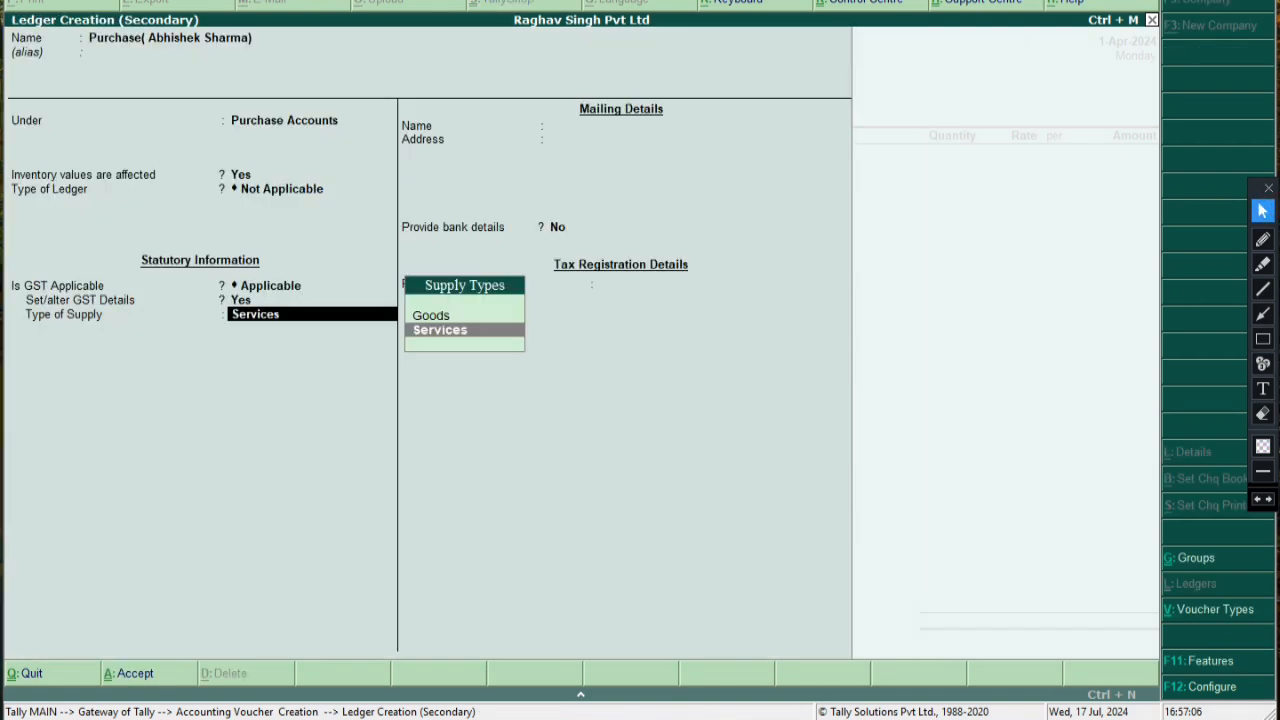
pyautogui.press('Up')
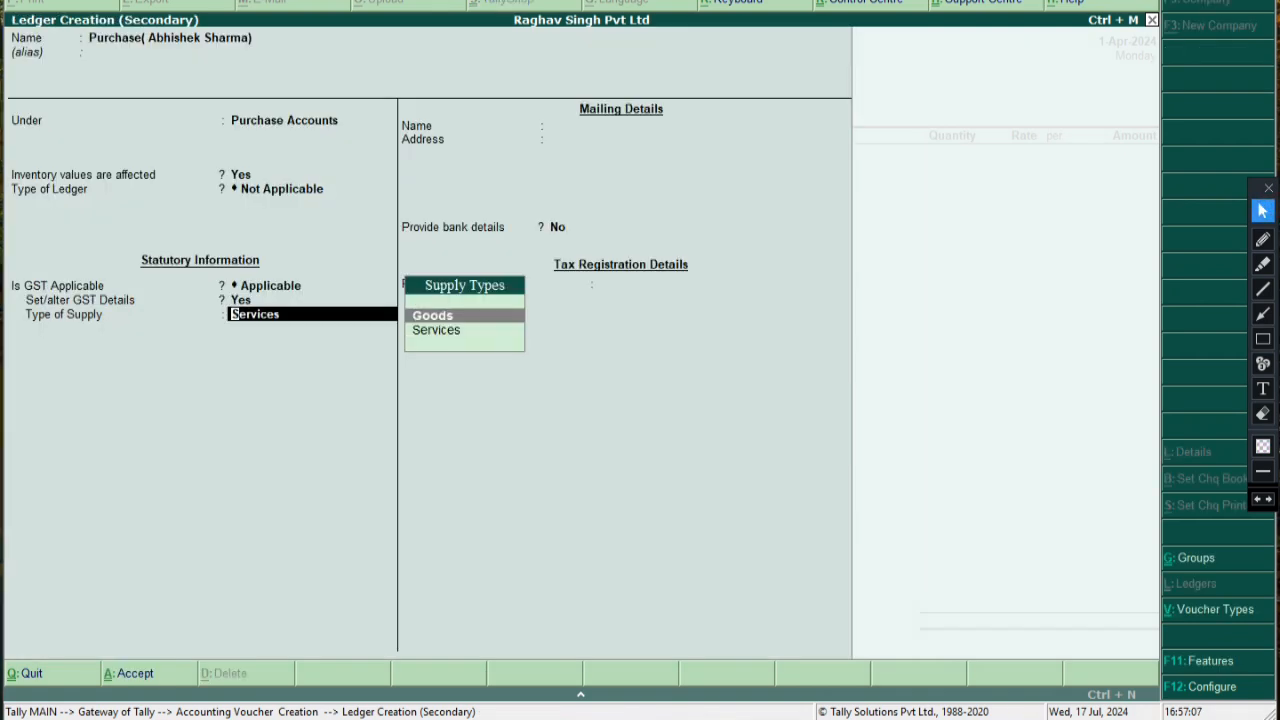
pyautogui.press('Return')
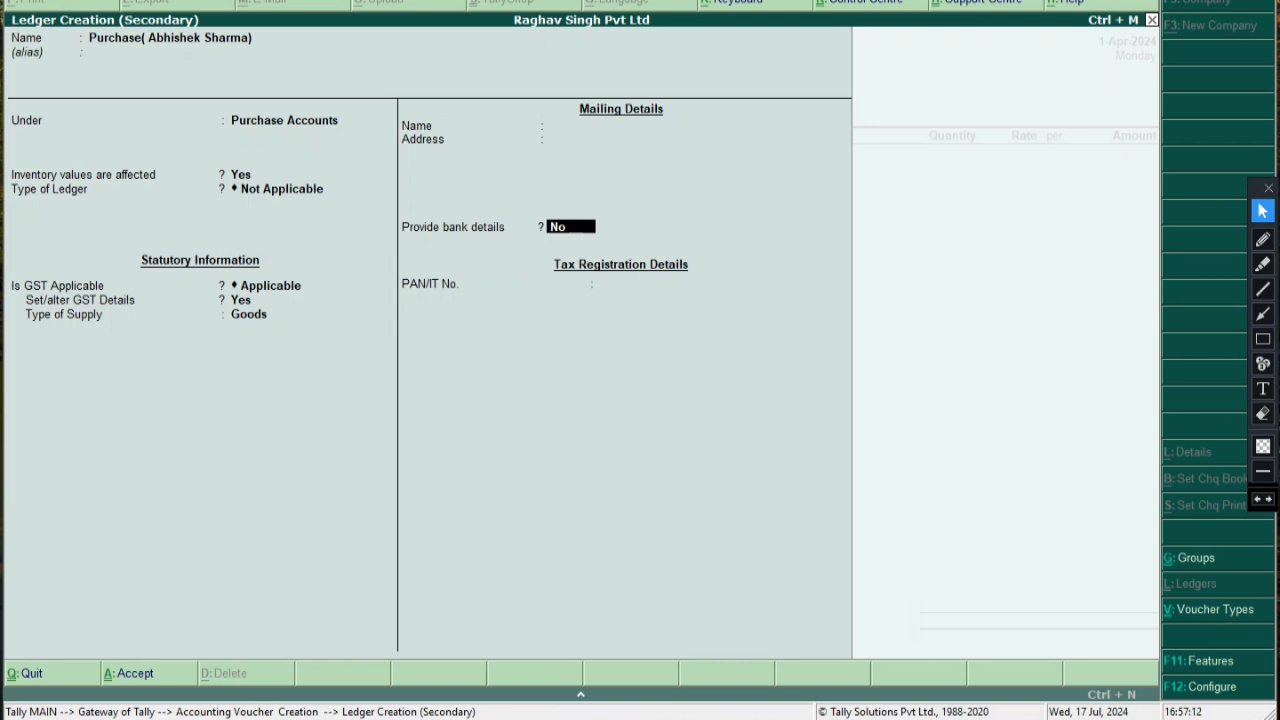
pyautogui.press('Return')
pyautogui.press('Return')
pyautogui.press('Return')
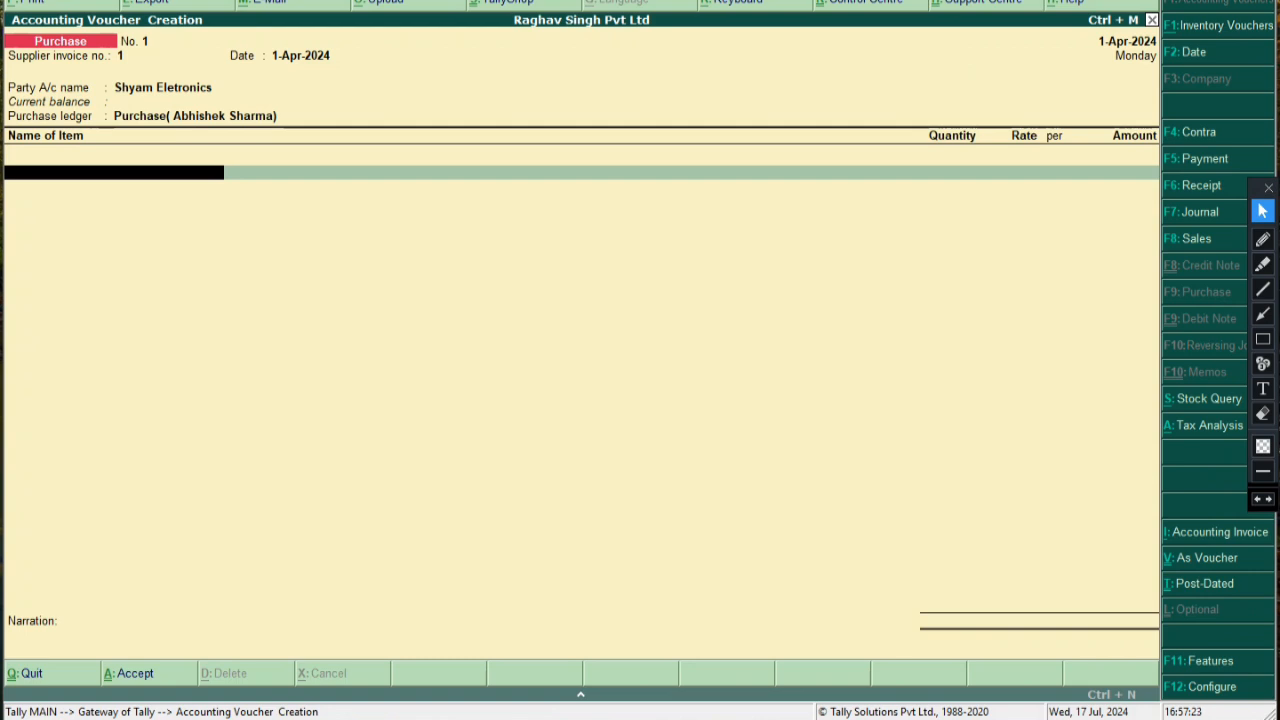
pyautogui.hotkey('alt', 'c')
pyautogui.press('Escape')
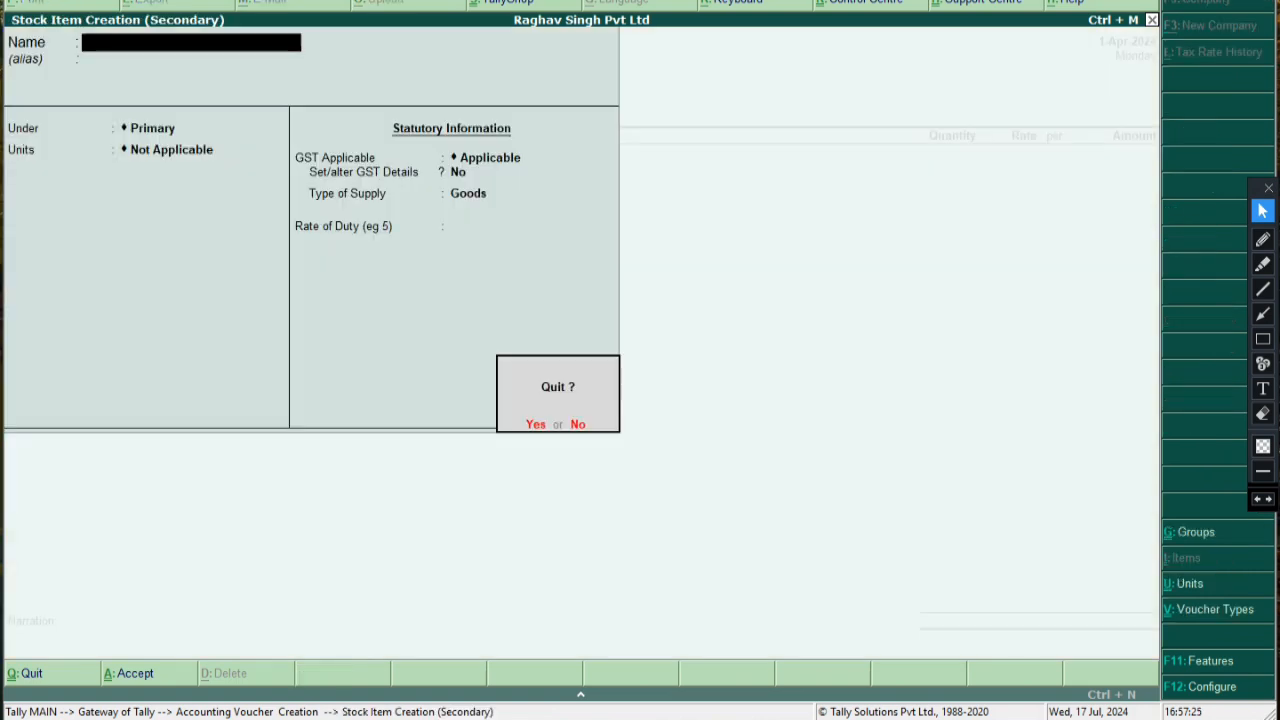
pyautogui.press('Return')
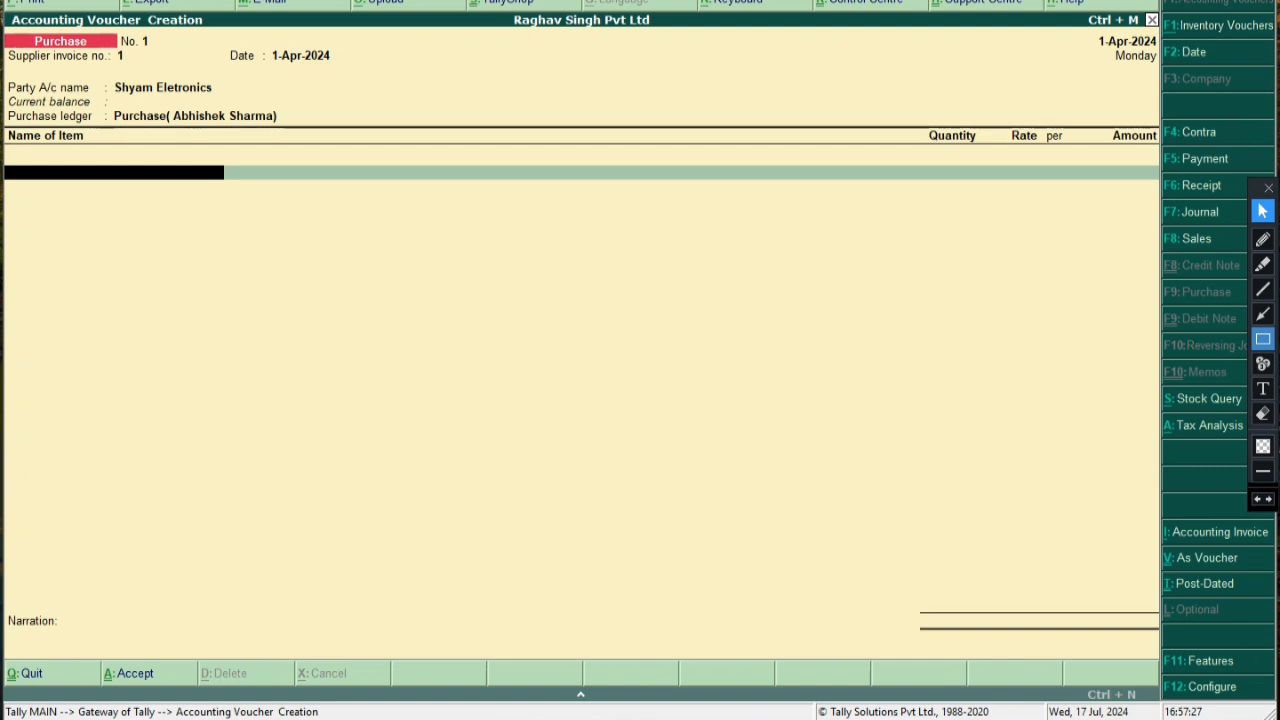
pyautogui.click(1263, 388)
pyautogui.click(665, 334)
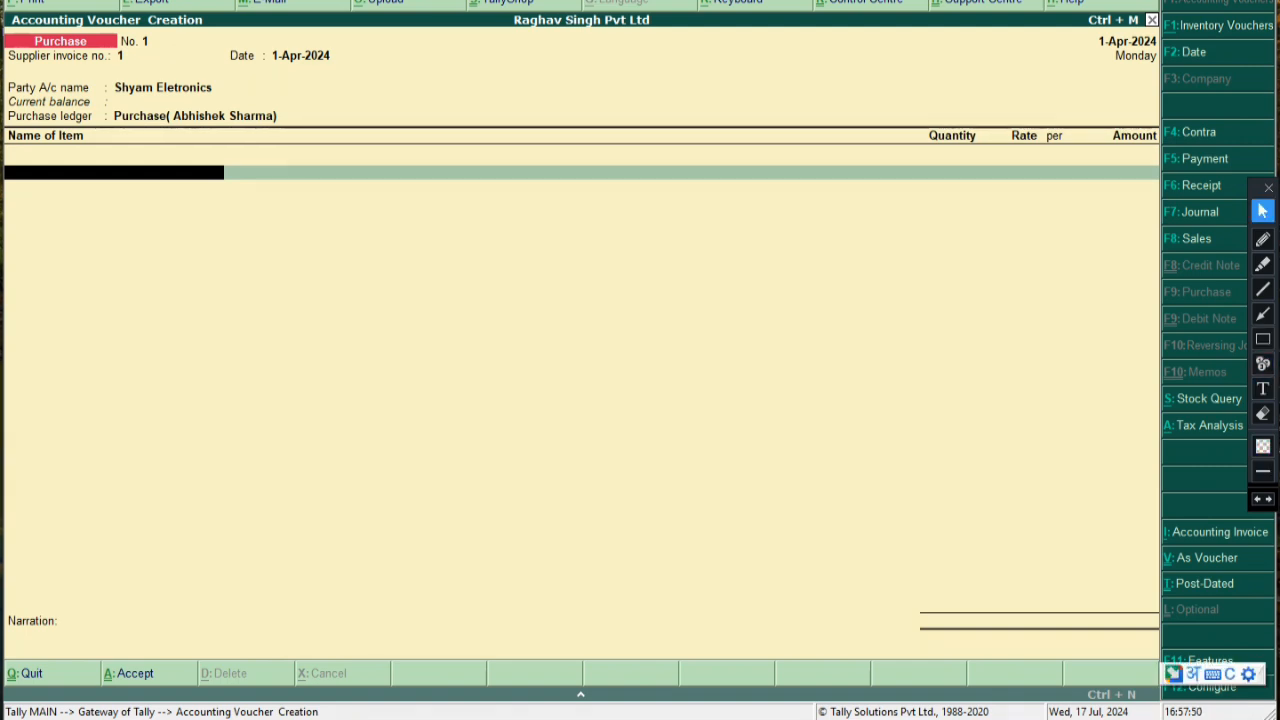
pyautogui.click(1263, 388)
pyautogui.click(377, 309)
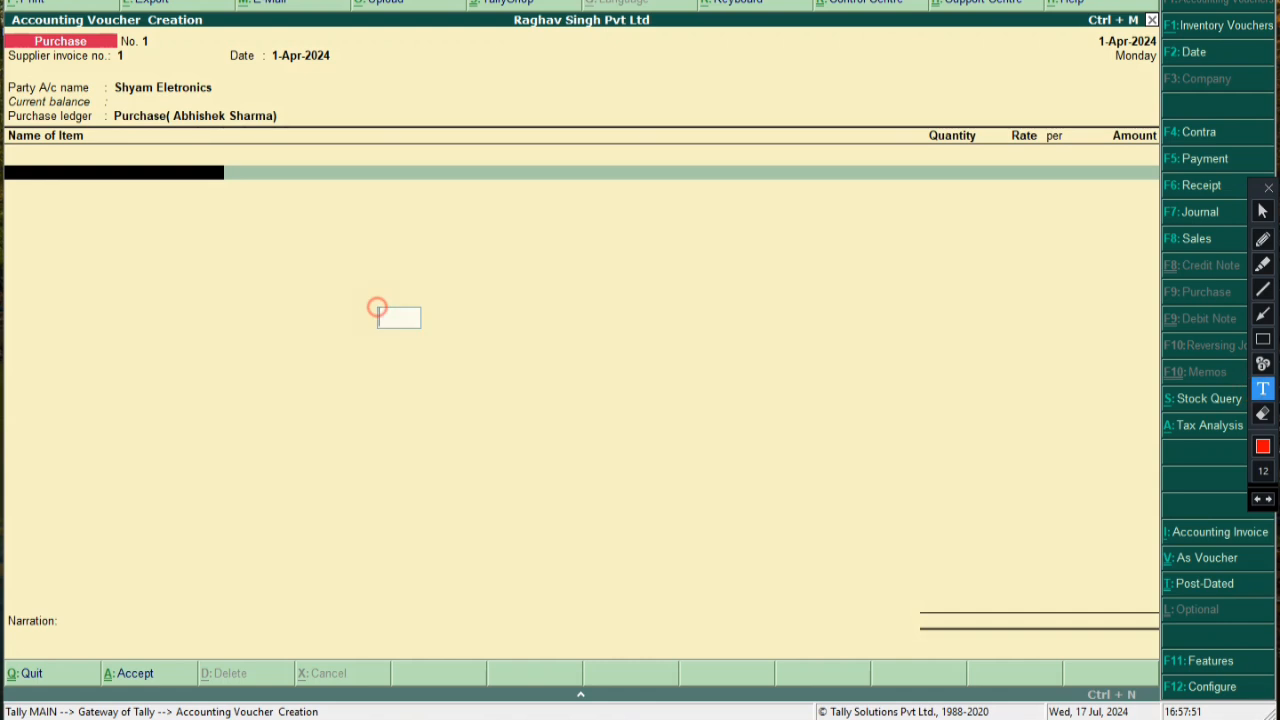
pyautogui.write('नो वे')
pyautogui.press('BackSpace')
pyautogui.press('BackSpace')
pyautogui.press('BackSpace')
pyautogui.press('BackSpace')
pyautogui.press('BackSpace')
pyautogui.write('ab')
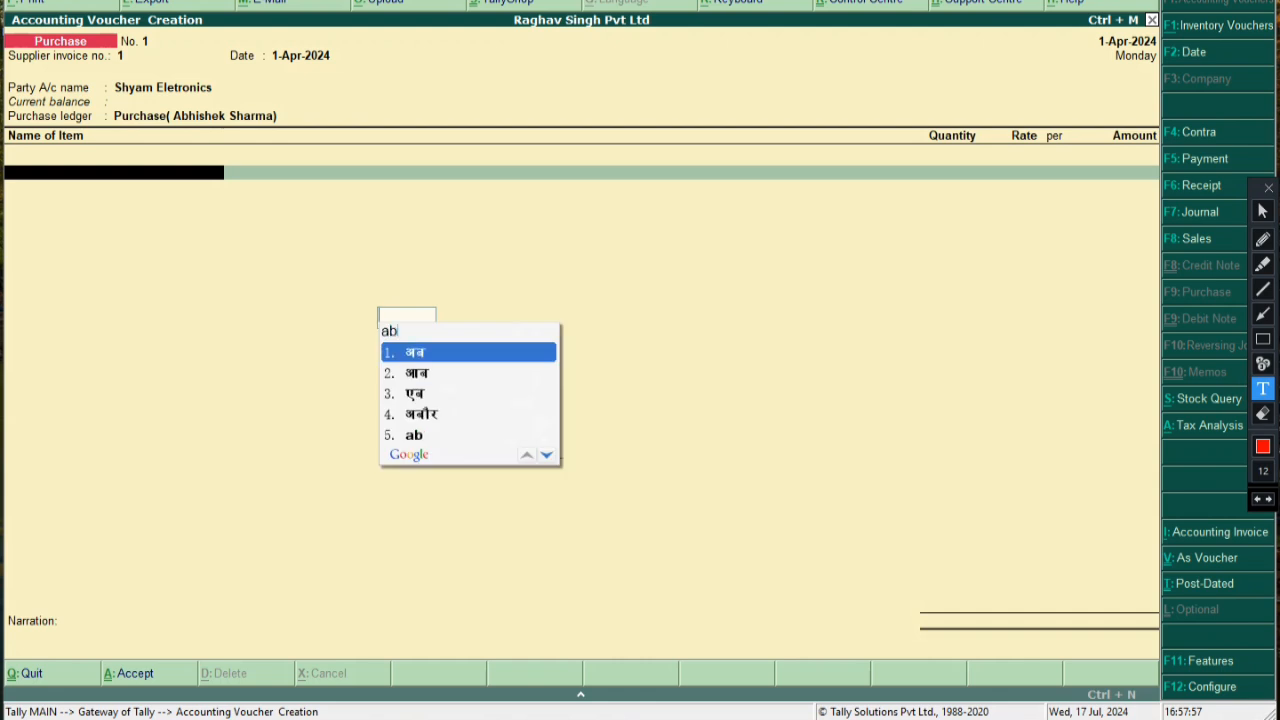
pyautogui.write(' ham apne ')
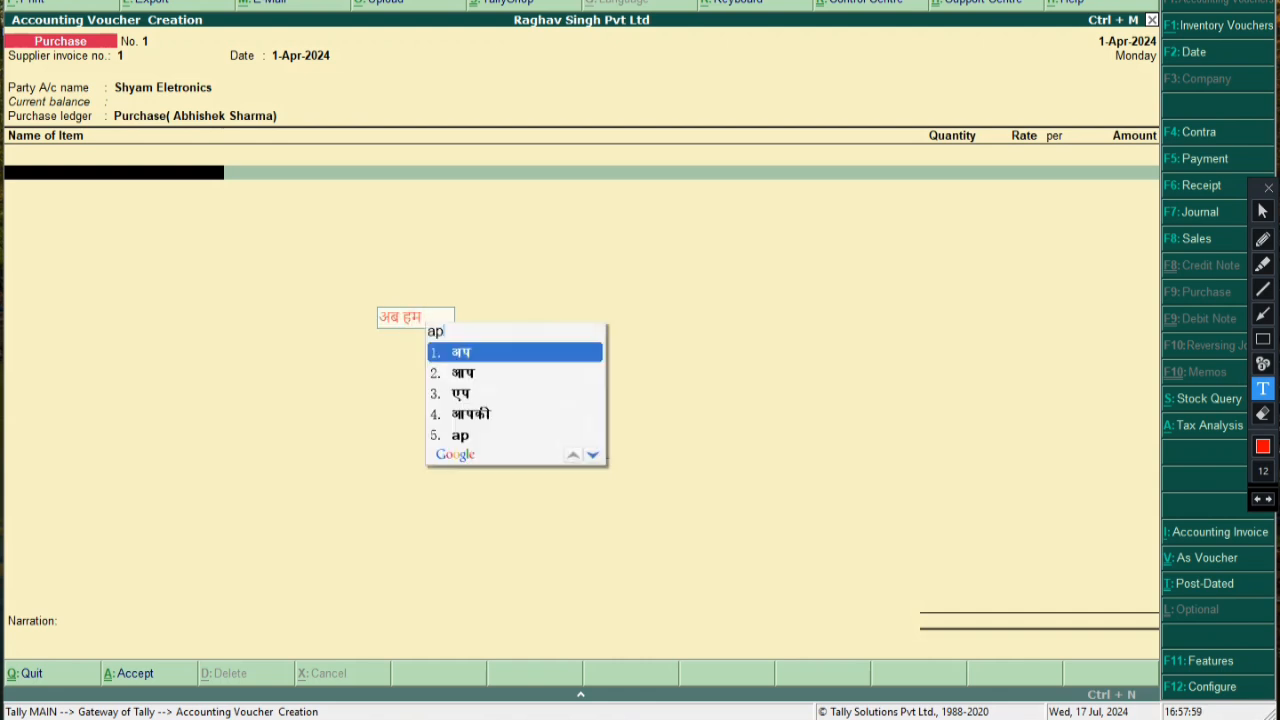
pyautogui.write('items ')
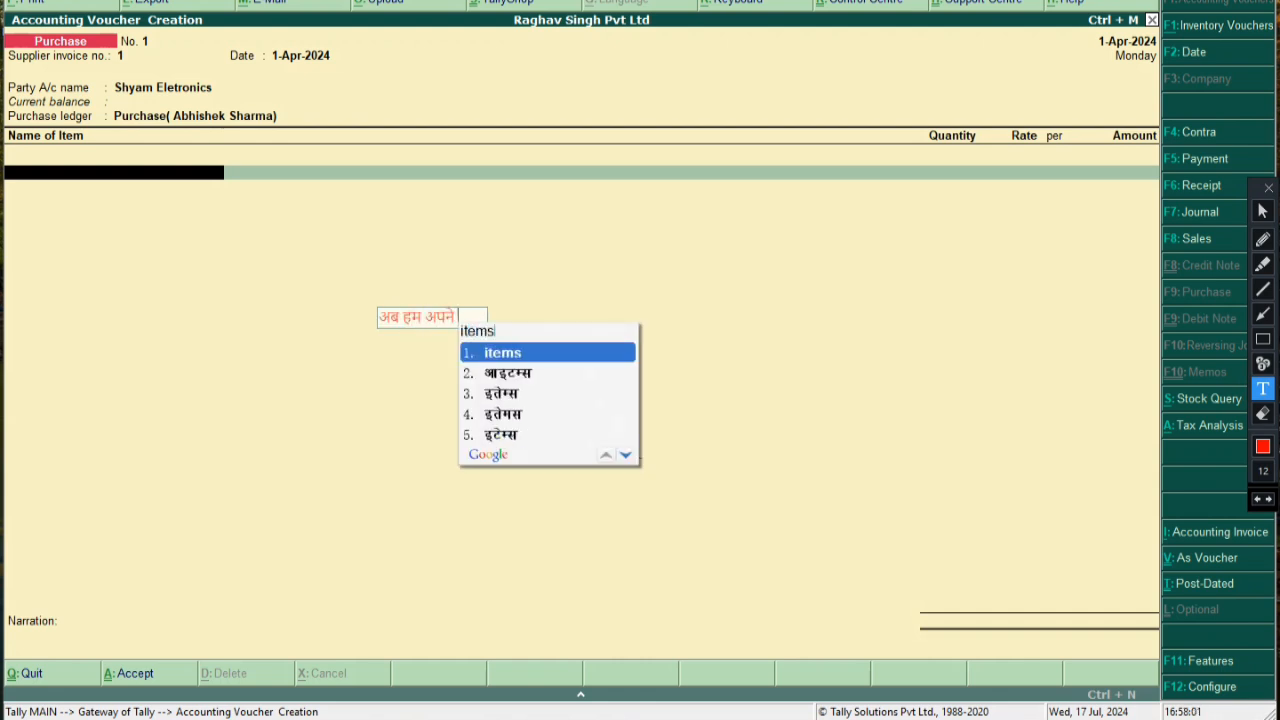
pyautogui.write('ko p')
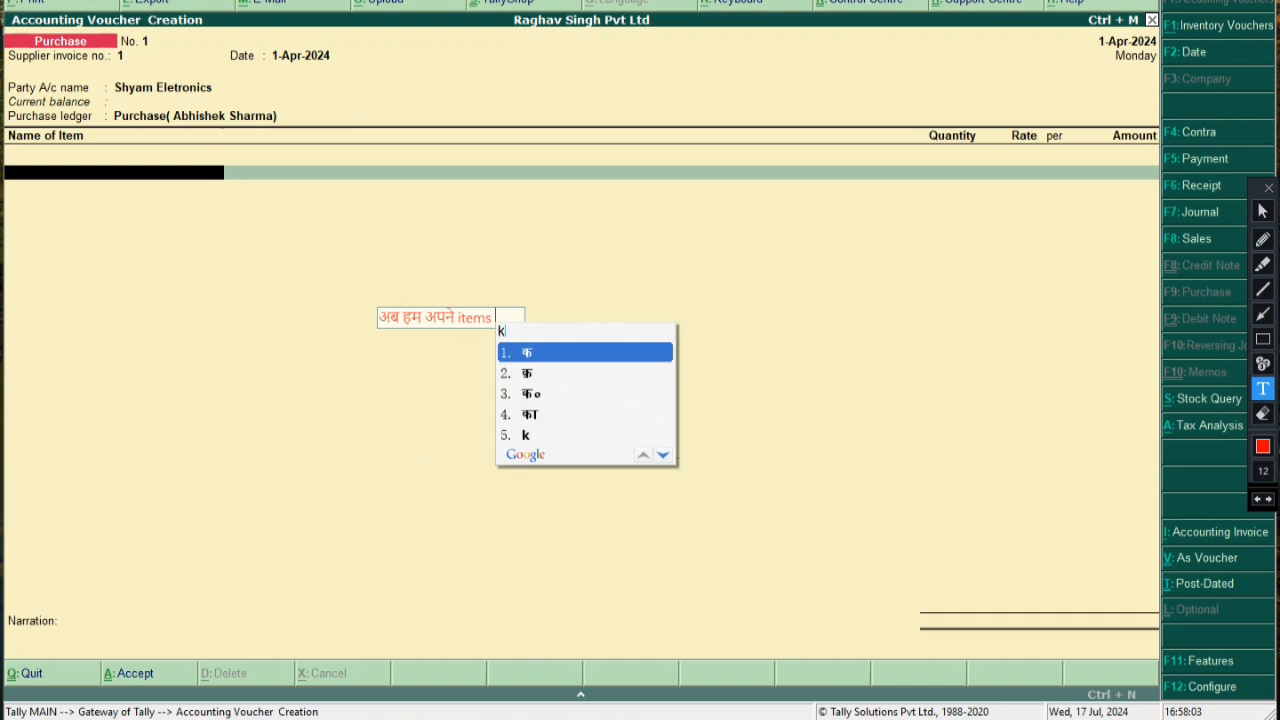
pyautogui.write('urchase')
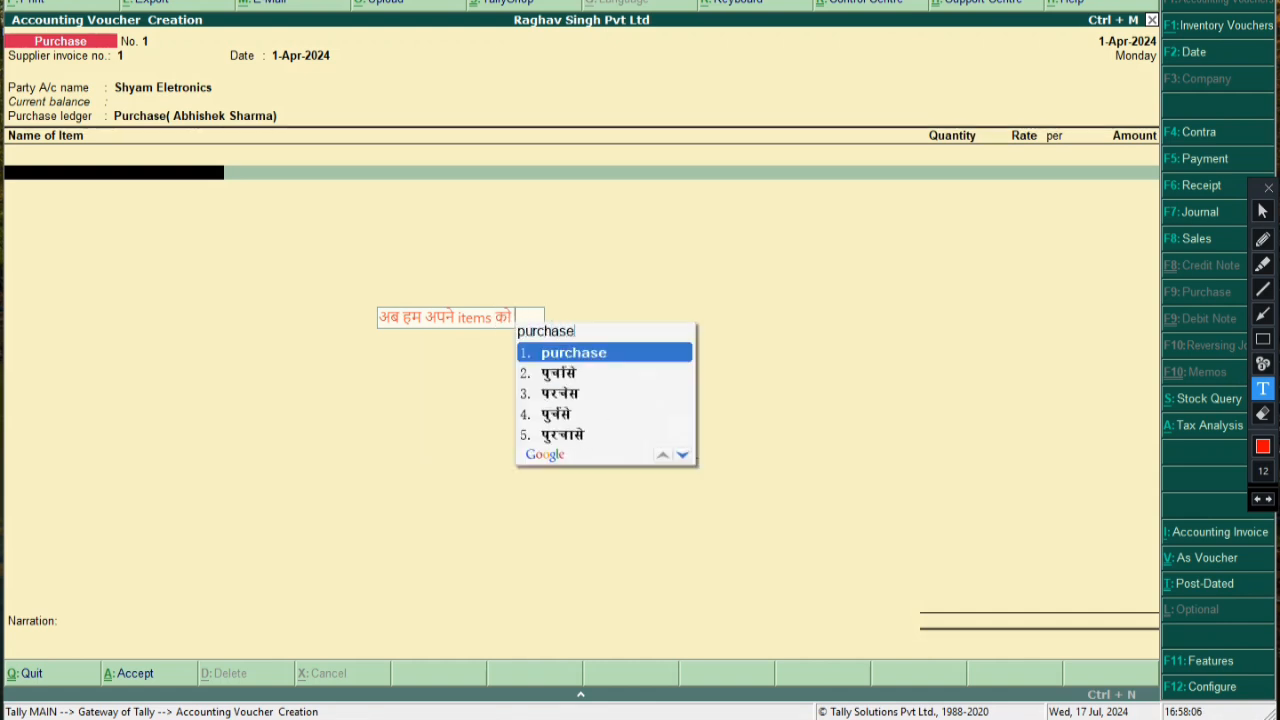
pyautogui.press('Return')
pyautogui.write('kareng')
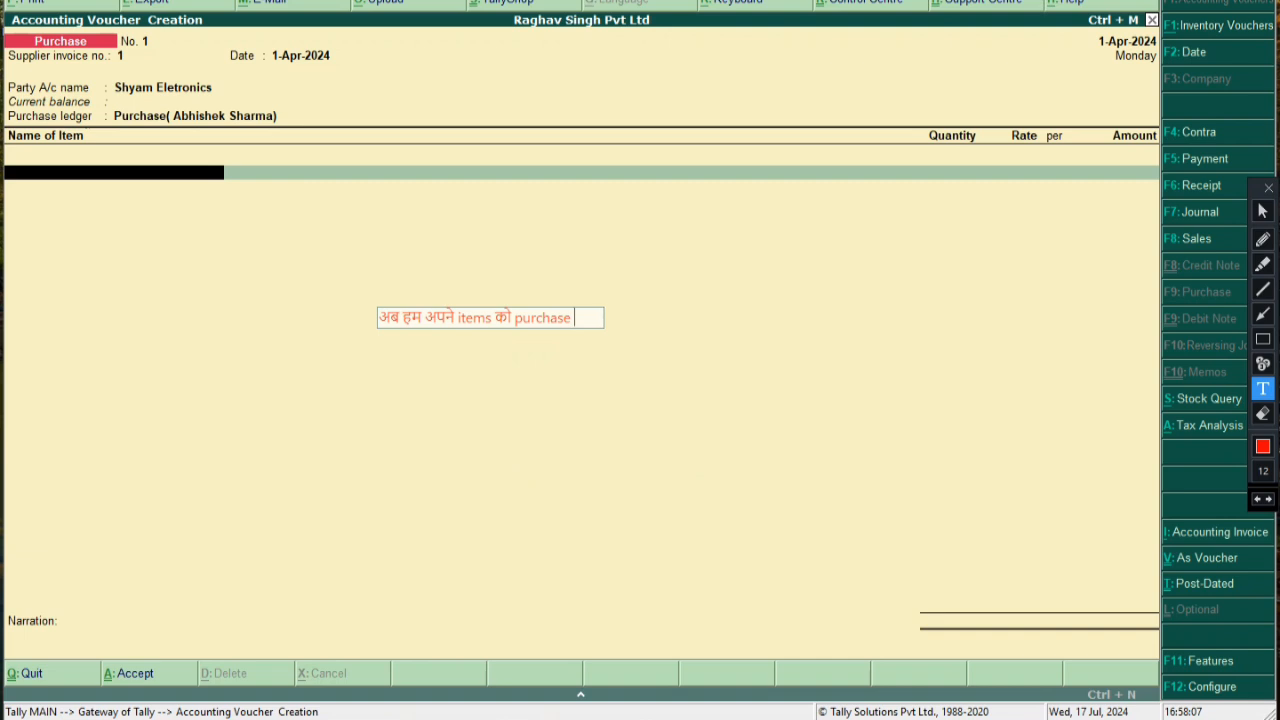
pyautogui.write('e')
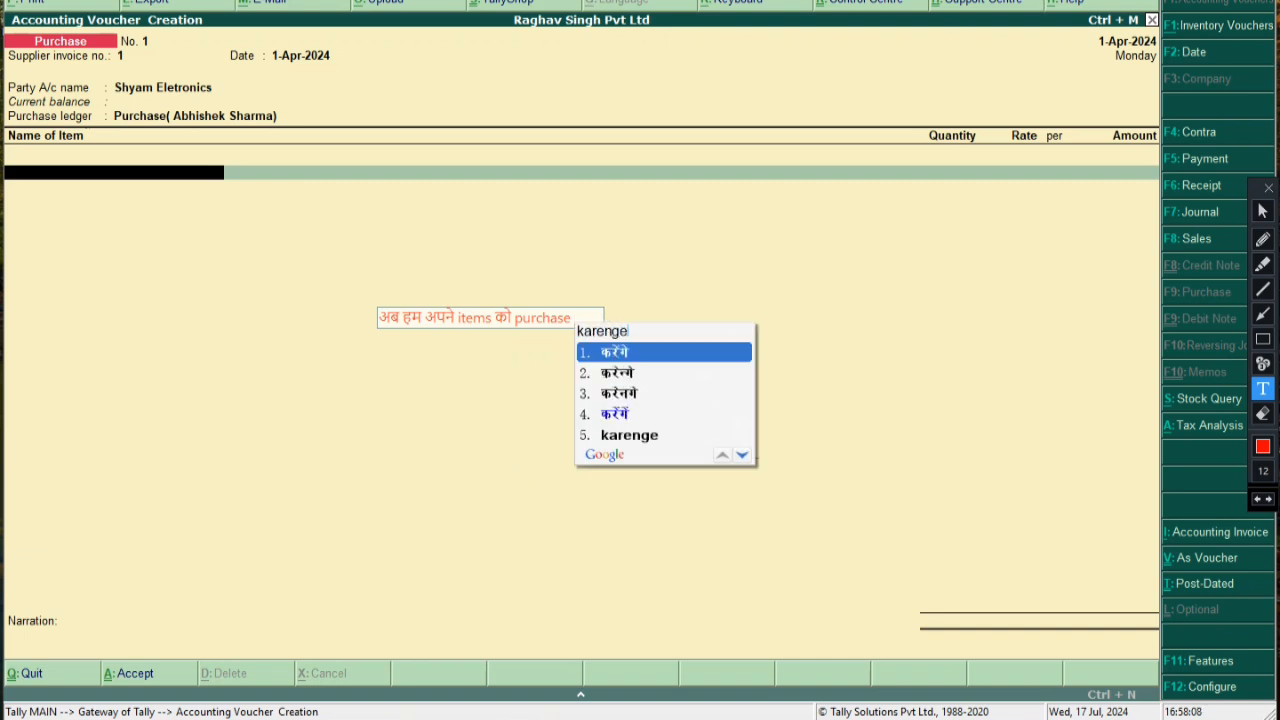
pyautogui.press('space')
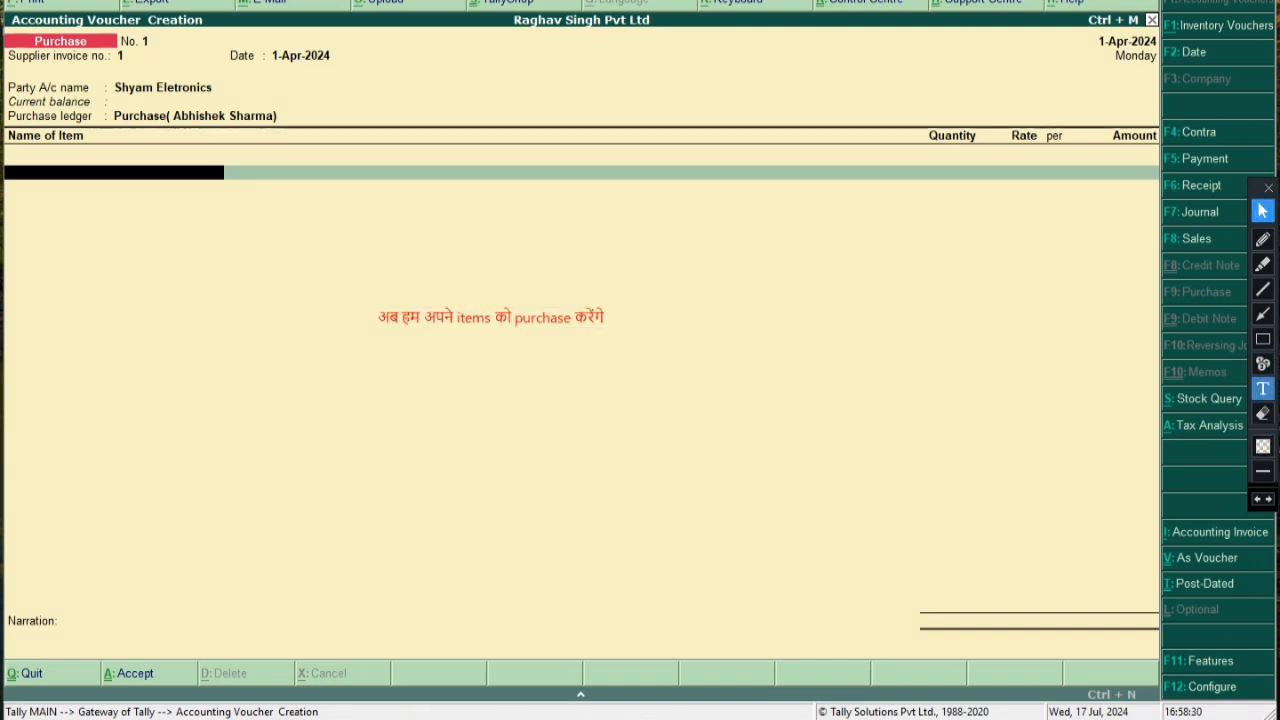
pyautogui.click(1262, 388)
pyautogui.click(381, 437)
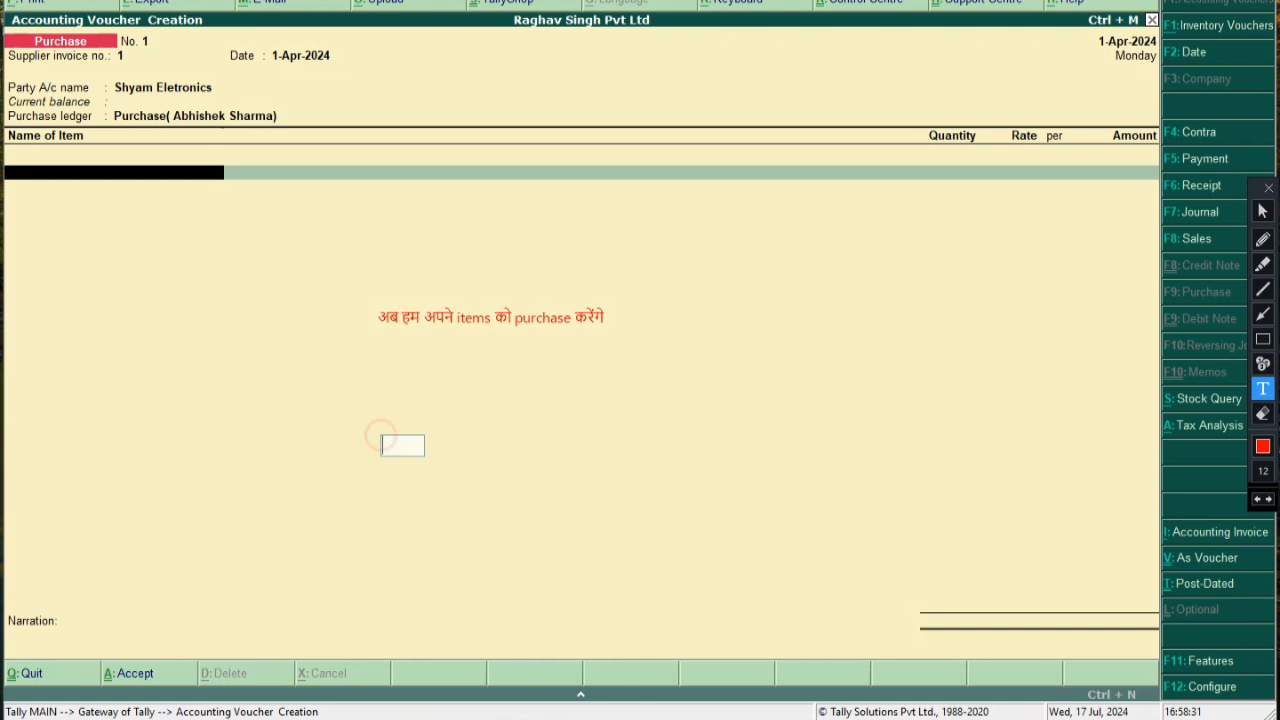
pyautogui.write('So let')
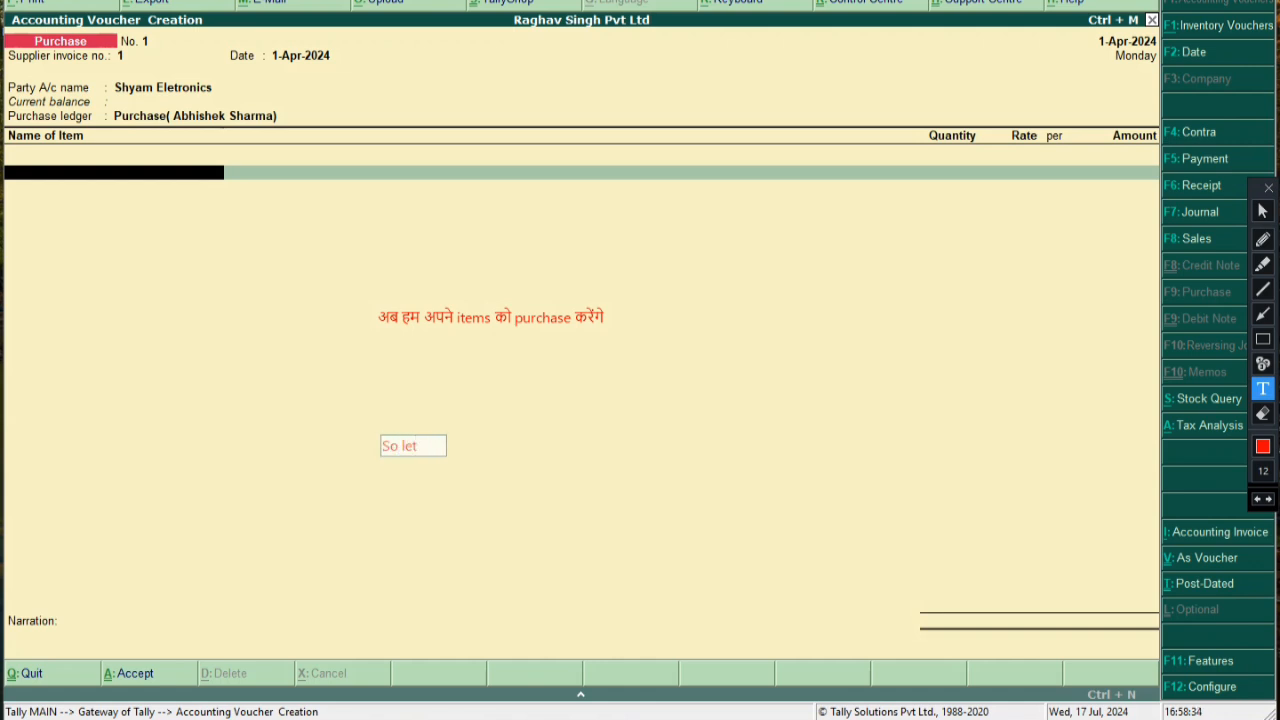
pyautogui.write("'s Go ")
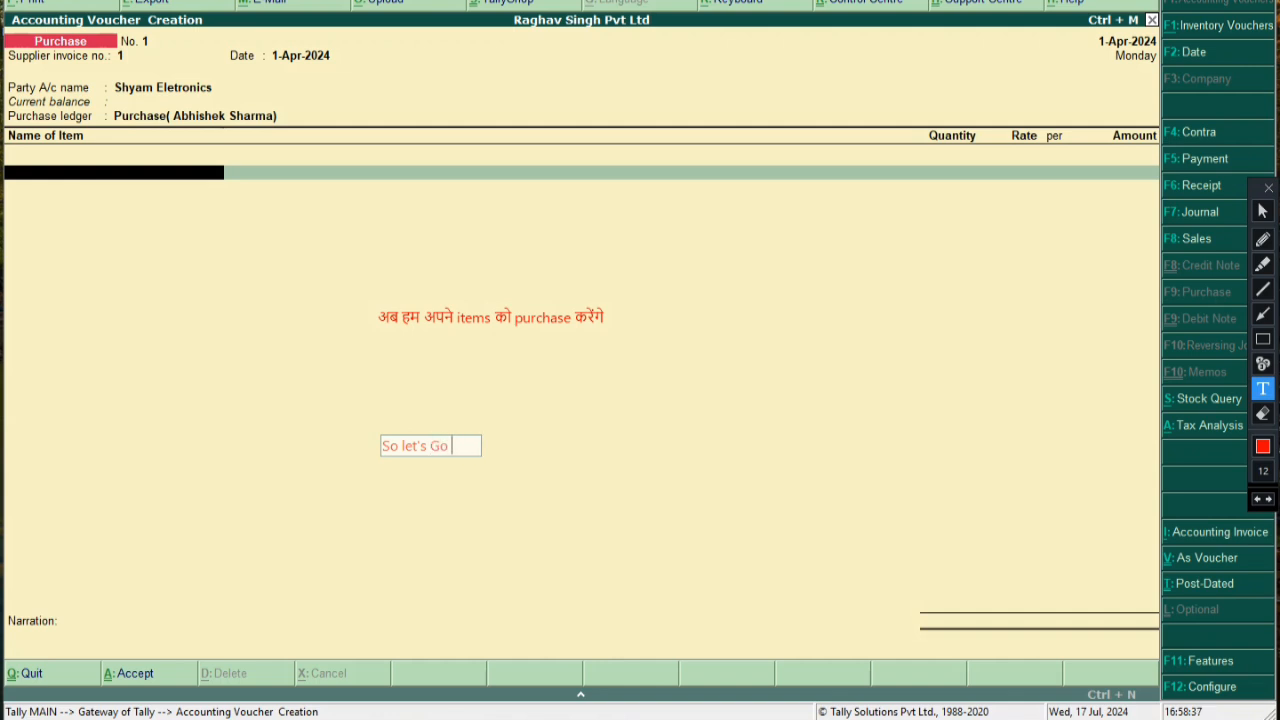
pyautogui.write('friends -')
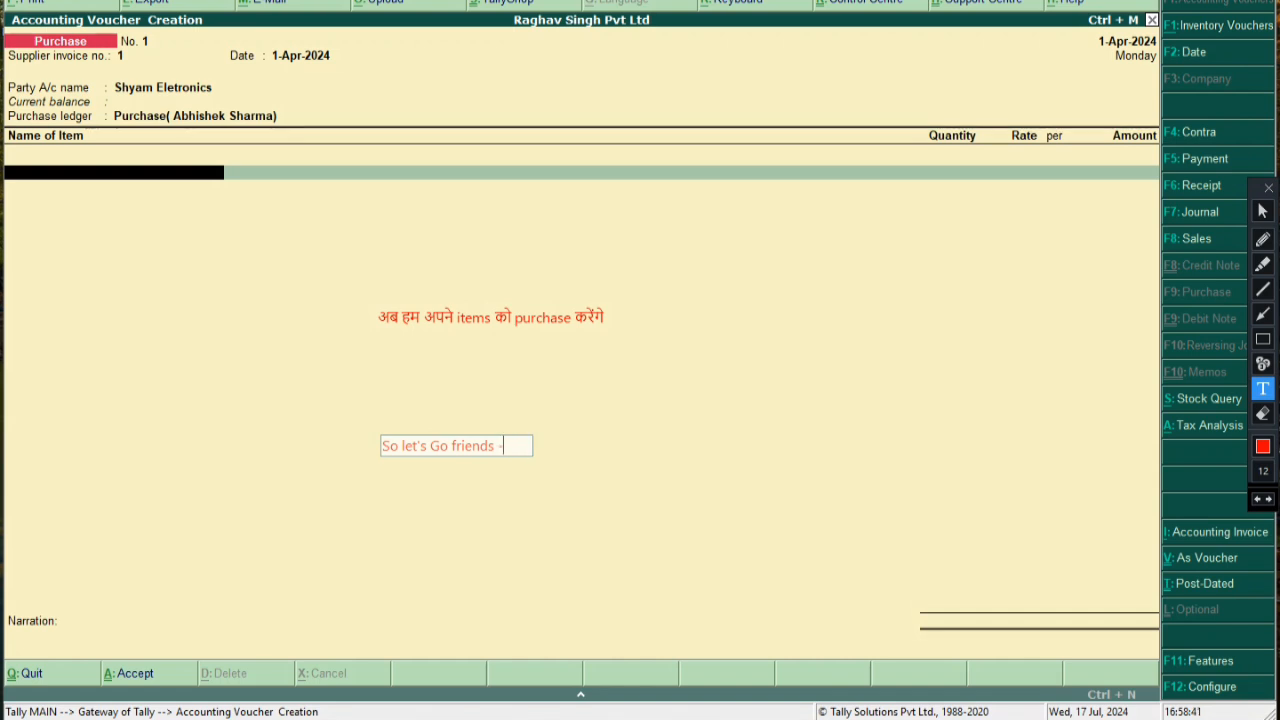
pyautogui.click(667, 341)
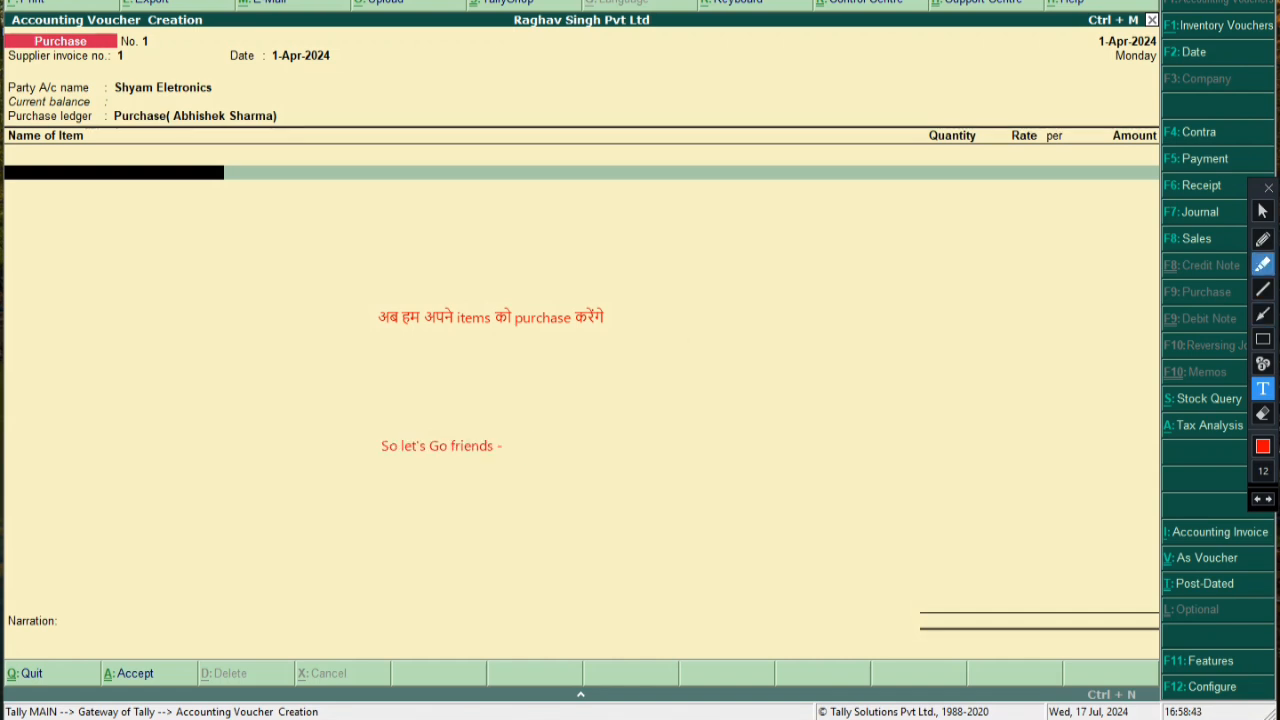
pyautogui.click(1262, 339)
pyautogui.moveTo(366, 426); pyautogui.dragTo(528, 460)
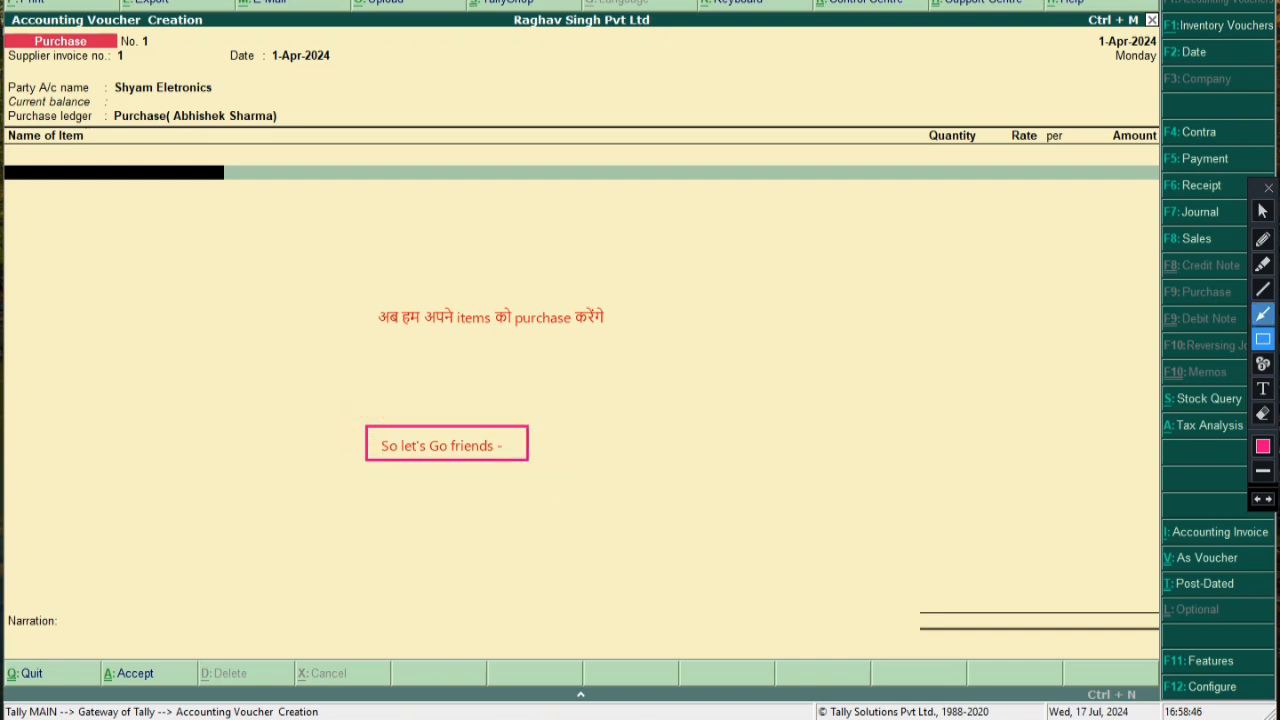
pyautogui.click(1263, 290)
pyautogui.moveTo(539, 439); pyautogui.dragTo(616, 449)
pyautogui.moveTo(546, 431); pyautogui.dragTo(617, 406)
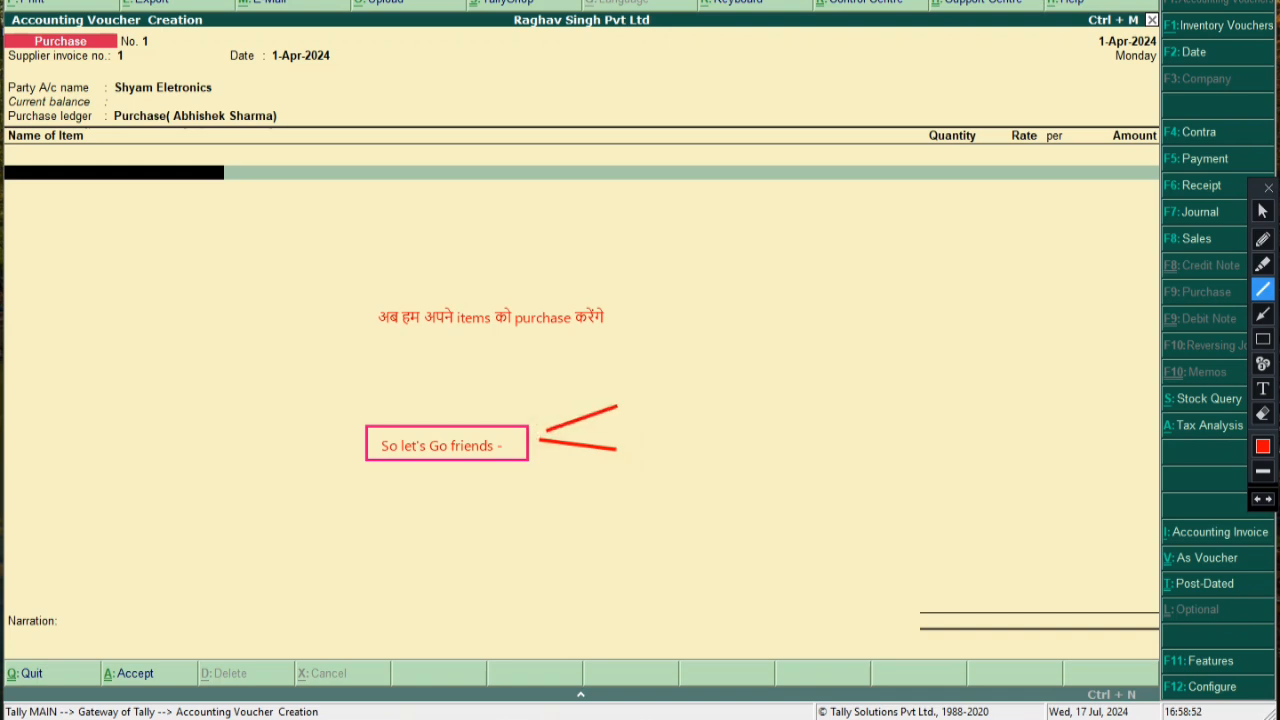
pyautogui.click(1257, 498)
pyautogui.click(1257, 498)
pyautogui.click(1257, 498)
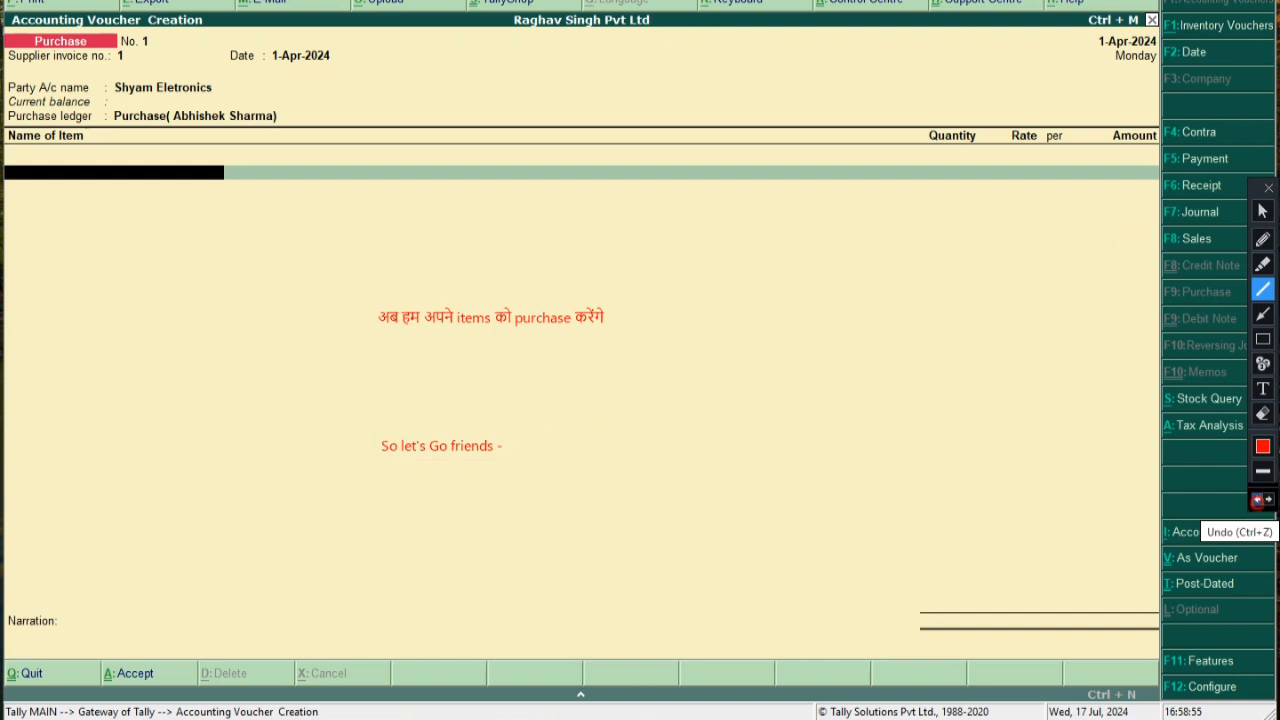
pyautogui.click(1257, 498)
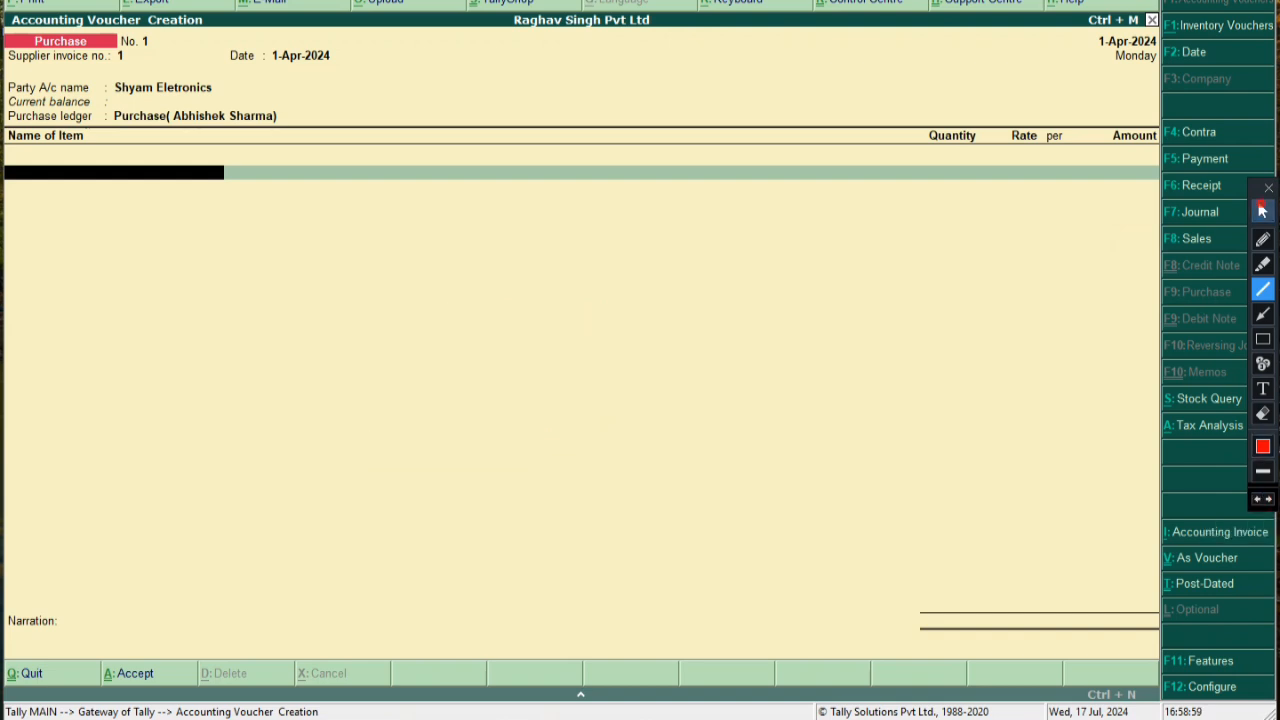
pyautogui.click(1262, 211)
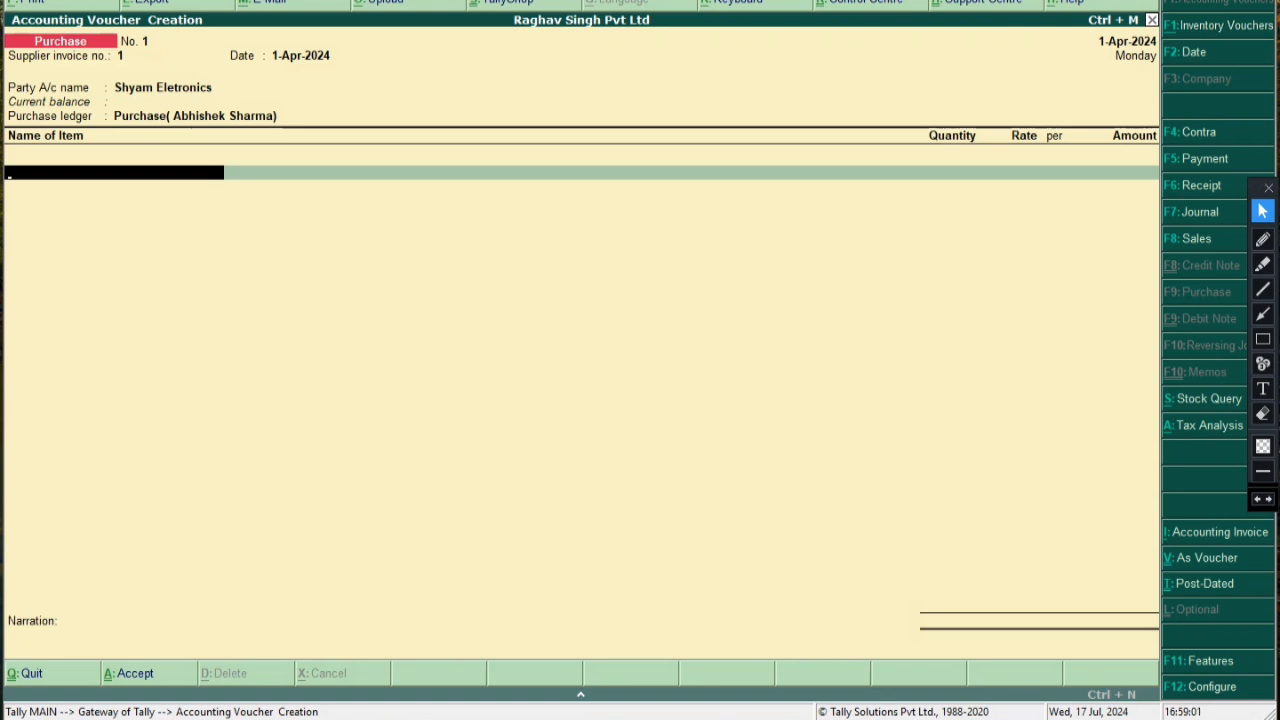
# Create a new stock item named Mouse from the voucher's item line with Alt+C
pyautogui.hotkey('alt', 'c')
pyautogui.write('Mo')
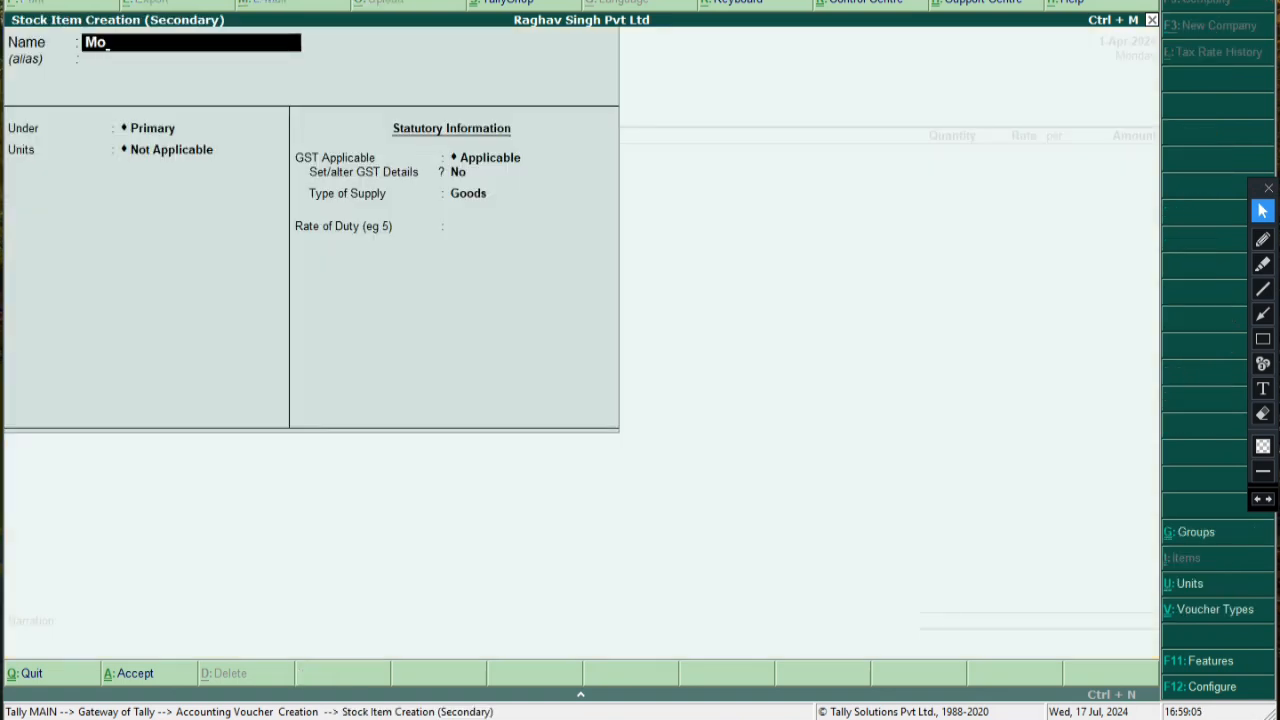
pyautogui.write('use')
pyautogui.press('Return')
pyautogui.press('Return')
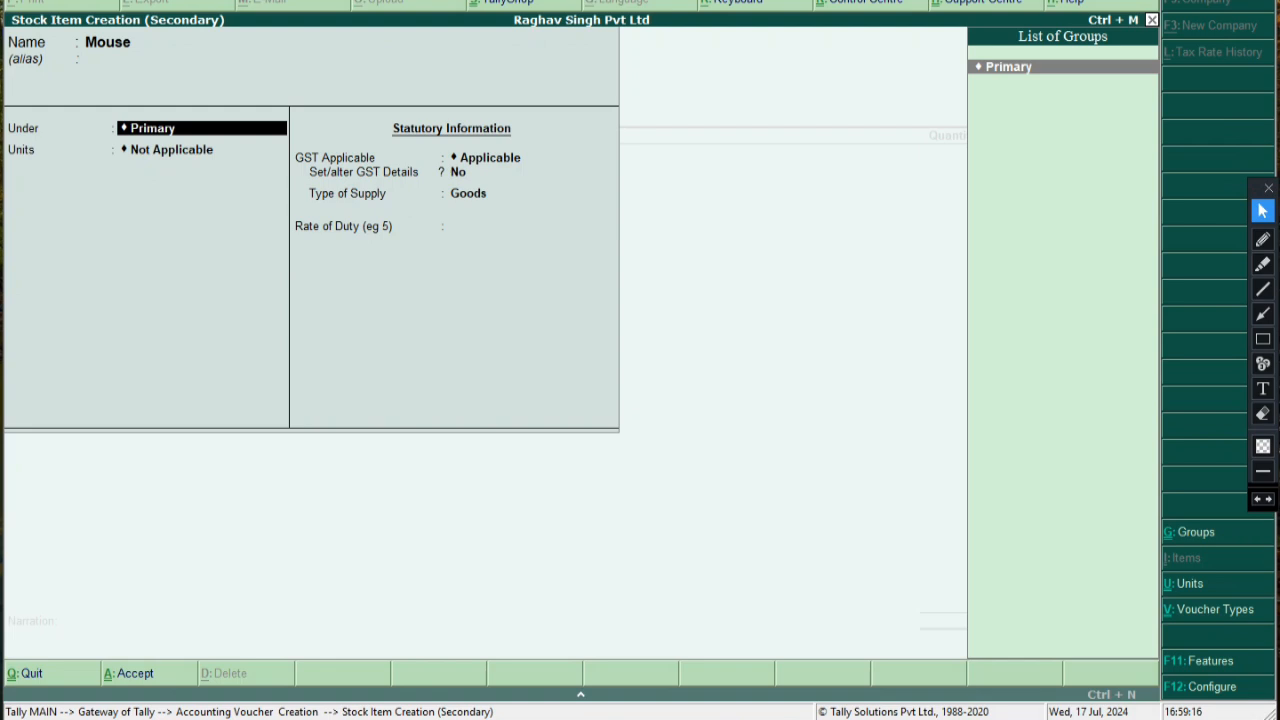
# Create a new stock group Dell under Primary with GST details enabled
pyautogui.hotkey('alt', 'c')
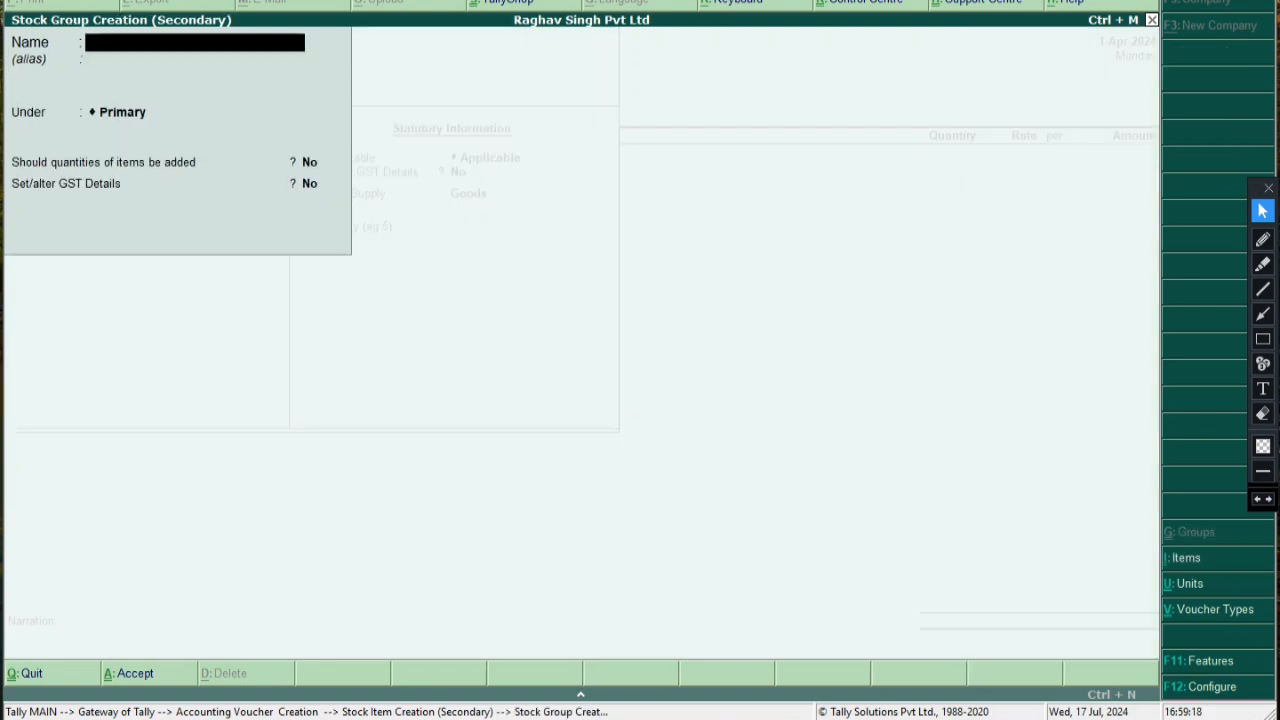
pyautogui.write('Dell')
pyautogui.press('Return')
pyautogui.press('Return')
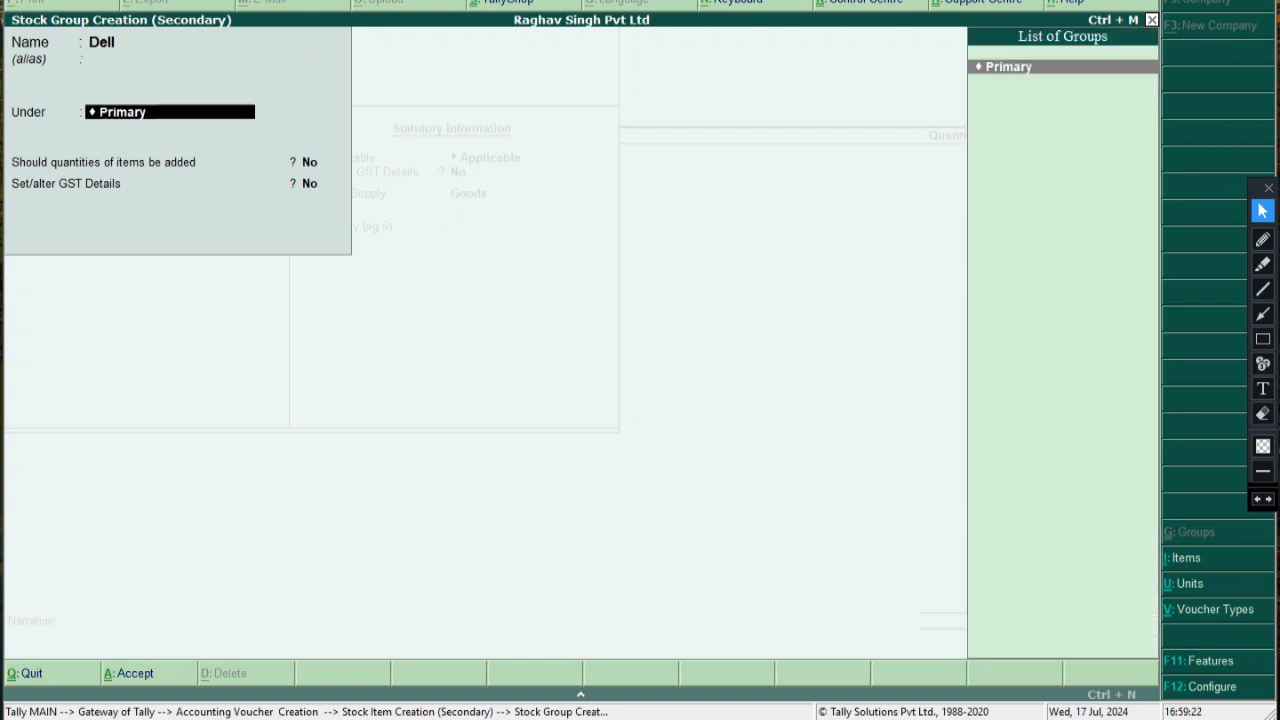
pyautogui.press('Return')
pyautogui.press('Return')
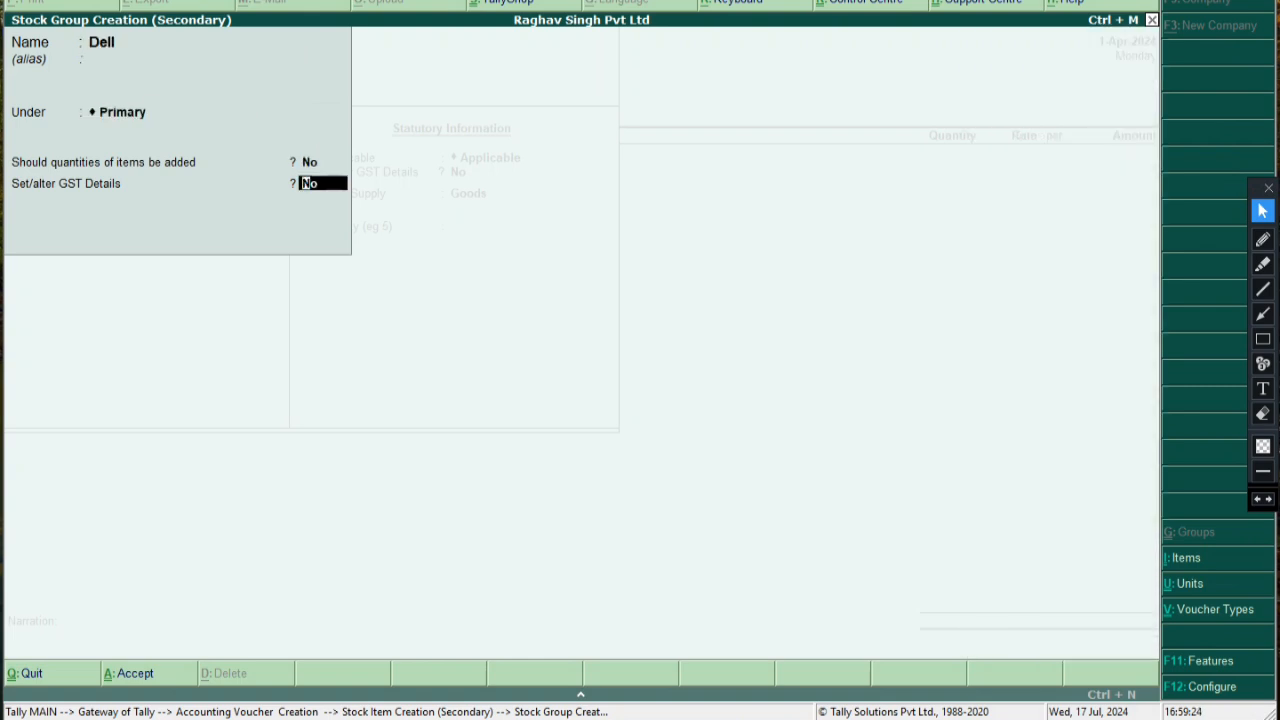
pyautogui.press('y')
pyautogui.press('Return')
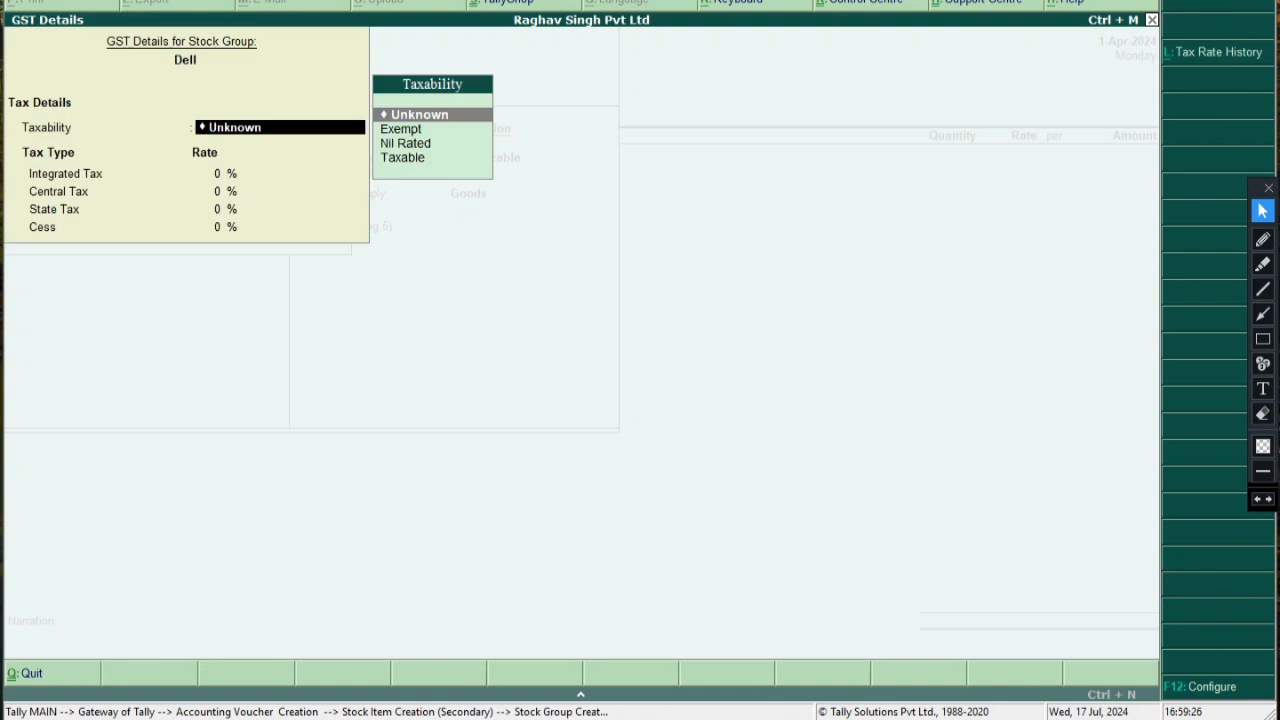
# Make Dell Taxable with 18% integrated tax and 9% central and state tax
pyautogui.press('Down')
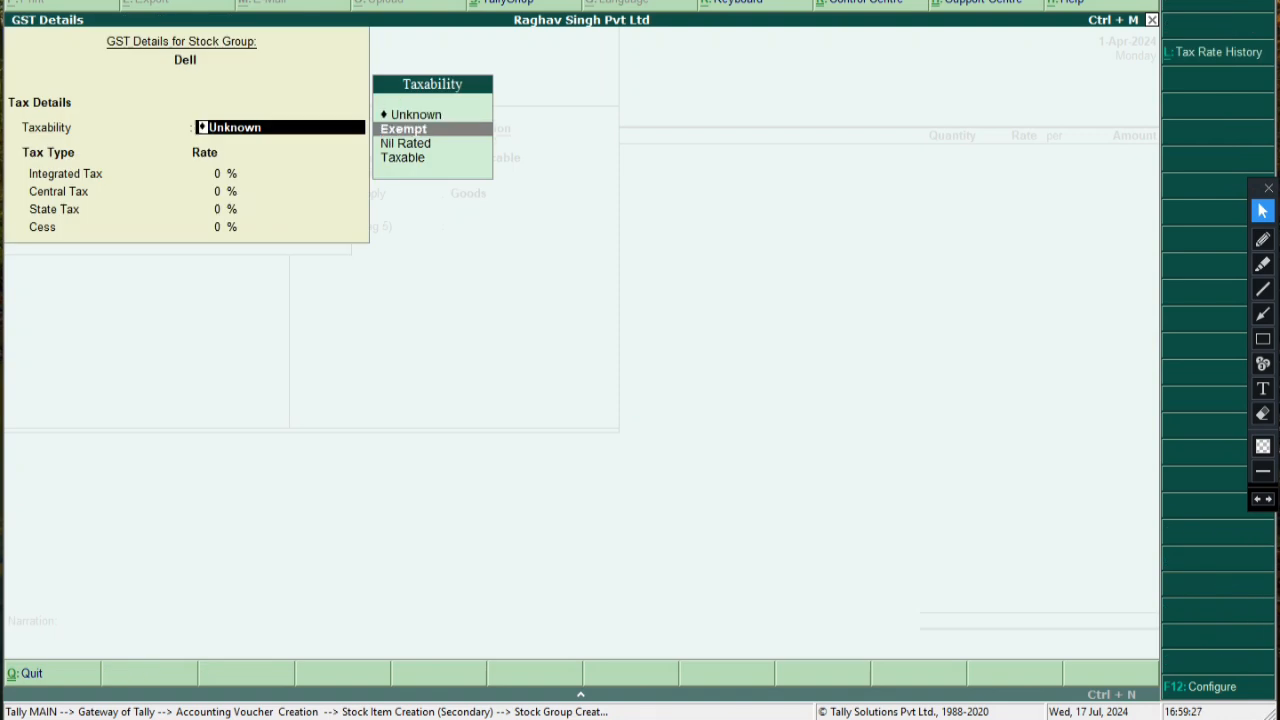
pyautogui.press('Down')
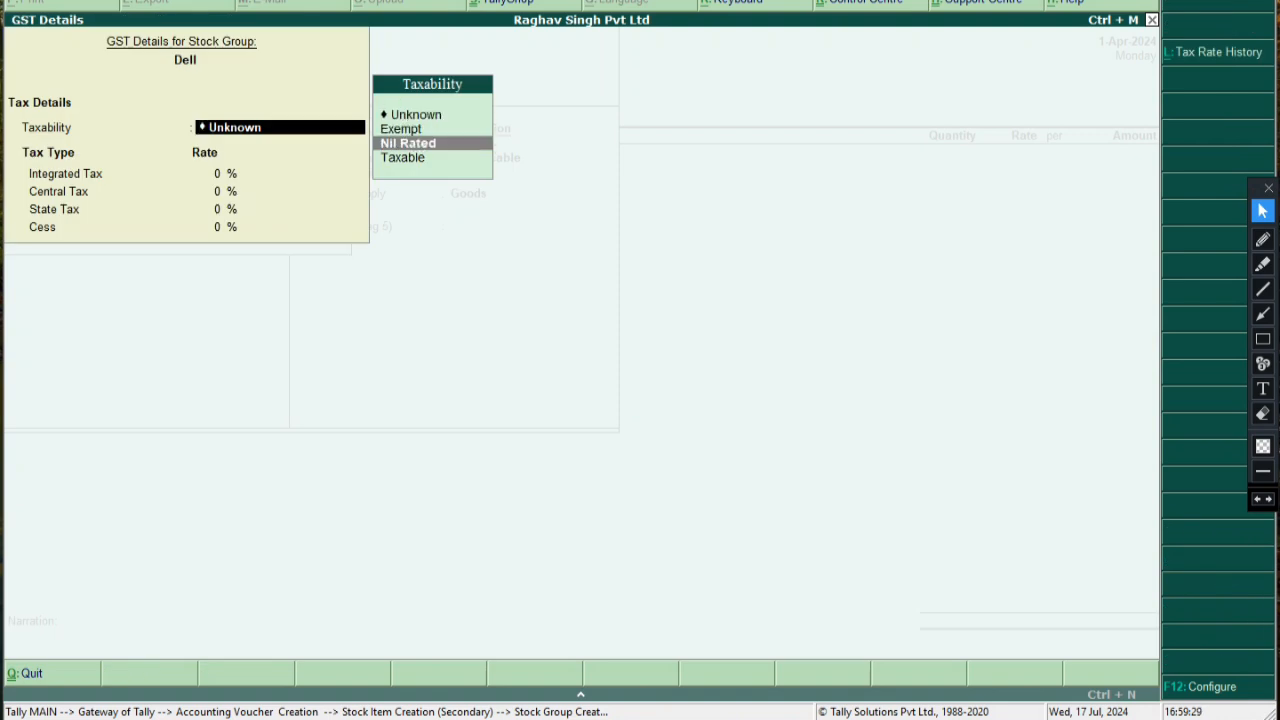
pyautogui.press('Down')
pyautogui.press('Return')
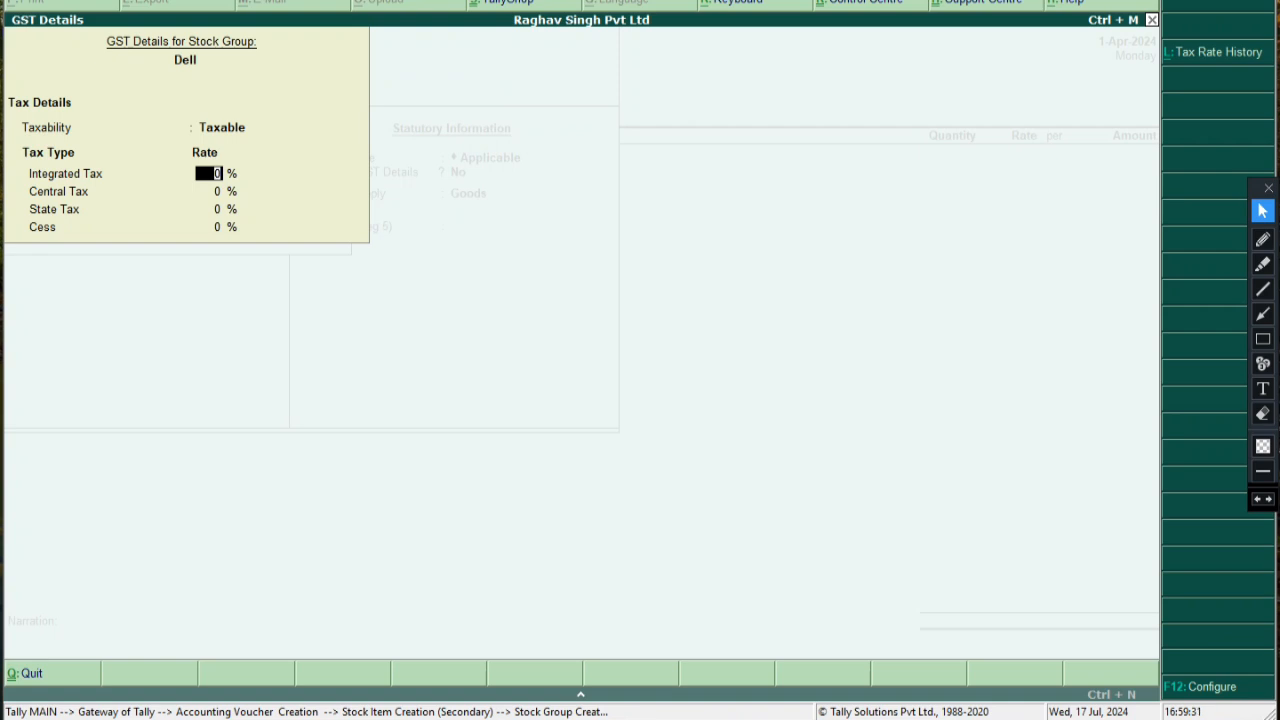
pyautogui.write('18')
pyautogui.press('Return')
pyautogui.write('9')
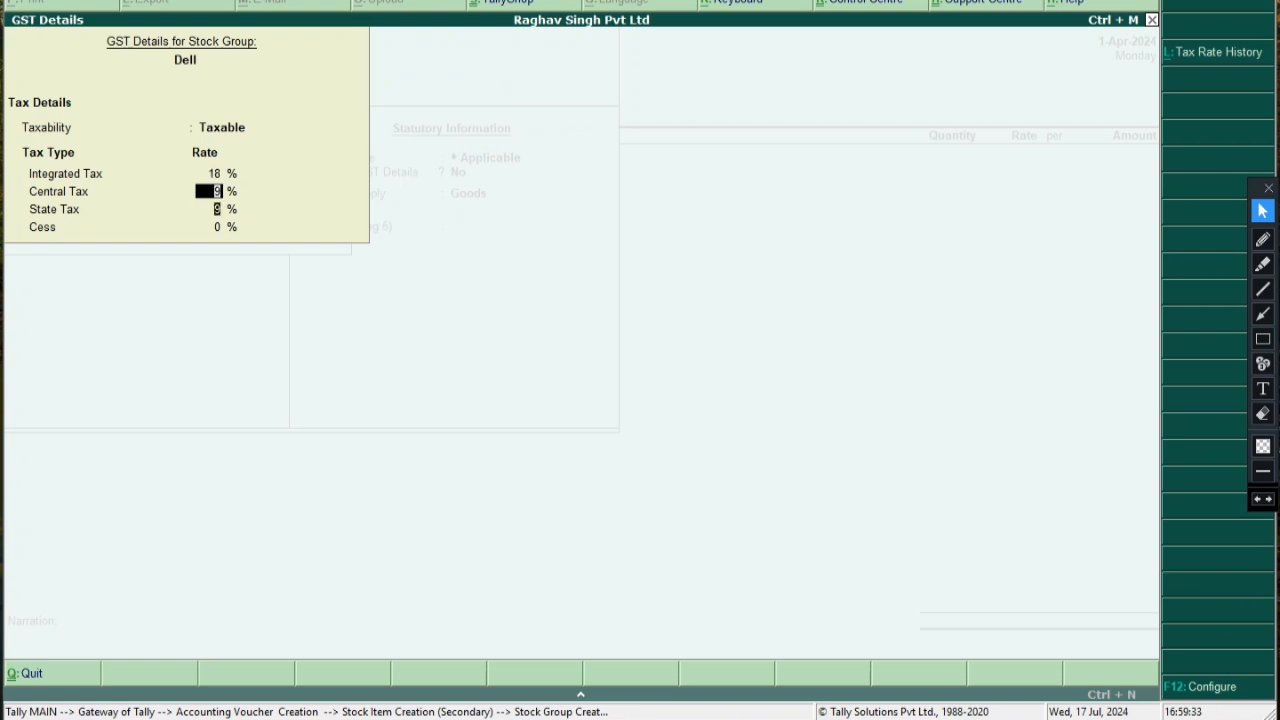
pyautogui.press('Return')
pyautogui.press('Return')
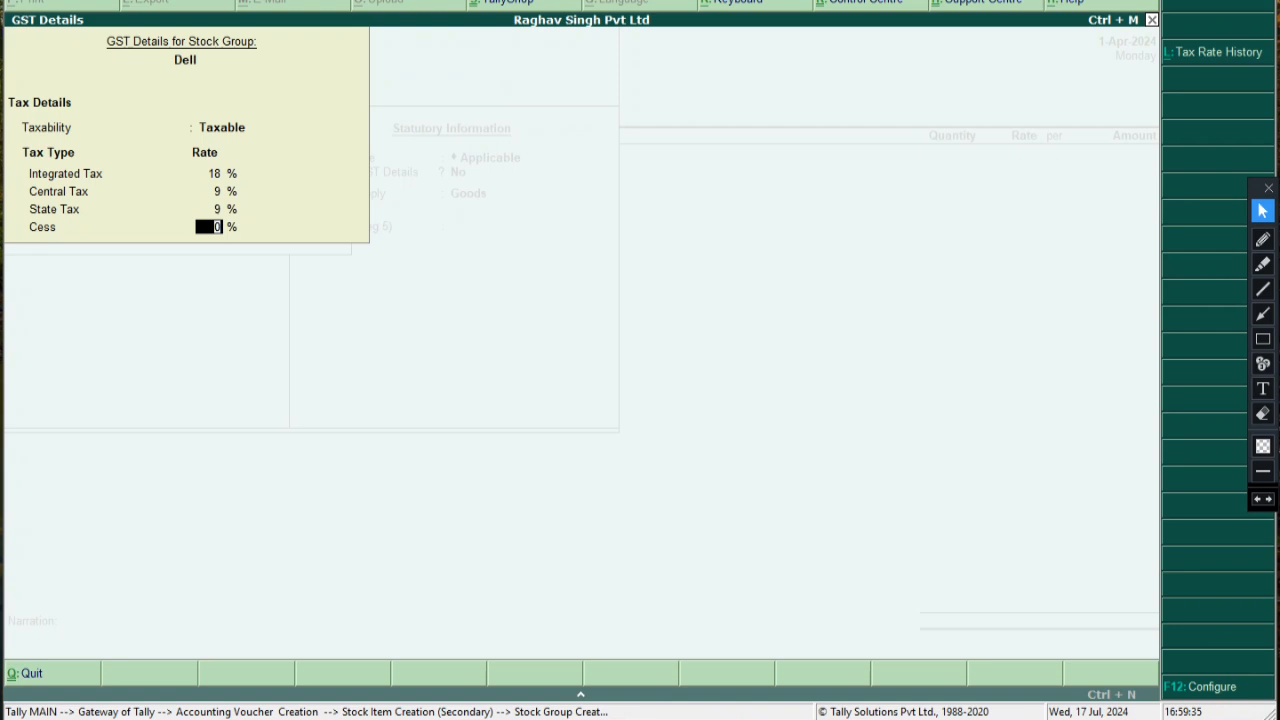
pyautogui.press('Return')
pyautogui.press('Return')
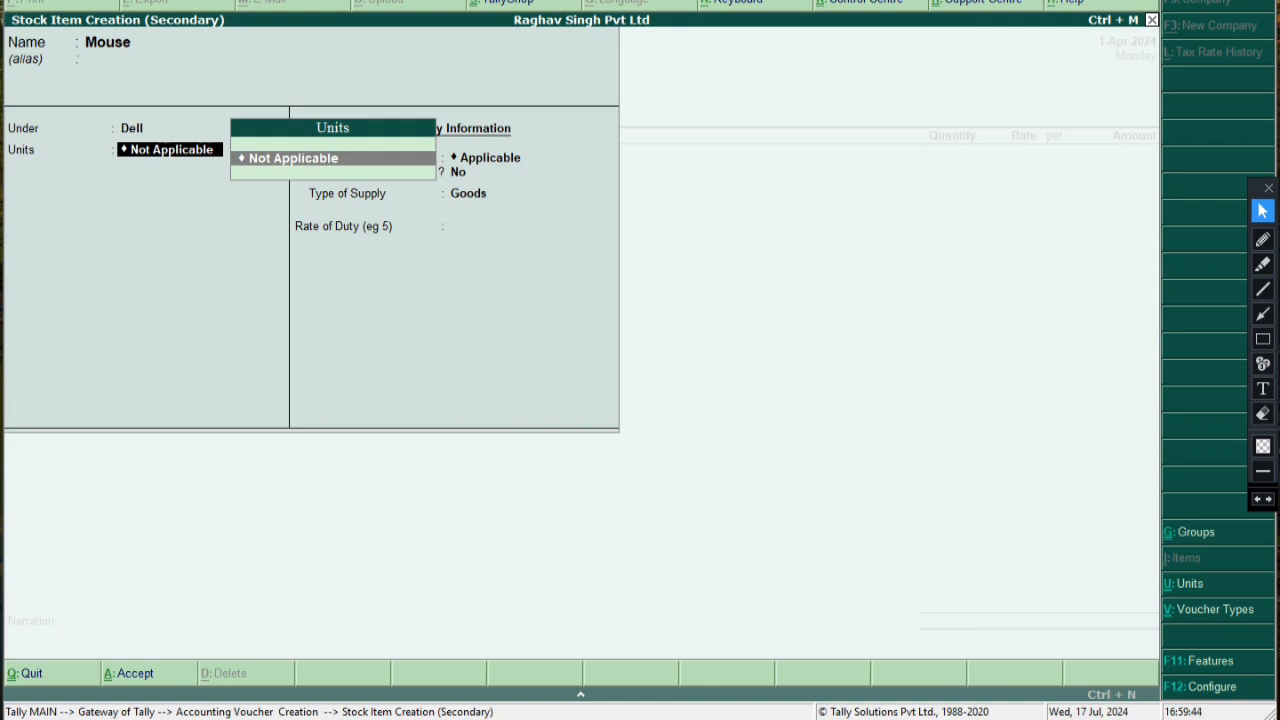
# Create a new unit with symbol pcs and formal name Pieces
pyautogui.hotkey('alt', 'c')
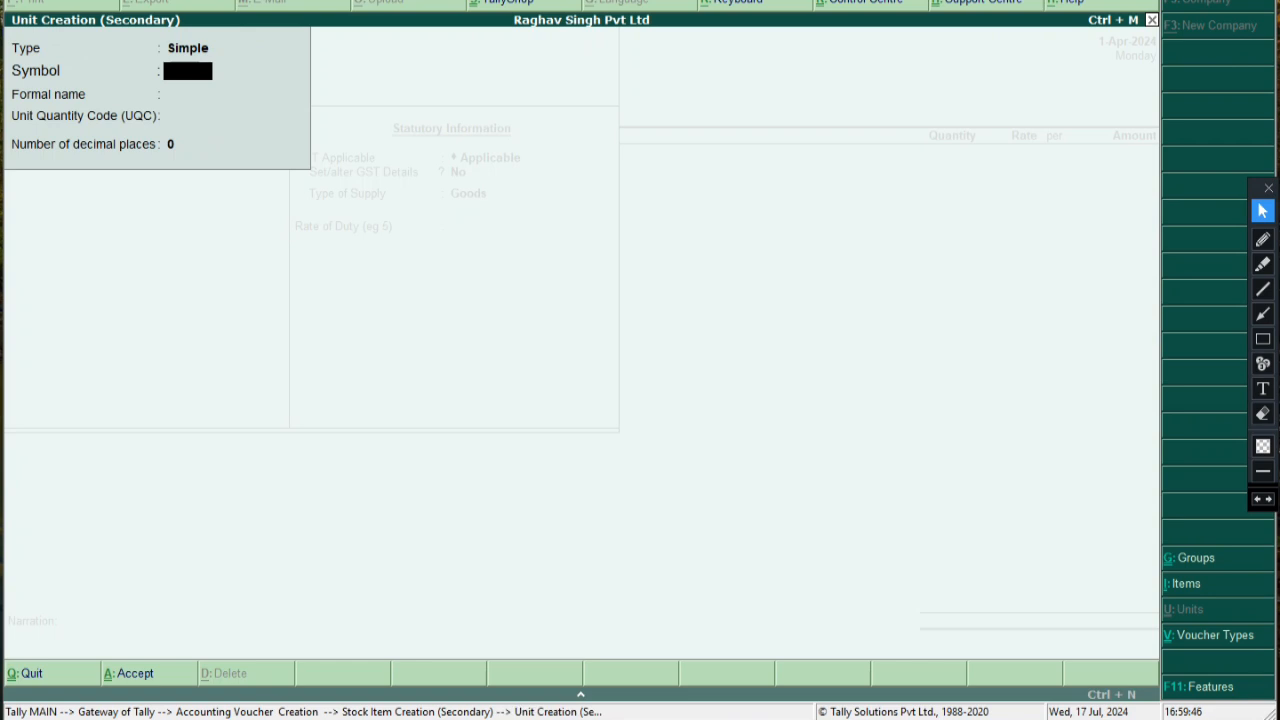
pyautogui.write('pcs')
pyautogui.press('Return')
pyautogui.write('P')
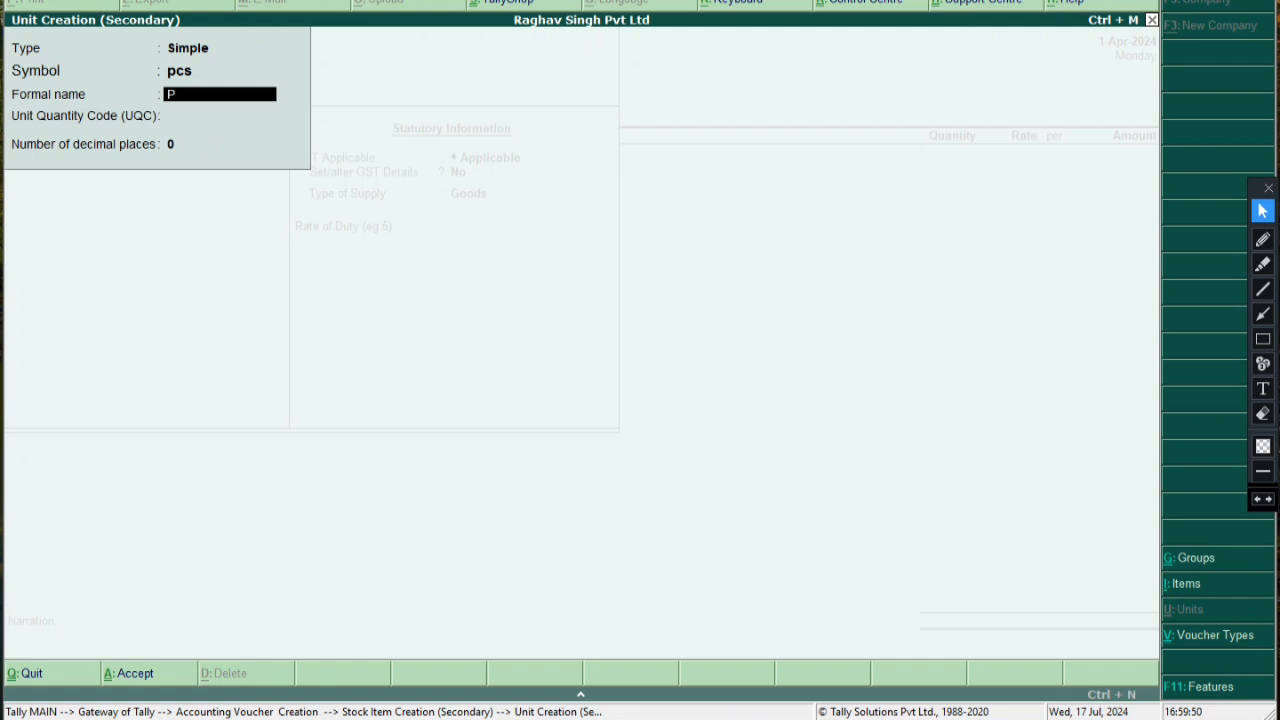
pyautogui.write('ieces')
pyautogui.press('Return')
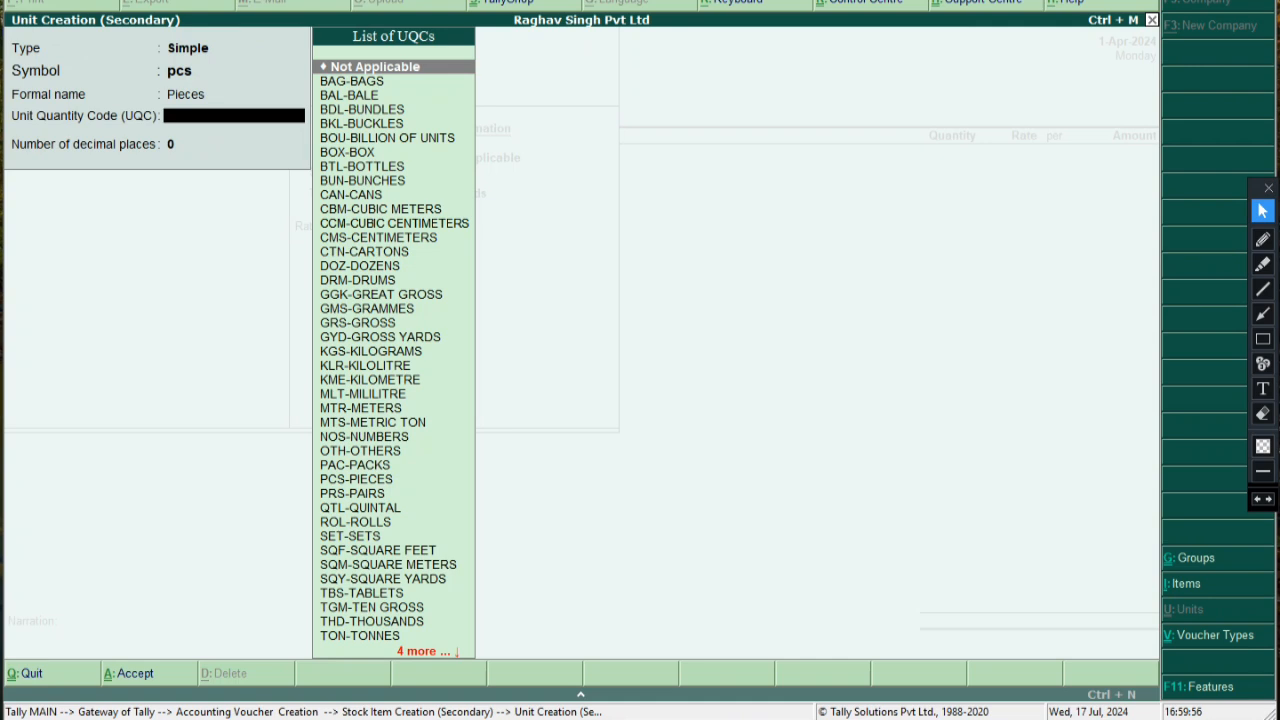
# Set the unit's UQC to PCS-PIECES and accept it with 0 decimal places
pyautogui.write('p')
pyautogui.press('Down')
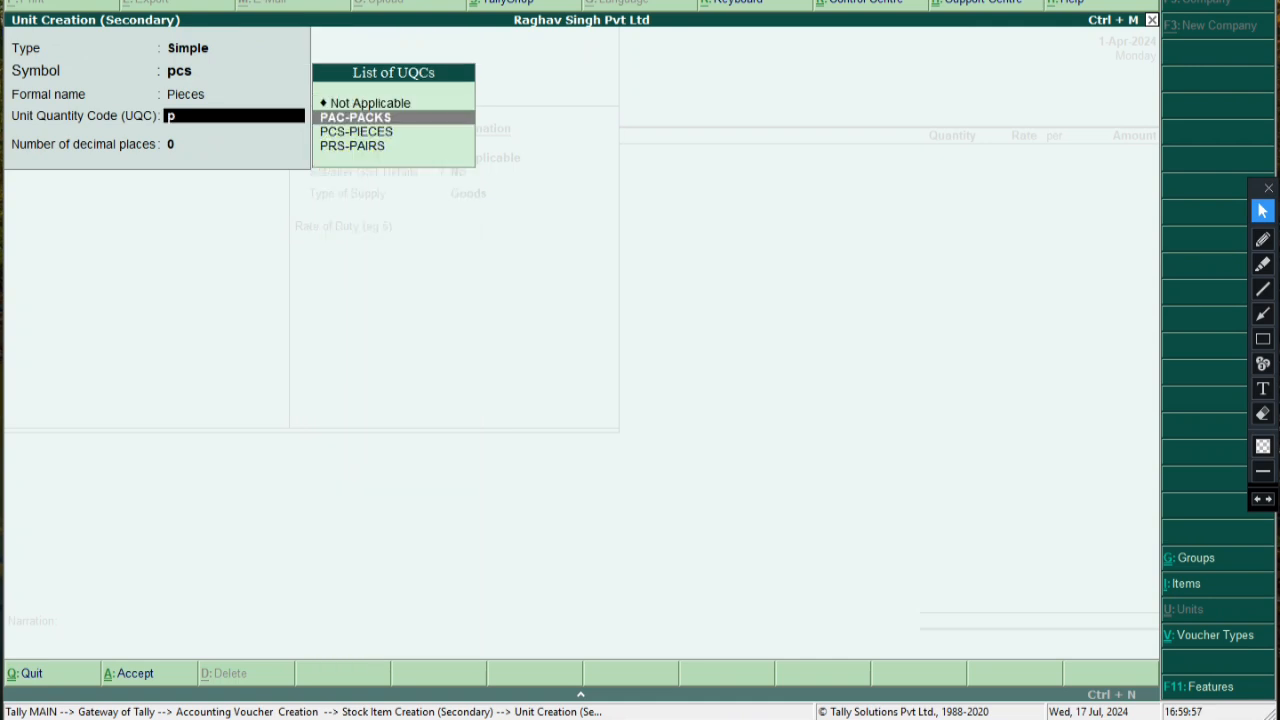
pyautogui.press('Down')
pyautogui.press('BackSpace')
pyautogui.press('BackSpace')
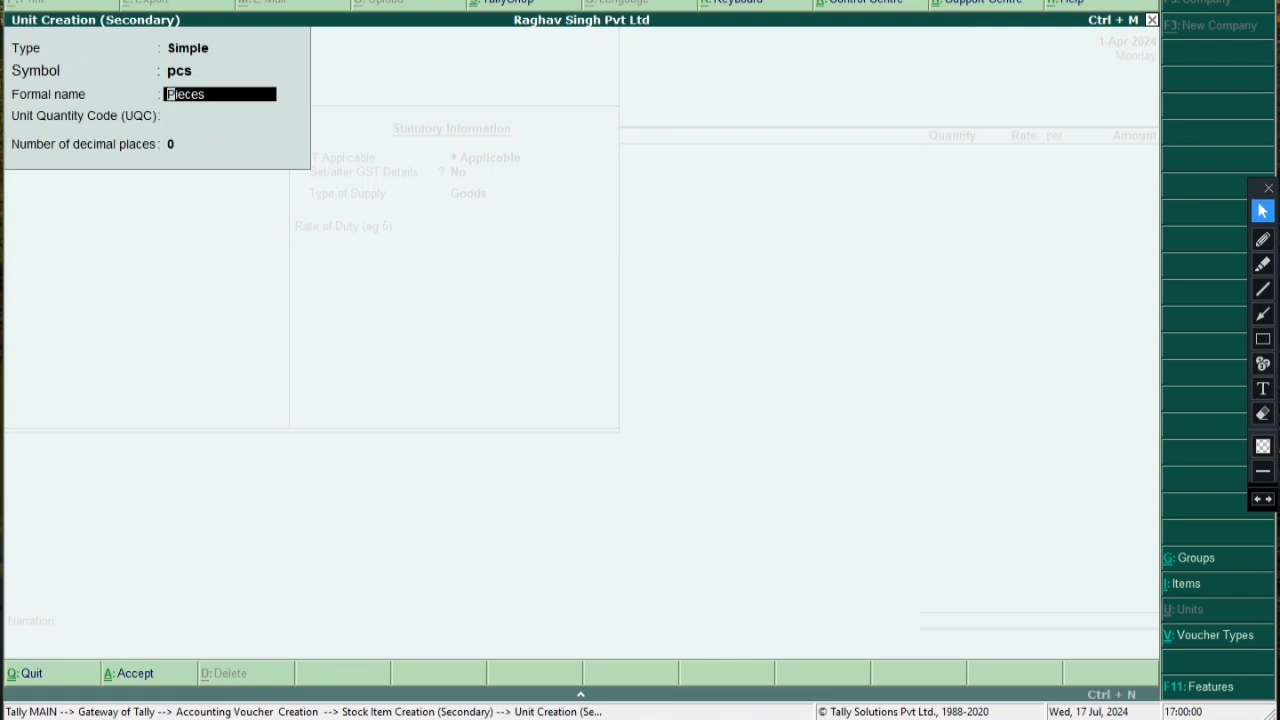
pyautogui.press('Return')
pyautogui.write('p')
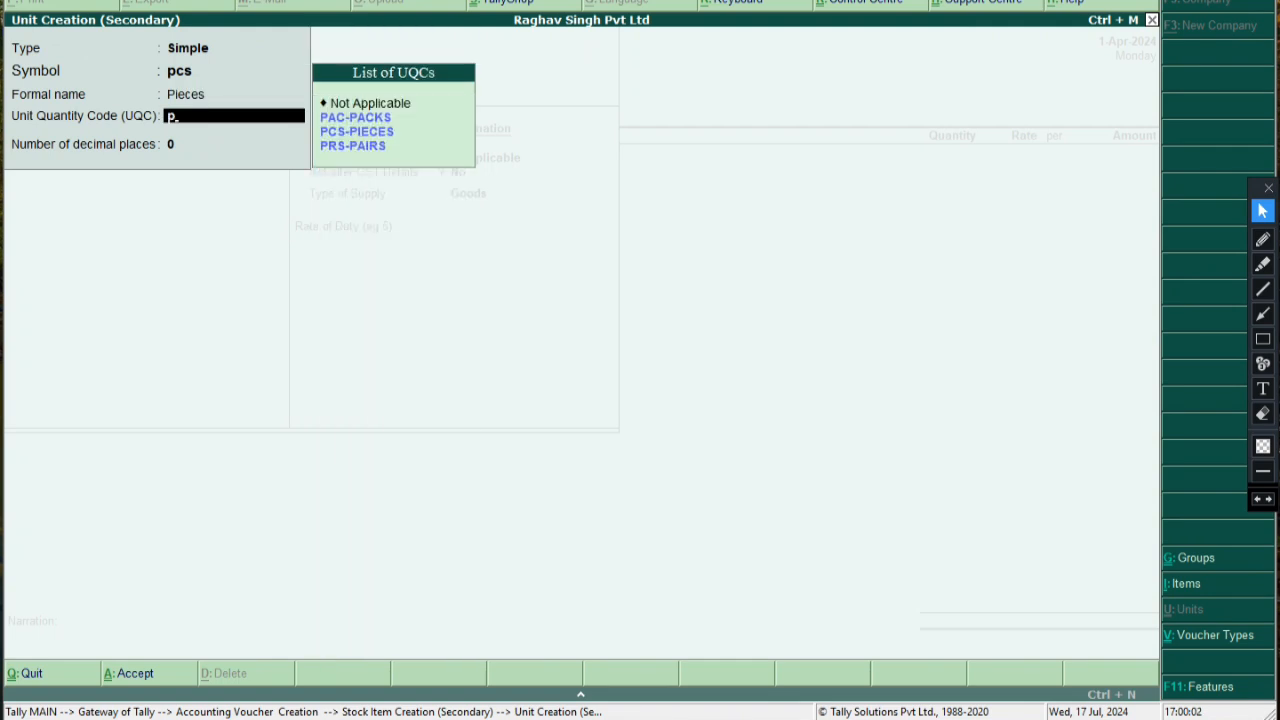
pyautogui.press('Down')
pyautogui.press('Down')
pyautogui.press('Return')
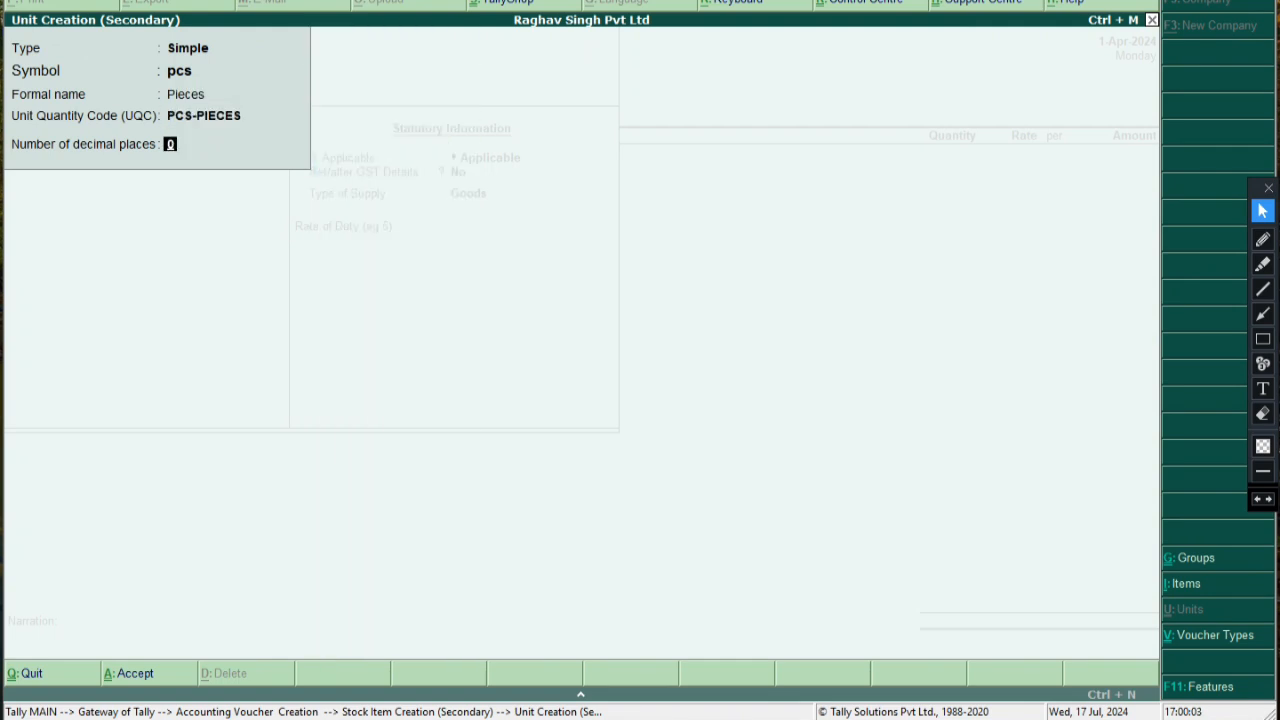
pyautogui.press('Return')
pyautogui.press('Return')
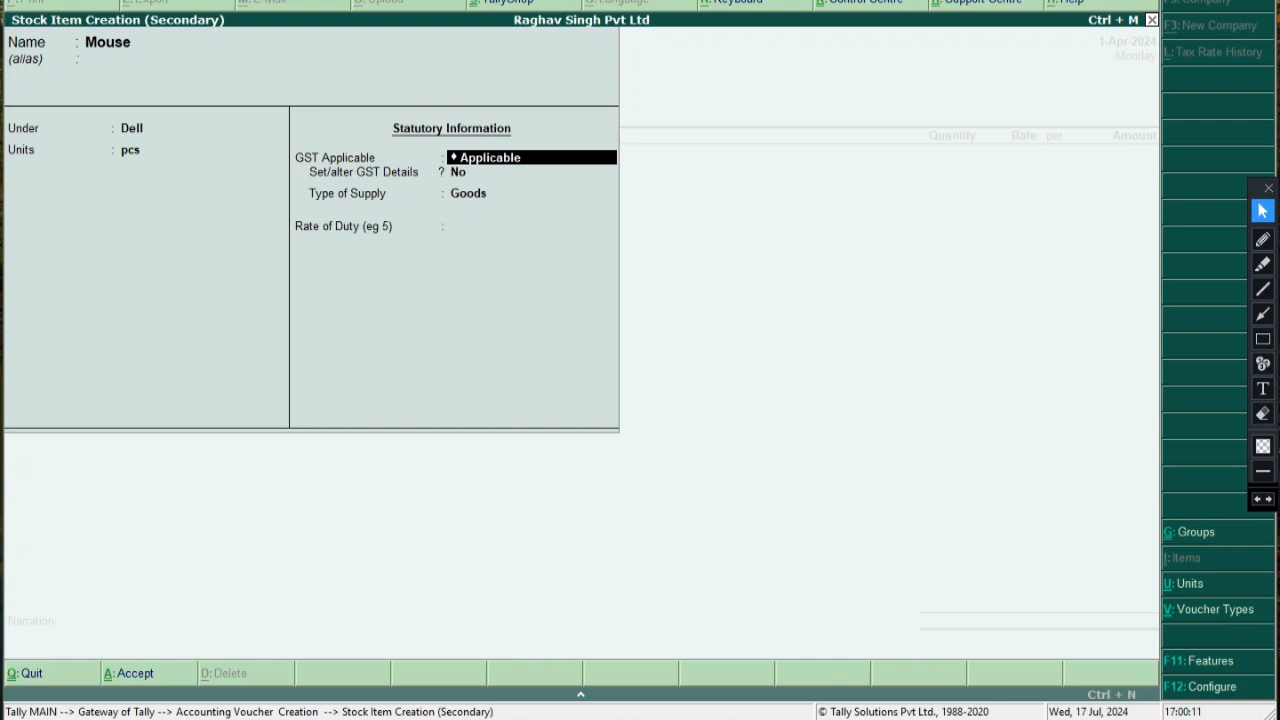
# Enable GST details for Mouse: On Value calculation, Taxable, 18% integrated tax
pyautogui.press('Return')
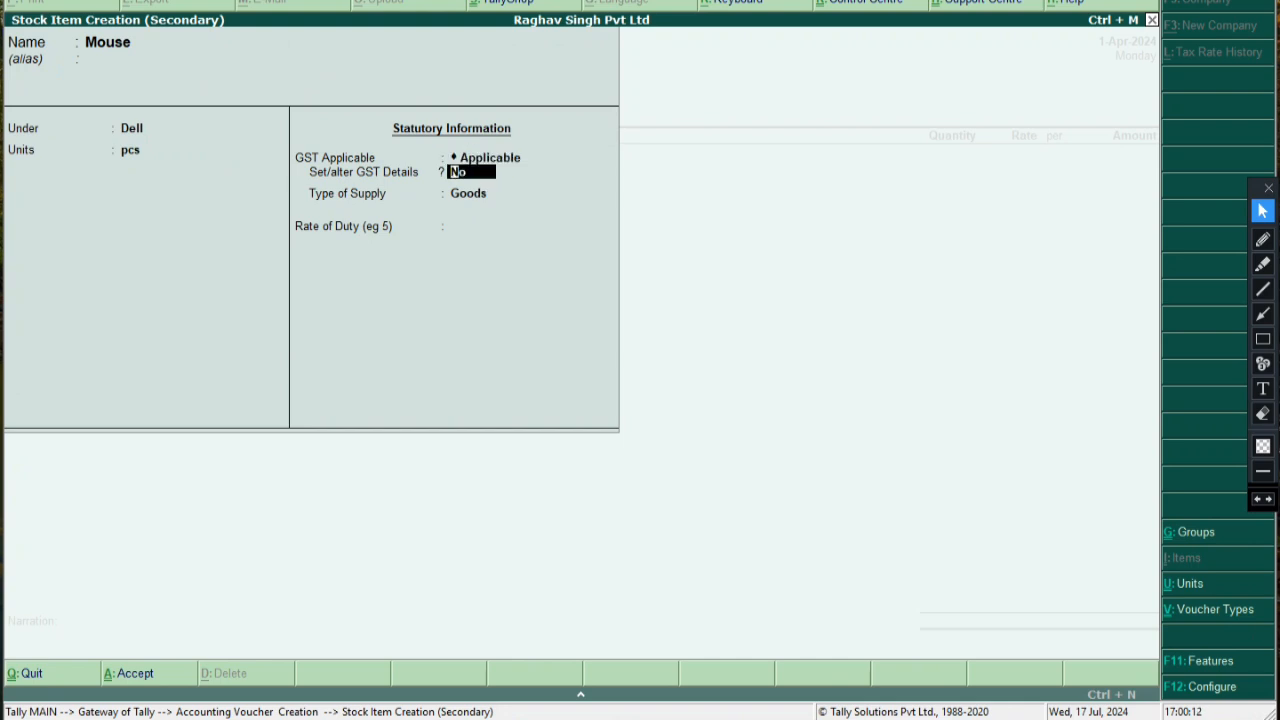
pyautogui.write('y')
pyautogui.press('Return')
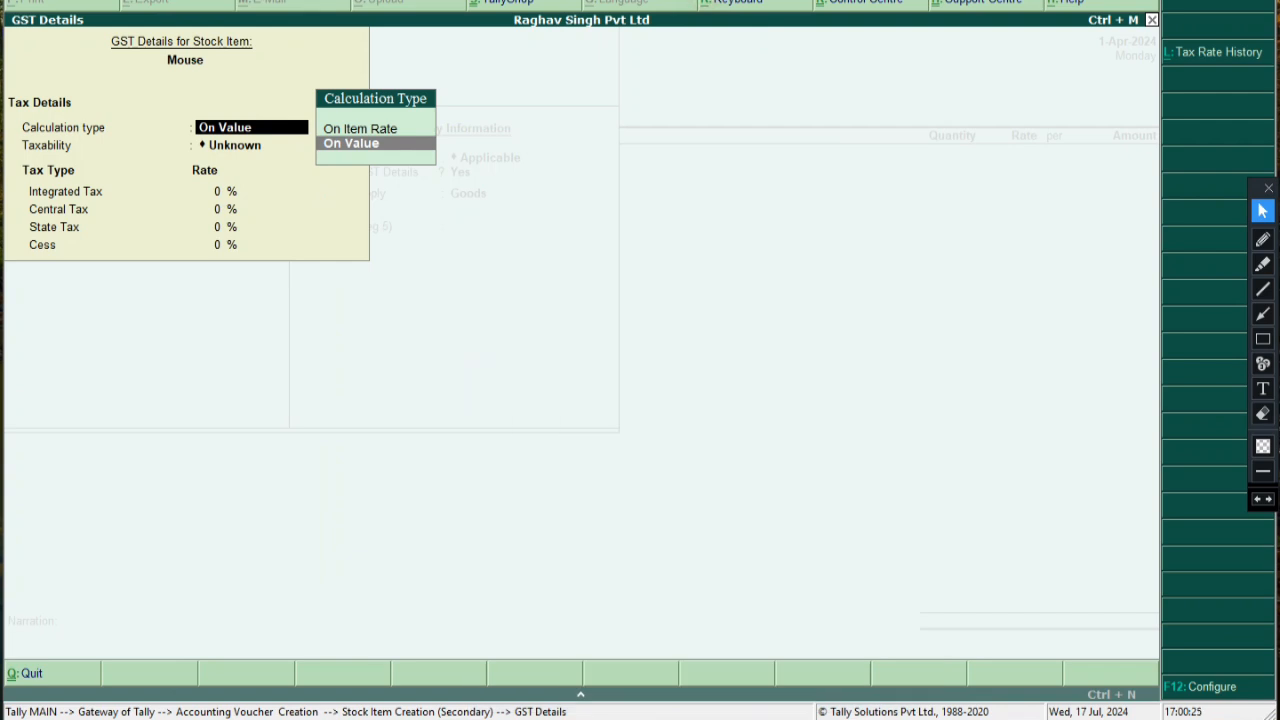
pyautogui.press('Return')
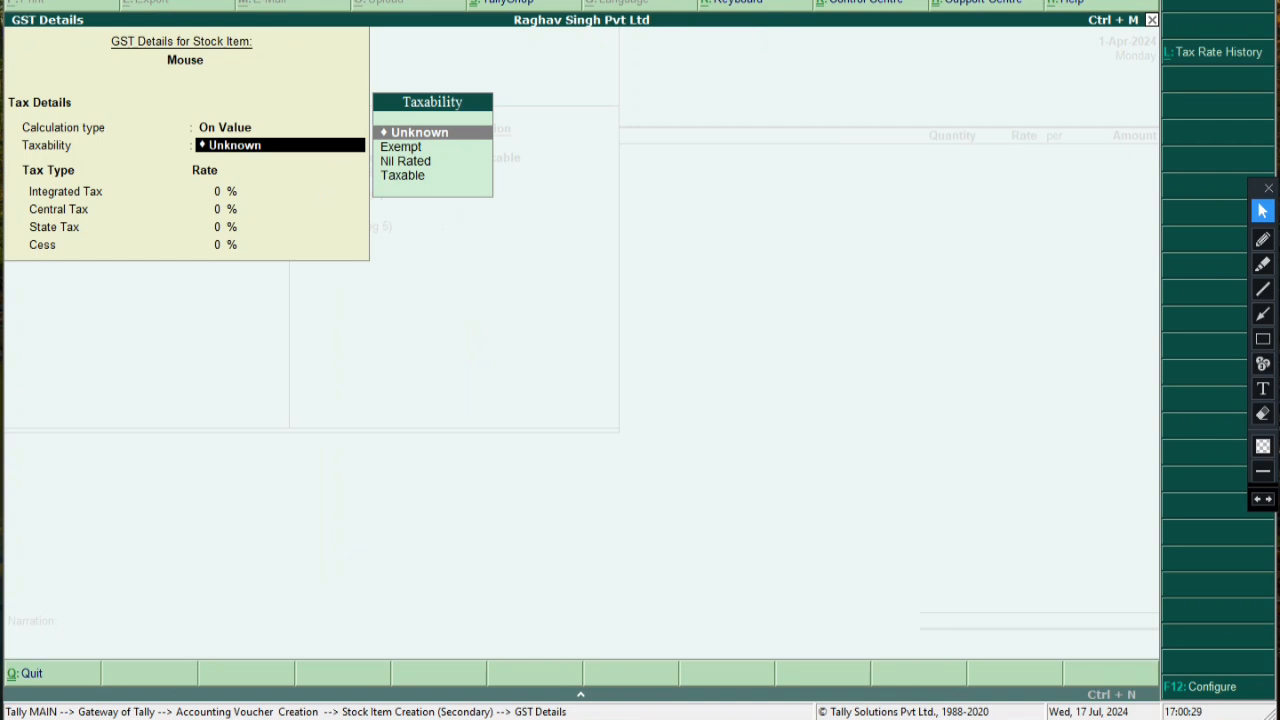
pyautogui.press('Down')
pyautogui.press('Down')
pyautogui.press('Down')
pyautogui.press('Up')
pyautogui.press('Up')
pyautogui.press('Down')
pyautogui.press('Down')
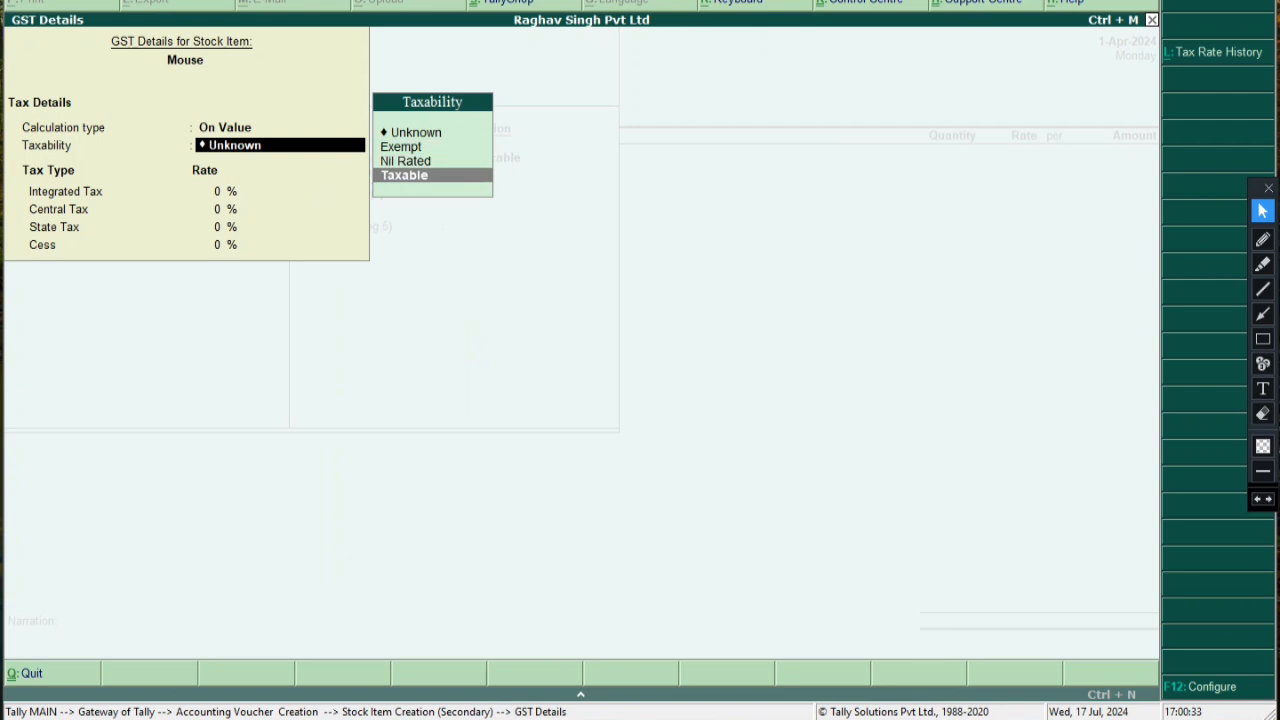
pyautogui.press('Return')
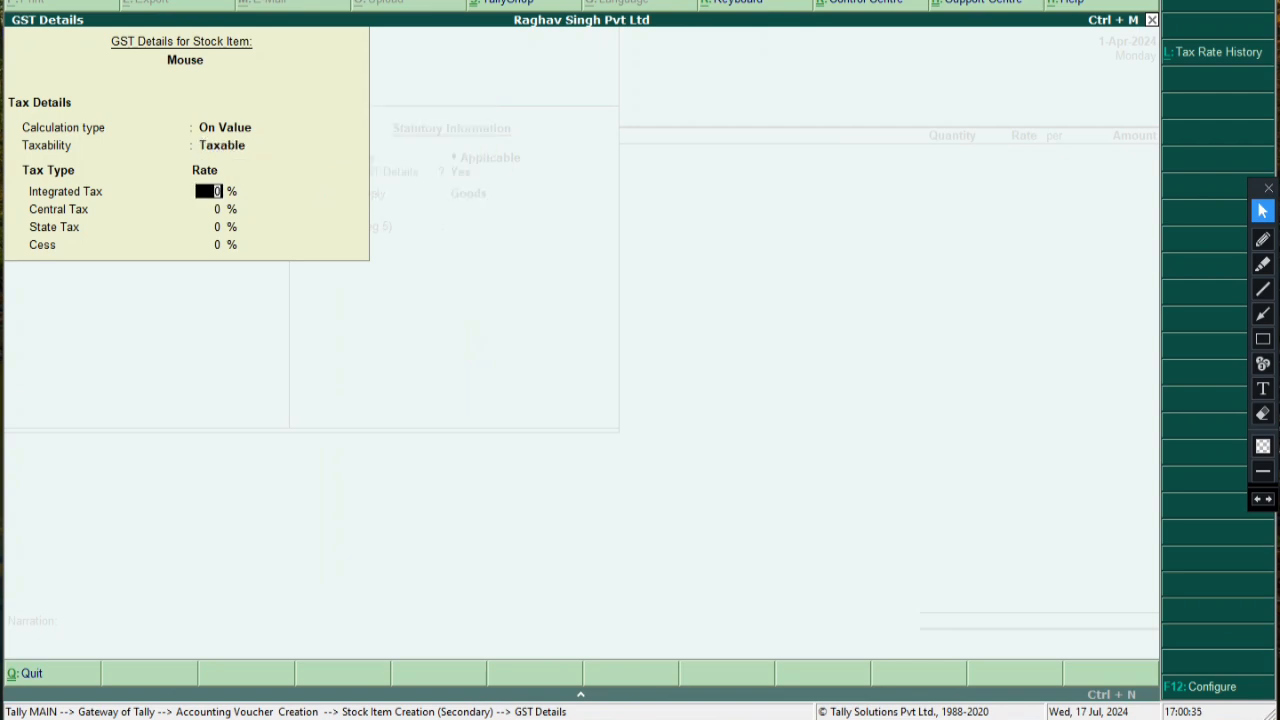
pyautogui.write('18')
pyautogui.press('Return')
pyautogui.press('Return')
pyautogui.press('Return')
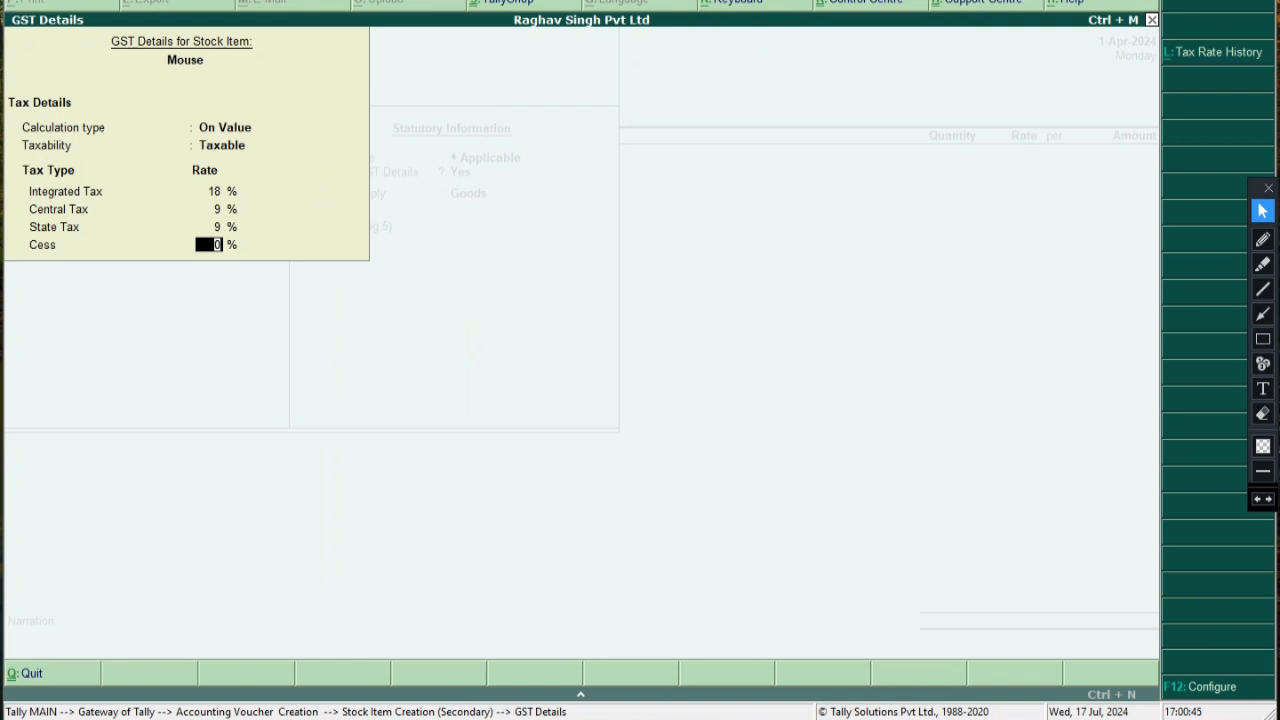
# Set Mouse's supply type to Goods with an 18 rate of duty and save the item
pyautogui.click(1263, 339)
pyautogui.moveTo(216, 197)
pyautogui.mouseDown()
pyautogui.moveTo(187, 181)
pyautogui.moveTo(247, 254)
pyautogui.mouseUp()
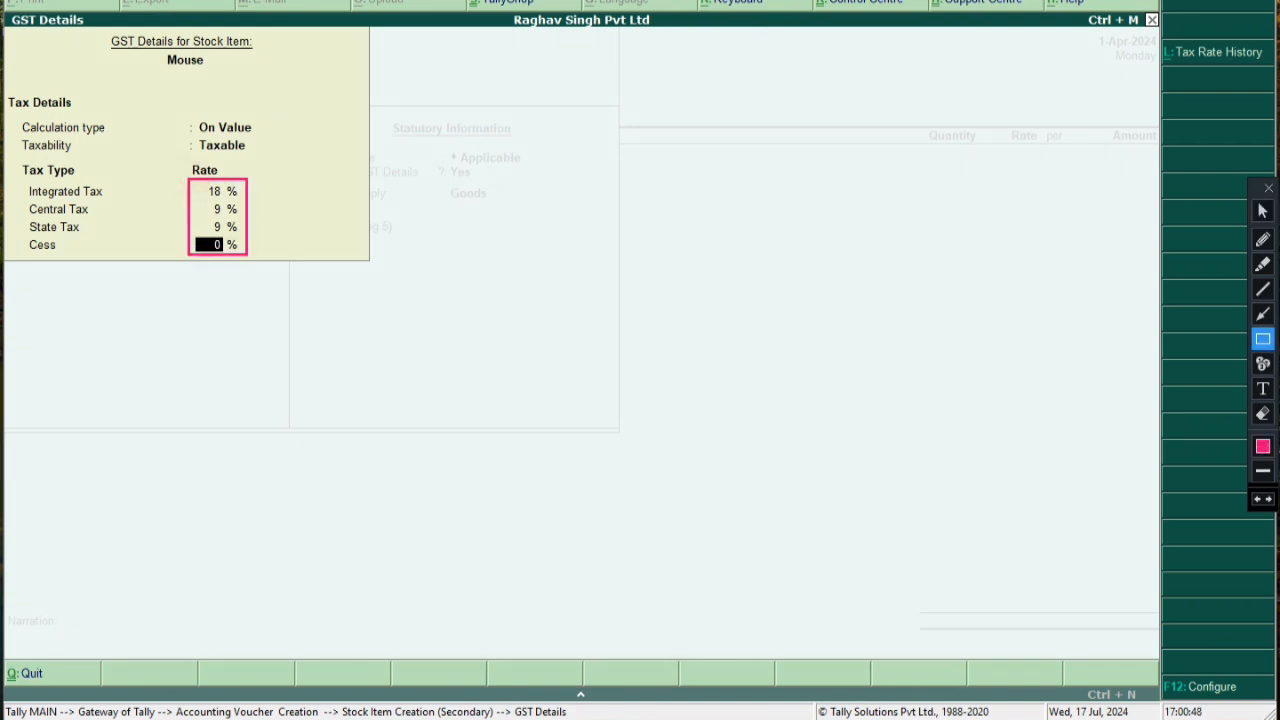
pyautogui.click(1262, 211)
pyautogui.press('Return')
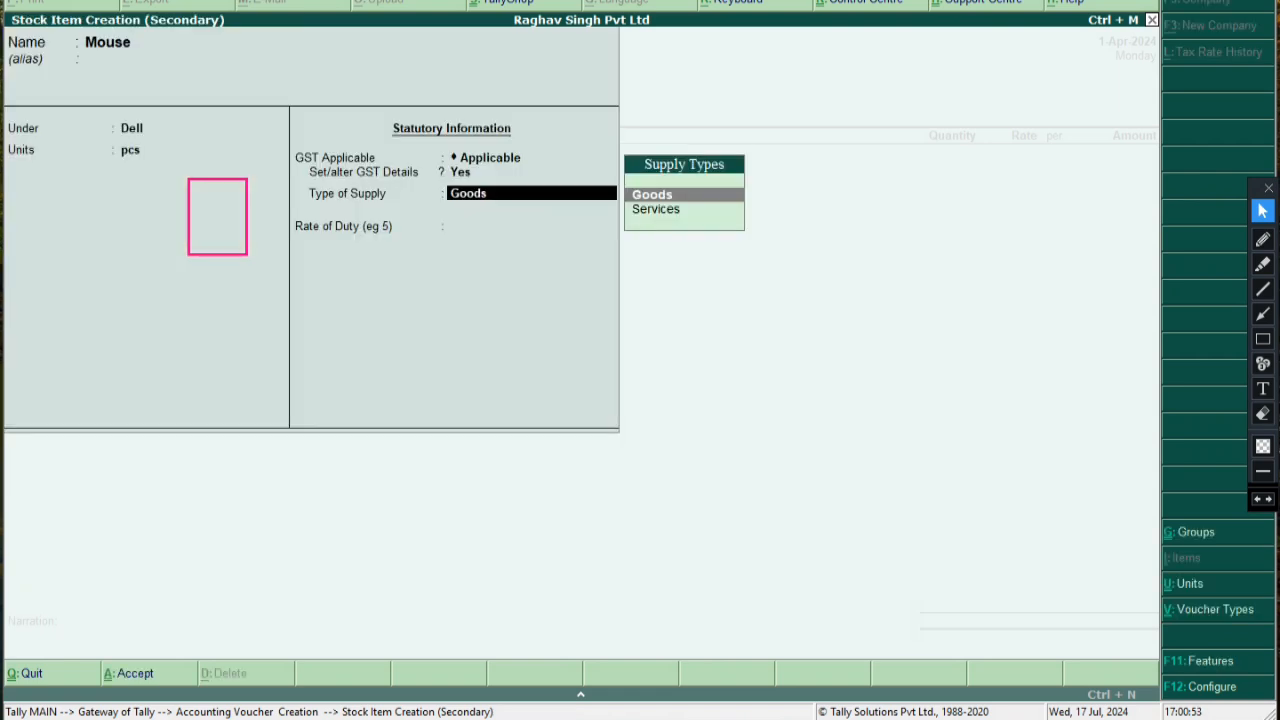
pyautogui.click(1263, 414)
pyautogui.moveTo(164, 161); pyautogui.dragTo(257, 321)
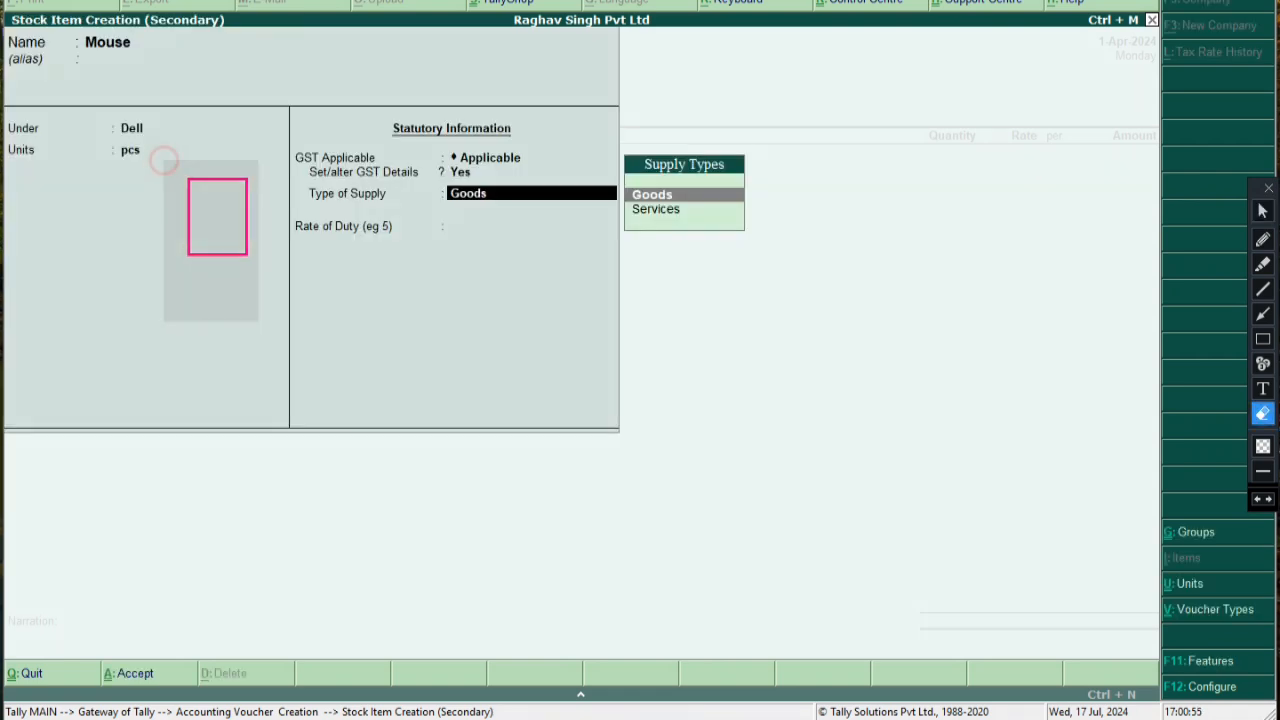
pyautogui.click(1262, 211)
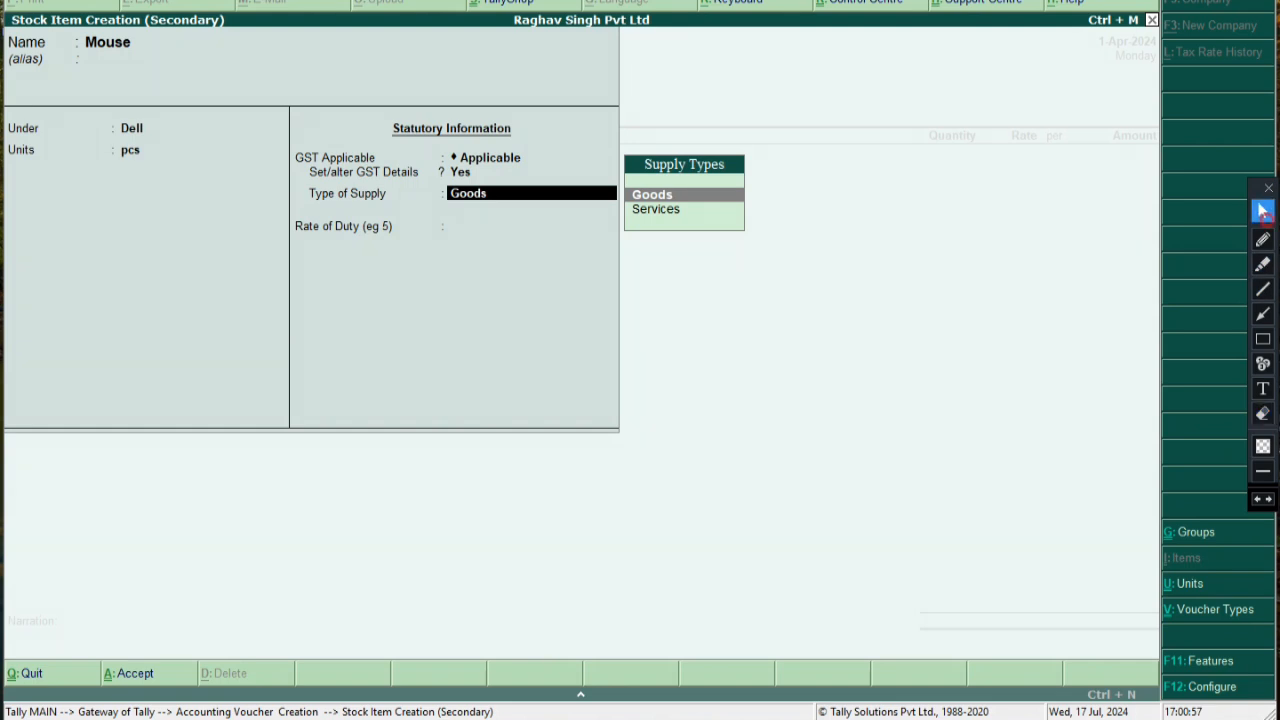
pyautogui.press('Return')
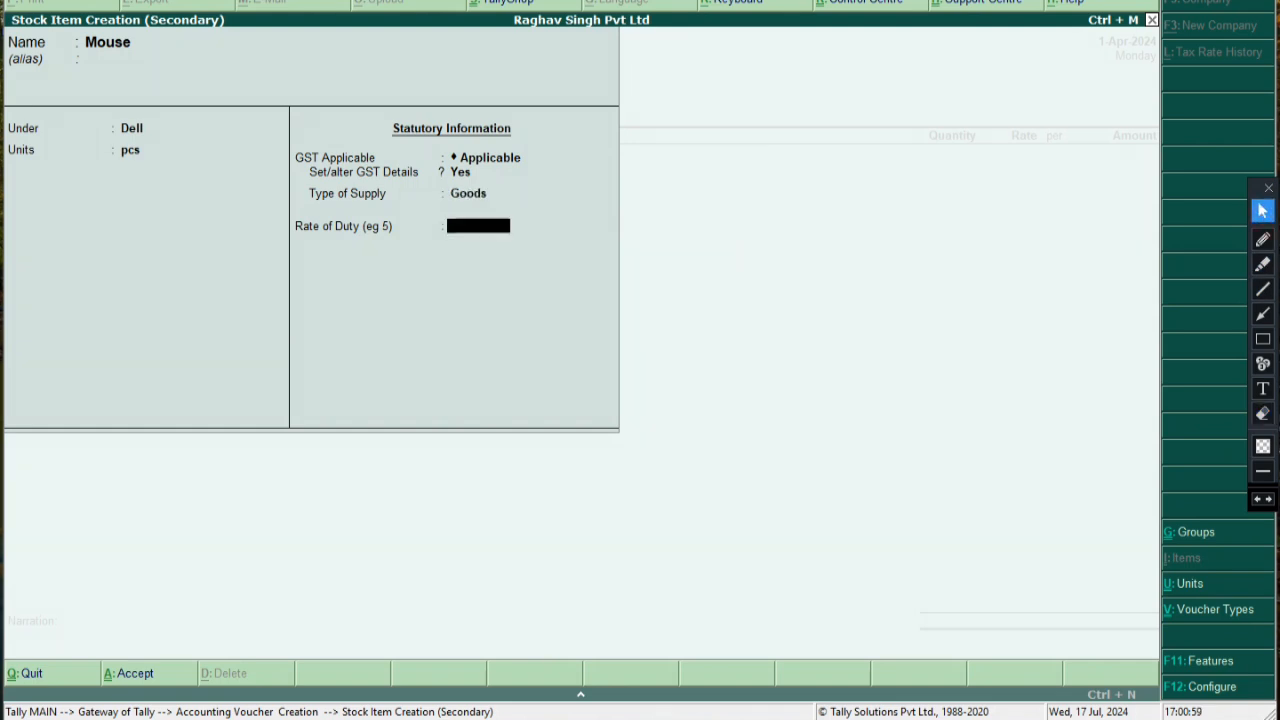
pyautogui.write('18')
pyautogui.press('Return')
pyautogui.press('Return')
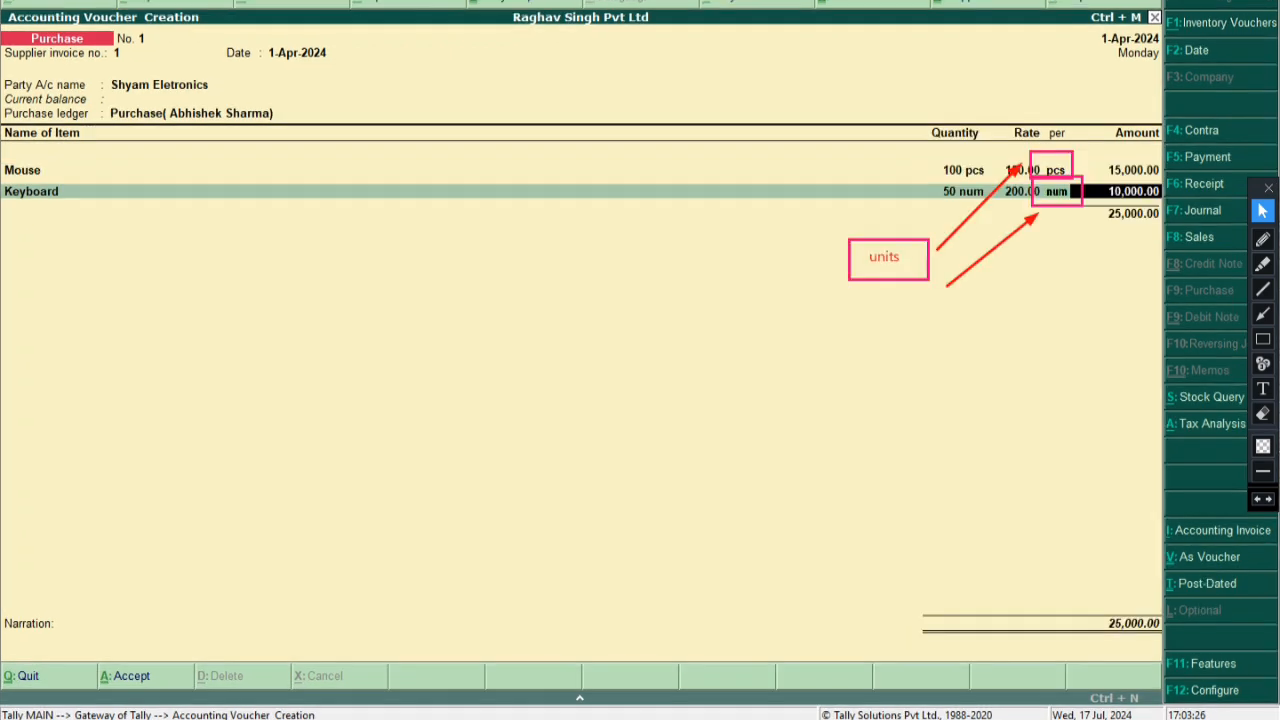
# Clear the screen annotations, accept the Keyboard line at 10,000.00, and start another new stock item
pyautogui.click(1262, 413)
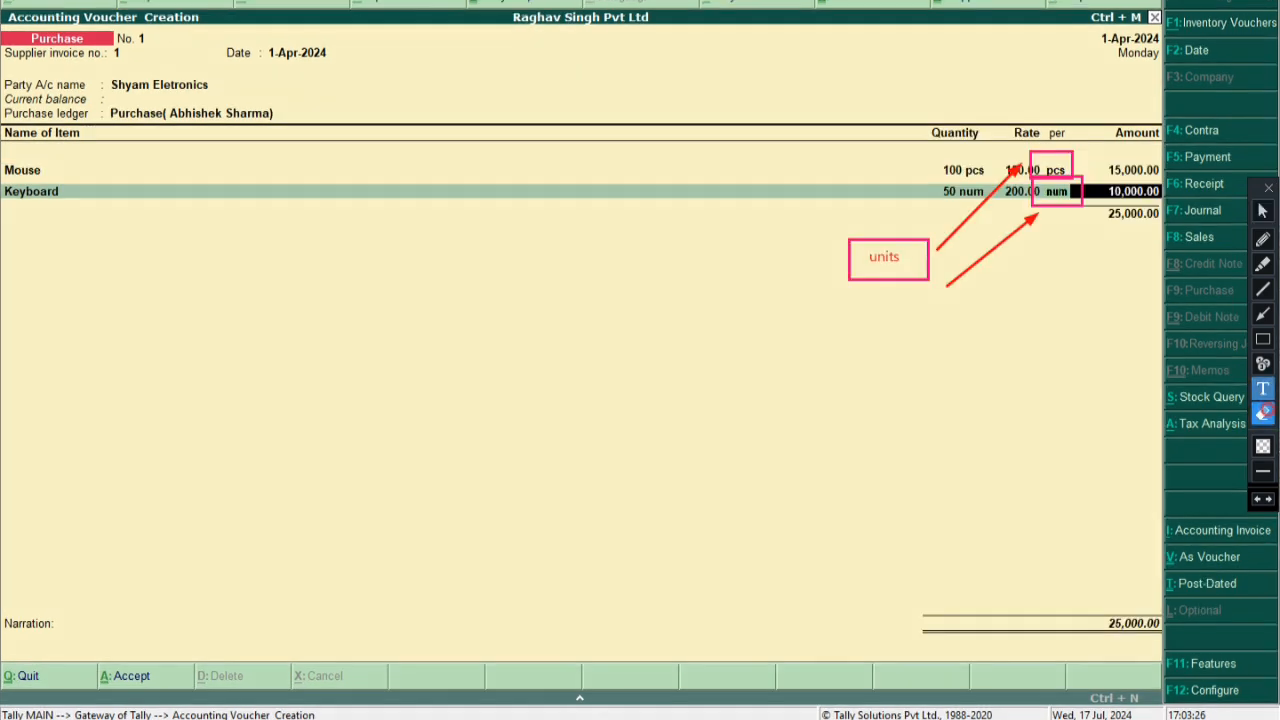
pyautogui.moveTo(830, 102)
pyautogui.mouseDown()
pyautogui.moveTo(944, 242)
pyautogui.moveTo(1166, 394)
pyautogui.mouseUp()
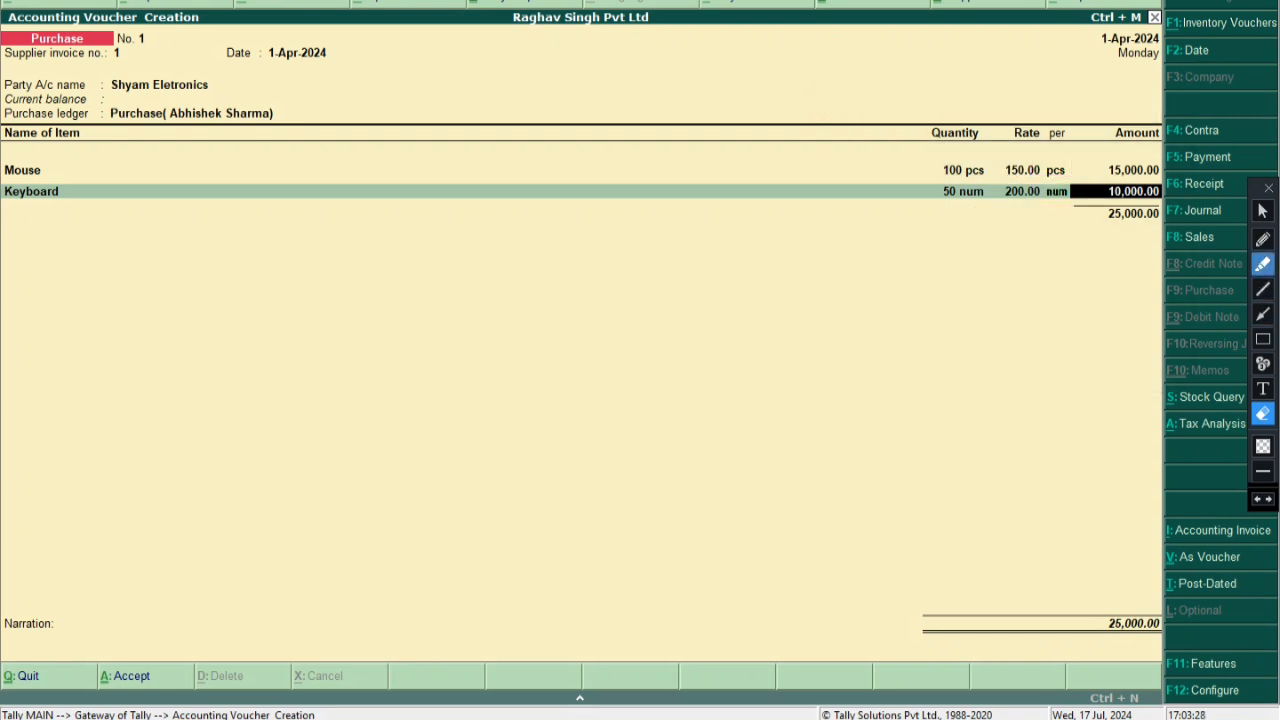
pyautogui.click(1262, 210)
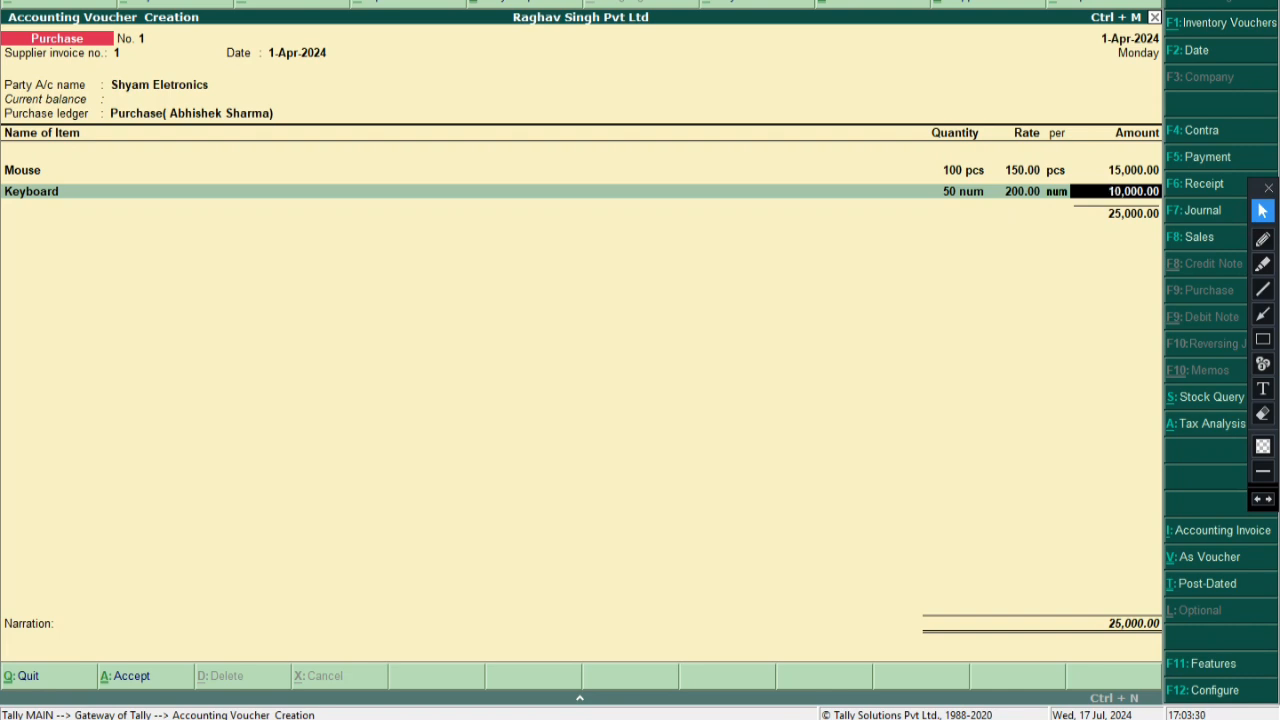
pyautogui.press('Return')
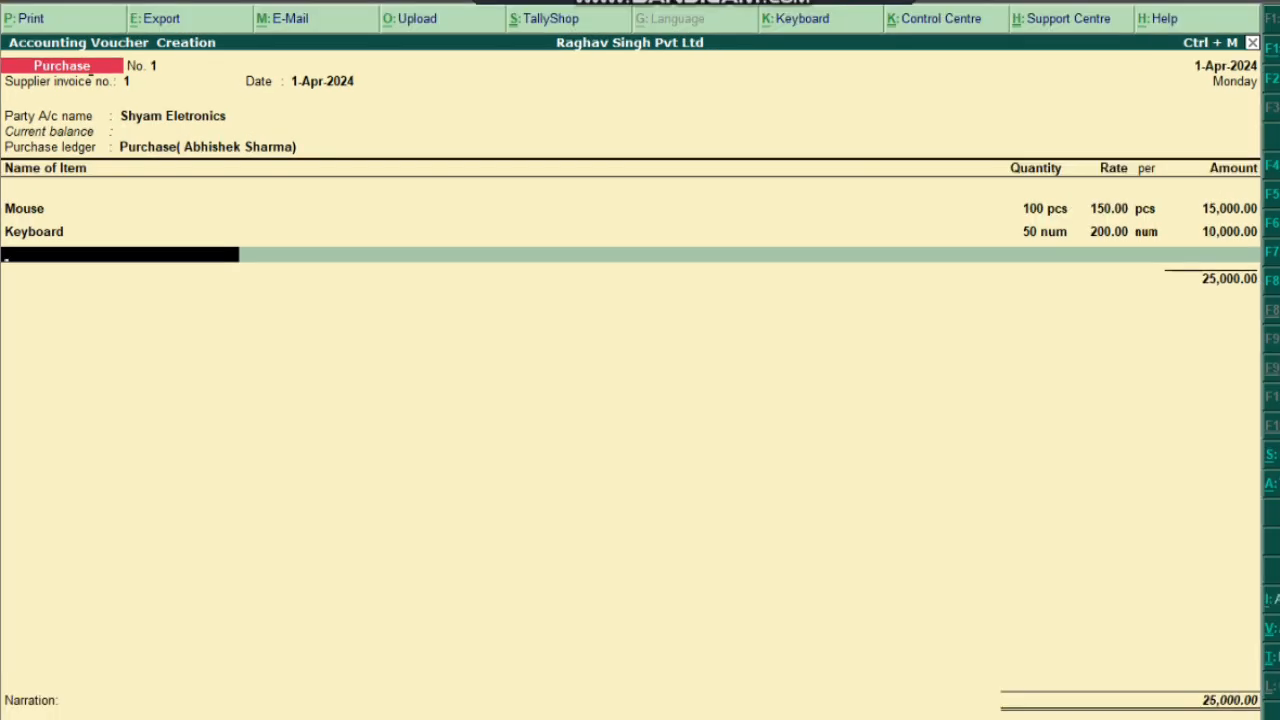
pyautogui.hotkey('alt', 'c')
# Name the new item Monitor and create a stock group Hp under Primary
pyautogui.write('Monitor')
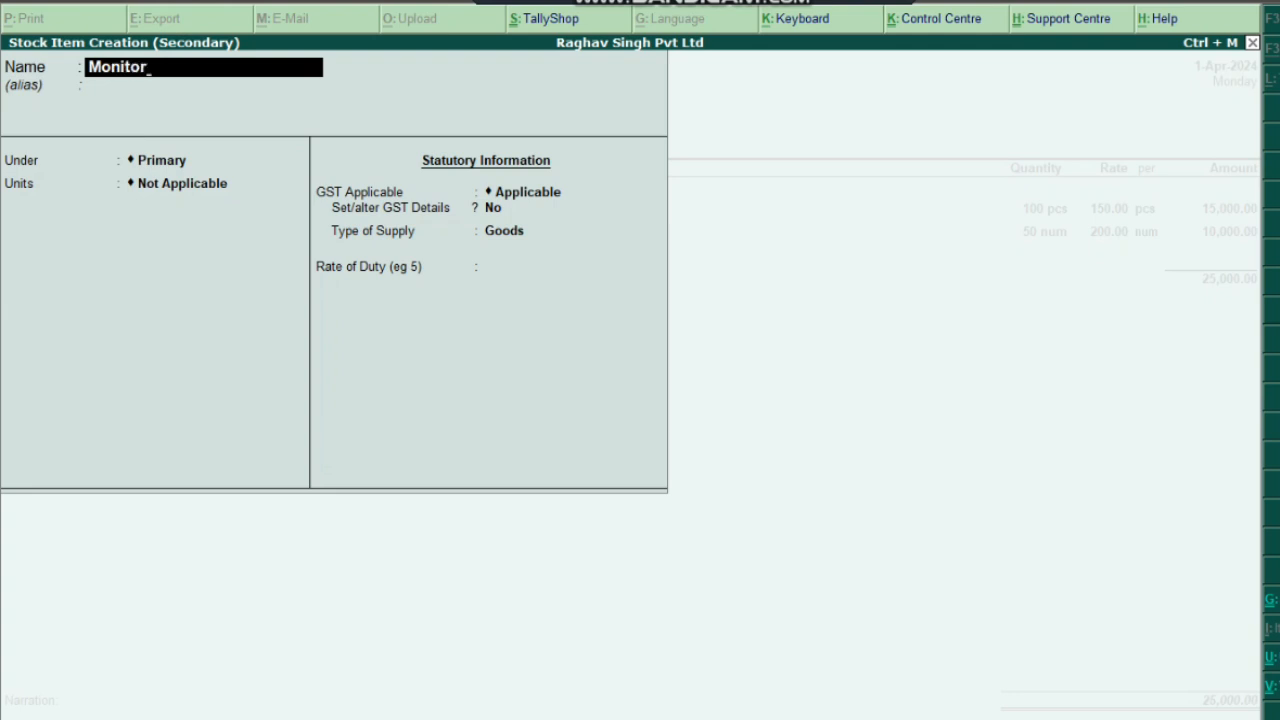
pyautogui.press('Return')
pyautogui.press('Return')
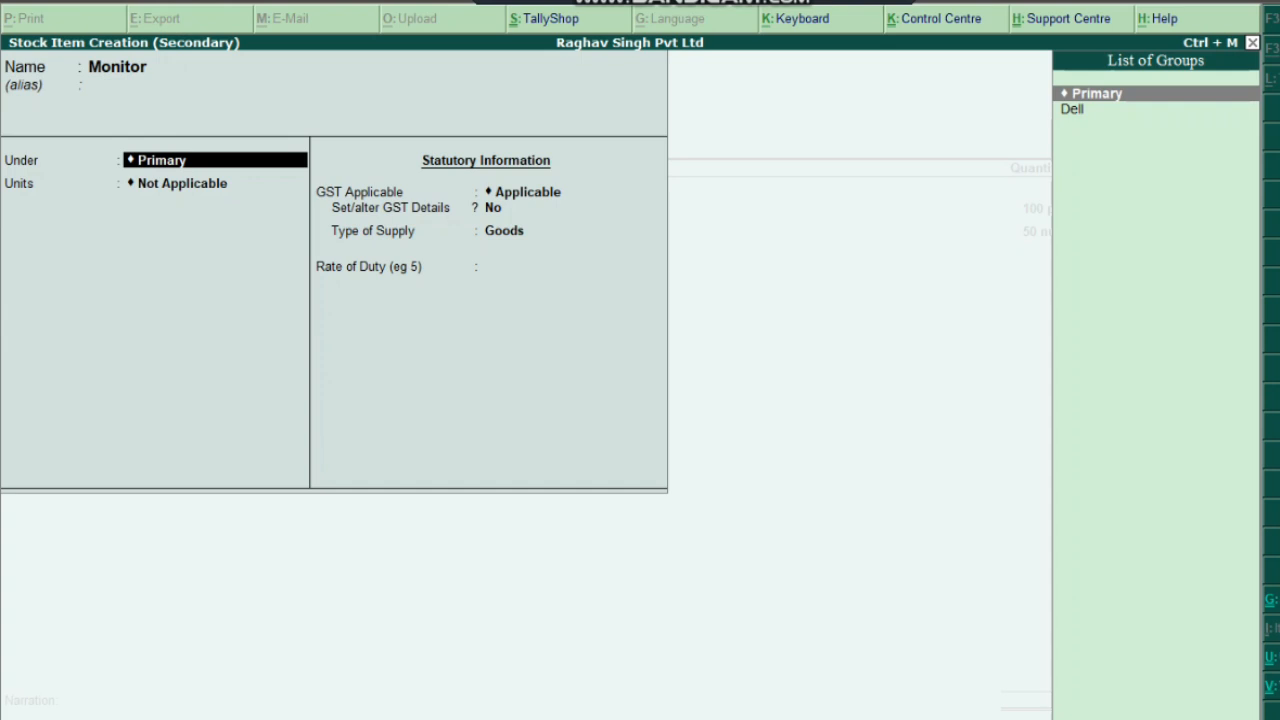
pyautogui.hotkey('alt', 'c')
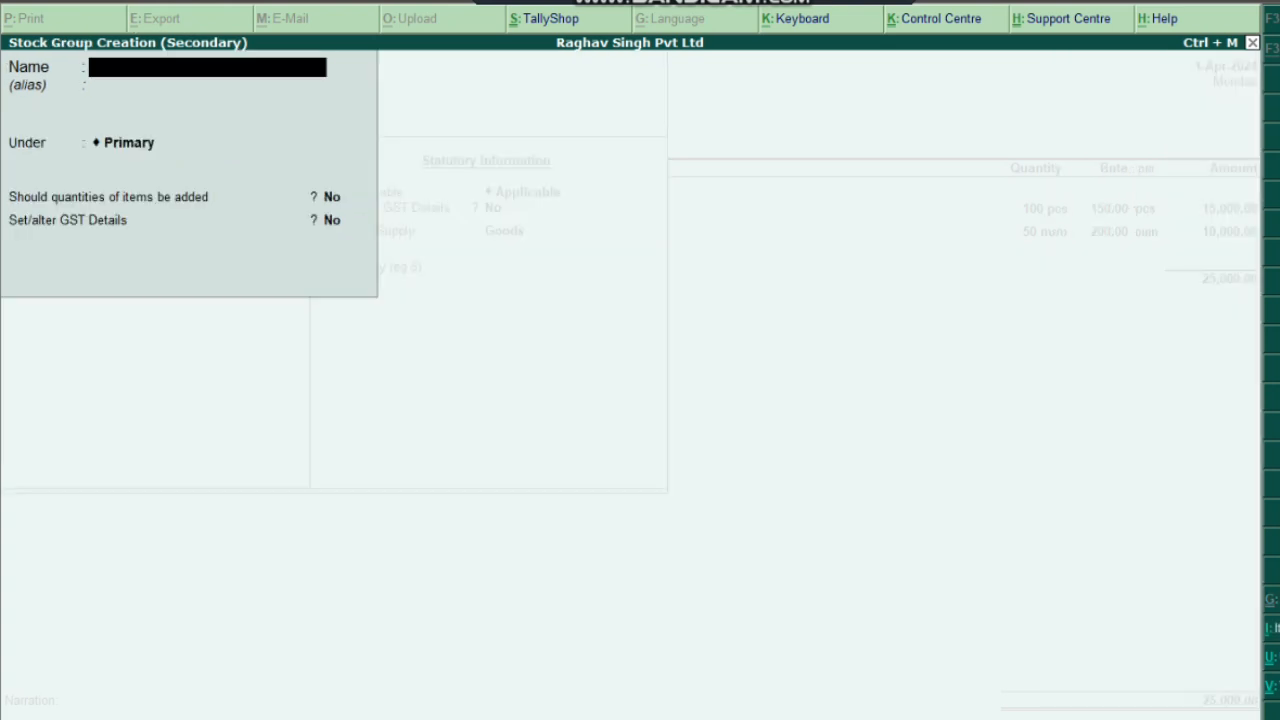
pyautogui.write('Hp')
pyautogui.press('Return')
pyautogui.press('Return')
# Enable GST details for Hp, make it Taxable, and enter 18% integrated tax
pyautogui.press('Return')
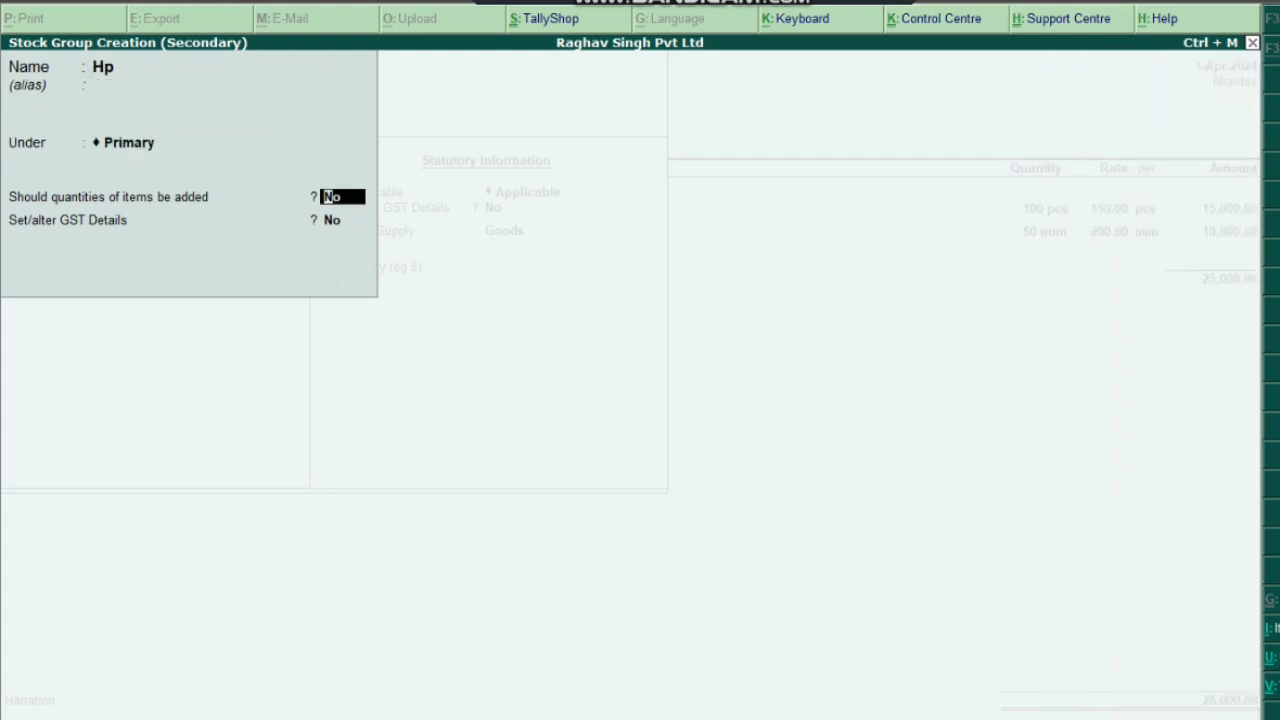
pyautogui.press('Return')
pyautogui.write('y')
pyautogui.press('Return')
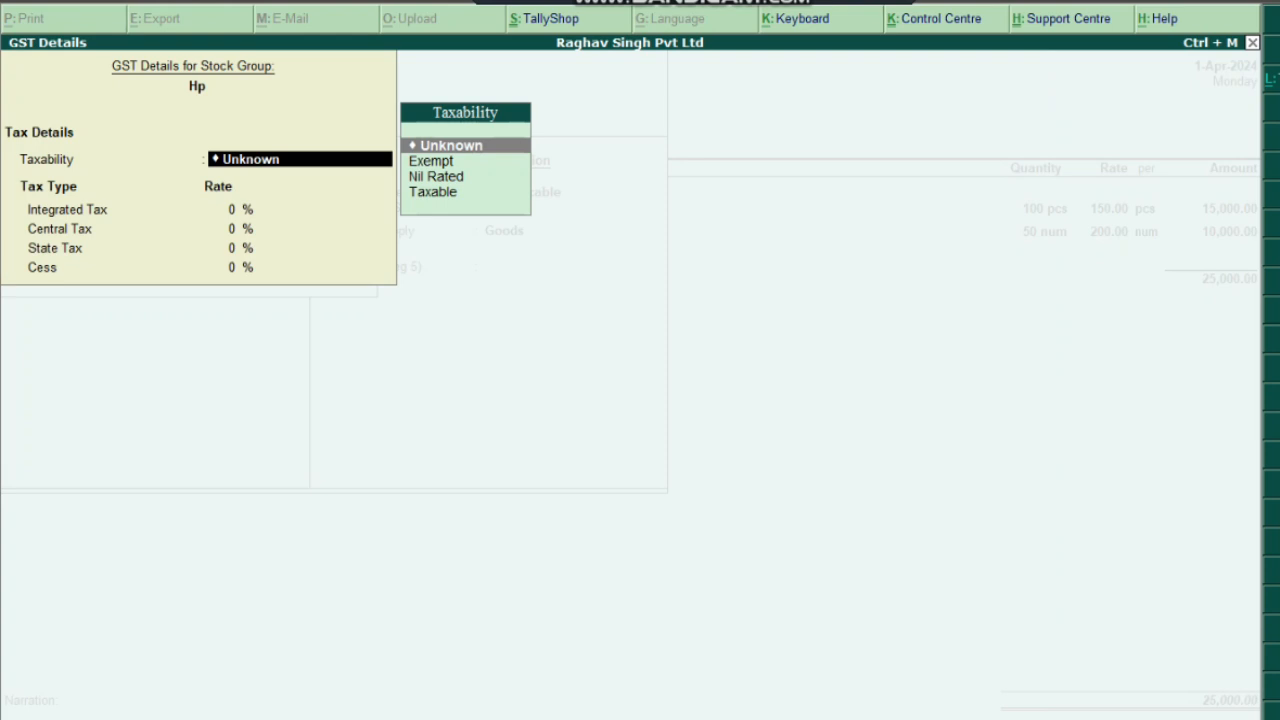
pyautogui.press('Down')
pyautogui.press('Down')
pyautogui.press('Down')
pyautogui.press('Return')
pyautogui.write('18')
pyautogui.press('Return')
pyautogui.press('Return')
pyautogui.press('Return')
pyautogui.press('Return')
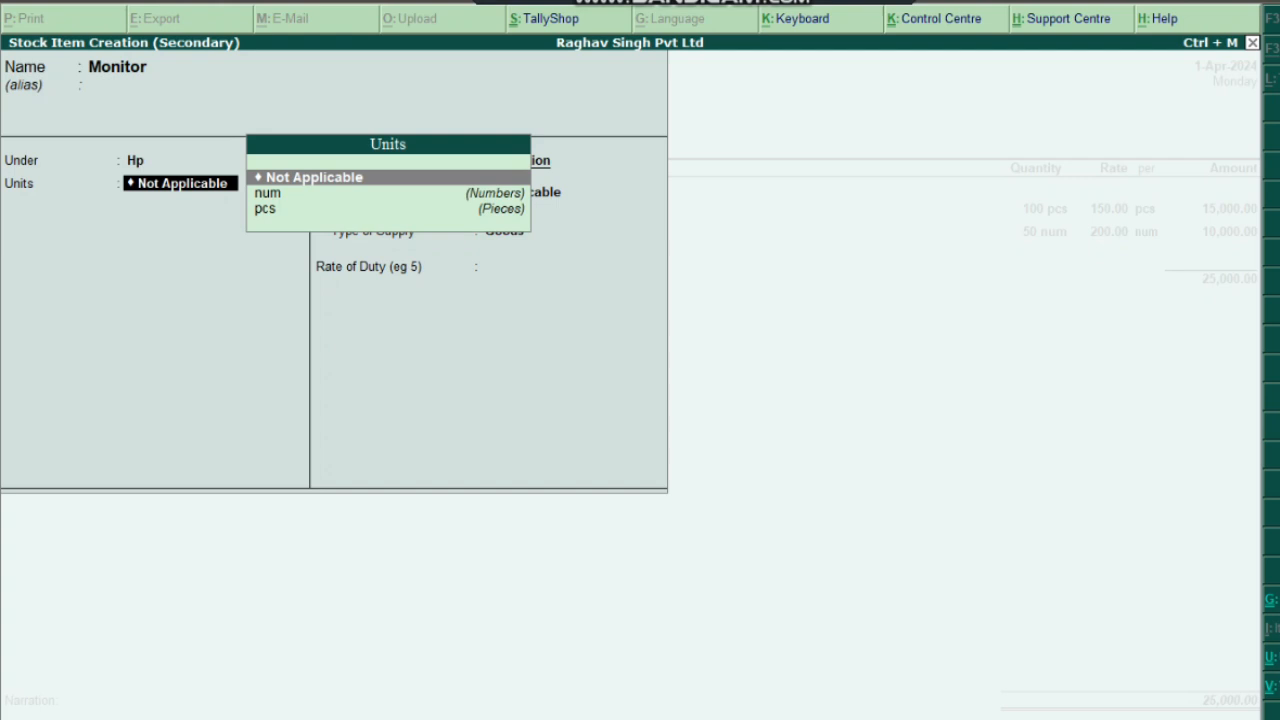
# Save the Hp group, set Monitor's unit to pcs, and enable GST details with On Value
pyautogui.press('Down')
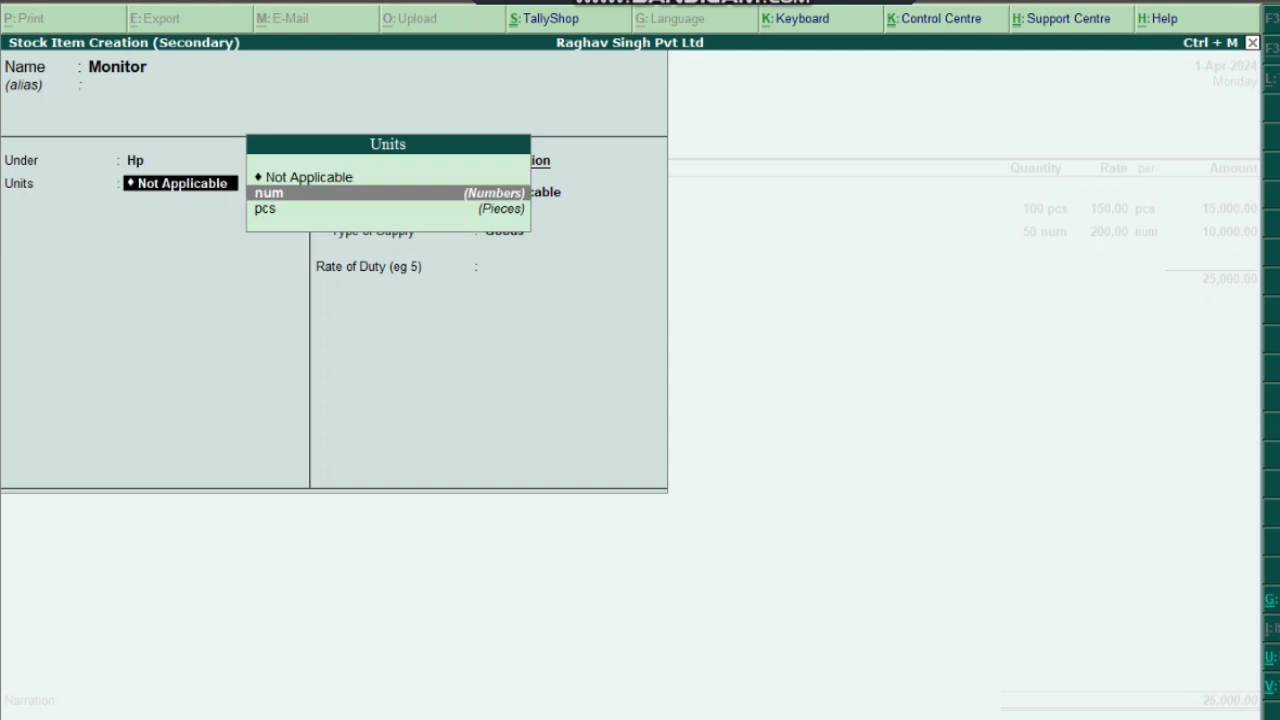
pyautogui.press('Down')
pyautogui.press('Return')
pyautogui.press('Return')
pyautogui.write('y')
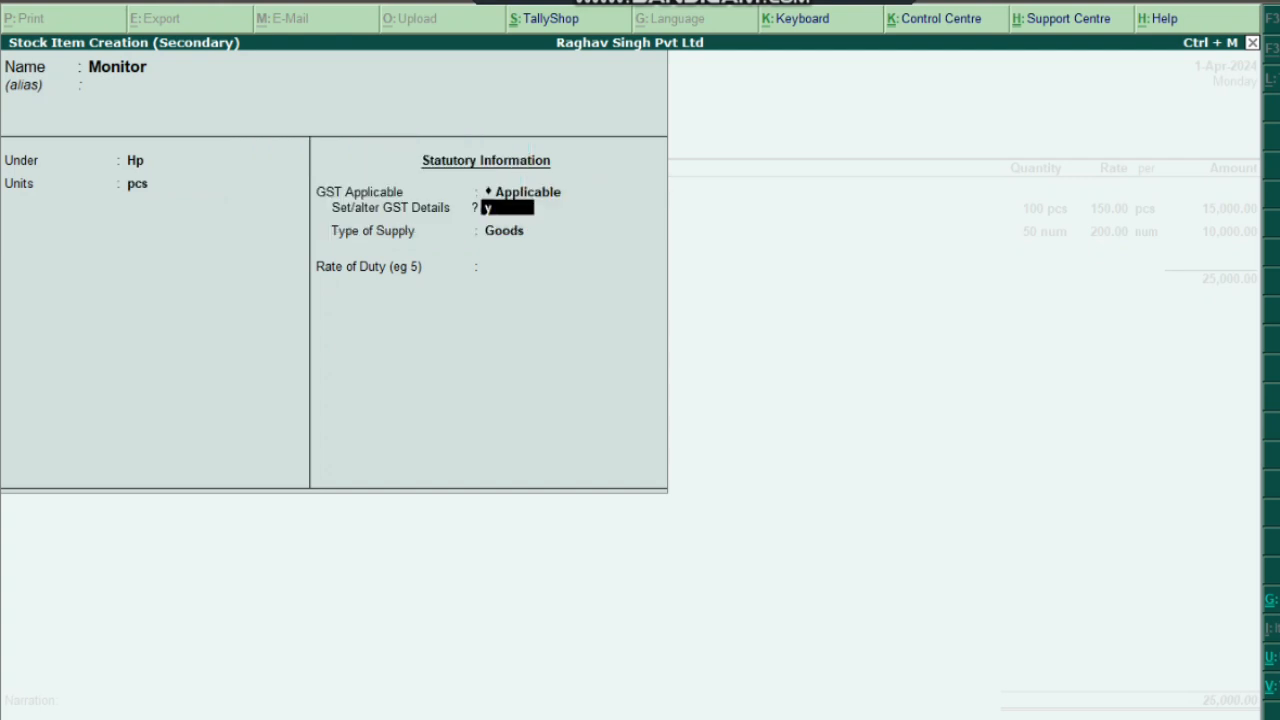
pyautogui.press('Return')
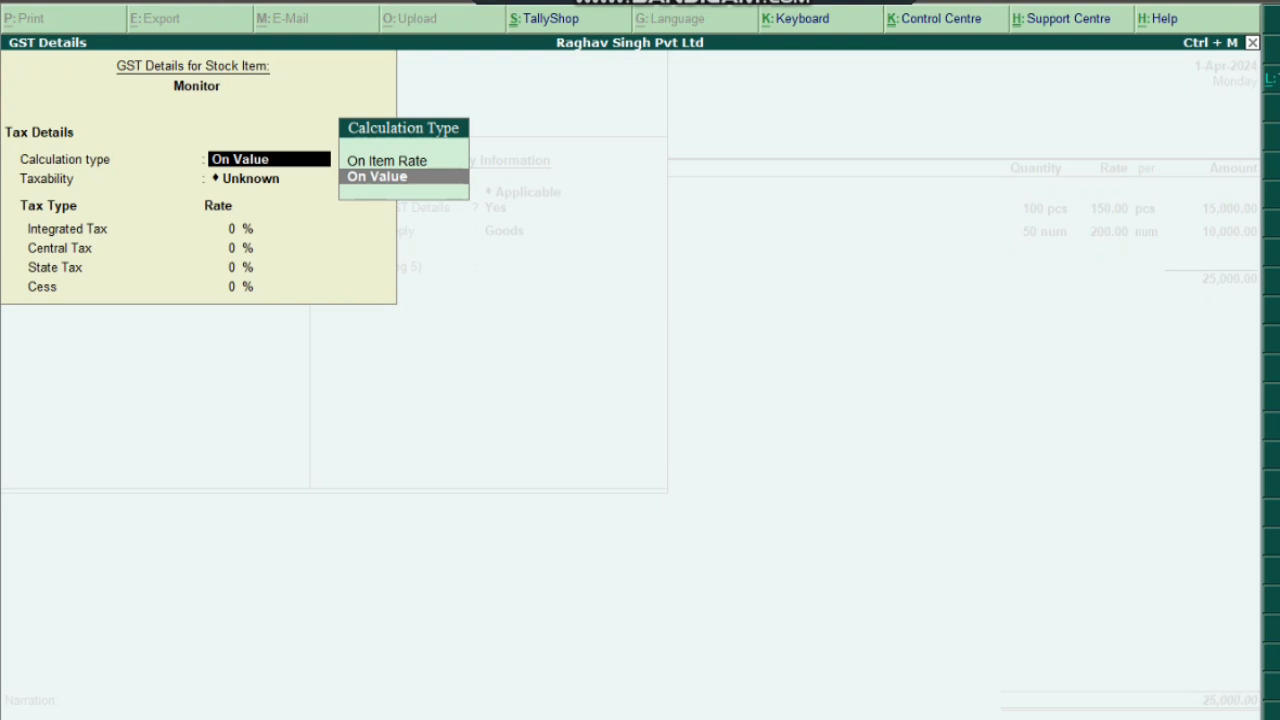
pyautogui.press('Return')
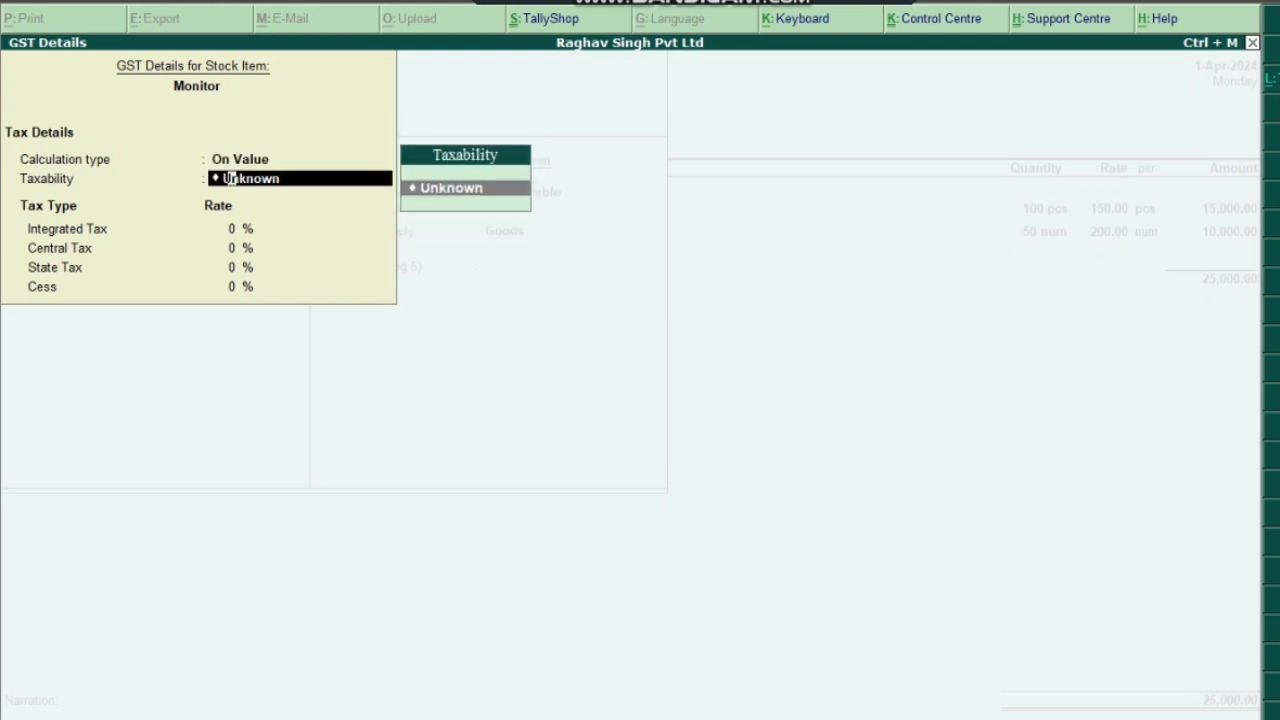
pyautogui.press('Return')
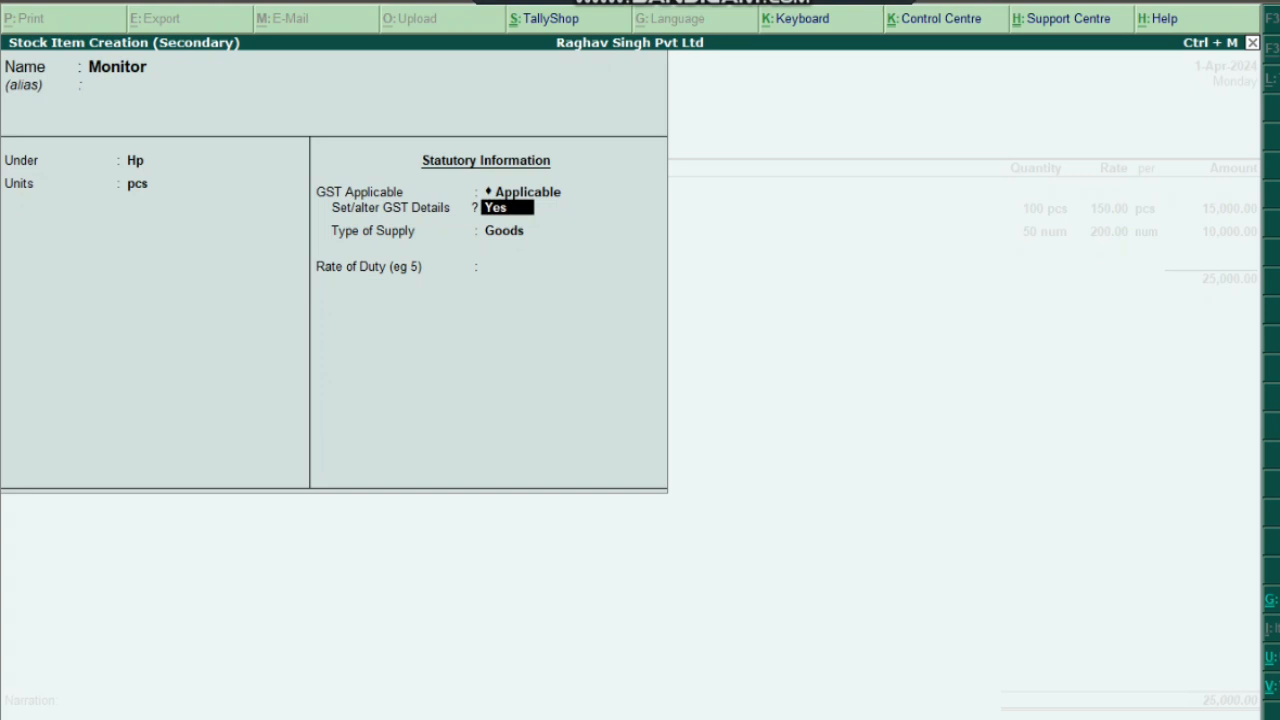
# Make Monitor Taxable at 18%, set Goods with an 18 rate of duty, and save it
pyautogui.press('Return')
pyautogui.press('Return')
pyautogui.press('Down')
pyautogui.press('Down')
pyautogui.press('Down')
pyautogui.press('Return')
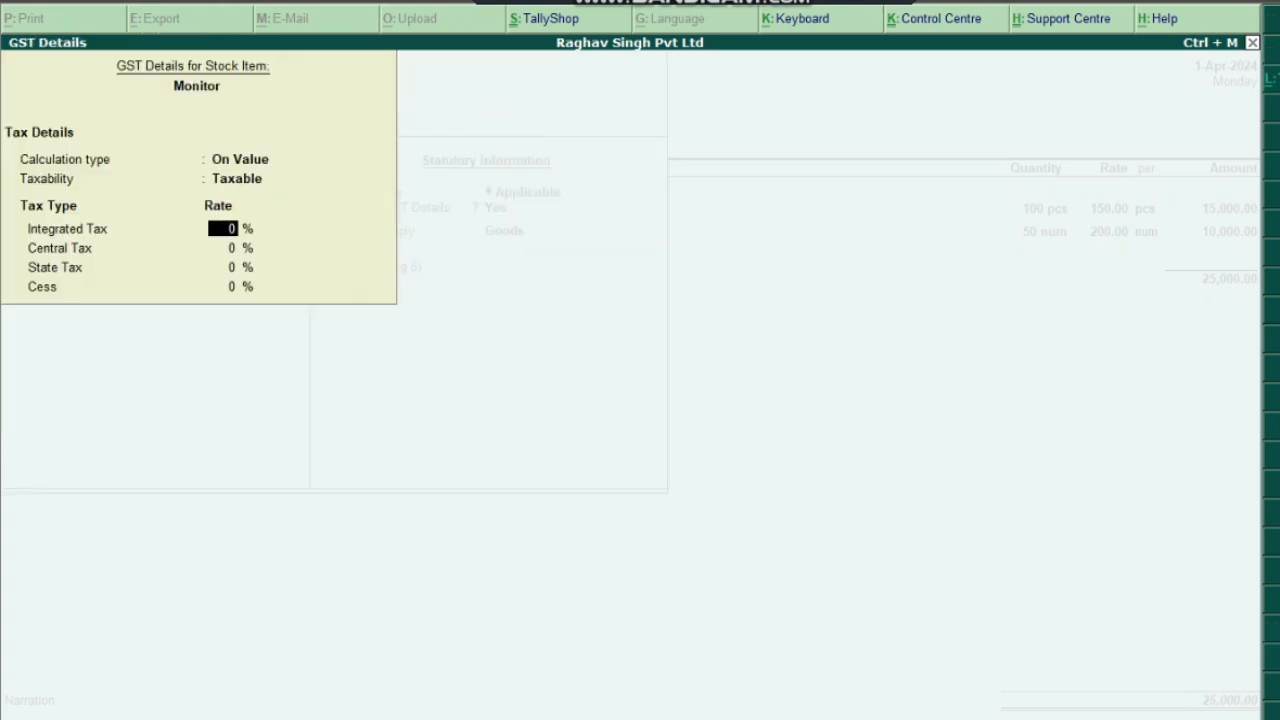
pyautogui.write('18')
pyautogui.press('Return')
pyautogui.press('Return')
pyautogui.press('Return')
pyautogui.press('Return')
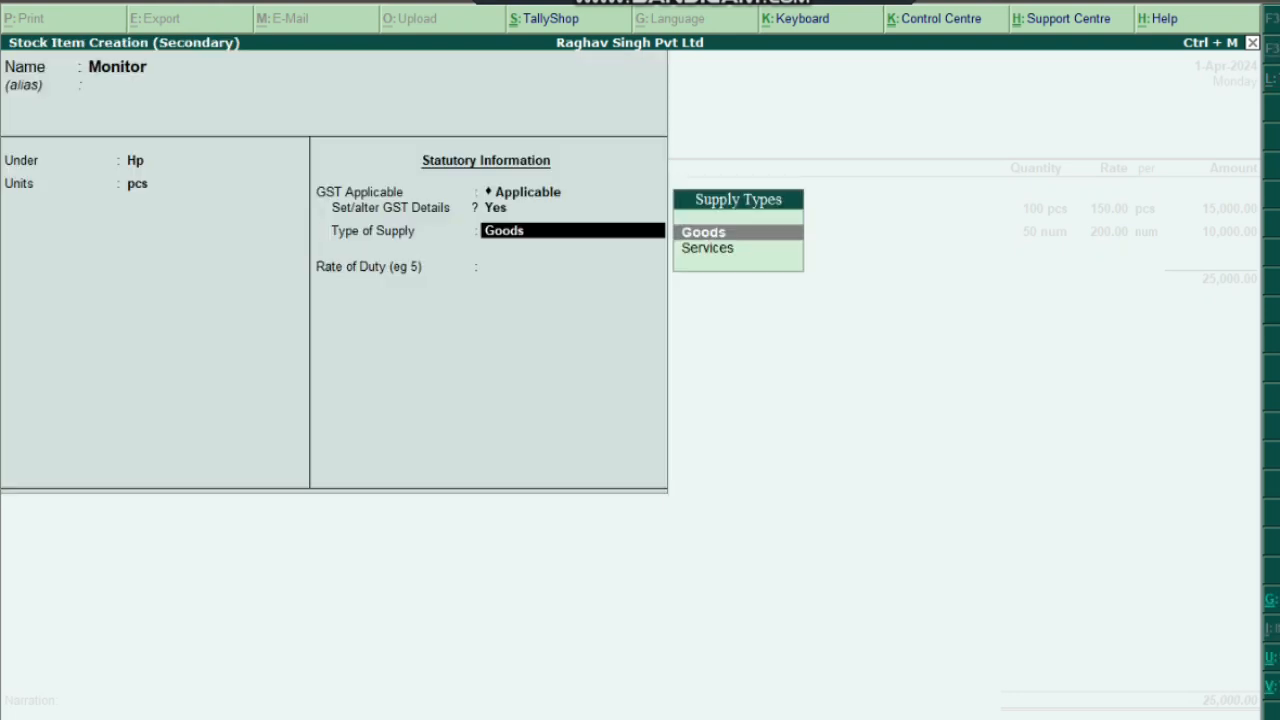
pyautogui.press('Return')
pyautogui.write('18')
pyautogui.press('Return')
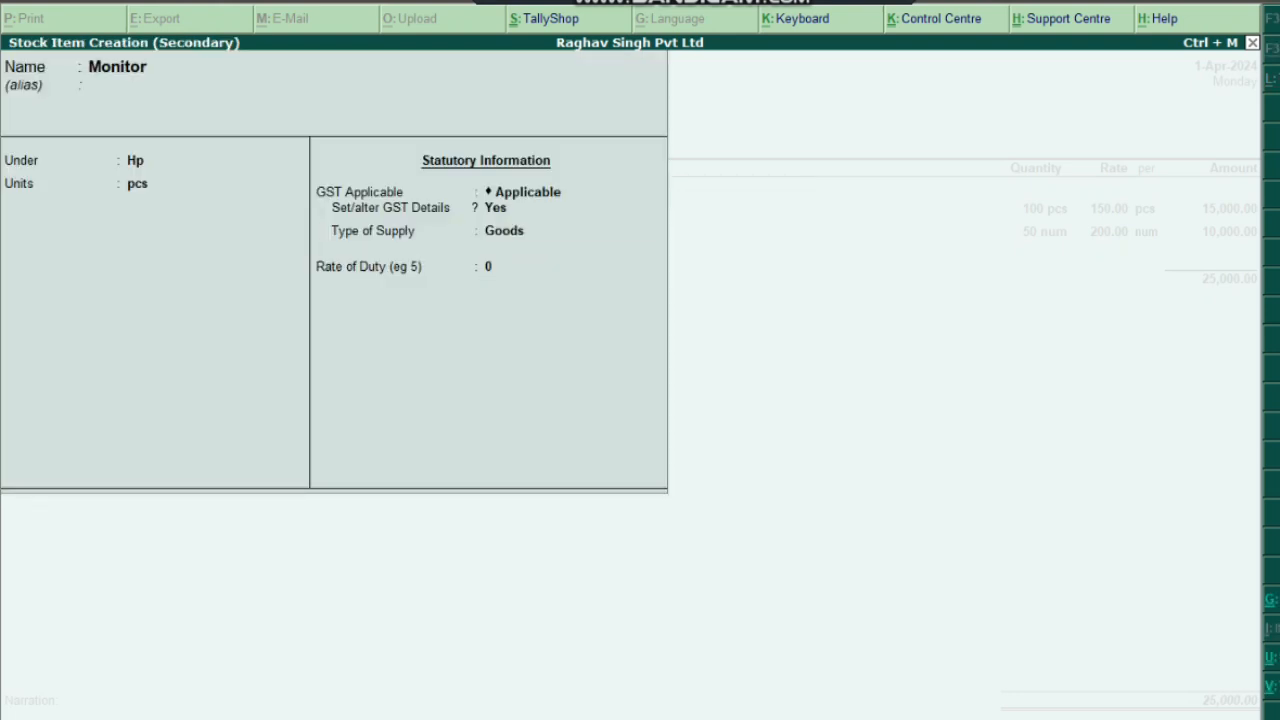
pyautogui.press('Return')
# Enter Monitor quantity 50 at rate 2000 per pcs, accepting the 1,00,000.00 amount
pyautogui.write('5')
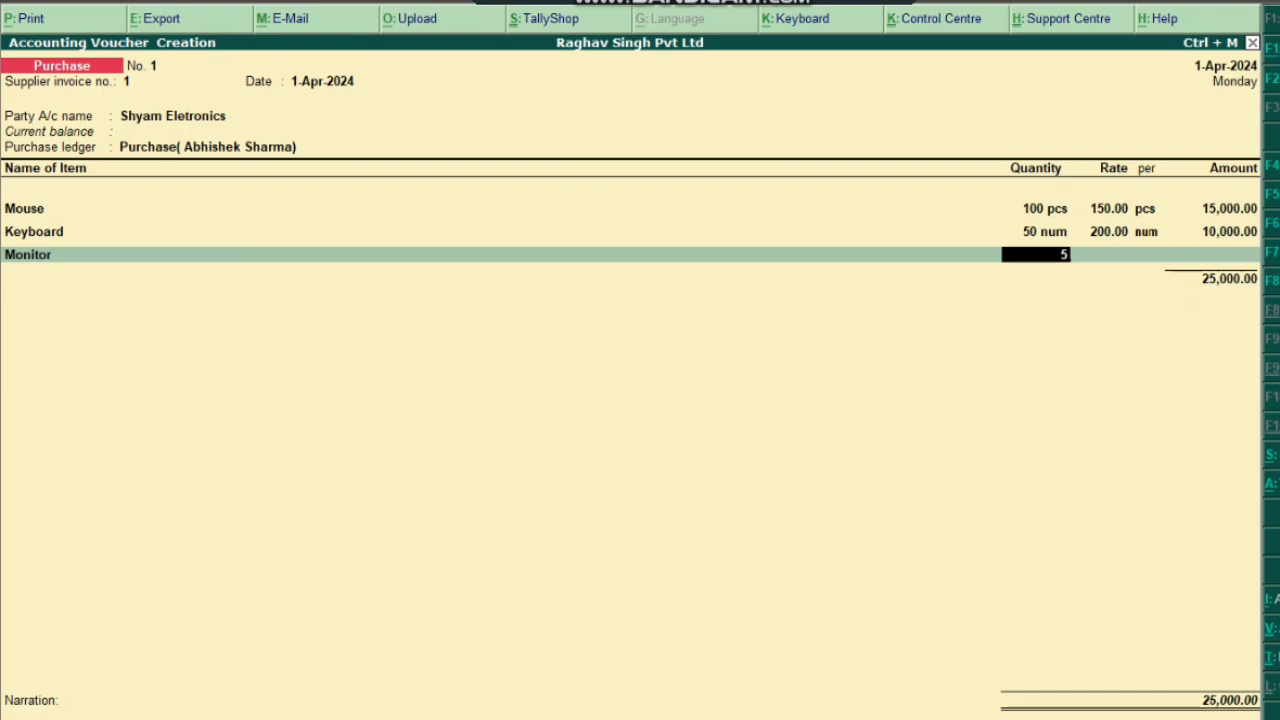
pyautogui.write('0')
pyautogui.press('Return')
pyautogui.write('2000')
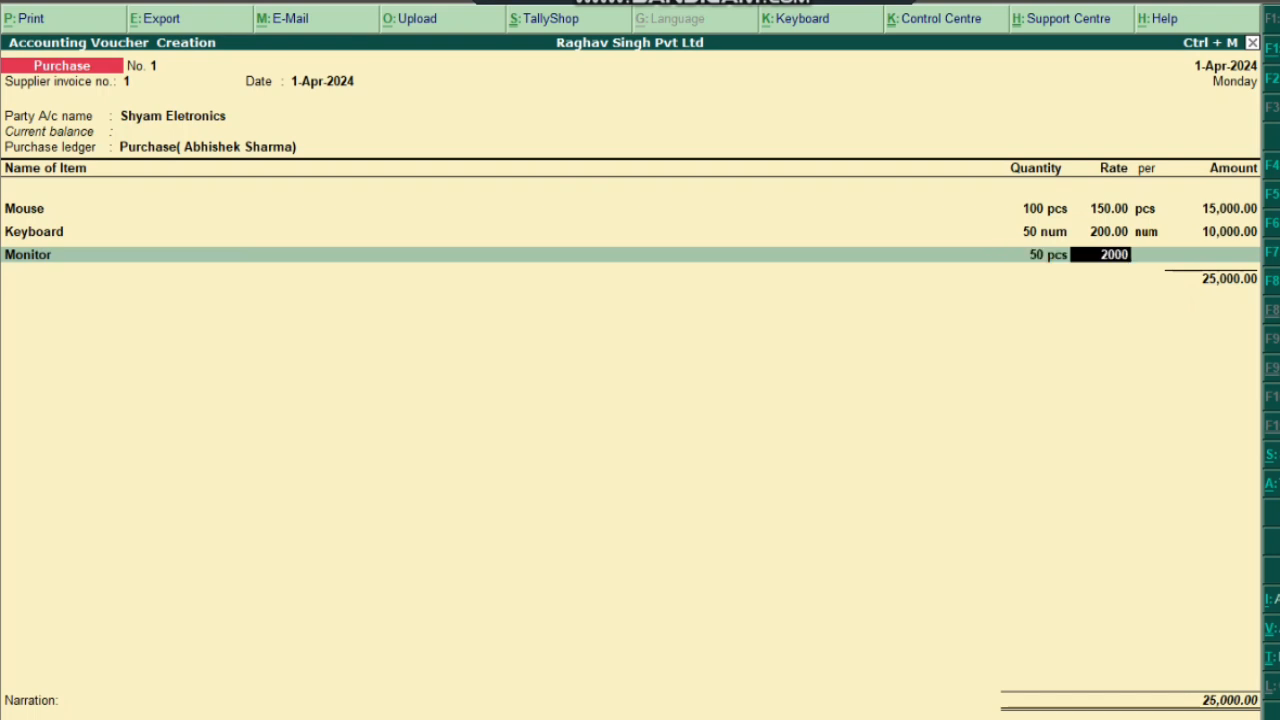
pyautogui.press('Return')
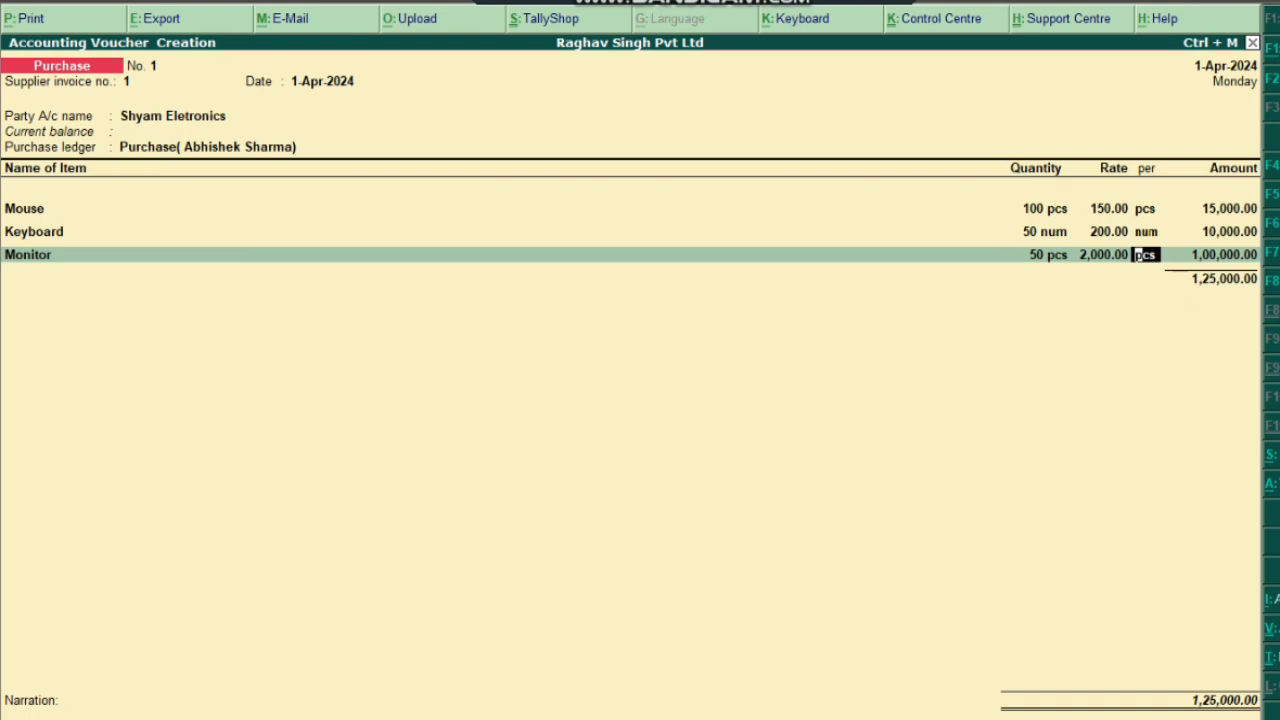
pyautogui.press('Return')
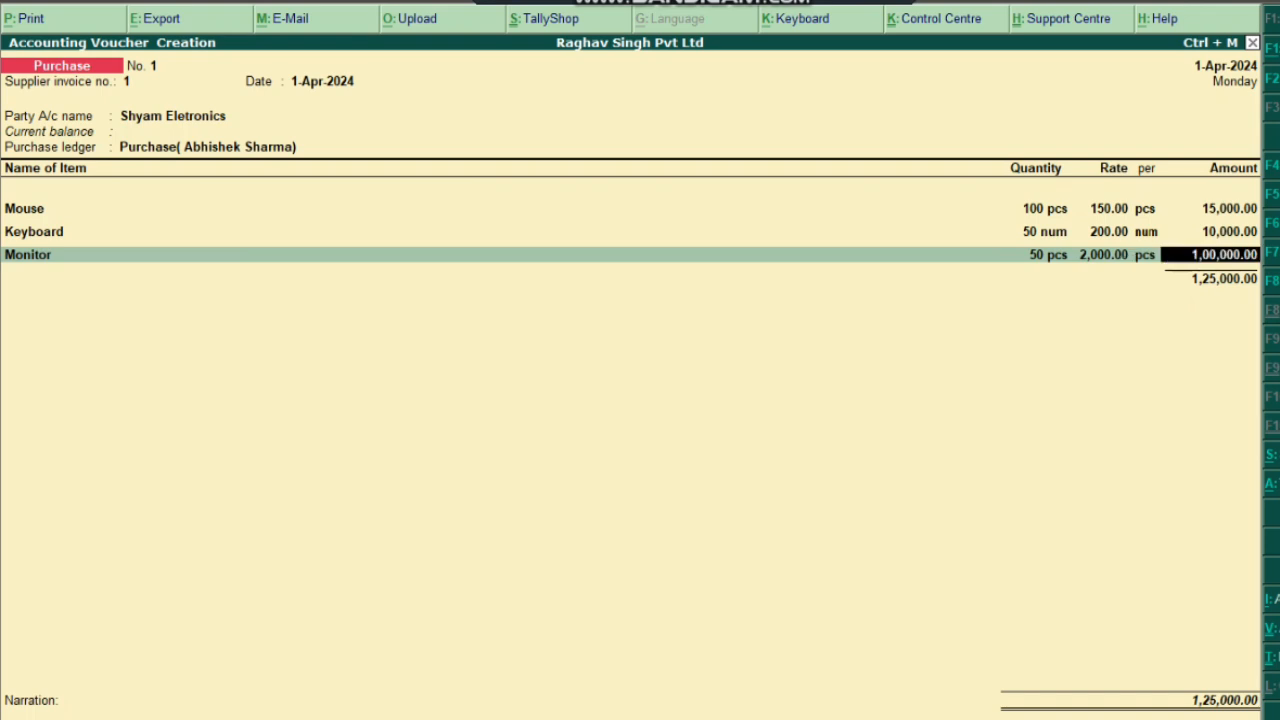
pyautogui.press('Return')
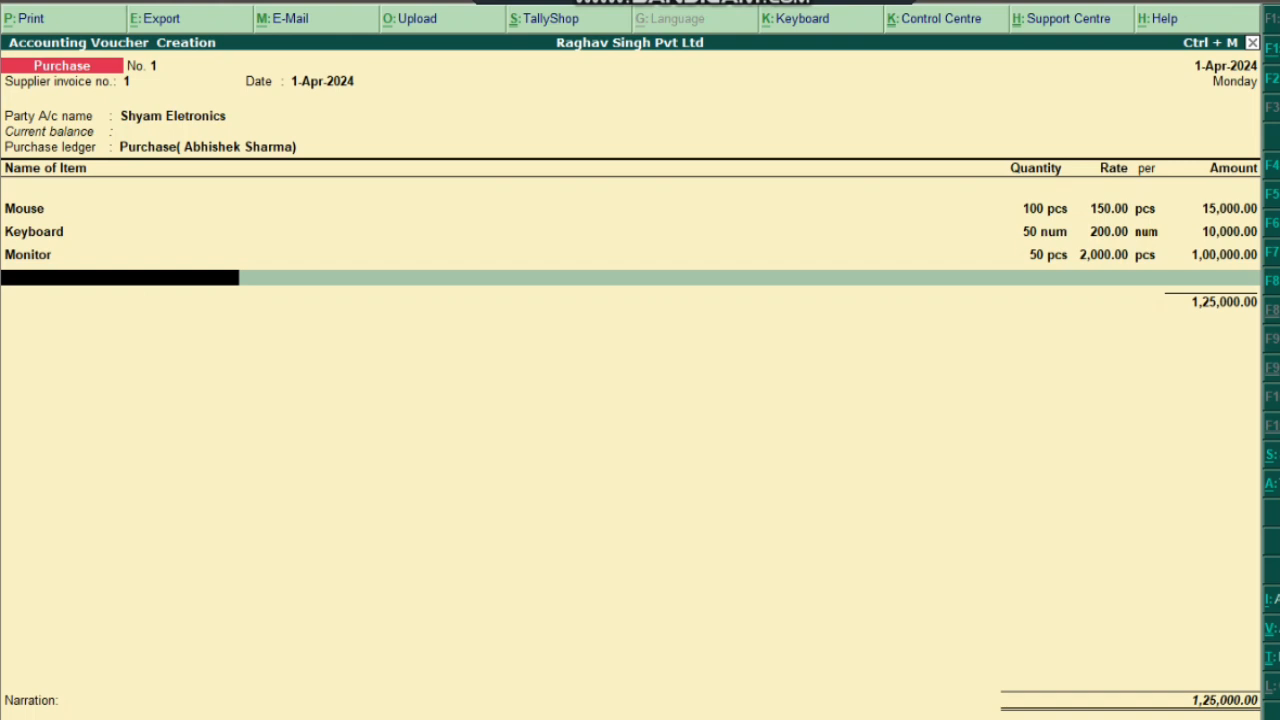
# Start a new stock item named Printer and move to its group field
pyautogui.hotkey('alt', 'c')
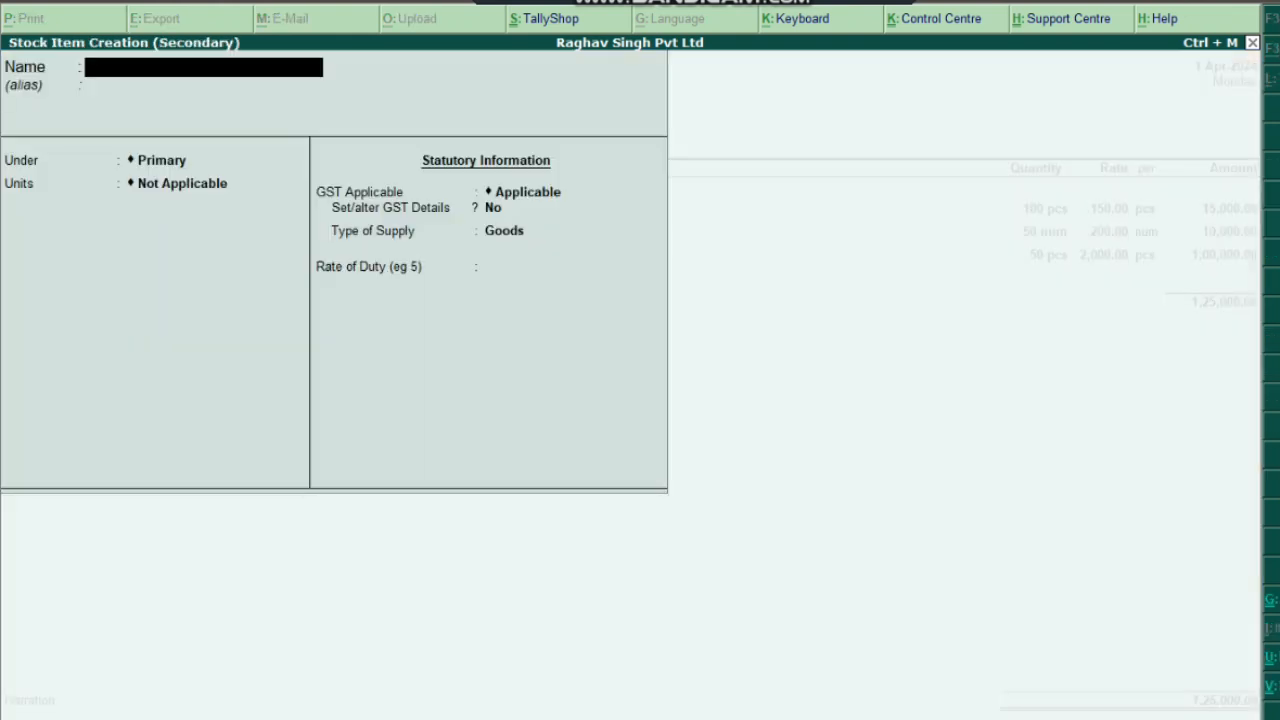
pyautogui.write('Printer')
pyautogui.press('Return')
pyautogui.press('Return')
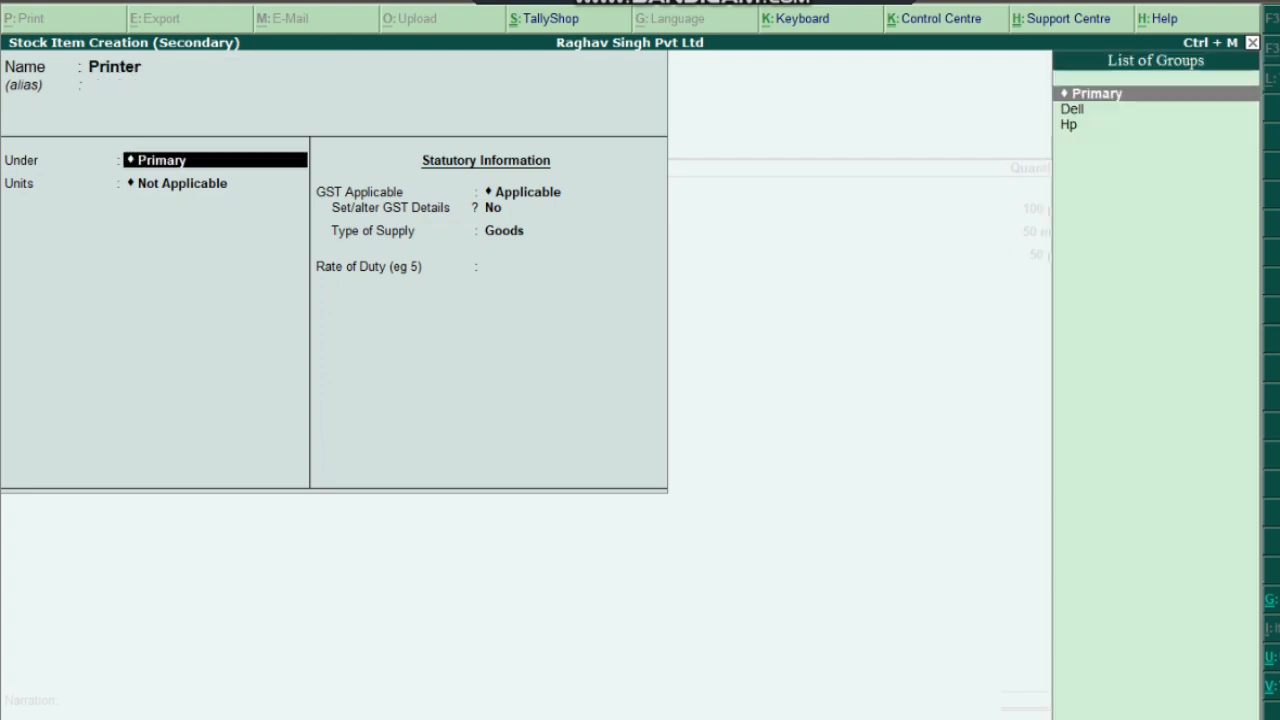
pyautogui.press('Down')
pyautogui.press('Down')
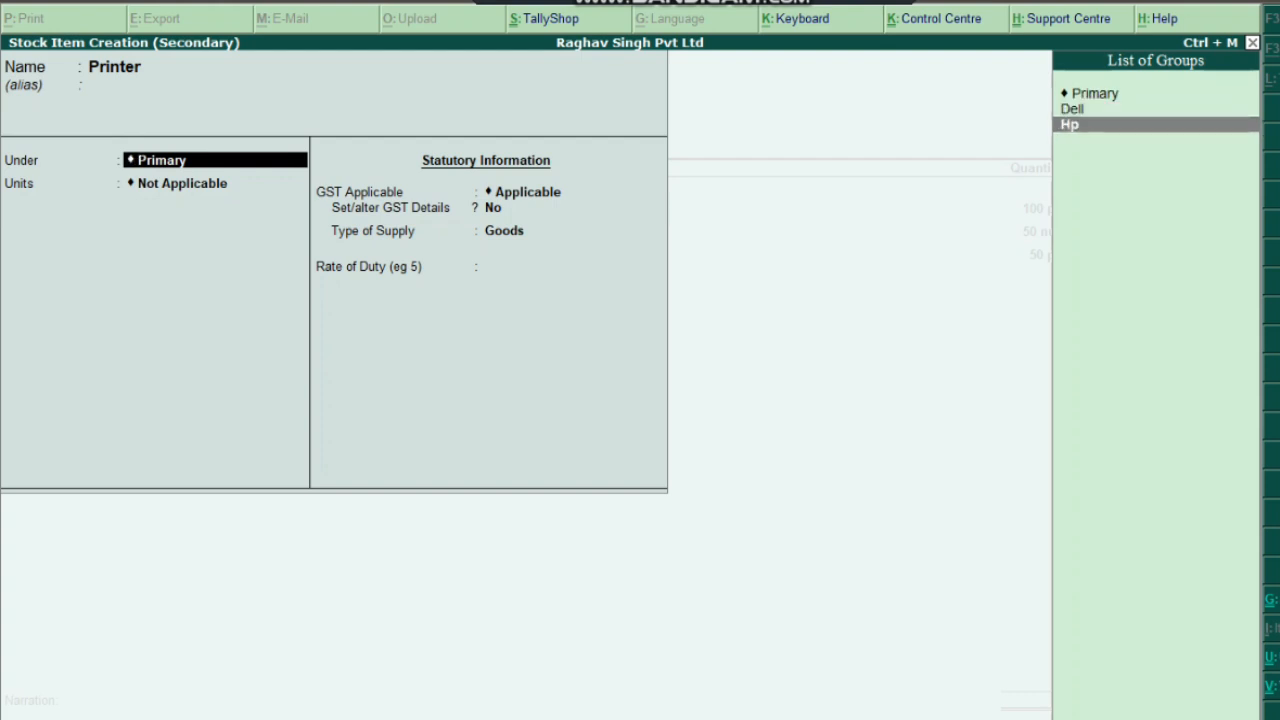
pyautogui.press('BackSpace')
pyautogui.press('BackSpace')
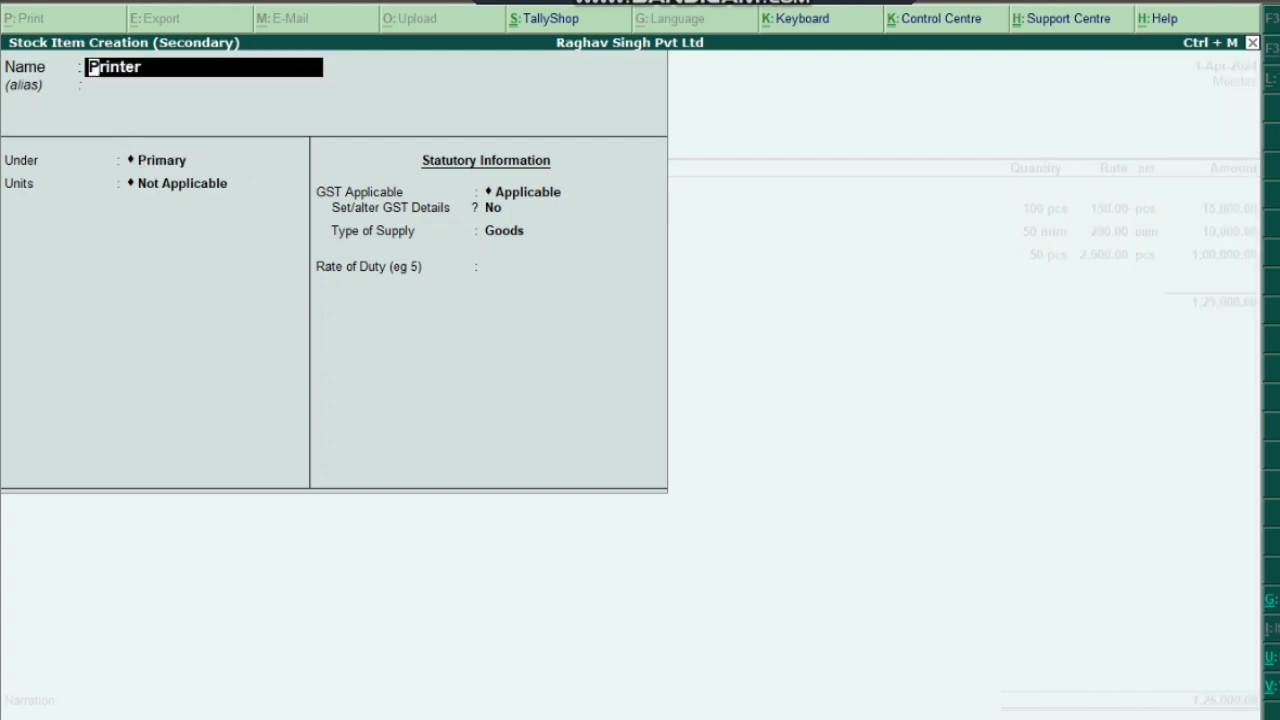
pyautogui.press('Return')
pyautogui.press('Return')
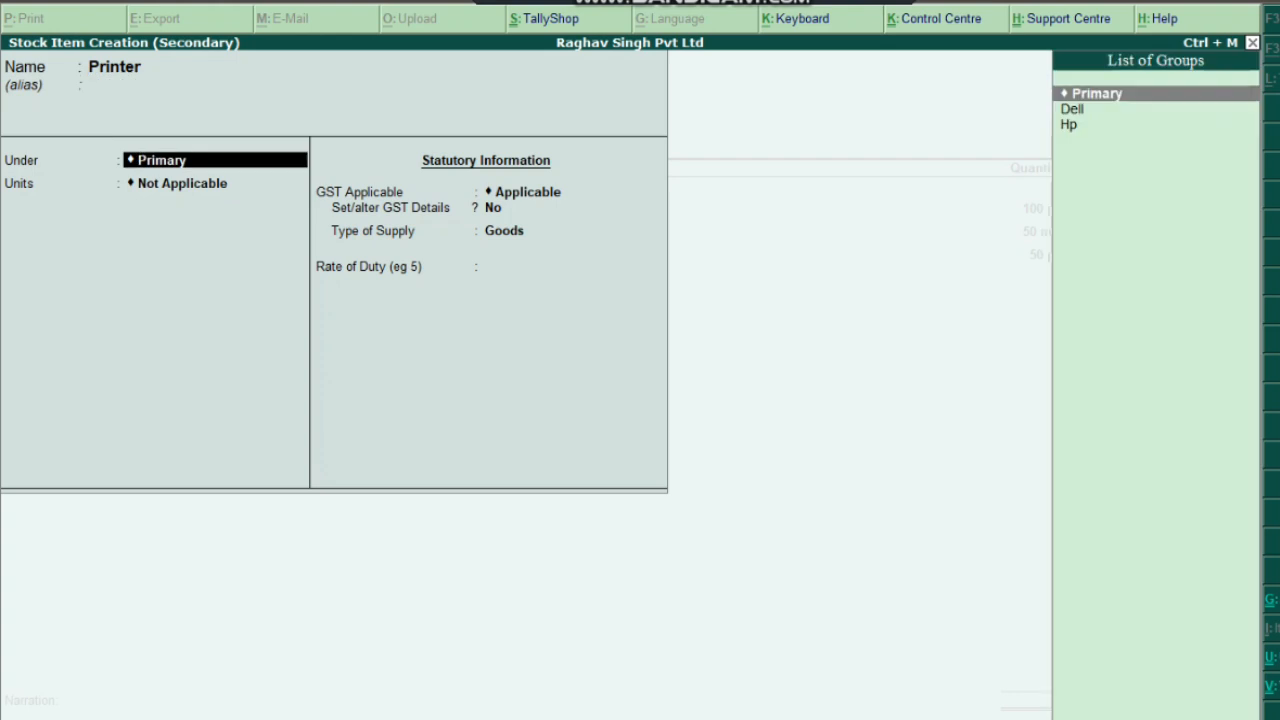
# Create stock group Brothers under Primary, Taxable with 18% GST, for Printer
pyautogui.hotkey('alt', 'c')
pyautogui.write('Brothers')
pyautogui.press('Return')
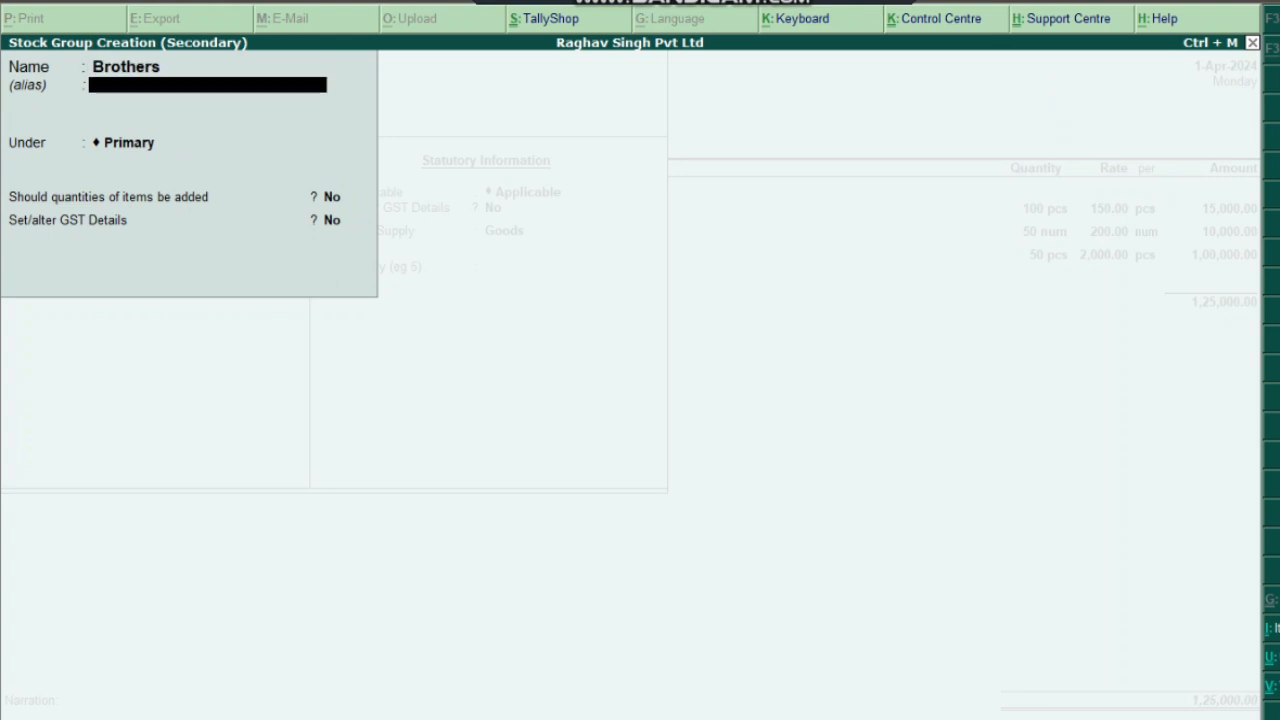
pyautogui.press('Return')
pyautogui.press('Return')
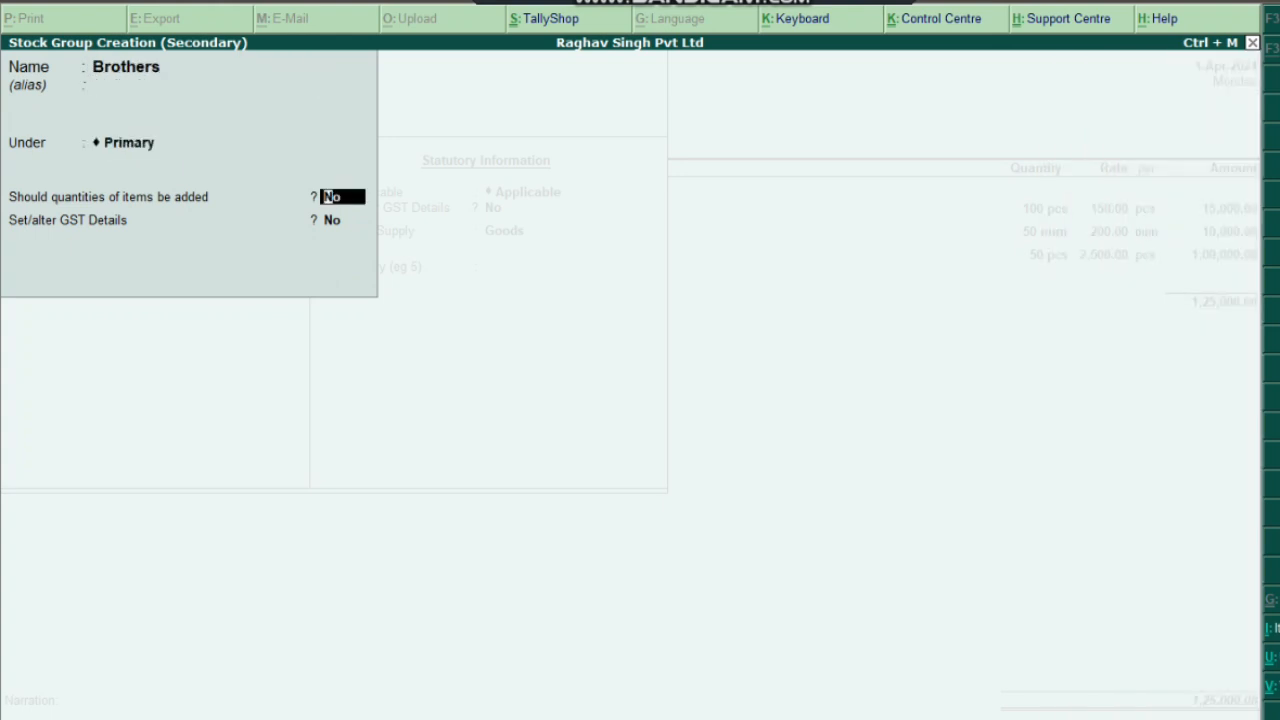
pyautogui.press('Return')
pyautogui.write('y')
pyautogui.press('Return')
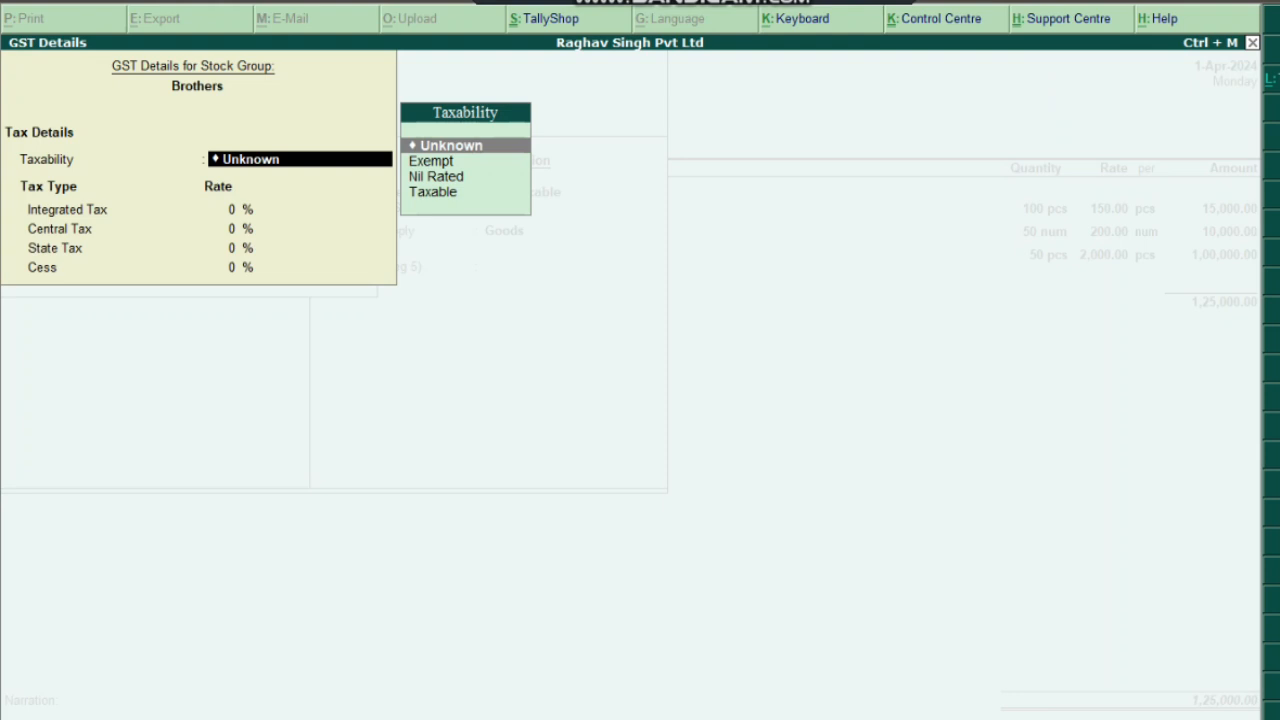
pyautogui.press('Down')
pyautogui.press('Down')
pyautogui.press('Down')
pyautogui.press('Return')
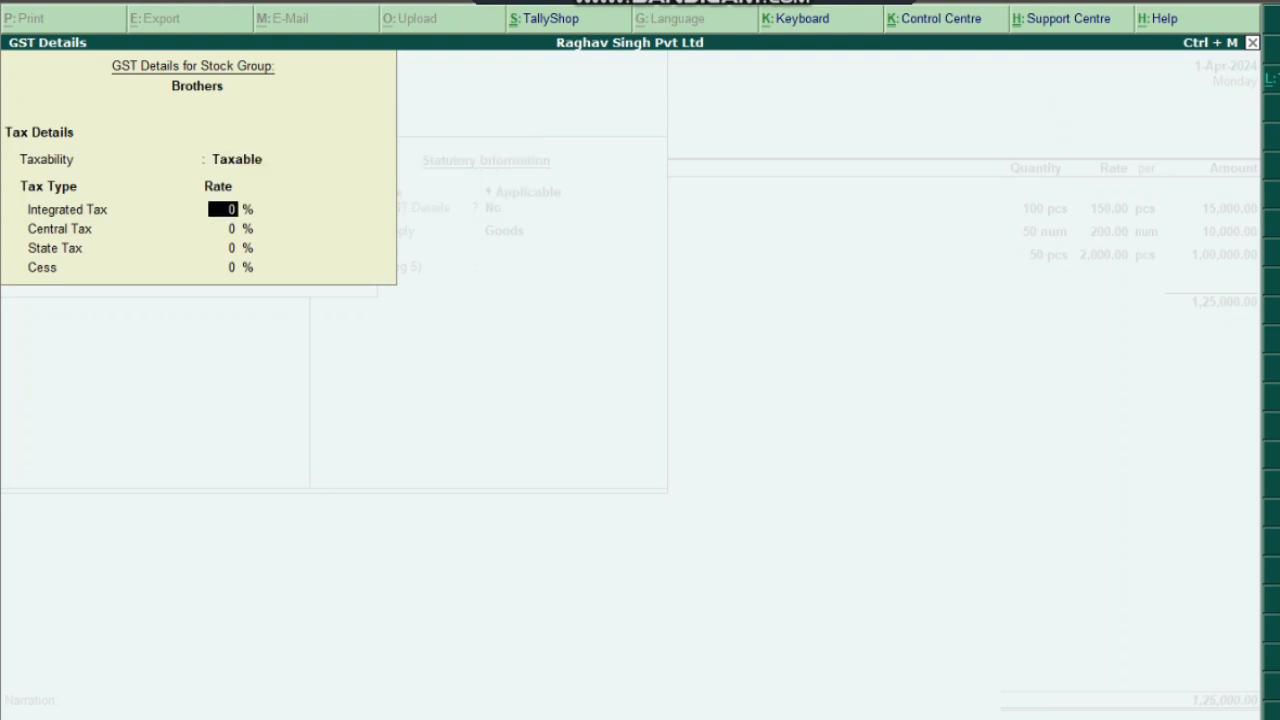
pyautogui.write('18')
pyautogui.press('Return')
pyautogui.press('Return')
pyautogui.press('Return')
pyautogui.press('Return')
pyautogui.press('Return')
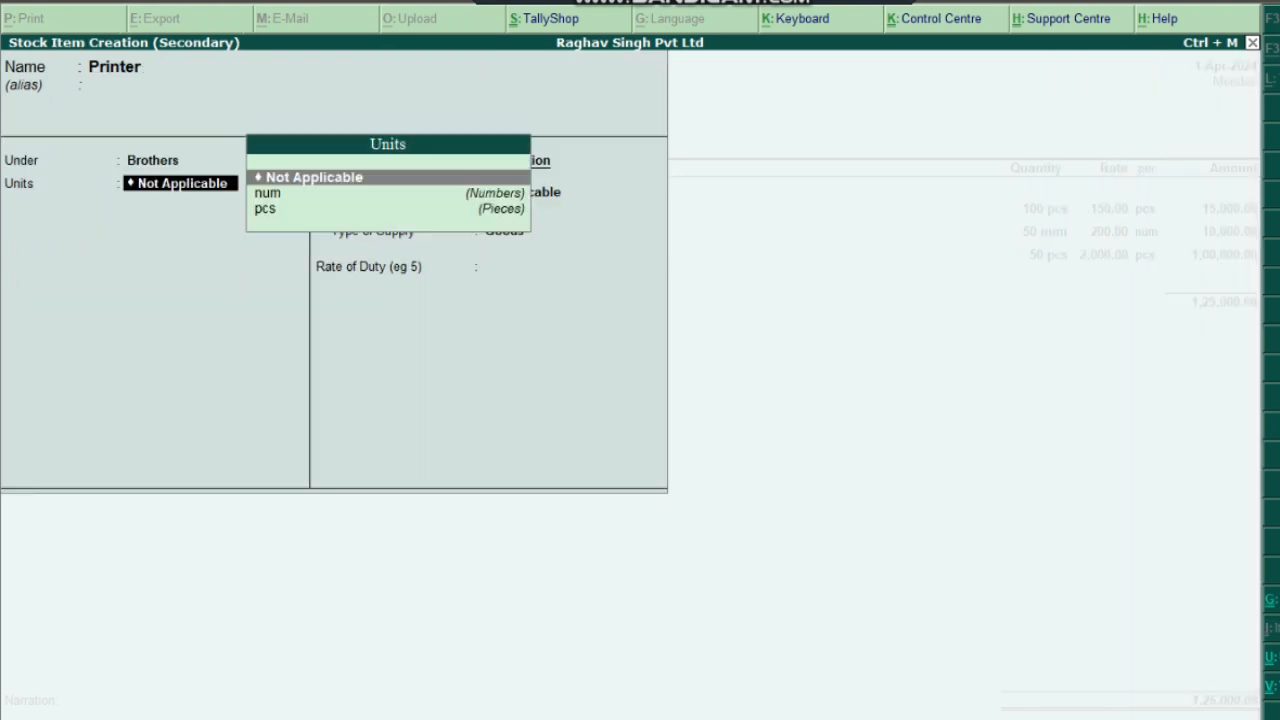
# Set Printer's unit to pcs and enable its GST details
pyautogui.press('Down')
pyautogui.press('Down')
pyautogui.press('Up')
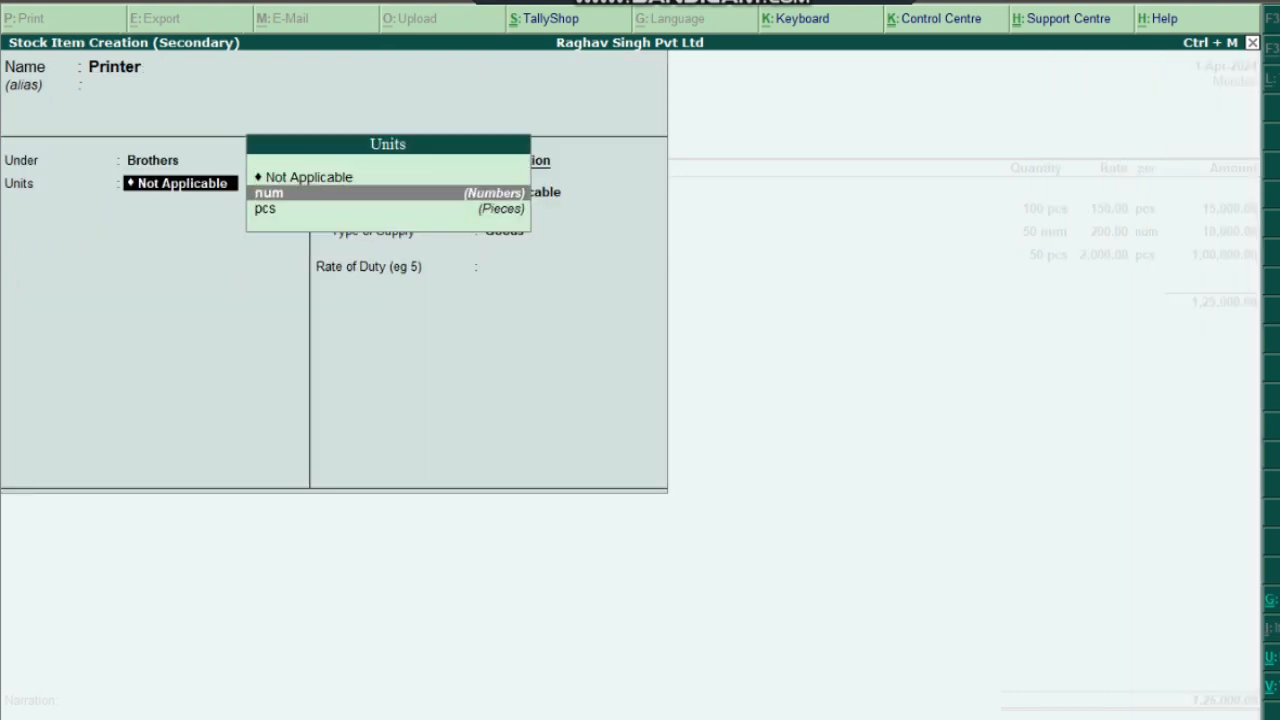
pyautogui.press('Down')
pyautogui.press('Return')
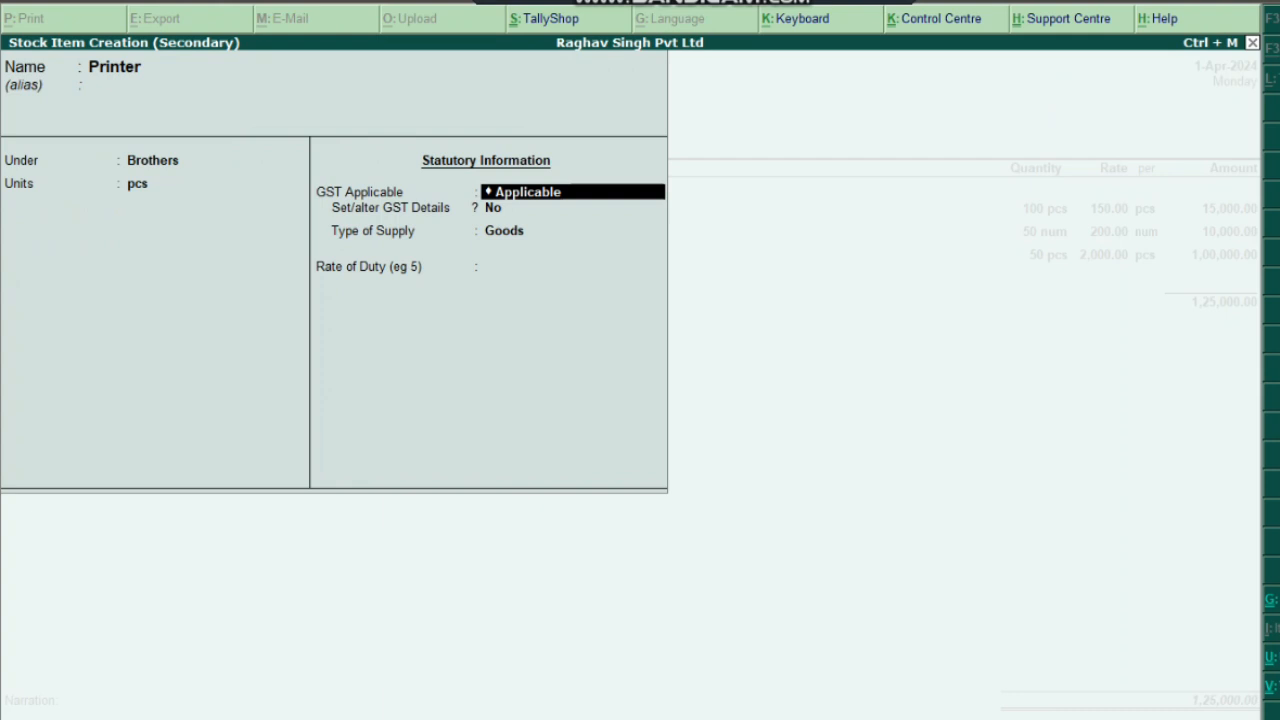
pyautogui.press('Return')
pyautogui.write('y')
pyautogui.press('Return')
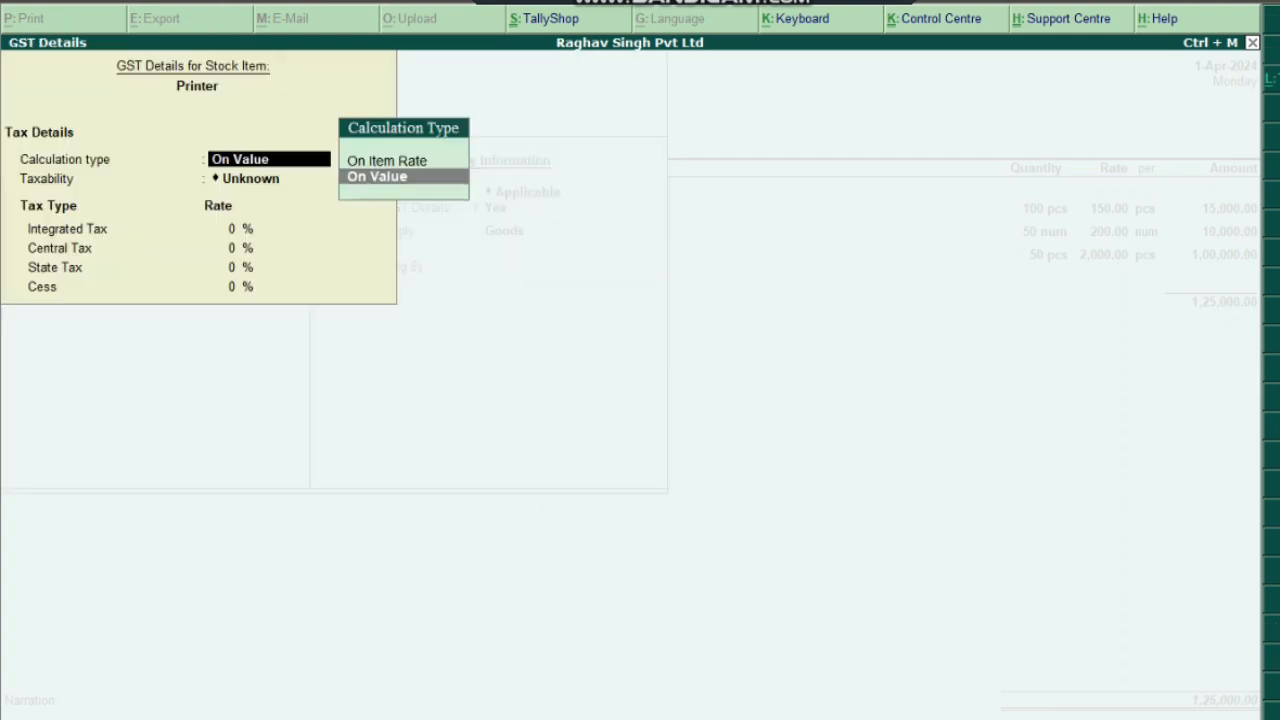
# Make Printer taxable on value at 18% integrated tax, with Goods as supply type
pyautogui.press('Return')
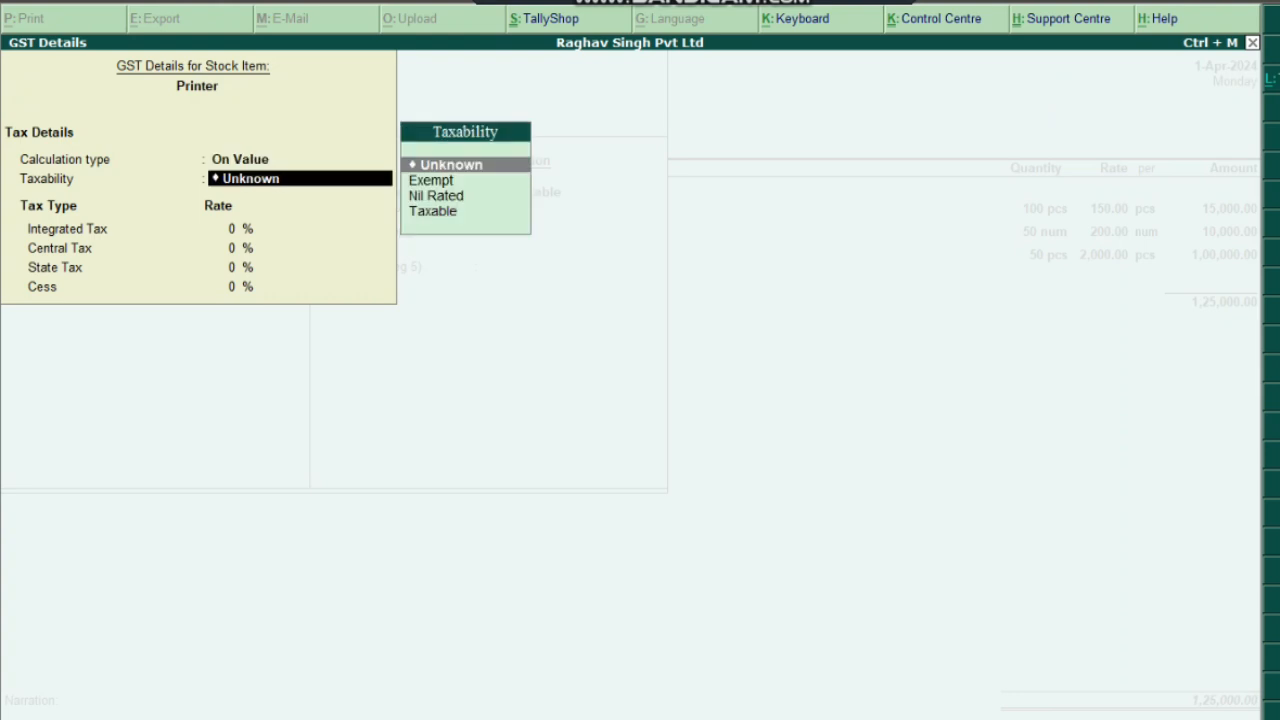
pyautogui.press('Down')
pyautogui.press('Down')
pyautogui.press('Down')
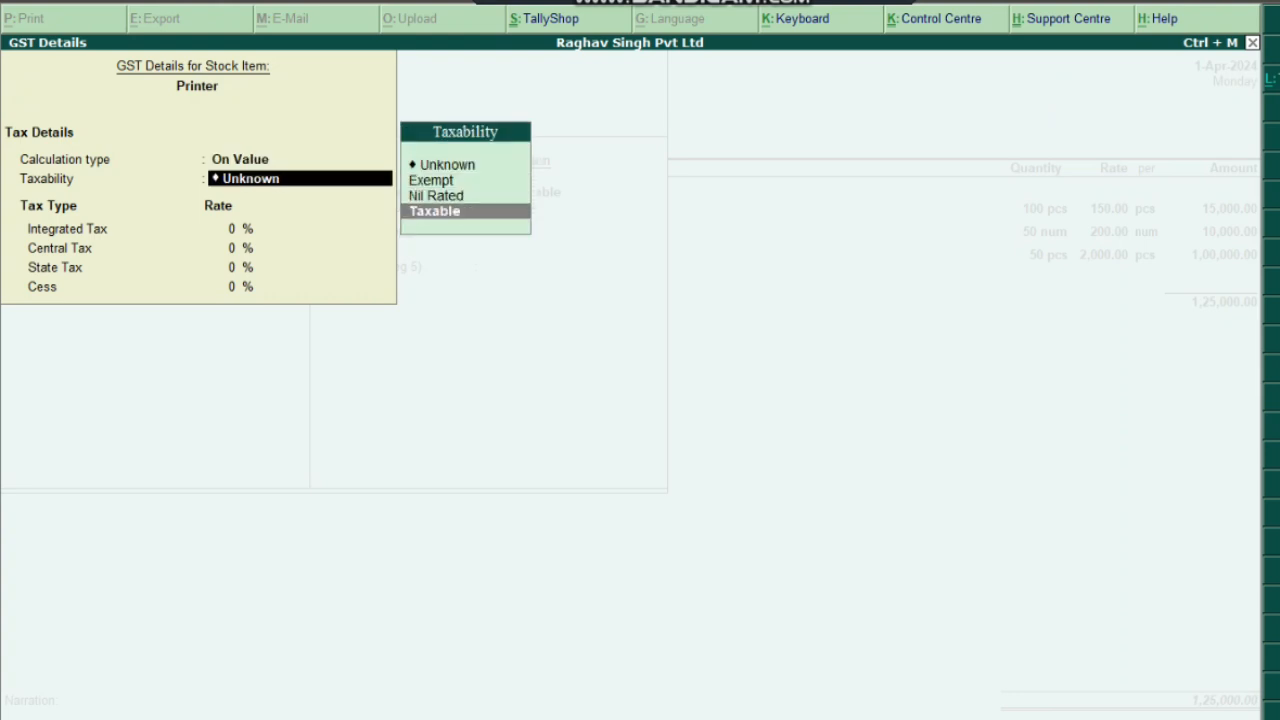
pyautogui.press('Return')
pyautogui.write('18')
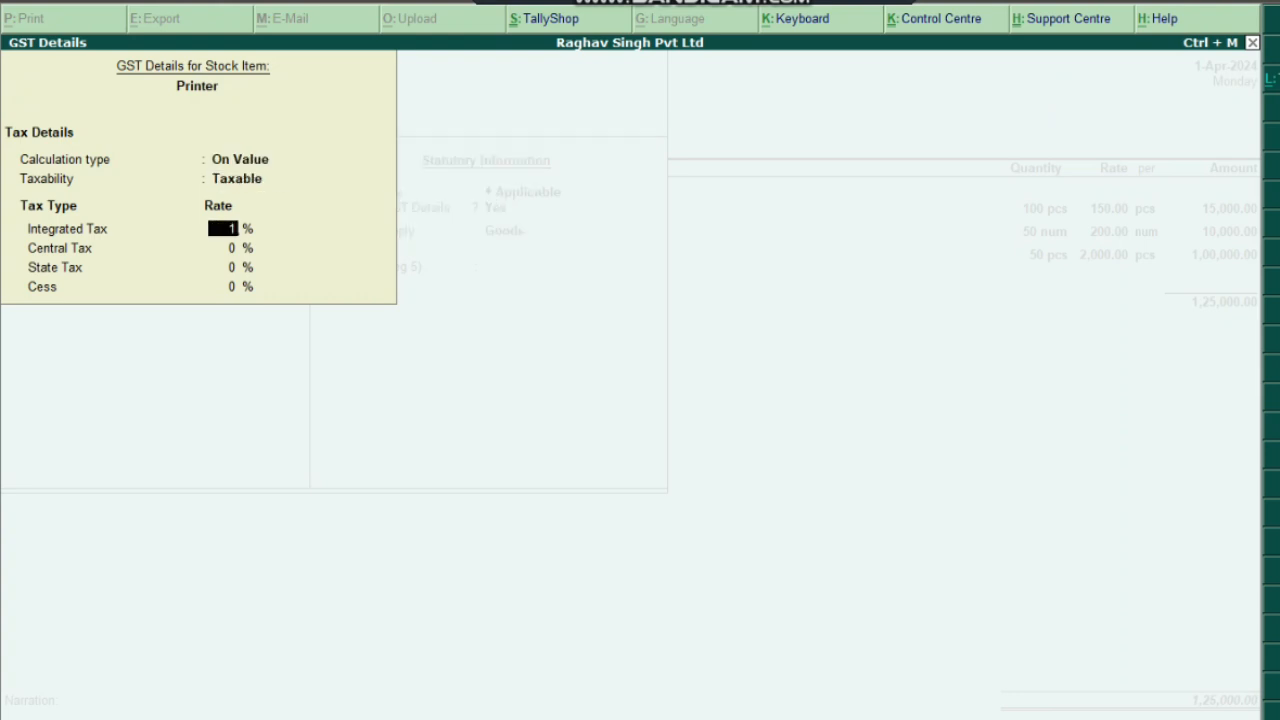
pyautogui.press('Return')
pyautogui.press('Return')
pyautogui.press('Return')
pyautogui.press('Up')
pyautogui.press('Up')
pyautogui.press('Return')
pyautogui.press('Return')
pyautogui.press('Return')
pyautogui.press('Return')
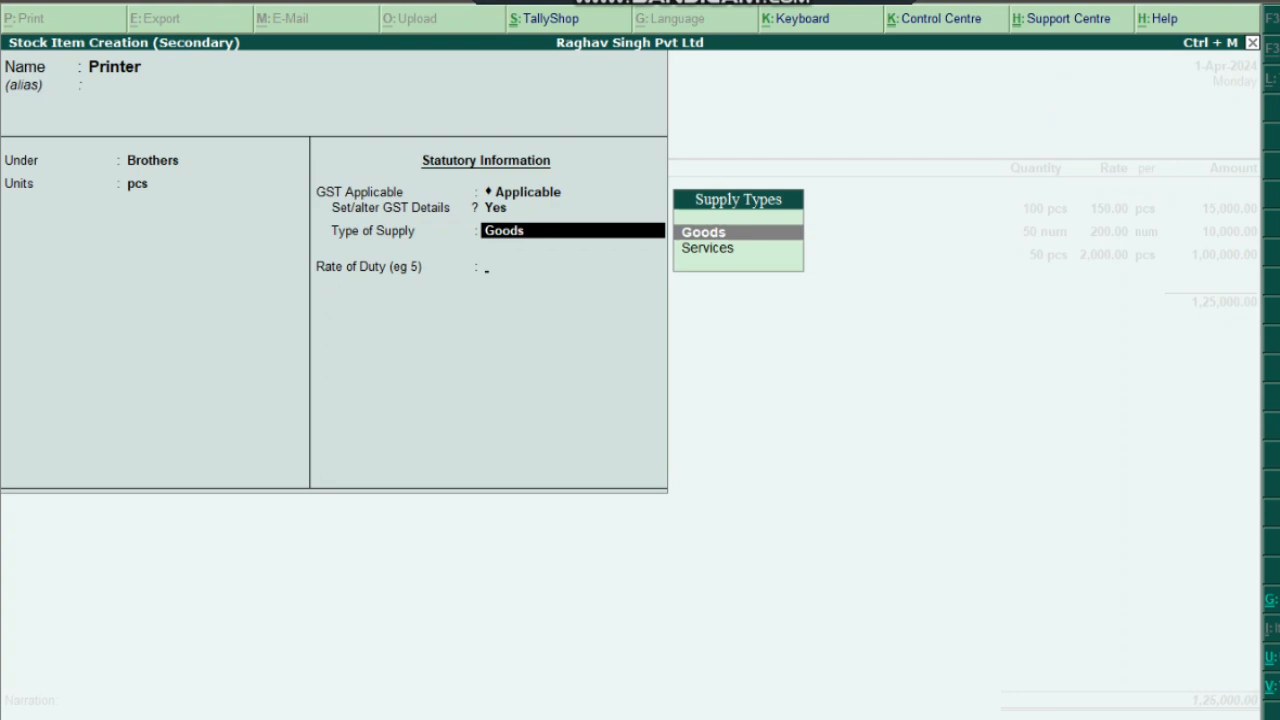
pyautogui.press('Return')
pyautogui.press('Return')
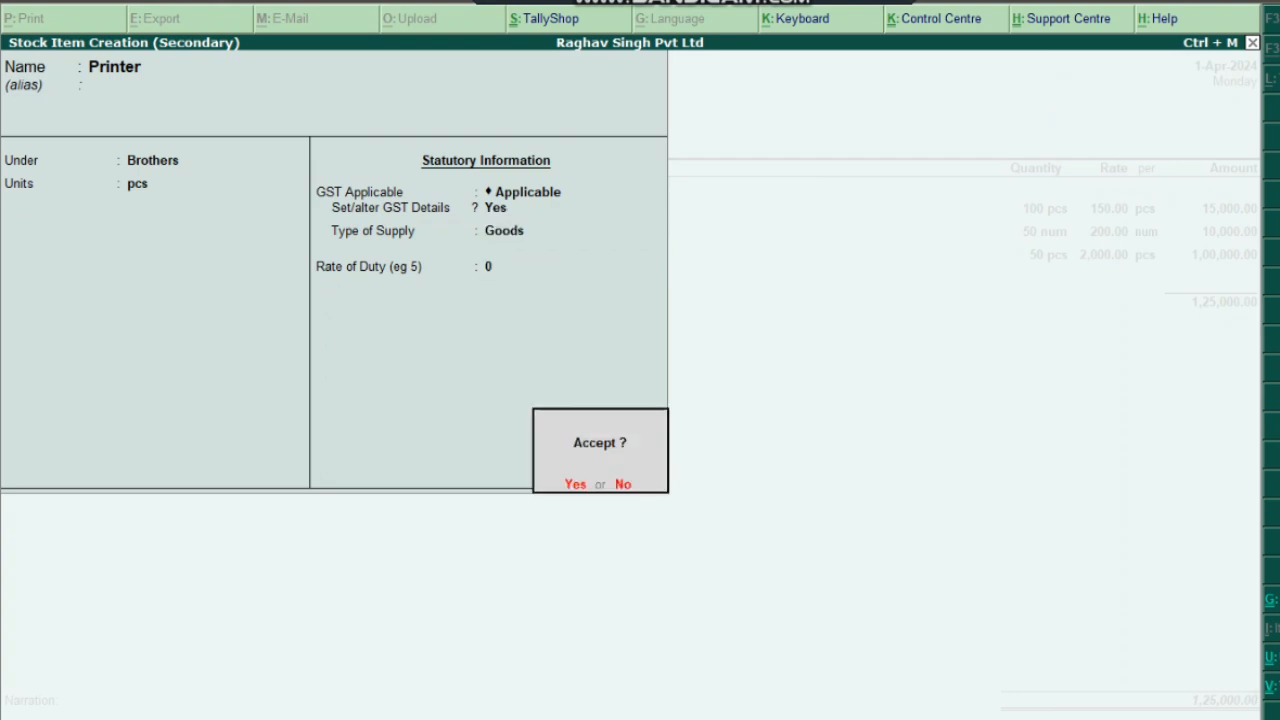
# Save Printer and enter 10 pcs at rate 12000 on the voucher
pyautogui.press('Return')
pyautogui.write('10')
pyautogui.press('Return')
pyautogui.write('12000')
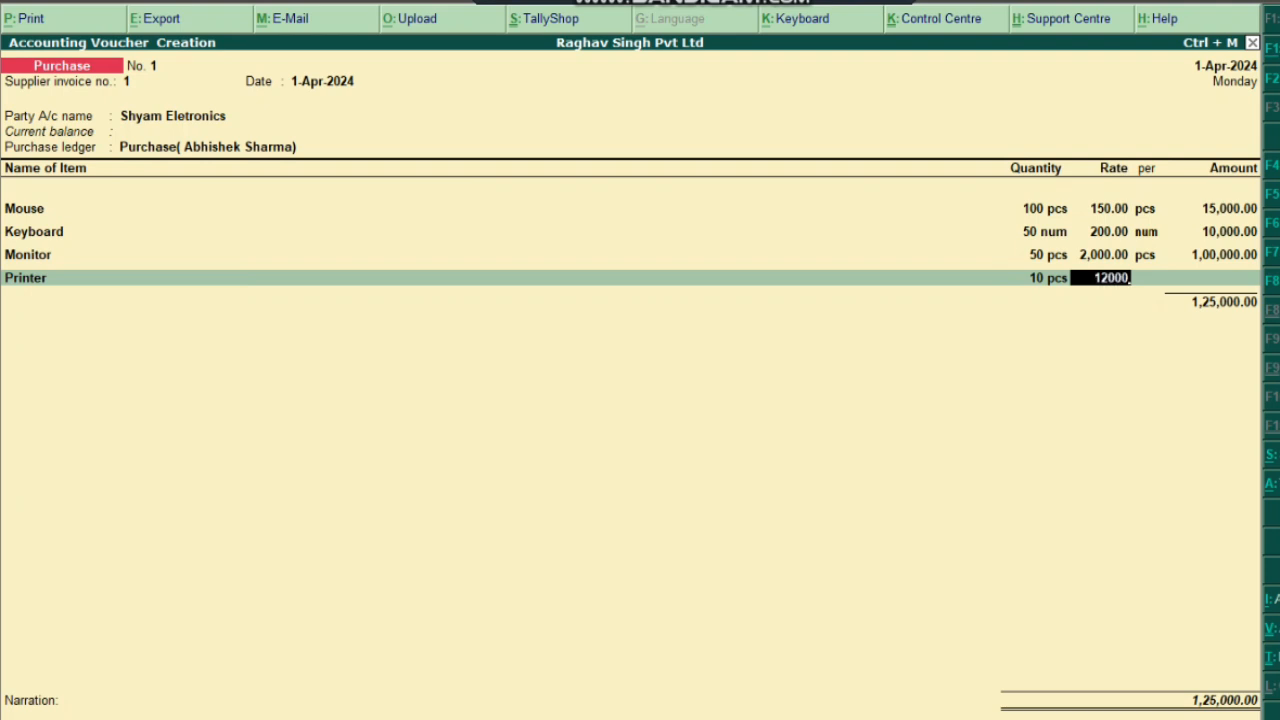
# Confirm the Printer line at 12,000.00 per pcs, totalling 1,20,000.00, and start a new row
pyautogui.press('Return')
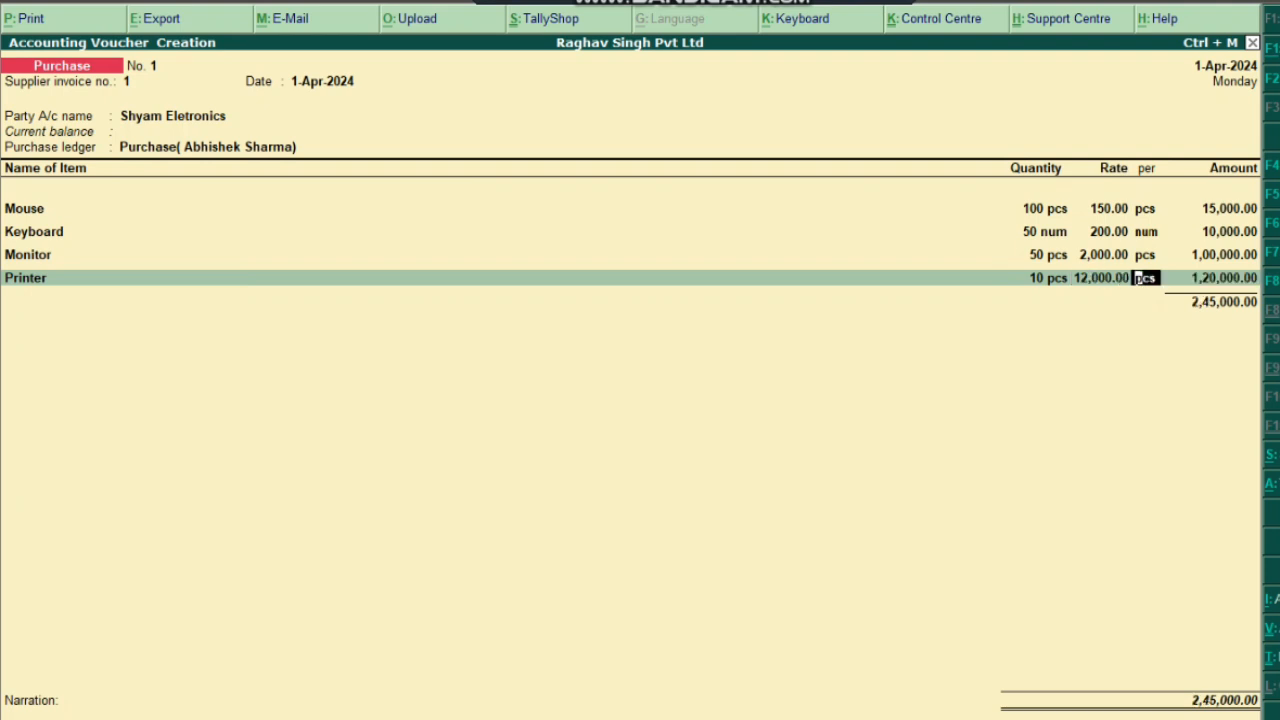
pyautogui.press('Return')
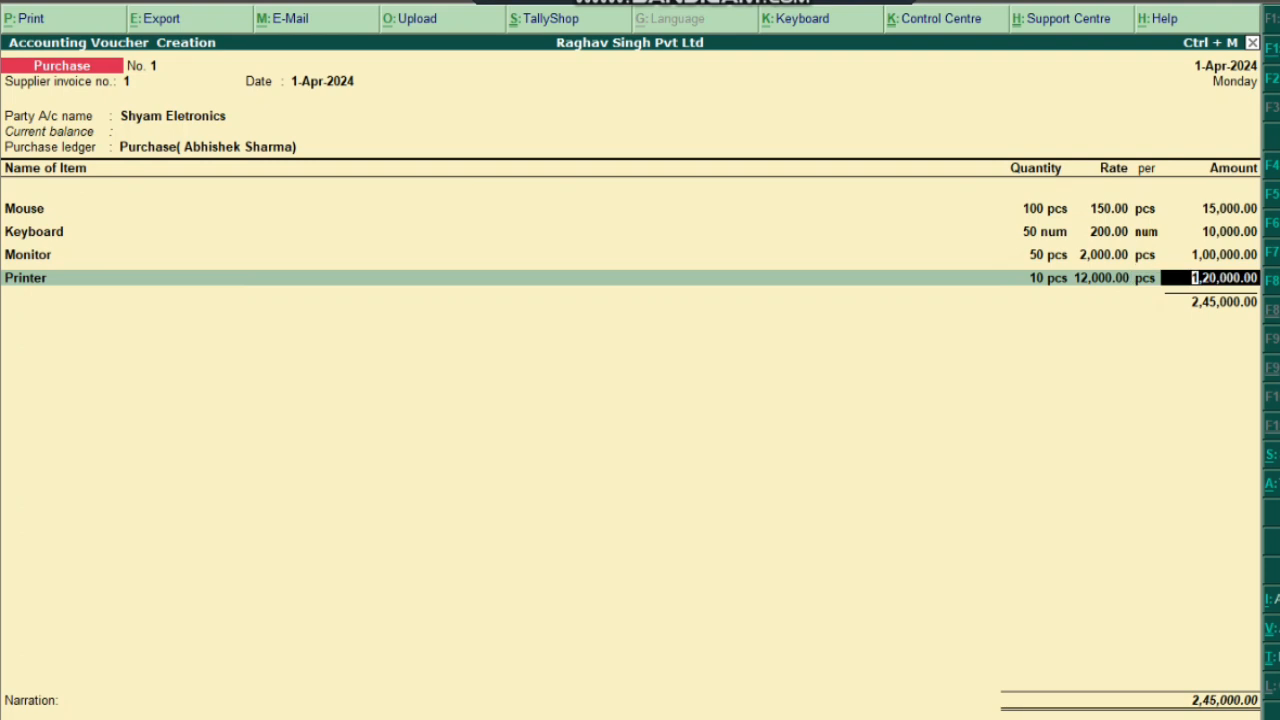
pyautogui.press('Return')
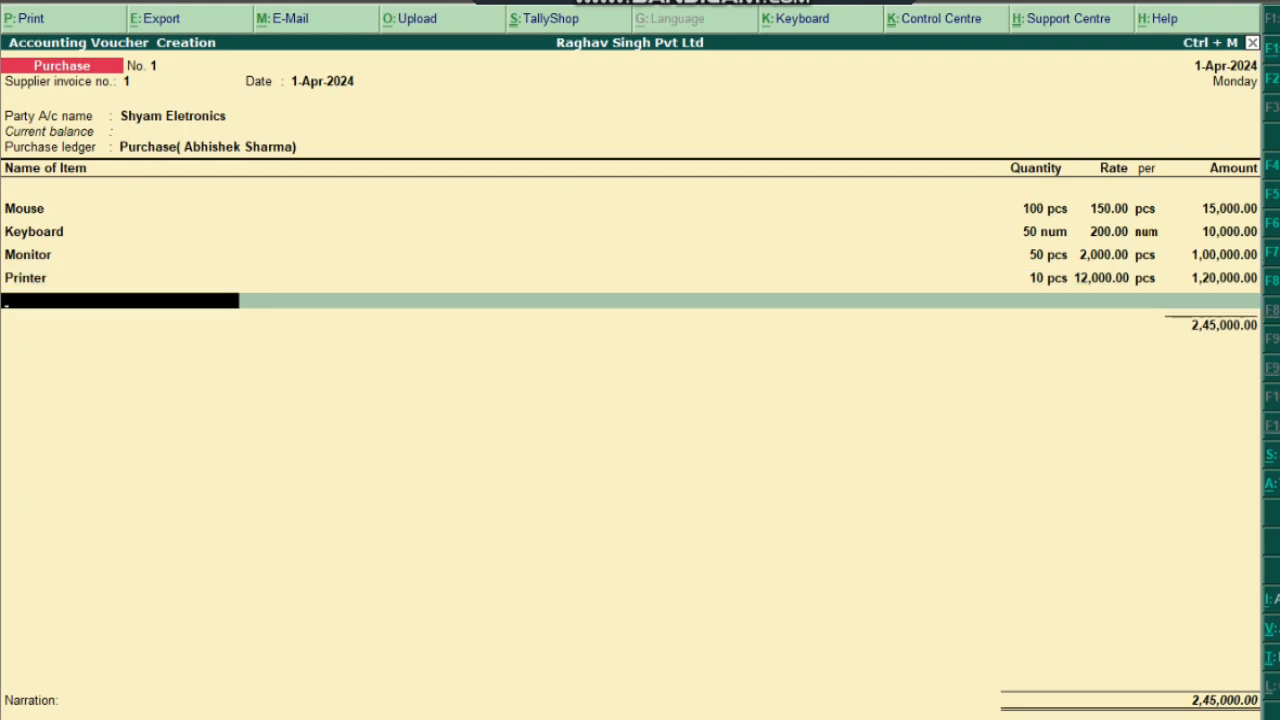
# Create a new stock item named Camera and move to its Under field
pyautogui.hotkey('alt', 'c')
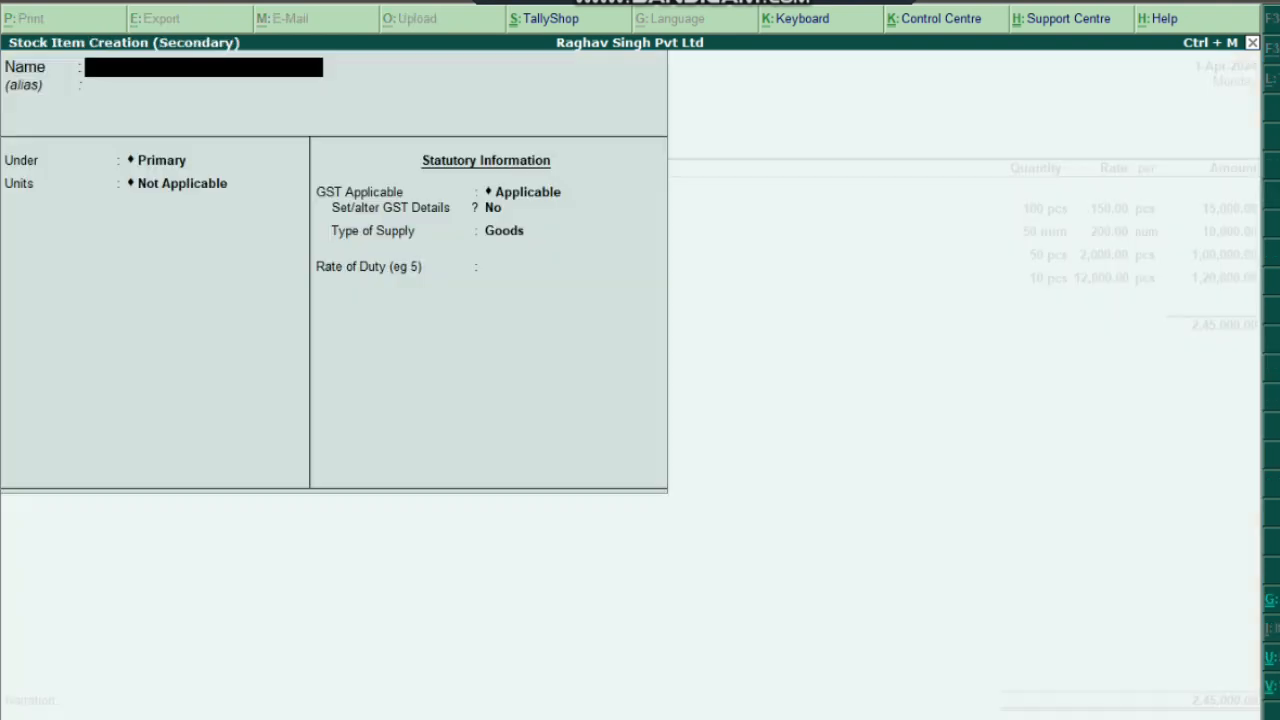
pyautogui.write('Camera')
pyautogui.press('Return')
pyautogui.press('Return')
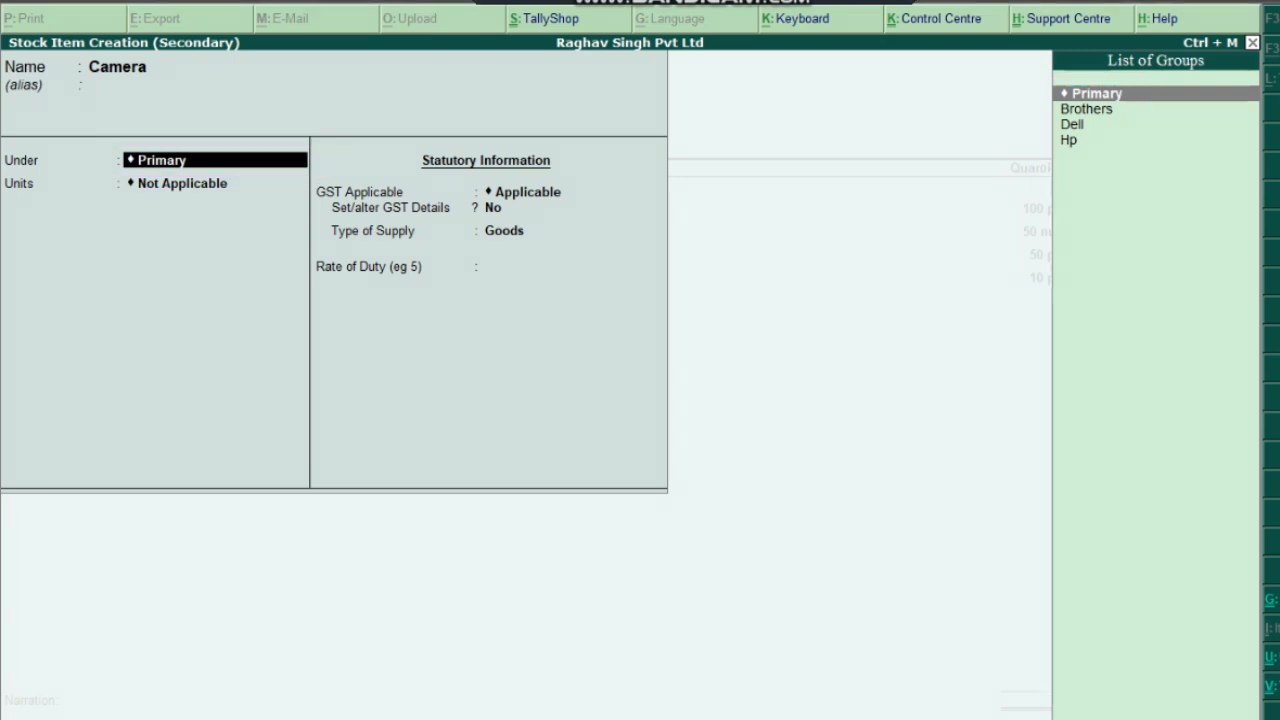
# Create stock group Canon under Primary, GST Taxable at 18%, and save it
pyautogui.hotkey('alt', 'c')
pyautogui.write('Canon')
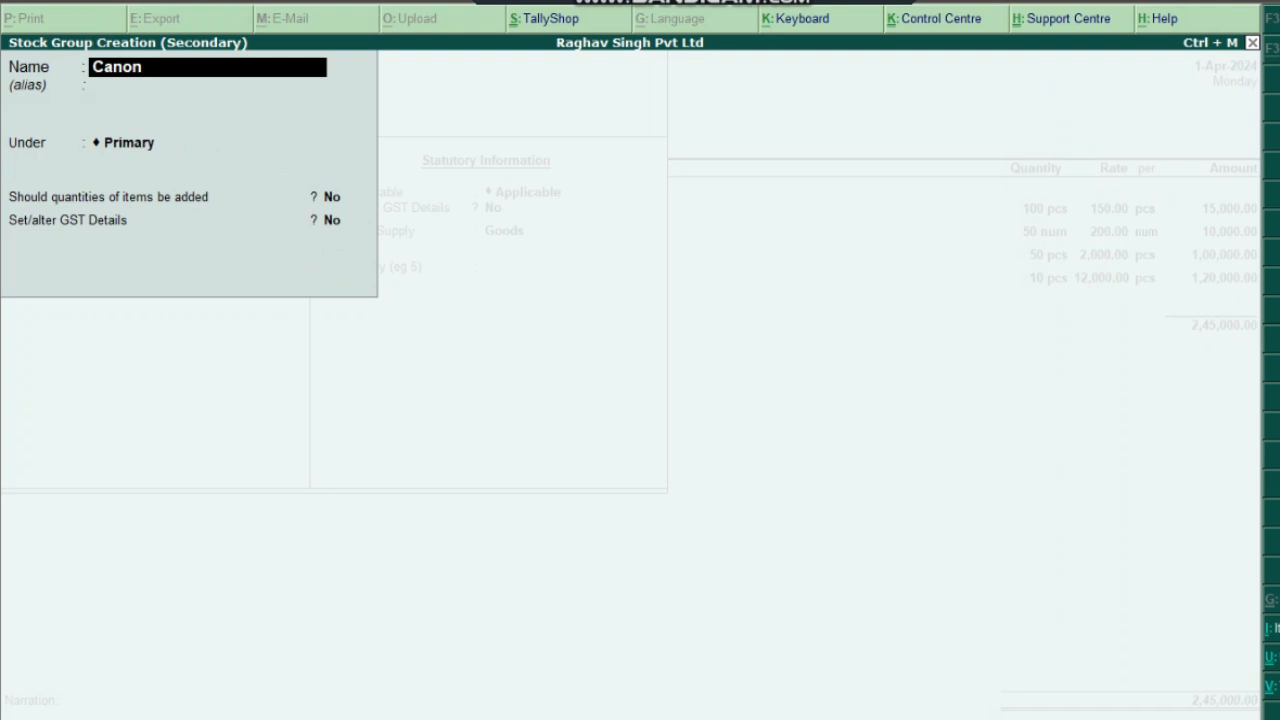
pyautogui.press('Return')
pyautogui.press('Return')
pyautogui.press('Return')
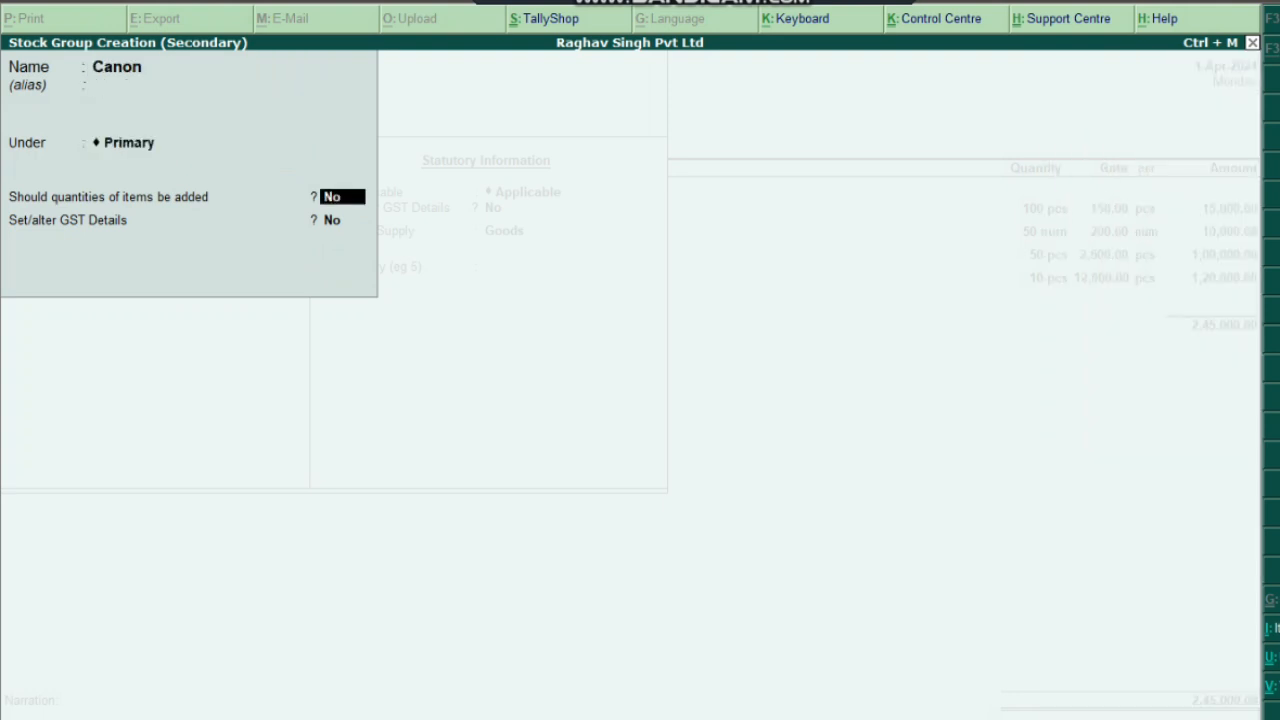
pyautogui.press('Return')
pyautogui.write('y')
pyautogui.press('Return')
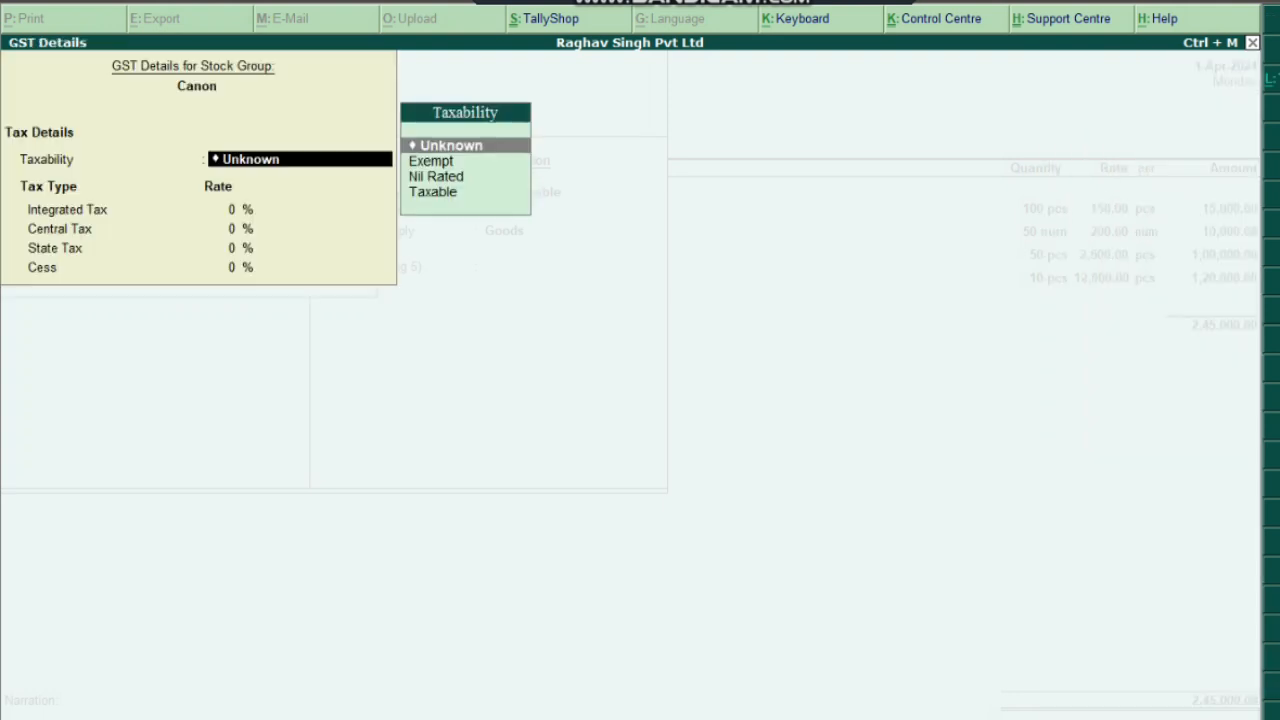
pyautogui.press('Down')
pyautogui.press('Down')
pyautogui.write('t')
pyautogui.press('Return')
pyautogui.write('18')
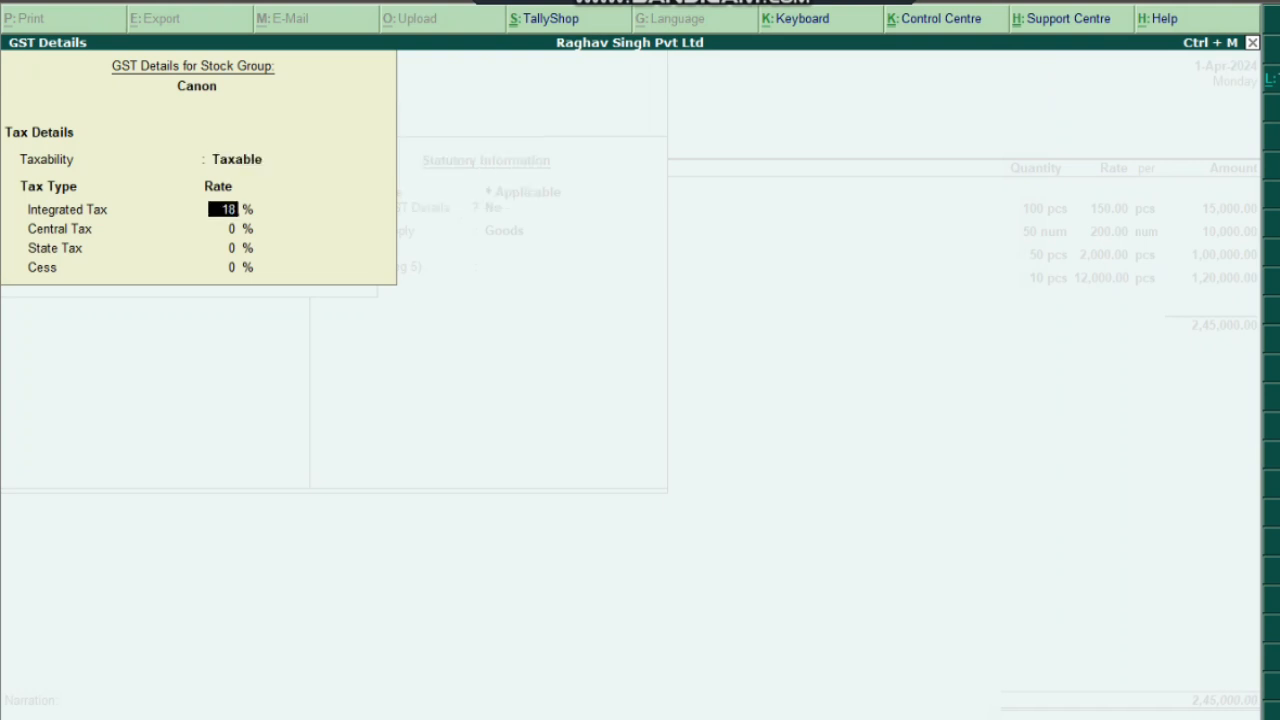
pyautogui.press('Return')
pyautogui.press('Return')
pyautogui.press('Return')
pyautogui.press('Return')
pyautogui.press('Return')
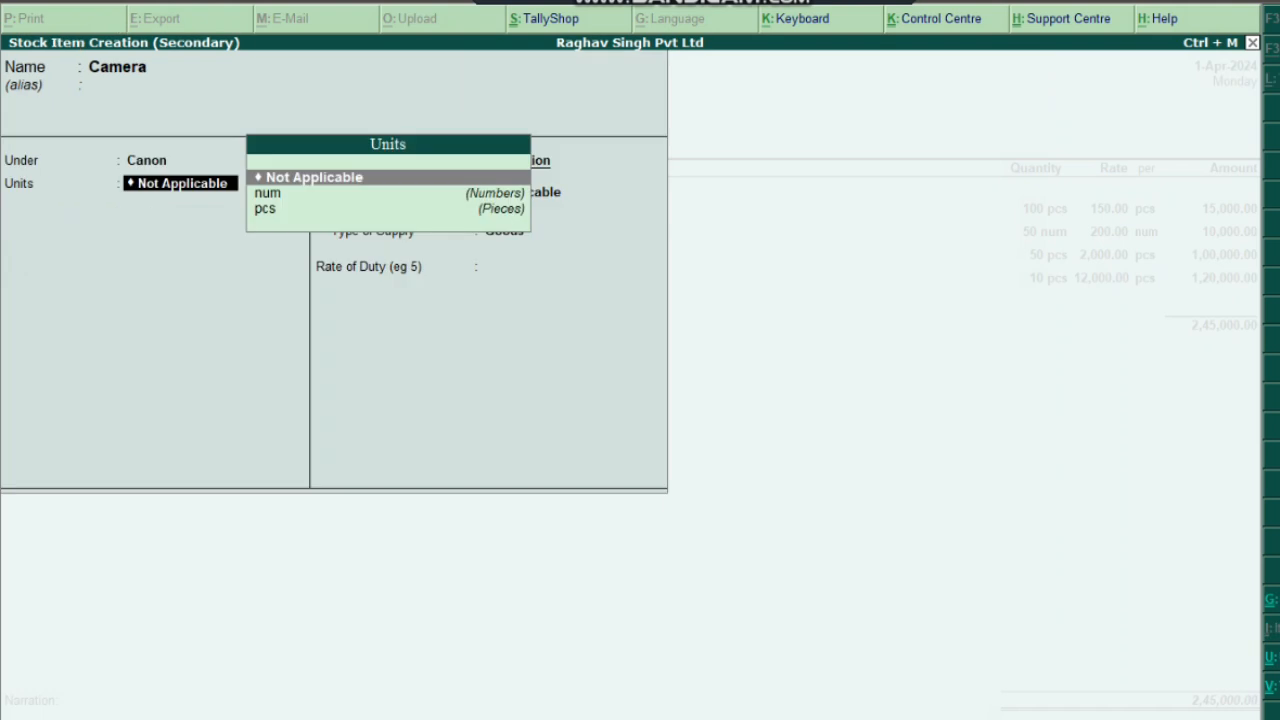
pyautogui.press('Down')
pyautogui.press('Down')
pyautogui.press('Up')
# Give the Camera item num units, GST calculated on value, Taxable at 18%
pyautogui.press('Return')
pyautogui.press('Return')
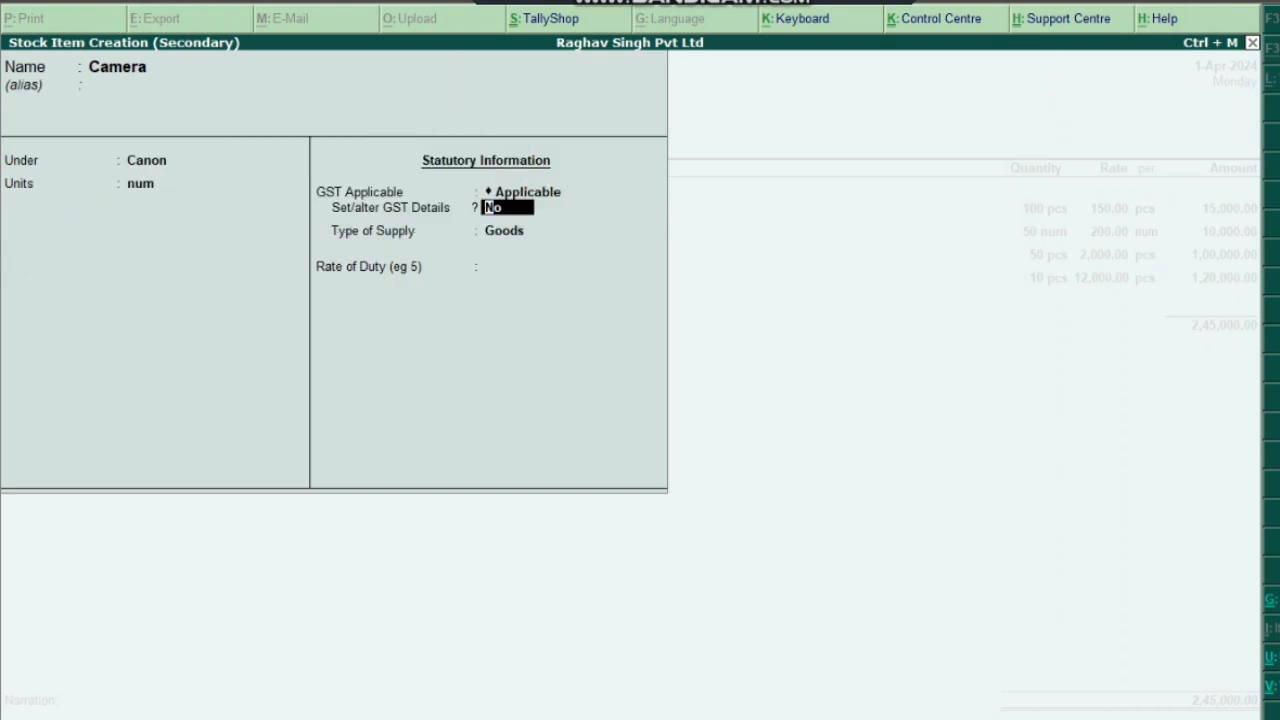
pyautogui.write('y')
pyautogui.press('Return')
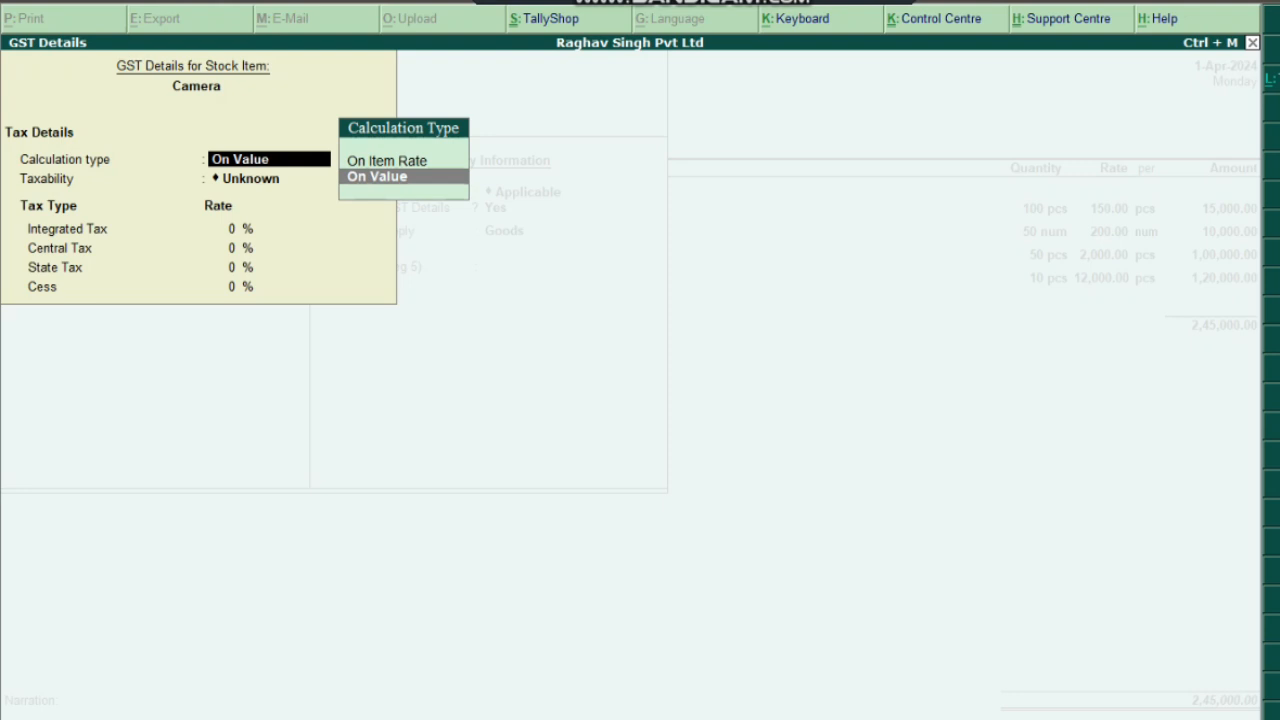
pyautogui.press('Return')
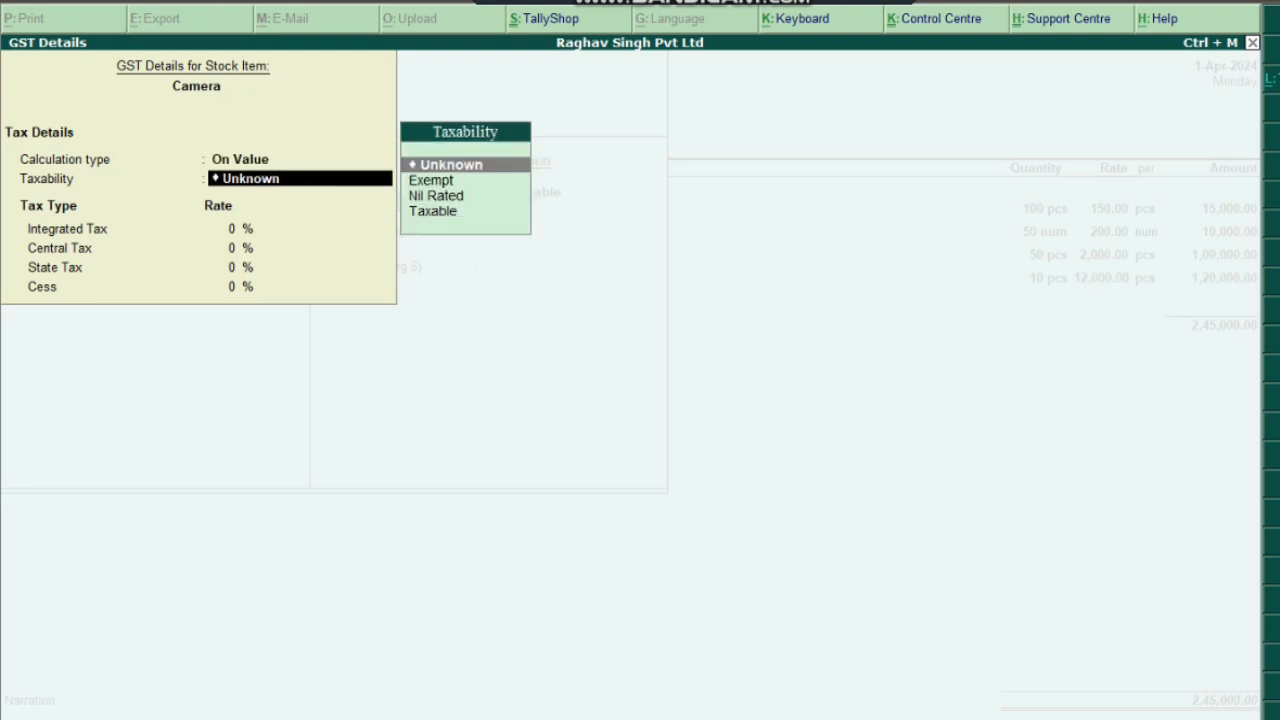
pyautogui.press('Down')
pyautogui.press('Down')
pyautogui.press('Down')
pyautogui.press('Return')
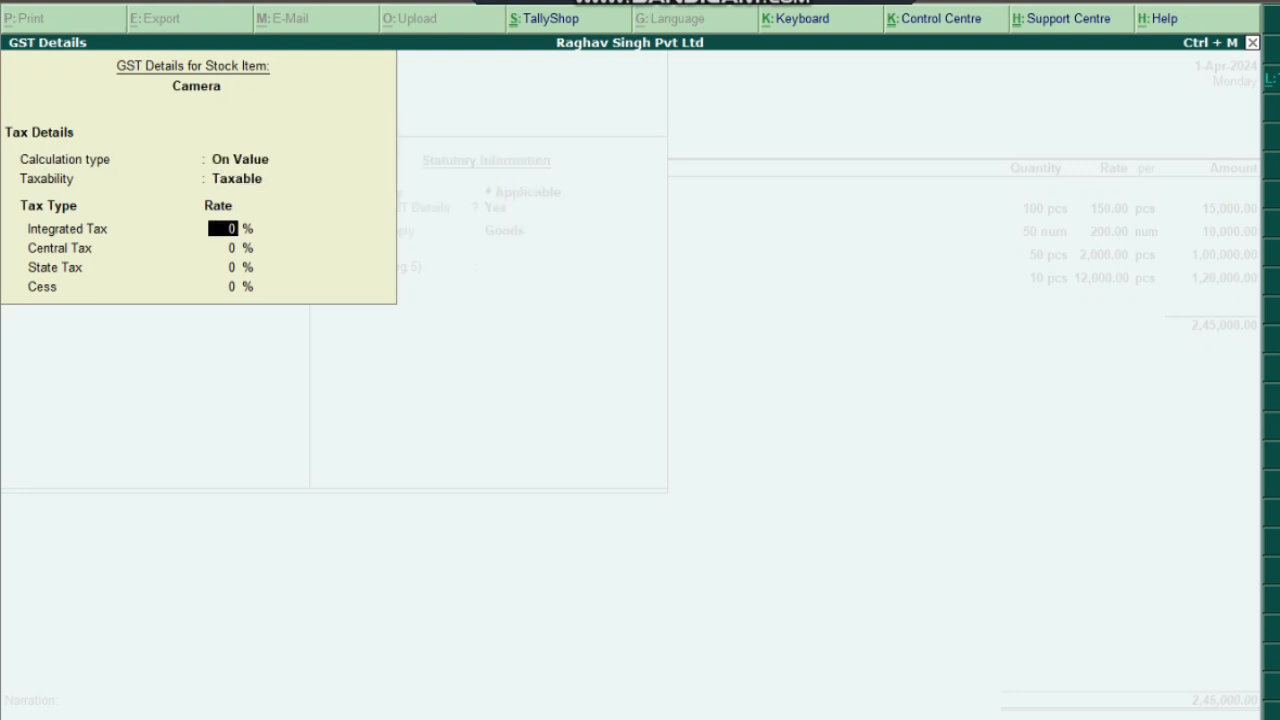
pyautogui.write('18')
pyautogui.press('Return')
pyautogui.press('Return')
pyautogui.press('Return')
pyautogui.press('Return')
pyautogui.press('Return')
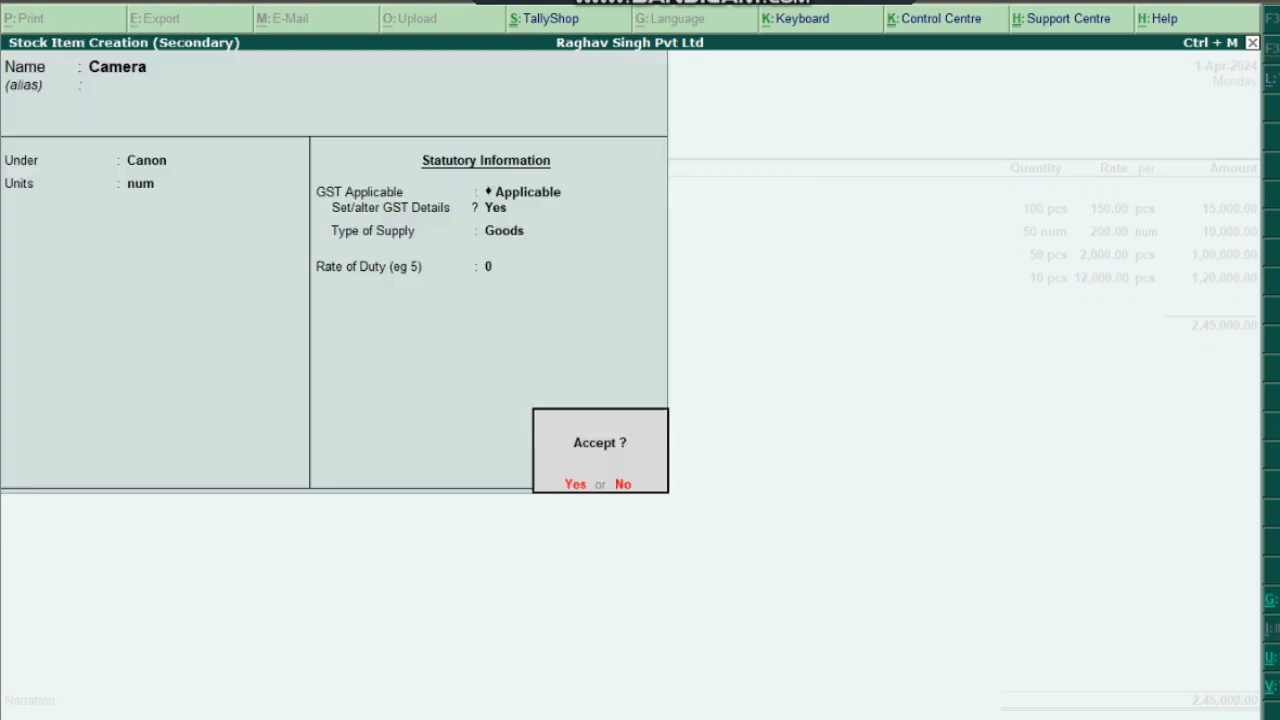
pyautogui.press('Return')
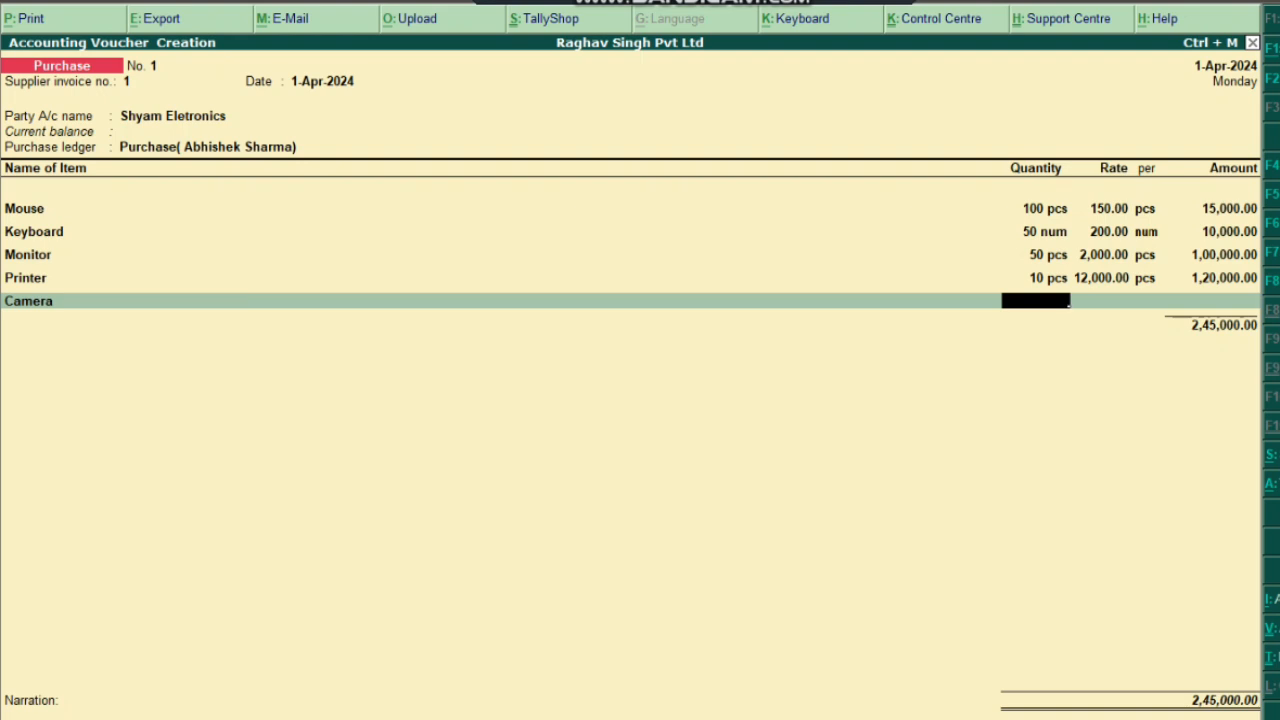
# Enter 5 Camera at 20,000.00 each (1,00,000.00) and close the item list
pyautogui.write('5')
pyautogui.press('Return')
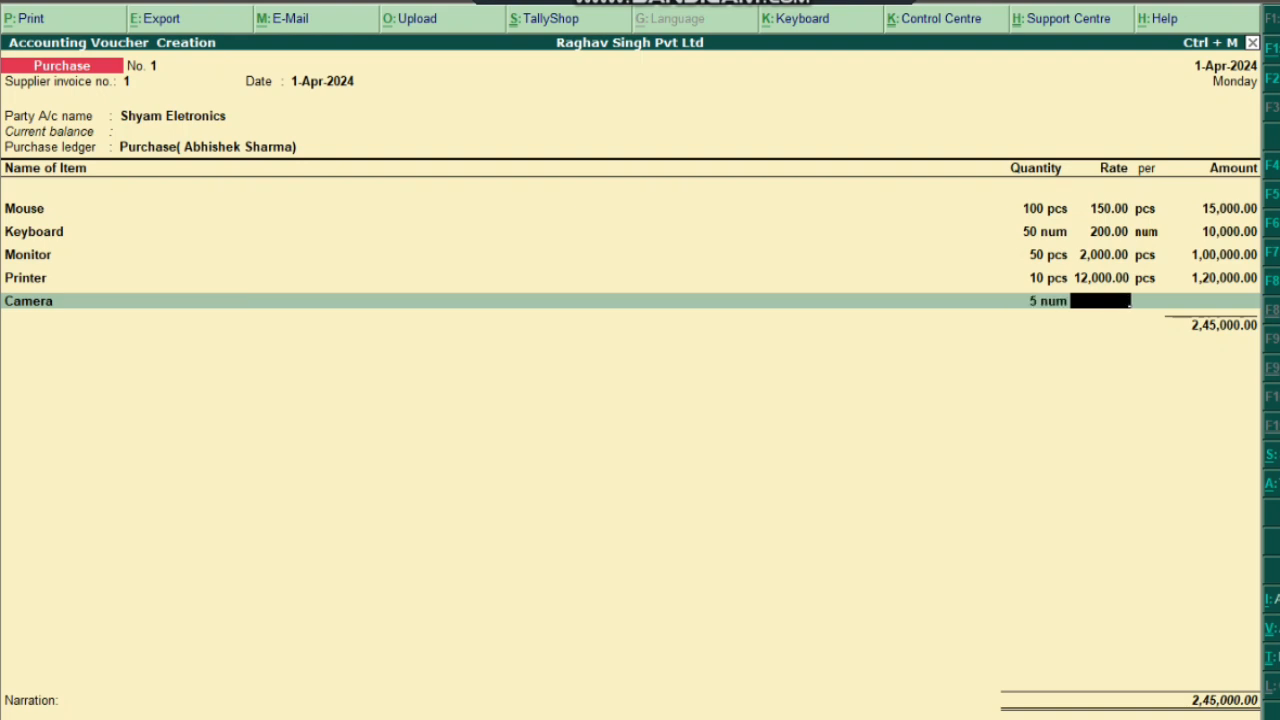
pyautogui.write('200000')
pyautogui.press('BackSpace')
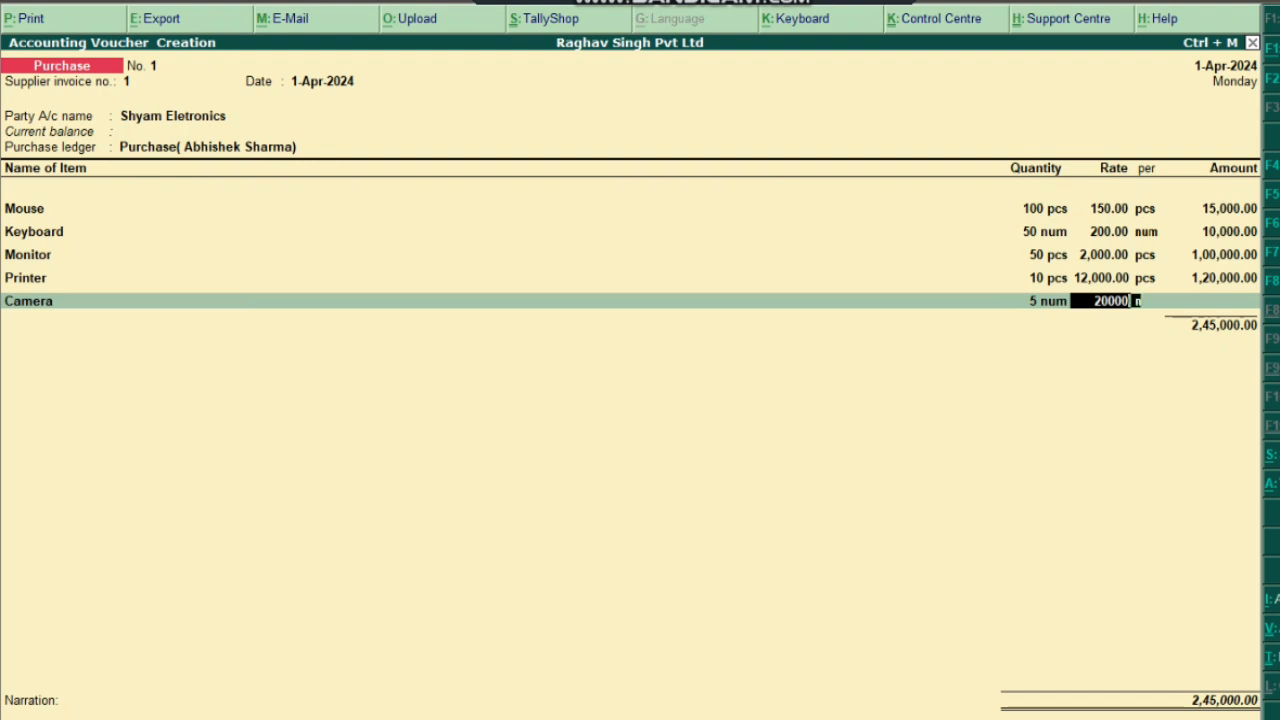
pyautogui.press('Return')
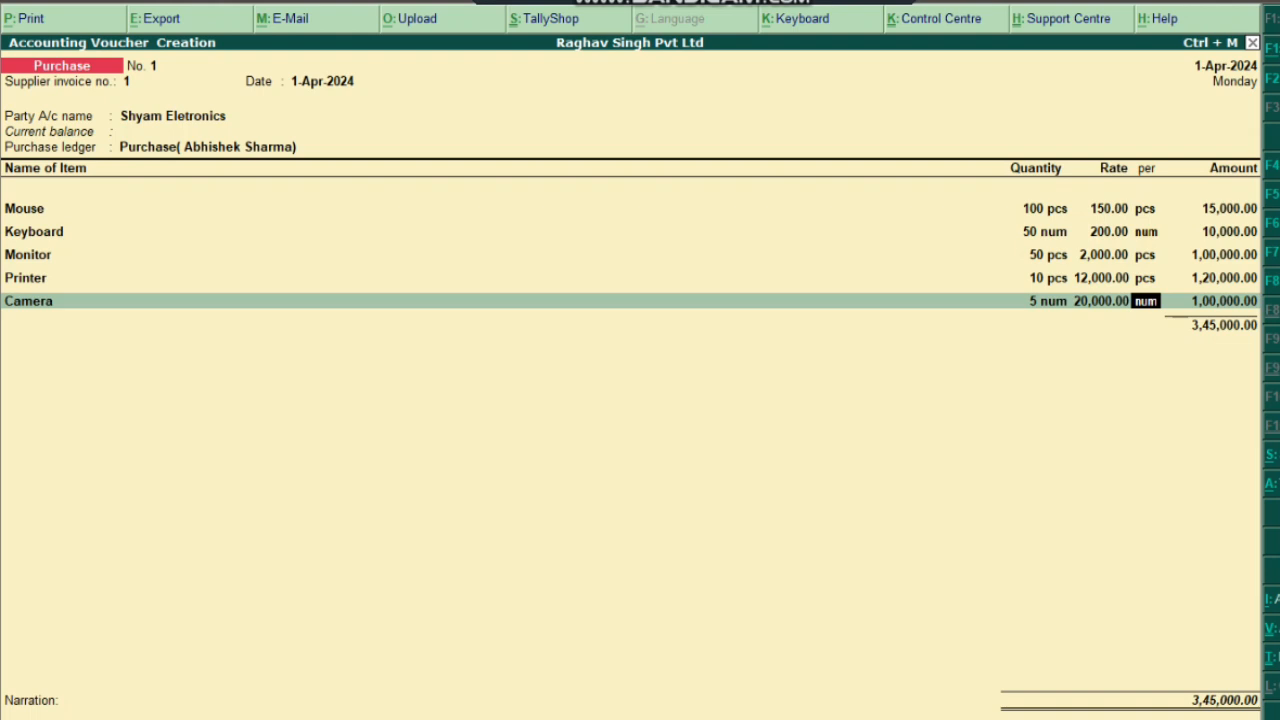
pyautogui.press('Return')
pyautogui.press('Return')
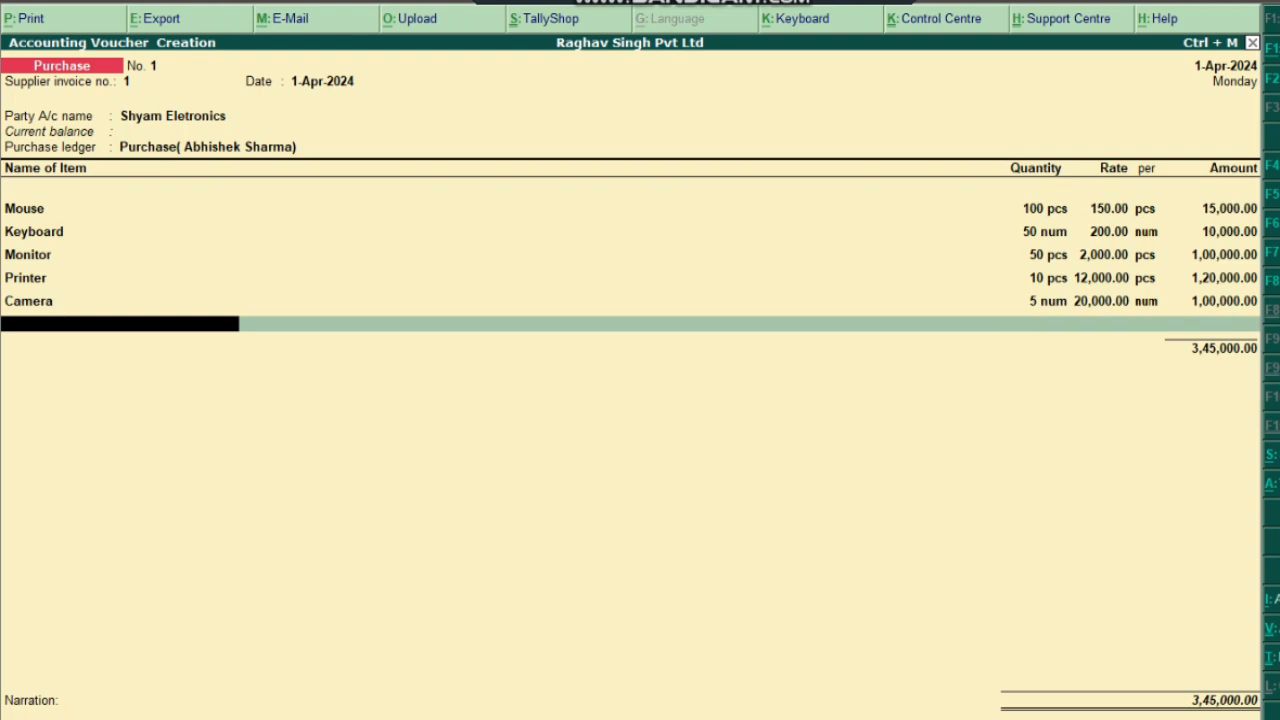
pyautogui.press('Return')
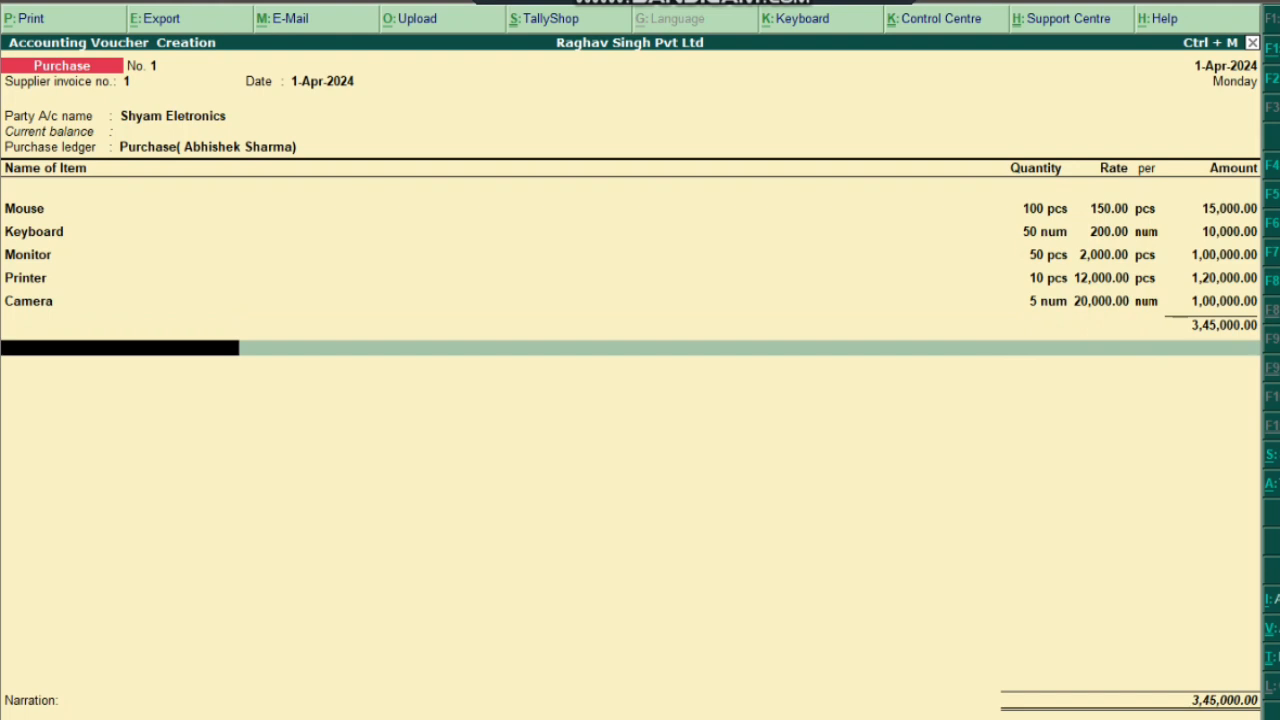
pyautogui.rightClick(436, 440)
pyautogui.write('now we')
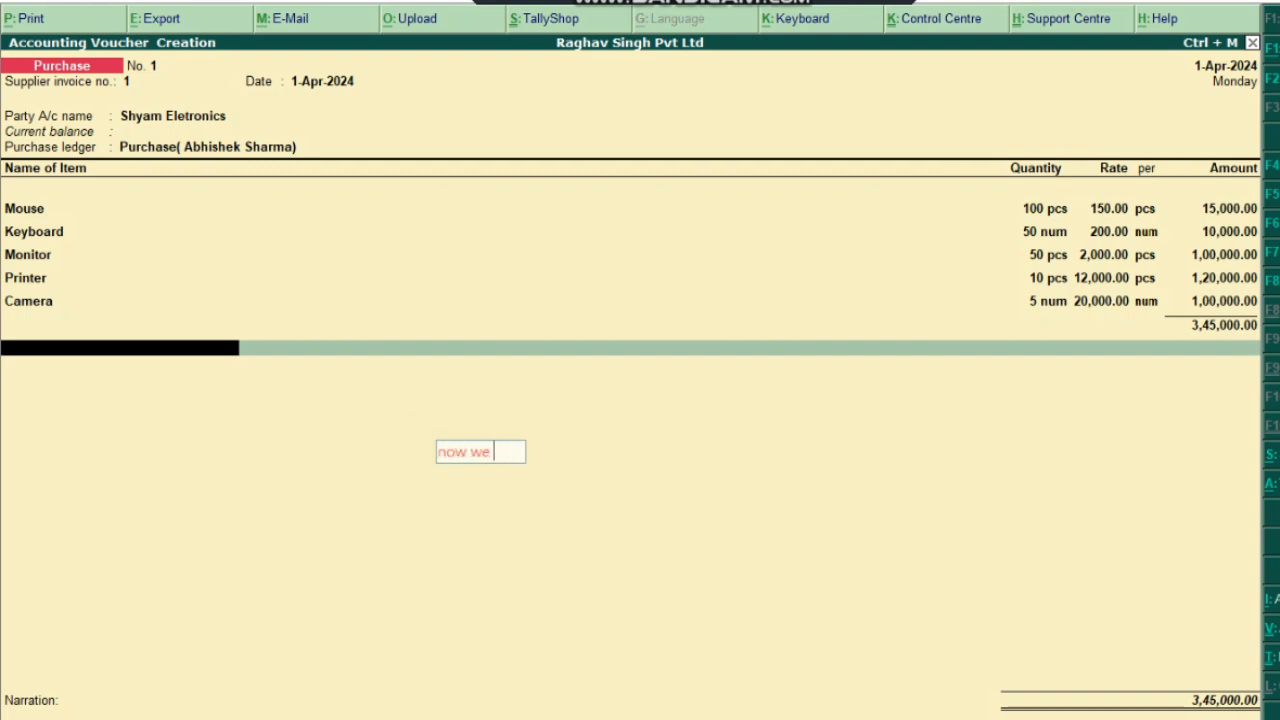
pyautogui.write(' h')
pyautogui.press('BackSpace')
pyautogui.write('will')
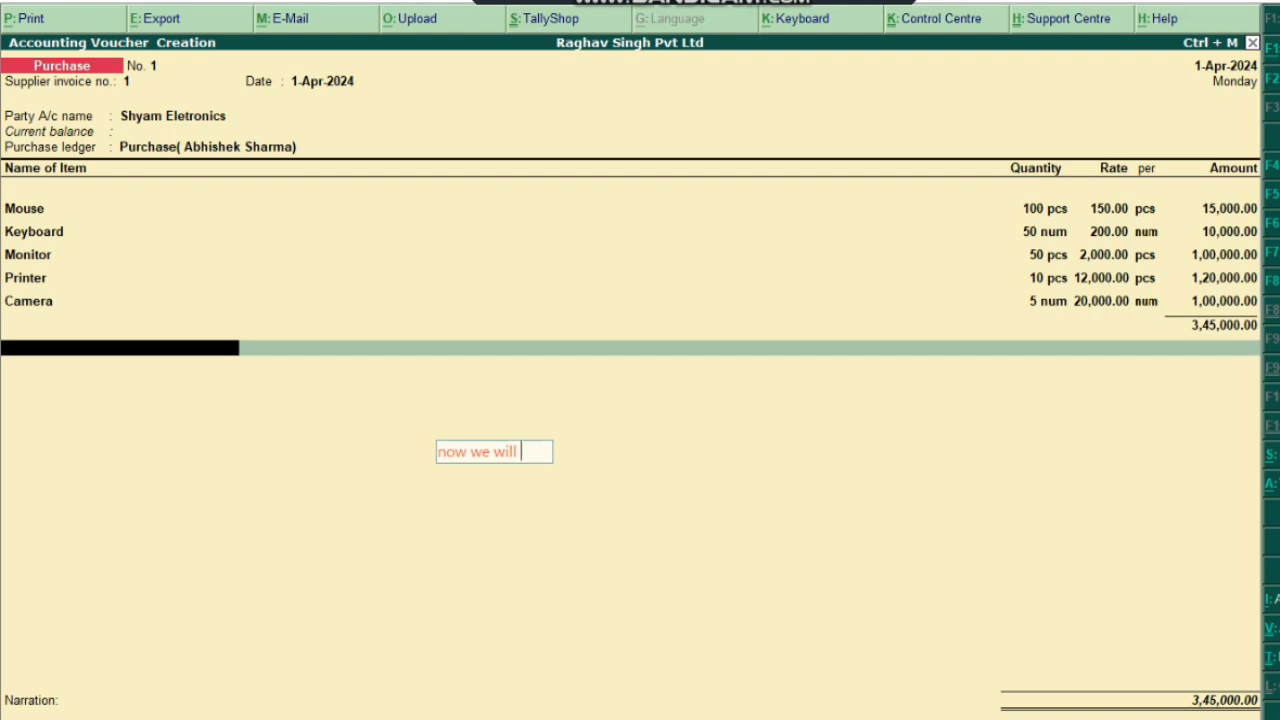
pyautogui.write(' apply')
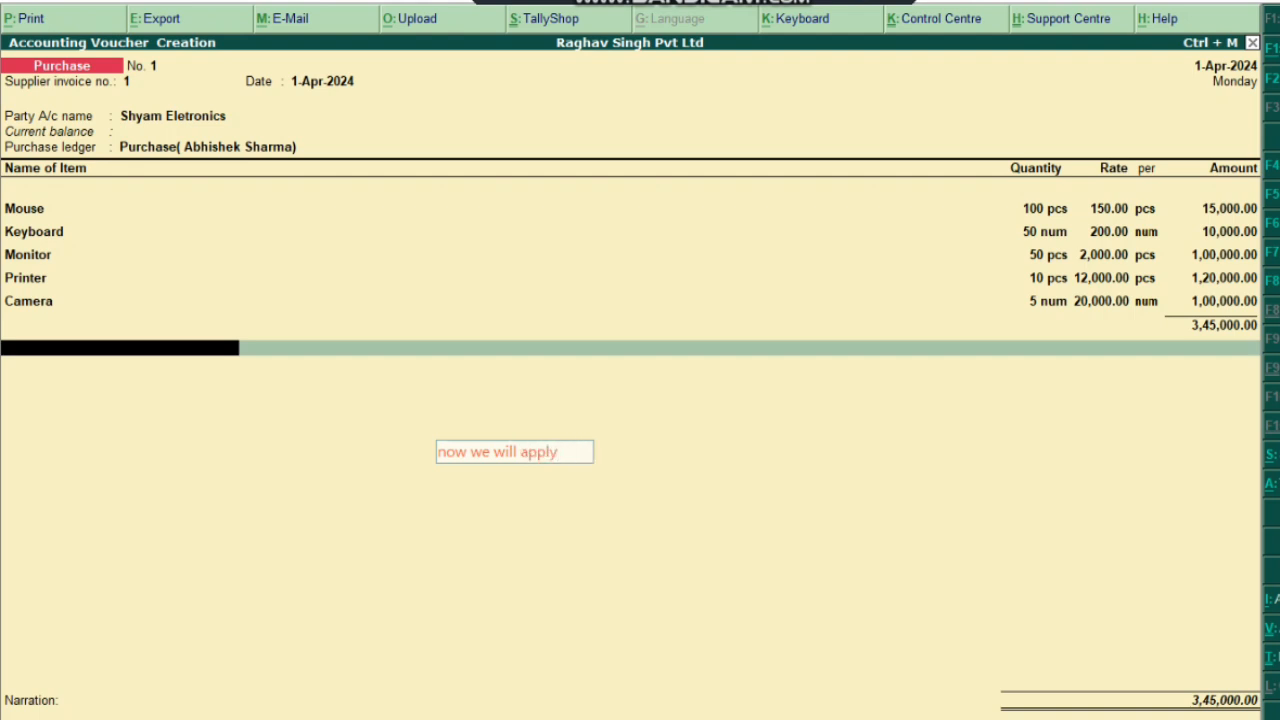
pyautogui.write(' GST ')
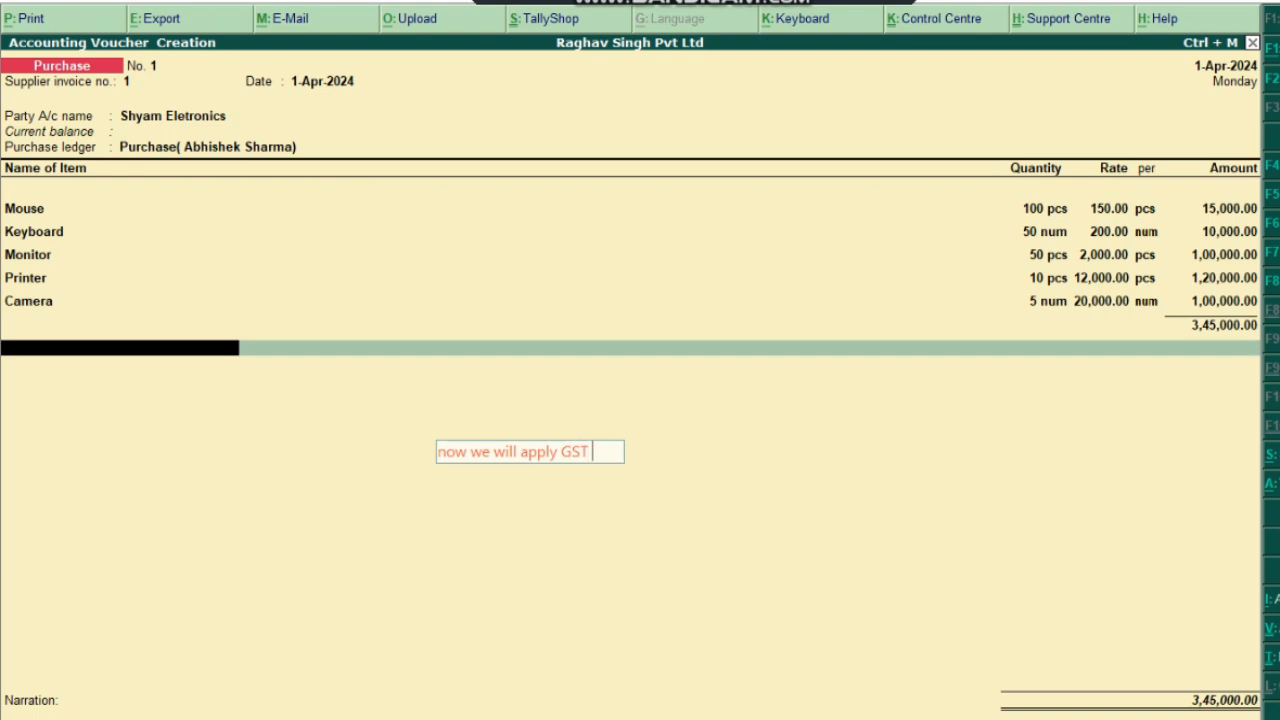
pyautogui.write('here...')
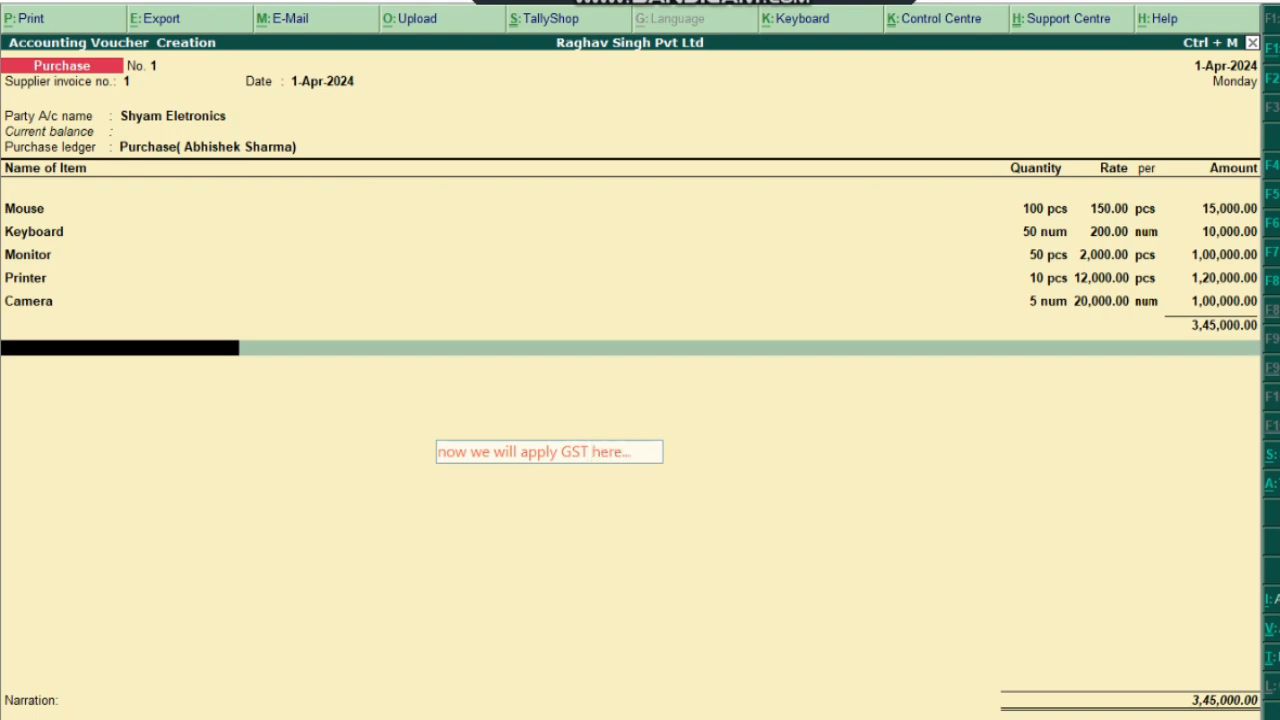
pyautogui.click(1214, 437)
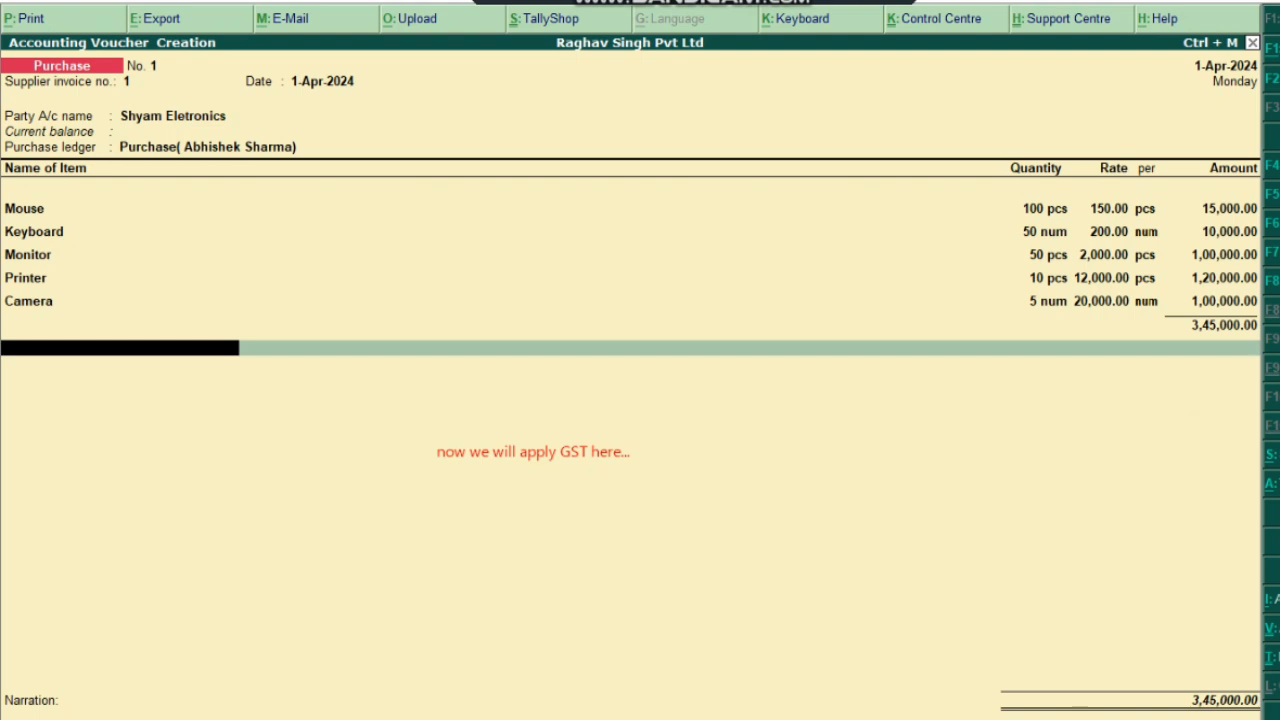
pyautogui.moveTo(363, 435); pyautogui.dragTo(684, 478)
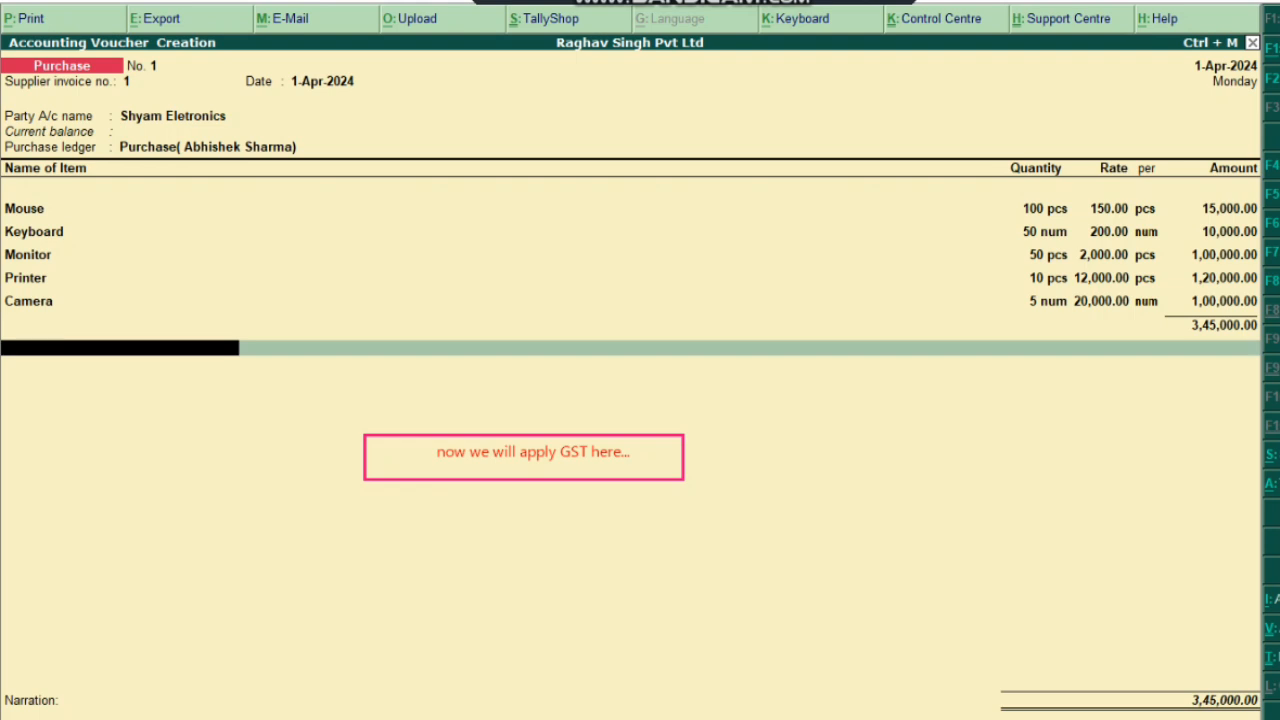
pyautogui.click(380, 497)
pyautogui.write('C')
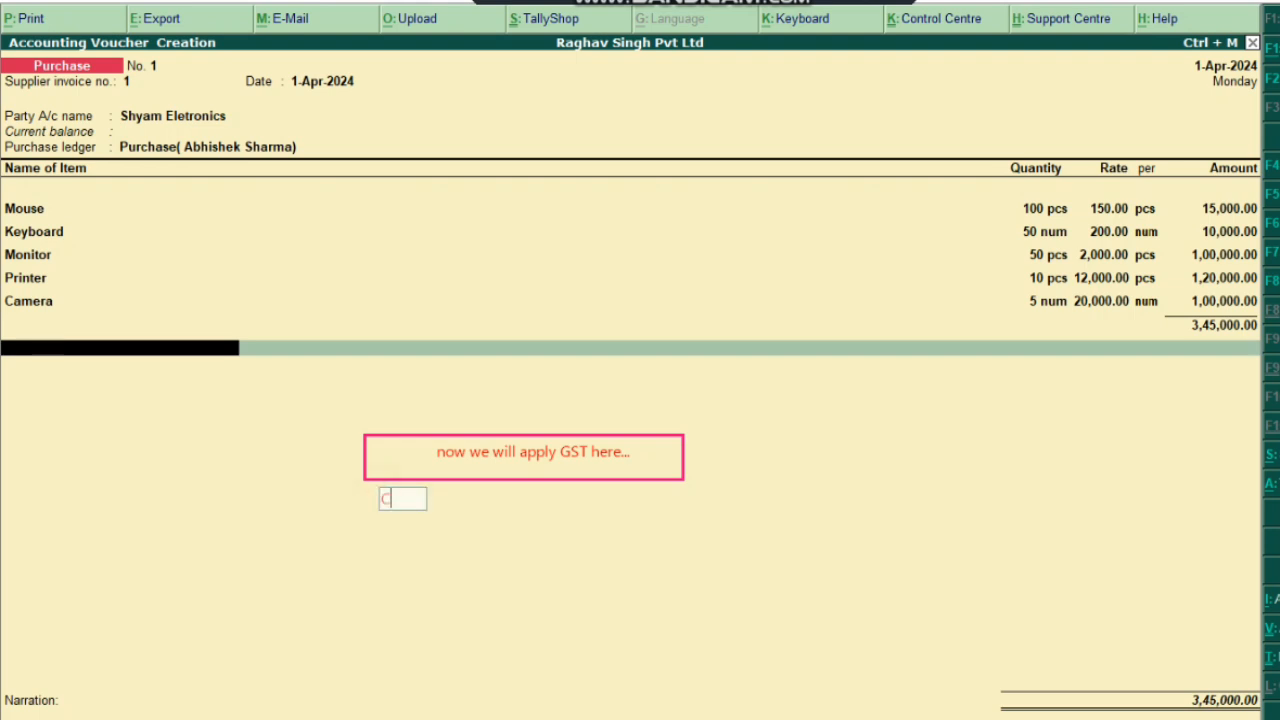
pyautogui.write('reat TW')
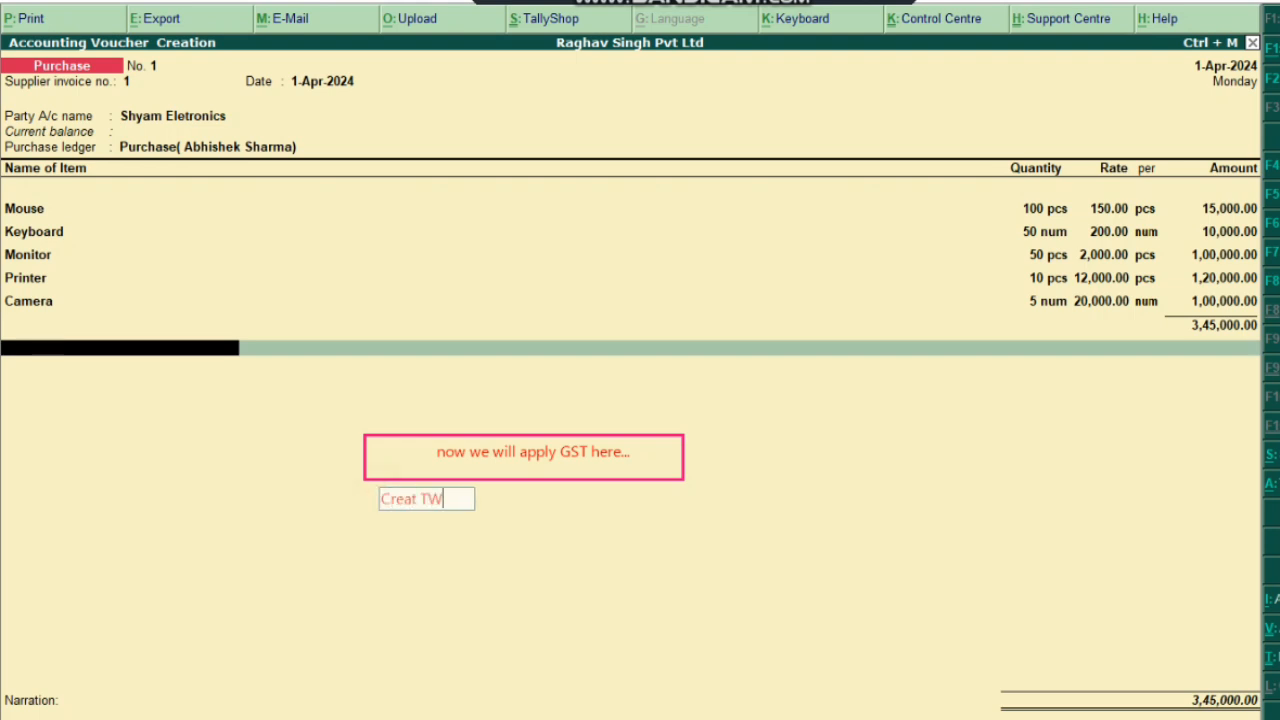
pyautogui.write('o Ledgers')
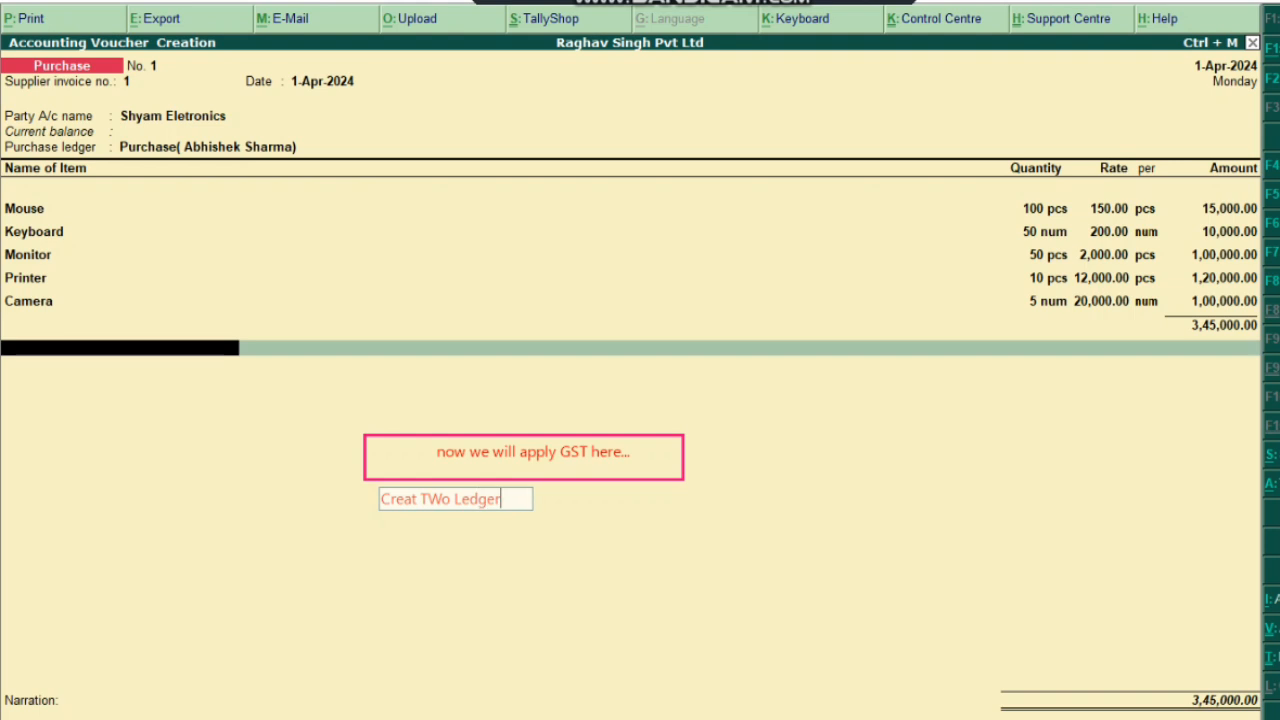
pyautogui.press('Left')
pyautogui.press('Left')
pyautogui.press('Left')
pyautogui.press('Left')
pyautogui.press('Left')
pyautogui.press('Left')
pyautogui.press('Left')
pyautogui.press('Left')
pyautogui.press('Left')
pyautogui.press('BackSpace')
pyautogui.write('w')
pyautogui.press('Right')
pyautogui.press('Right')
pyautogui.press('Right')
pyautogui.press('Right')
pyautogui.press('Right')
pyautogui.press('Right')
pyautogui.press('Right')
pyautogui.press('Right')
pyautogui.press('Right')
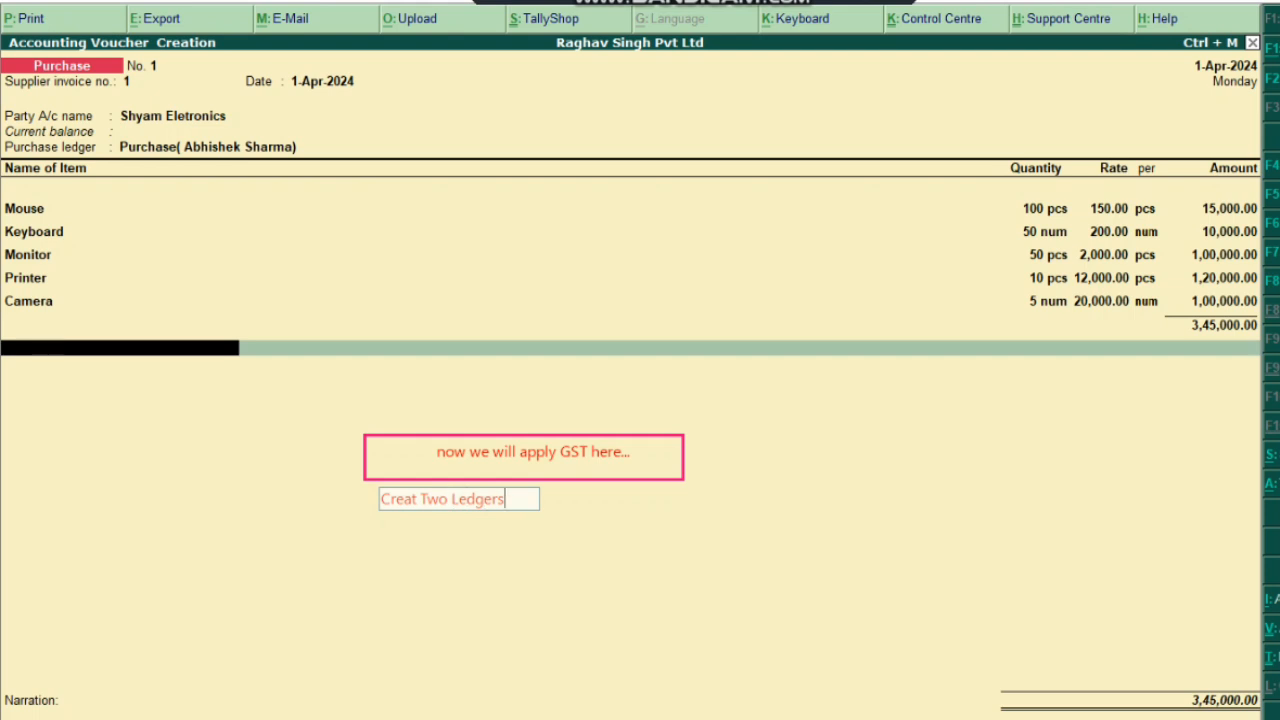
pyautogui.write(':-  1) .')
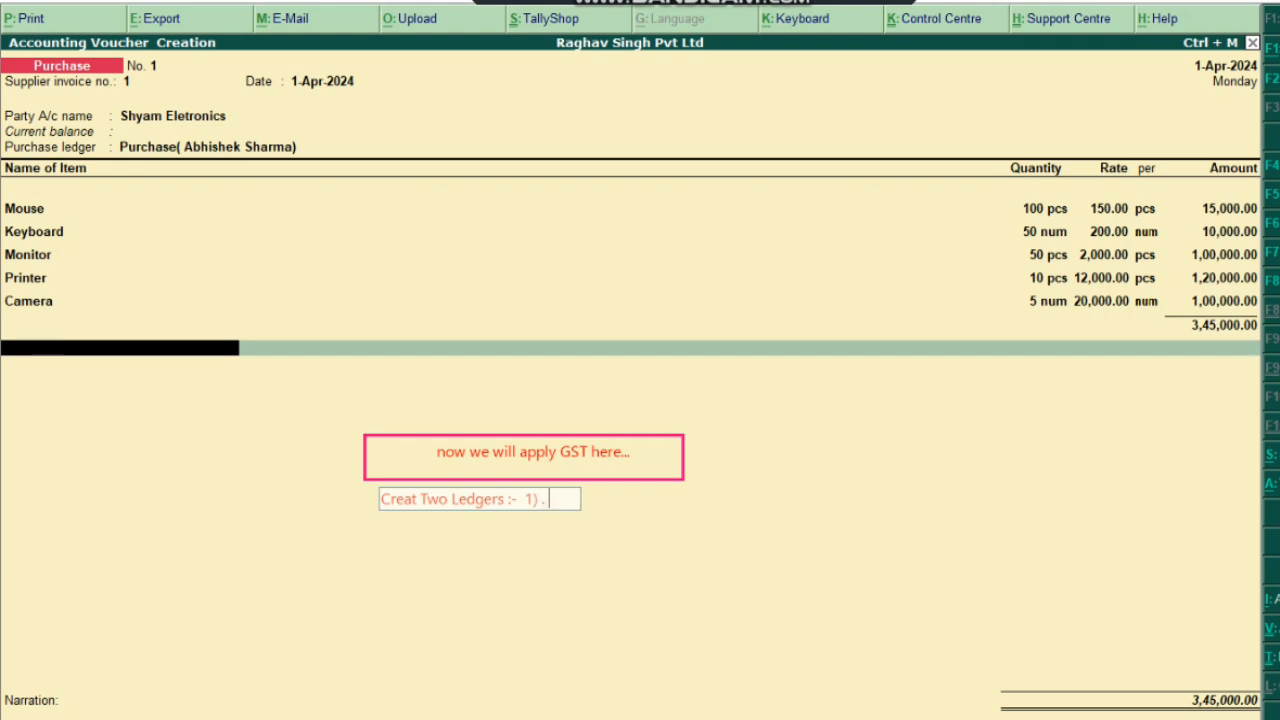
pyautogui.write(' SGST')
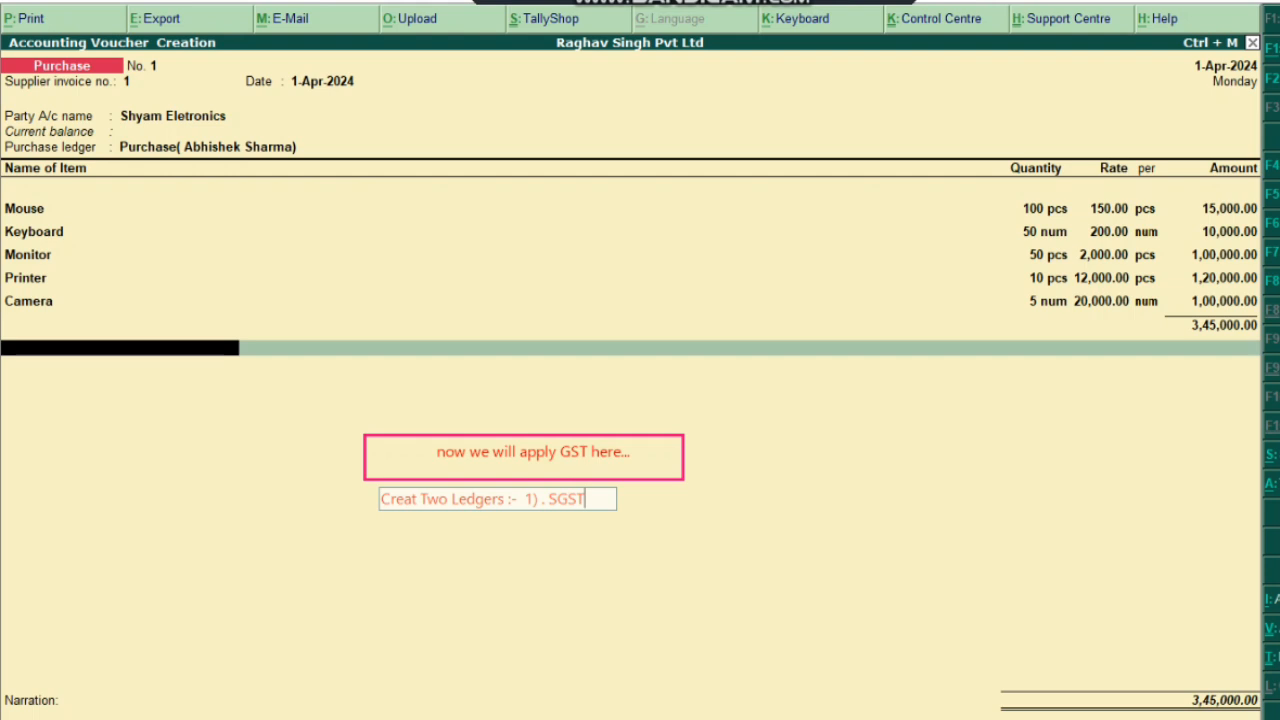
pyautogui.write(' 18%')
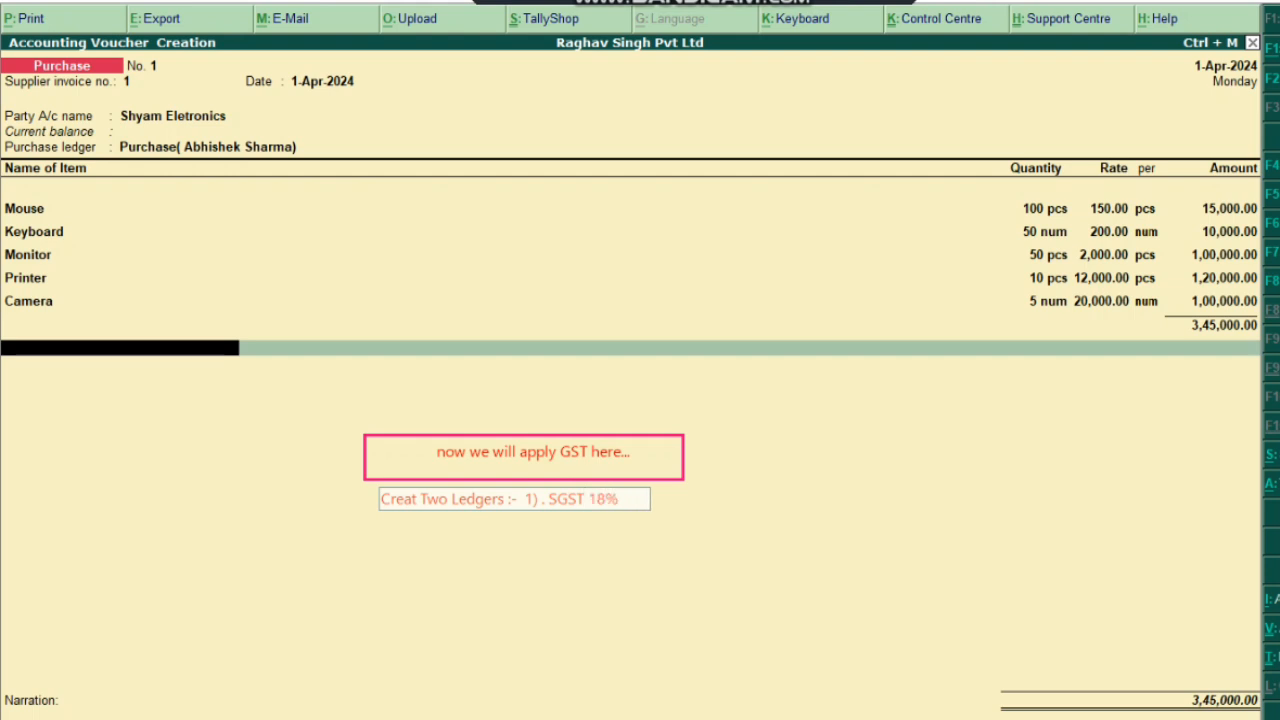
pyautogui.write(' 2')
pyautogui.press('BackSpace')
pyautogui.write('. 2 ) CGST 111118')
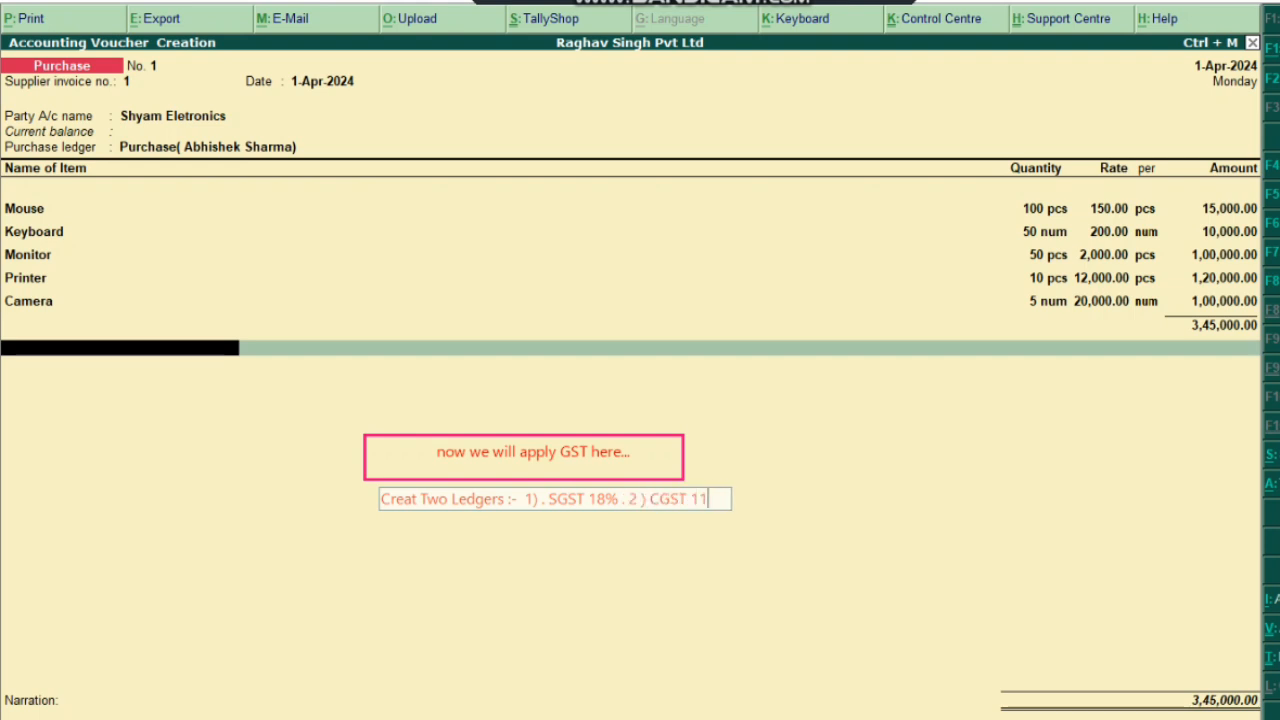
pyautogui.press('BackSpace')
pyautogui.press('BackSpace')
pyautogui.press('BackSpace')
pyautogui.press('BackSpace')
pyautogui.press('BackSpace')
pyautogui.press('BackSpace')
pyautogui.write('18%')
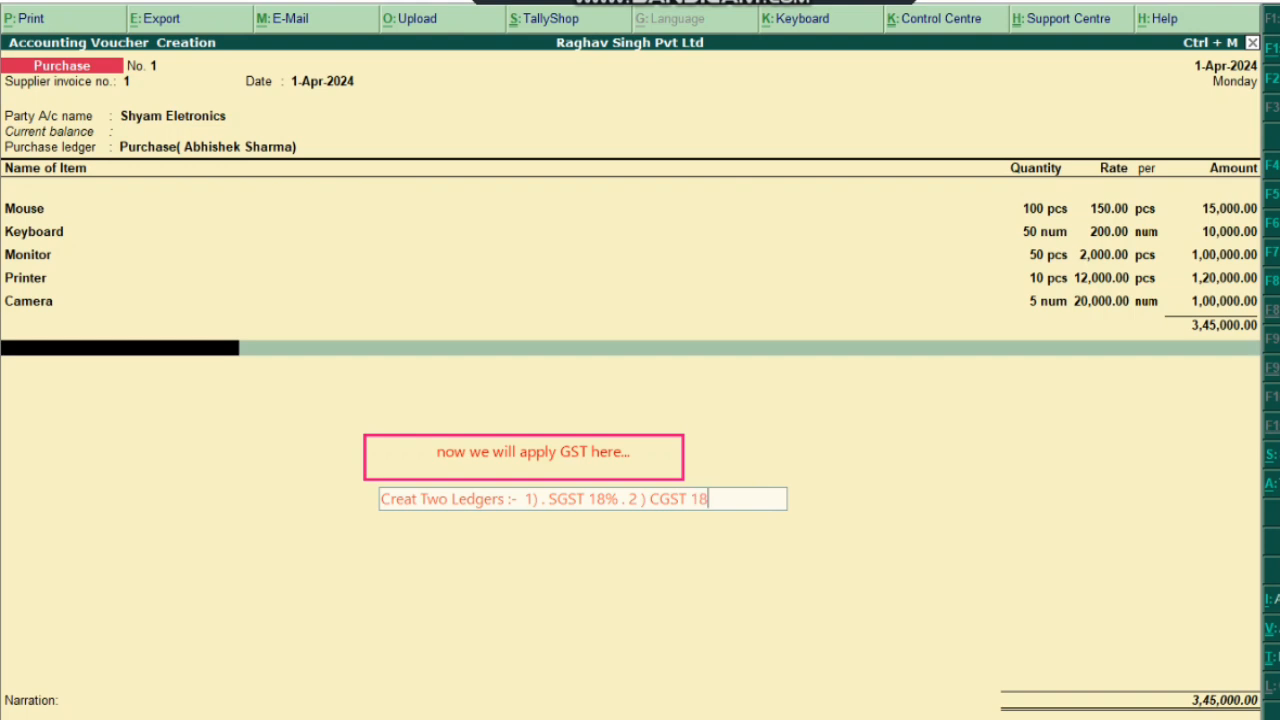
pyautogui.click(1130, 522)
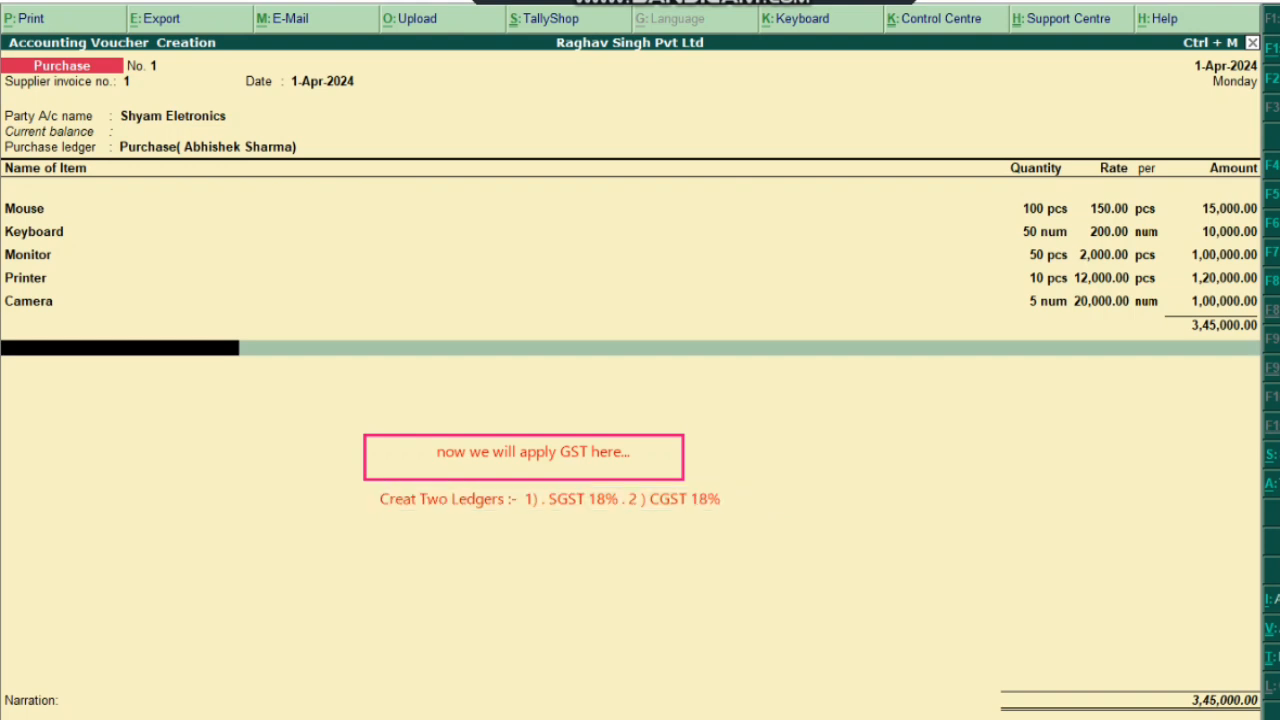
pyautogui.moveTo(523, 481)
pyautogui.mouseDown()
pyautogui.moveTo(614, 516)
pyautogui.moveTo(733, 518)
pyautogui.mouseUp()
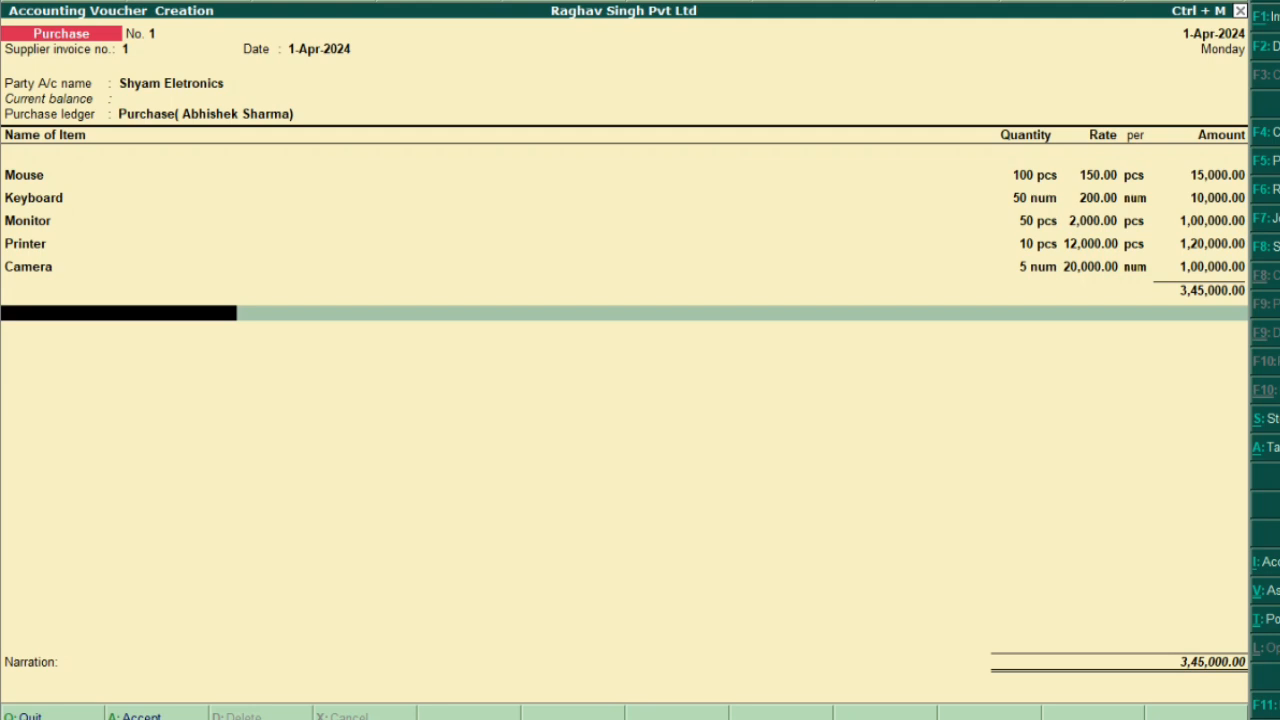
# Step through the voucher's party, purchase ledger and item lines, then begin a new ledger
pyautogui.click(123, 83)
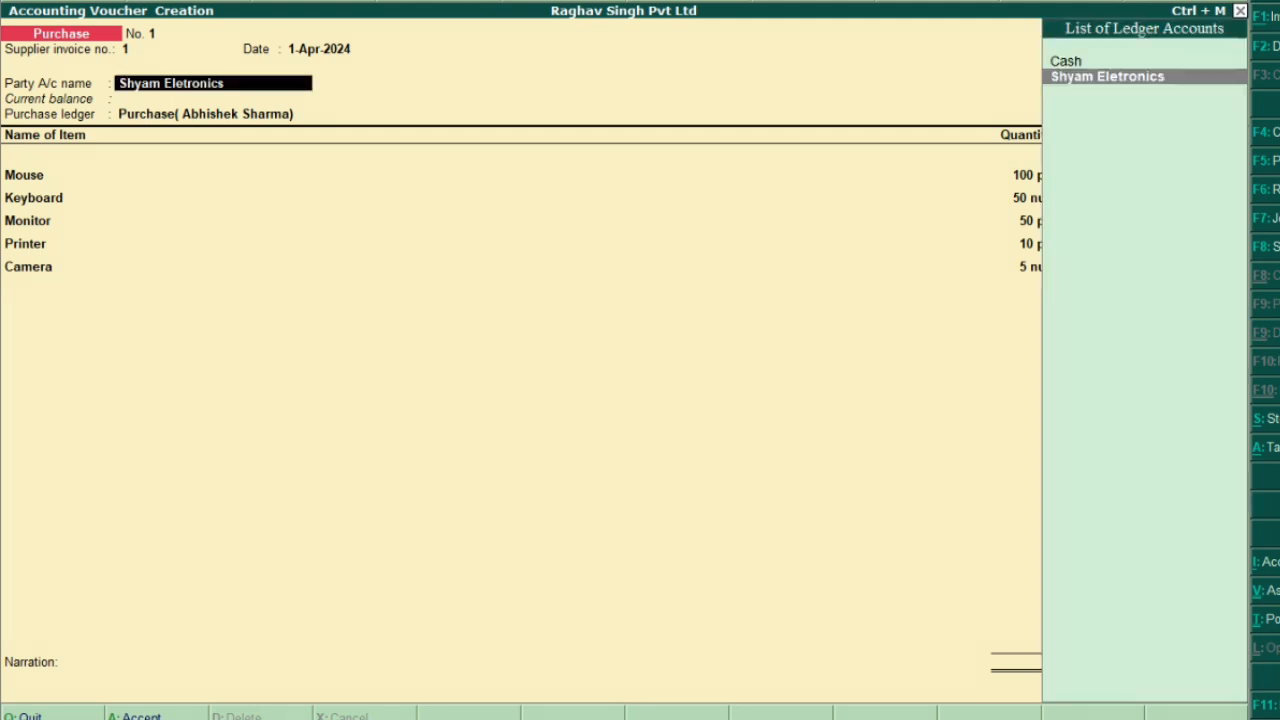
pyautogui.press('Return')
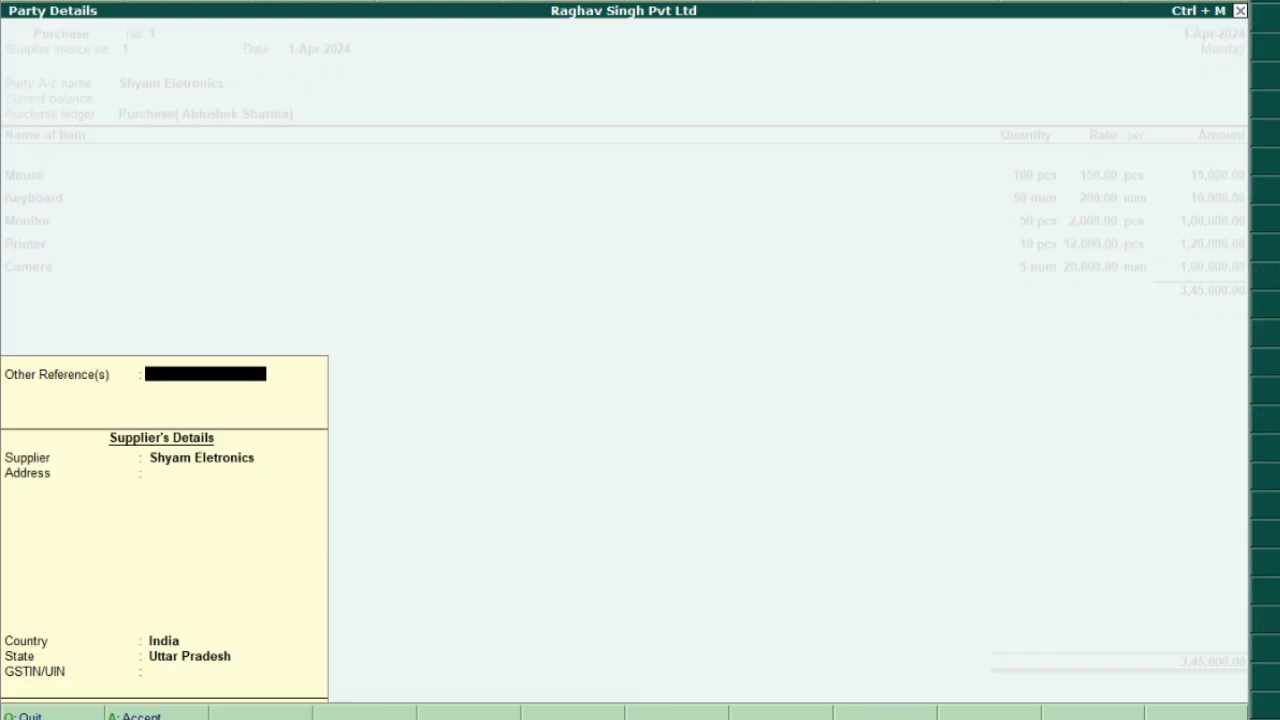
pyautogui.press('Return')
pyautogui.press('Return')
pyautogui.press('Return')
pyautogui.press('Return')
pyautogui.press('Return')
pyautogui.press('Return')
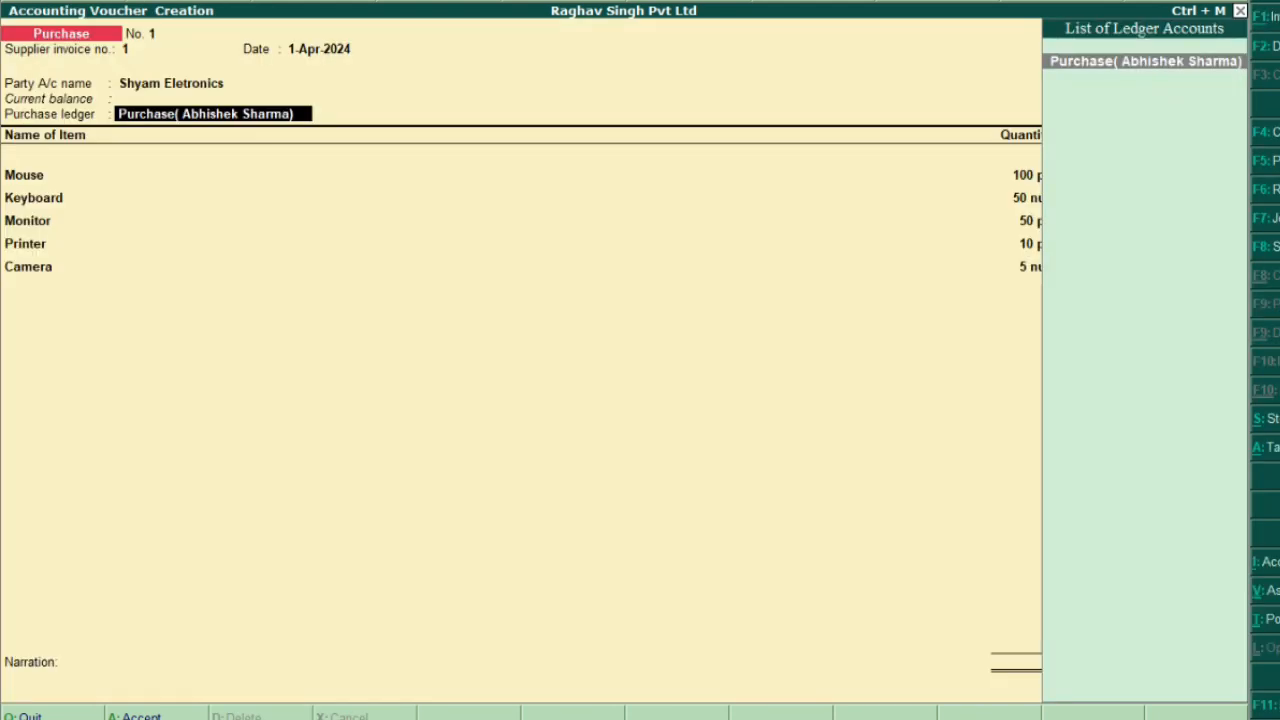
pyautogui.press('Return')
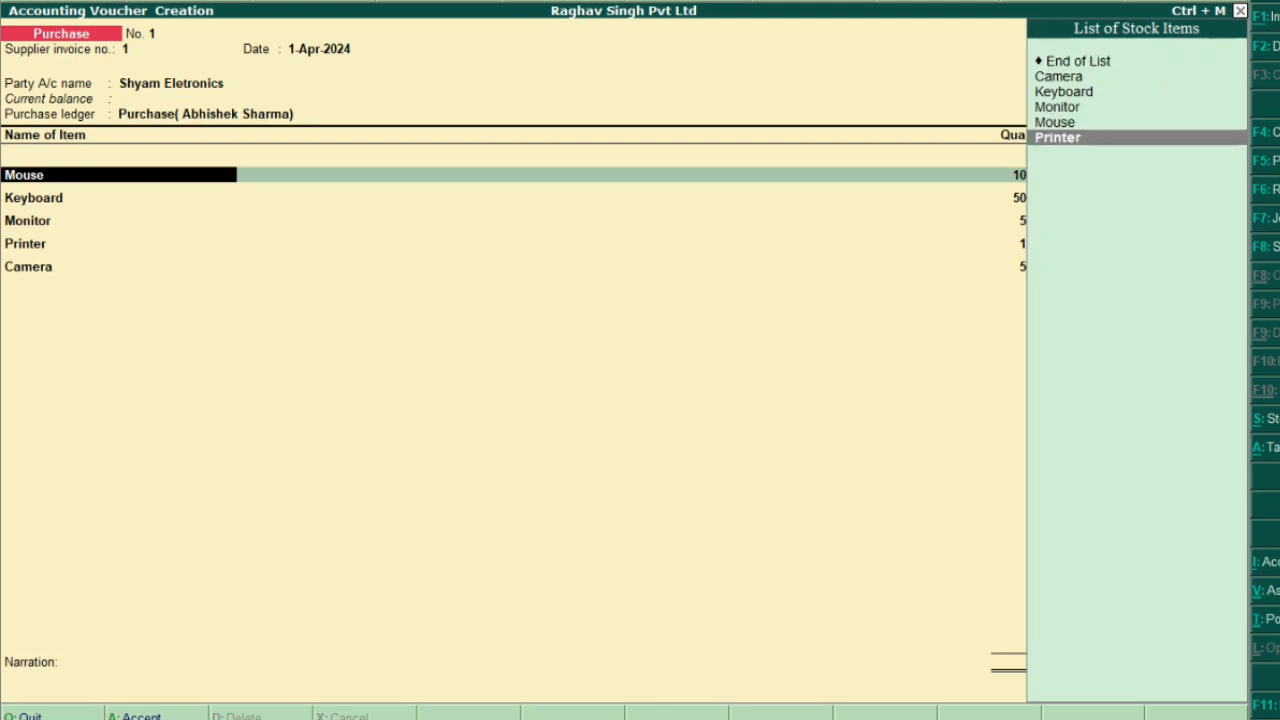
pyautogui.press('Up')
pyautogui.press('Up')
pyautogui.press('Up')
pyautogui.press('Down')
pyautogui.press('Down')
pyautogui.press('Return')
pyautogui.press('Down')
pyautogui.press('Down')
pyautogui.press('Down')
pyautogui.press('Down')
pyautogui.press('Down')
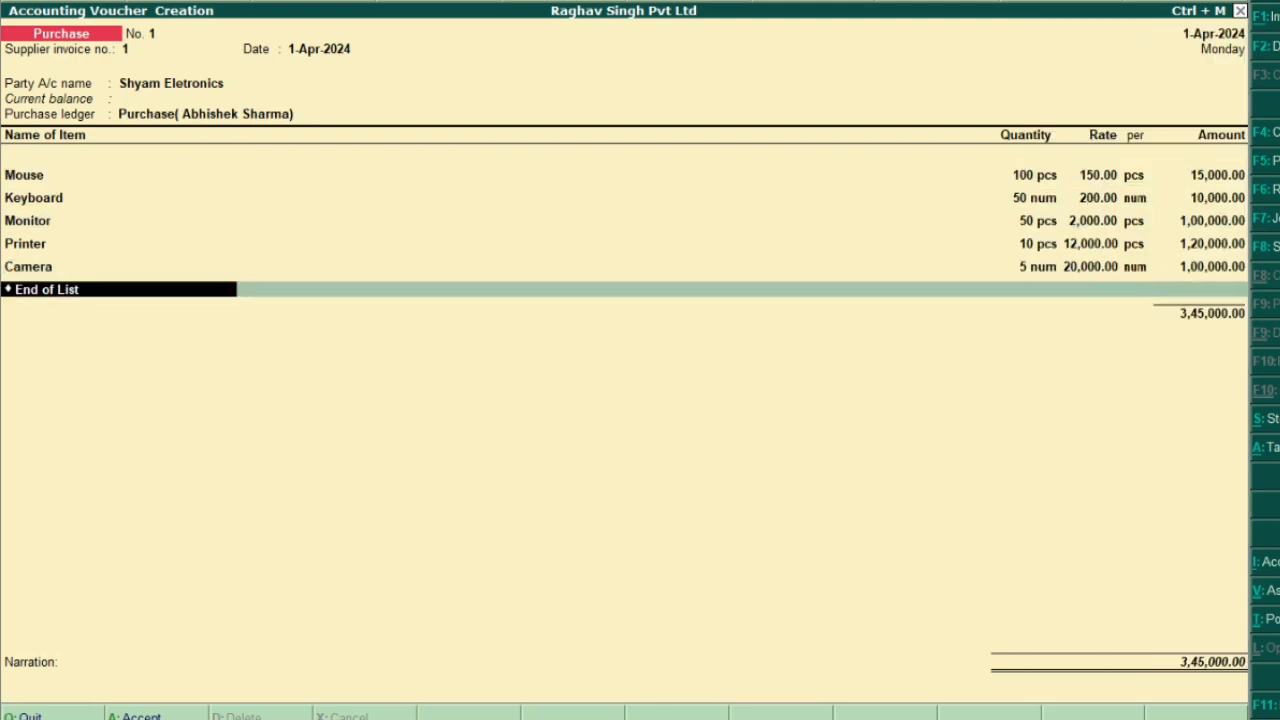
pyautogui.press('Down')
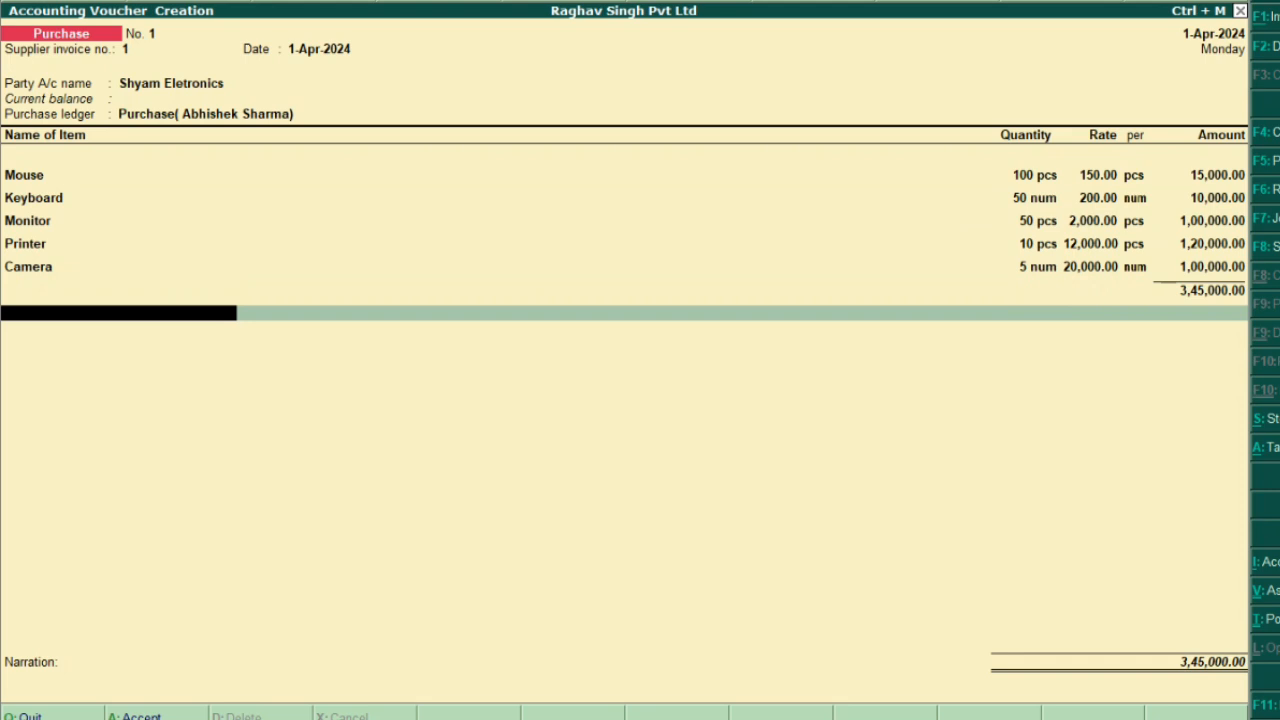
pyautogui.hotkey('alt', 'c')
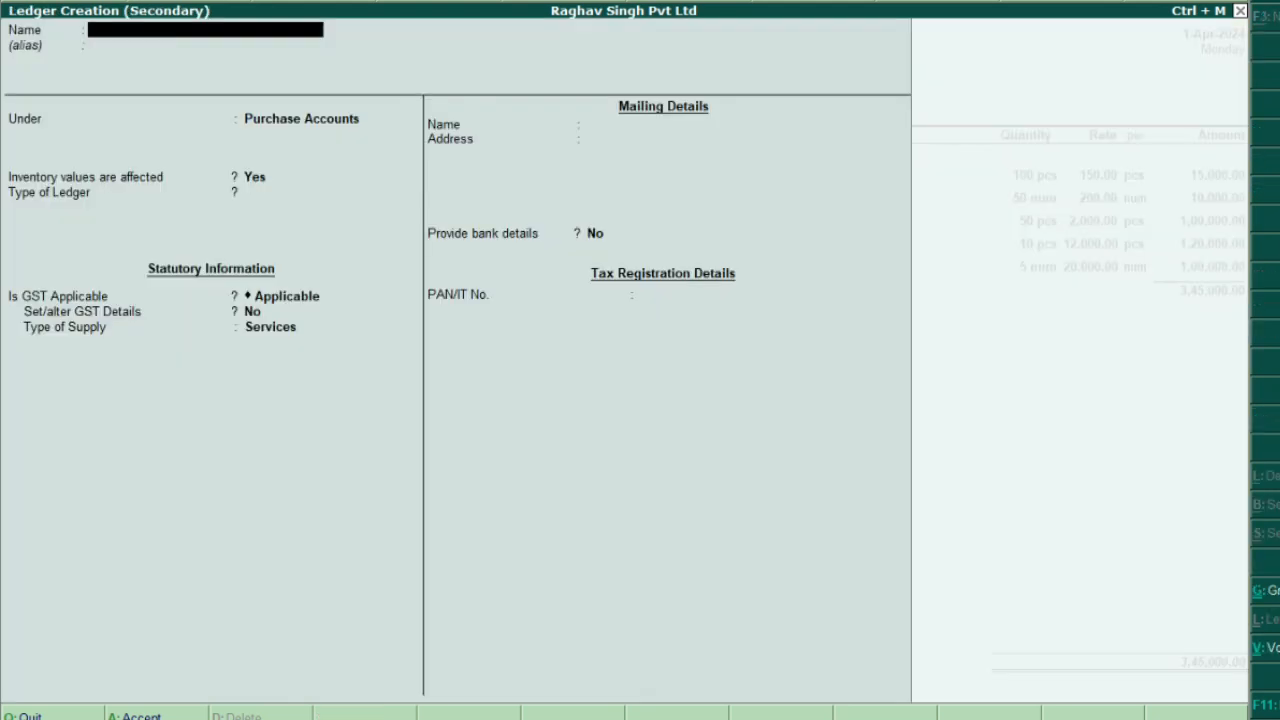
# Enter CGST 18% as the ledger name and pick Duties & Taxes from the group list
pyautogui.write('CGST 18%')
pyautogui.press('Return')
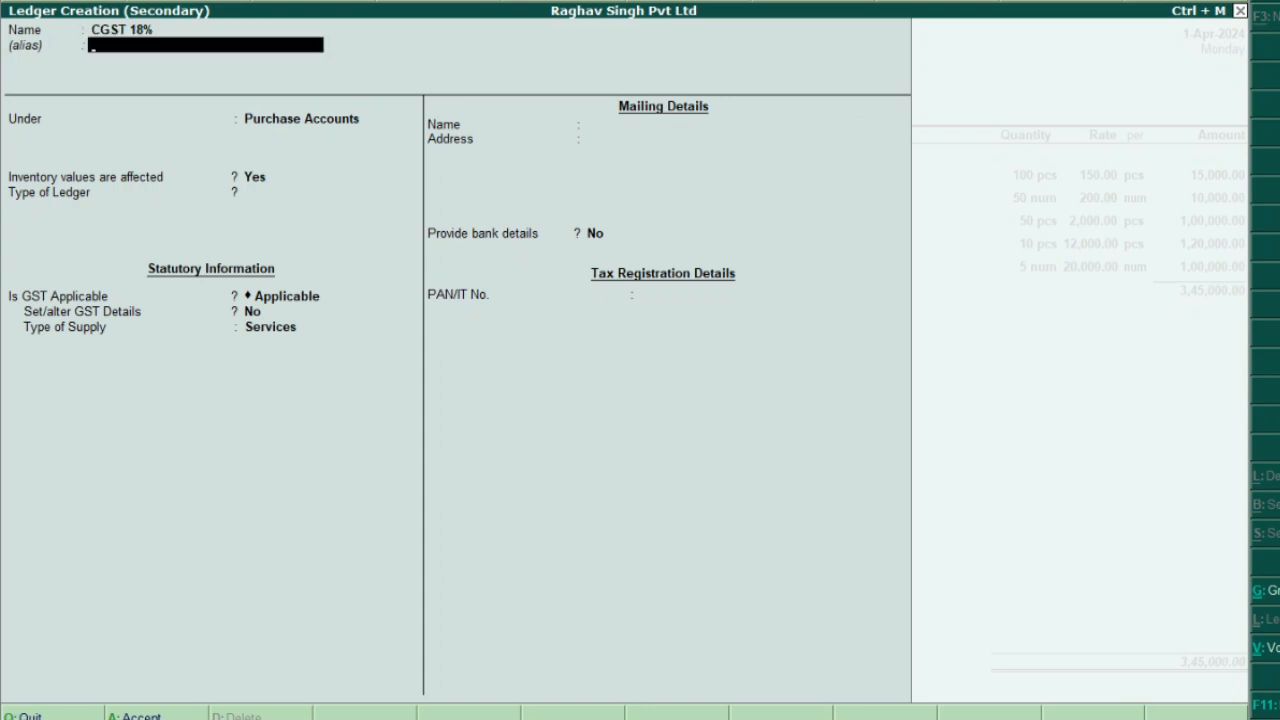
pyautogui.press('Return')
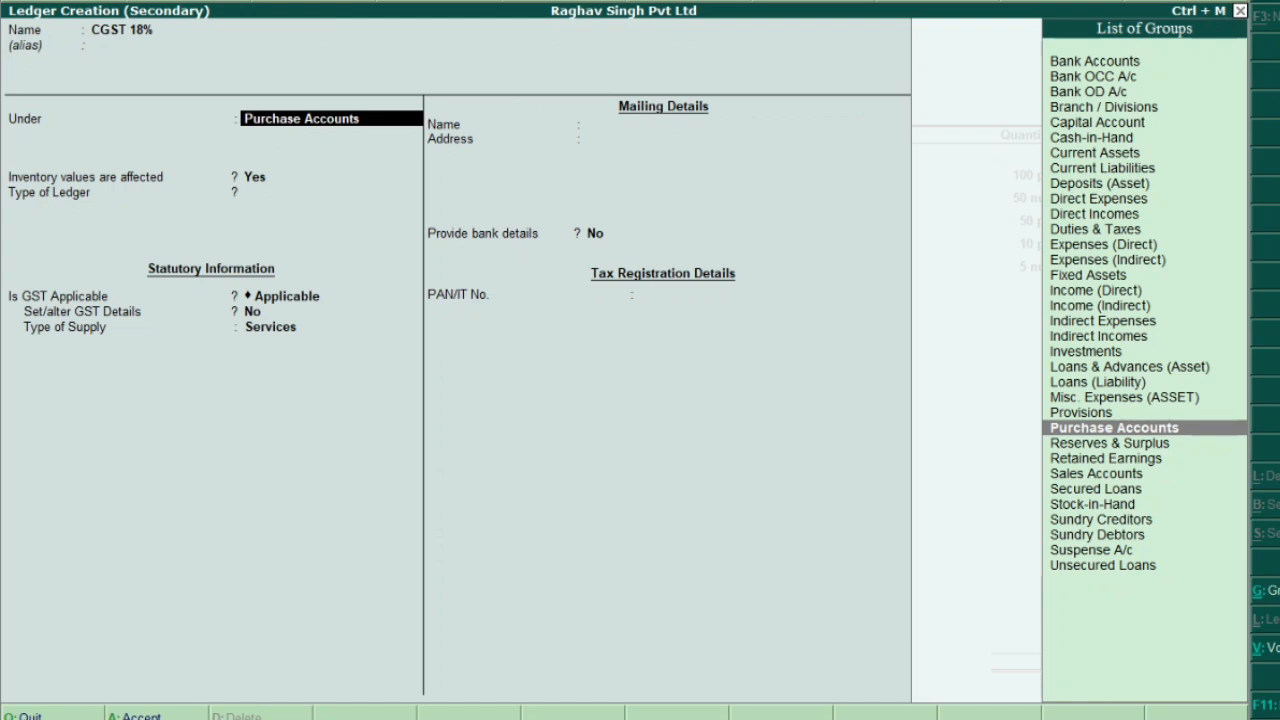
pyautogui.write('UND')
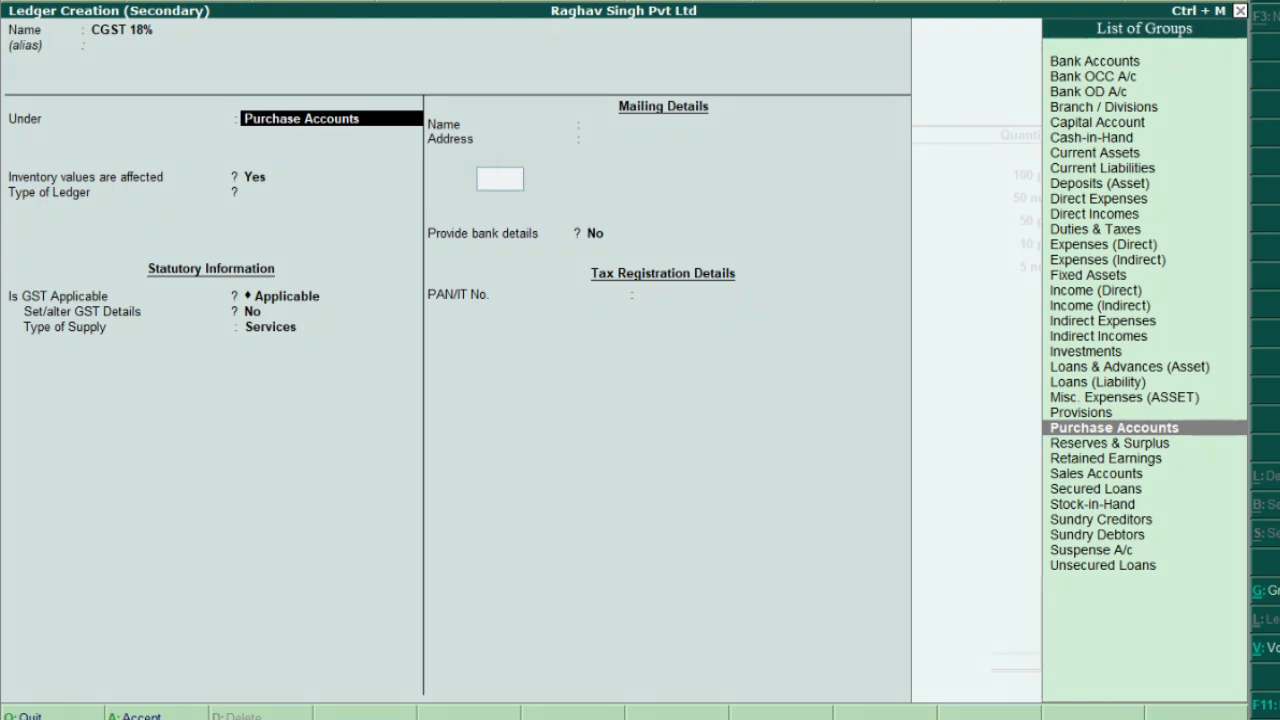
pyautogui.write('ERGR')
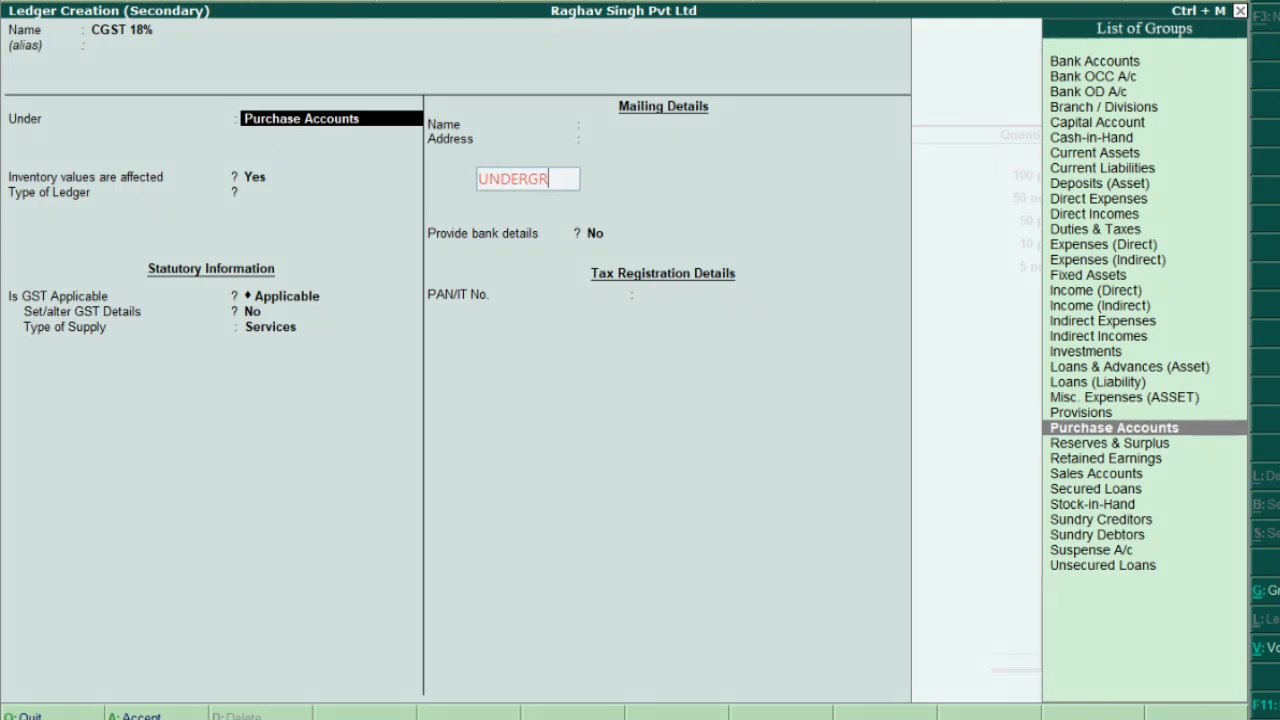
pyautogui.write('OUP ')
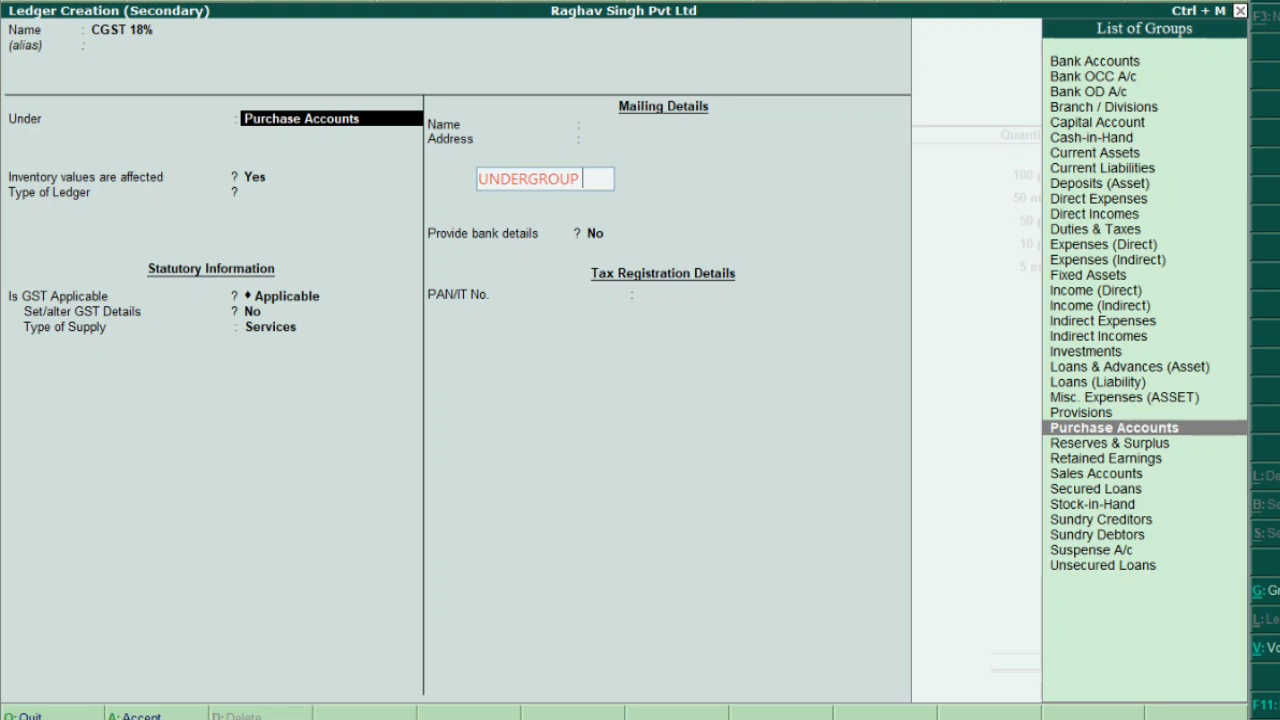
pyautogui.write('- dU')
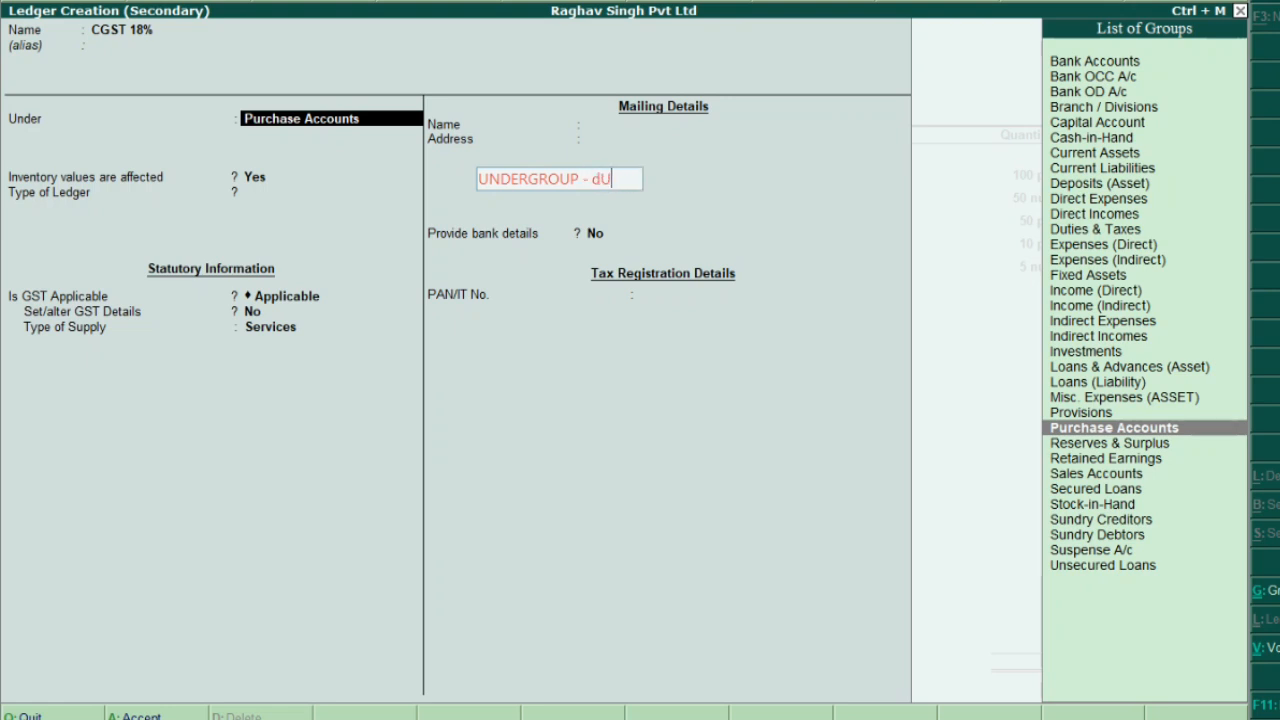
pyautogui.write('TIES AND ')
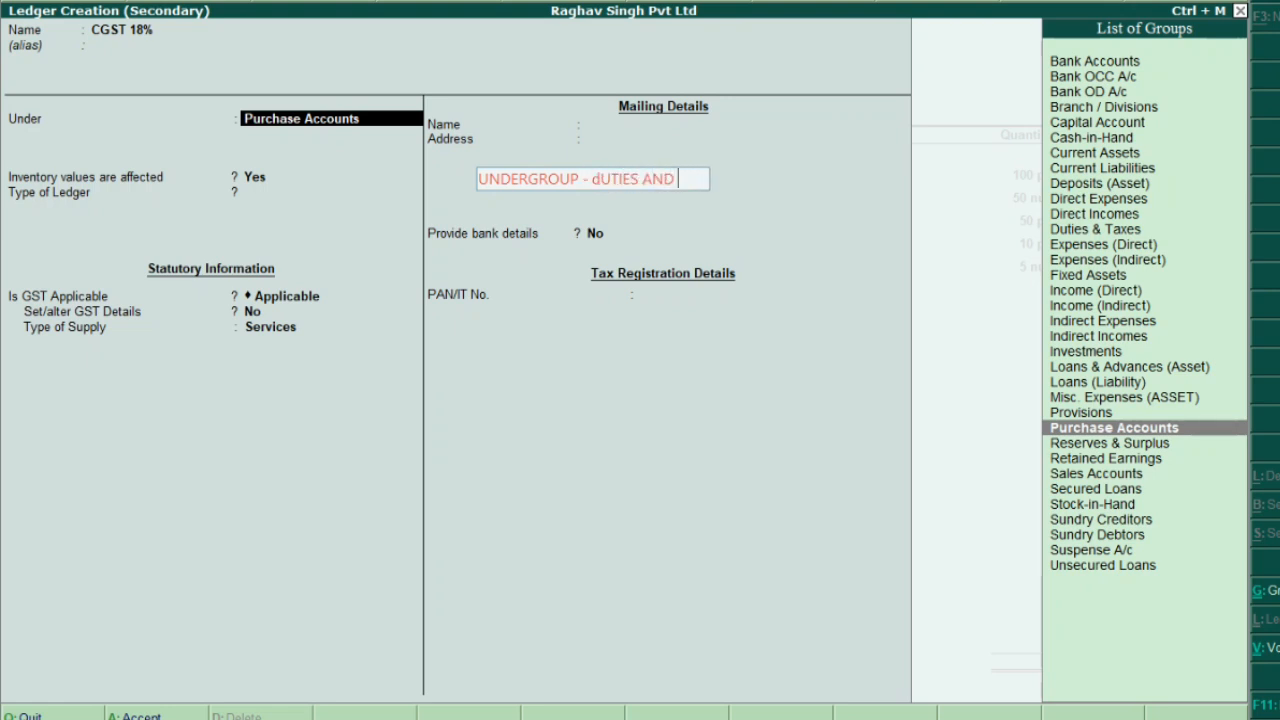
pyautogui.write('TAXES')
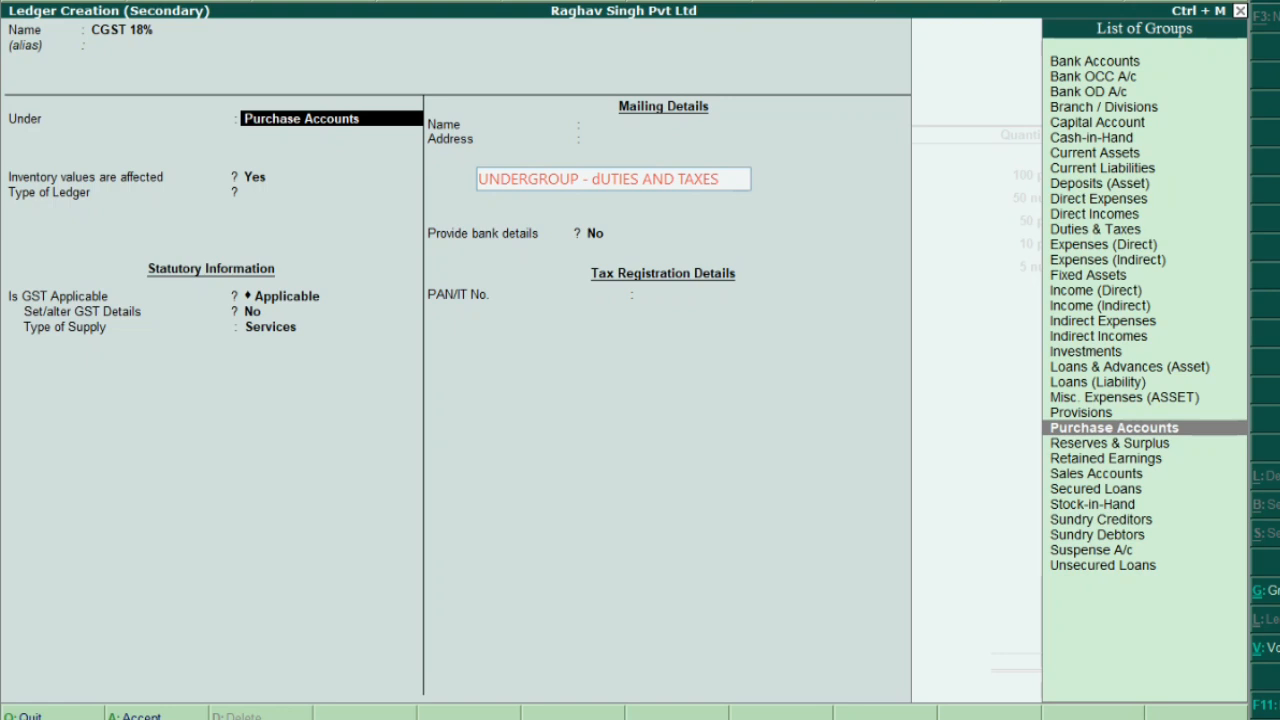
pyautogui.click(800, 386)
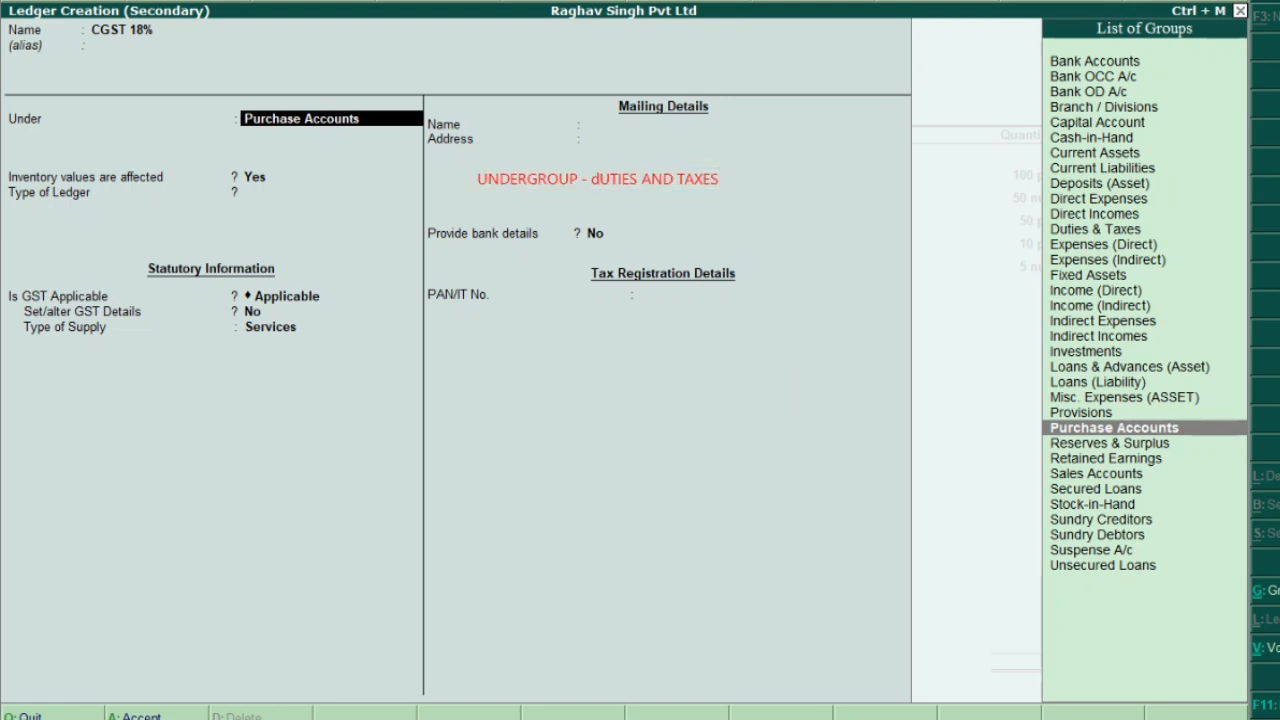
pyautogui.moveTo(448, 155); pyautogui.dragTo(751, 199)
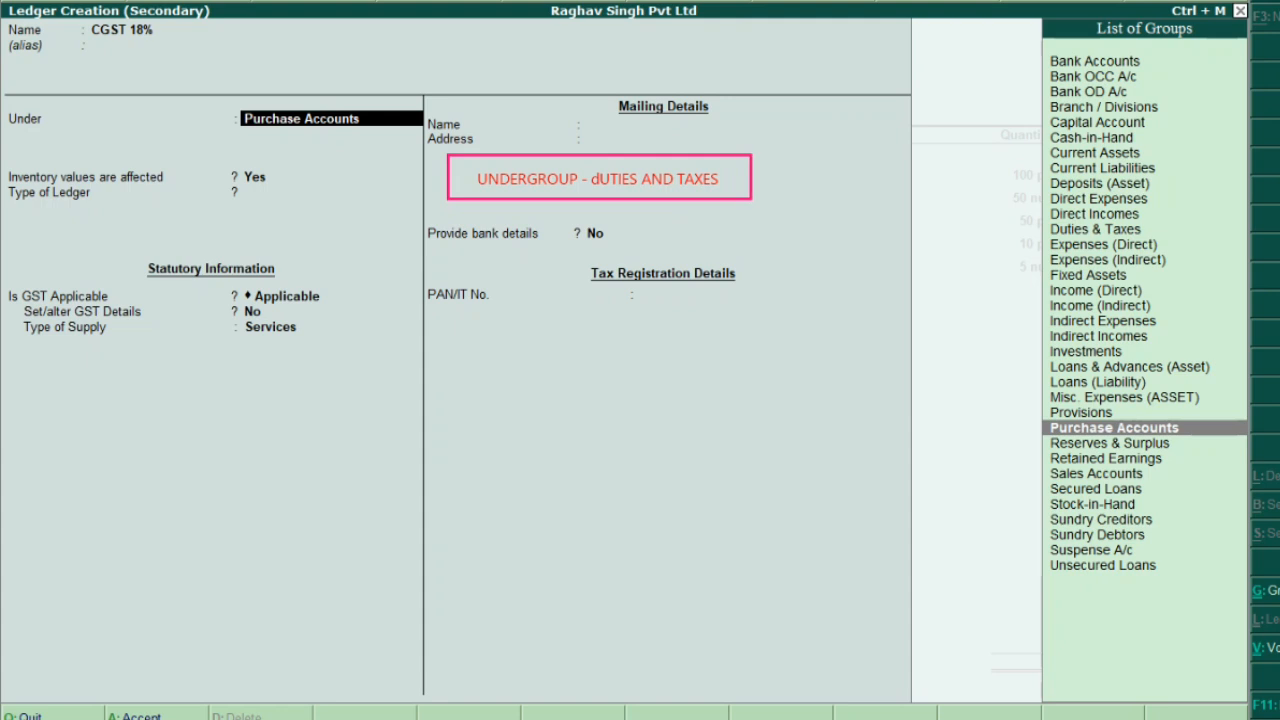
pyautogui.moveTo(455, 193); pyautogui.dragTo(345, 130)
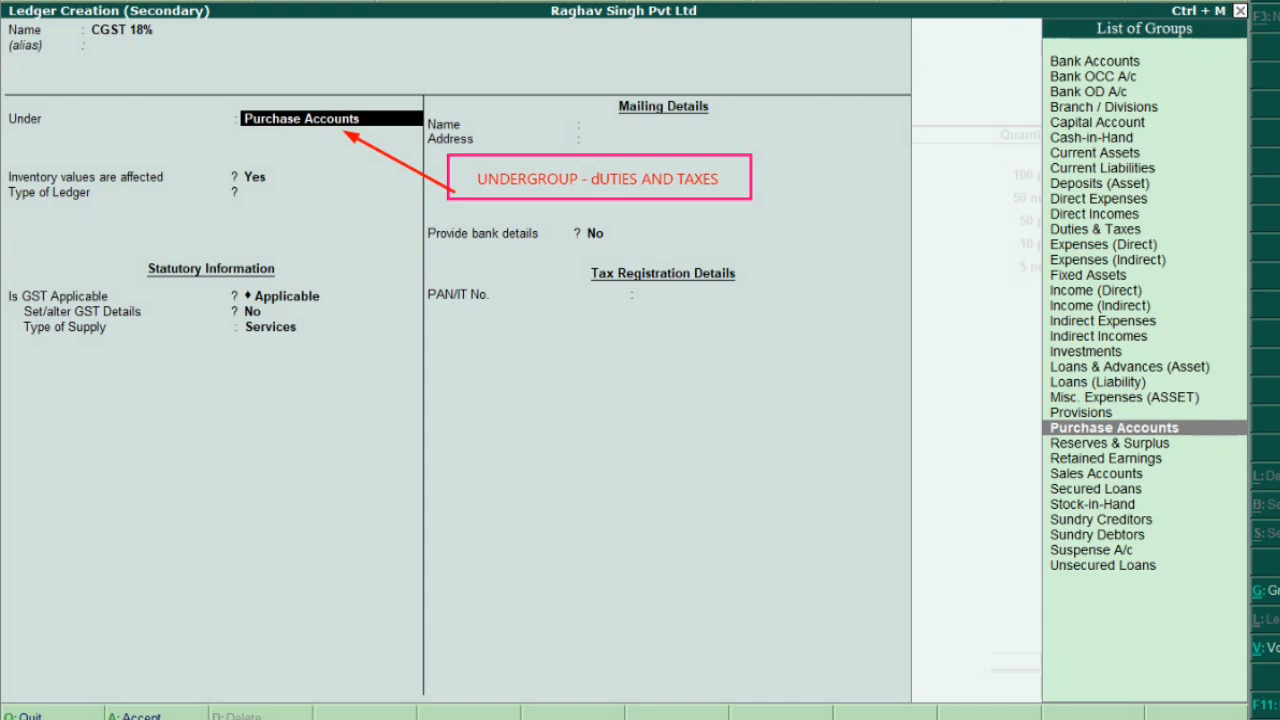
pyautogui.write('D')
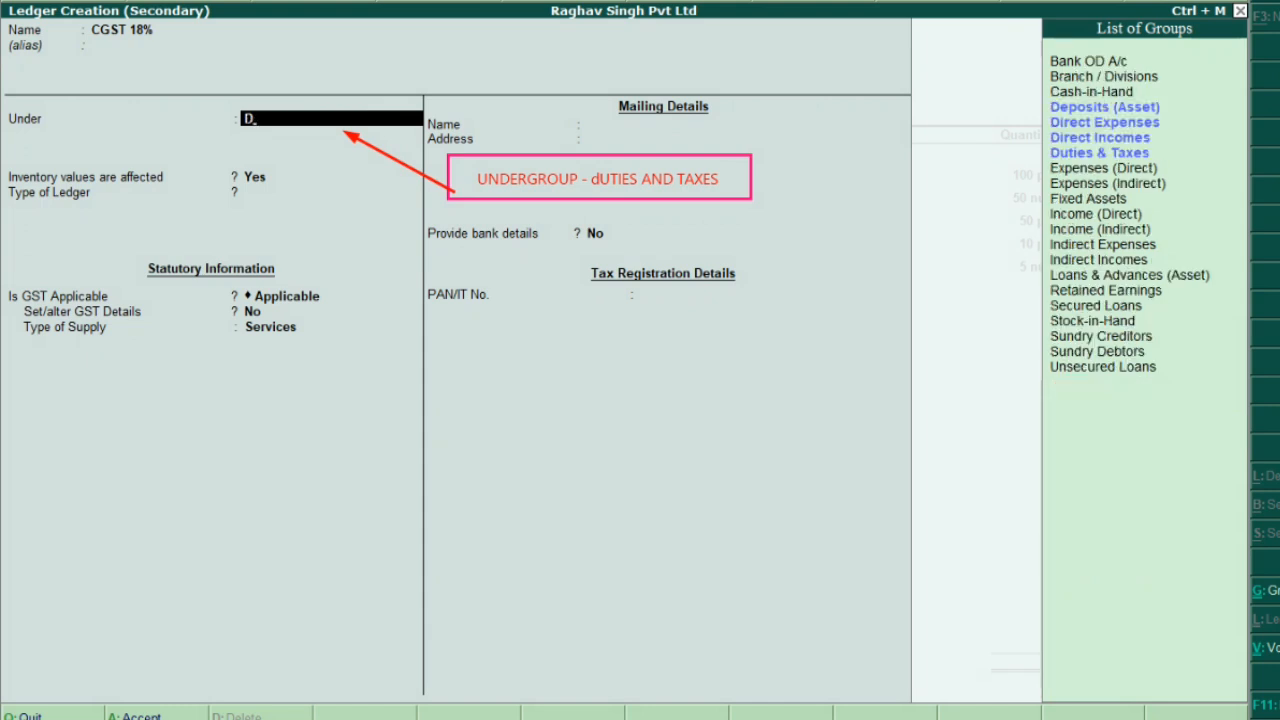
pyautogui.press('Down')
pyautogui.press('Down')
pyautogui.press('Down')
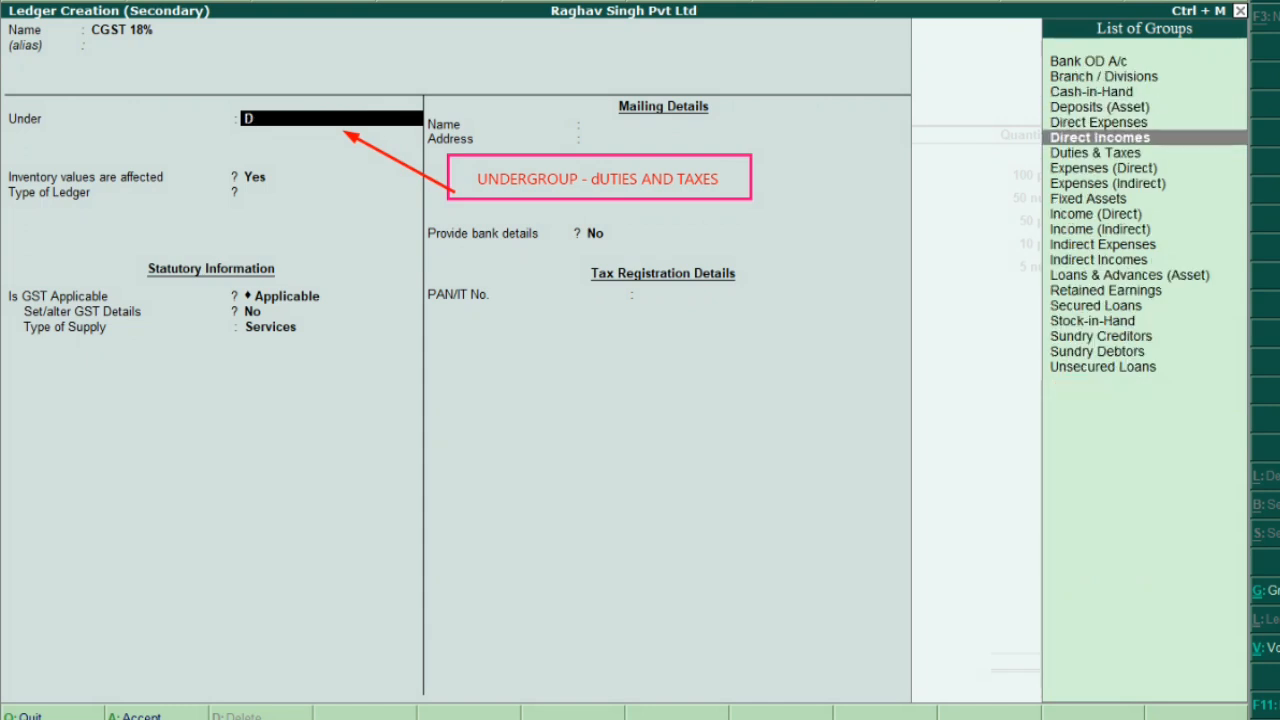
pyautogui.press('Down')
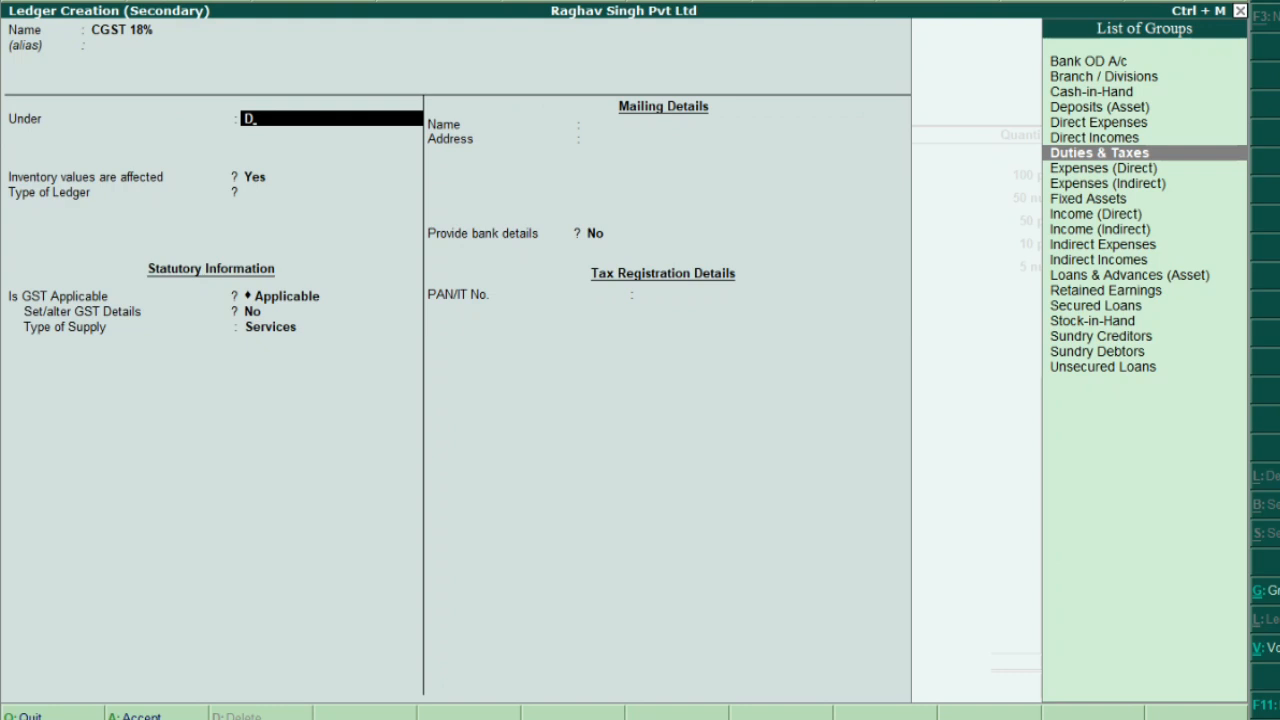
pyautogui.press('Return')
# Set CGST 18% to GST duty, Central Tax, 0 %, Normal Rounding with limit 0
pyautogui.press('Up')
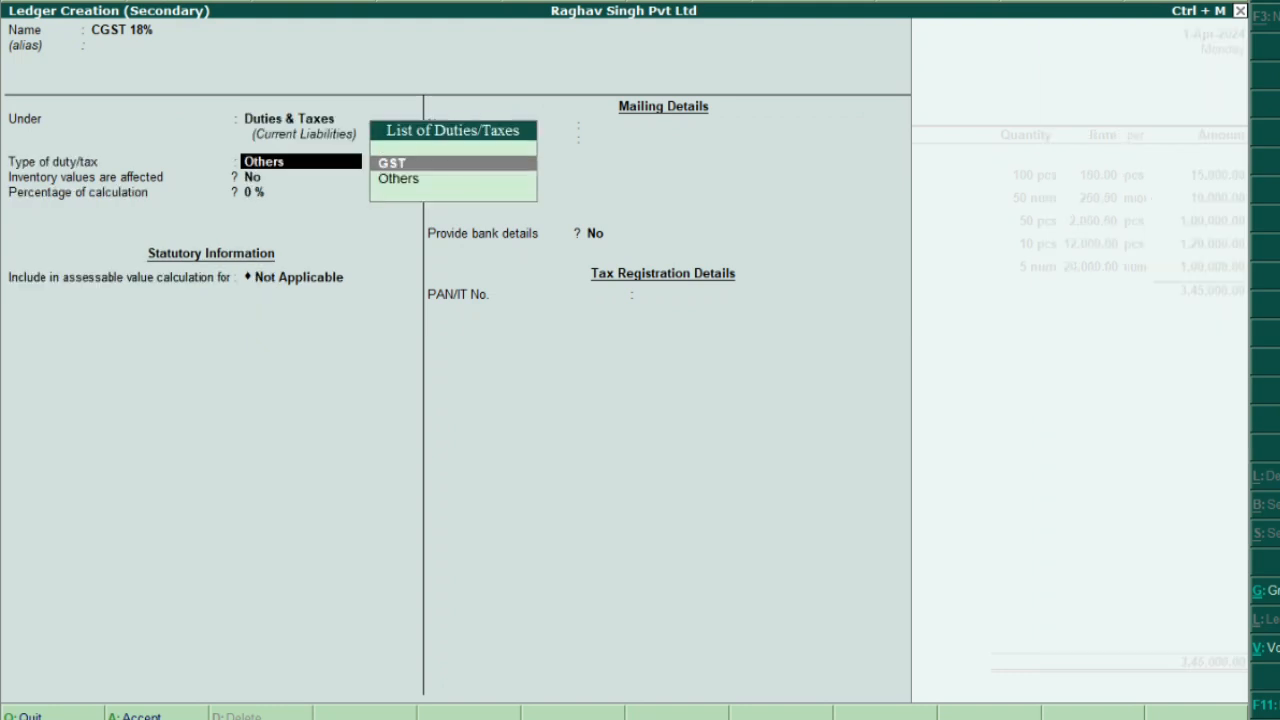
pyautogui.press('Return')
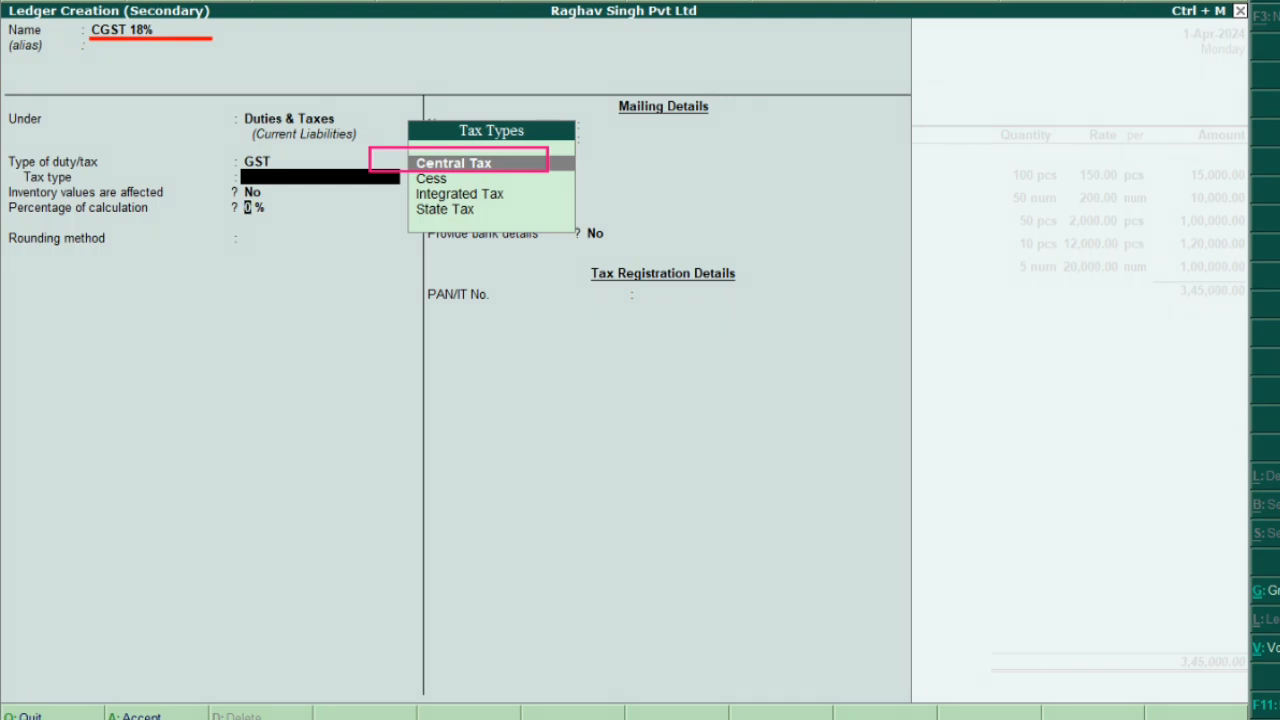
pyautogui.press('Return')
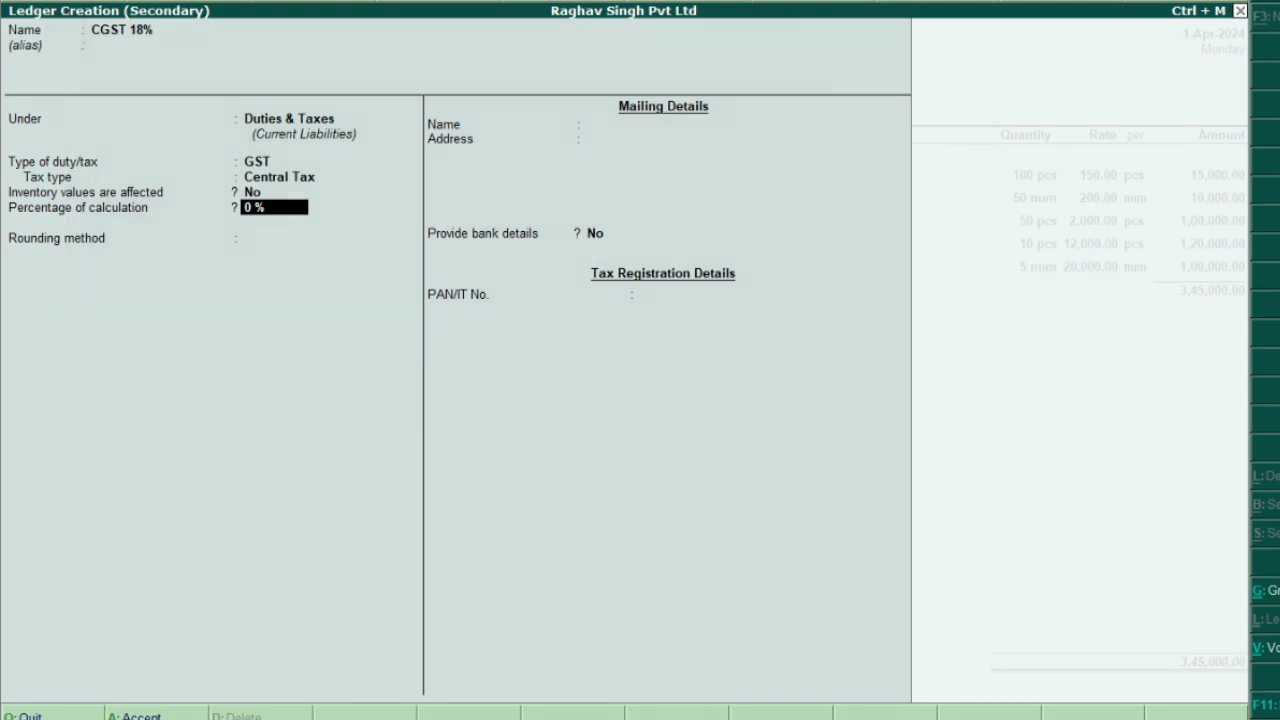
pyautogui.press('Return')
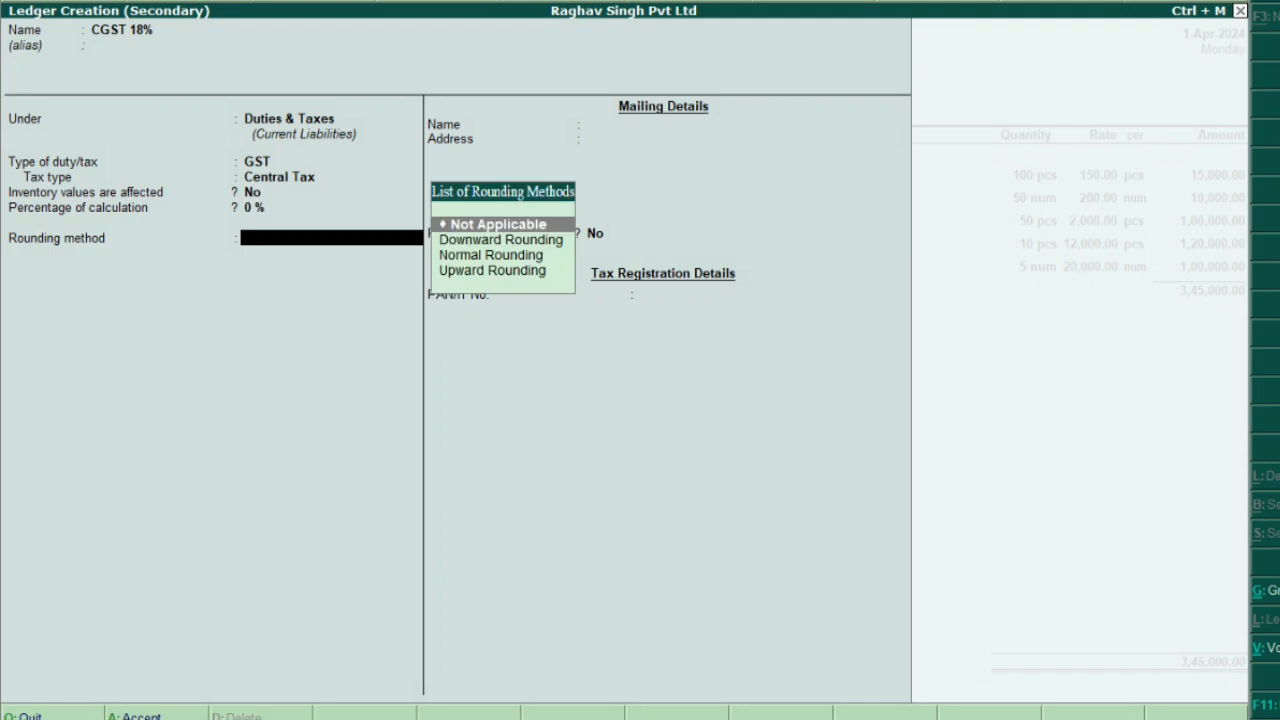
pyautogui.press('Down')
pyautogui.press('Down')
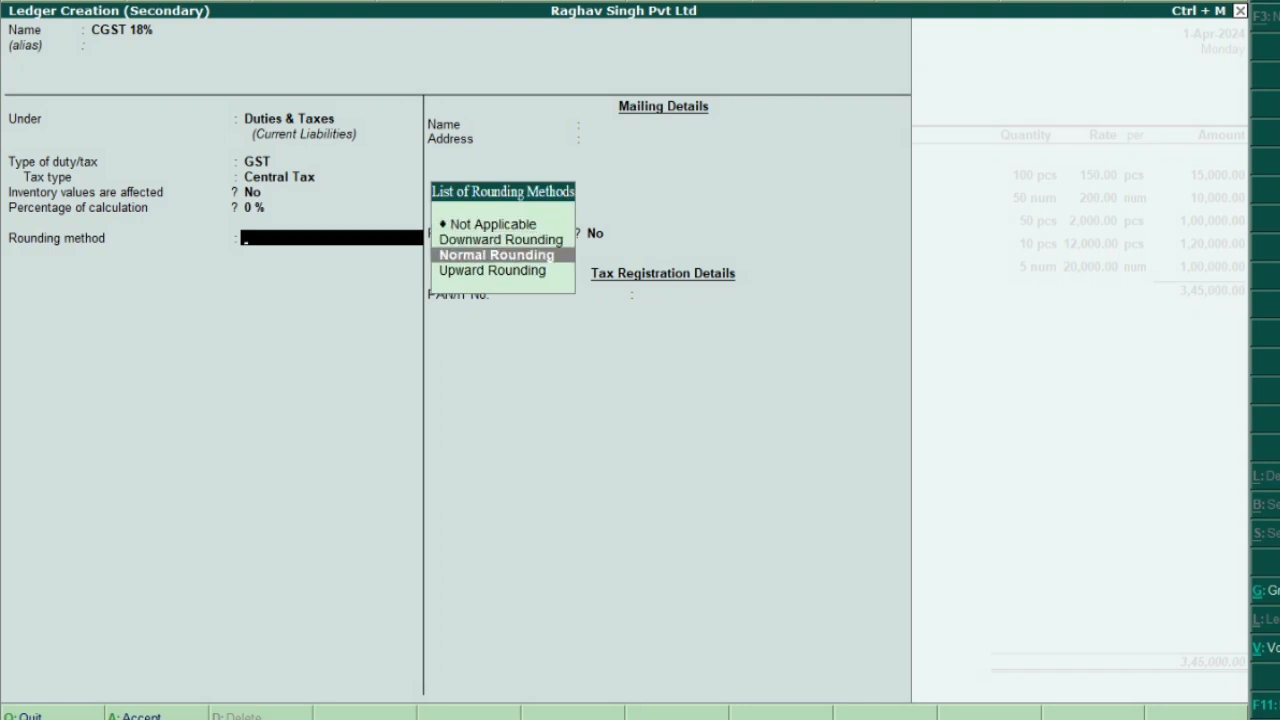
pyautogui.press('Return')
pyautogui.press('Return')
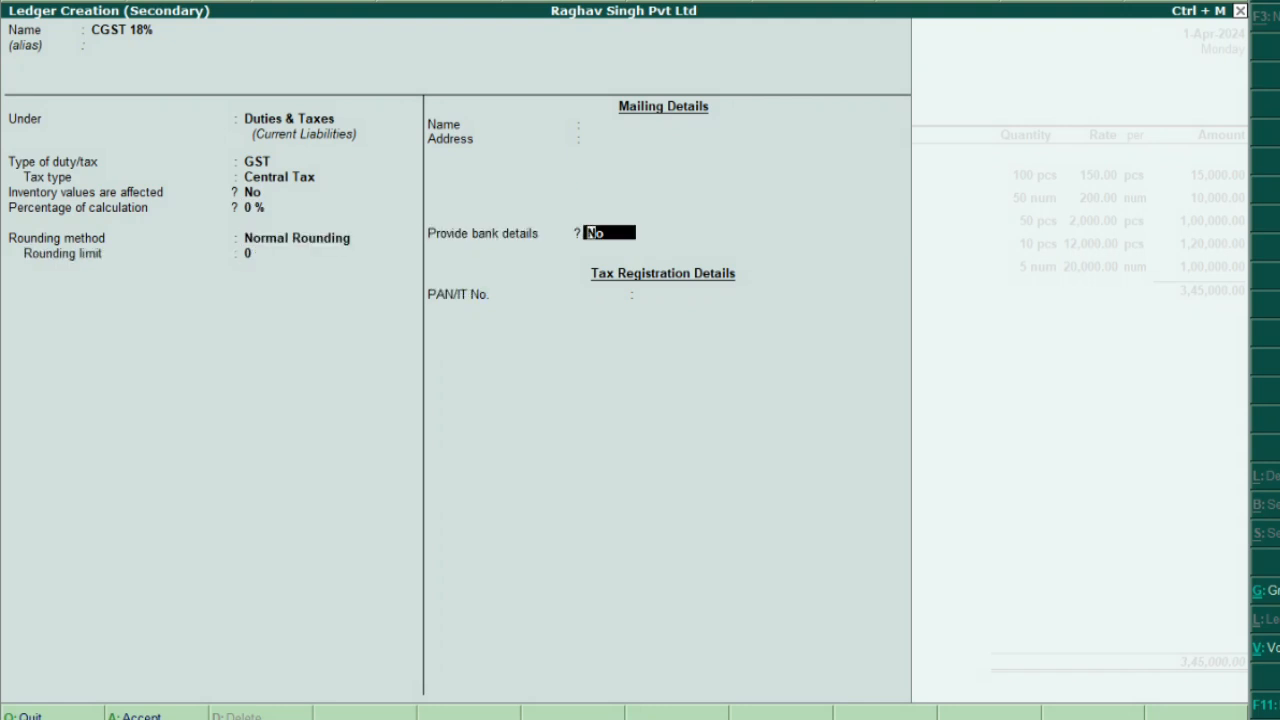
pyautogui.press('Return')
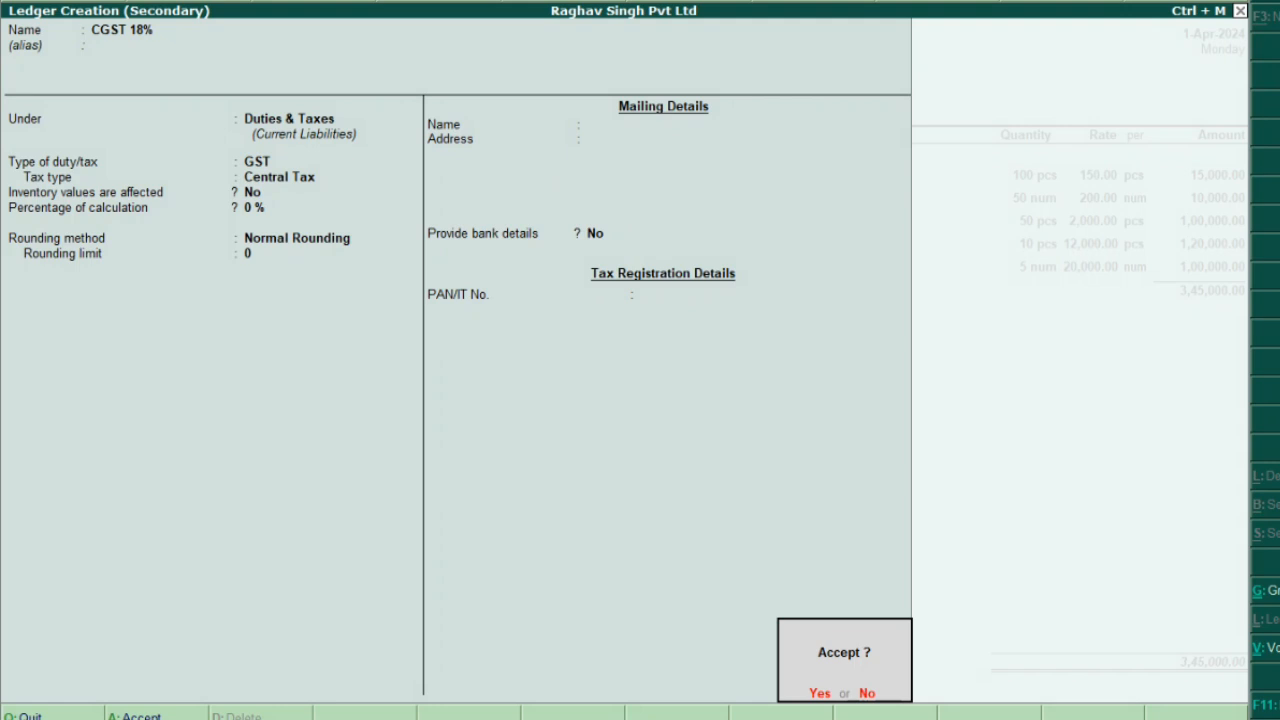
pyautogui.press('Return')
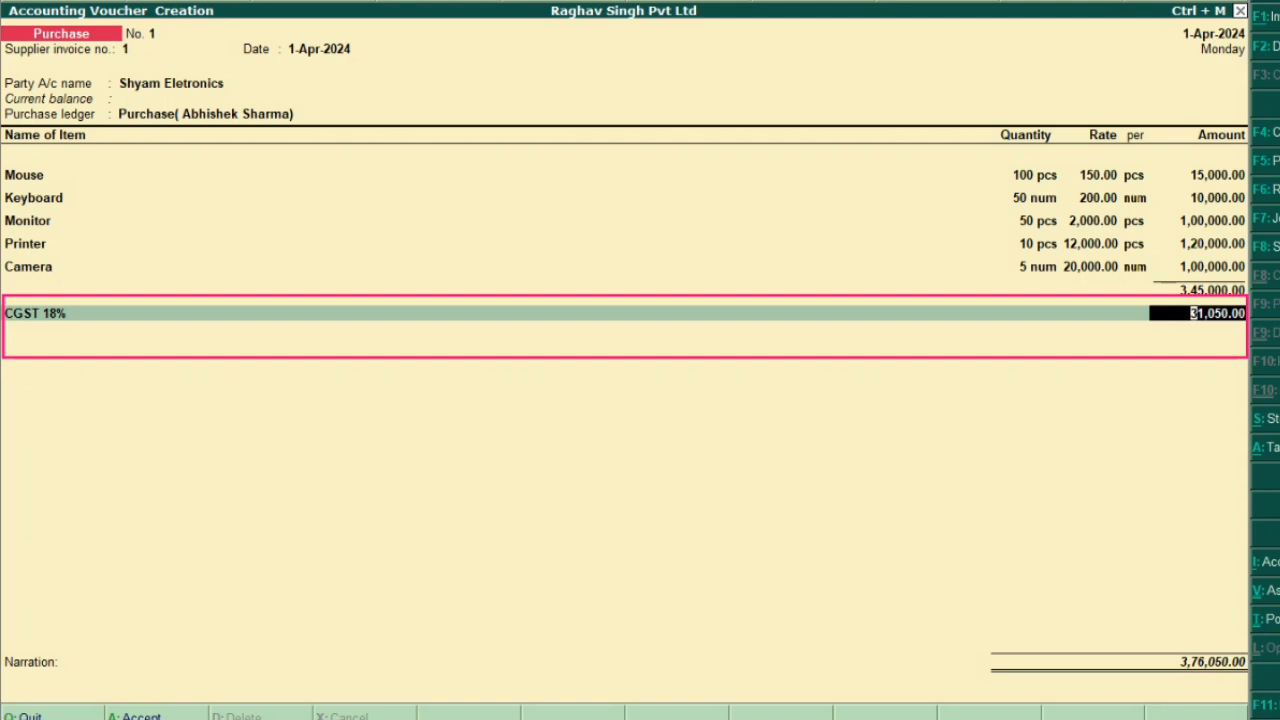
# Accept the 31,050.00 CGST amount and start another Duties & Taxes ledger
pyautogui.press('Return')
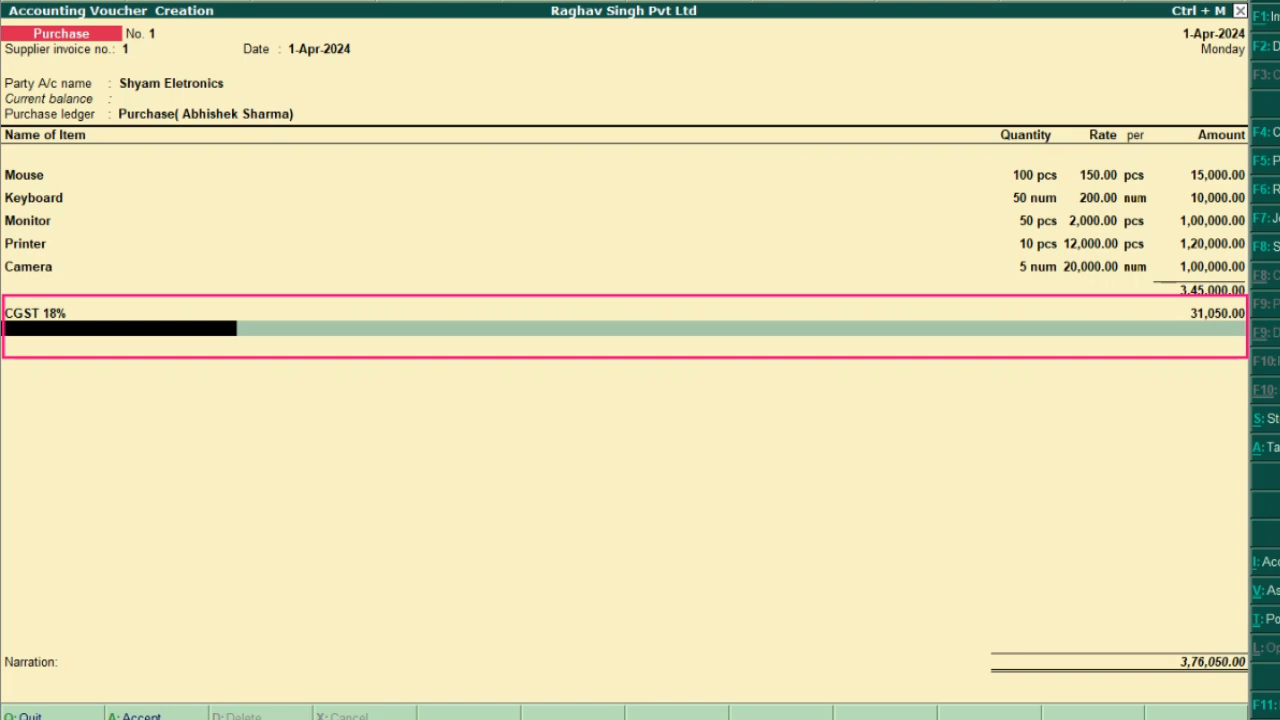
pyautogui.hotkey('alt', 'c')
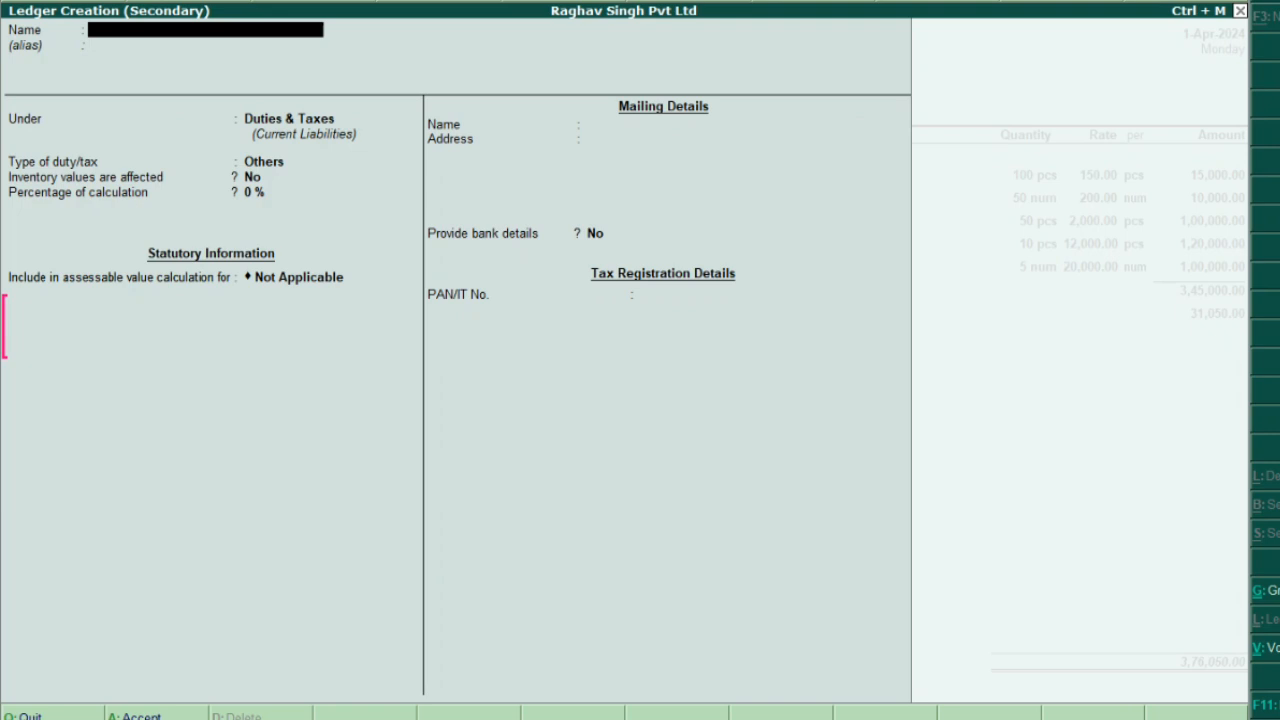
# Name the ledger SGST 18%, under Duties & Taxes, GST State Tax, 0 %, Normal Rounding
pyautogui.write('SGST 18%')
pyautogui.press('Return')
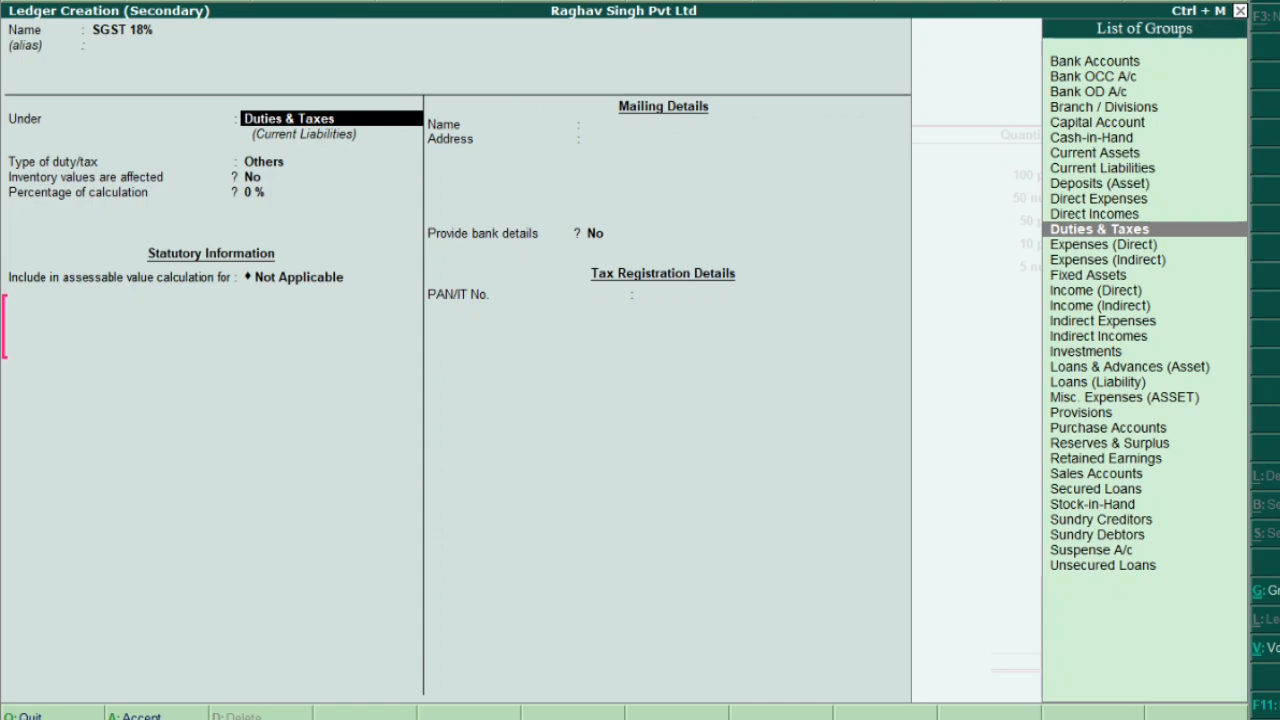
pyautogui.press('Return')
pyautogui.press('Up')
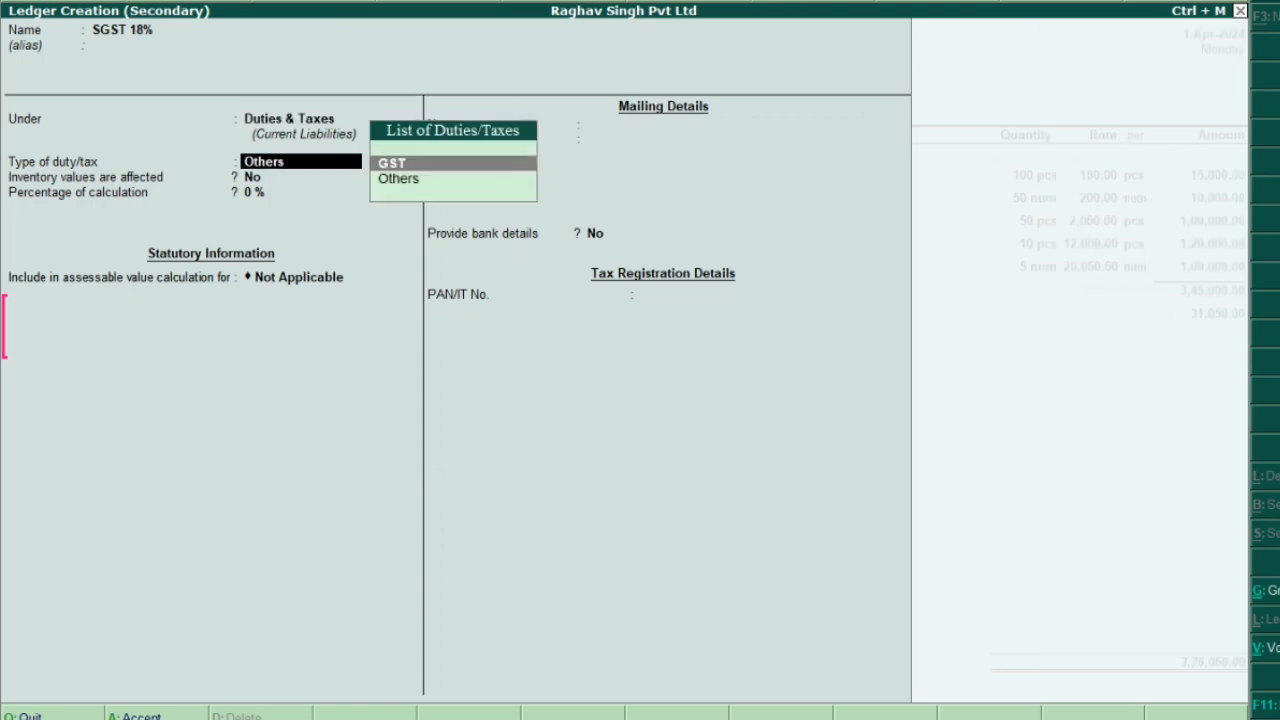
pyautogui.press('Return')
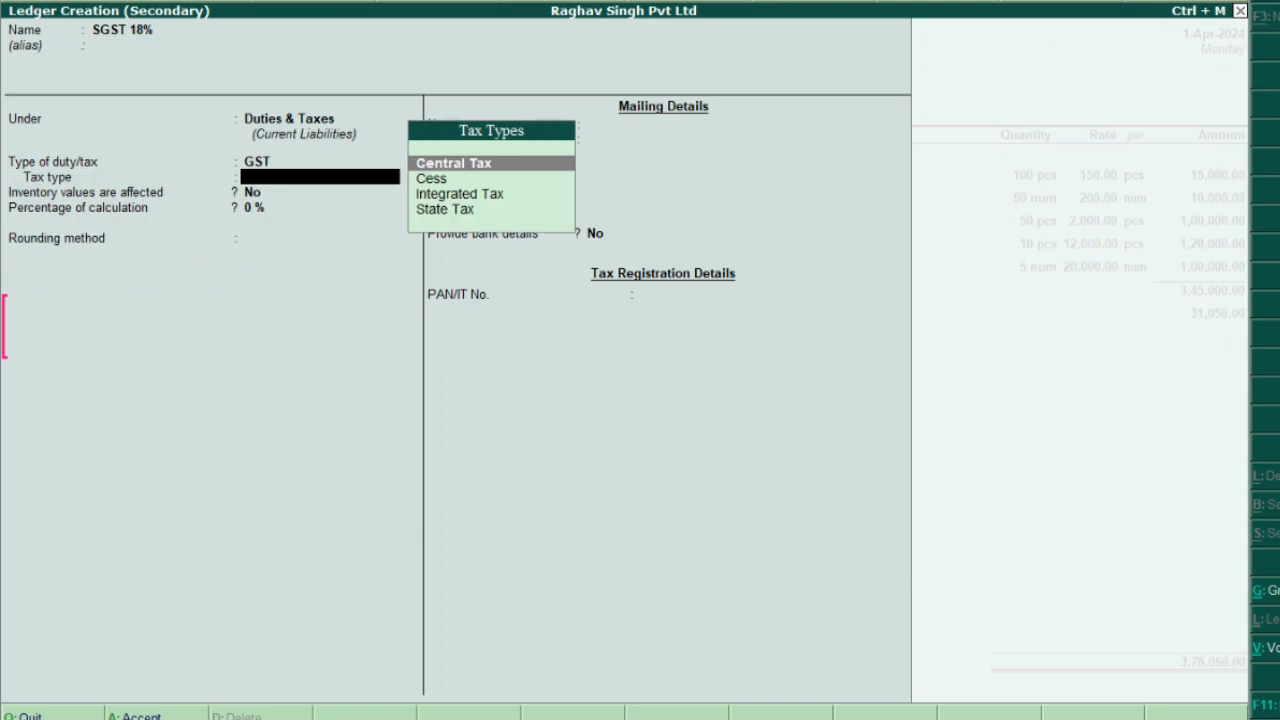
pyautogui.press('Down')
pyautogui.press('Down')
pyautogui.press('Down')
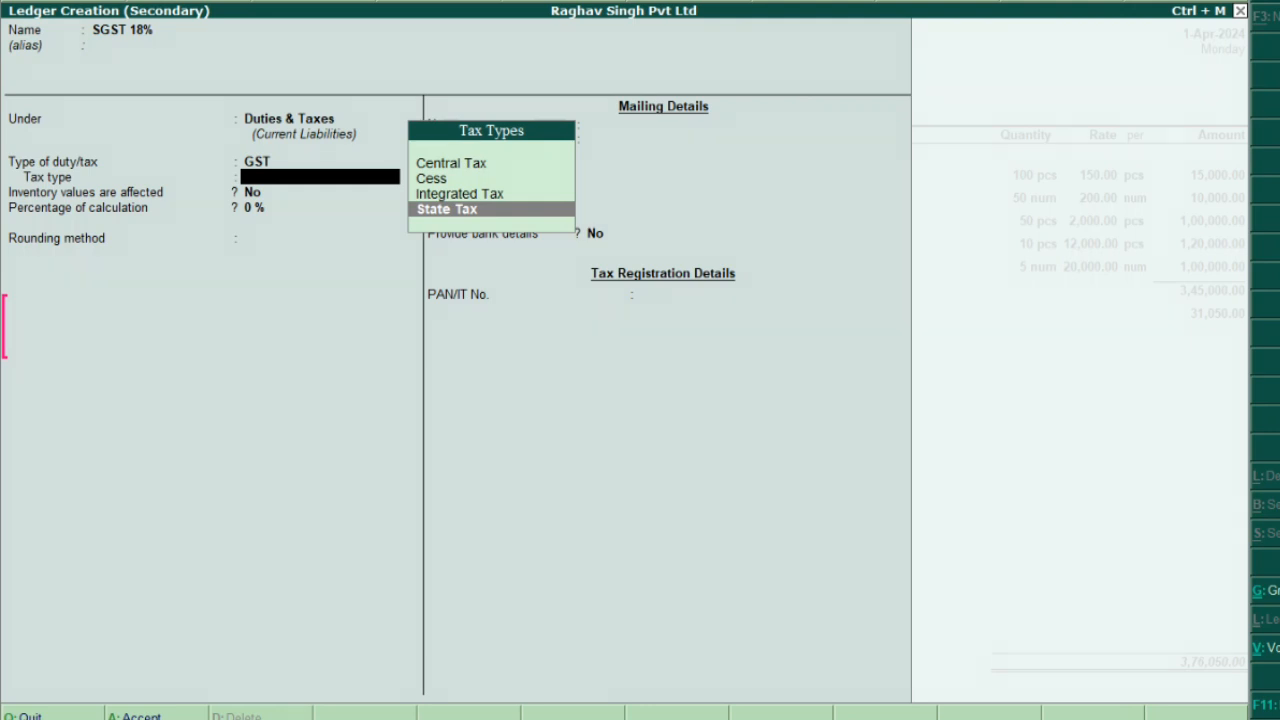
pyautogui.press('Return')
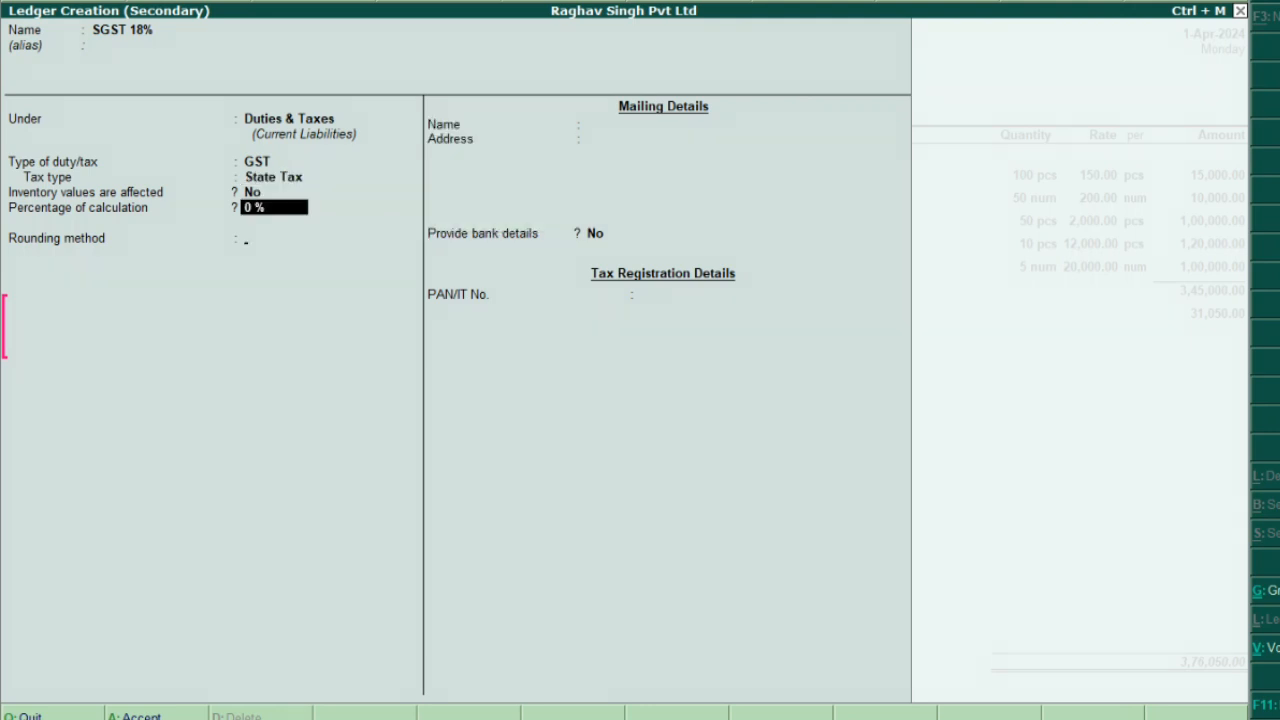
pyautogui.press('Return')
pyautogui.press('Down')
pyautogui.press('Down')
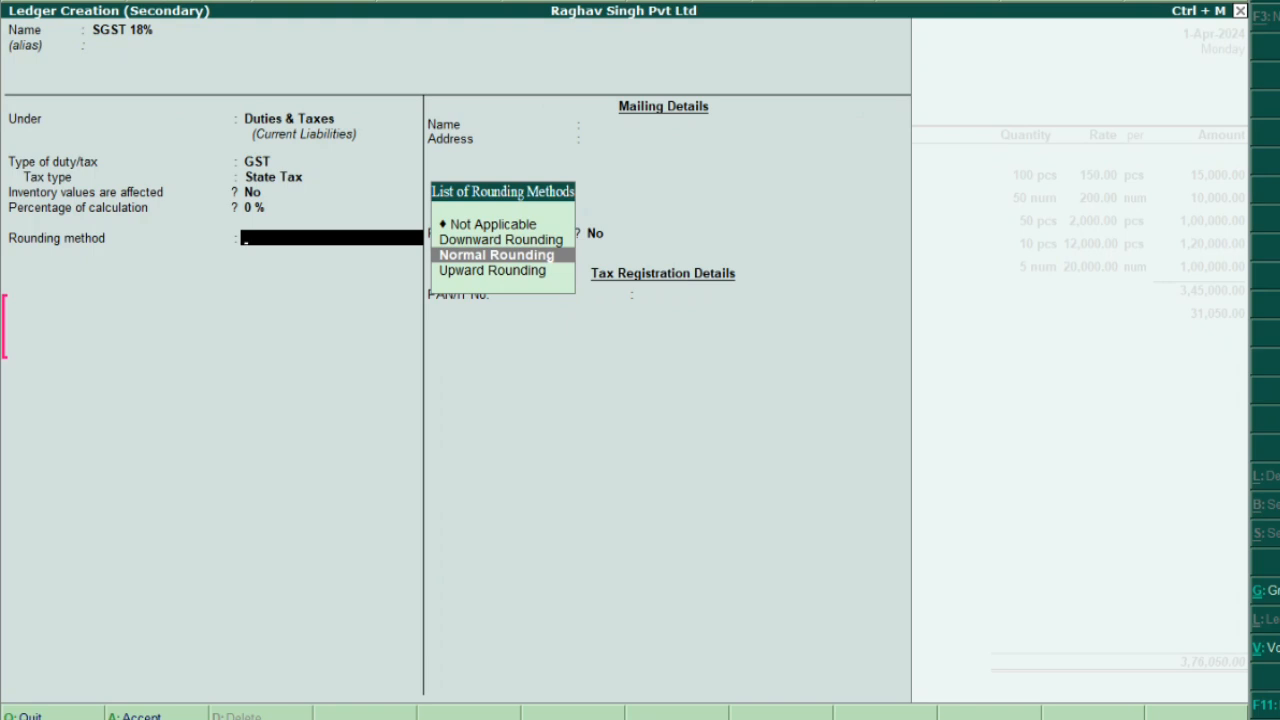
pyautogui.press('Return')
pyautogui.press('Return')
pyautogui.press('Return')
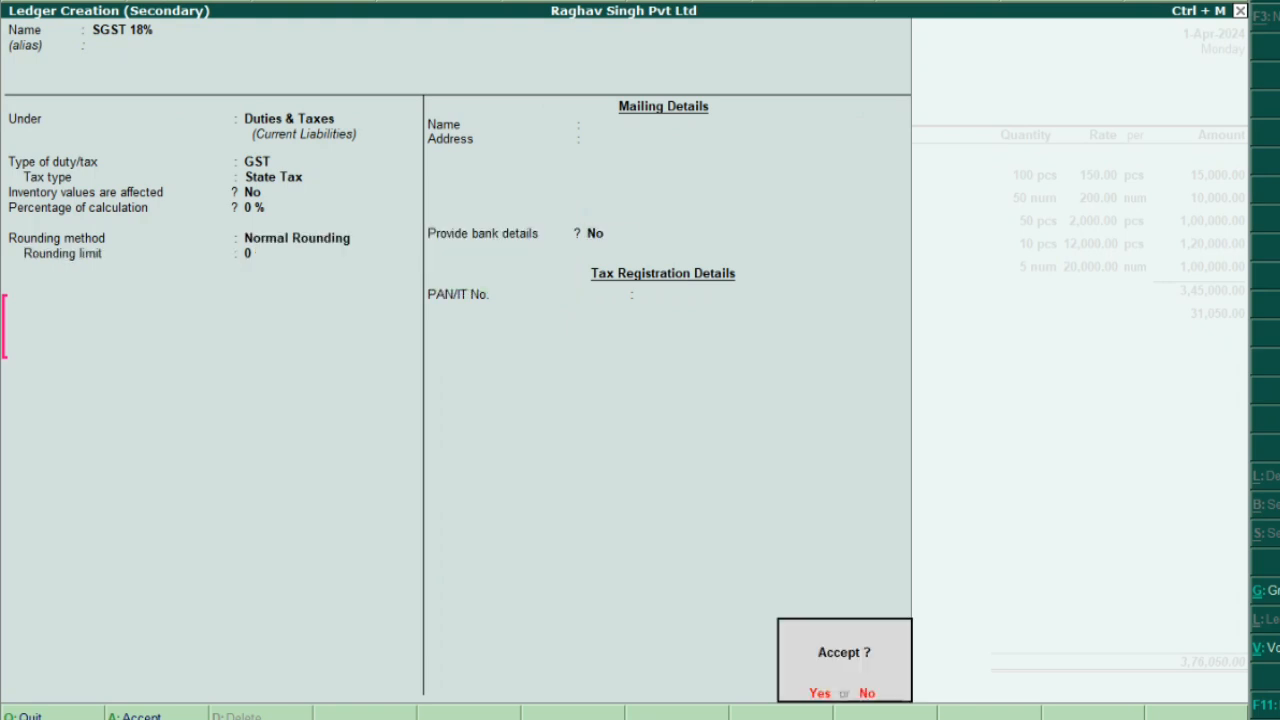
pyautogui.press('Return')
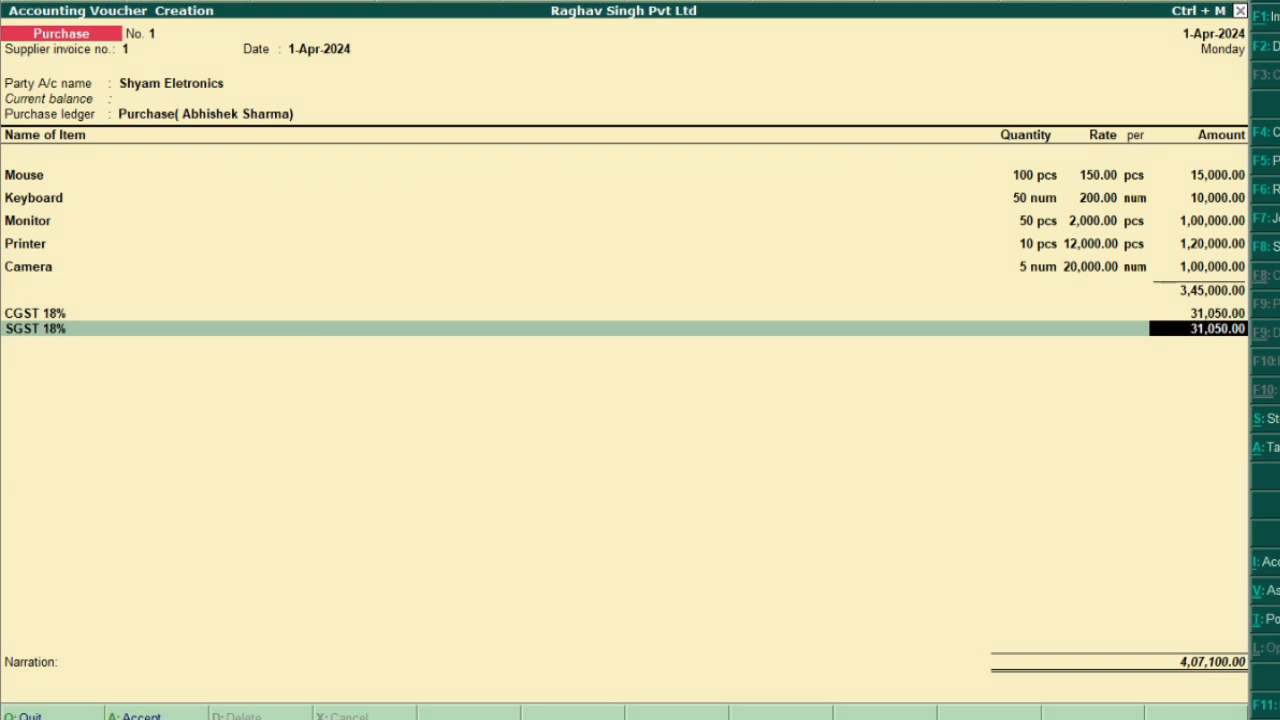
# Accept the 31,050.00 SGST amount and finish the tax rows, totalling 4,07,100.00
pyautogui.press('Return')
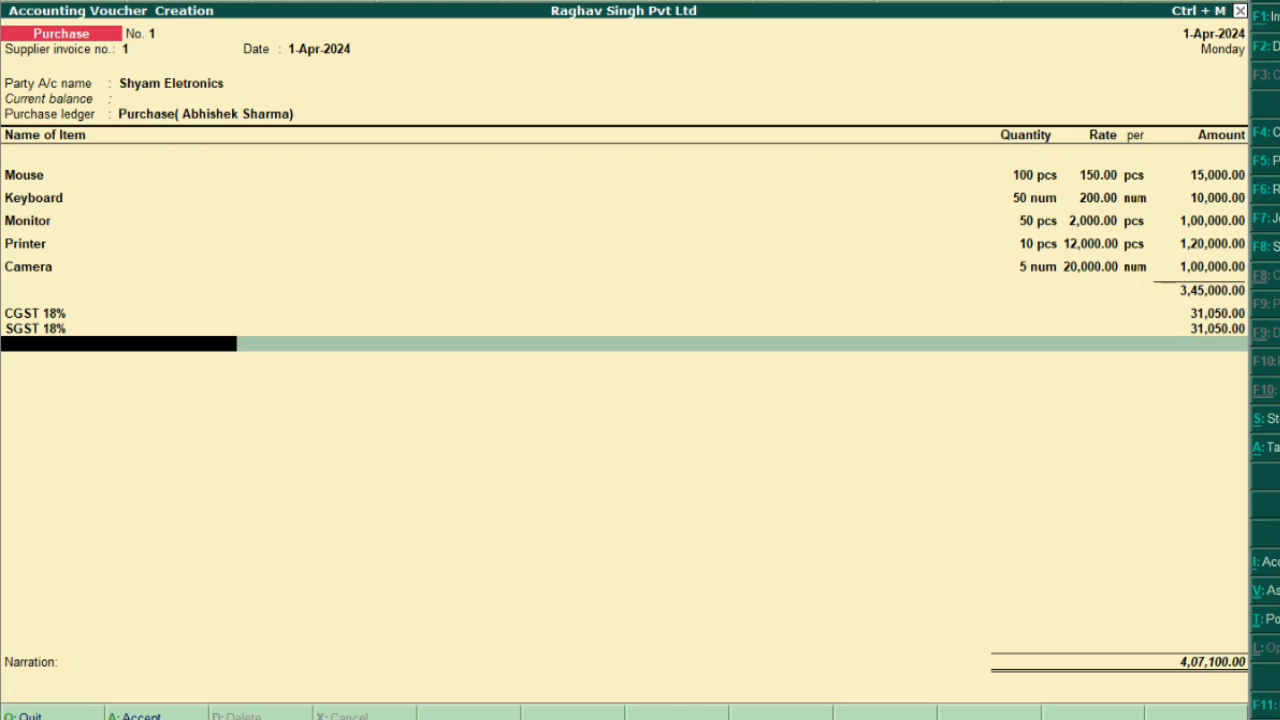
pyautogui.press('Return')
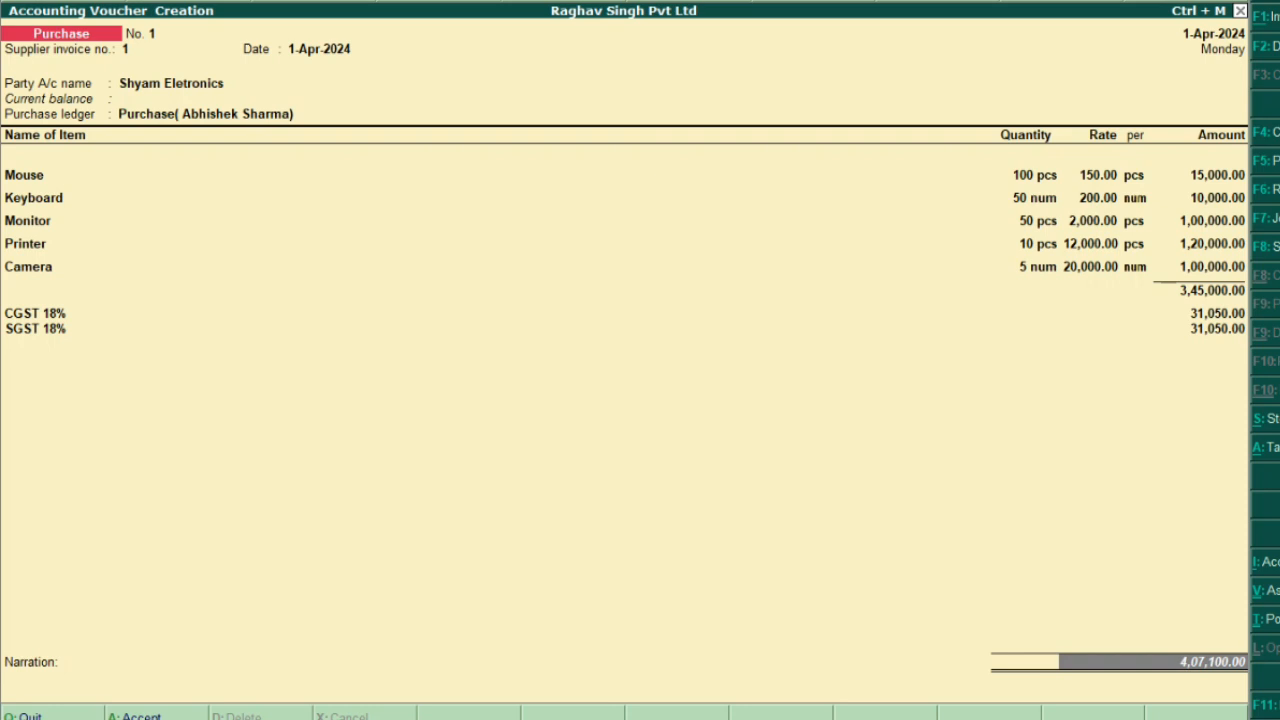
# Annotate the tax rows: 'UP ke ander - CGST+ SGST - 50%+50%- 100%' and 'UP Ke Bahar - IGST'
pyautogui.moveTo(3, 296); pyautogui.dragTo(91, 351)
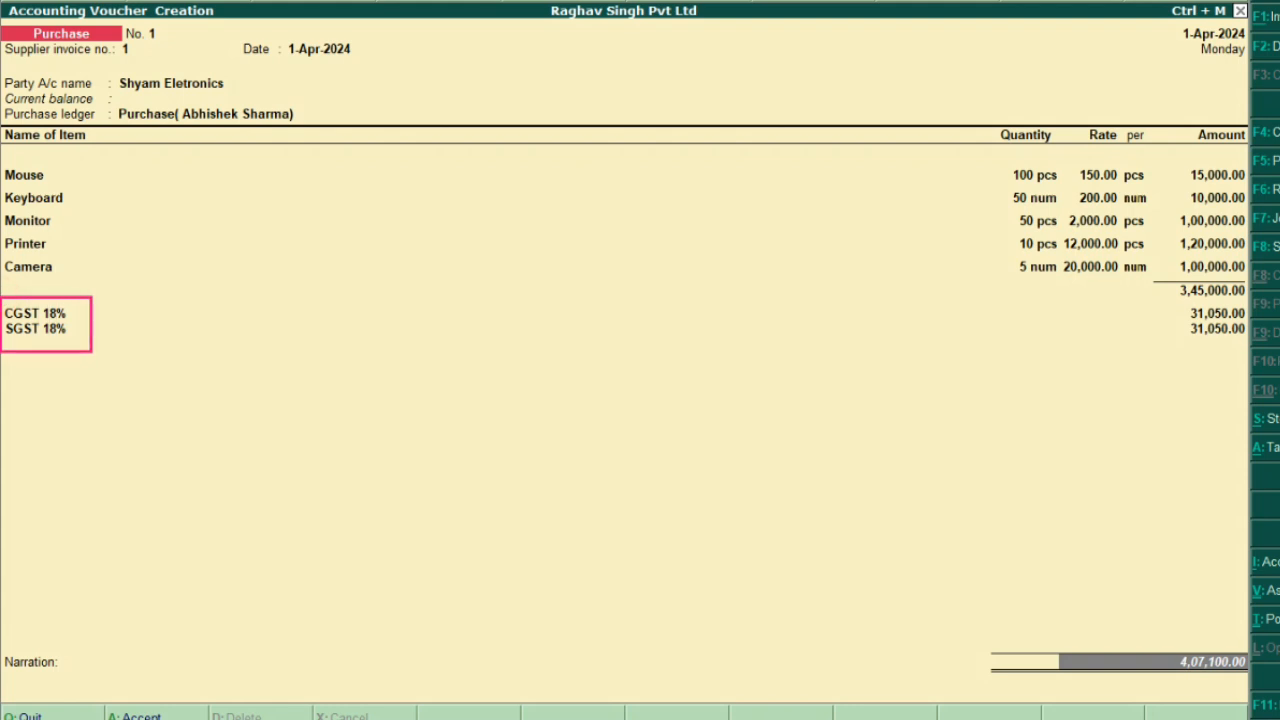
pyautogui.click(490, 317)
pyautogui.write('UP KE AN')
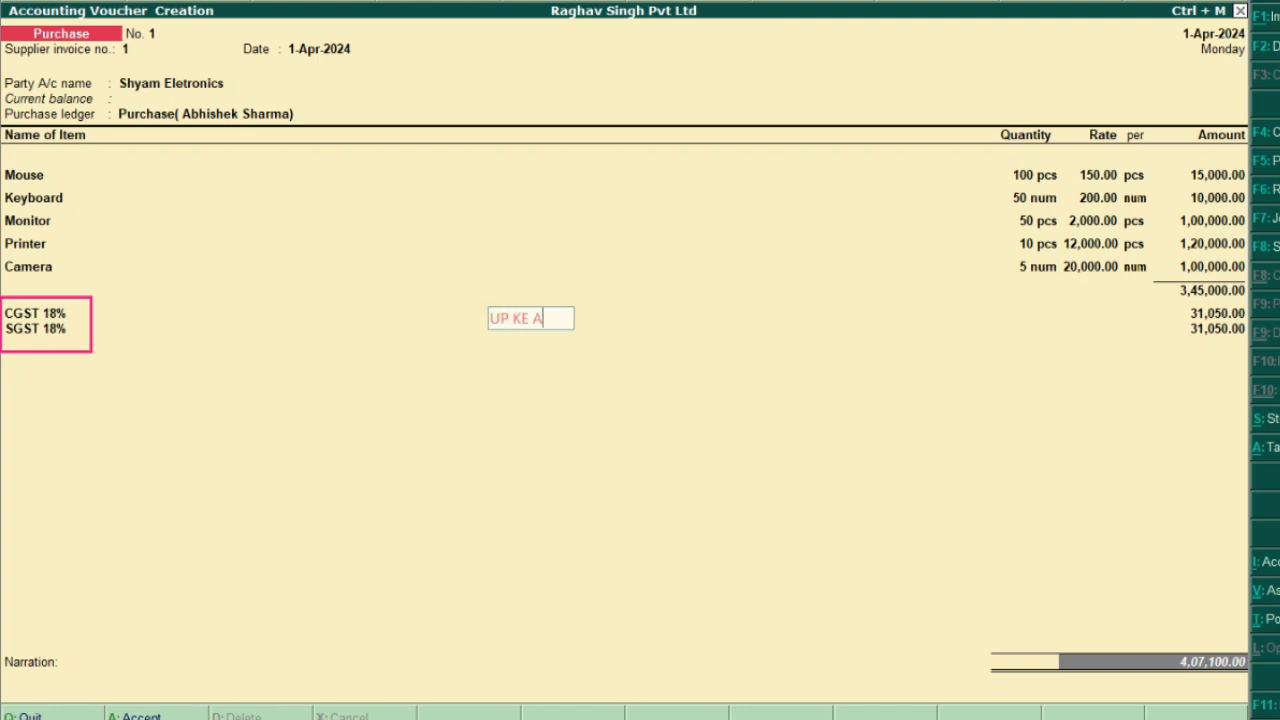
pyautogui.press('BackSpace')
pyautogui.press('BackSpace')
pyautogui.press('BackSpace')
pyautogui.press('BackSpace')
pyautogui.press('BackSpace')
pyautogui.press('BackSpace')
pyautogui.write('ke ander')
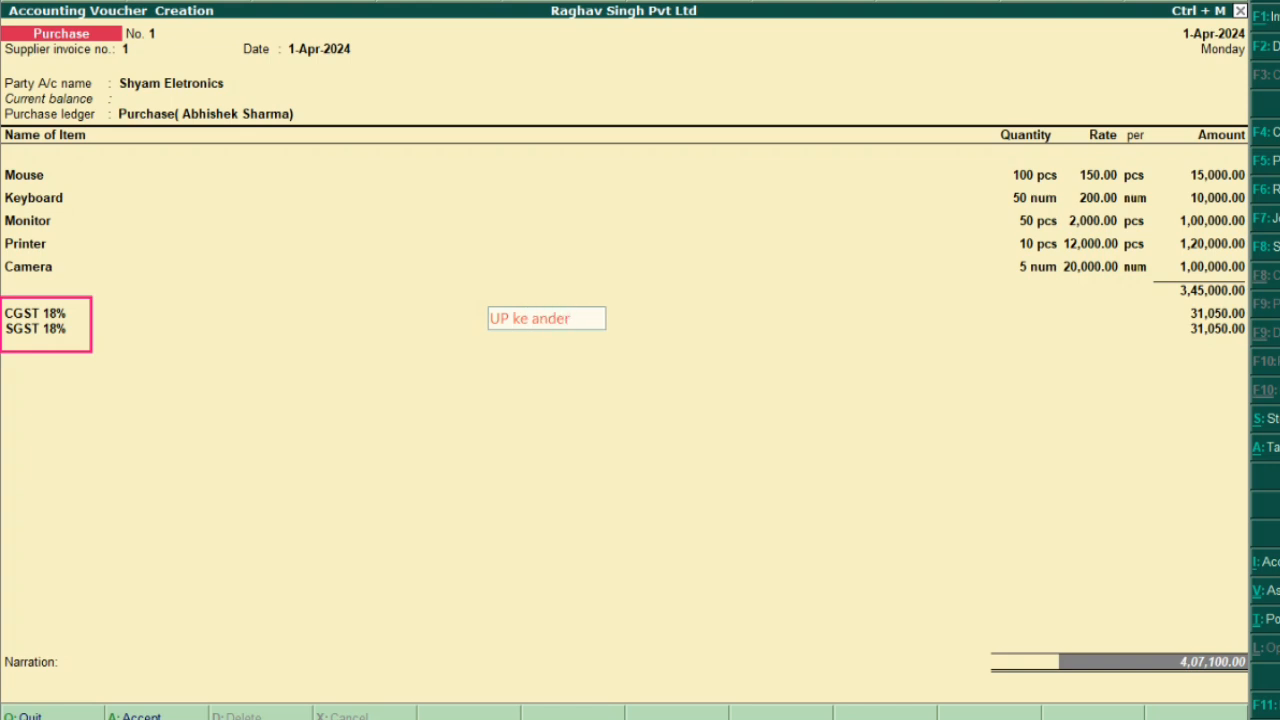
pyautogui.write(' - CGST')
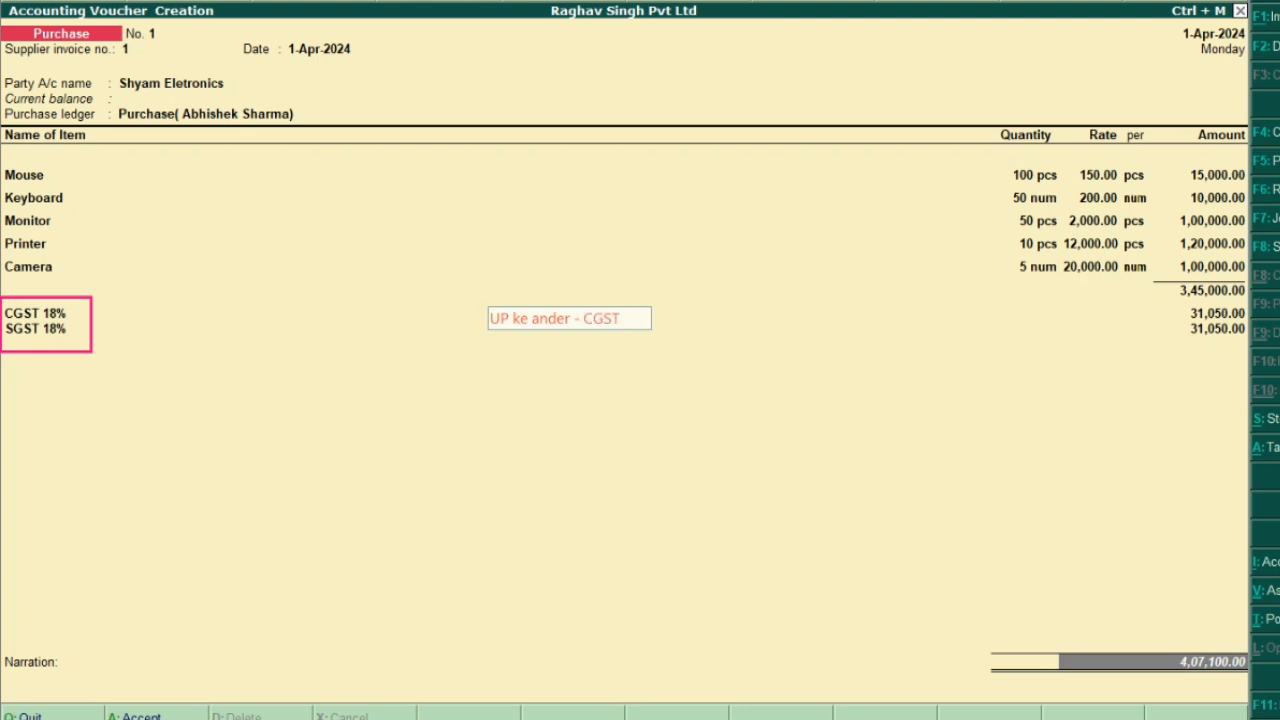
pyautogui.write('+ SGST')
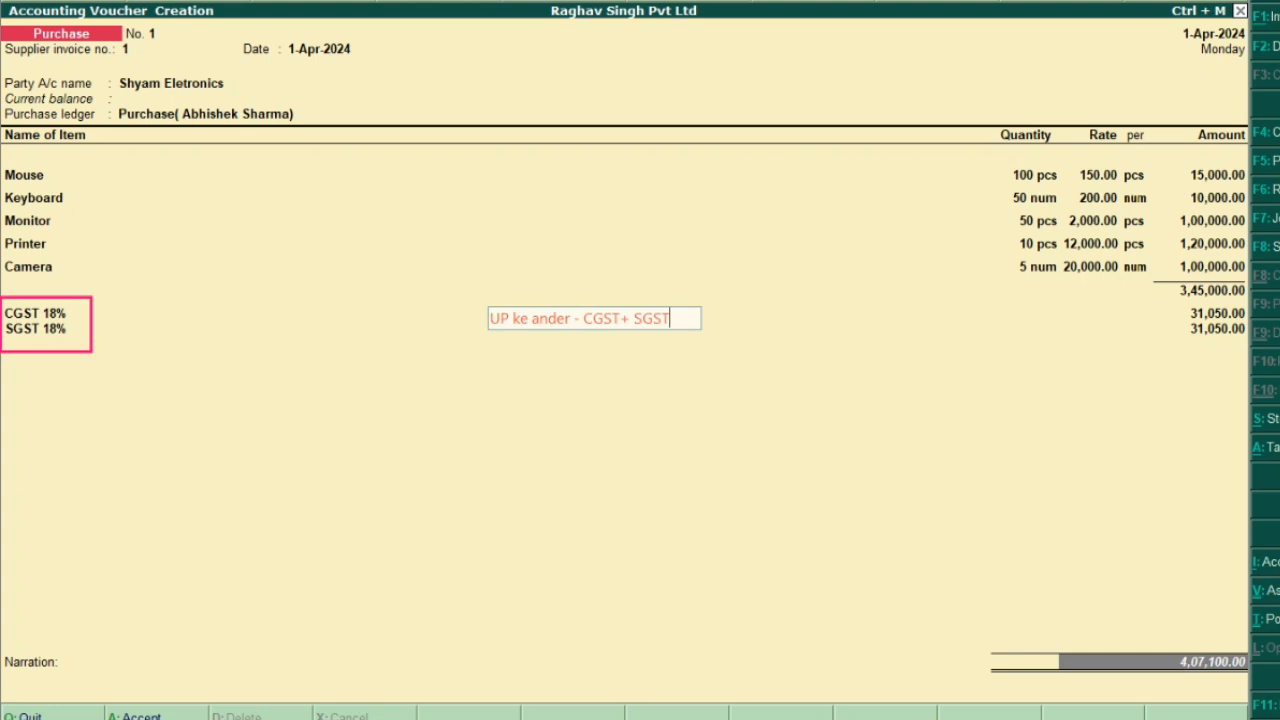
pyautogui.press('Return')
pyautogui.write('UP Ke ')
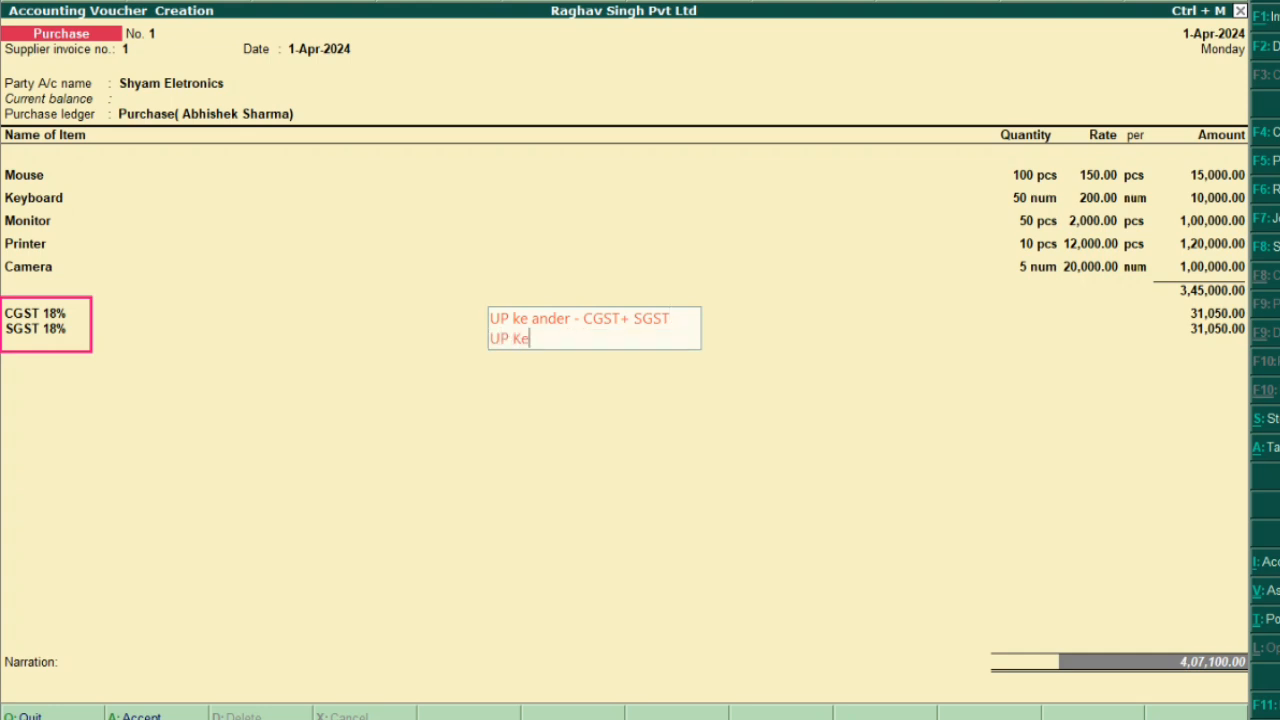
pyautogui.write('BAHAR')
pyautogui.press('BackSpace')
pyautogui.press('BackSpace')
pyautogui.press('BackSpace')
pyautogui.press('BackSpace')
pyautogui.write('ahat')
pyautogui.press('BackSpace')
pyautogui.write('r - IGST')
pyautogui.press('Up')
pyautogui.press('Right')
pyautogui.press('Right')
pyautogui.press('Right')
pyautogui.press('Right')
pyautogui.press('Right')
pyautogui.press('Right')
pyautogui.write('- 50')
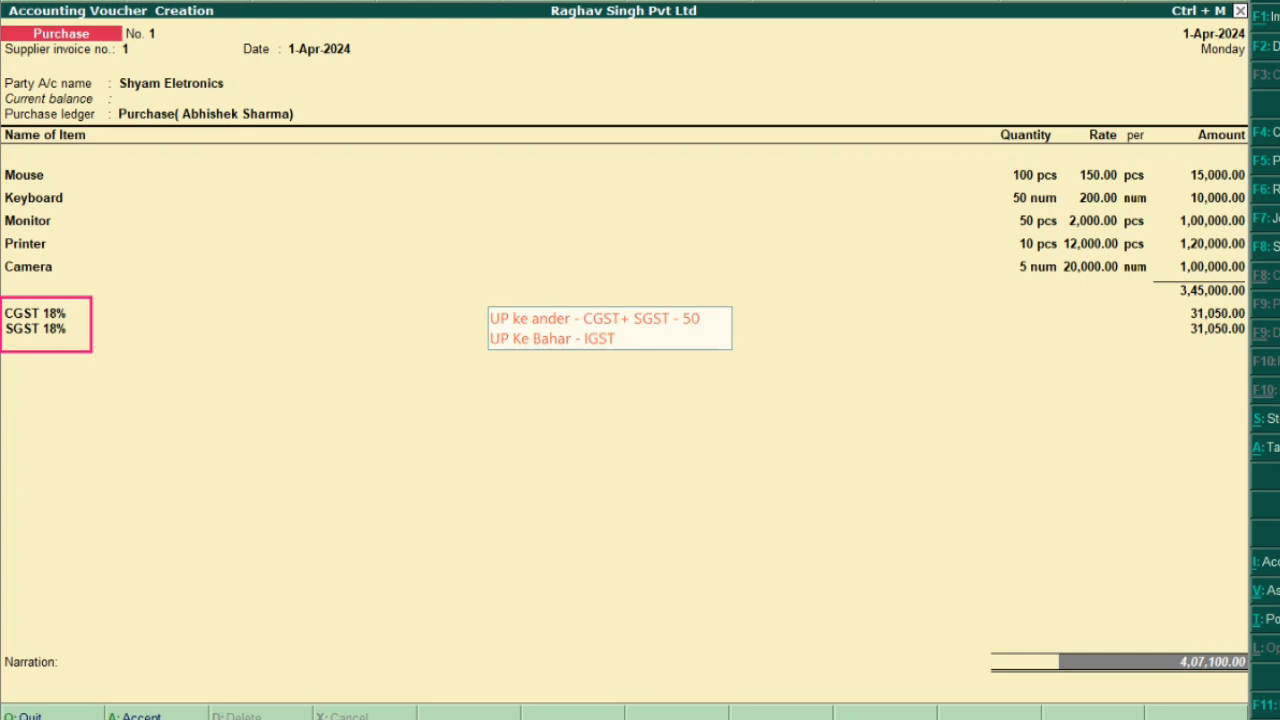
pyautogui.write('5')
pyautogui.press('BackSpace')
pyautogui.write('%+50')
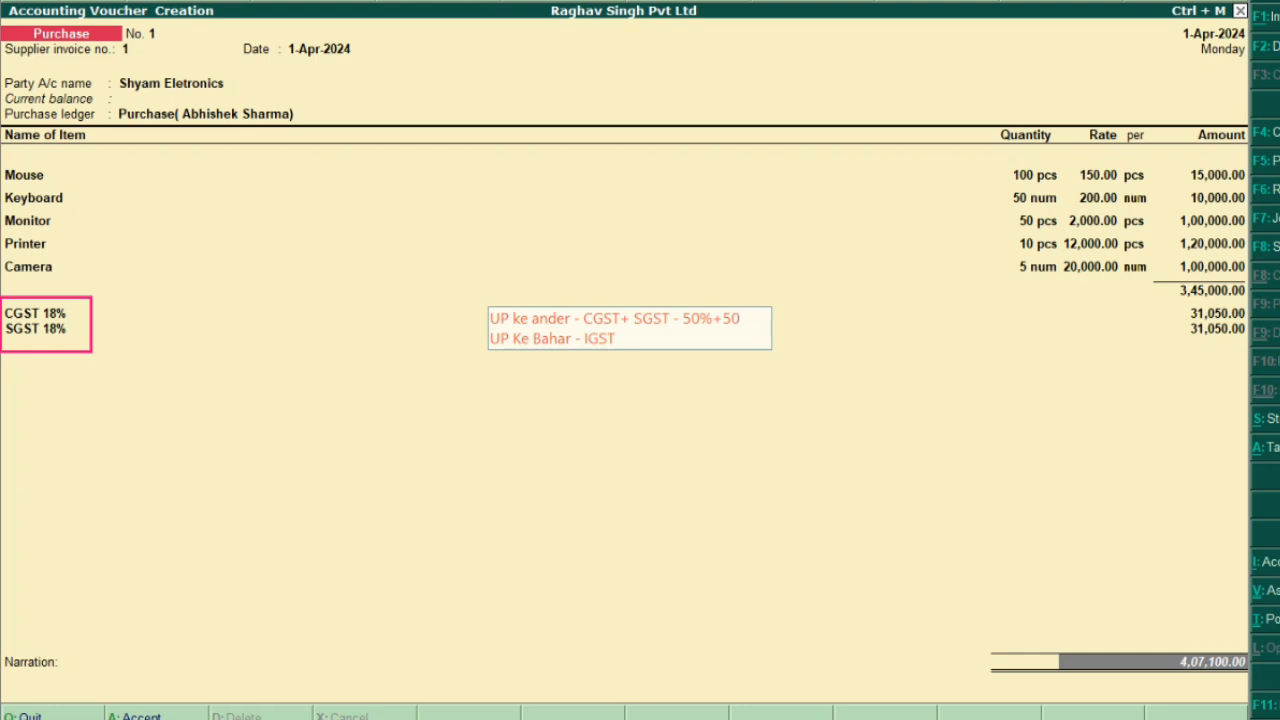
pyautogui.write('%- 100%')
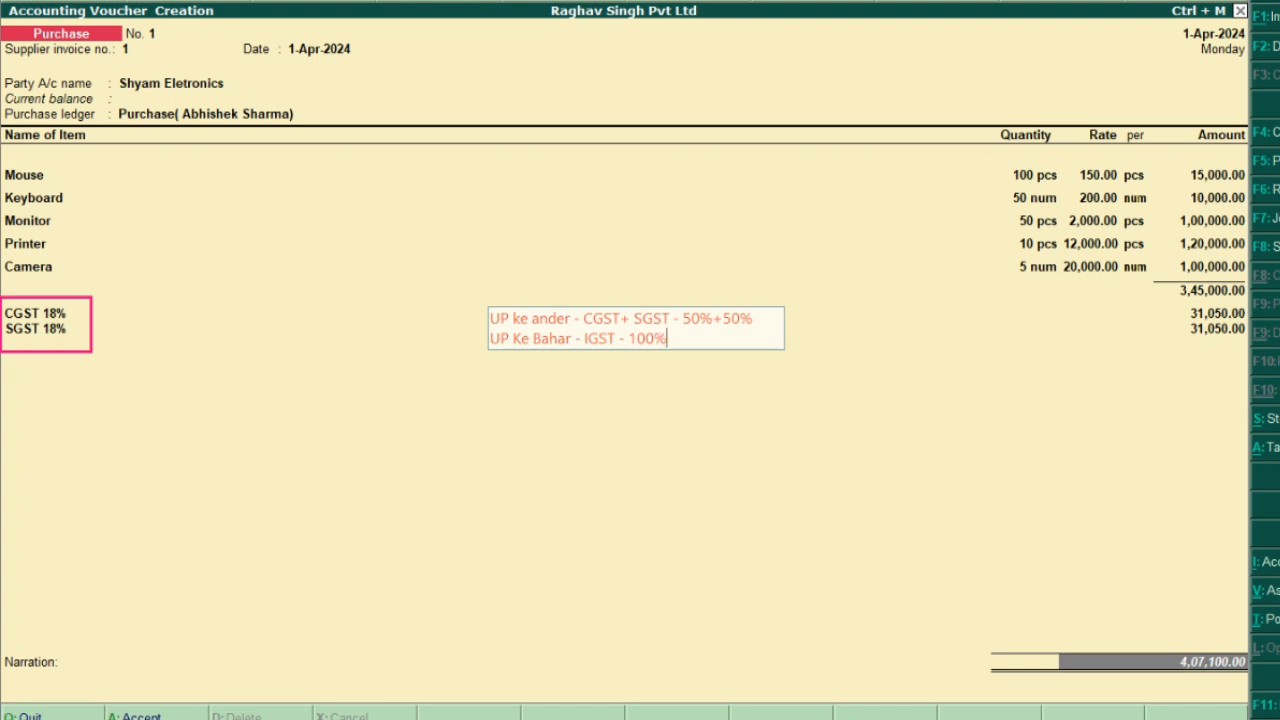
pyautogui.click(1164, 472)
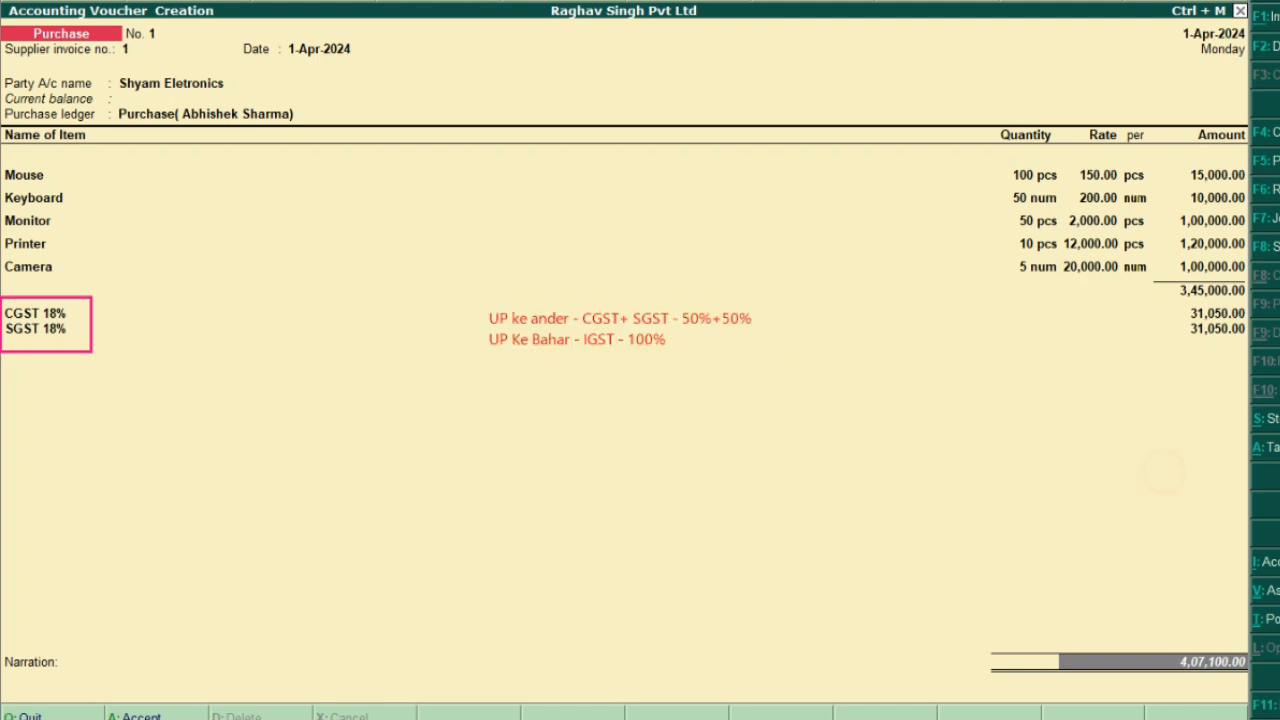
# Frame the note, the two 31,050.00 amounts and the 3,45,000.00 subtotal on screen
pyautogui.moveTo(443, 309)
pyautogui.mouseDown()
pyautogui.moveTo(686, 370)
pyautogui.moveTo(791, 358)
pyautogui.mouseUp()
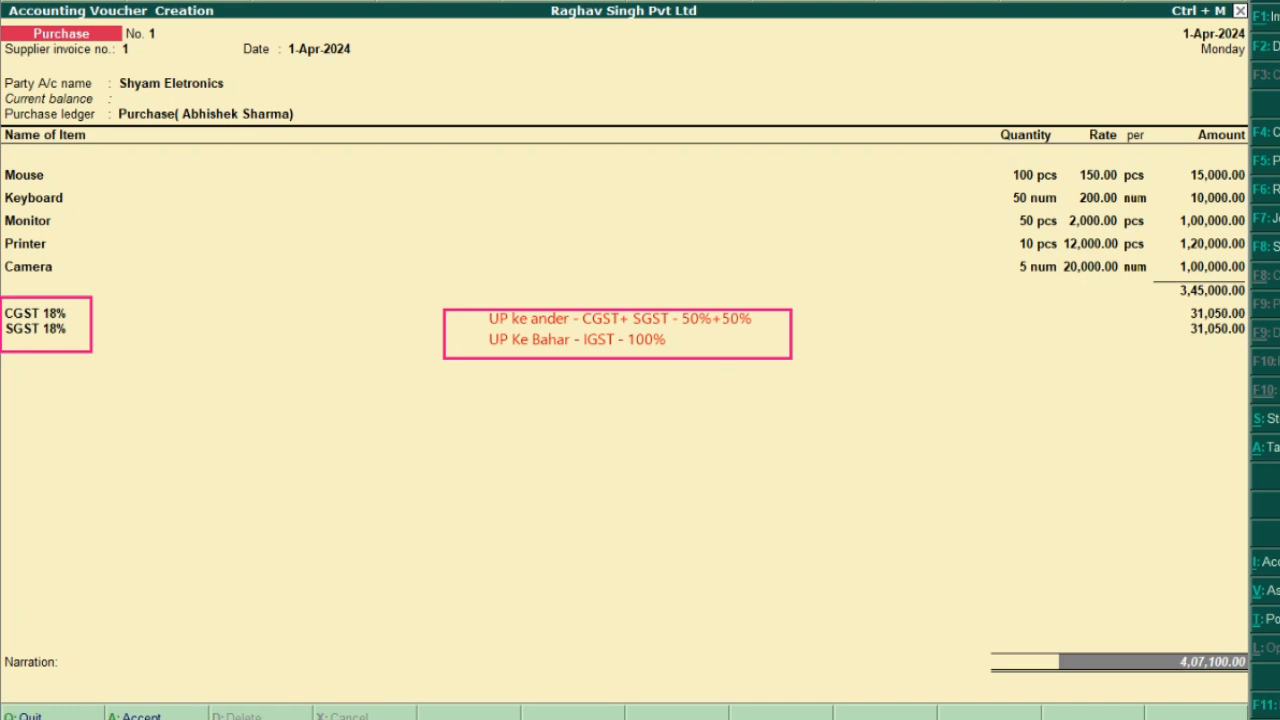
pyautogui.moveTo(1152, 291)
pyautogui.mouseDown()
pyautogui.moveTo(1249, 340)
pyautogui.moveTo(1250, 379)
pyautogui.mouseUp()
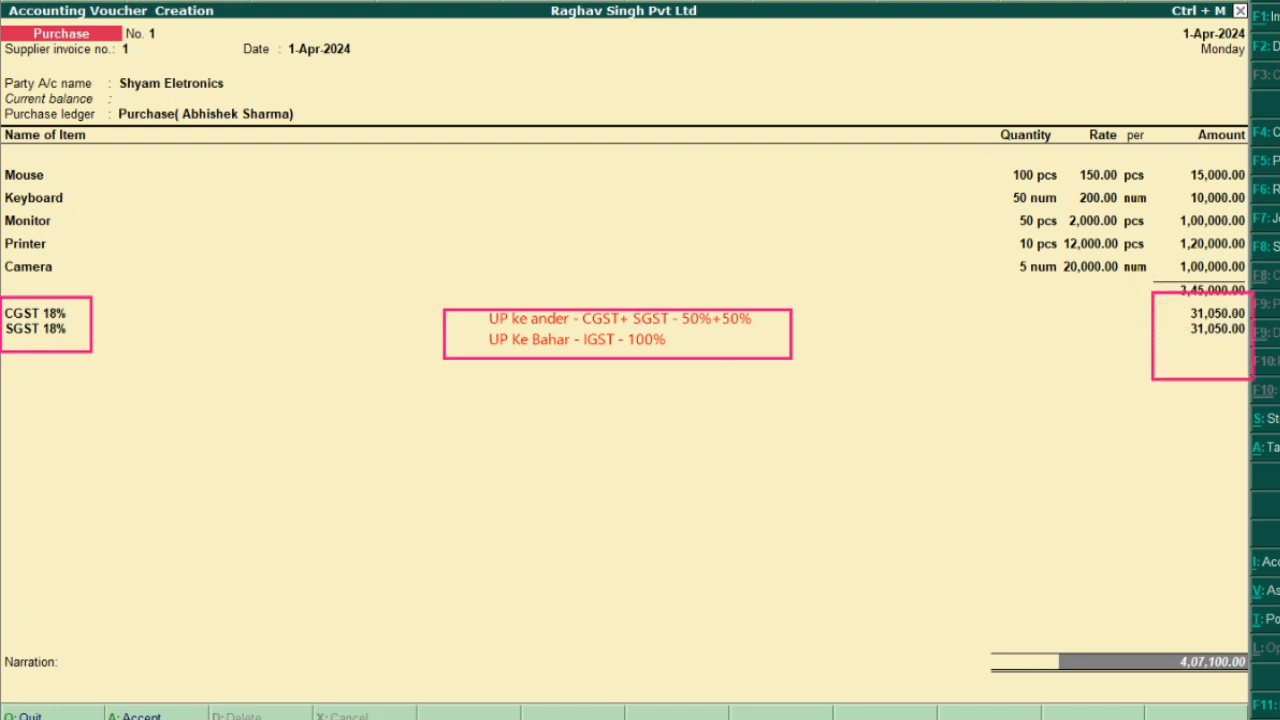
pyautogui.hotkey('ctrl', 'z')
pyautogui.moveTo(1185, 302)
pyautogui.mouseDown()
pyautogui.moveTo(1209, 339)
pyautogui.moveTo(1249, 353)
pyautogui.mouseUp()
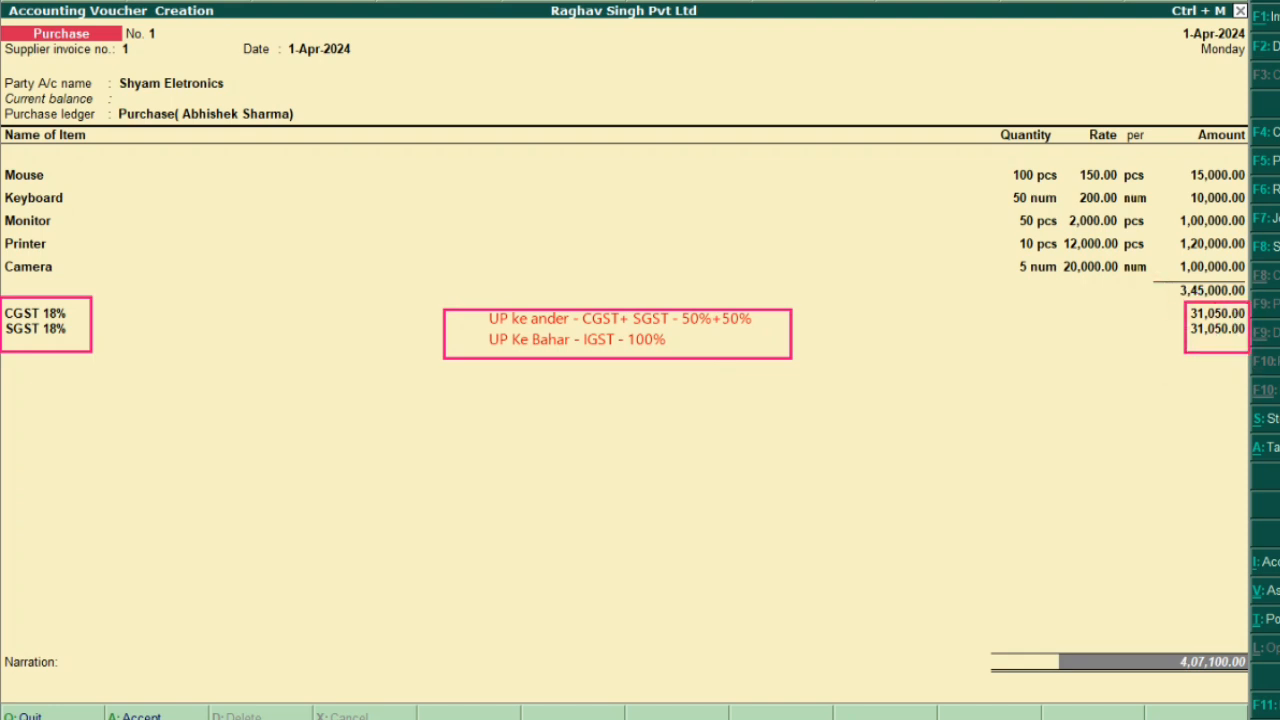
pyautogui.moveTo(1174, 281)
pyautogui.mouseDown()
pyautogui.moveTo(1218, 305)
pyautogui.moveTo(1248, 300)
pyautogui.mouseUp()
pyautogui.moveTo(96, 315)
pyautogui.mouseDown()
pyautogui.moveTo(1190, 315)
pyautogui.moveTo(1181, 306)
pyautogui.mouseUp()
pyautogui.moveTo(92, 330)
pyautogui.mouseDown()
pyautogui.moveTo(142, 360)
pyautogui.moveTo(860, 412)
pyautogui.moveTo(1174, 320)
pyautogui.moveTo(1184, 333)
pyautogui.mouseUp()
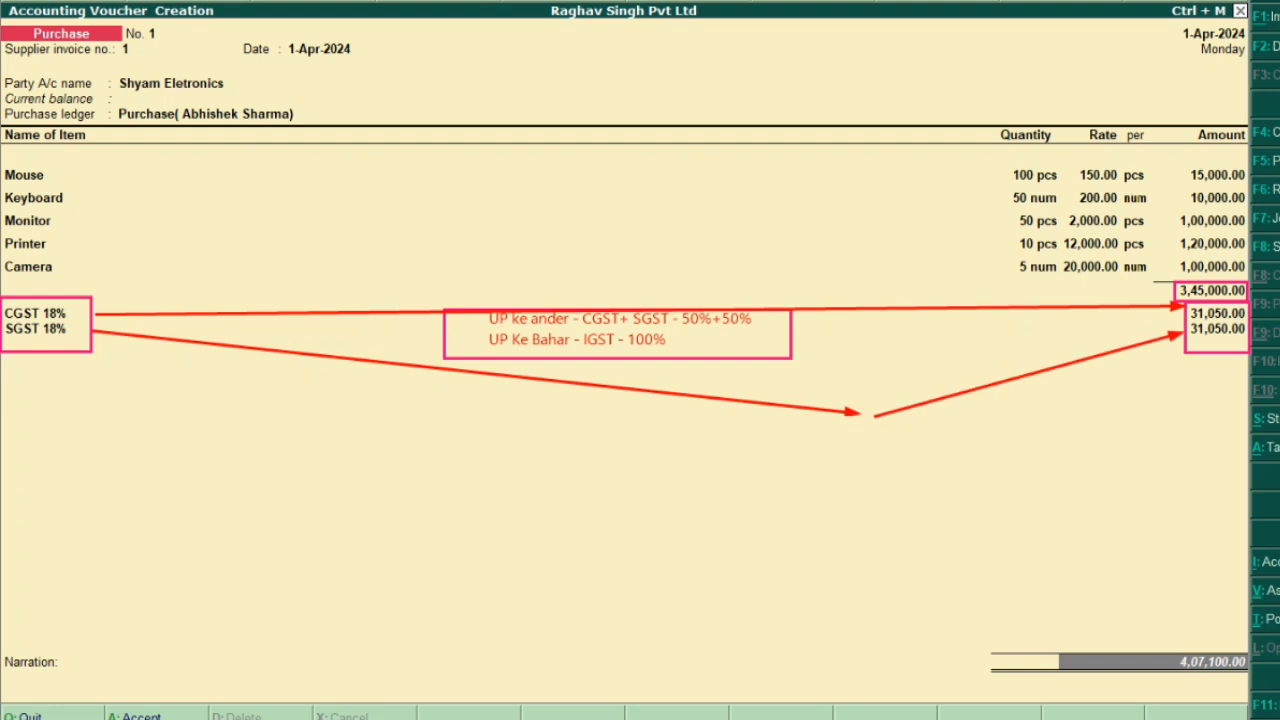
pyautogui.hotkey('ctrl', 'z')
pyautogui.hotkey('ctrl', 'z')
pyautogui.hotkey('ctrl', 'z')
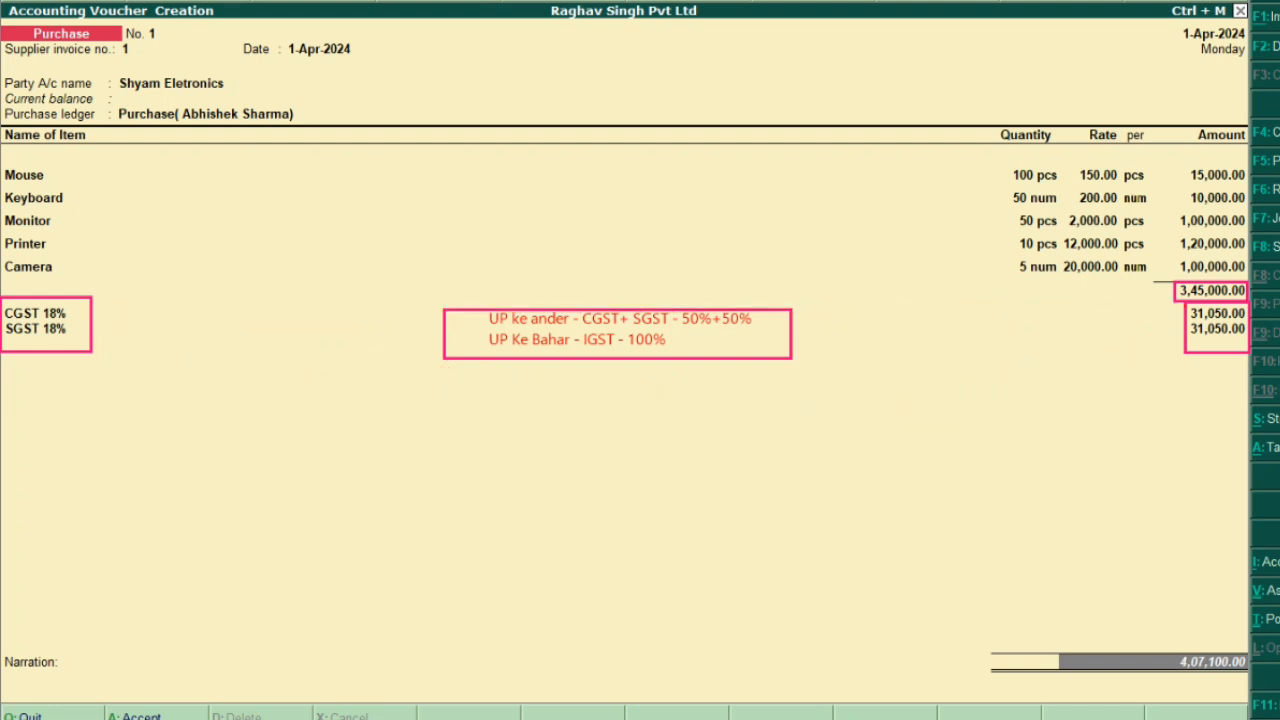
pyautogui.hotkey('ctrl', 'z')
pyautogui.hotkey('ctrl', 'z')
pyautogui.hotkey('ctrl', 'z')
pyautogui.hotkey('ctrl', 'z')
pyautogui.hotkey('ctrl', 'z')
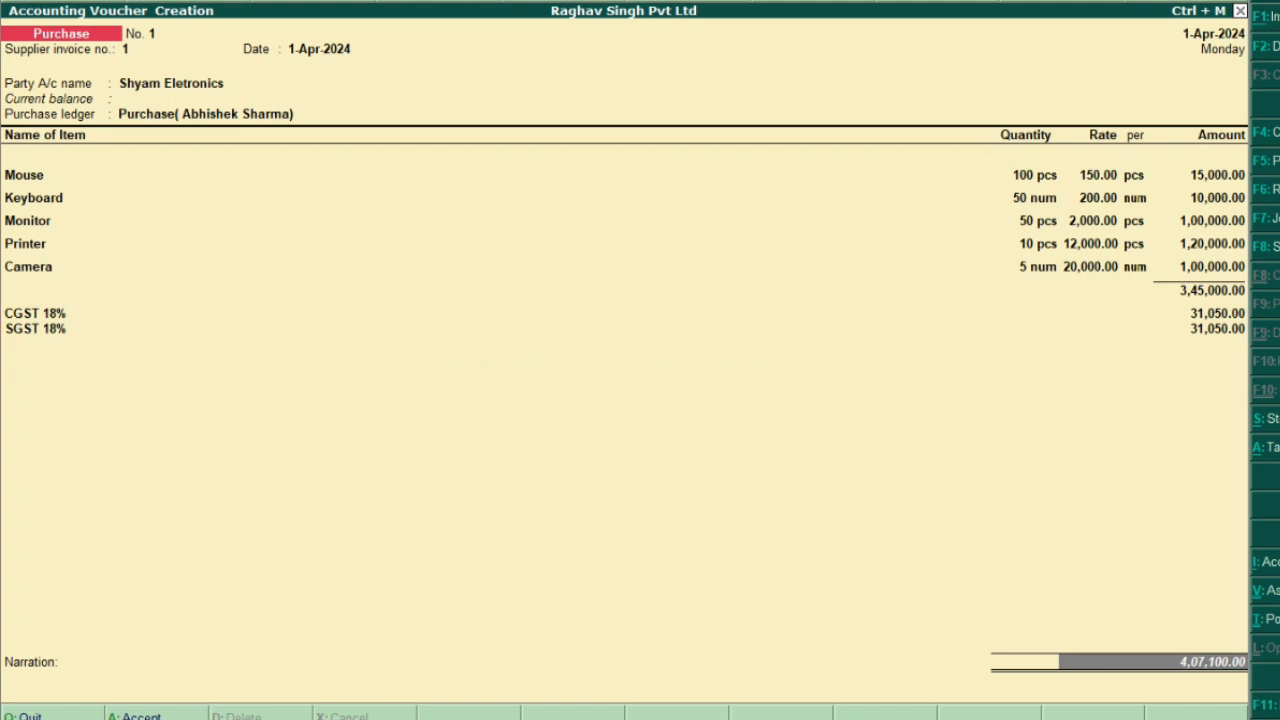
# Clear the annotations and step from the Mouse row through CGST 18% to the Narration
pyautogui.hotkey('ctrl', 'z')
pyautogui.hotkey('ctrl', 'z')
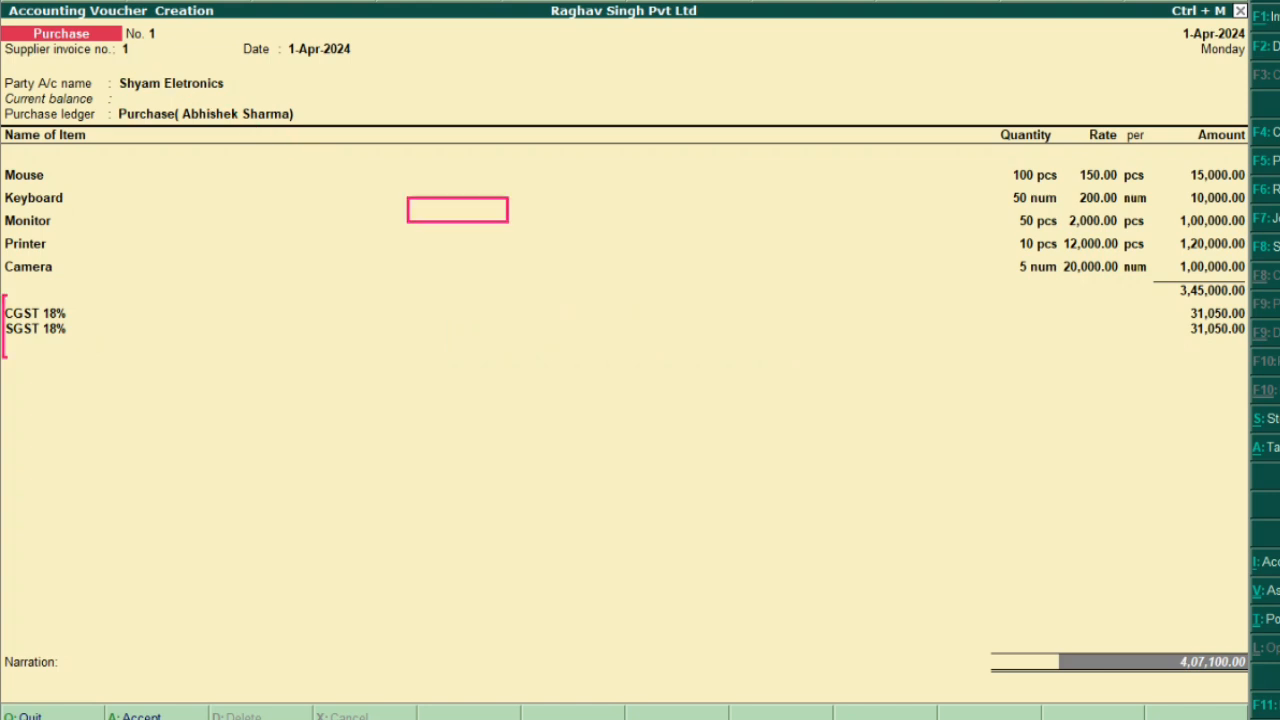
pyautogui.hotkey('ctrl', 'z')
pyautogui.hotkey('ctrl', 'z')
pyautogui.hotkey('ctrl', 'z')
pyautogui.hotkey('ctrl', 'z')
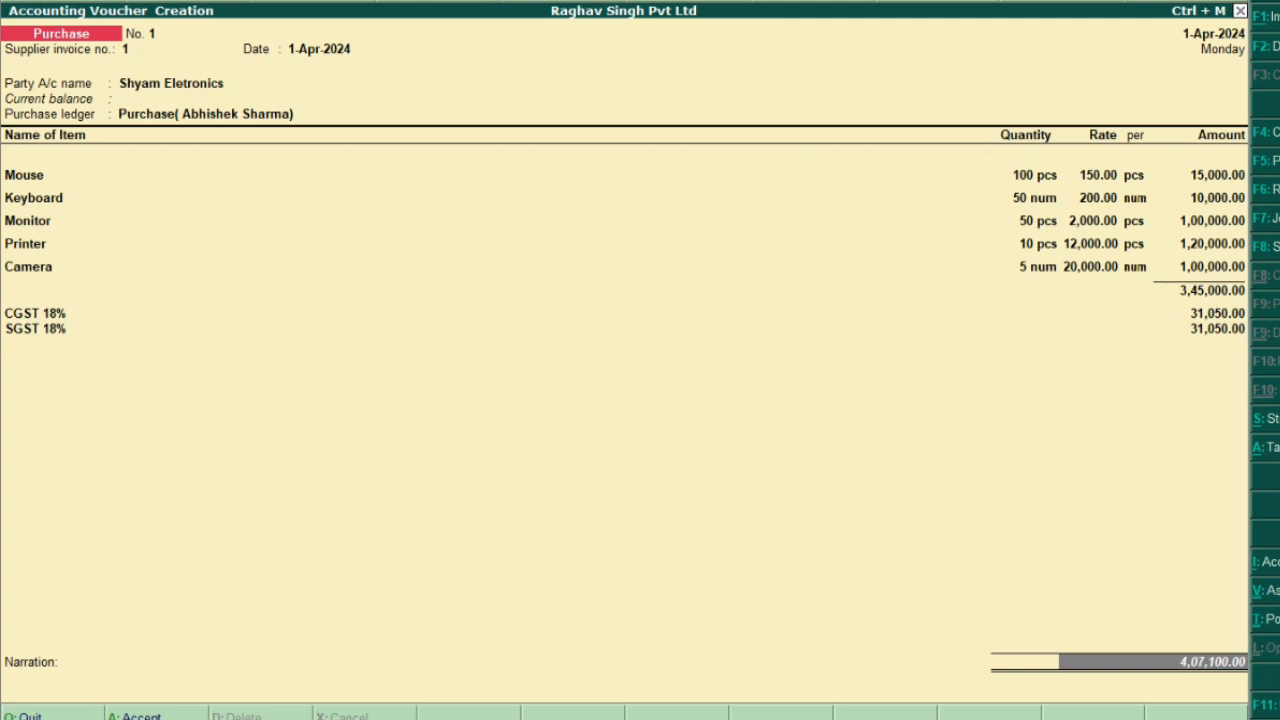
pyautogui.click(24, 175)
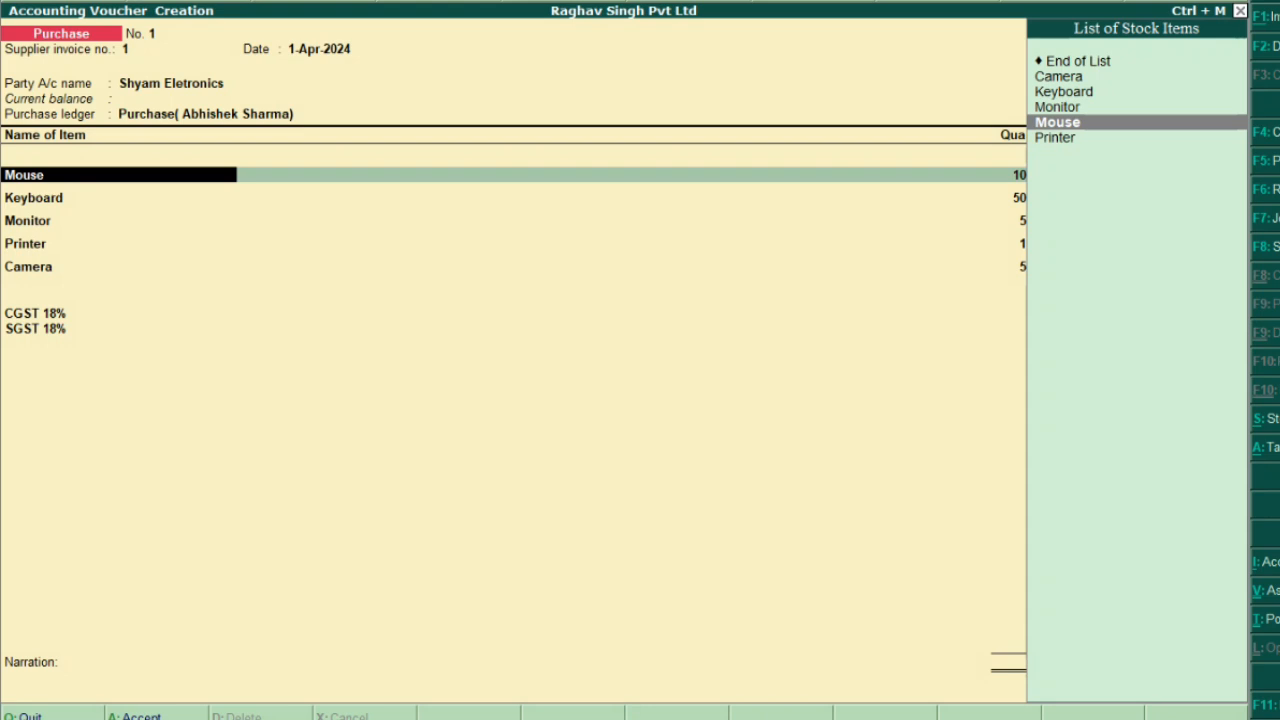
pyautogui.press('Return')
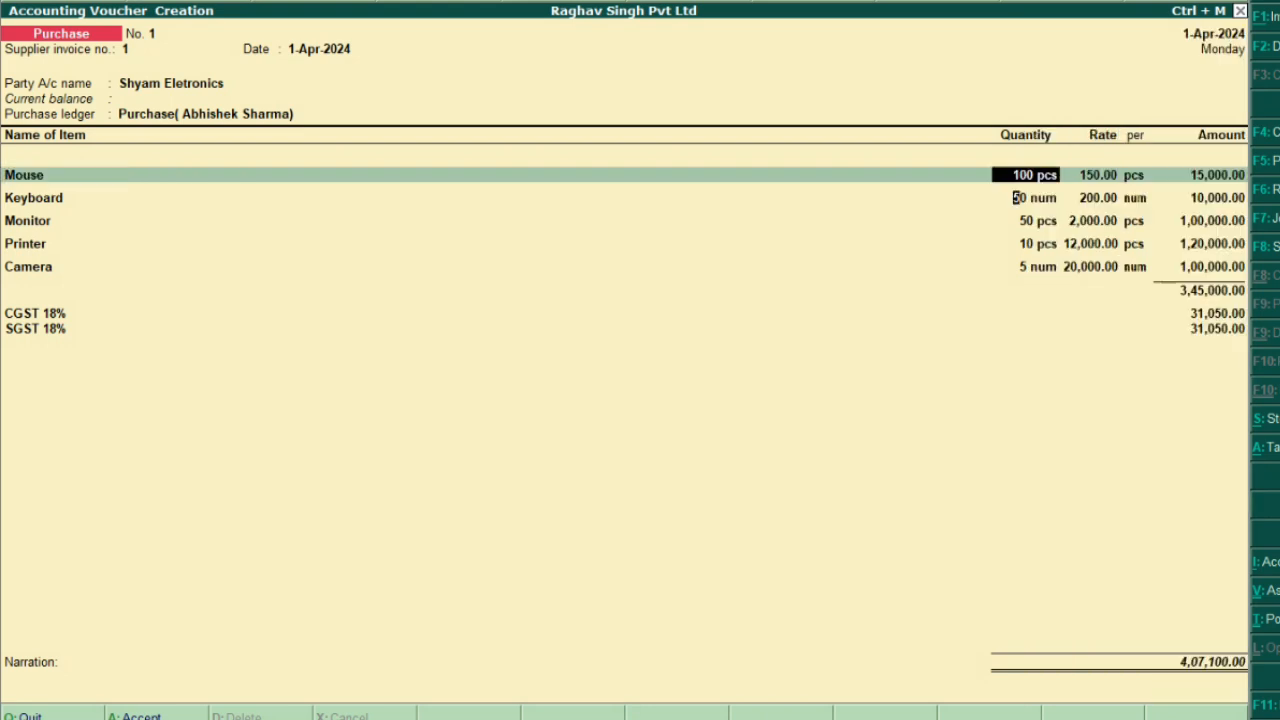
pyautogui.press('Down')
pyautogui.press('Down')
pyautogui.press('Down')
pyautogui.press('Down')
pyautogui.press('Down')
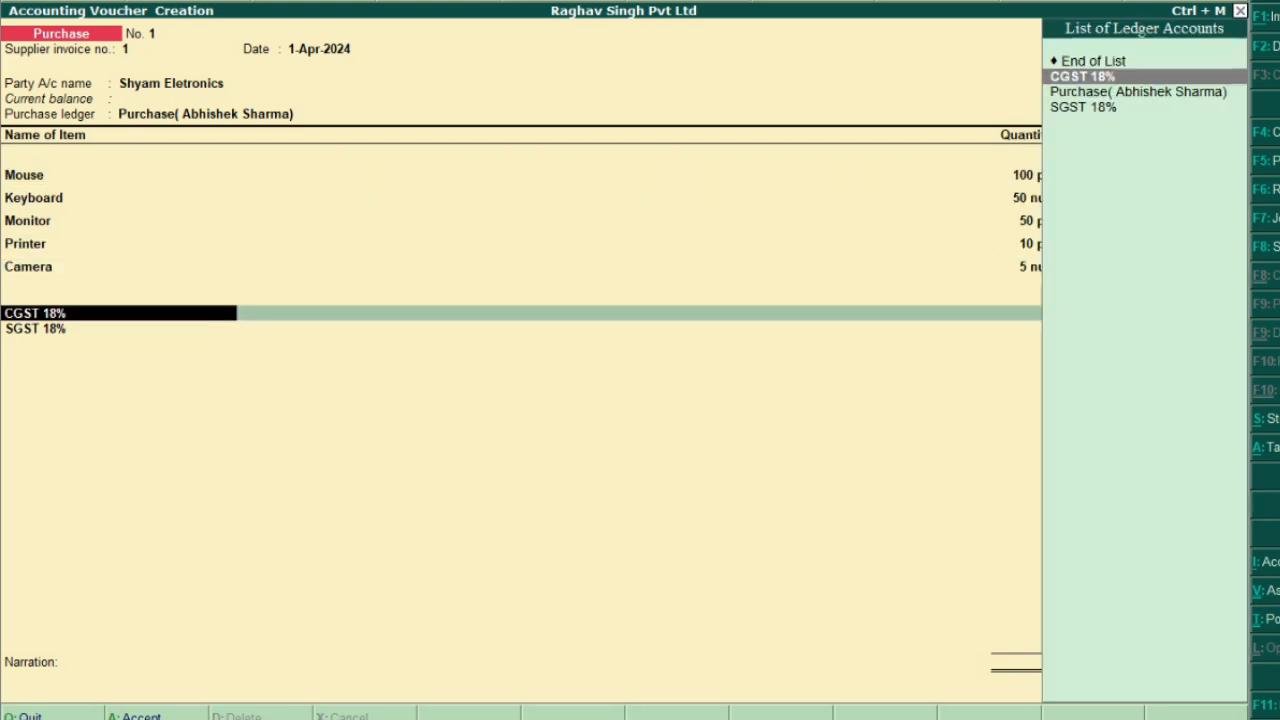
pyautogui.press('Down')
pyautogui.press('Up')
pyautogui.press('Up')
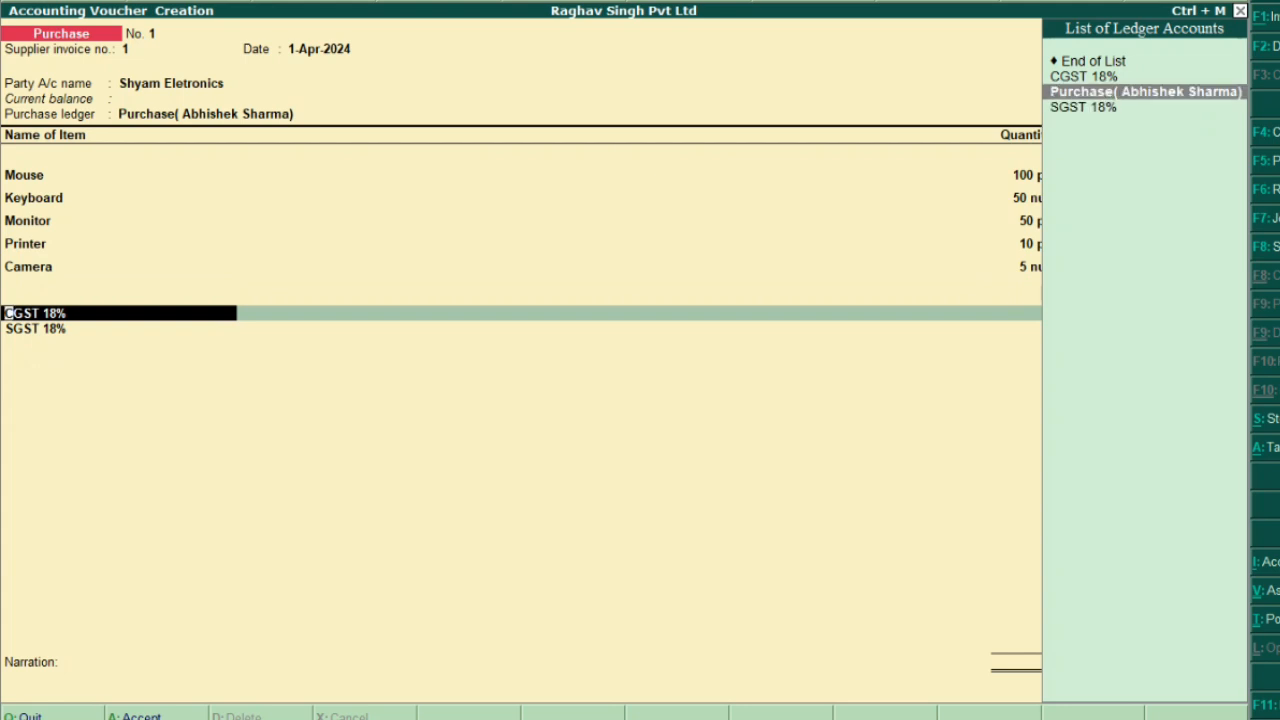
pyautogui.press('Return')
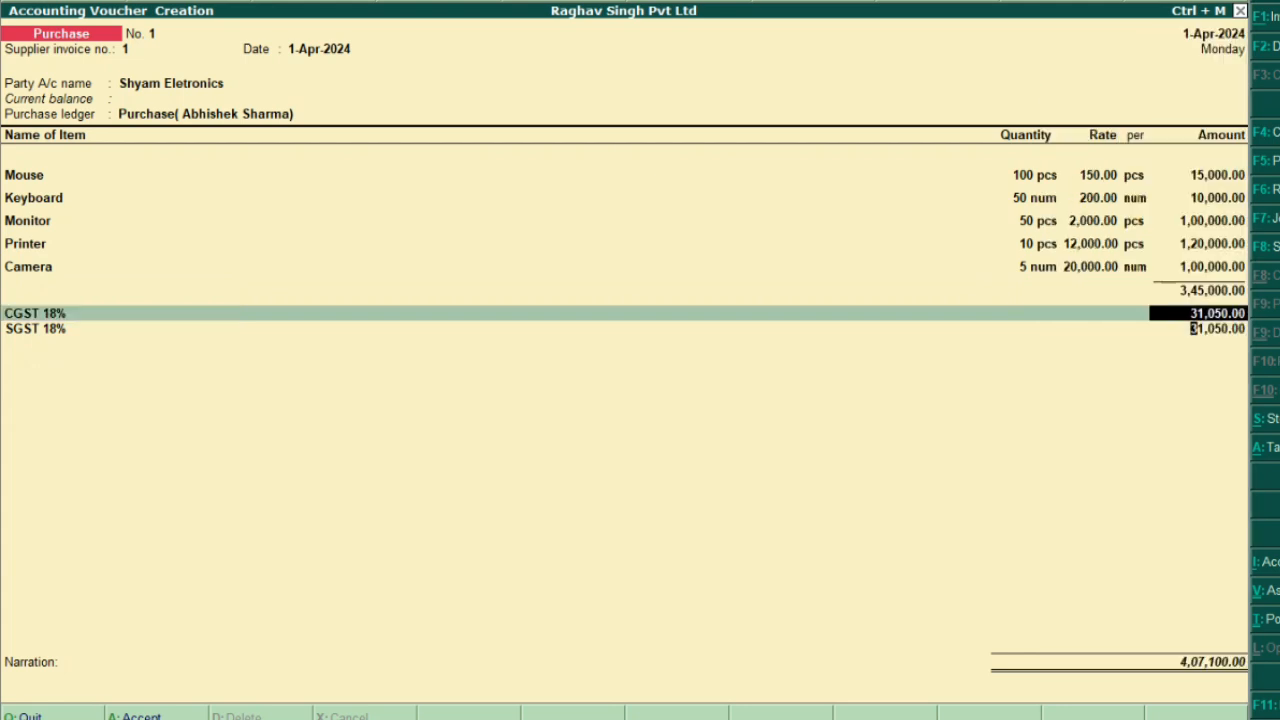
pyautogui.press('Return')
pyautogui.press('Return')
pyautogui.press('Return')
pyautogui.press('Return')
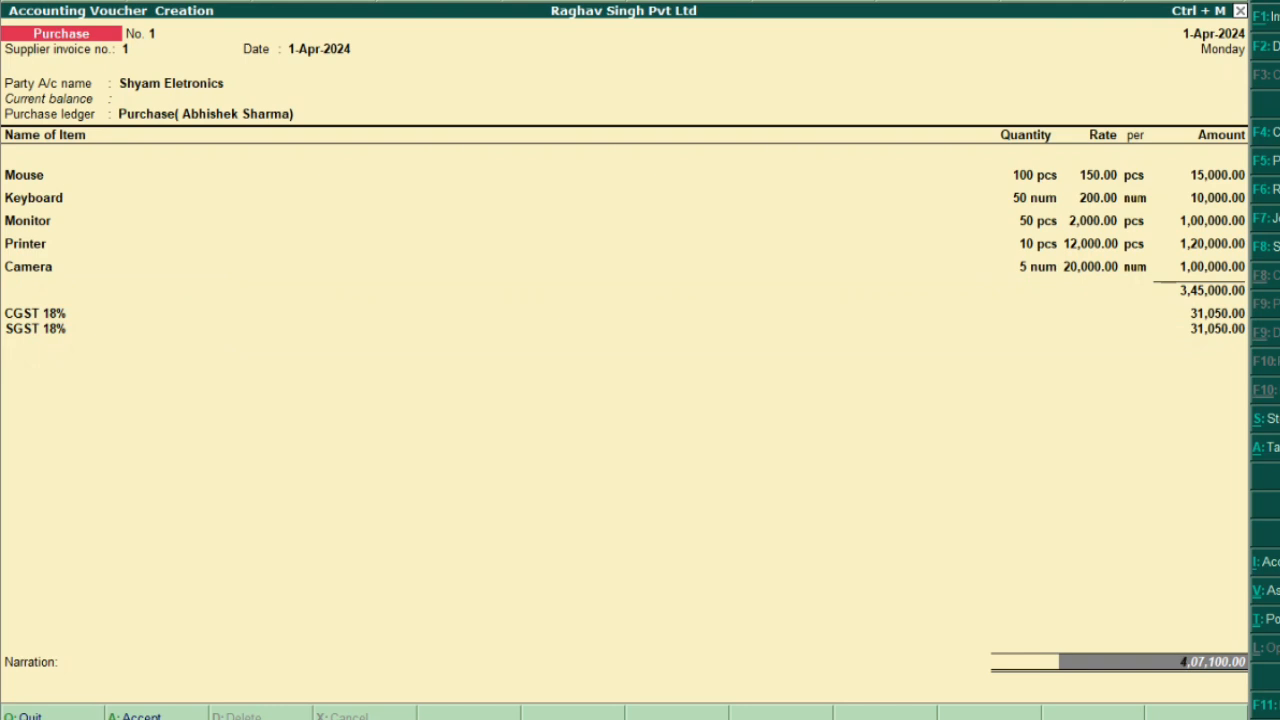
pyautogui.press('Return')
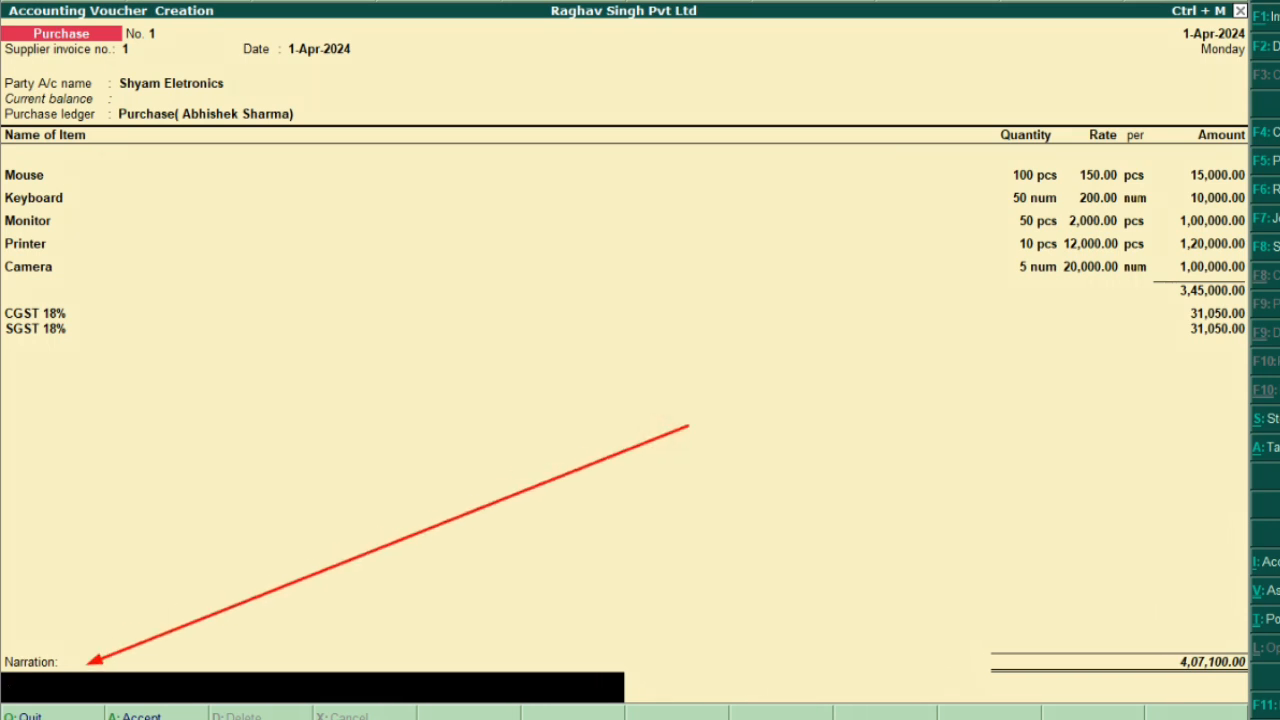
# Enter the supplier's bill number as the narration 'bill No..772'
pyautogui.click(308, 399)
pyautogui.write('Provide your bill number')
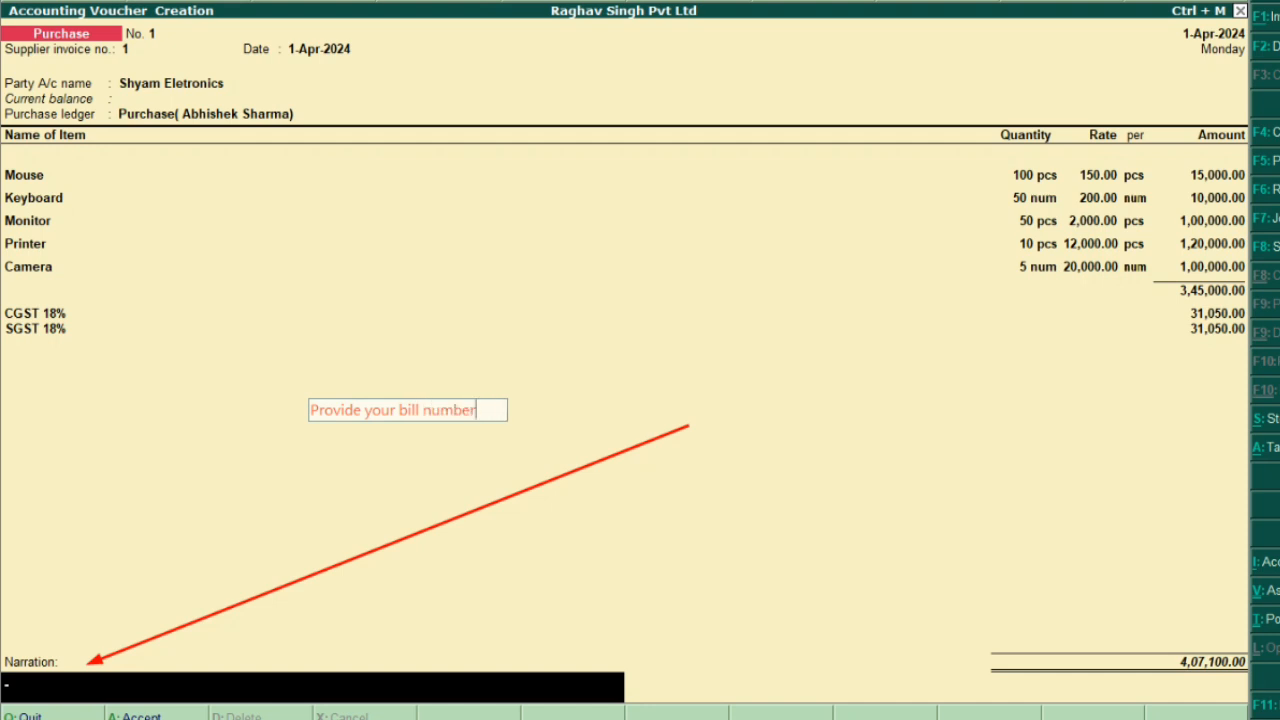
pyautogui.write(' Here')
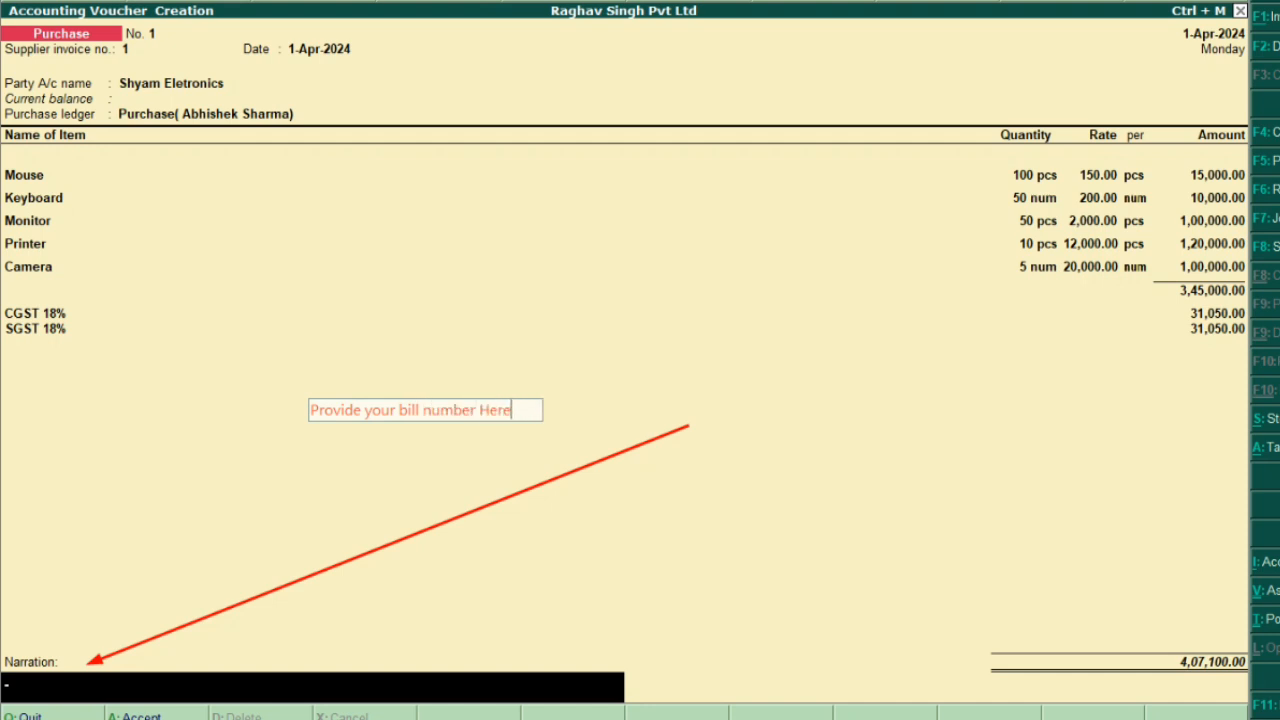
pyautogui.write('.....')
pyautogui.press('Escape')
pyautogui.click(118, 244)
pyautogui.click(312, 687)
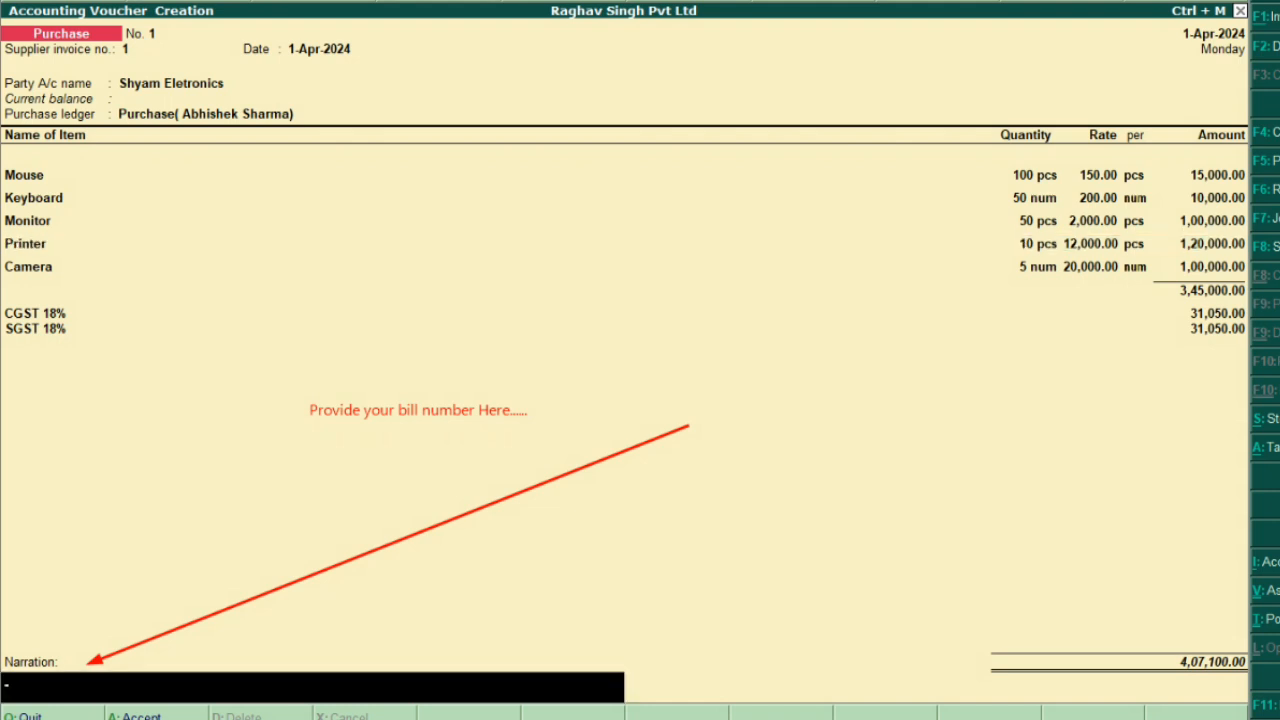
pyautogui.write('bil')
pyautogui.write('l')
pyautogui.write(' NUmber')
pyautogui.press('BackSpace')
pyautogui.press('BackSpace')
pyautogui.press('BackSpace')
pyautogui.press('BackSpace')
pyautogui.press('BackSpace')
pyautogui.write('umbe')
pyautogui.press('BackSpace')
pyautogui.press('BackSpace')
pyautogui.press('BackSpace')
pyautogui.press('BackSpace')
pyautogui.press('BackSpace')
pyautogui.press('BackSpace')
pyautogui.press('BackSpace')
pyautogui.write('n')
pyautogui.press('BackSpace')
pyautogui.press('BackSpace')
pyautogui.write('No..772')
# Step from the Mouse line down through the items and CGST 18% back to Narration to verify it
pyautogui.click(118, 175)
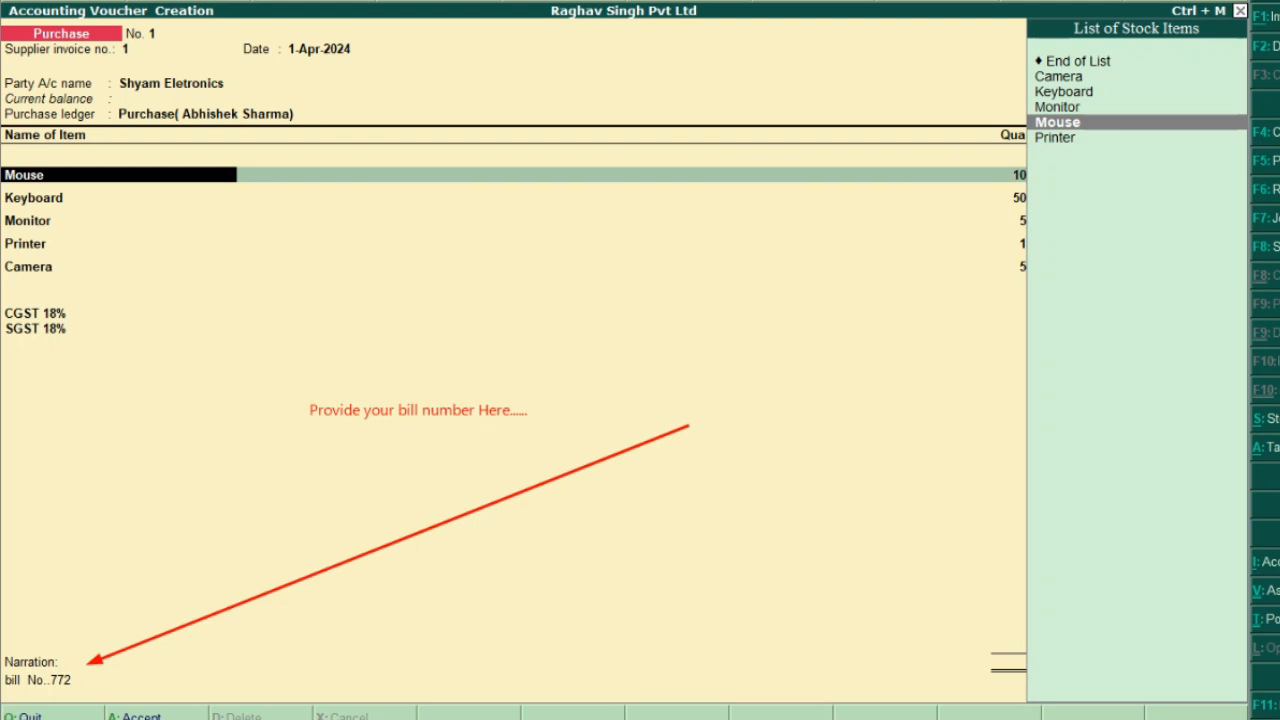
pyautogui.press('Return')
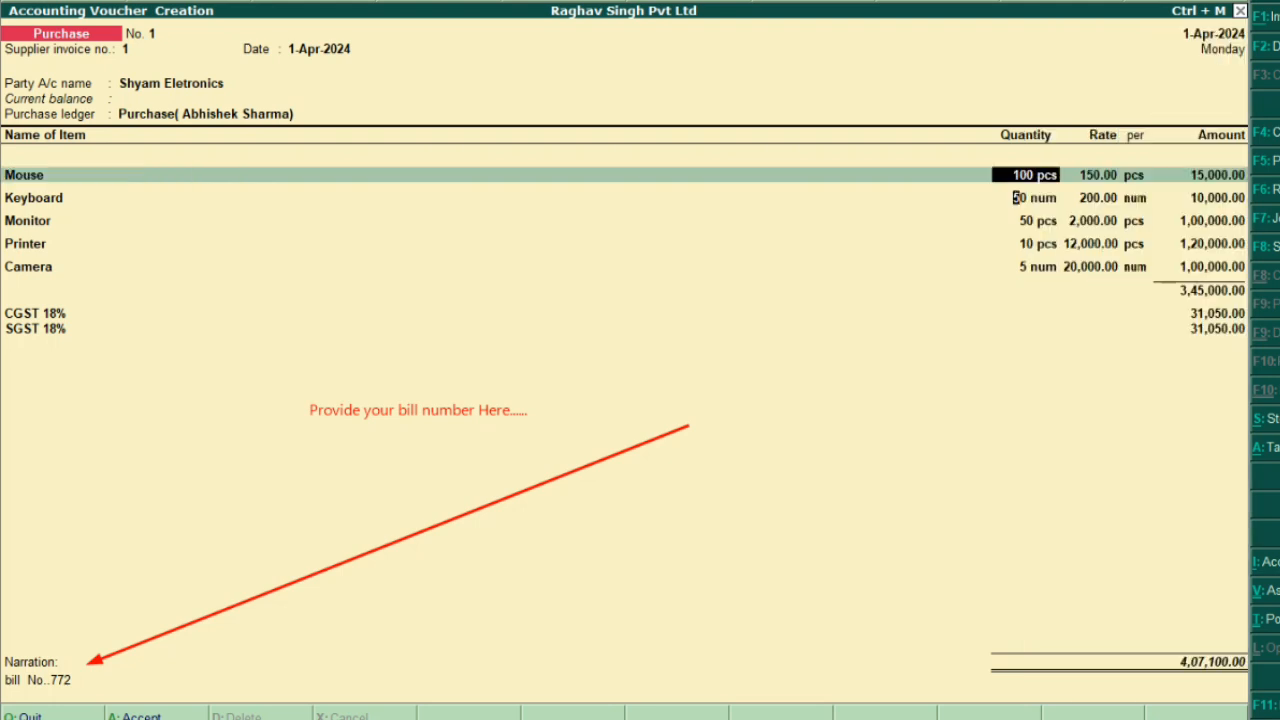
pyautogui.press('Down')
pyautogui.press('Down')
pyautogui.press('Down')
pyautogui.press('Down')
pyautogui.press('Down')
pyautogui.press('Down')
pyautogui.press('Return')
pyautogui.press('Return')
pyautogui.press('Return')
pyautogui.press('Return')
pyautogui.press('Return')
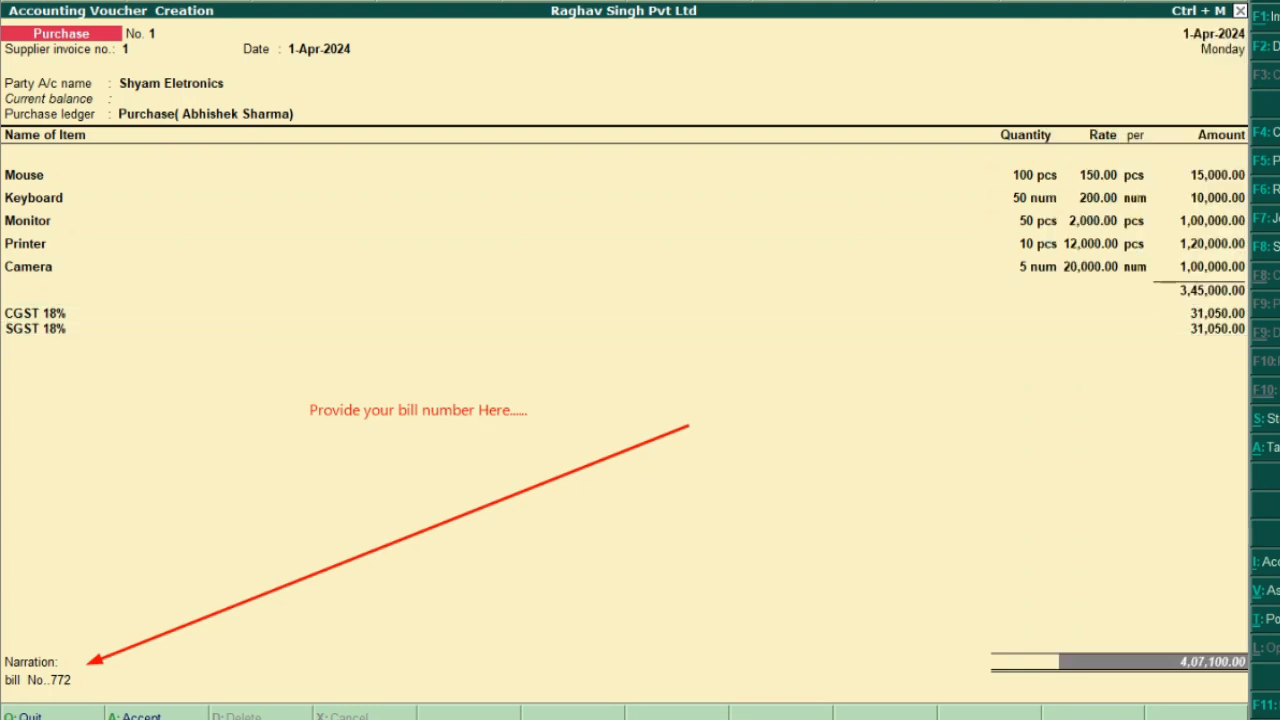
pyautogui.press('Return')
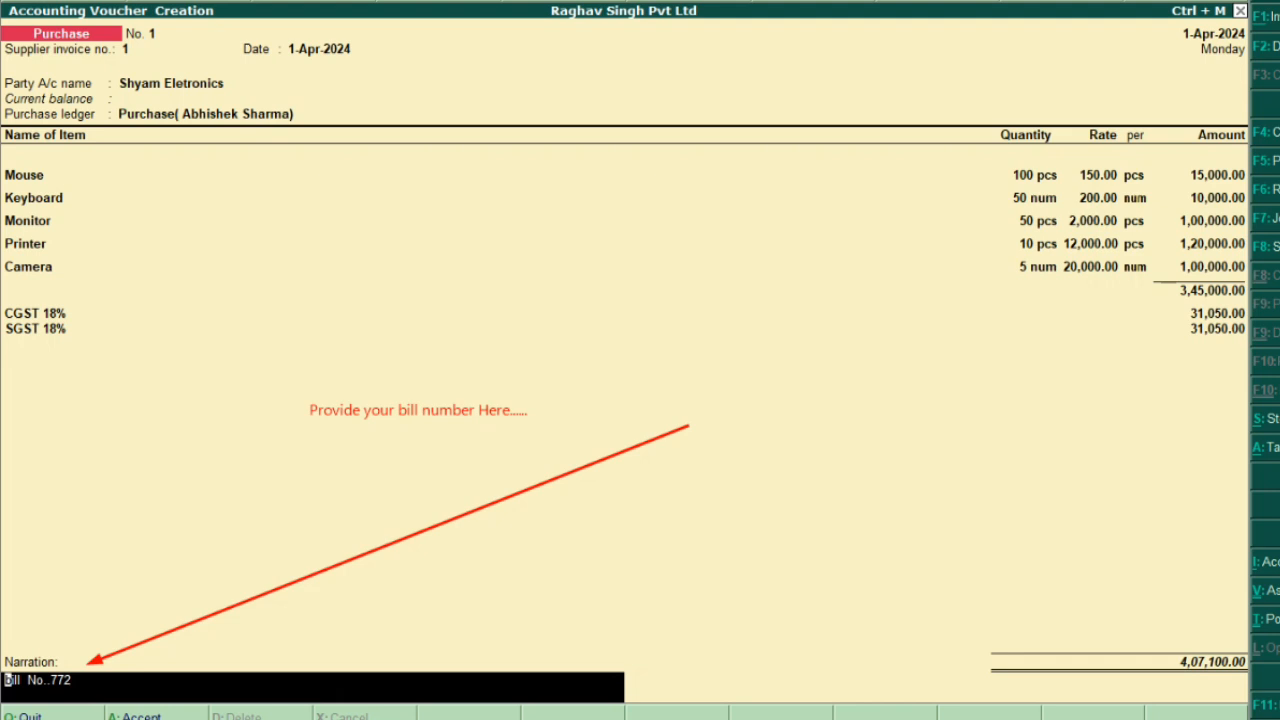
# Accept the voucher, then quit the empty Stock Journal No. 1 back to Gateway of Tally
pyautogui.press('Return')
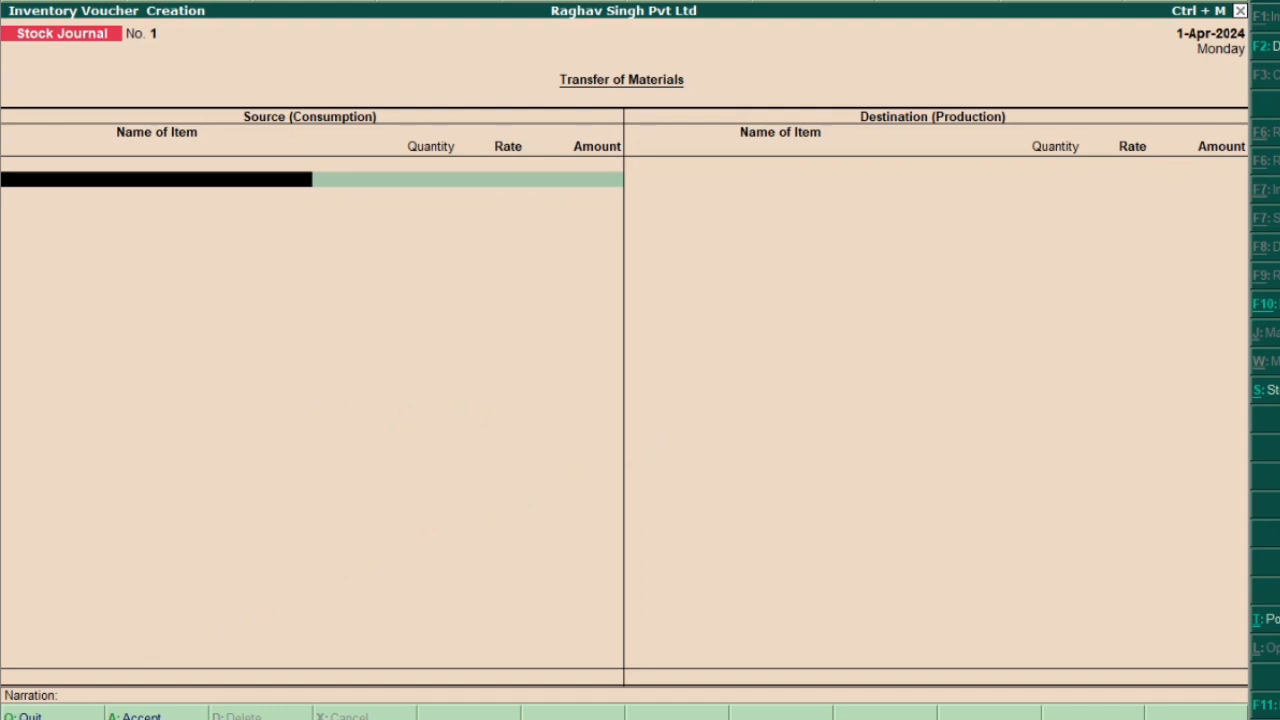
pyautogui.press('Return')
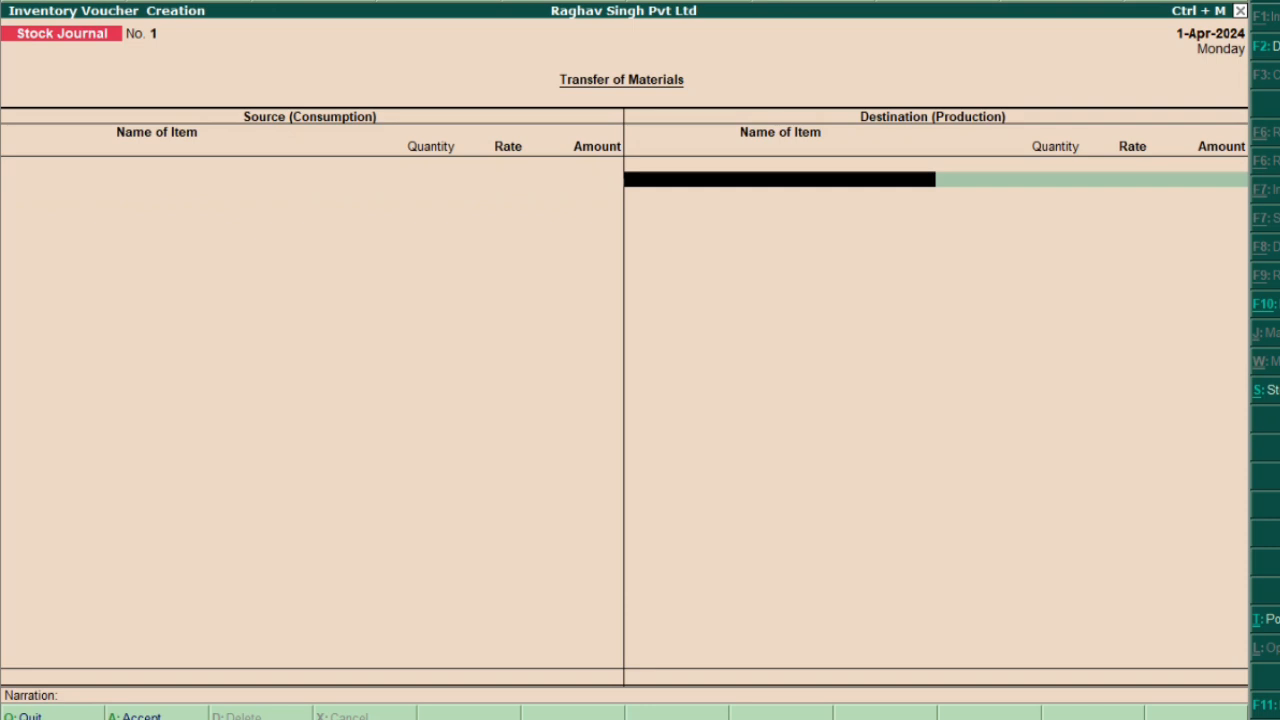
pyautogui.press('Escape')
pyautogui.press('y')
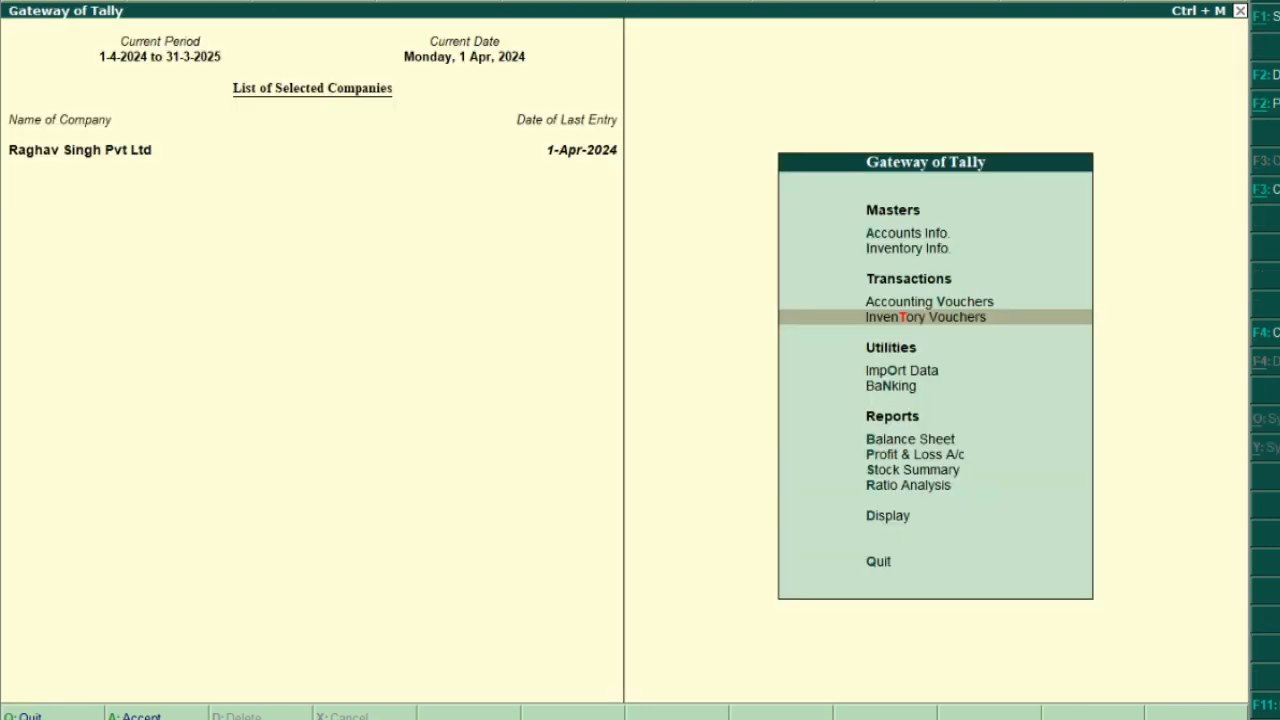
# Write the heading 'how will you Show Your GST Data' and steps through 'click on any ONE ITEM'
pyautogui.click(208, 270)
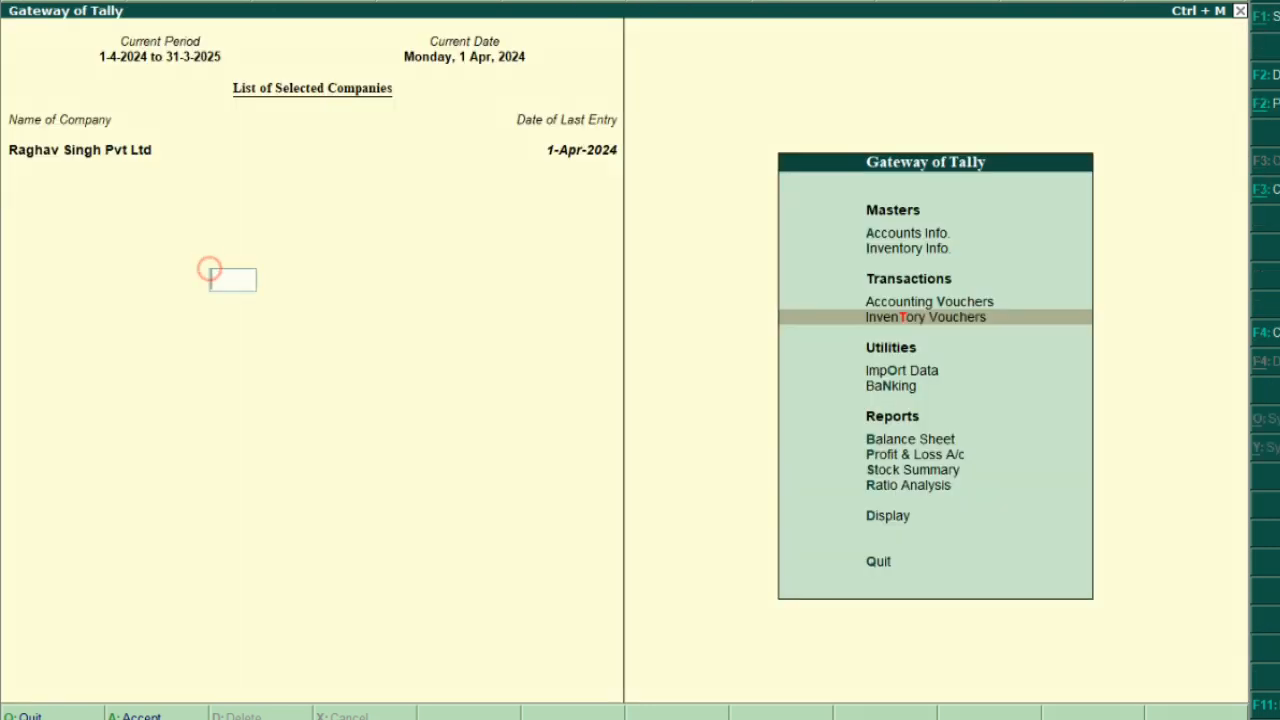
pyautogui.write('now We')
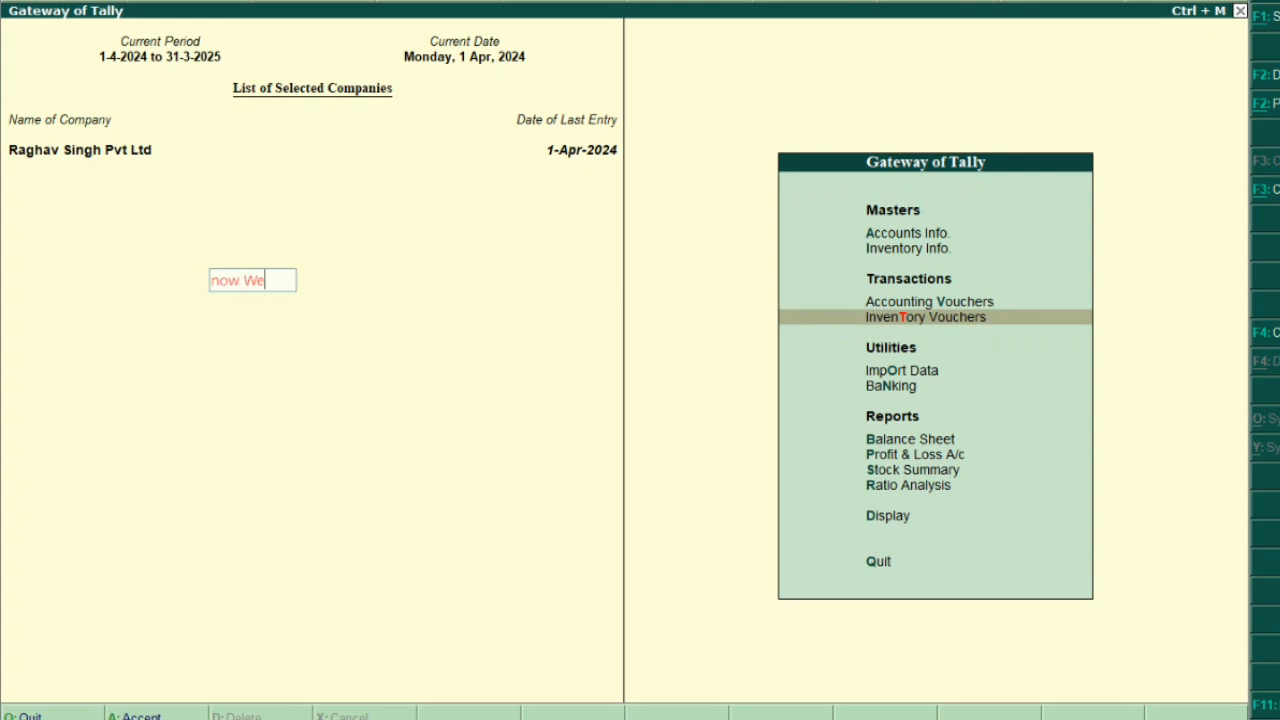
pyautogui.write(' Now that ')
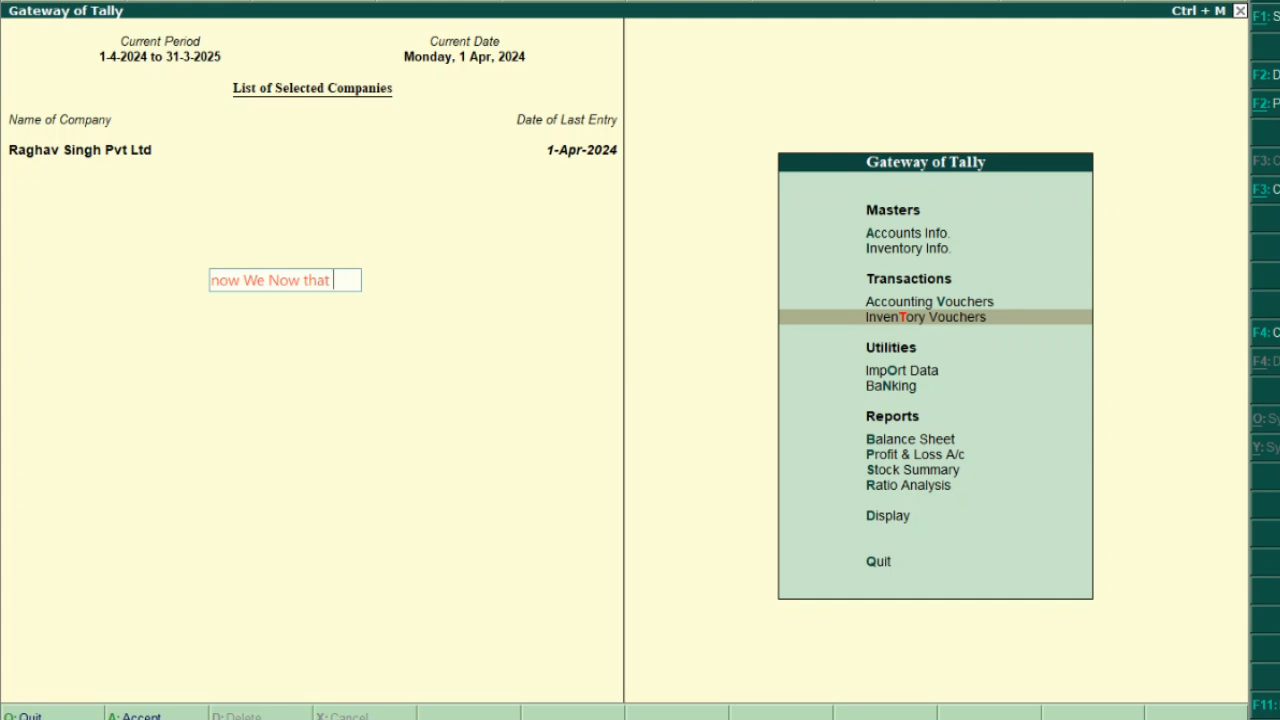
pyautogui.write('how will you')
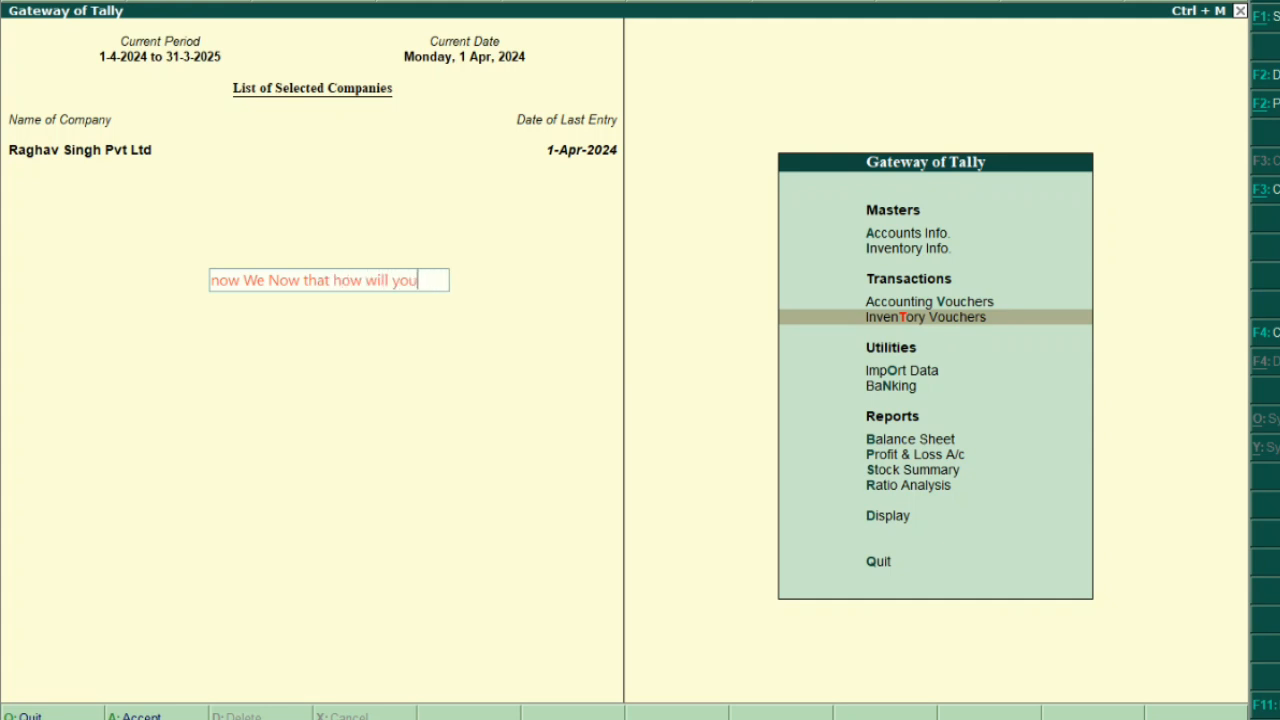
pyautogui.write(' Show Your GS')
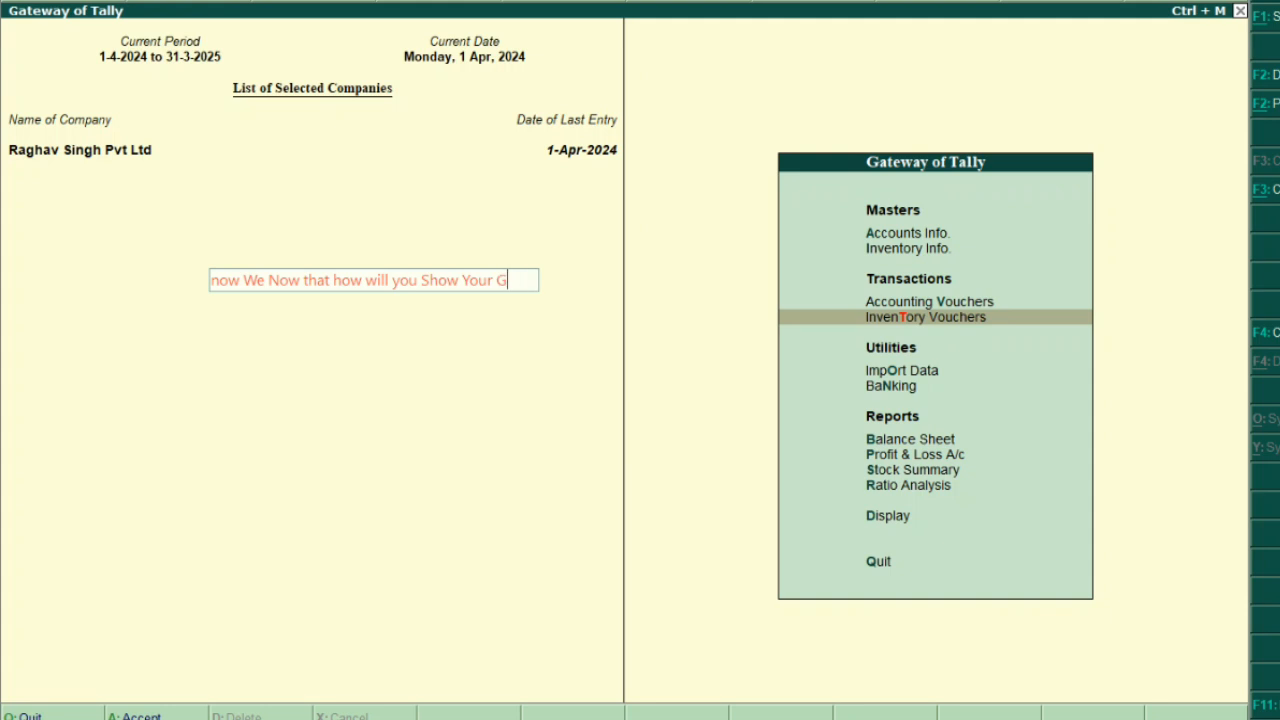
pyautogui.write('T Data')
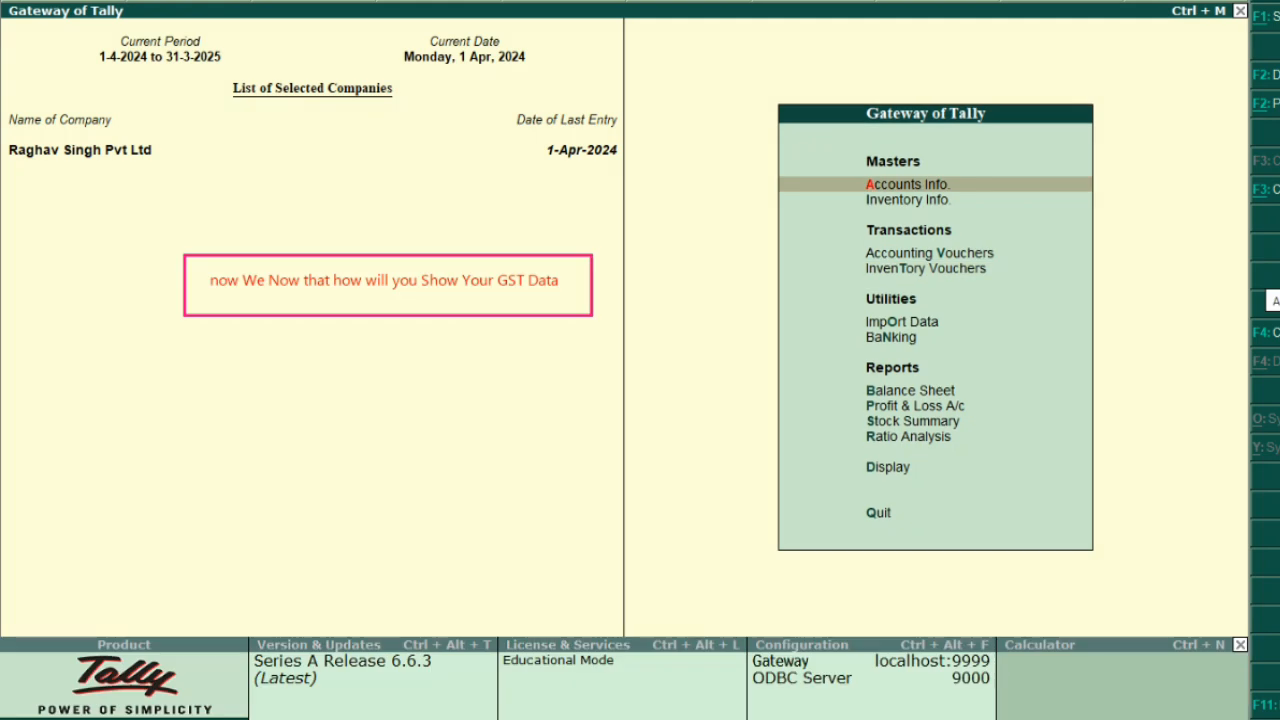
pyautogui.click(175, 347)
pyautogui.write('Go t')
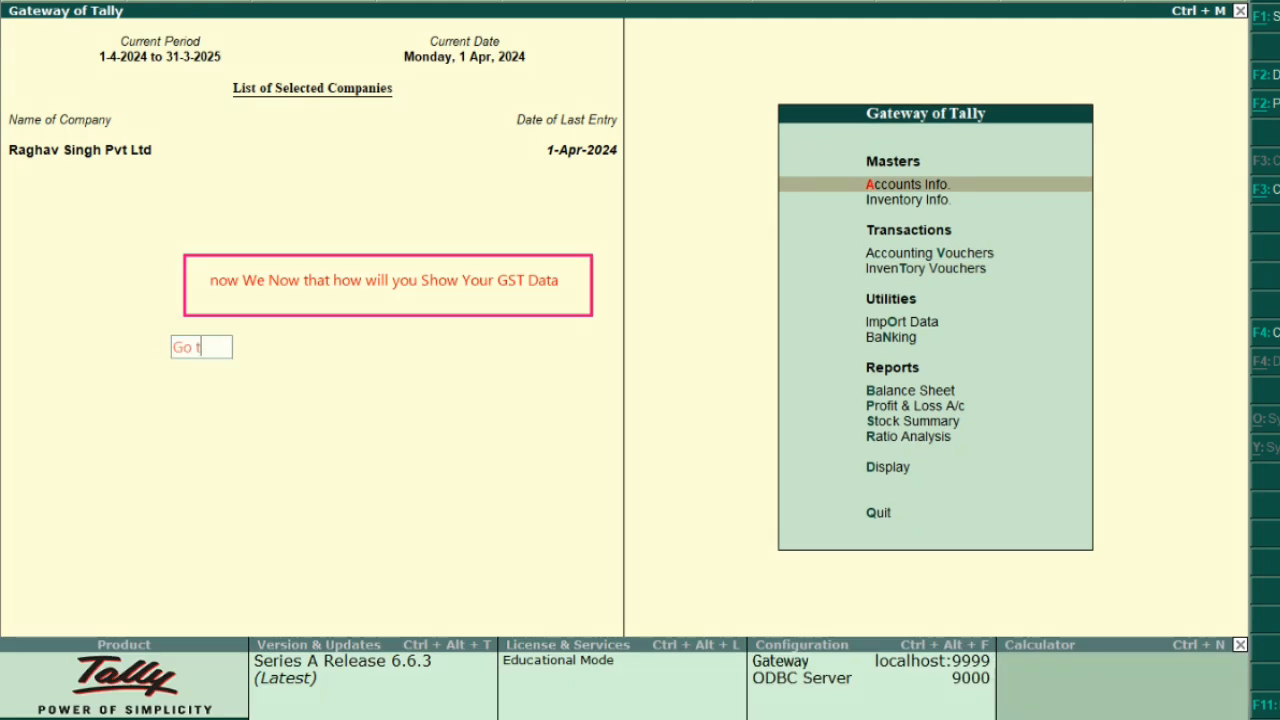
pyautogui.write('o the stock ')
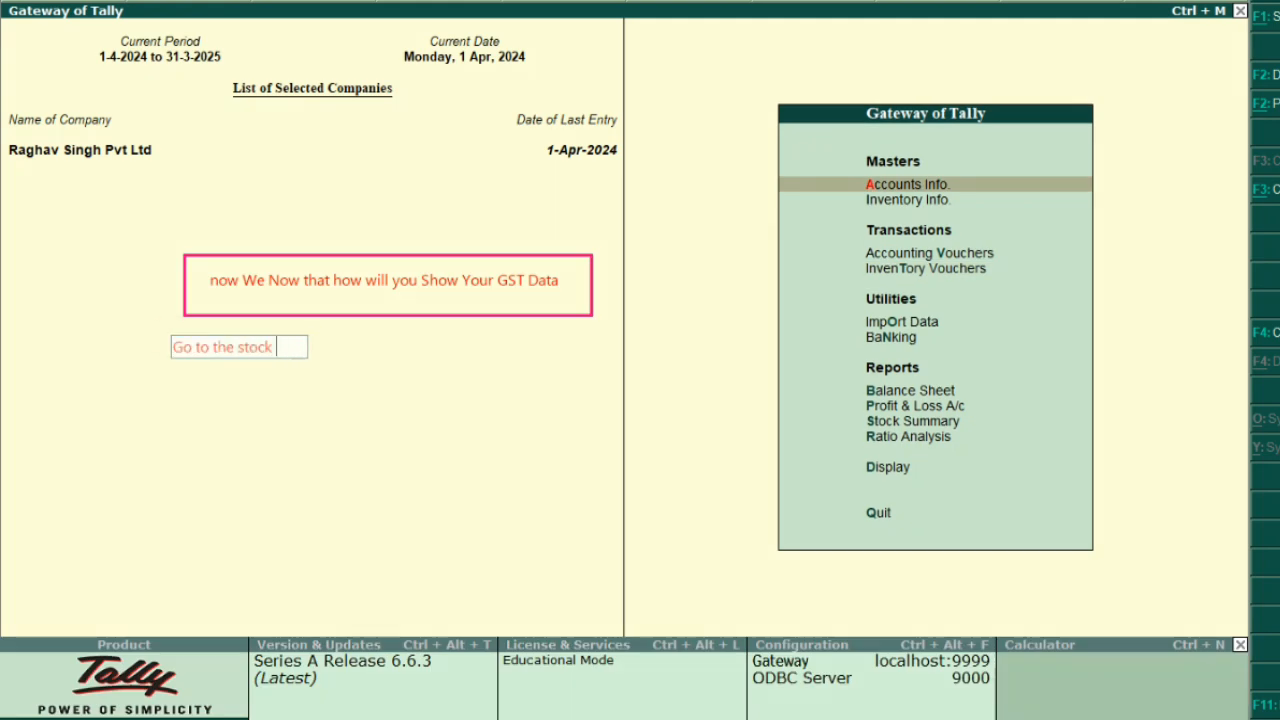
pyautogui.write('summary')
pyautogui.moveTo(272, 353); pyautogui.dragTo(290, 352)
pyautogui.press('Return')
pyautogui.press('Return')
pyautogui.write('after')
pyautogui.press('Return')
pyautogui.press('Return')
pyautogui.write('go ')
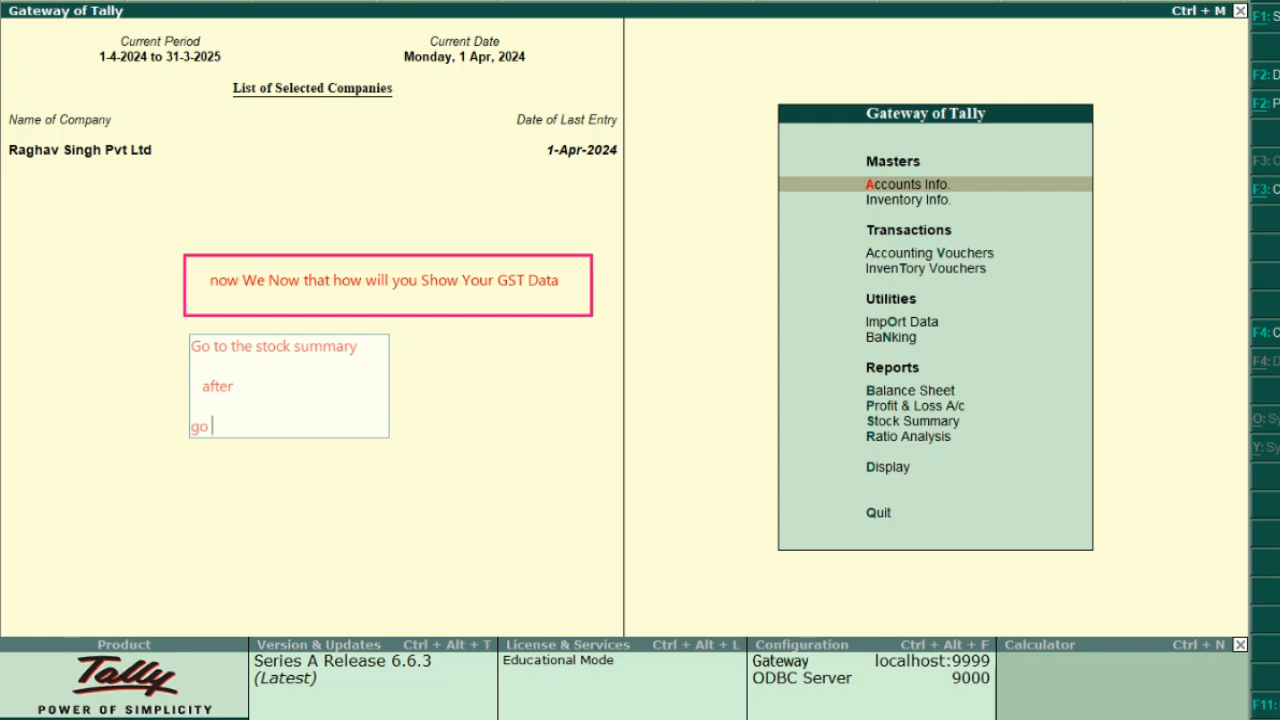
pyautogui.write('to items, whose you')
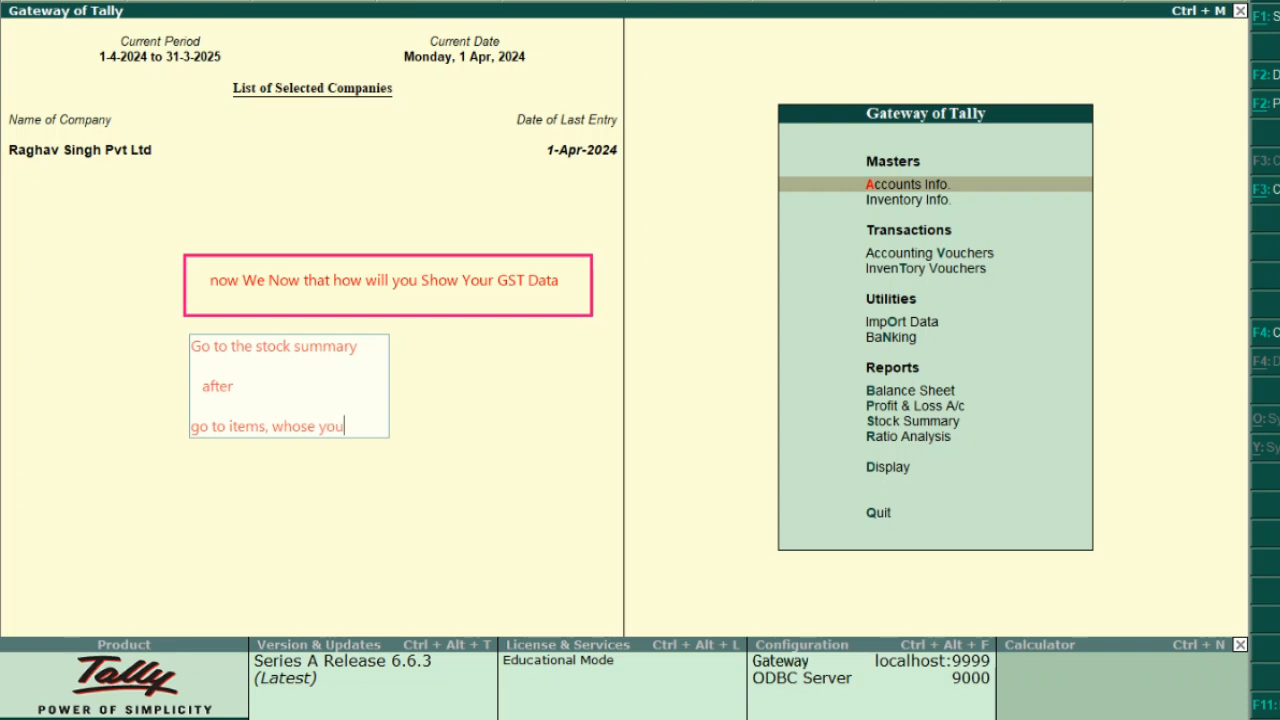
pyautogui.write('r pur')
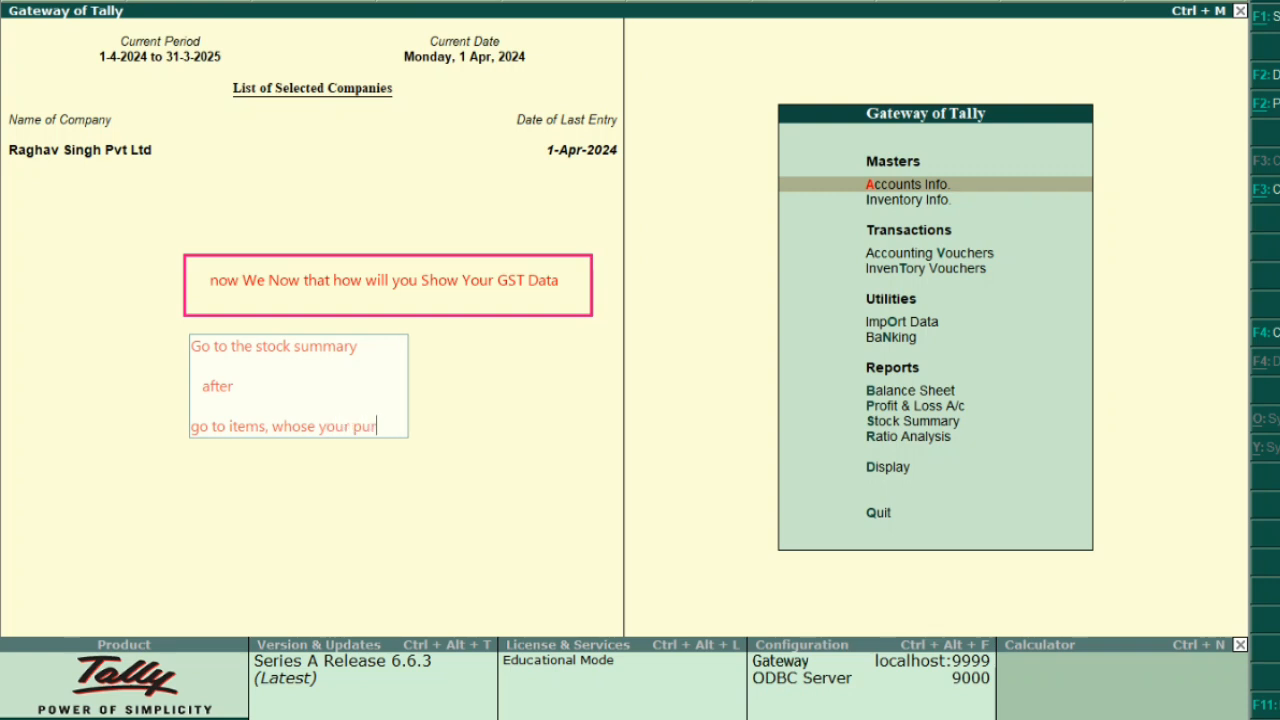
pyautogui.write('chased')
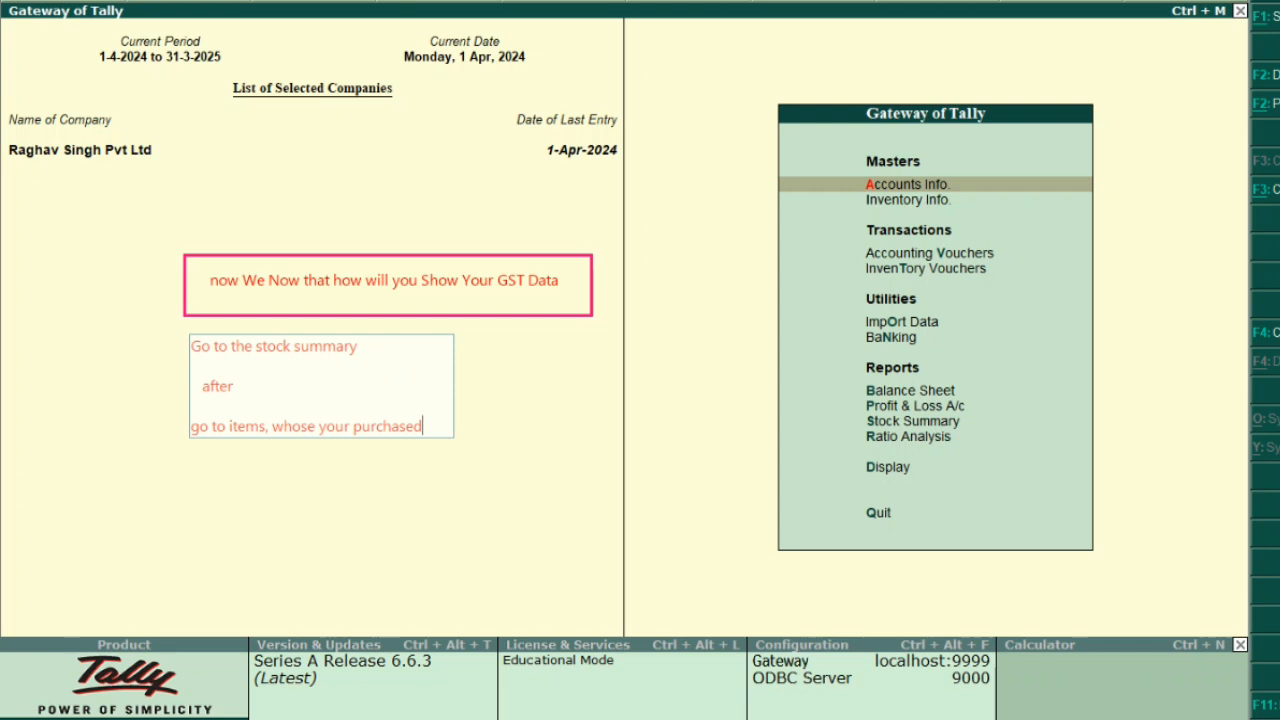
pyautogui.press('Return')
pyautogui.write('c')
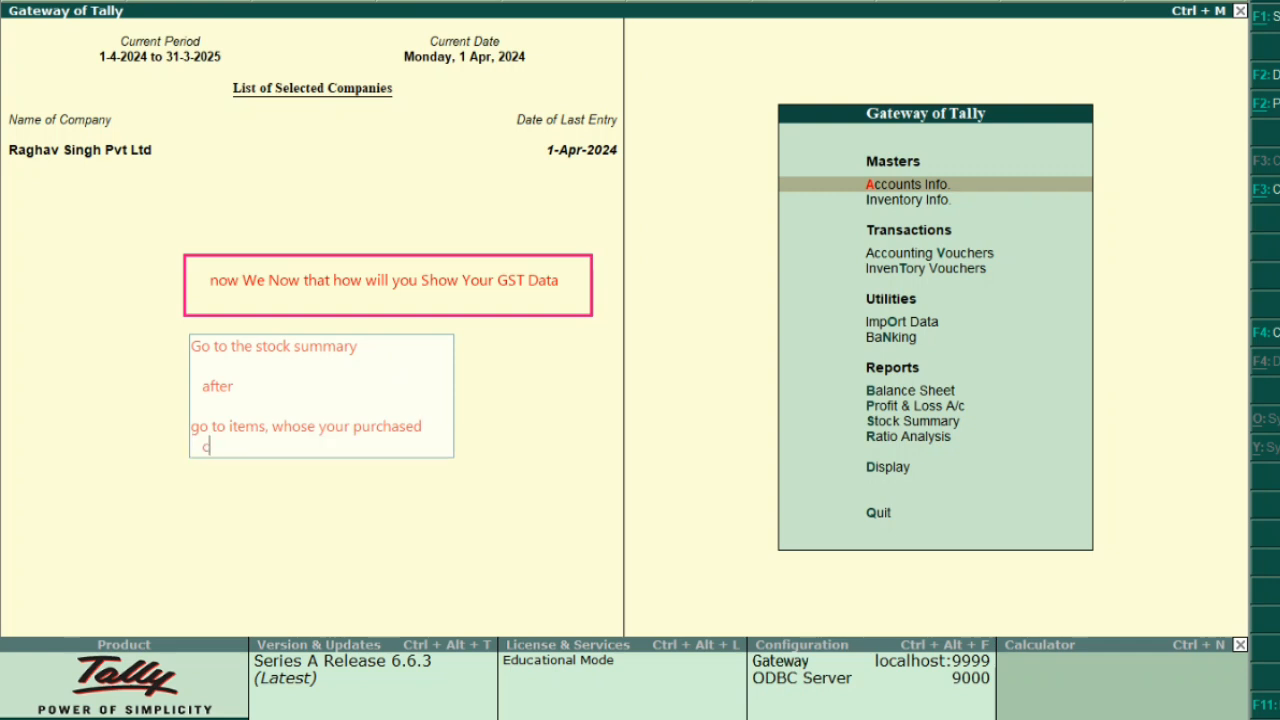
pyautogui.write('lick on any ONE ITE')
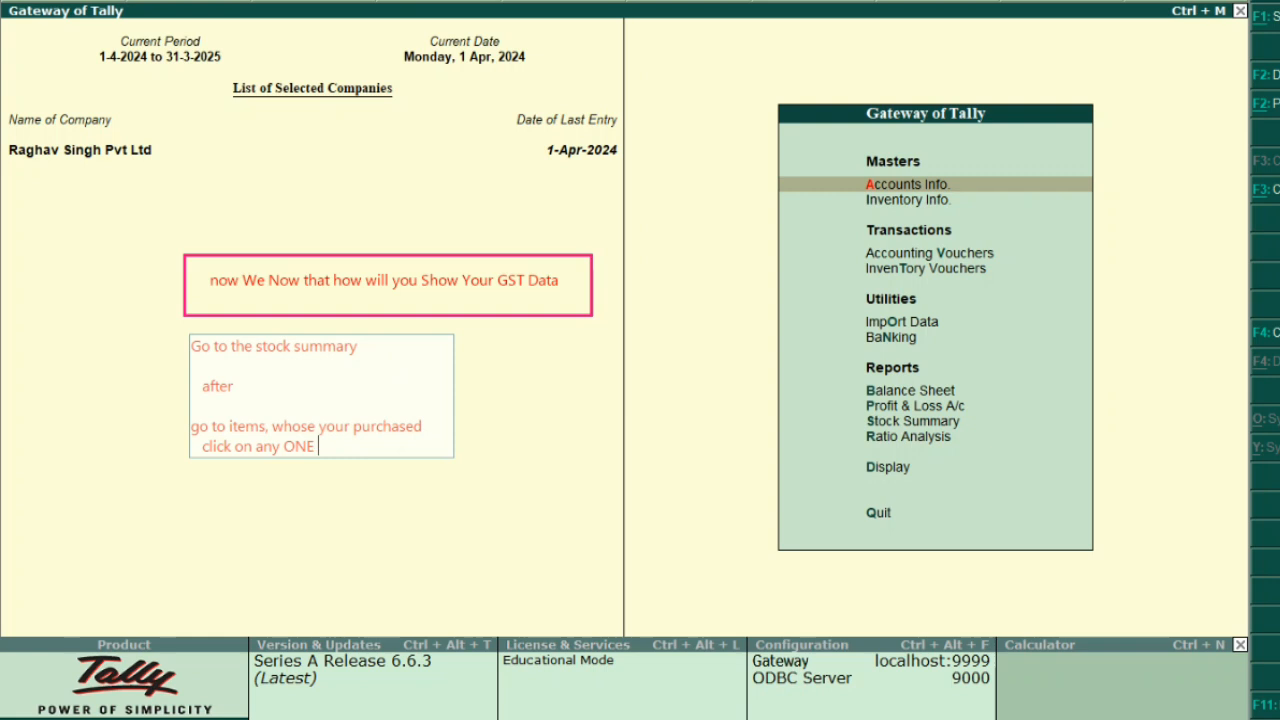
pyautogui.write('m')
pyautogui.press('BackSpace')
pyautogui.press('BackSpace')
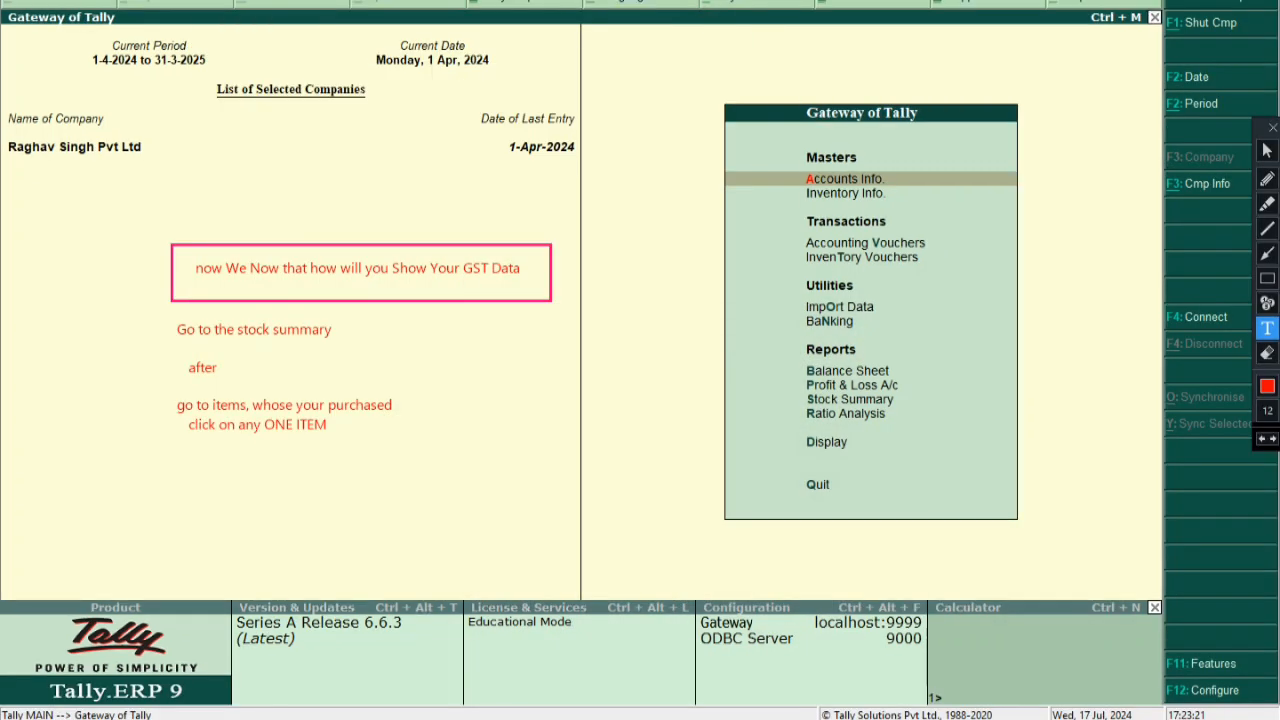
# Box the words ONE ITEM and add the note lines 'then Enter', 'again Enter', 'Again Enter'
pyautogui.click(1267, 279)
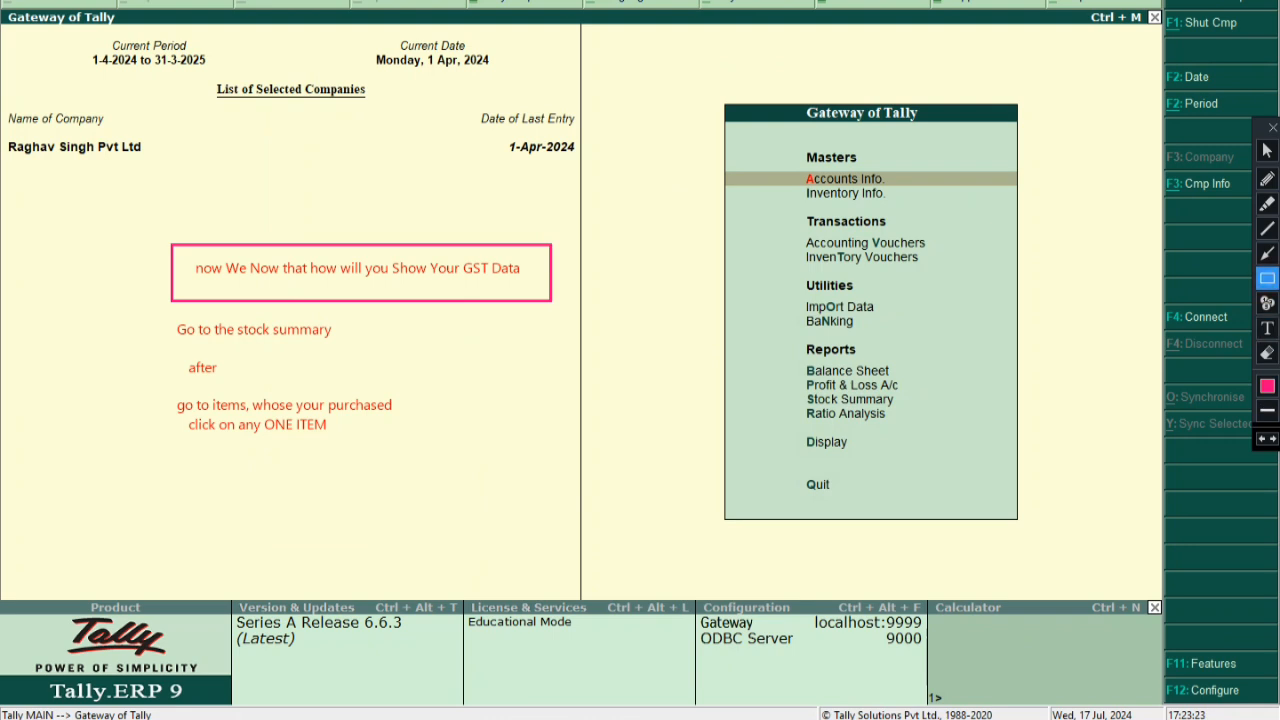
pyautogui.moveTo(258, 413); pyautogui.dragTo(339, 439)
pyautogui.click(1267, 328)
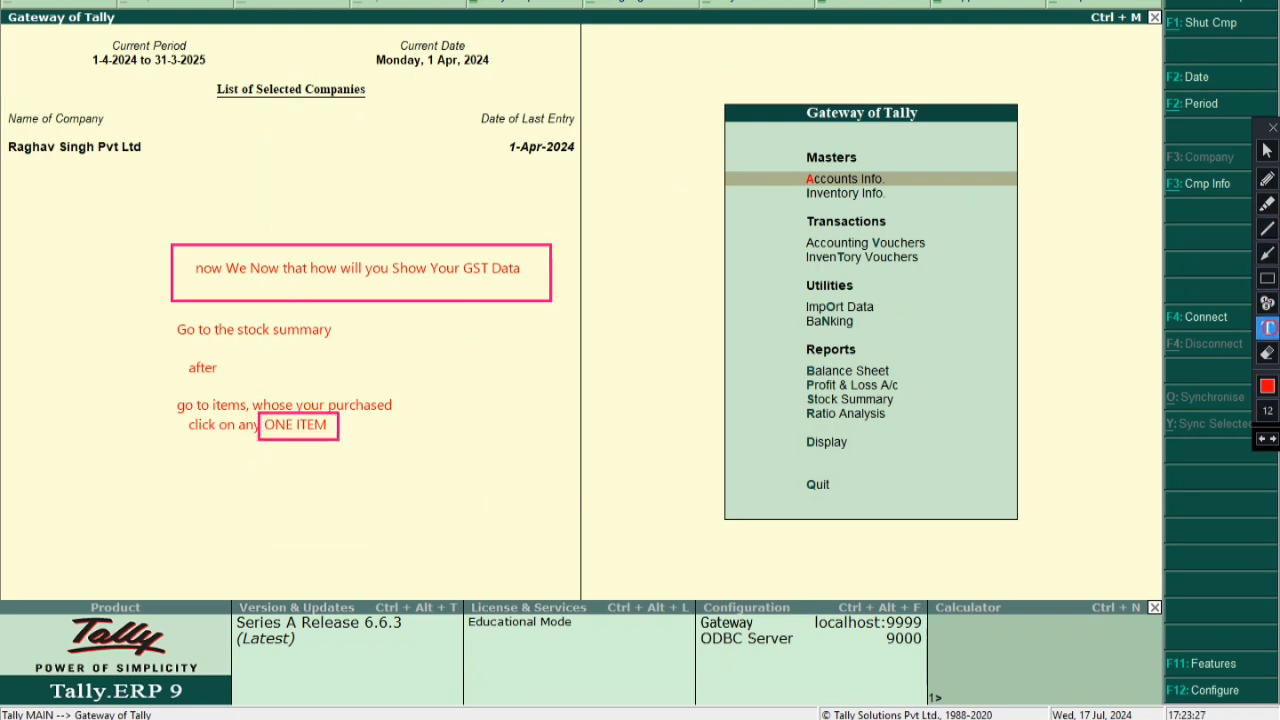
pyautogui.click(186, 462)
pyautogui.write('then Enter')
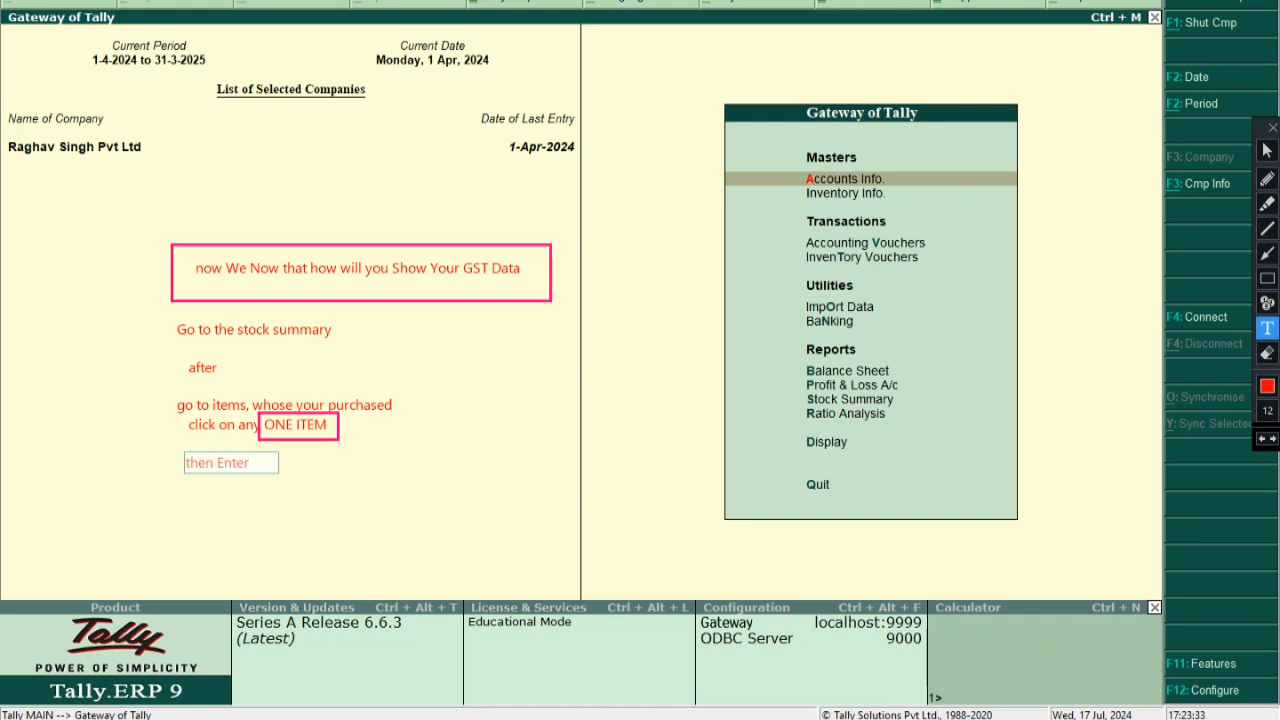
pyautogui.press('Return')
pyautogui.write('again Enter')
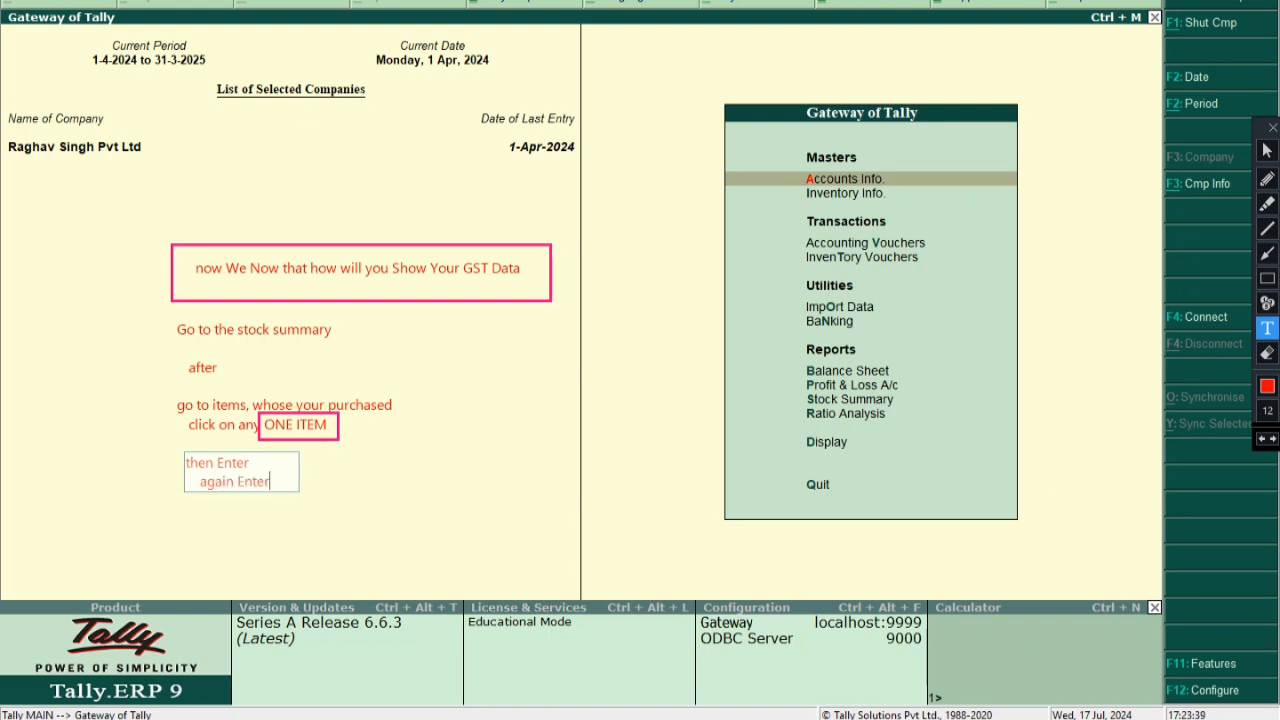
pyautogui.press('Return')
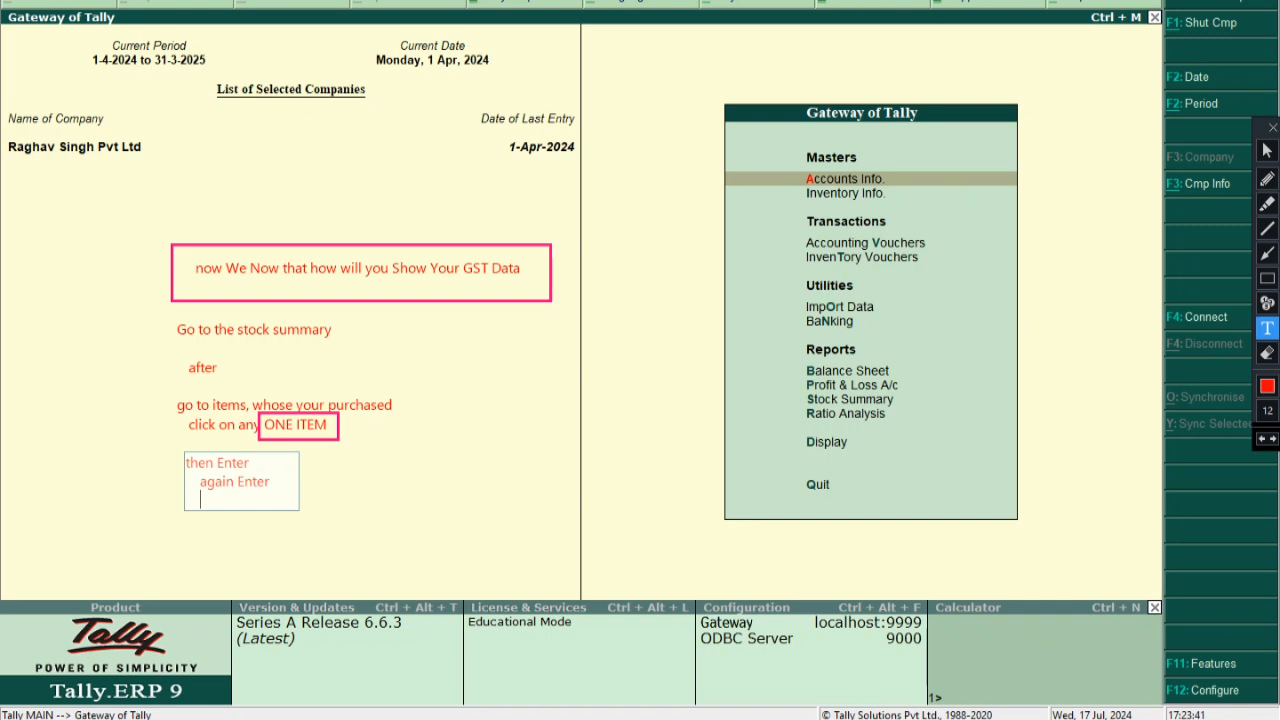
pyautogui.write('Again Enter')
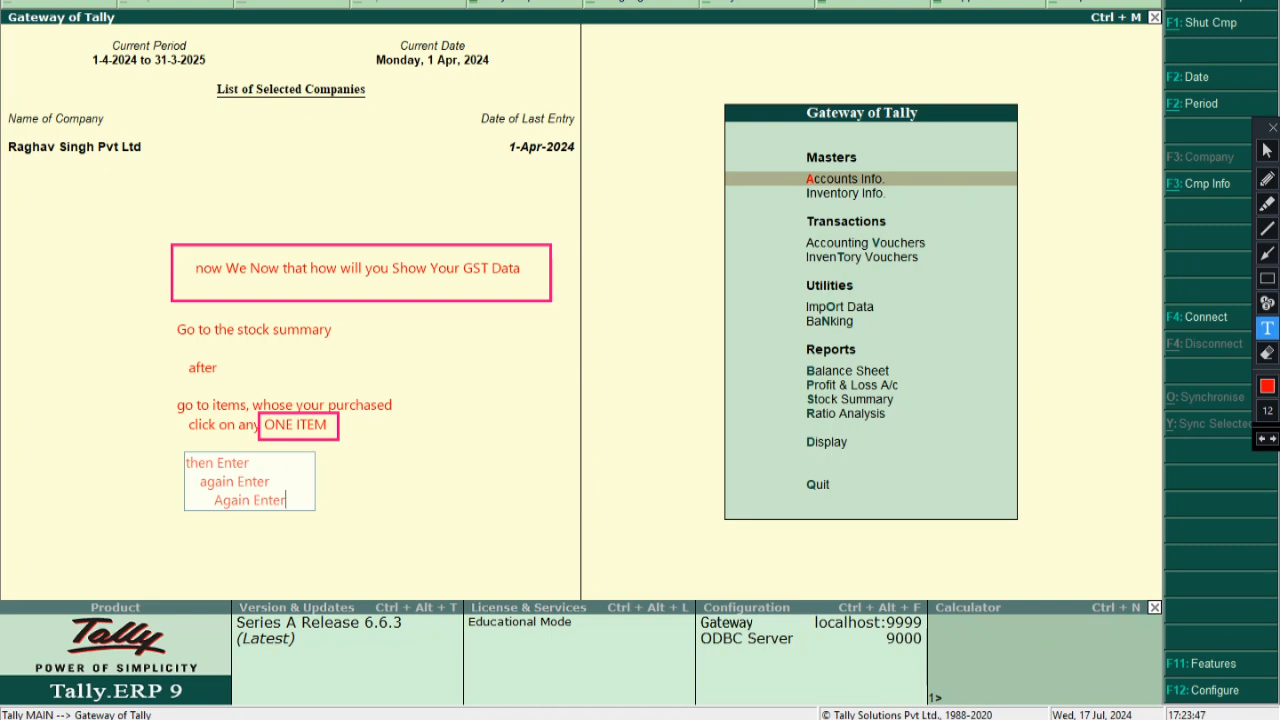
# Add the lines 'Press ALt + A for Tax Analysis' and 'Press ALt + F1 for shor your'
pyautogui.press('Return')
pyautogui.press('Return')
pyautogui.press('Return')
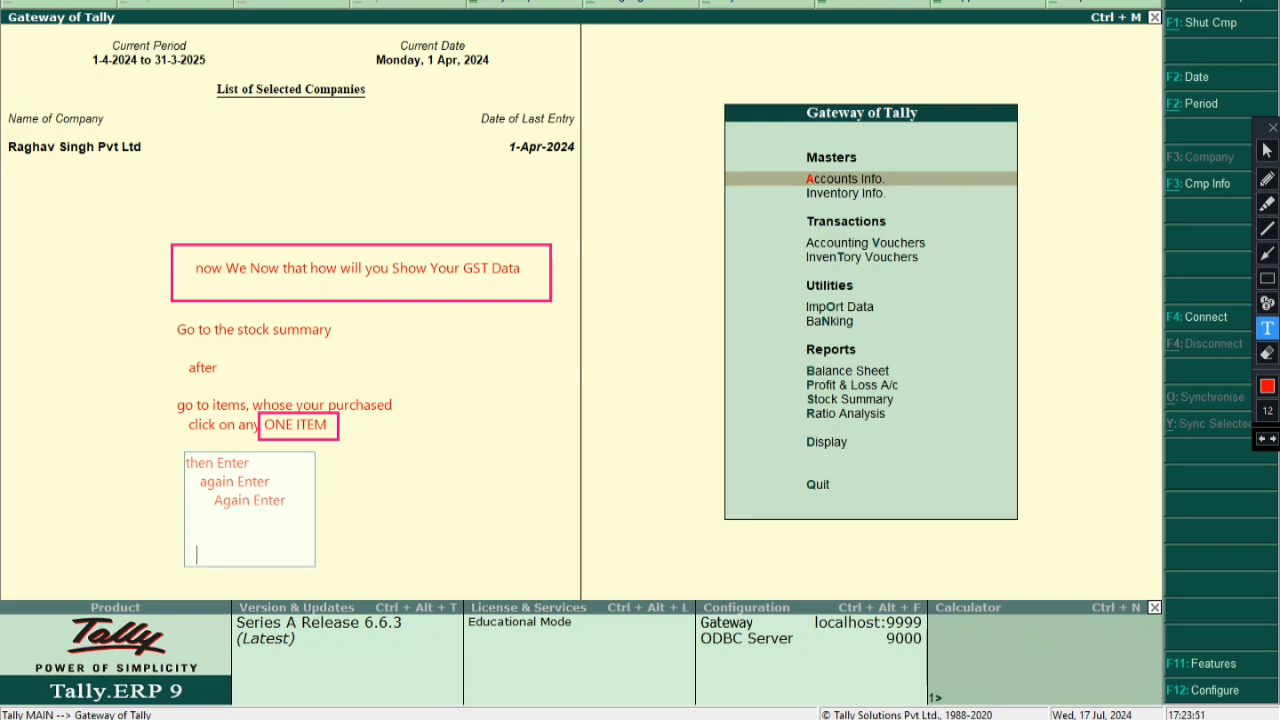
pyautogui.write('A')
pyautogui.press('BackSpace')
pyautogui.write('Press ALt + A fo')
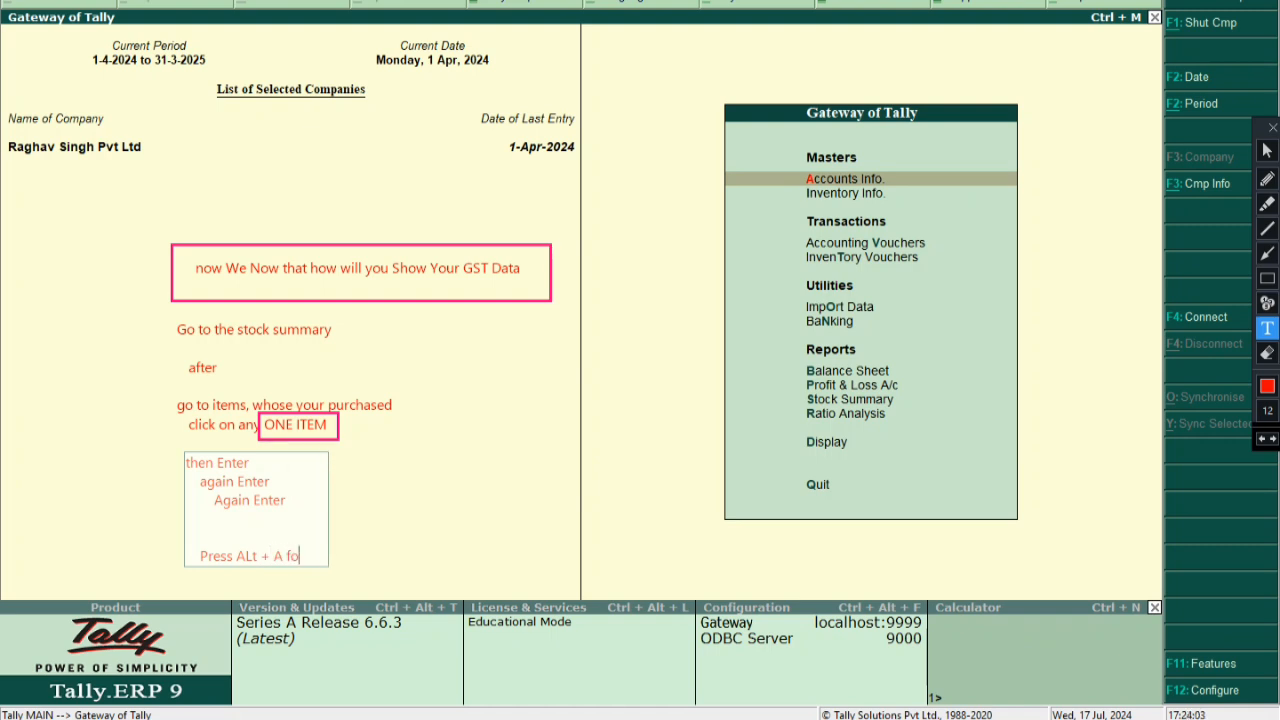
pyautogui.write('r Tax ANAl')
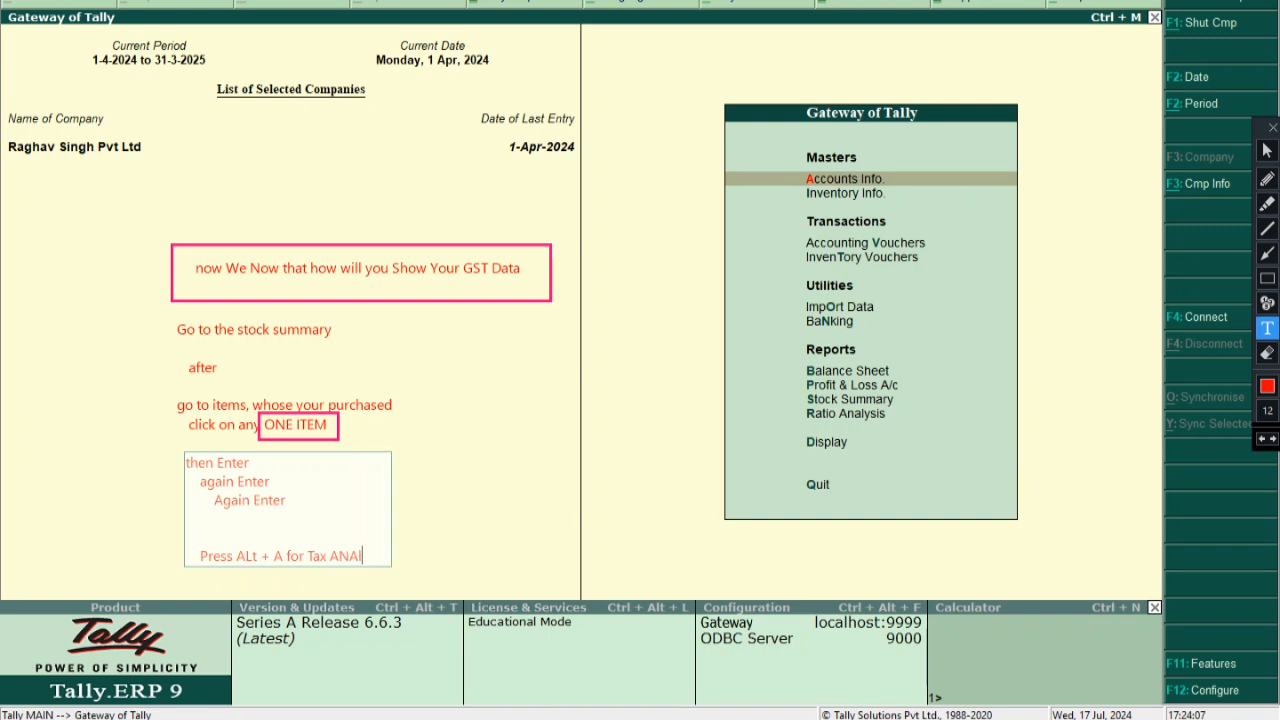
pyautogui.write('ysis')
pyautogui.press('BackSpace')
pyautogui.press('BackSpace')
pyautogui.press('BackSpace')
pyautogui.press('BackSpace')
pyautogui.press('BackSpace')
pyautogui.press('BackSpace')
pyautogui.press('BackSpace')
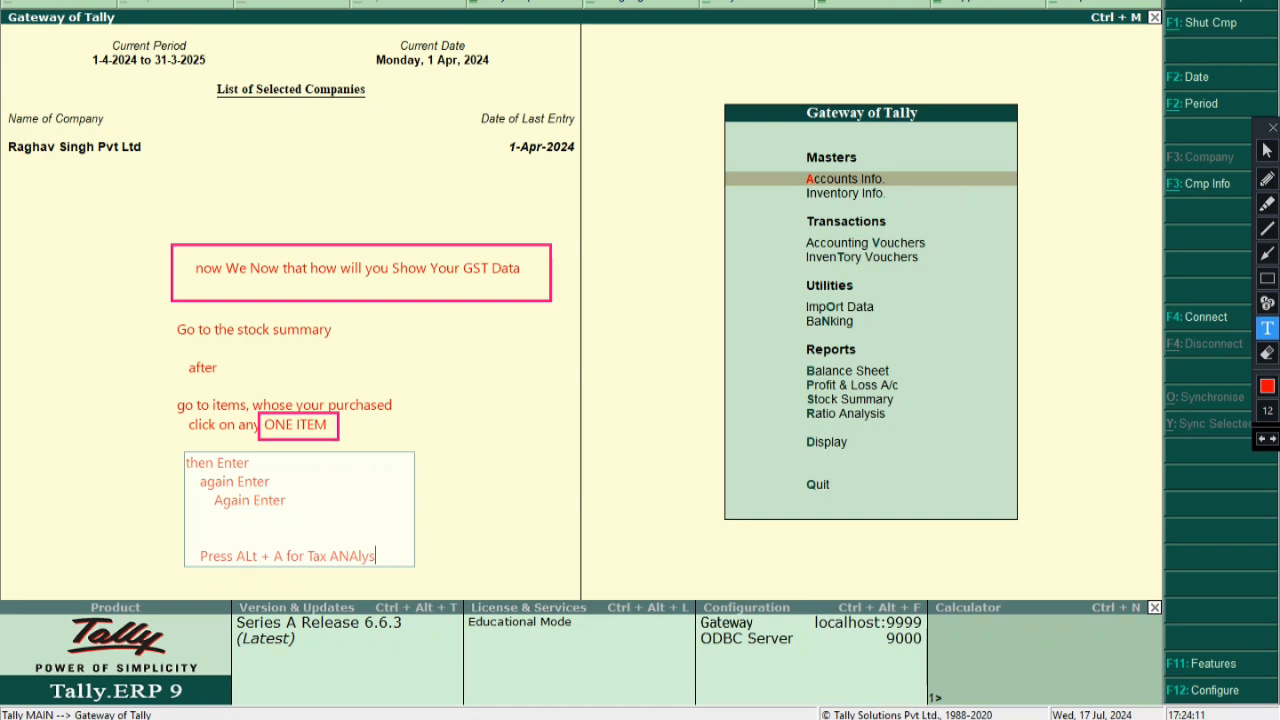
pyautogui.write('nalysis')
pyautogui.moveTo(343, 504); pyautogui.dragTo(341, 492)
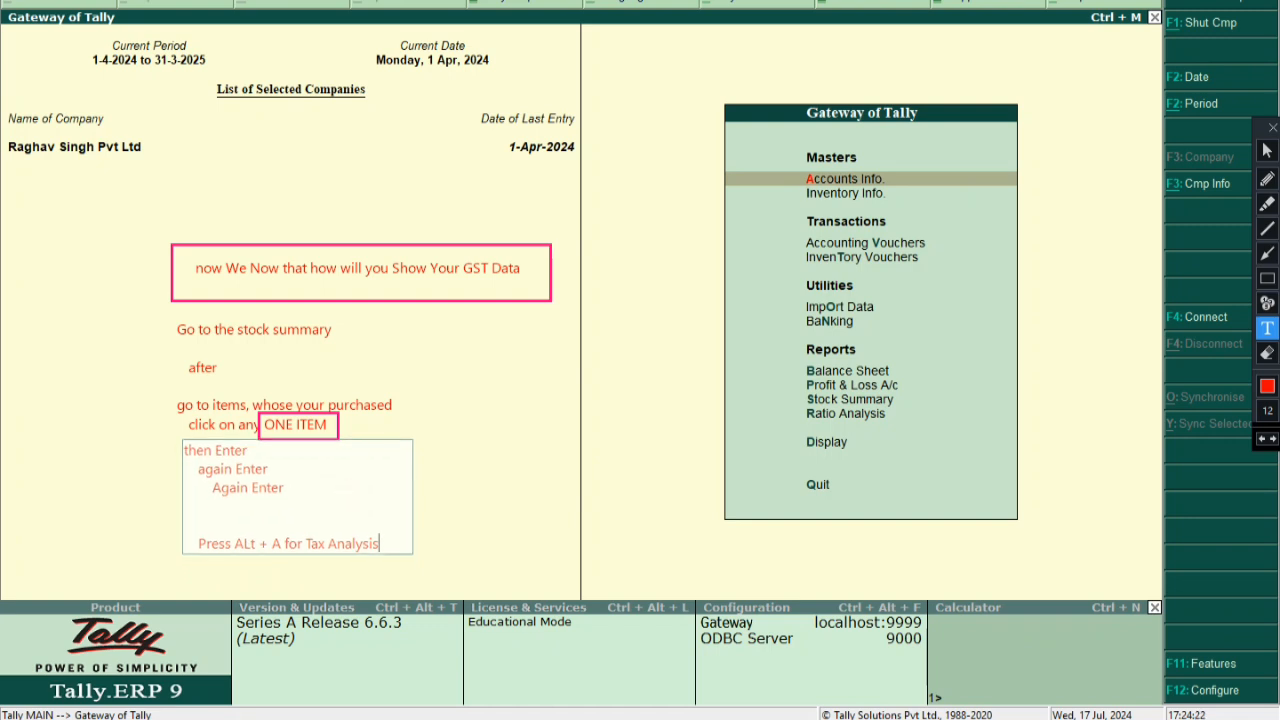
pyautogui.press('Return')
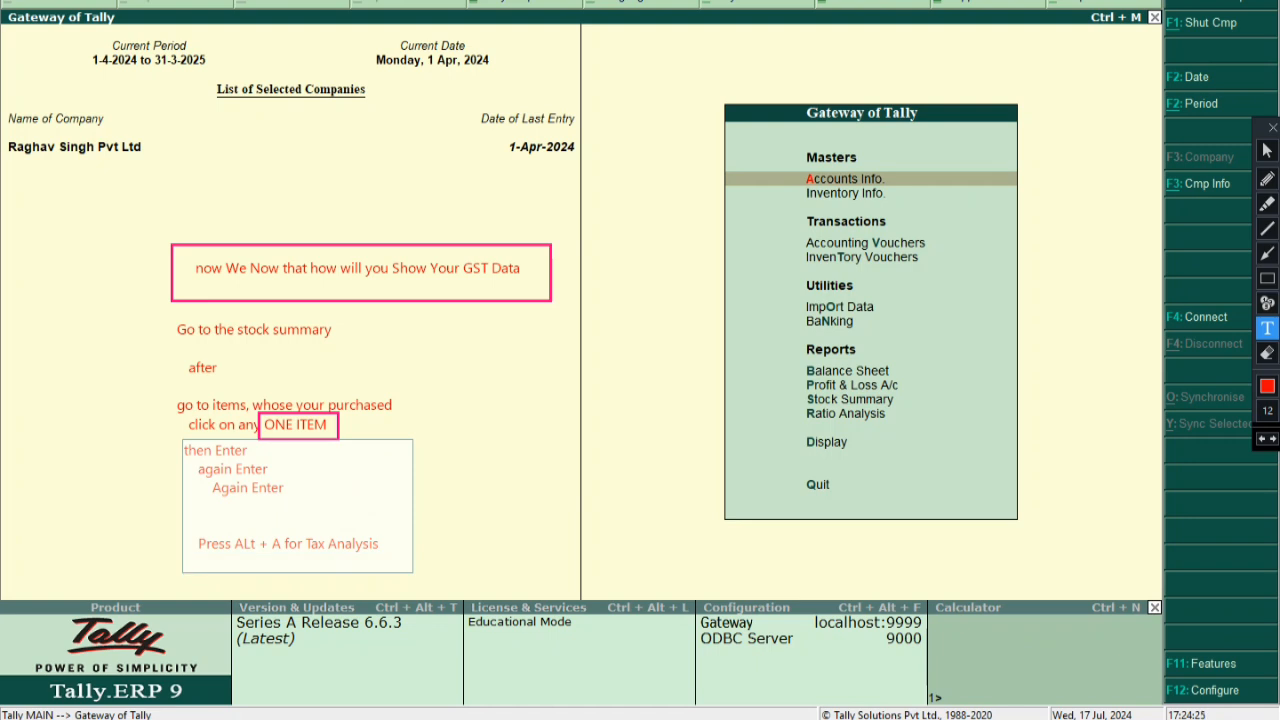
pyautogui.write('Press ALt + F1 S')
pyautogui.press('BackSpace')
pyautogui.write('for shor your applicable Taxes here..')
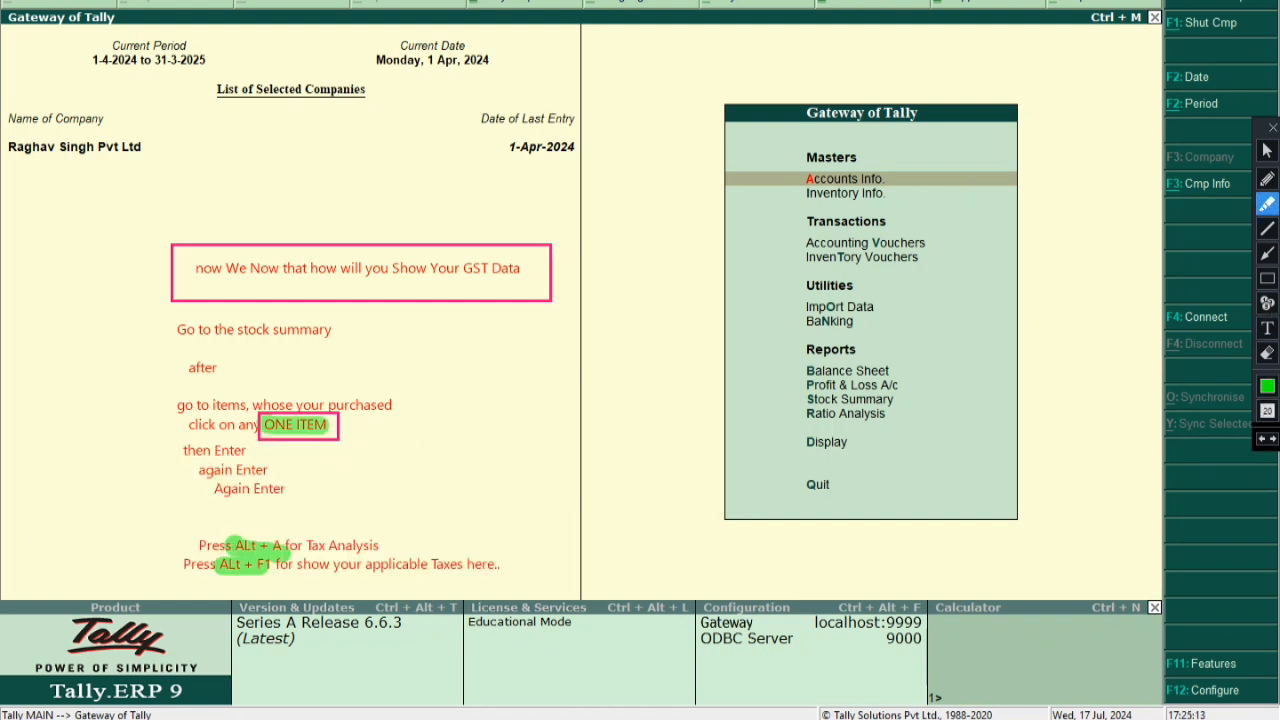
# Highlight the GST Data heading in green, then undo and restore the ALt + F1 highlight
pyautogui.moveTo(184, 271); pyautogui.dragTo(524, 268)
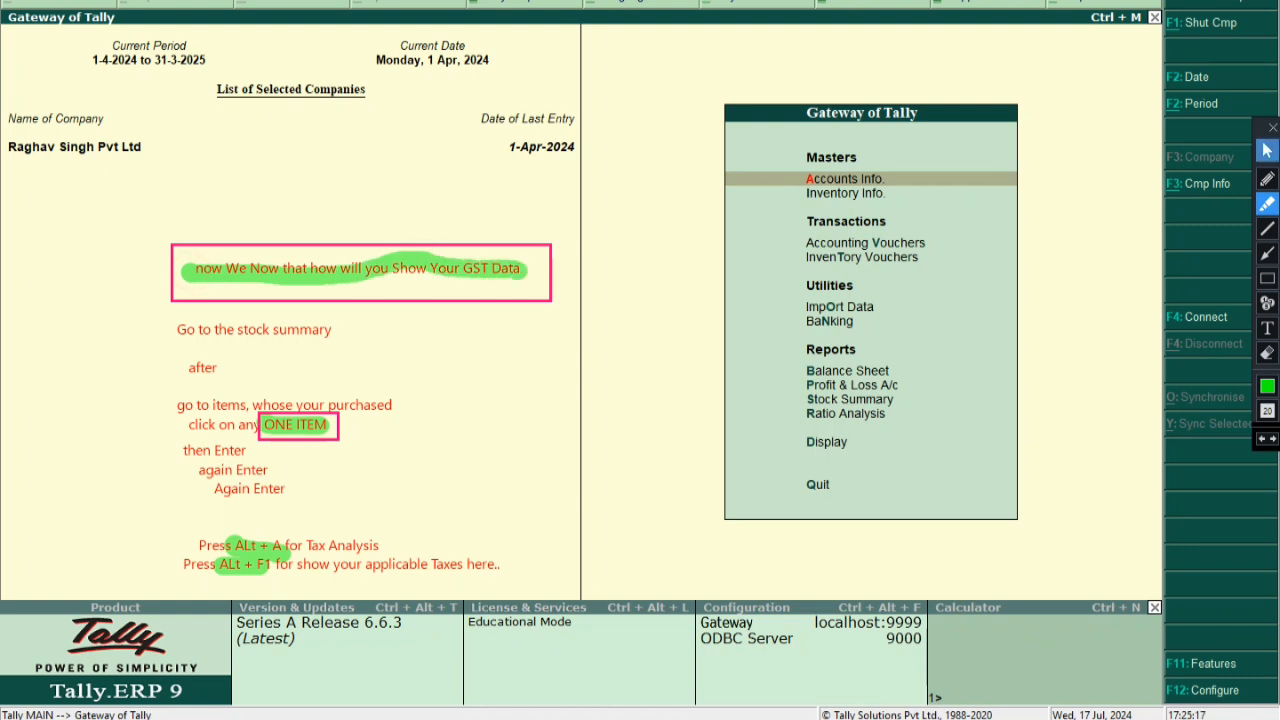
pyautogui.click(1267, 150)
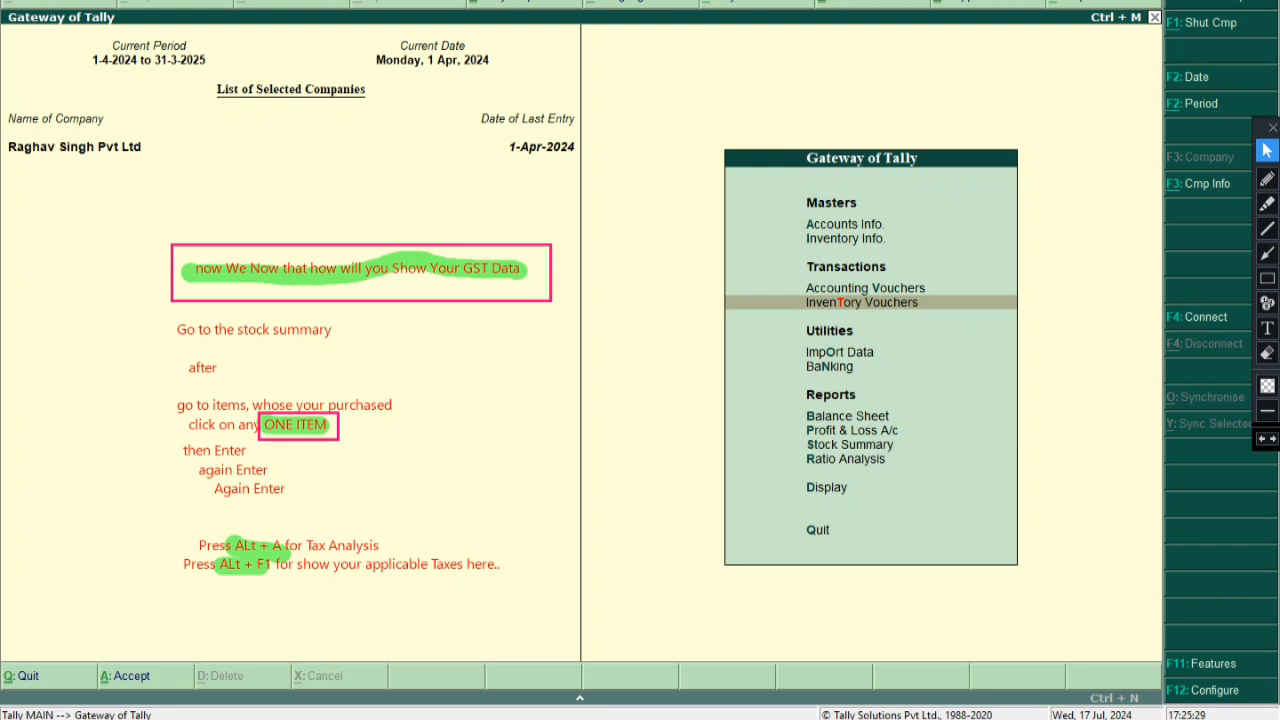
pyautogui.click(1266, 438)
pyautogui.click(1266, 438)
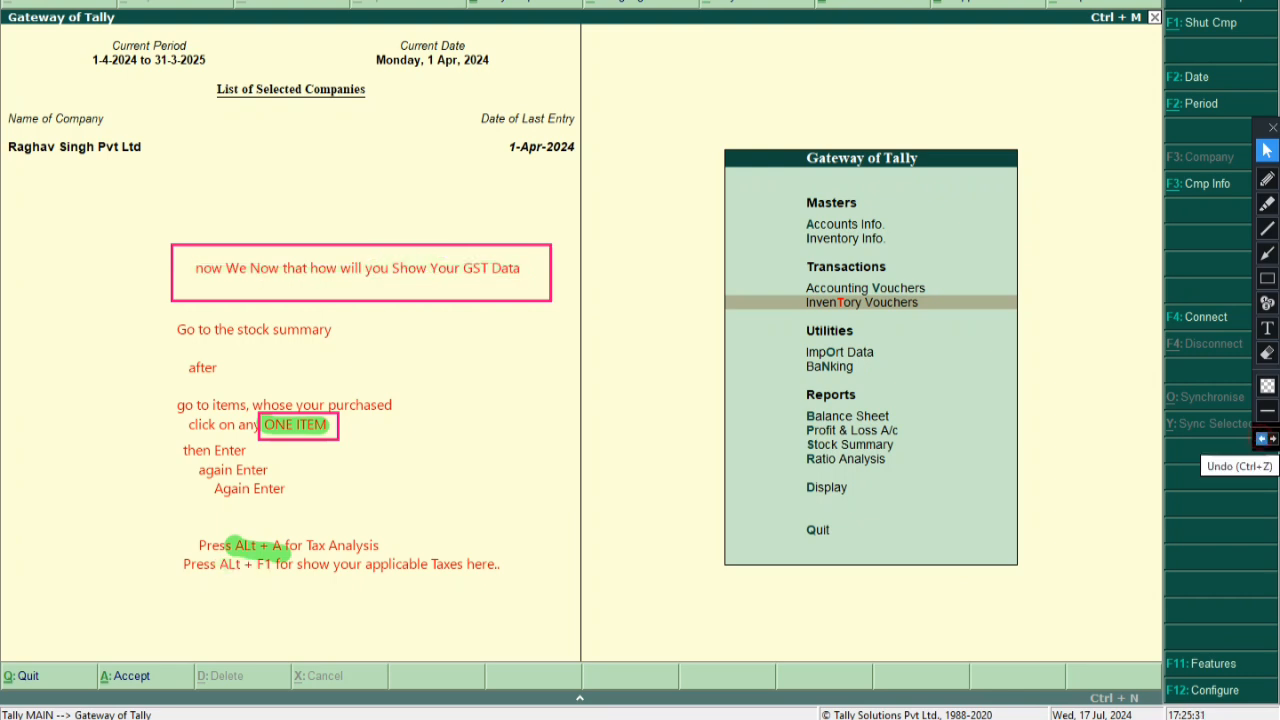
pyautogui.click(1274, 438)
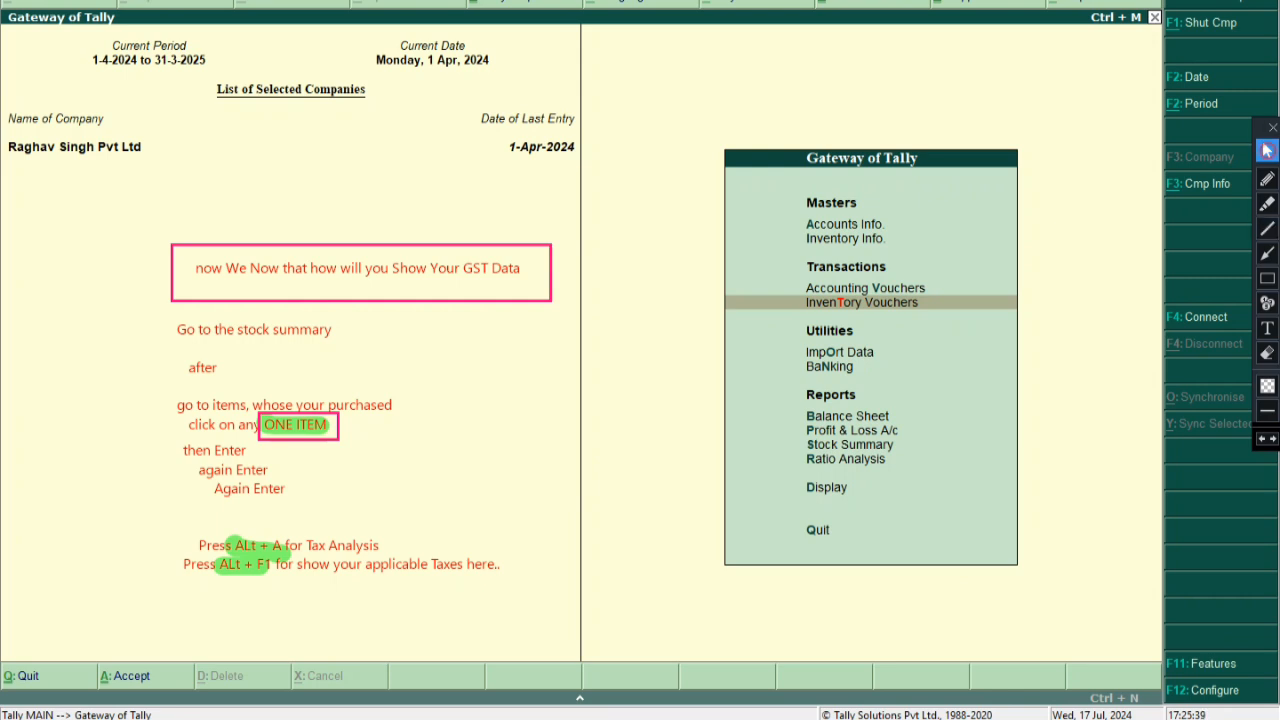
# Undo the green highlights over ALt + F1, ALt + A and ONE ITEM, plus the remaining notes
pyautogui.click(1267, 353)
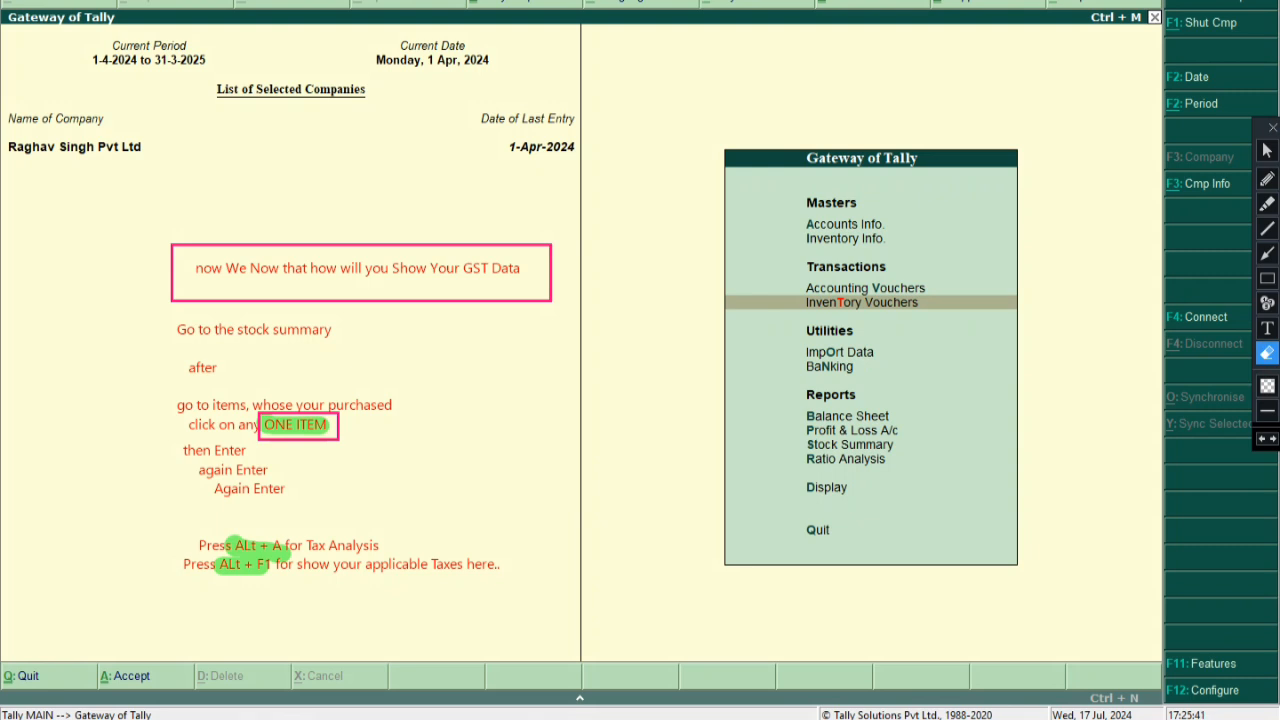
pyautogui.click(1262, 439)
pyautogui.click(1262, 439)
pyautogui.click(1262, 439)
pyautogui.click(1262, 439)
pyautogui.click(1262, 439)
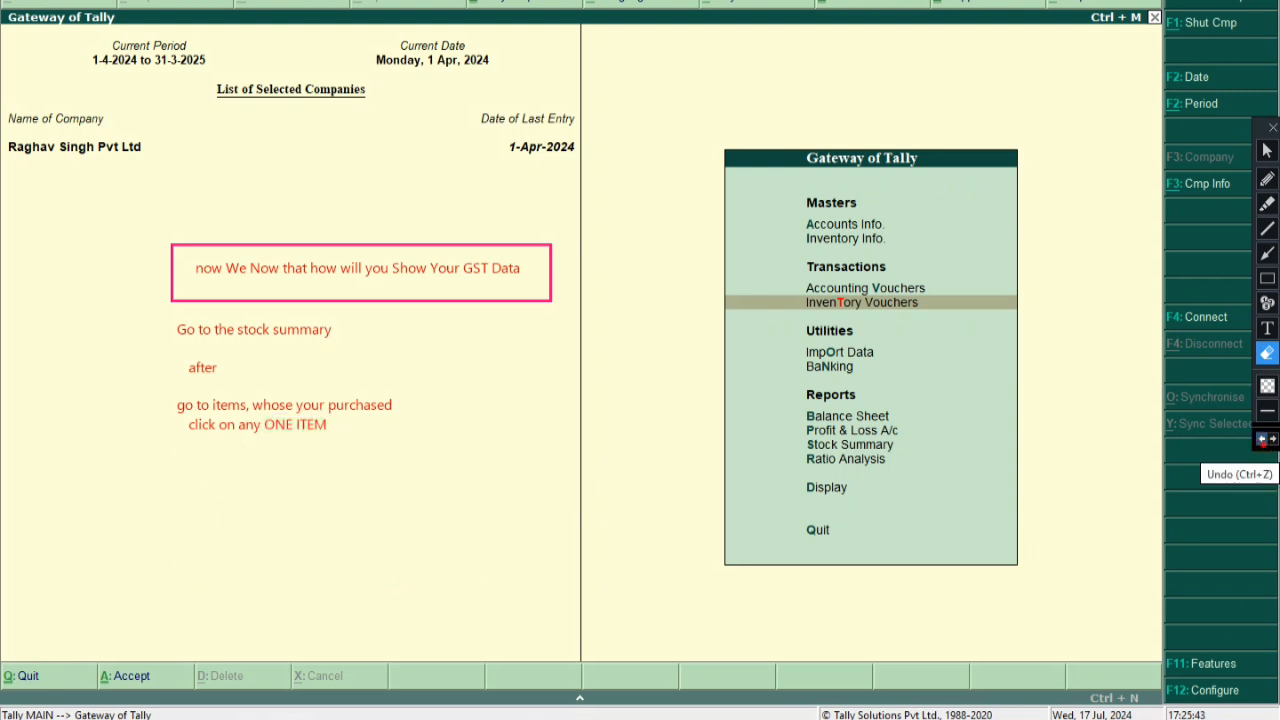
pyautogui.click(1262, 439)
pyautogui.click(1262, 439)
# Move down the Gateway menu to Stock Summary and draw a box around it
pyautogui.click(1267, 150)
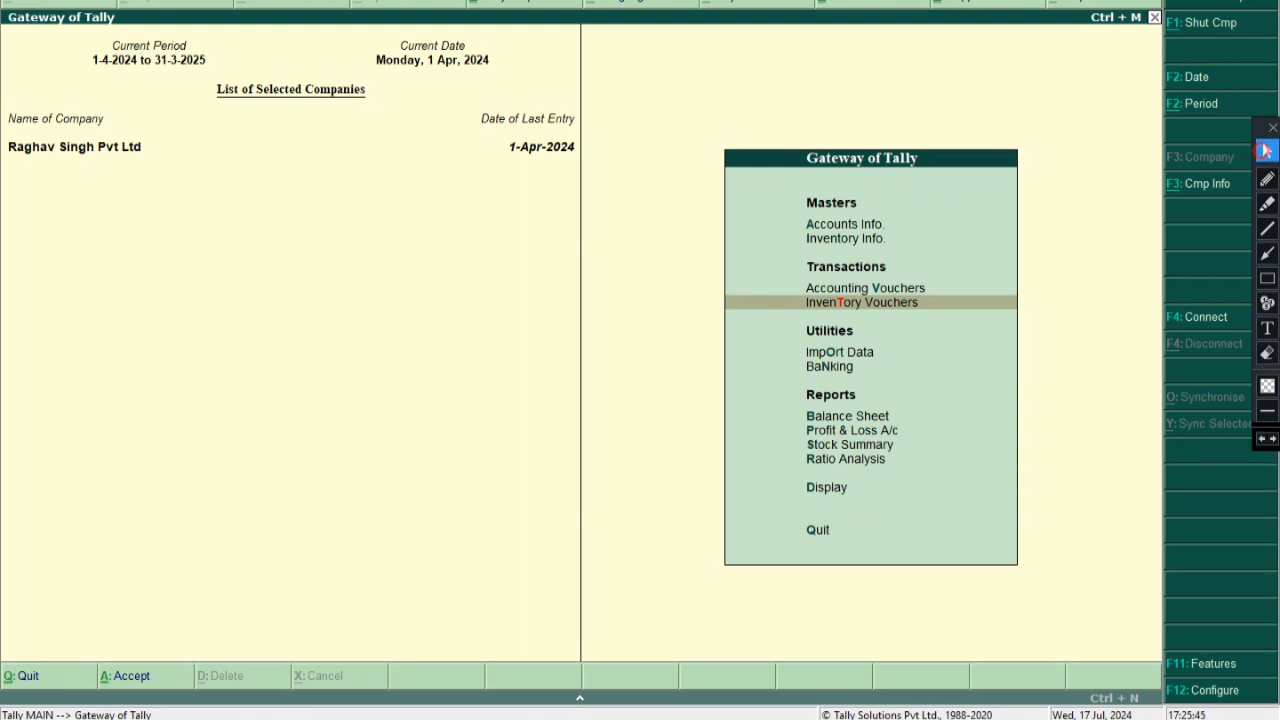
pyautogui.press('Down')
pyautogui.press('Down')
pyautogui.press('Down')
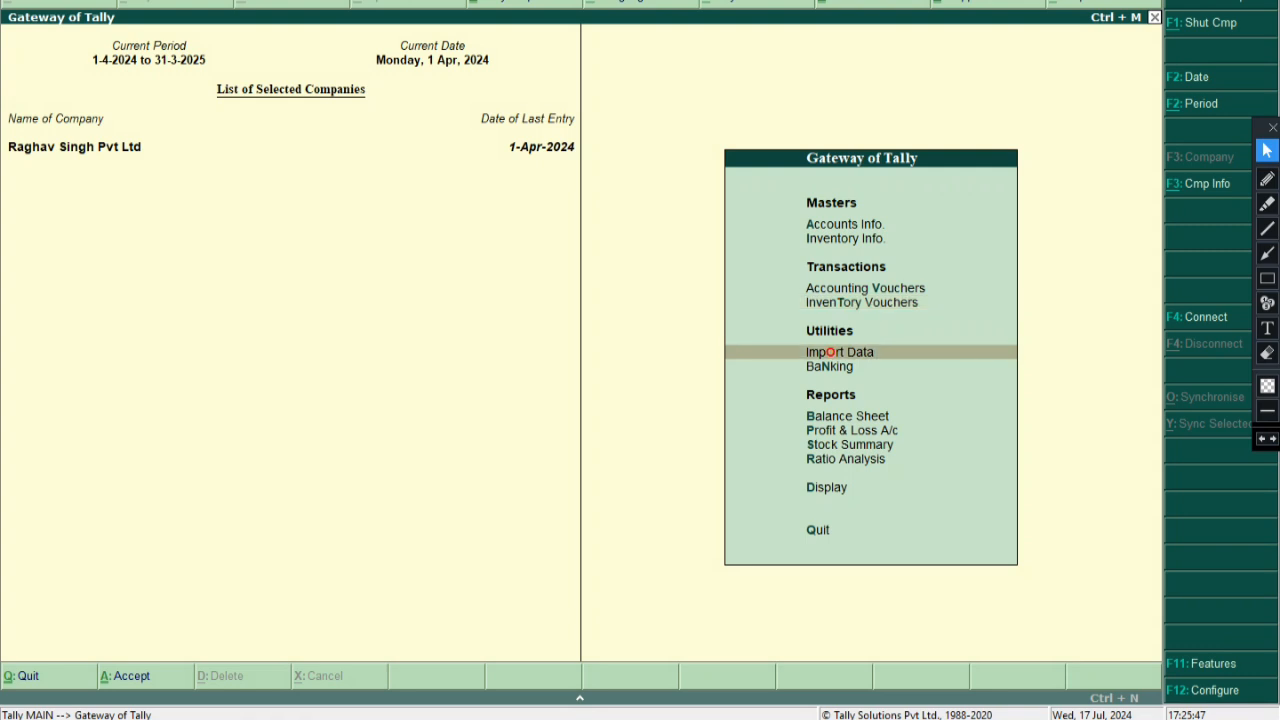
pyautogui.press('Down')
pyautogui.press('Down')
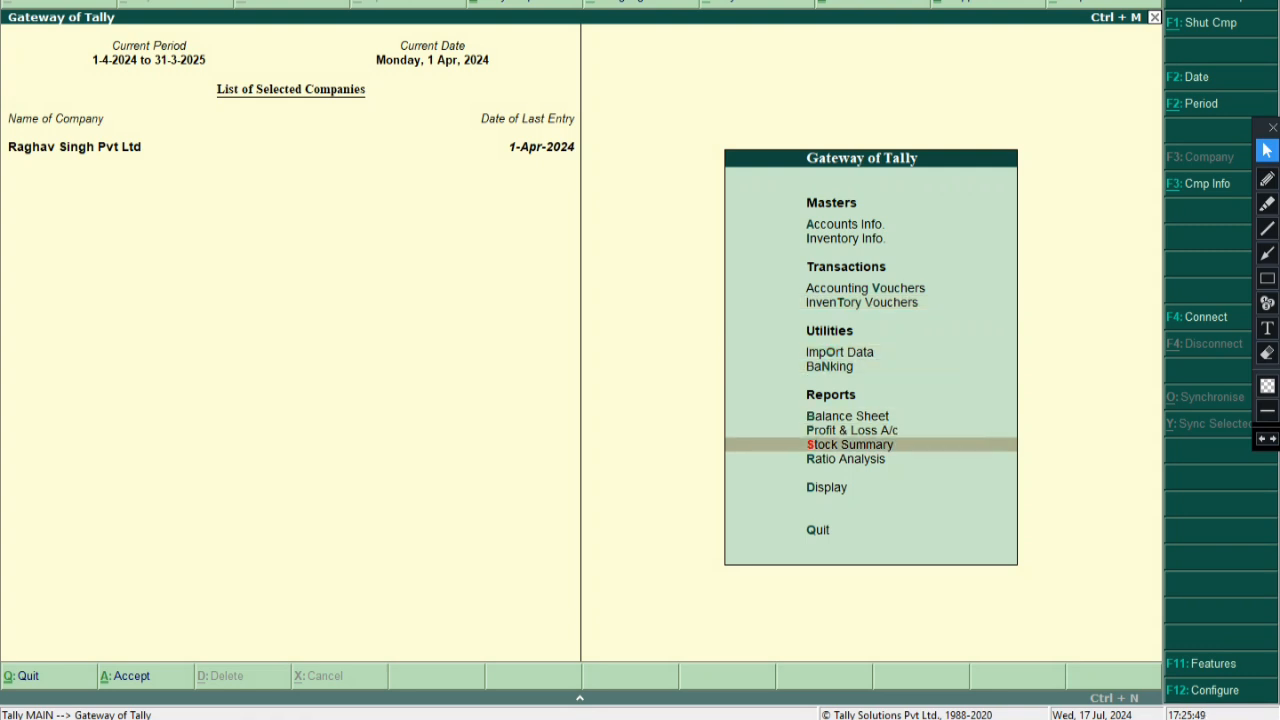
pyautogui.click(1267, 278)
pyautogui.moveTo(784, 437); pyautogui.dragTo(908, 451)
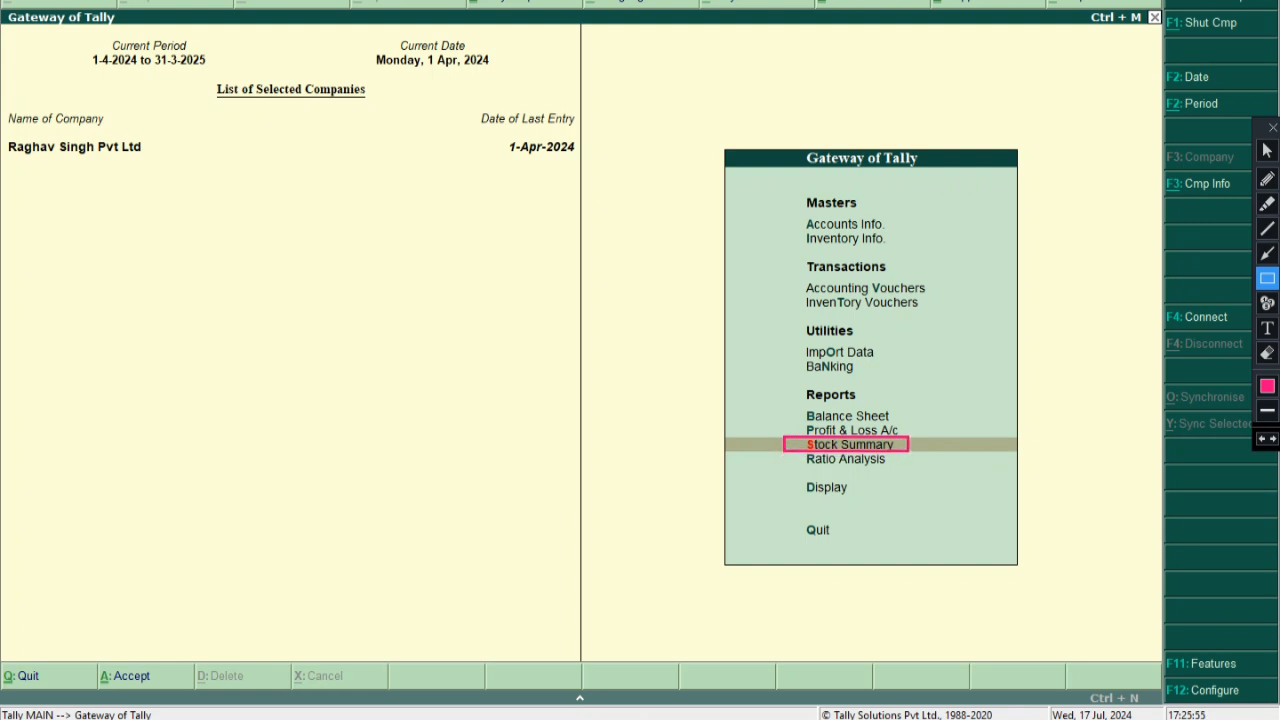
pyautogui.click(1266, 151)
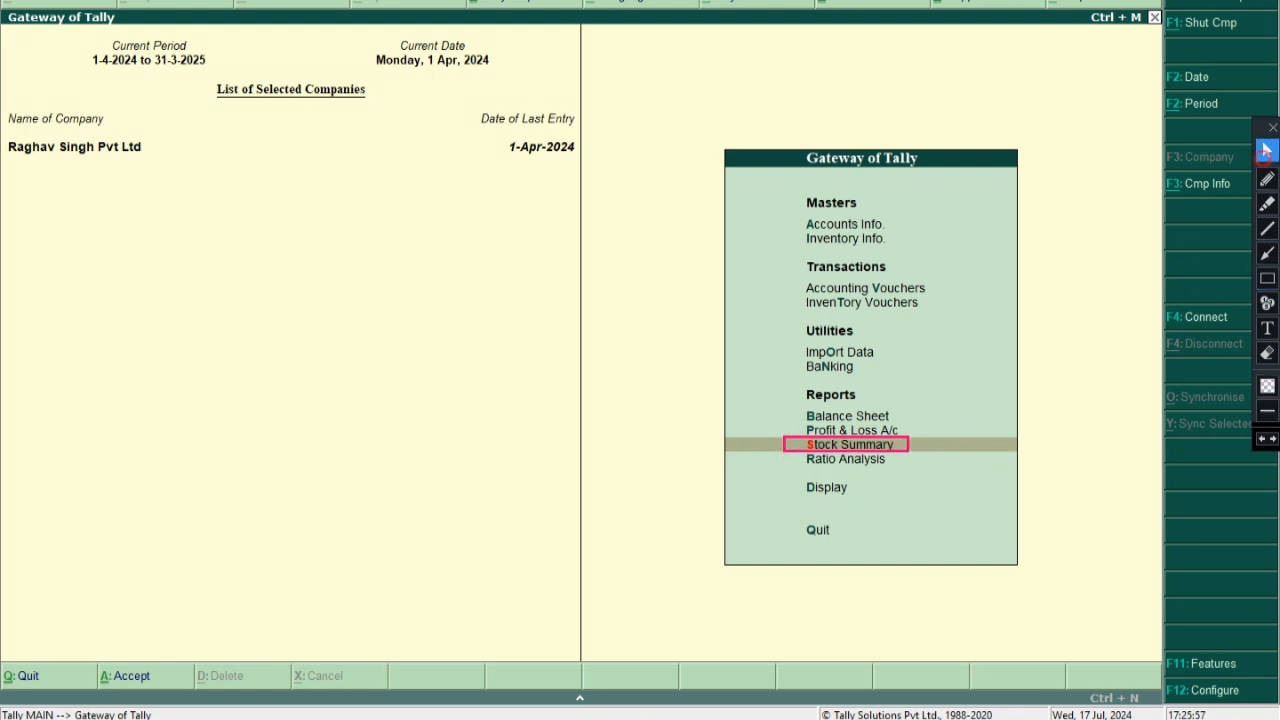
# Open Stock Summary and outline the Brothers, Canon, Dell and Hp group rows
pyautogui.press('Return')
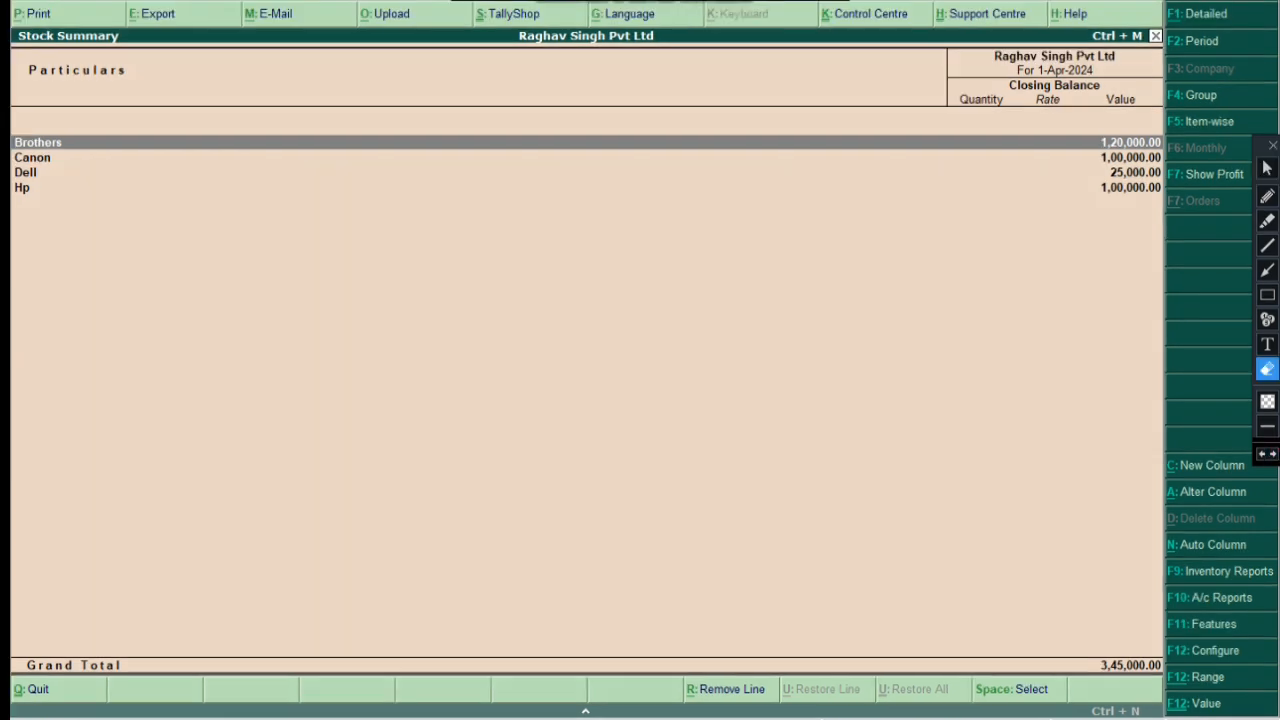
pyautogui.click(22, 109)
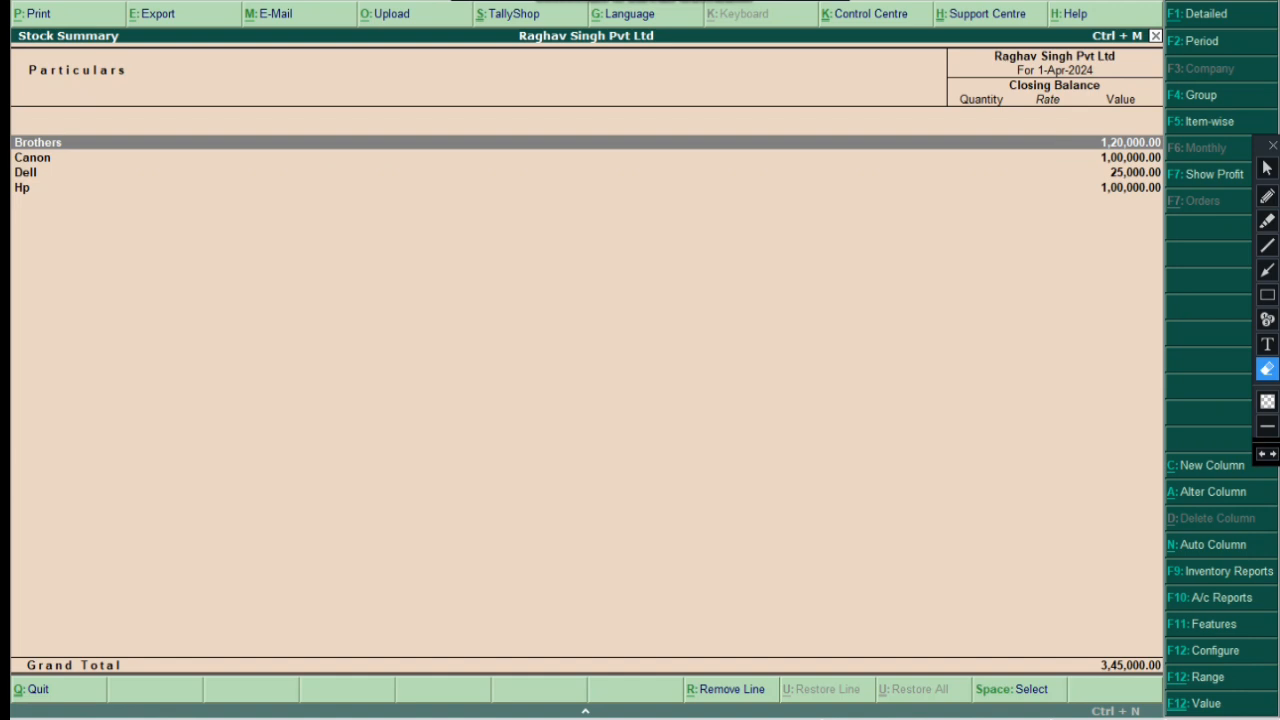
pyautogui.click(1267, 295)
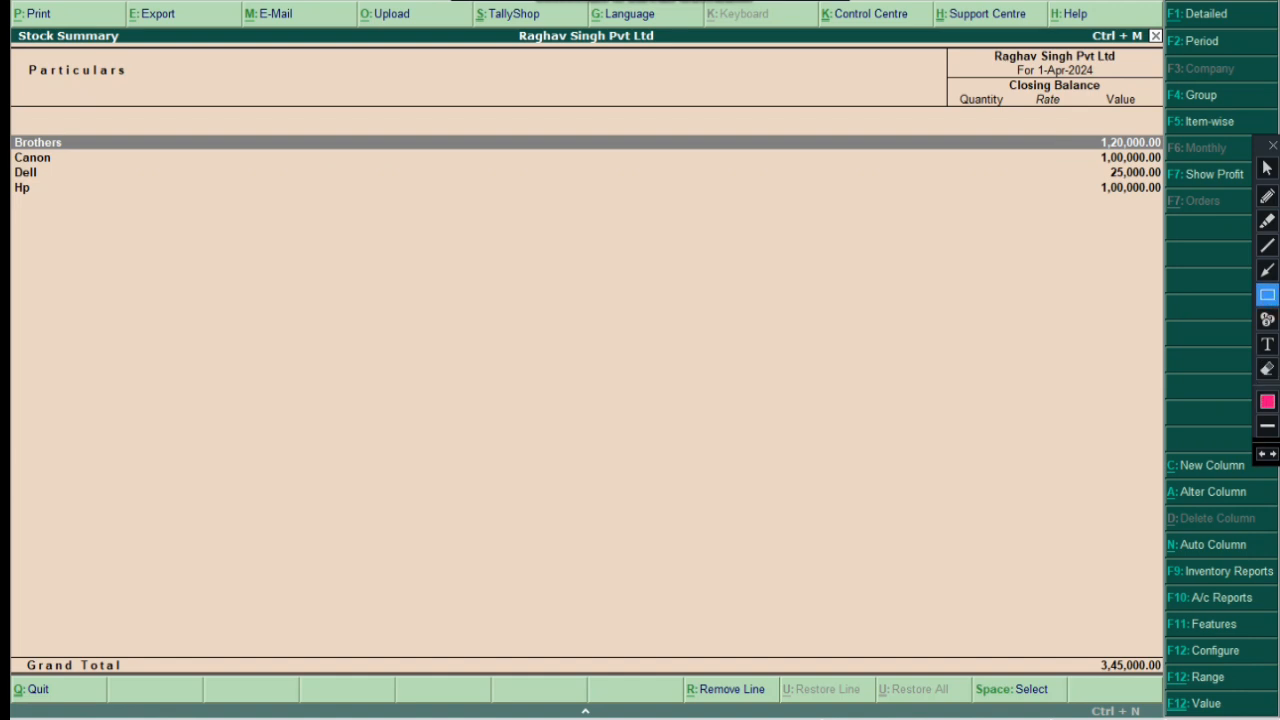
pyautogui.moveTo(11, 120)
pyautogui.mouseDown()
pyautogui.moveTo(109, 249)
pyautogui.moveTo(155, 235)
pyautogui.mouseUp()
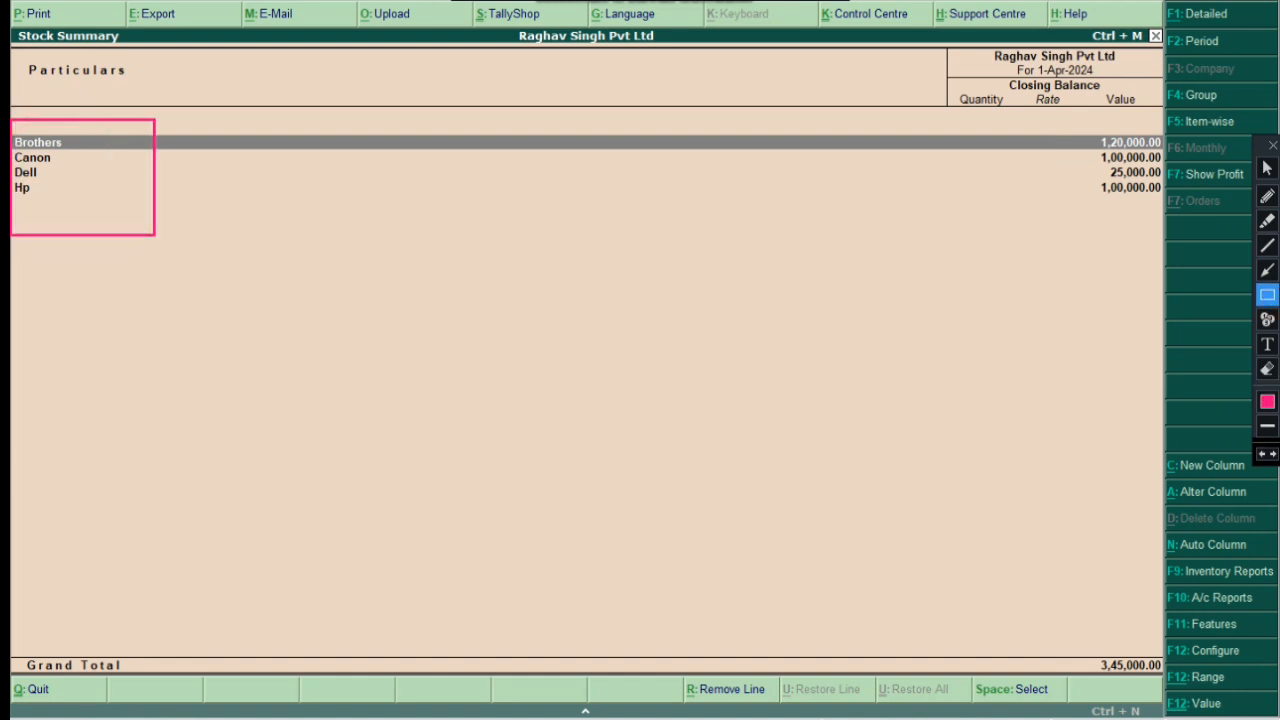
pyautogui.click(1267, 168)
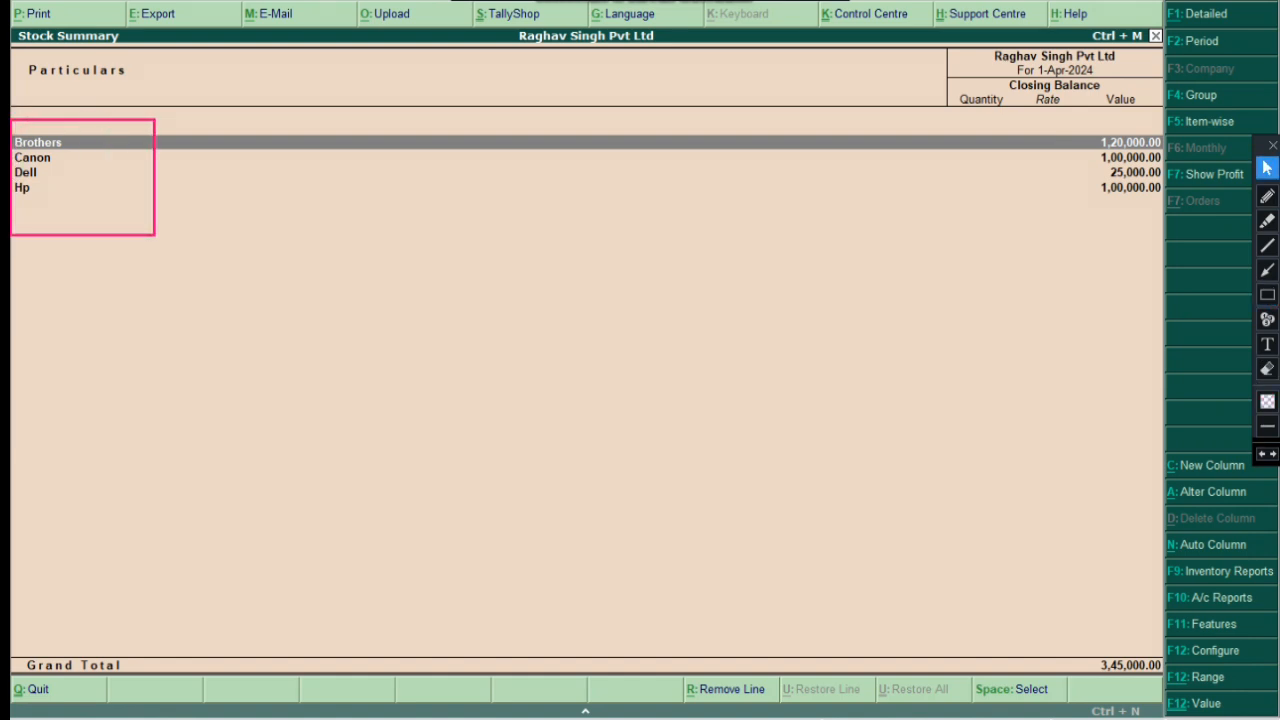
# Select the Brothers stock group and drill into the Printer's monthly summary
pyautogui.click(32, 157)
pyautogui.click(22, 187)
pyautogui.click(32, 157)
pyautogui.click(37, 142)
pyautogui.press('Return')
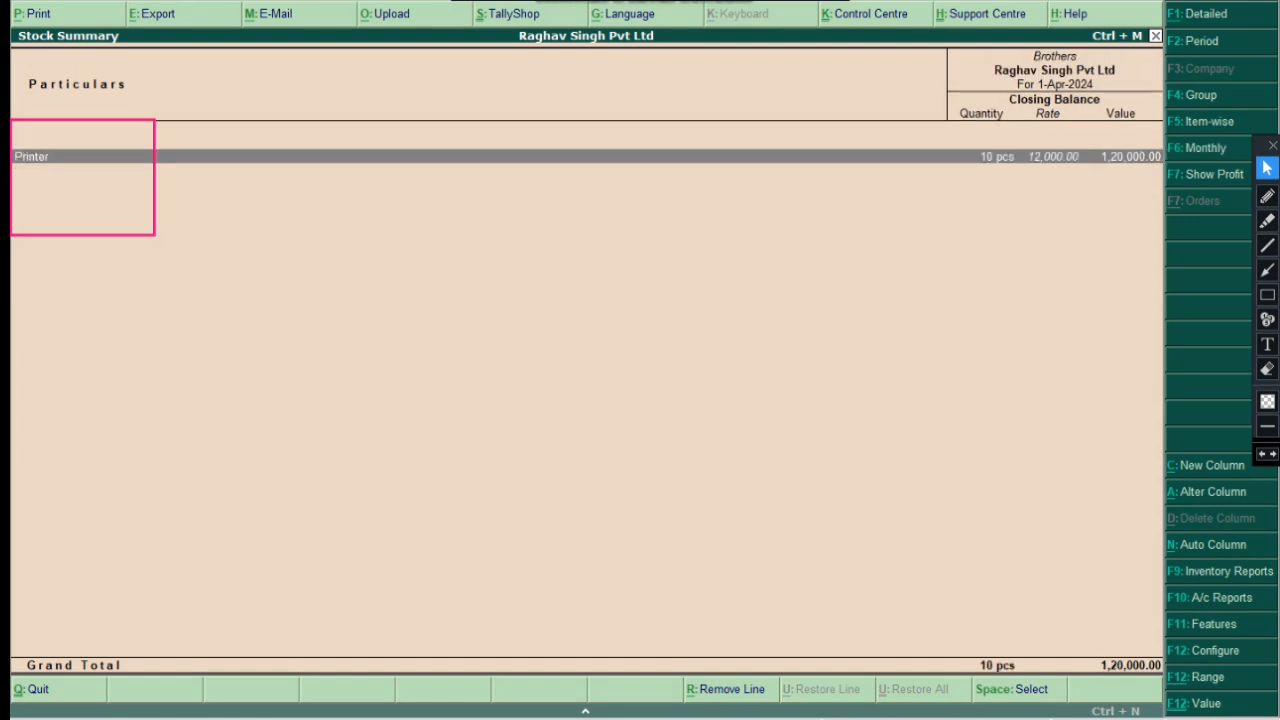
pyautogui.press('Return')
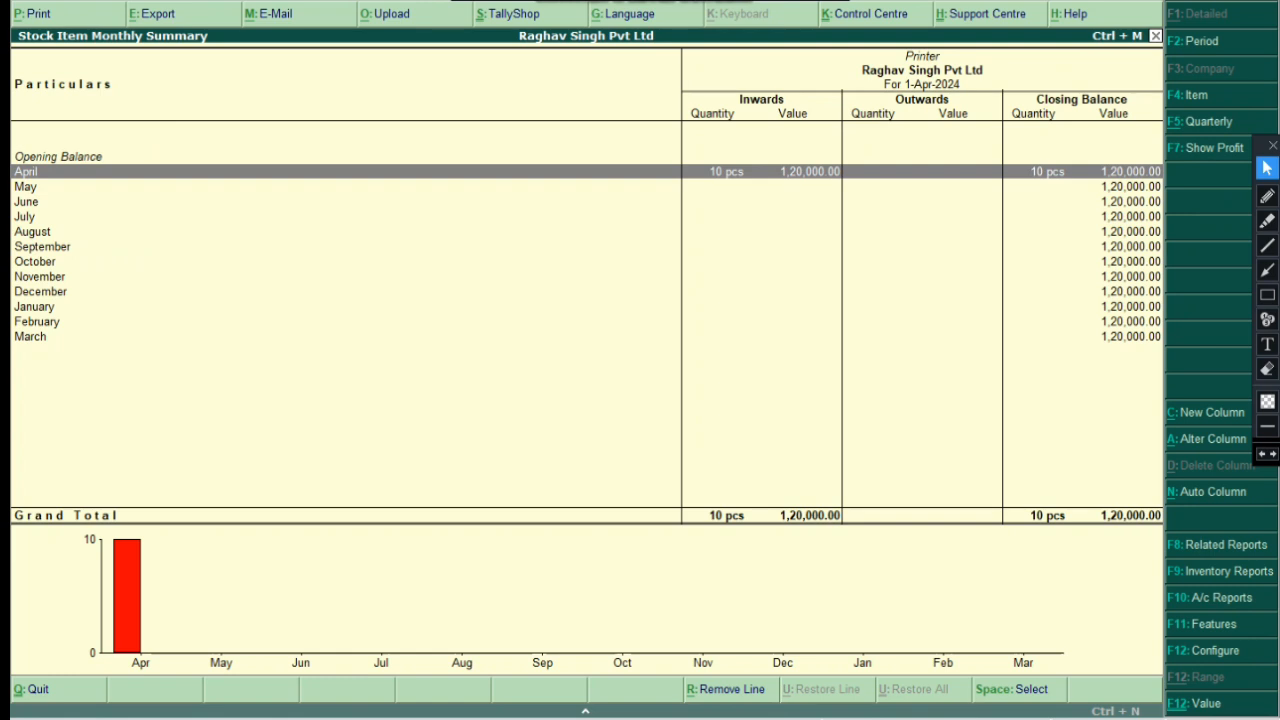
# Check December's vouchers, then reopen Stock Summary > Brothers > Printer and list its April stock vouchers
pyautogui.click(40, 291)
pyautogui.press('Return')
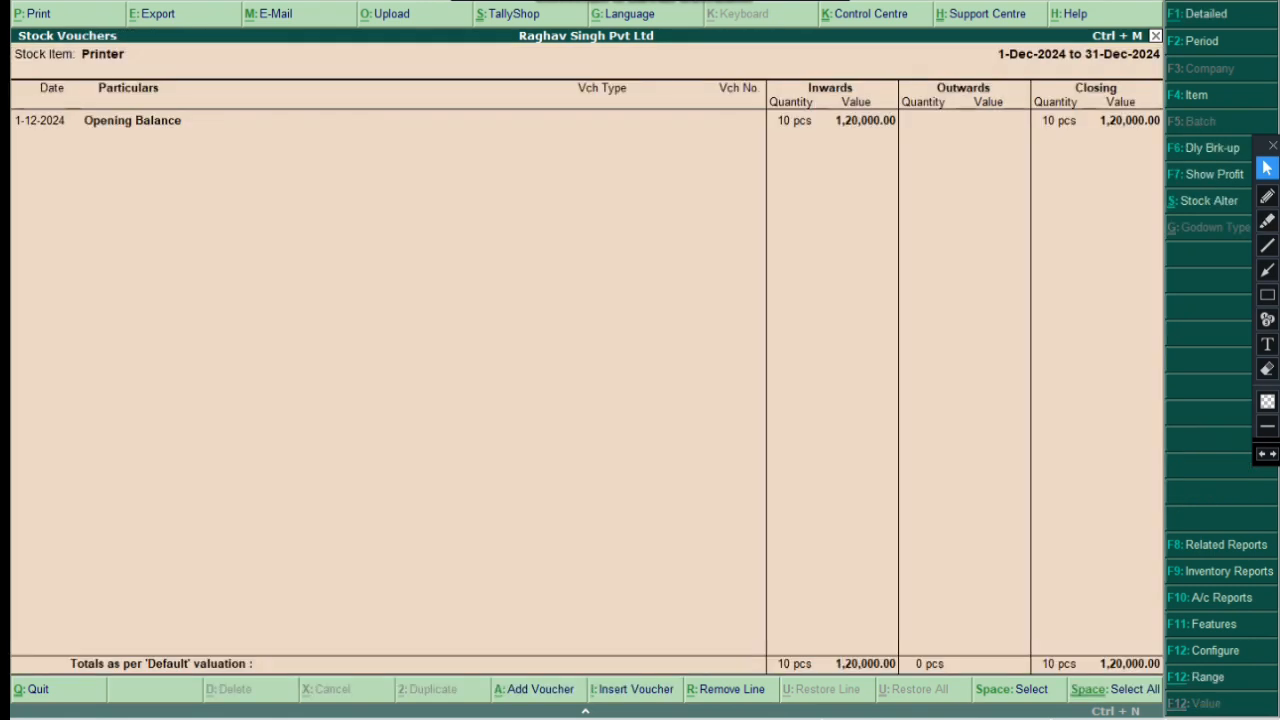
pyautogui.press('Escape')
pyautogui.press('Escape')
pyautogui.press('Escape')
pyautogui.press('Escape')
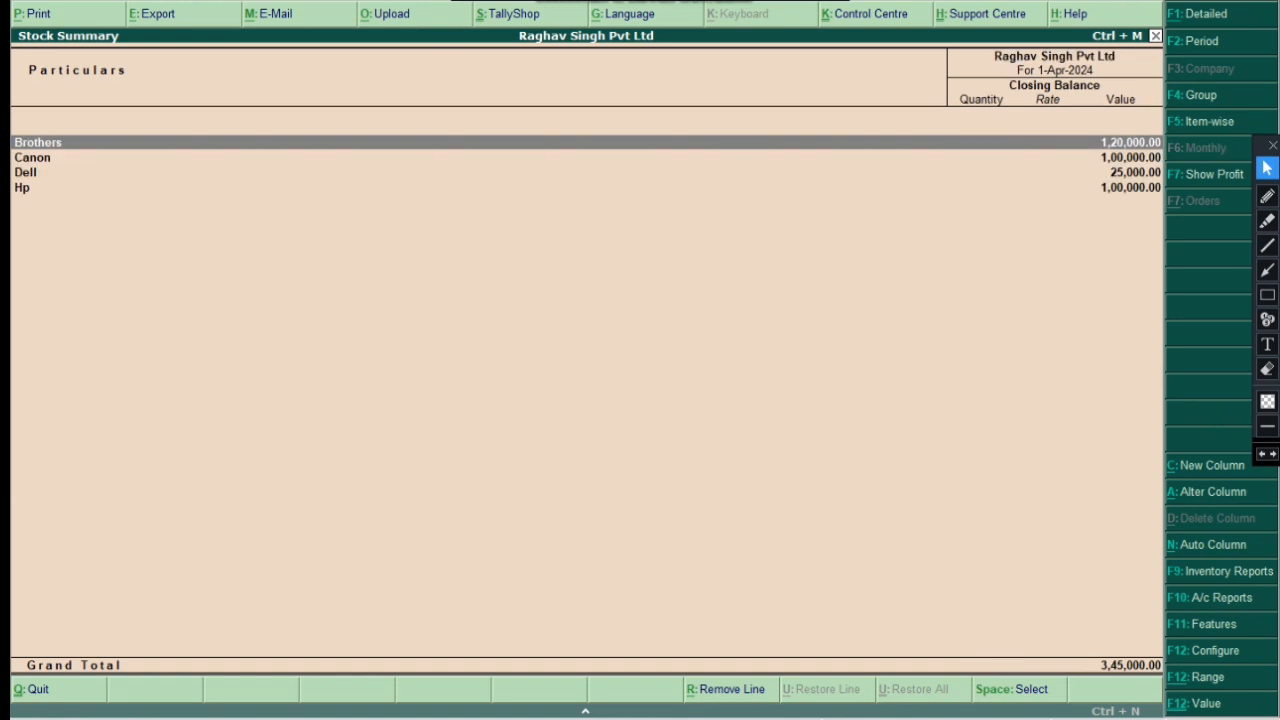
pyautogui.press('Return')
pyautogui.press('Return')
pyautogui.press('Return')
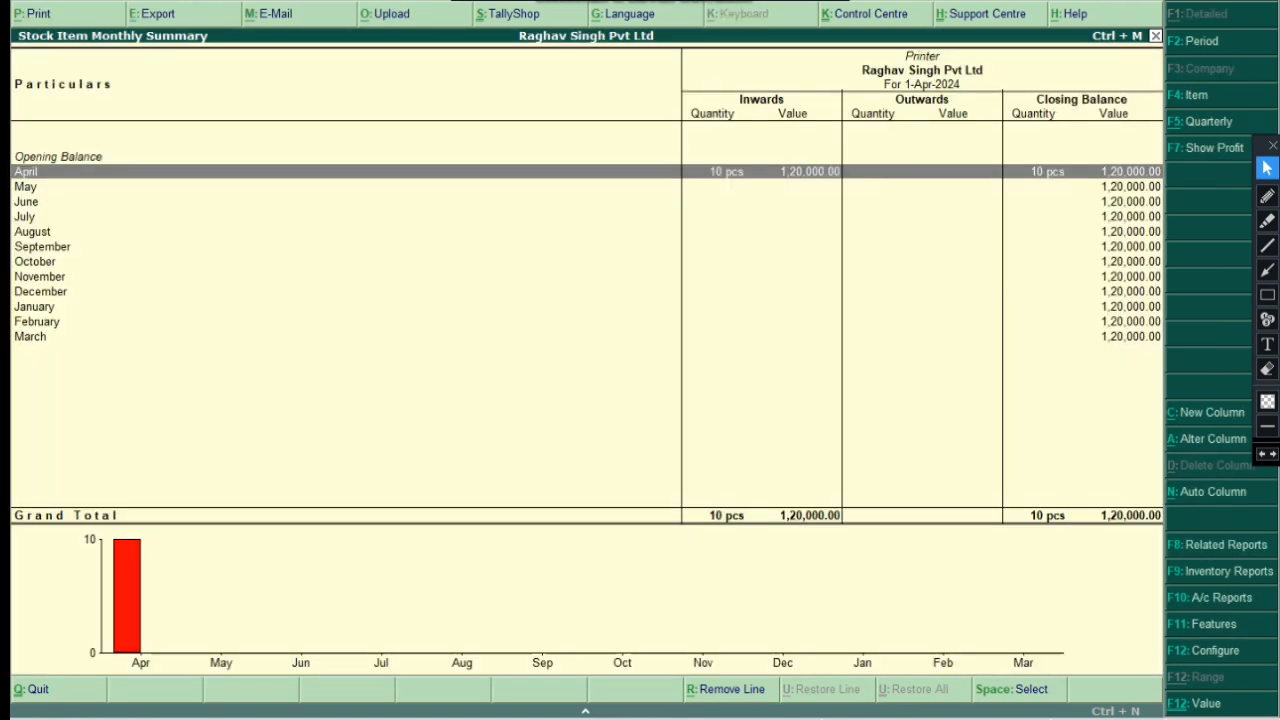
pyautogui.press('Return')
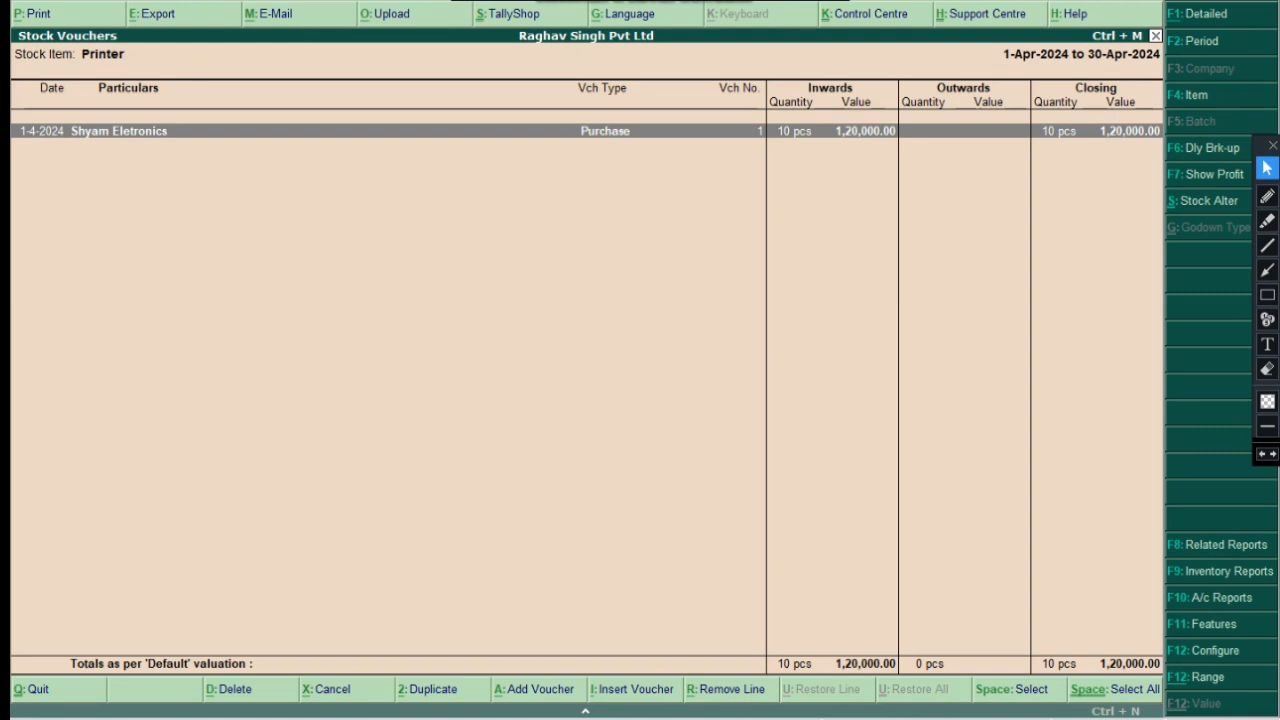
# Box the Shyam Eletronics party name and the Purchase row through its closing value
pyautogui.click(1267, 295)
pyautogui.moveTo(54, 122); pyautogui.dragTo(214, 147)
pyautogui.moveTo(305, 128)
pyautogui.mouseDown()
pyautogui.moveTo(586, 110)
pyautogui.moveTo(668, 126)
pyautogui.moveTo(690, 140)
pyautogui.moveTo(688, 158)
pyautogui.mouseUp()
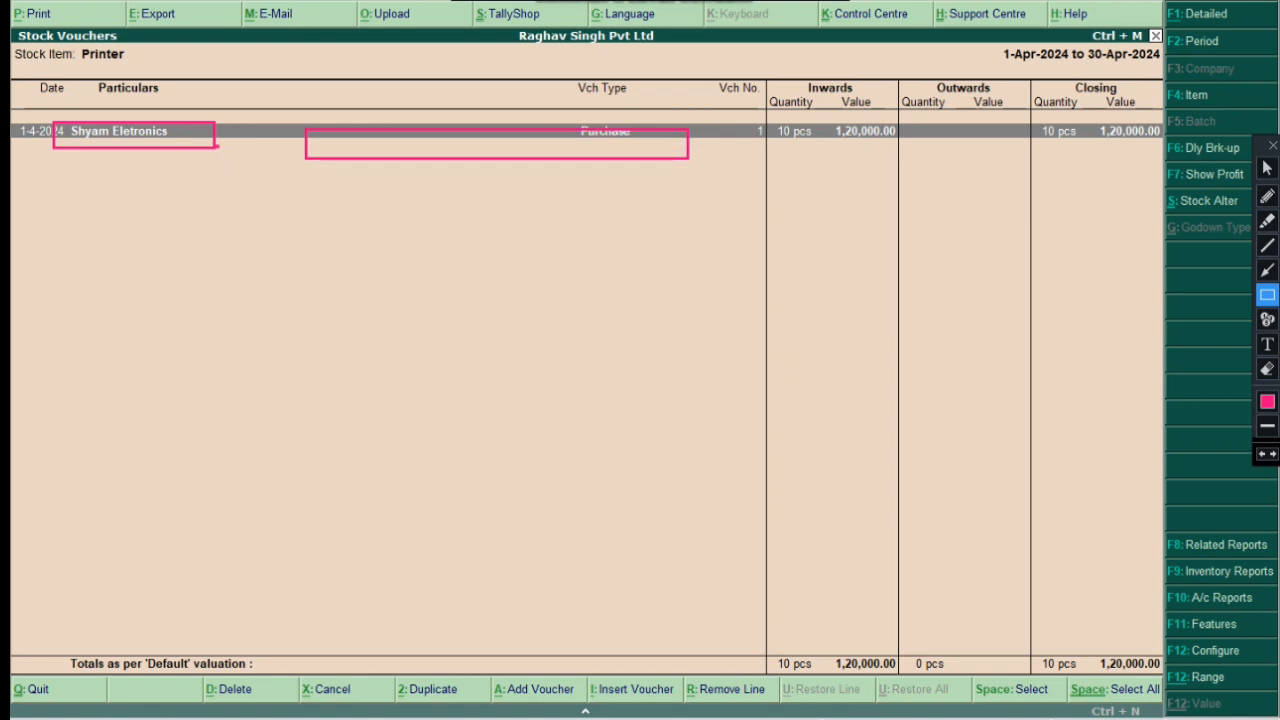
pyautogui.click(1262, 454)
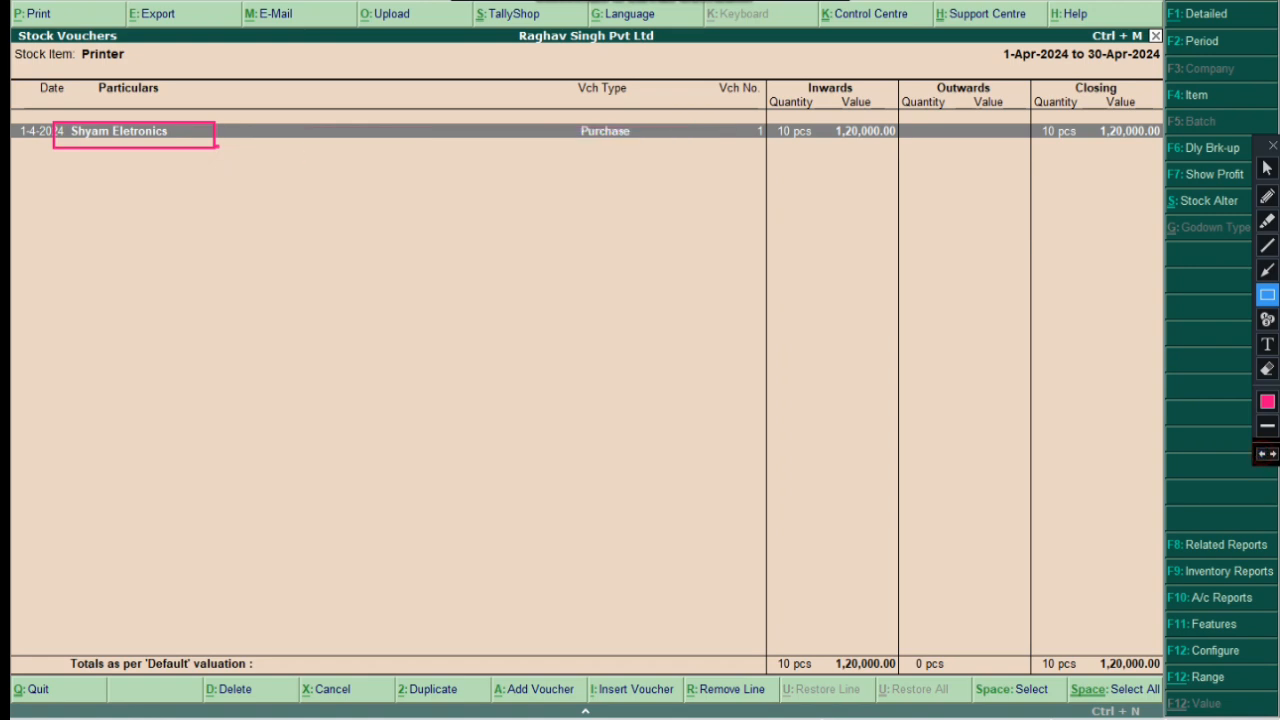
pyautogui.moveTo(539, 126)
pyautogui.mouseDown()
pyautogui.moveTo(794, 158)
pyautogui.moveTo(934, 148)
pyautogui.mouseUp()
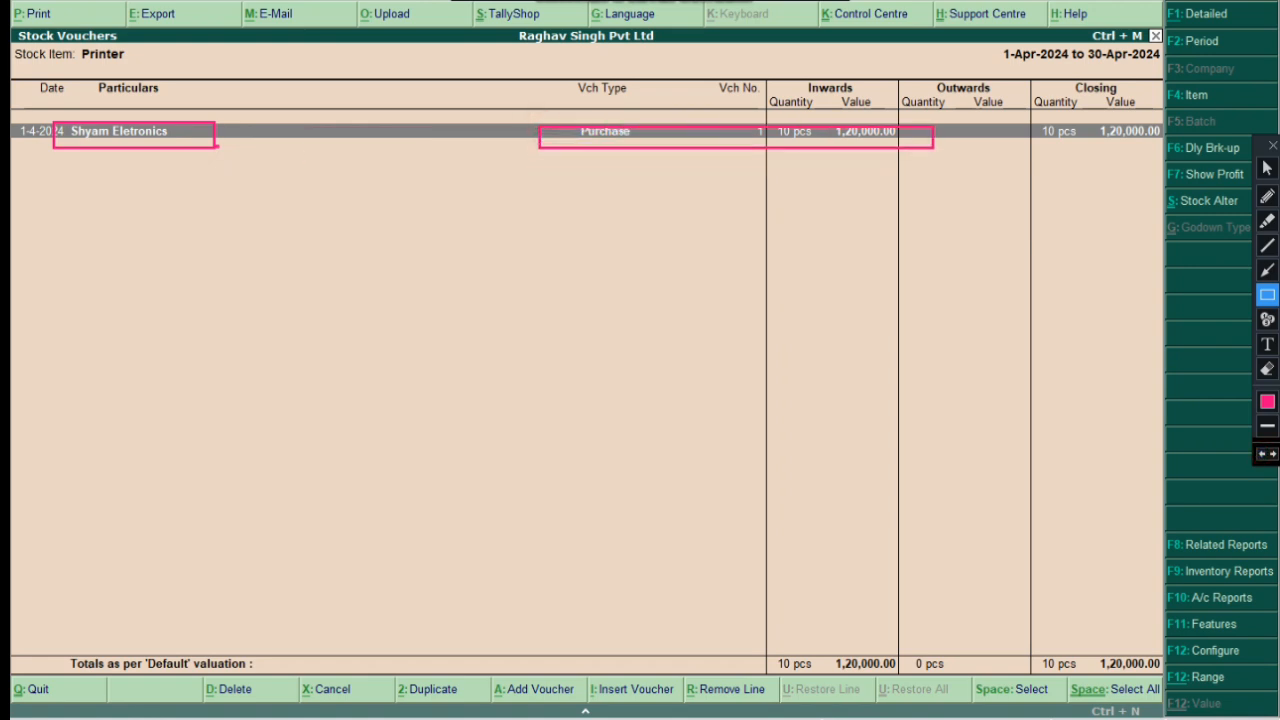
pyautogui.click(1262, 454)
pyautogui.moveTo(563, 118)
pyautogui.mouseDown()
pyautogui.moveTo(700, 168)
pyautogui.moveTo(1136, 152)
pyautogui.mouseUp()
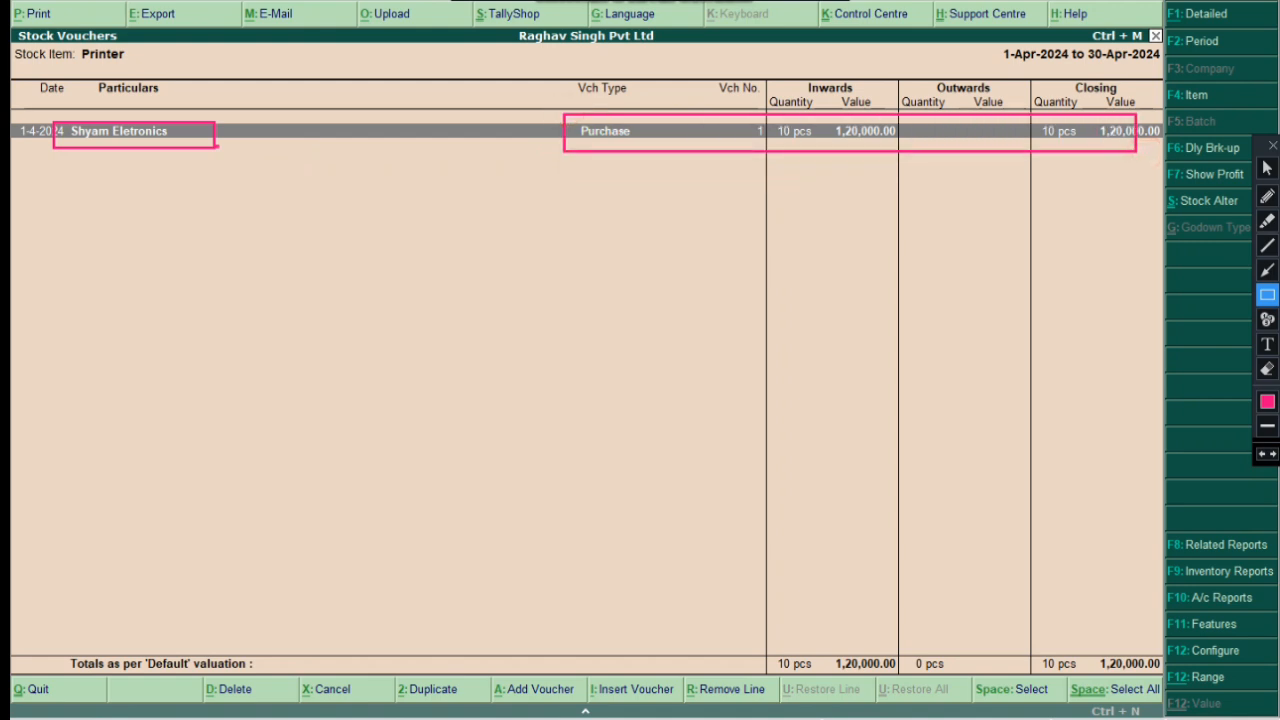
# Erase both boxes drawn on the Purchase row
pyautogui.click(1267, 168)
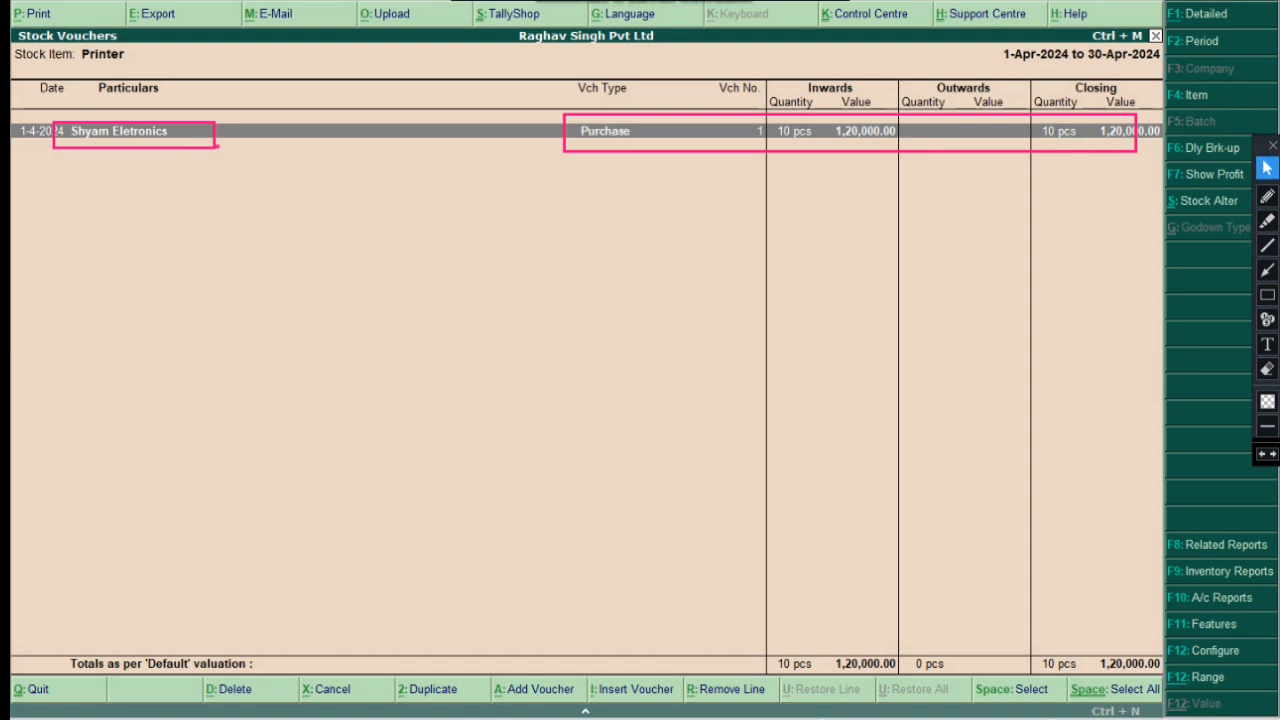
pyautogui.click(1267, 369)
pyautogui.moveTo(26, 88)
pyautogui.mouseDown()
pyautogui.moveTo(739, 313)
pyautogui.moveTo(1147, 301)
pyautogui.mouseUp()
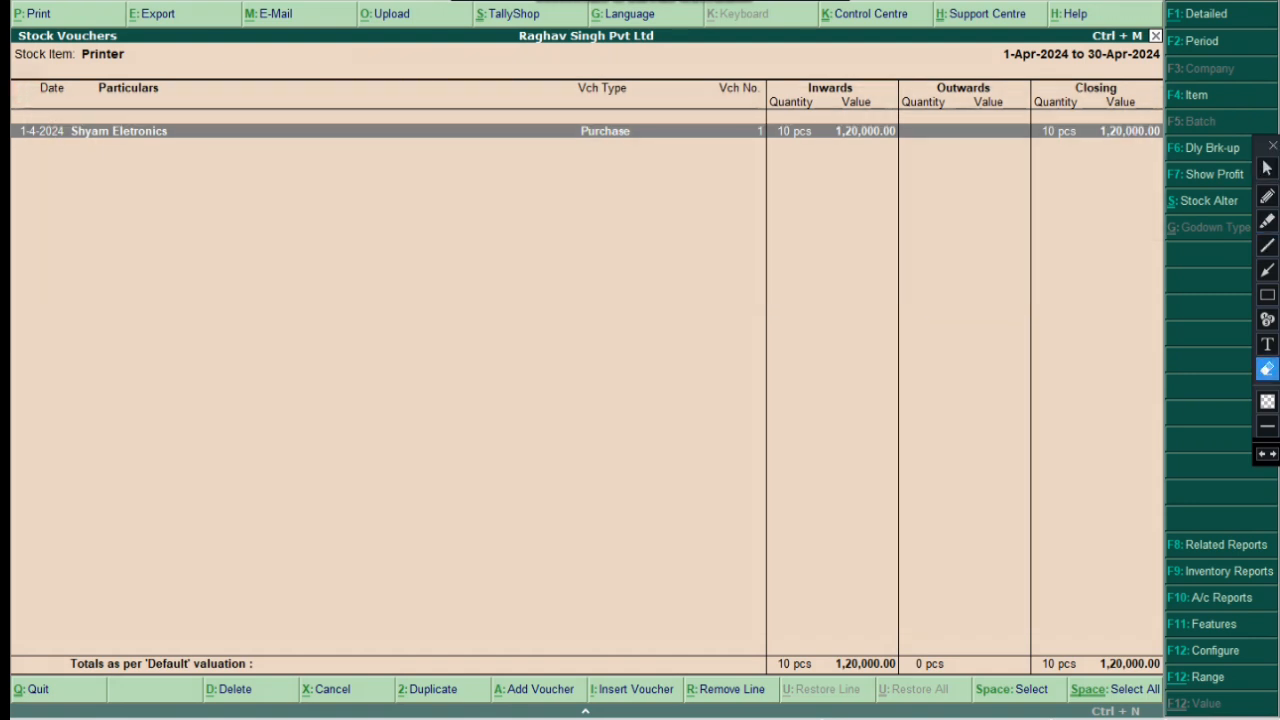
pyautogui.click(1267, 168)
# Open the Shyam Eletronics purchase voucher No. 1 and box the Tax Analysis option
pyautogui.press('Return')
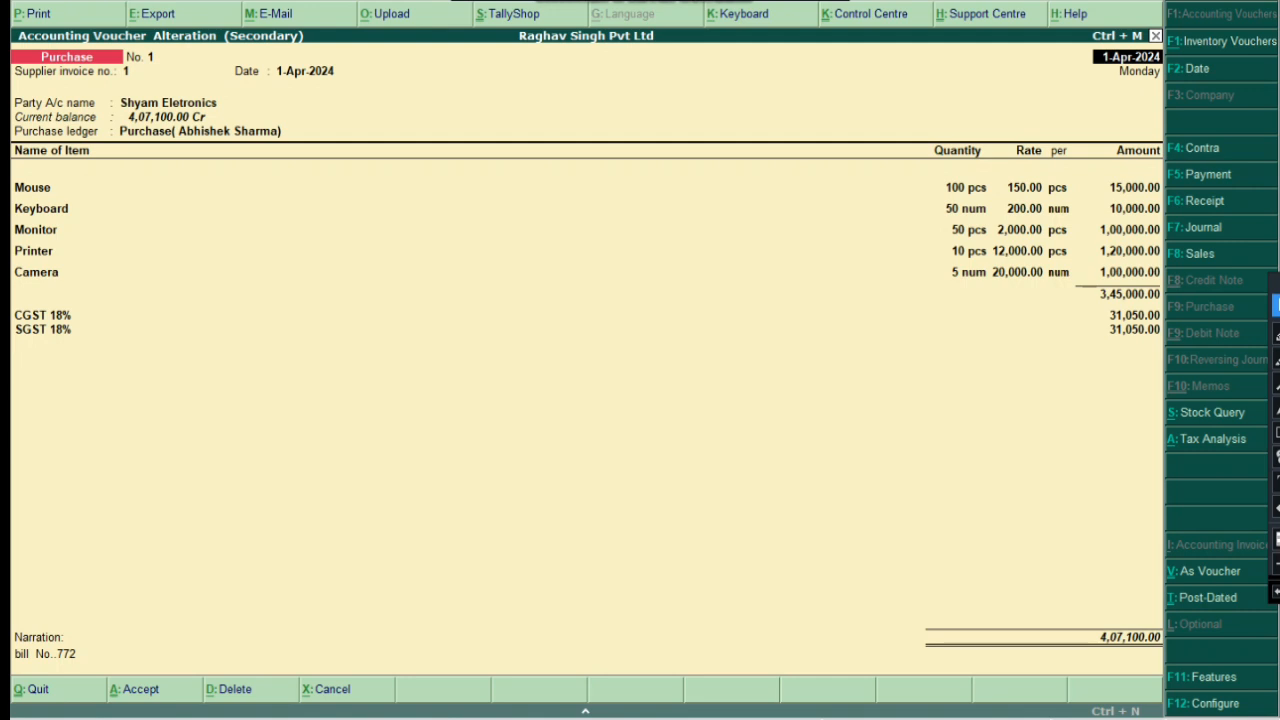
pyautogui.moveTo(1277, 287)
pyautogui.mouseDown()
pyautogui.moveTo(1246, 40)
pyautogui.moveTo(1268, 8)
pyautogui.mouseUp()
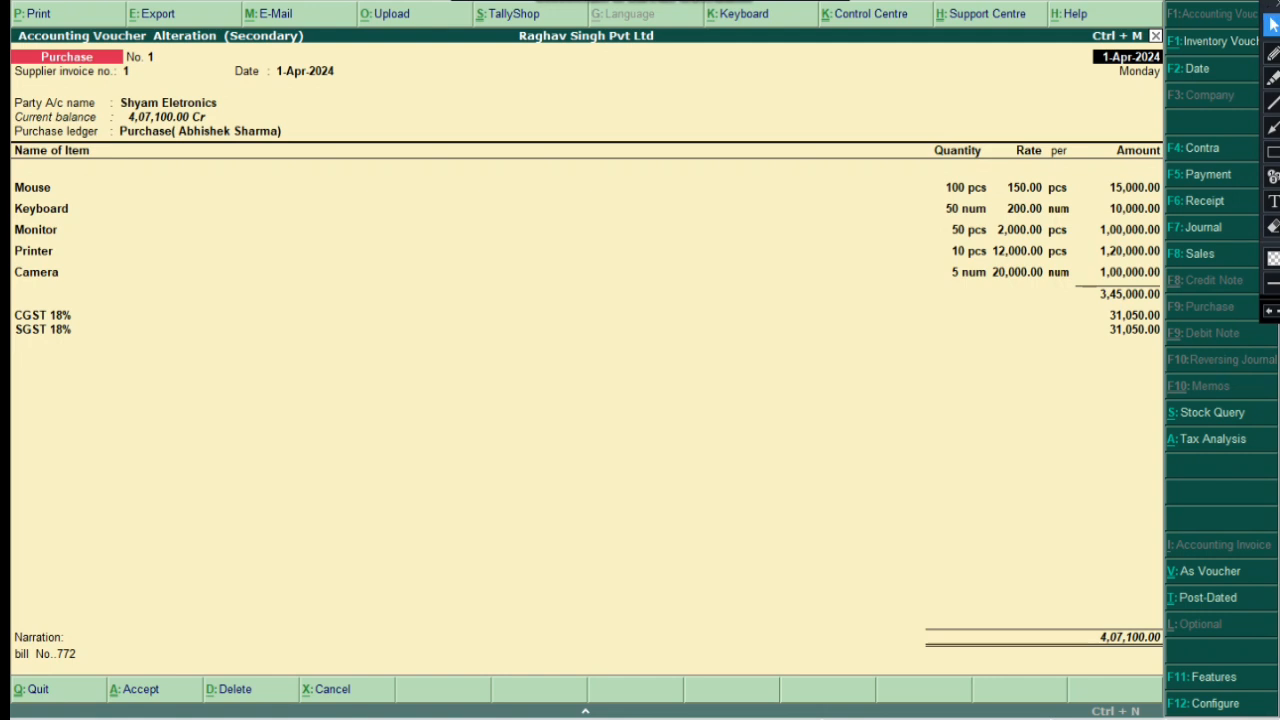
pyautogui.click(1273, 151)
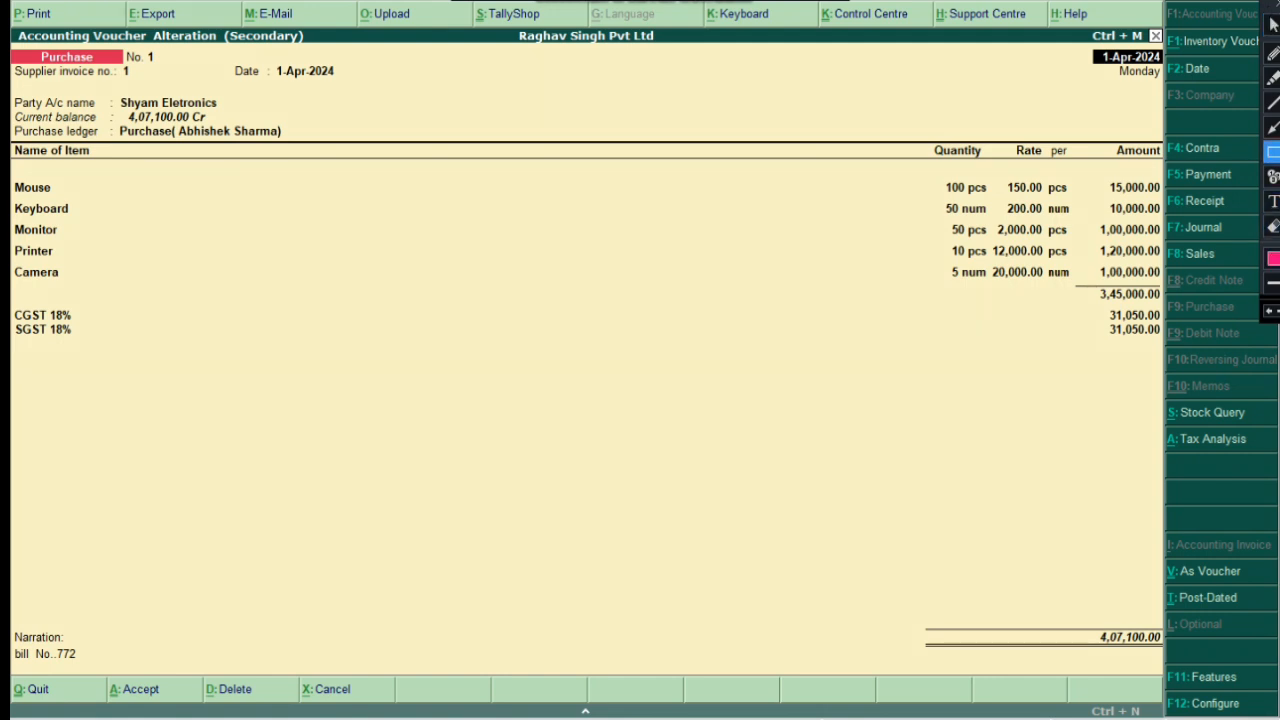
pyautogui.moveTo(1147, 431); pyautogui.dragTo(1257, 454)
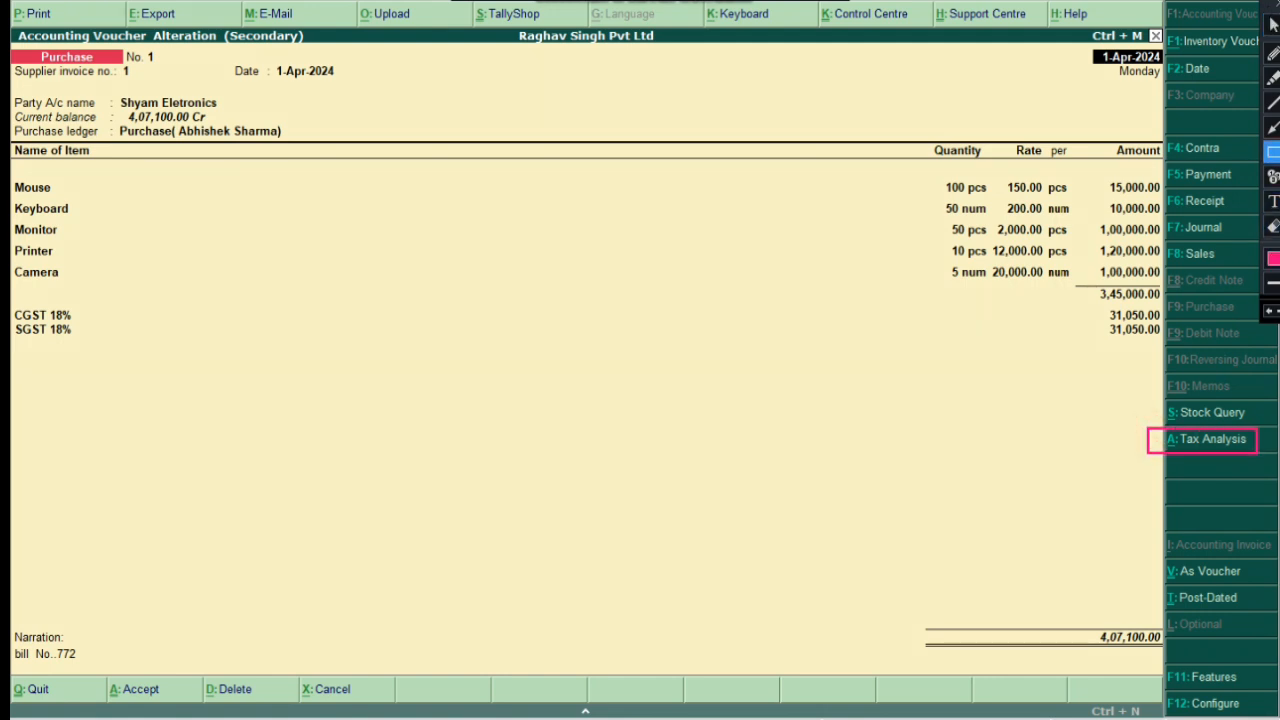
# Draw an arrow to Tax Analysis and add a boxed 'For Tax Analysis' note
pyautogui.click(1273, 127)
pyautogui.moveTo(897, 419); pyautogui.dragTo(1136, 432)
pyautogui.click(1273, 201)
pyautogui.click(764, 420)
pyautogui.write('F')
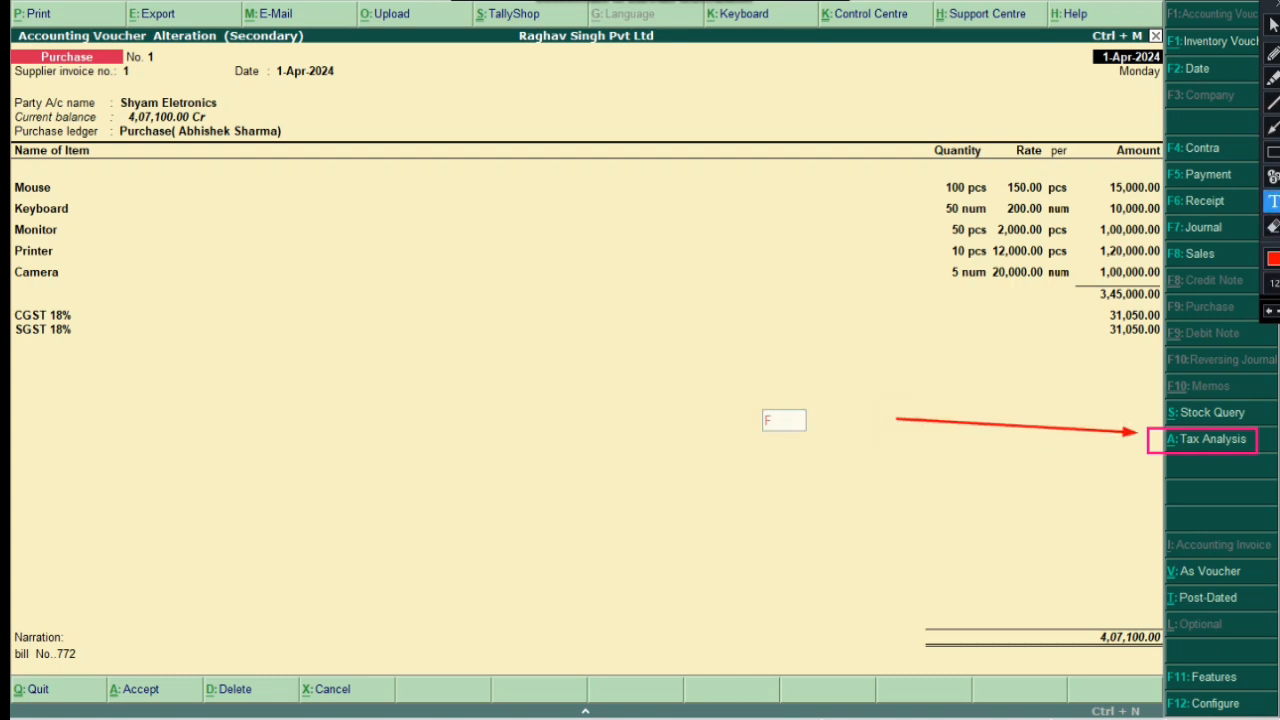
pyautogui.write('or Tax')
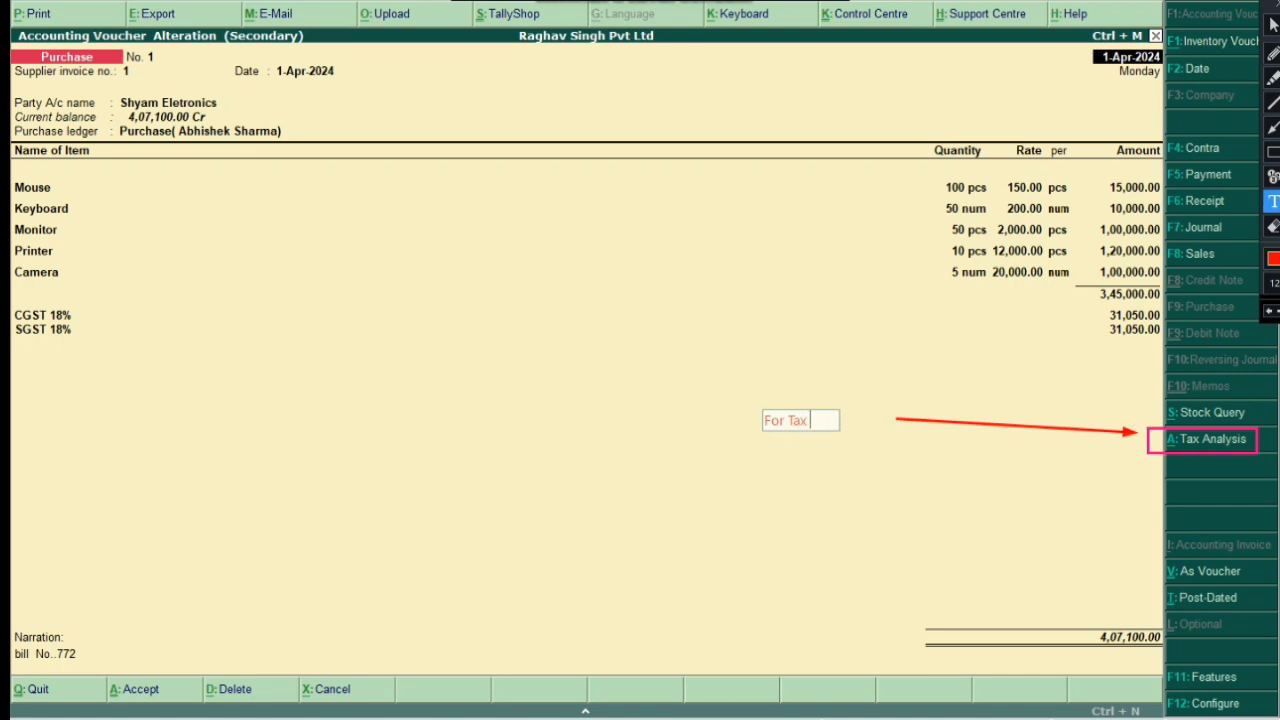
pyautogui.write(' Analysis')
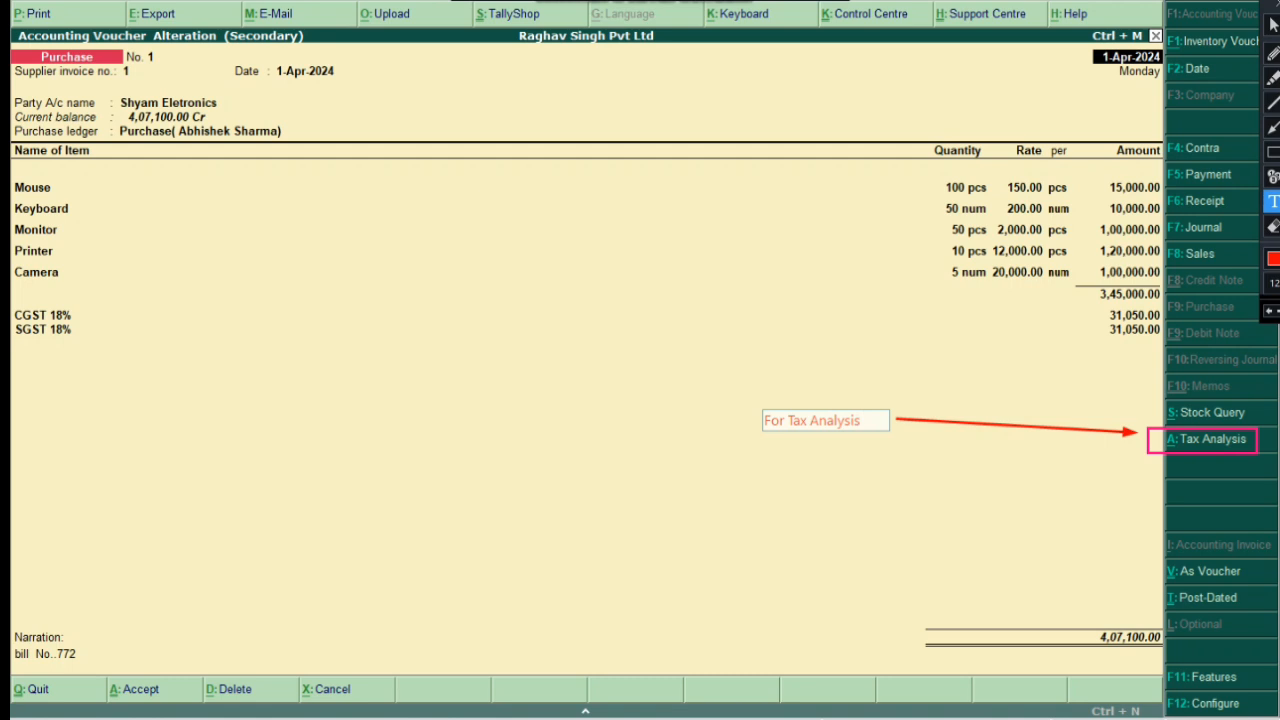
pyautogui.click(955, 440)
pyautogui.click(1273, 151)
pyautogui.moveTo(723, 400)
pyautogui.mouseDown()
pyautogui.moveTo(862, 456)
pyautogui.moveTo(898, 450)
pyautogui.mouseUp()
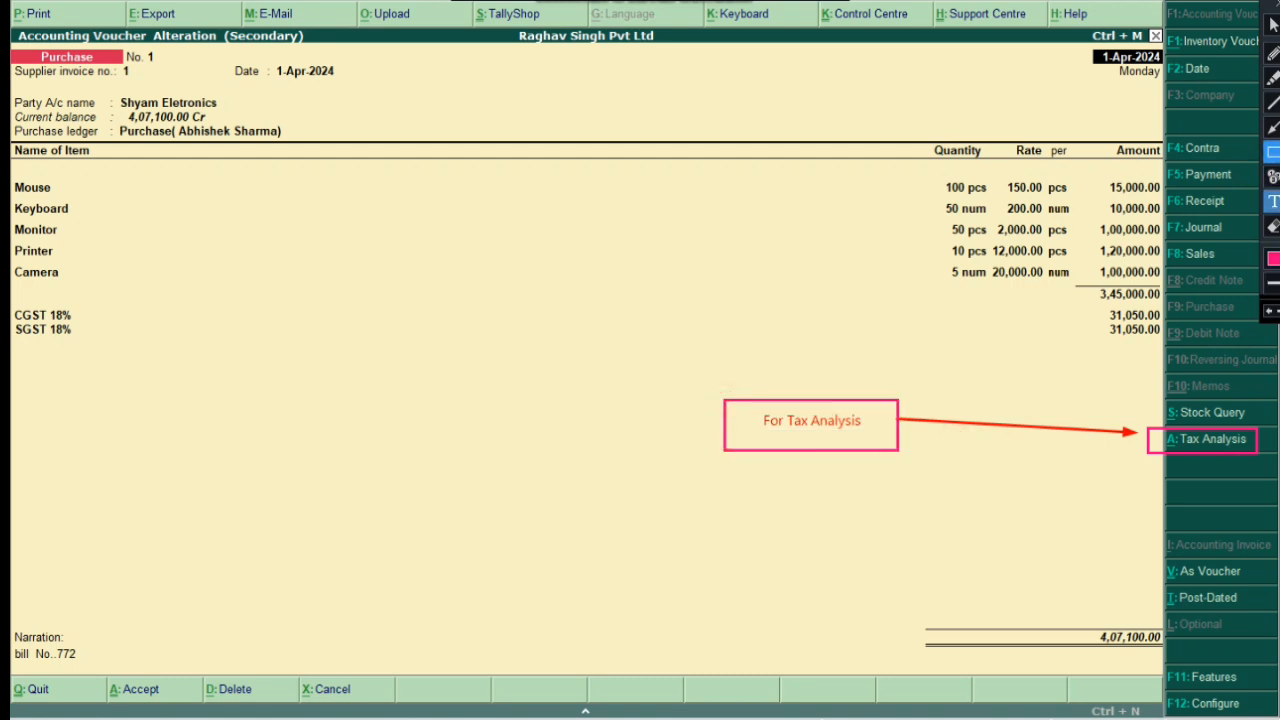
pyautogui.click(1273, 25)
pyautogui.click(121, 208)
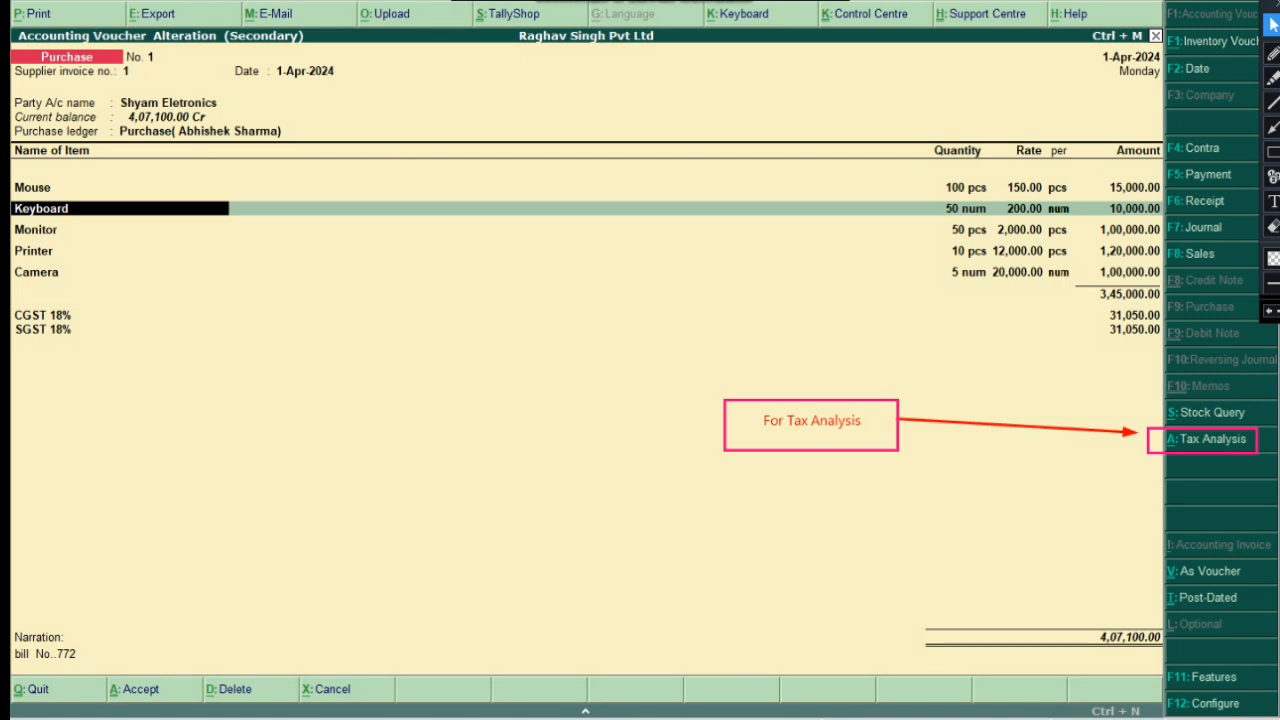
# Open Tax Analysis with Alt+A and undo the earlier box, note and arrow
pyautogui.hotkey('alt', 'a')
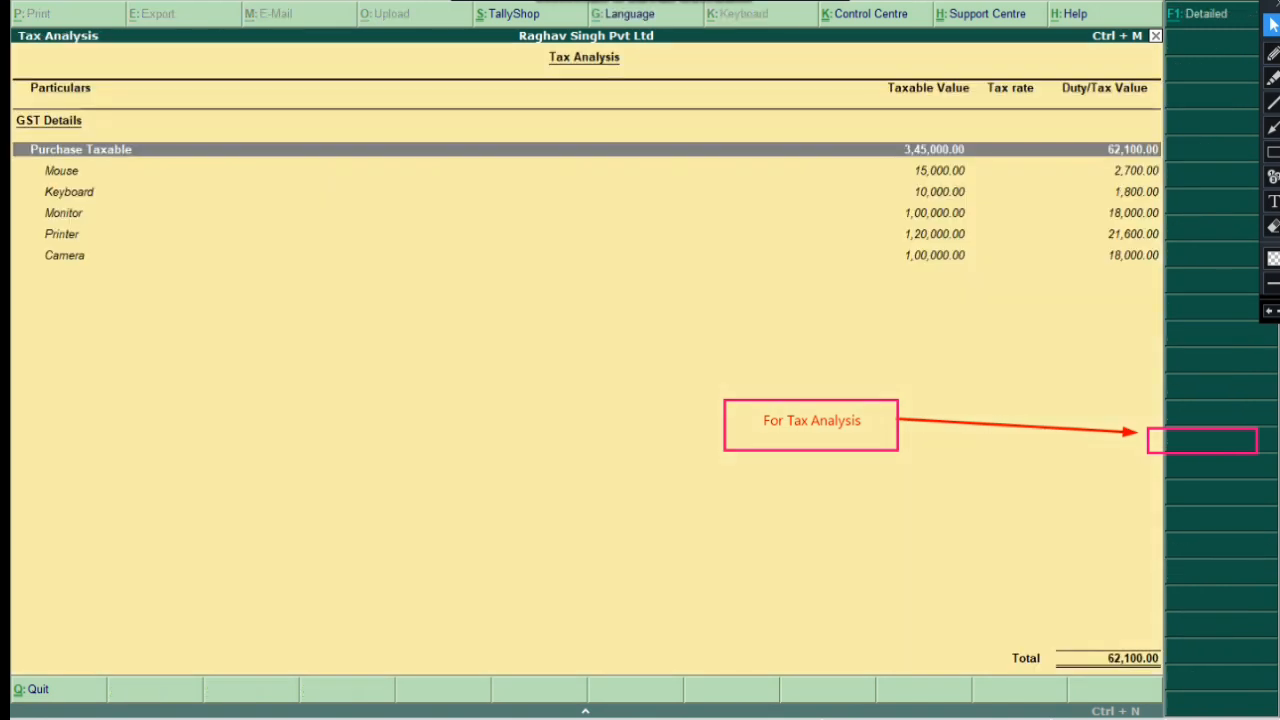
pyautogui.click(1270, 311)
pyautogui.click(1270, 311)
pyautogui.click(1270, 311)
pyautogui.click(1270, 311)
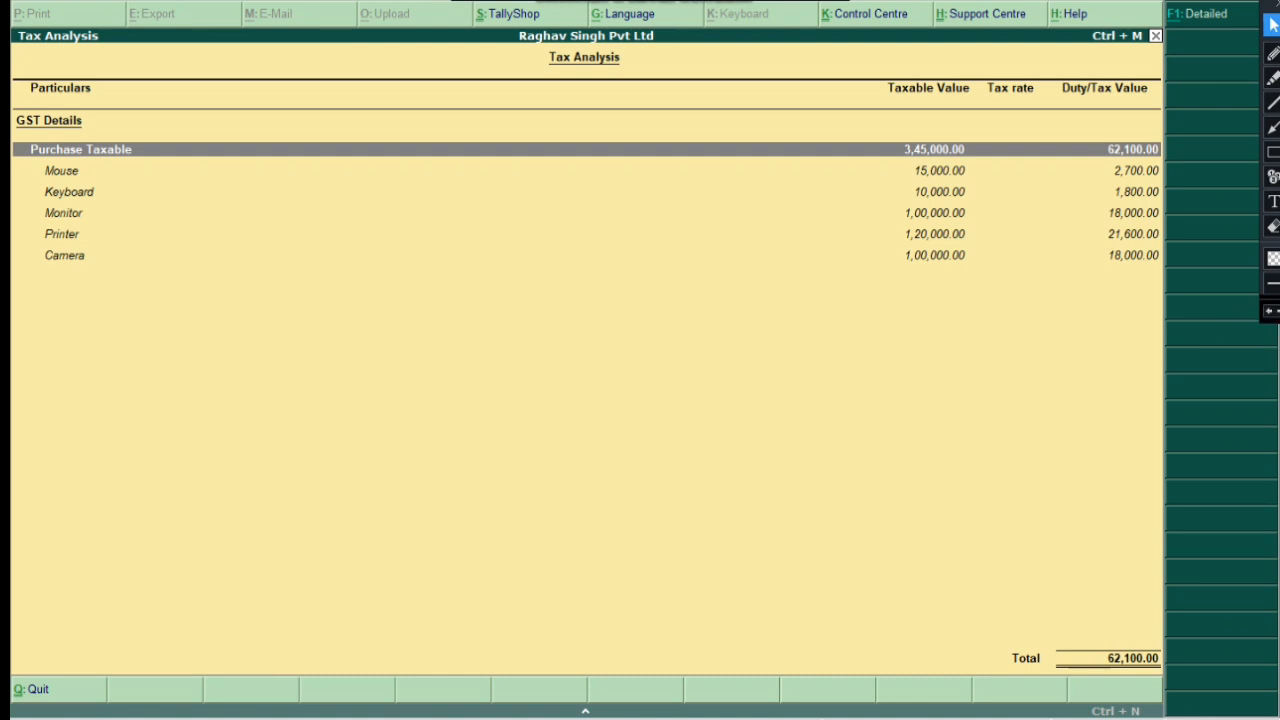
# Mark the Detailed option with a box, an arrow and a framed 'Press F1 For details' note, then press F1
pyautogui.click(1272, 151)
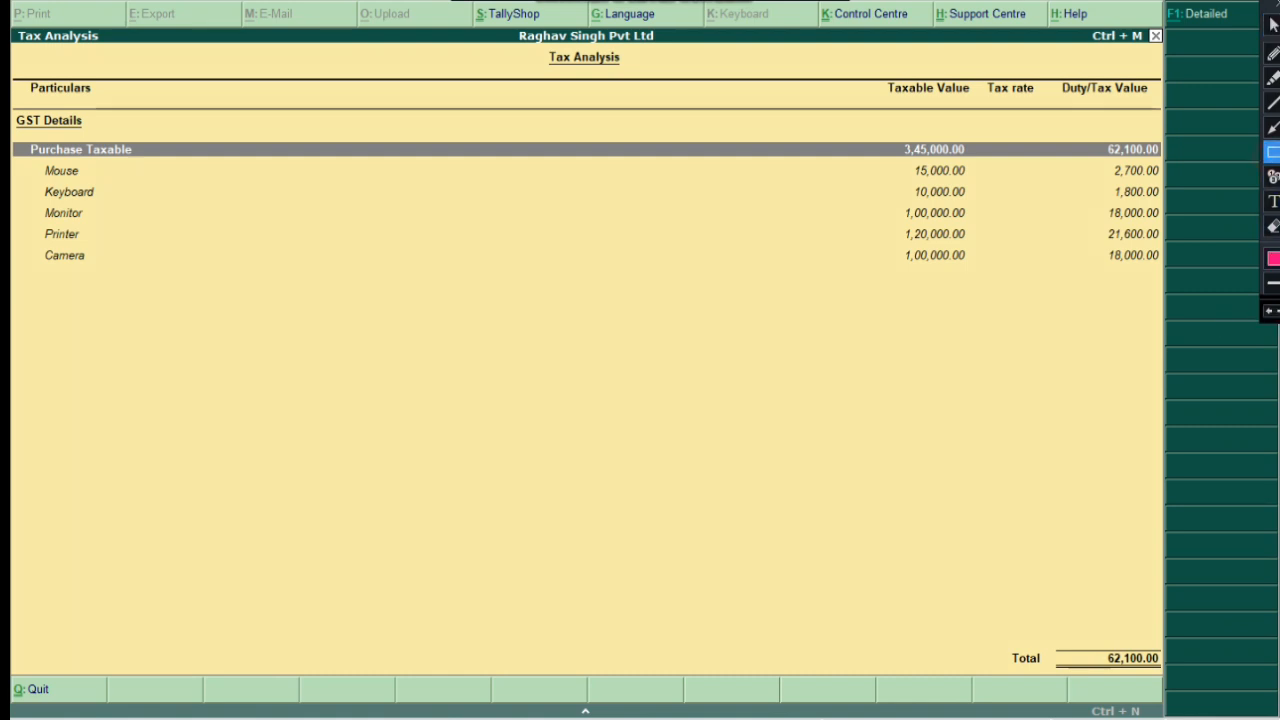
pyautogui.moveTo(1160, 2)
pyautogui.mouseDown()
pyautogui.moveTo(1198, 32)
pyautogui.moveTo(1253, 32)
pyautogui.mouseUp()
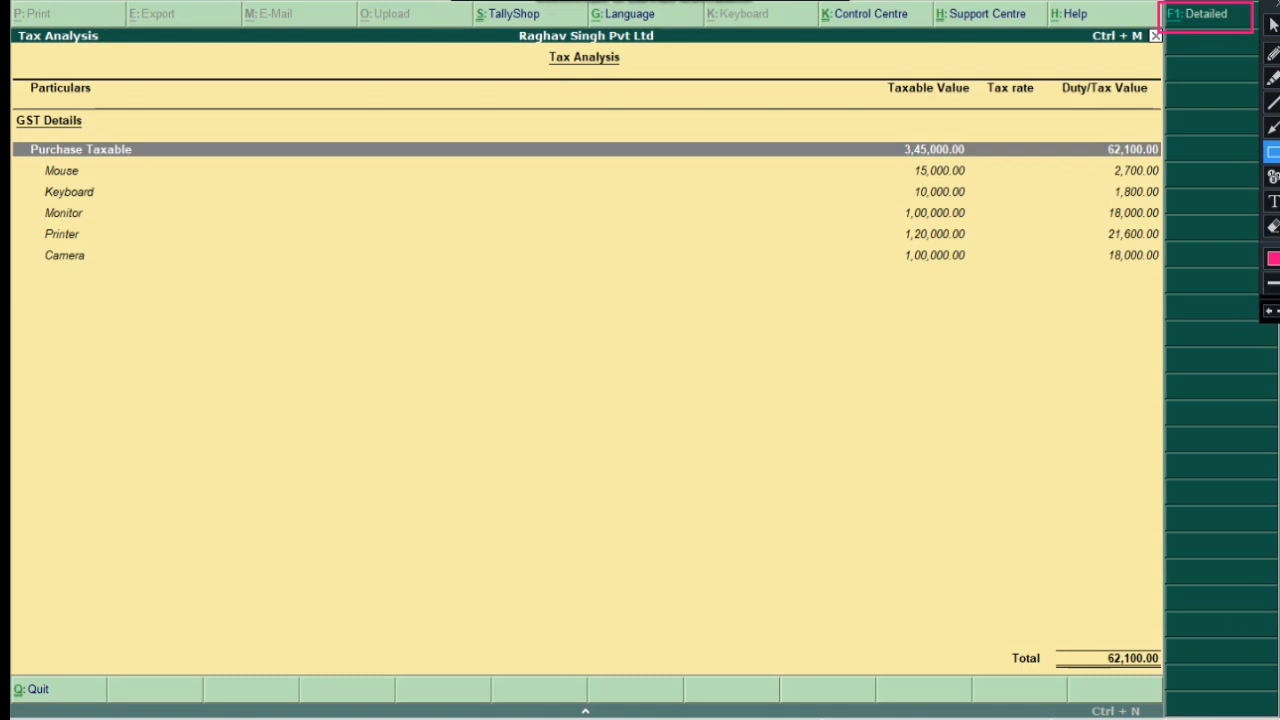
pyautogui.click(1272, 127)
pyautogui.moveTo(514, 261); pyautogui.dragTo(1152, 22)
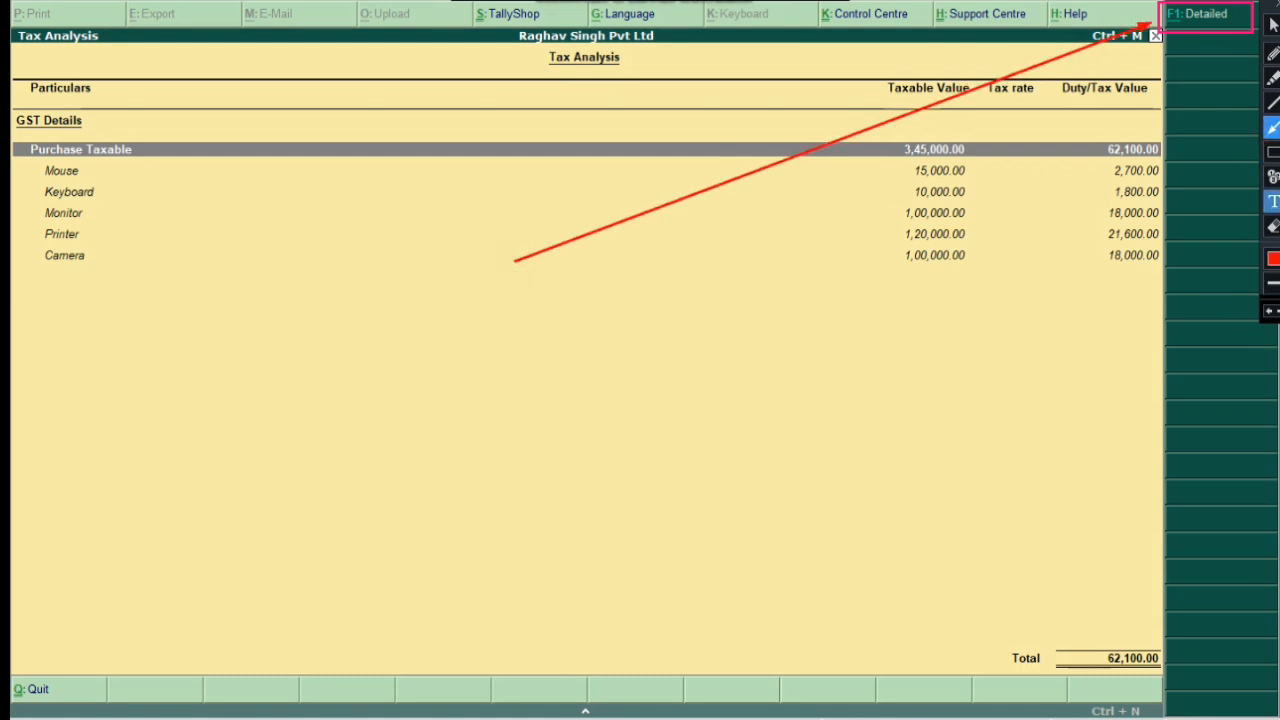
pyautogui.click(411, 284)
pyautogui.write('Press F')
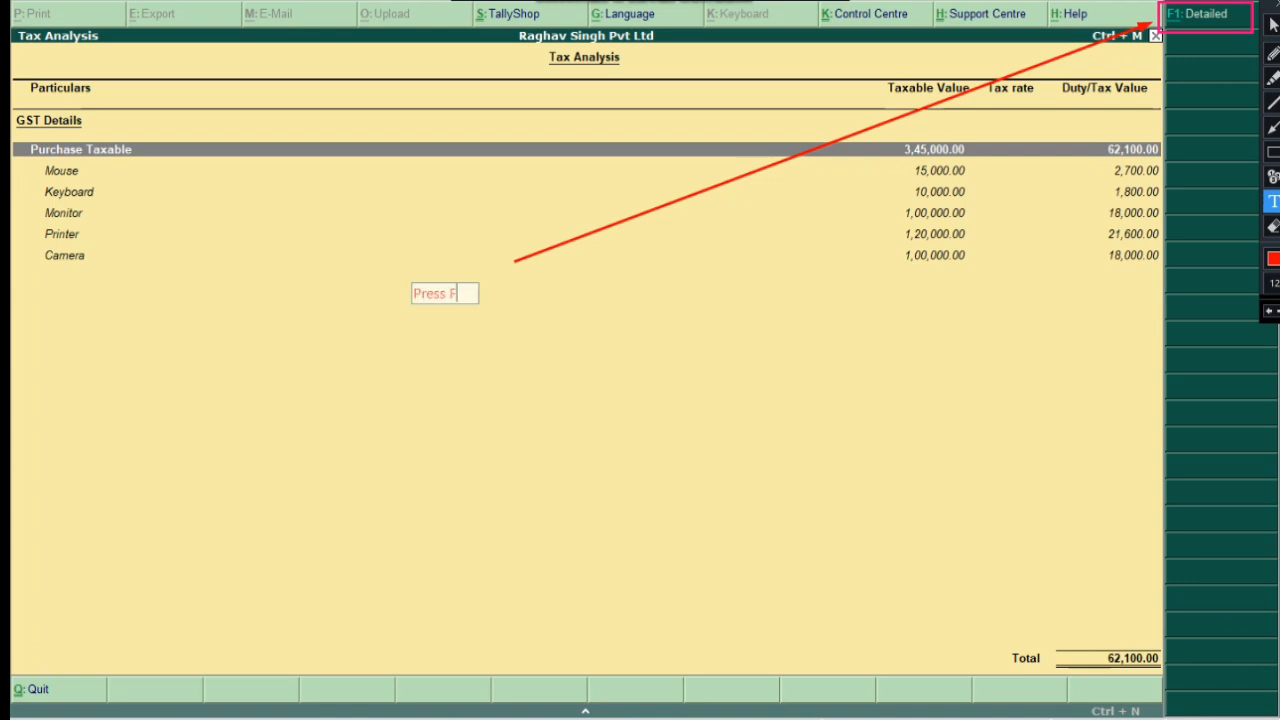
pyautogui.write('1 For')
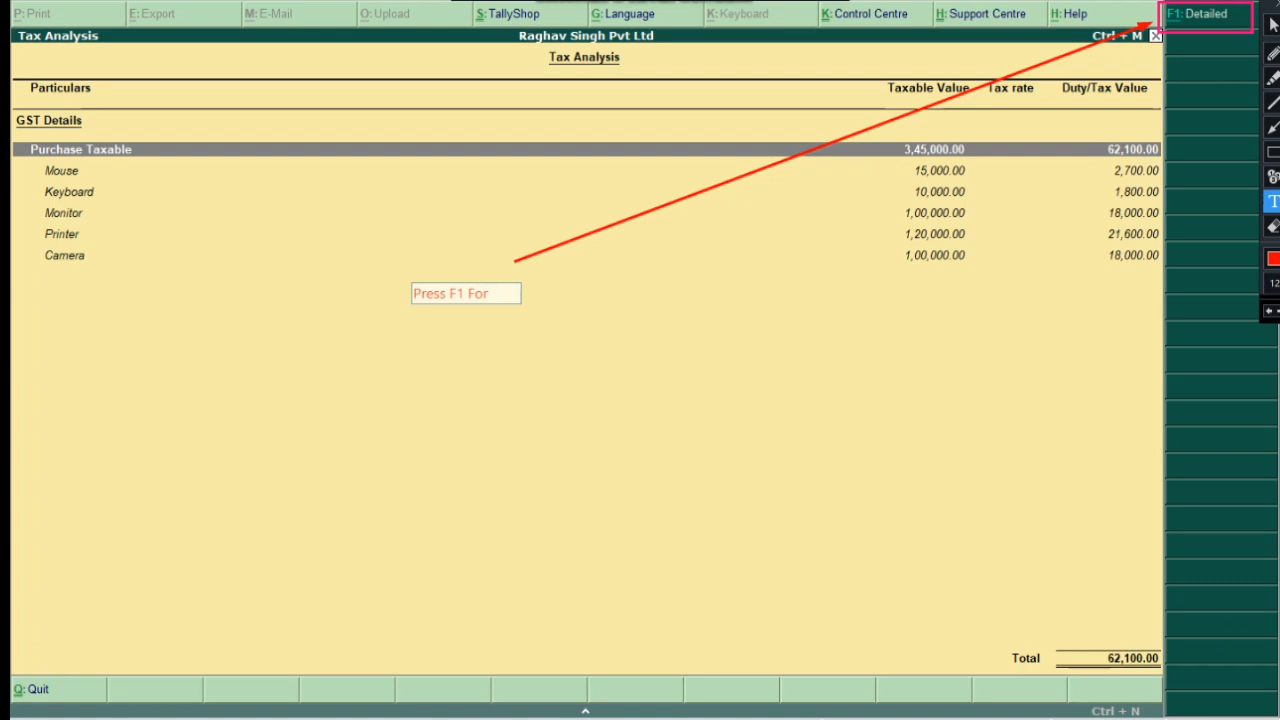
pyautogui.write(' details')
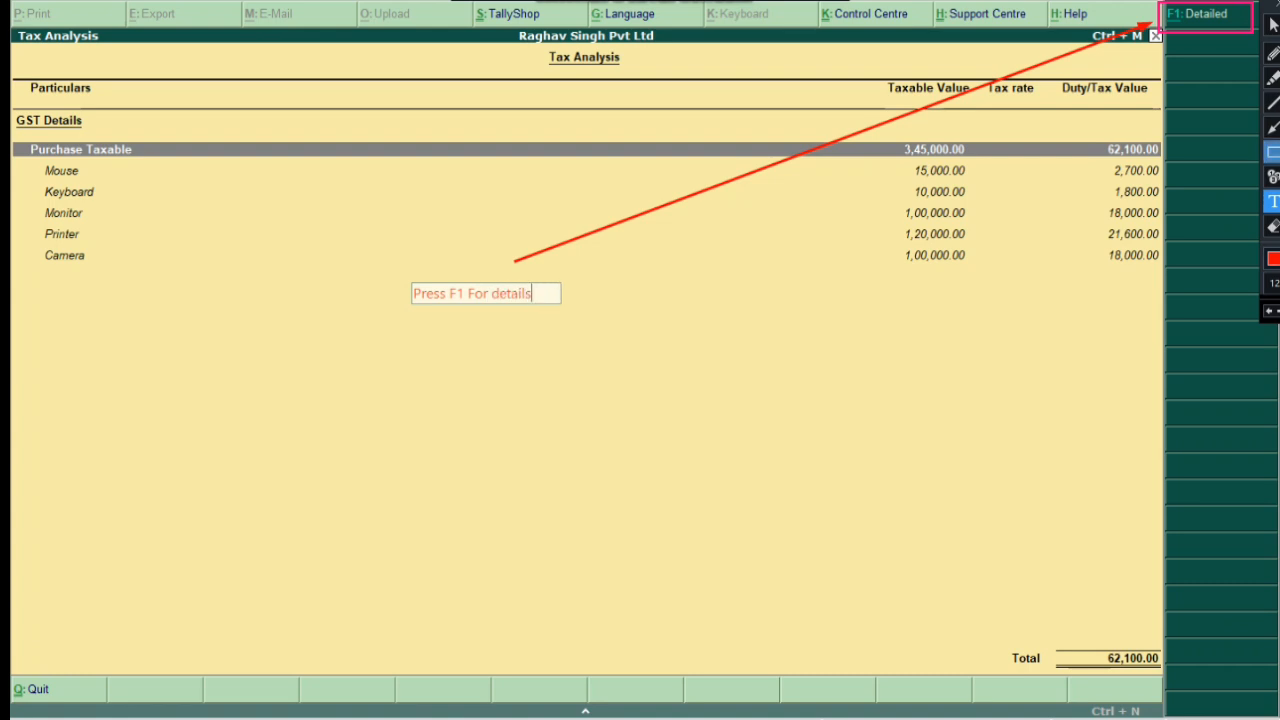
pyautogui.click(1272, 151)
pyautogui.moveTo(364, 268); pyautogui.dragTo(585, 309)
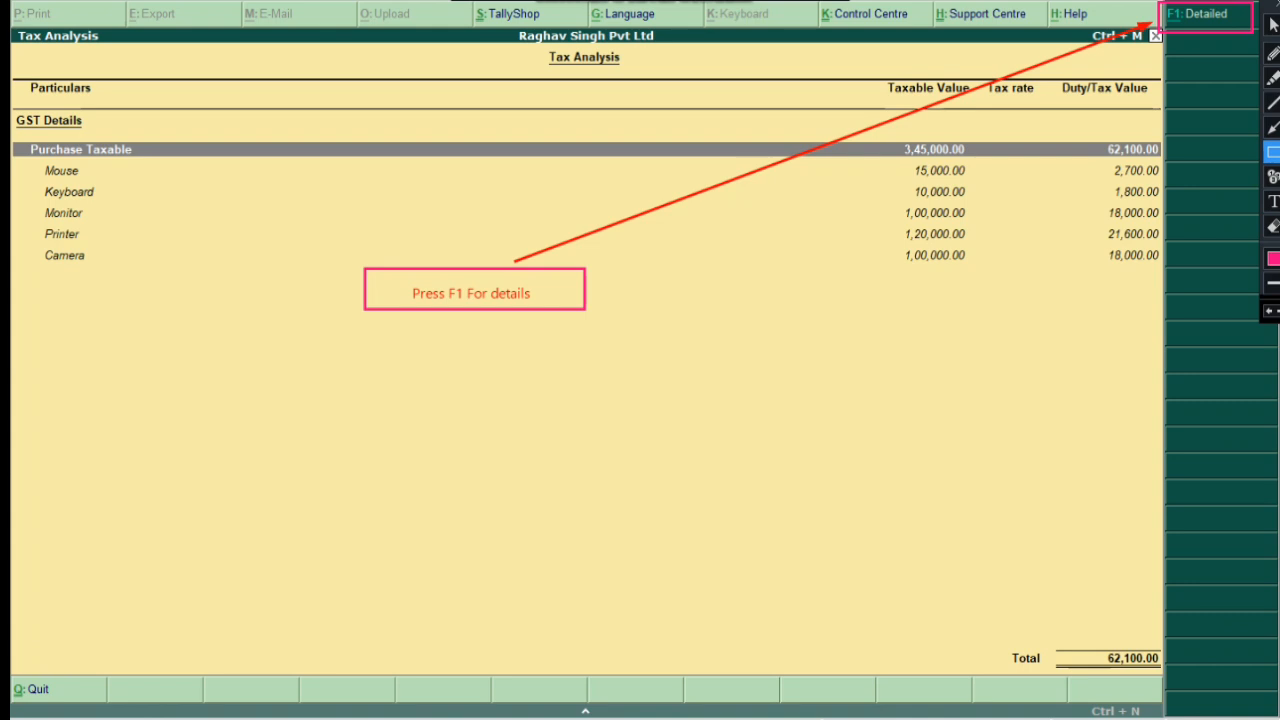
pyautogui.click(1273, 24)
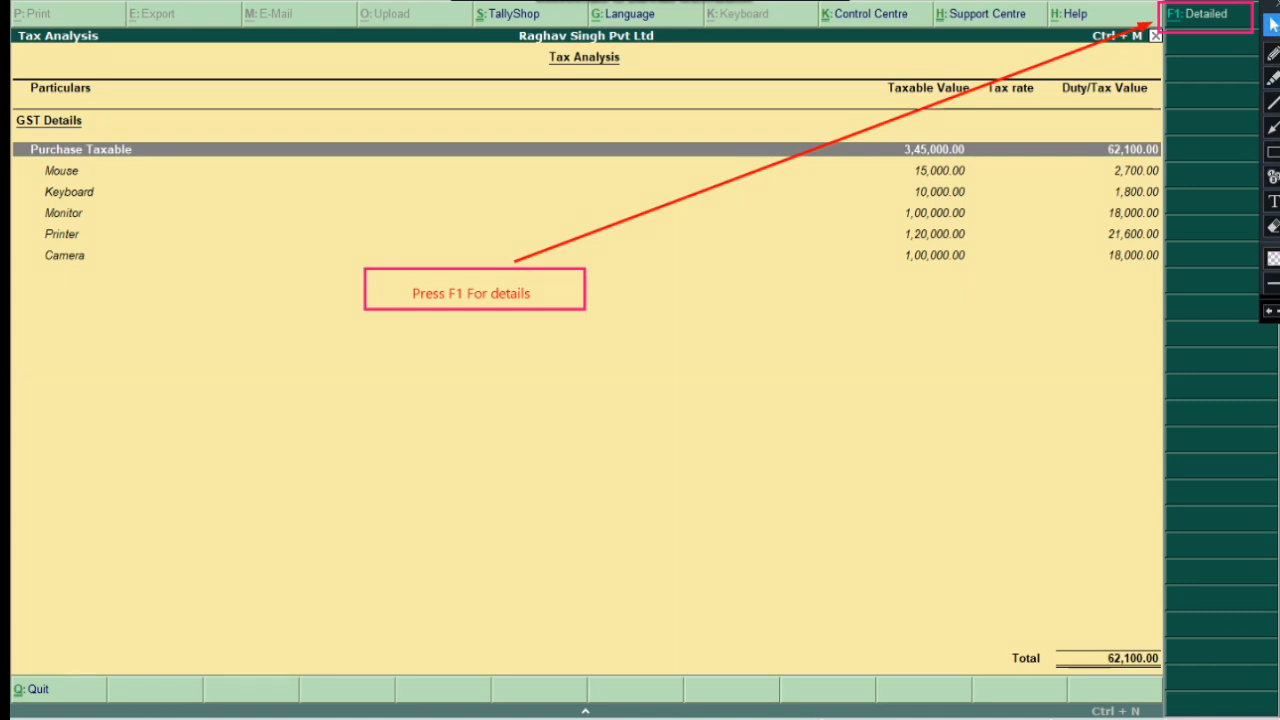
pyautogui.press('F1')
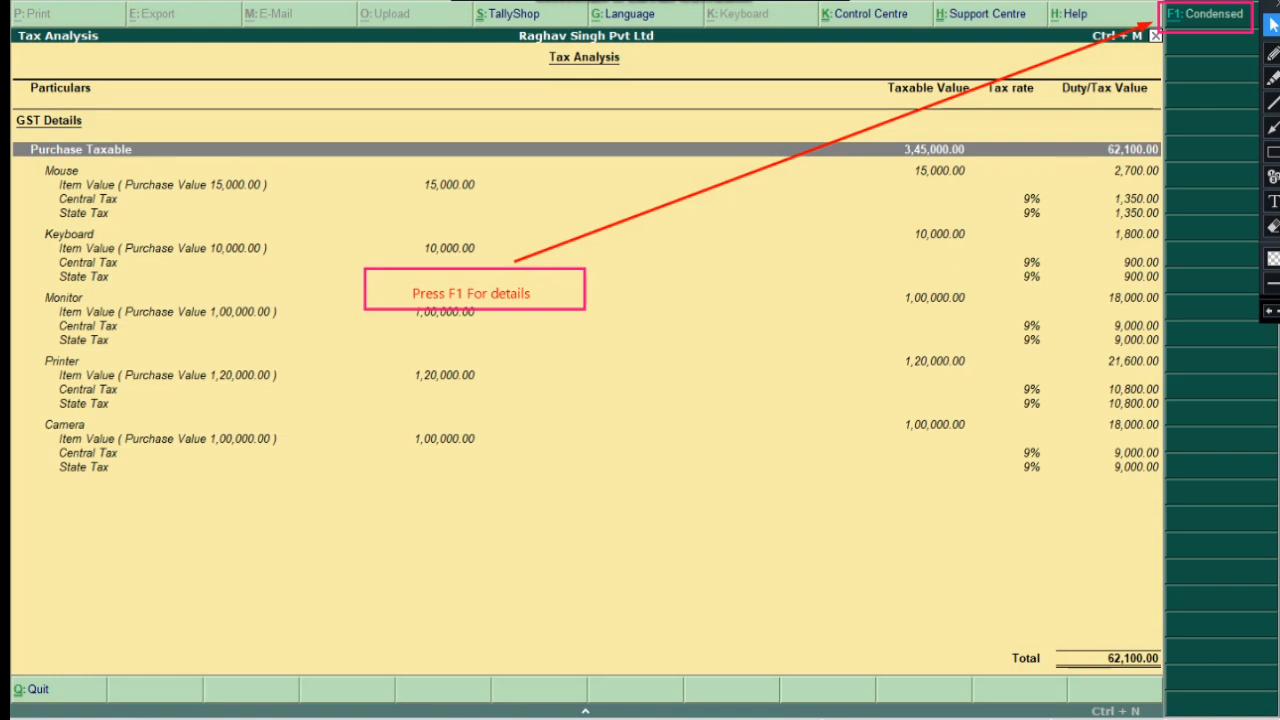
# Clear old marks and box Mouse's item line, 15,000.00 value, 9% rates and 1,350.00 amounts
pyautogui.click(1268, 311)
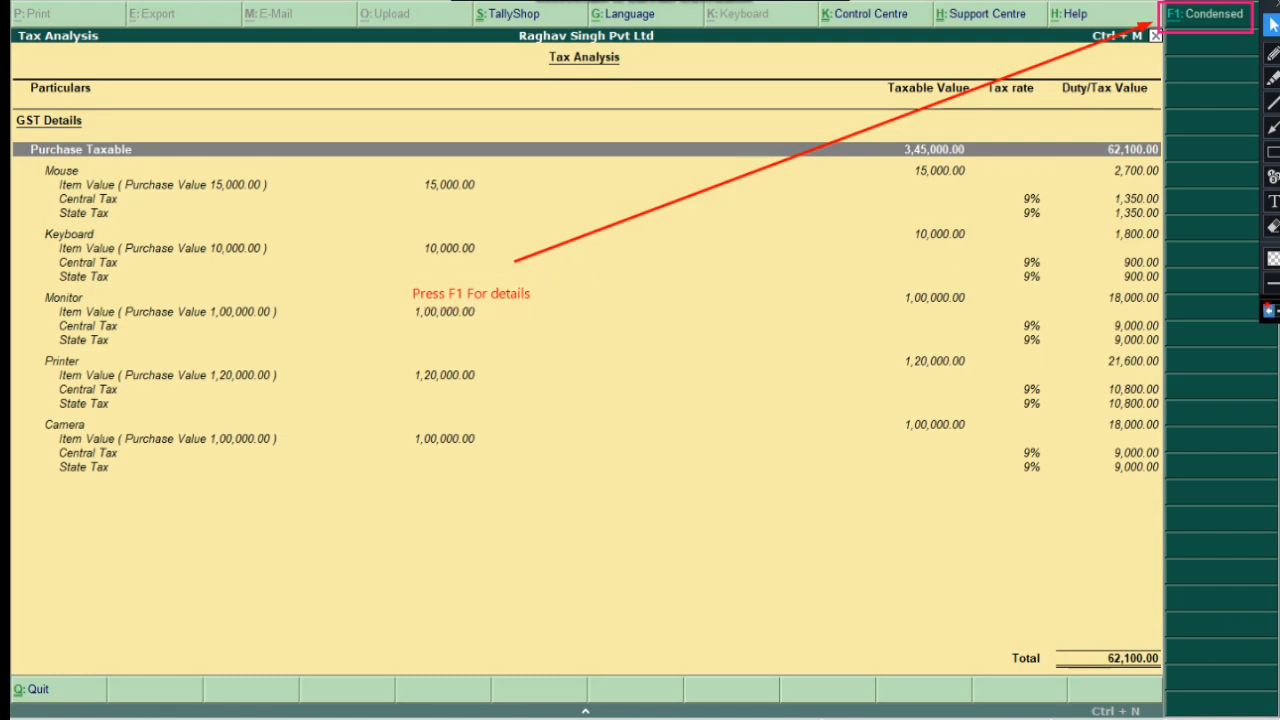
pyautogui.click(1268, 311)
pyautogui.click(1268, 311)
pyautogui.click(1268, 311)
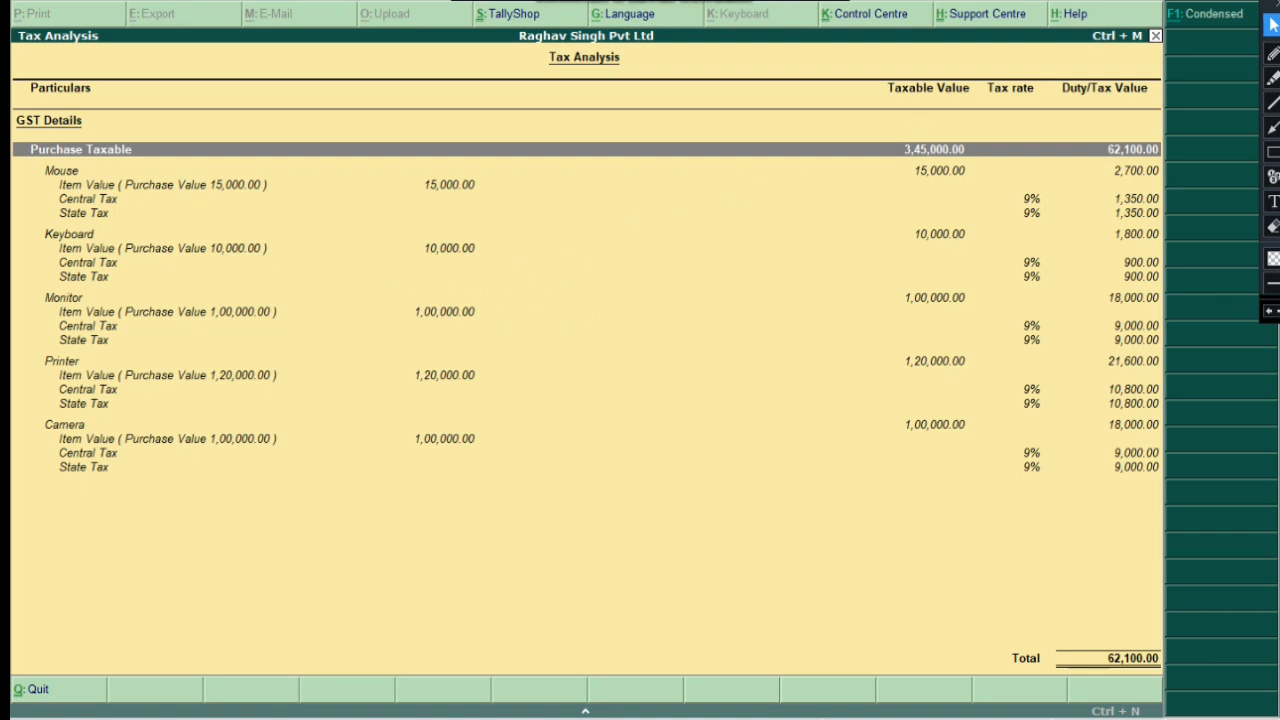
pyautogui.click(1273, 151)
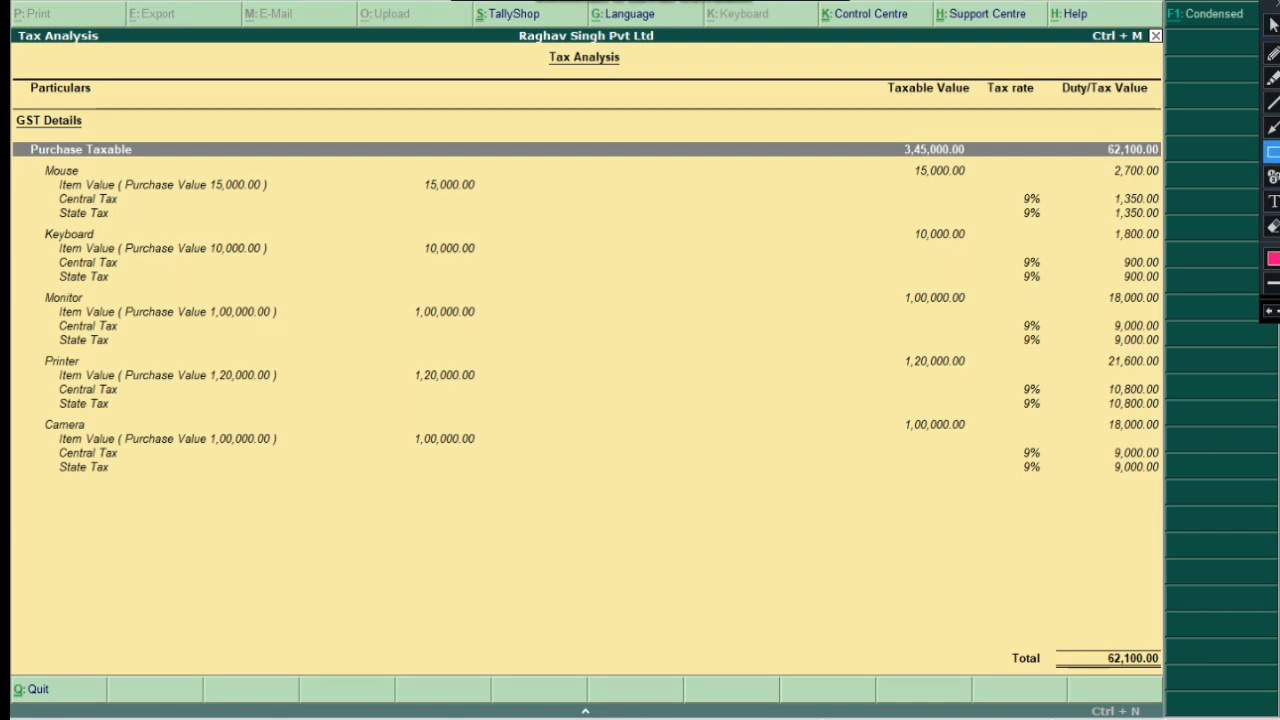
pyautogui.moveTo(28, 165)
pyautogui.mouseDown()
pyautogui.moveTo(86, 194)
pyautogui.moveTo(284, 192)
pyautogui.mouseUp()
pyautogui.moveTo(398, 175); pyautogui.dragTo(487, 193)
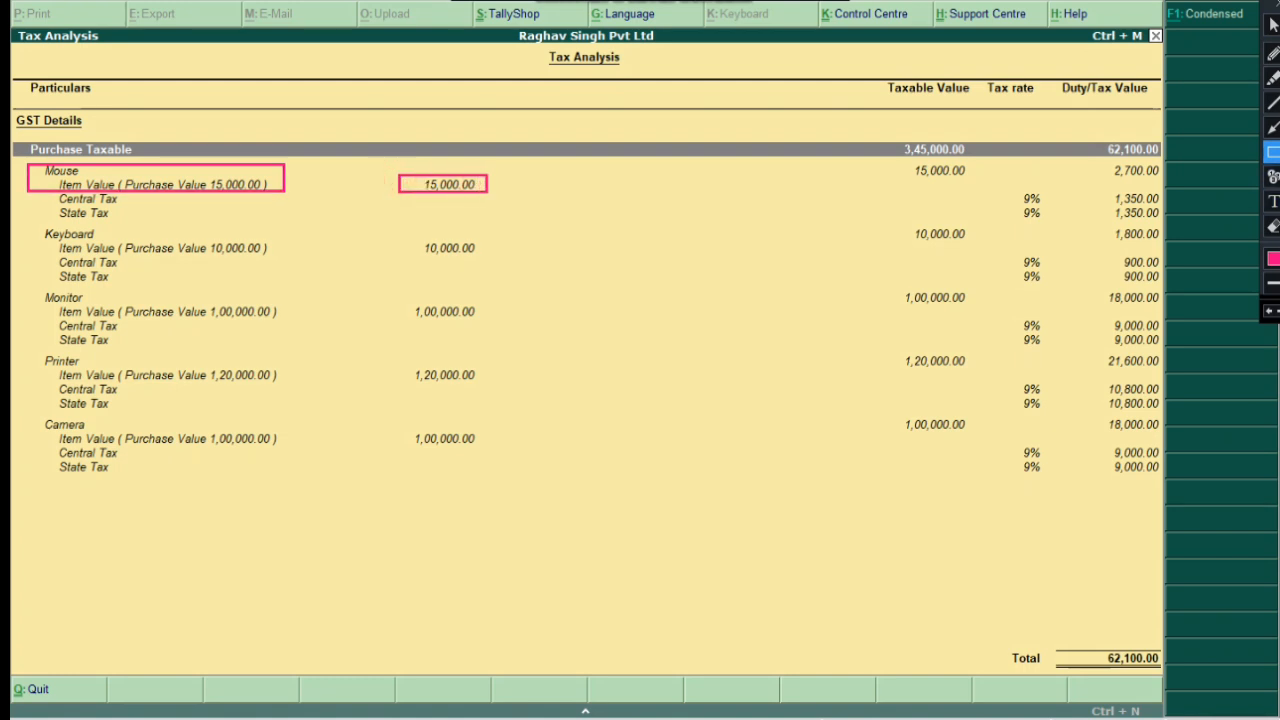
pyautogui.moveTo(1008, 186); pyautogui.dragTo(1054, 220)
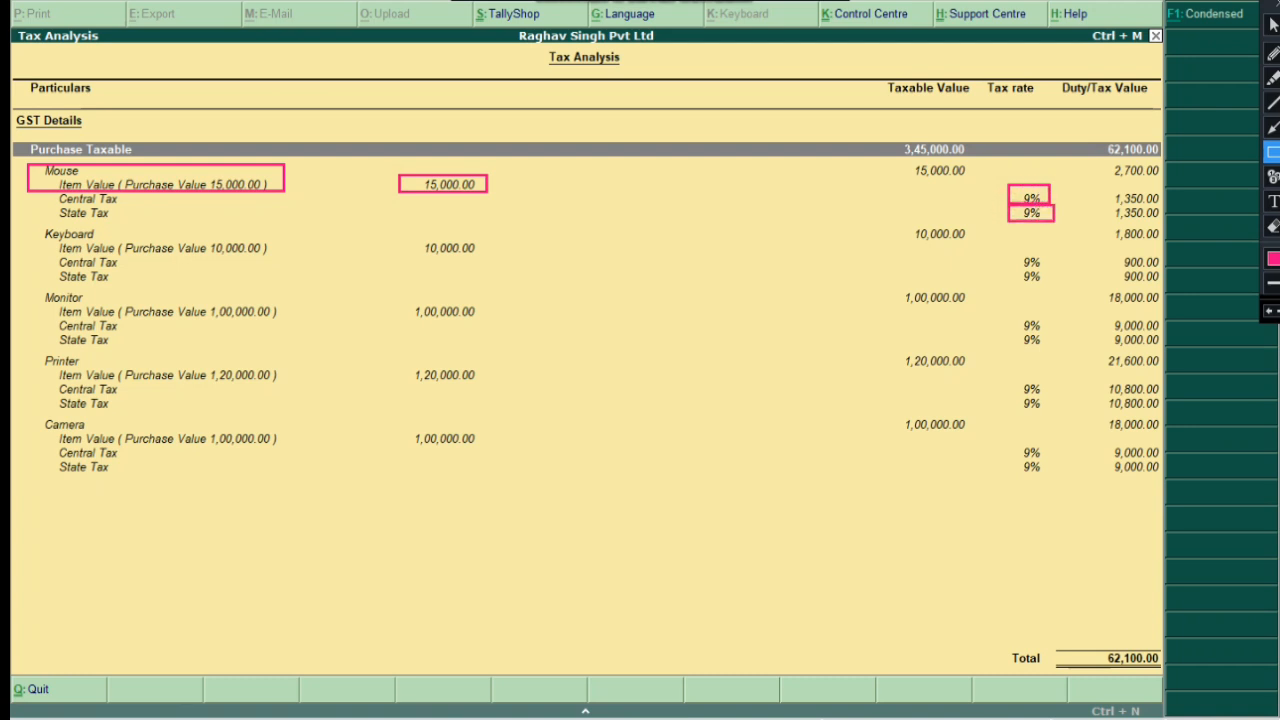
pyautogui.moveTo(1110, 188); pyautogui.dragTo(1162, 220)
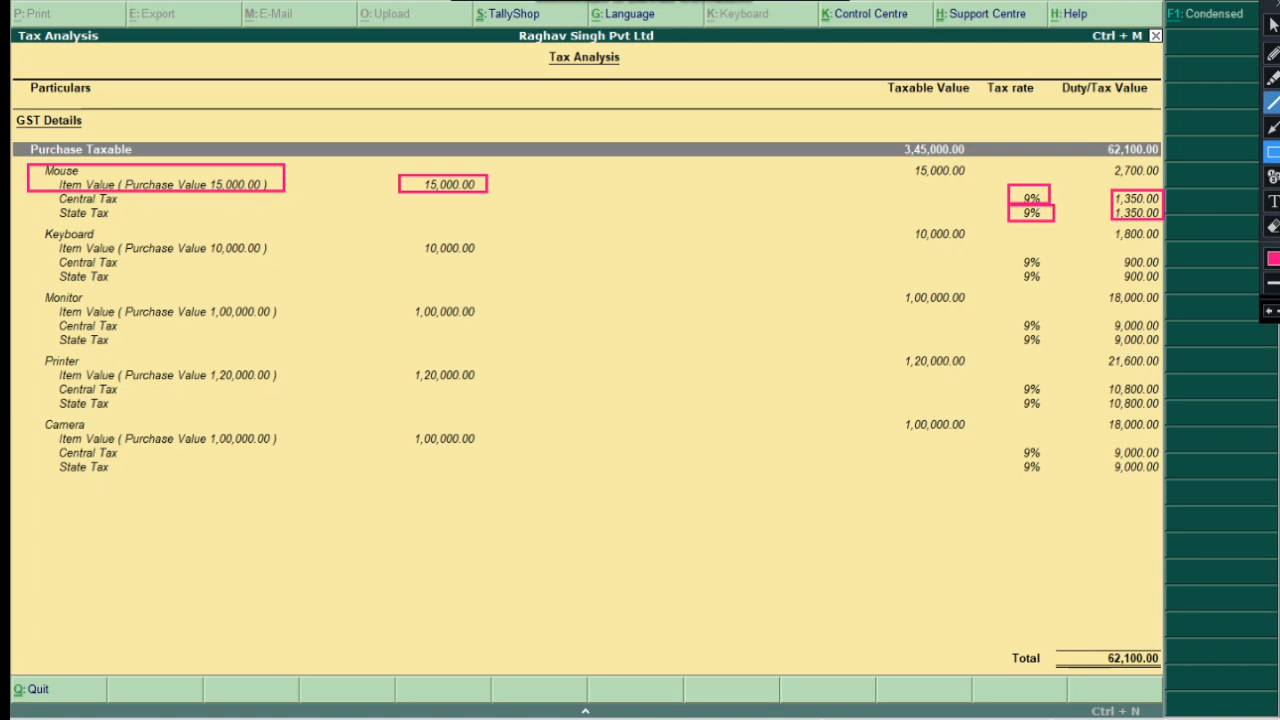
# Arrow Mouse's Central and State Tax to their 9% rates and enclose both rates
pyautogui.click(1272, 127)
pyautogui.moveTo(118, 197); pyautogui.dragTo(1000, 196)
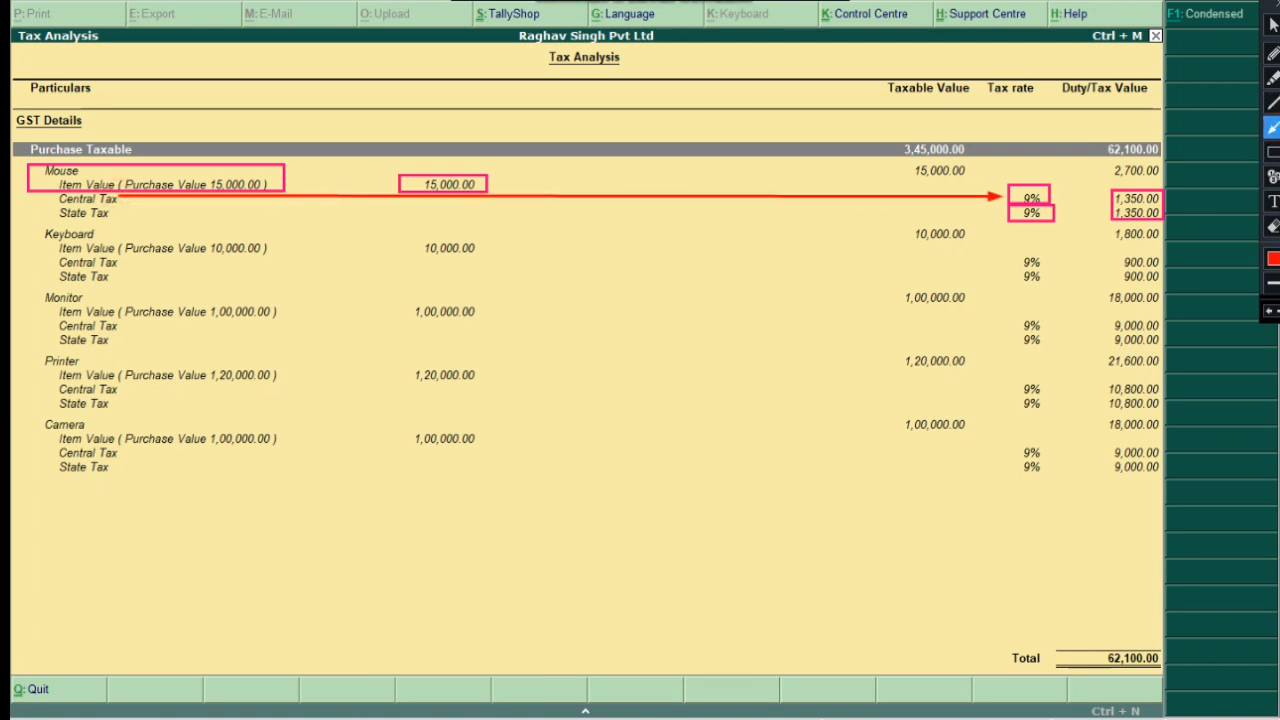
pyautogui.moveTo(110, 213); pyautogui.dragTo(1000, 213)
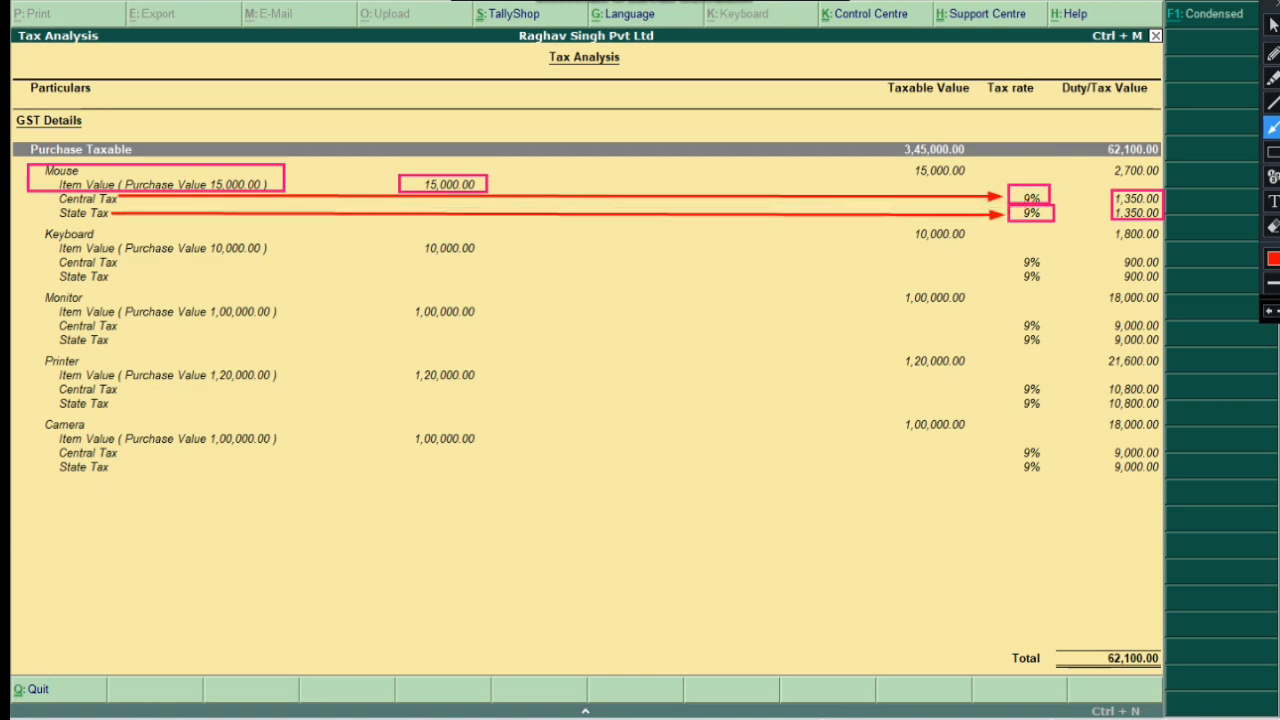
pyautogui.click(1272, 151)
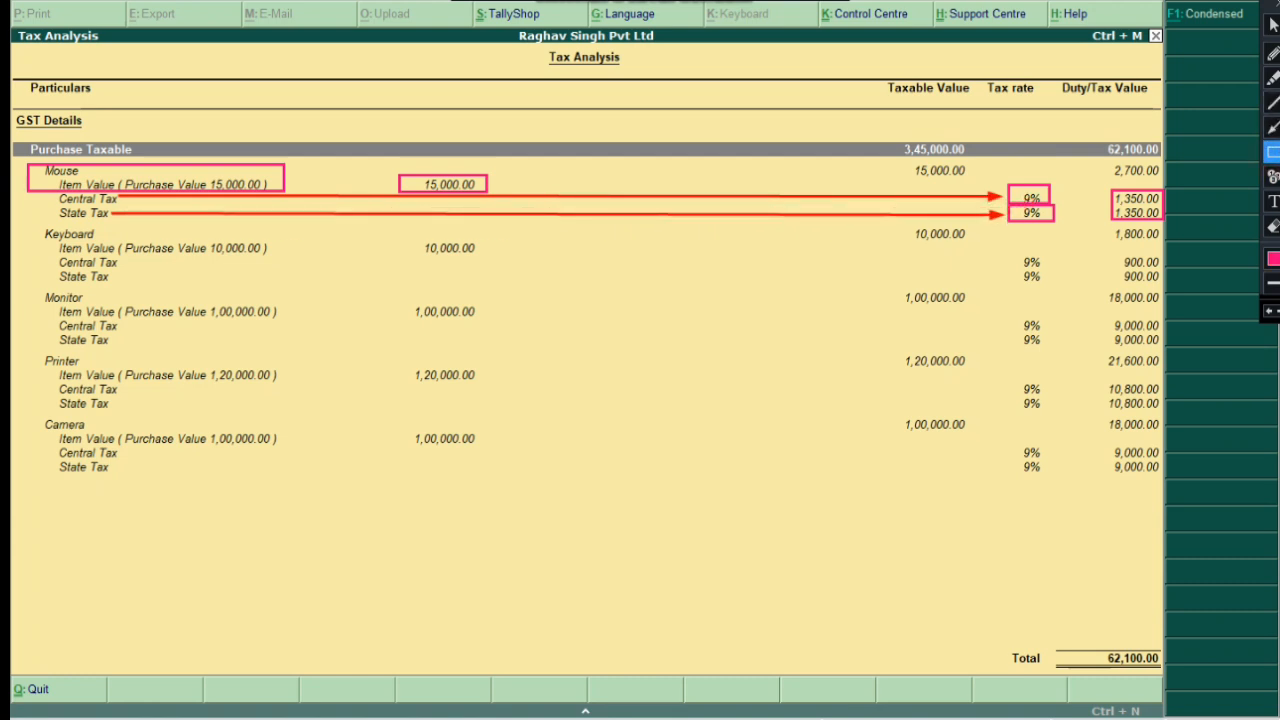
pyautogui.moveTo(995, 172)
pyautogui.mouseDown()
pyautogui.moveTo(1040, 230)
pyautogui.moveTo(1076, 248)
pyautogui.mouseUp()
# Add an '18%' note above the Mouse tax rates
pyautogui.click(1273, 201)
pyautogui.click(1059, 160)
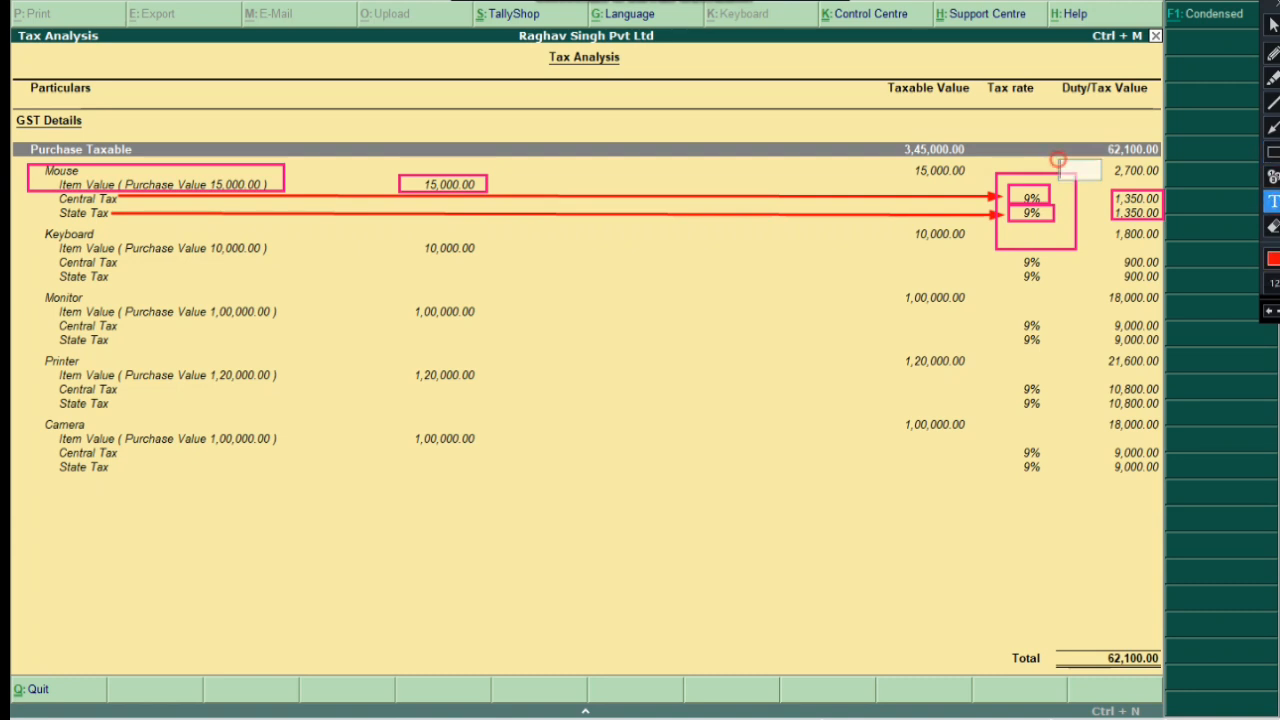
pyautogui.write('18%')
pyautogui.click(1104, 290)
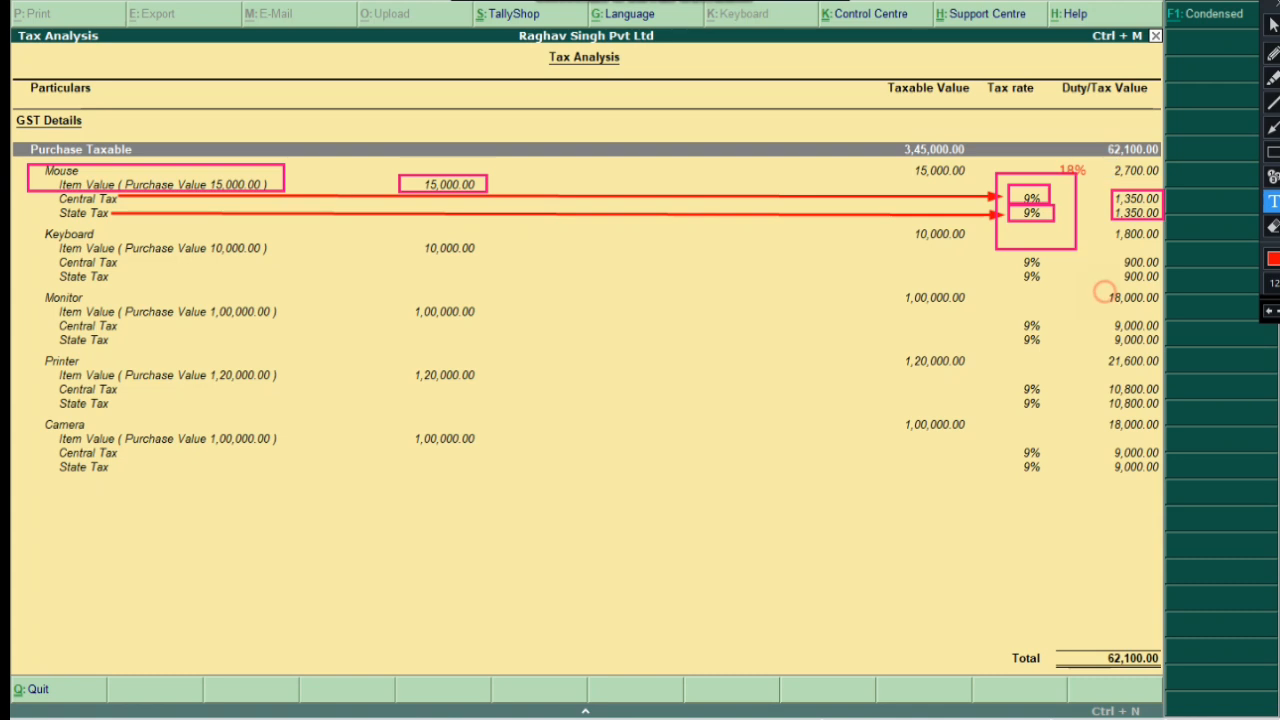
pyautogui.click(1270, 311)
pyautogui.click(1277, 311)
pyautogui.click(1272, 151)
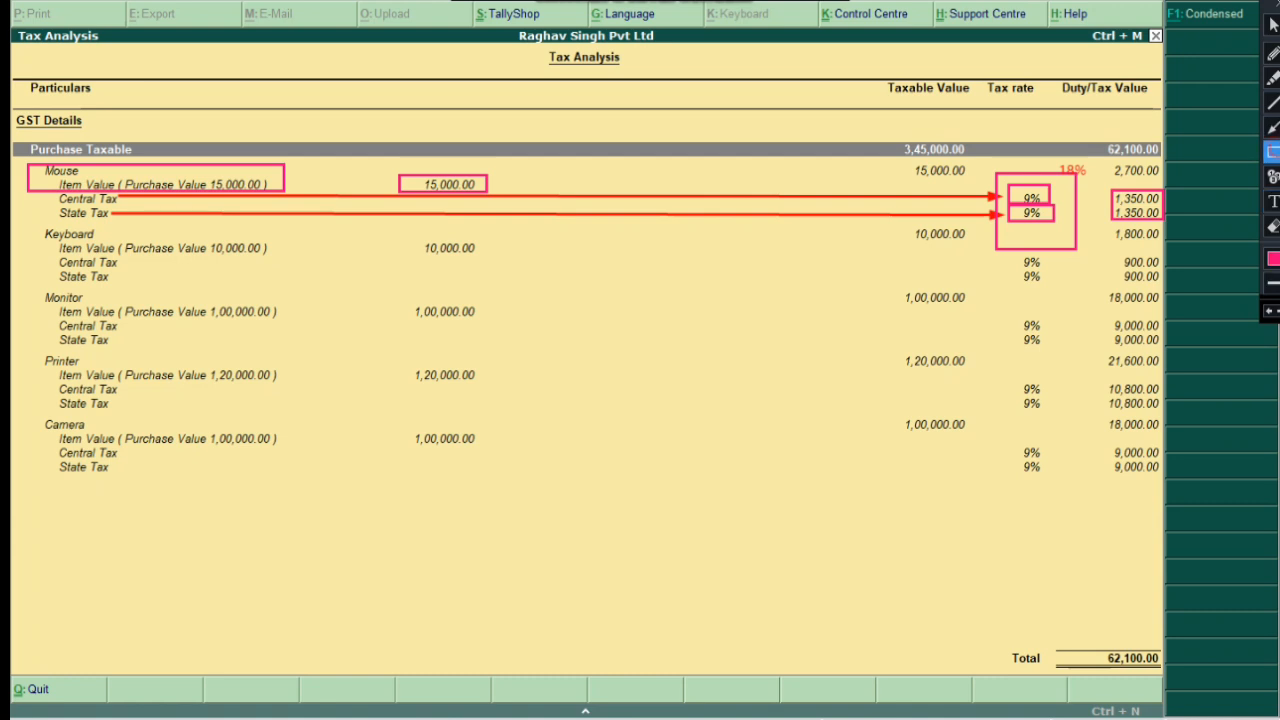
# Box Keyboard's label and 10,000.00 values, and arrow its Central and State Tax to 9%
pyautogui.moveTo(35, 225); pyautogui.dragTo(134, 241)
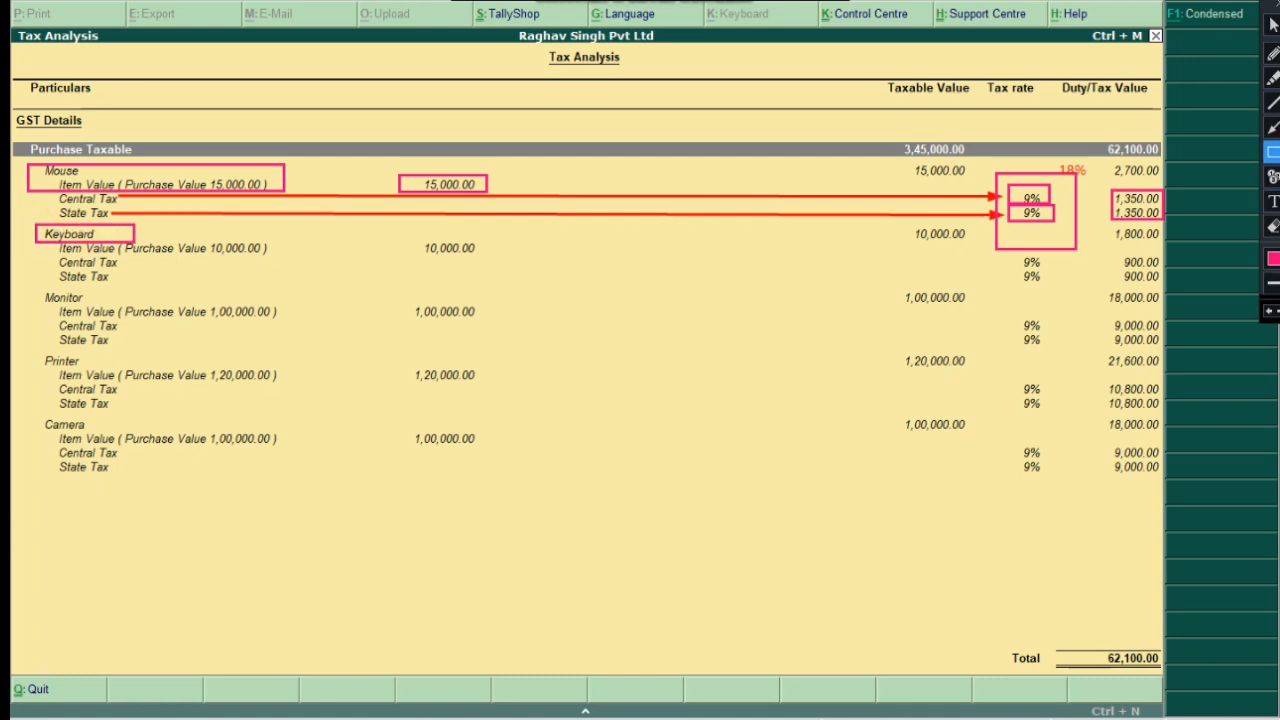
pyautogui.moveTo(413, 235); pyautogui.dragTo(485, 268)
pyautogui.moveTo(910, 224)
pyautogui.mouseDown()
pyautogui.moveTo(943, 252)
pyautogui.moveTo(1028, 268)
pyautogui.moveTo(1052, 292)
pyautogui.mouseUp()
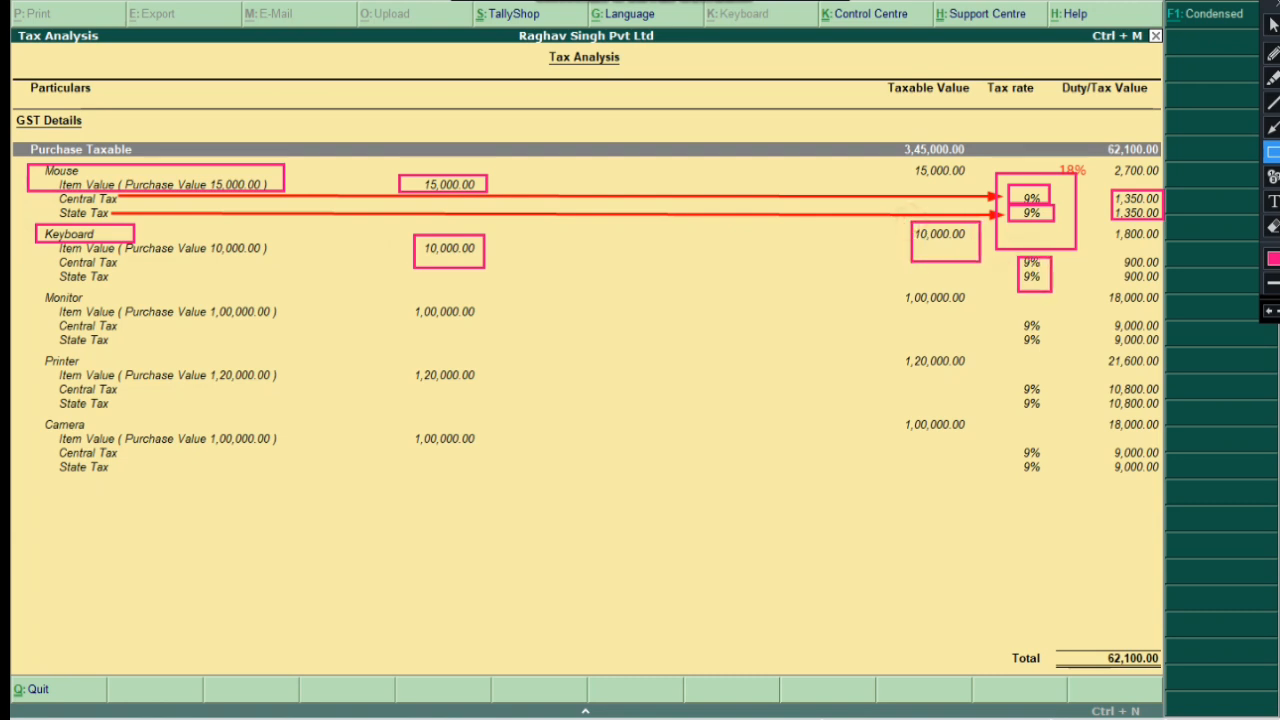
pyautogui.click(1272, 127)
pyautogui.moveTo(112, 263)
pyautogui.mouseDown()
pyautogui.moveTo(910, 252)
pyautogui.moveTo(1014, 263)
pyautogui.mouseUp()
pyautogui.moveTo(110, 277); pyautogui.dragTo(1012, 277)
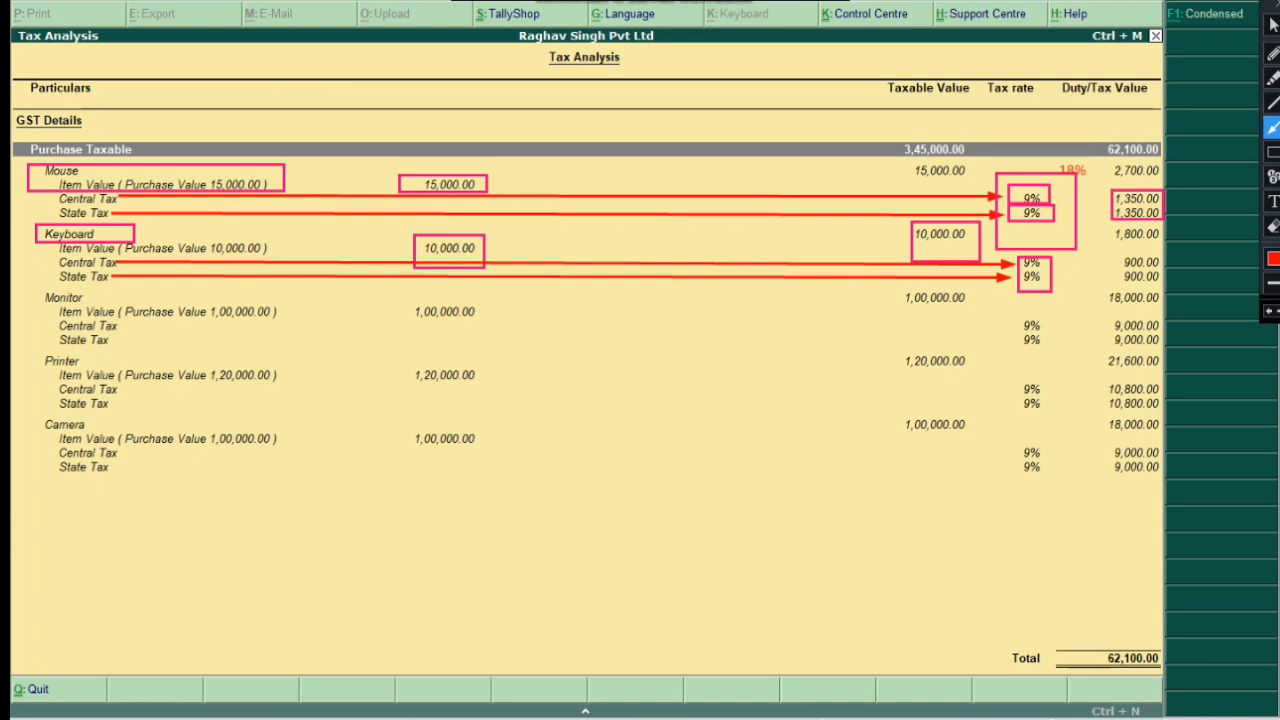
# Arrow the Monitor, Printer and Camera items; link Monitor's 1,00,000.00 and Printer's 1,20,000.00 to taxable values
pyautogui.moveTo(36, 300); pyautogui.dragTo(100, 302)
pyautogui.moveTo(40, 373); pyautogui.dragTo(96, 370)
pyautogui.moveTo(48, 441); pyautogui.dragTo(106, 432)
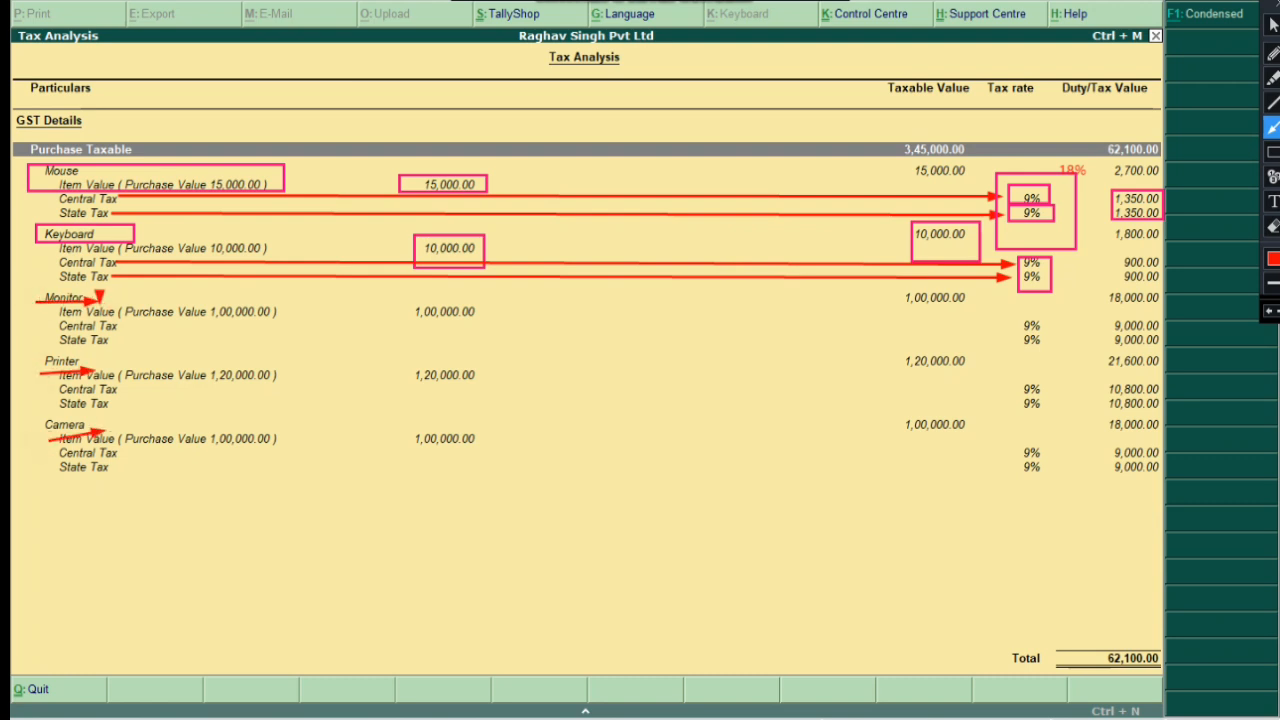
pyautogui.moveTo(490, 336)
pyautogui.mouseDown()
pyautogui.moveTo(392, 336)
pyautogui.moveTo(396, 300)
pyautogui.moveTo(476, 296)
pyautogui.moveTo(489, 316)
pyautogui.mouseUp()
pyautogui.moveTo(414, 361)
pyautogui.mouseDown()
pyautogui.moveTo(506, 358)
pyautogui.moveTo(400, 368)
pyautogui.moveTo(404, 391)
pyautogui.mouseUp()
pyautogui.moveTo(404, 392)
pyautogui.mouseDown()
pyautogui.moveTo(838, 343)
pyautogui.moveTo(900, 361)
pyautogui.mouseUp()
pyautogui.moveTo(490, 305); pyautogui.dragTo(906, 297)
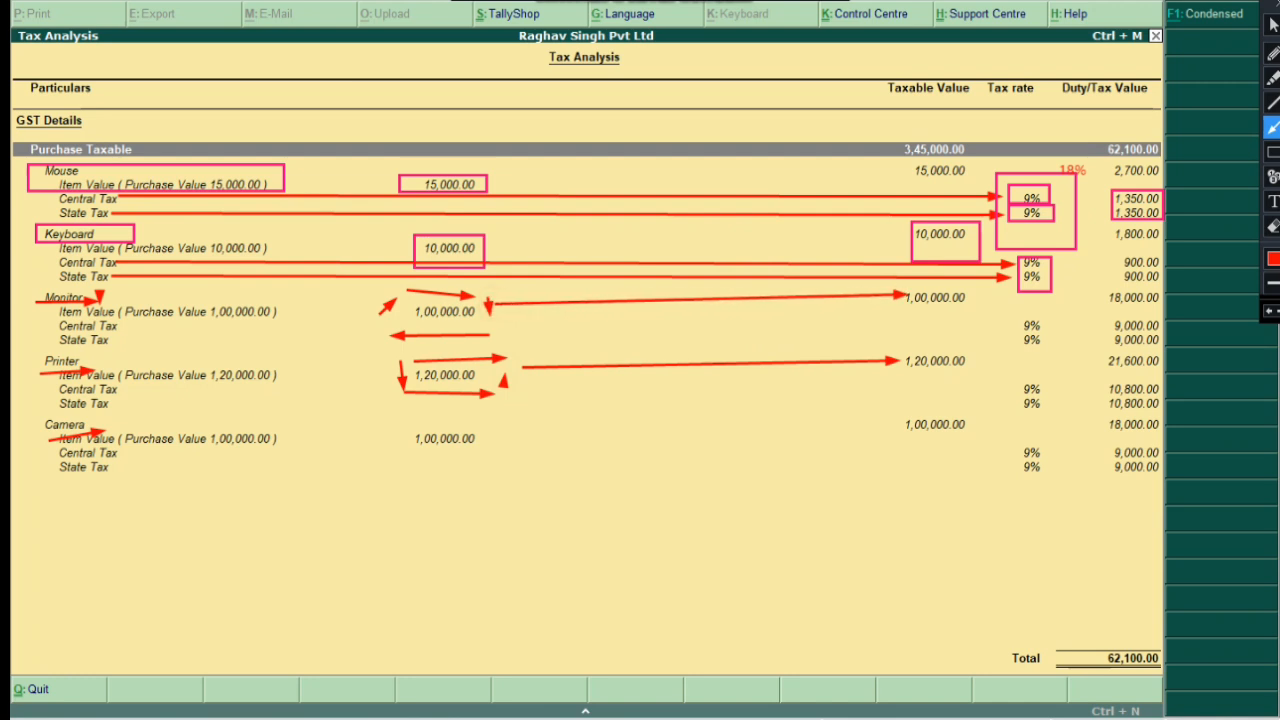
# Erase the Camera marks and redraw arrows linking Camera's 1,00,000.00 value and taxes to 9% rates
pyautogui.click(1273, 226)
pyautogui.moveTo(386, 541); pyautogui.dragTo(12, 416)
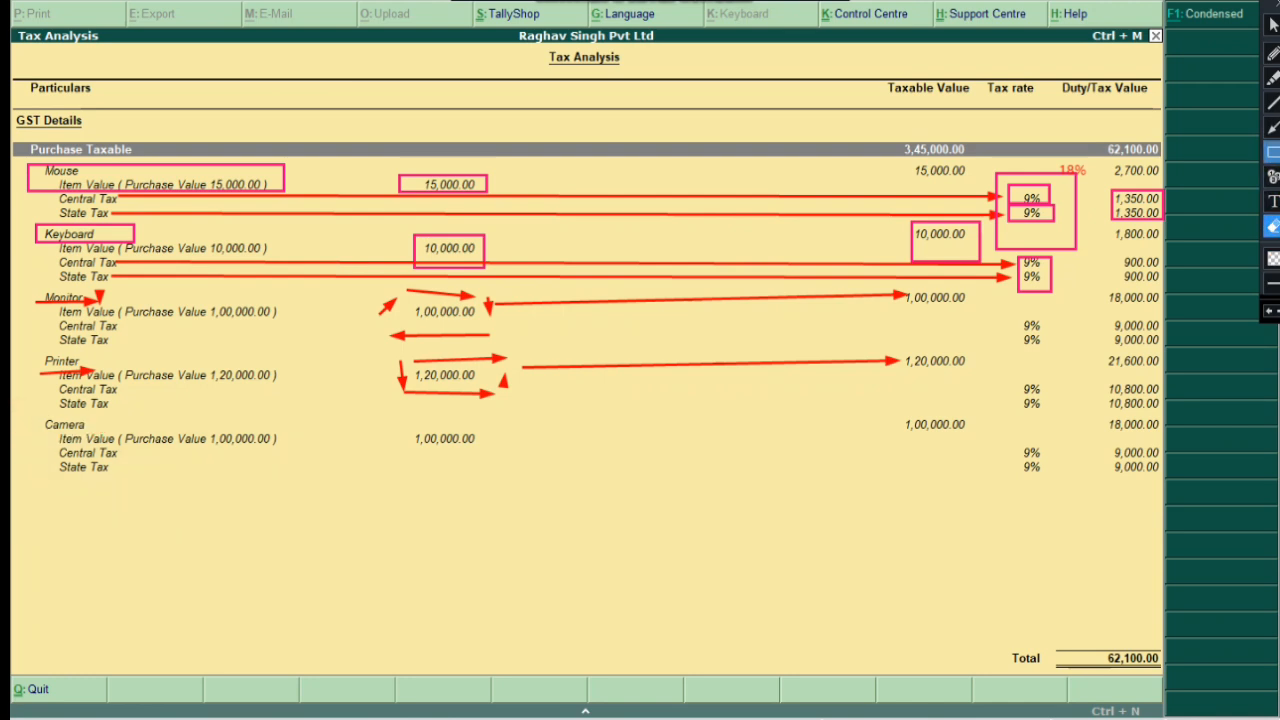
pyautogui.click(1273, 127)
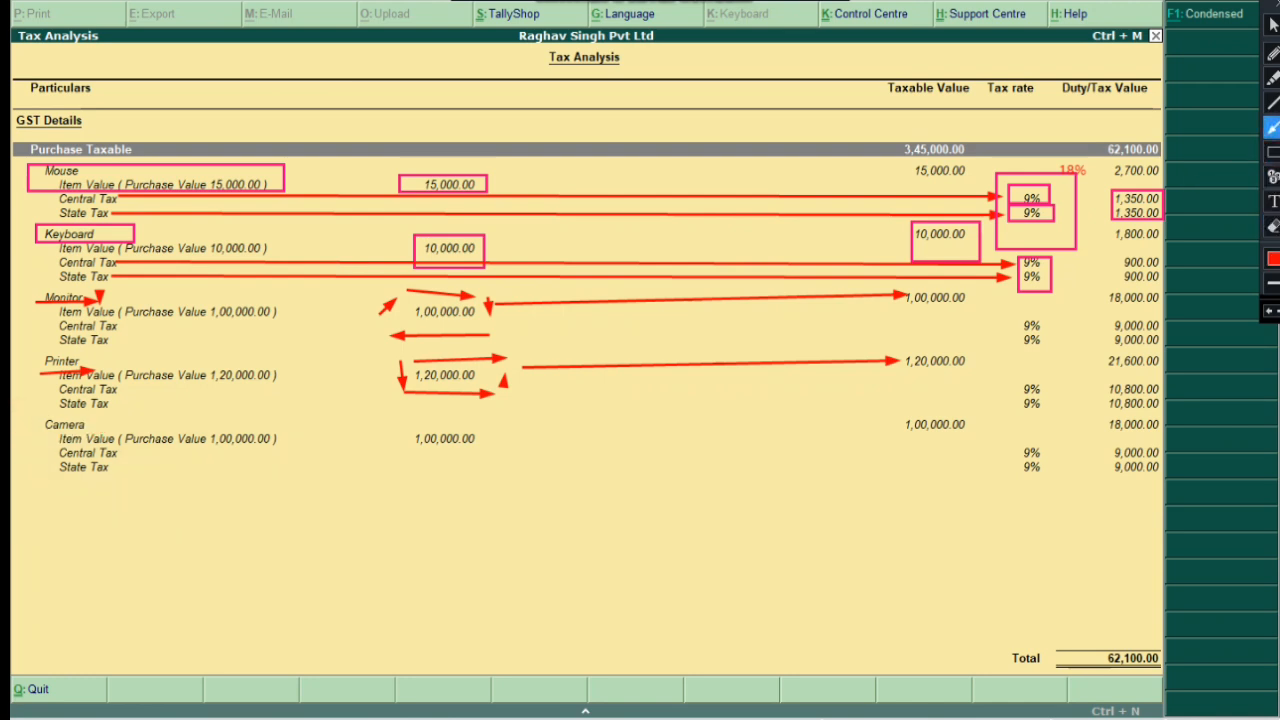
pyautogui.moveTo(28, 426); pyautogui.dragTo(103, 432)
pyautogui.moveTo(300, 443); pyautogui.dragTo(400, 444)
pyautogui.moveTo(118, 455); pyautogui.dragTo(1020, 451)
pyautogui.moveTo(114, 469); pyautogui.dragTo(1016, 467)
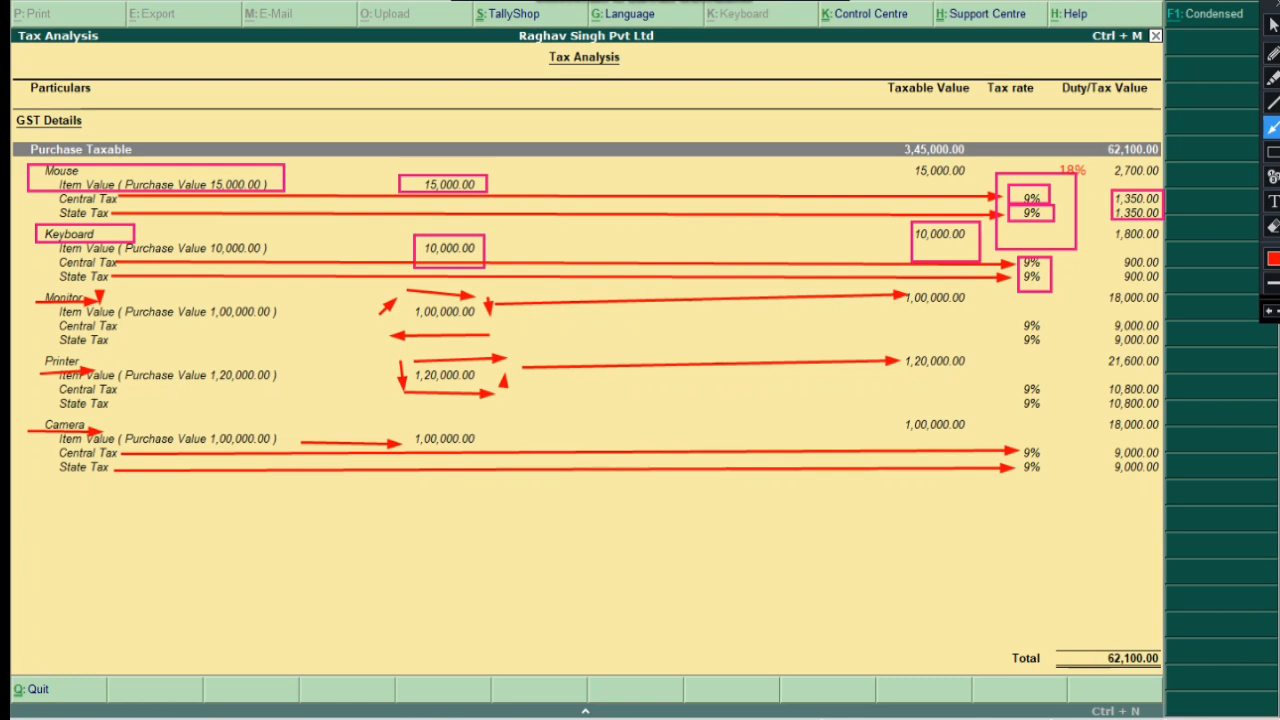
# Wipe every arrow and box off the Tax Analysis screen showing 3,45,000.00 taxable and 62,100.00 GST
pyautogui.click(1272, 25)
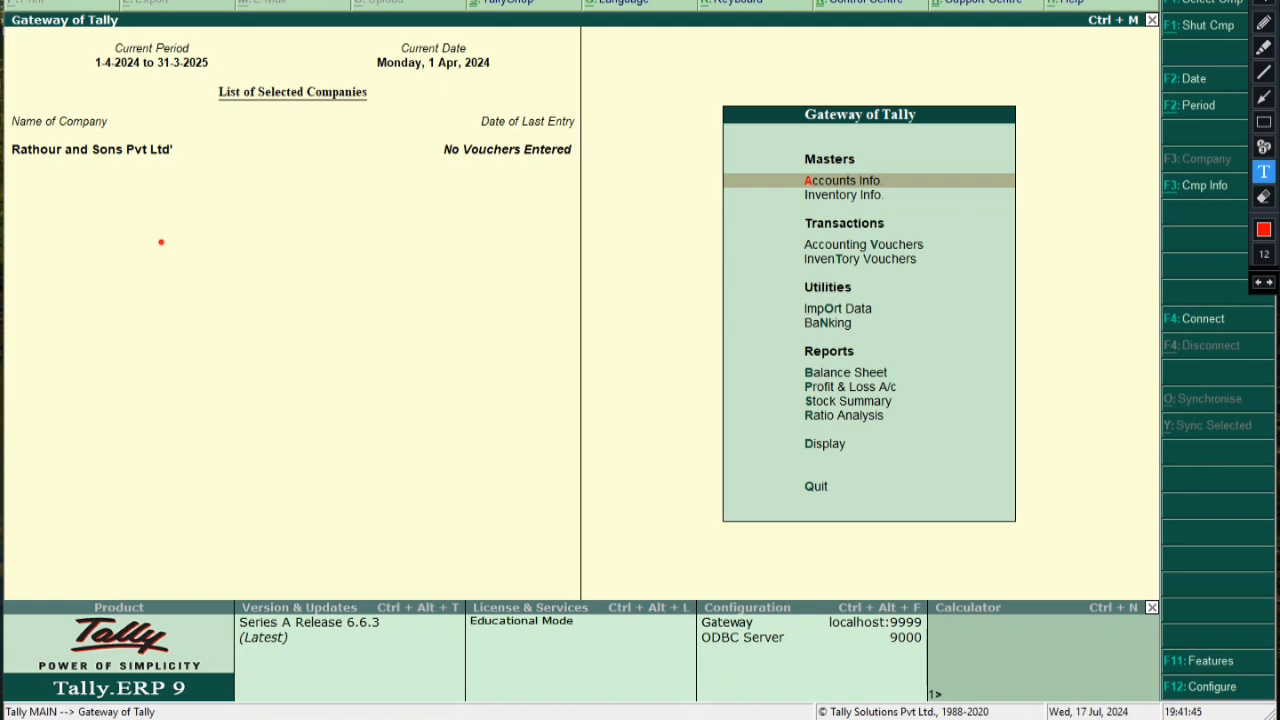
# Write a note asking what happens if you purchase items from another state in INDIA
pyautogui.click(161, 242)
pyautogui.write('ab ham')
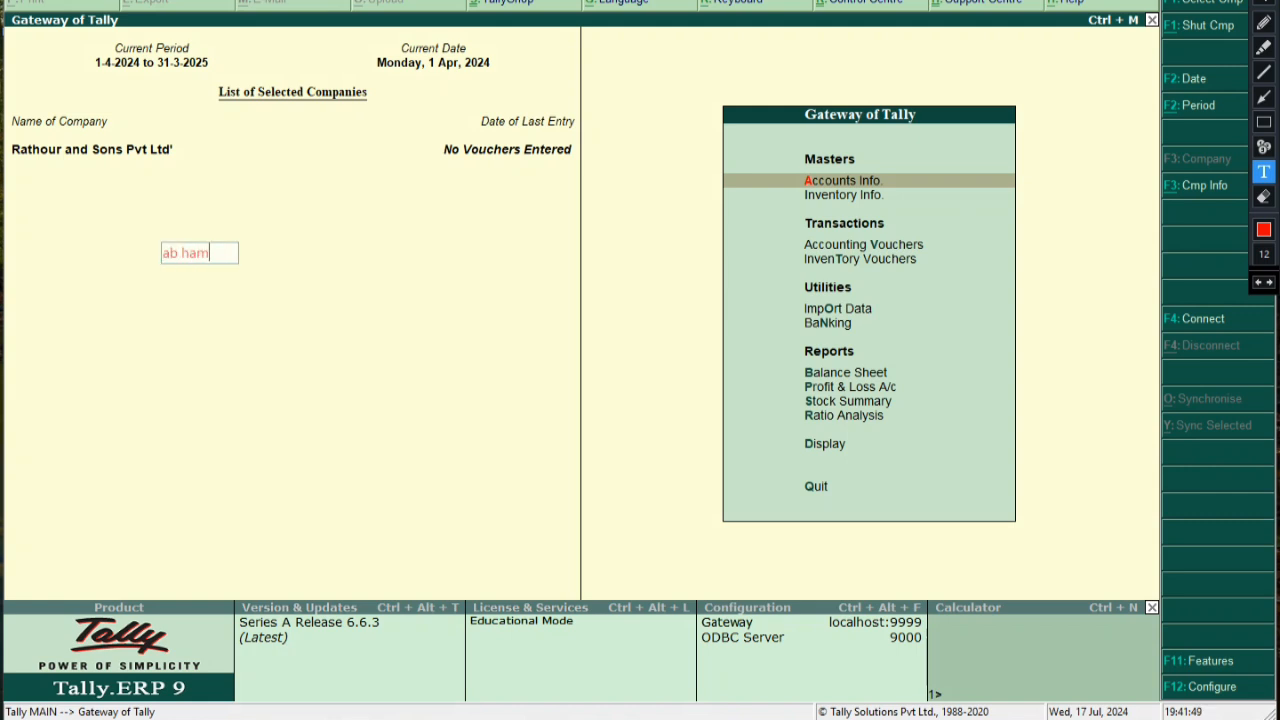
pyautogui.write('baat karte hai')
pyautogui.press('BackSpace')
pyautogui.press('BackSpace')
pyautogui.press('BackSpace')
pyautogui.press('BackSpace')
pyautogui.press('BackSpace')
pyautogui.press('BackSpace')
pyautogui.press('BackSpace')
pyautogui.press('BackSpace')
pyautogui.press('BackSpace')
pyautogui.press('BackSpace')
pyautogui.press('BackSpace')
pyautogui.press('BackSpace')
pyautogui.press('BackSpace')
pyautogui.press('BackSpace')
pyautogui.press('BackSpace')
pyautogui.press('BackSpace')
pyautogui.press('BackSpace')
pyautogui.press('BackSpace')
pyautogui.press('BackSpace')
pyautogui.press('BackSpace')
pyautogui.write('If you purchases items')
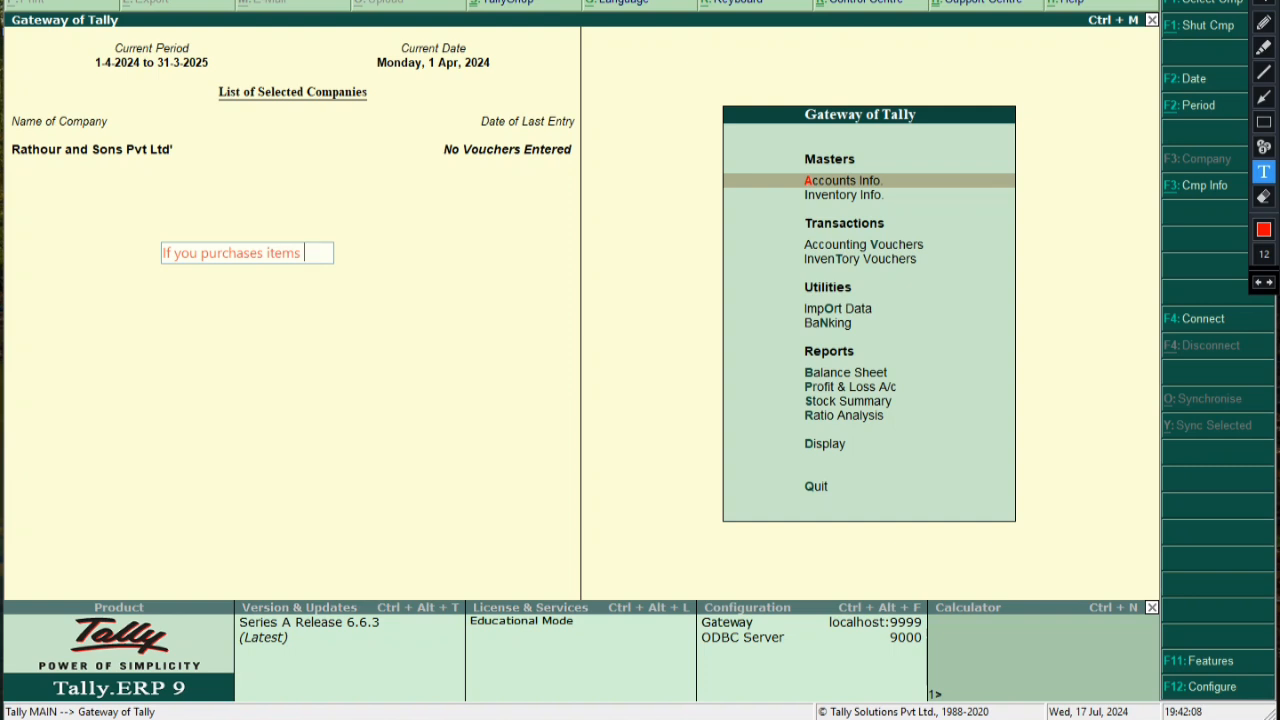
pyautogui.write(' from another ')
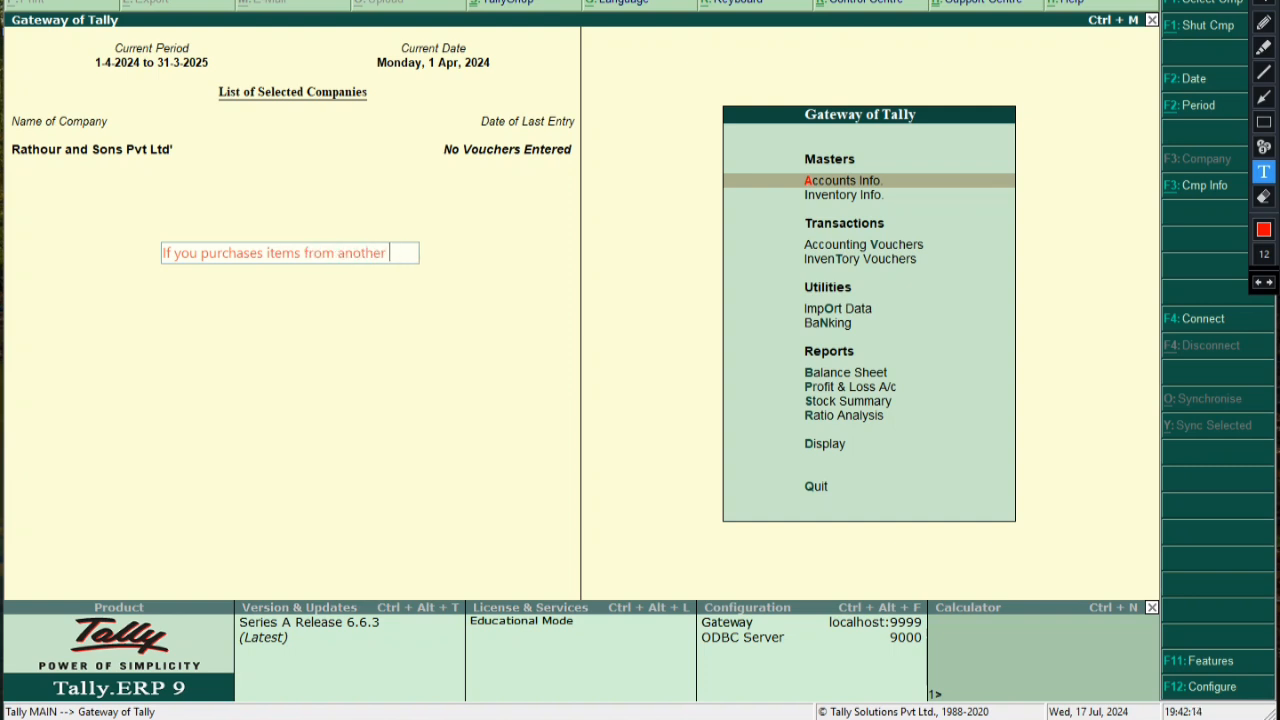
pyautogui.write('state in INDIA')
pyautogui.press('Return')
pyautogui.write('then whs')
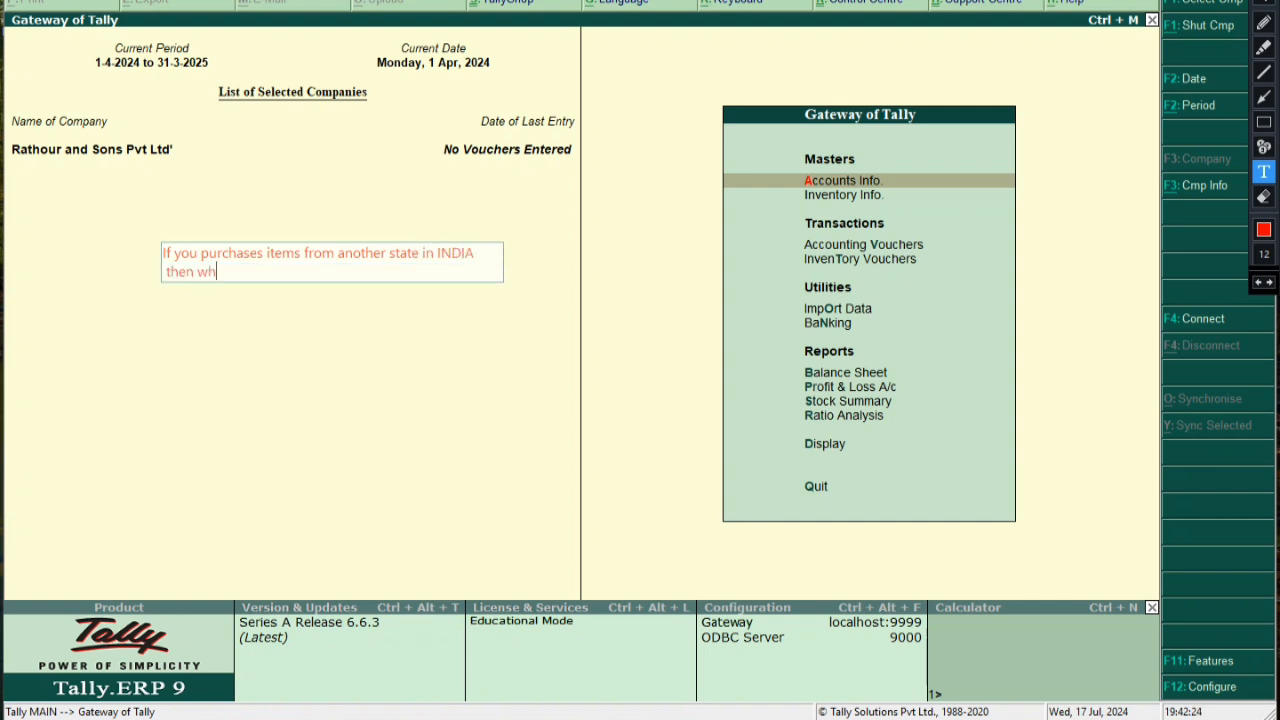
pyautogui.press('BackSpace')
pyautogui.write('at types of will')
pyautogui.press('BackSpace')
pyautogui.press('BackSpace')
pyautogui.press('BackSpace')
pyautogui.write('ould be work.')
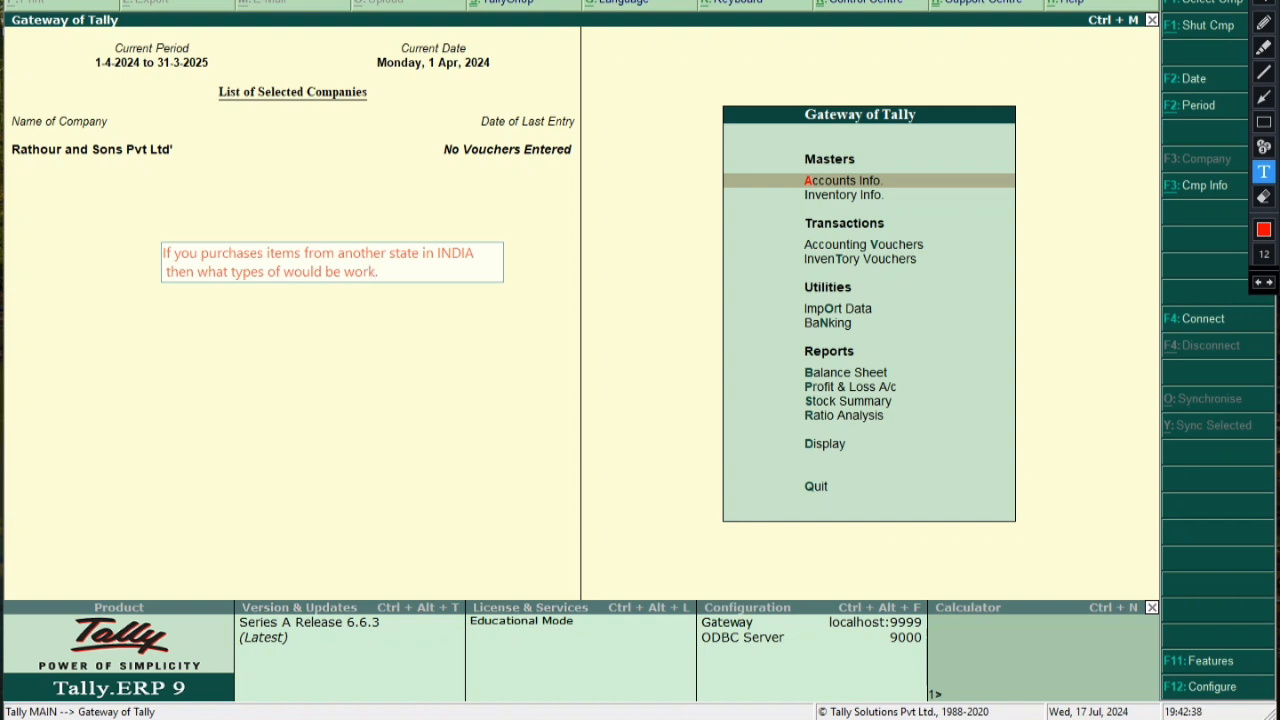
# List the examples MP, Jharkhand and Kerala under the question, followed by 'then :-'
pyautogui.press('Return')
pyautogui.press('Return')
pyautogui.write('EX: MP')
pyautogui.press('Return')
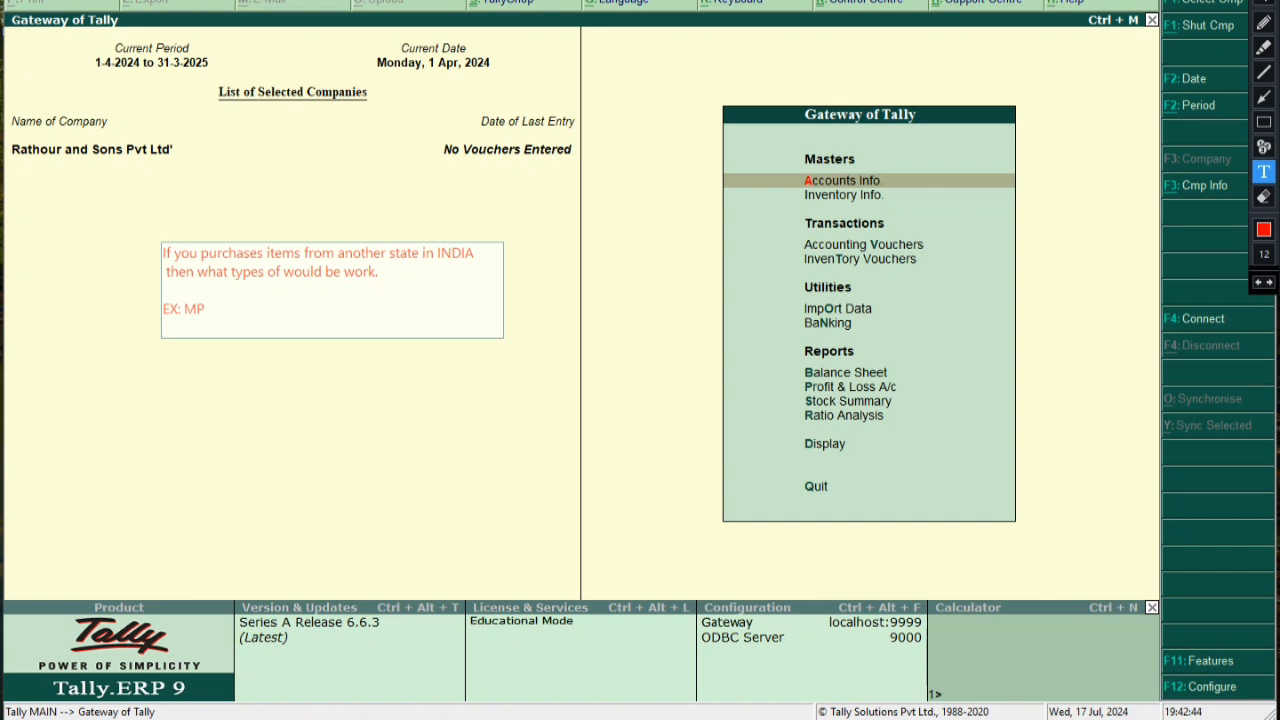
pyautogui.write('2. JHAR')
pyautogui.press('BackSpace')
pyautogui.press('BackSpace')
pyautogui.press('BackSpace')
pyautogui.write('harkhand')
pyautogui.press('Return')
pyautogui.write('3.Kerala')
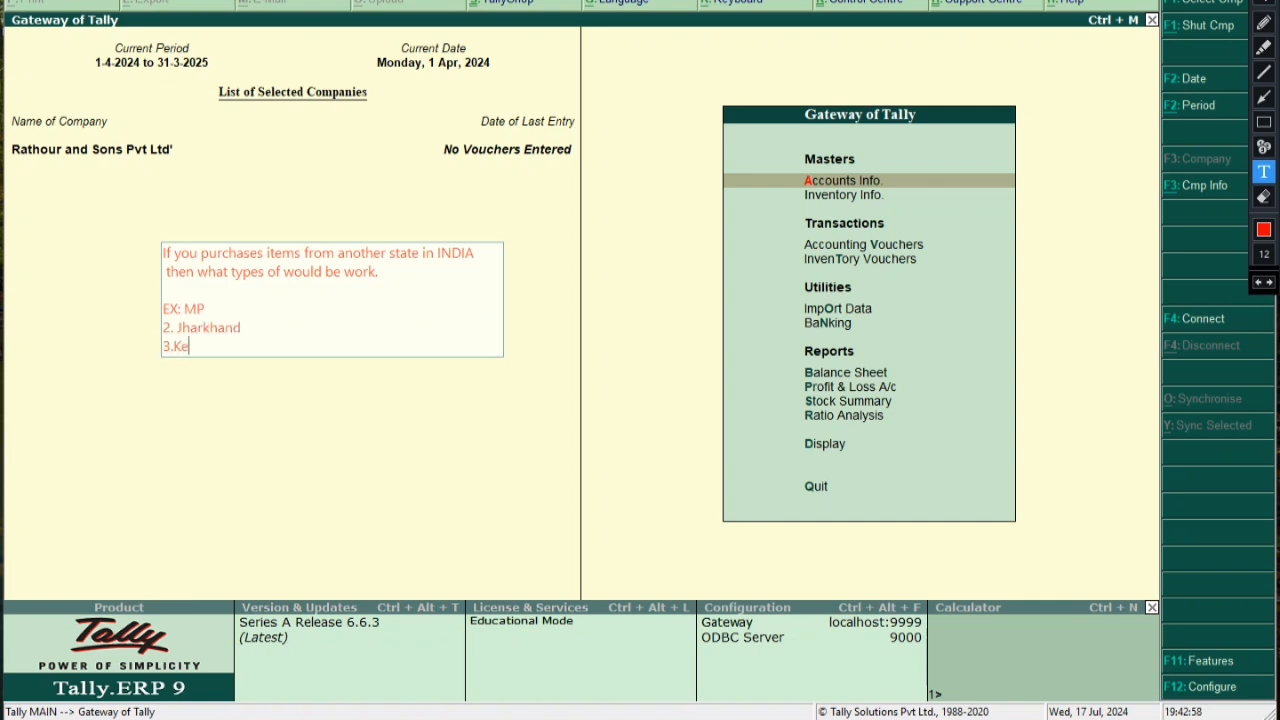
pyautogui.press('Left')
pyautogui.press('Left')
pyautogui.press('Left')
pyautogui.press('Left')
pyautogui.press('Left')
pyautogui.press('Left')
pyautogui.press('End')
pyautogui.press('Return')
pyautogui.write('then')
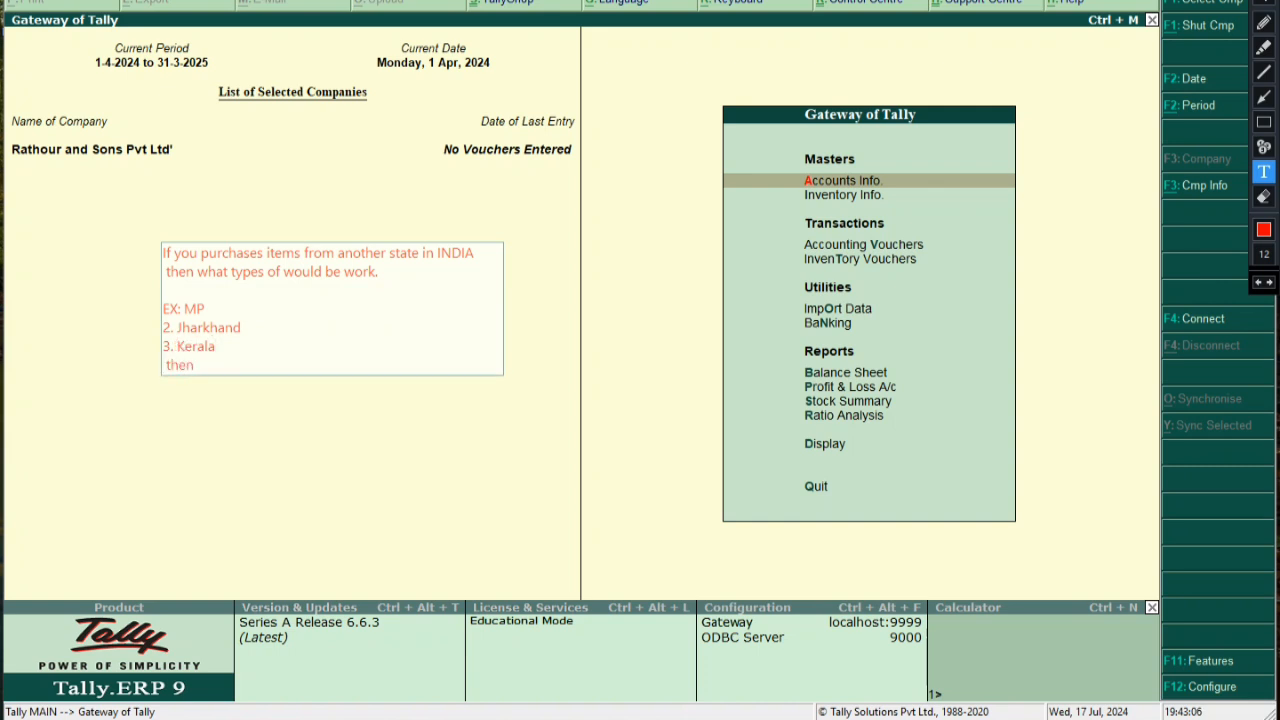
pyautogui.write(' :')
pyautogui.write('-')
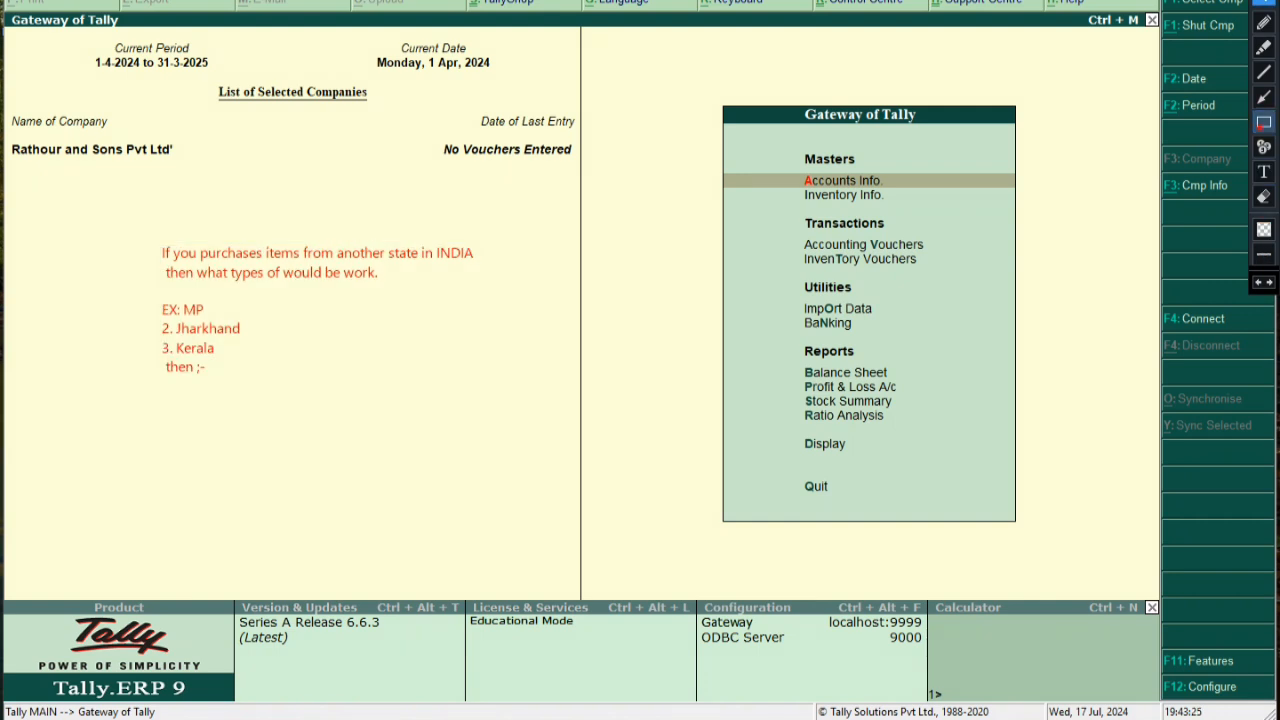
# Box the two-line question in pink; highlight its lines and MP, Jharkhand, Kerala green
pyautogui.click(1264, 122)
pyautogui.moveTo(115, 237); pyautogui.dragTo(515, 290)
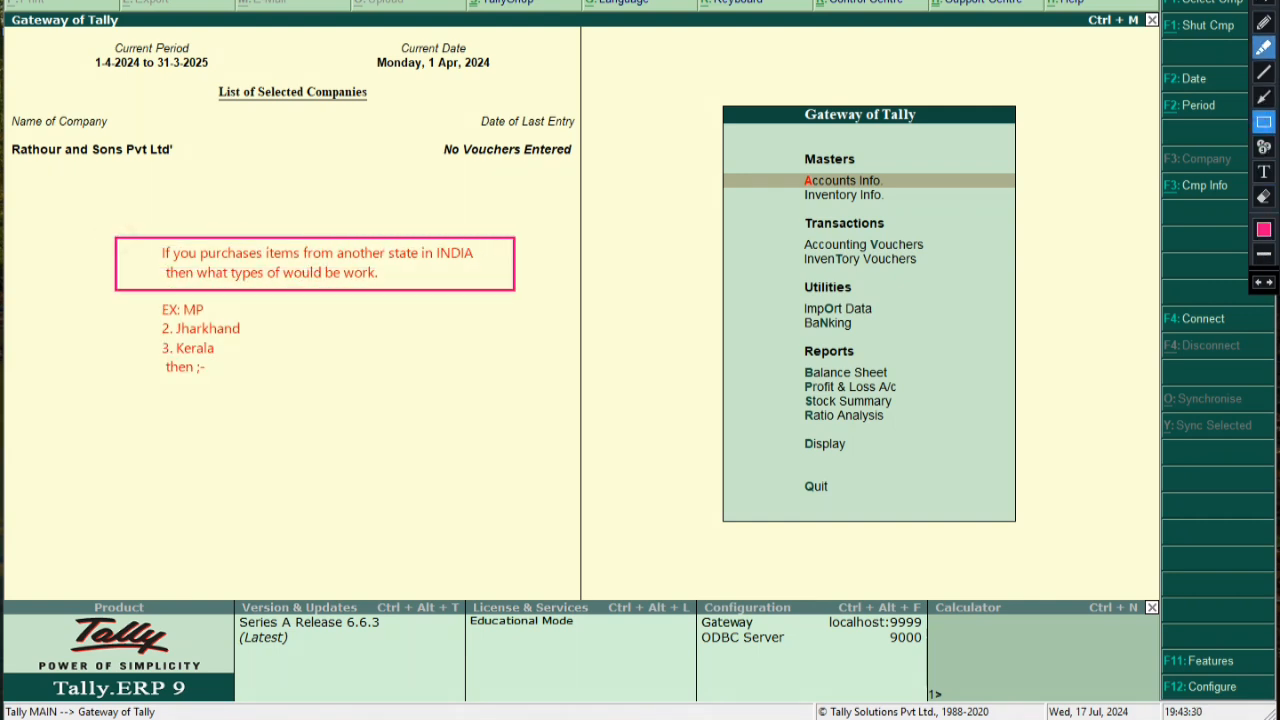
pyautogui.click(1264, 47)
pyautogui.moveTo(158, 256); pyautogui.dragTo(470, 253)
pyautogui.moveTo(162, 274); pyautogui.dragTo(374, 274)
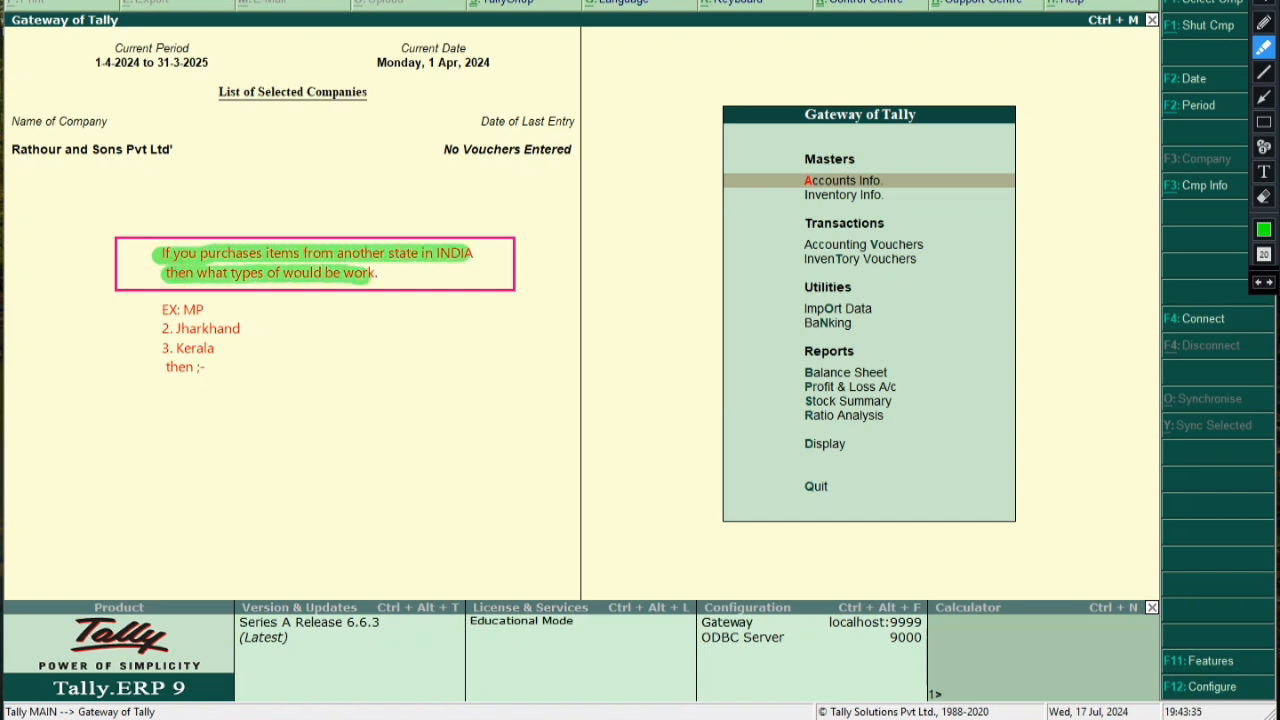
pyautogui.moveTo(180, 310); pyautogui.dragTo(238, 328)
pyautogui.moveTo(164, 348); pyautogui.dragTo(218, 348)
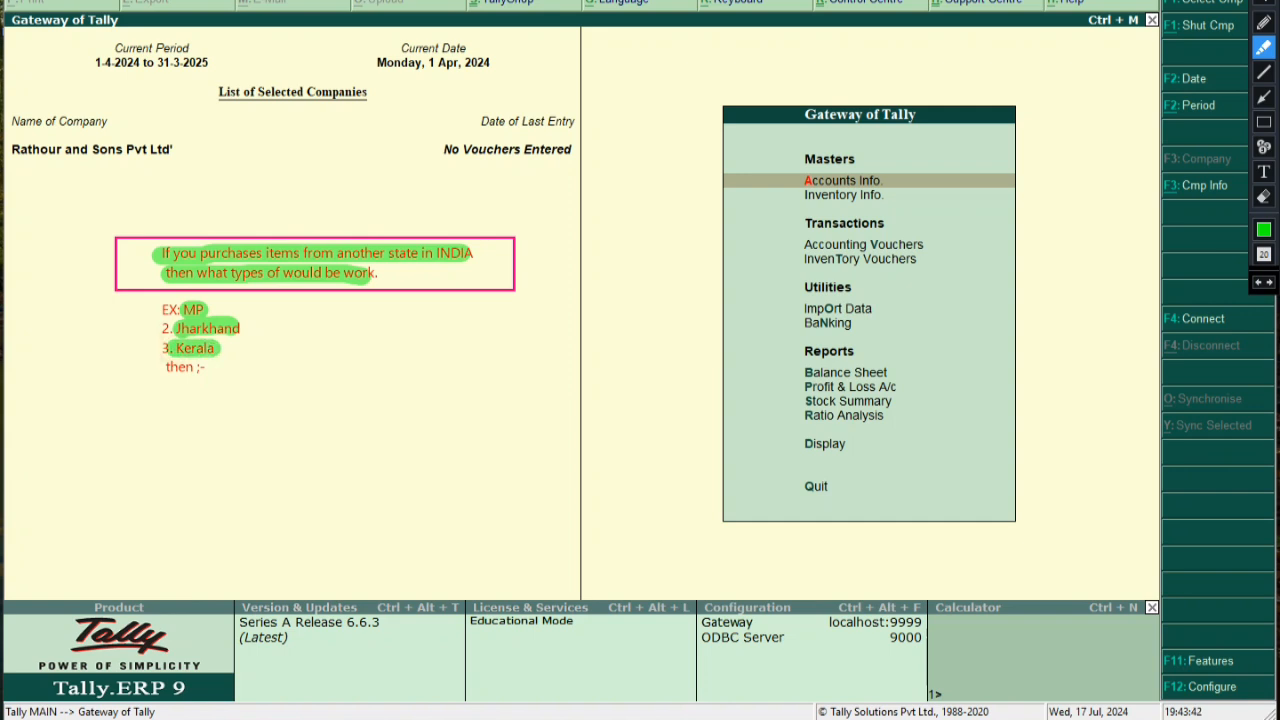
pyautogui.click(1264, 3)
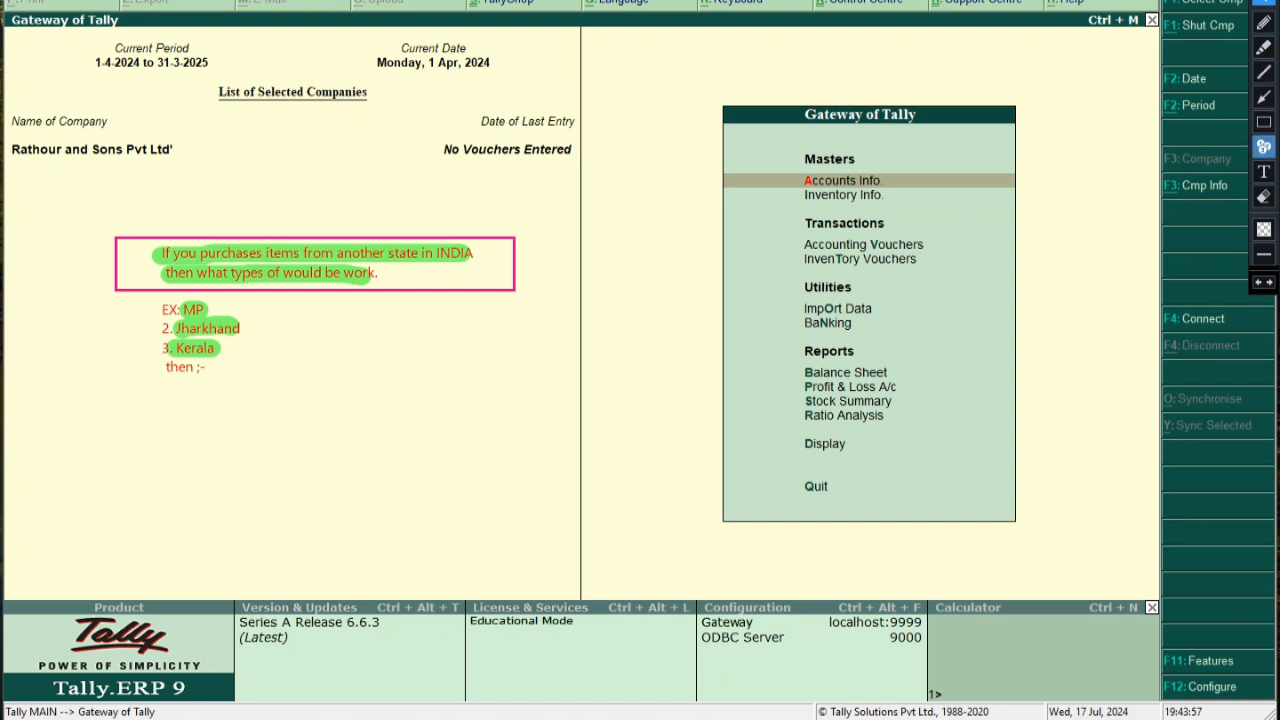
# Start a second note below the list reading 'alt + F3 Function and Ulter'
pyautogui.click(1263, 171)
pyautogui.click(226, 436)
pyautogui.write('alt + F3 Function')
pyautogui.press('Return')
pyautogui.write('and')
pyautogui.press('Return')
pyautogui.write('aaaulter')
pyautogui.press('BackSpace')
pyautogui.press('BackSpace')
pyautogui.press('BackSpace')
pyautogui.press('BackSpace')
pyautogui.press('BackSpace')
pyautogui.press('BackSpace')
pyautogui.press('BackSpace')
pyautogui.press('BackSpace')
pyautogui.press('BackSpace')
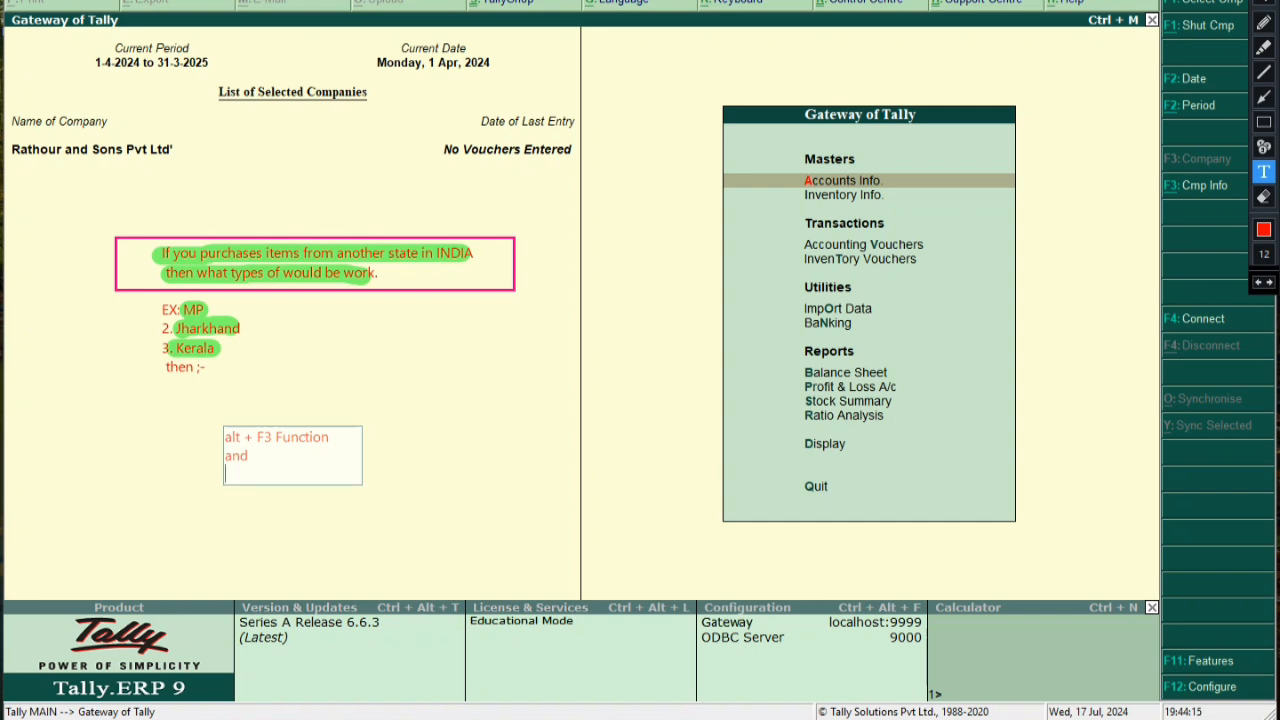
pyautogui.write('Ulter')
# Add 'the company state & Save All.' and 'For all accept At a time Press - Ctrl + A.'
pyautogui.press('Return')
pyautogui.write('the compasny')
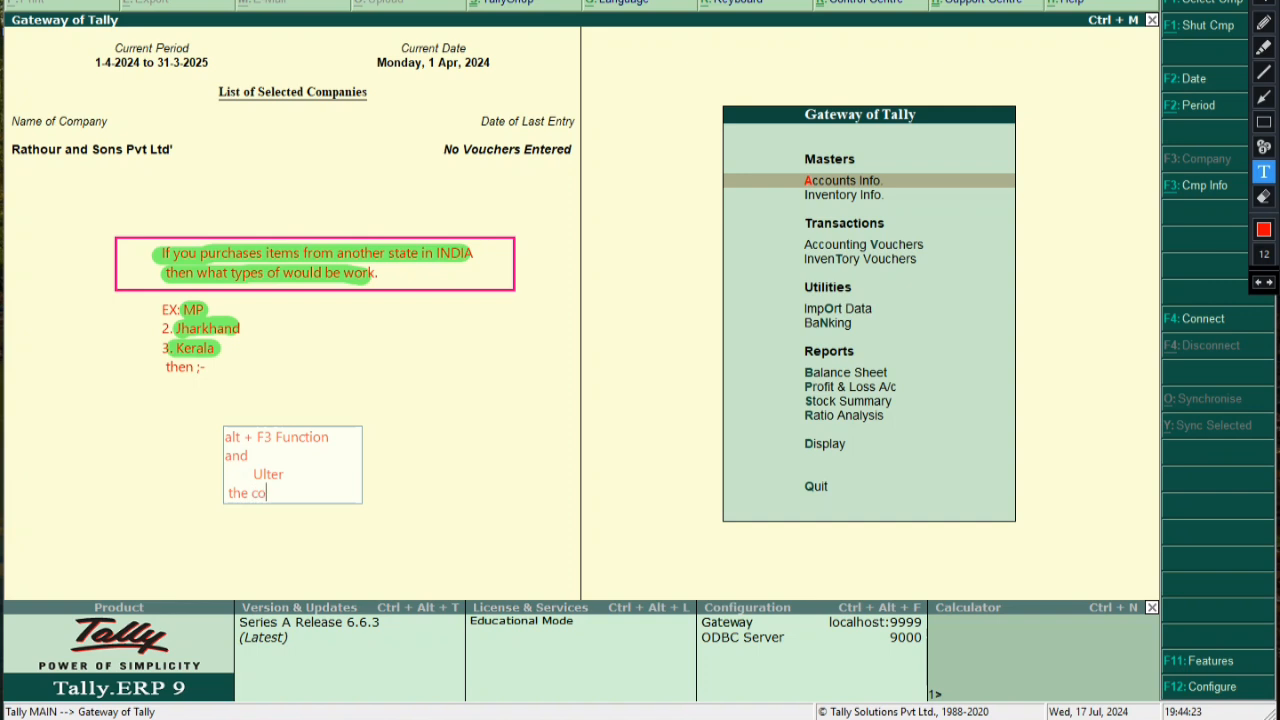
pyautogui.press('BackSpace')
pyautogui.press('BackSpace')
pyautogui.press('BackSpace')
pyautogui.press('BackSpace')
pyautogui.write('any state')
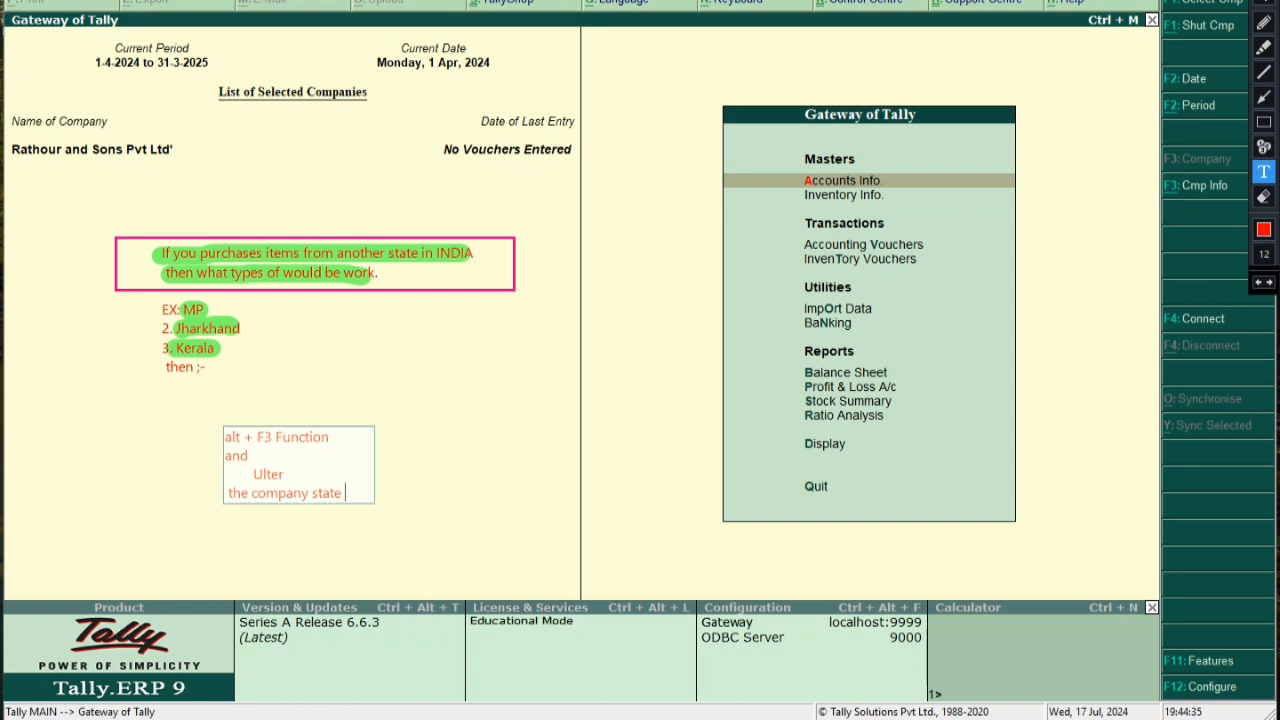
pyautogui.write(' & Save All')
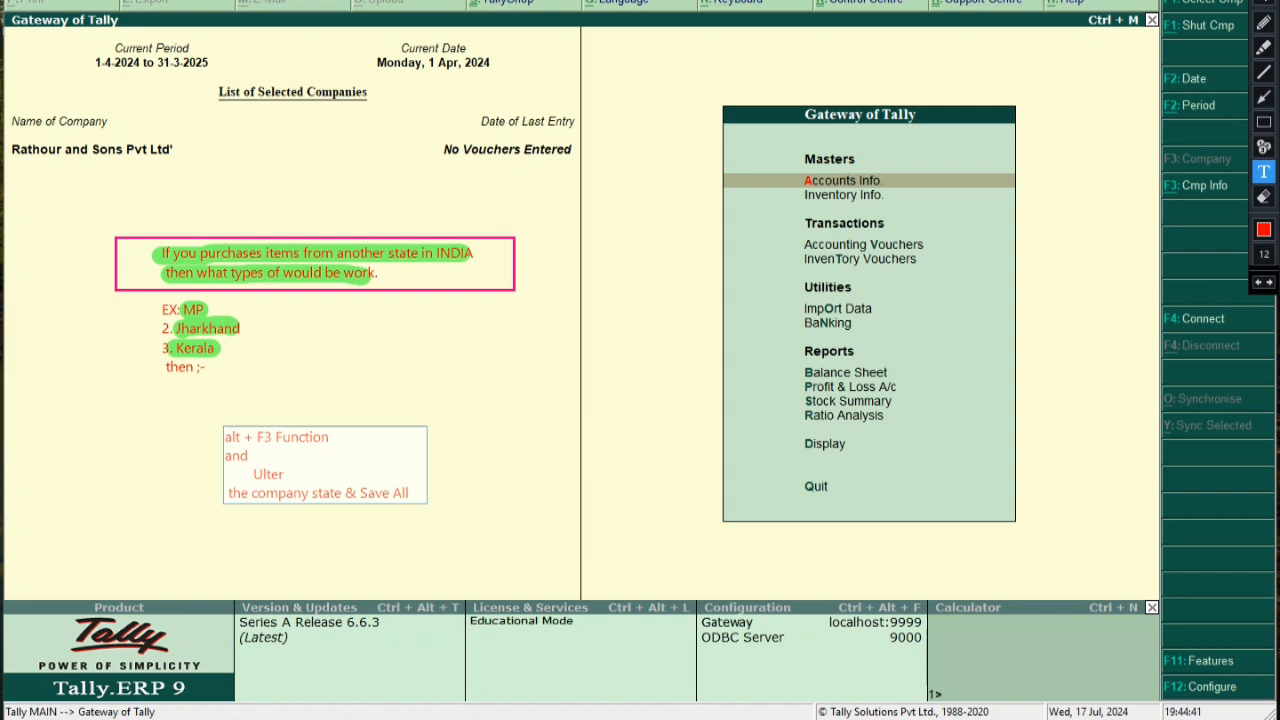
pyautogui.write('.')
pyautogui.press('Return')
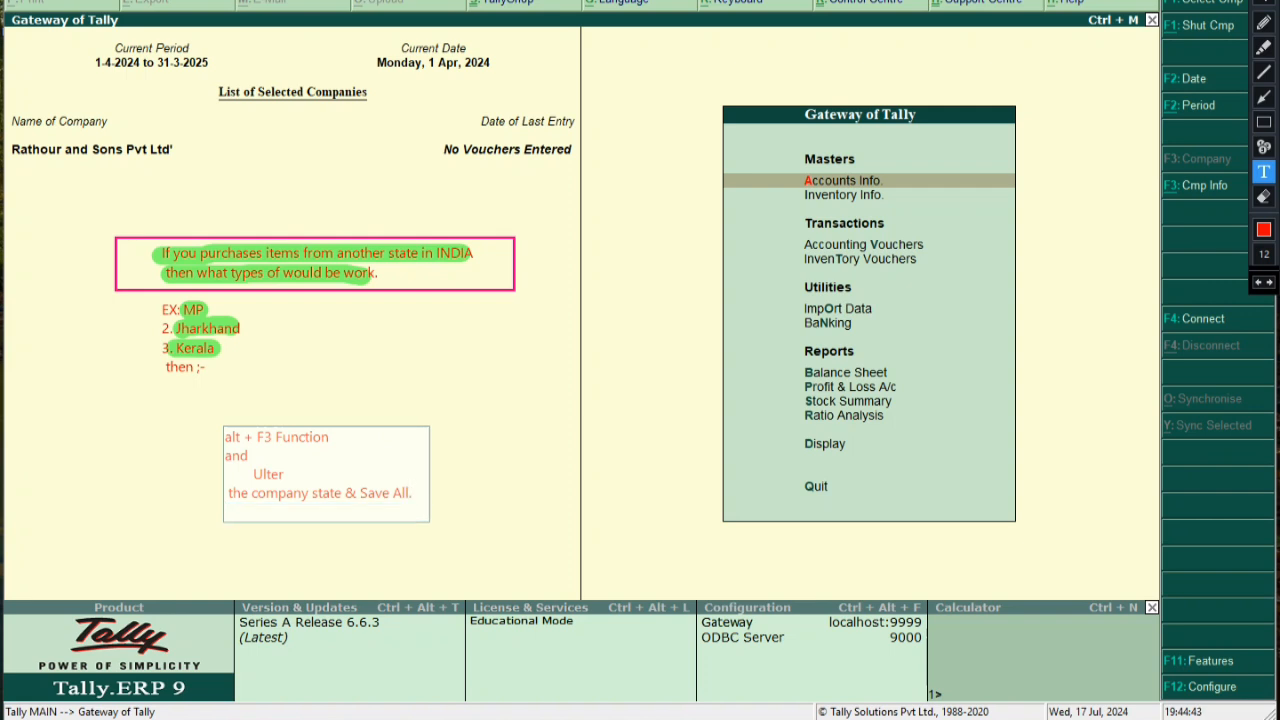
pyautogui.write('For all accept At a ti')
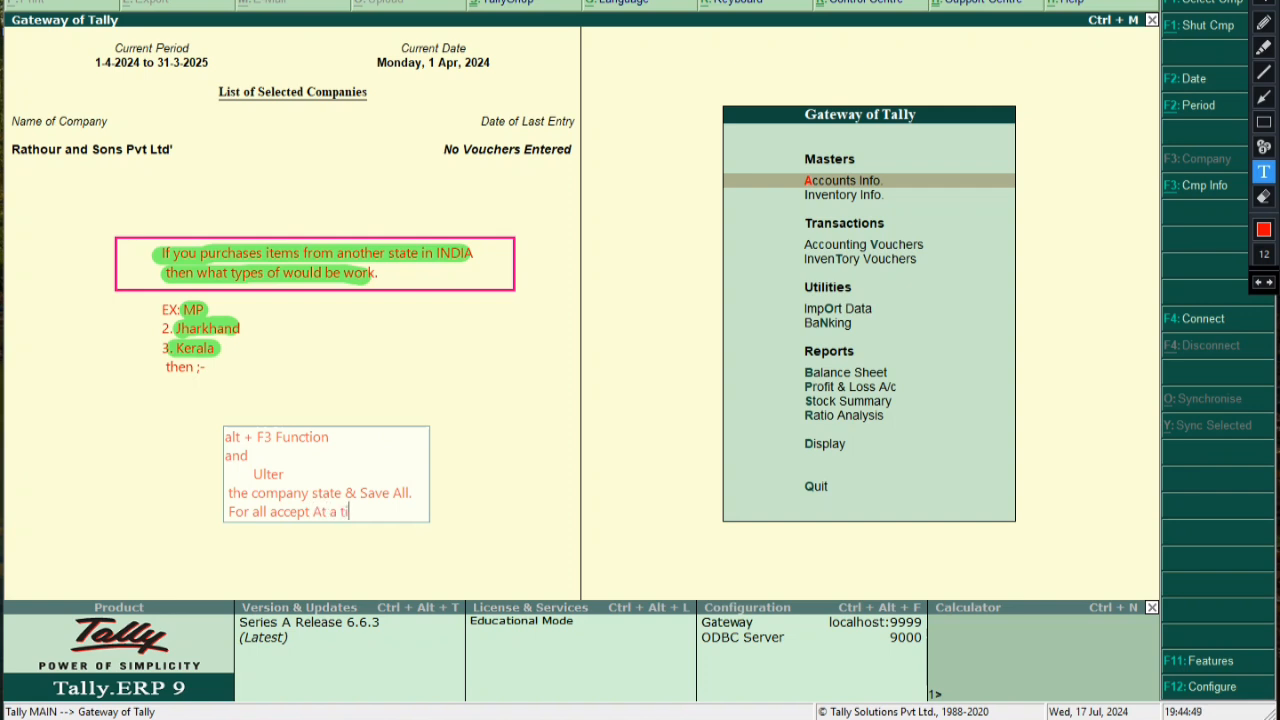
pyautogui.write('me Press')
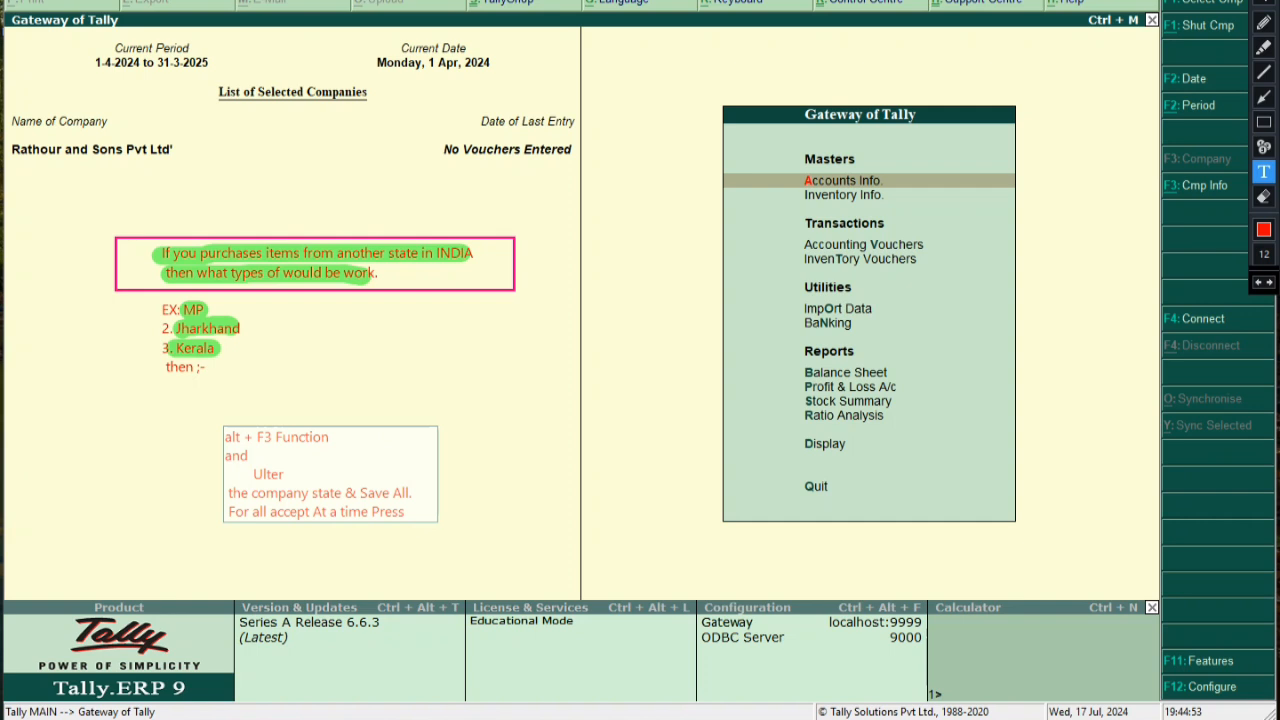
pyautogui.write(' - Ctrl + ')
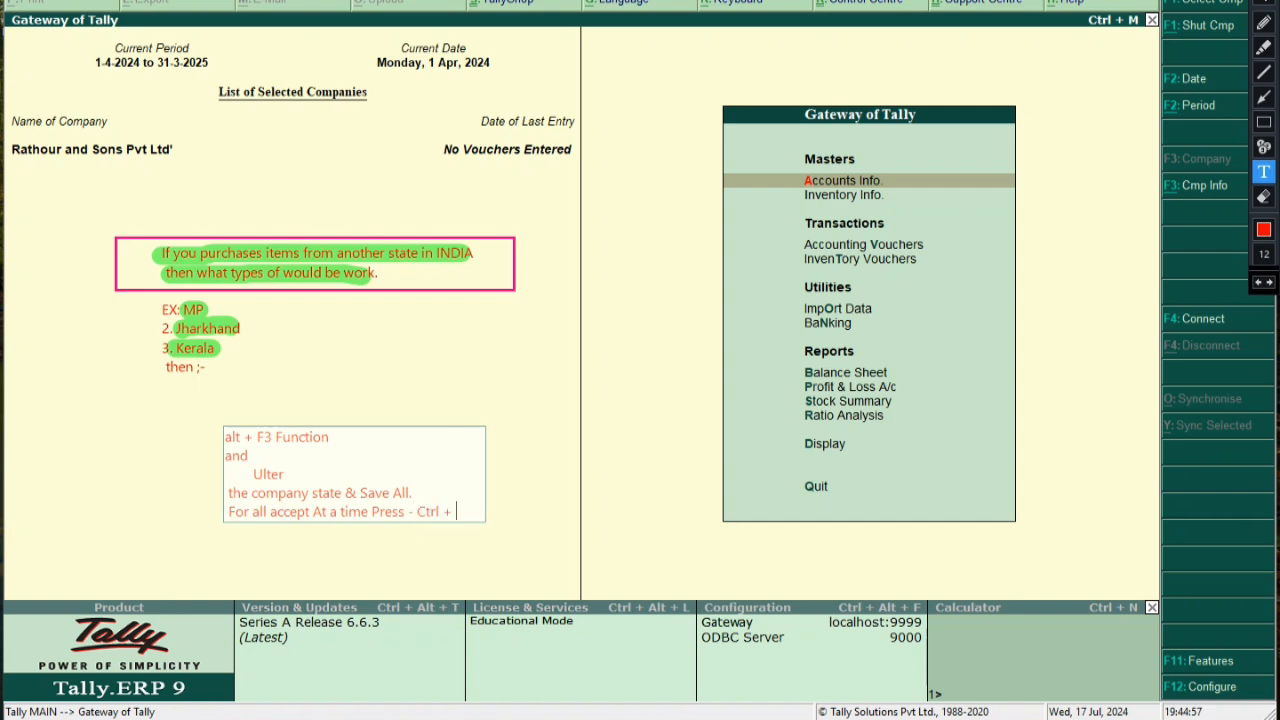
pyautogui.write('A.')
# Highlight the note's first line, Ulter, the Save All line and the accept-all shortcut in green
pyautogui.click(632, 499)
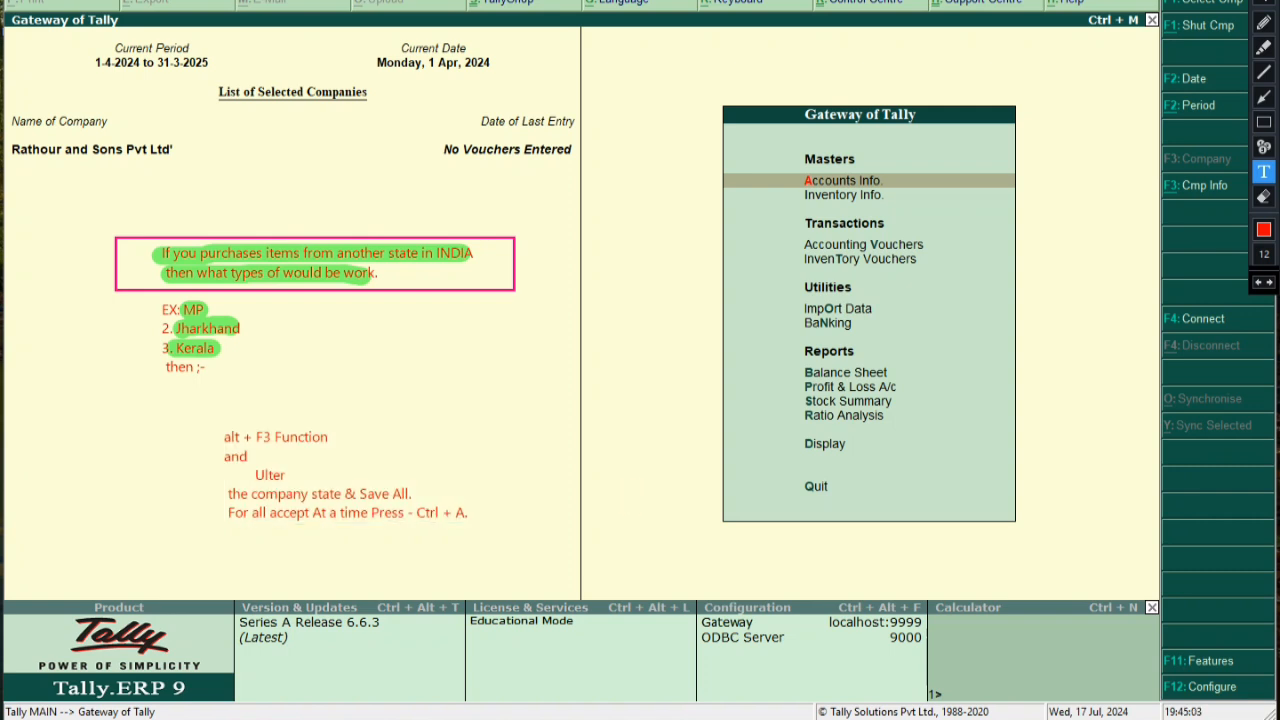
pyautogui.click(1264, 48)
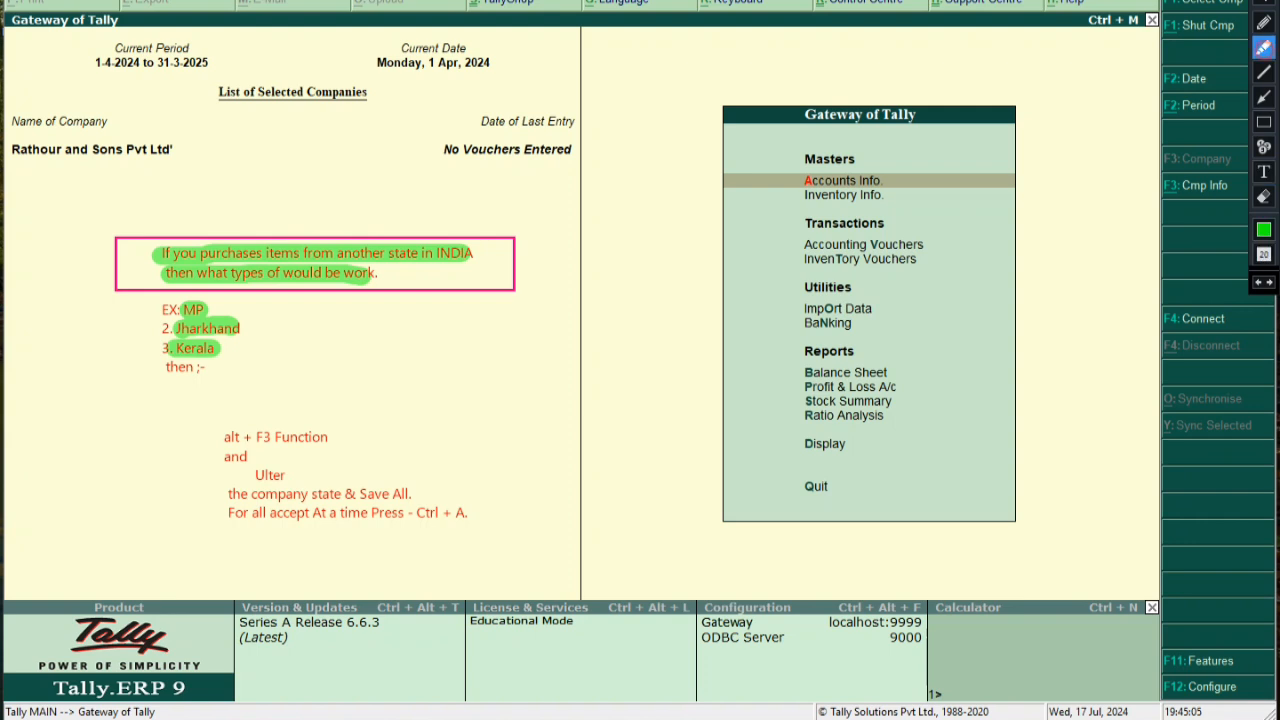
pyautogui.moveTo(240, 476); pyautogui.dragTo(294, 477)
pyautogui.moveTo(212, 437); pyautogui.dragTo(336, 437)
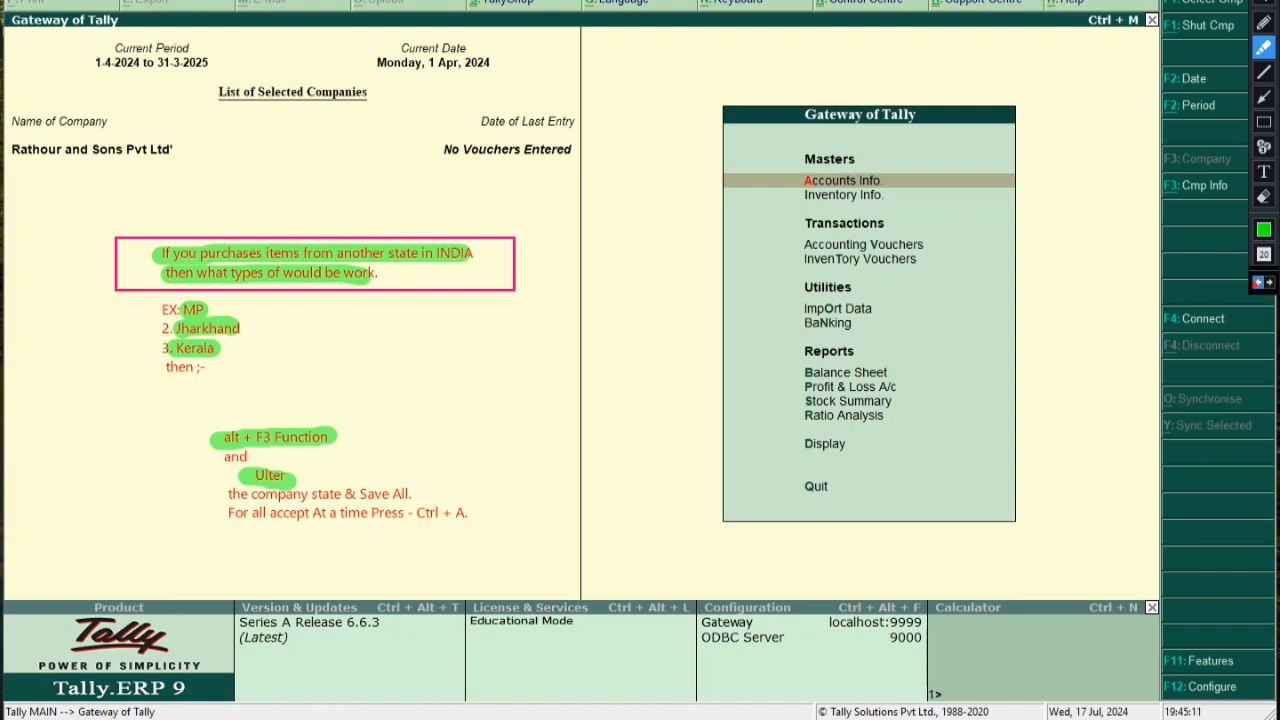
pyautogui.hotkey('ctrl', 'z')
pyautogui.hotkey('ctrl', 'z')
pyautogui.moveTo(215, 437); pyautogui.dragTo(330, 437)
pyautogui.moveTo(243, 474); pyautogui.dragTo(294, 474)
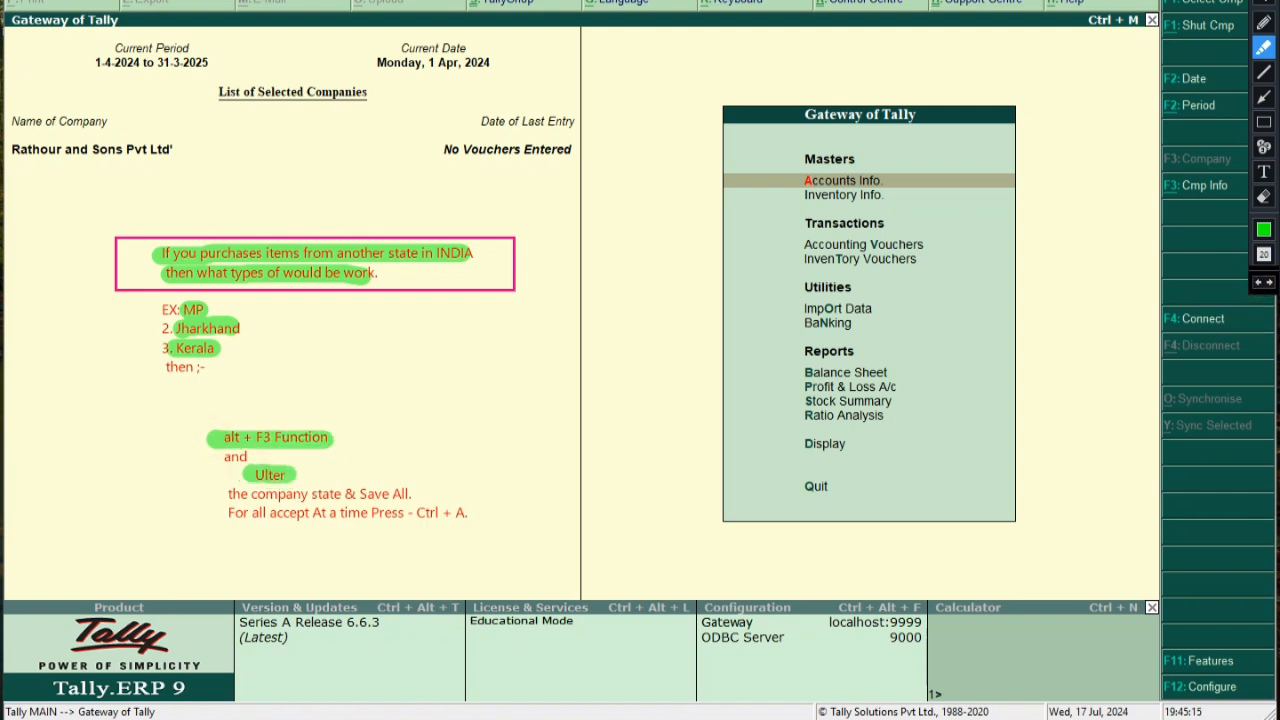
pyautogui.moveTo(222, 493); pyautogui.dragTo(418, 493)
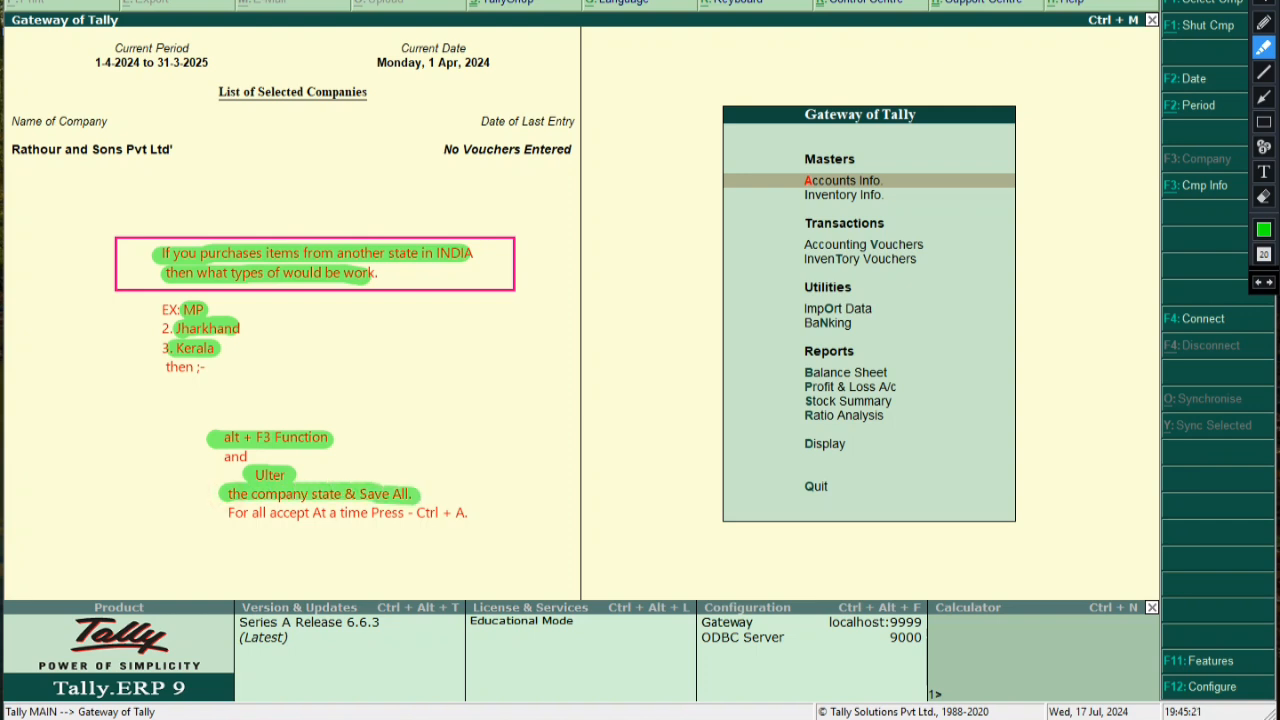
pyautogui.moveTo(250, 512); pyautogui.dragTo(310, 512)
pyautogui.moveTo(414, 510)
pyautogui.mouseDown()
pyautogui.moveTo(470, 522)
pyautogui.moveTo(450, 508)
pyautogui.moveTo(426, 514)
pyautogui.moveTo(468, 524)
pyautogui.mouseUp()
# Box the 'Ctrl + A.' shortcut text in pink and end annotation drawing
pyautogui.click(1263, 121)
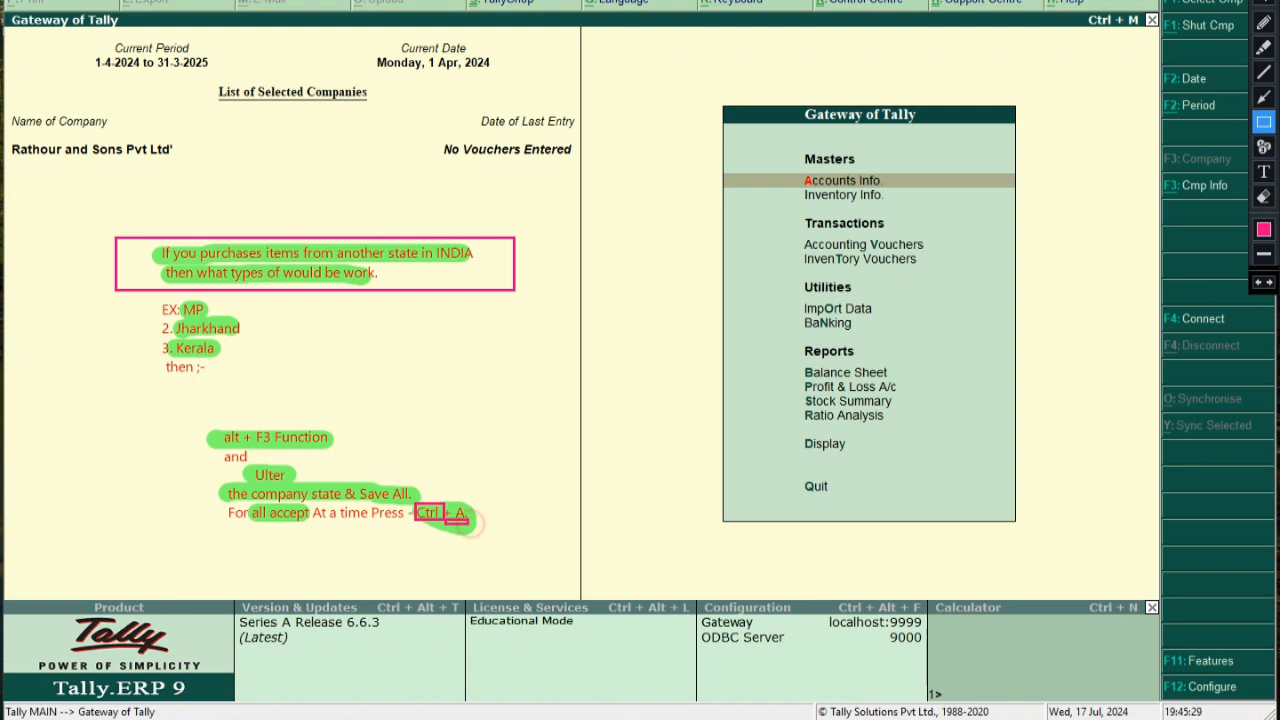
pyautogui.click(1258, 282)
pyautogui.click(1258, 282)
pyautogui.moveTo(409, 502); pyautogui.dragTo(475, 527)
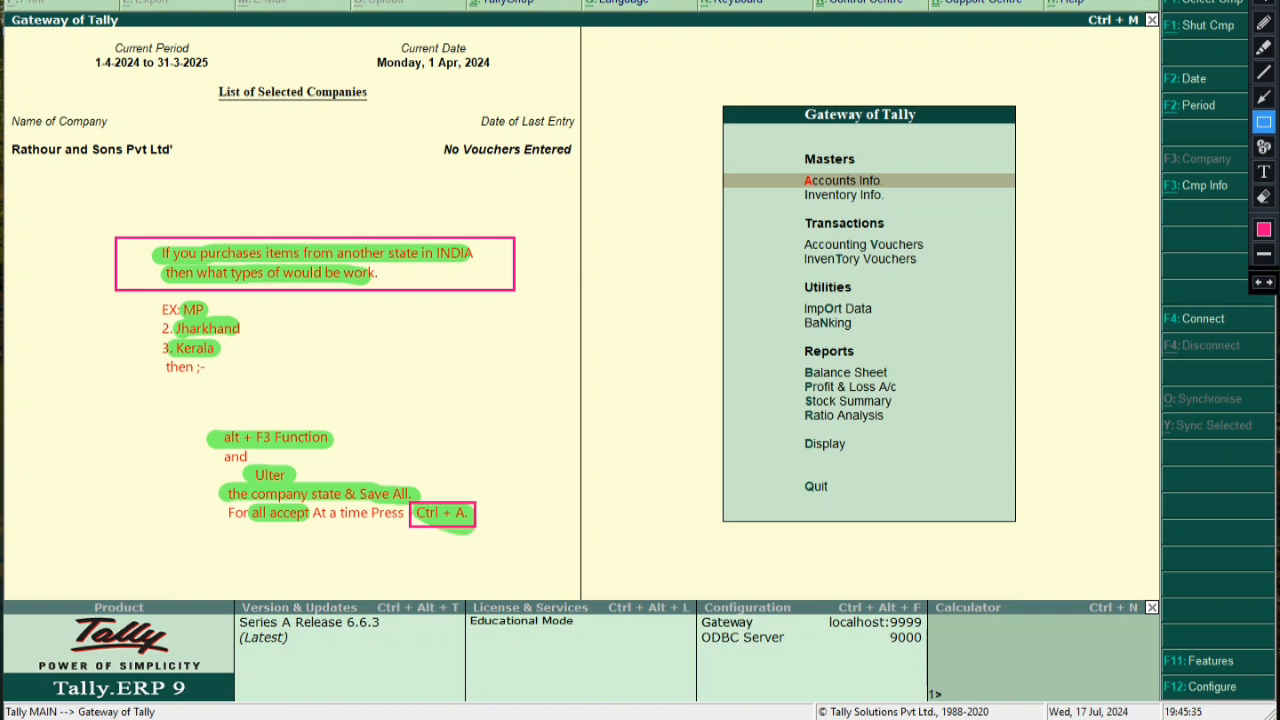
pyautogui.click(1264, 3)
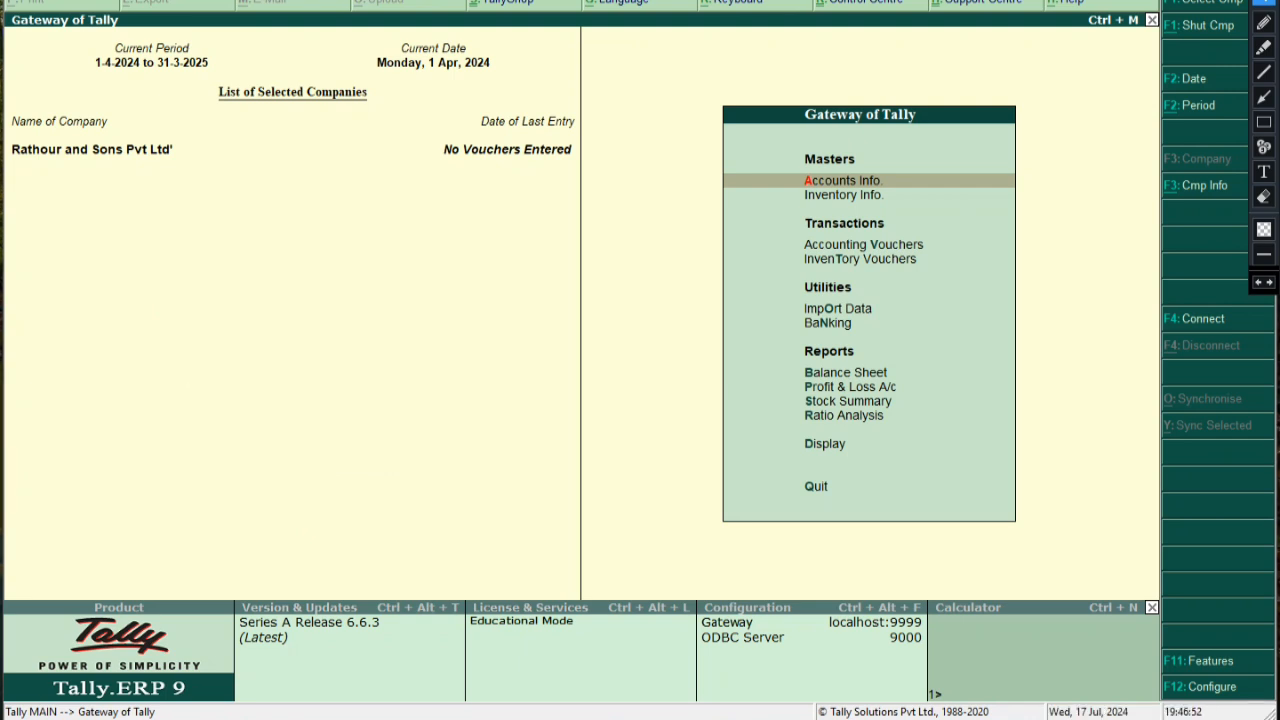
pyautogui.hotkey('alt', 'F3')
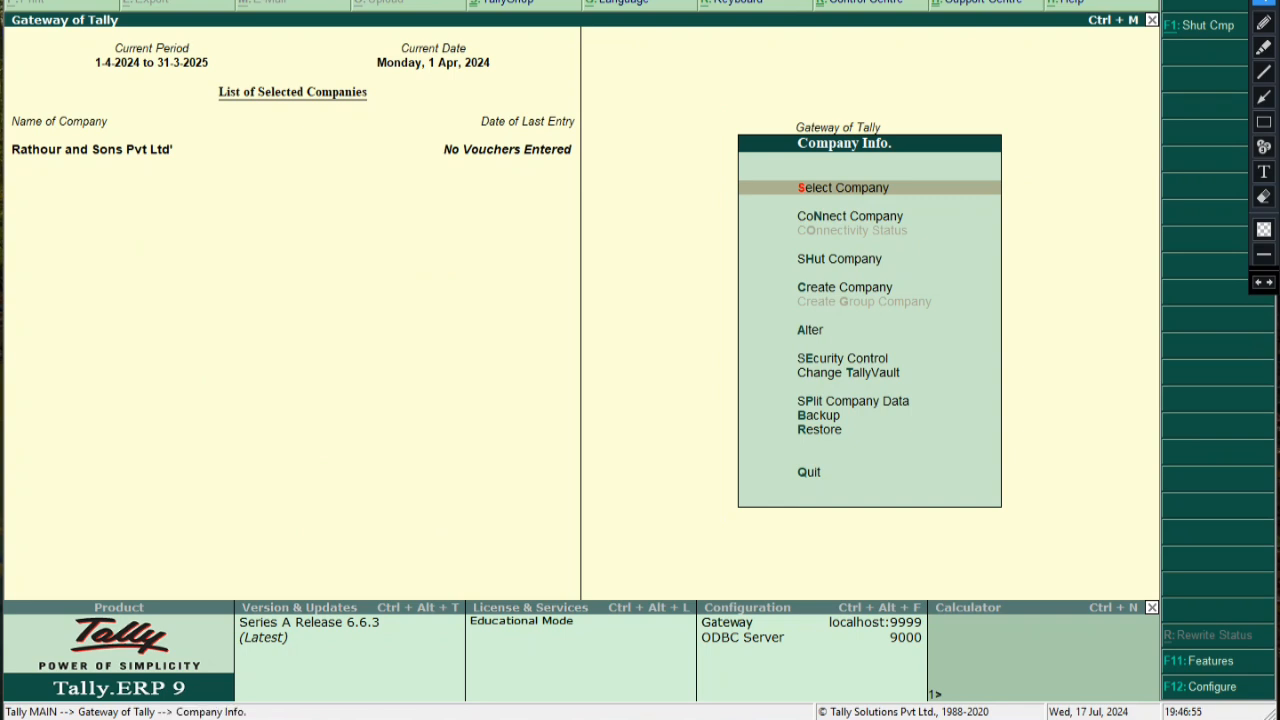
pyautogui.click(1264, 121)
pyautogui.click(1264, 229)
pyautogui.moveTo(785, 307); pyautogui.dragTo(853, 343)
pyautogui.click(1264, 171)
pyautogui.click(482, 338)
pyautogui.write('fo')
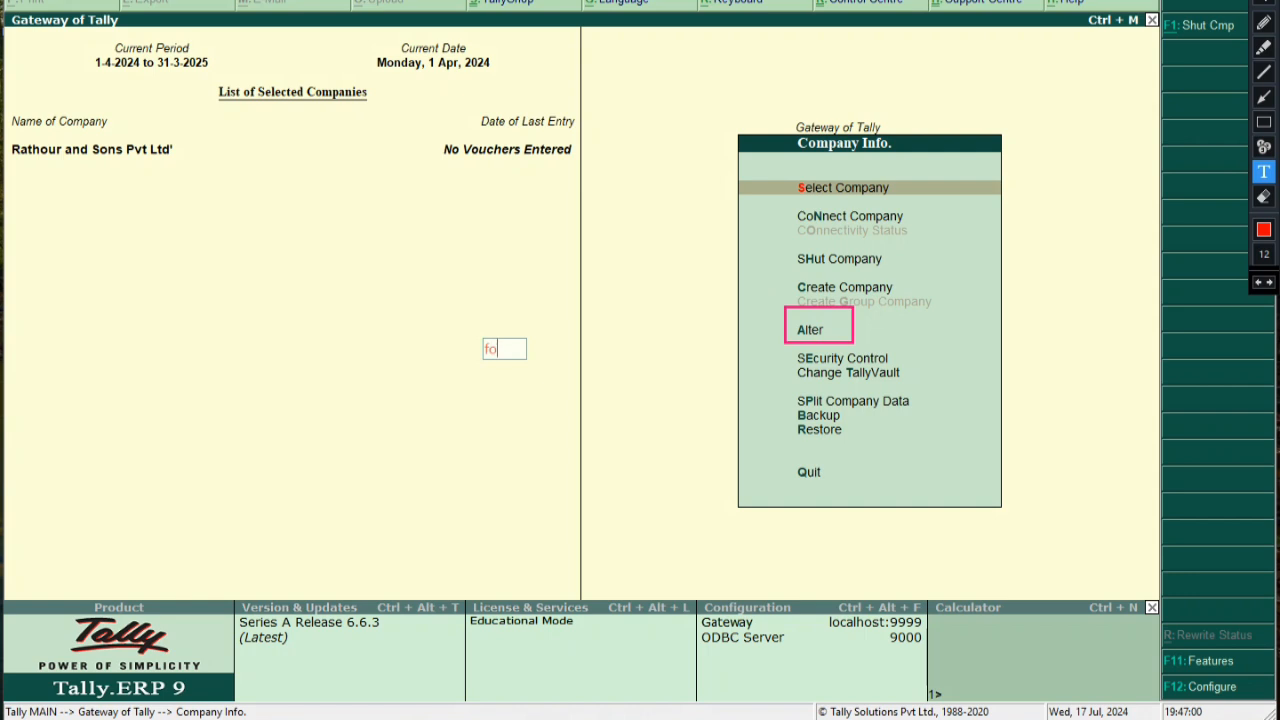
pyautogui.write('r Alter')
pyautogui.press('Return')
pyautogui.write('cp')
pyautogui.press('BackSpace')
pyautogui.write('ompany realted data')
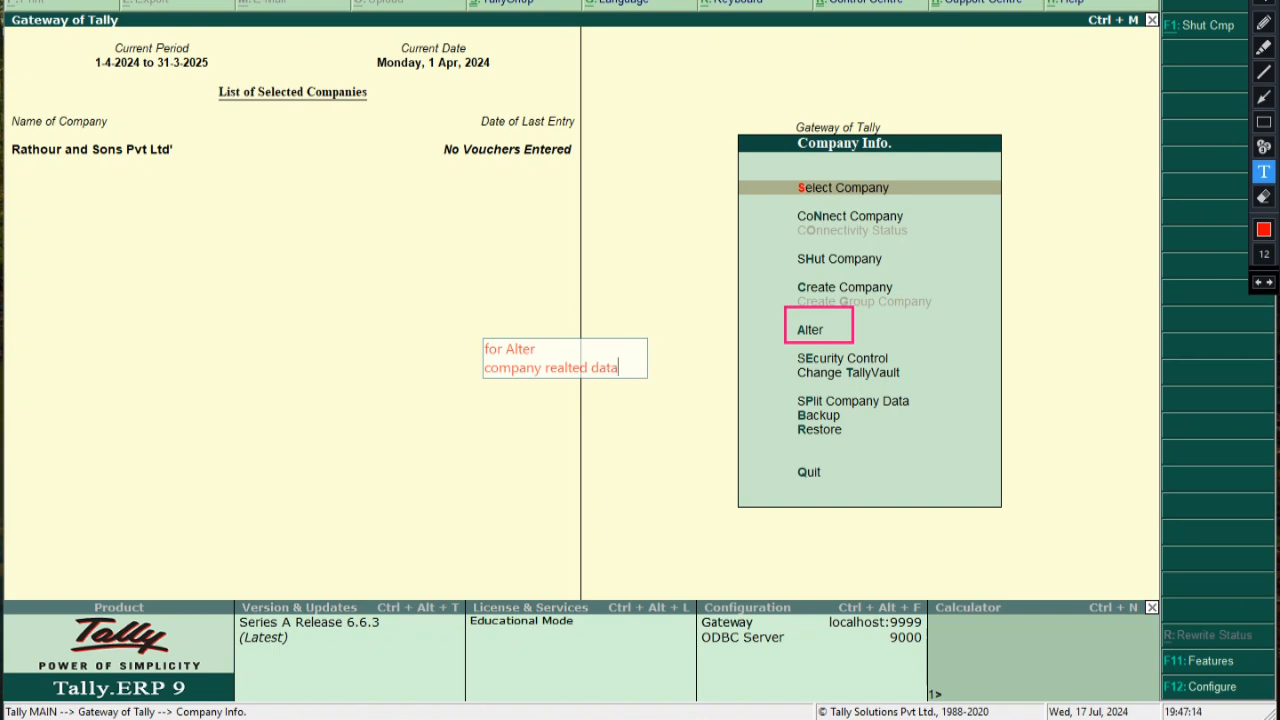
pyautogui.click(1264, 121)
pyautogui.moveTo(443, 327); pyautogui.dragTo(648, 400)
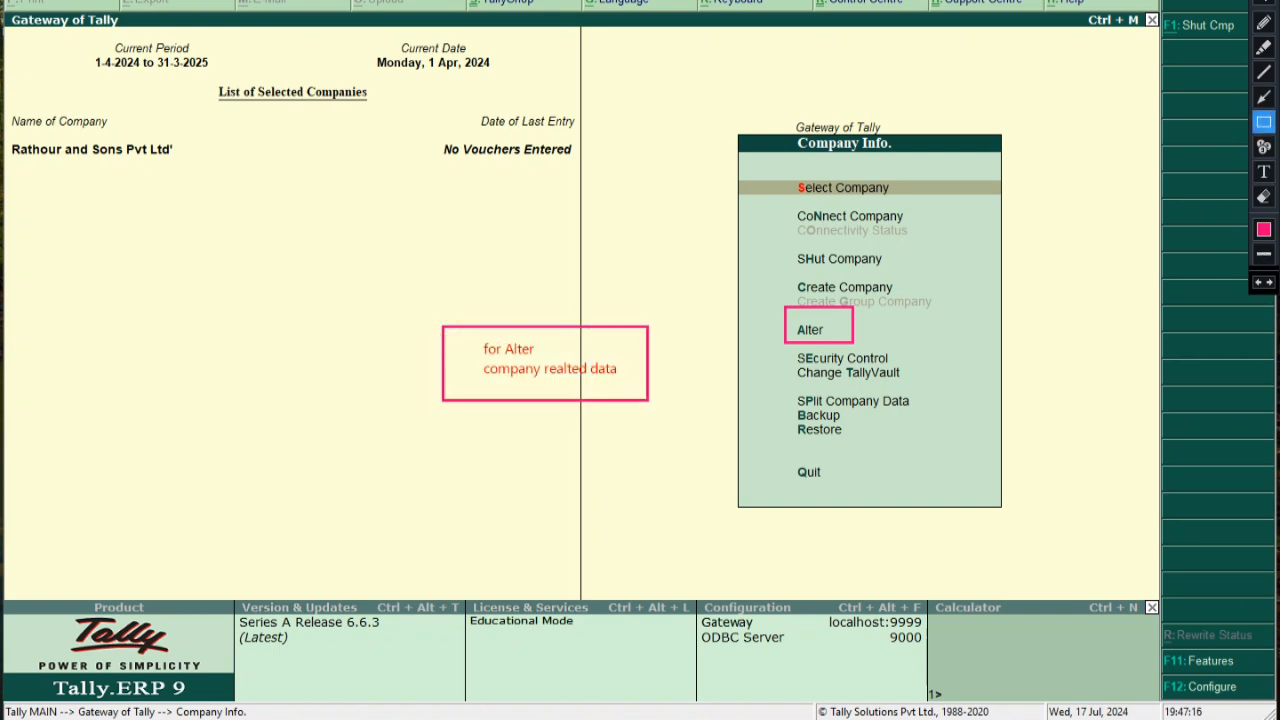
pyautogui.click(1264, 97)
pyautogui.moveTo(660, 354); pyautogui.dragTo(778, 332)
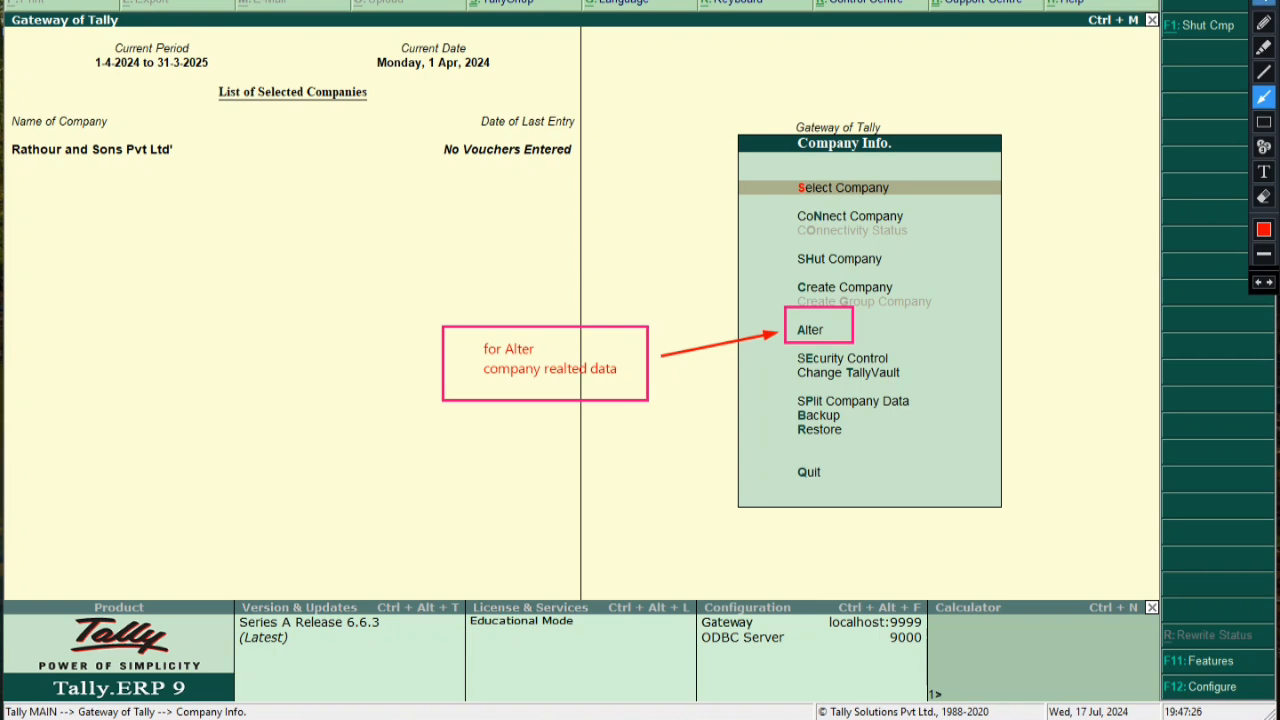
pyautogui.click(1264, 3)
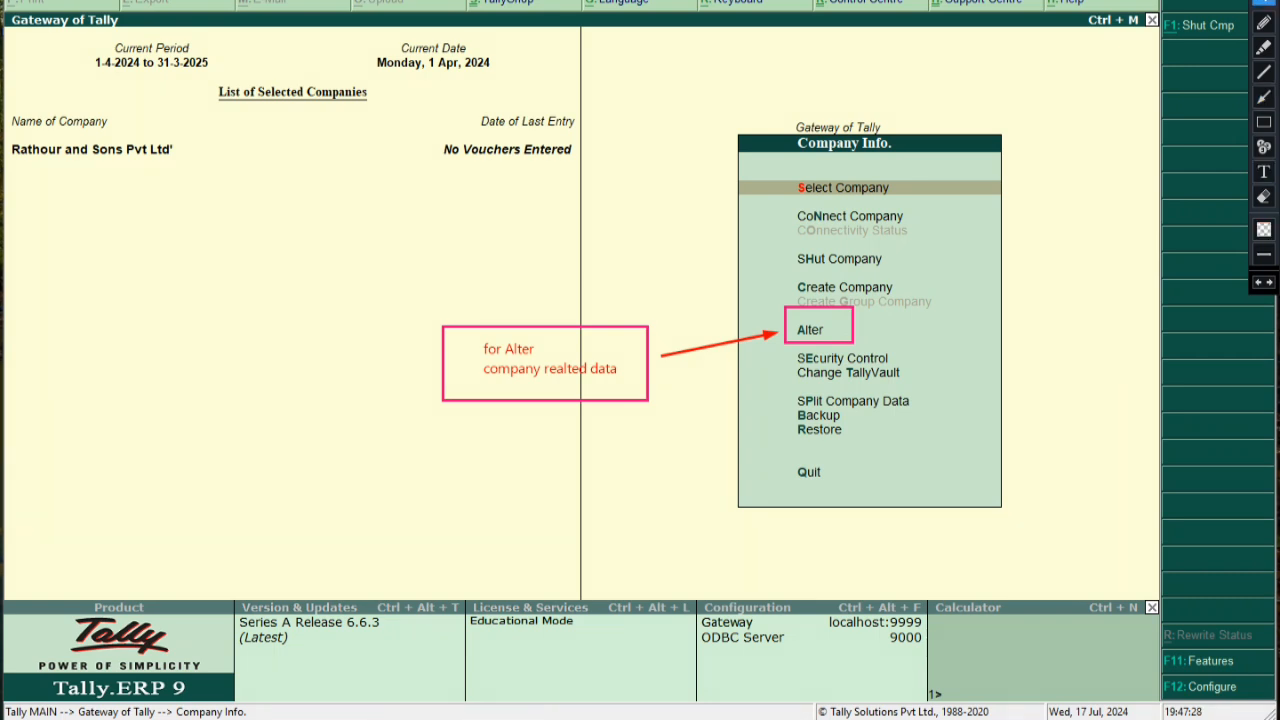
pyautogui.click(1264, 197)
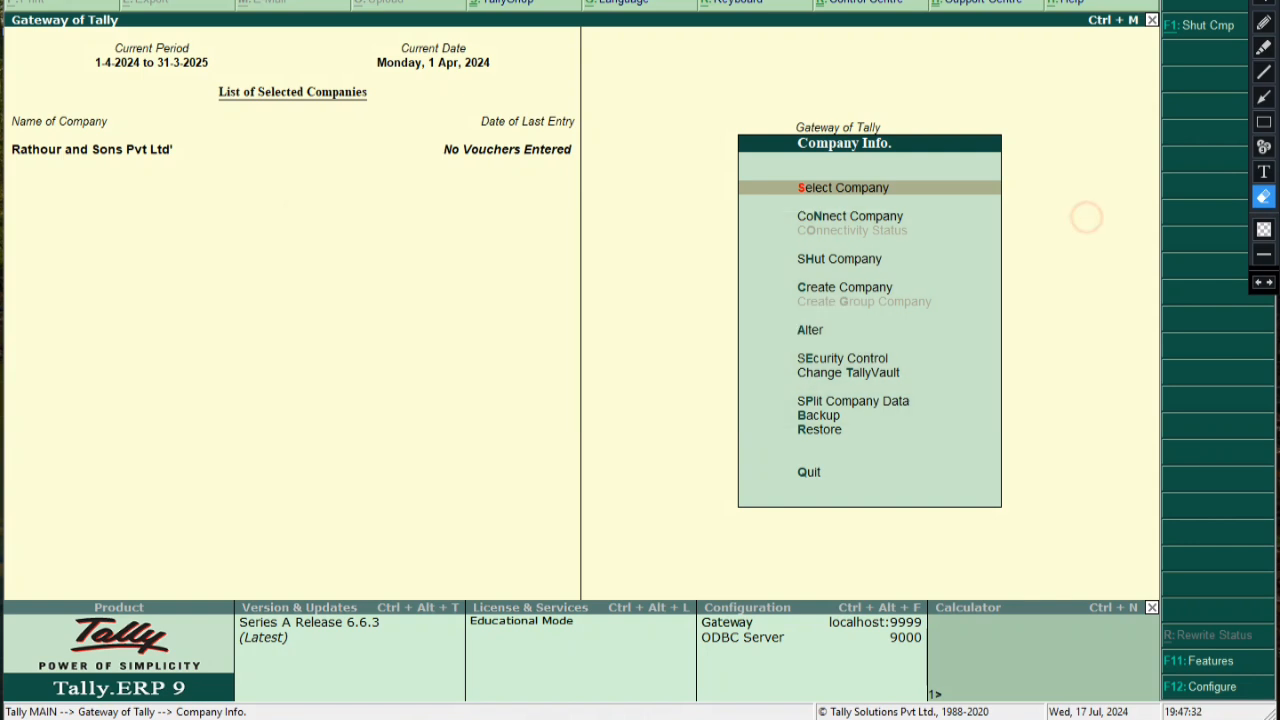
# Open the company's details for alteration from the company menu
pyautogui.click(1264, 2)
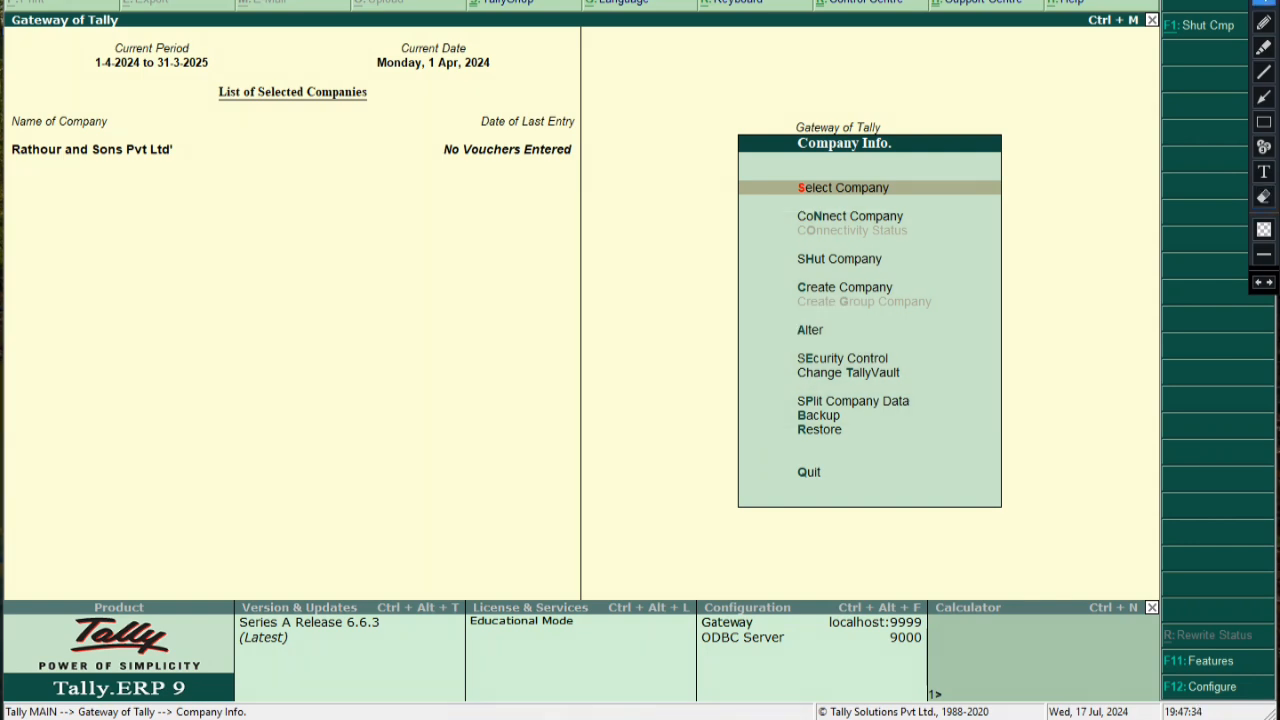
pyautogui.press('Down')
pyautogui.press('Down')
pyautogui.press('Down')
pyautogui.press('Down')
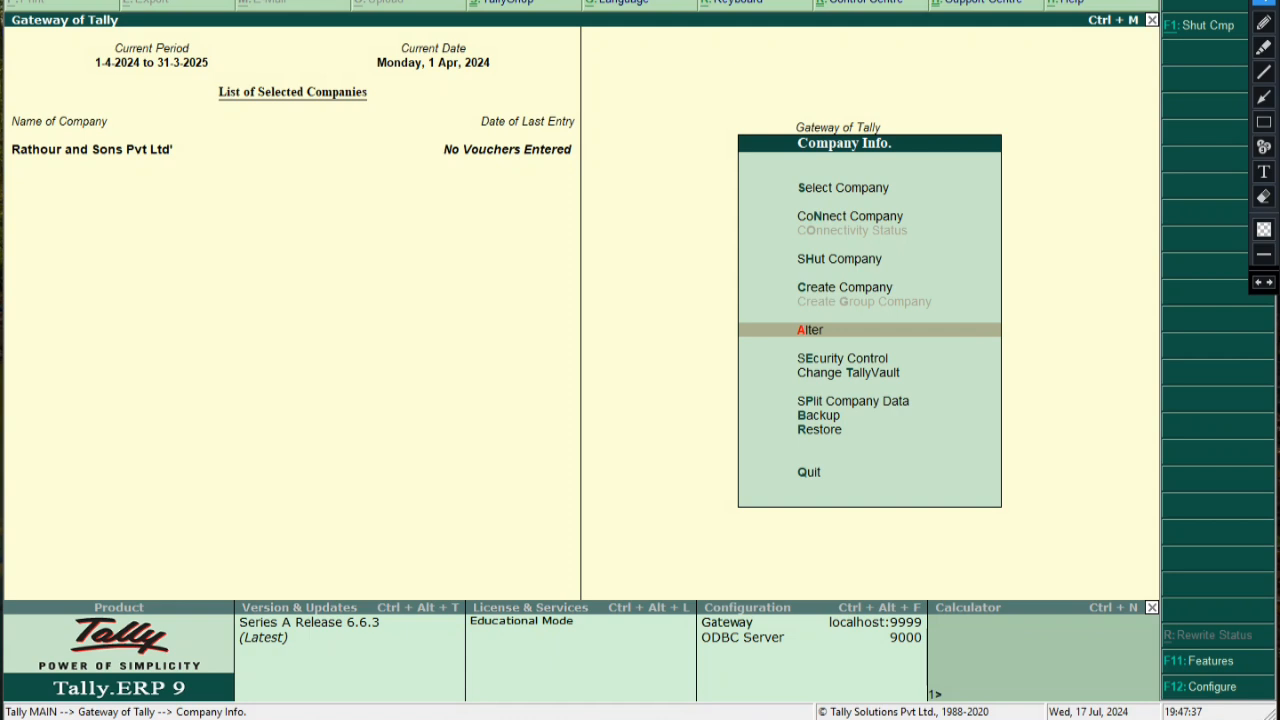
pyautogui.press('Return')
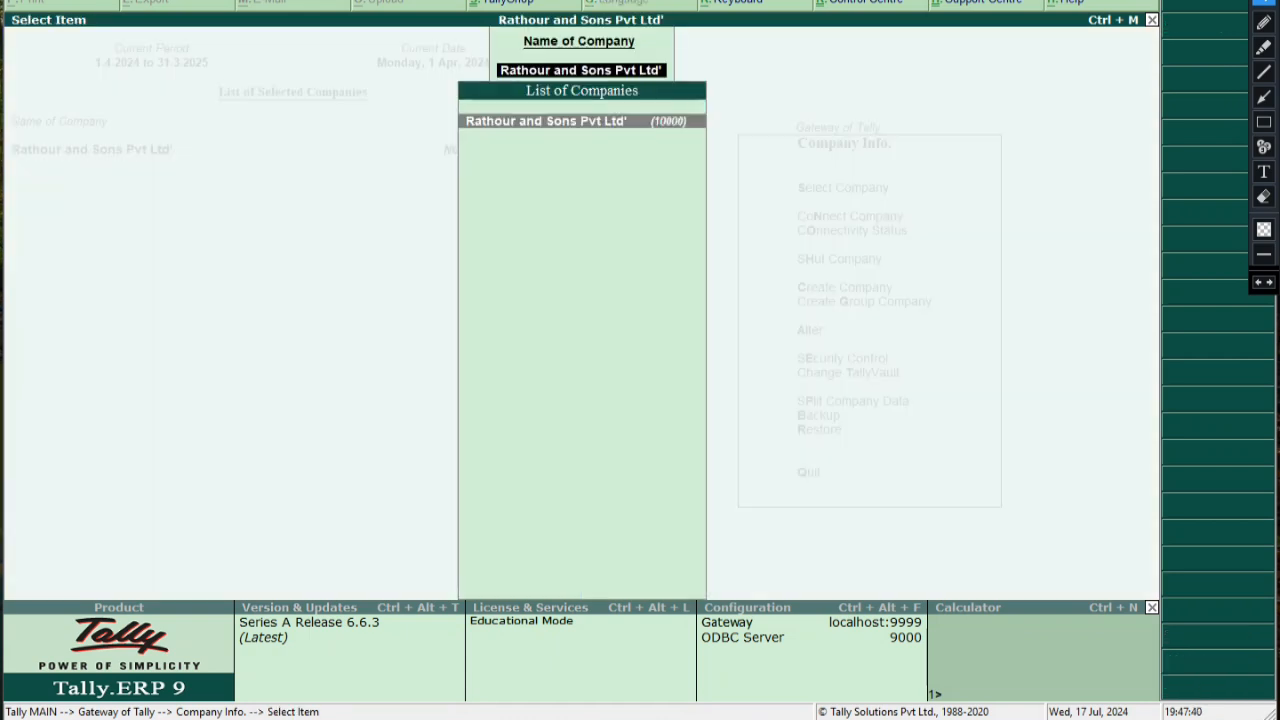
pyautogui.press('Return')
# Change the address to 'Jabalpur , MP' and the state to Madhya Pradesh
pyautogui.press('Return')
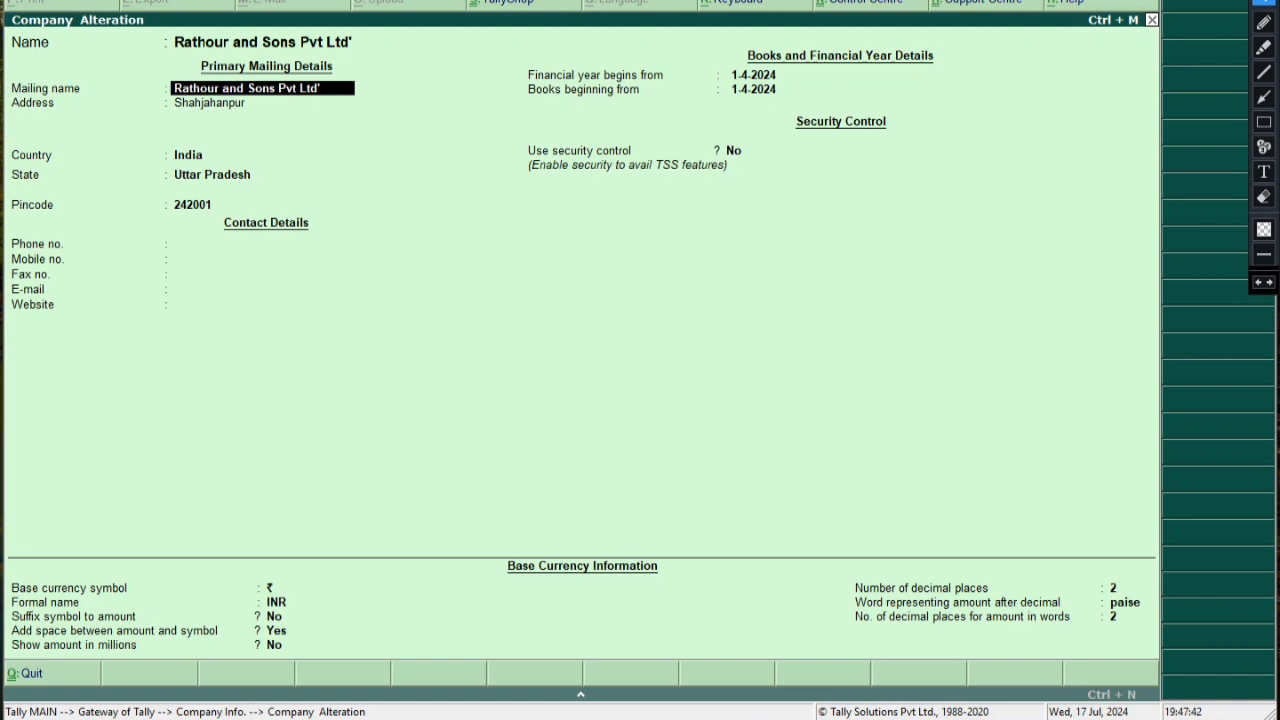
pyautogui.press('Return')
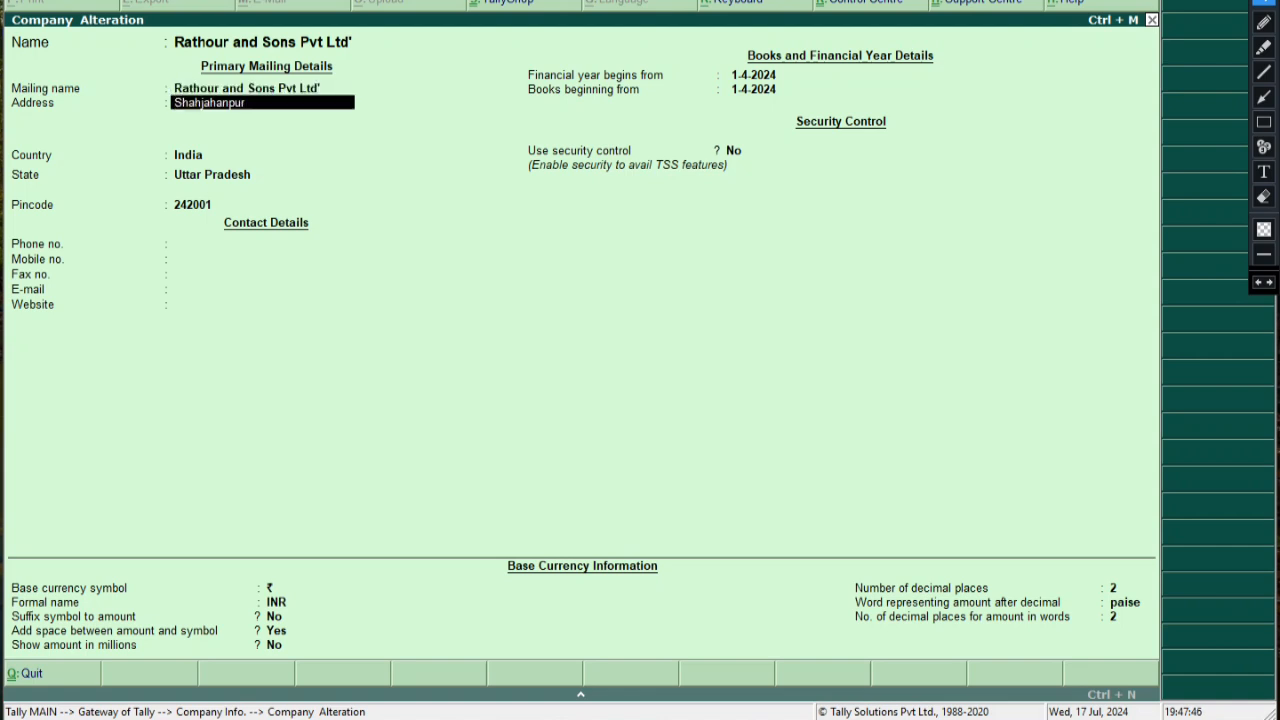
pyautogui.write('B')
pyautogui.press('BackSpace')
pyautogui.write('Jabalpur , Mp')
pyautogui.press('BackSpace')
pyautogui.press('BackSpace')
pyautogui.write('MP')
pyautogui.press('Return')
pyautogui.press('Return')
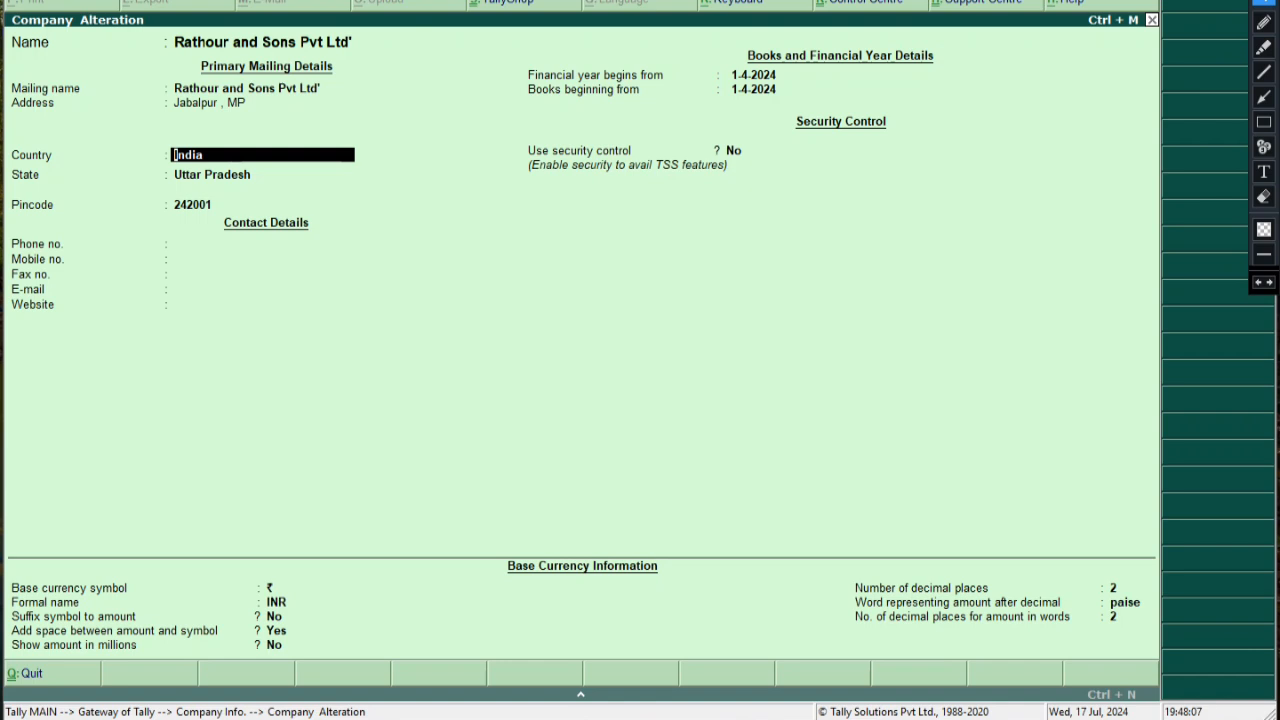
pyautogui.press('Return')
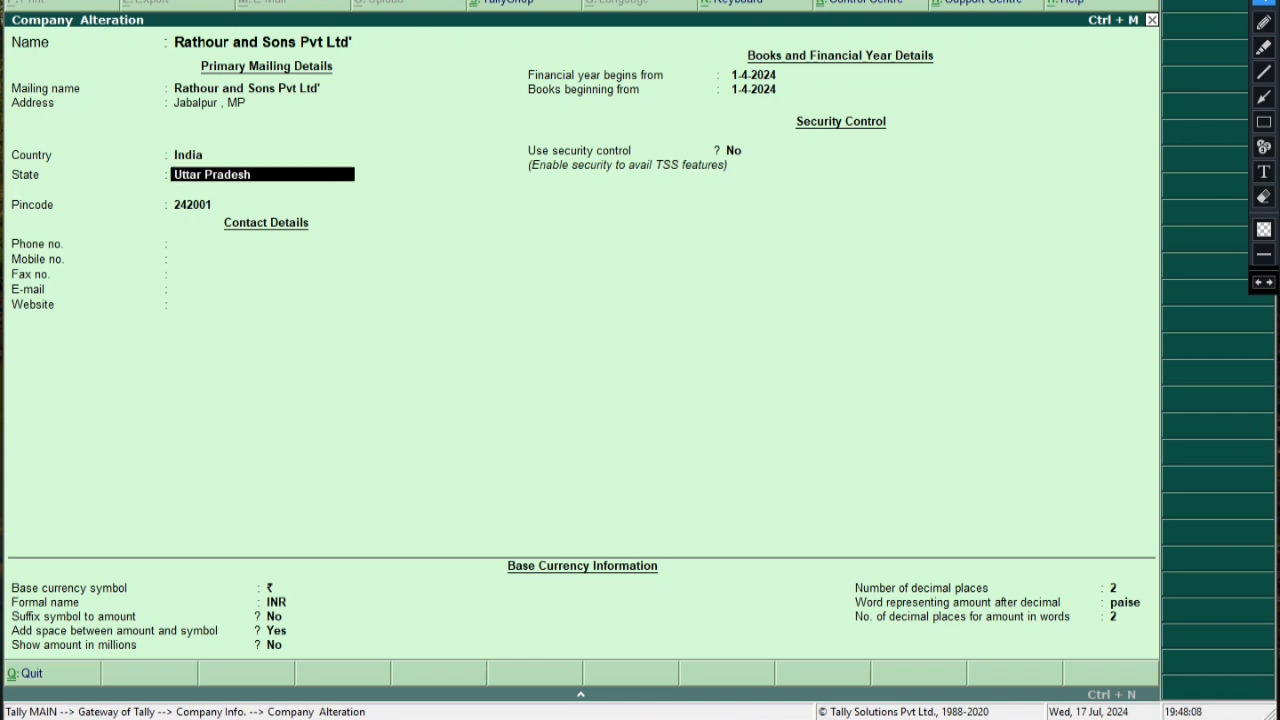
pyautogui.write('M')
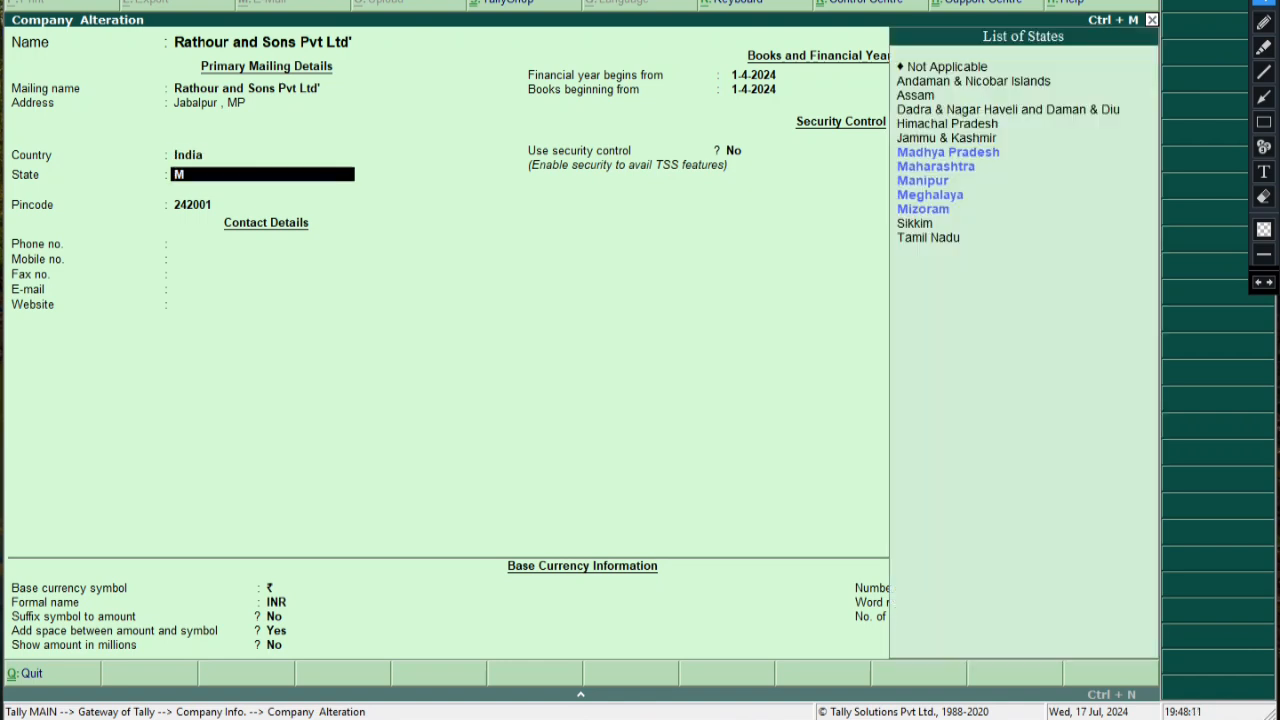
pyautogui.press('Down')
pyautogui.press('Up')
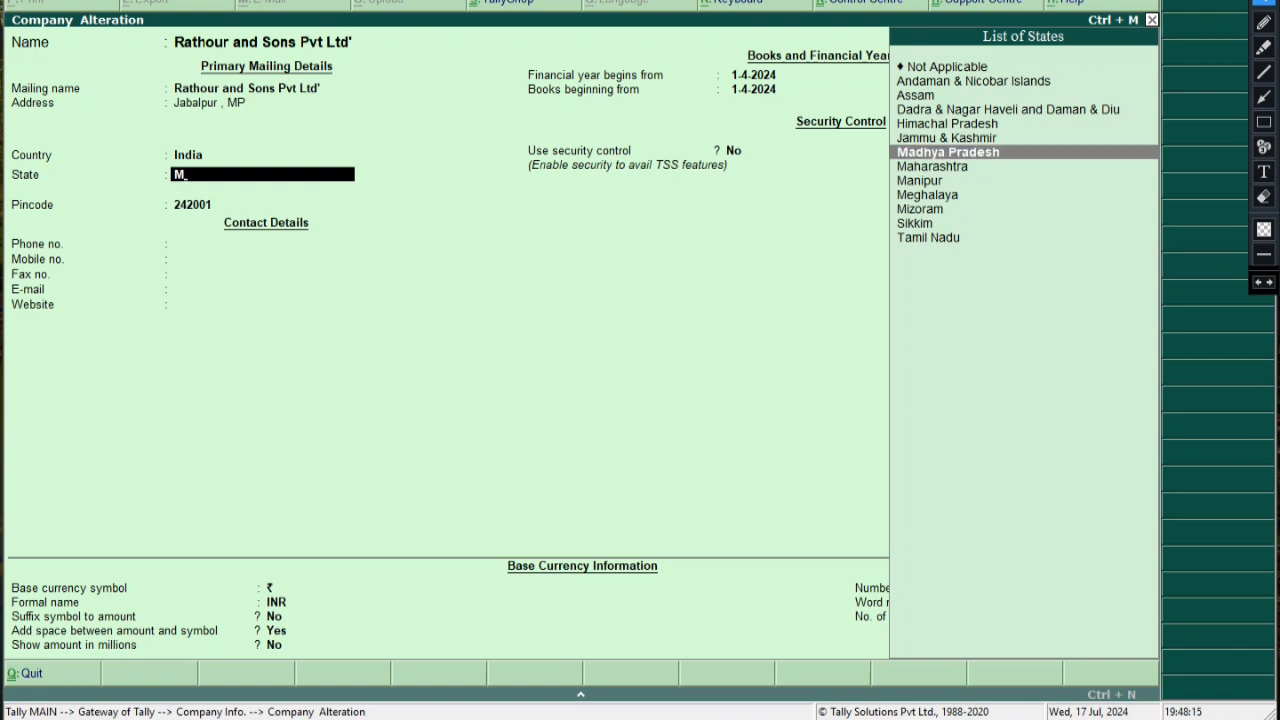
pyautogui.press('Return')
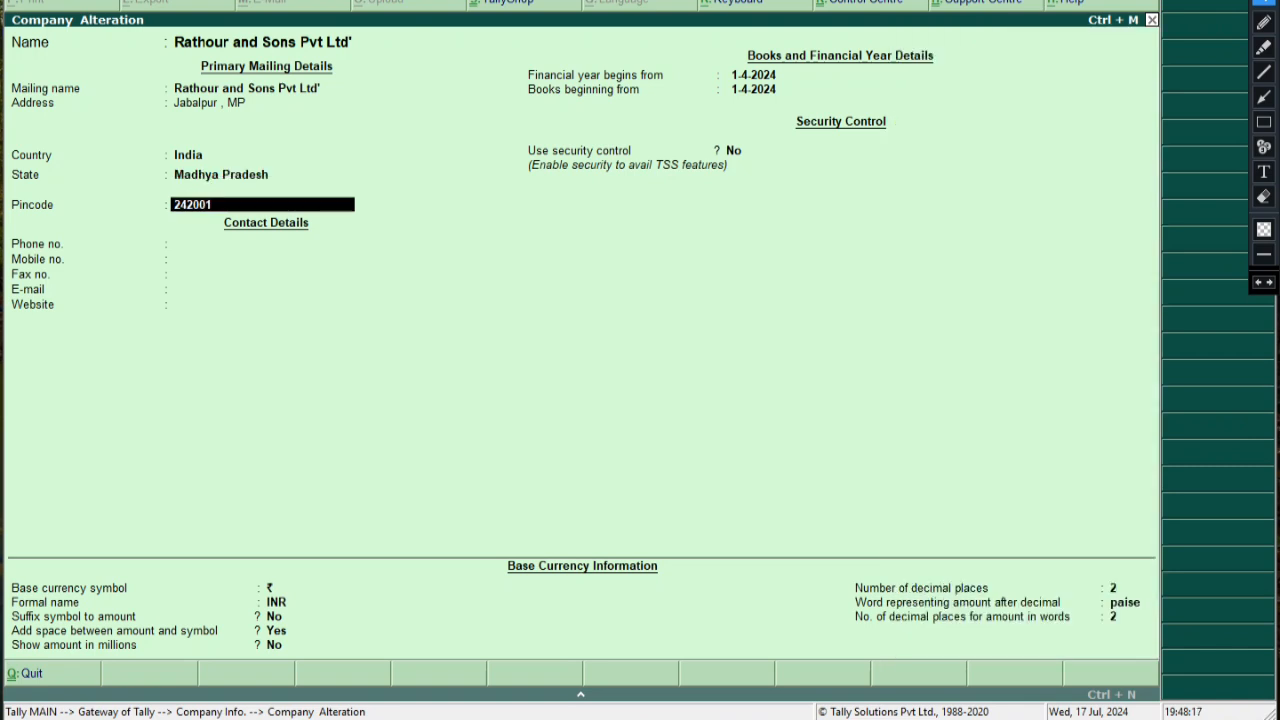
# Leave the pincode blank, keep the remaining settings, and accept the alteration
pyautogui.write('0')
pyautogui.press('BackSpace')
pyautogui.press('Return')
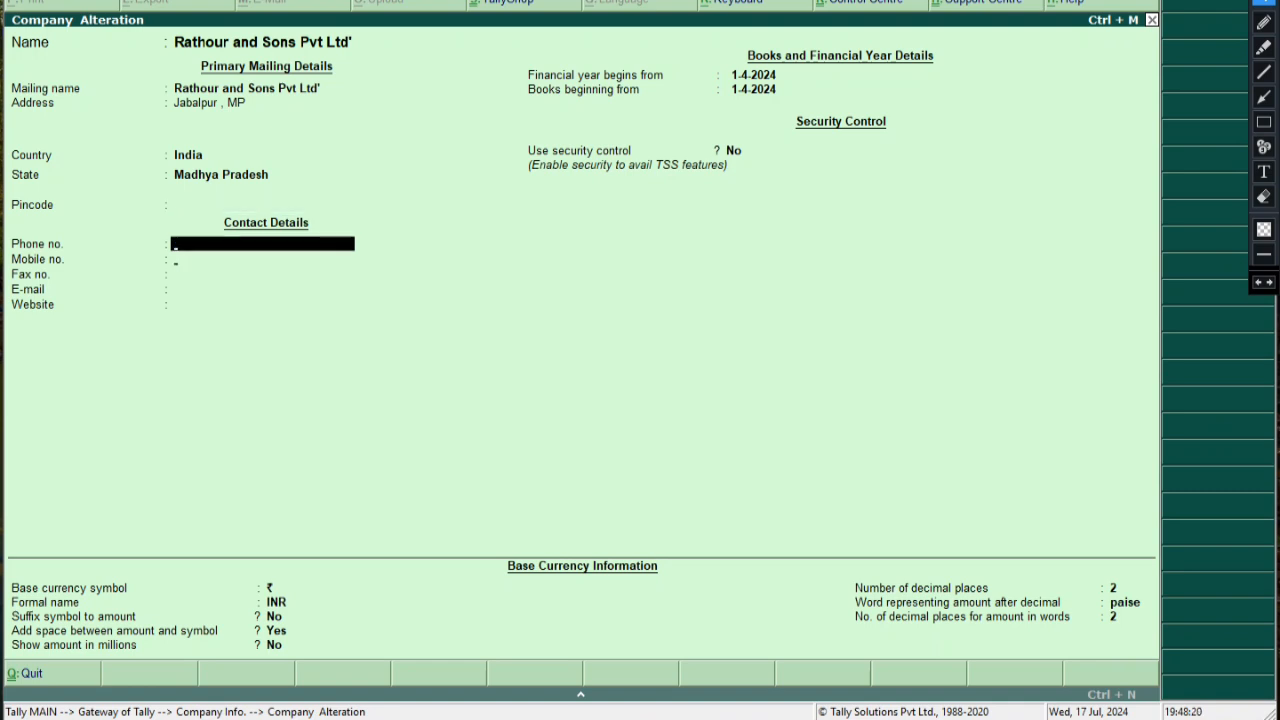
pyautogui.press('Return')
pyautogui.press('Return')
pyautogui.press('Return')
pyautogui.press('Return')
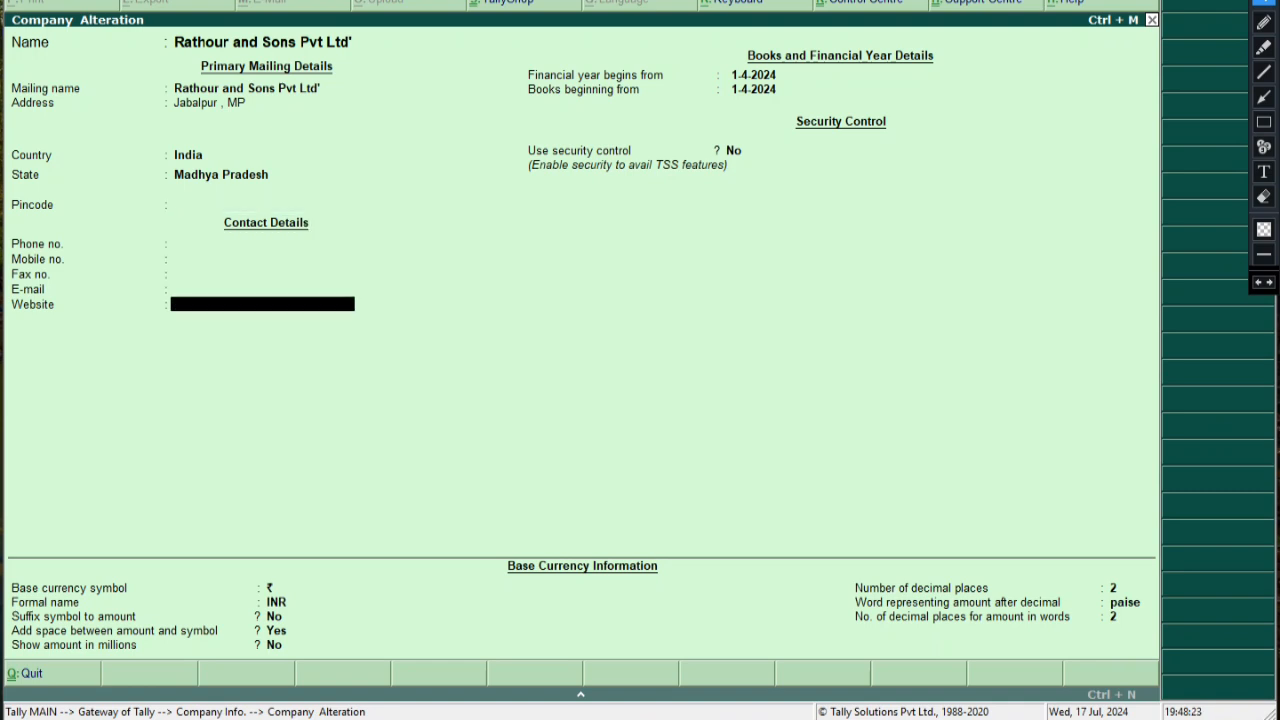
pyautogui.press('Return')
pyautogui.press('Return')
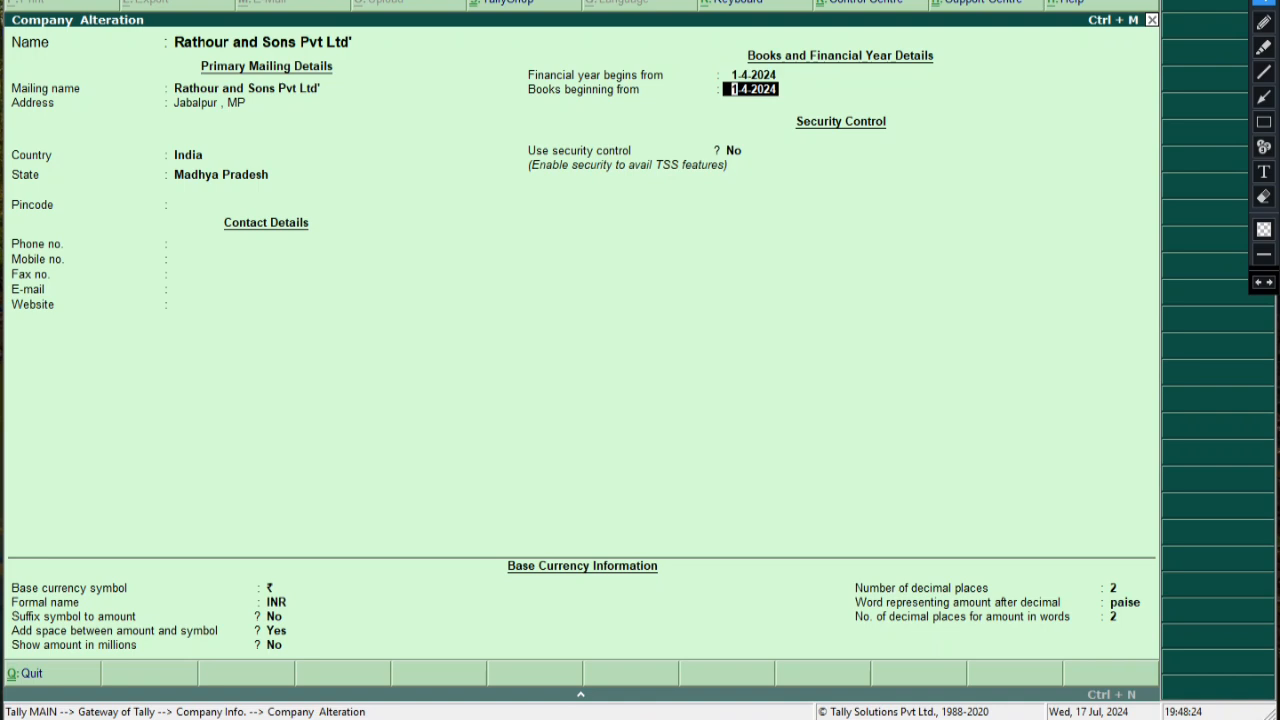
pyautogui.press('Return')
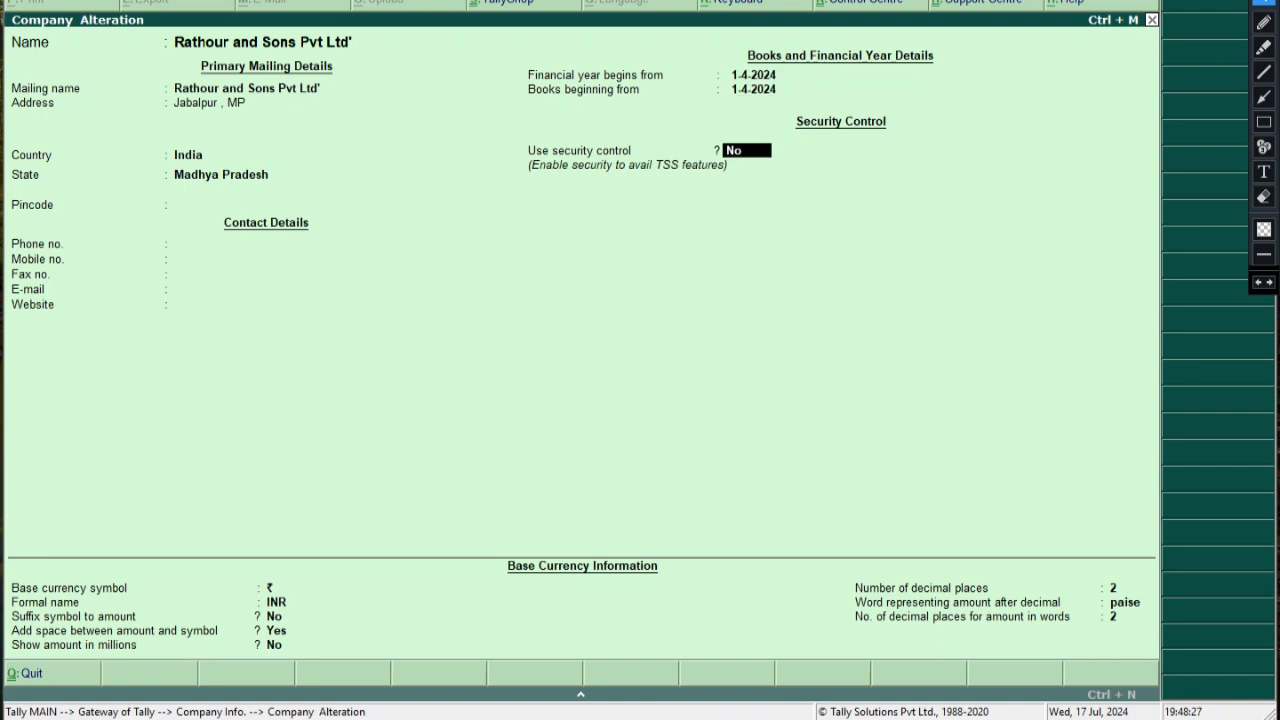
pyautogui.press('Return')
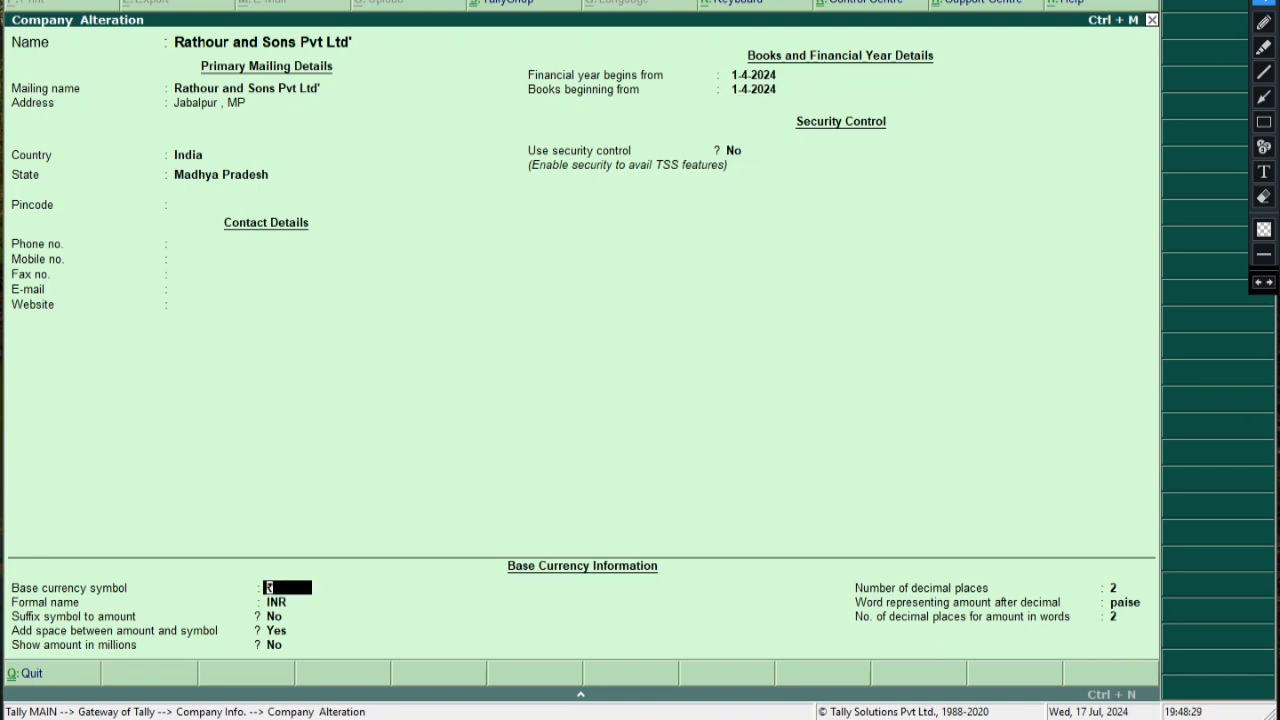
pyautogui.press('Return')
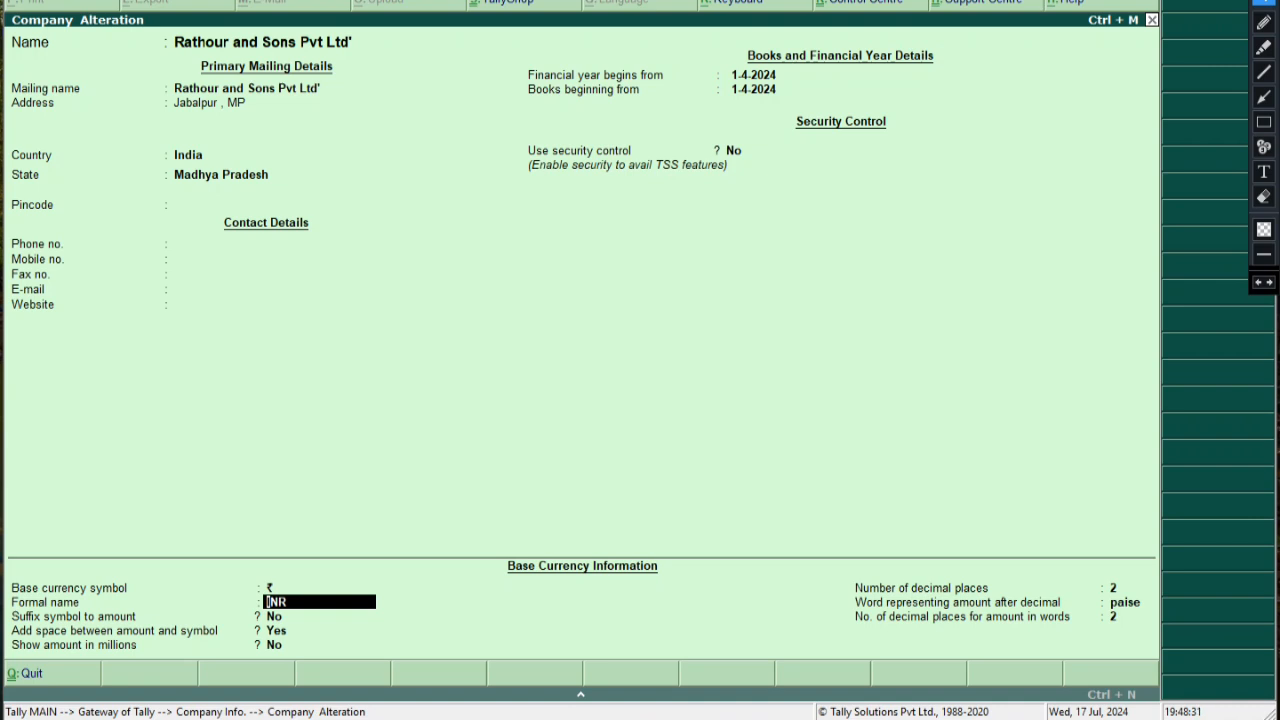
pyautogui.press('Return')
pyautogui.press('Return')
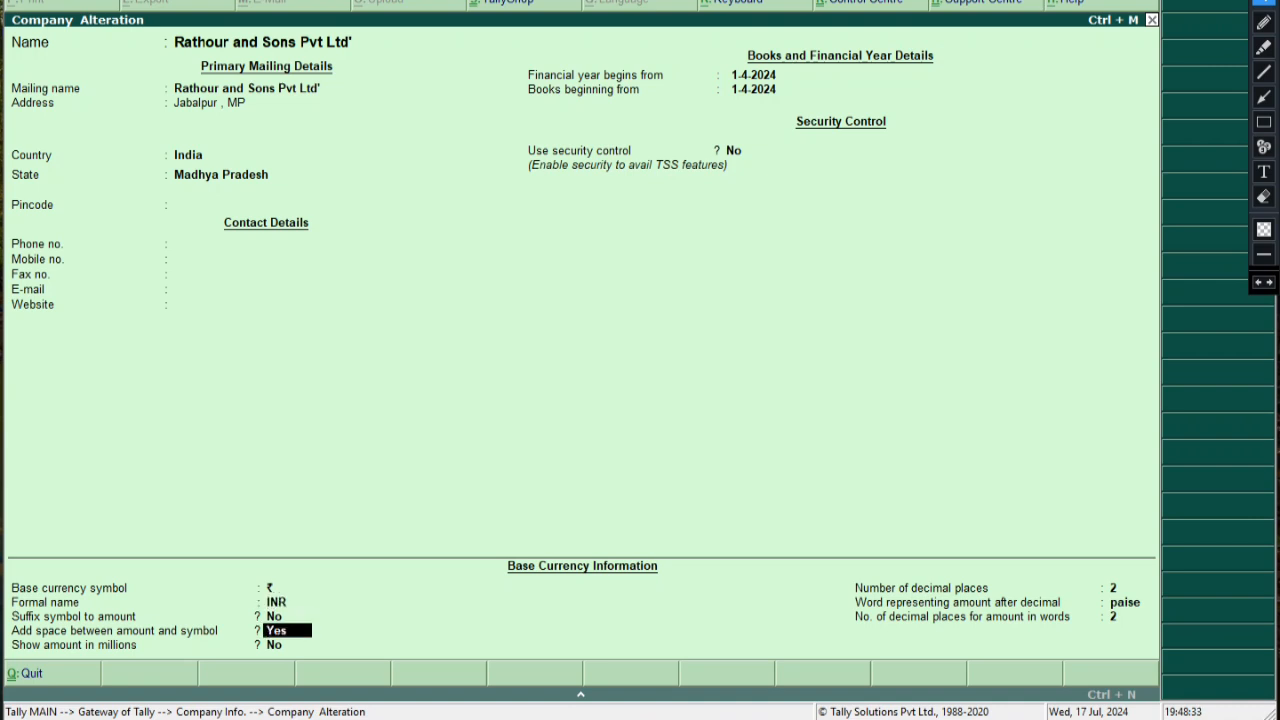
pyautogui.press('Return')
pyautogui.press('Return')
pyautogui.press('Return')
pyautogui.press('Return')
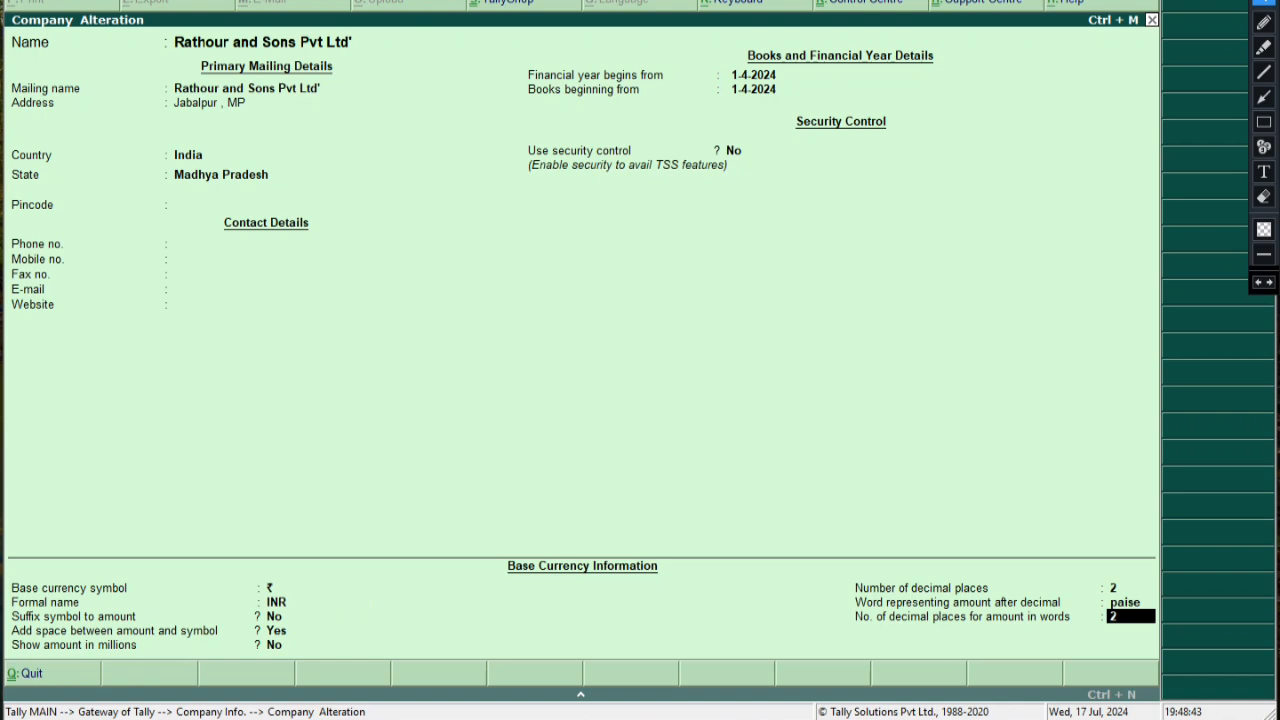
pyautogui.press('Return')
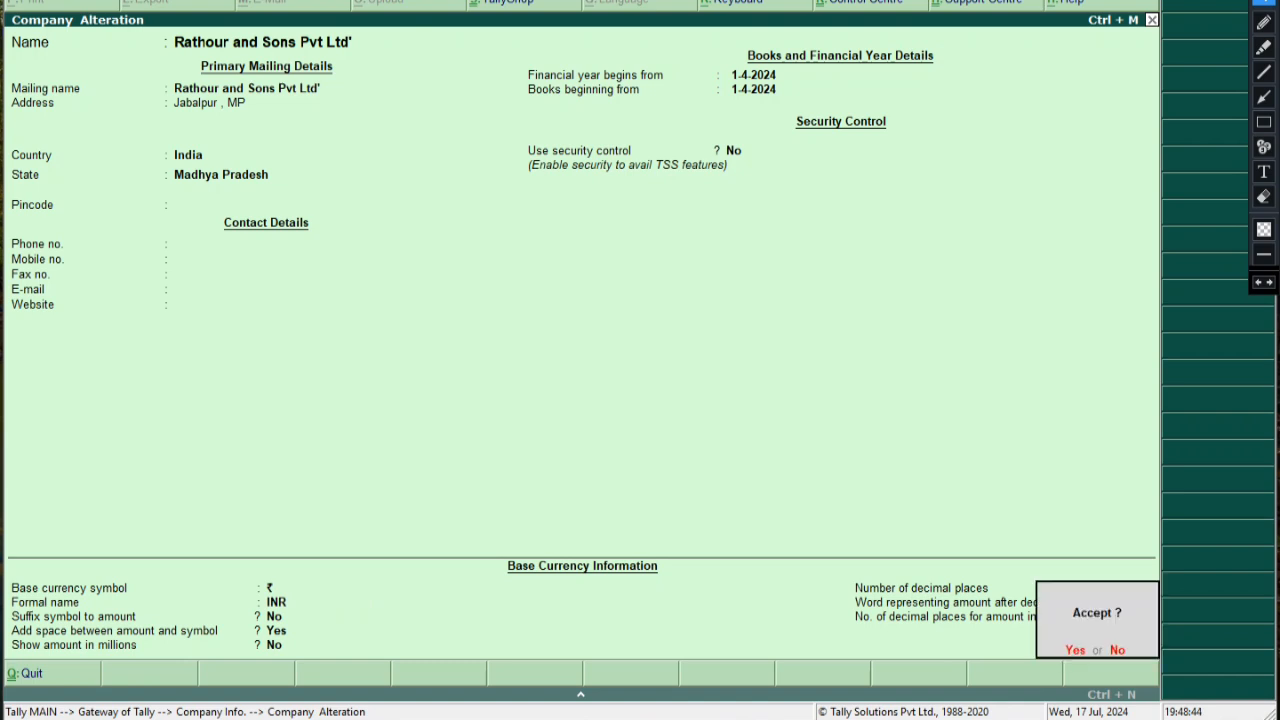
pyautogui.press('Return')
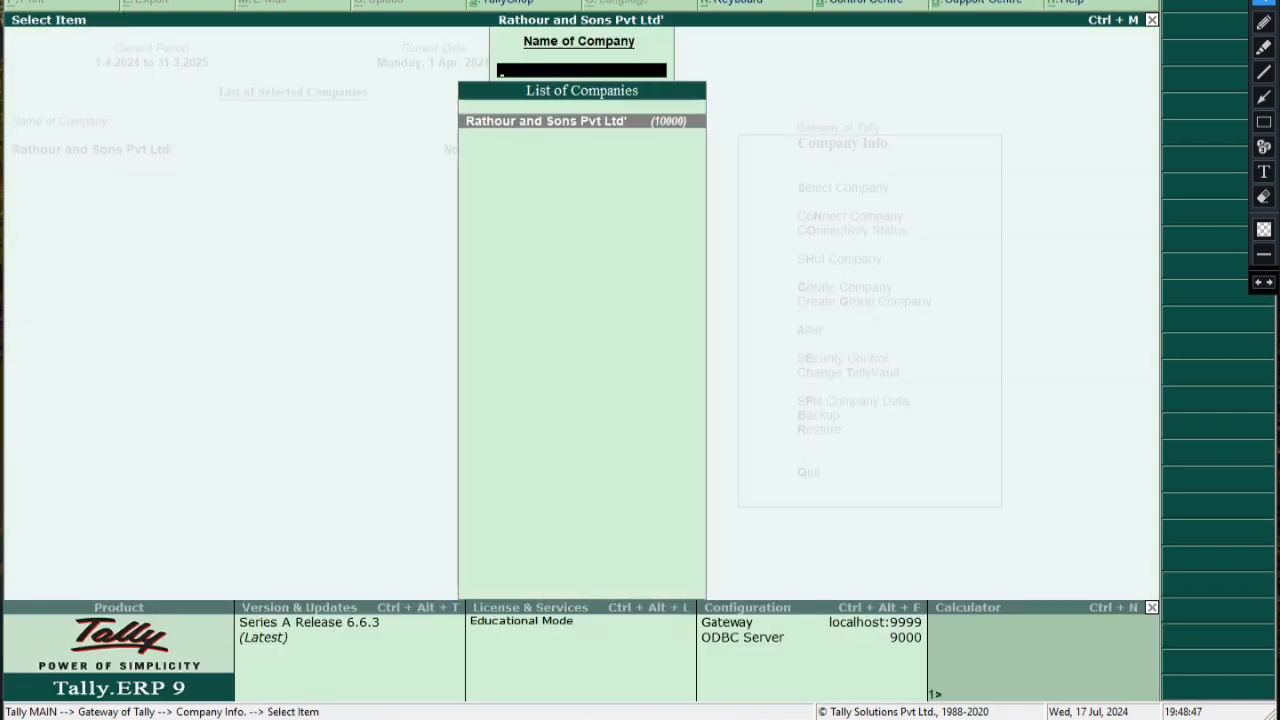
# Load the company and open Accounts Info > Ledgers from Gateway of Tally
pyautogui.press('Return')
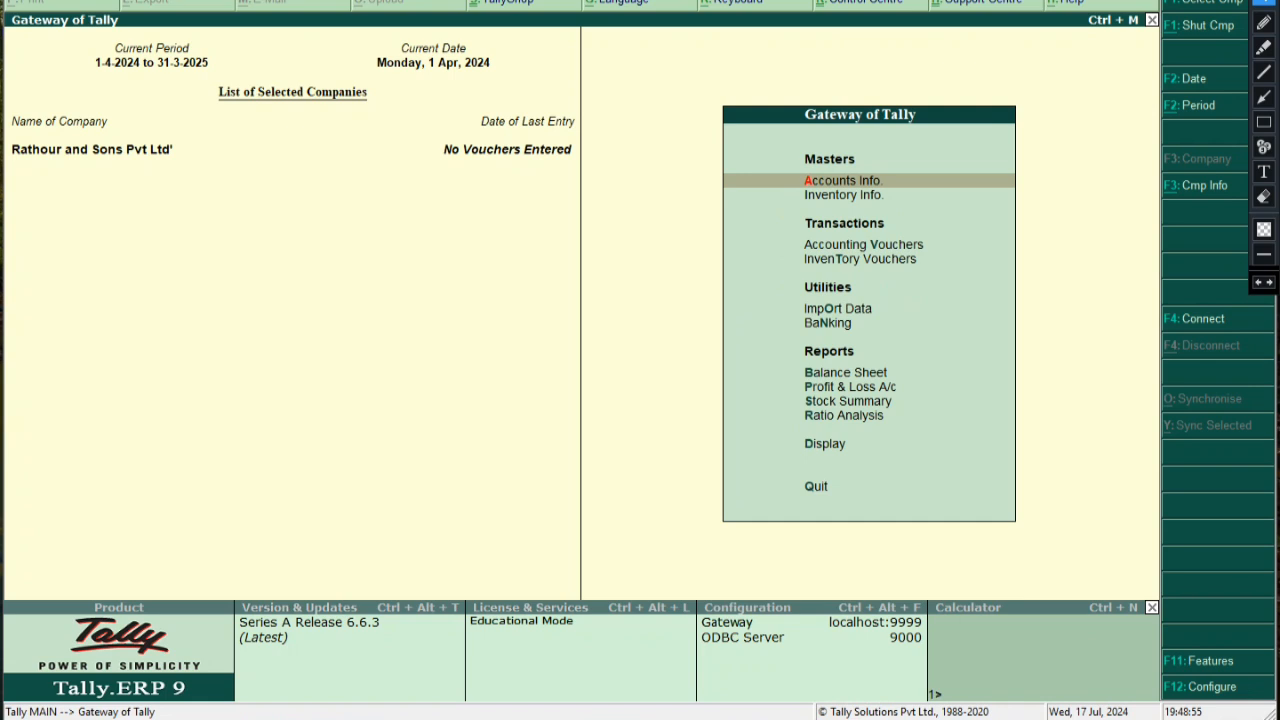
pyautogui.press('Down')
pyautogui.press('Up')
pyautogui.press('Return')
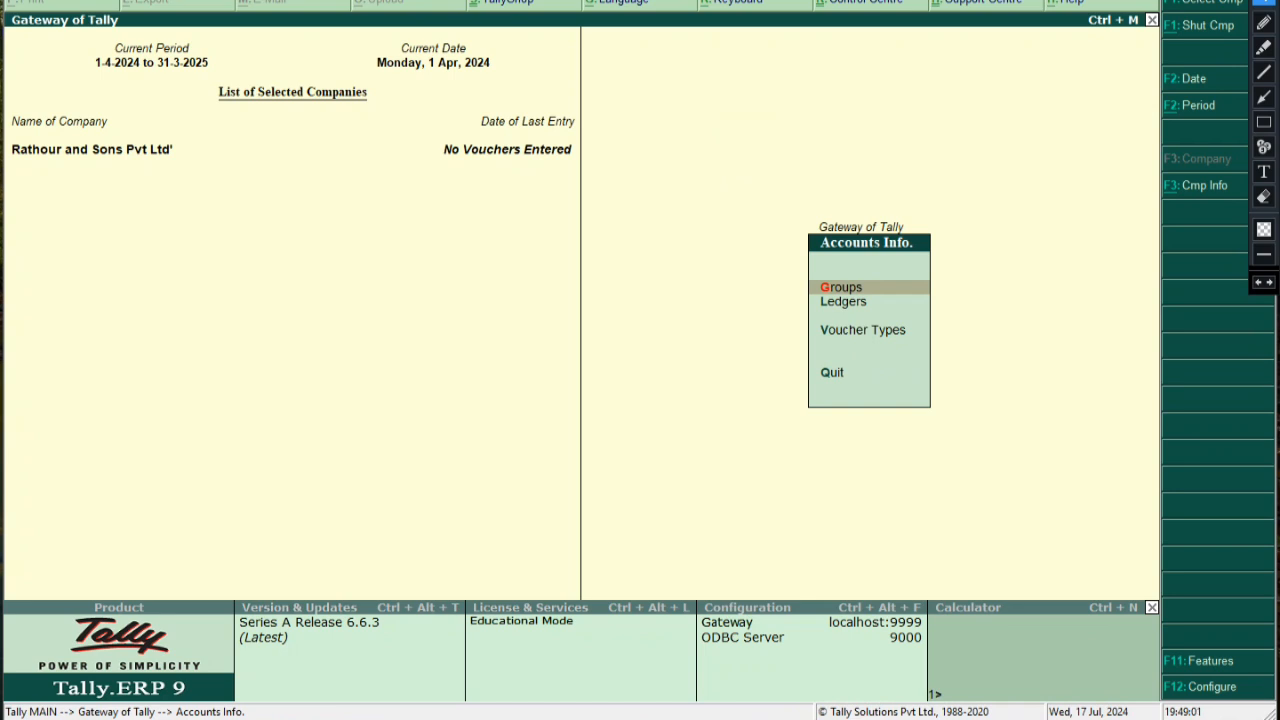
pyautogui.press('Down')
pyautogui.press('Return')
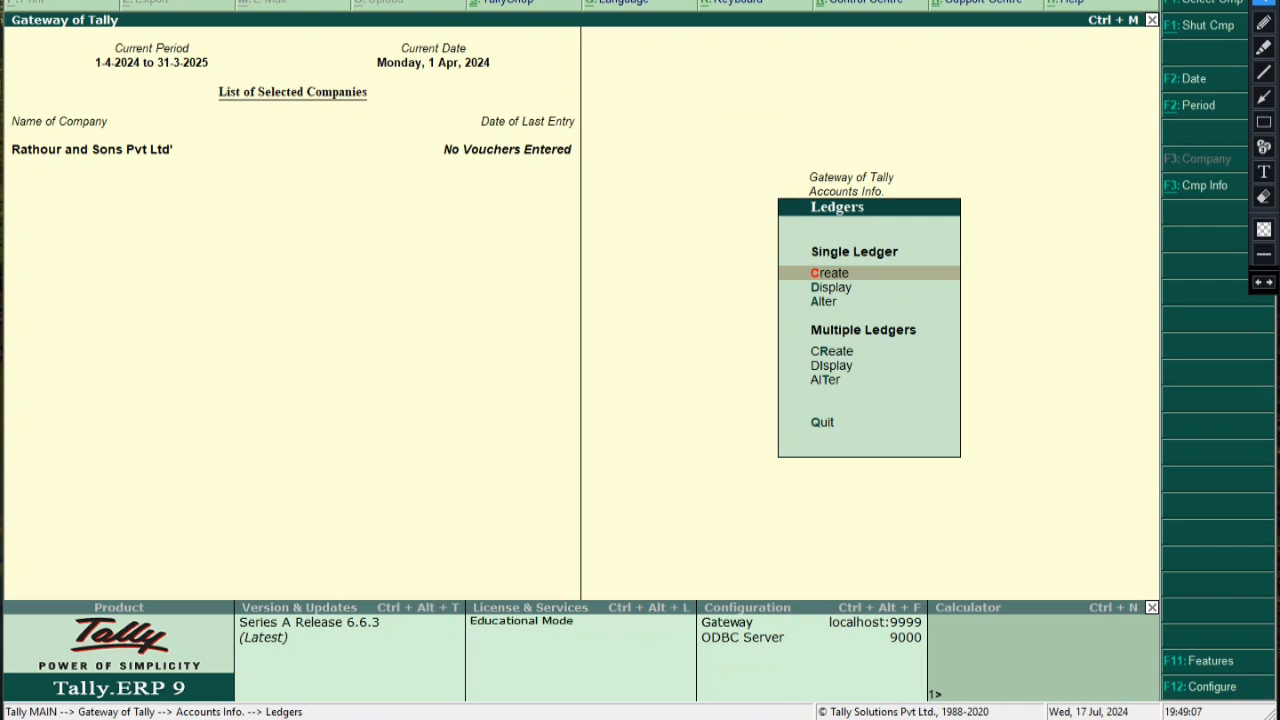
# Box the single-ledger Create option and draw an arrow pointing to it
pyautogui.click(1264, 121)
pyautogui.moveTo(748, 261)
pyautogui.mouseDown()
pyautogui.moveTo(840, 287)
pyautogui.moveTo(878, 281)
pyautogui.mouseUp()
pyautogui.click(1264, 96)
pyautogui.moveTo(410, 299); pyautogui.dragTo(742, 278)
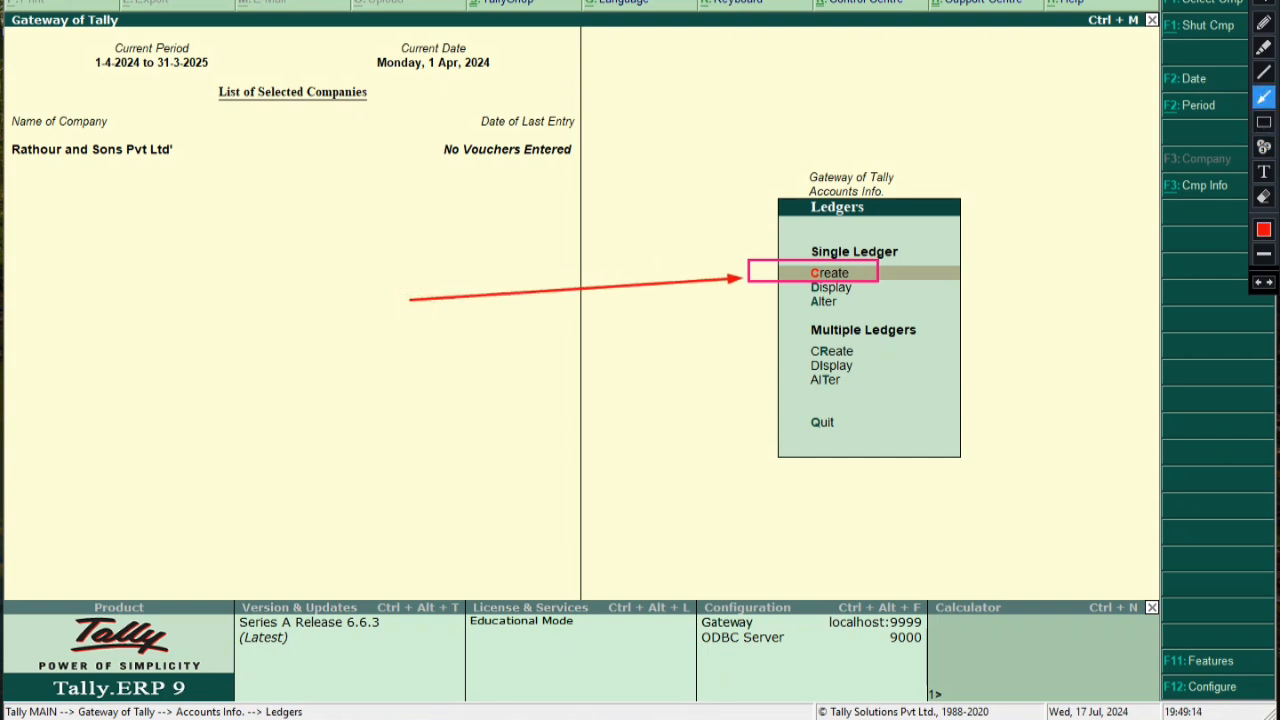
# Write 'For Ledger Creation > Go to the Account info' and 'Account Info > Ledger > Creat' with the ledger-naming tip
pyautogui.click(1264, 172)
pyautogui.click(176, 289)
pyautogui.write('For ')
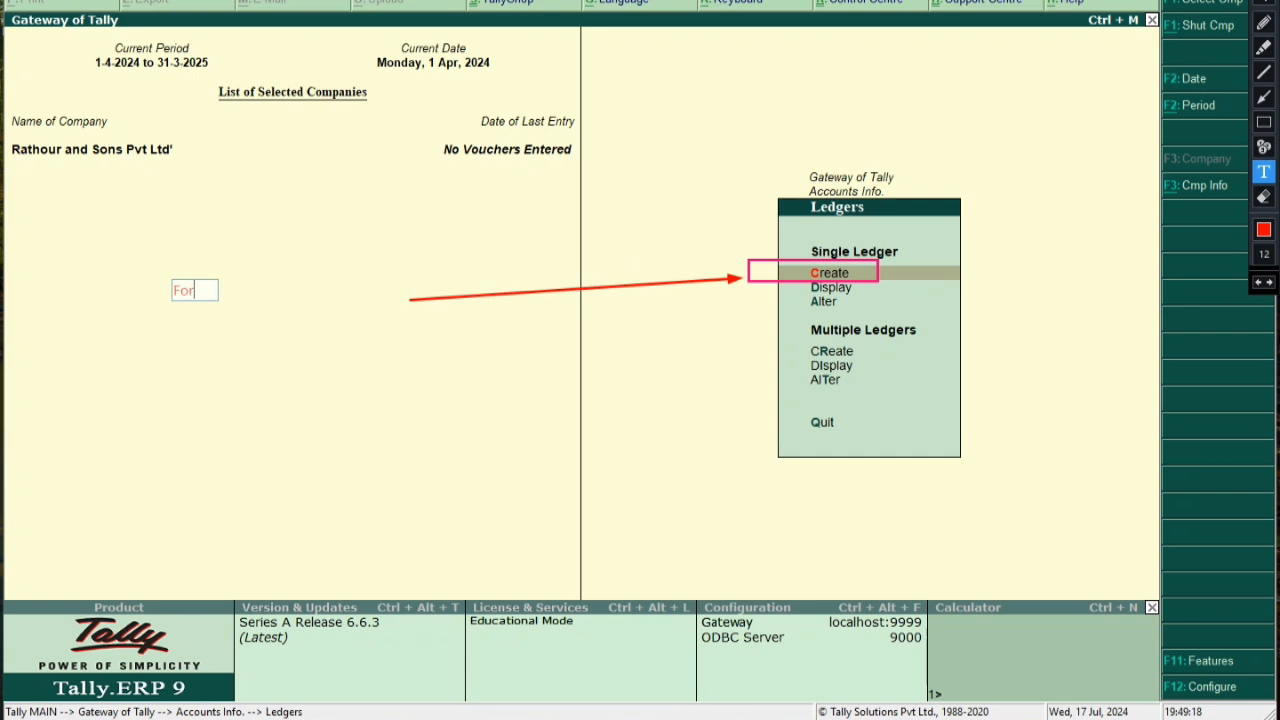
pyautogui.write('Ledger Creation')
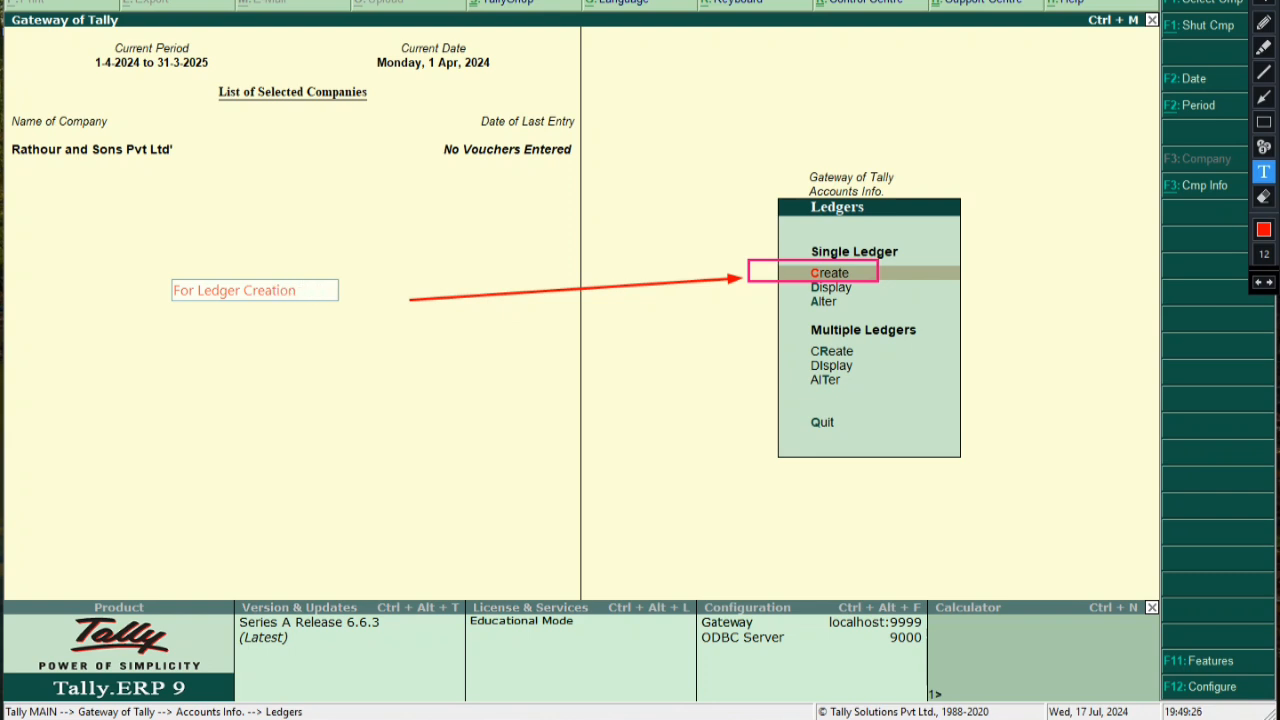
pyautogui.write(' > Go to the Ac')
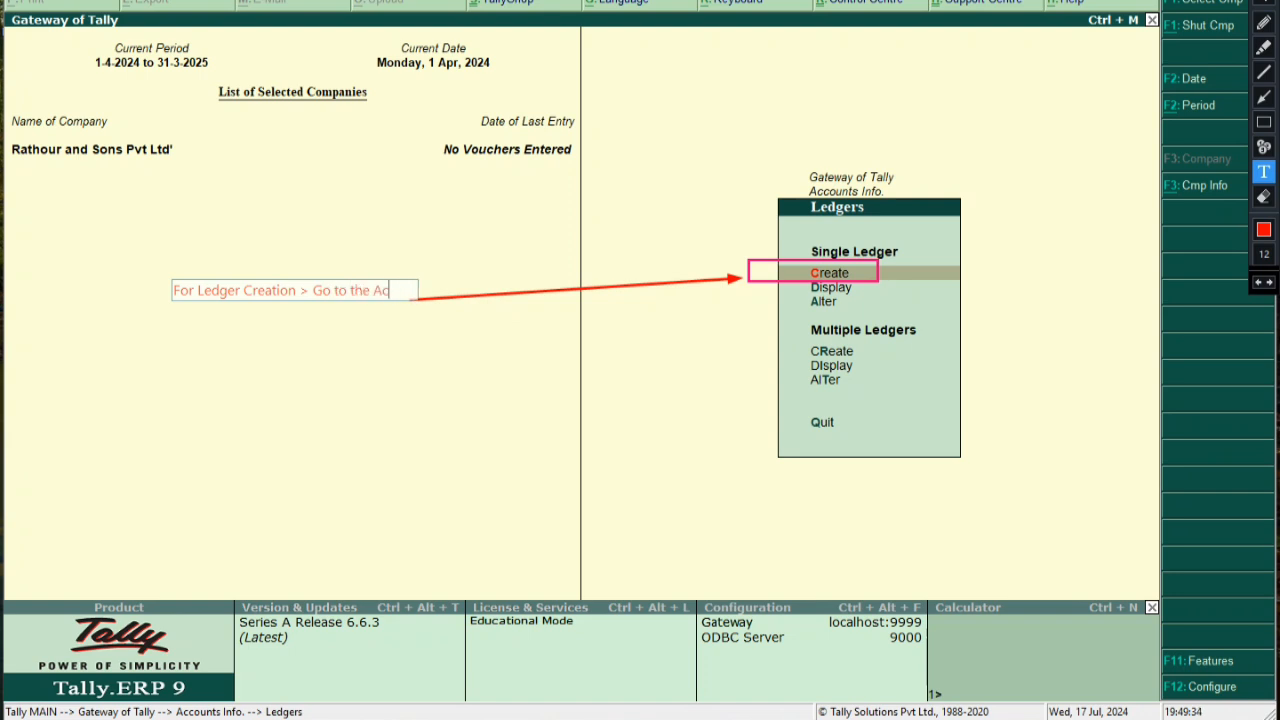
pyautogui.write('count info')
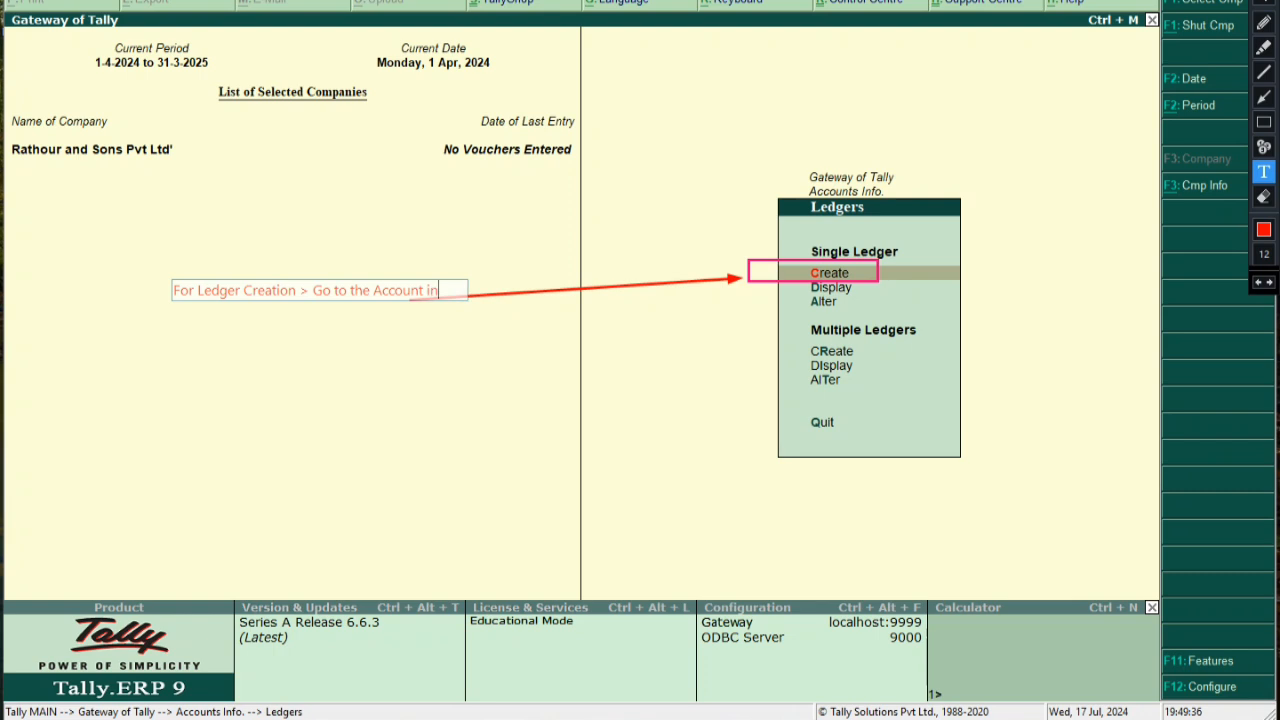
pyautogui.press('BackSpace')
pyautogui.press('BackSpace')
pyautogui.press('BackSpace')
pyautogui.press('BackSpace')
pyautogui.press('BackSpace')
pyautogui.press('BackSpace')
pyautogui.press('BackSpace')
pyautogui.press('BackSpace')
pyautogui.press('BackSpace')
pyautogui.press('BackSpace')
pyautogui.press('BackSpace')
pyautogui.press('BackSpace')
pyautogui.press('BackSpace')
pyautogui.press('Return')
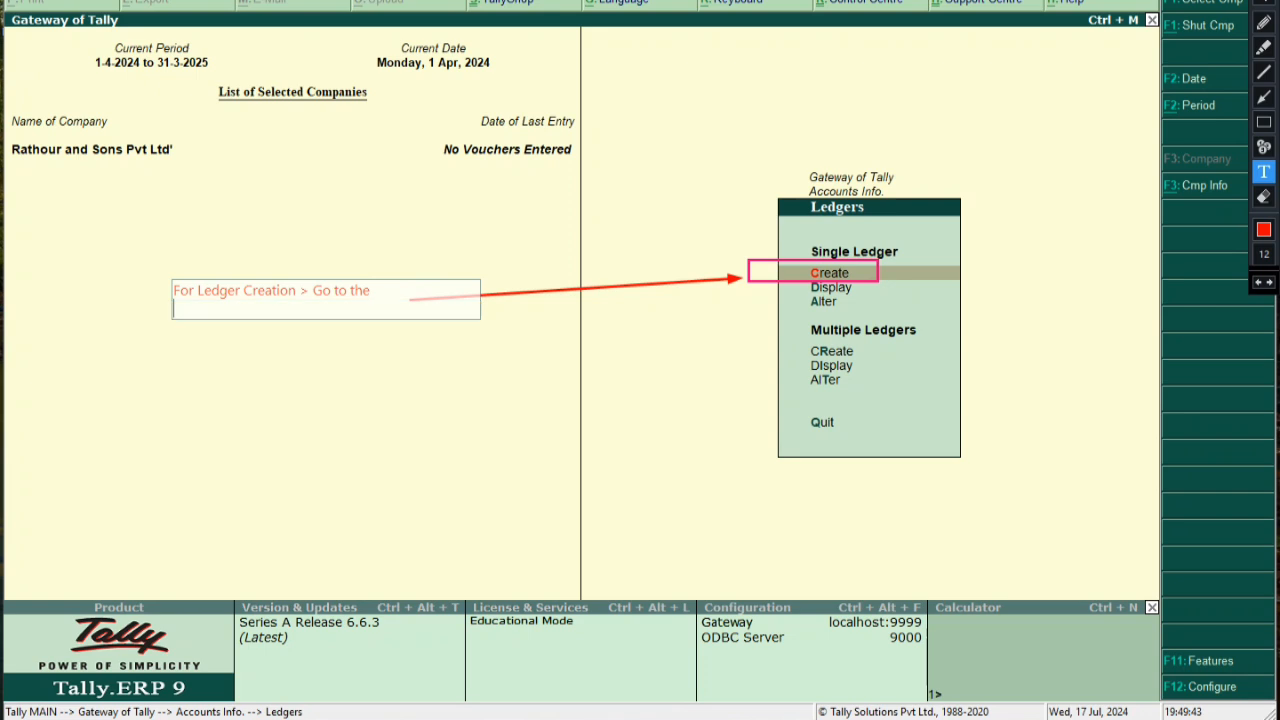
pyautogui.write('Account Info > Ledger > Creat  >Cr')
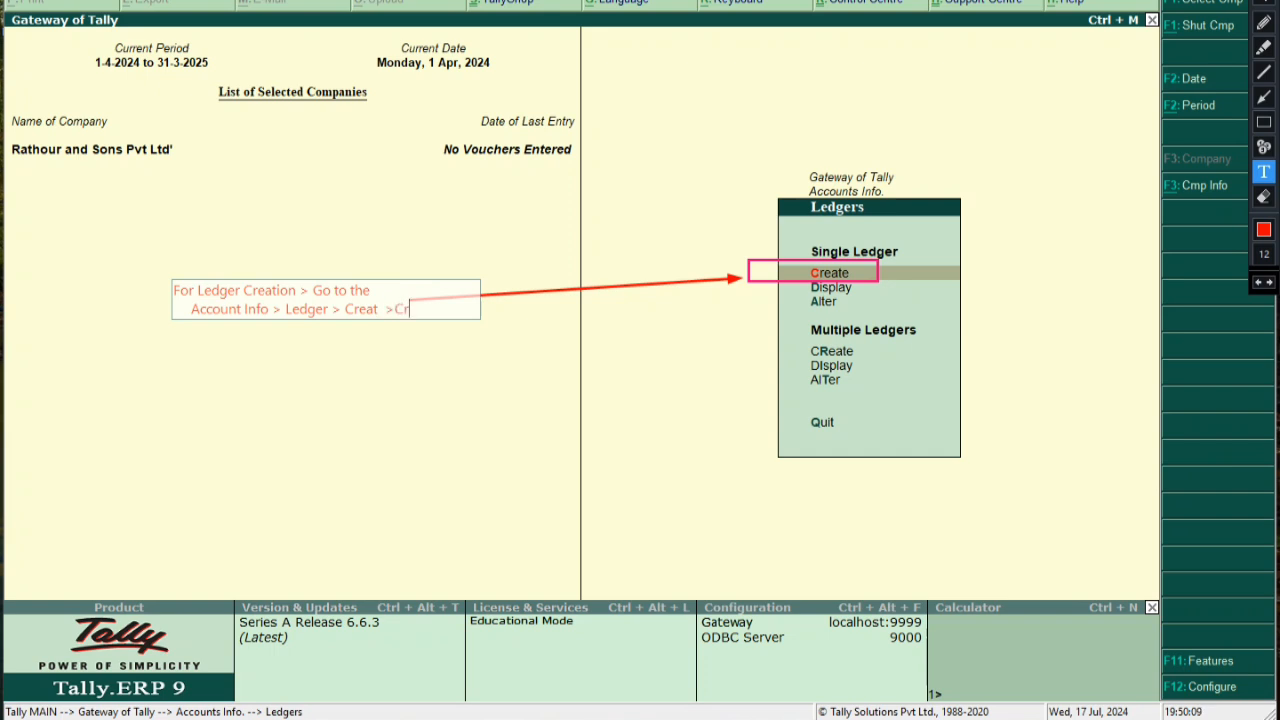
pyautogui.write('eat our ledger ( item / place/things')
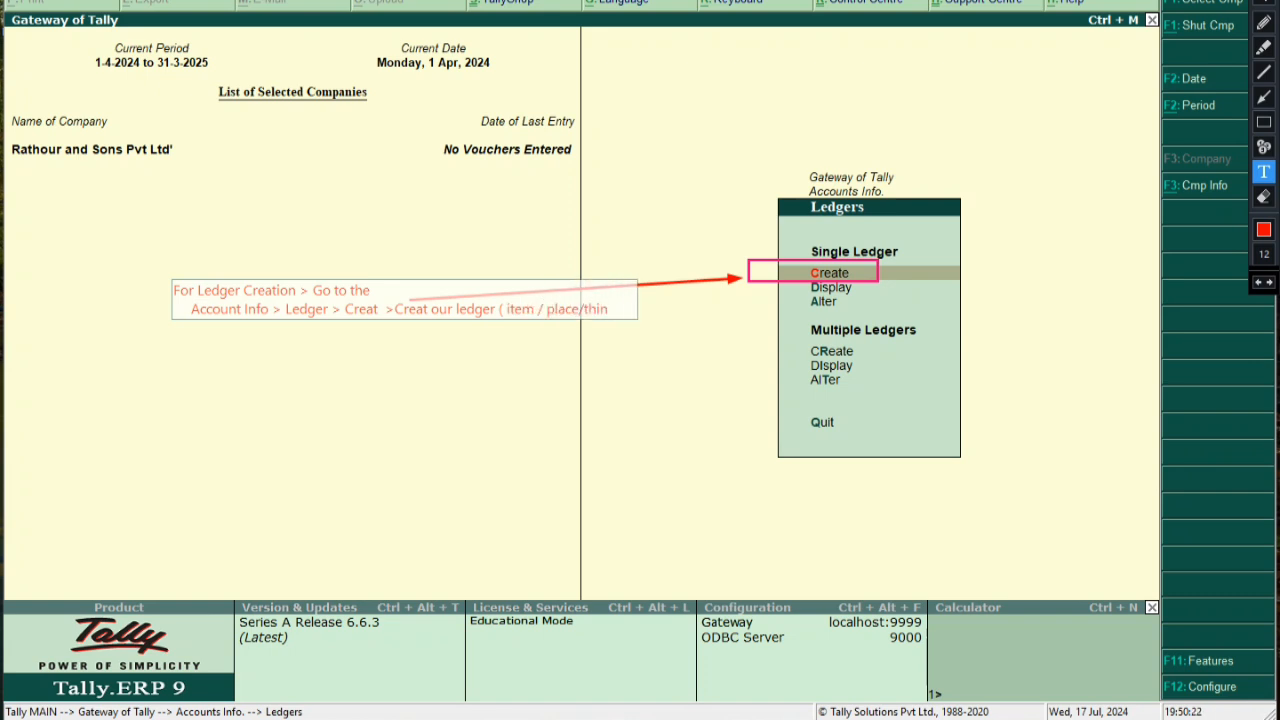
pyautogui.press('BackSpace')
pyautogui.press('BackSpace')
pyautogui.press('BackSpace')
pyautogui.press('BackSpace')
pyautogui.press('BackSpace')
pyautogui.press('BackSpace')
pyautogui.press('BackSpace')
pyautogui.press('BackSpace')
pyautogui.press('BackSpace')
pyautogui.press('BackSpace')
pyautogui.press('BackSpace')
pyautogui.press('BackSpace')
pyautogui.press('BackSpace')
pyautogui.press('BackSpace')
pyautogui.write('/')
pyautogui.press('Return')
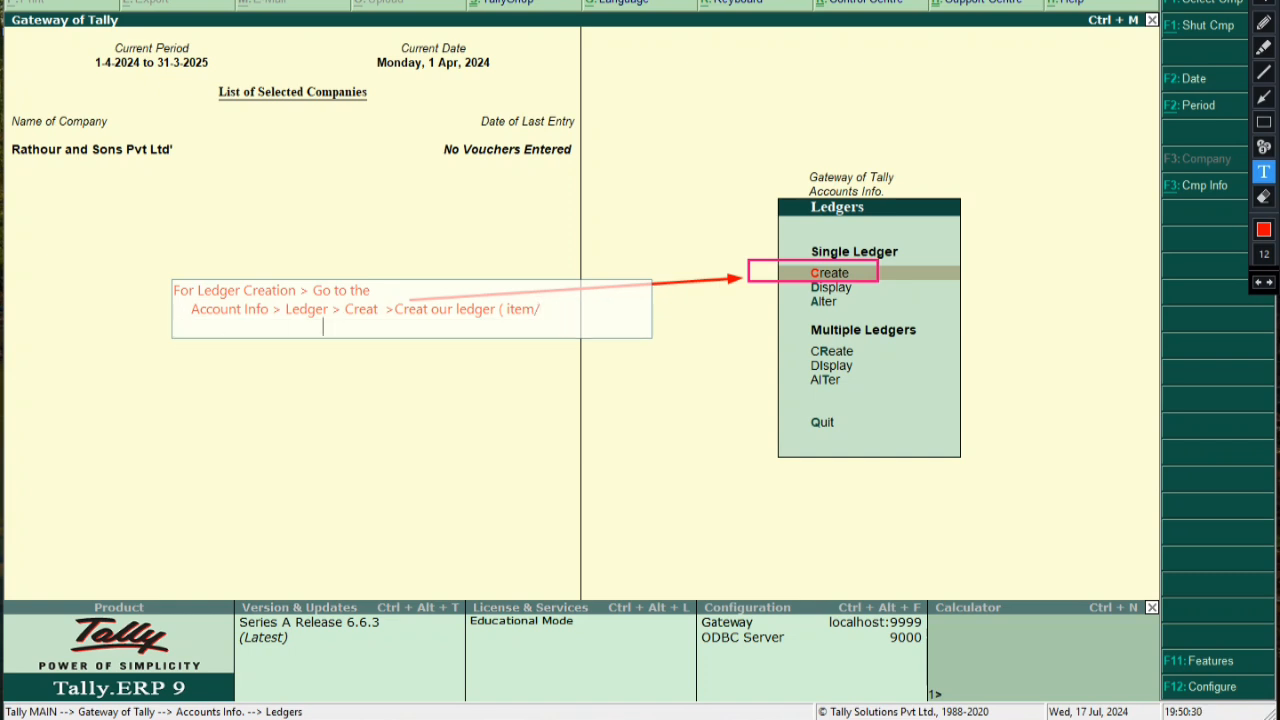
pyautogui.write("place/thing's nae")
pyautogui.press('BackSpace')
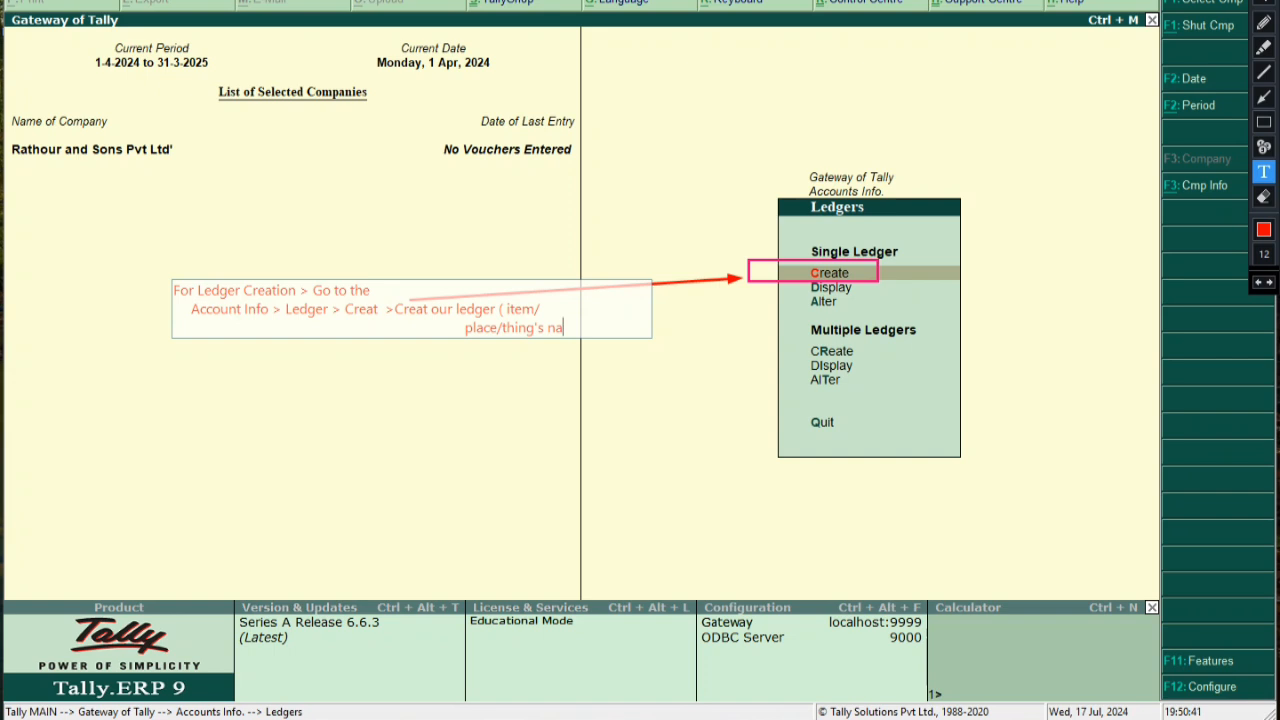
pyautogui.write('me)')
# Shift the note left, box it, and highlight Ledger Creation, Account Info and Creat our ledger
pyautogui.moveTo(338, 319); pyautogui.dragTo(260, 323)
pyautogui.click(508, 446)
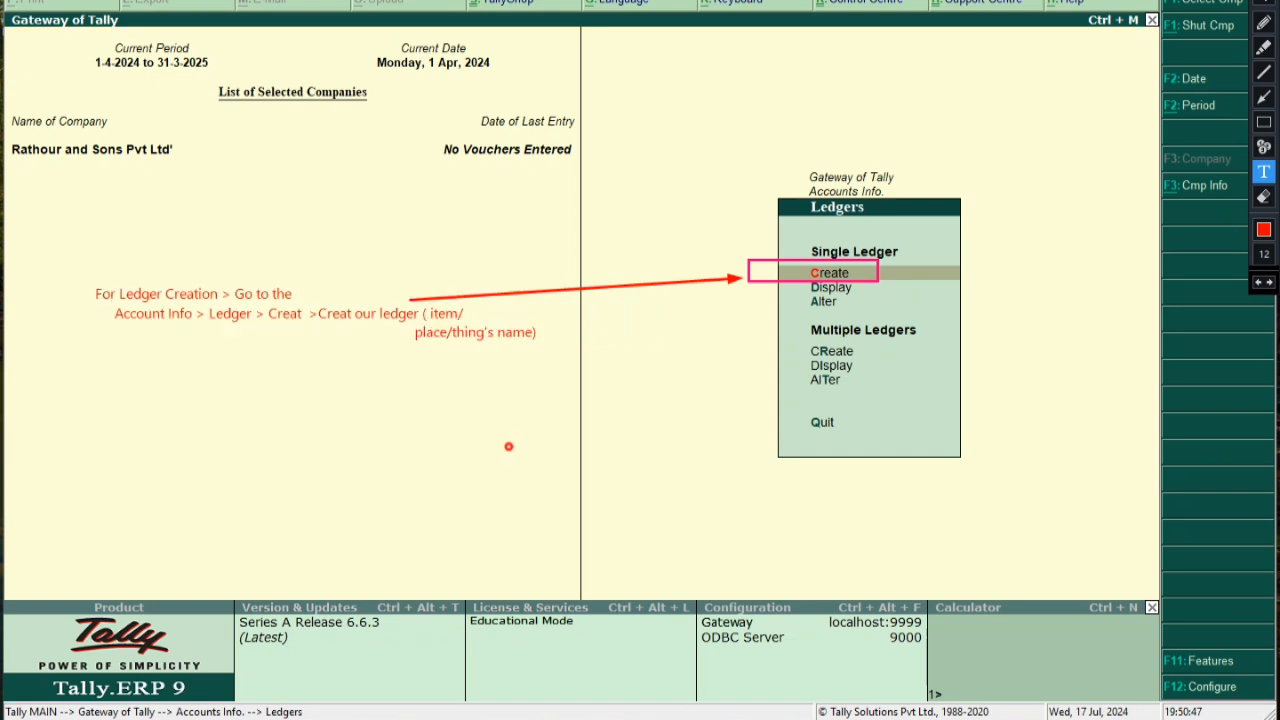
pyautogui.click(1264, 121)
pyautogui.moveTo(53, 277)
pyautogui.mouseDown()
pyautogui.moveTo(286, 304)
pyautogui.moveTo(552, 370)
pyautogui.mouseUp()
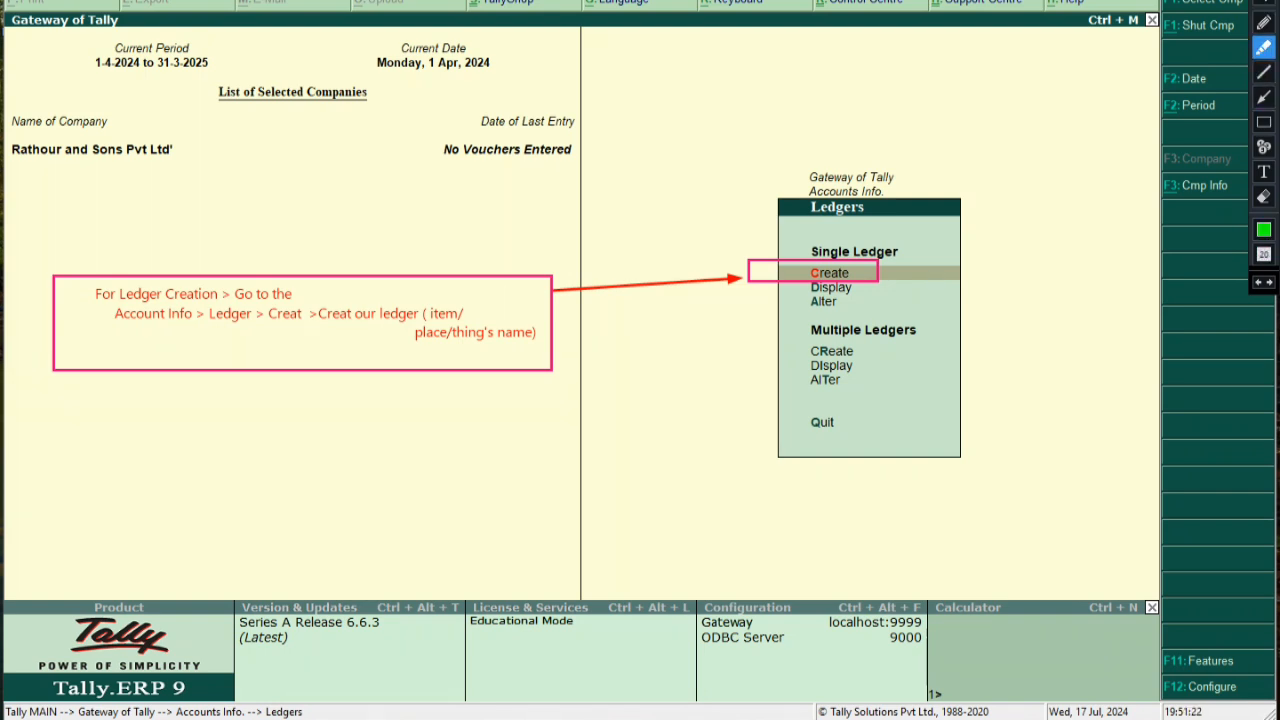
pyautogui.moveTo(118, 293); pyautogui.dragTo(212, 293)
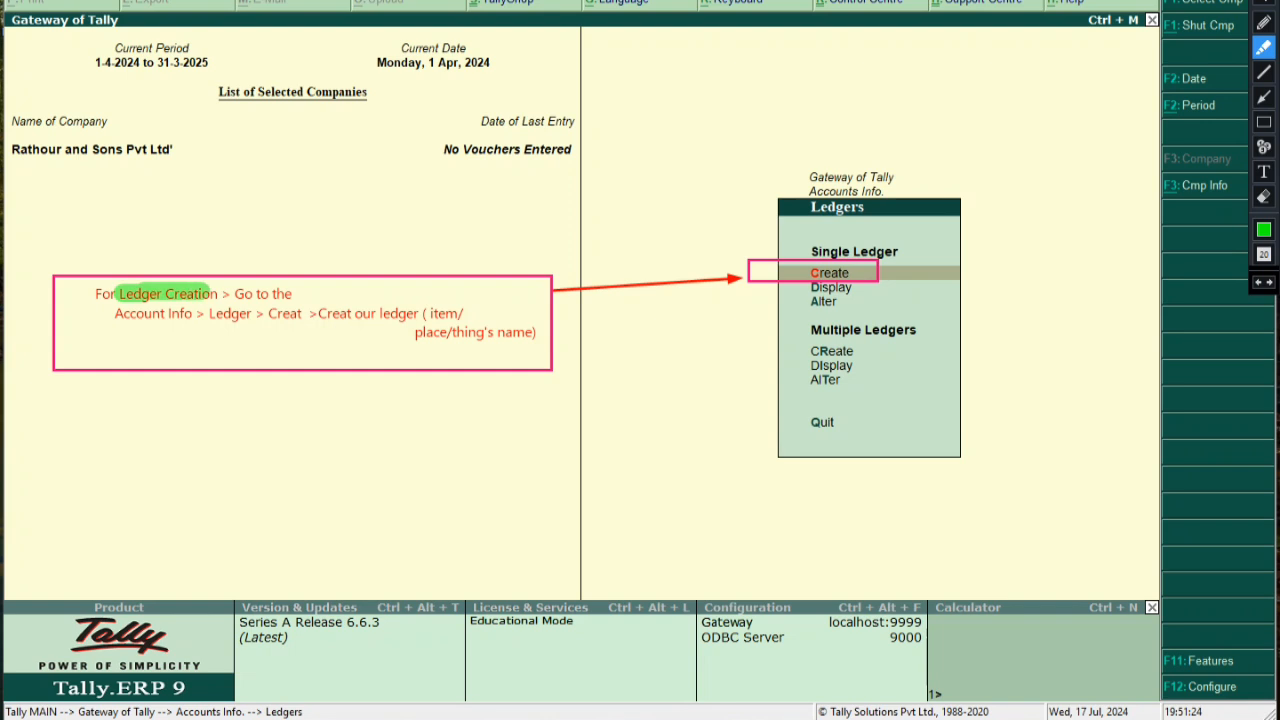
pyautogui.moveTo(107, 313); pyautogui.dragTo(462, 313)
pyautogui.moveTo(415, 334); pyautogui.dragTo(540, 333)
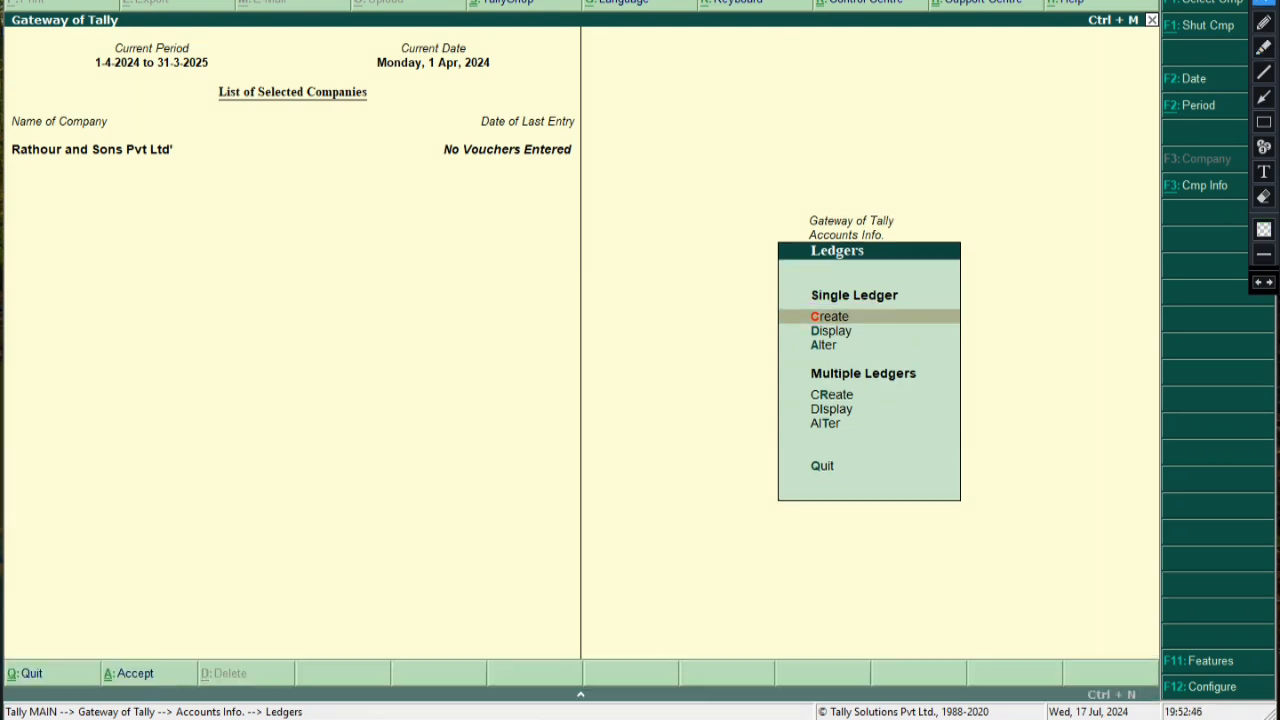
# Open Ledger Creation and label it 'IGST FOR OTHER STATE', boxed in pink
pyautogui.press('Return')
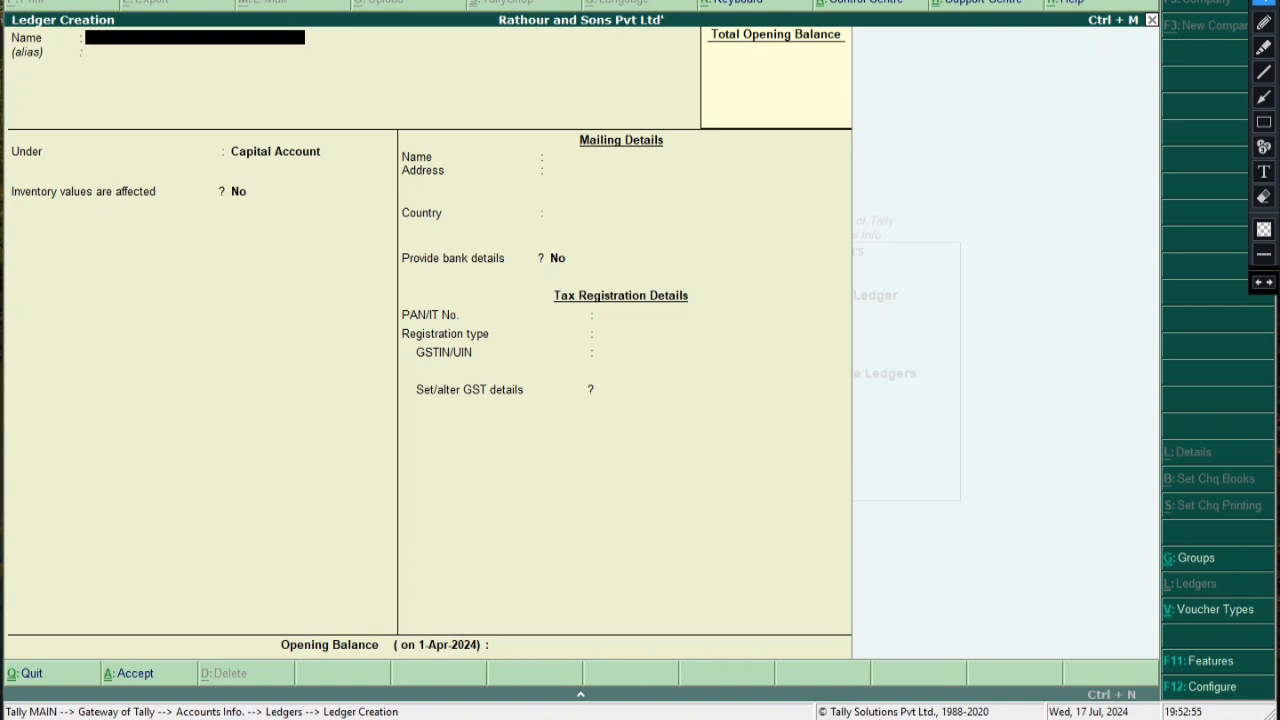
pyautogui.click(1263, 172)
pyautogui.click(279, 97)
pyautogui.write('IG')
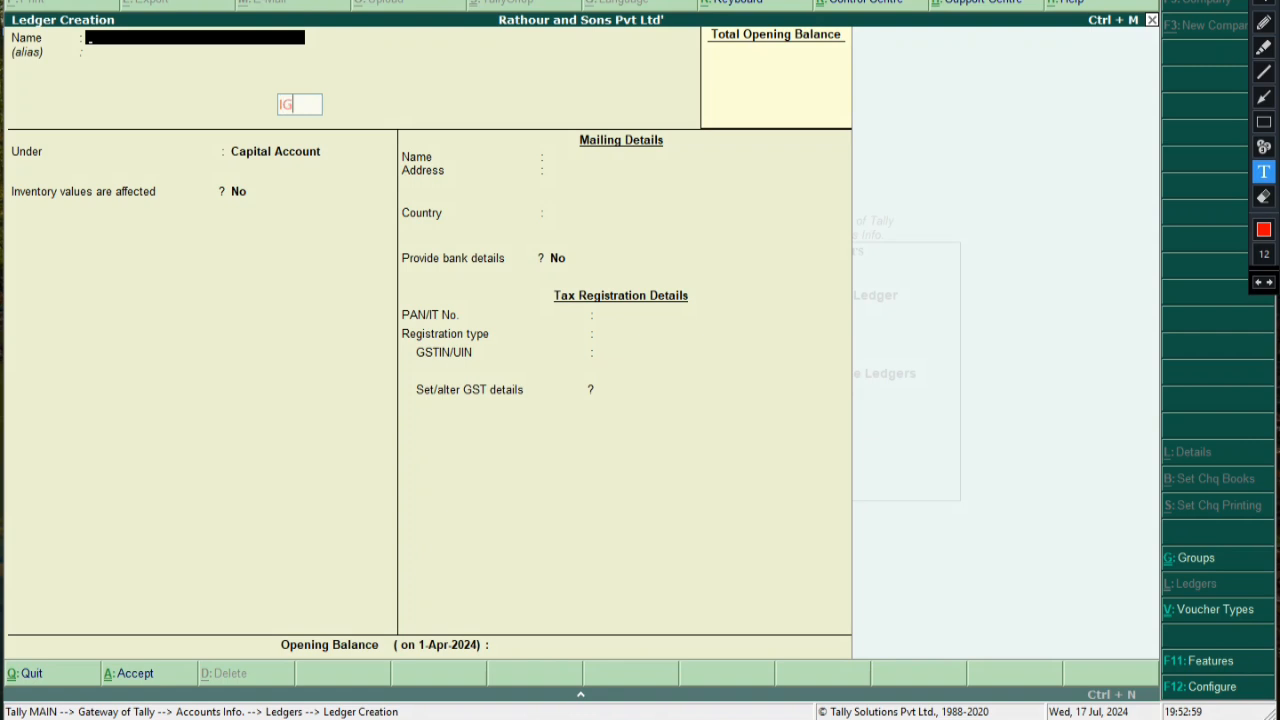
pyautogui.write('ST FOR')
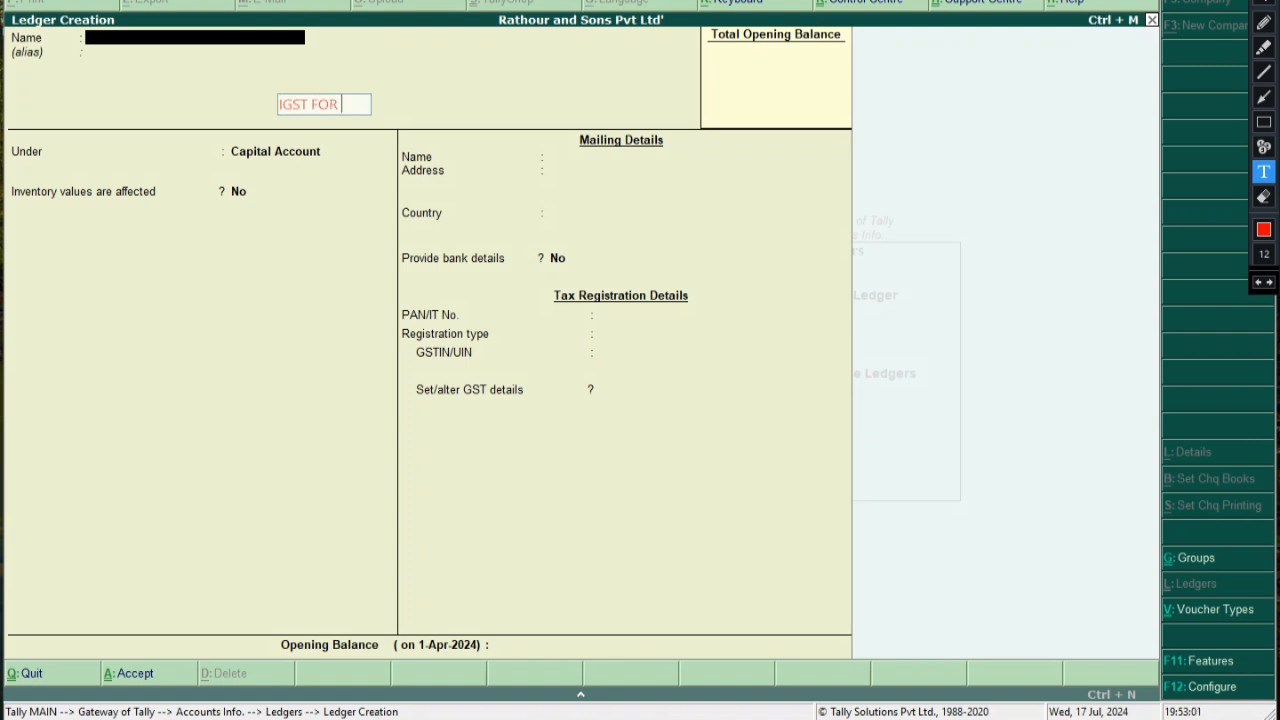
pyautogui.write(' OTHER ')
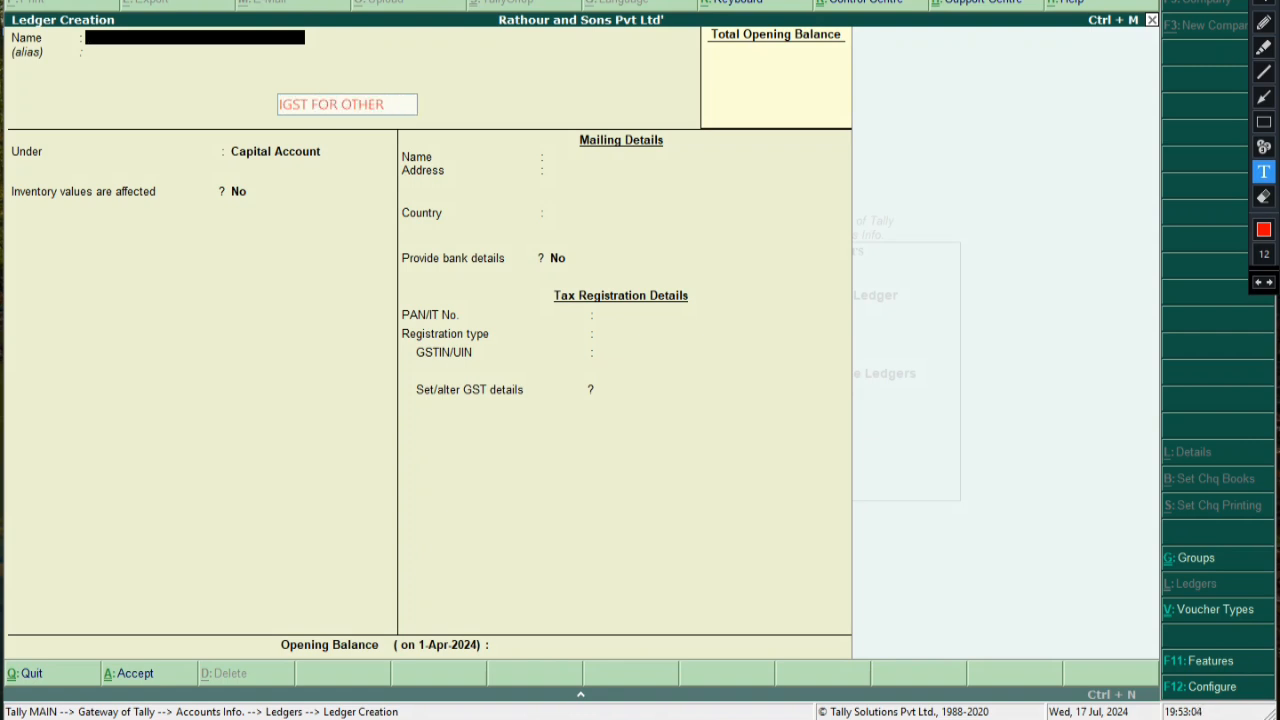
pyautogui.write('STATE')
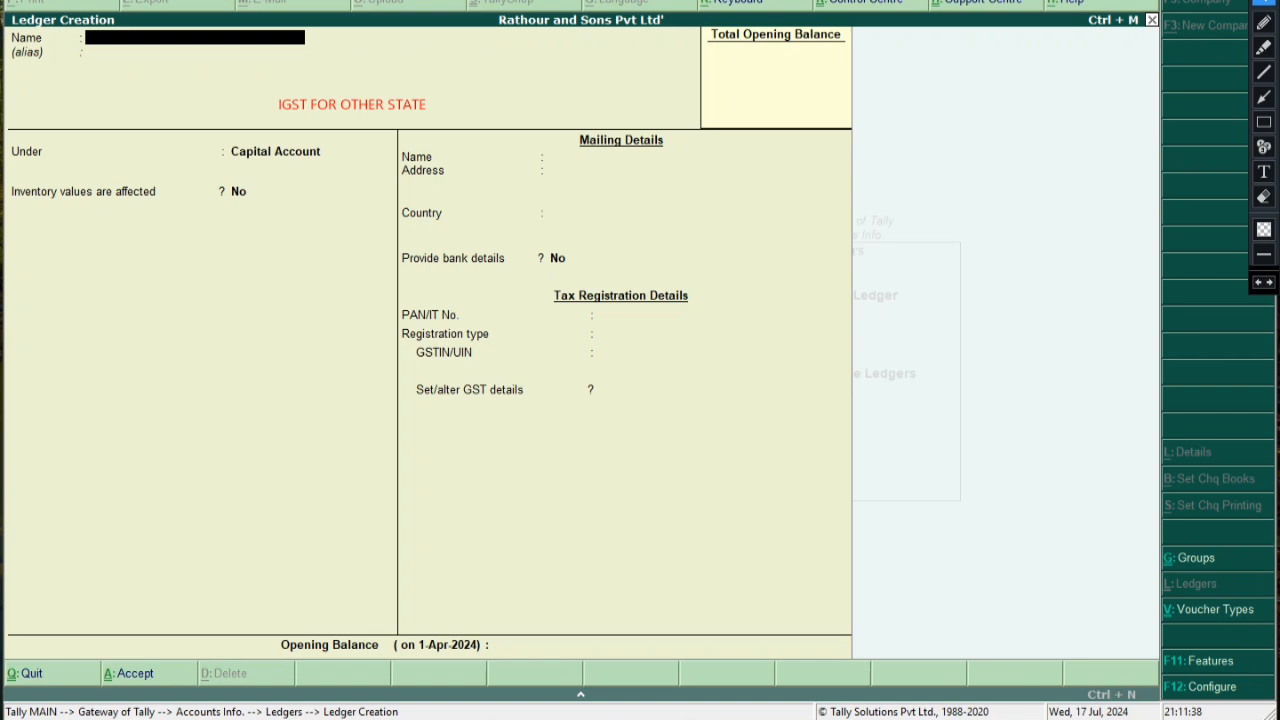
pyautogui.click(1264, 122)
pyautogui.moveTo(266, 85)
pyautogui.mouseDown()
pyautogui.moveTo(384, 120)
pyautogui.moveTo(477, 120)
pyautogui.mouseUp()
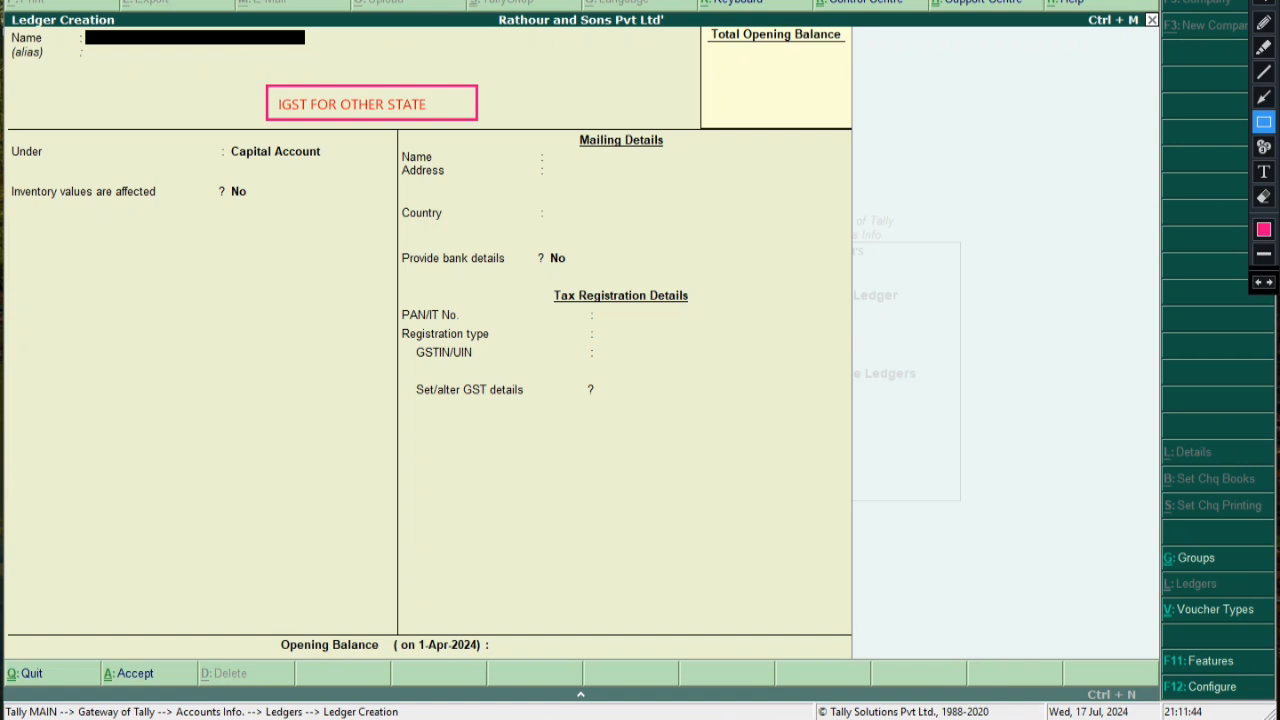
pyautogui.click(1264, 3)
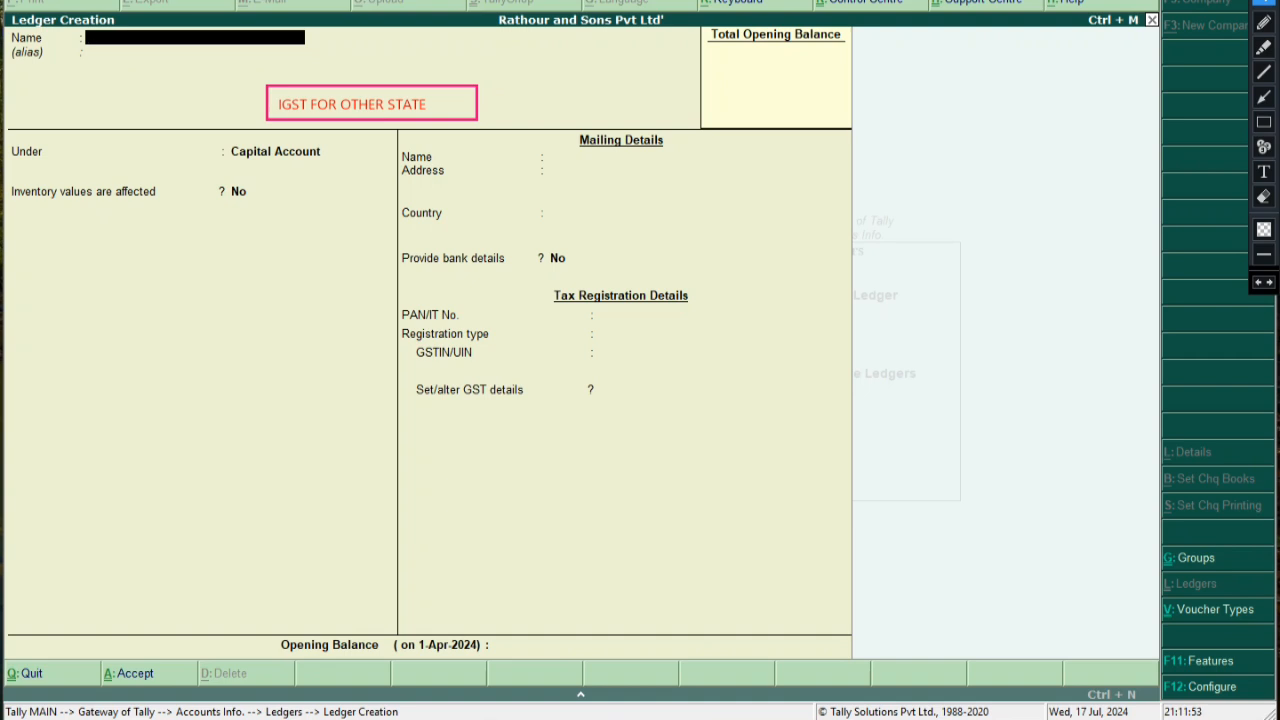
# Name the ledger 'IGST 28%' under Duties & Taxes with GST as the duty/tax type
pyautogui.write('IGST 28%')
pyautogui.press('Return')
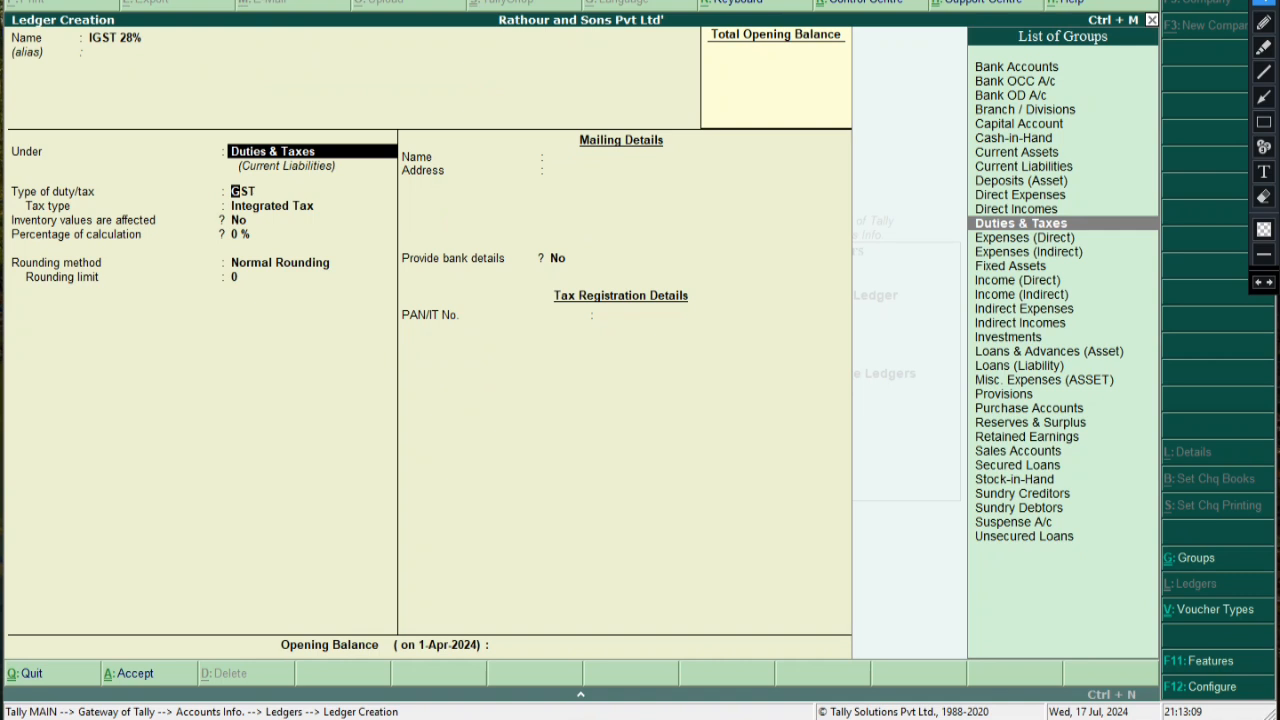
pyautogui.press('Return')
pyautogui.press('Down')
pyautogui.press('Up')
pyautogui.press('Return')
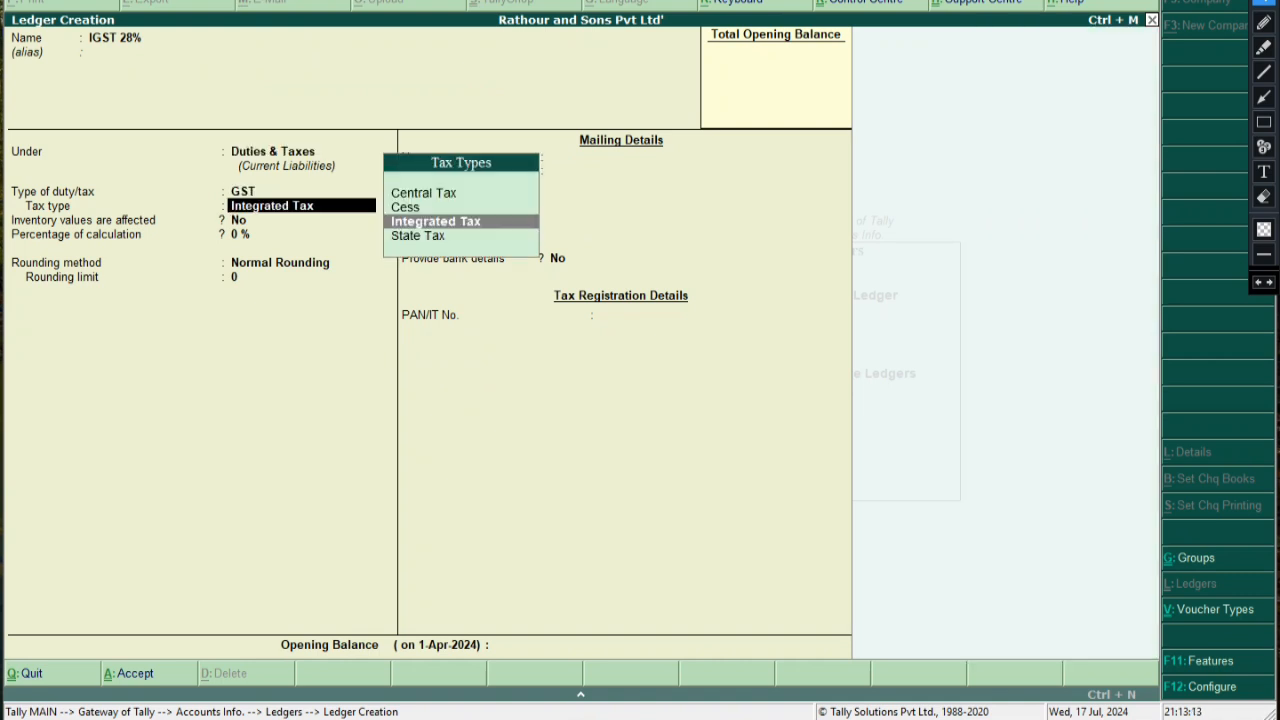
# Choose Integrated Tax as the tax type and Normal Rounding as the rounding method
pyautogui.press('Down')
pyautogui.press('Up')
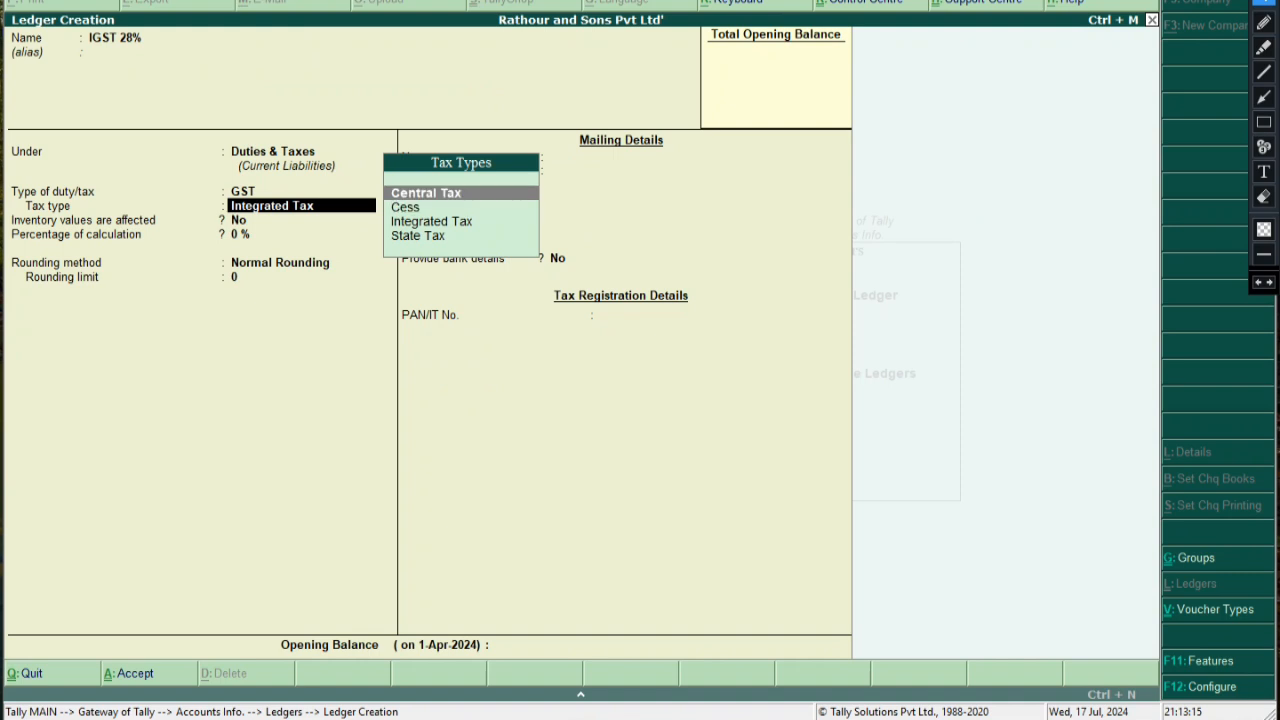
pyautogui.press('Down')
pyautogui.press('Down')
pyautogui.press('Down')
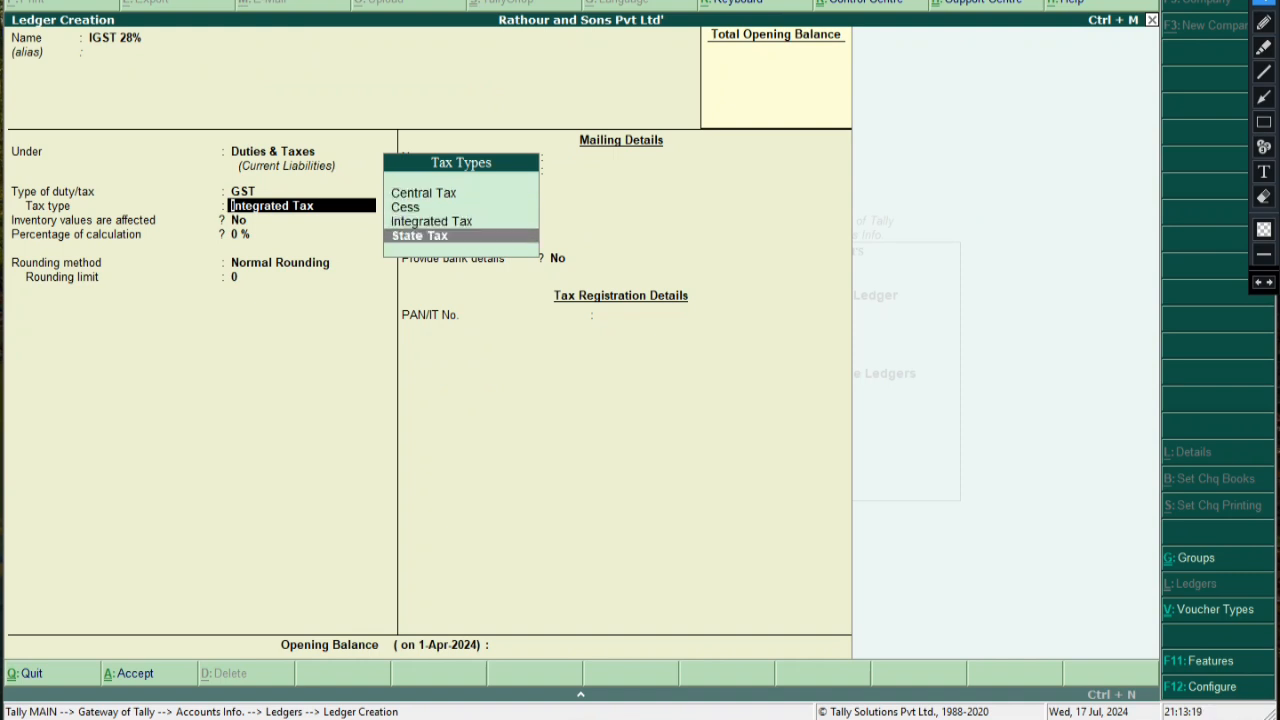
pyautogui.press('Up')
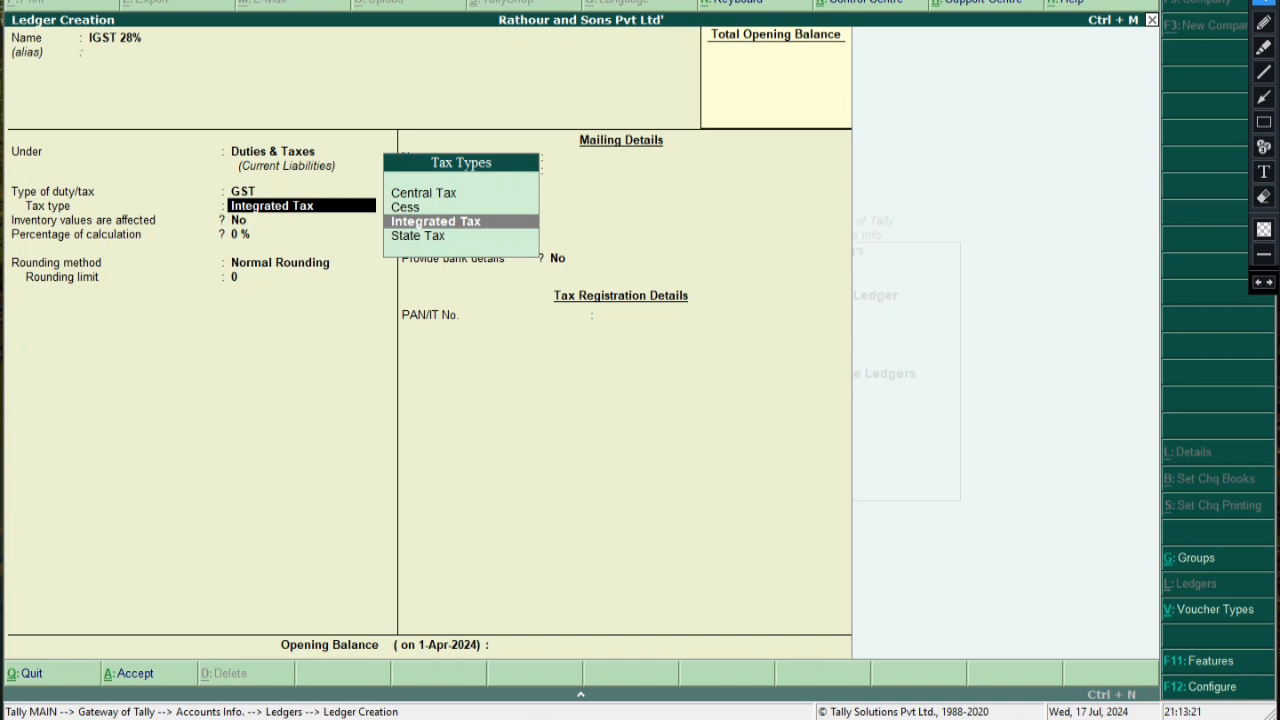
pyautogui.press('Return')
pyautogui.press('Return')
pyautogui.press('Up')
pyautogui.press('Up')
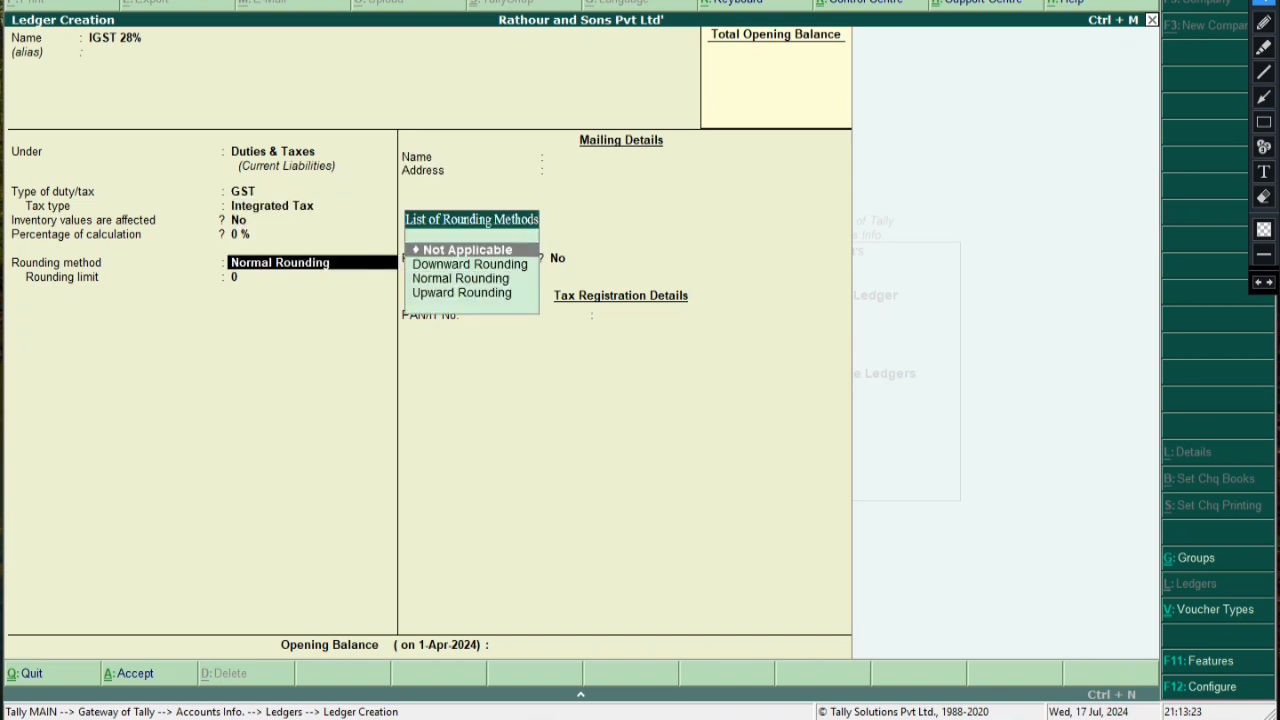
pyautogui.press('Return')
pyautogui.press('BackSpace')
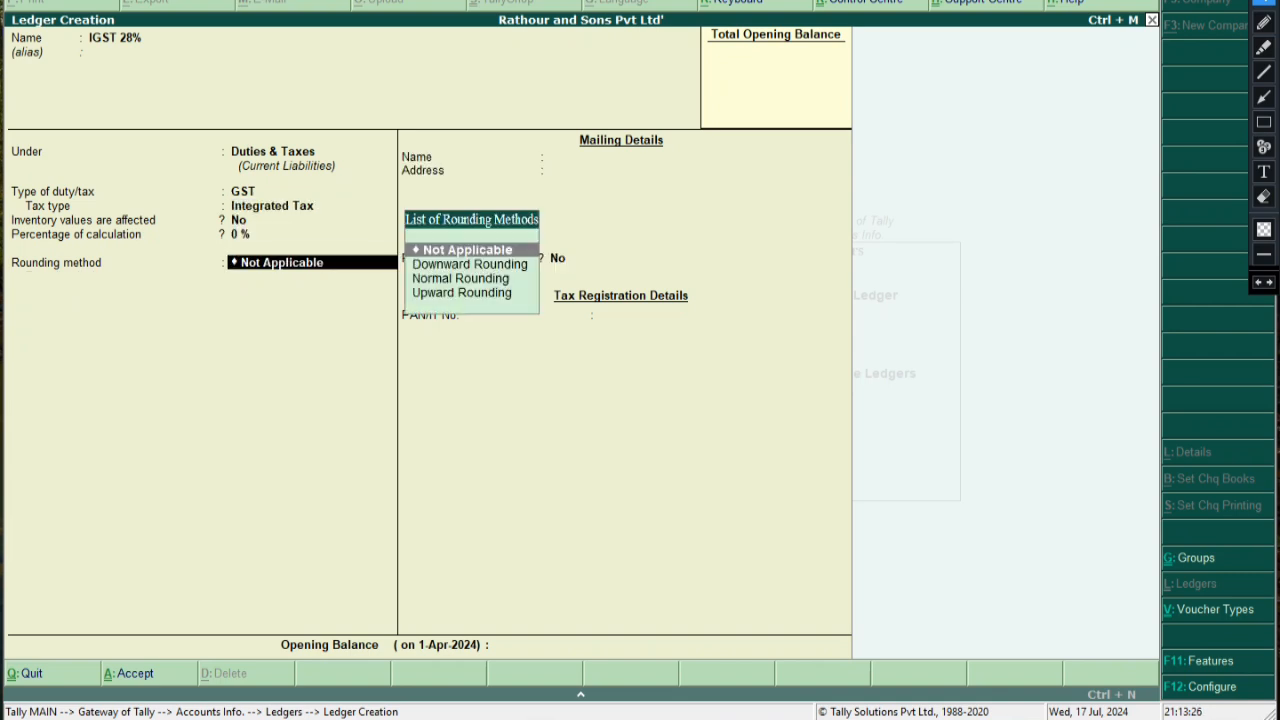
pyautogui.press('Down')
pyautogui.press('Down')
pyautogui.press('Return')
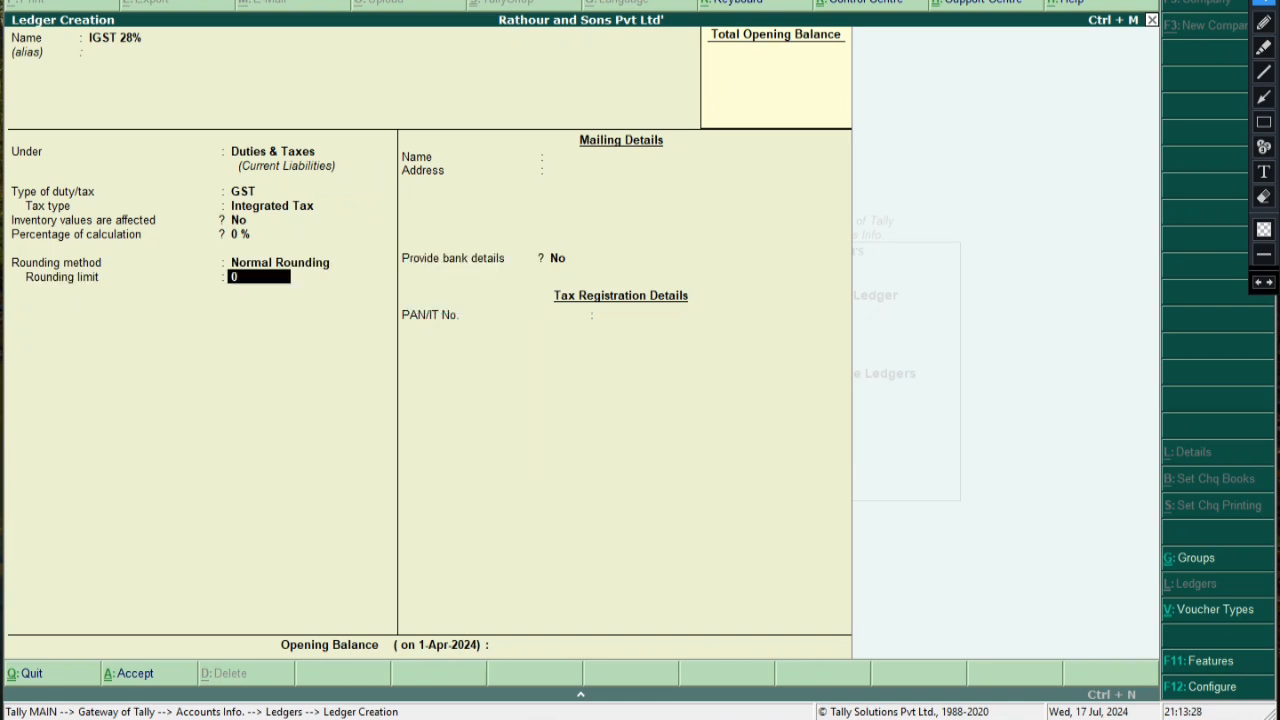
pyautogui.press('BackSpace')
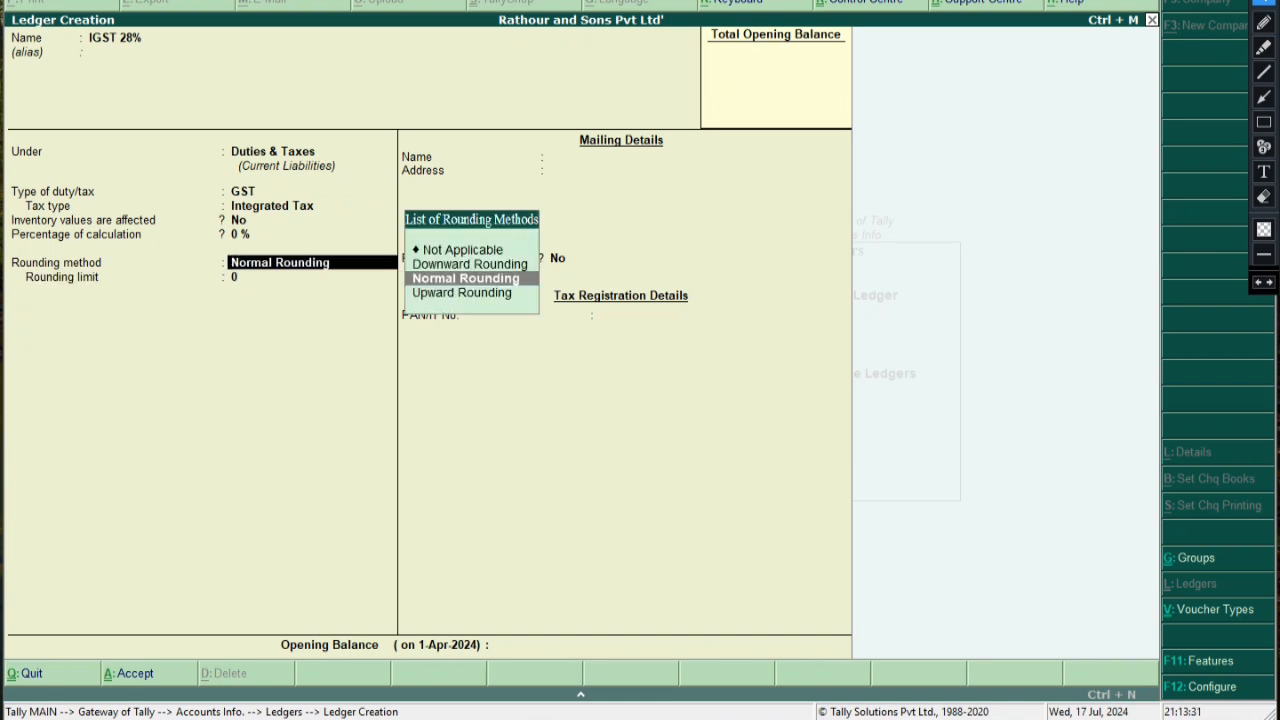
# Draw arrows pointing at Downward, Normal and Upward Rounding in the list
pyautogui.click(1264, 122)
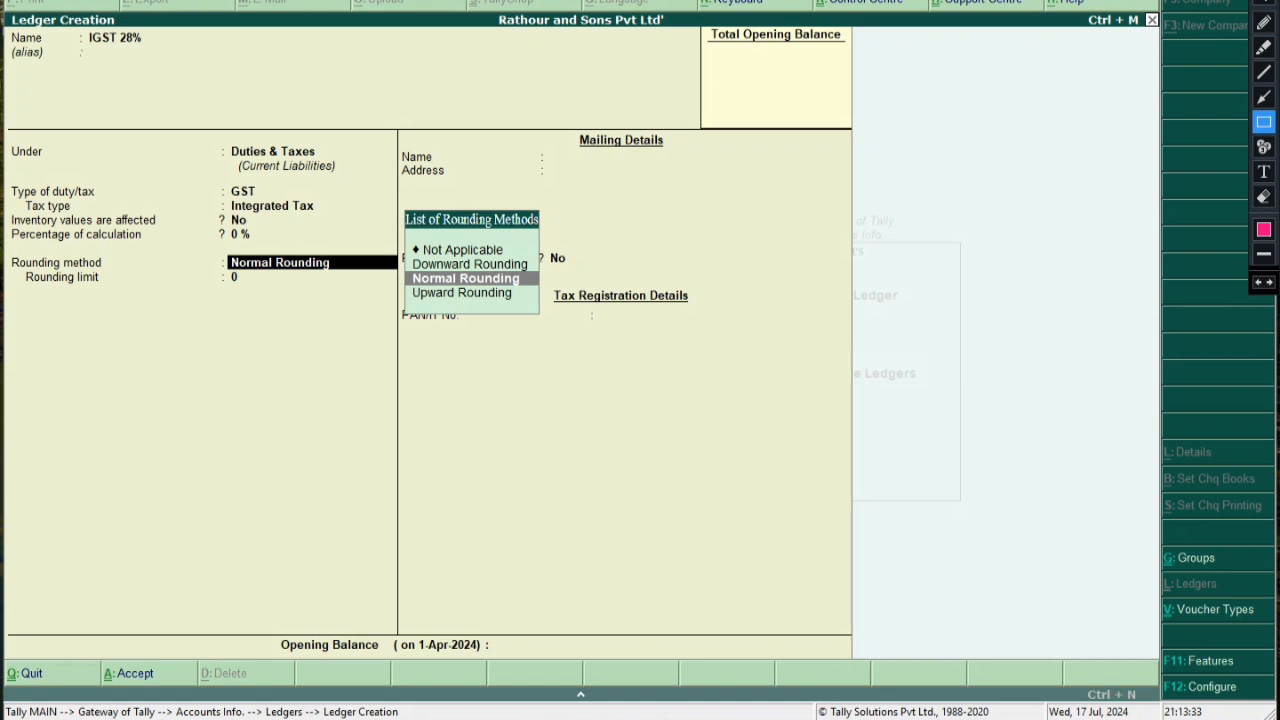
pyautogui.click(1264, 97)
pyautogui.moveTo(726, 238)
pyautogui.mouseDown()
pyautogui.moveTo(522, 262)
pyautogui.moveTo(537, 266)
pyautogui.mouseUp()
pyautogui.moveTo(780, 276); pyautogui.dragTo(543, 278)
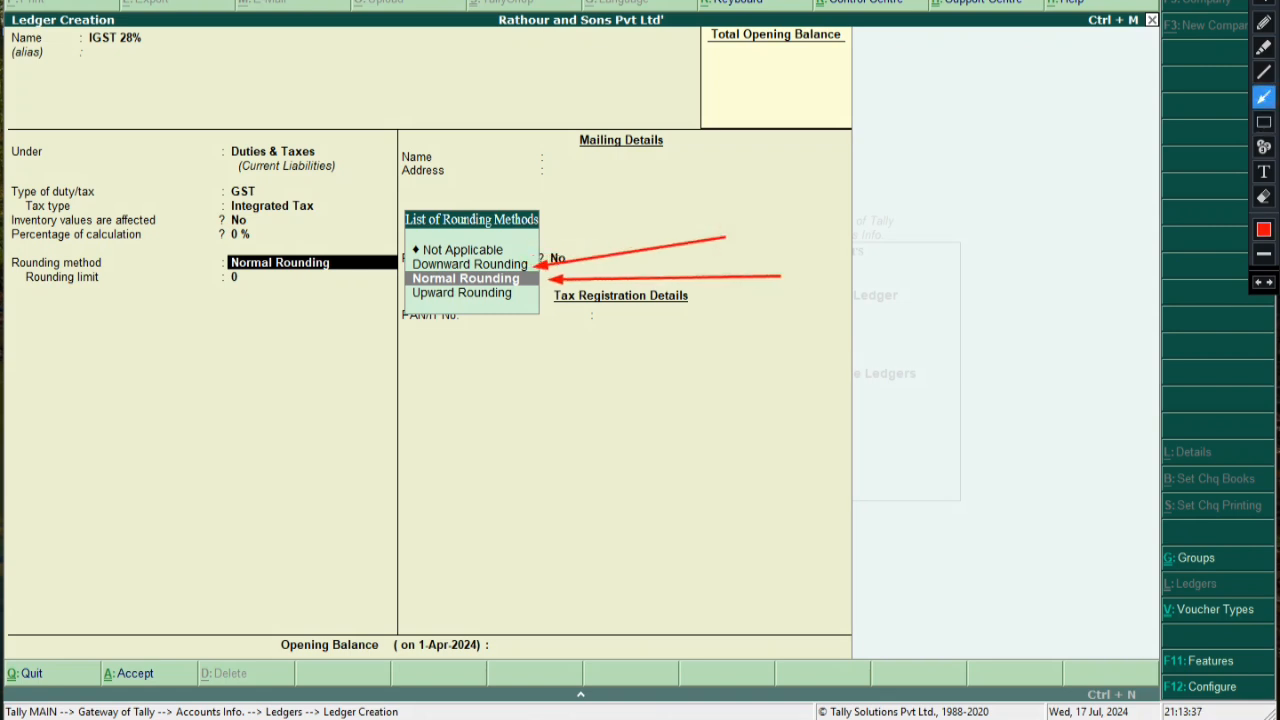
pyautogui.moveTo(750, 352); pyautogui.dragTo(513, 296)
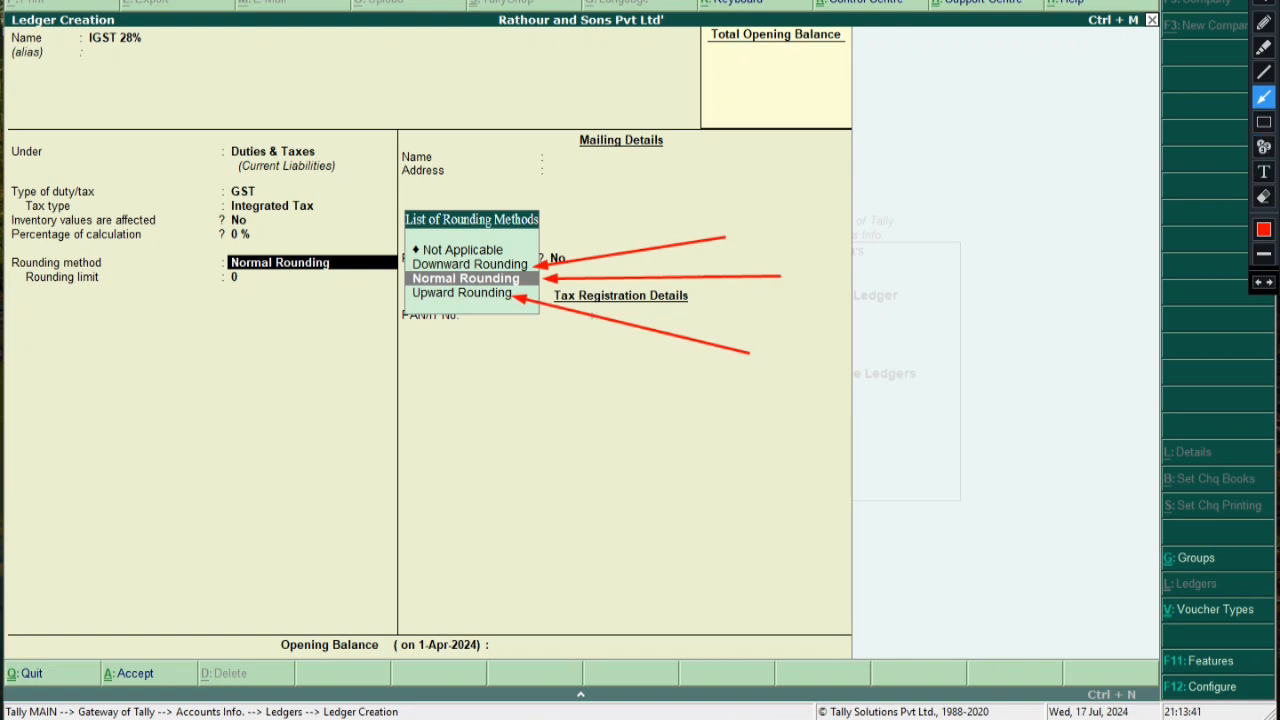
# Write the note '50.51 =50' beside Downward Rounding and box it
pyautogui.click(1263, 171)
pyautogui.click(731, 228)
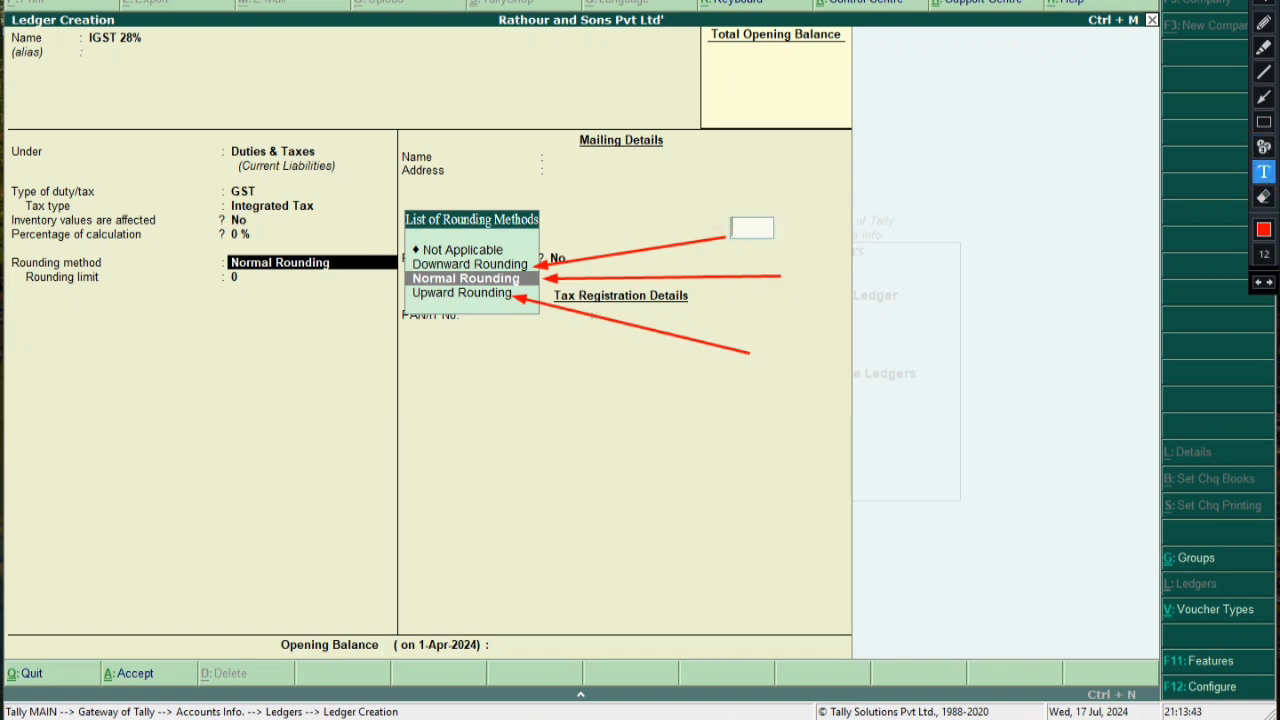
pyautogui.write('50.51')
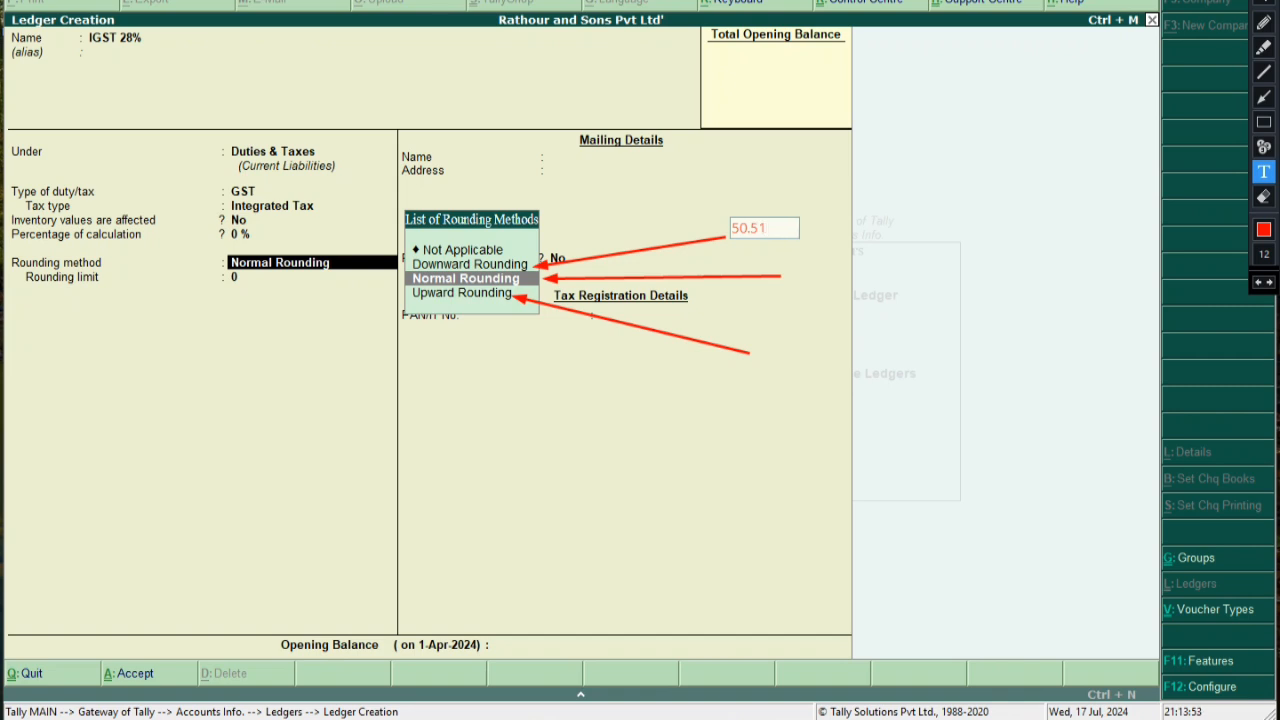
pyautogui.write('=50')
pyautogui.click(1069, 233)
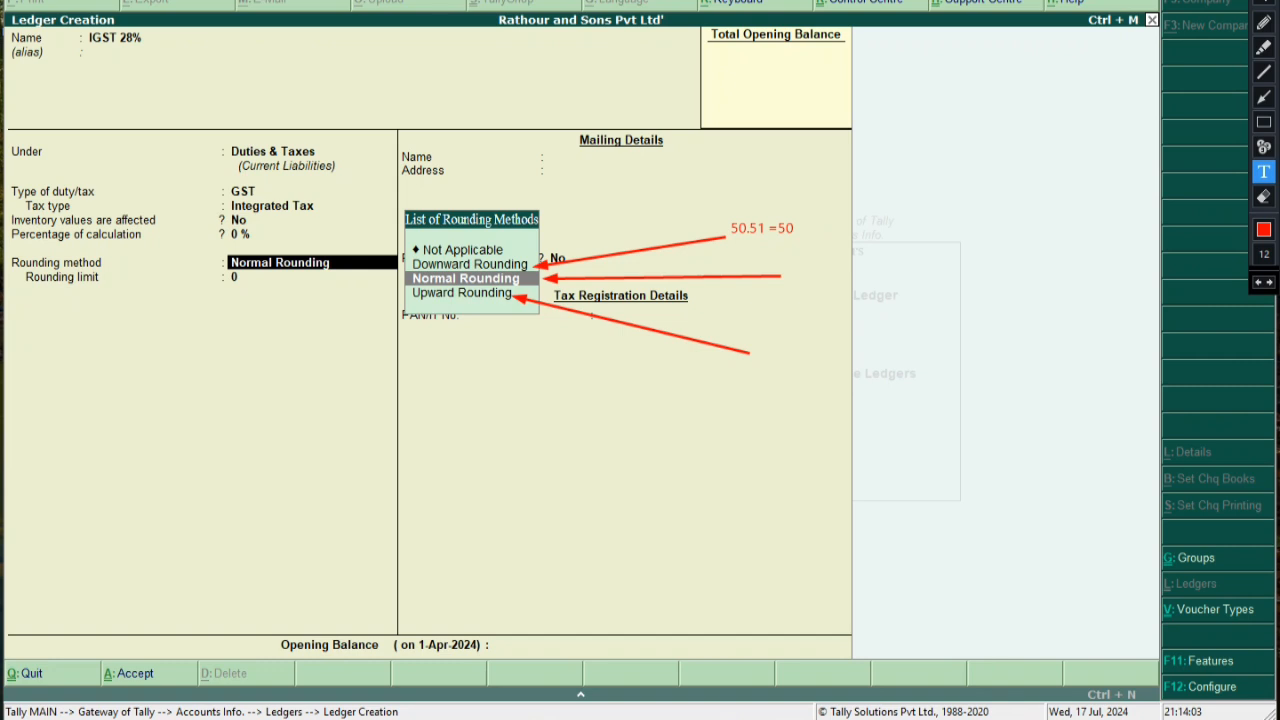
pyautogui.click(1264, 121)
pyautogui.moveTo(722, 217); pyautogui.dragTo(807, 239)
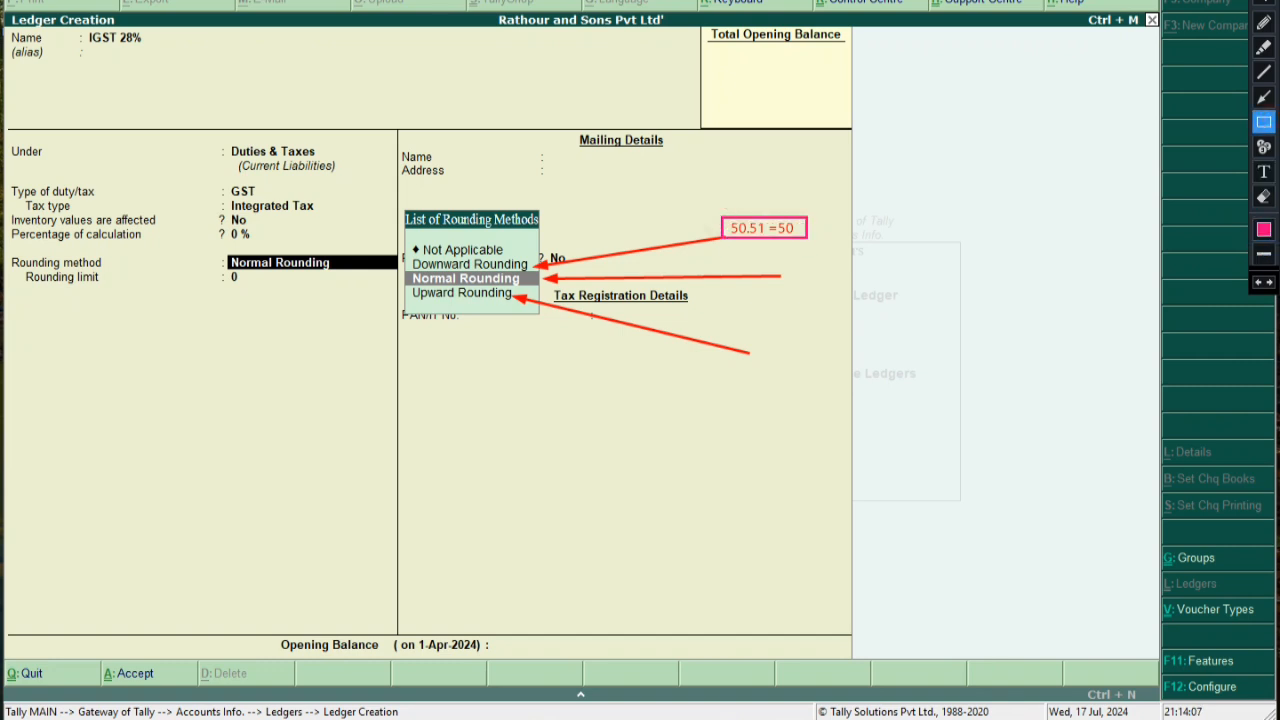
# Add a boxed '73.52=73.52' label beside the middle arrow
pyautogui.click(1264, 171)
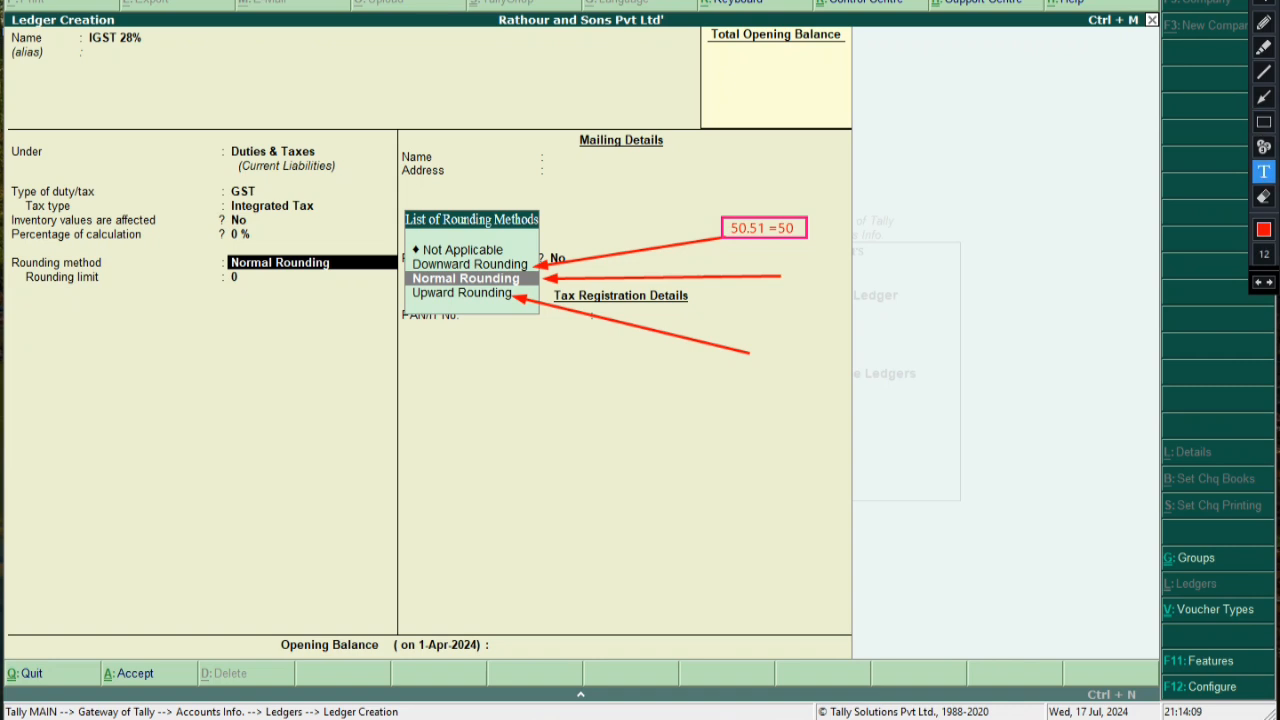
pyautogui.click(790, 278)
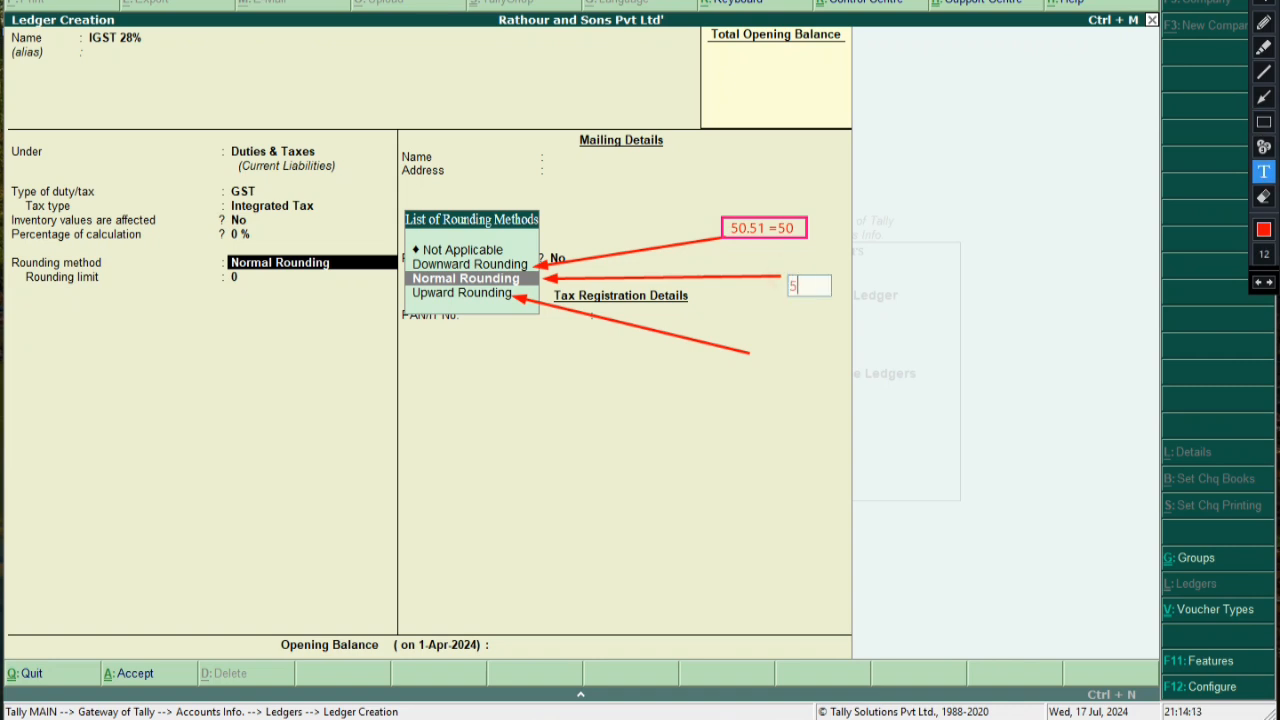
pyautogui.write('73.52=73.52')
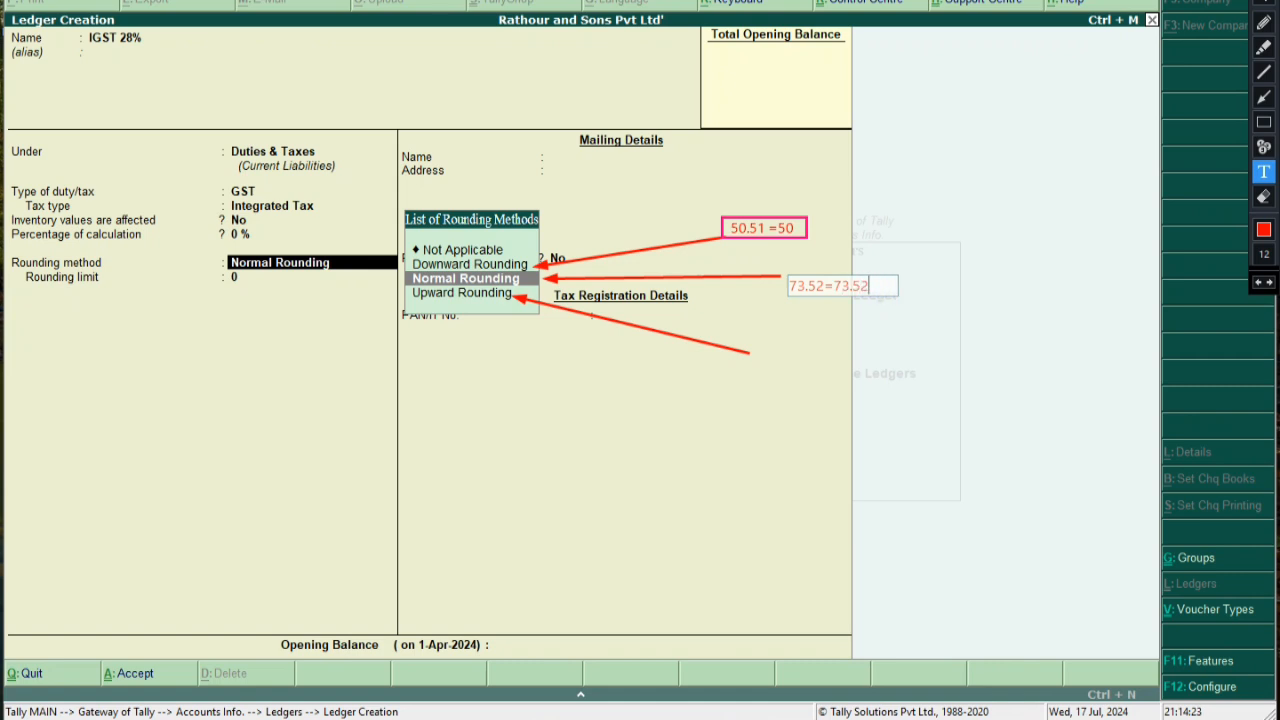
pyautogui.moveTo(833, 285)
pyautogui.mouseDown()
pyautogui.moveTo(802, 264)
pyautogui.moveTo(851, 261)
pyautogui.mouseUp()
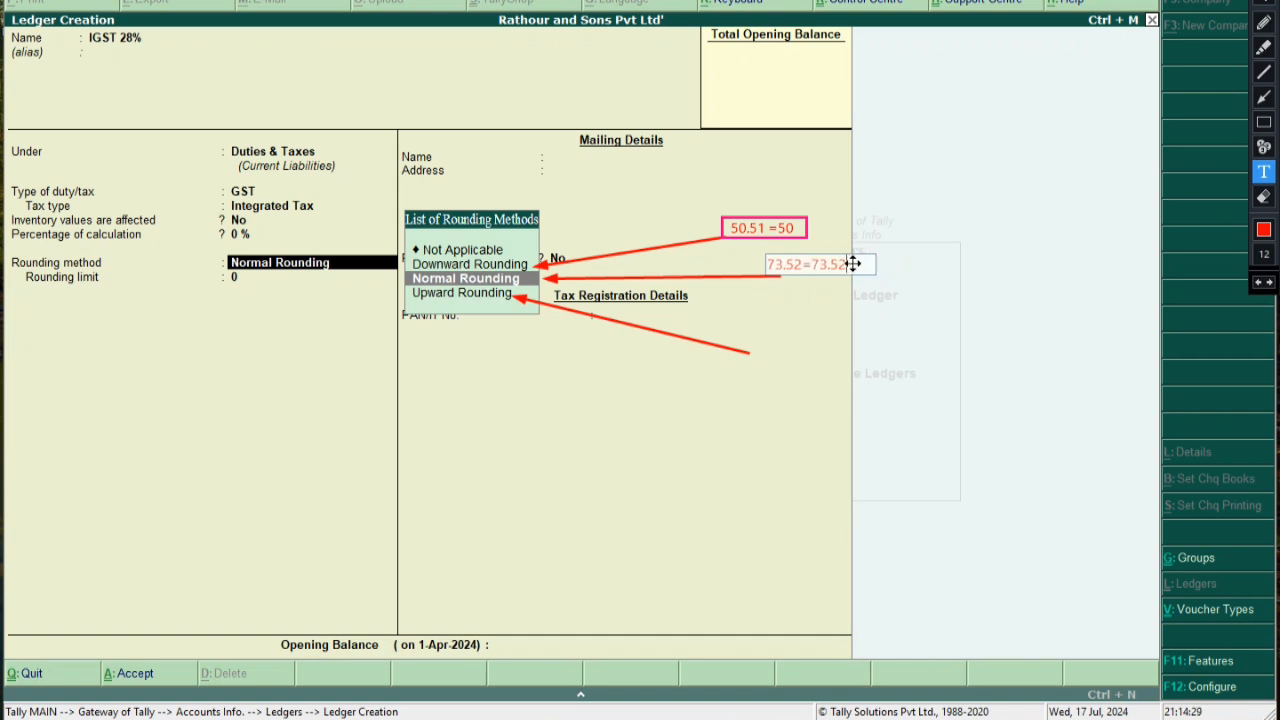
pyautogui.click(1264, 122)
pyautogui.moveTo(767, 257)
pyautogui.mouseDown()
pyautogui.moveTo(782, 272)
pyautogui.moveTo(850, 276)
pyautogui.moveTo(752, 275)
pyautogui.moveTo(868, 275)
pyautogui.moveTo(848, 275)
pyautogui.mouseUp()
pyautogui.click(1258, 282)
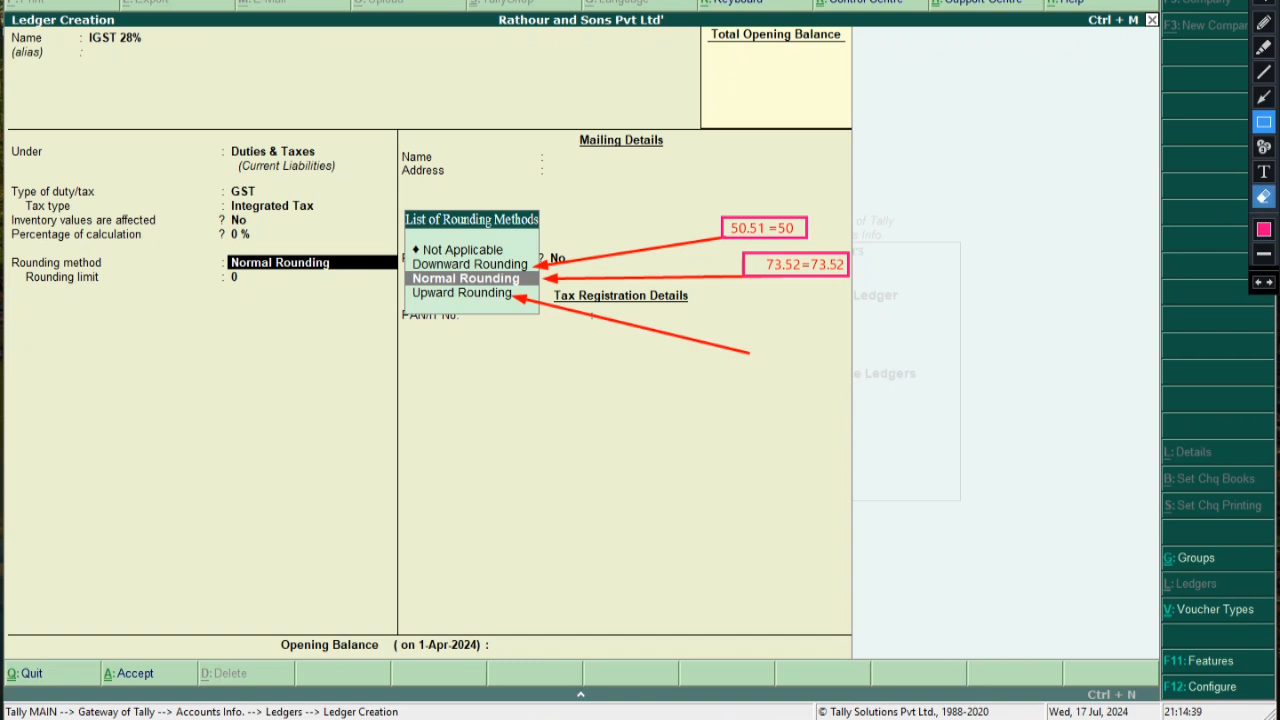
# Add a boxed '25.69=26' label beside the lower arrow
pyautogui.click(1264, 172)
pyautogui.click(764, 360)
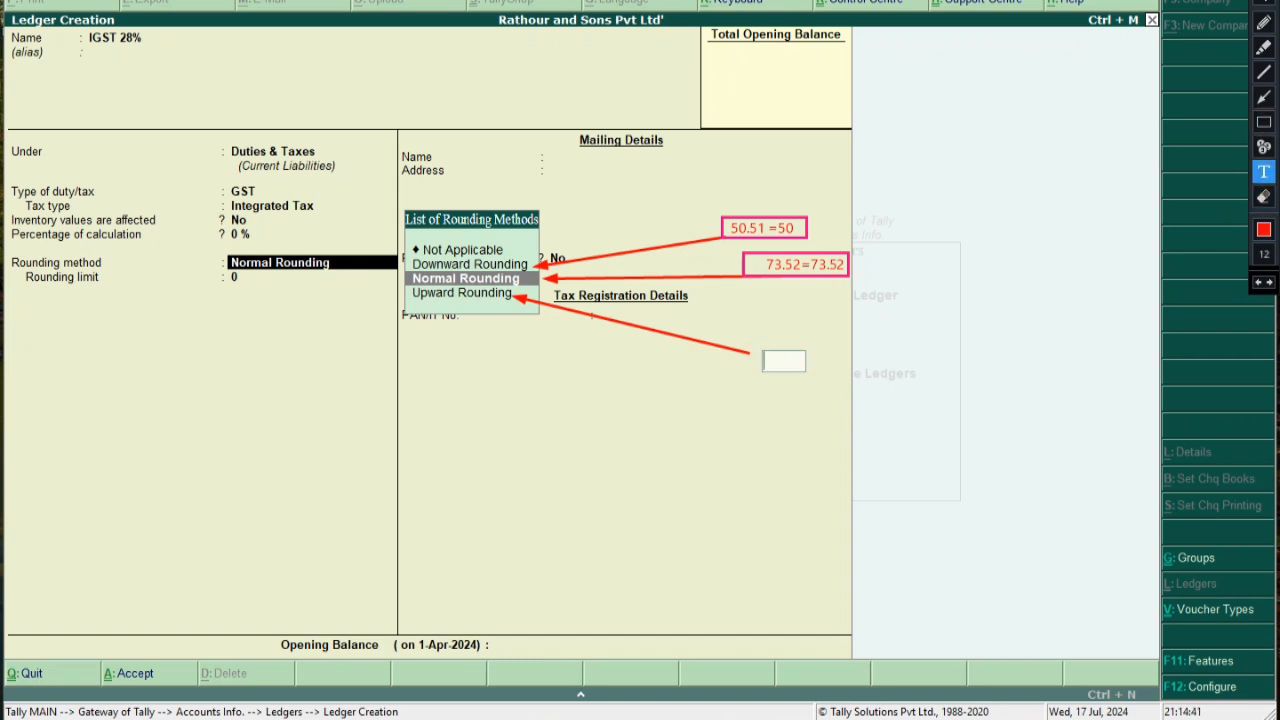
pyautogui.write('25.69')
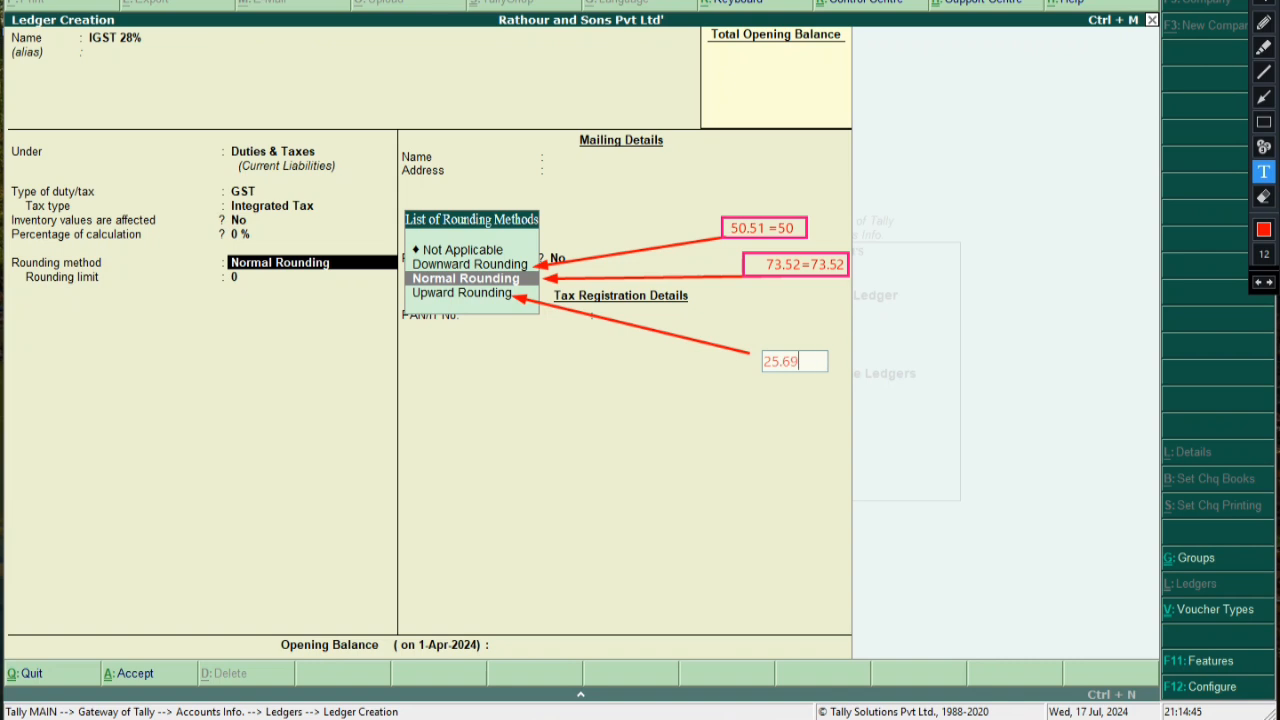
pyautogui.write('=26')
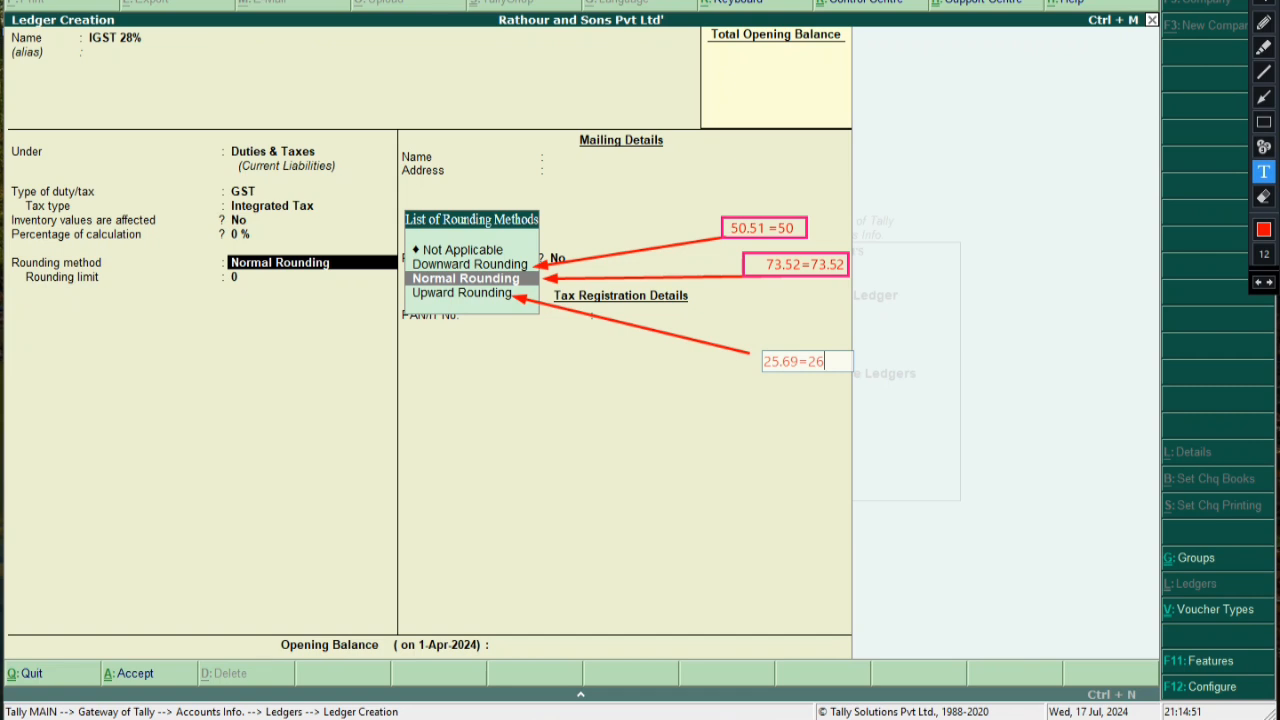
pyautogui.click(788, 424)
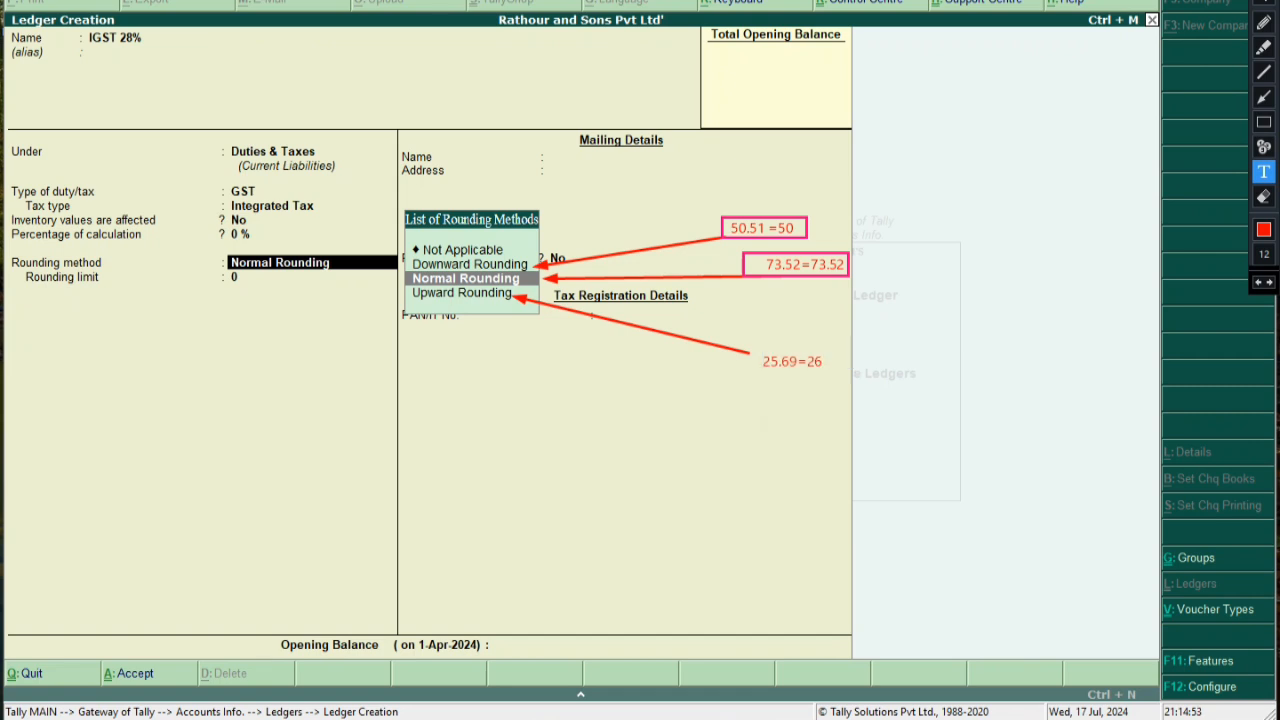
pyautogui.click(1264, 122)
pyautogui.moveTo(755, 347)
pyautogui.mouseDown()
pyautogui.moveTo(792, 372)
pyautogui.moveTo(828, 371)
pyautogui.mouseUp()
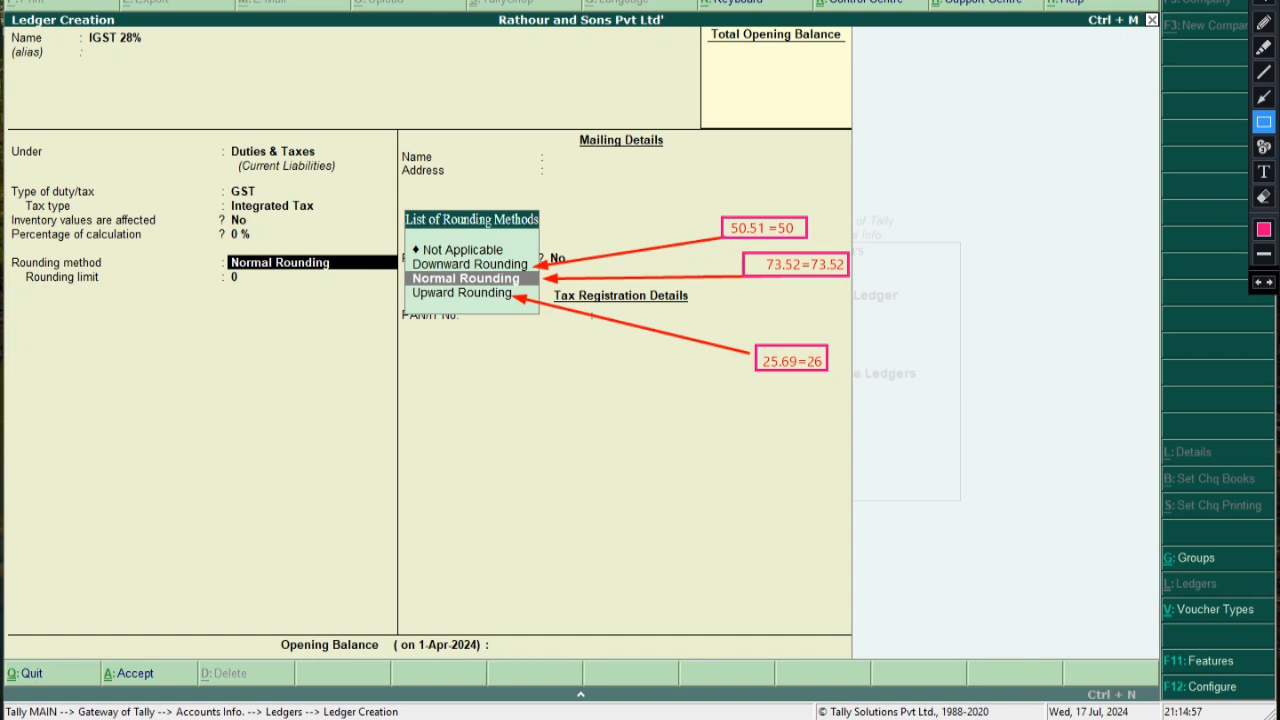
# Write 'DOWNWORD ROUNDING' above the 50.51 =50 box
pyautogui.click(1263, 171)
pyautogui.click(733, 200)
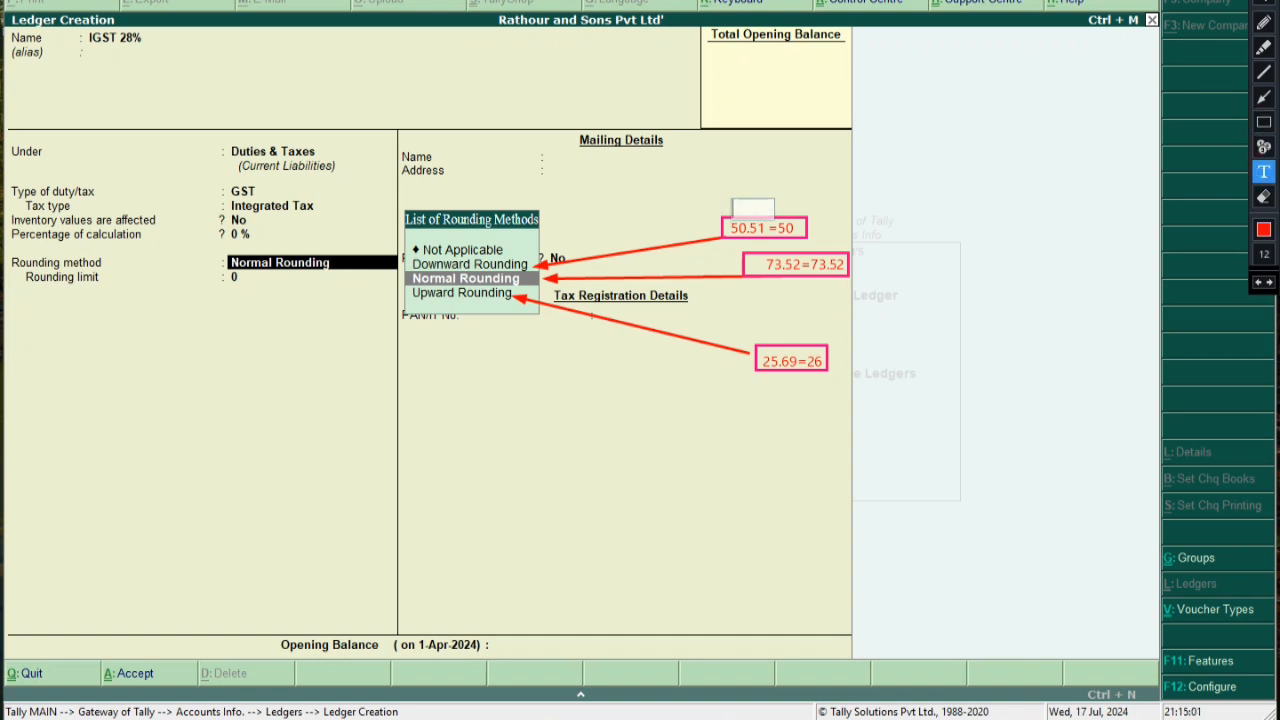
pyautogui.write('DOWNWO')
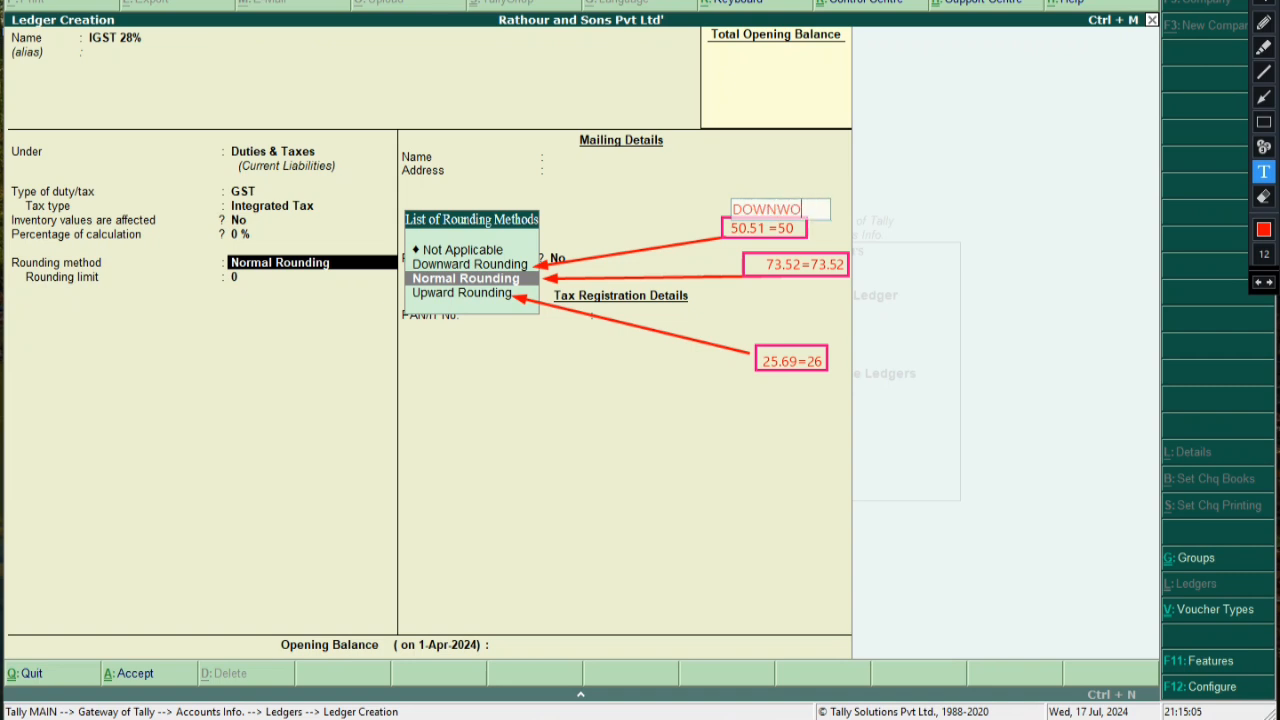
pyautogui.write('RD ROUNDING')
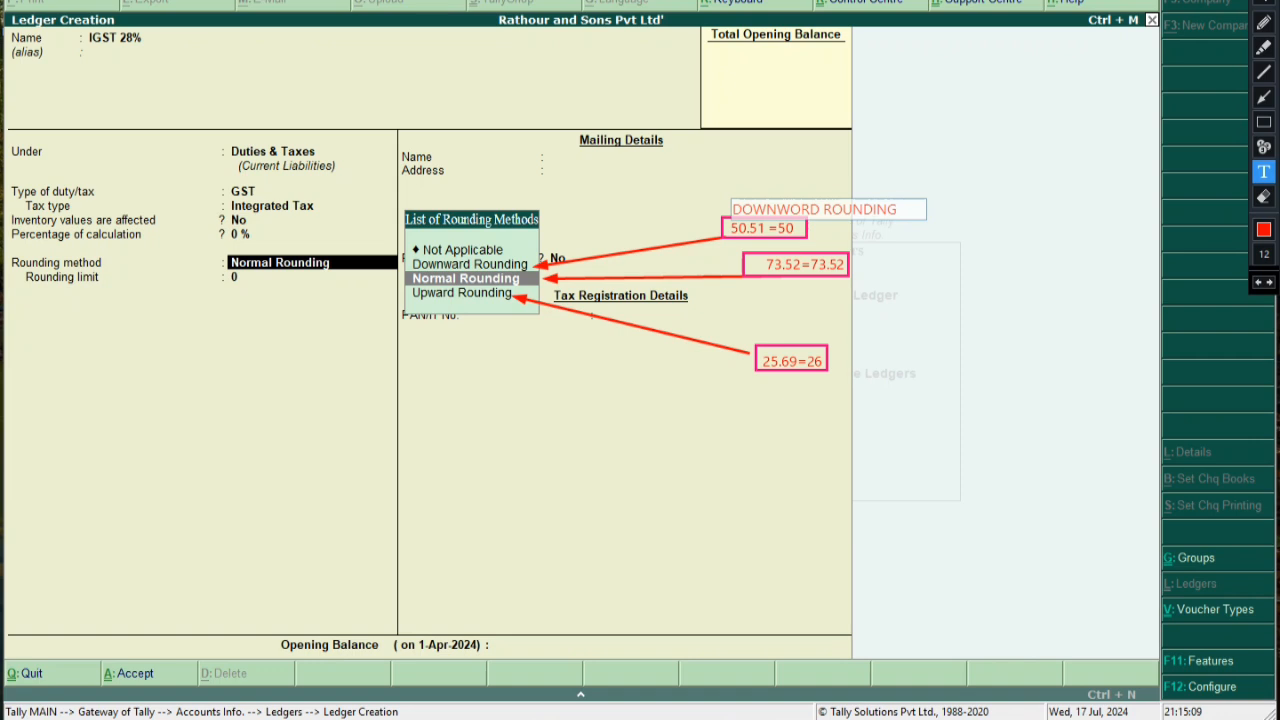
pyautogui.moveTo(829, 217); pyautogui.dragTo(805, 212)
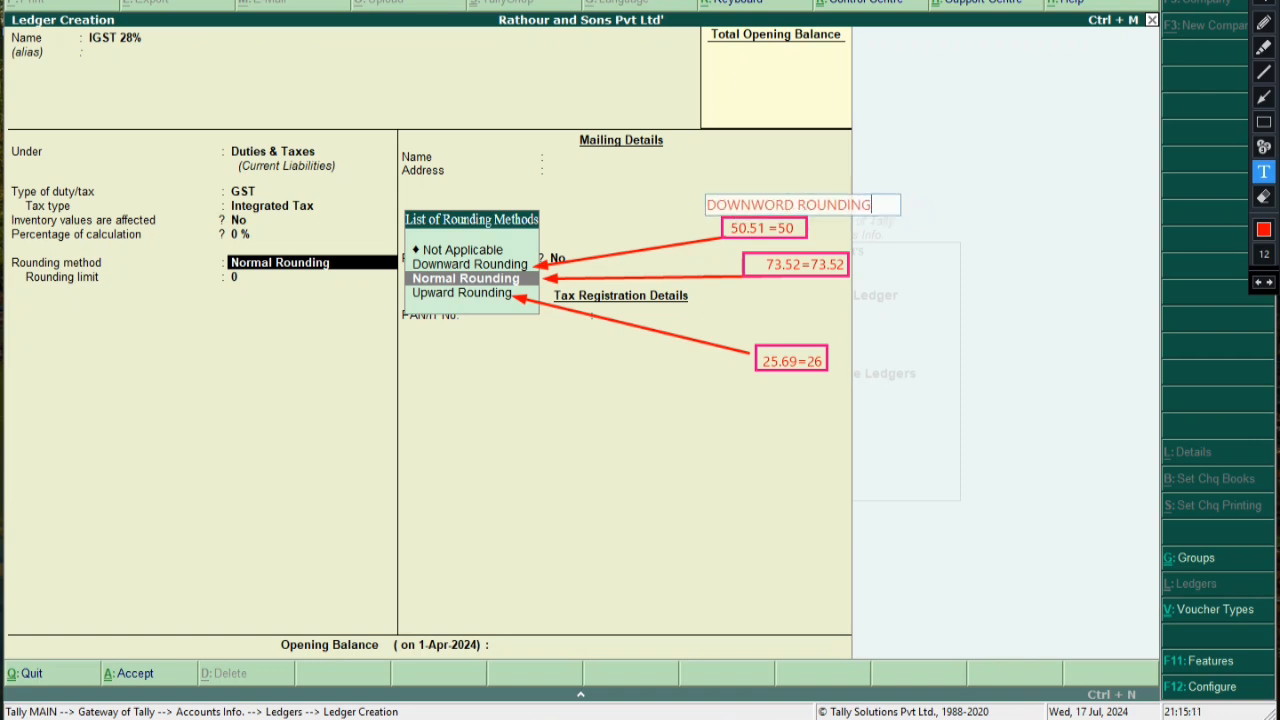
pyautogui.click(904, 253)
# Add 'NORMAL ROUNDING' beside 73.52=73.52 and 'UPWORD ROUNDING' left of 25.69=26
pyautogui.click(866, 266)
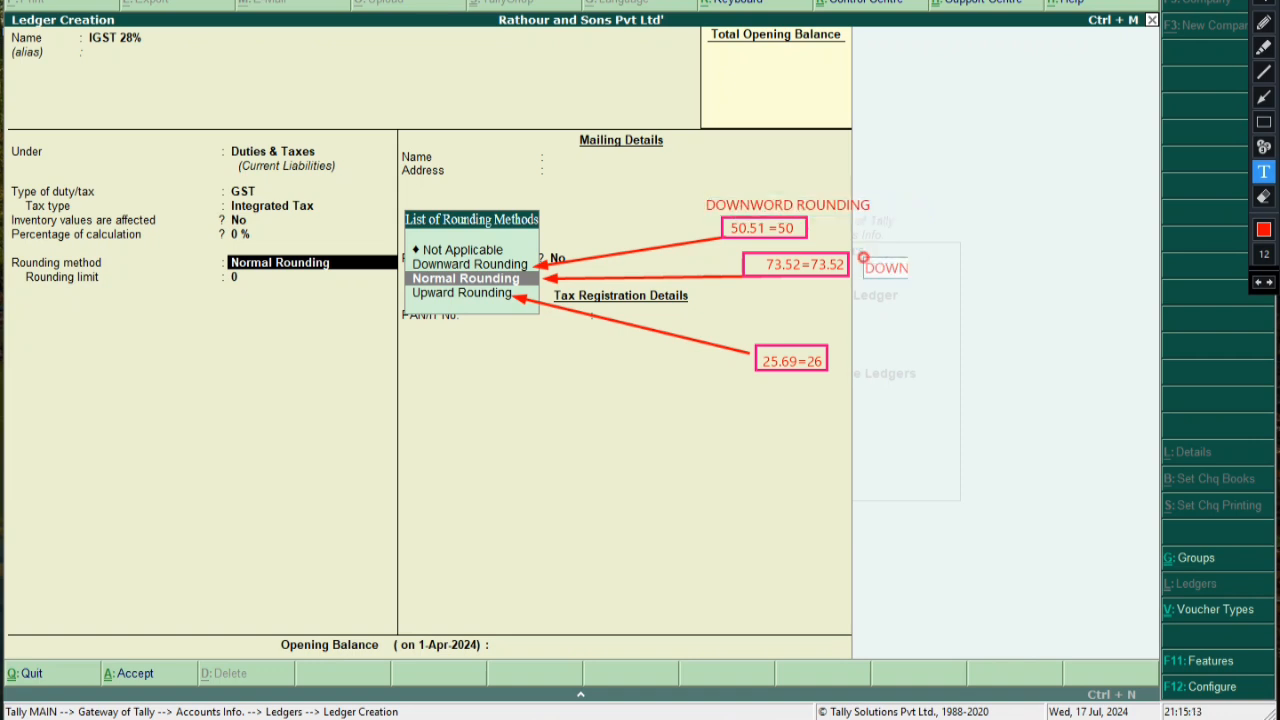
pyautogui.write('NORMAL ROUNDING')
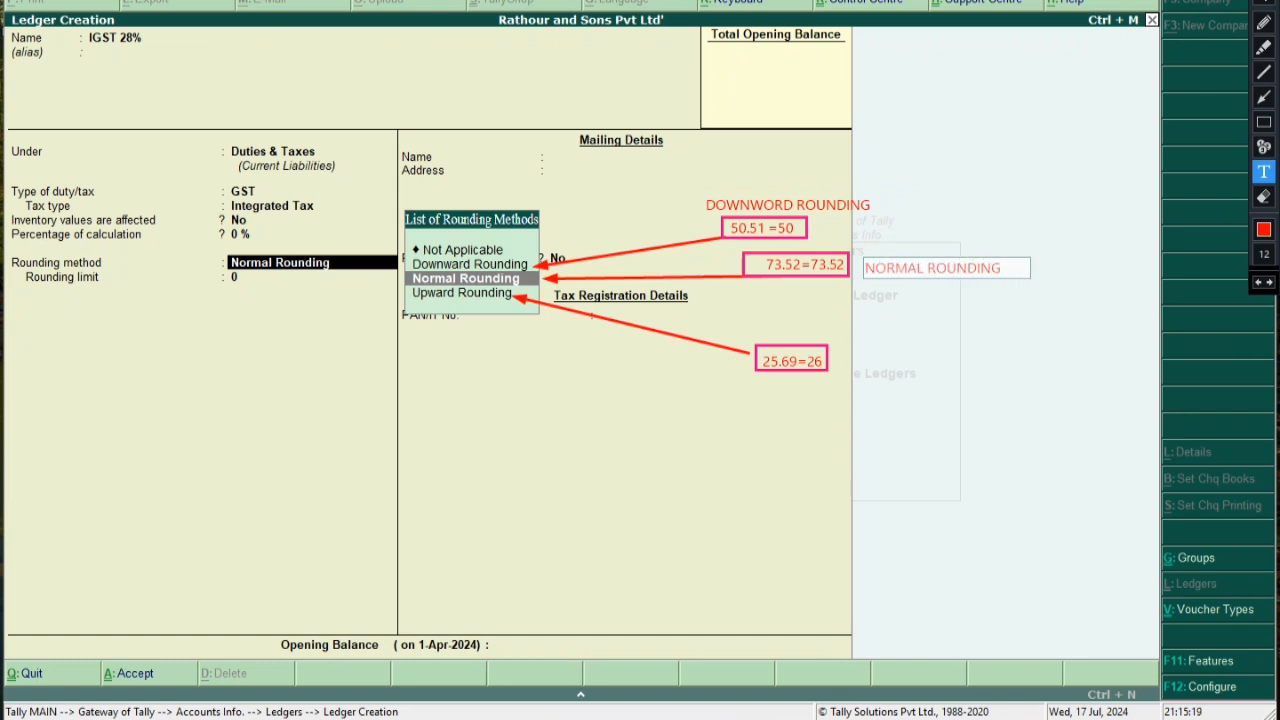
pyautogui.moveTo(988, 274); pyautogui.dragTo(982, 270)
pyautogui.click(1092, 334)
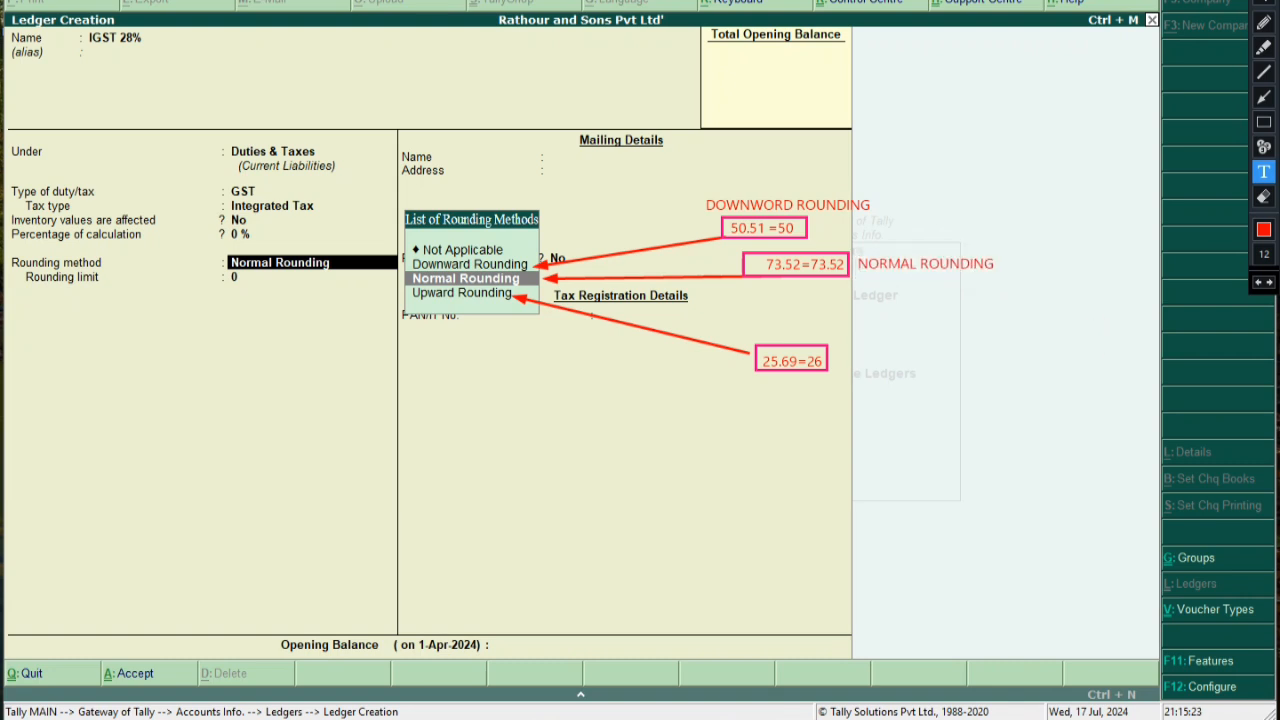
pyautogui.click(687, 378)
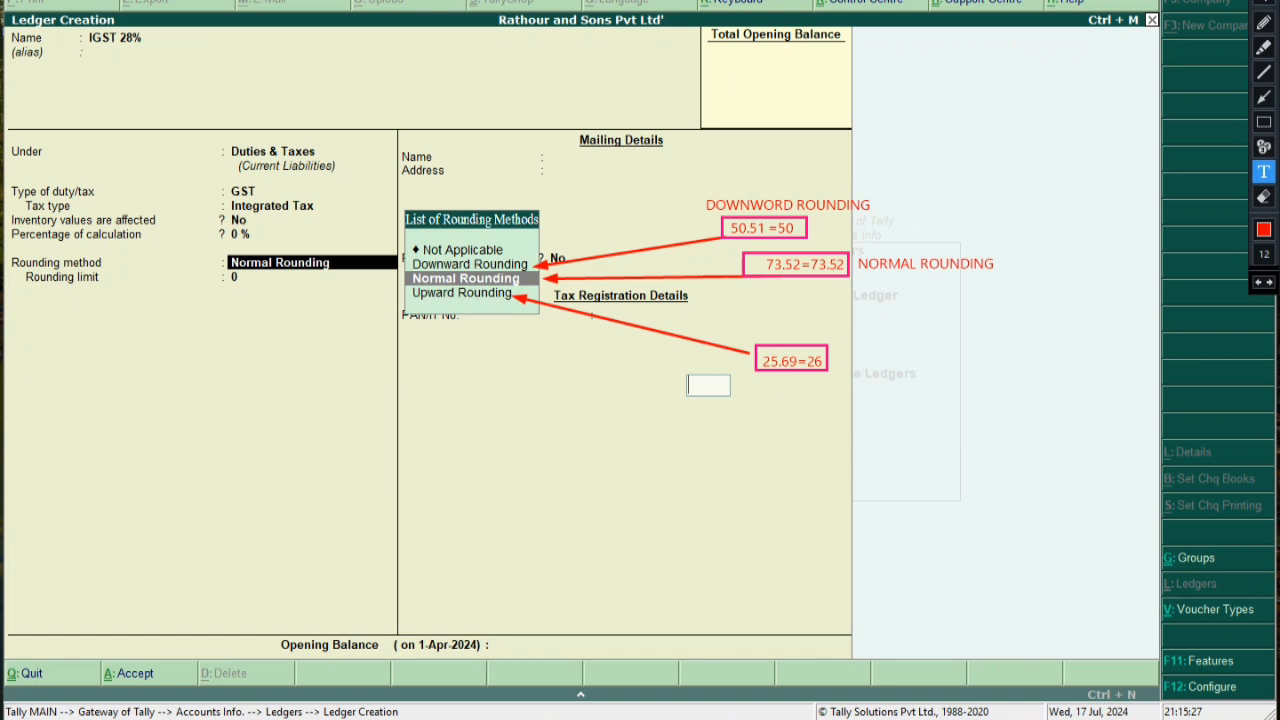
pyautogui.write('UPWORD ROUNDING')
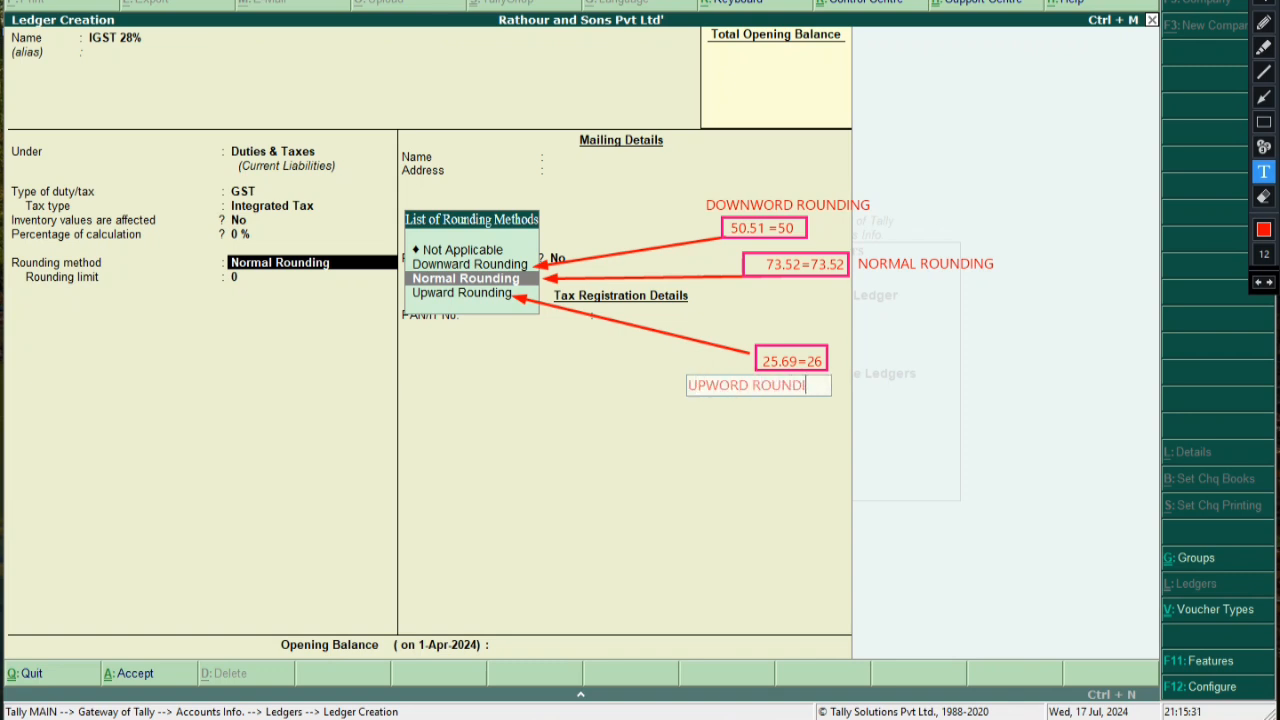
pyautogui.moveTo(793, 382); pyautogui.dragTo(697, 358)
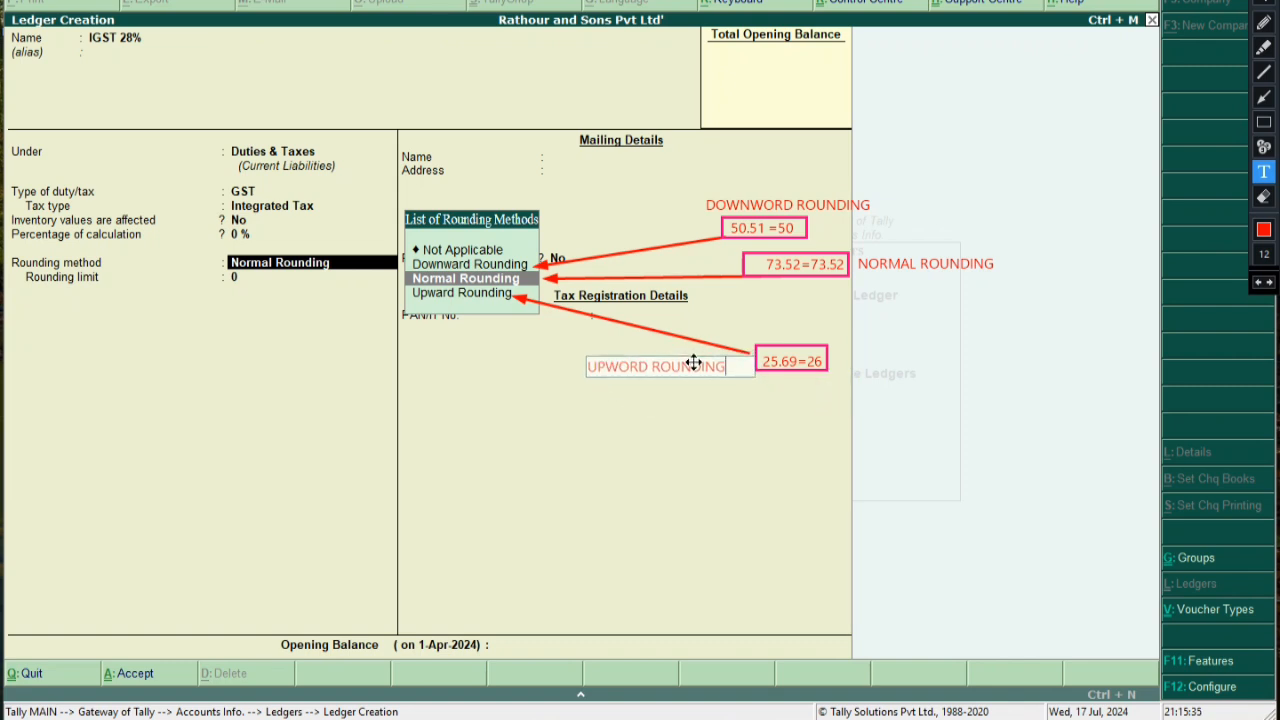
pyautogui.click(751, 446)
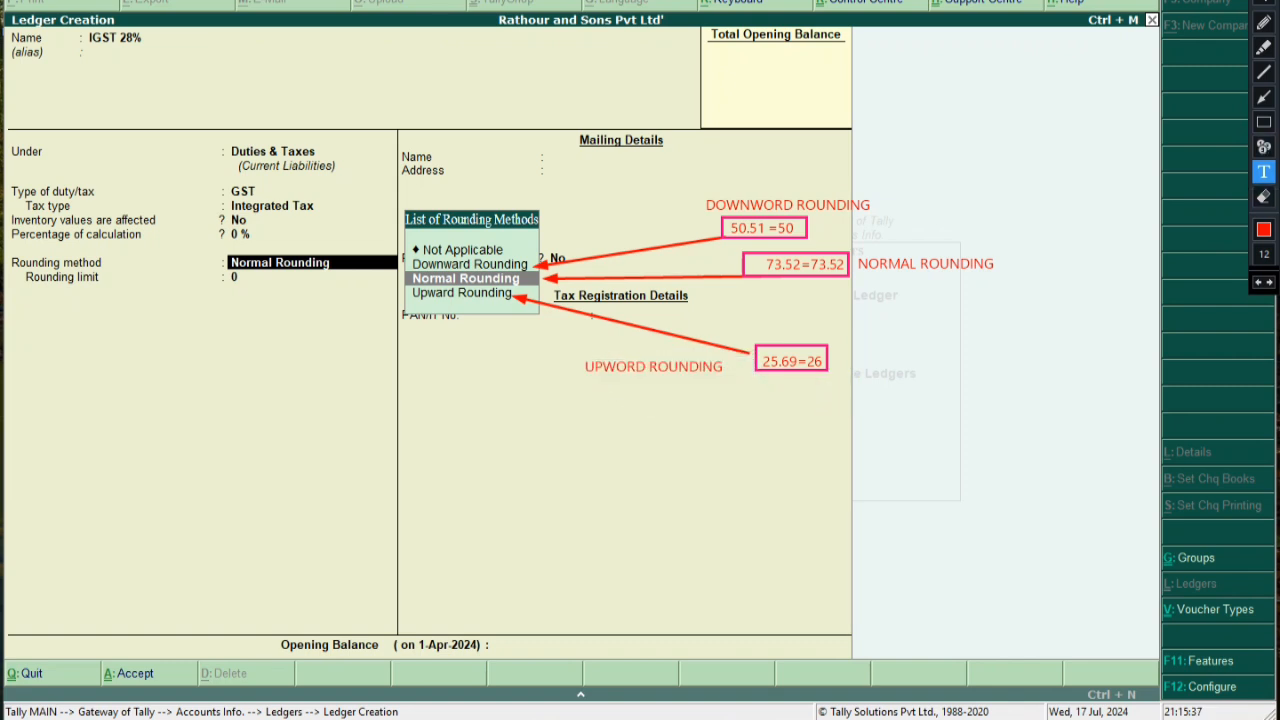
# Draw arrows linking each rounding label to its example box, then stop annotating
pyautogui.click(1264, 96)
pyautogui.moveTo(706, 213)
pyautogui.mouseDown()
pyautogui.moveTo(692, 222)
pyautogui.moveTo(708, 214)
pyautogui.moveTo(721, 227)
pyautogui.mouseUp()
pyautogui.moveTo(869, 250); pyautogui.dragTo(844, 258)
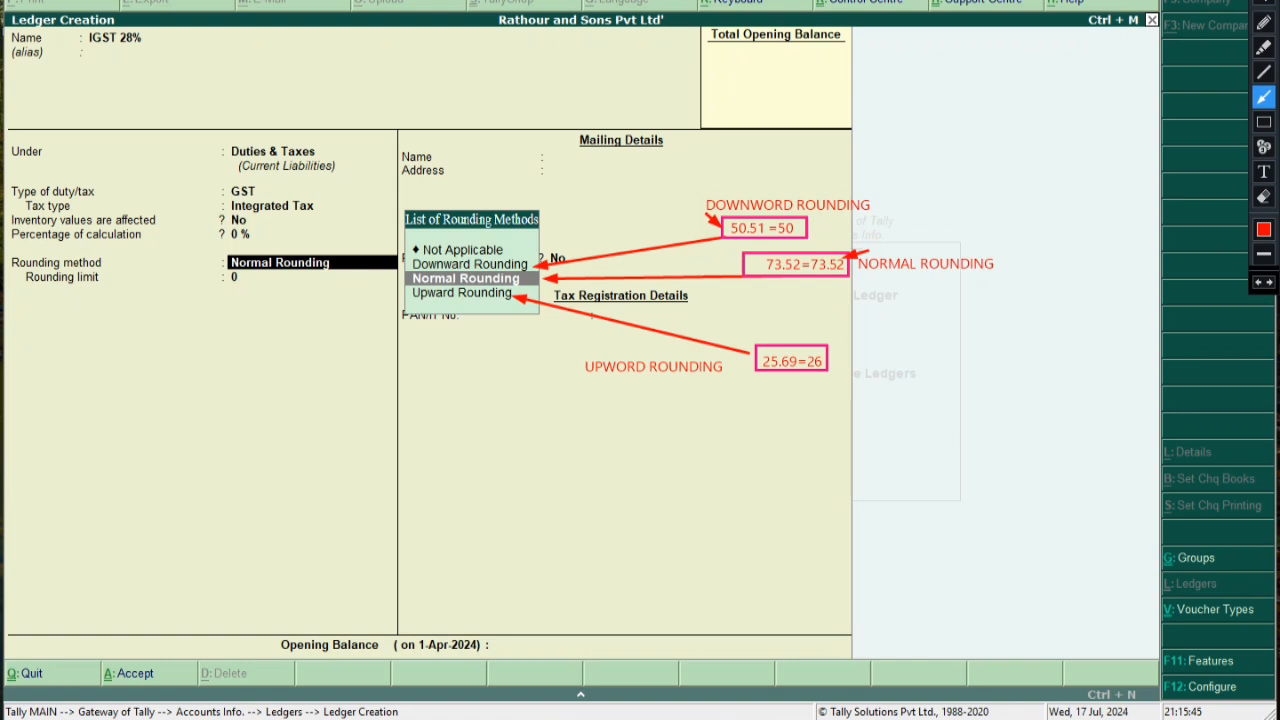
pyautogui.moveTo(712, 346)
pyautogui.mouseDown()
pyautogui.moveTo(700, 352)
pyautogui.moveTo(755, 359)
pyautogui.mouseUp()
pyautogui.click(1264, 3)
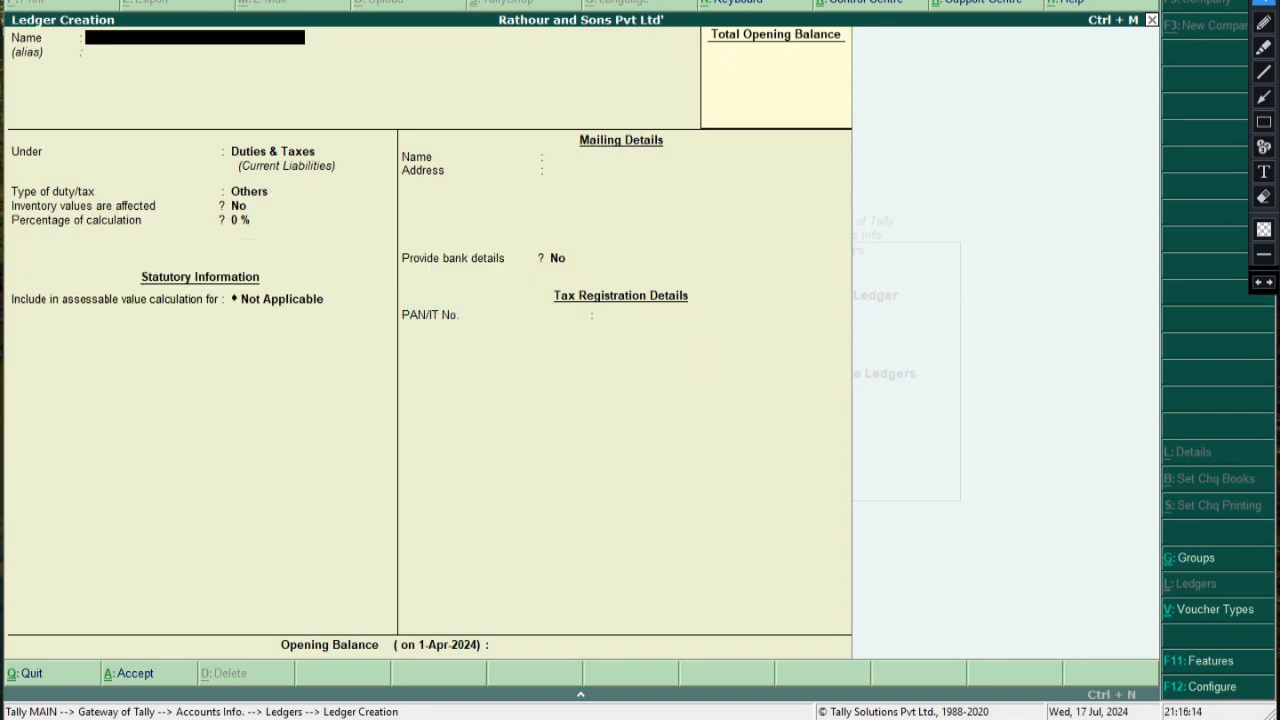
# Clear the annotations and quit the unfinished ledger creation
pyautogui.press('Escape')
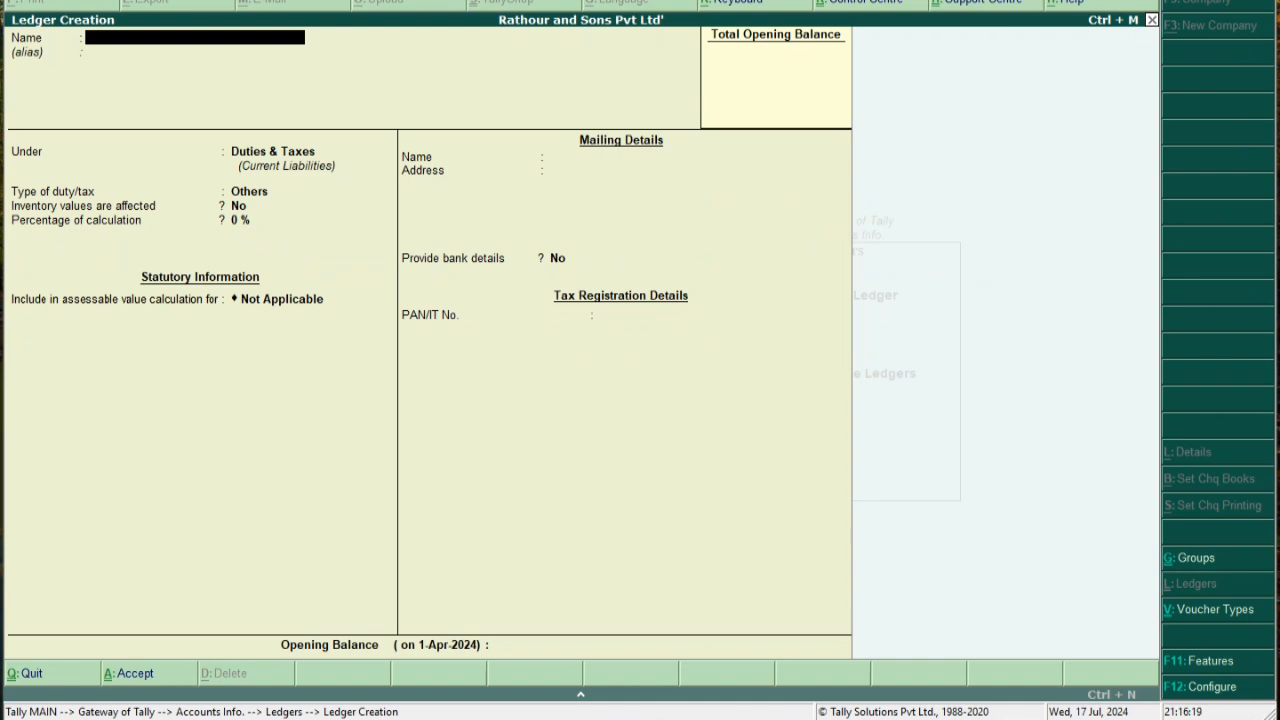
pyautogui.press('Escape')
pyautogui.press('Return')
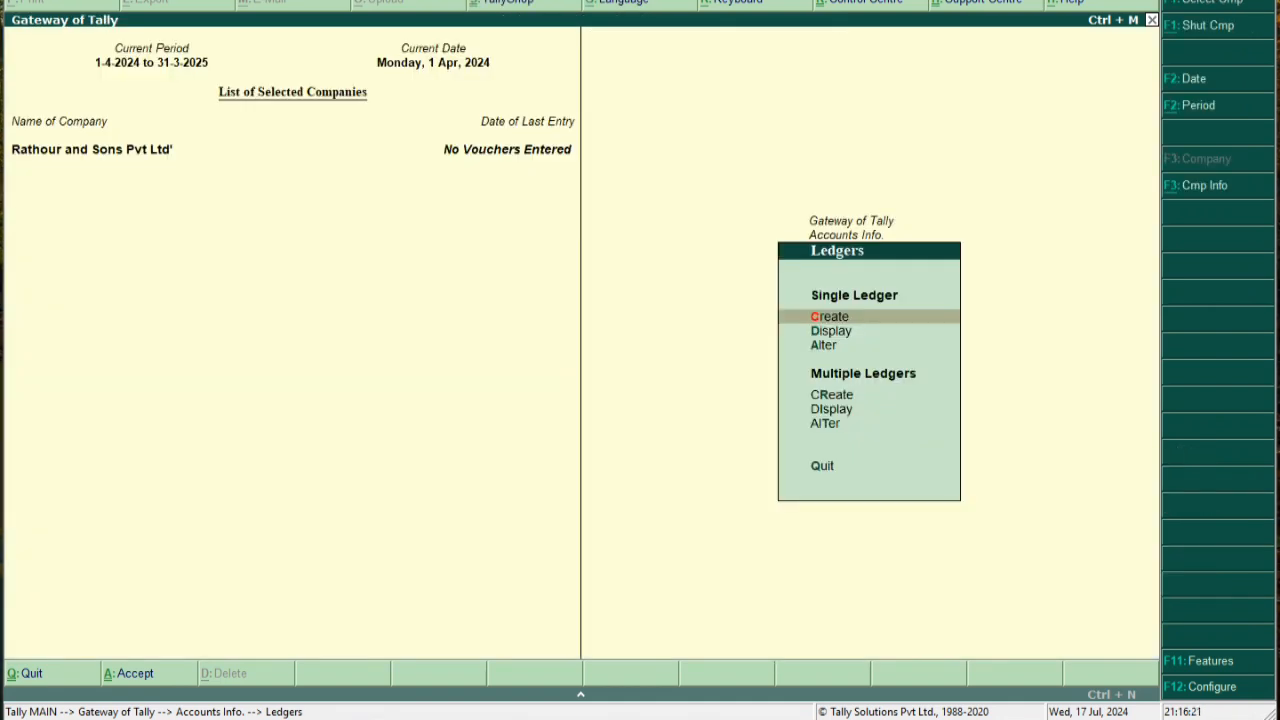
# Return to Gateway of Tally and open a voucher entry switched to Purchase (F9)
pyautogui.press('Escape')
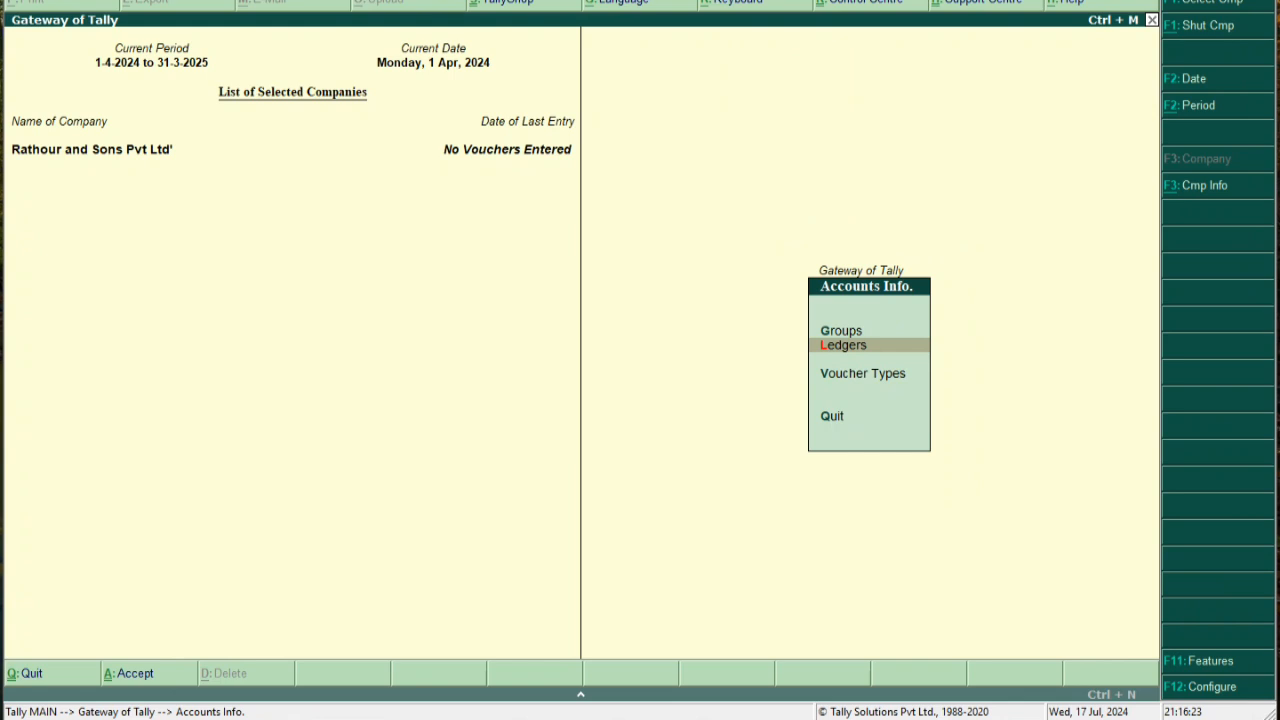
pyautogui.press('Escape')
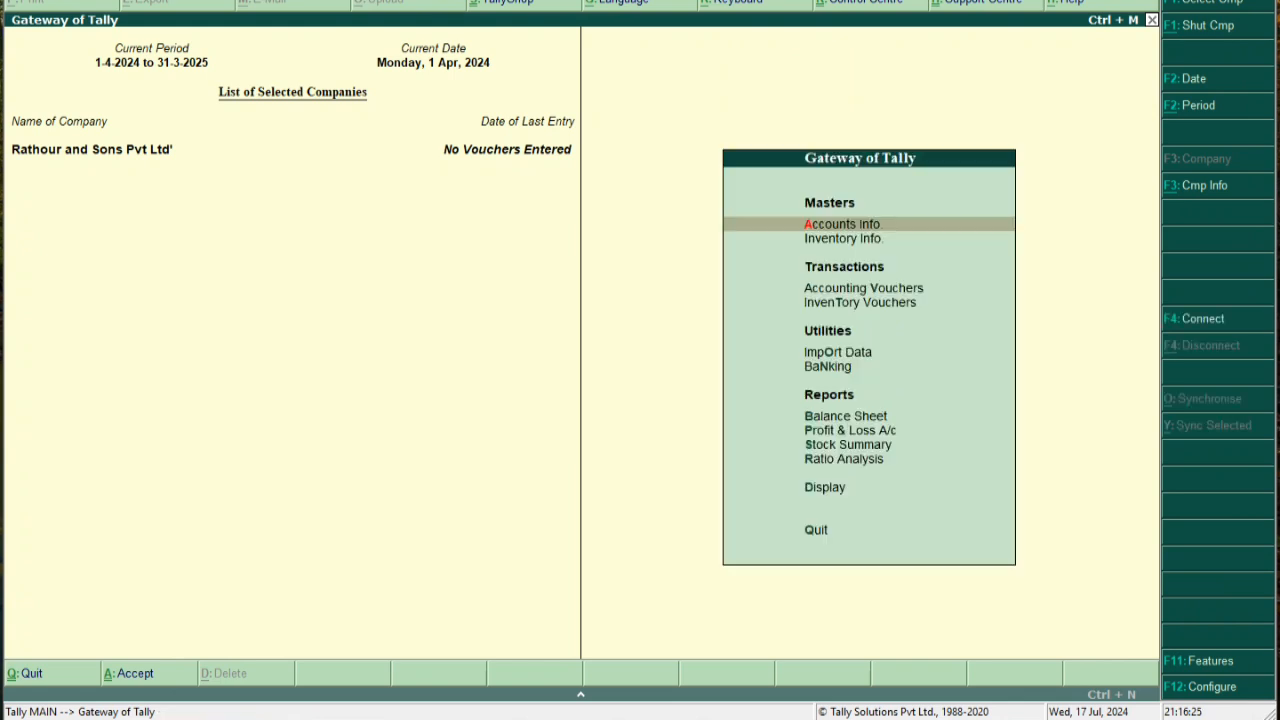
pyautogui.press('Down')
pyautogui.press('Down')
pyautogui.press('Down')
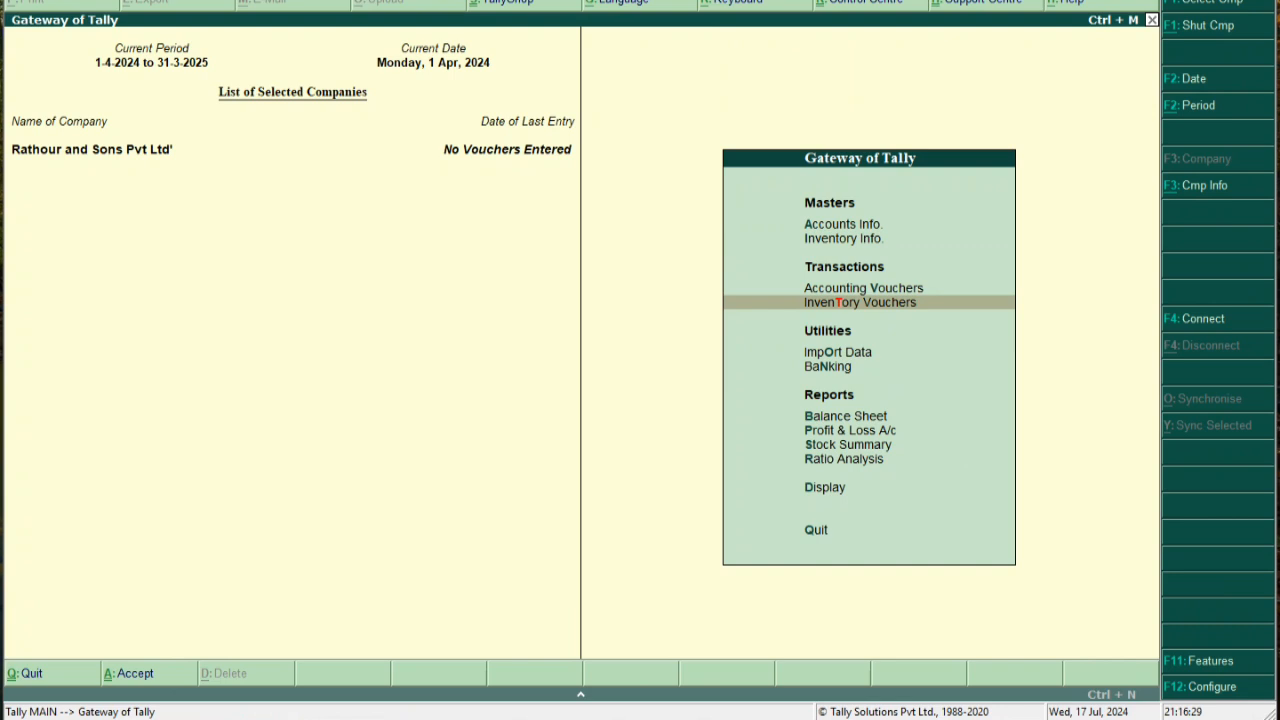
pyautogui.press('Return')
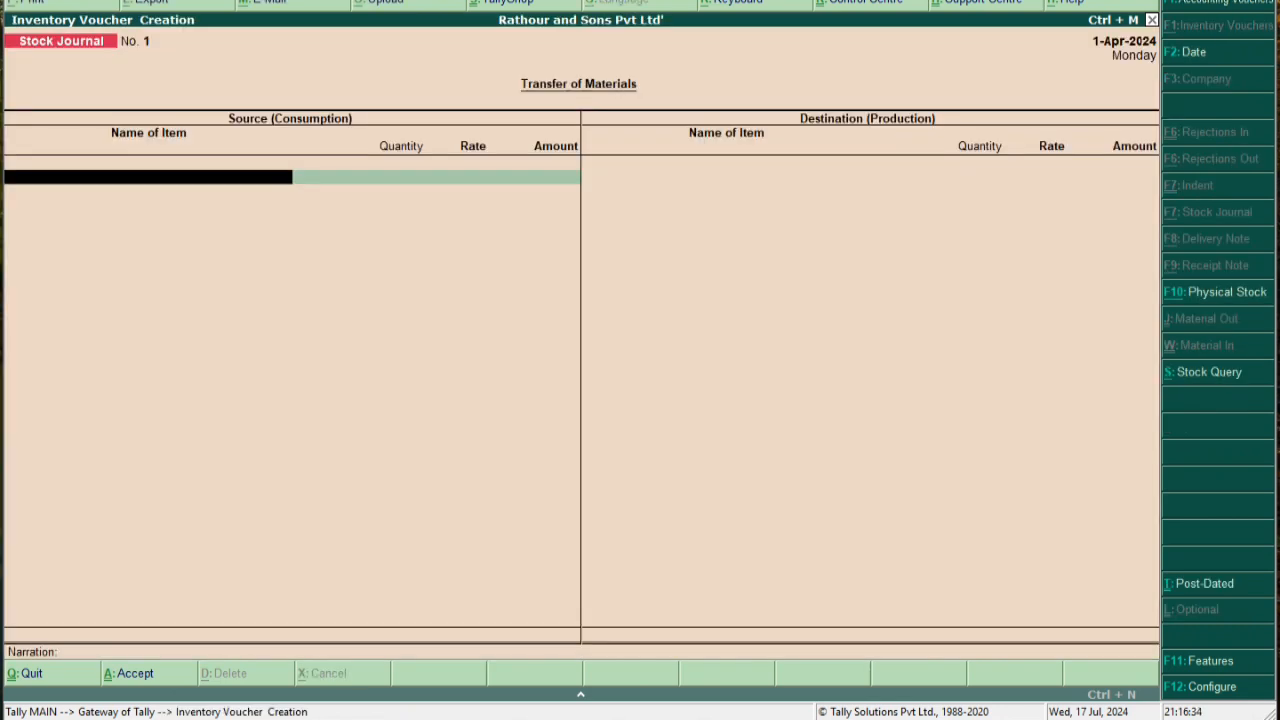
pyautogui.press('F9')
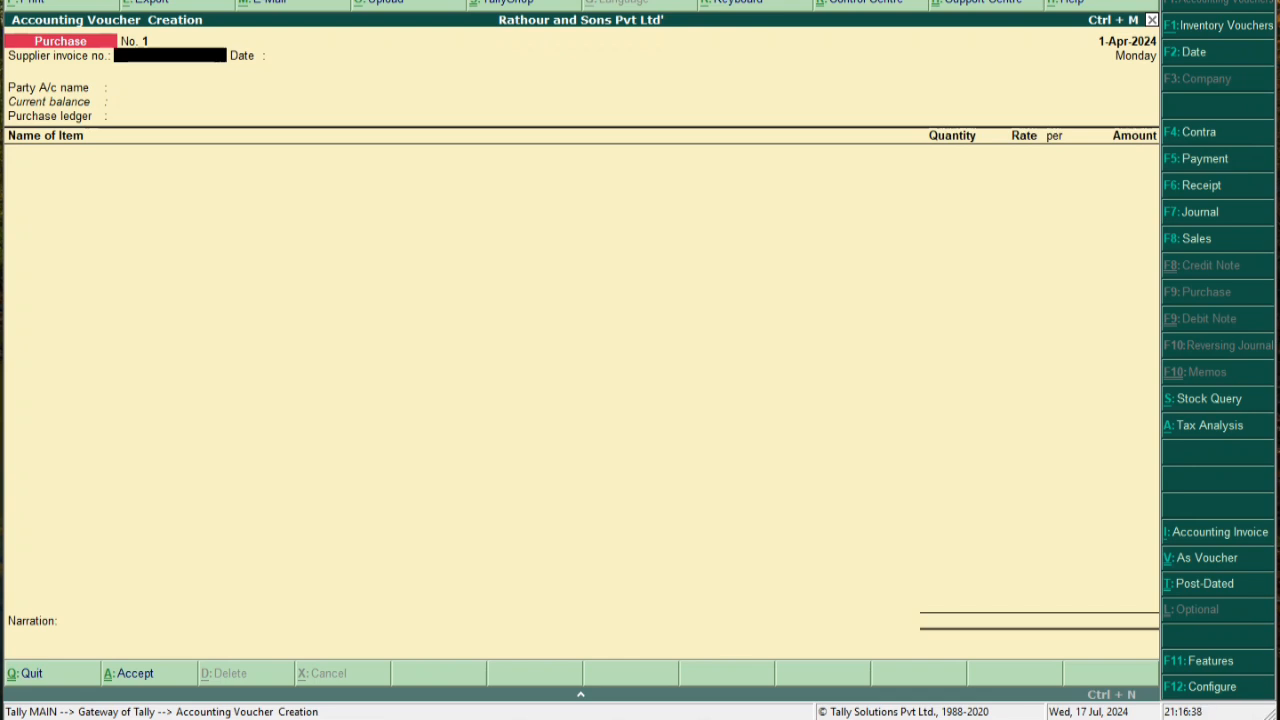
# Enter supplier invoice number 1 and start a new party ledger named with the supplier's name
pyautogui.write('1')
pyautogui.press('Return')
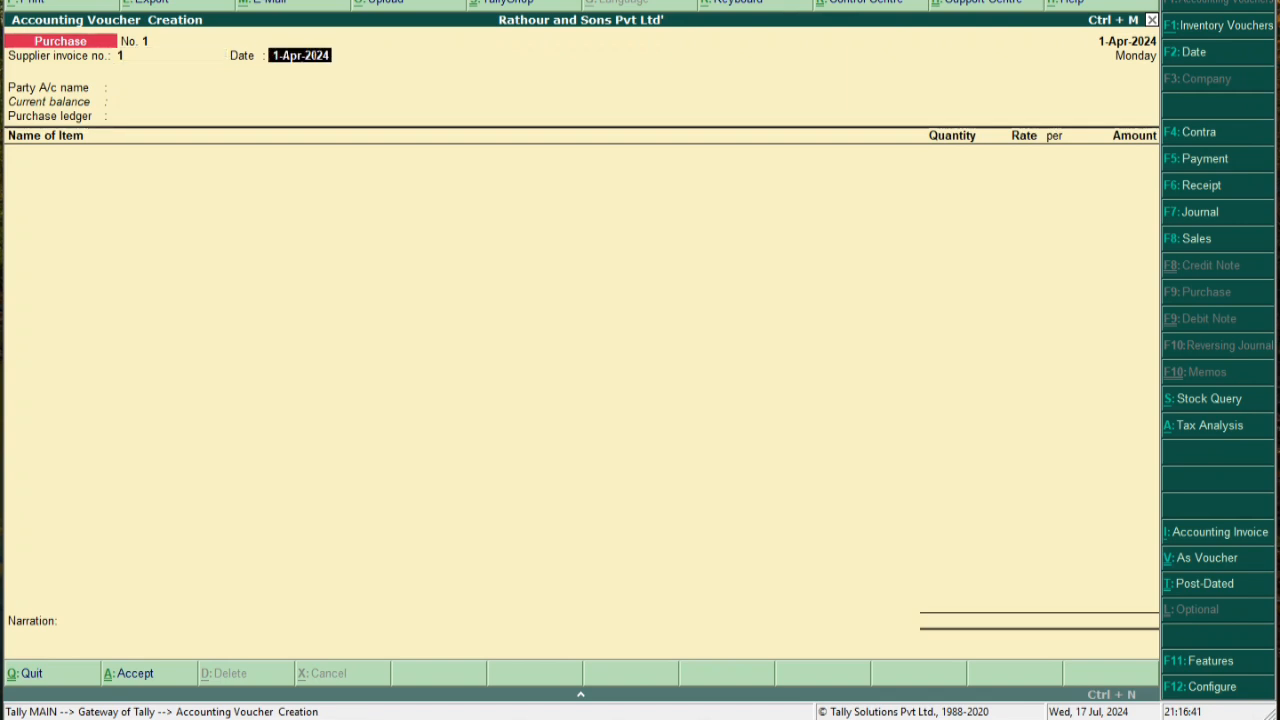
pyautogui.press('Return')
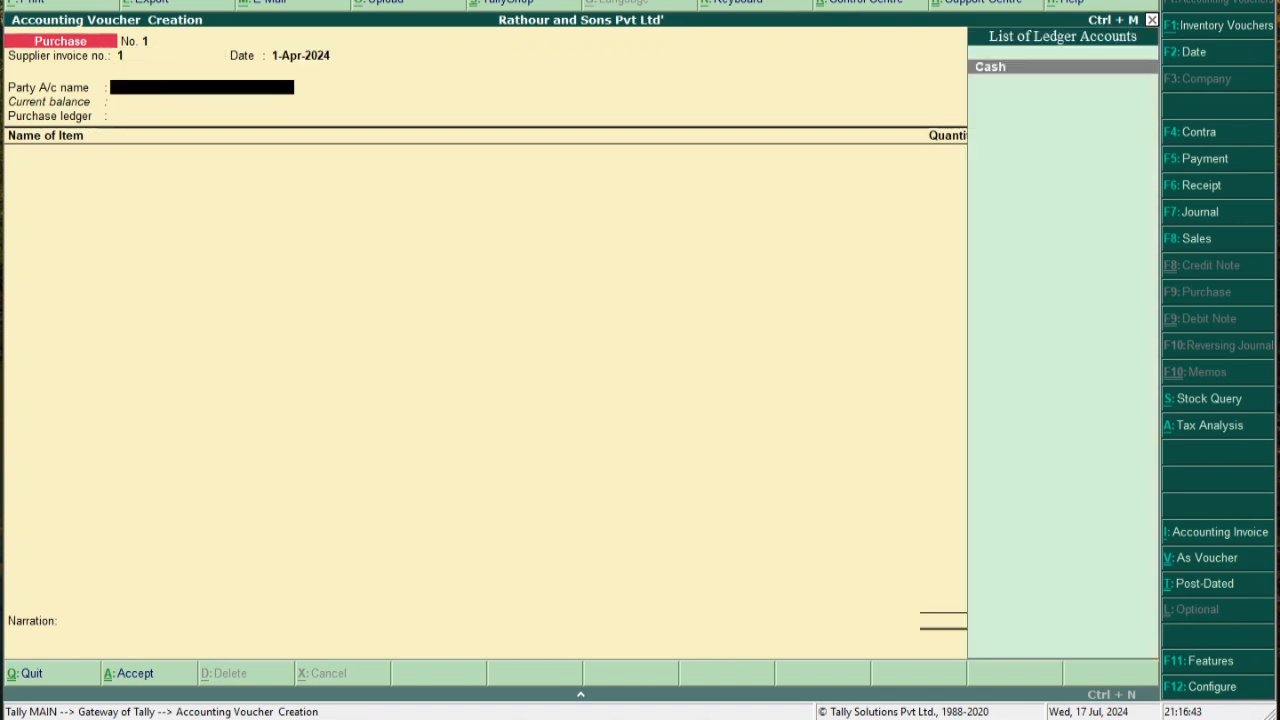
pyautogui.hotkey('alt', 'c')
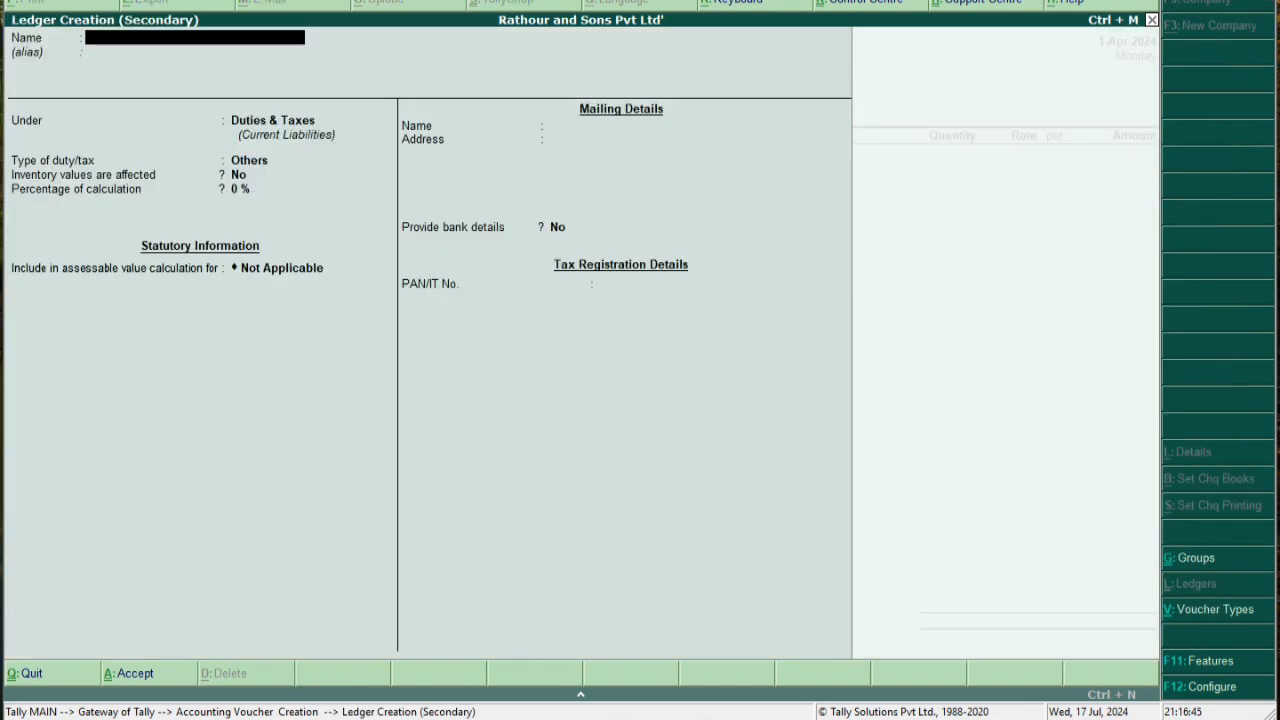
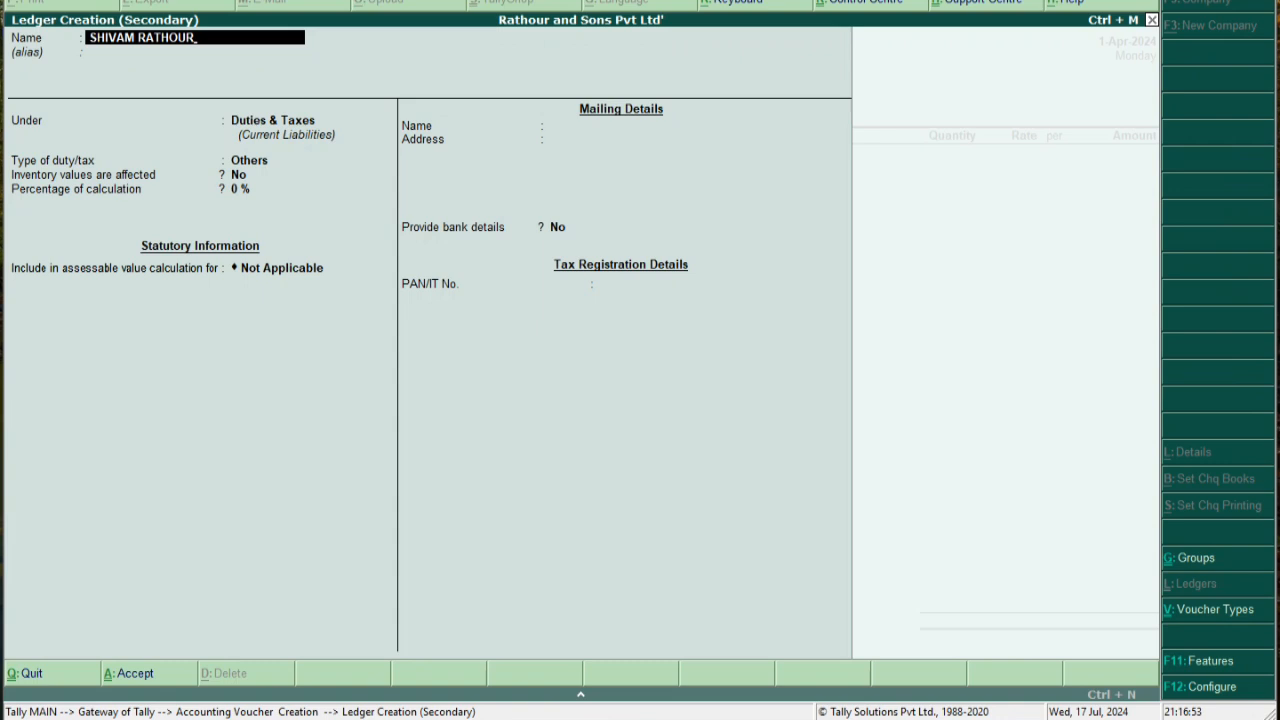
pyautogui.press('Return')
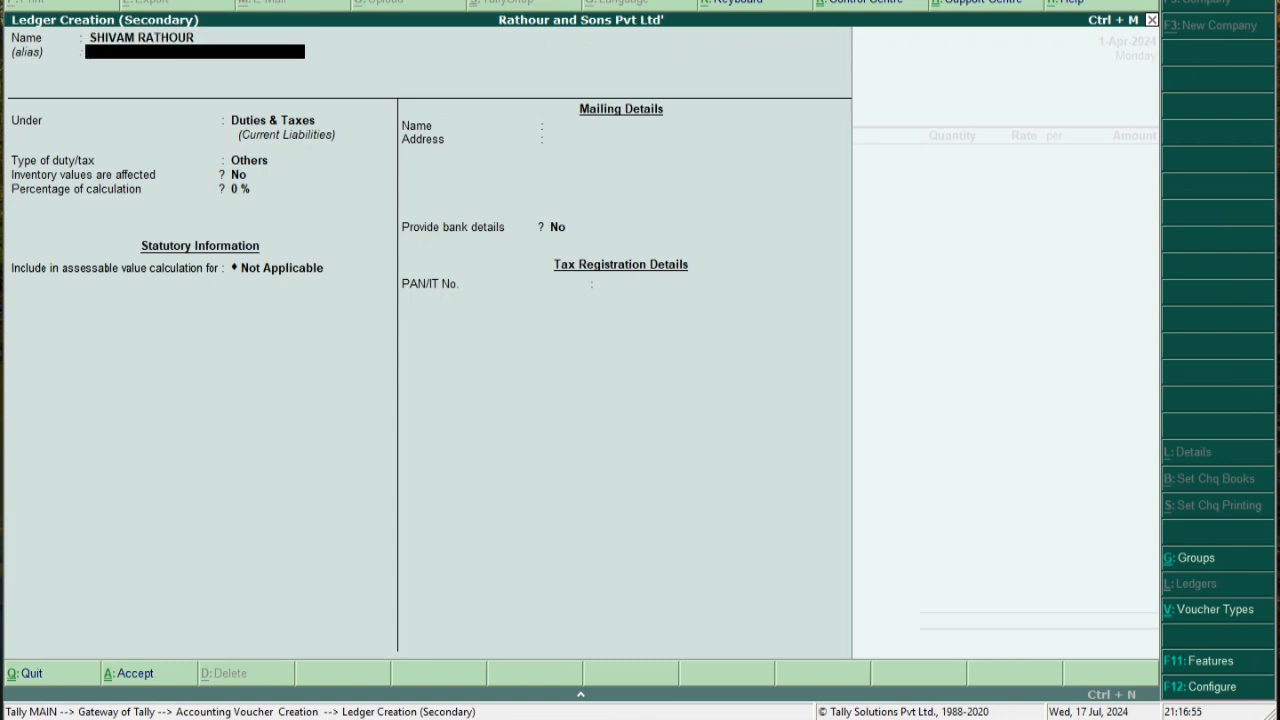
# Replace the prefilled Duties & Taxes group with Sundry Creditors
pyautogui.press('Return')
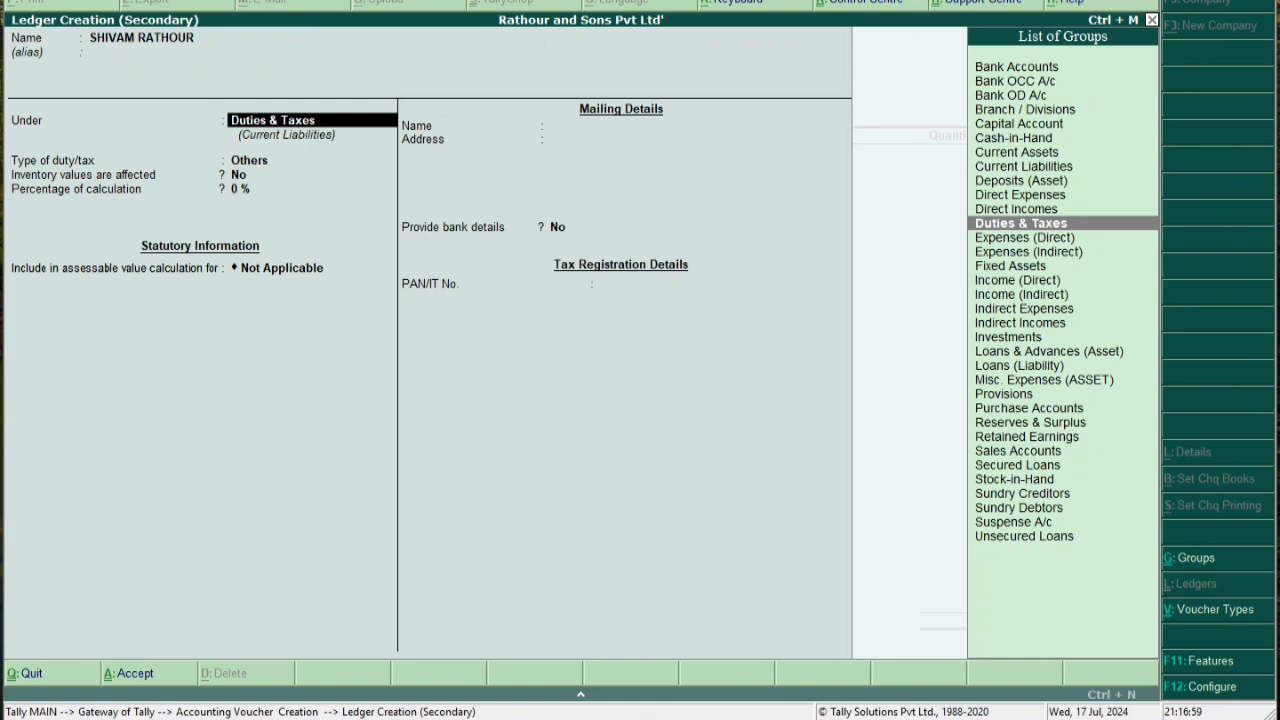
pyautogui.press('Down')
pyautogui.press('Down')
pyautogui.press('Down')
pyautogui.press('Down')
pyautogui.press('Down')
pyautogui.press('Down')
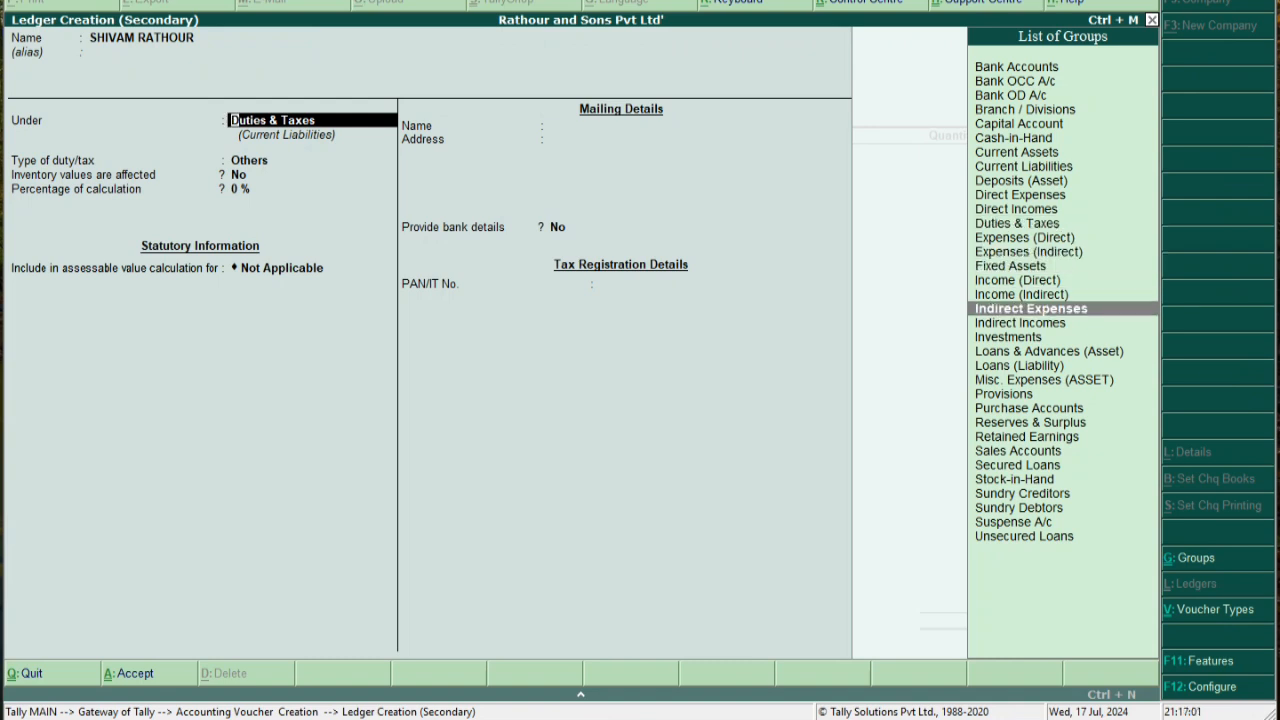
pyautogui.press('Down')
pyautogui.press('Down')
pyautogui.press('Down')
pyautogui.press('Down')
pyautogui.press('Down')
pyautogui.press('Down')
pyautogui.press('Down')
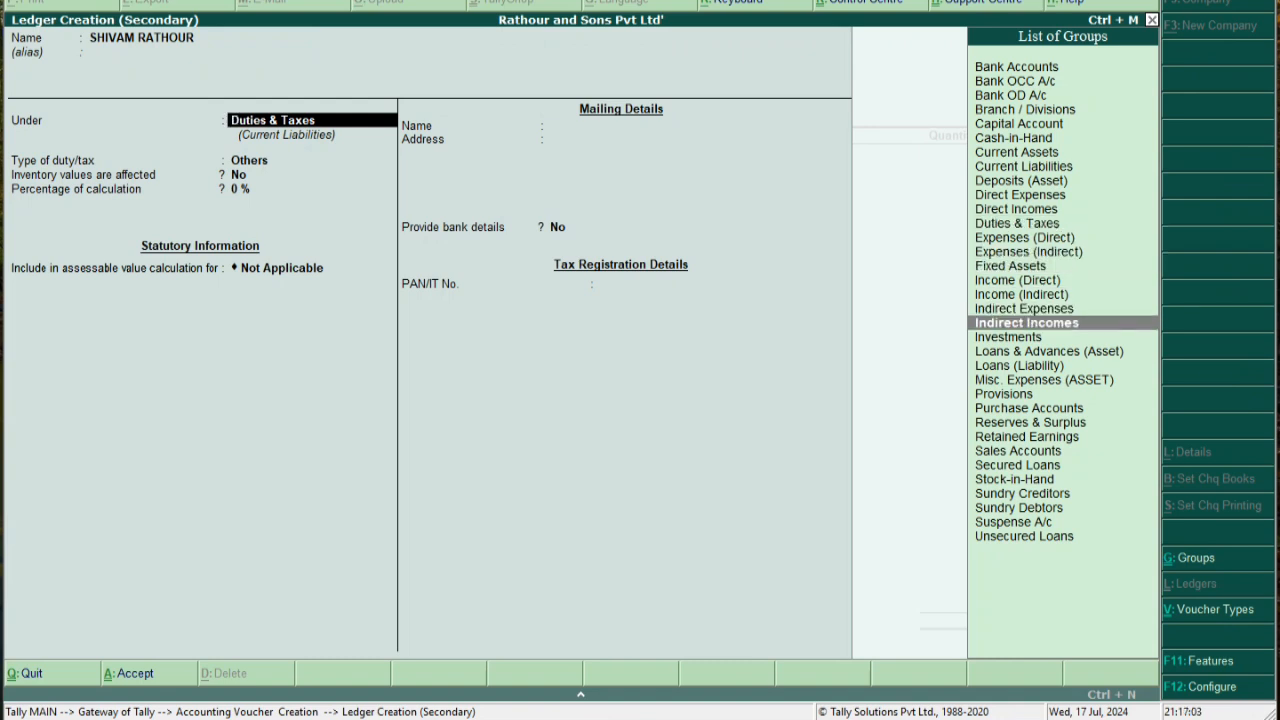
pyautogui.press('Down')
pyautogui.press('Down')
pyautogui.press('Up')
pyautogui.press('Down')
pyautogui.press('Down')
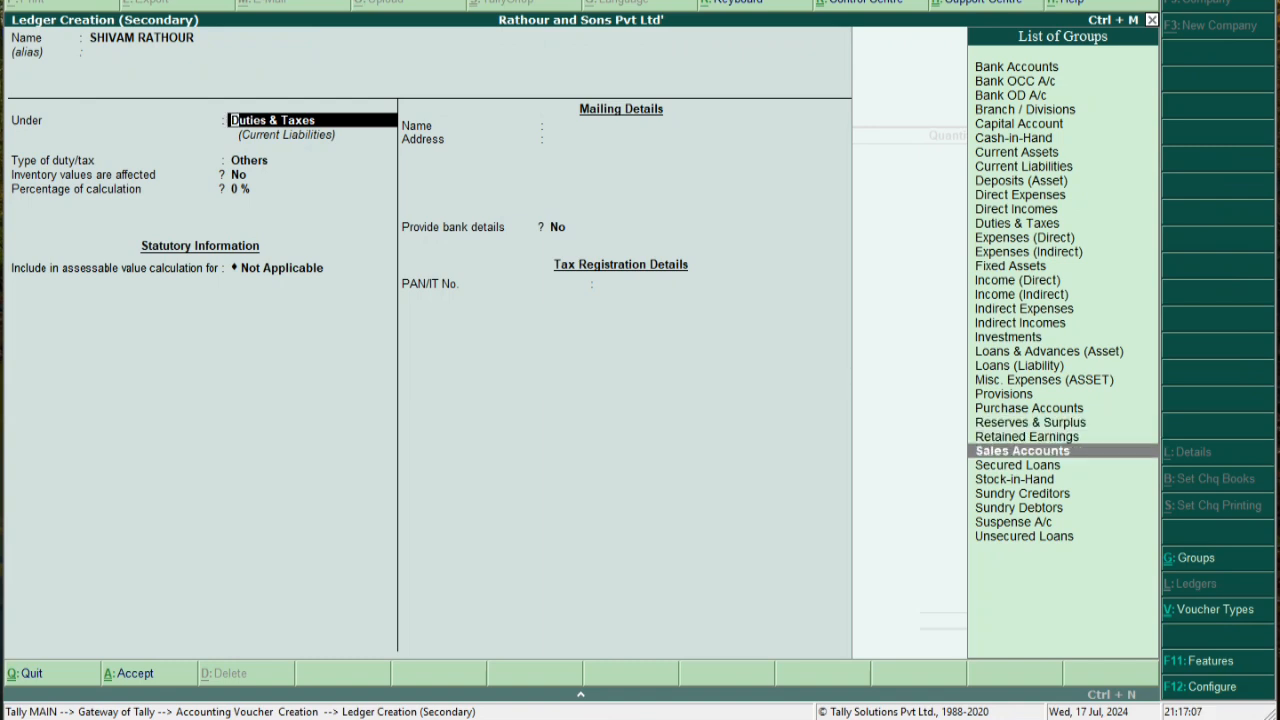
pyautogui.press('End')
pyautogui.press('BackSpace')
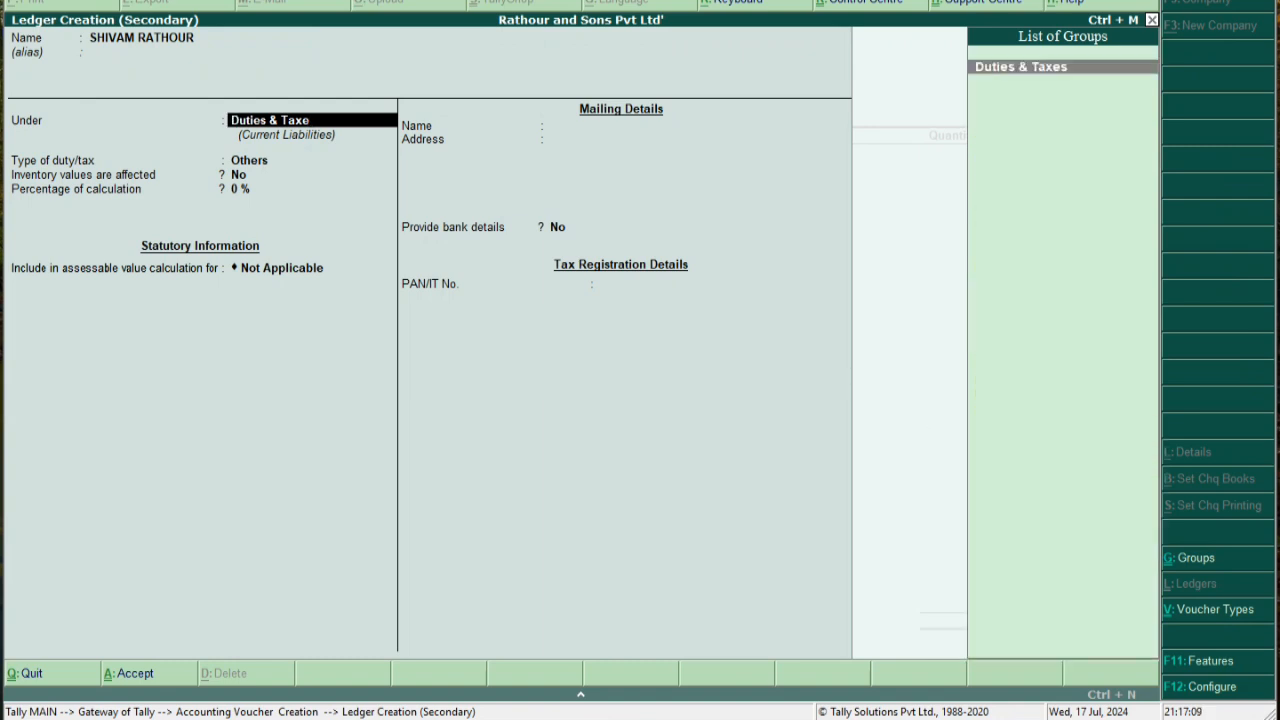
pyautogui.press('BackSpace')
pyautogui.press('BackSpace')
pyautogui.press('BackSpace')
pyautogui.press('BackSpace')
pyautogui.press('BackSpace')
pyautogui.press('BackSpace')
pyautogui.press('BackSpace')
pyautogui.press('BackSpace')
pyautogui.press('BackSpace')
pyautogui.press('BackSpace')
pyautogui.press('BackSpace')
pyautogui.press('BackSpace')
pyautogui.press('BackSpace')
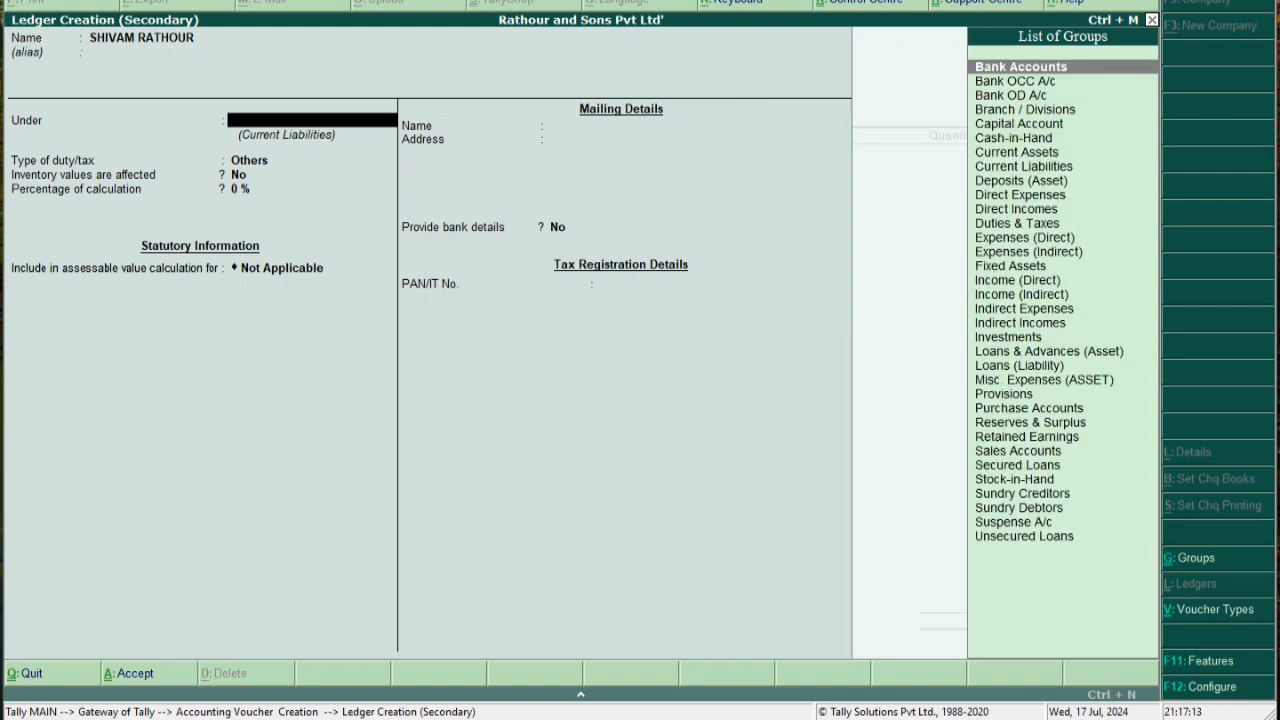
pyautogui.write('S')
pyautogui.press('Down')
pyautogui.press('Down')
pyautogui.press('Down')
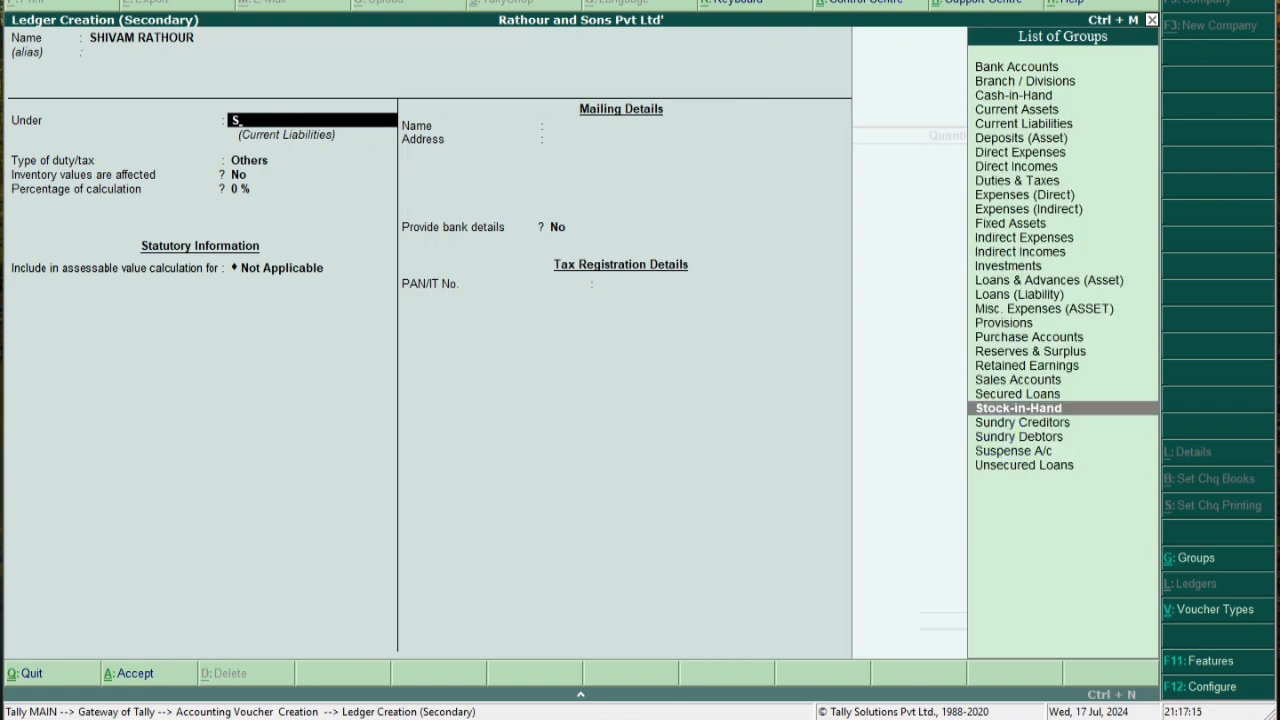
pyautogui.press('Down')
pyautogui.press('Return')
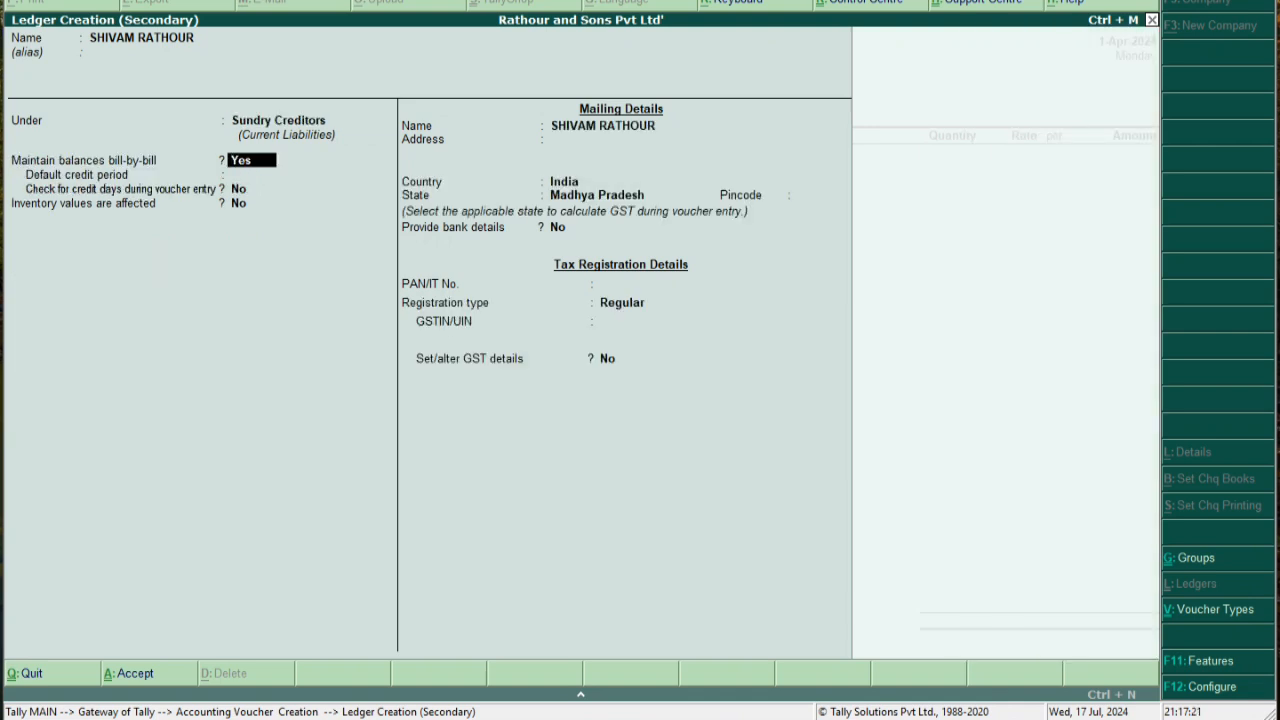
# Accept the default billing and mailing details, highlighting State Madhya Pradesh and Country India
pyautogui.press('Return')
pyautogui.press('Return')
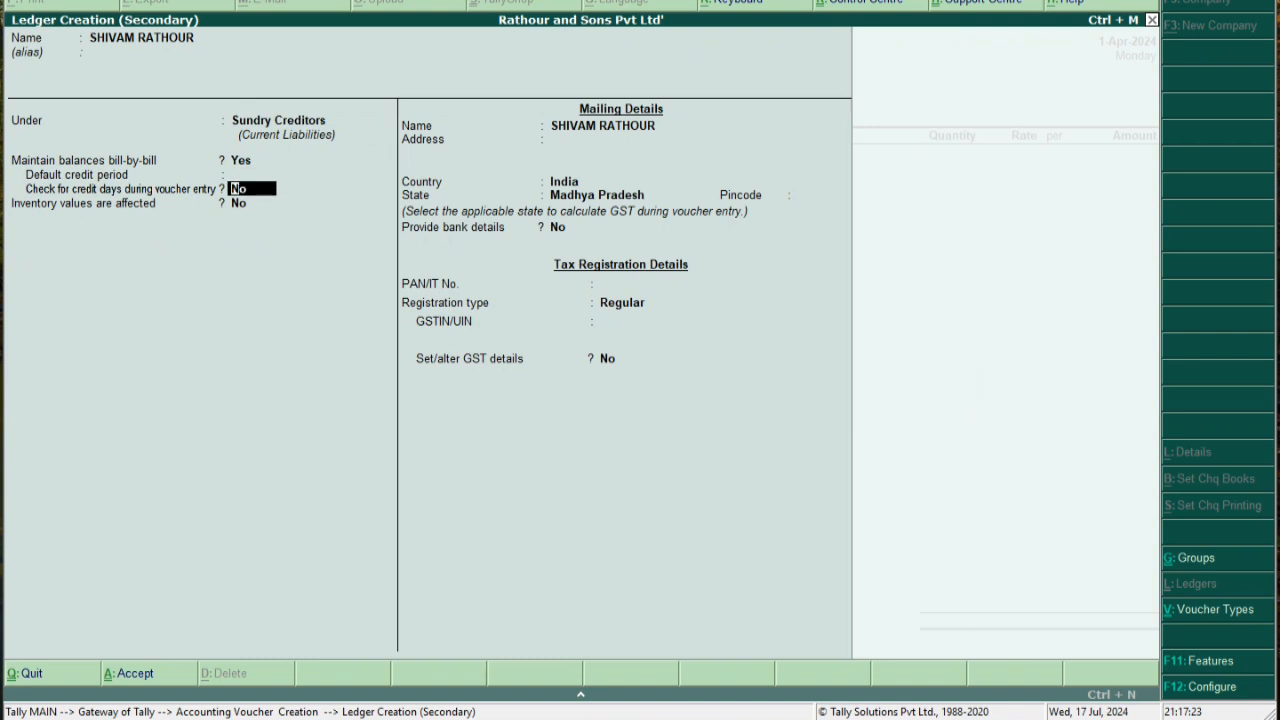
pyautogui.press('Return')
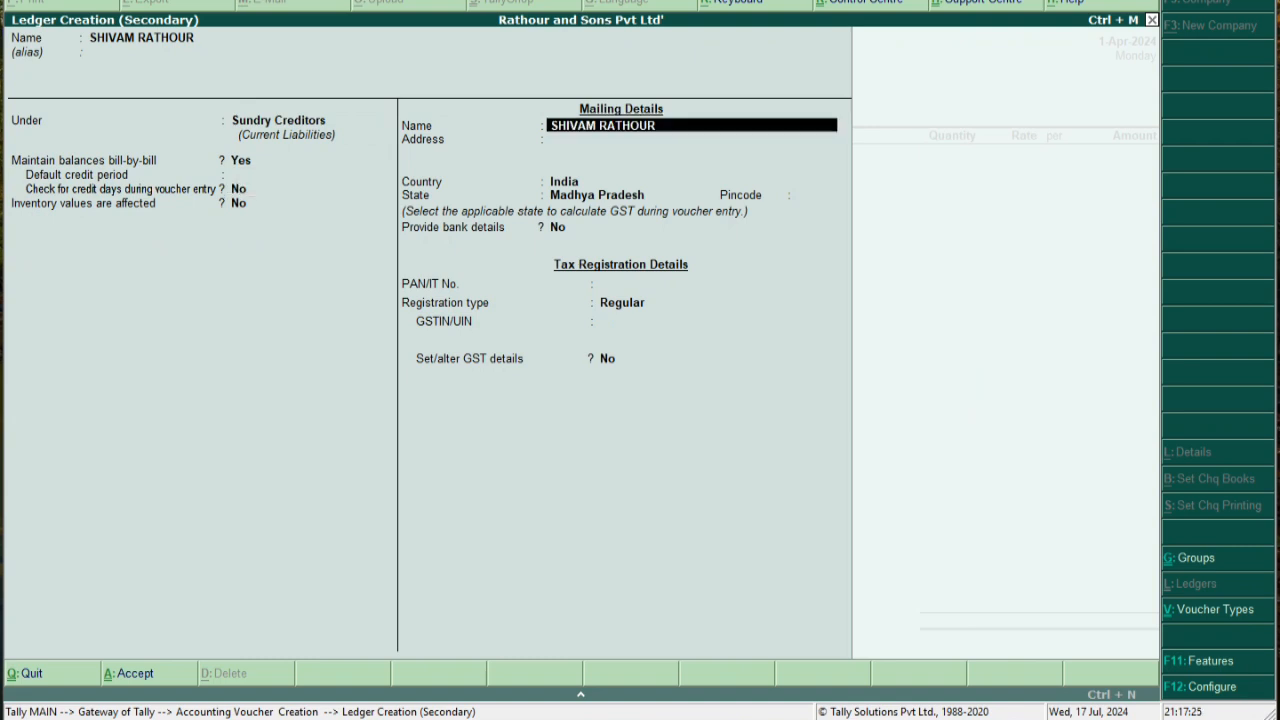
pyautogui.press('Return')
pyautogui.press('Return')
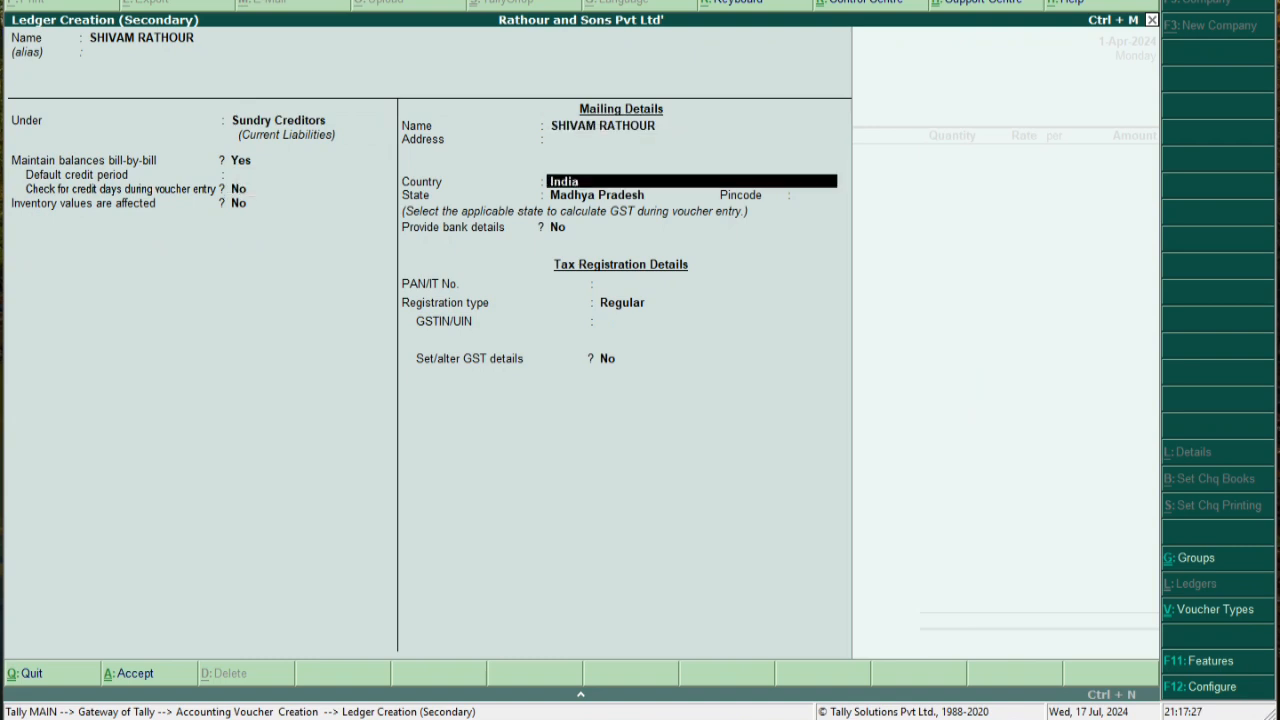
pyautogui.press('Return')
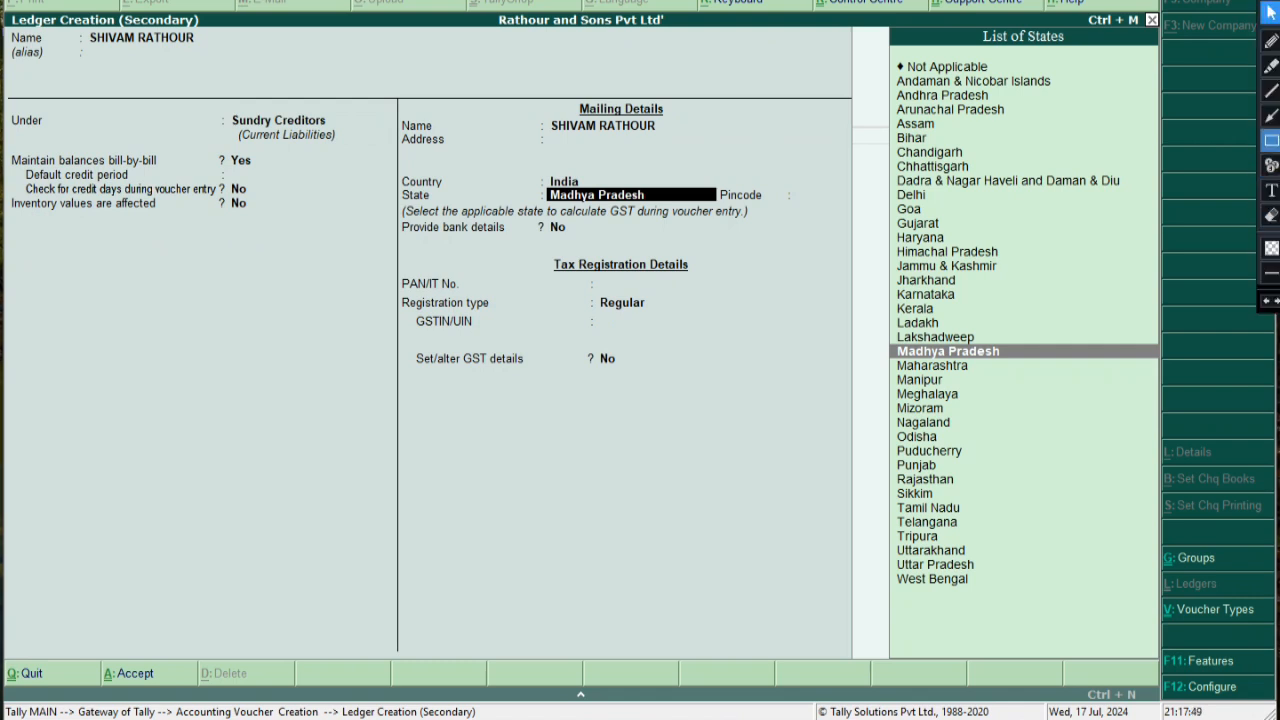
pyautogui.moveTo(536, 186); pyautogui.dragTo(696, 202)
pyautogui.moveTo(515, 168)
pyautogui.mouseDown()
pyautogui.moveTo(626, 200)
pyautogui.moveTo(638, 188)
pyautogui.mouseUp()
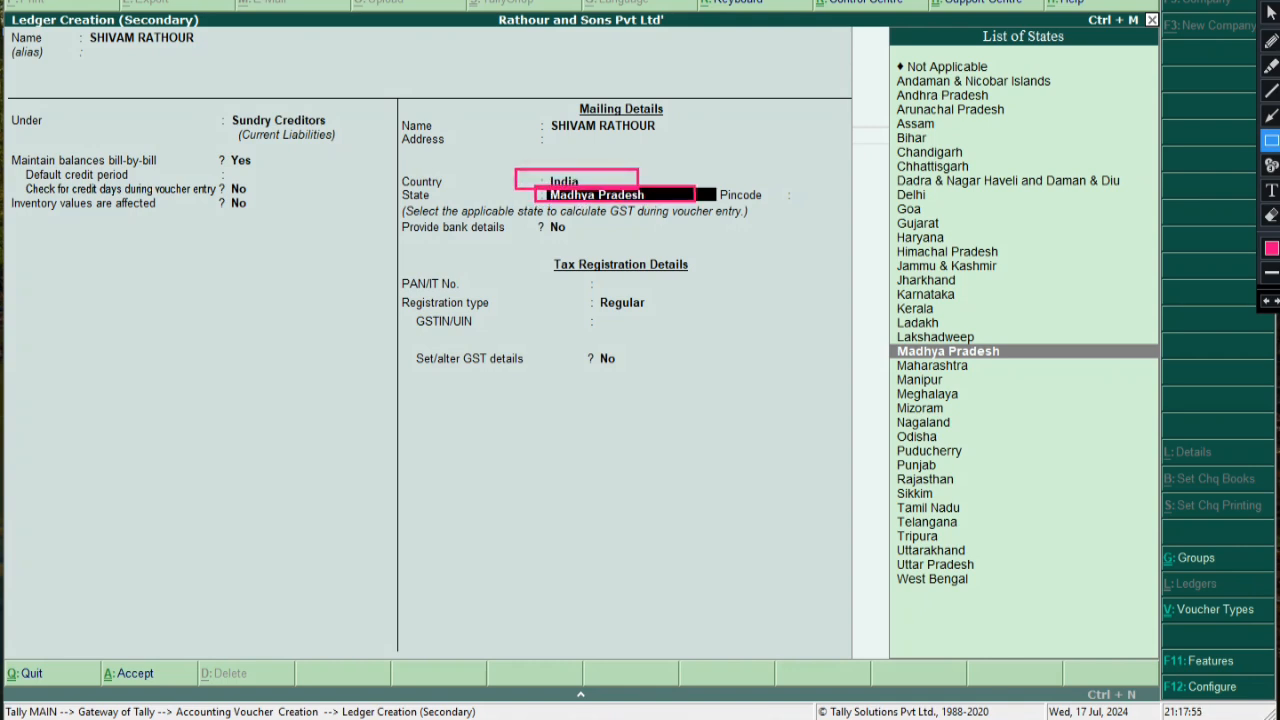
pyautogui.click(1271, 12)
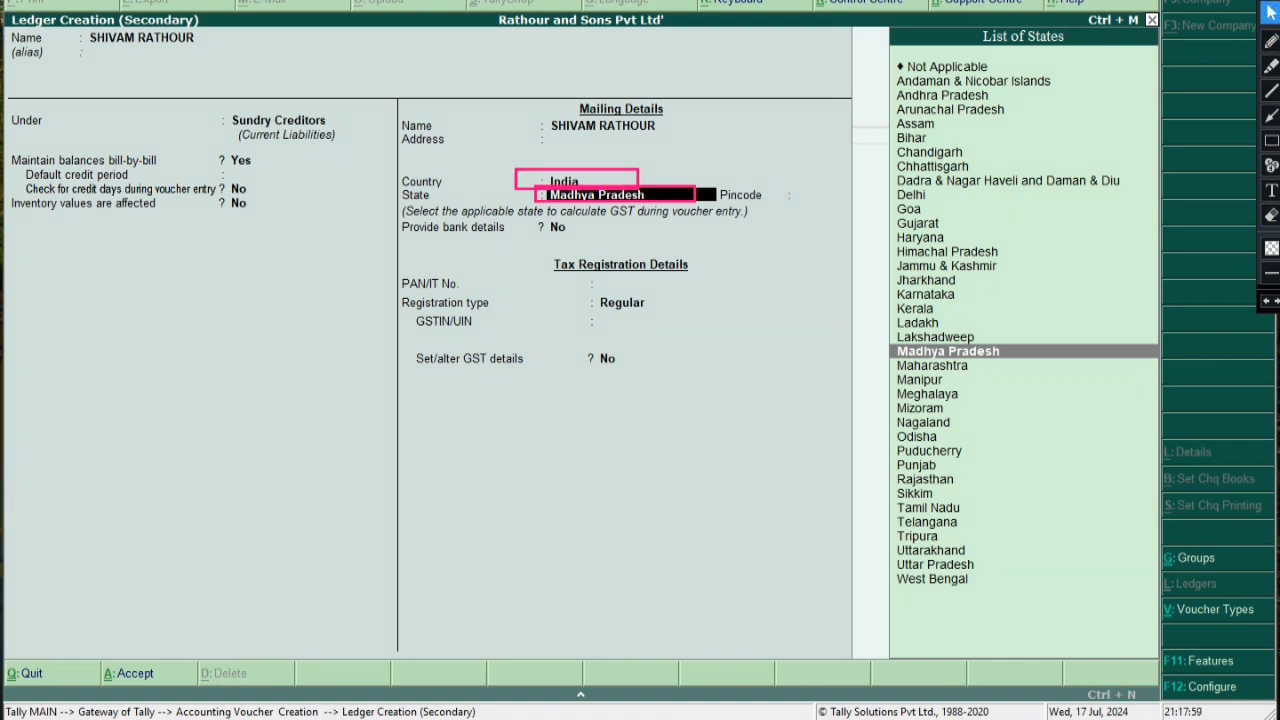
pyautogui.click(1271, 300)
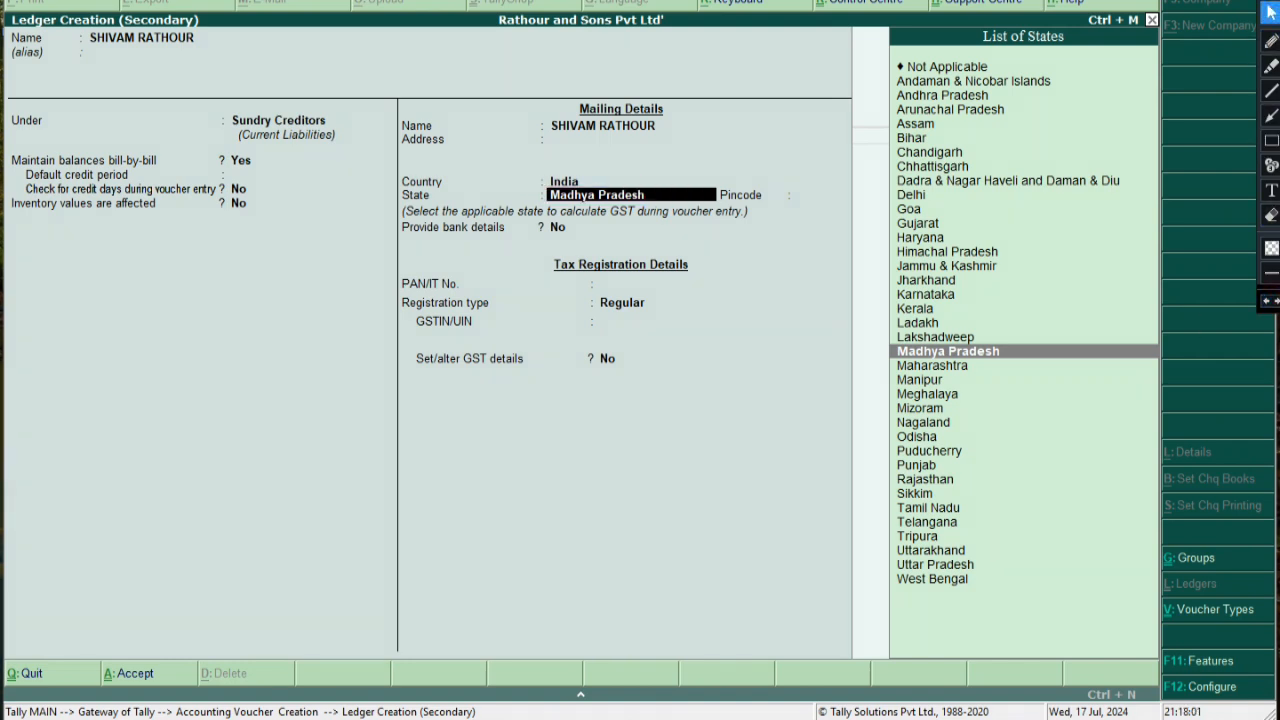
pyautogui.press('Return')
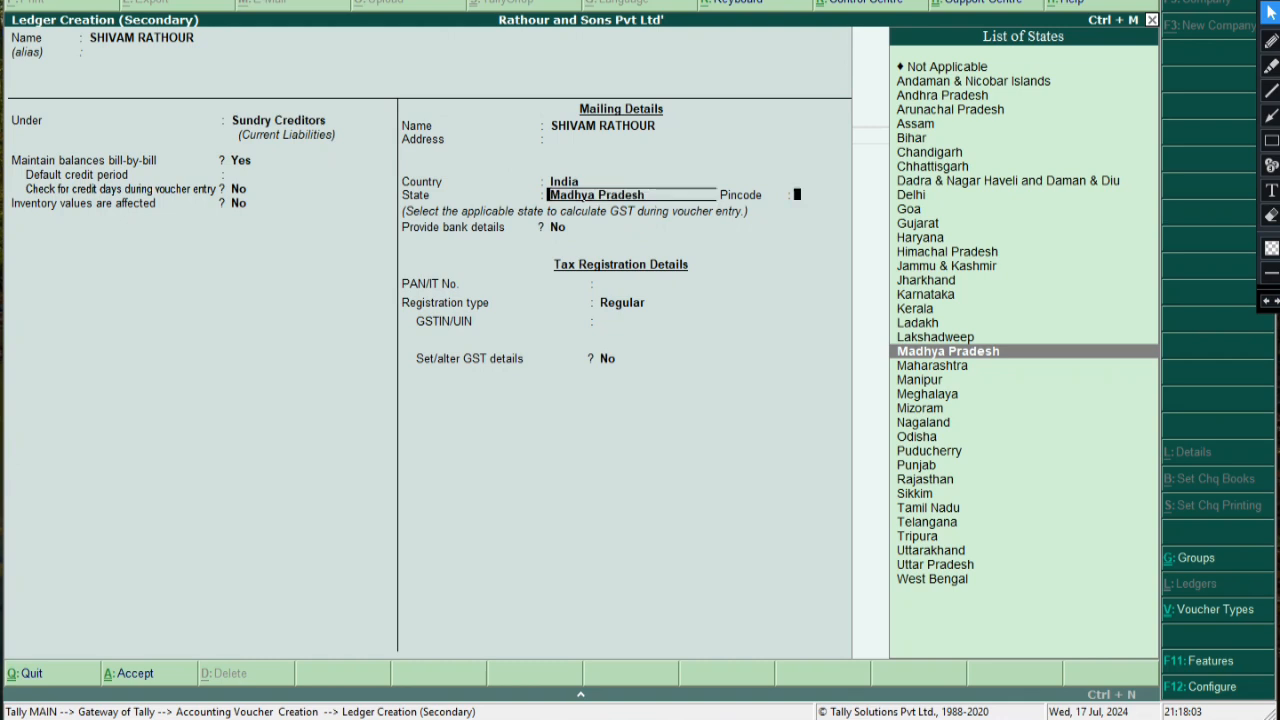
# Turn on GST details and set the registration type to Regular
pyautogui.press('Return')
pyautogui.press('Return')
pyautogui.press('Return')
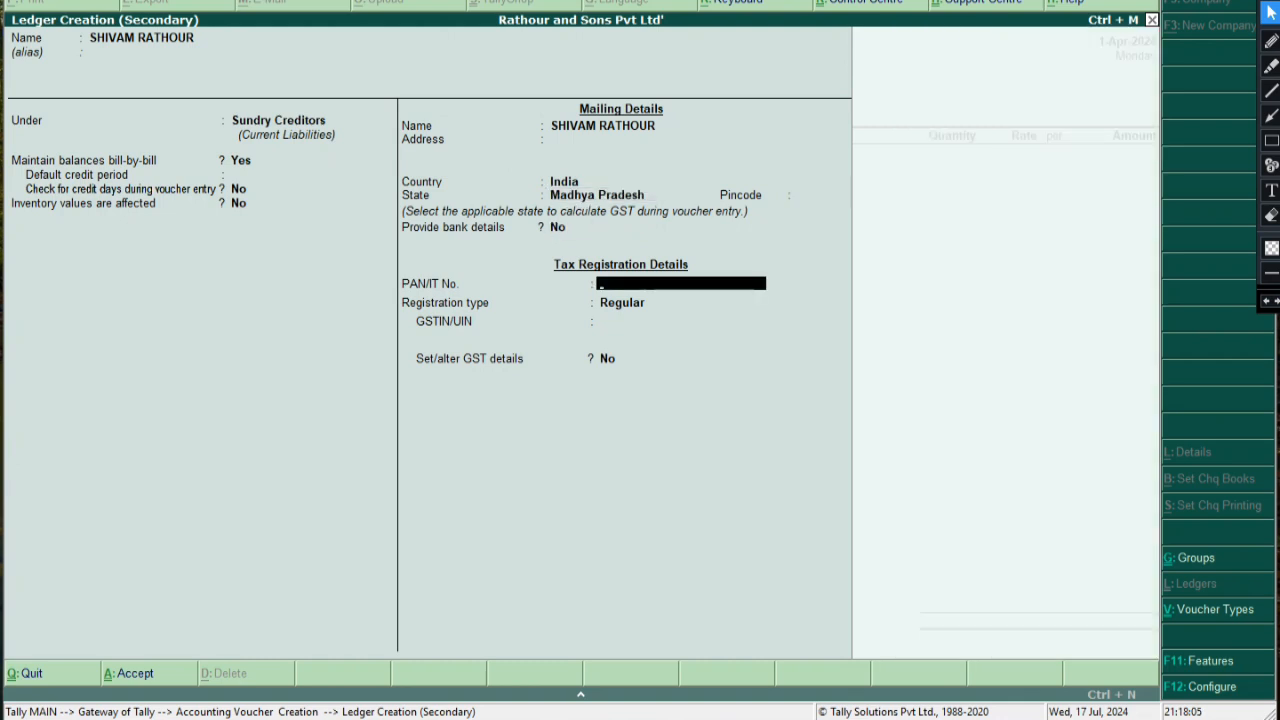
pyautogui.press('Return')
pyautogui.press('Return')
pyautogui.press('Return')
pyautogui.write('y')
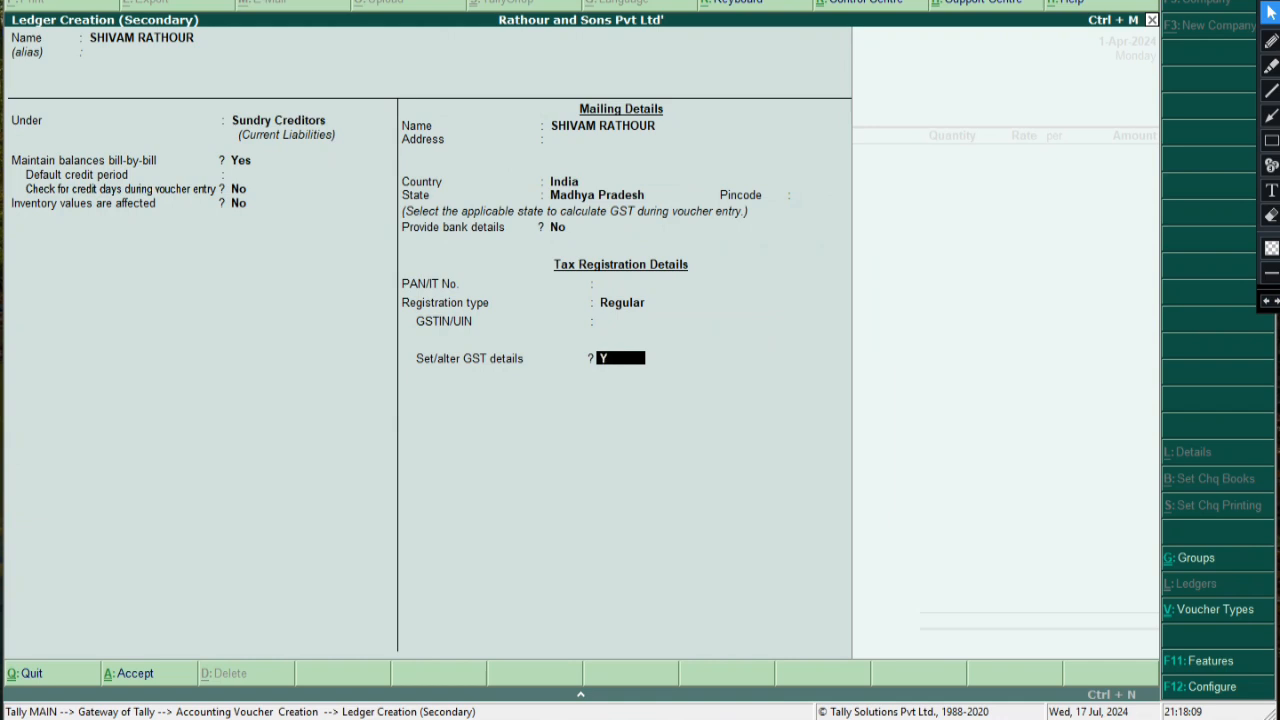
pyautogui.press('Return')
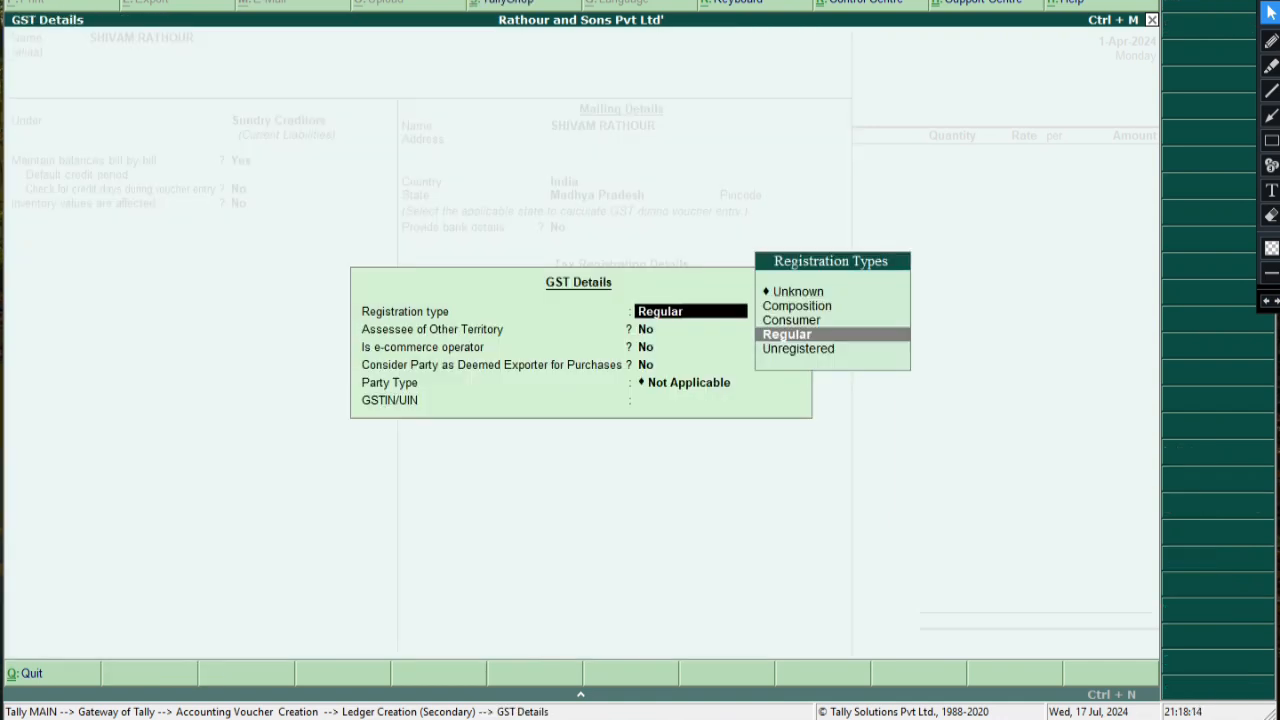
pyautogui.press('Up')
pyautogui.press('Up')
pyautogui.press('Up')
pyautogui.press('Return')
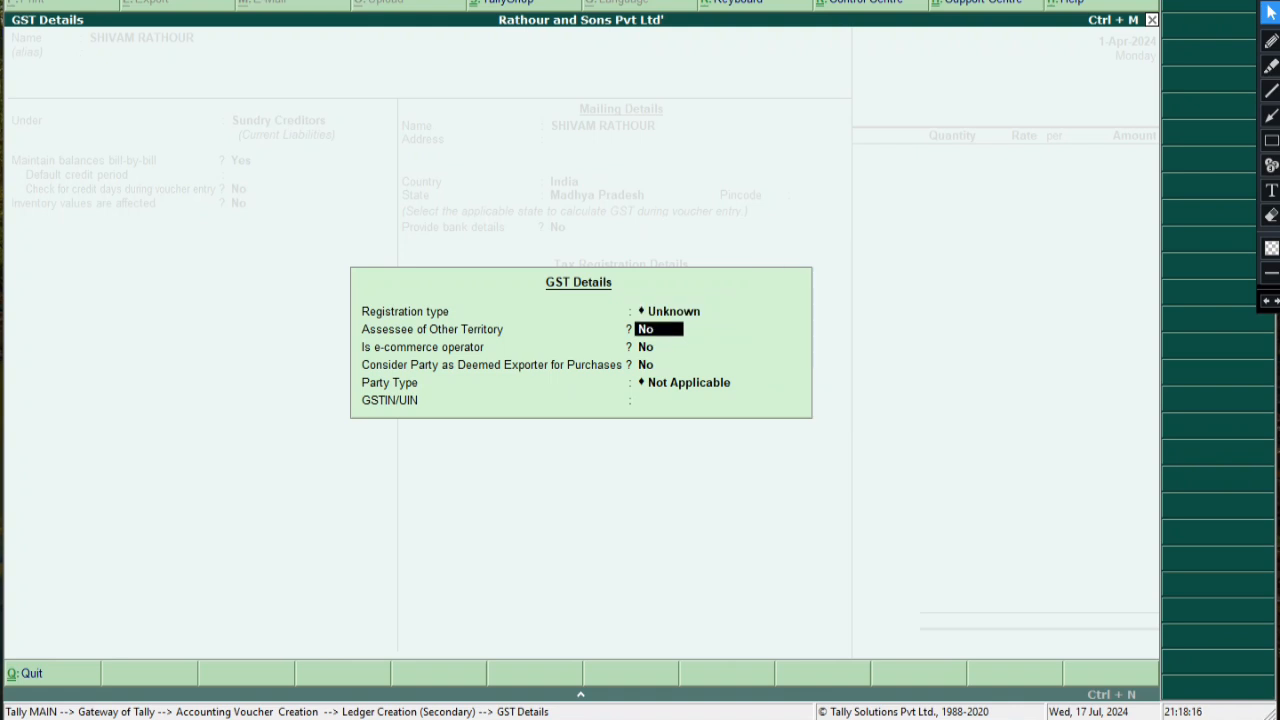
pyautogui.press('Up')
pyautogui.press('Down')
pyautogui.press('Down')
pyautogui.press('Down')
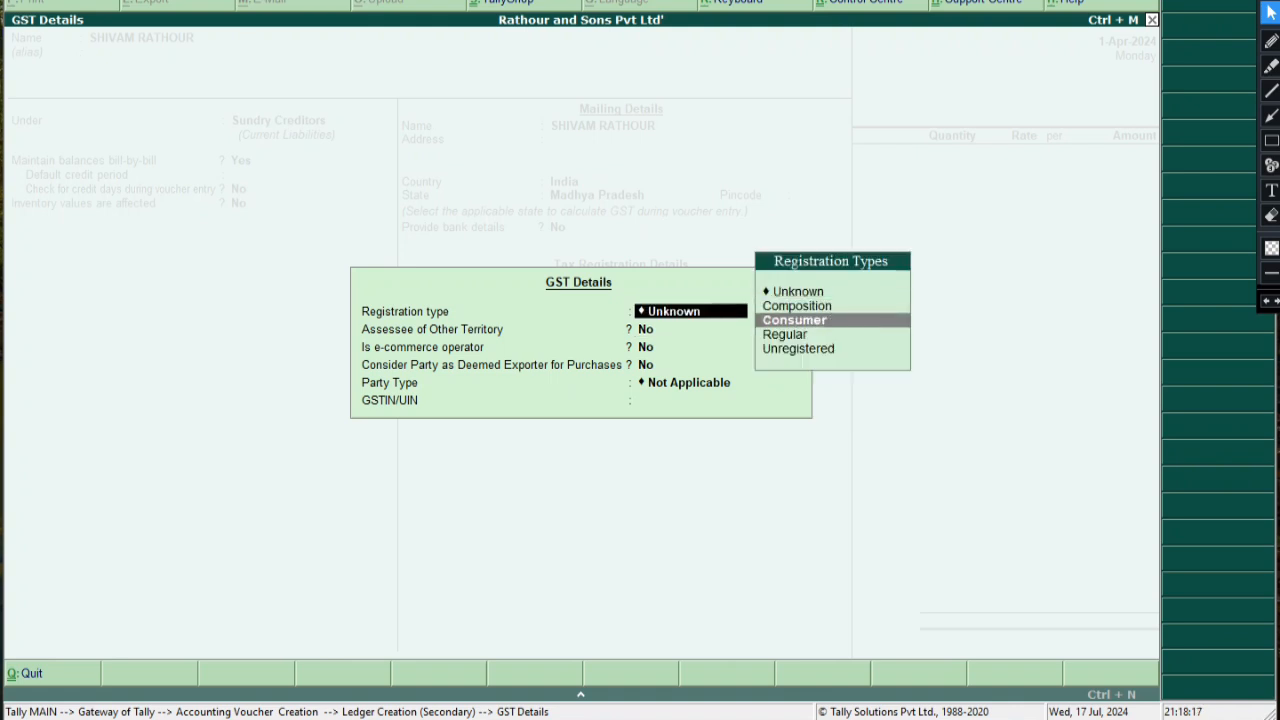
pyautogui.press('Return')
pyautogui.press('Return')
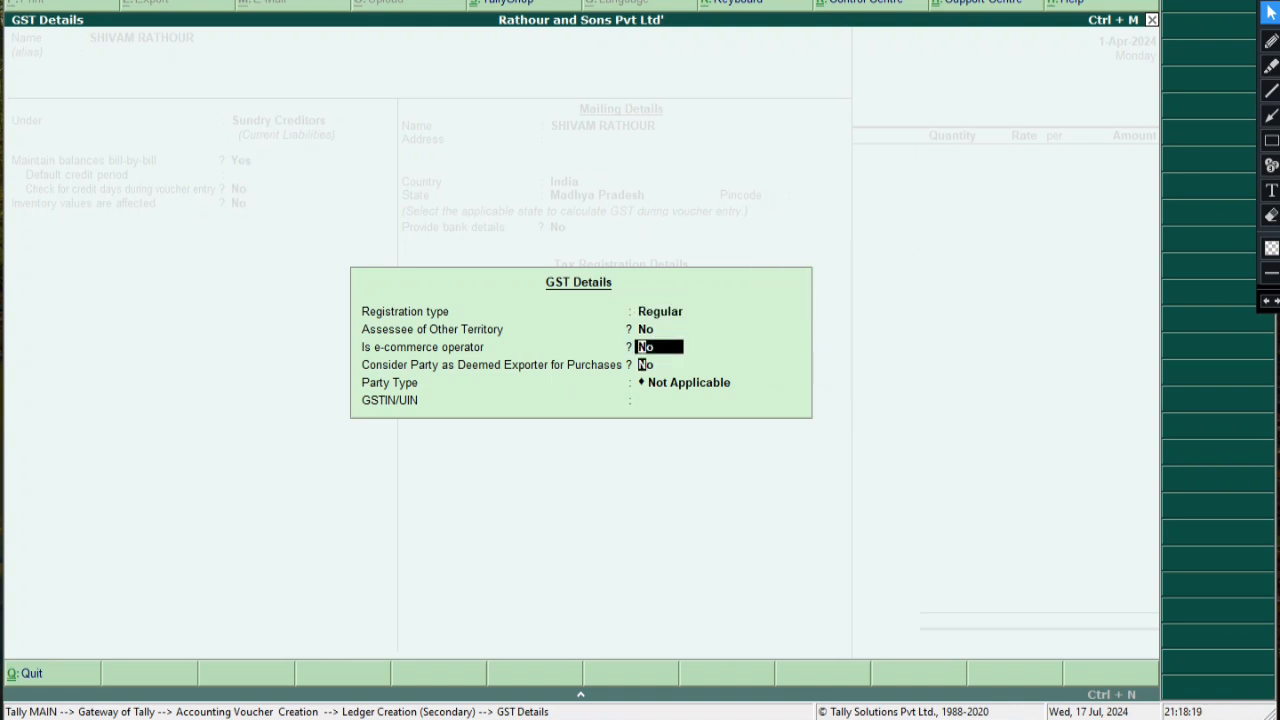
pyautogui.press('Return')
pyautogui.press('Return')
pyautogui.press('Return')
pyautogui.press('Return')
pyautogui.press('Return')
pyautogui.press('Return')
pyautogui.press('Return')
pyautogui.press('Return')
pyautogui.press('Return')
pyautogui.press('Return')
pyautogui.press('Return')
pyautogui.press('Return')
pyautogui.press('Return')
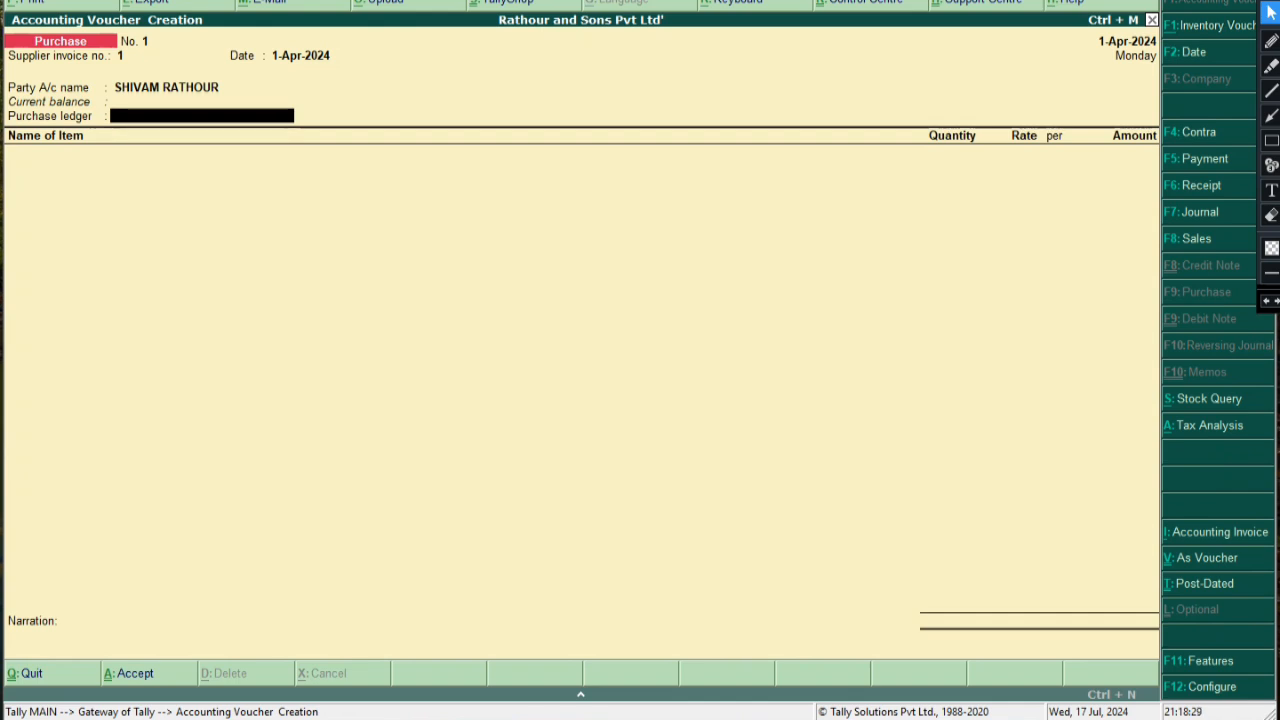
pyautogui.click(1271, 141)
pyautogui.moveTo(99, 73)
pyautogui.mouseDown()
pyautogui.moveTo(149, 104)
pyautogui.moveTo(348, 103)
pyautogui.mouseUp()
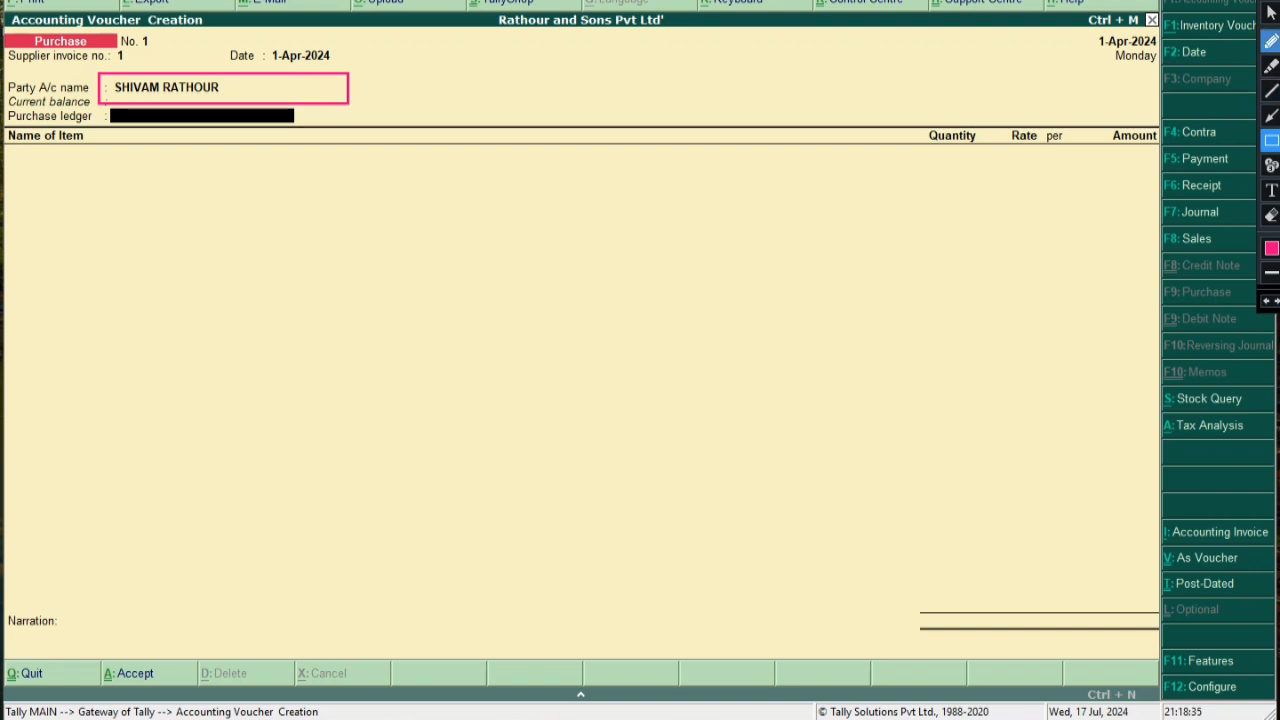
pyautogui.moveTo(102, 108)
pyautogui.mouseDown()
pyautogui.moveTo(269, 140)
pyautogui.moveTo(368, 128)
pyautogui.mouseUp()
pyautogui.click(1271, 115)
pyautogui.moveTo(657, 134)
pyautogui.mouseDown()
pyautogui.moveTo(353, 133)
pyautogui.moveTo(380, 122)
pyautogui.mouseUp()
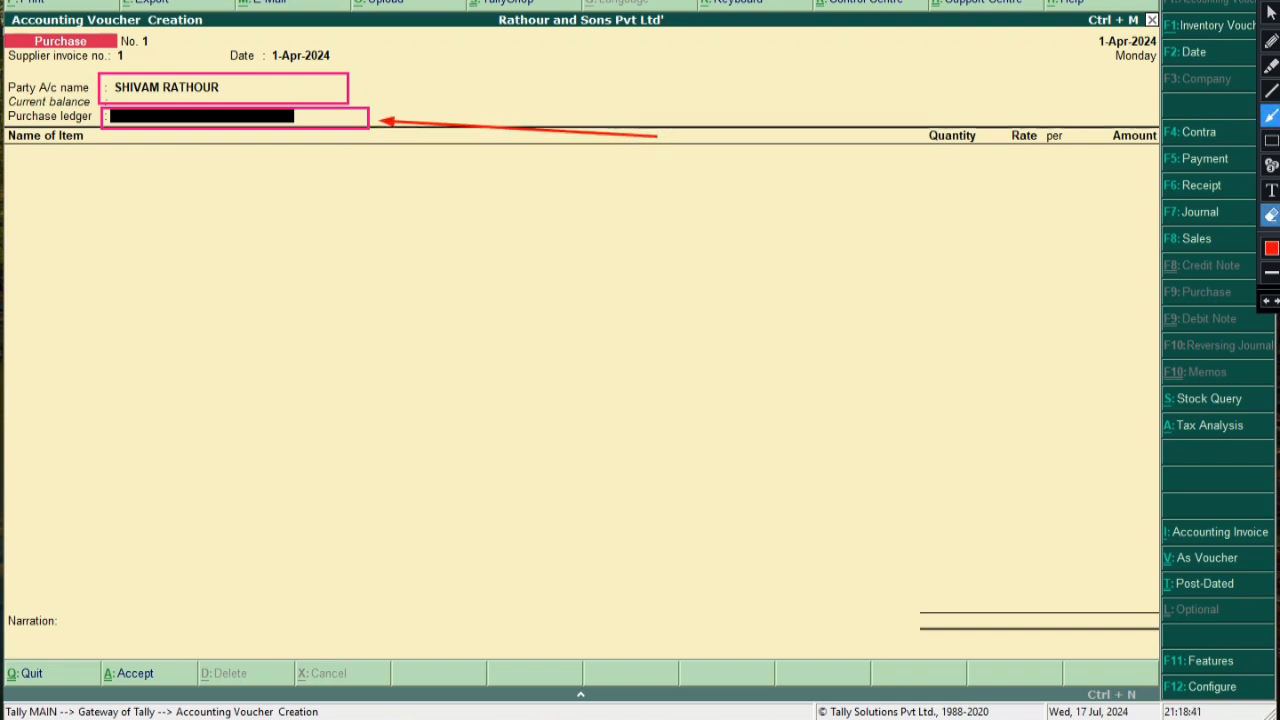
pyautogui.click(1271, 189)
pyautogui.click(665, 162)
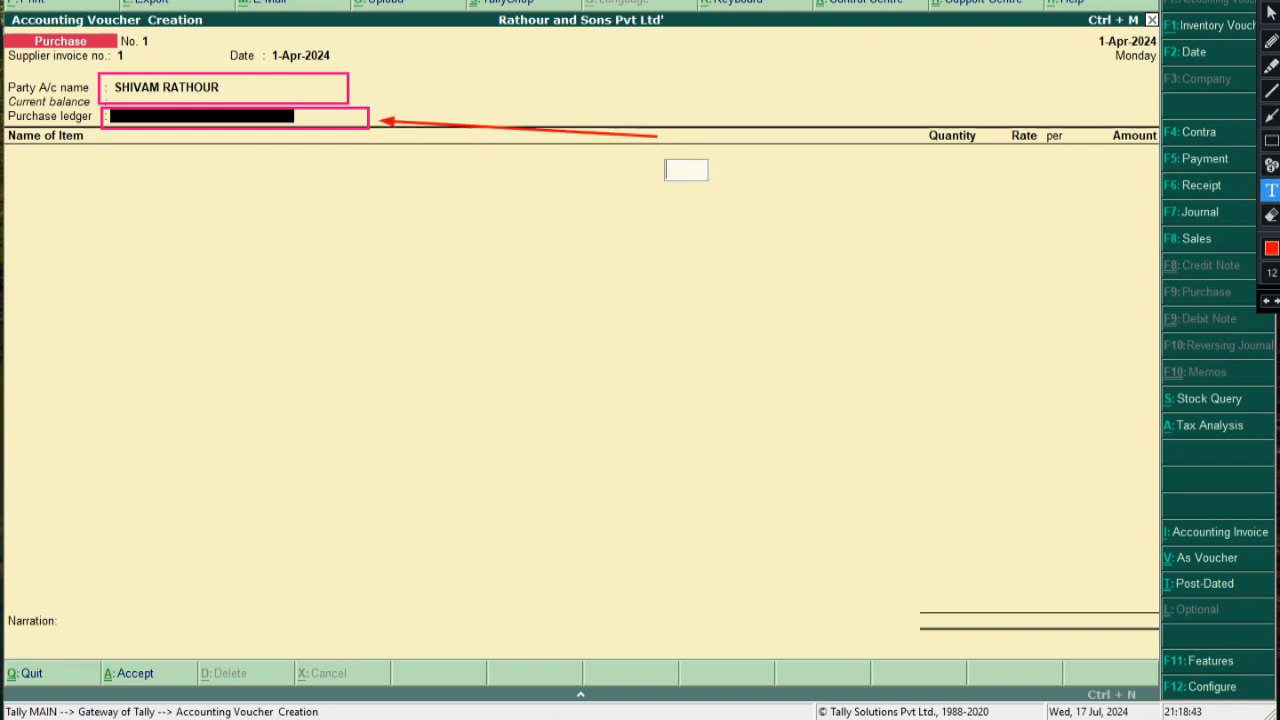
pyautogui.write('PURCHASE')
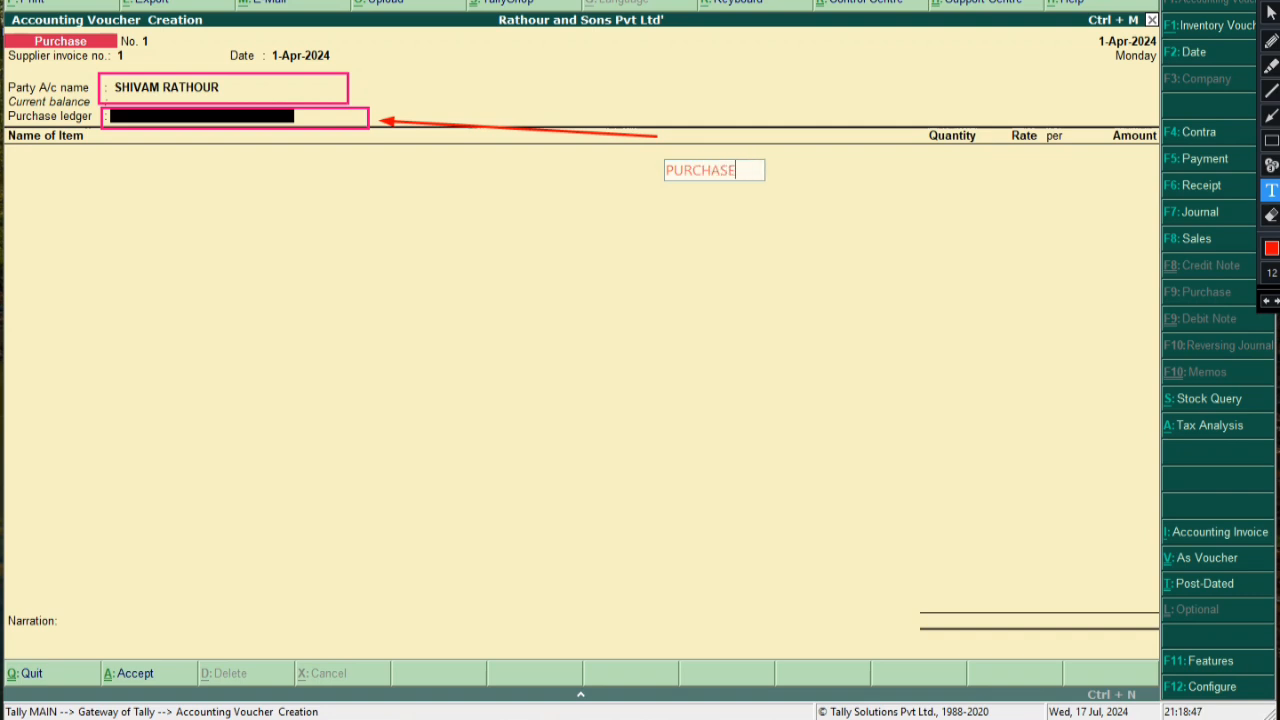
pyautogui.moveTo(714, 168); pyautogui.dragTo(714, 134)
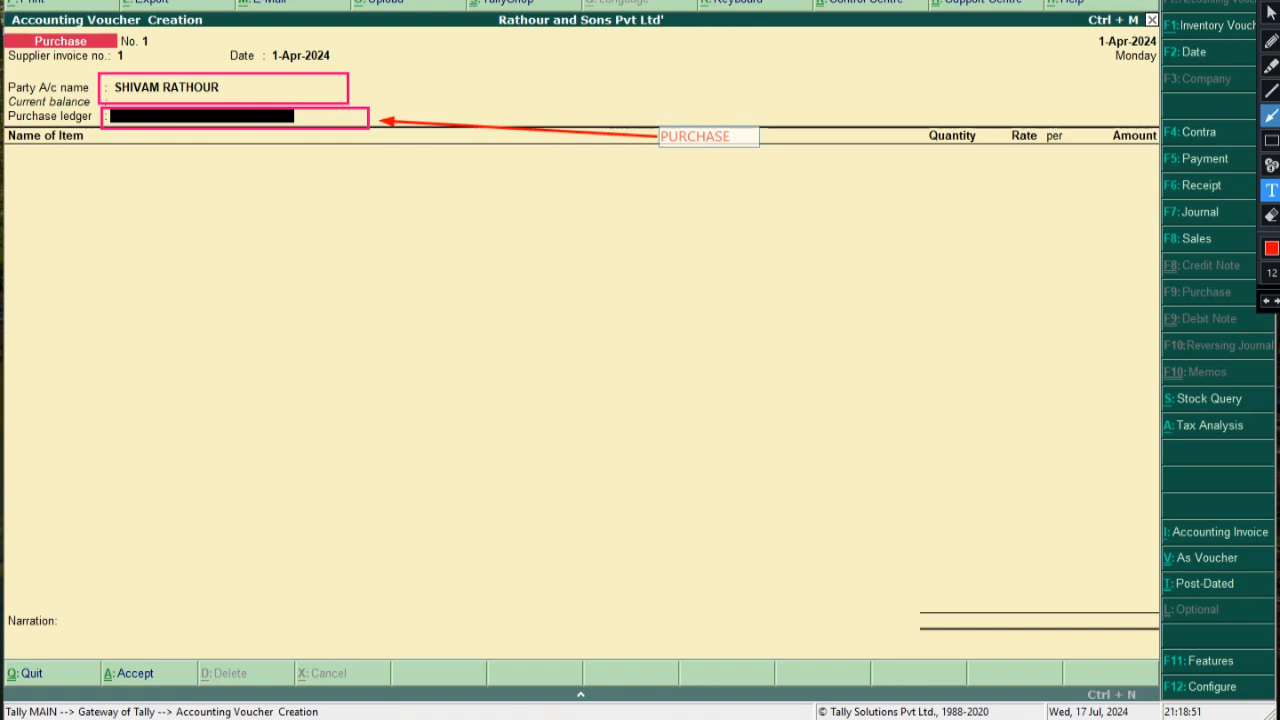
pyautogui.click(1271, 140)
pyautogui.moveTo(649, 126); pyautogui.dragTo(747, 147)
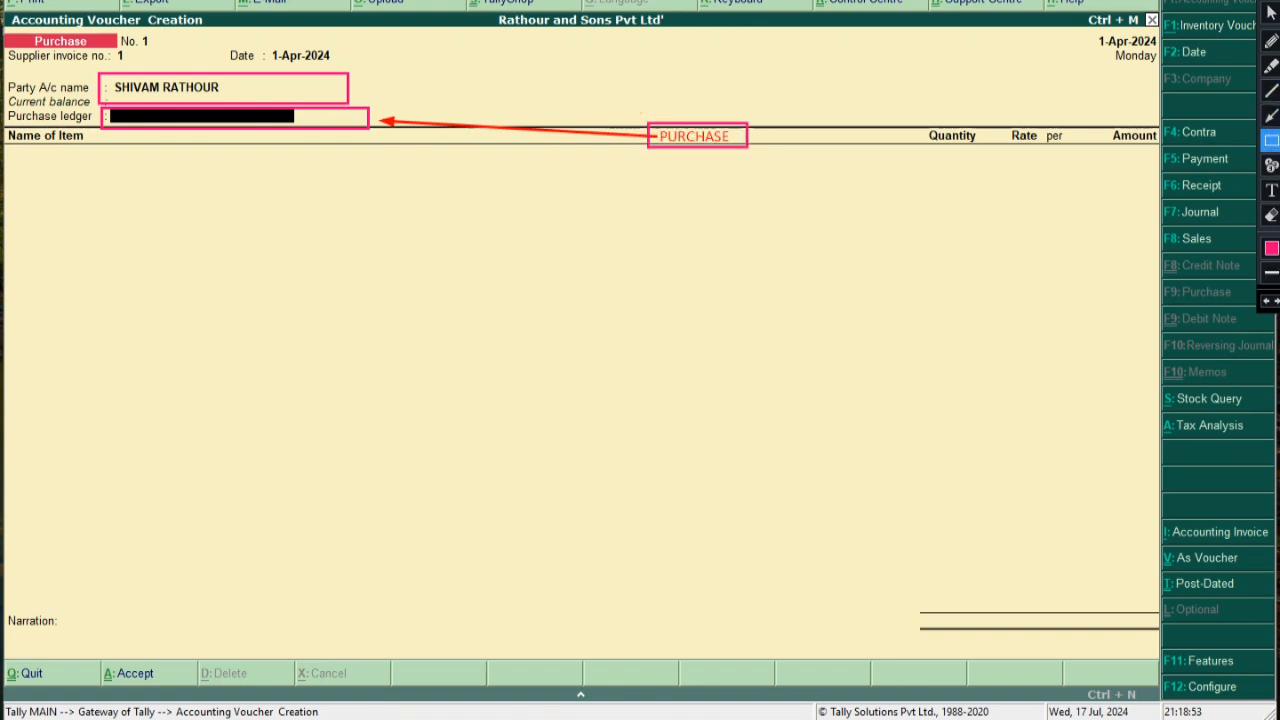
pyautogui.click(1271, 12)
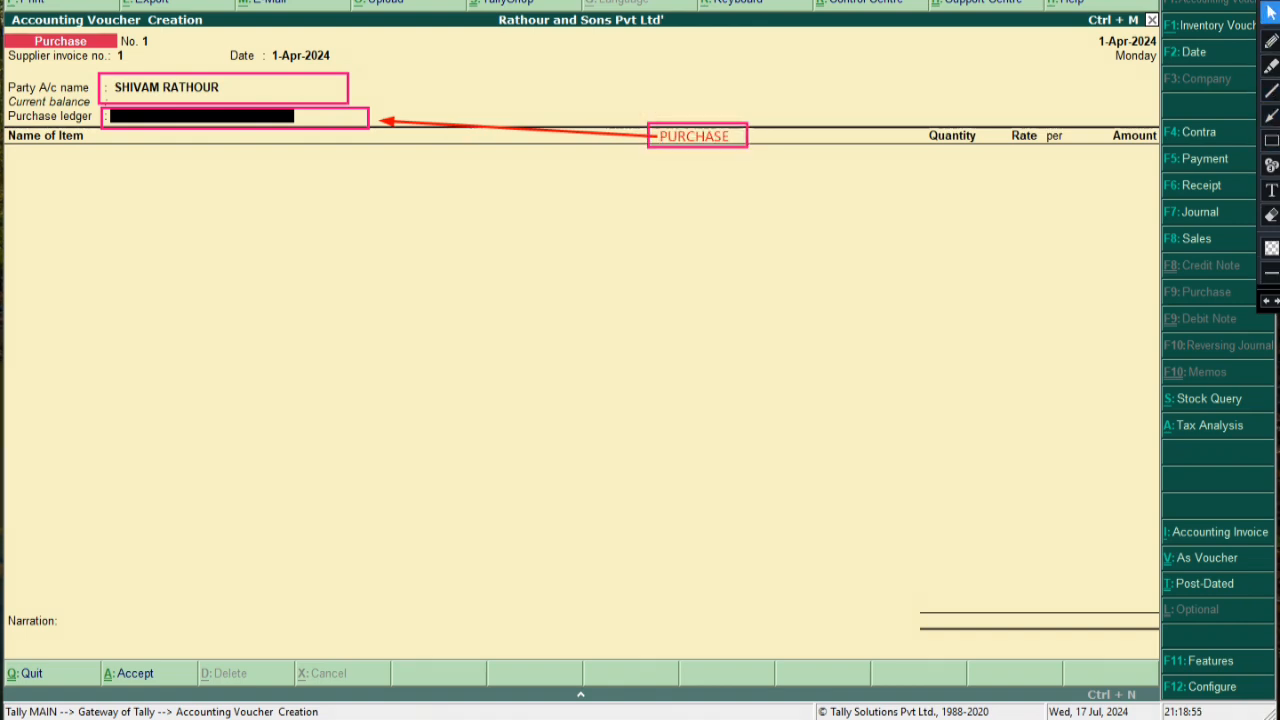
pyautogui.click(114, 172)
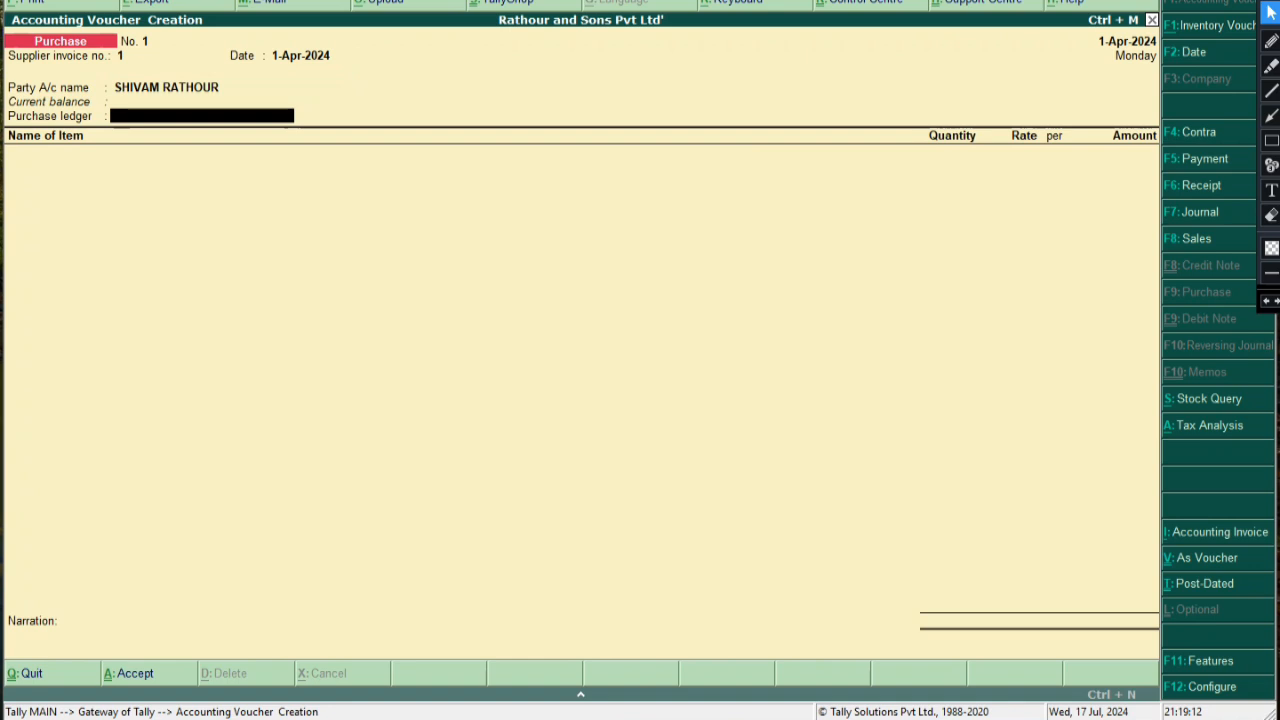
# Abandon the accidentally opened Stock Item Creation form
pyautogui.press('Return')
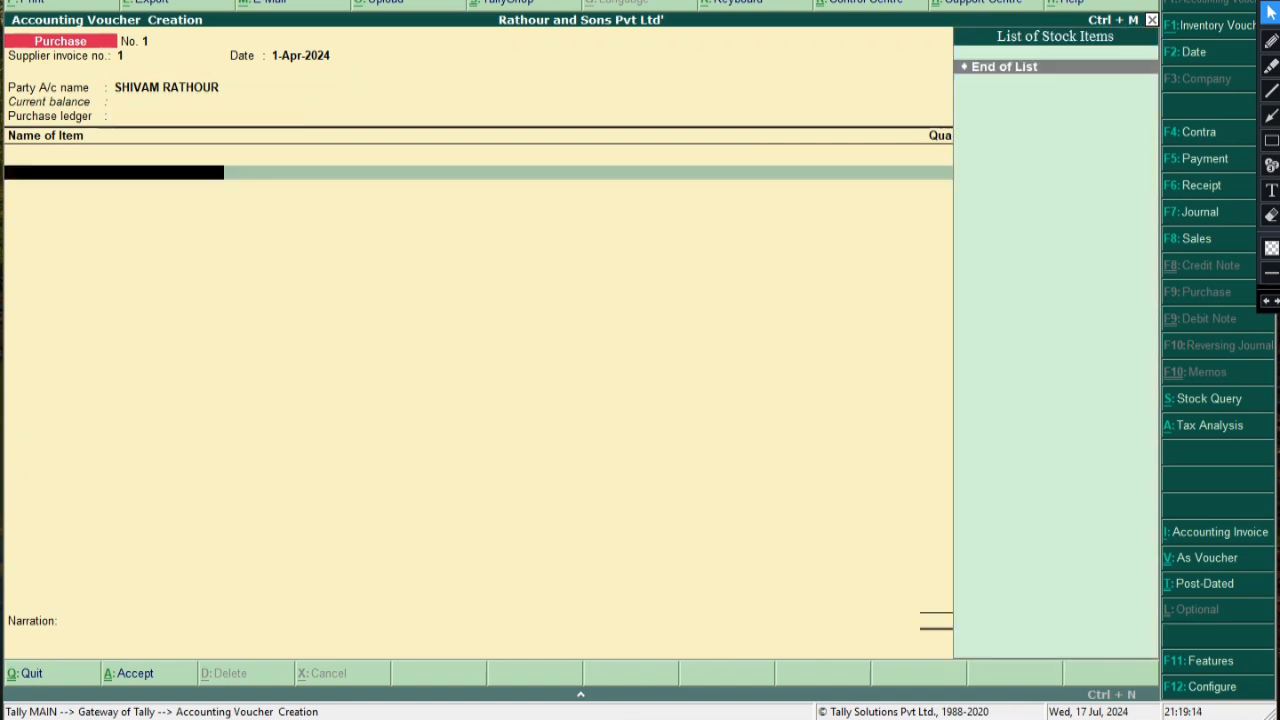
pyautogui.hotkey('alt', 'c')
pyautogui.press('Escape')
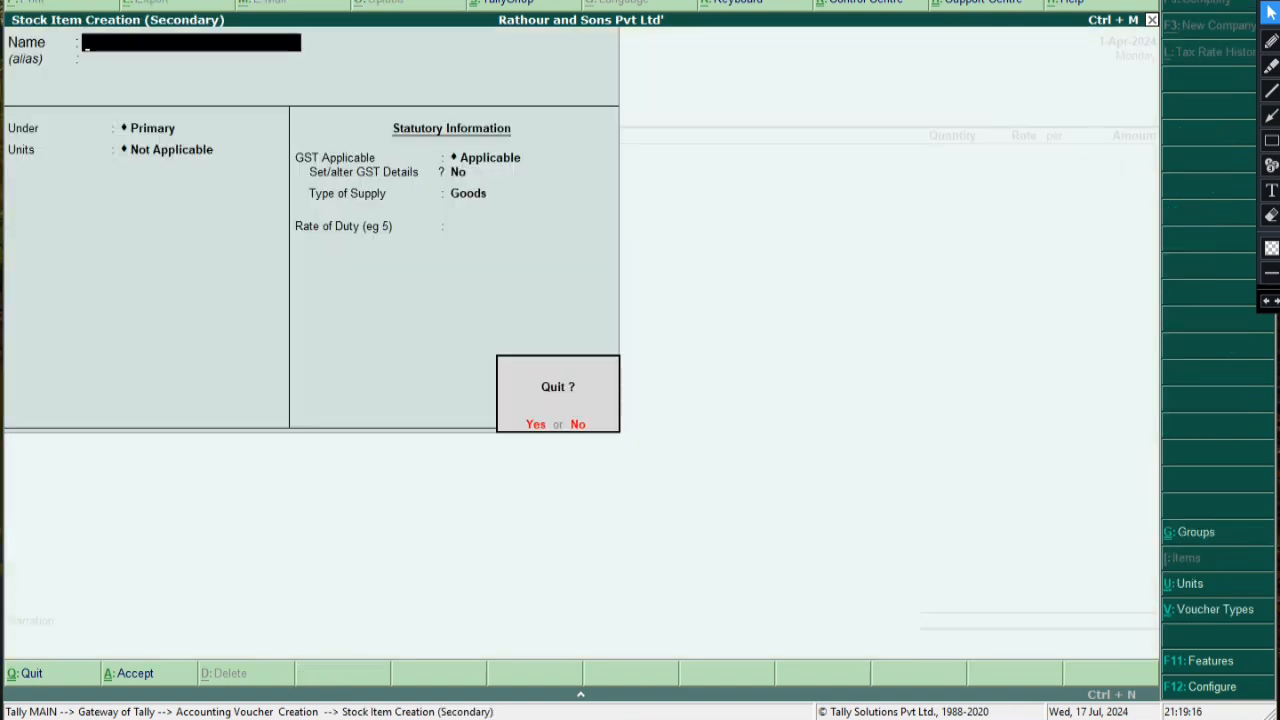
pyautogui.press('y')
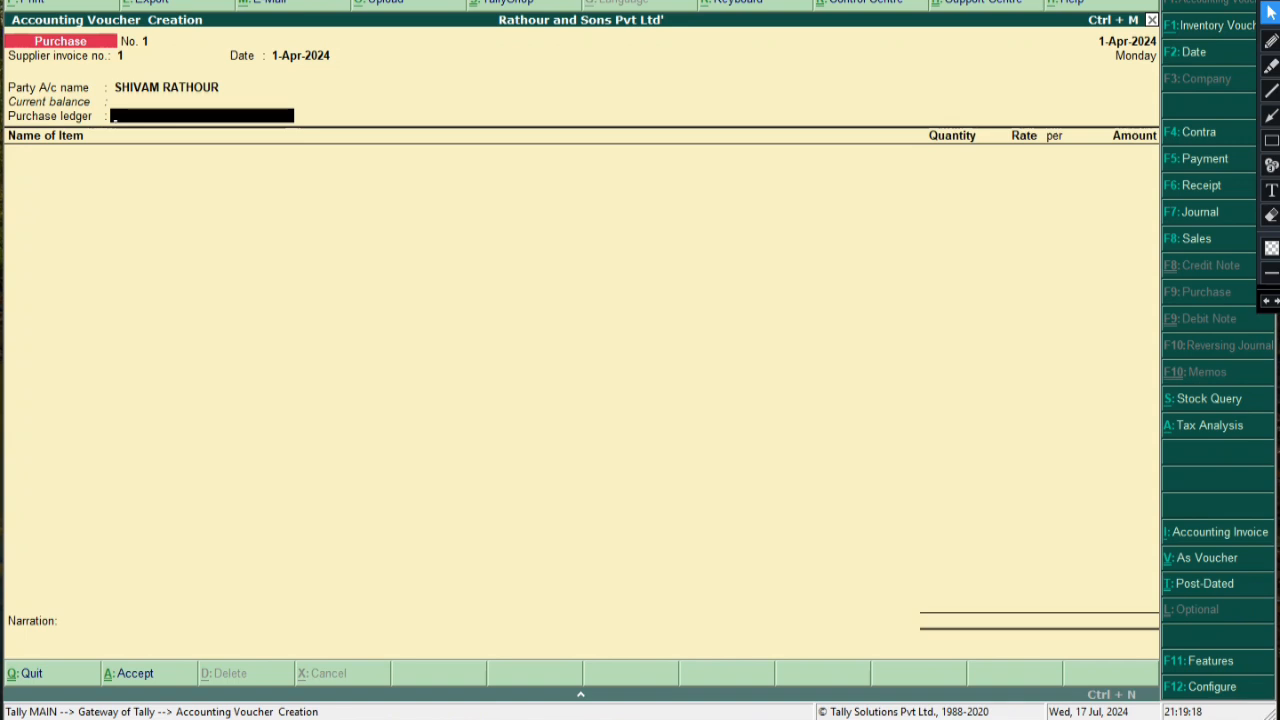
# Create a new ledger named PURCHASE under Purchase Accounts
pyautogui.hotkey('alt', 'c')
pyautogui.write('PURCHASE')
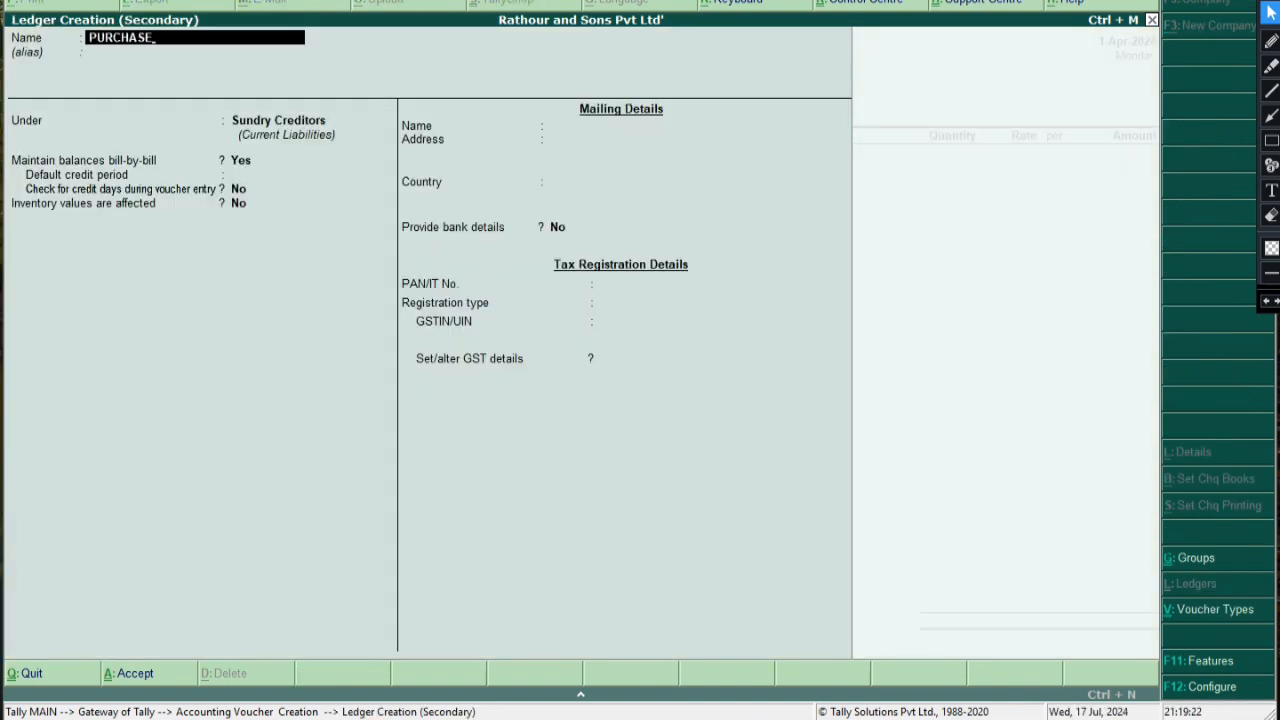
pyautogui.press('Return')
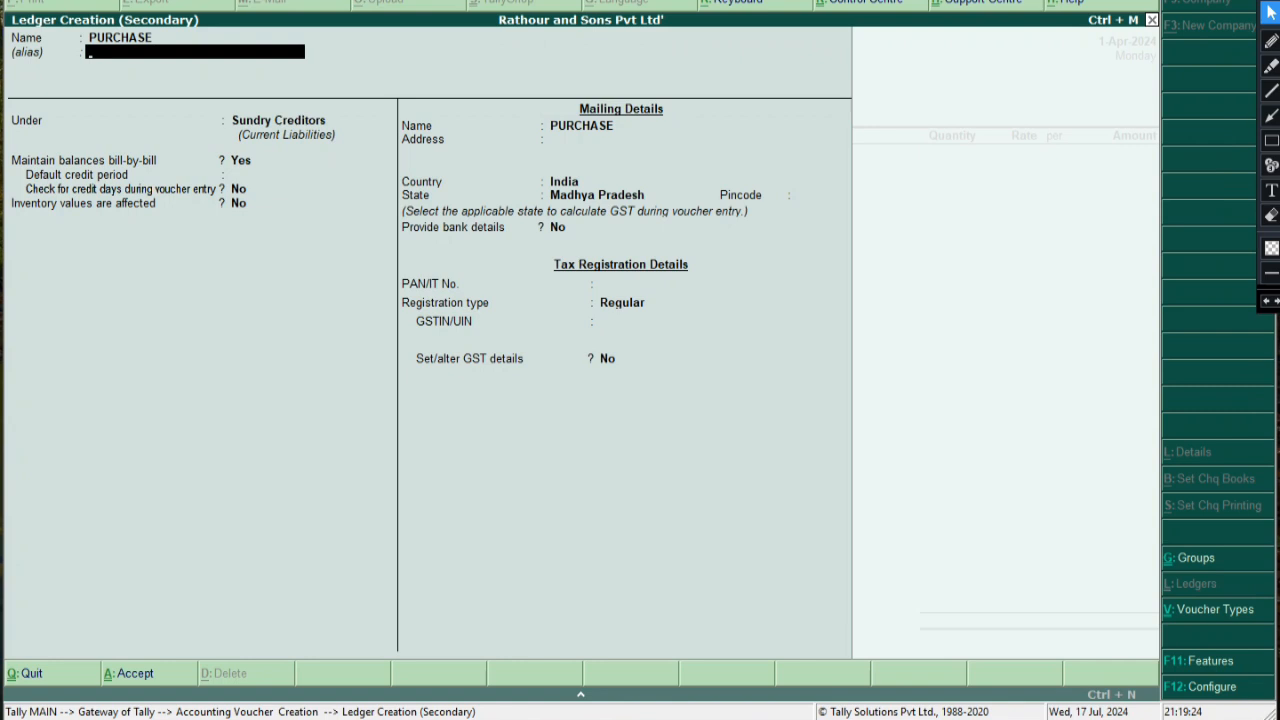
pyautogui.press('Return')
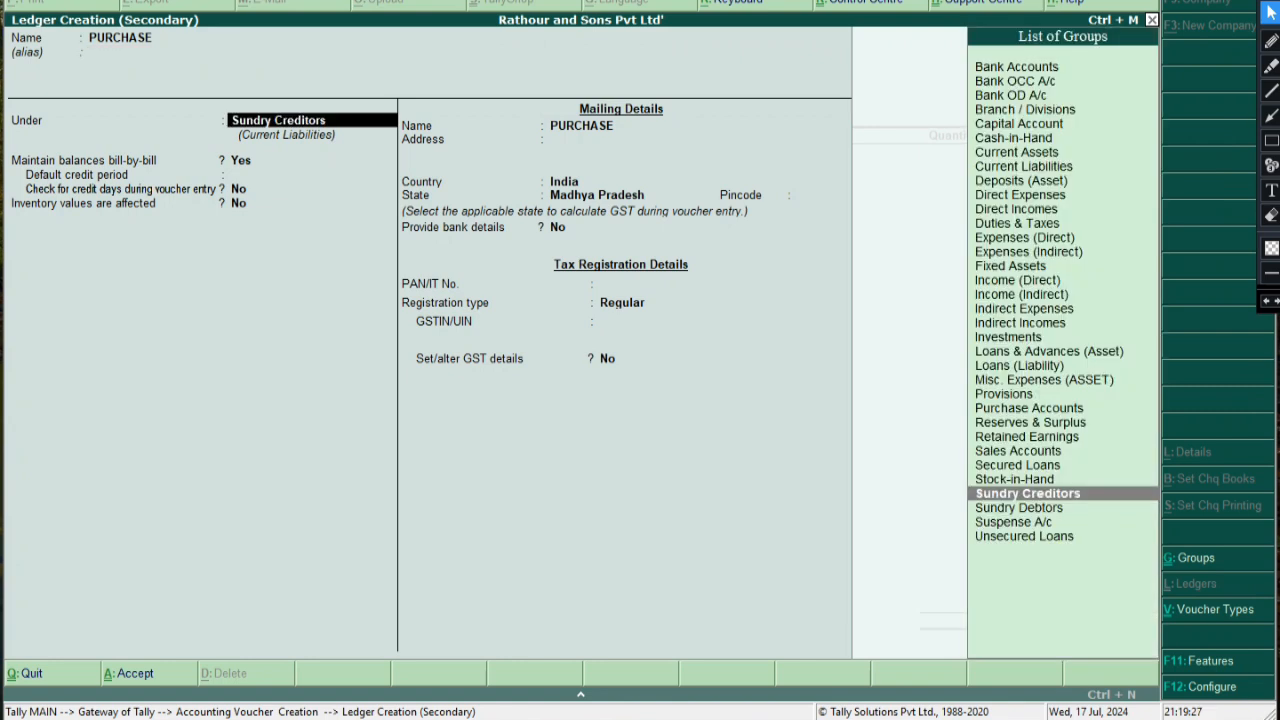
pyautogui.write('P')
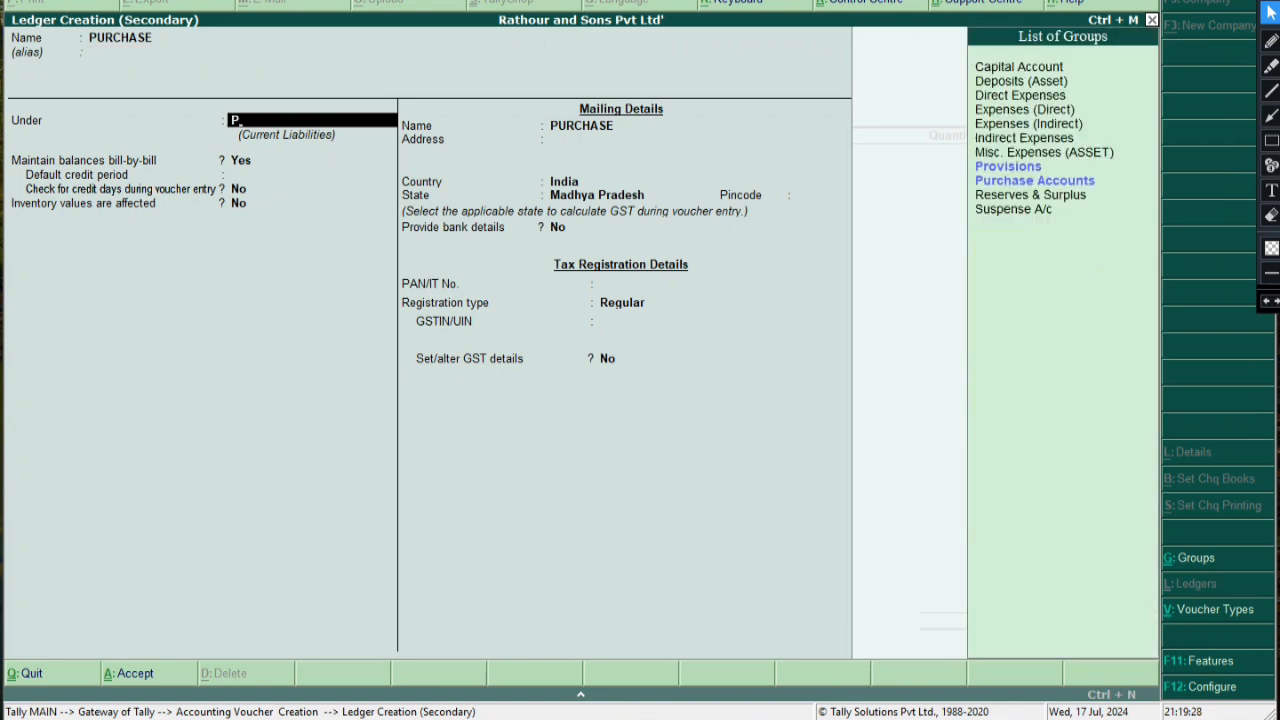
pyautogui.press('Return')
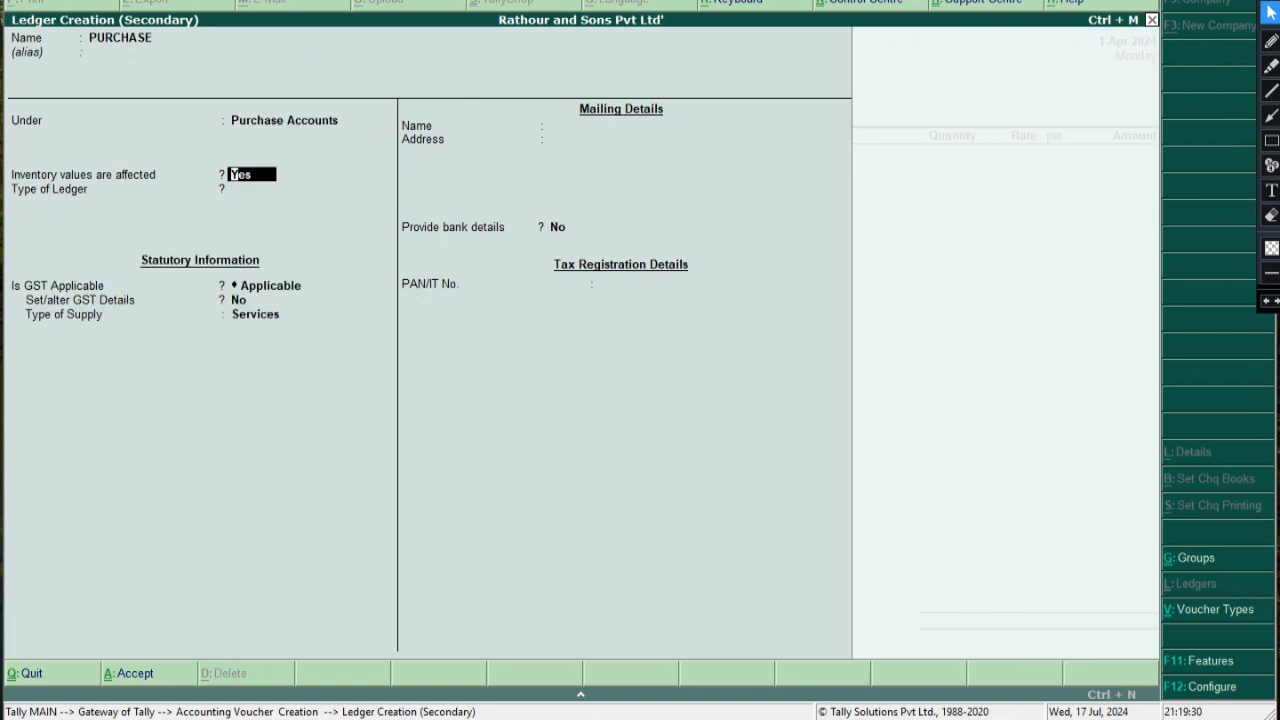
# Set inventory values affected to Yes, keep GST applicable, and enable Set/alter GST Details
pyautogui.press('Return')
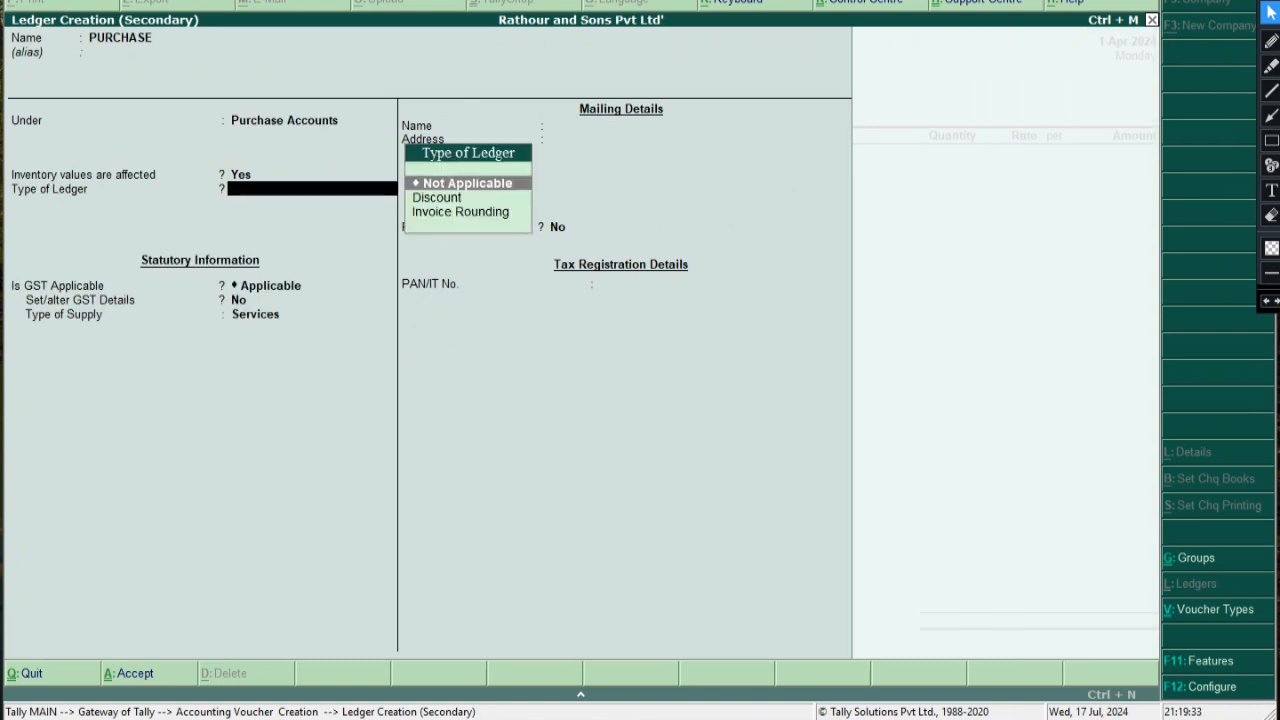
pyautogui.press('BackSpace')
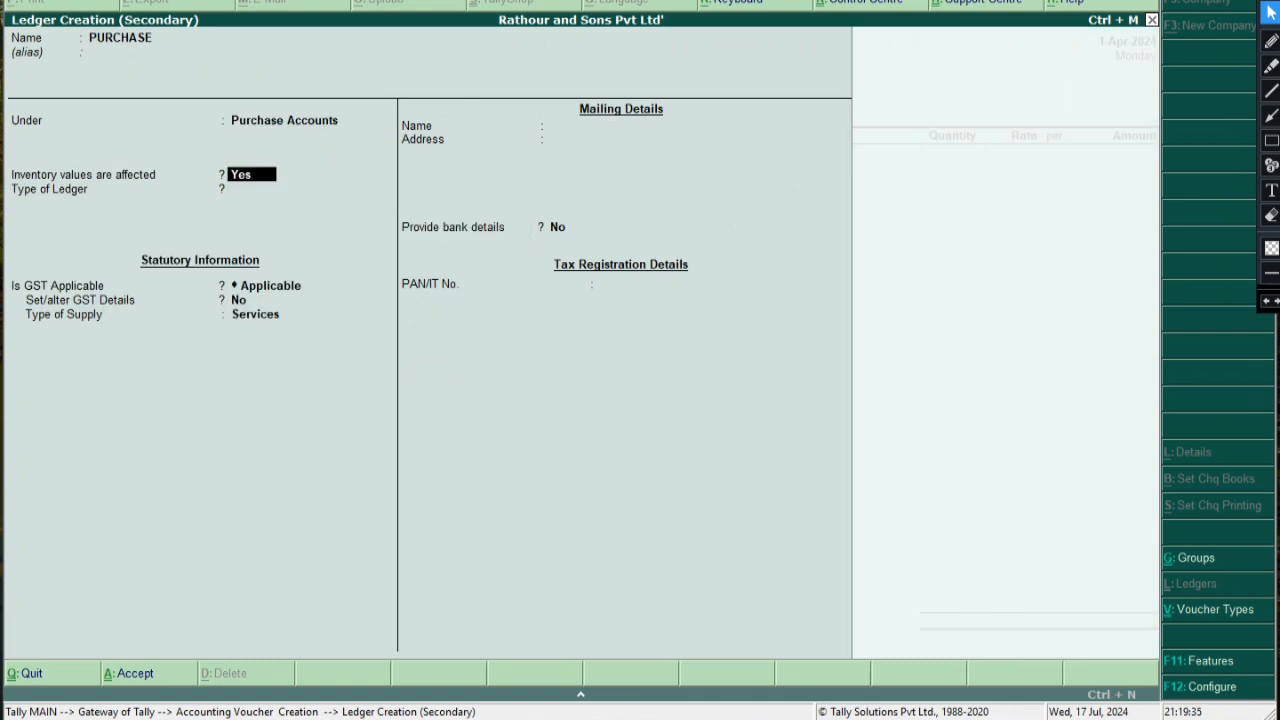
pyautogui.press('Return')
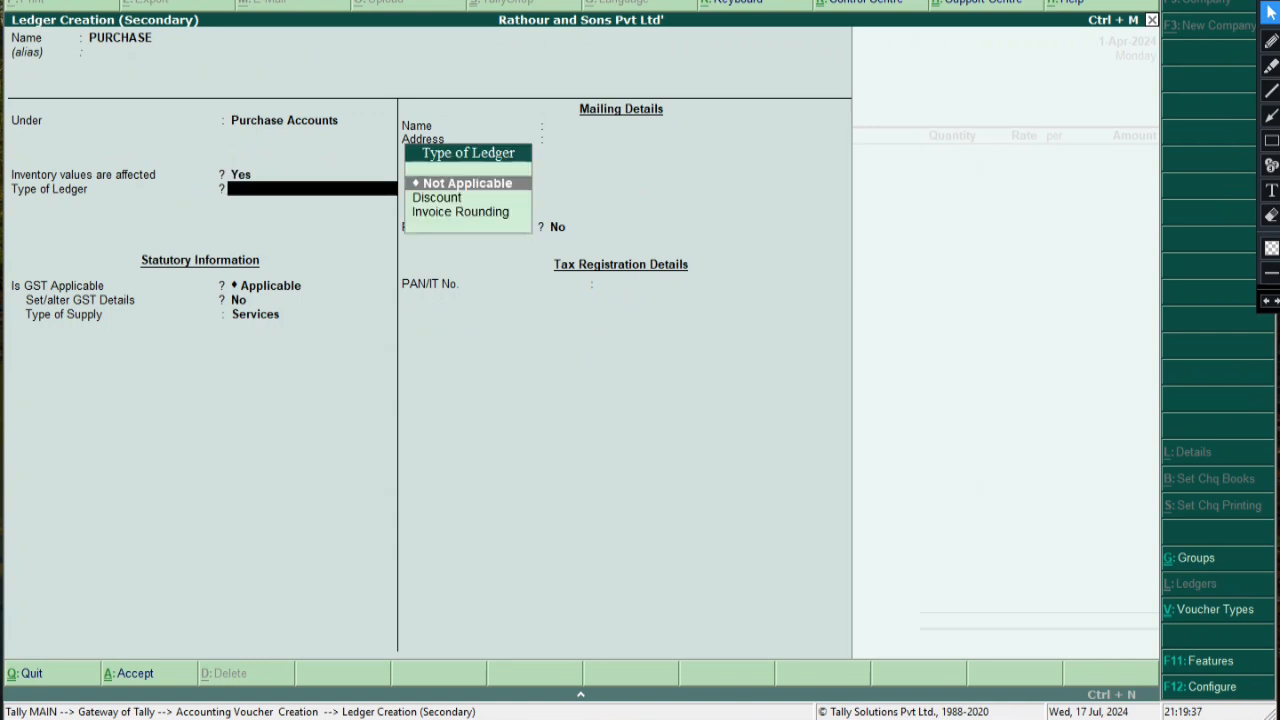
pyautogui.press('Return')
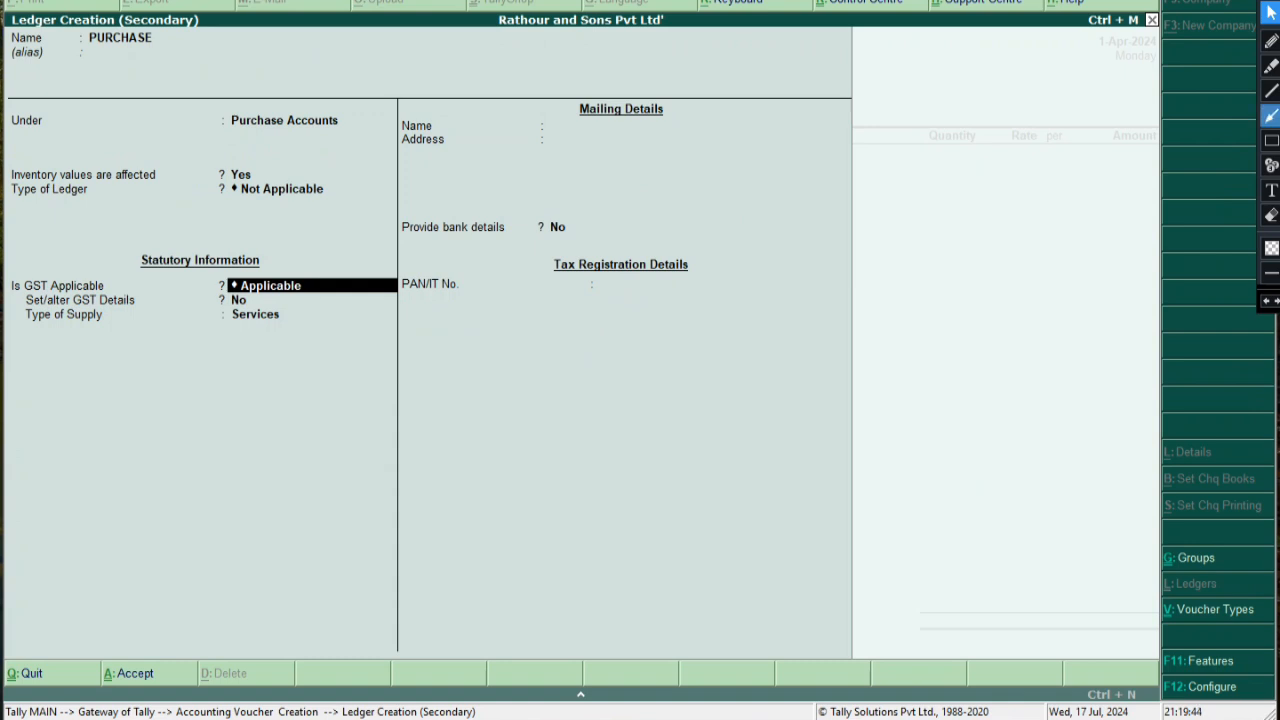
pyautogui.click(1271, 140)
pyautogui.moveTo(2, 279)
pyautogui.mouseDown()
pyautogui.moveTo(22, 294)
pyautogui.moveTo(118, 292)
pyautogui.mouseUp()
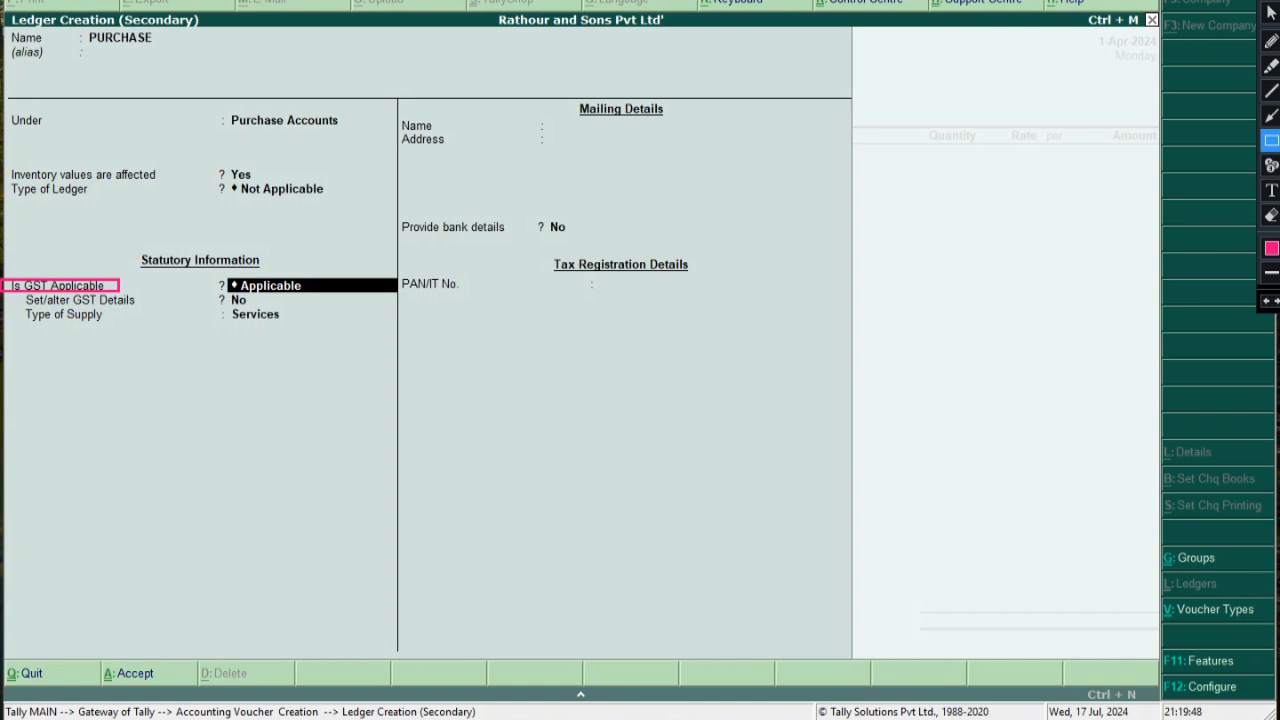
pyautogui.moveTo(208, 274); pyautogui.dragTo(342, 294)
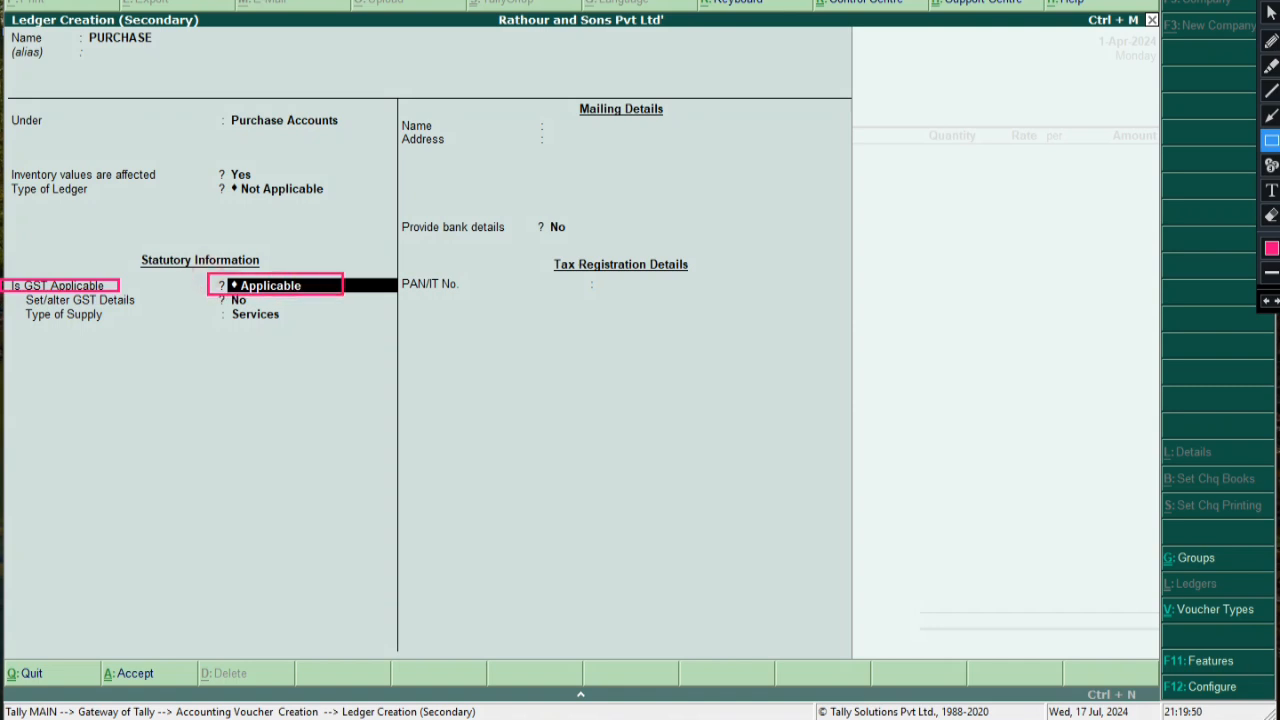
pyautogui.click(1270, 11)
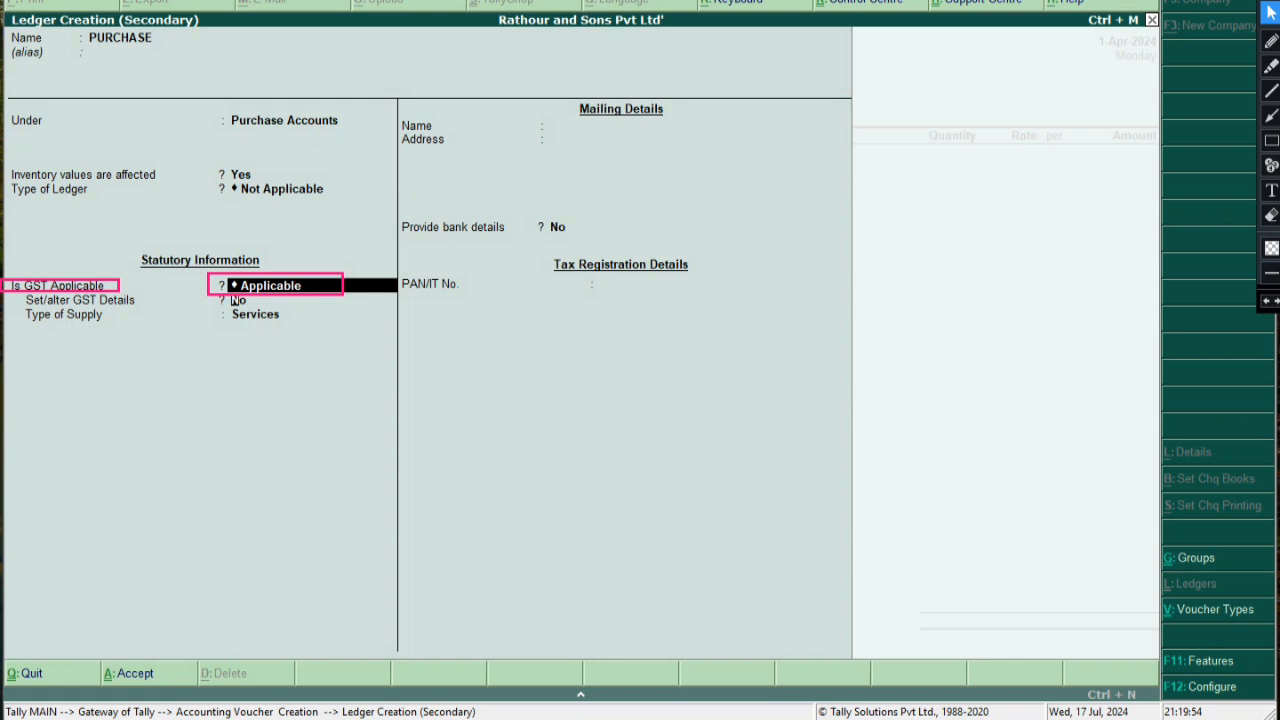
pyautogui.press('Return')
pyautogui.write('Y')
pyautogui.press('Return')
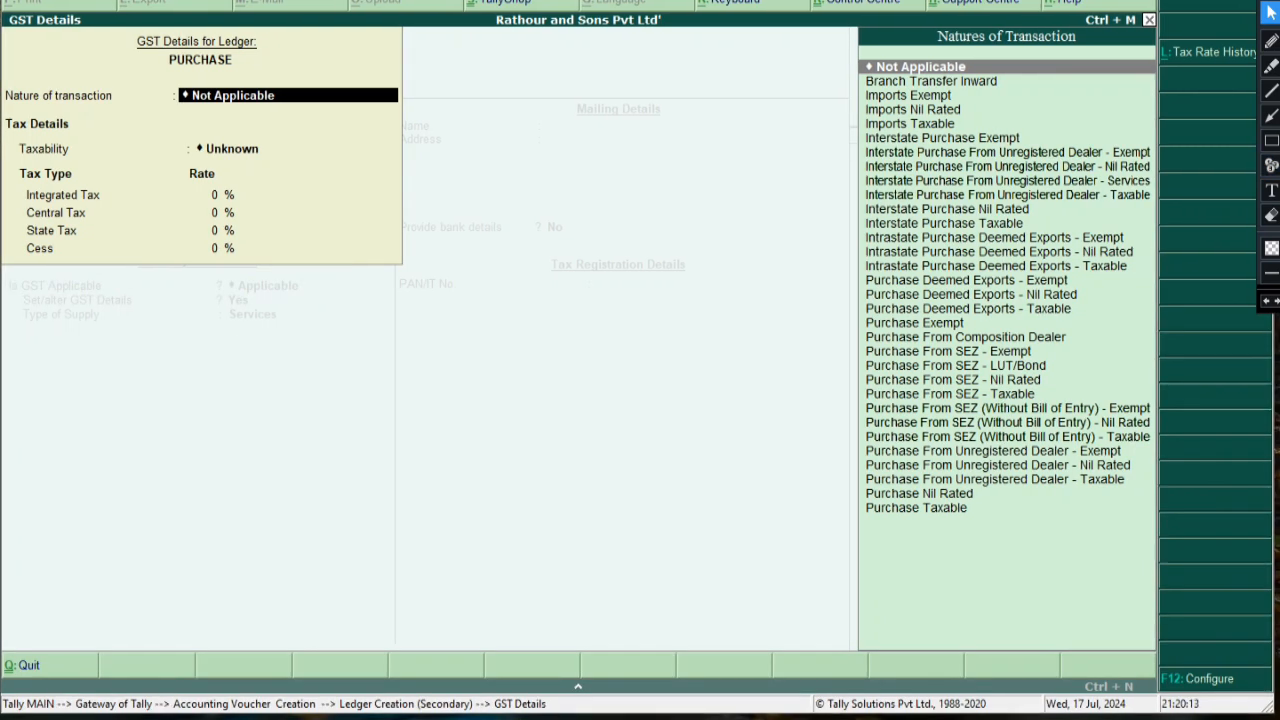
# Filter the Nature of transaction list with P and browse the purchase transaction types
pyautogui.write('P')
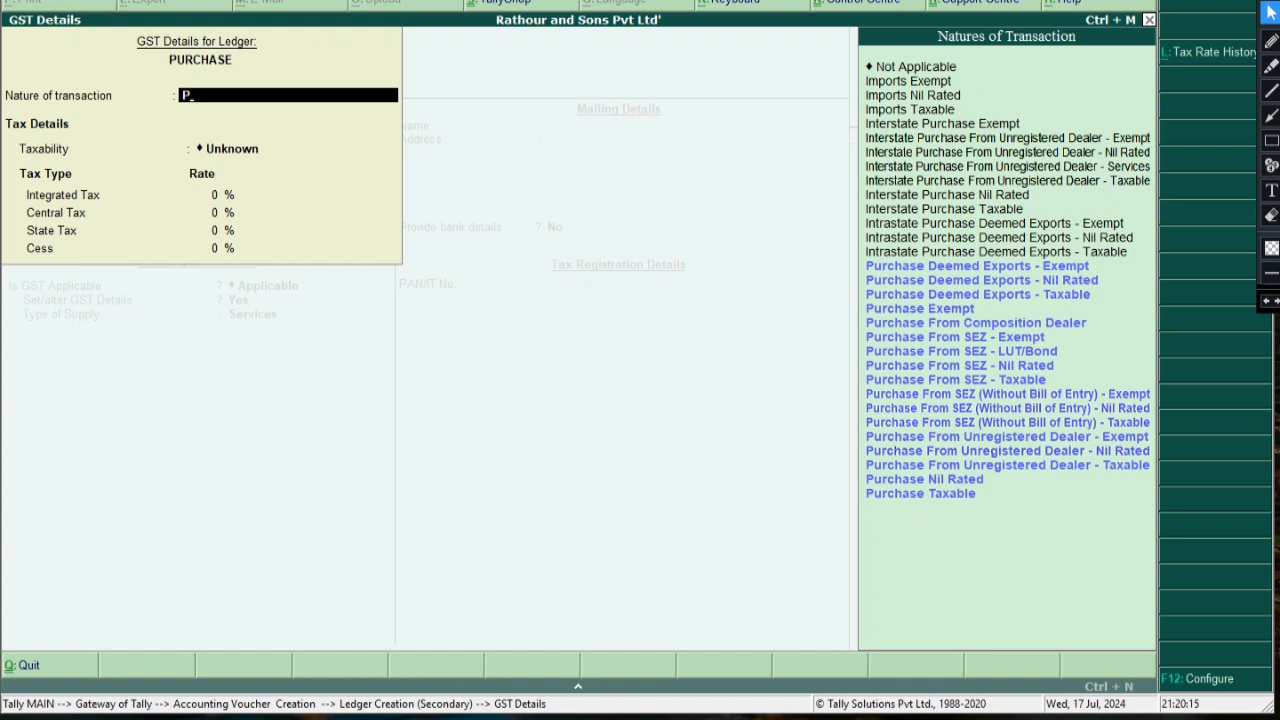
pyautogui.press('Down')
pyautogui.press('Down')
pyautogui.press('Down')
pyautogui.press('Down')
pyautogui.press('Down')
pyautogui.press('Down')
pyautogui.press('Down')
pyautogui.press('Down')
pyautogui.press('Down')
pyautogui.press('Down')
pyautogui.press('Down')
pyautogui.press('Down')
pyautogui.press('Down')
pyautogui.press('Down')
pyautogui.press('Down')
pyautogui.press('Down')
pyautogui.press('Up')
pyautogui.press('Up')
pyautogui.press('Up')
pyautogui.press('Up')
pyautogui.press('Up')
pyautogui.press('Up')
pyautogui.press('Up')
pyautogui.press('Up')
pyautogui.press('Up')
pyautogui.press('Up')
pyautogui.press('Up')
pyautogui.press('Up')
pyautogui.press('Up')
pyautogui.press('Up')
pyautogui.press('Up')
pyautogui.press('Up')
pyautogui.press('Up')
pyautogui.press('Up')
pyautogui.press('Up')
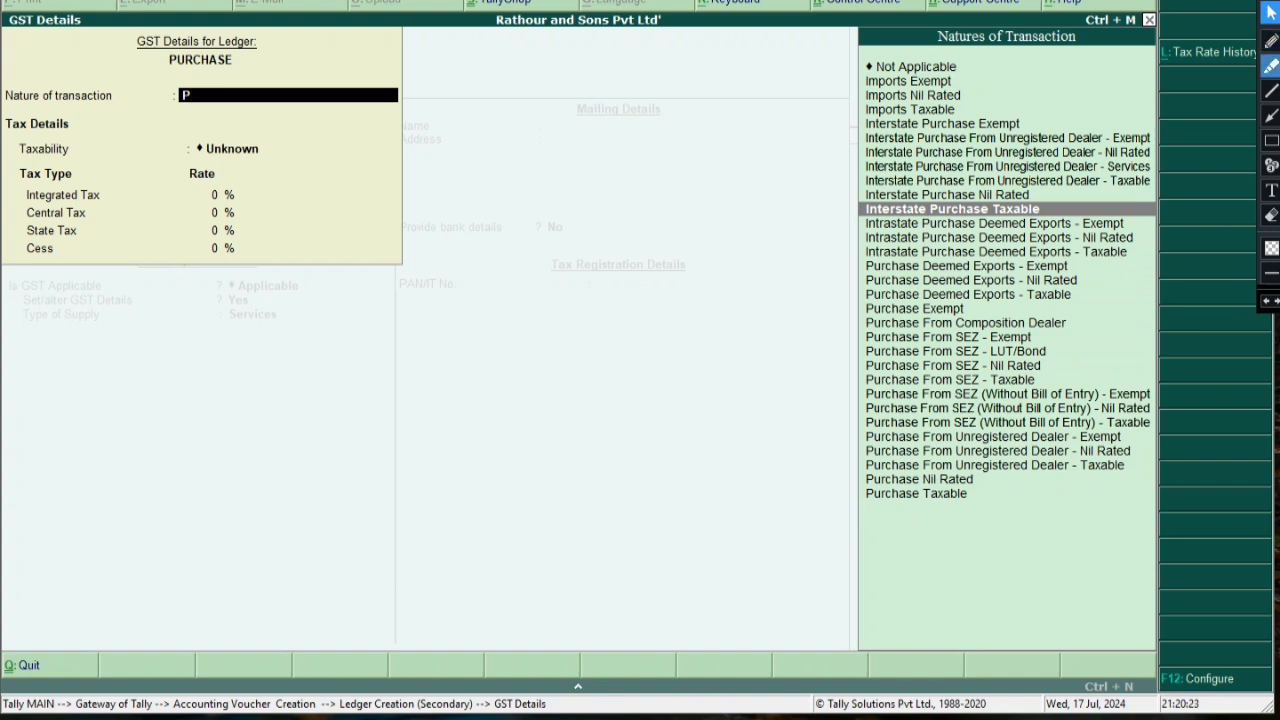
# Annotate the screen with the note 'FOR OTHER STATE ( PURCHASE OR SALES ) KE LIYE'
pyautogui.click(1271, 116)
pyautogui.moveTo(773, 222); pyautogui.dragTo(856, 210)
pyautogui.click(1271, 140)
pyautogui.moveTo(542, 207)
pyautogui.mouseDown()
pyautogui.moveTo(801, 271)
pyautogui.moveTo(777, 271)
pyautogui.moveTo(772, 286)
pyautogui.mouseUp()
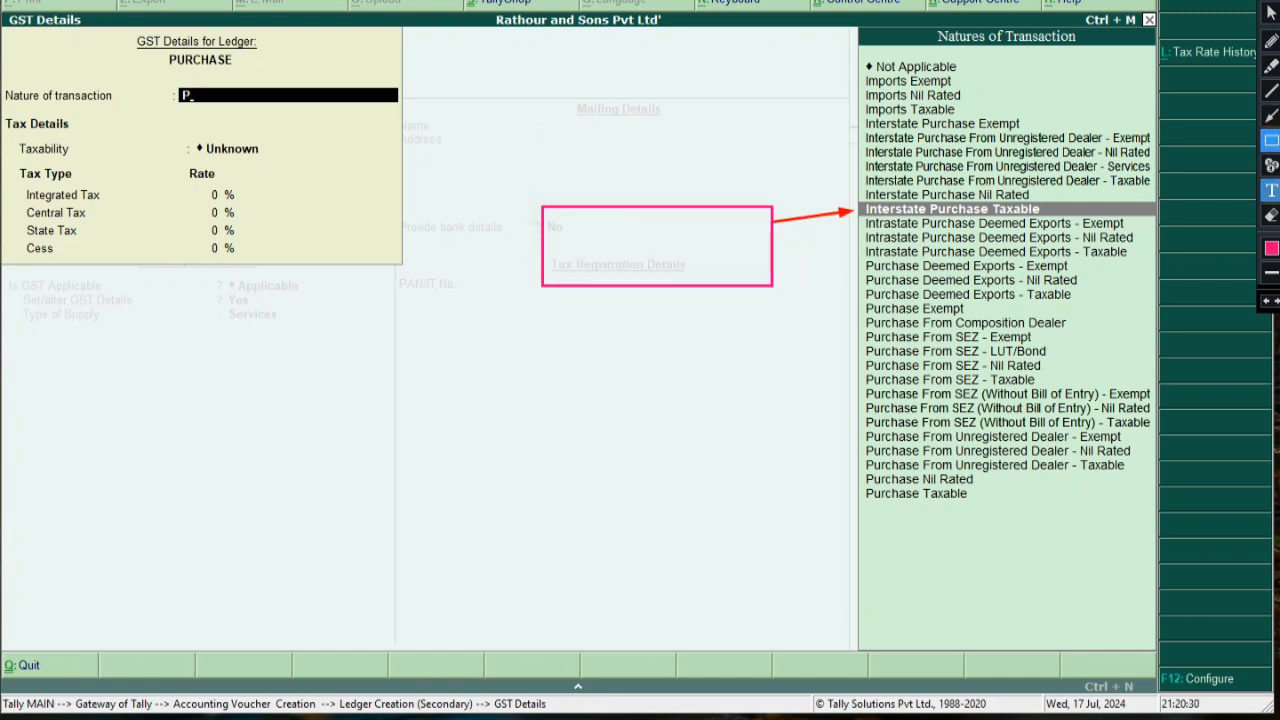
pyautogui.click(1271, 190)
pyautogui.click(547, 218)
pyautogui.write('PURCH')
pyautogui.press('BackSpace')
pyautogui.press('BackSpace')
pyautogui.press('BackSpace')
pyautogui.press('BackSpace')
pyautogui.press('BackSpace')
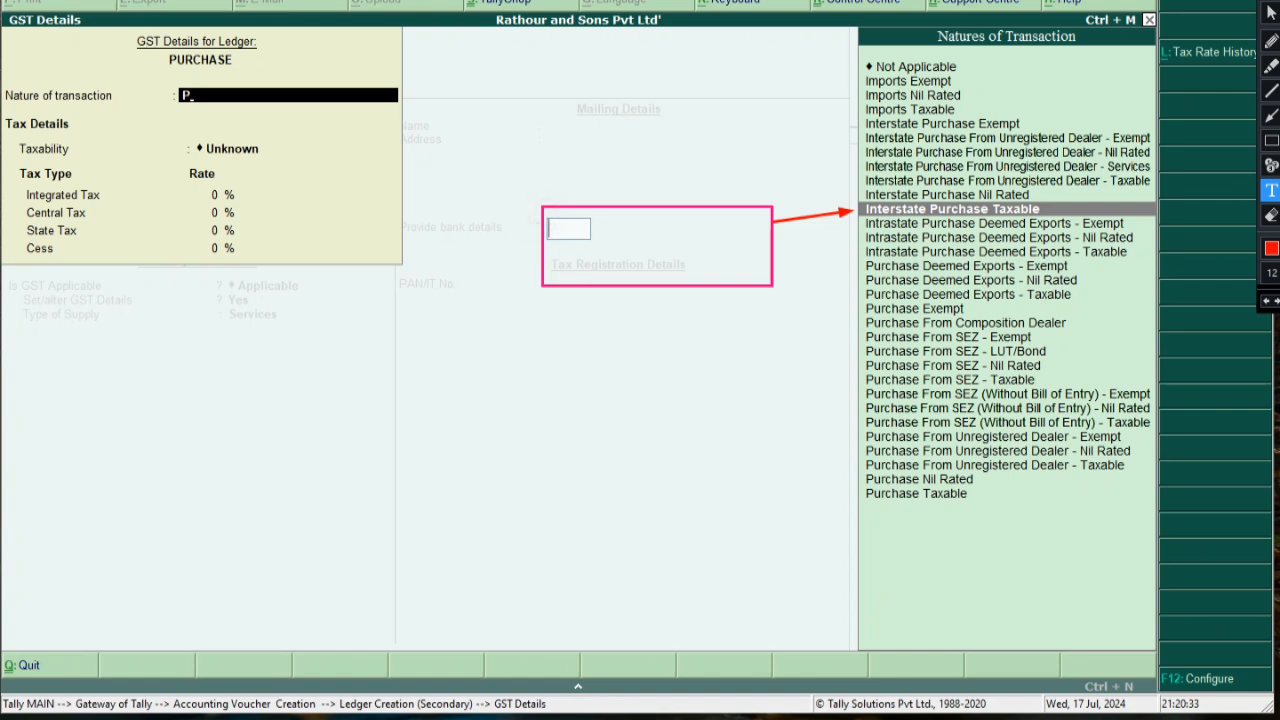
pyautogui.write('FOR OTHER STATE')
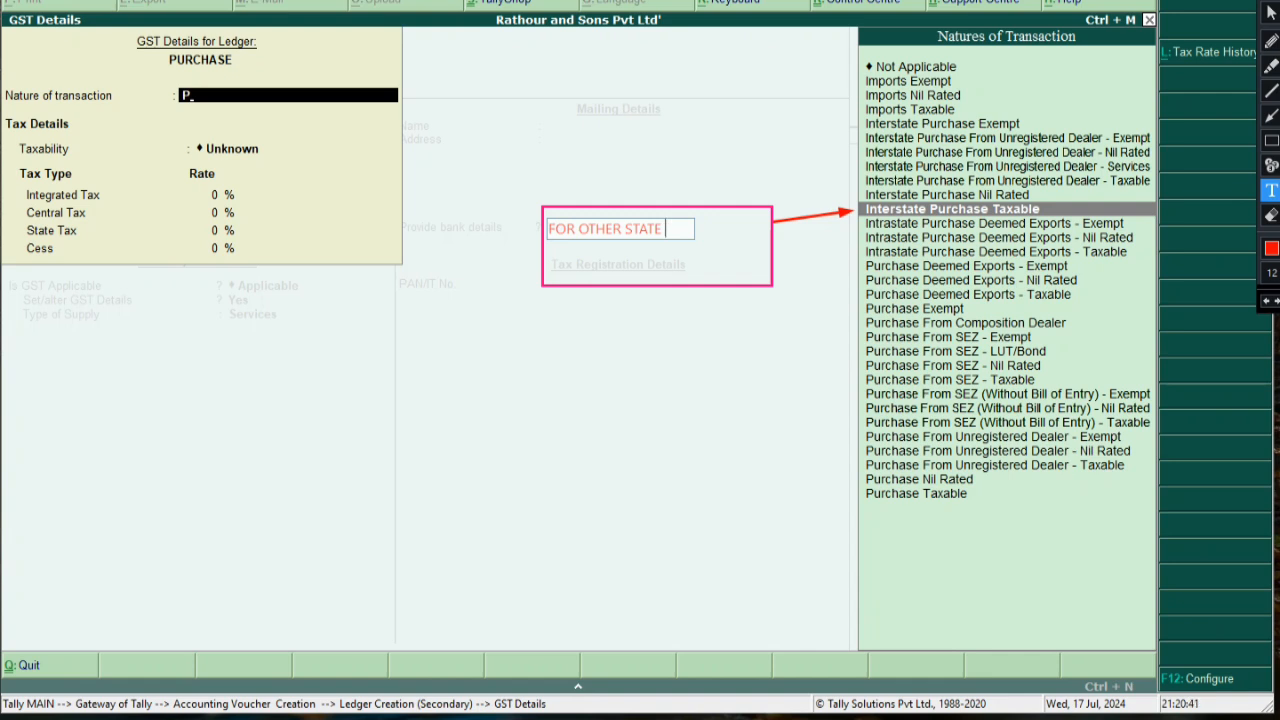
pyautogui.press('Return')
pyautogui.write('(')
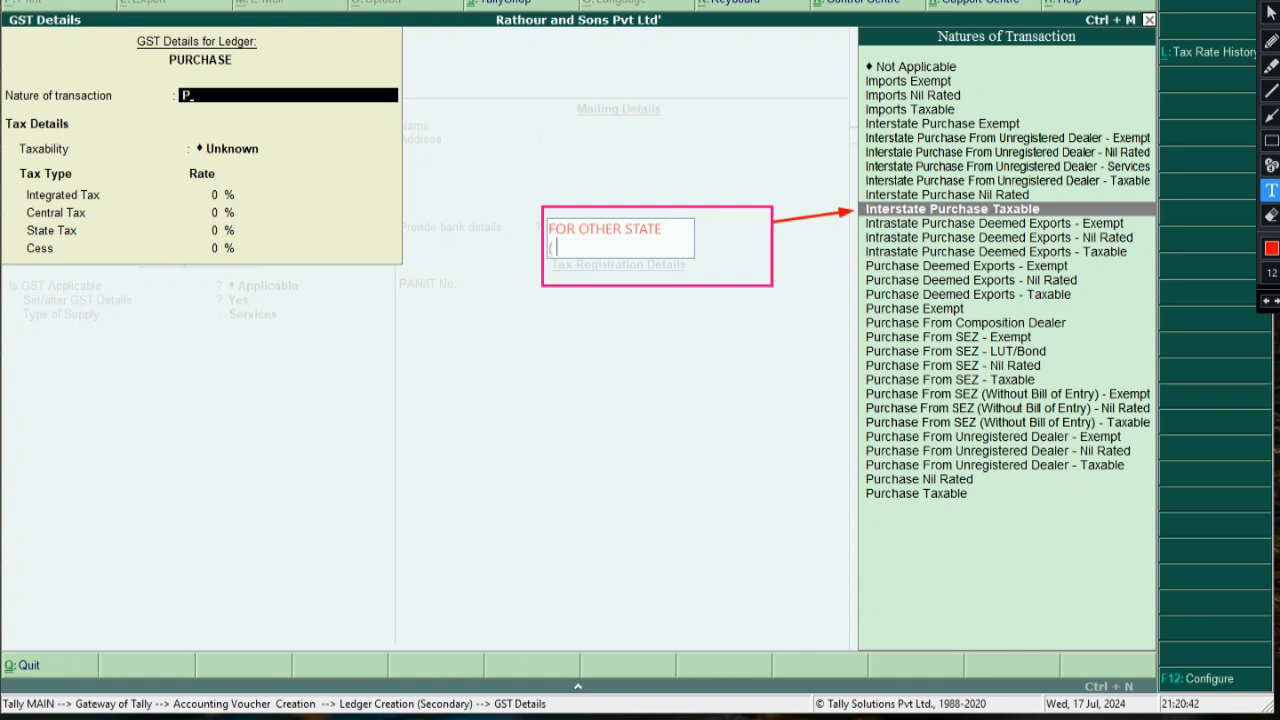
pyautogui.write(' PURCHASE  OR SALES')
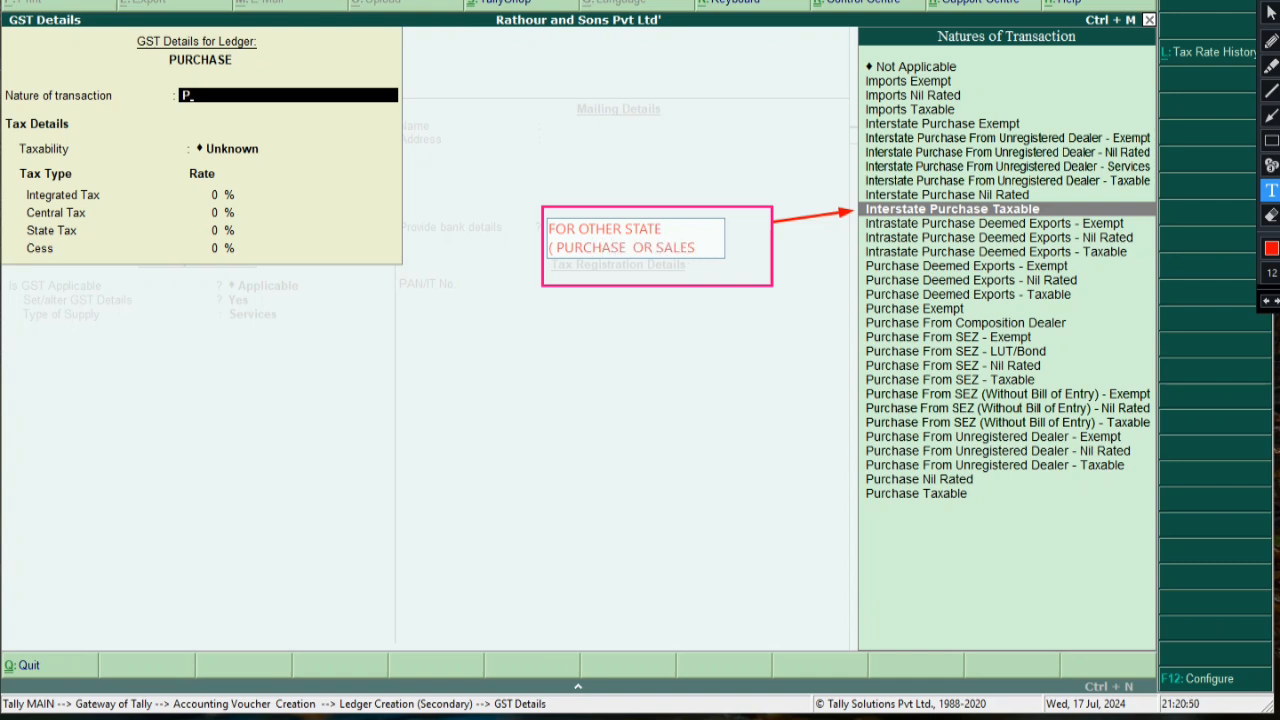
pyautogui.write(' ) KE LIYE')
pyautogui.click(736, 378)
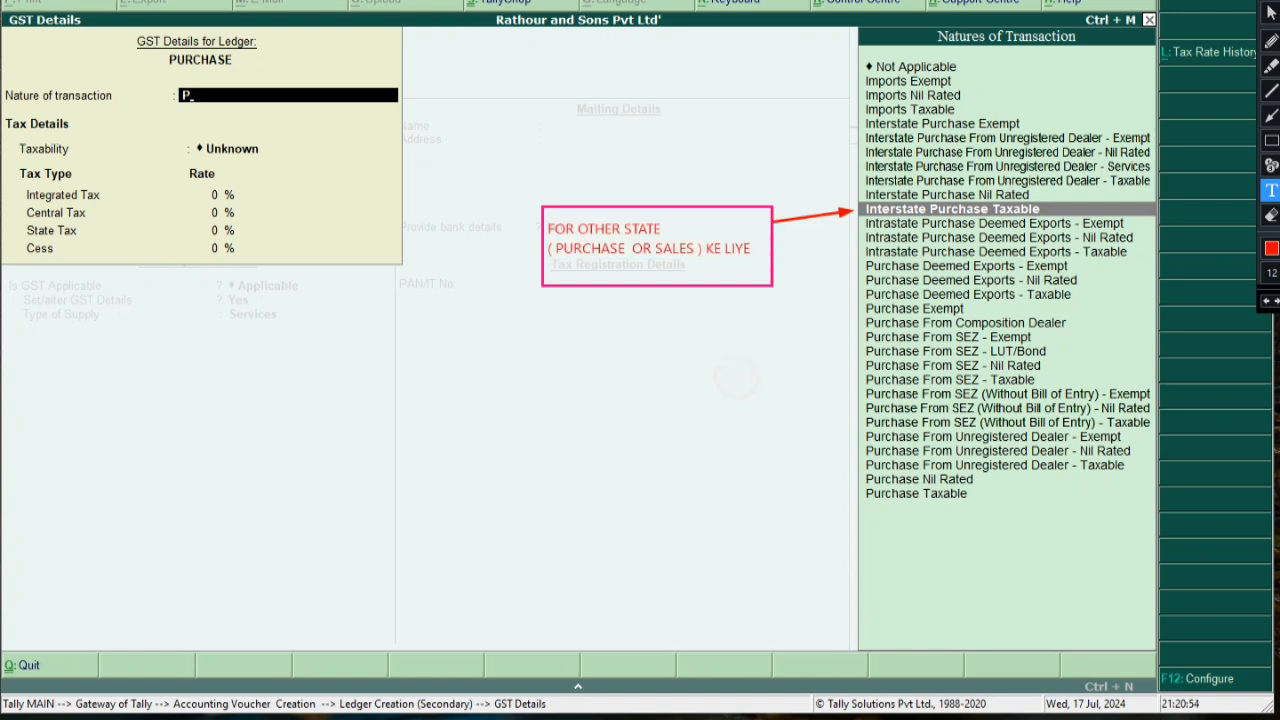
pyautogui.click(709, 417)
# Highlight the transaction list and move to Interstate Purchase Taxable
pyautogui.click(1271, 141)
pyautogui.moveTo(861, 199)
pyautogui.mouseDown()
pyautogui.moveTo(960, 220)
pyautogui.moveTo(1140, 220)
pyautogui.mouseUp()
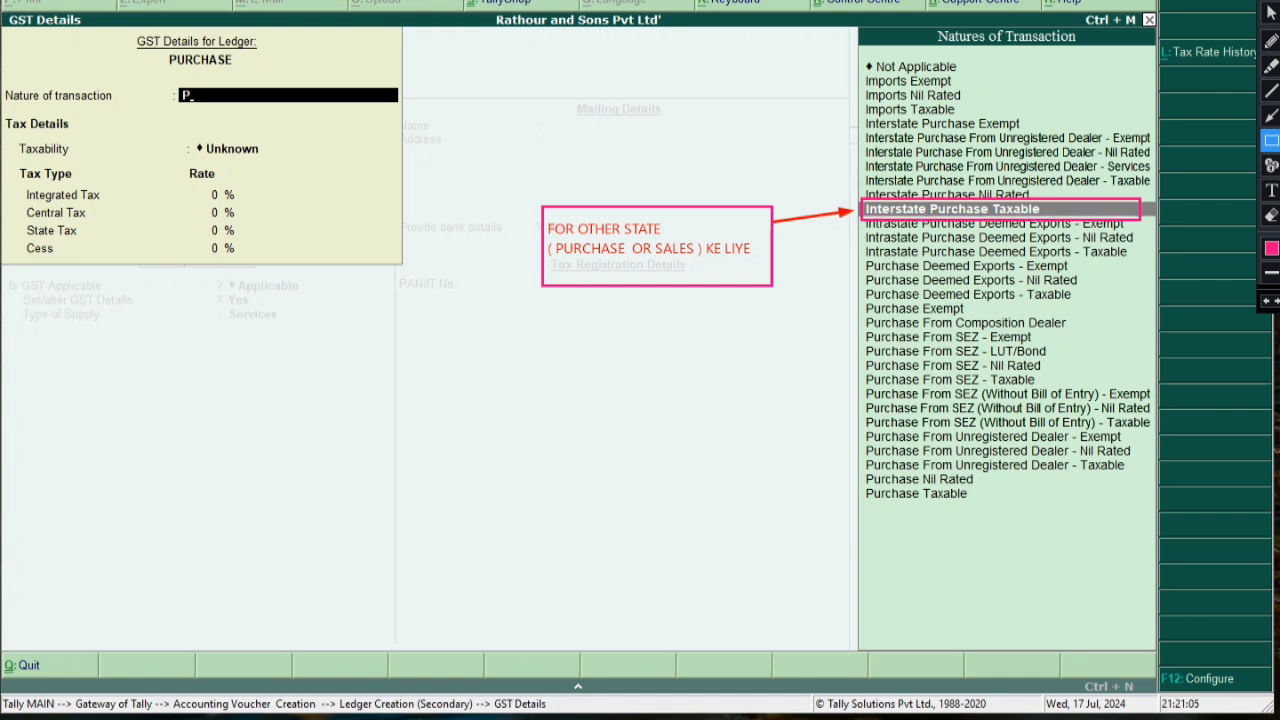
pyautogui.click(1271, 13)
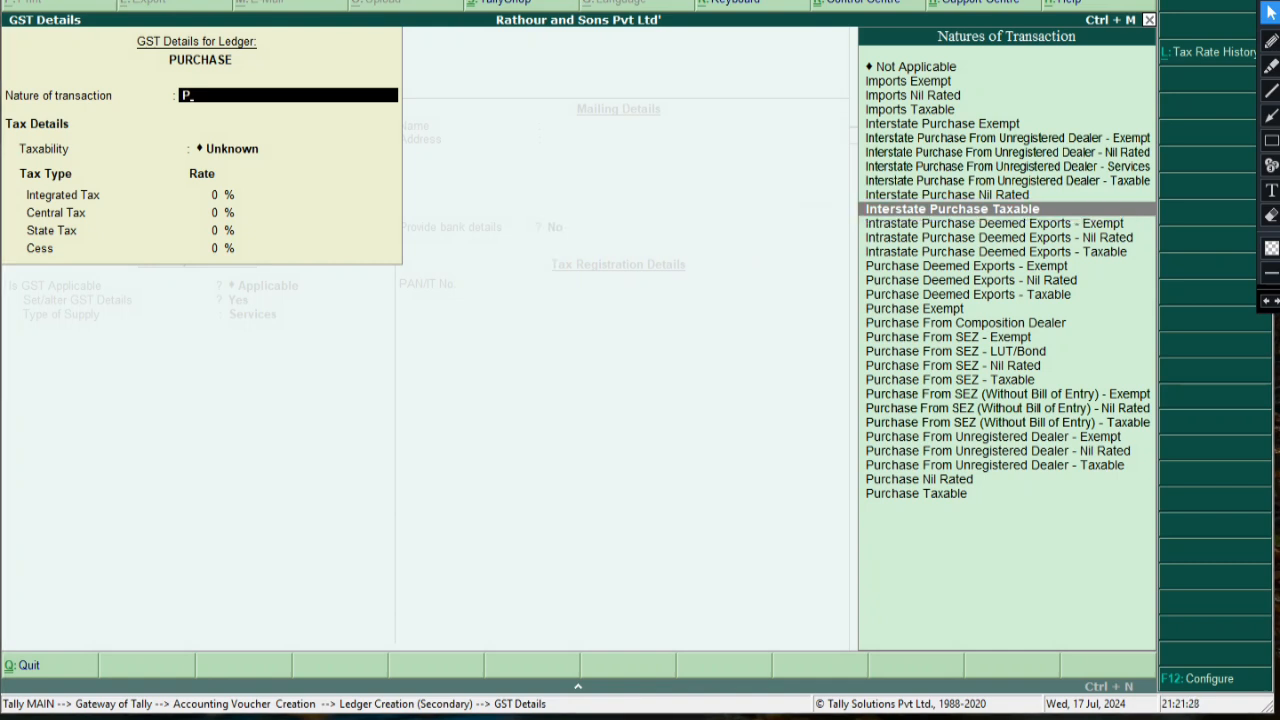
pyautogui.press('Down')
# Confirm Interstate Purchase Taxable and enter 28% integrated tax for the PURCHASE ledger
pyautogui.press('Up')
pyautogui.press('Return')
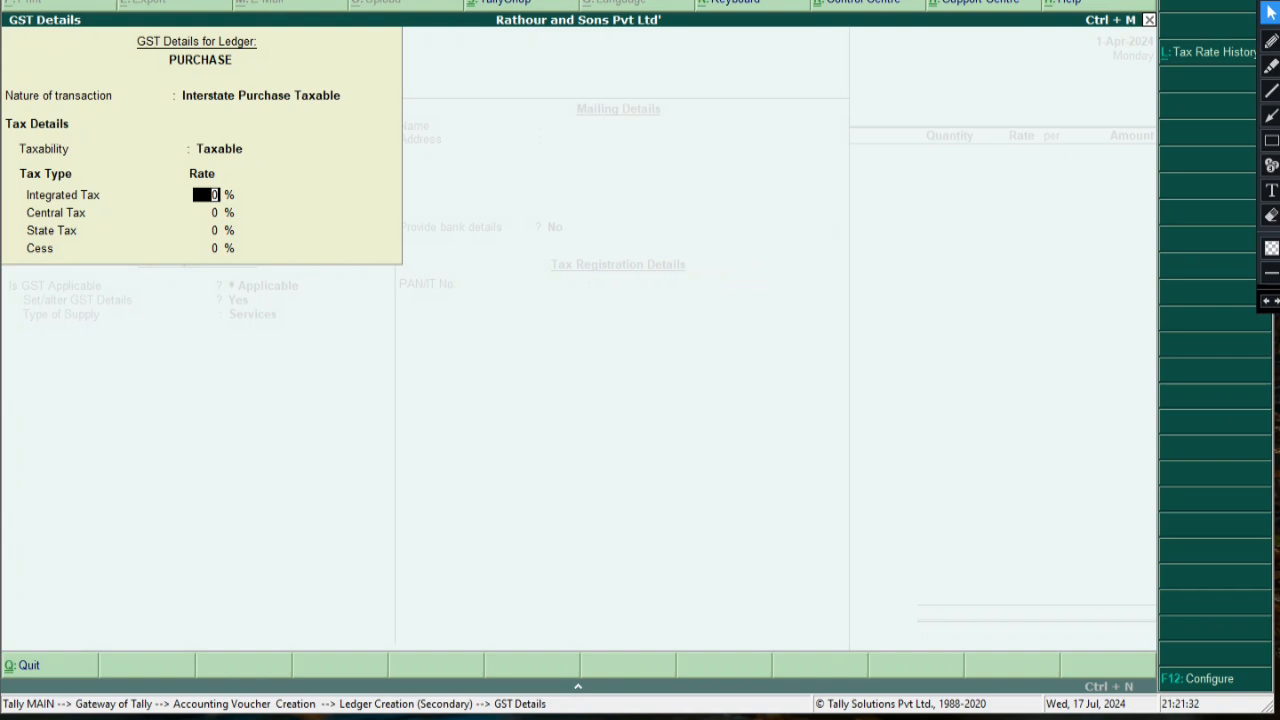
pyautogui.write('28')
pyautogui.press('Return')
pyautogui.press('Return')
# Draw annotation marks over the ledger's GST rate details
pyautogui.click(1271, 115)
pyautogui.moveTo(688, 141)
pyautogui.mouseDown()
pyautogui.moveTo(295, 167)
pyautogui.moveTo(235, 196)
pyautogui.moveTo(238, 240)
pyautogui.mouseUp()
pyautogui.click(1271, 190)
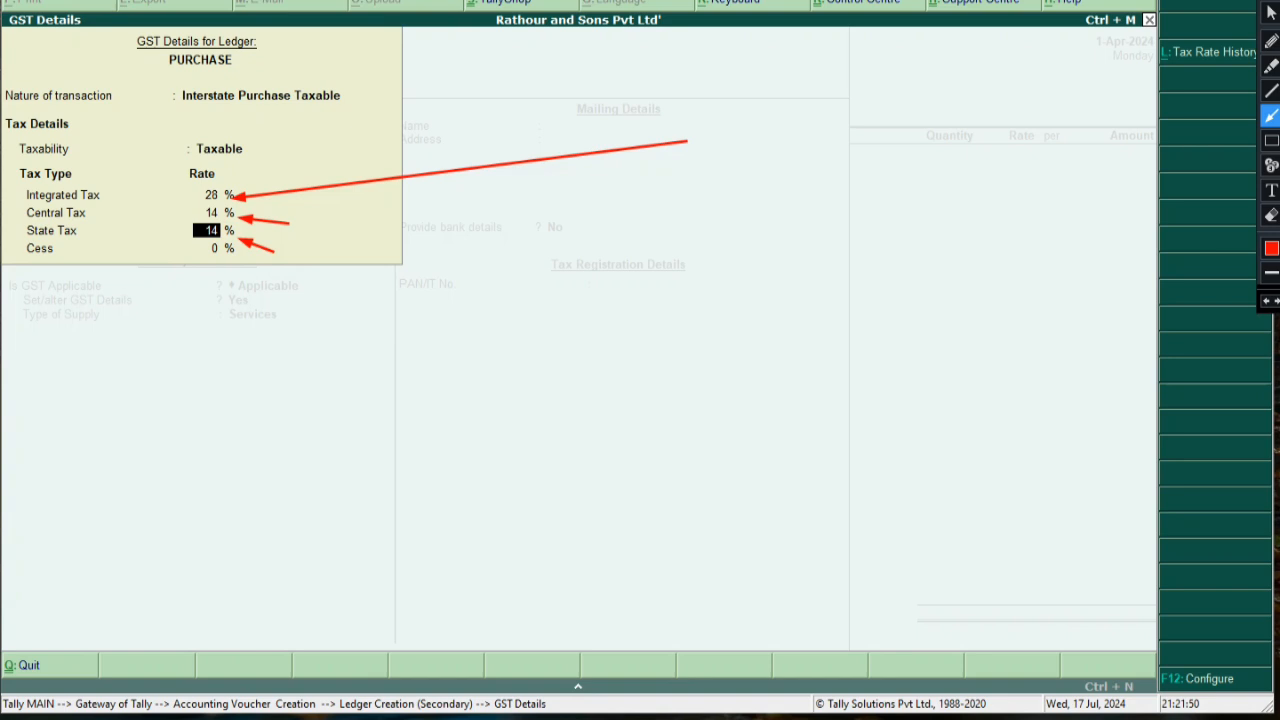
pyautogui.moveTo(2, 212); pyautogui.dragTo(28, 230)
pyautogui.click(1266, 301)
pyautogui.moveTo(2, 230); pyautogui.dragTo(20, 230)
pyautogui.click(1270, 13)
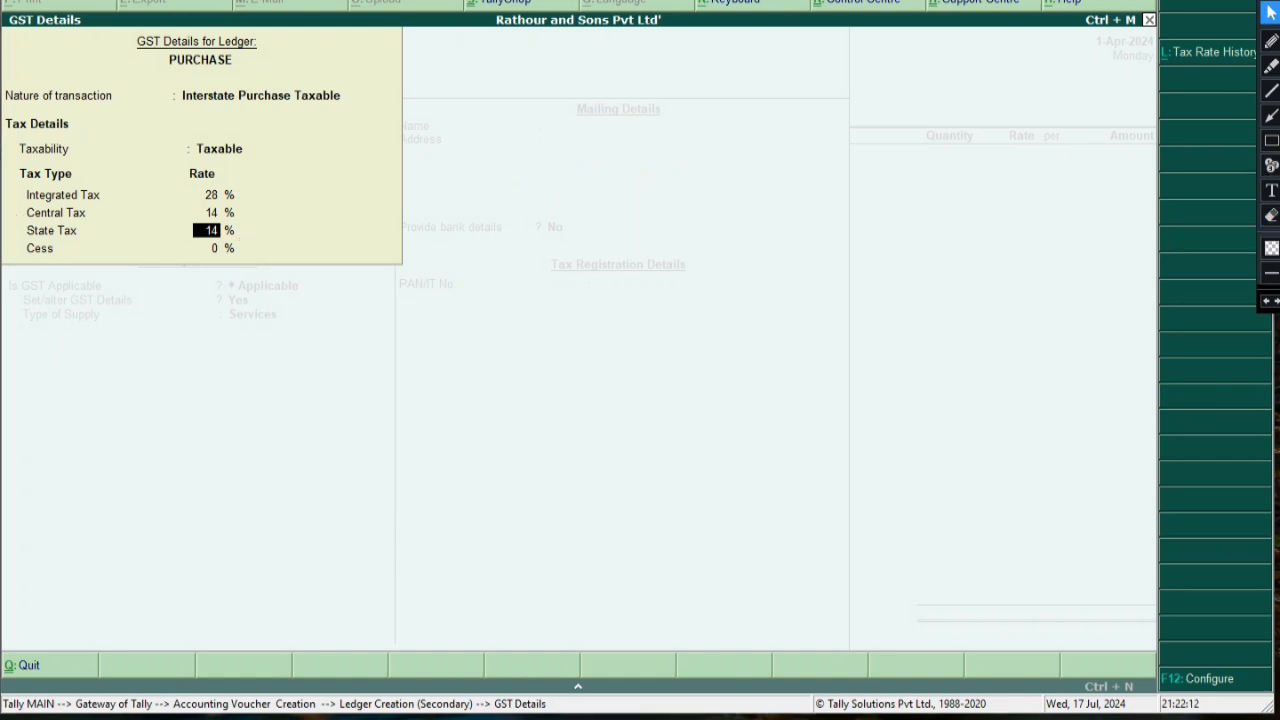
# Close the GST details, choose Goods as supply type, and reach the save prompt
pyautogui.press('Return')
pyautogui.press('Return')
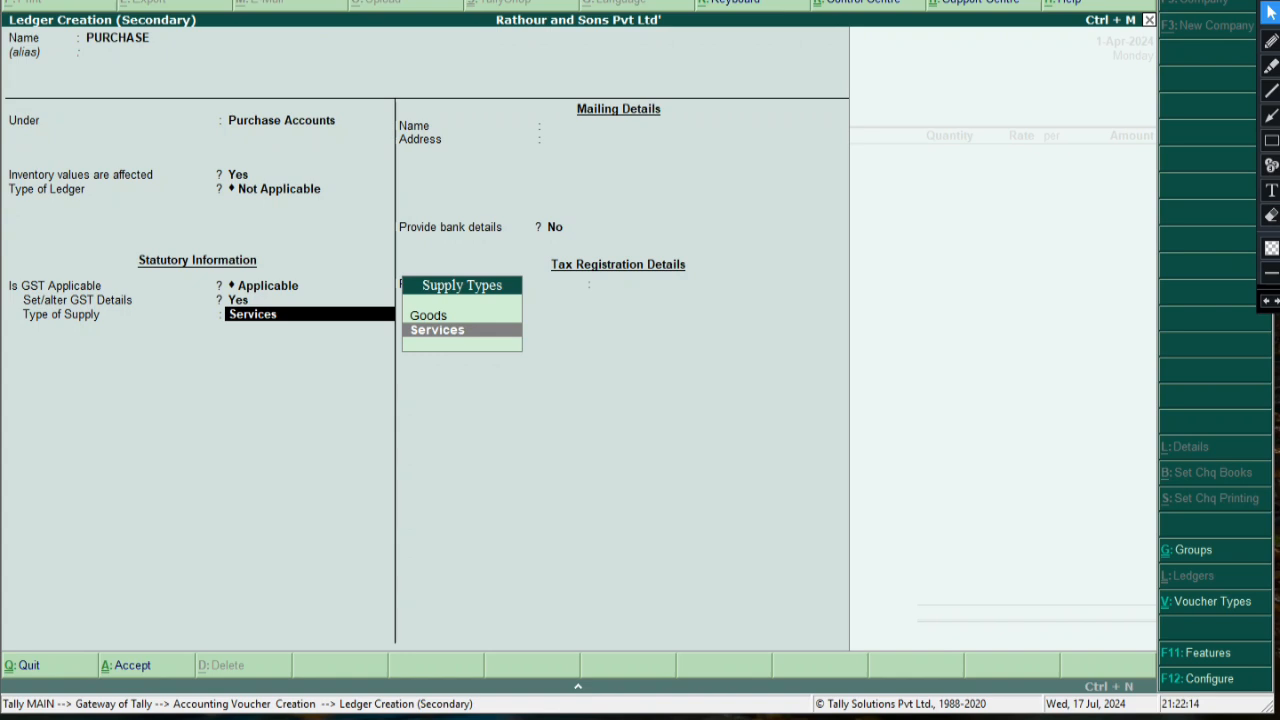
pyautogui.press('Up')
pyautogui.press('Return')
pyautogui.press('Return')
pyautogui.press('Return')
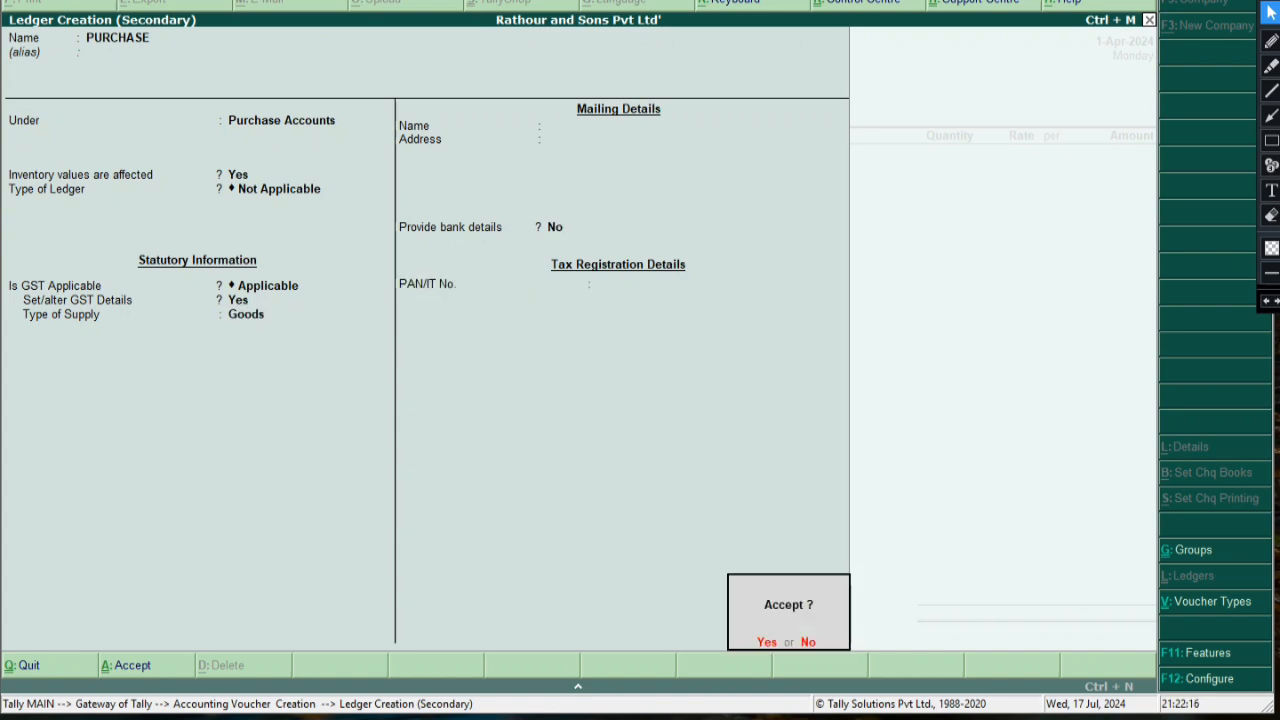
pyautogui.press('Return')
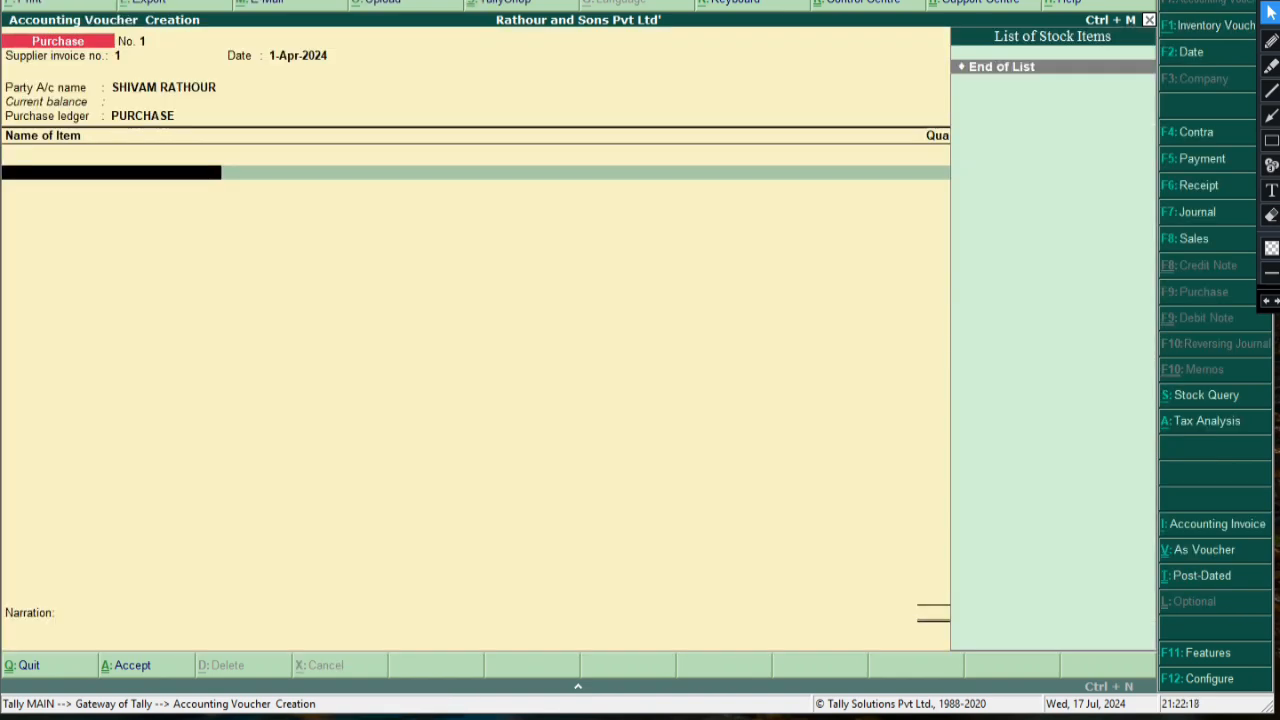
# Start a Coffee stock item and begin a new stock group named 'Edicles'
pyautogui.hotkey('alt', 'c')
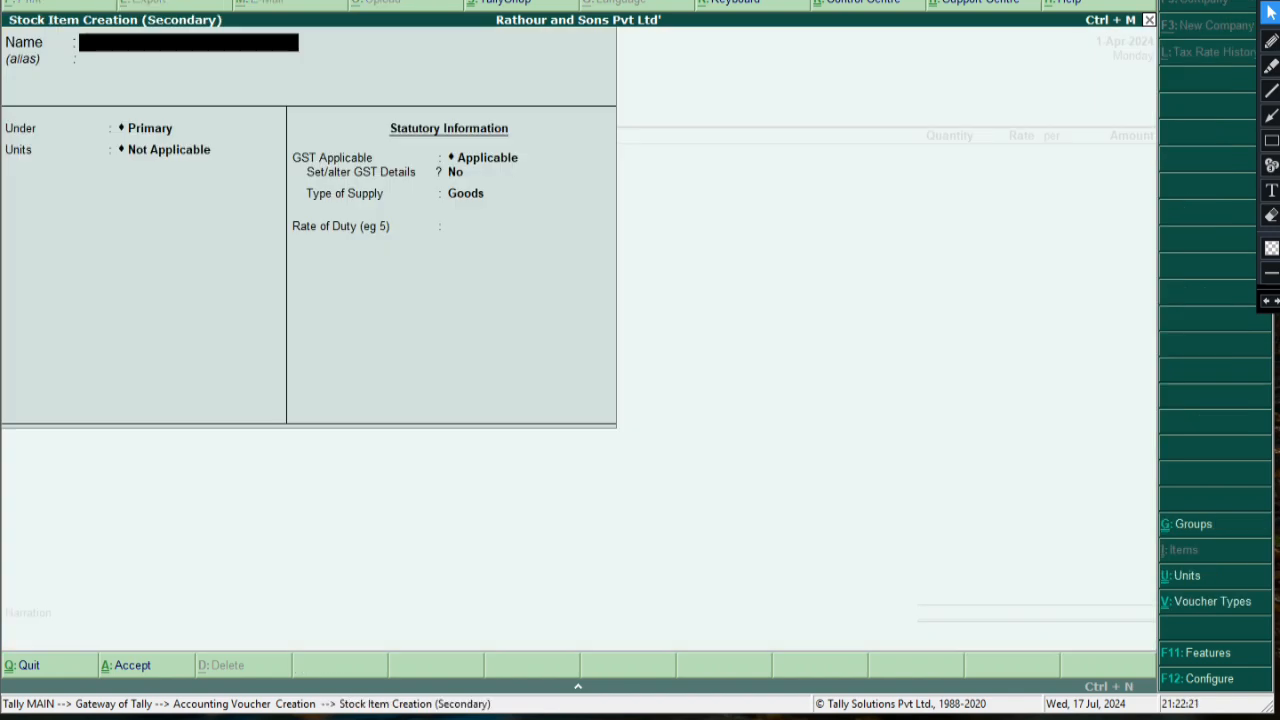
pyautogui.press('Escape')
pyautogui.press('Return')
pyautogui.write('Coffee')
pyautogui.press('Return')
pyautogui.press('Return')
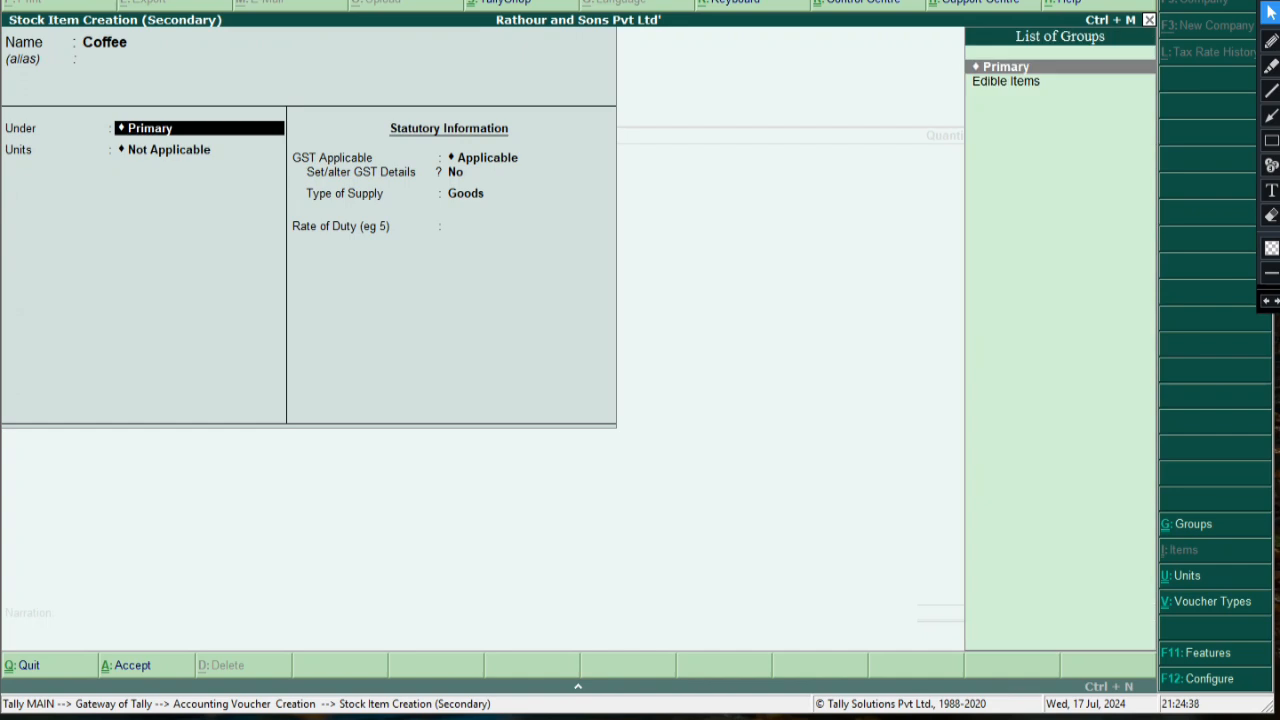
pyautogui.hotkey('alt', 'c')
pyautogui.write('E')
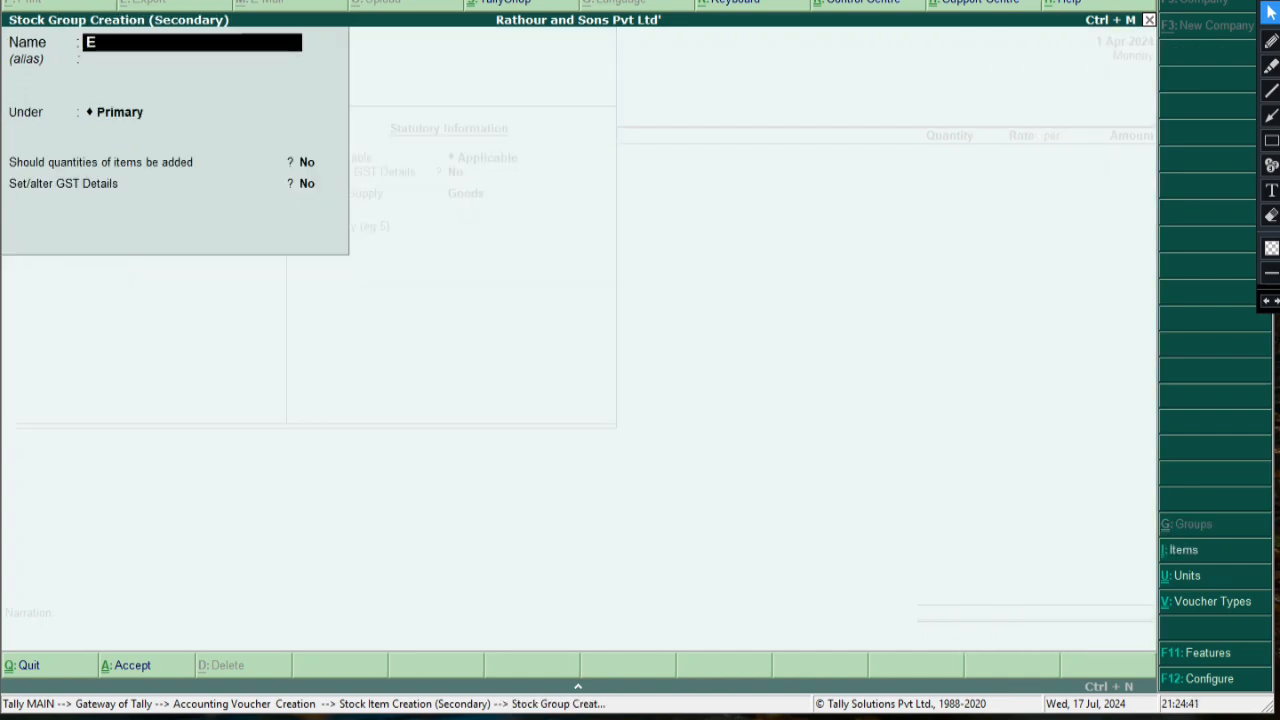
pyautogui.write('dicles')
# Rename the group Edibels Items, set it Taxable at 28% integrated GST, and save
pyautogui.press('BackSpace')
pyautogui.press('BackSpace')
pyautogui.press('BackSpace')
pyautogui.write('bels Items')
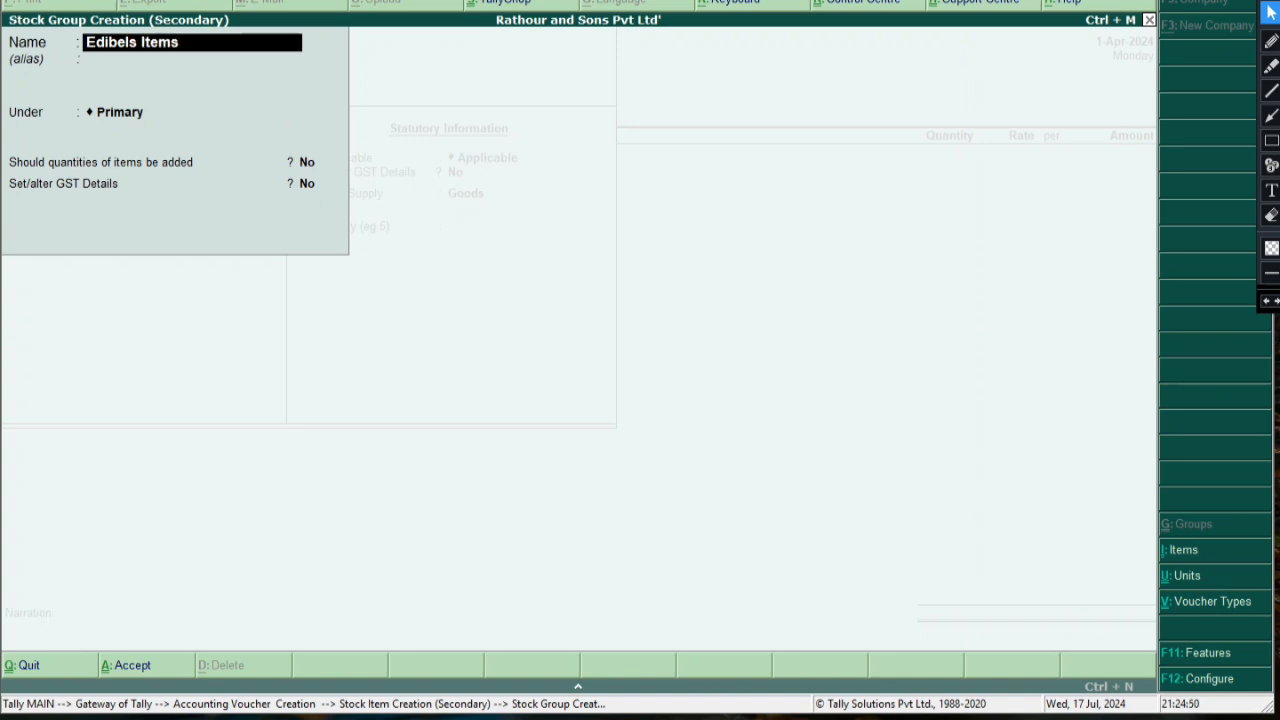
pyautogui.press('Return')
pyautogui.press('Return')
pyautogui.press('Return')
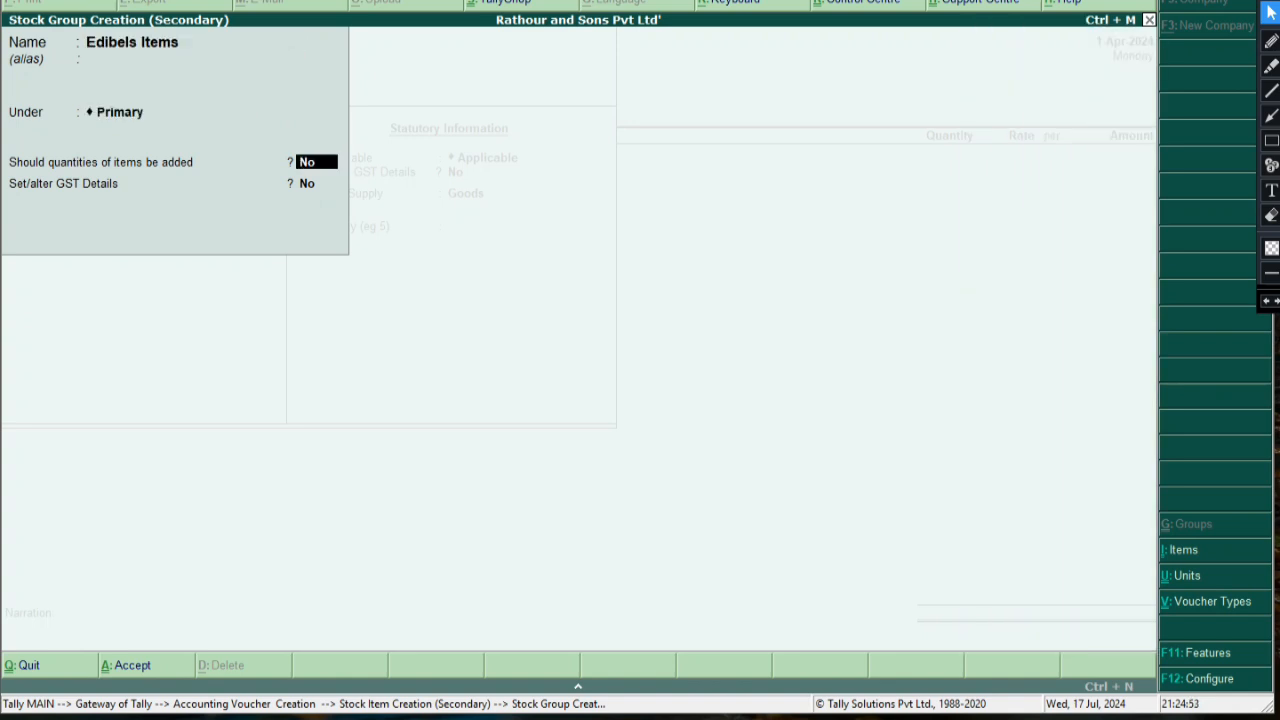
pyautogui.press('Return')
pyautogui.write('y')
pyautogui.press('Return')
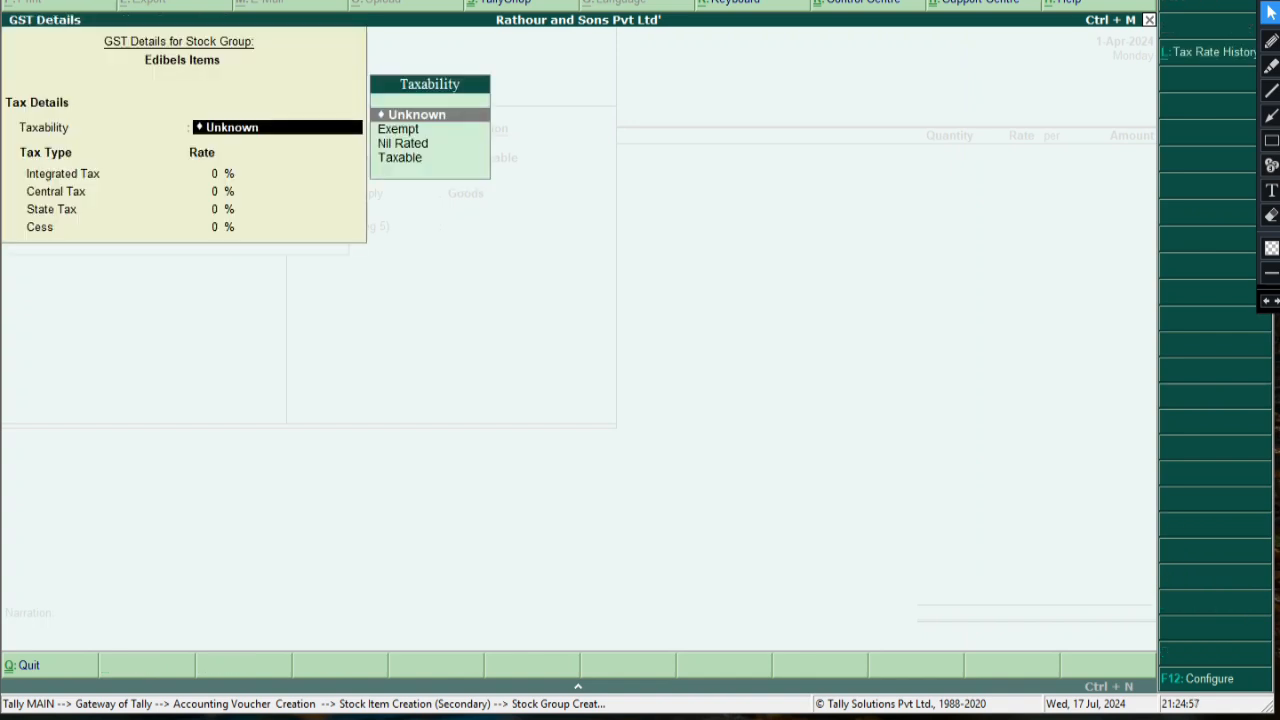
pyautogui.press('Down')
pyautogui.press('Down')
pyautogui.press('Down')
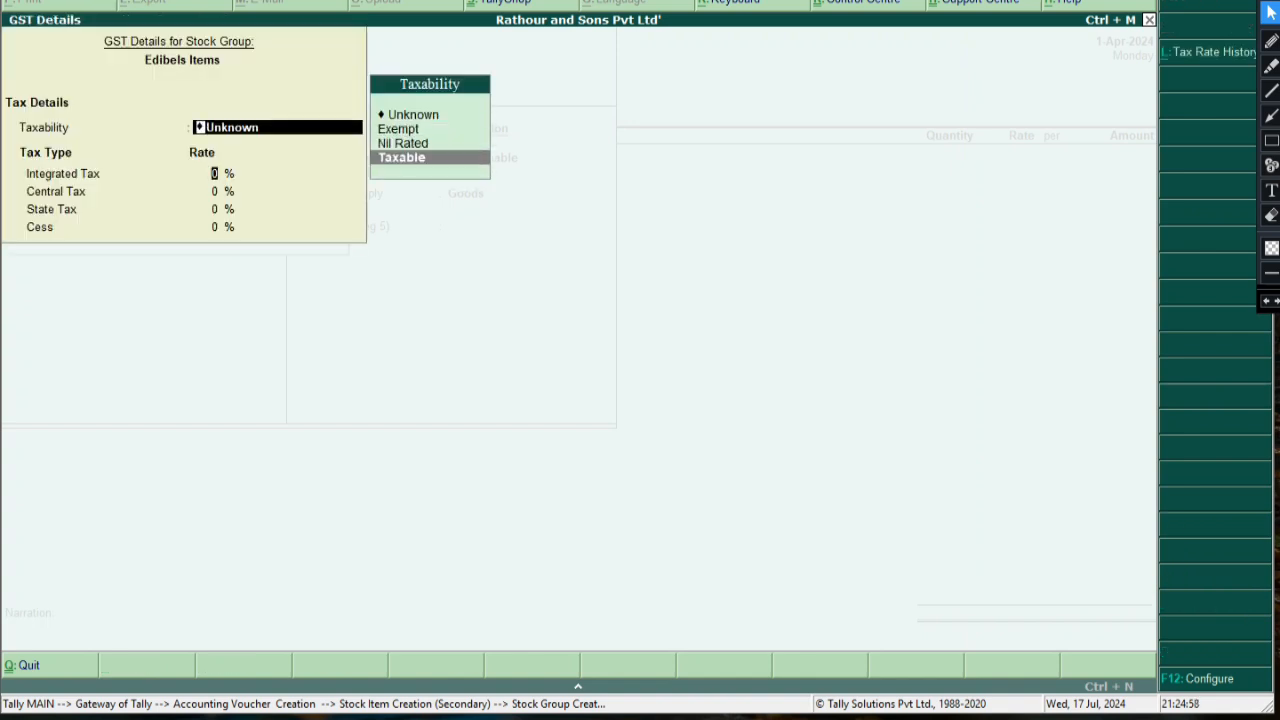
pyautogui.press('Return')
pyautogui.write('28')
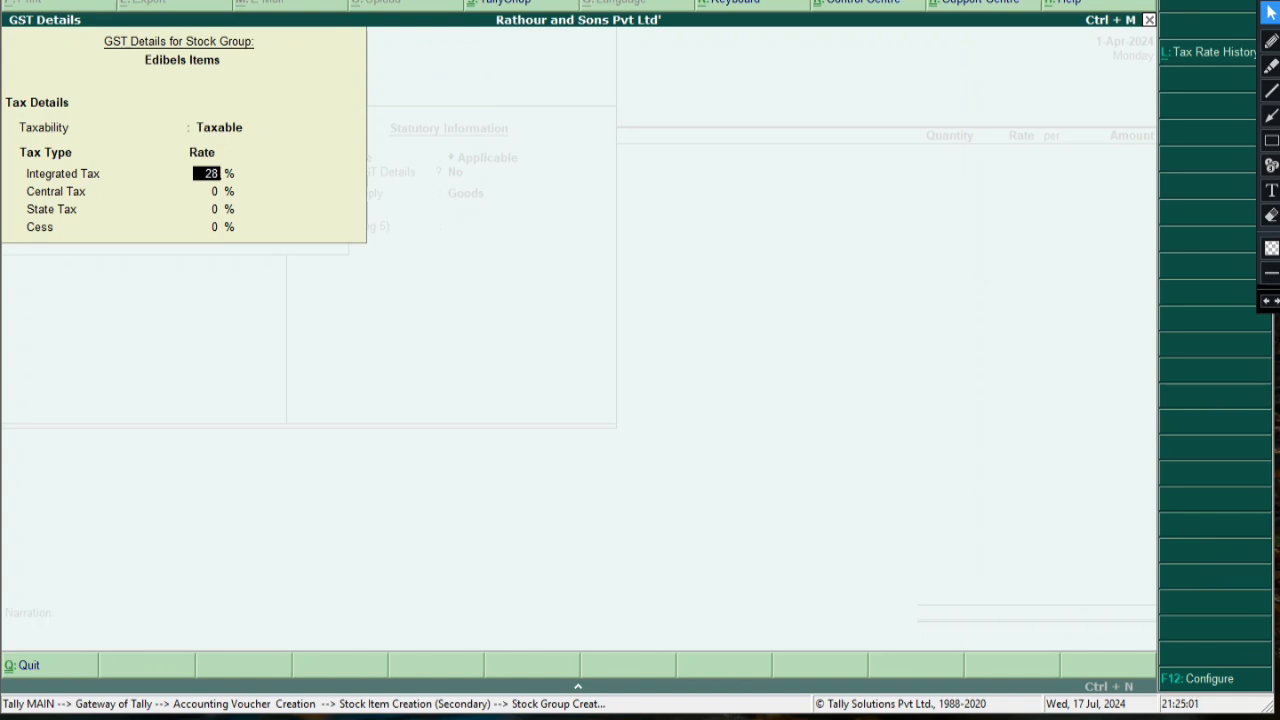
pyautogui.press('Return')
pyautogui.press('Return')
pyautogui.press('Return')
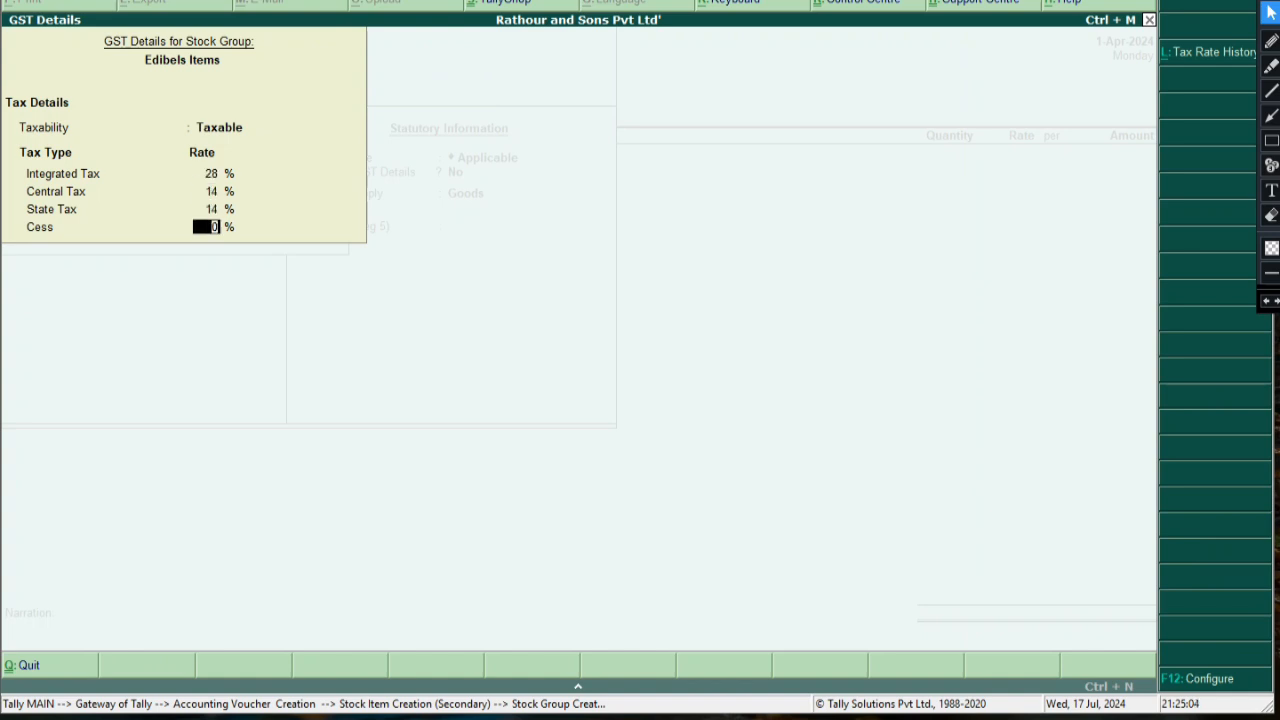
pyautogui.press('Return')
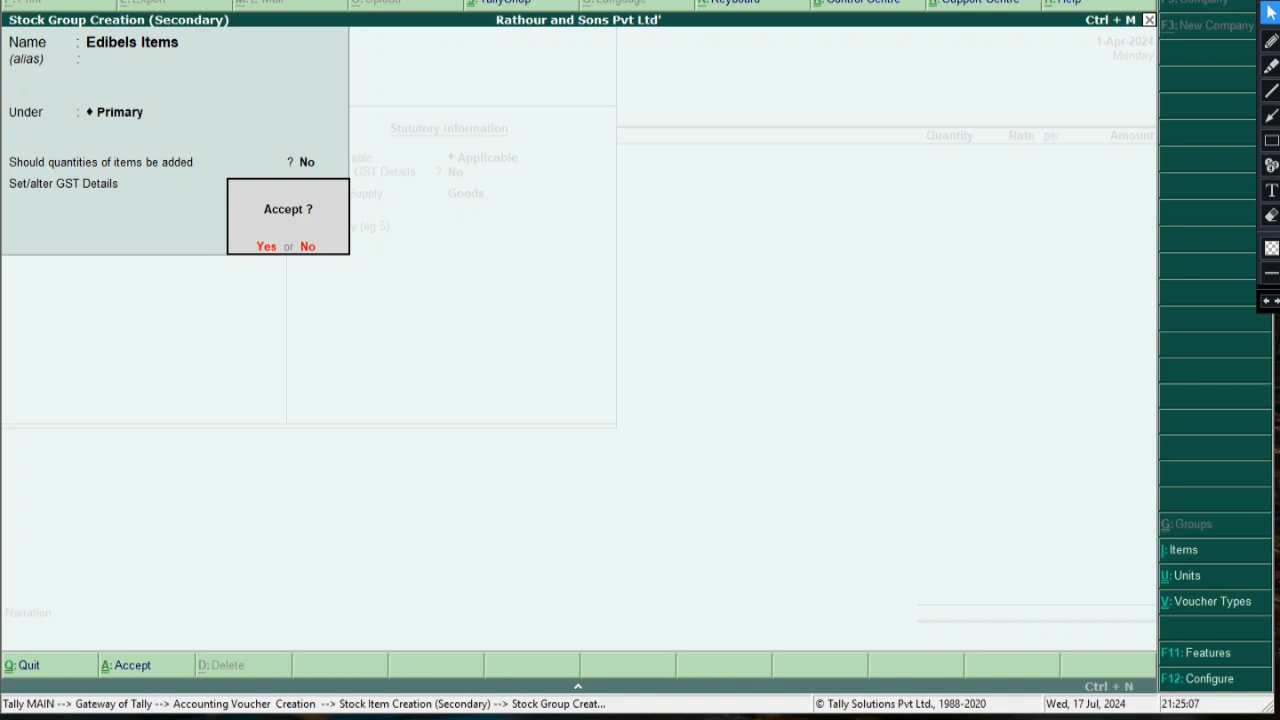
pyautogui.press('Return')
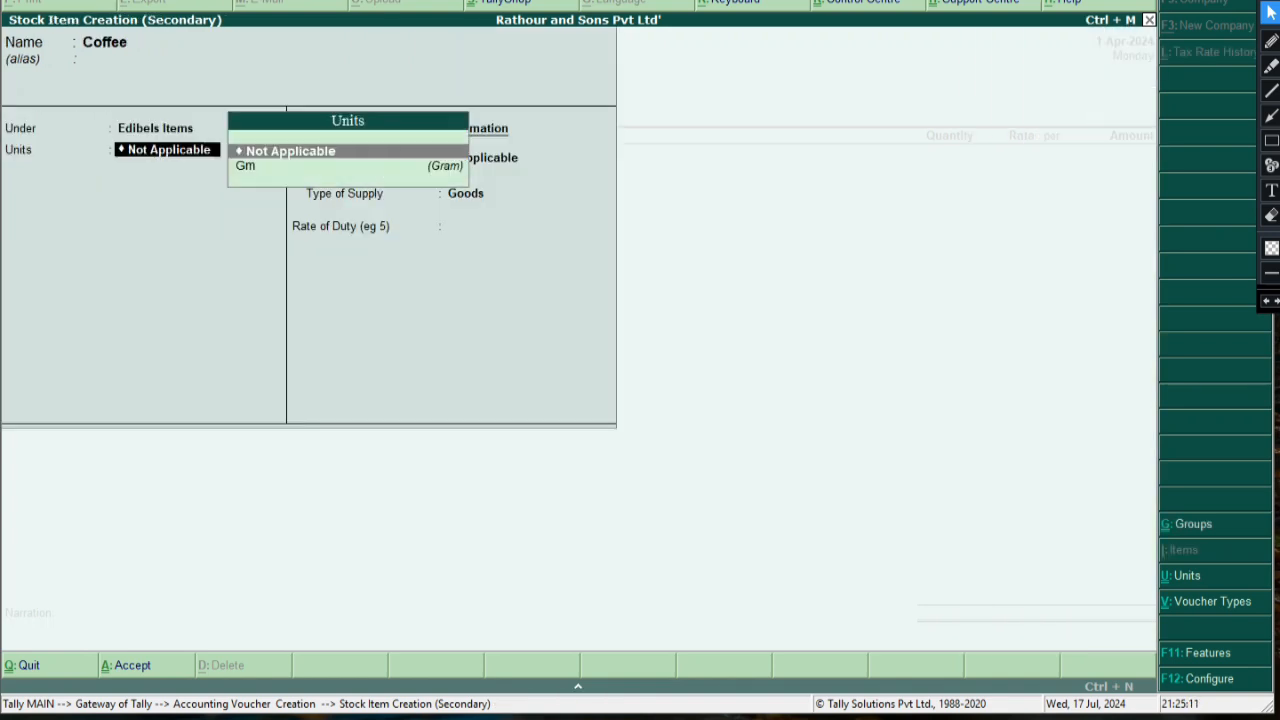
# Set Coffee's unit to Gm and keep GST as Applicable
pyautogui.press('Down')
pyautogui.press('Return')
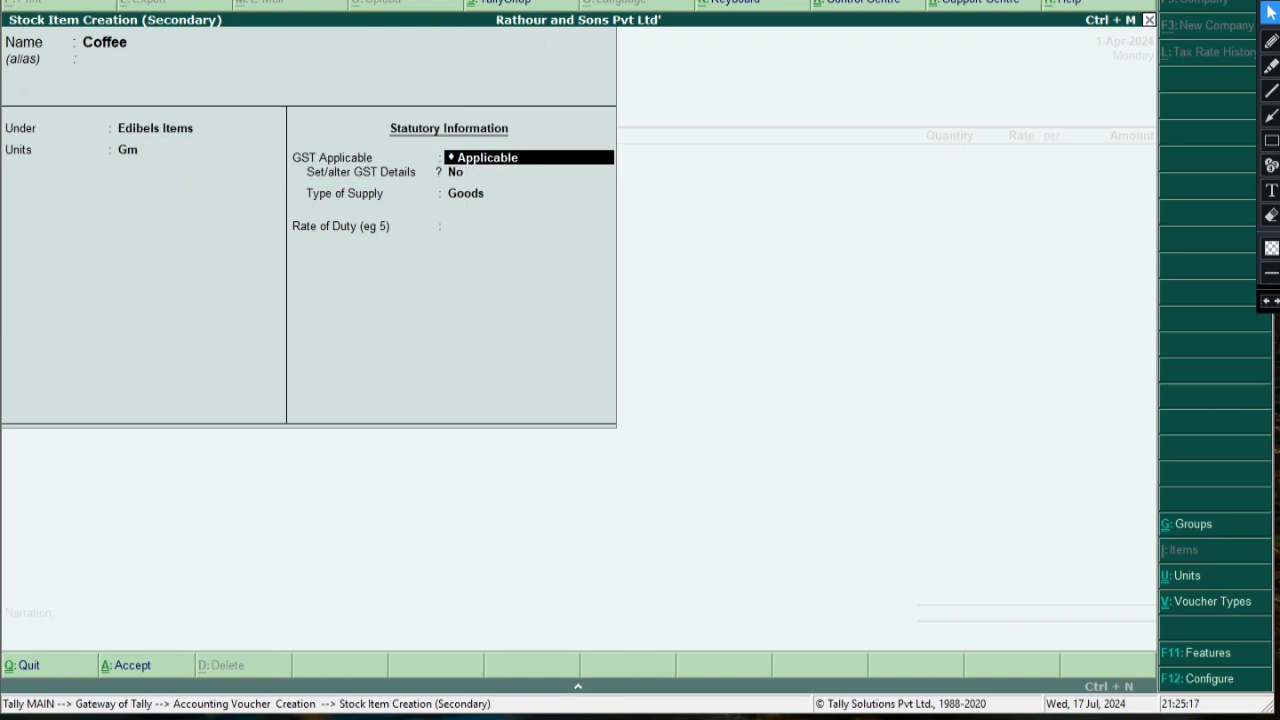
pyautogui.press('BackSpace')
pyautogui.press('Return')
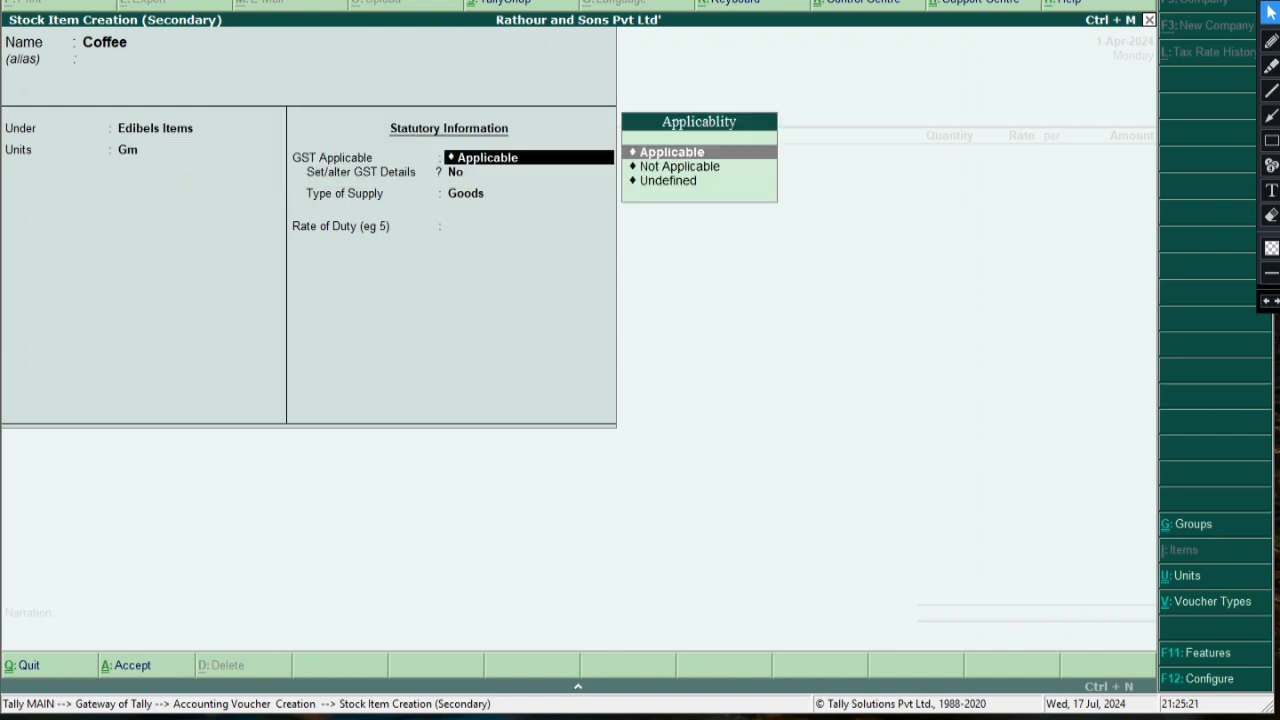
pyautogui.press('Return')
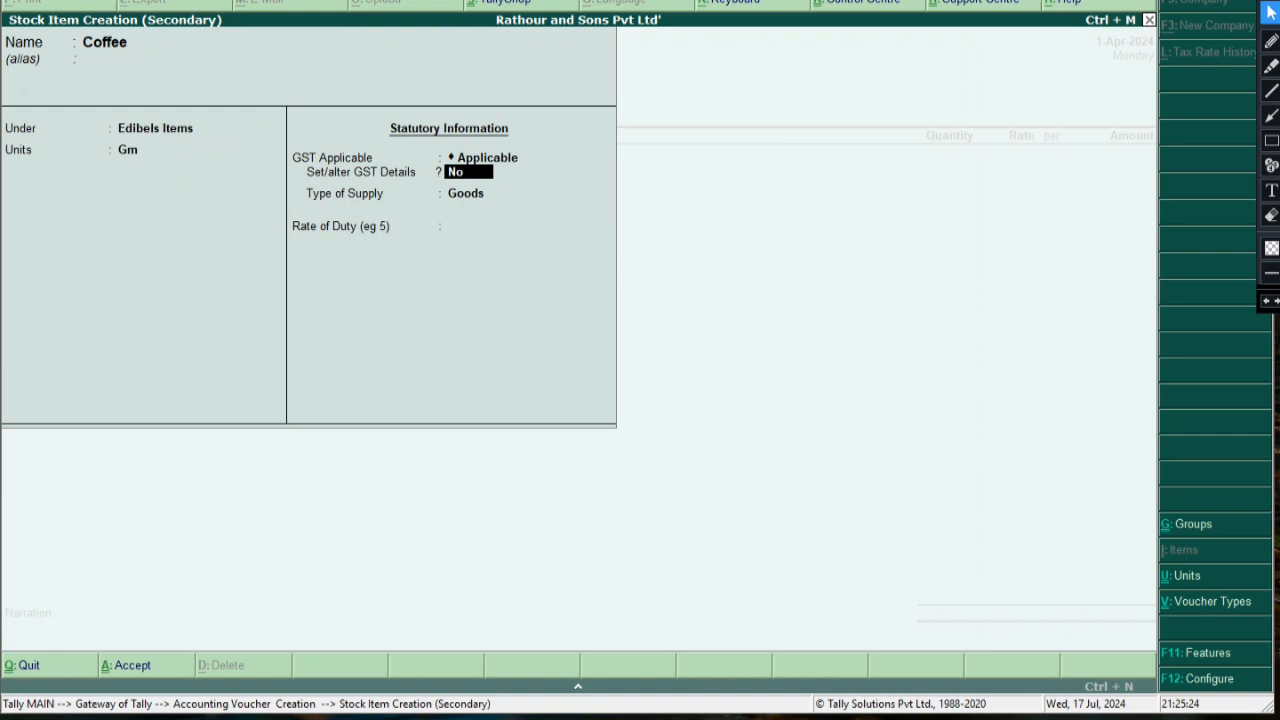
# Give Coffee GST details: On Value, Taxable, 28% integrated tax (14% central and state)
pyautogui.write('y')
pyautogui.press('Return')
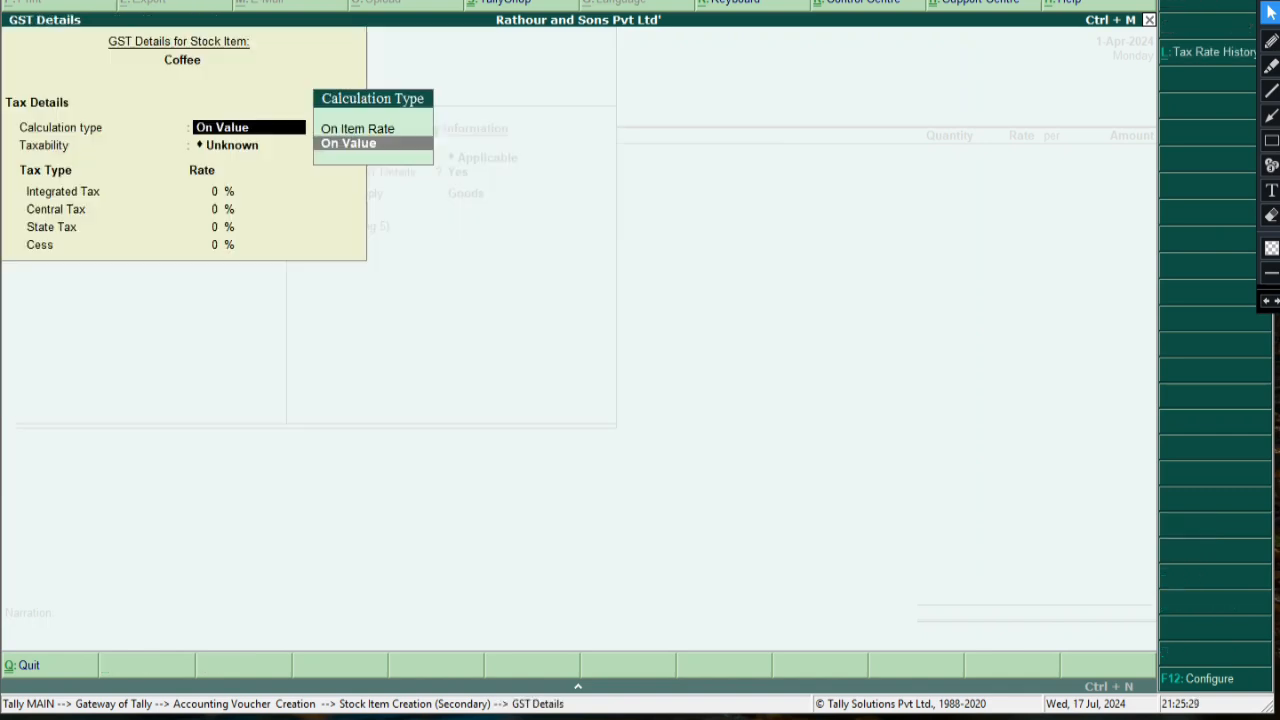
pyautogui.press('Up')
pyautogui.press('Down')
pyautogui.press('Return')
pyautogui.press('Down')
pyautogui.press('Down')
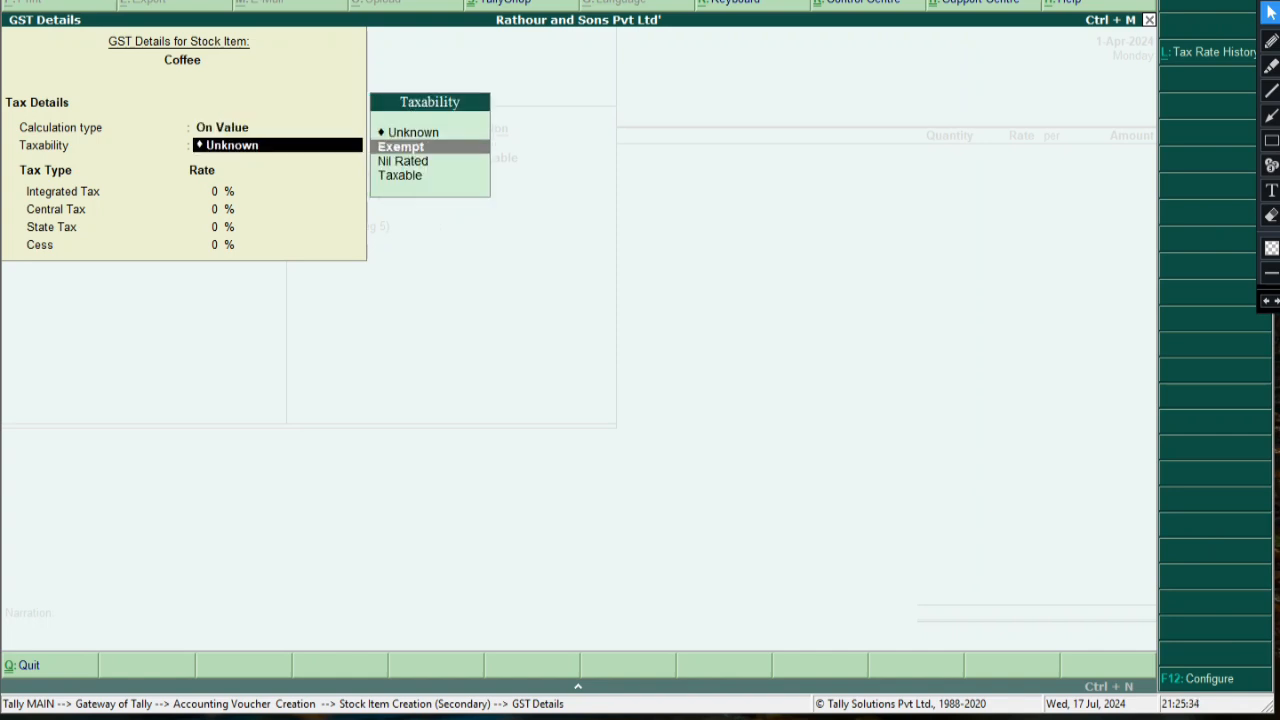
pyautogui.press('Up')
pyautogui.press('Up')
pyautogui.press('Down')
pyautogui.press('Down')
pyautogui.press('Down')
pyautogui.press('Return')
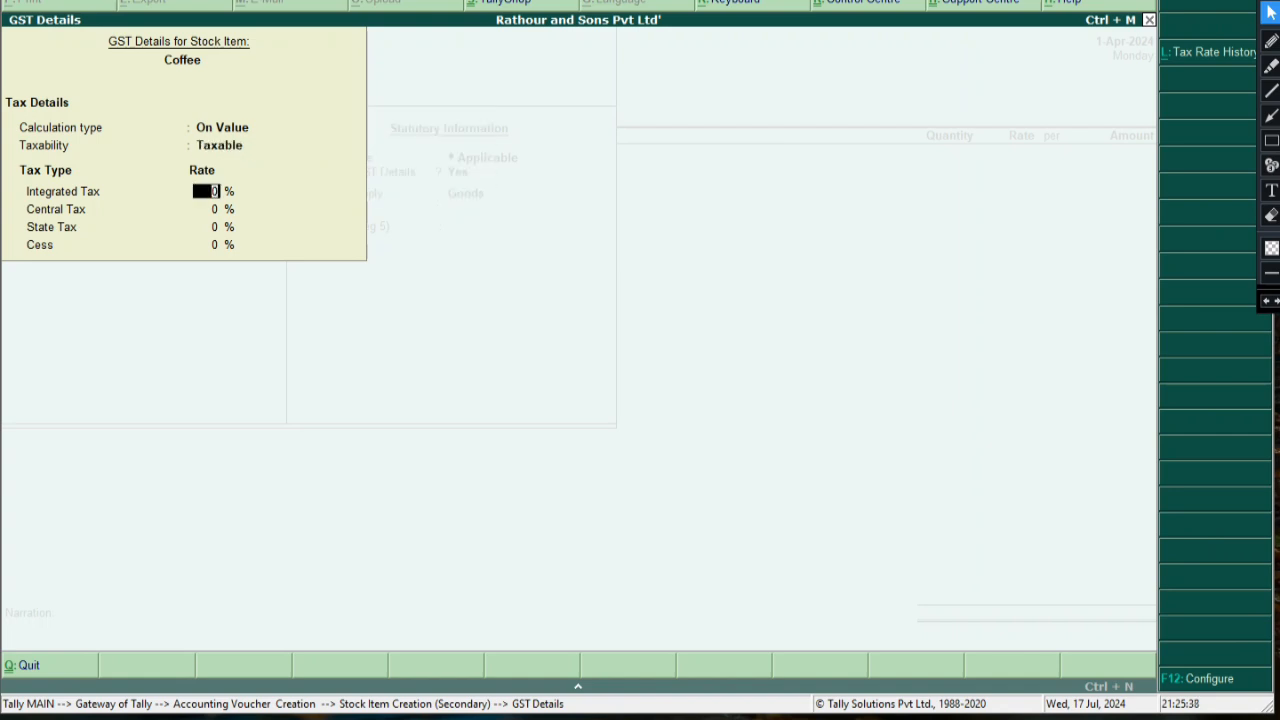
pyautogui.write('28')
pyautogui.press('Return')
pyautogui.press('Return')
pyautogui.press('Return')
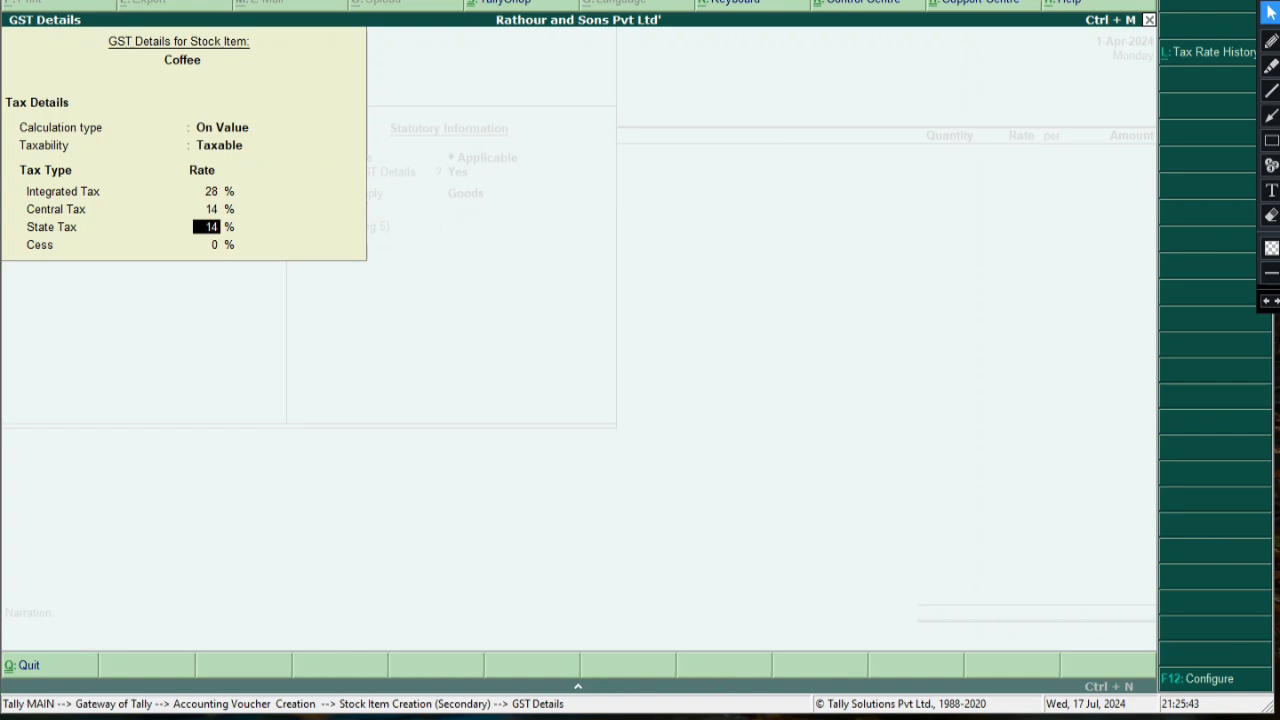
pyautogui.press('Return')
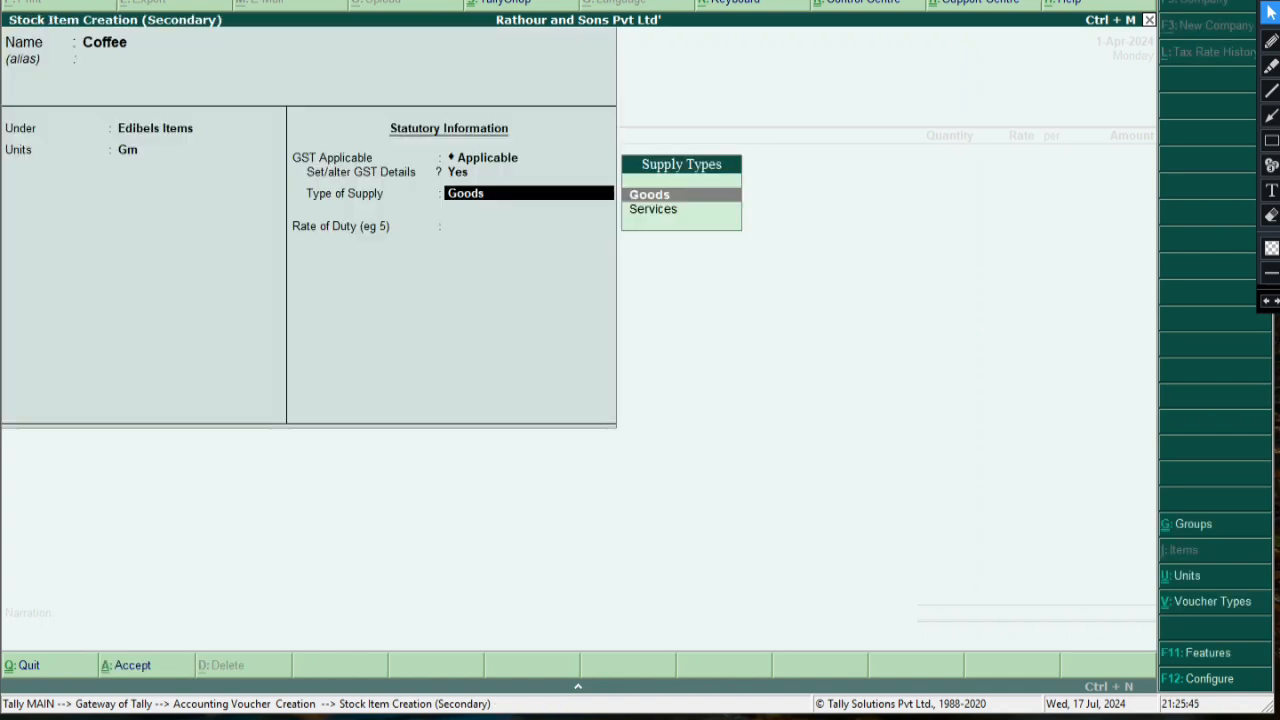
# Choose Goods as Coffee's supply type and save the stock item
pyautogui.press('Down')
pyautogui.press('Up')
pyautogui.press('Return')
pyautogui.press('Return')
pyautogui.press('Return')
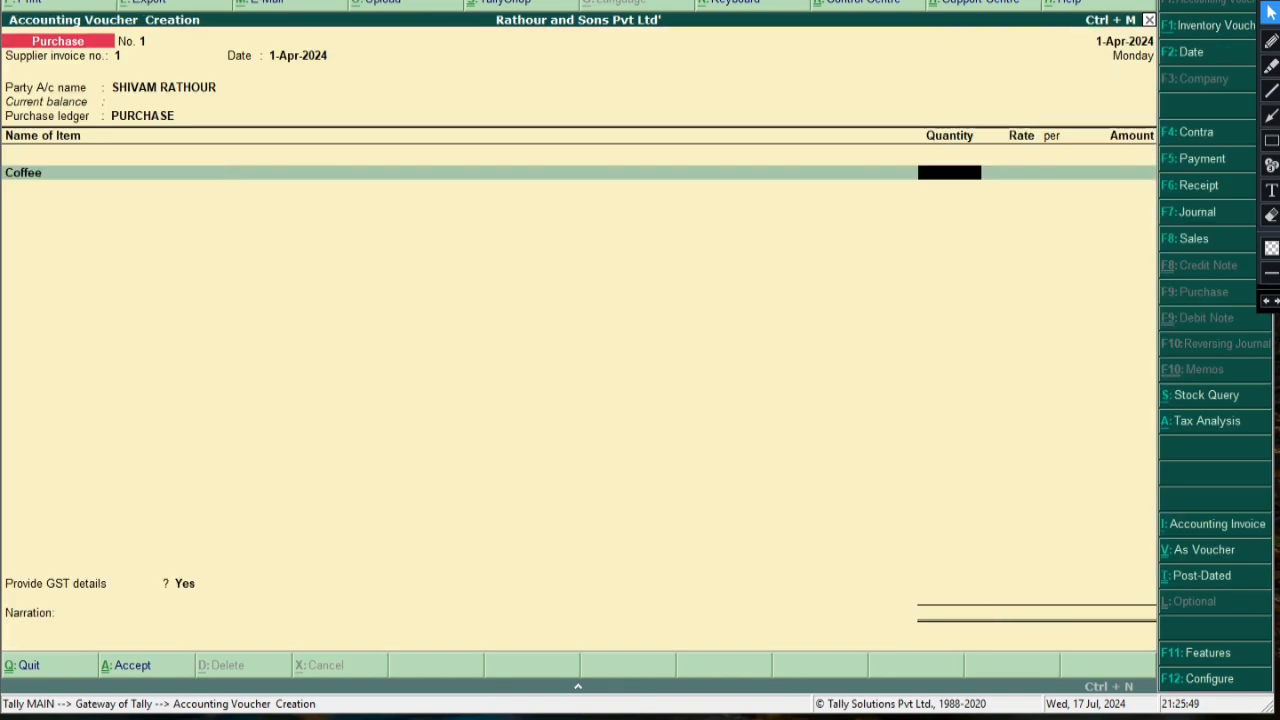
# Enter Coffee quantity 600 Gm and rate 50, correcting 500 to 50, for 30,000.00
pyautogui.write('600')
pyautogui.press('Return')
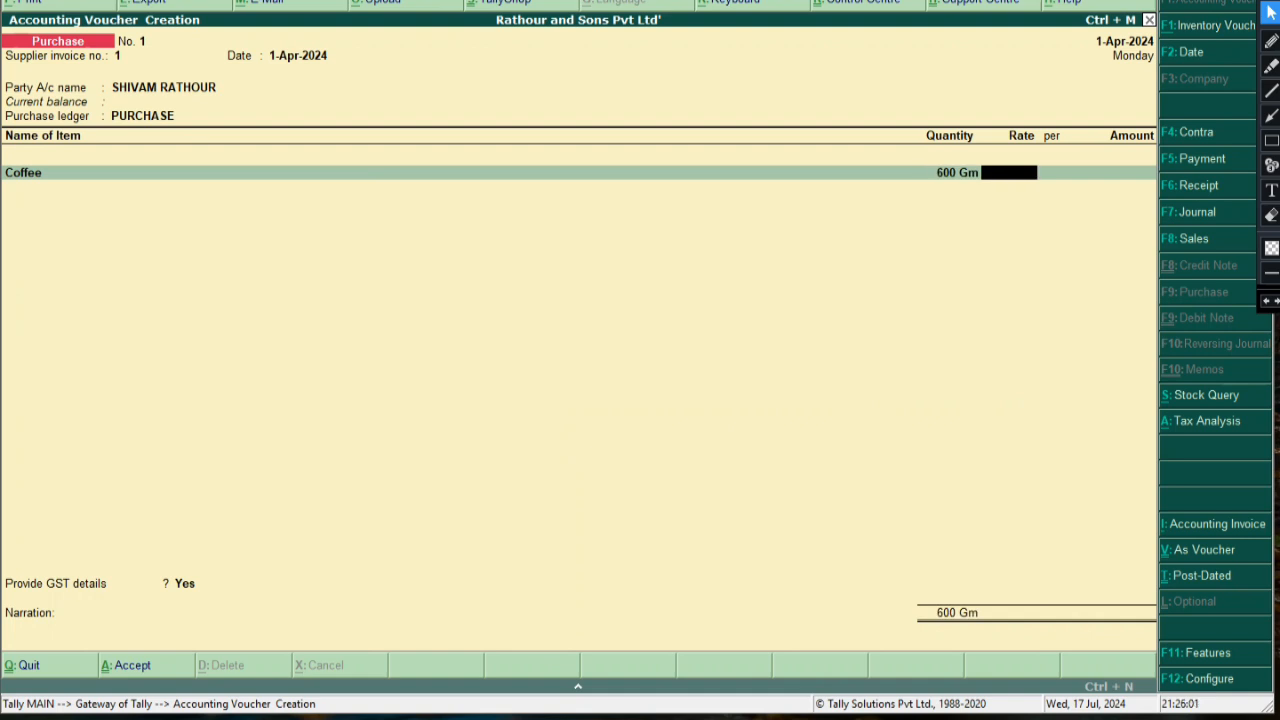
pyautogui.click(1271, 140)
pyautogui.moveTo(911, 170)
pyautogui.mouseDown()
pyautogui.moveTo(855, 157)
pyautogui.moveTo(983, 193)
pyautogui.mouseUp()
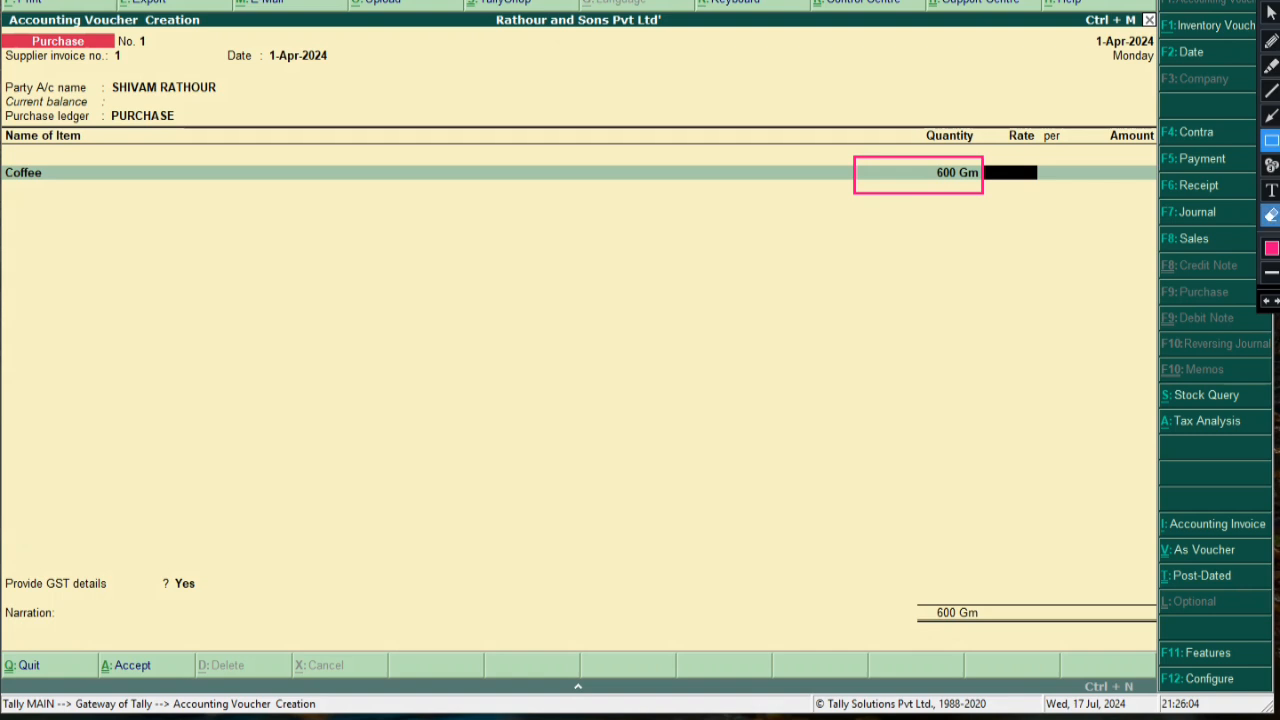
pyautogui.click(1271, 12)
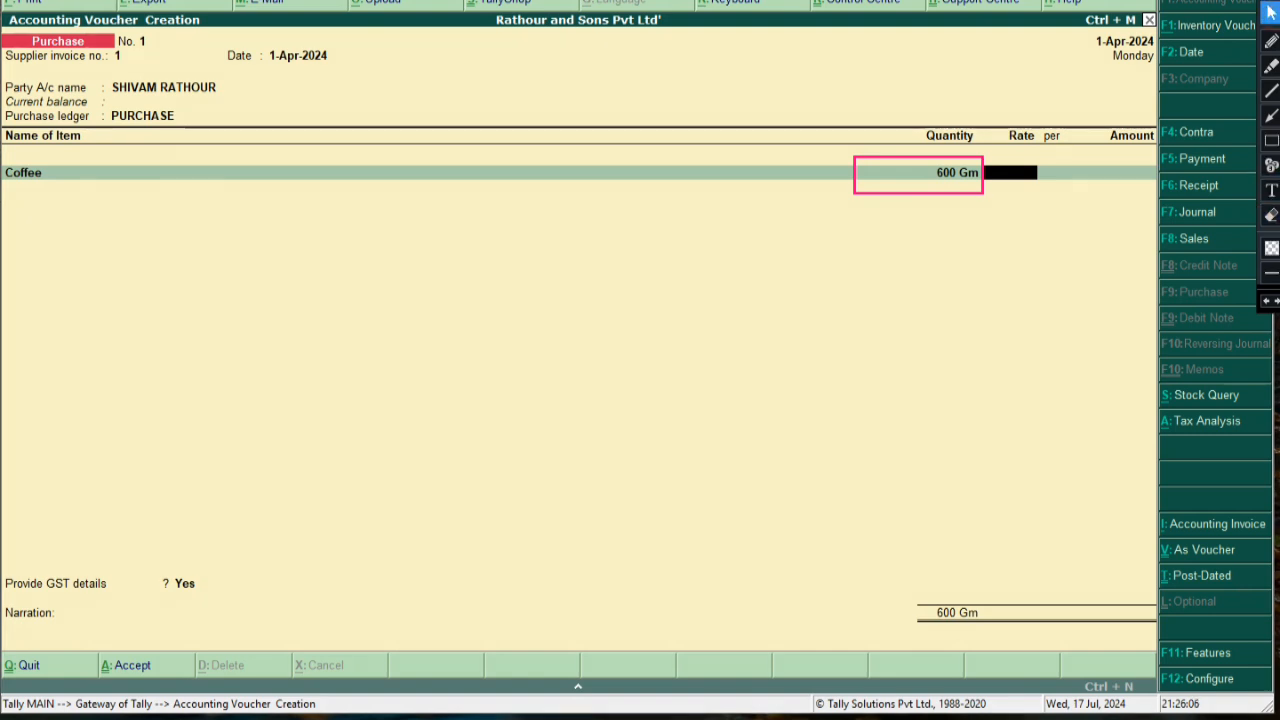
pyautogui.write('500')
pyautogui.press('BackSpace')
pyautogui.press('BackSpace')
pyautogui.press('BackSpace')
pyautogui.write('50')
pyautogui.press('Return')
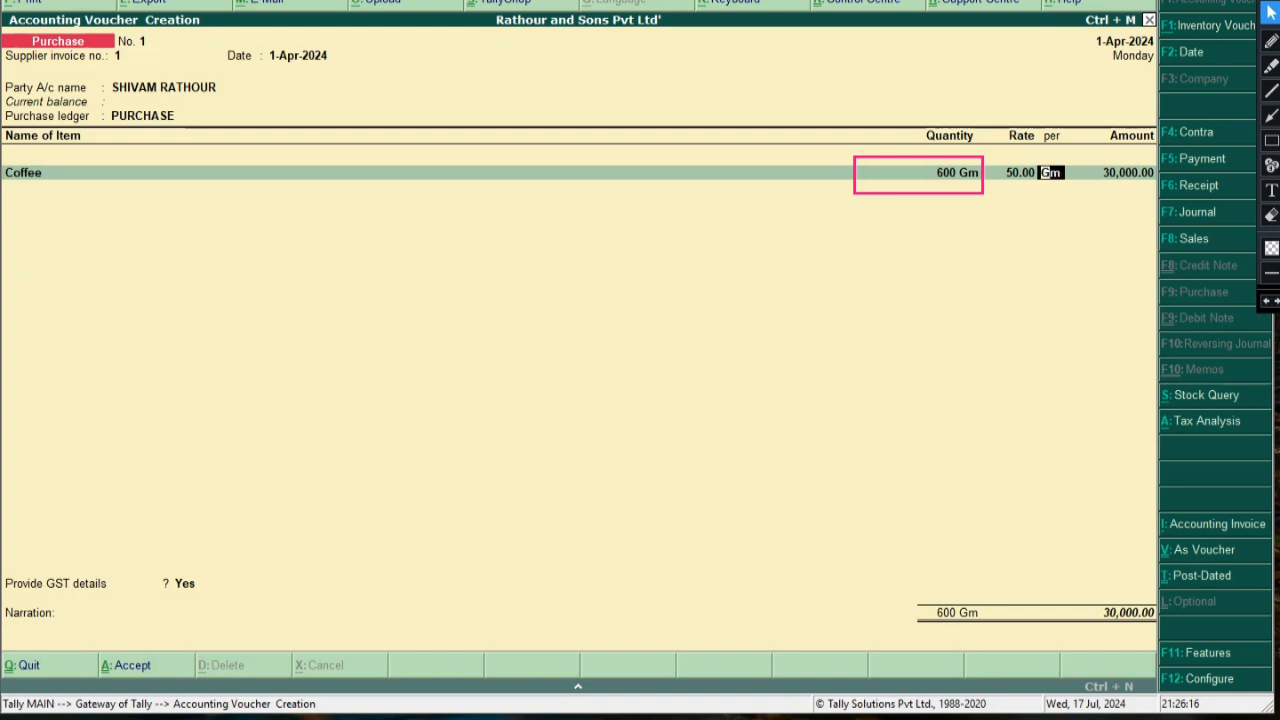
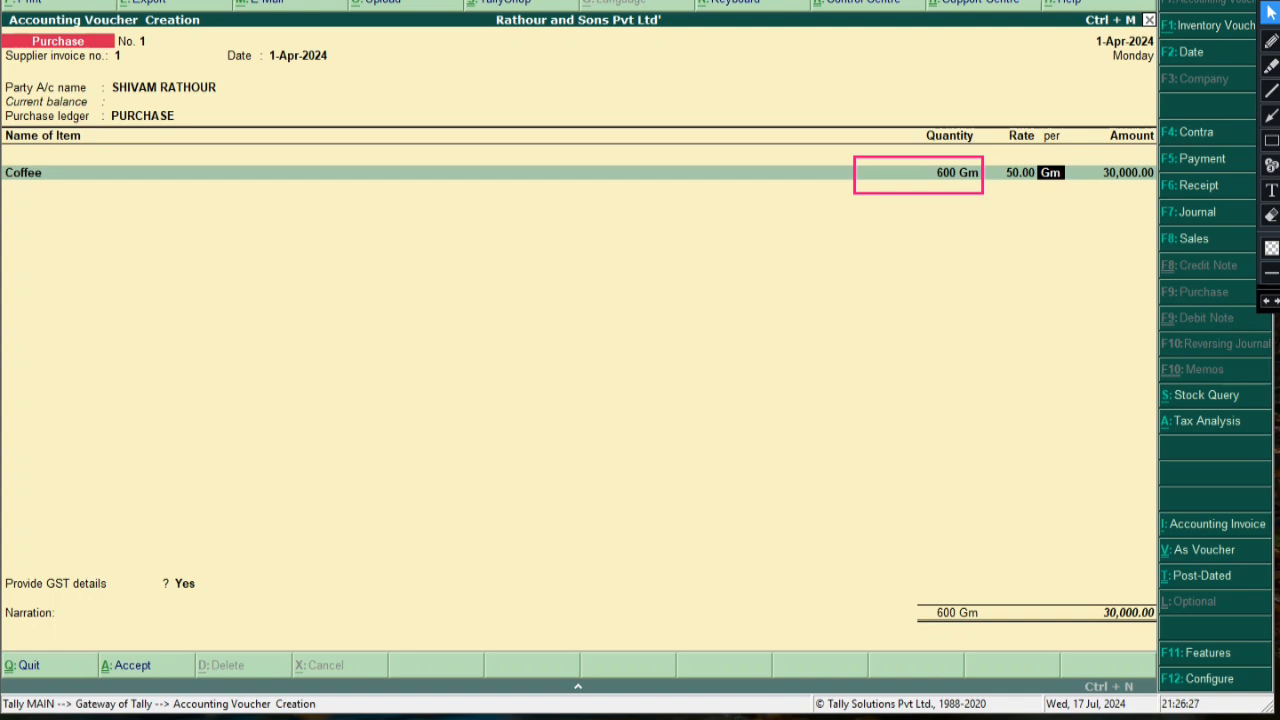
# Accept the Coffee line total of 30,000.00 and move to a fresh item line
pyautogui.press('Return')
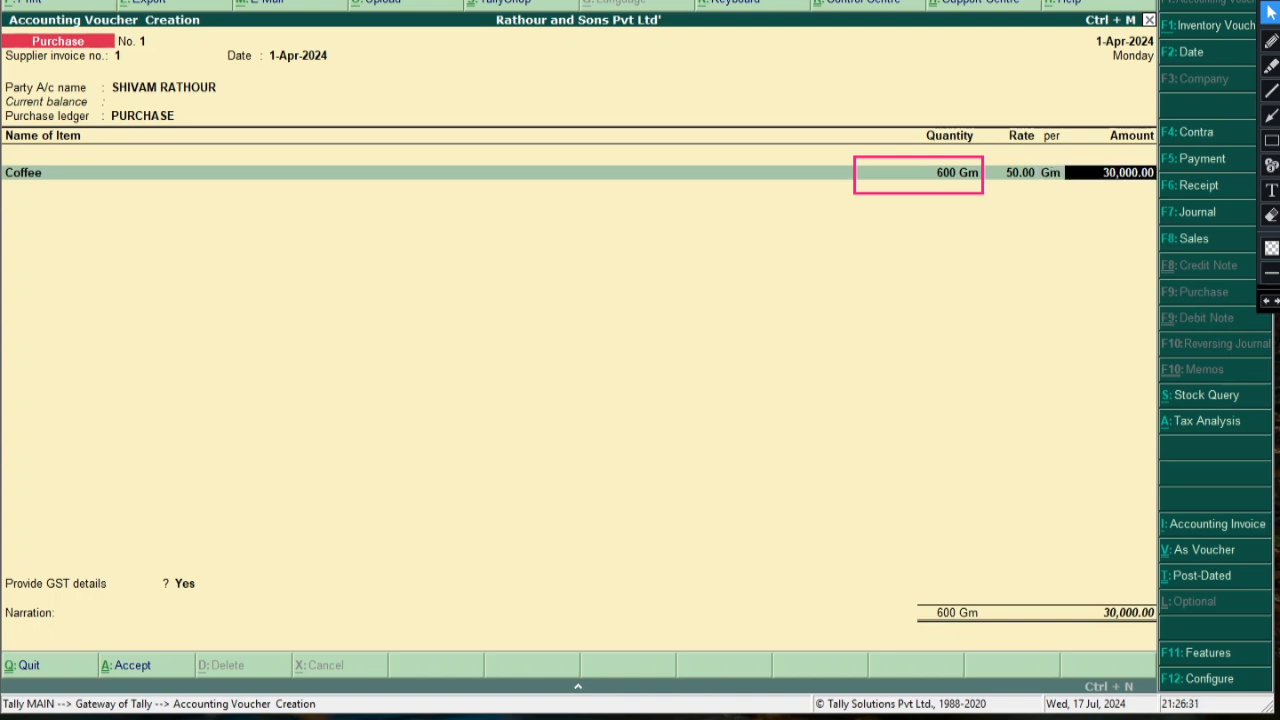
pyautogui.press('Return')
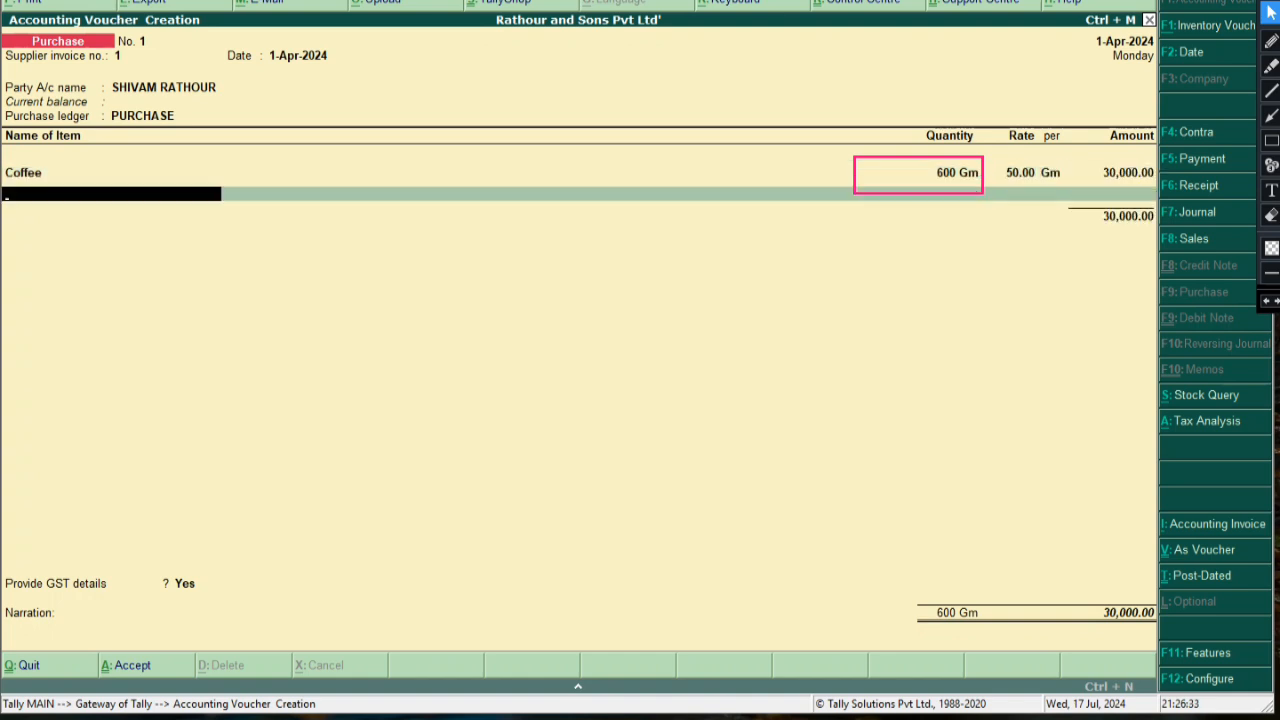
# Start a new stock item named Honey under the Edible Items group
pyautogui.hotkey('alt', 'c')
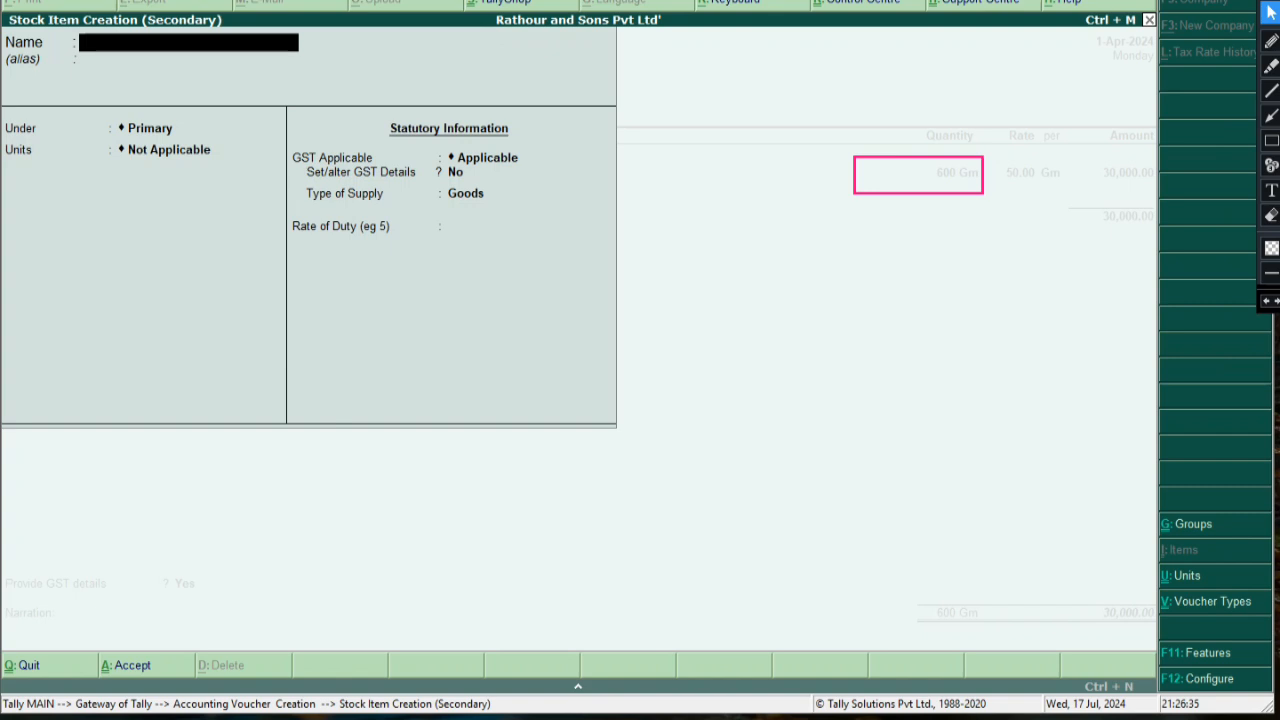
pyautogui.click(1271, 215)
pyautogui.moveTo(829, 120); pyautogui.dragTo(845, 143)
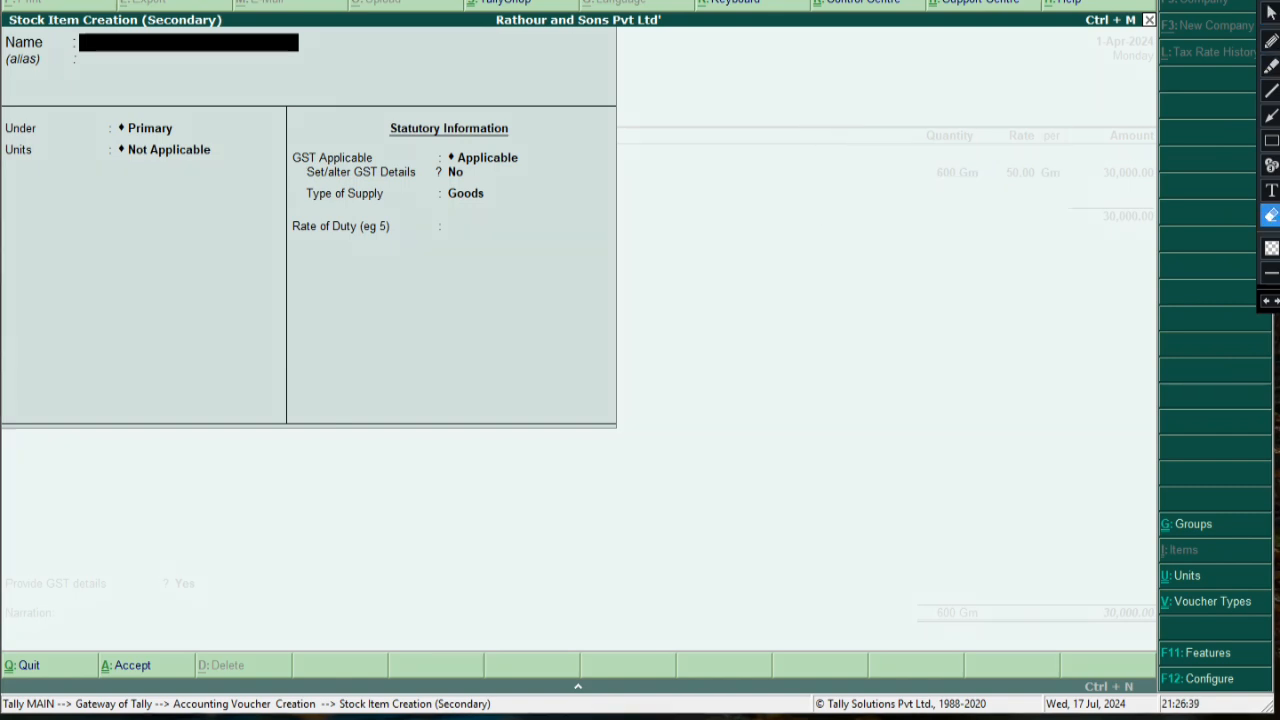
pyautogui.click(1271, 12)
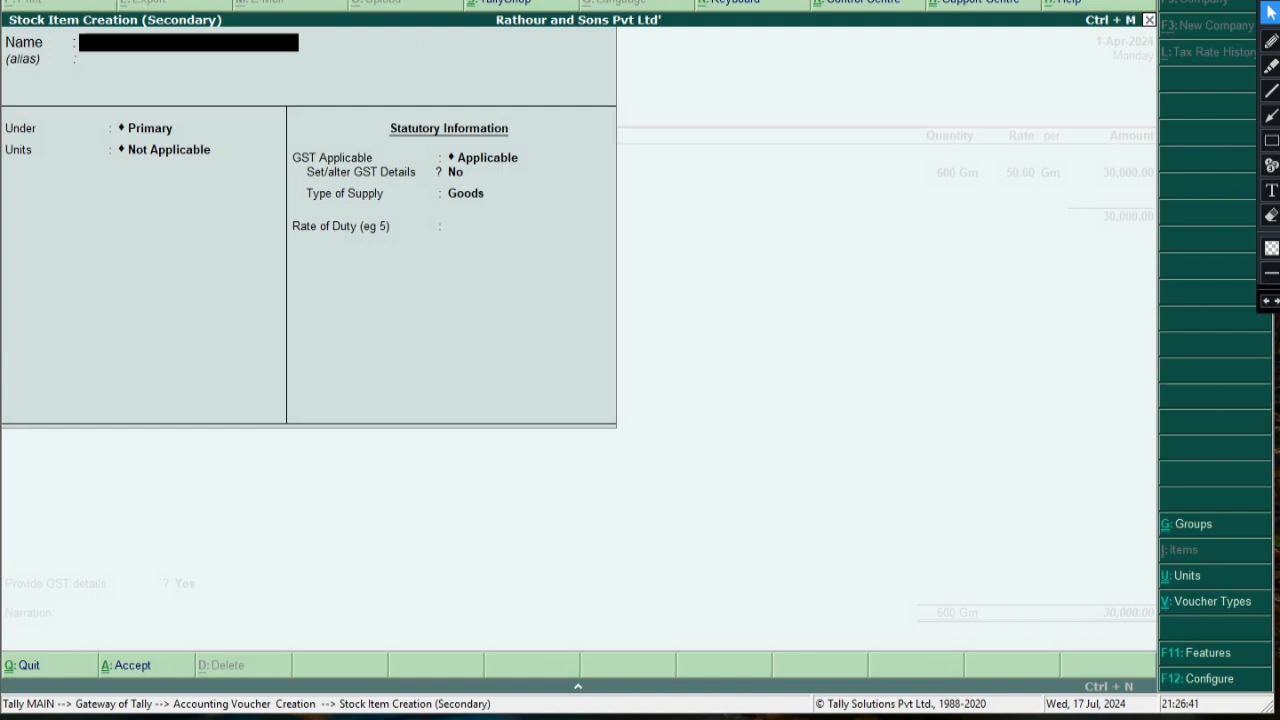
pyautogui.write('Honey')
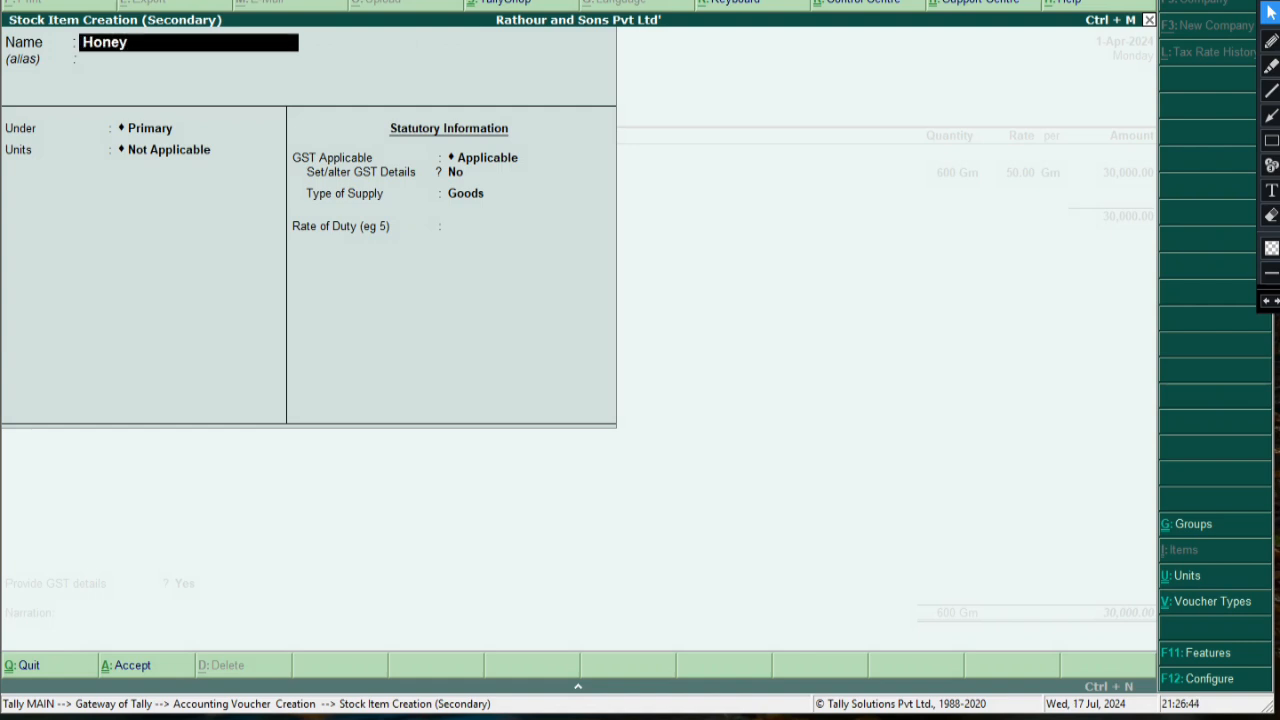
pyautogui.press('Return')
pyautogui.press('Return')
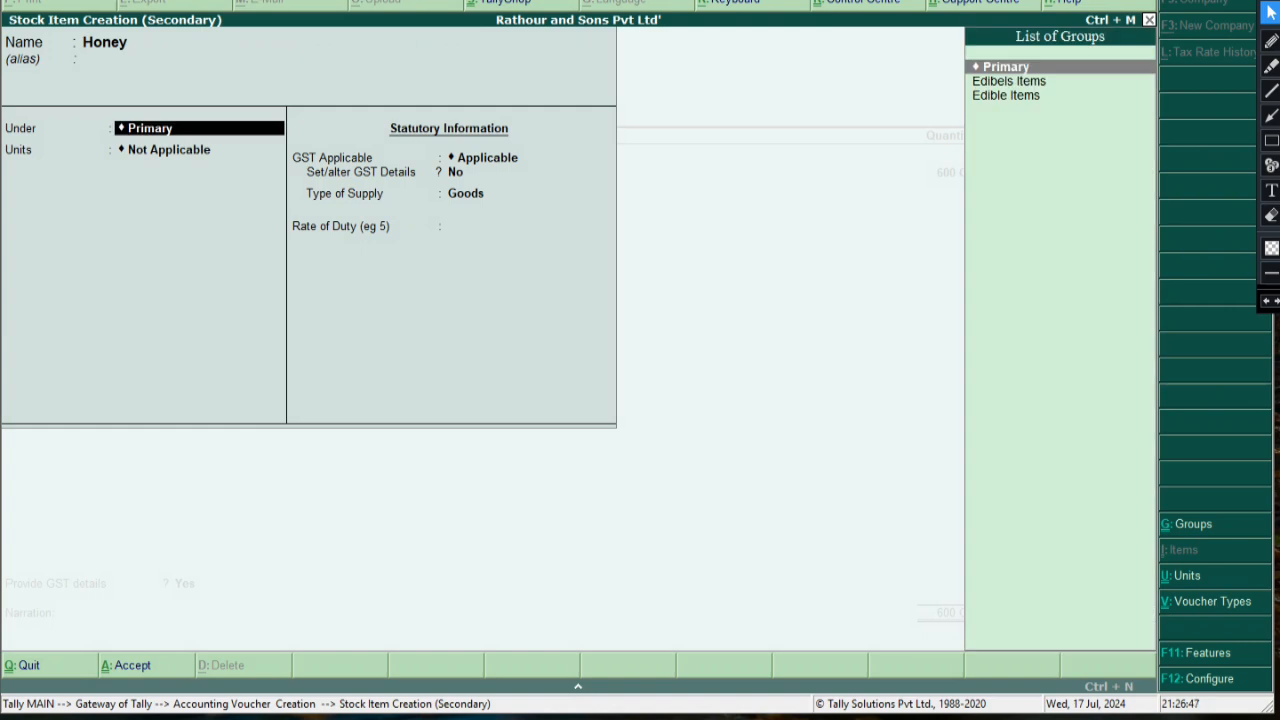
pyautogui.press('Down')
pyautogui.press('Down')
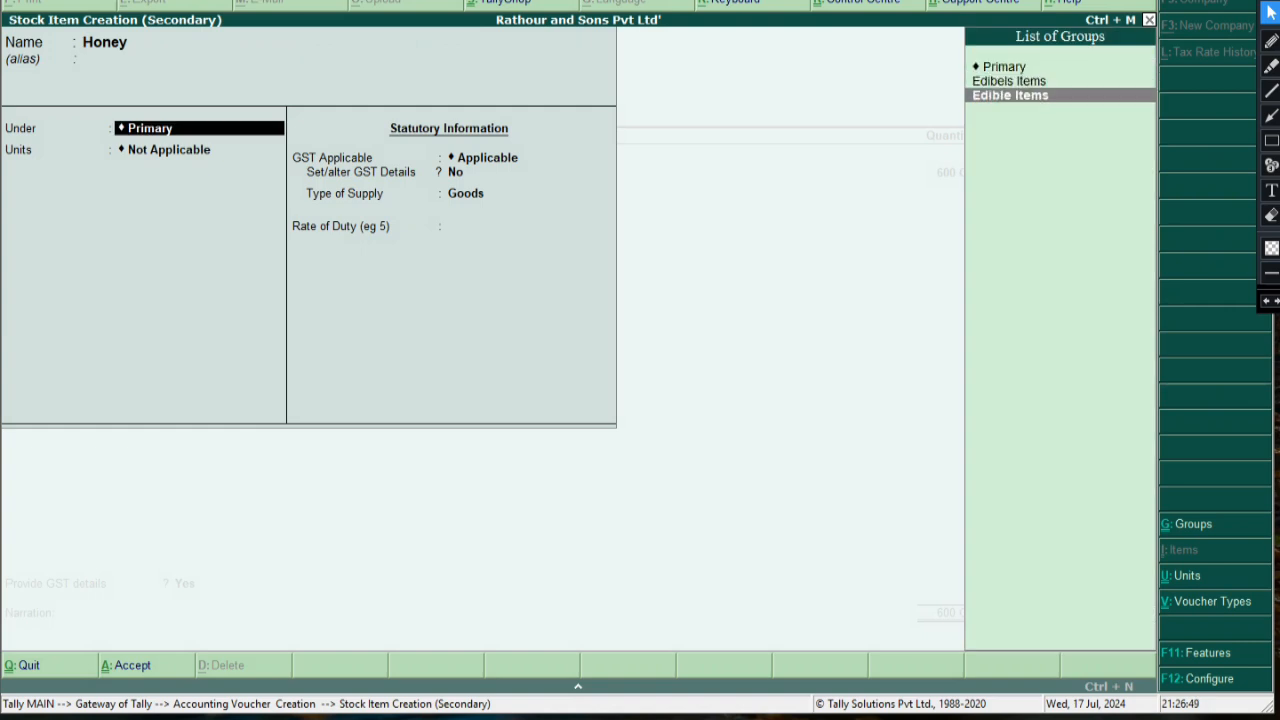
pyautogui.press('Return')
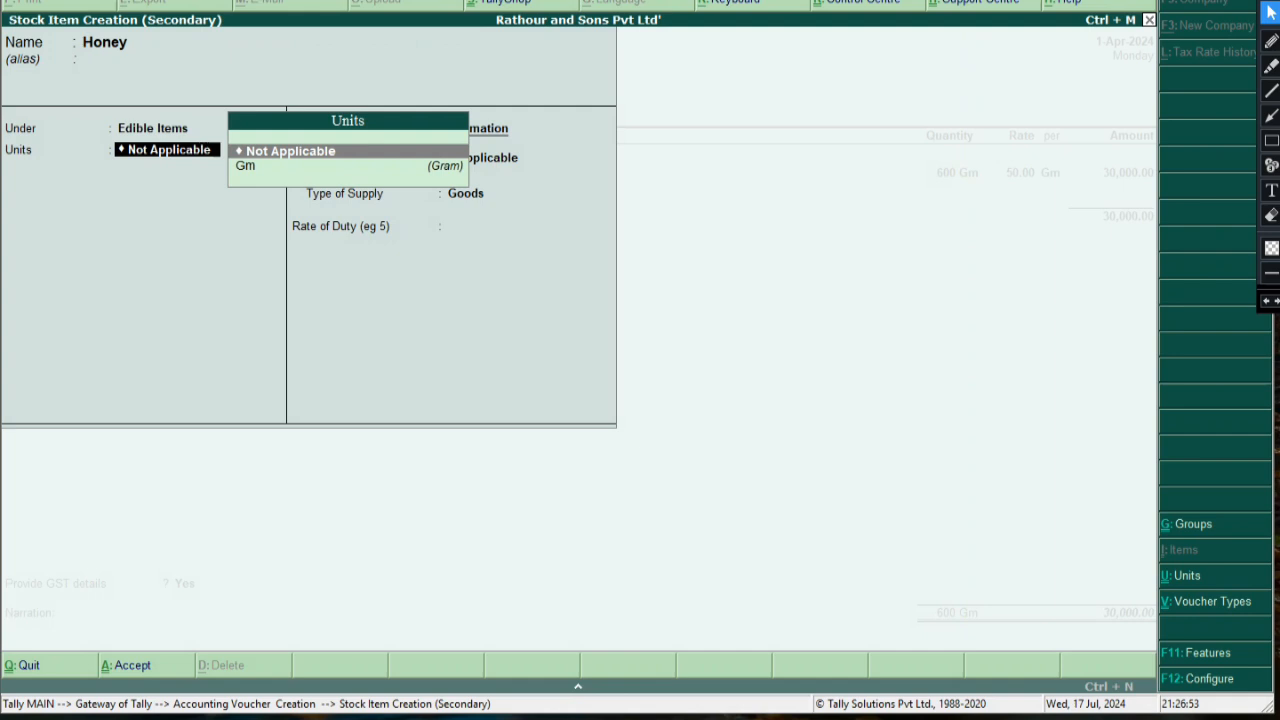
# Create the unit box (formal name Boxes, UQC BOX-BOX) and assign it to Honey
pyautogui.press('Down')
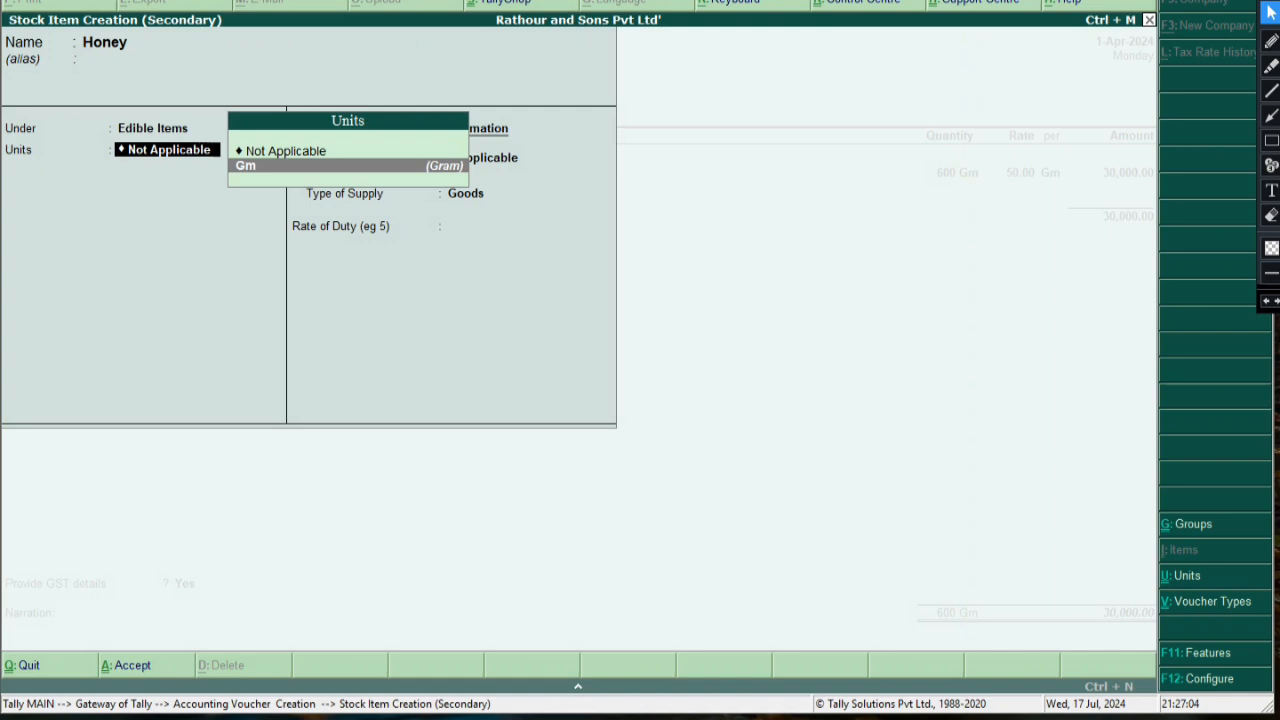
pyautogui.hotkey('alt', 'c')
pyautogui.write('boc')
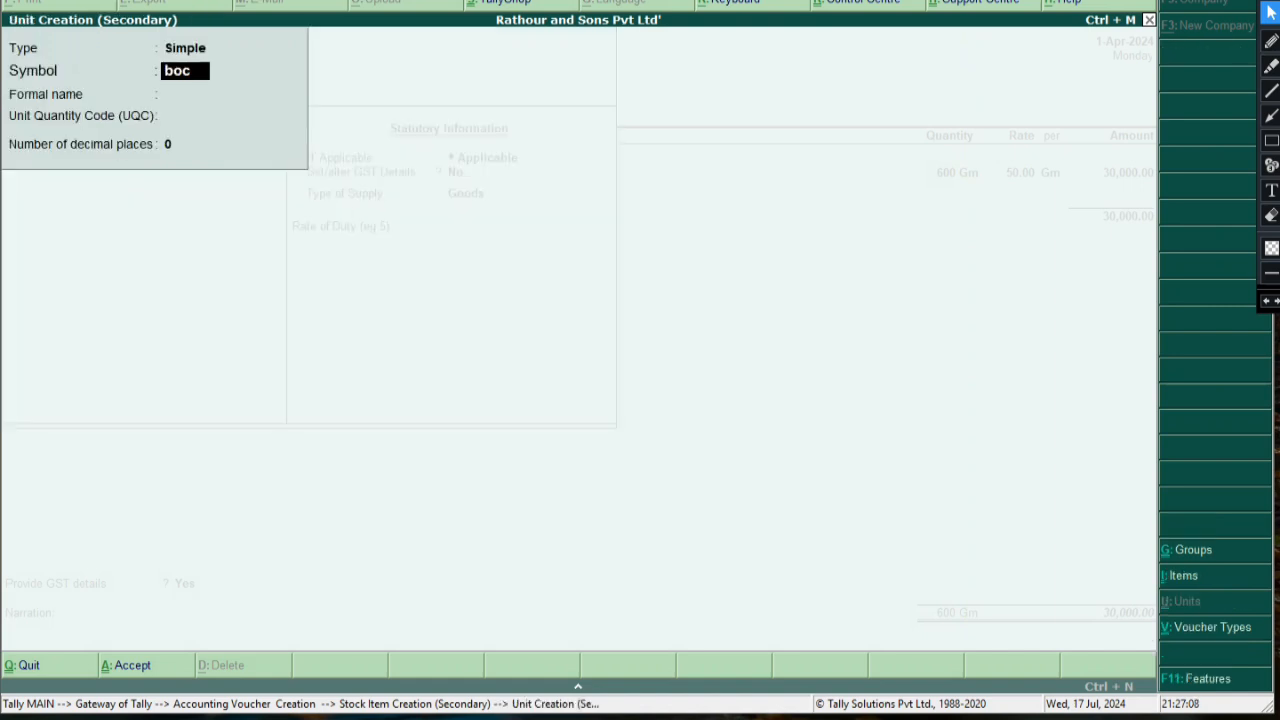
pyautogui.press('BackSpace')
pyautogui.write('x')
pyautogui.press('Return')
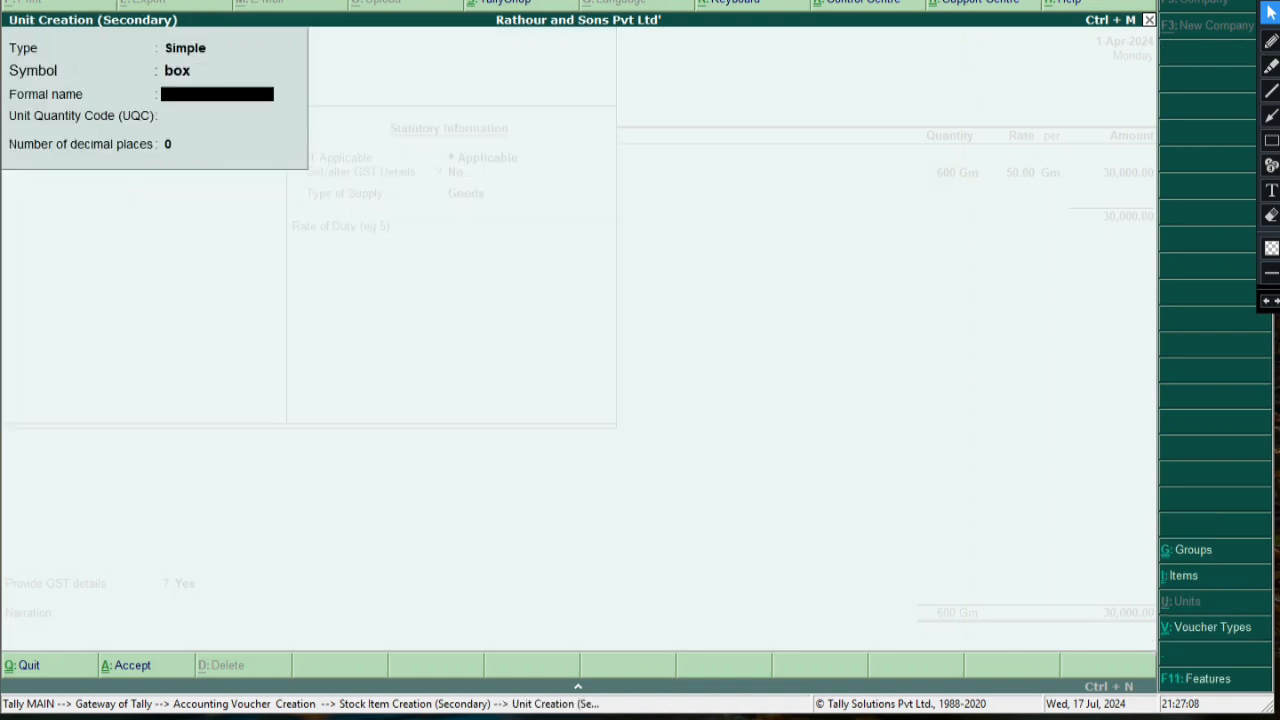
pyautogui.write('Boxes')
pyautogui.press('Return')
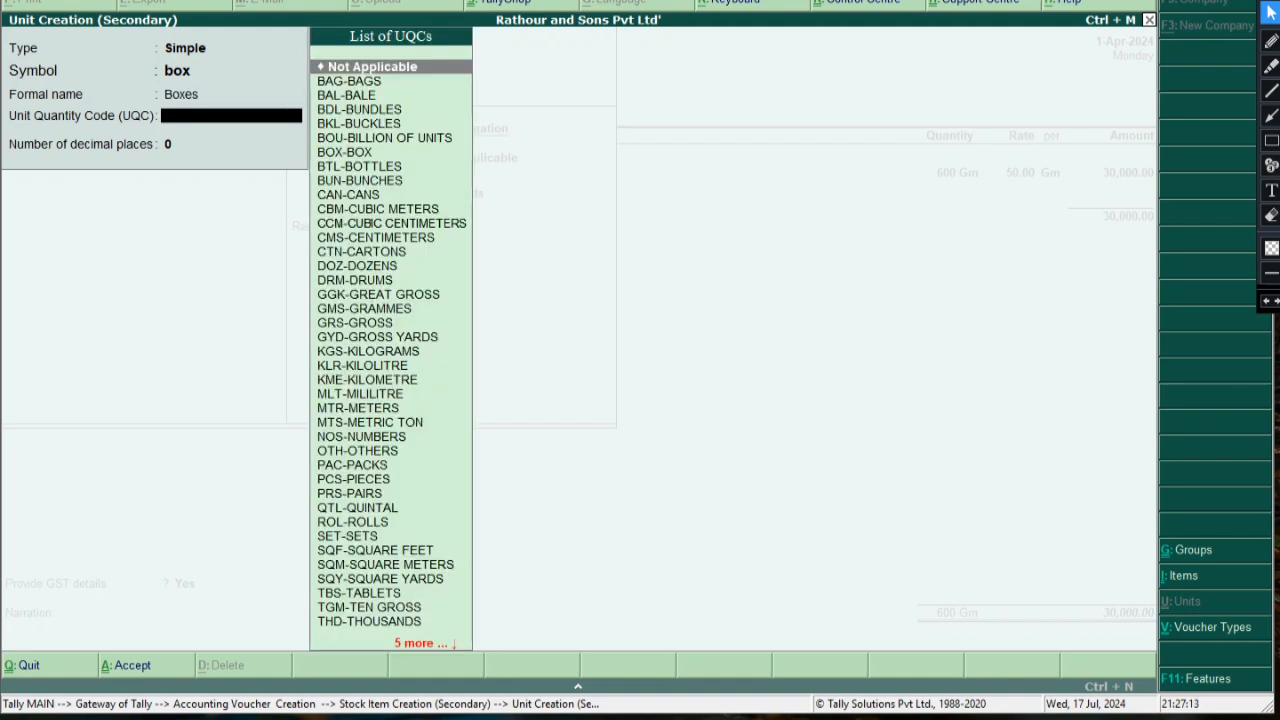
pyautogui.write('b')
pyautogui.press('Down')
pyautogui.press('Down')
pyautogui.press('Down')
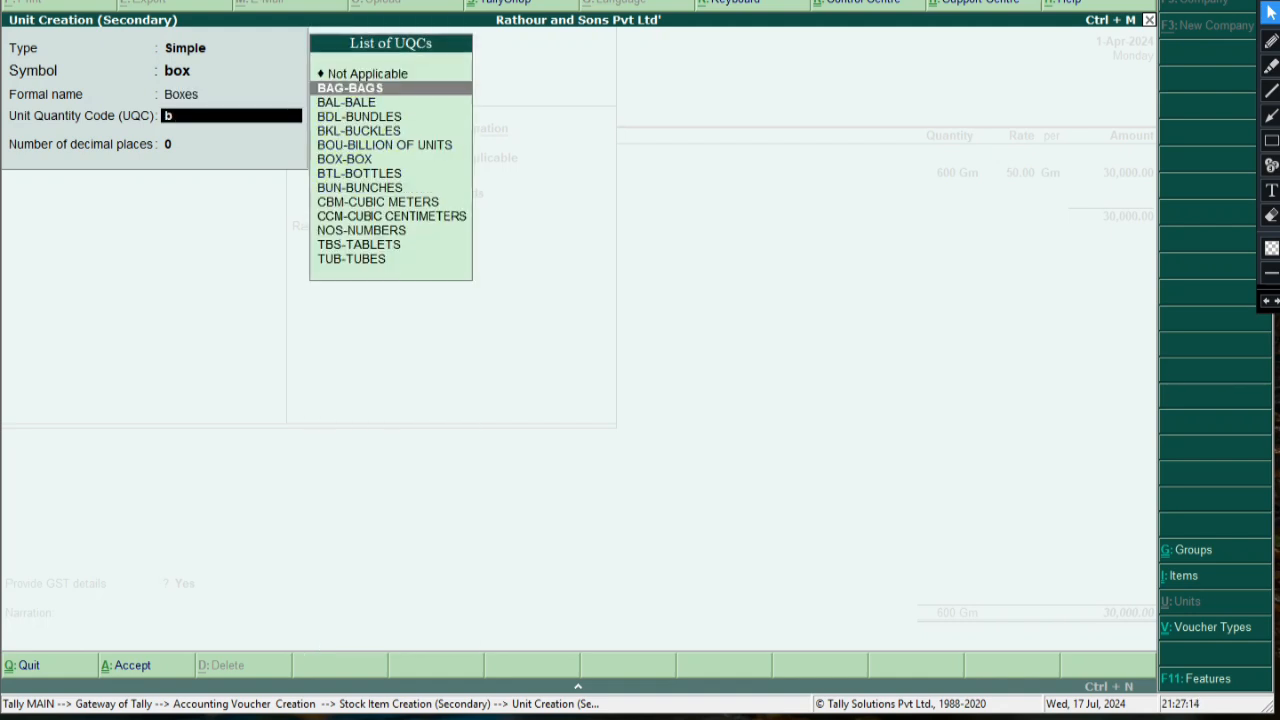
pyautogui.press('Down')
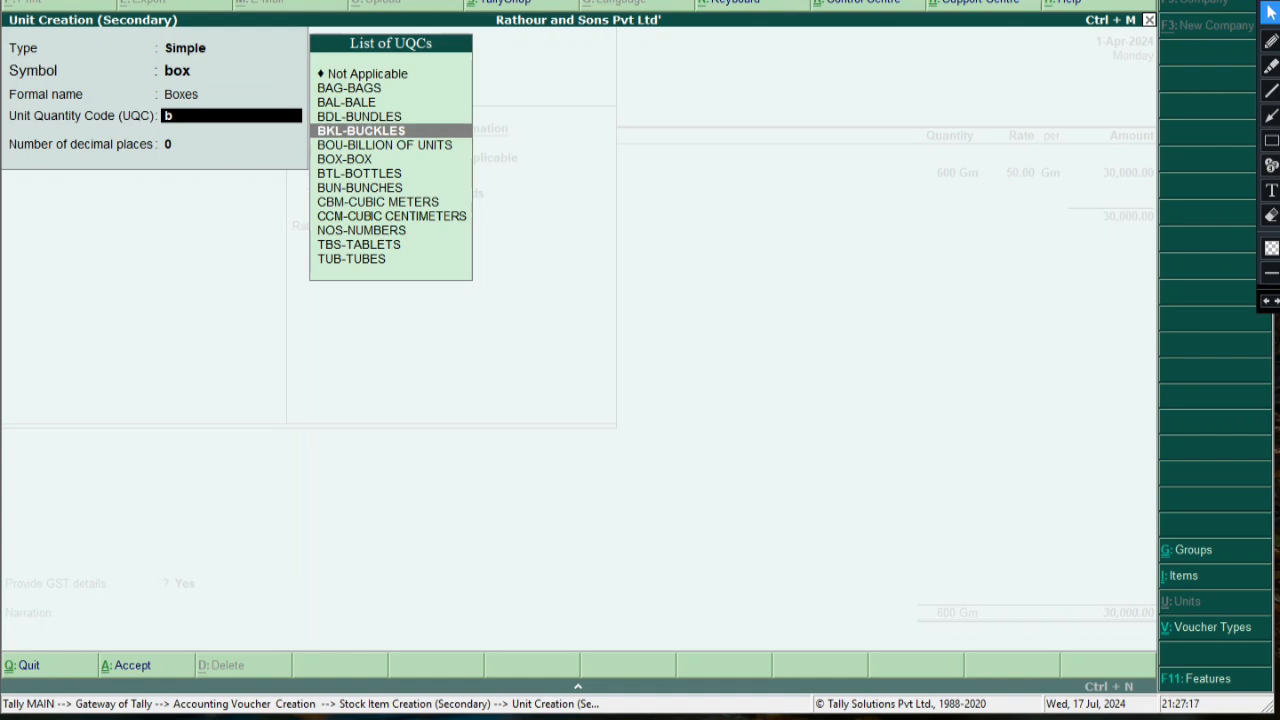
pyautogui.press('Down')
pyautogui.press('Down')
pyautogui.press('Return')
pyautogui.press('Return')
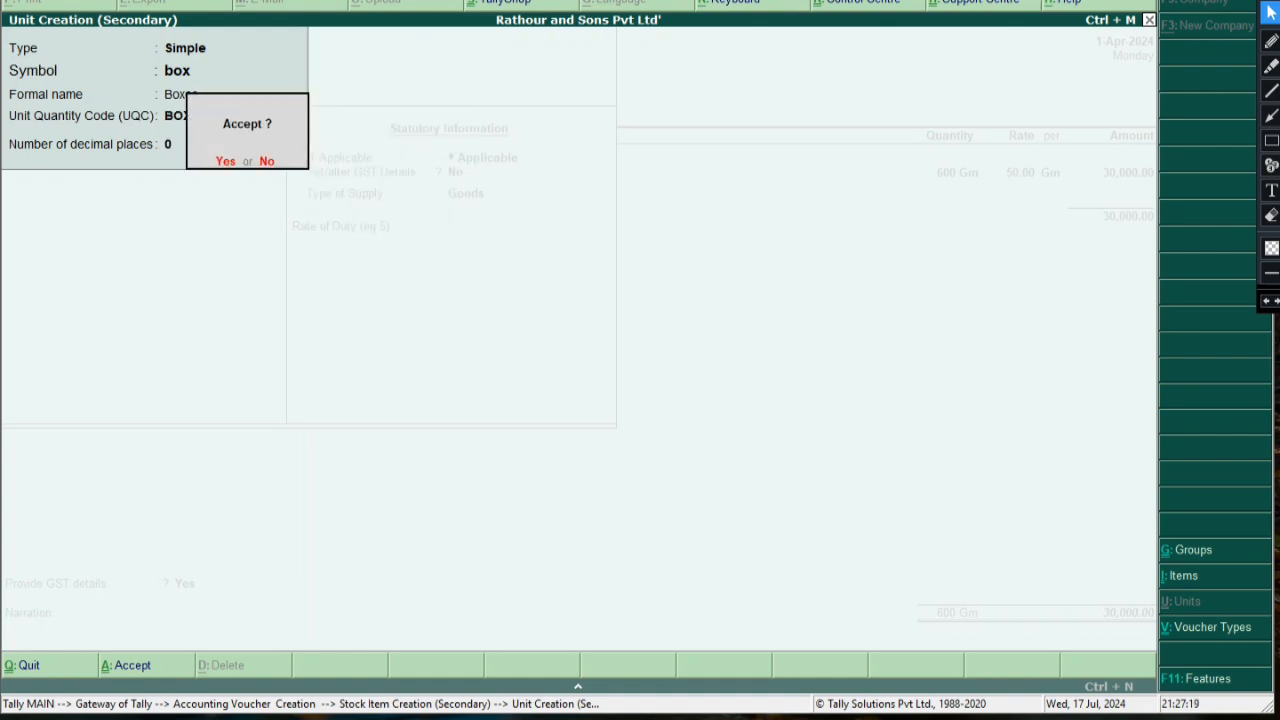
pyautogui.press('Return')
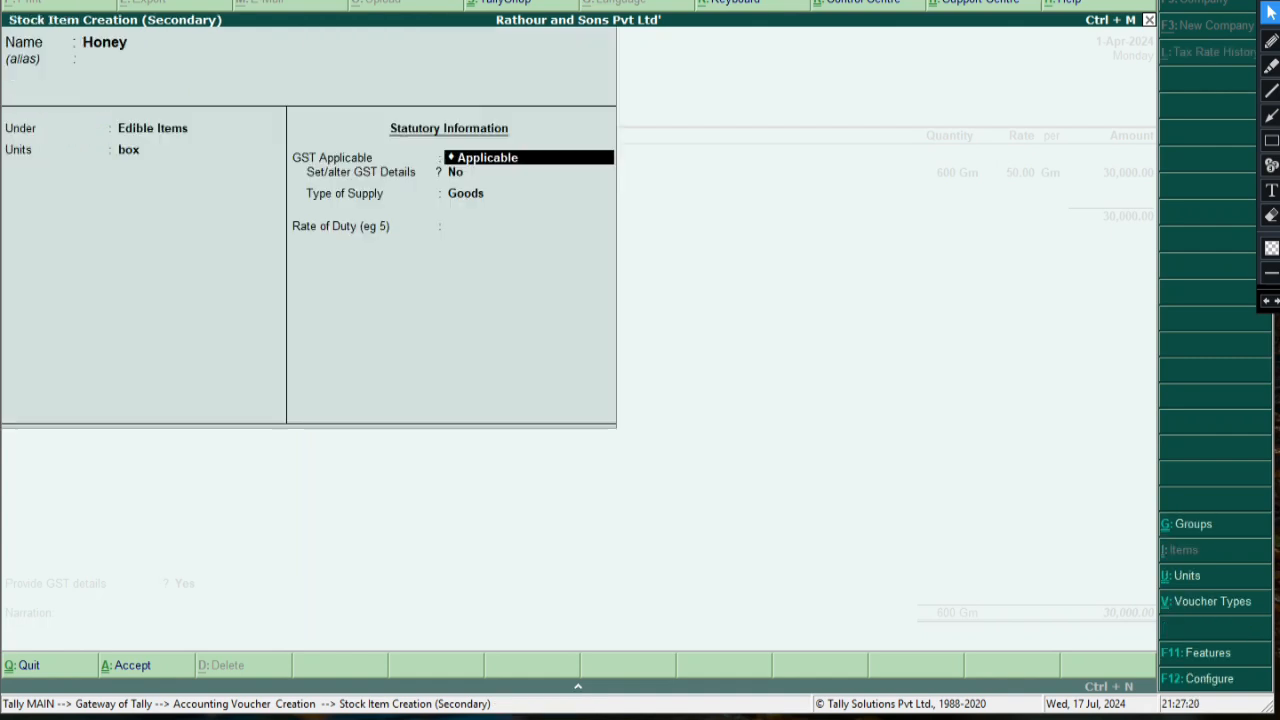
pyautogui.press('Return')
# Give Honey GST details: On Value, Taxable, 28% integrated tax with 14% central
pyautogui.press('y')
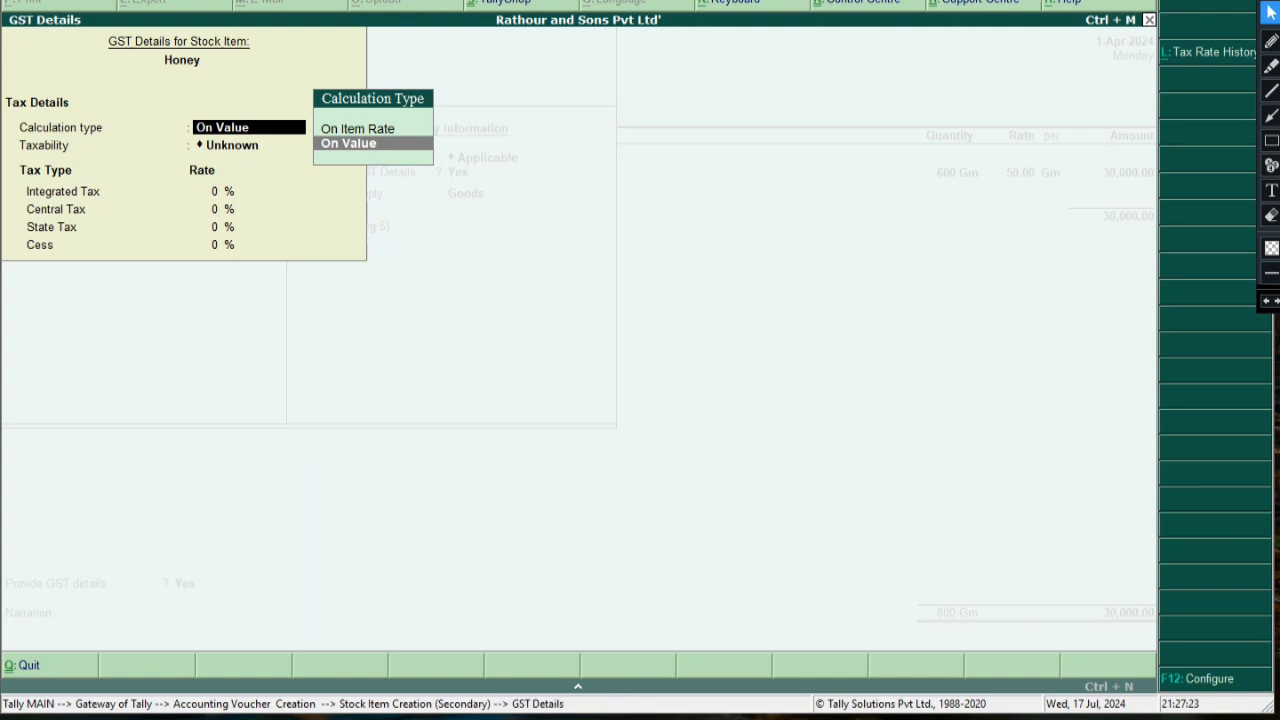
pyautogui.press('Return')
pyautogui.press('Down')
pyautogui.press('Down')
pyautogui.press('Down')
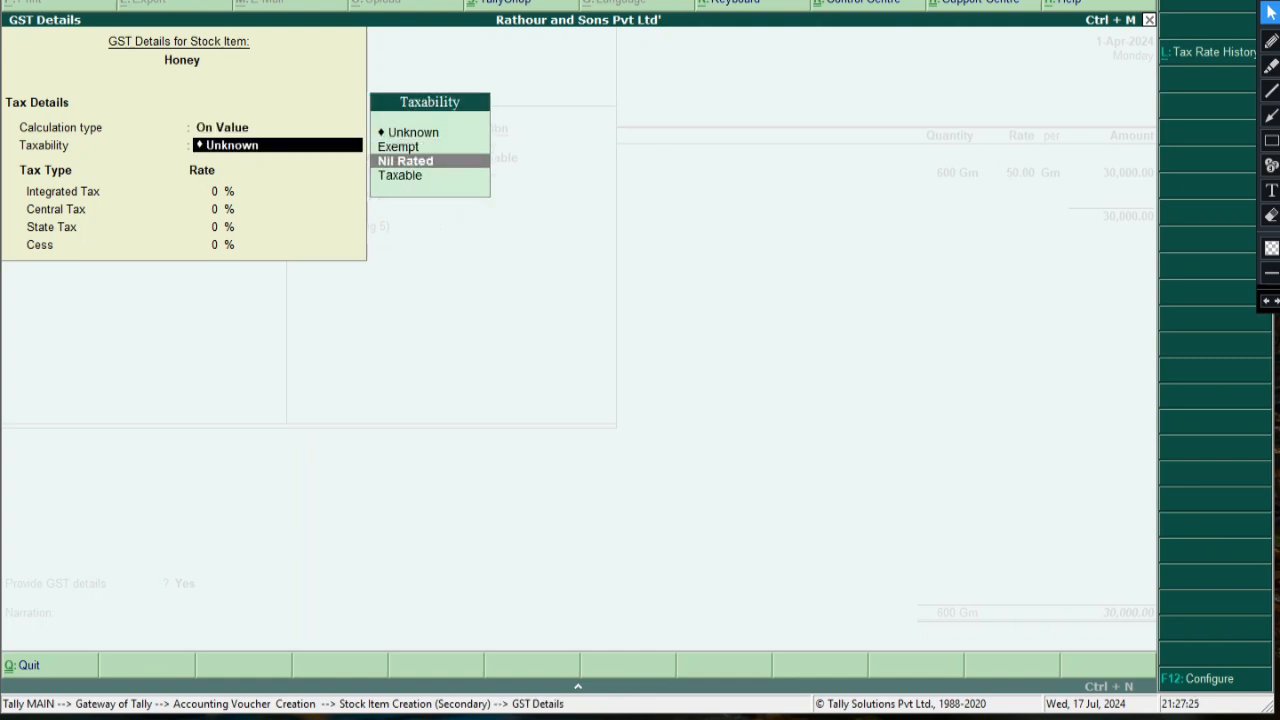
pyautogui.press('Return')
pyautogui.write('28')
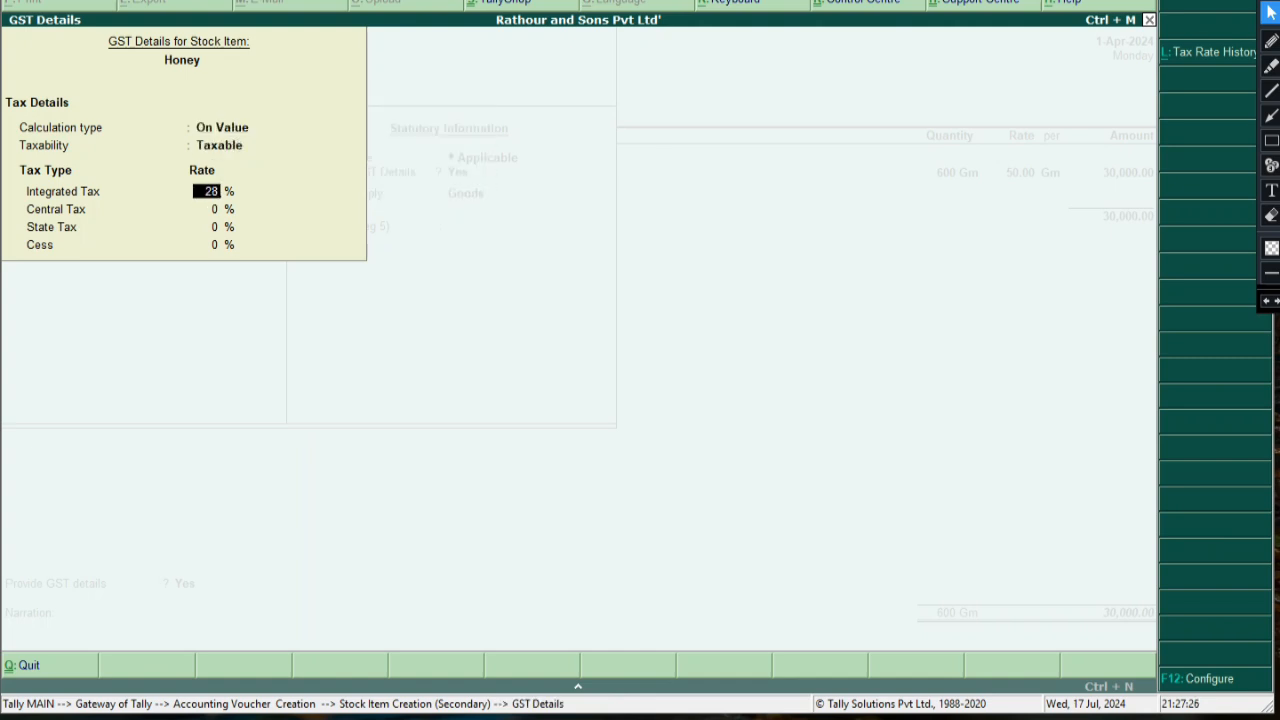
pyautogui.press('Return')
pyautogui.press('Return')
pyautogui.press('Return')
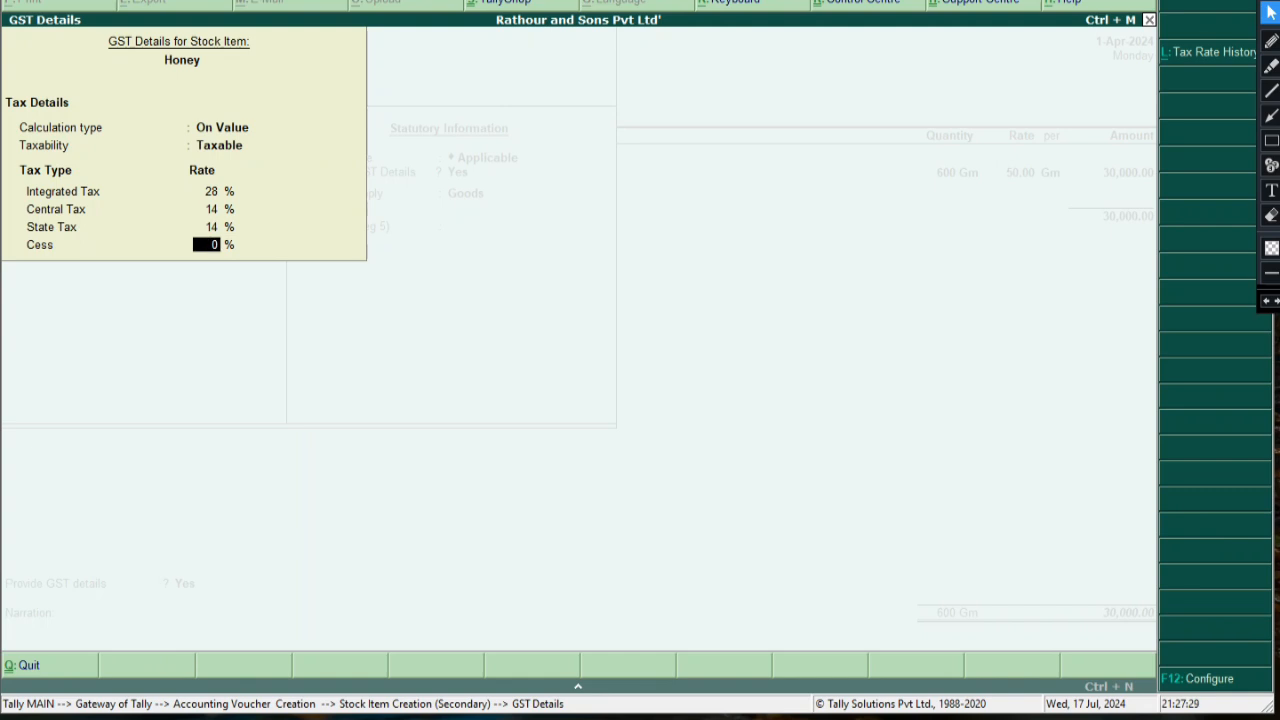
pyautogui.press('Return')
pyautogui.press('Return')
# Save Honey and enter 5 box at a rate of 90.00 on the voucher
pyautogui.press('Return')
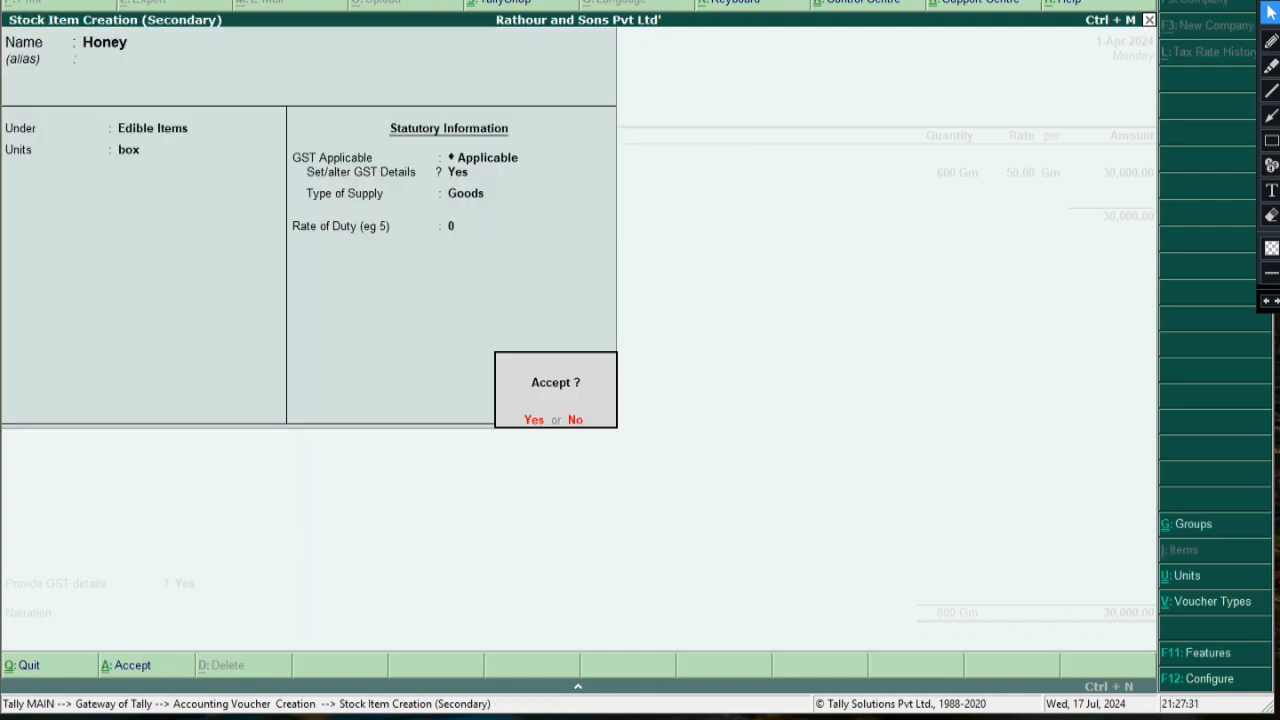
pyautogui.press('Return')
pyautogui.write('5')
pyautogui.press('Return')
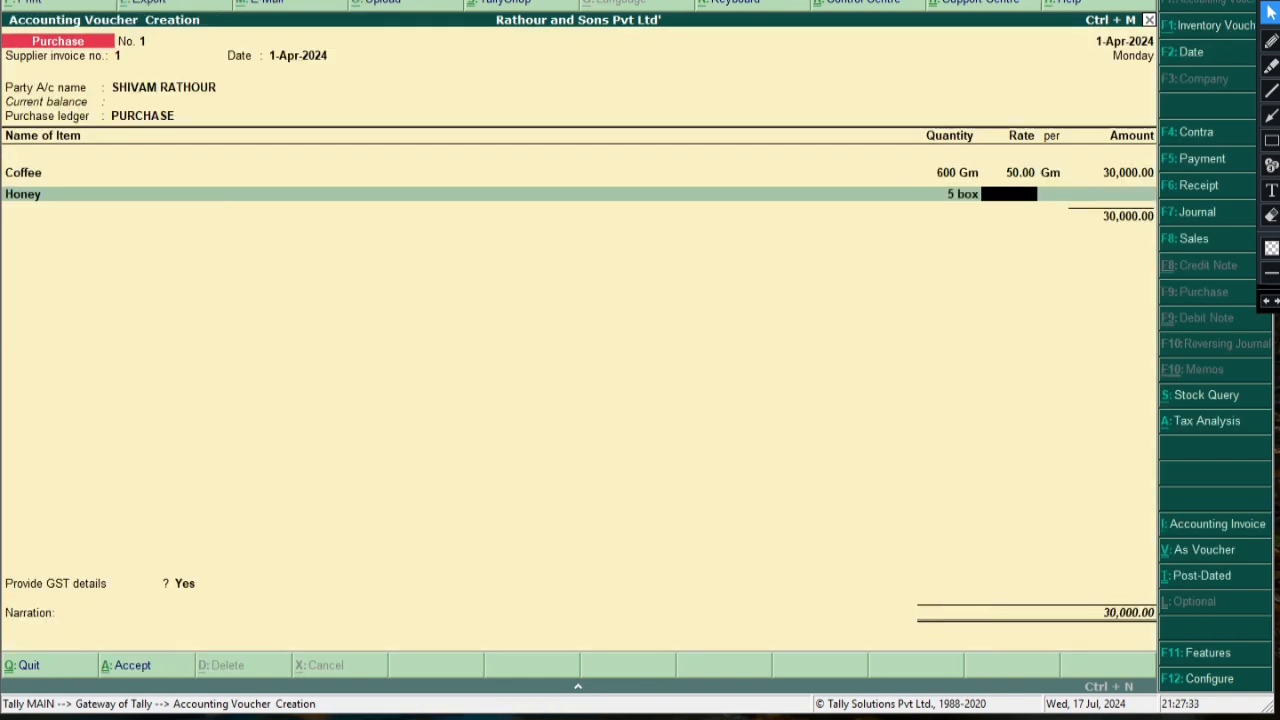
pyautogui.write('90')
pyautogui.press('Return')
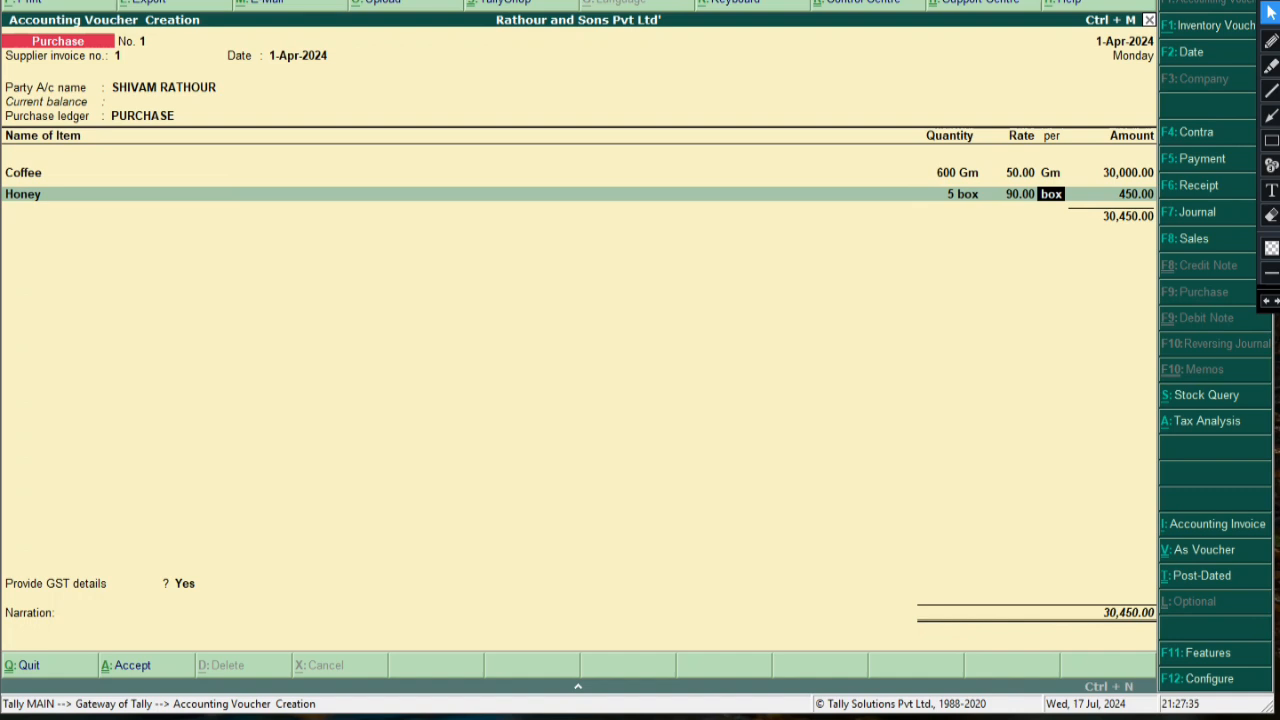
pyautogui.press('Return')
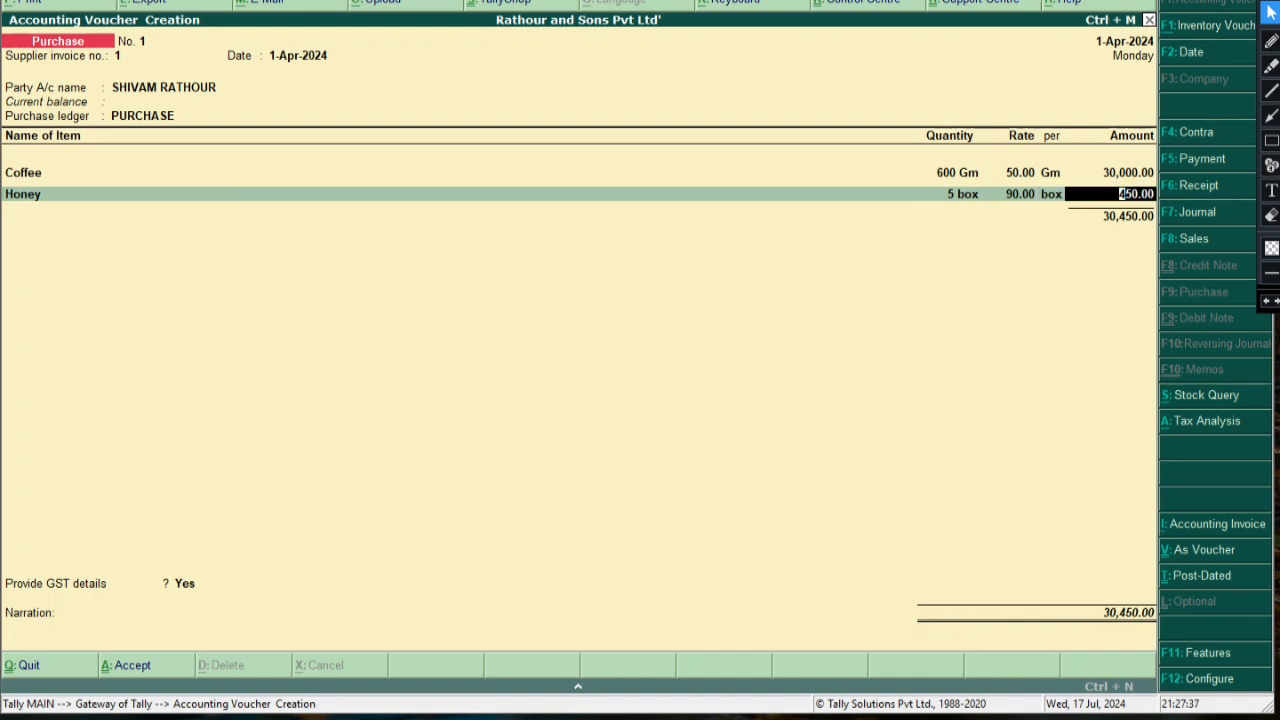
pyautogui.press('Return')
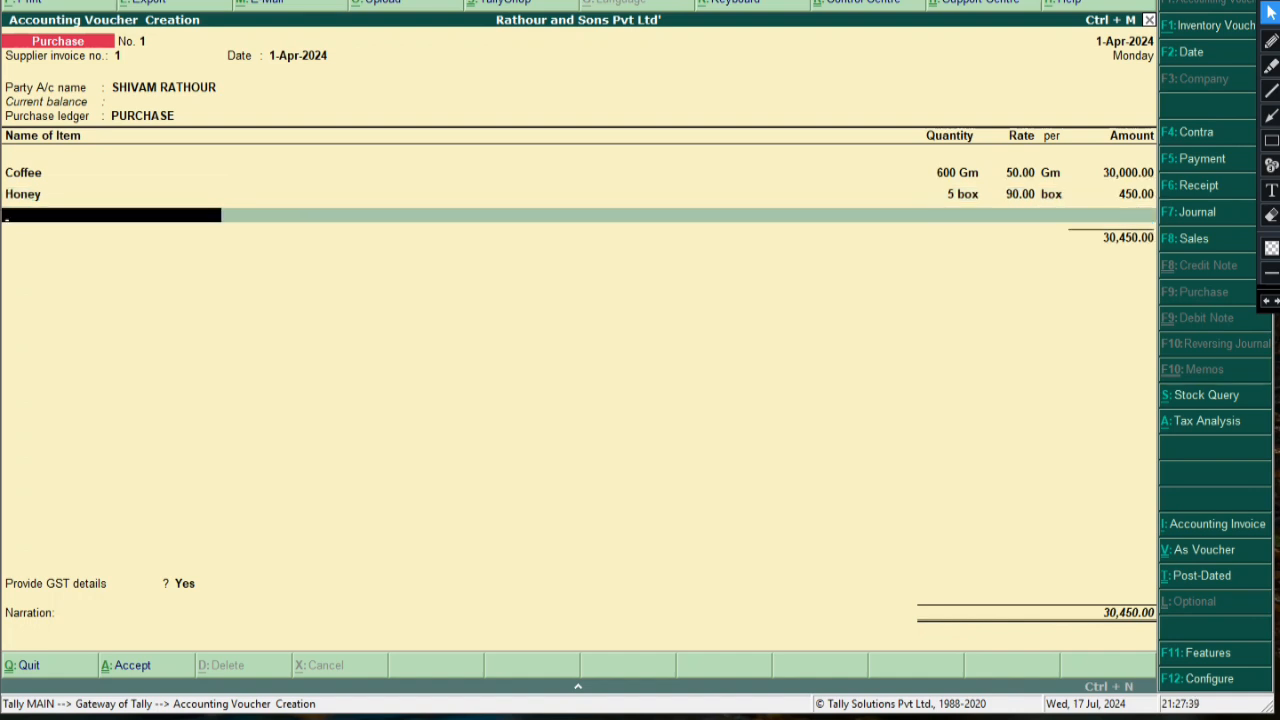
# Start a new stock item Biscuit under Edible Items, abandoning a mistyped unit form
pyautogui.hotkey('alt', 'c')
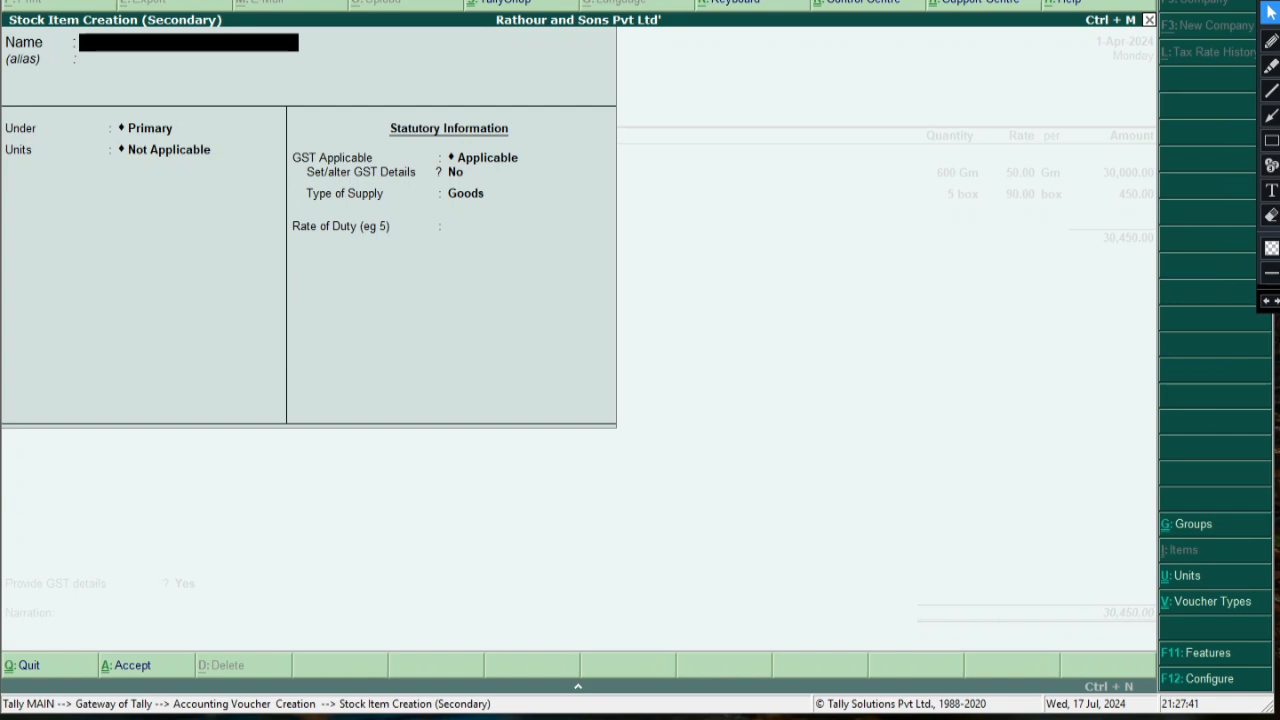
pyautogui.write('Biscuit')
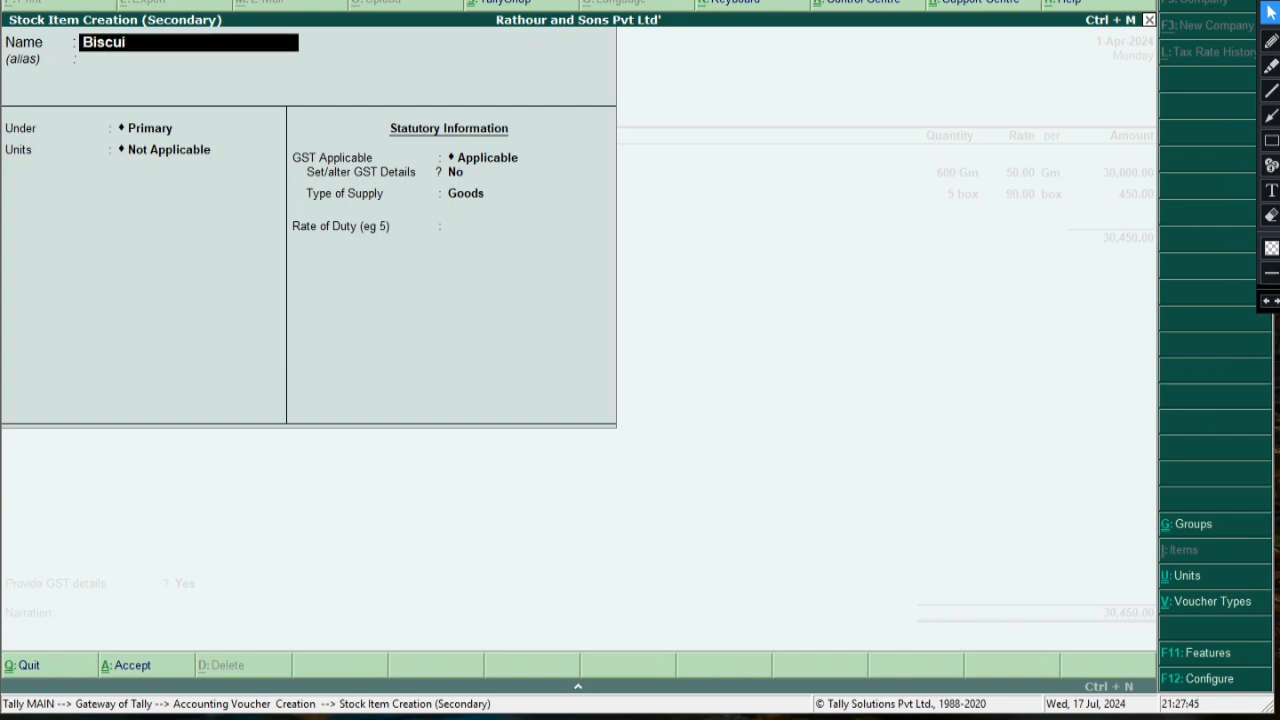
pyautogui.press('Return')
pyautogui.press('Return')
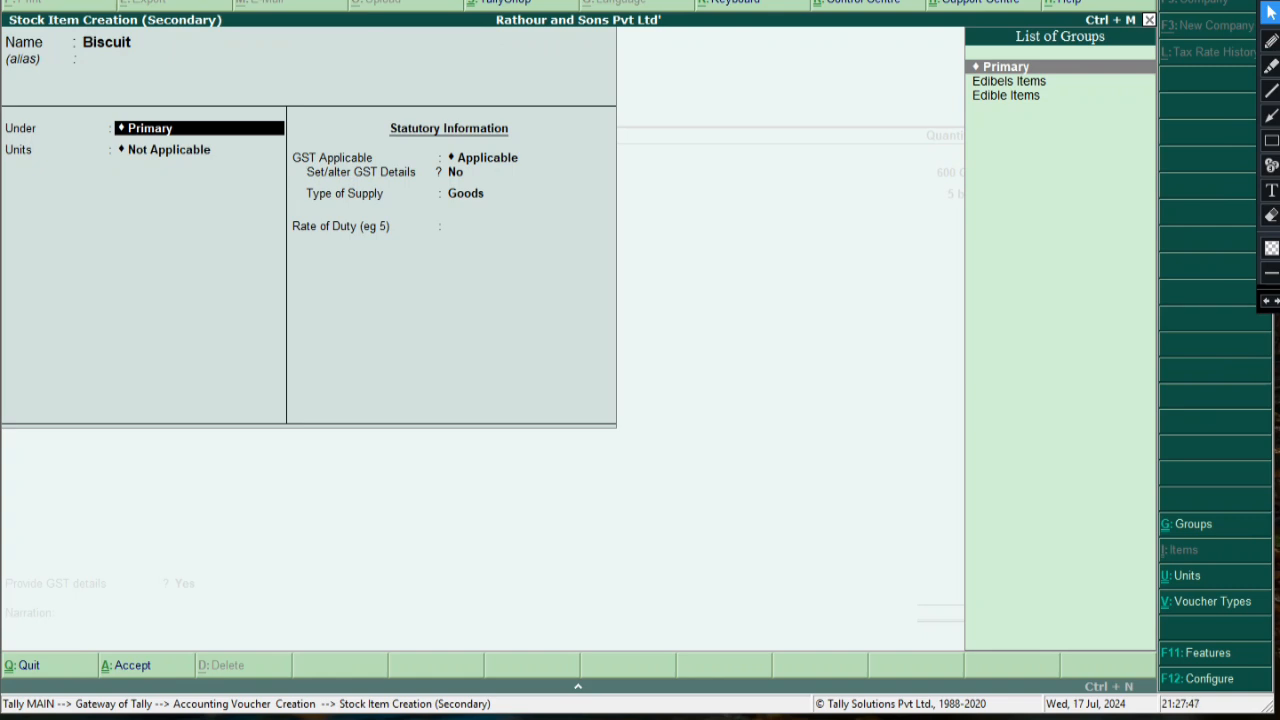
pyautogui.press('Down')
pyautogui.press('Down')
pyautogui.press('Return')
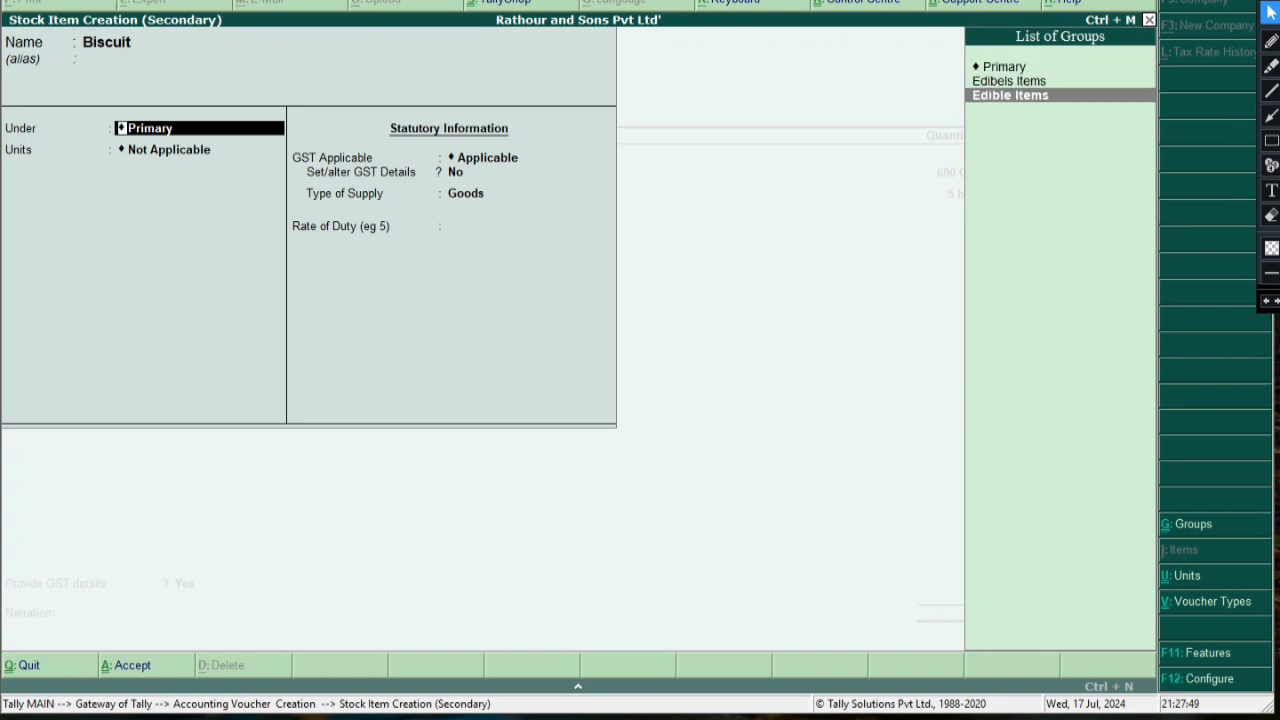
pyautogui.press('Down')
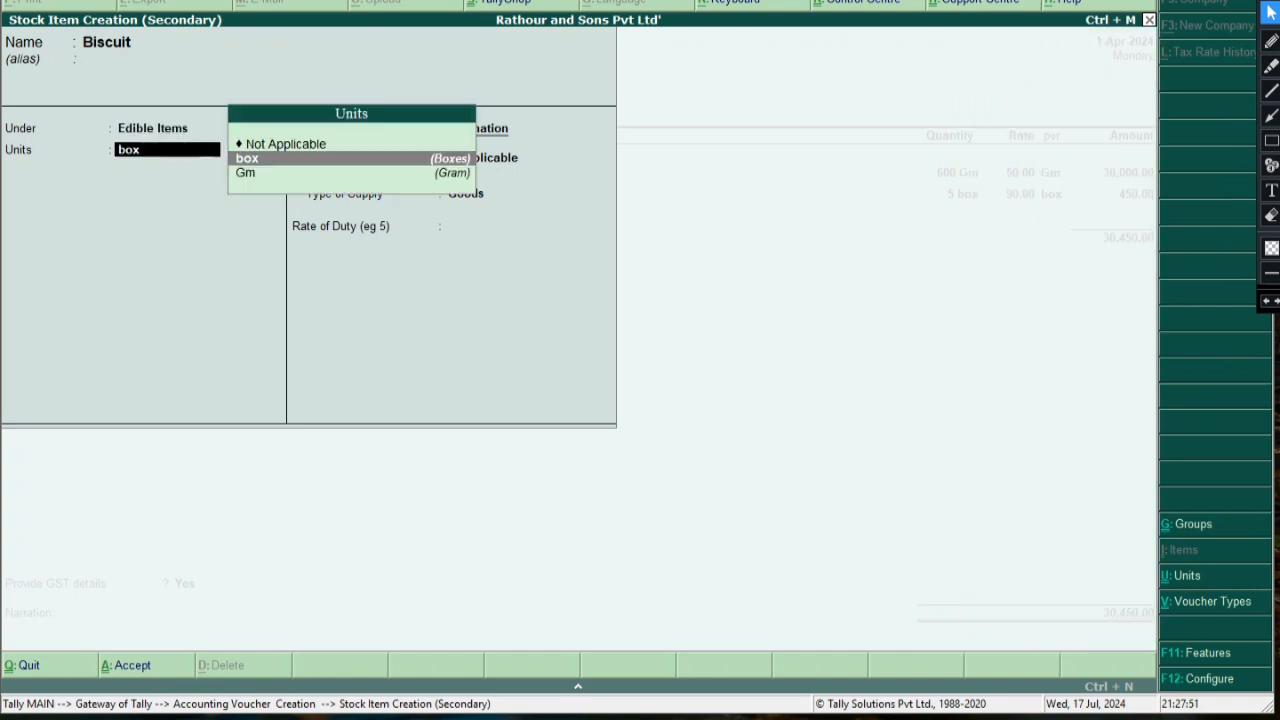
pyautogui.hotkey('alt', 'c')
pyautogui.write('p')
pyautogui.press('BackSpace')
pyautogui.press('Escape')
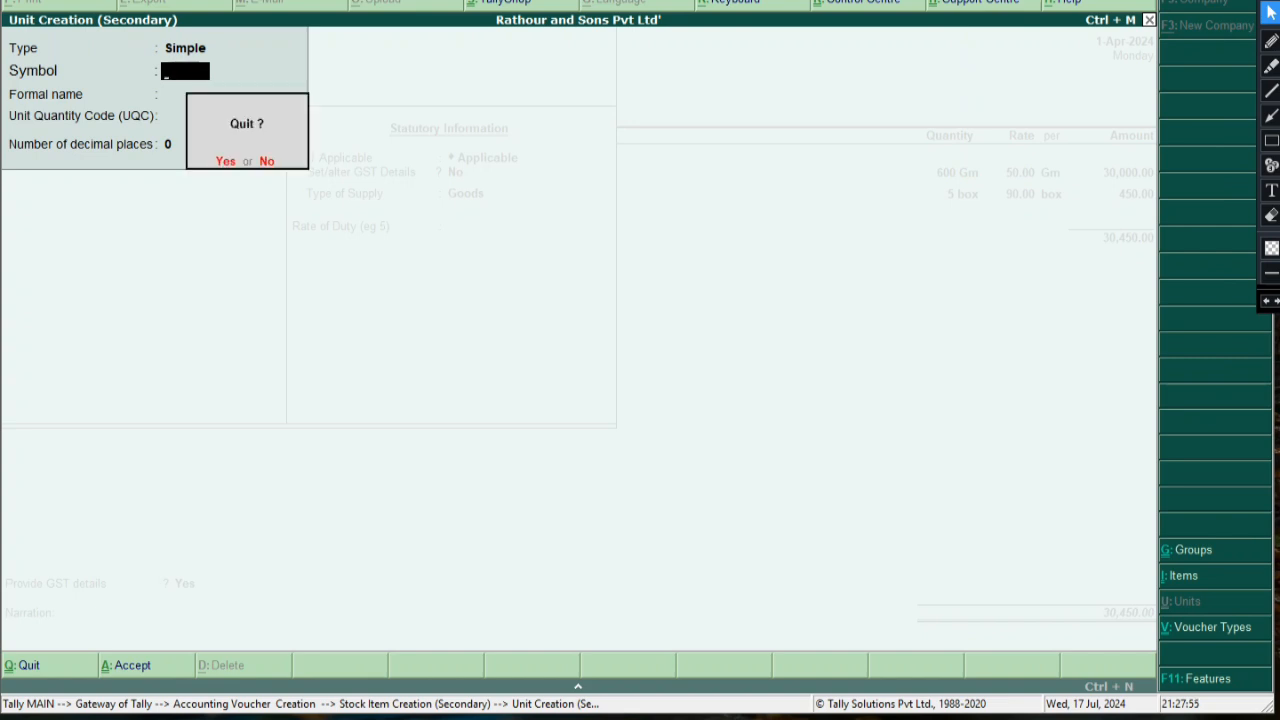
pyautogui.press('y')
pyautogui.press('Up')
pyautogui.press('Return')
pyautogui.press('Down')
pyautogui.press('Up')
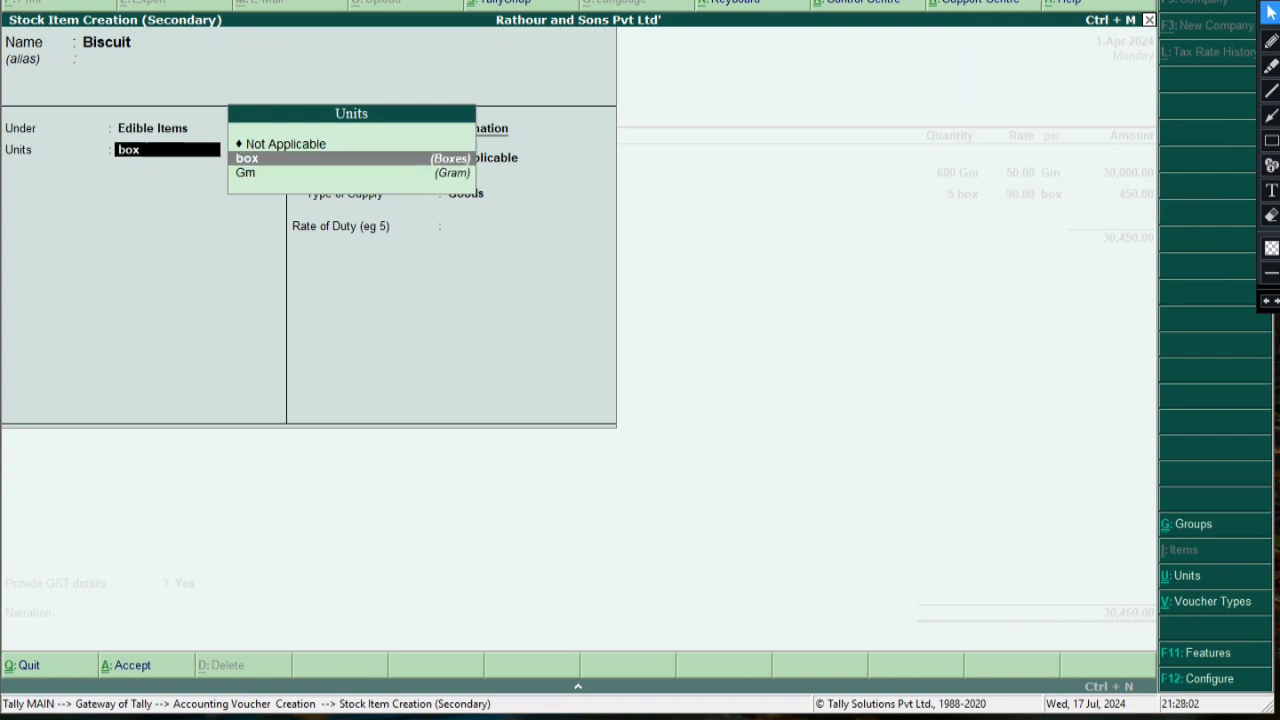
# Create the unit pcs with formal name Pieces and UQC Not Applicable
pyautogui.hotkey('alt', 'c')
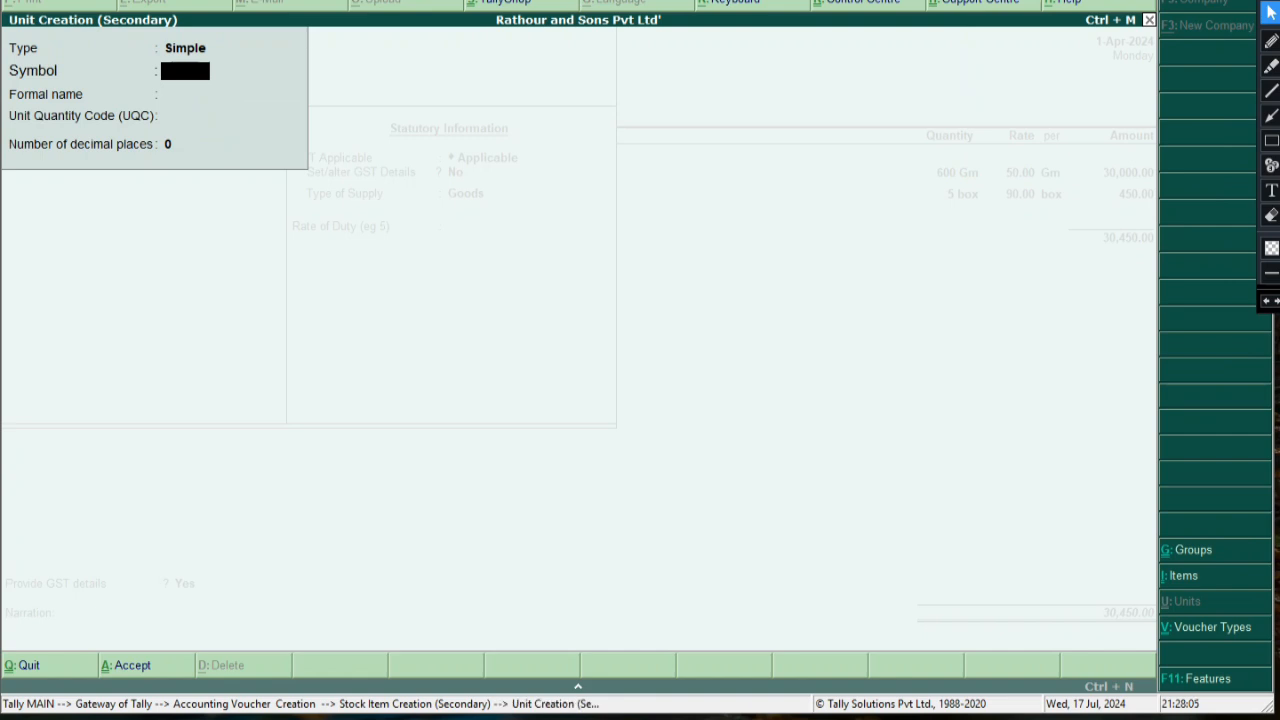
pyautogui.write('pcs')
pyautogui.press('Return')
pyautogui.write('Pieces')
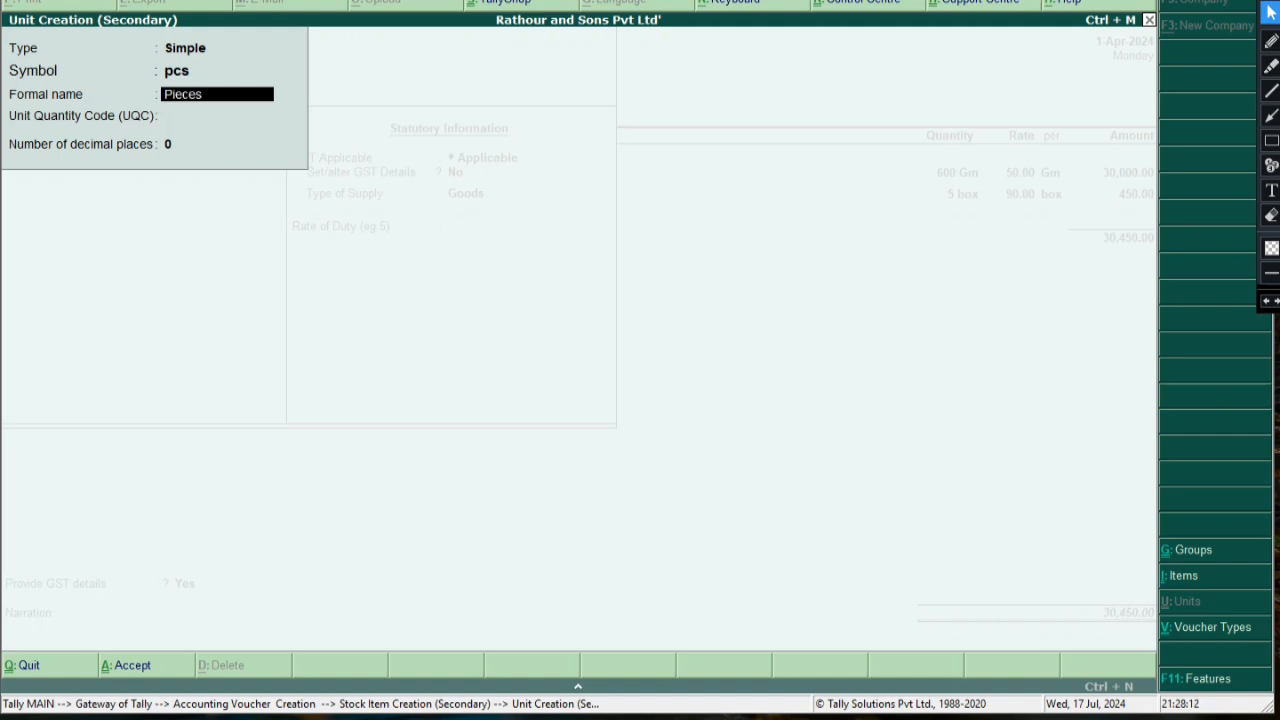
pyautogui.press('Return')
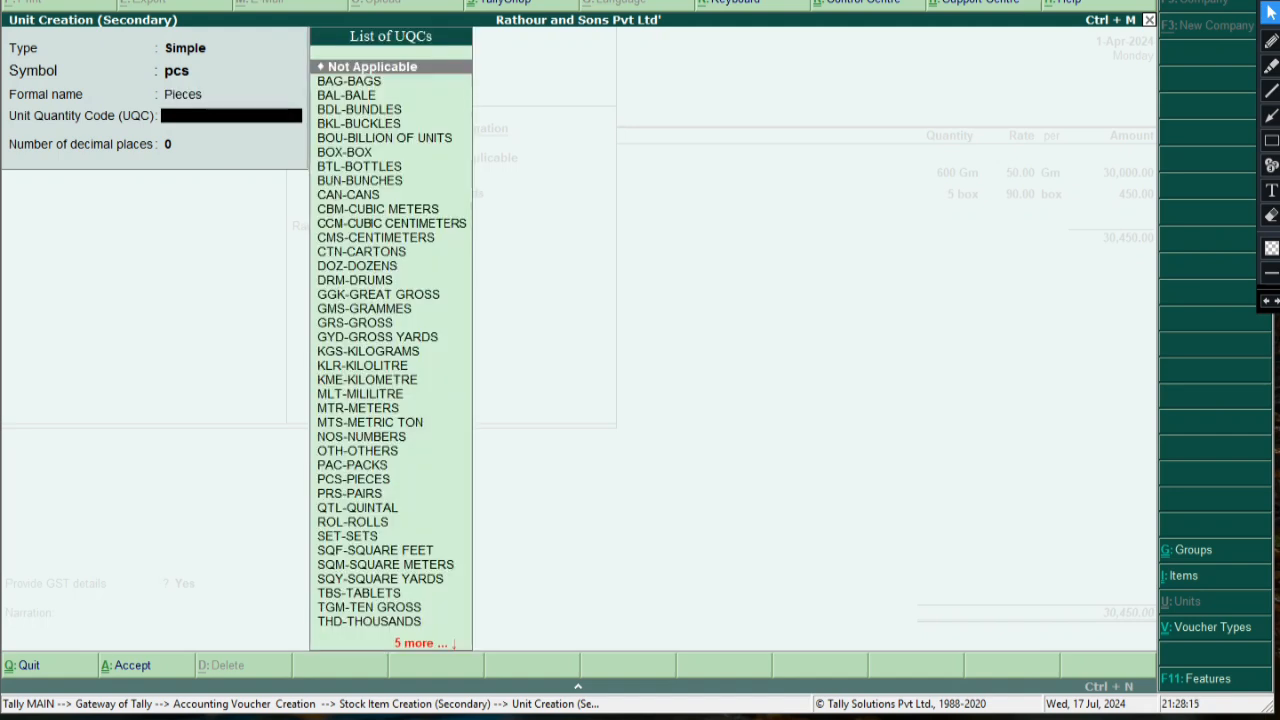
pyautogui.press('Return')
pyautogui.press('BackSpace')
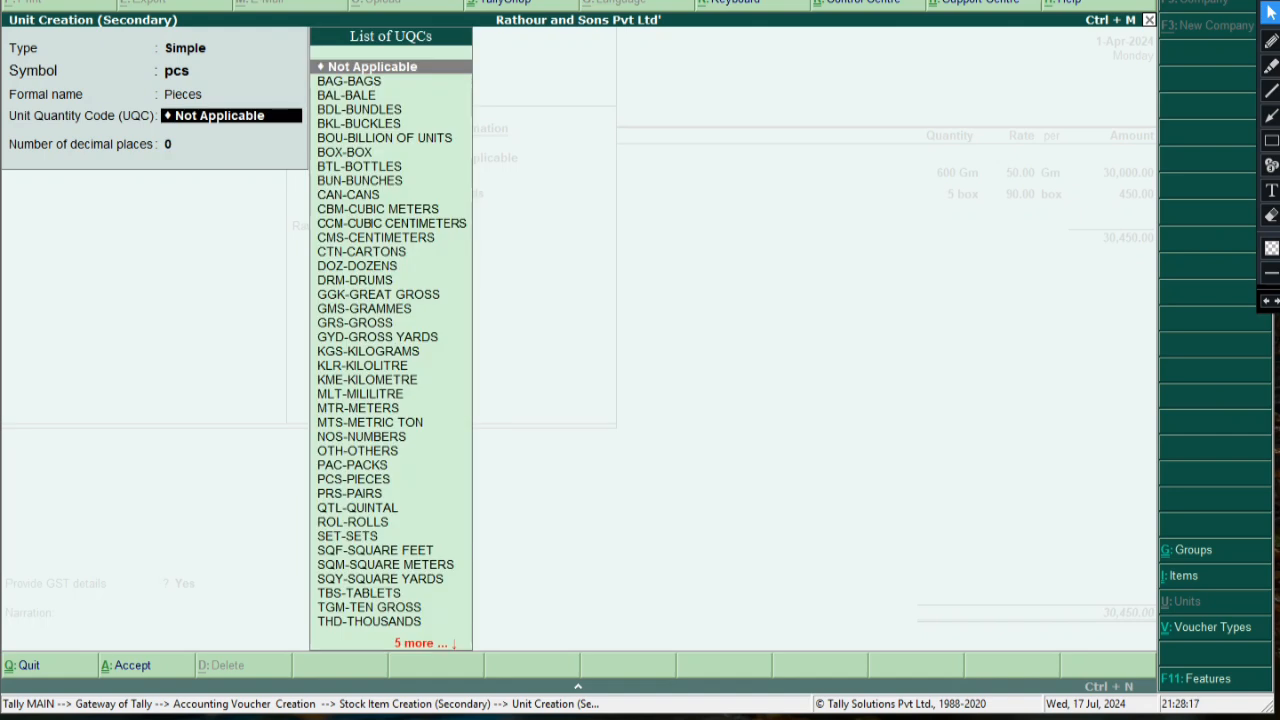
pyautogui.press('Return')
pyautogui.press('Return')
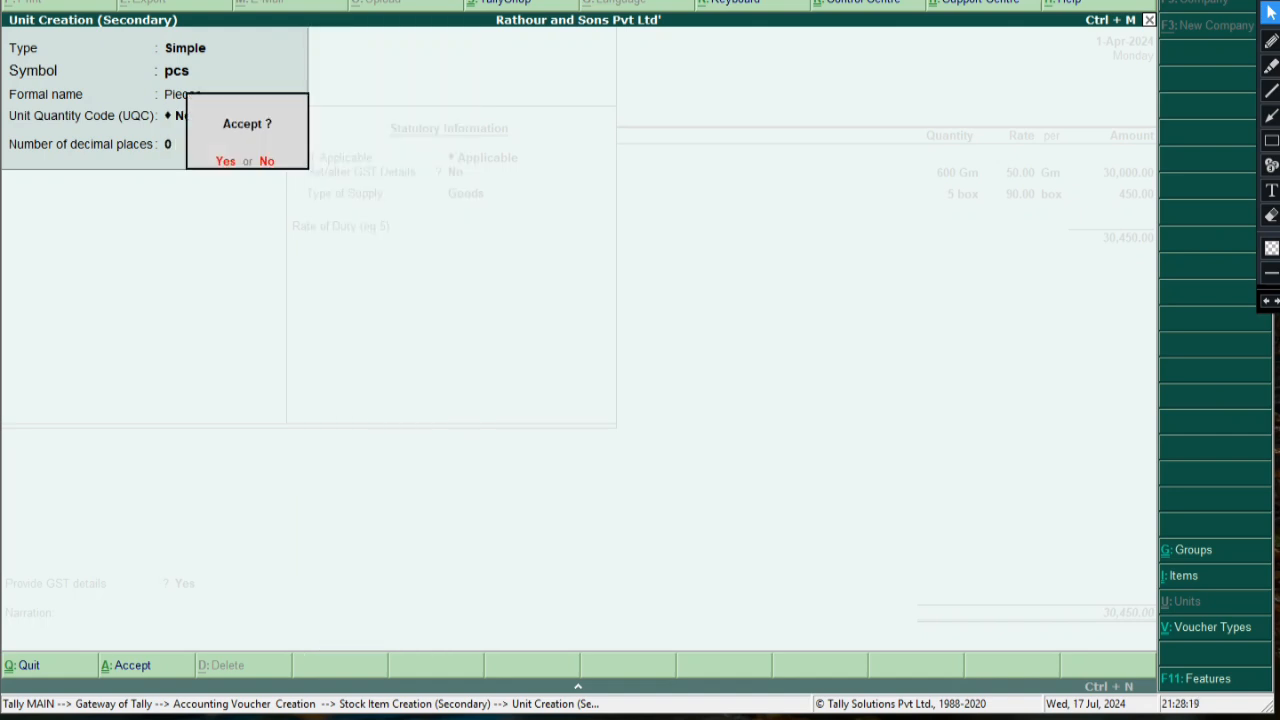
pyautogui.press('Return')
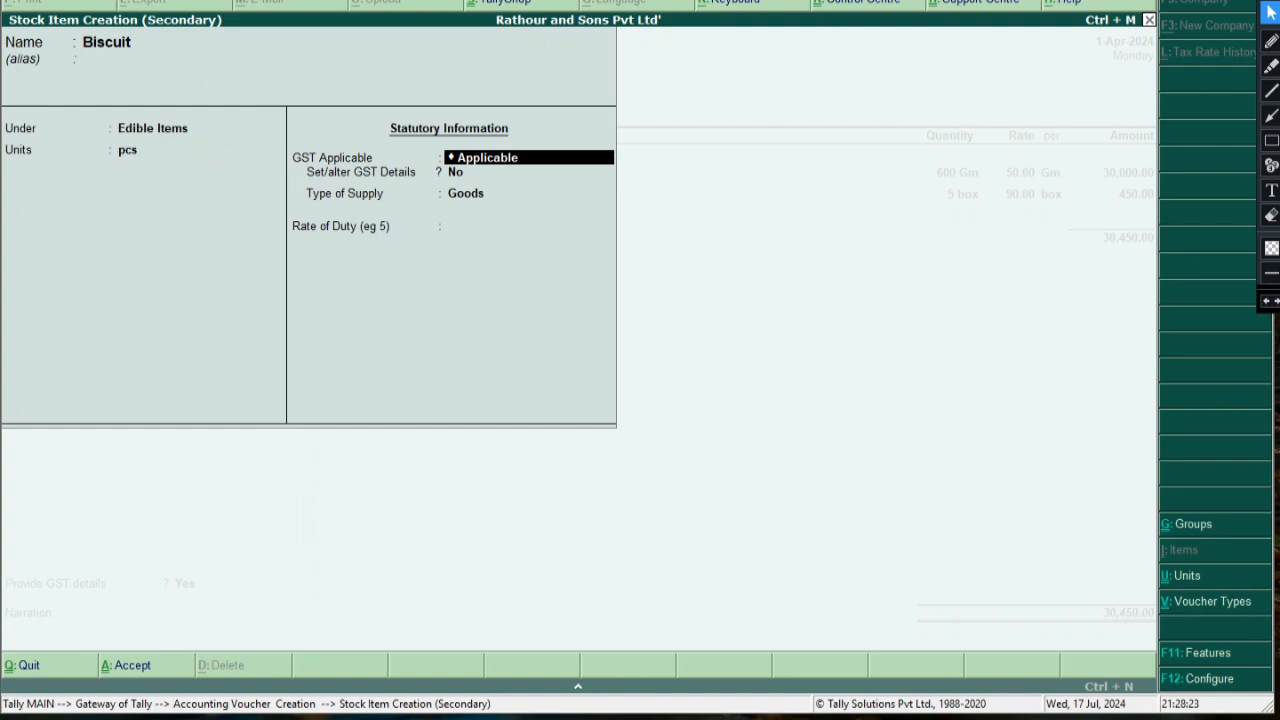
# Give Biscuit GST details: On Value, Taxable, 28% integrated tax, supply type Goods
pyautogui.press('Return')
pyautogui.write('y')
pyautogui.press('Return')
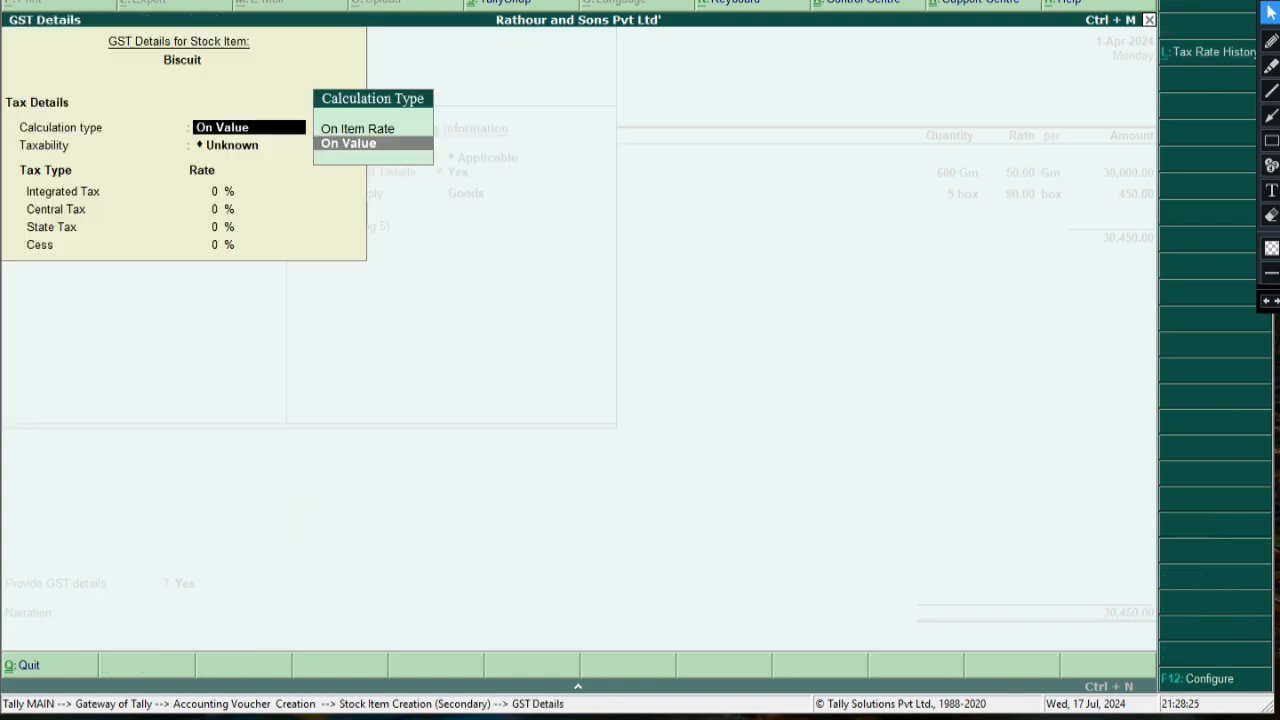
pyautogui.press('Return')
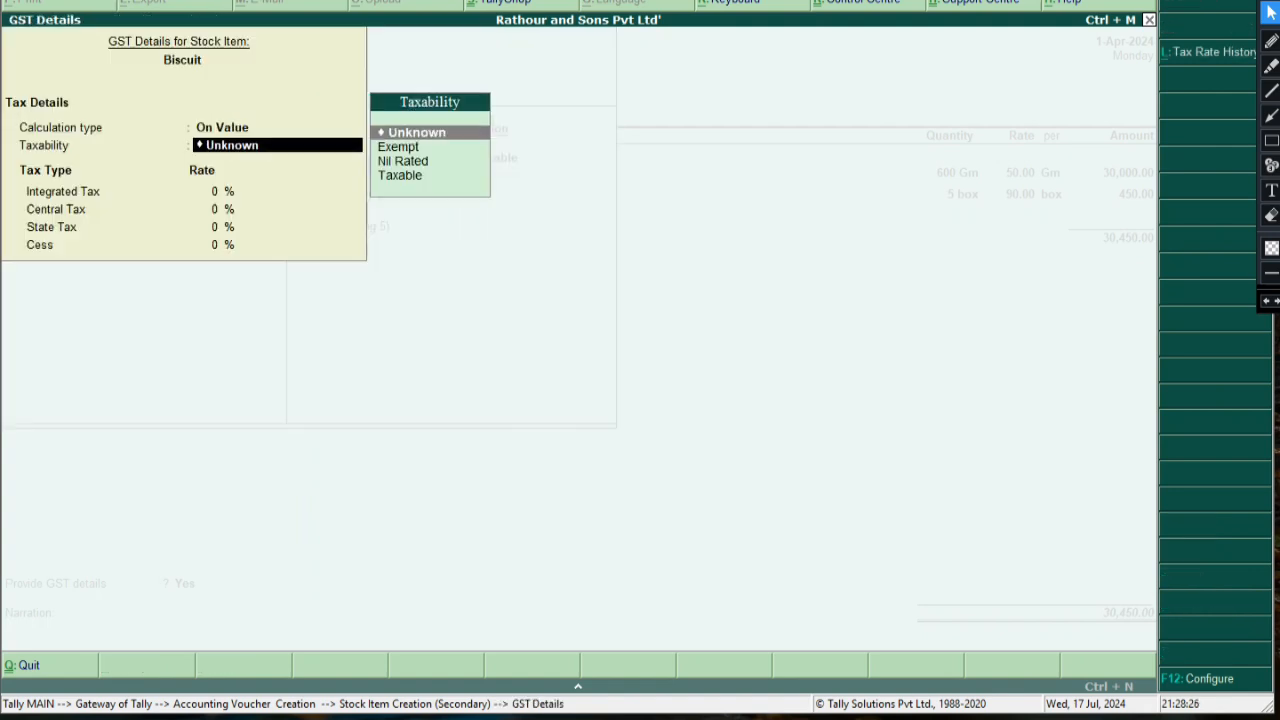
pyautogui.press('Down')
pyautogui.press('Down')
pyautogui.press('Down')
pyautogui.press('Return')
pyautogui.write('28')
pyautogui.press('Return')
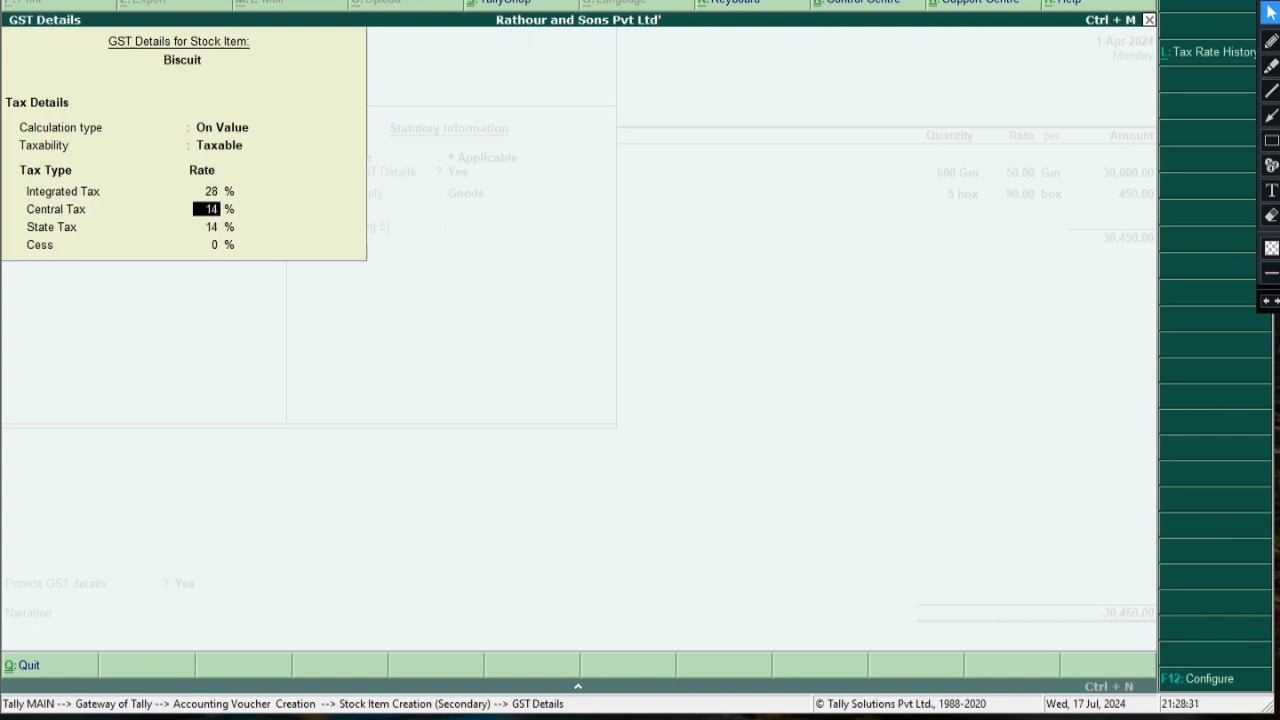
pyautogui.press('Return')
pyautogui.press('Return')
pyautogui.press('Return')
pyautogui.press('Return')
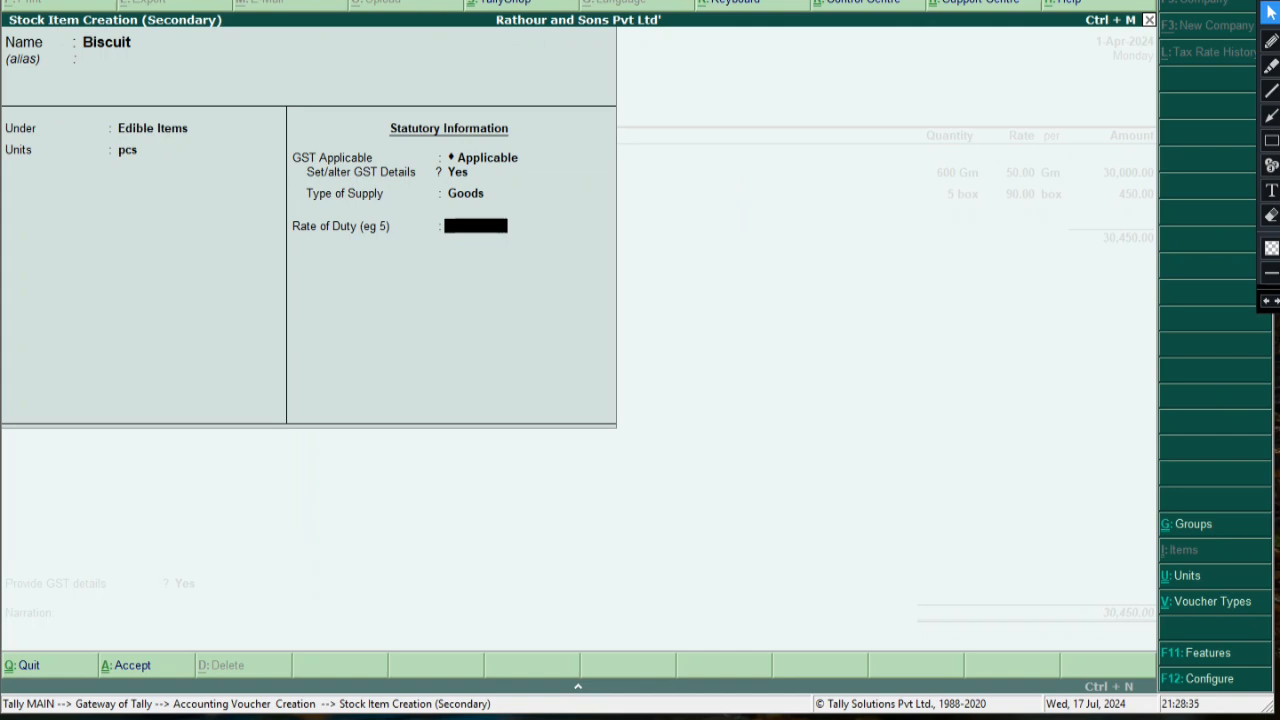
pyautogui.press('Return')
# Save Biscuit and enter 50 pcs at 40.00, for an amount of 2,000.00
pyautogui.press('Return')
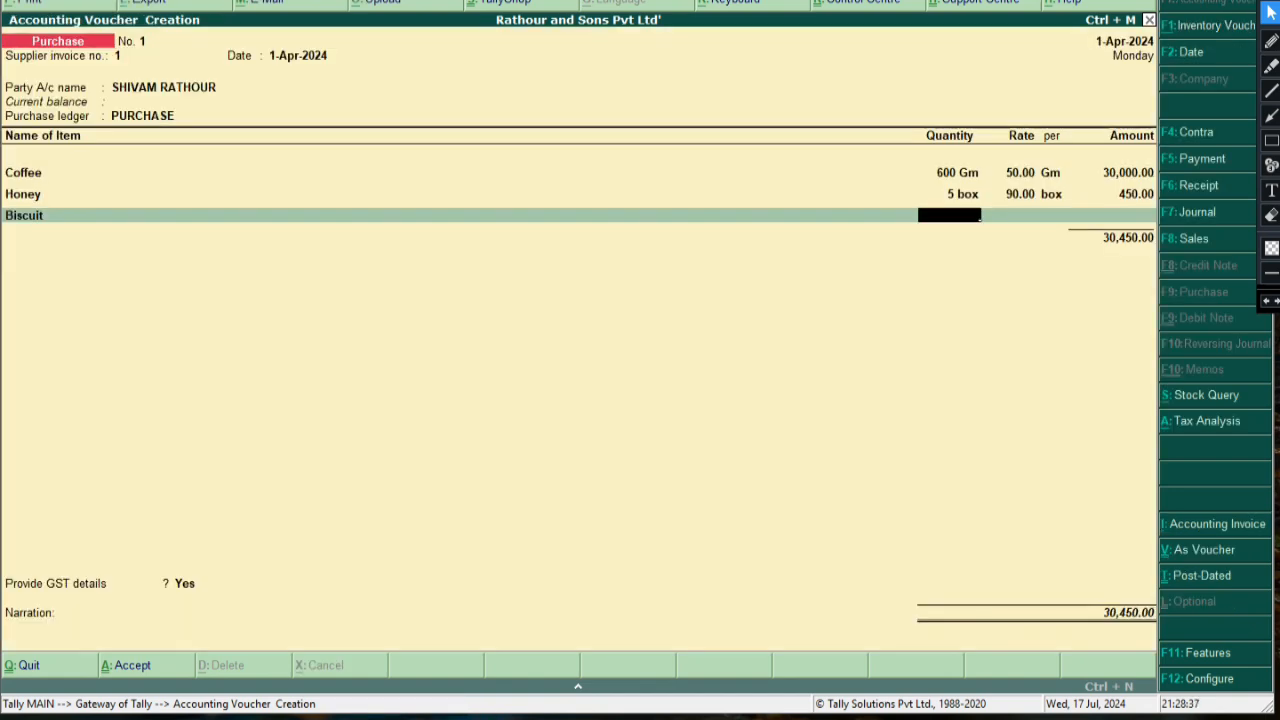
pyautogui.write('50')
pyautogui.press('Return')
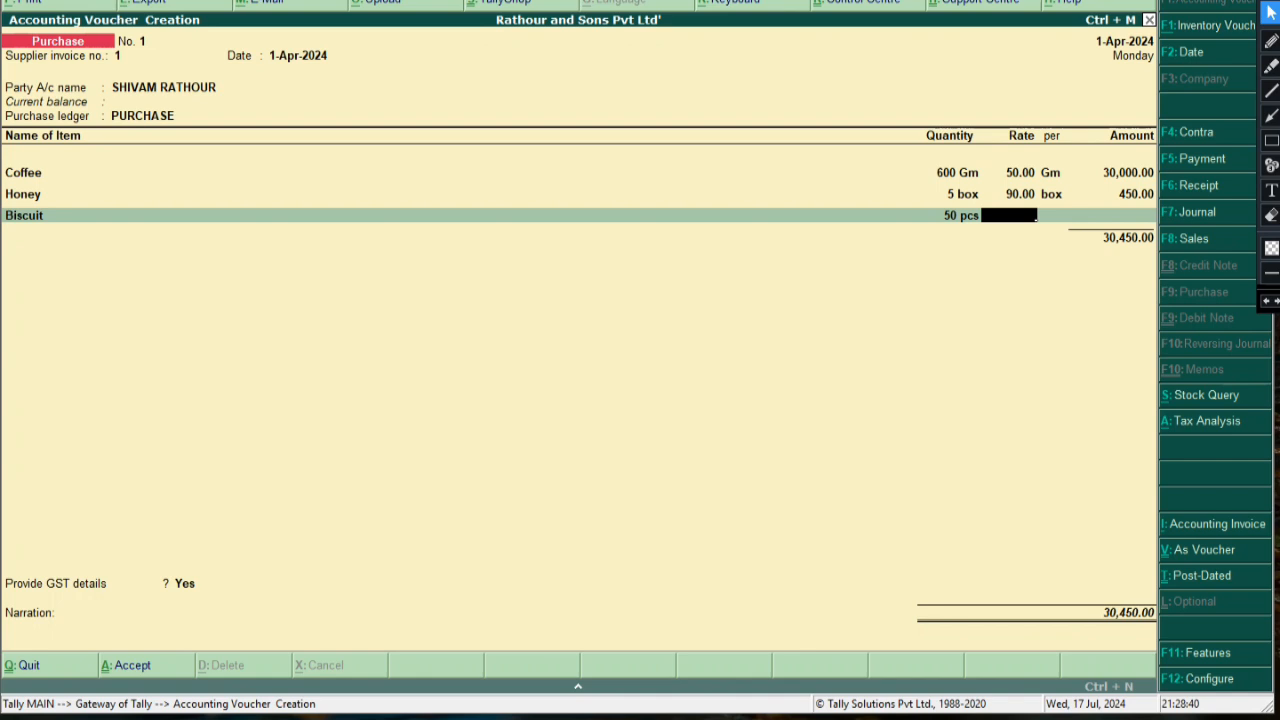
pyautogui.write('40')
pyautogui.press('Return')
pyautogui.press('Return')
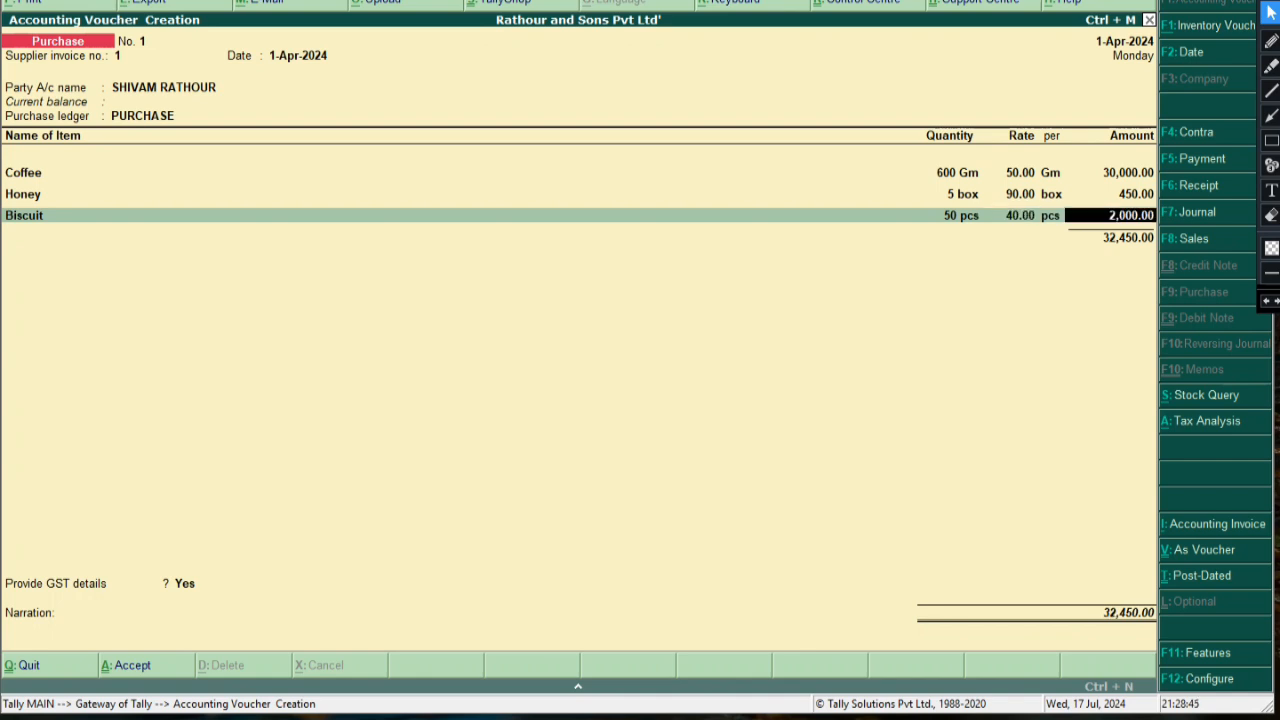
pyautogui.press('Return')
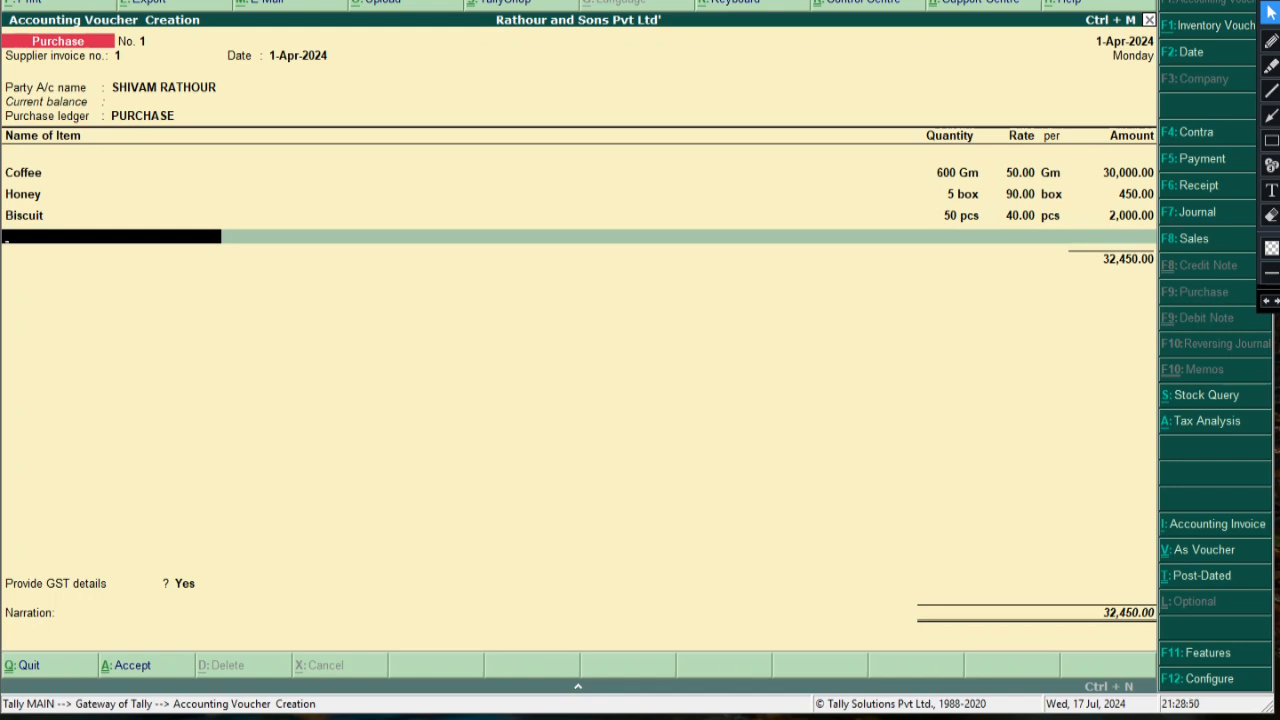
# Create stock item Sugar under Edibels Items and begin a new unit for it
pyautogui.hotkey('alt', 'c')
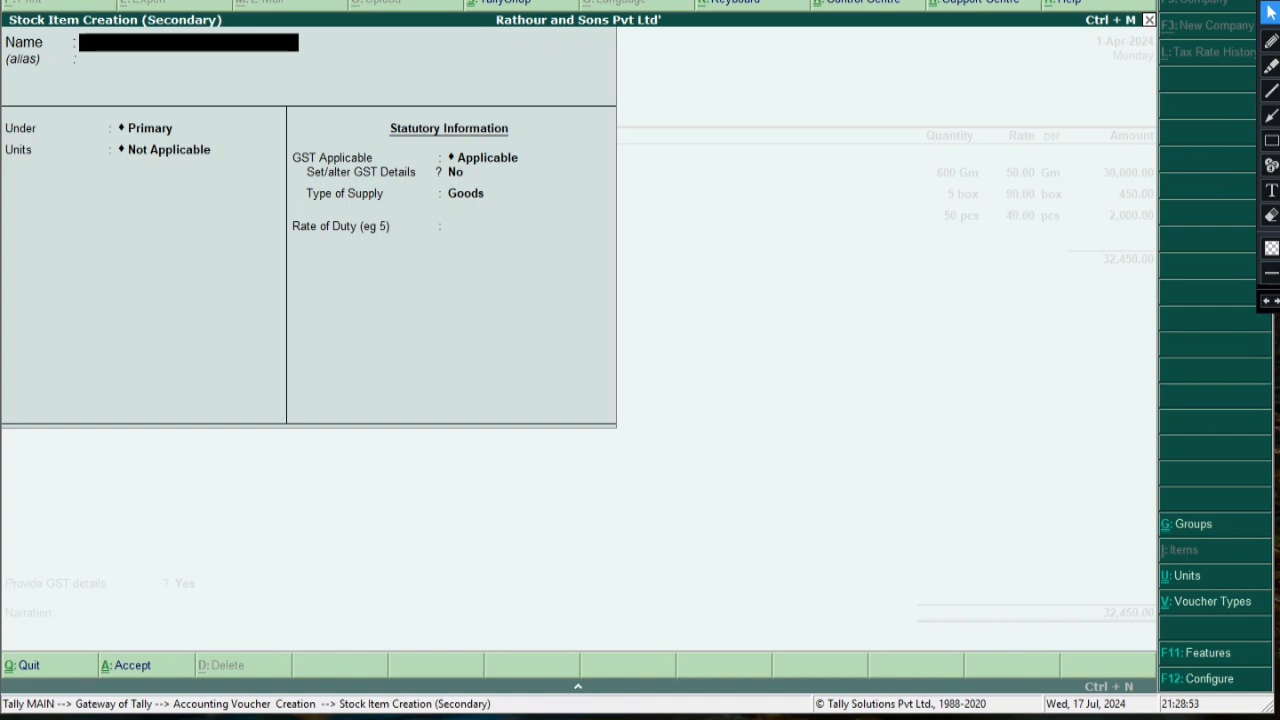
pyautogui.write('Sugar')
pyautogui.press('Return')
pyautogui.press('Return')
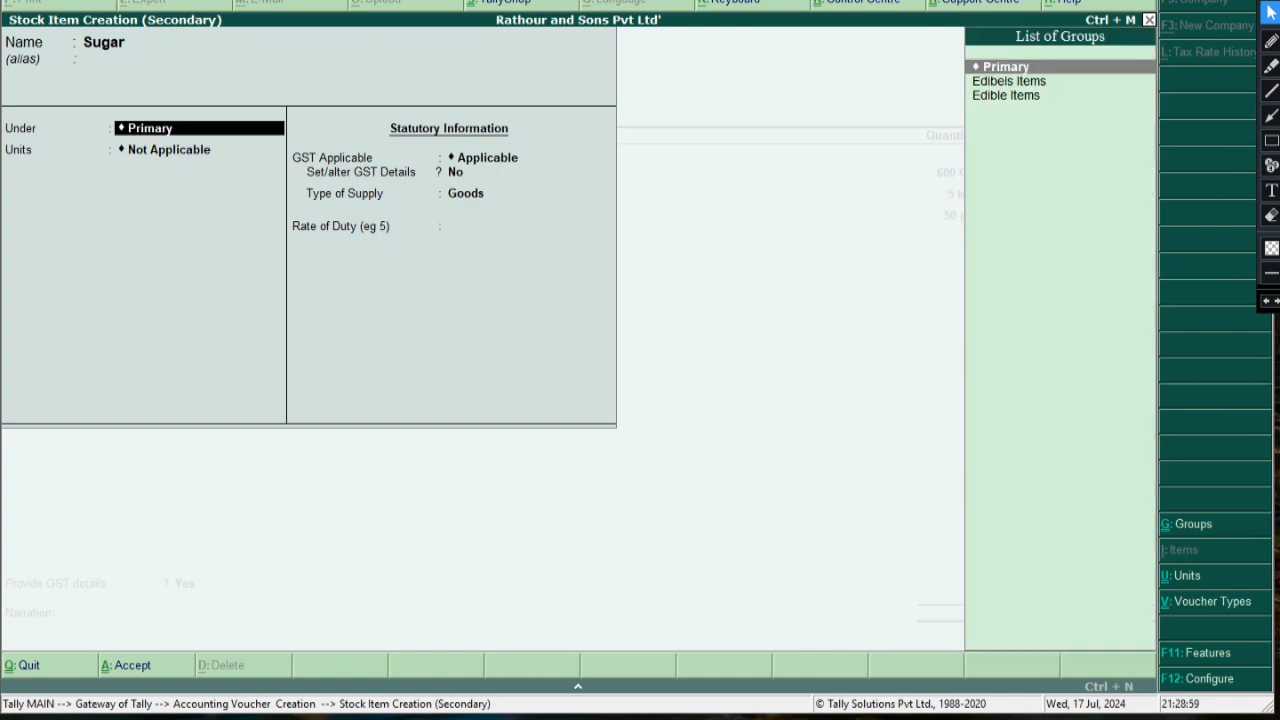
pyautogui.press('Down')
pyautogui.press('Down')
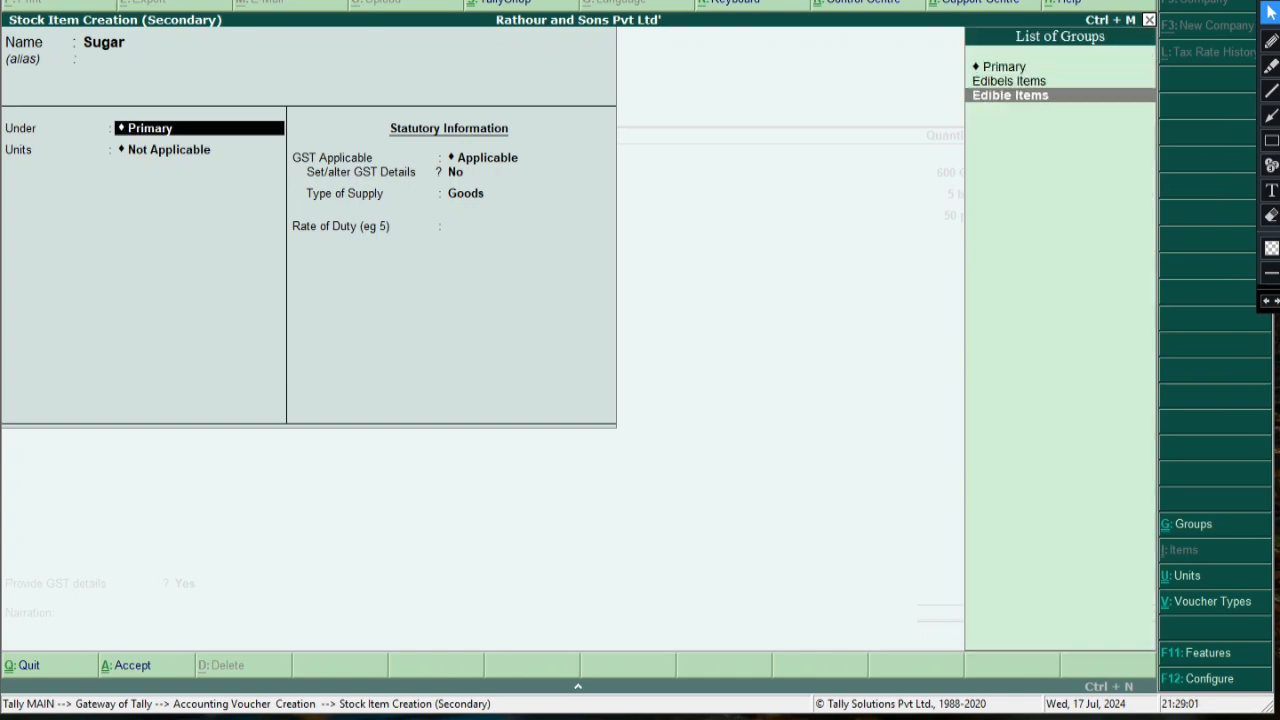
pyautogui.press('Up')
pyautogui.press('Down')
pyautogui.press('Up')
pyautogui.press('Return')
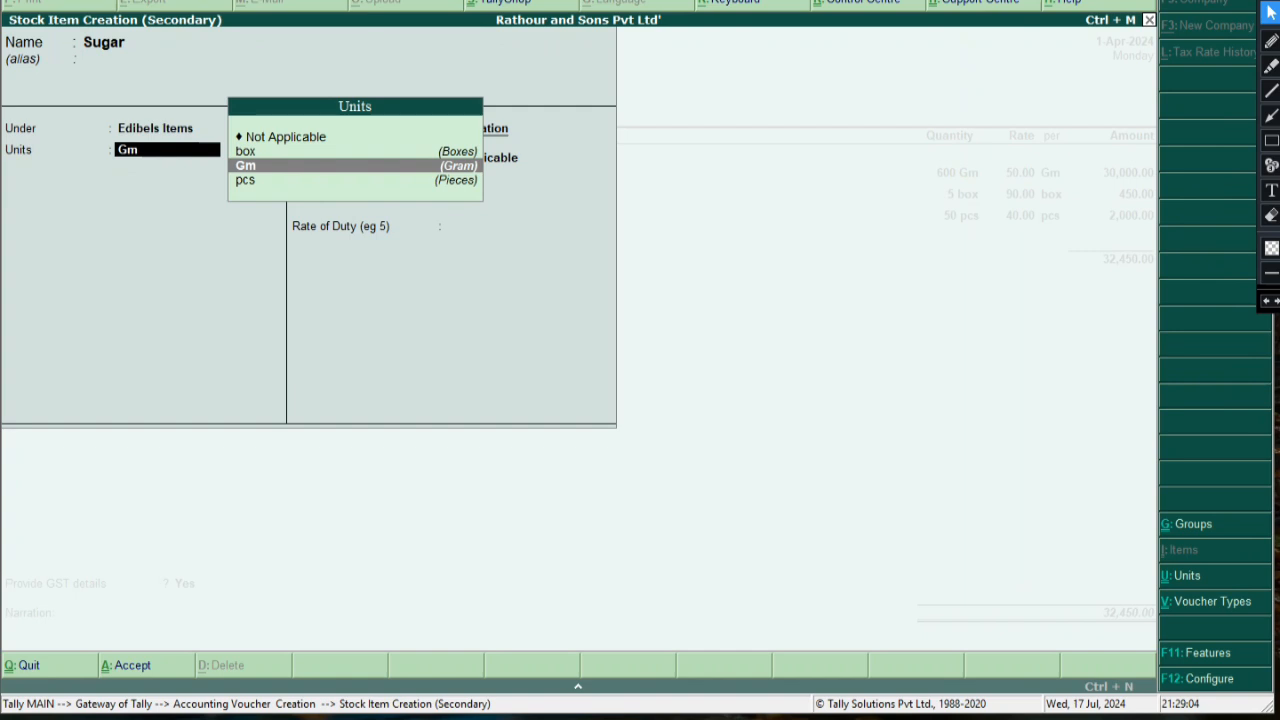
pyautogui.press('Down')
pyautogui.press('Up')
pyautogui.press('Up')
pyautogui.press('Down')
pyautogui.press('Down')
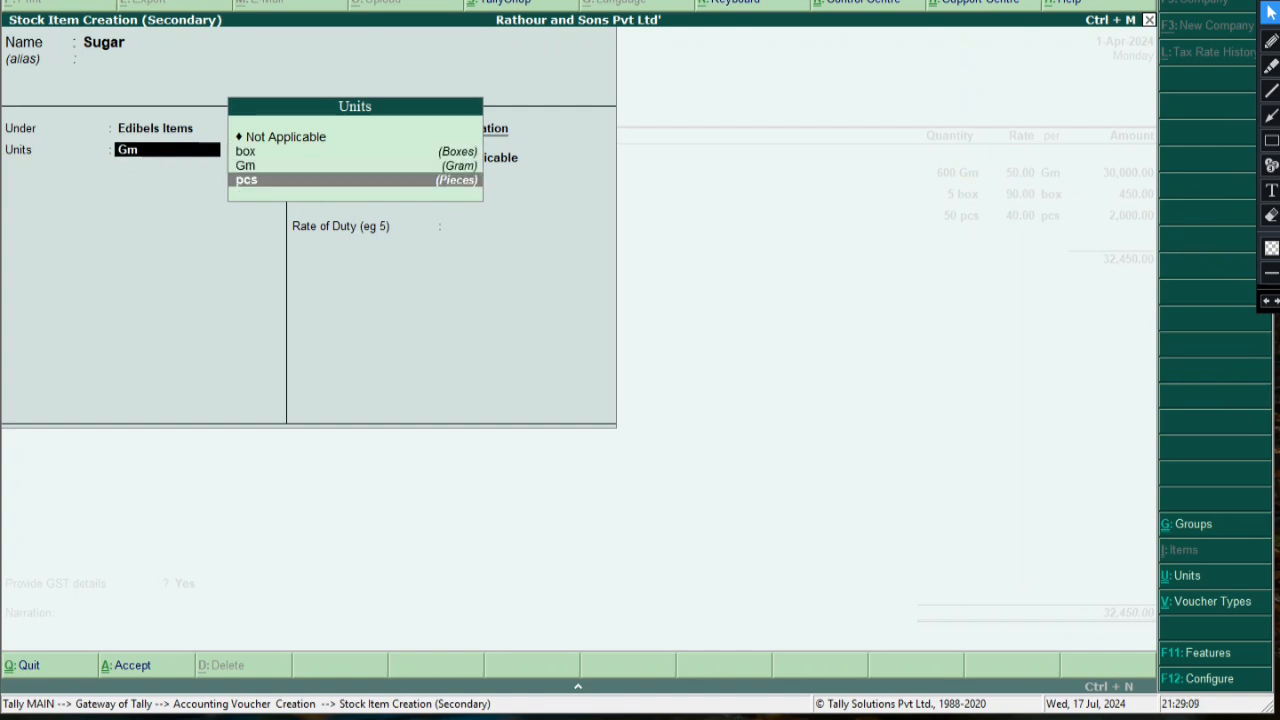
pyautogui.hotkey('alt', 'c')
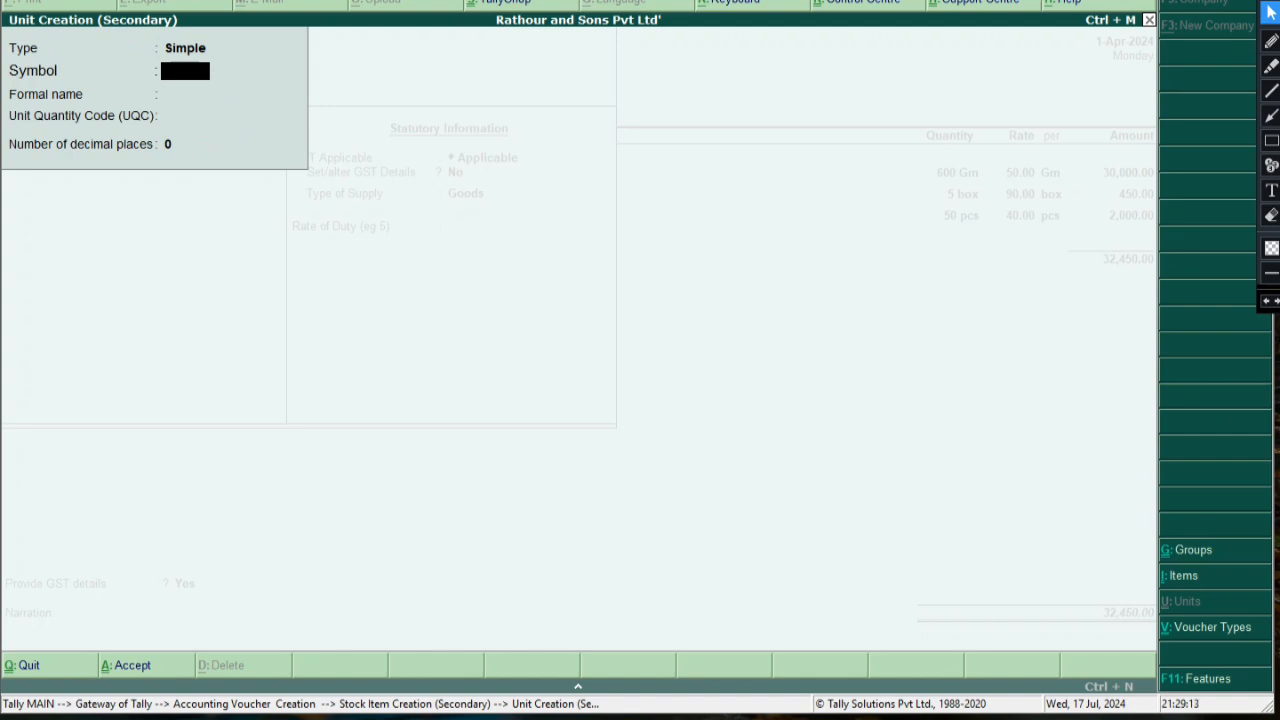
# Define unit kg with formal name Kilogram and quantity code KGS-KILOGRAMS
pyautogui.write('kg')
pyautogui.press('Return')
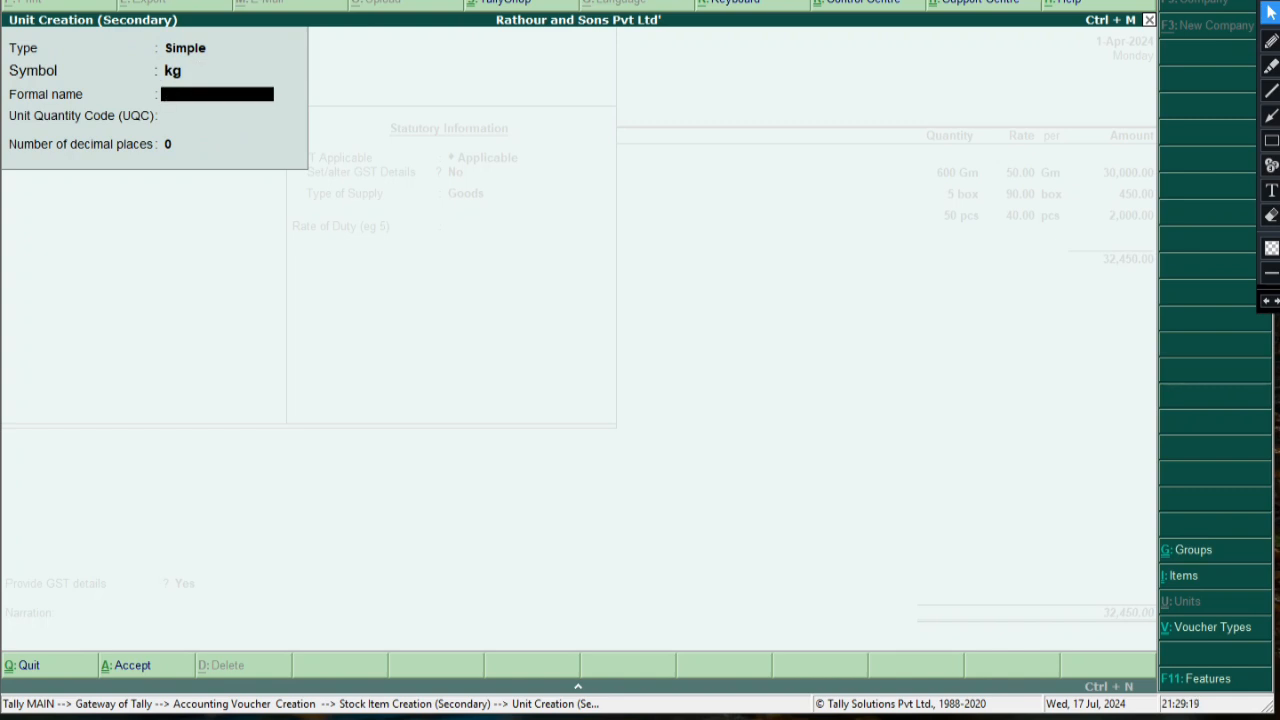
pyautogui.write('Kilogram')
pyautogui.press('Return')
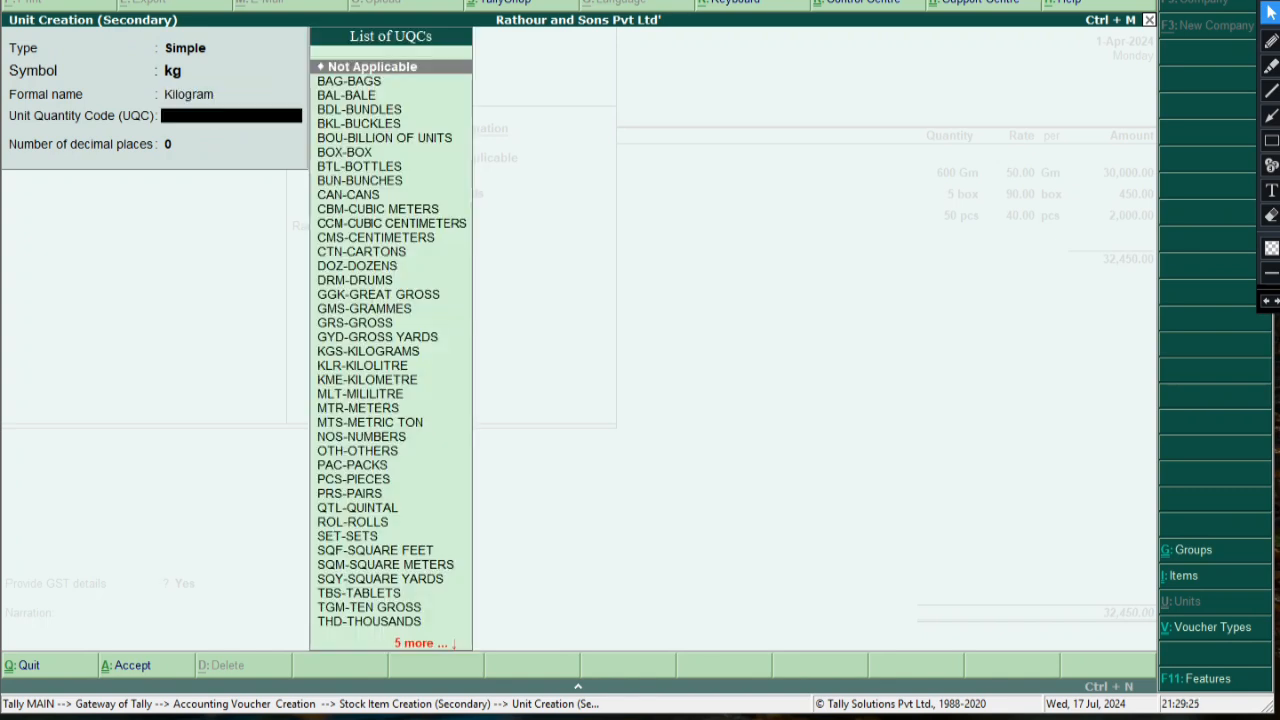
pyautogui.write('k')
pyautogui.press('Up')
pyautogui.press('Down')
pyautogui.press('Return')
pyautogui.press('Return')
pyautogui.press('Return')
pyautogui.press('Return')
# Give Sugar GST details: On Value, Taxable, 28% integrated tax, supply type Goods
pyautogui.press('y')
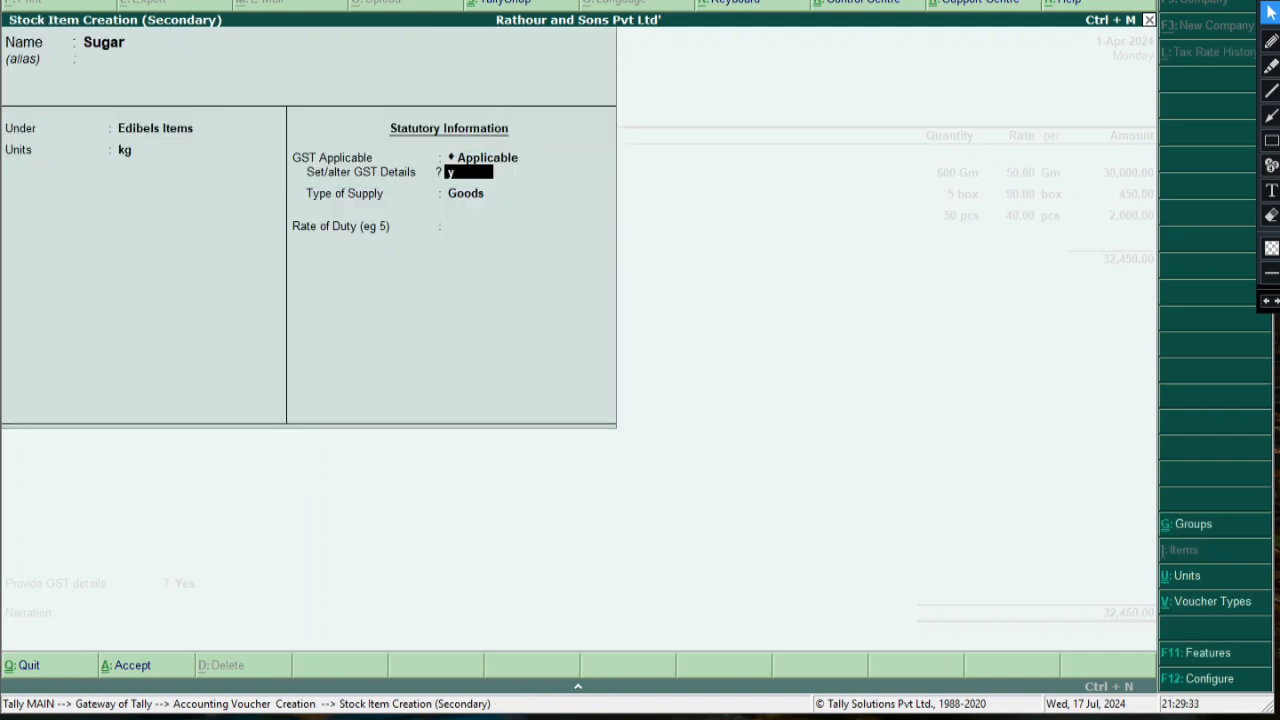
pyautogui.press('Return')
pyautogui.press('Return')
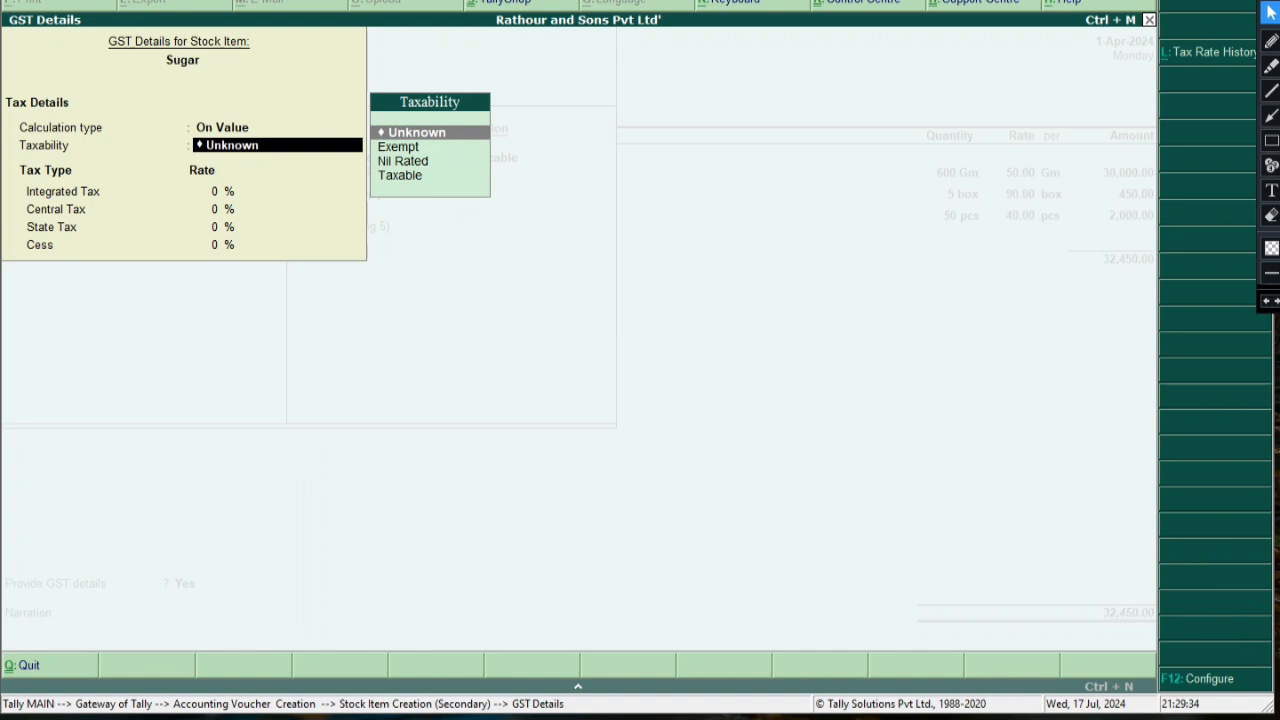
pyautogui.press('Down')
pyautogui.press('Down')
pyautogui.press('Down')
pyautogui.press('Return')
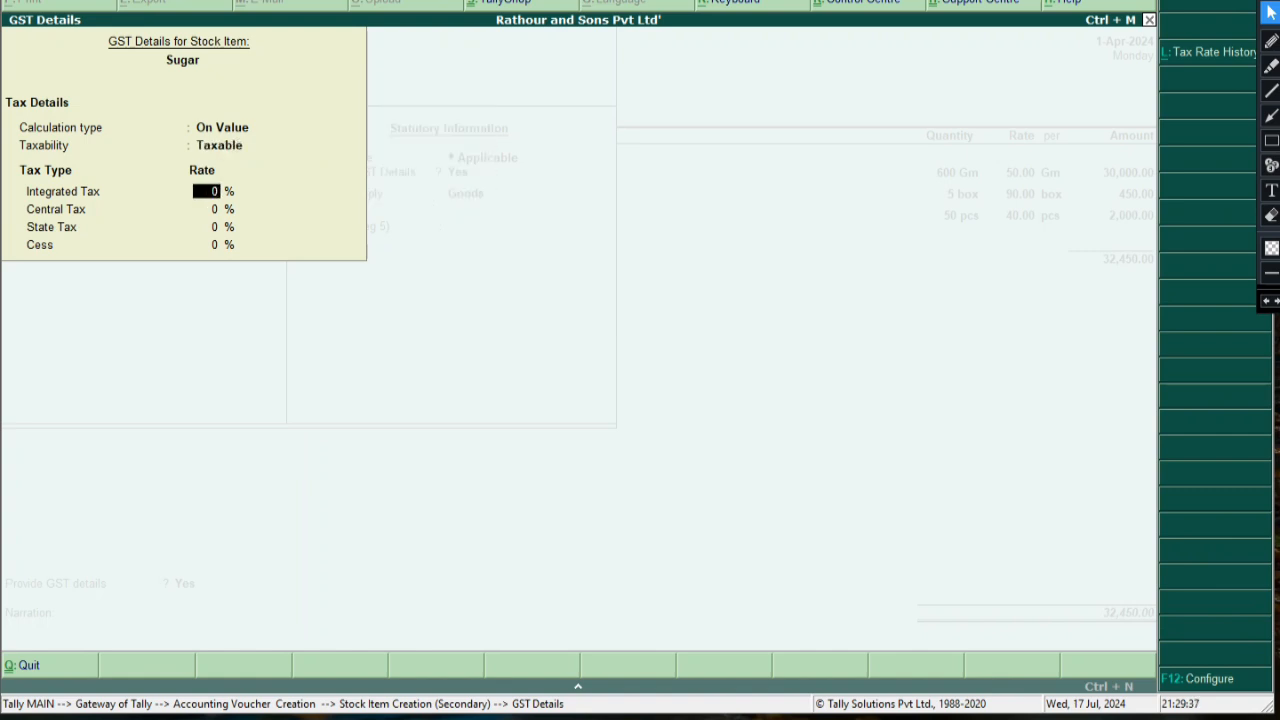
pyautogui.write('28')
pyautogui.press('Return')
pyautogui.press('Return')
pyautogui.press('Return')
pyautogui.press('Return')
pyautogui.press('Down')
pyautogui.press('Up')
pyautogui.press('Return')
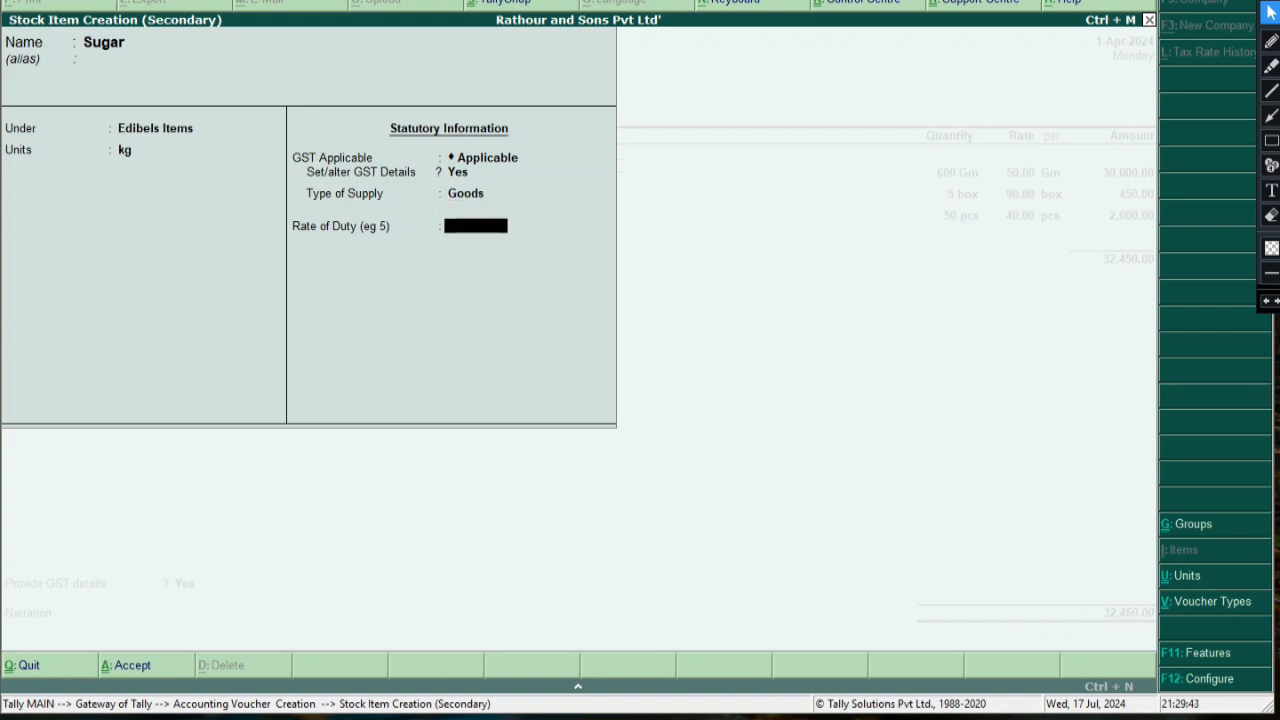
pyautogui.press('Return')
# Save Sugar and enter 100 kg at 42.00 for 4,200.00, then start another line
pyautogui.press('Return')
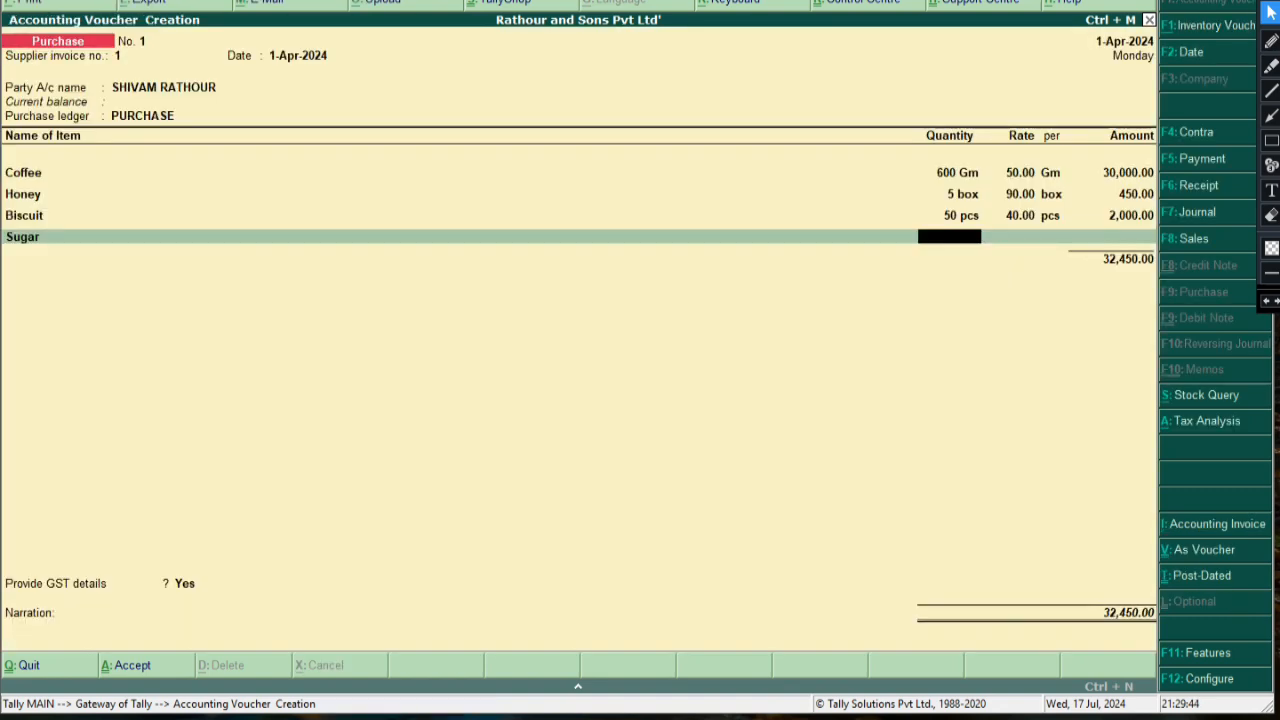
pyautogui.write('100')
pyautogui.press('Return')
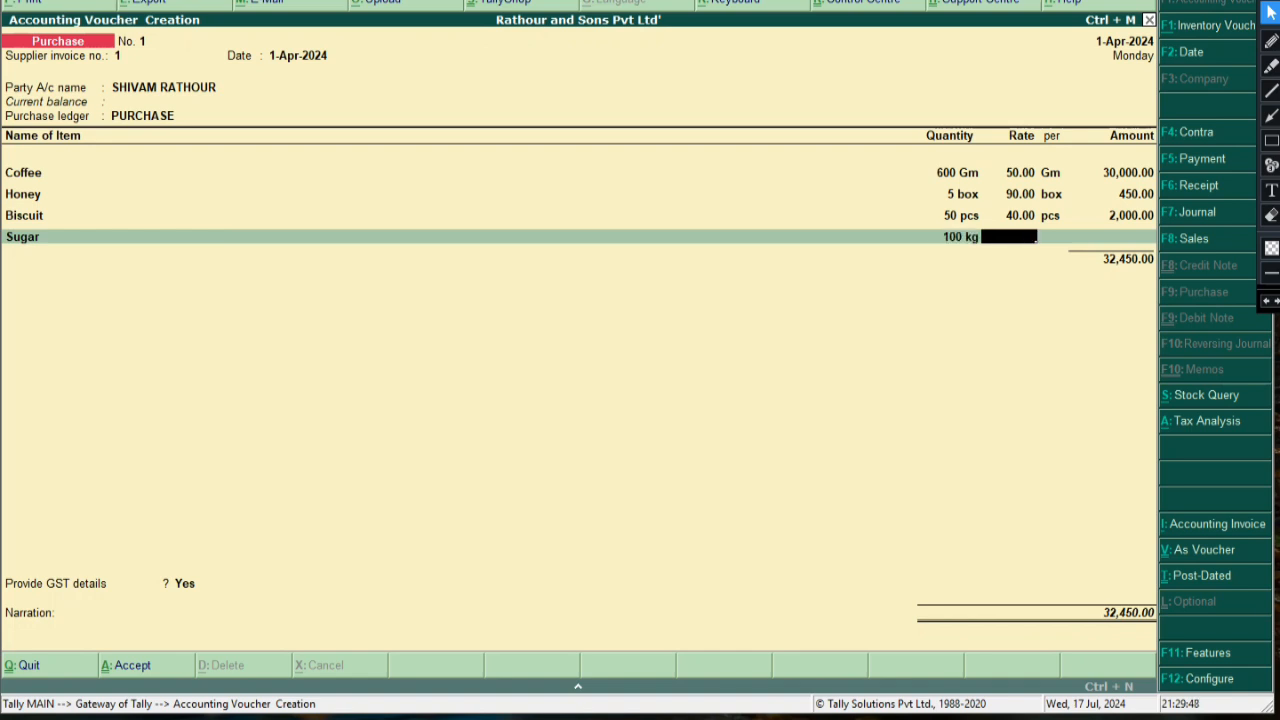
pyautogui.write('42')
pyautogui.press('Return')
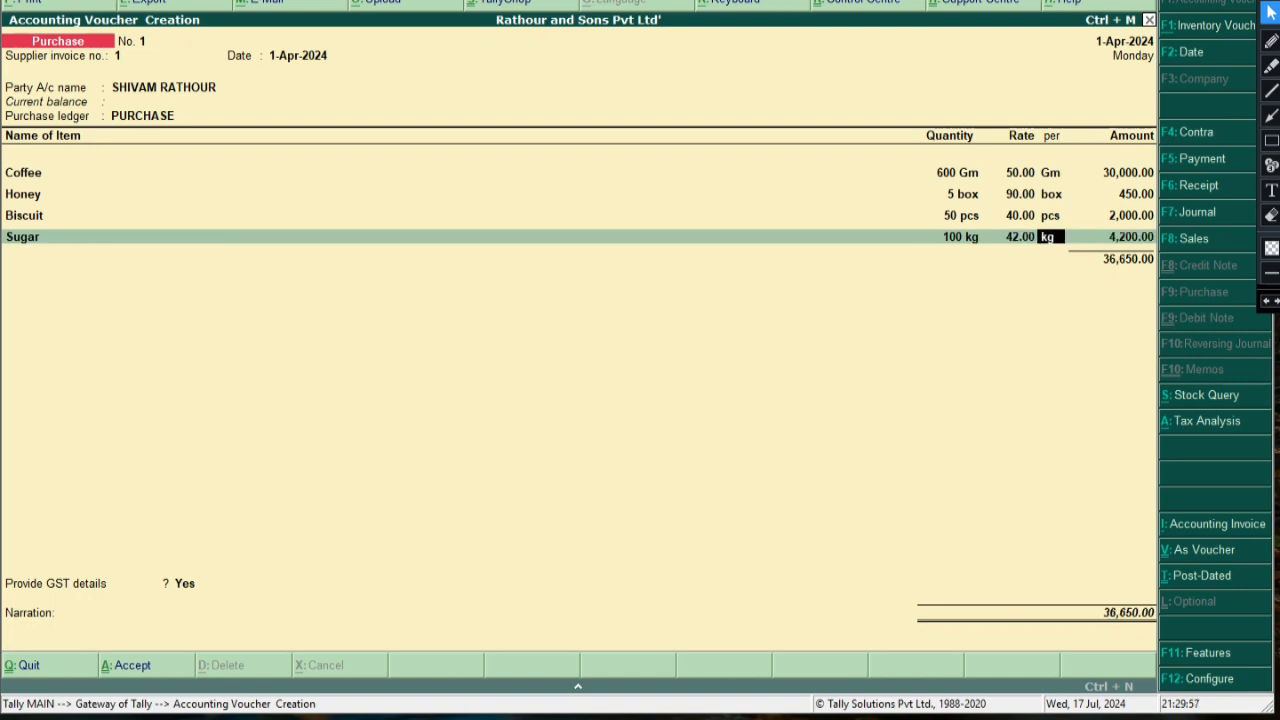
pyautogui.press('Return')
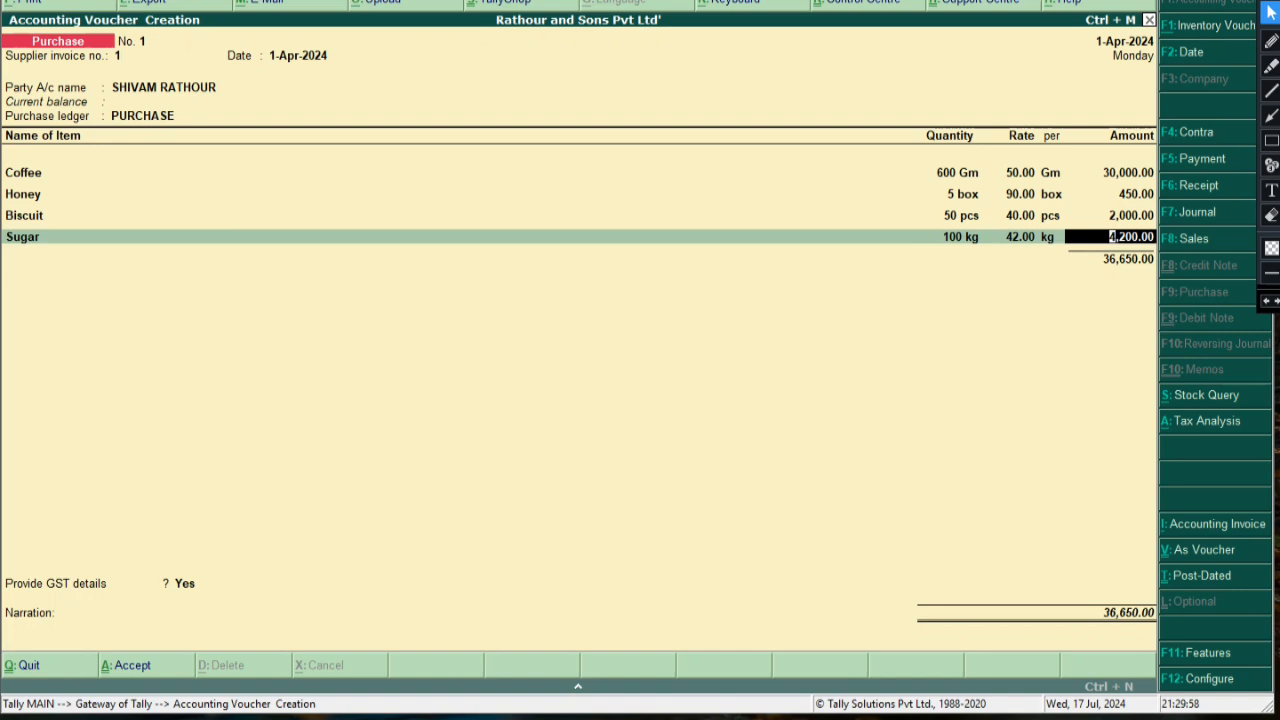
pyautogui.press('Return')
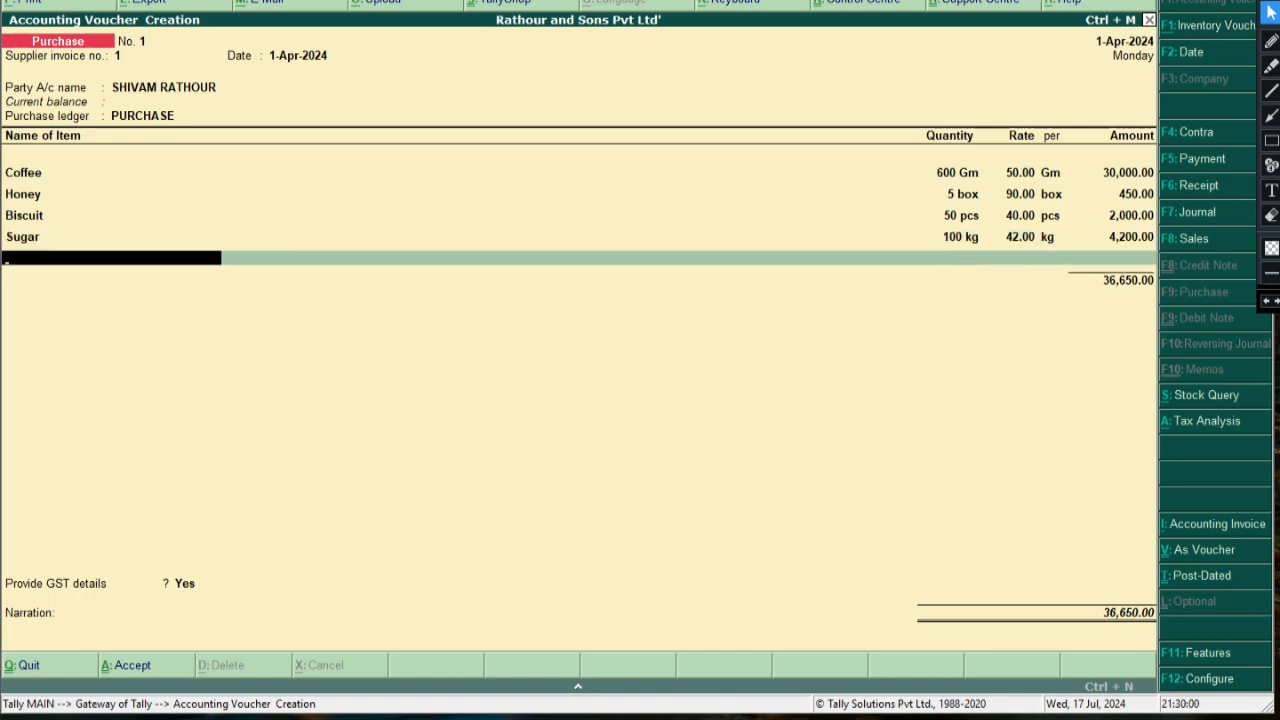
# Start stock item Iodine Salt under Edible Items and browse the available units
pyautogui.hotkey('alt', 'c')
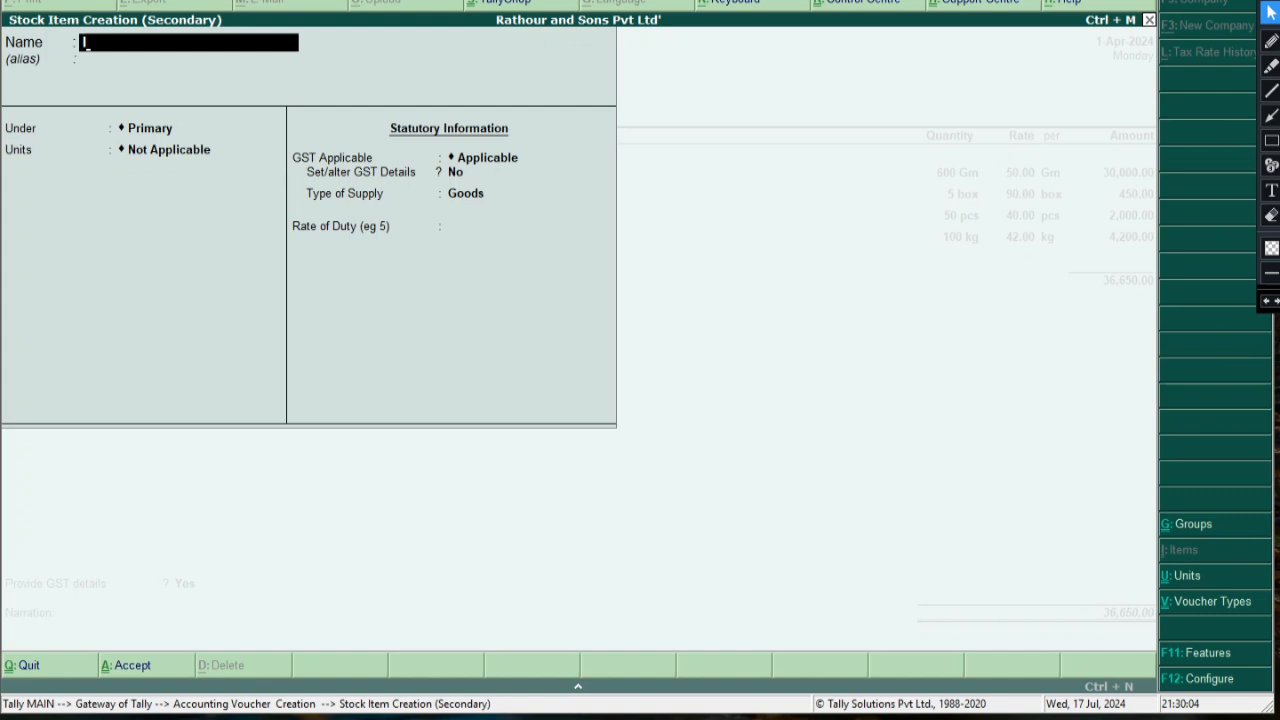
pyautogui.write('Iodine Salt')
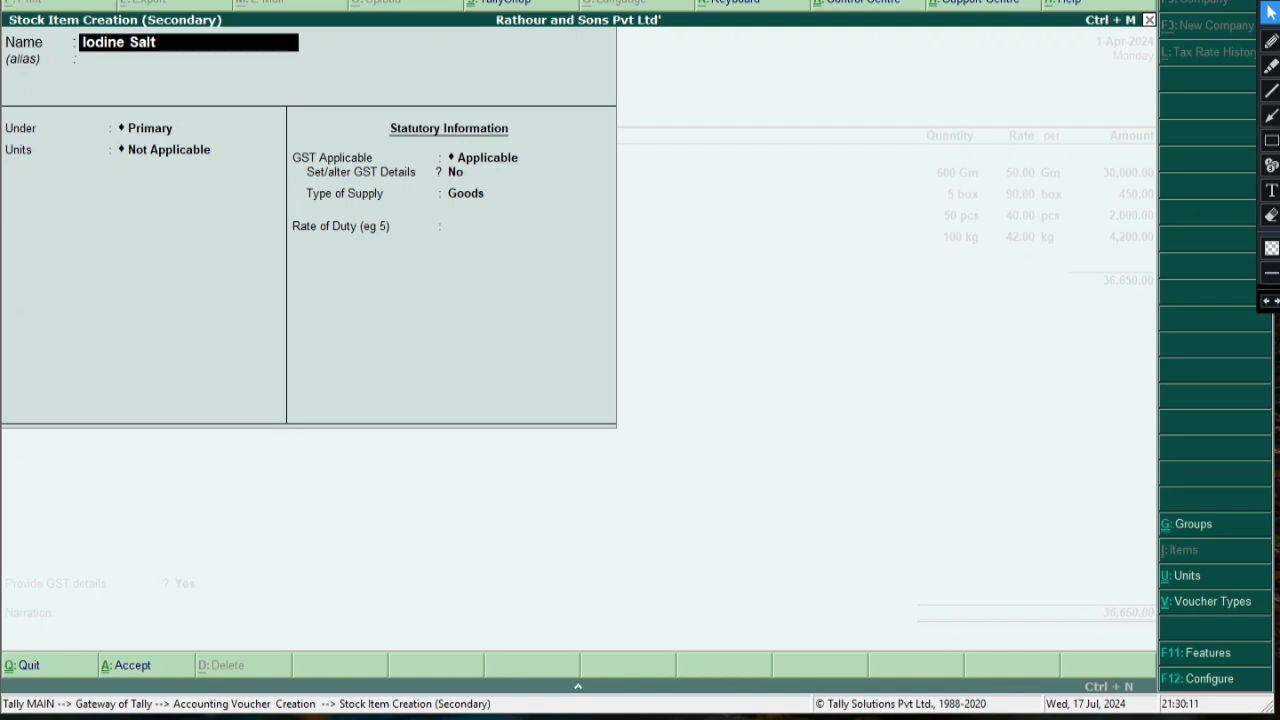
pyautogui.press('Return')
pyautogui.press('Return')
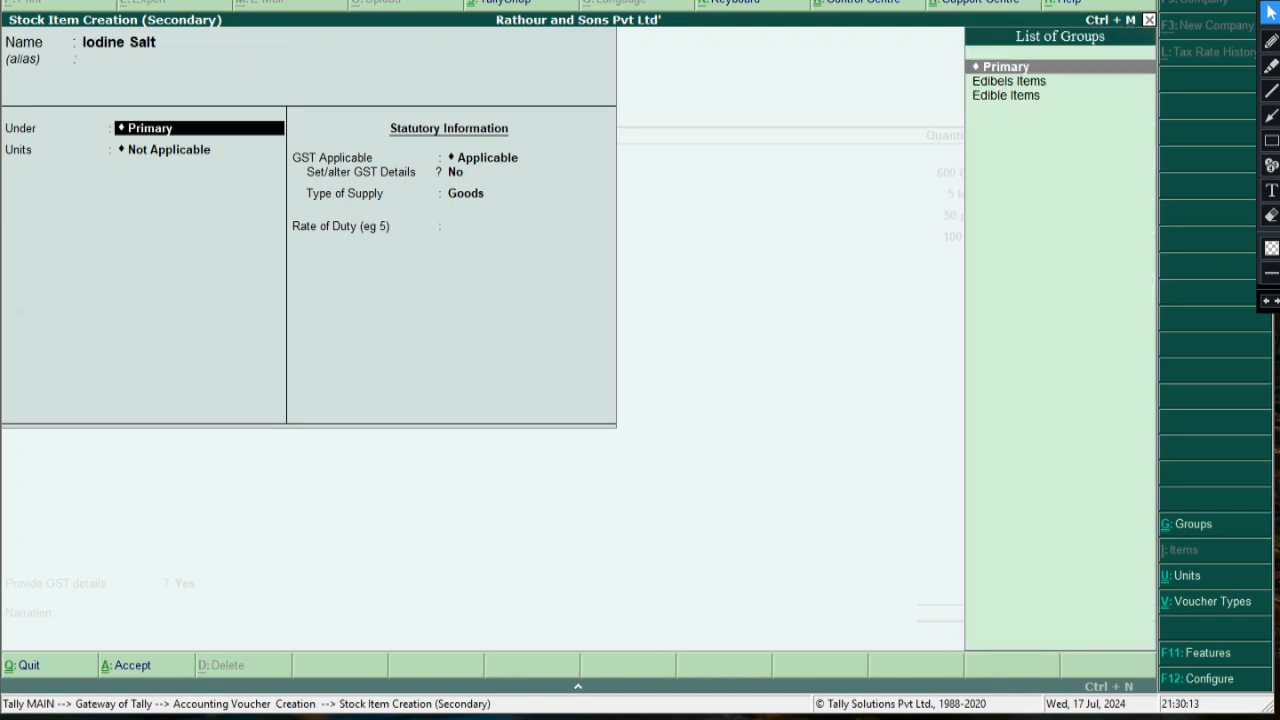
pyautogui.press('Down')
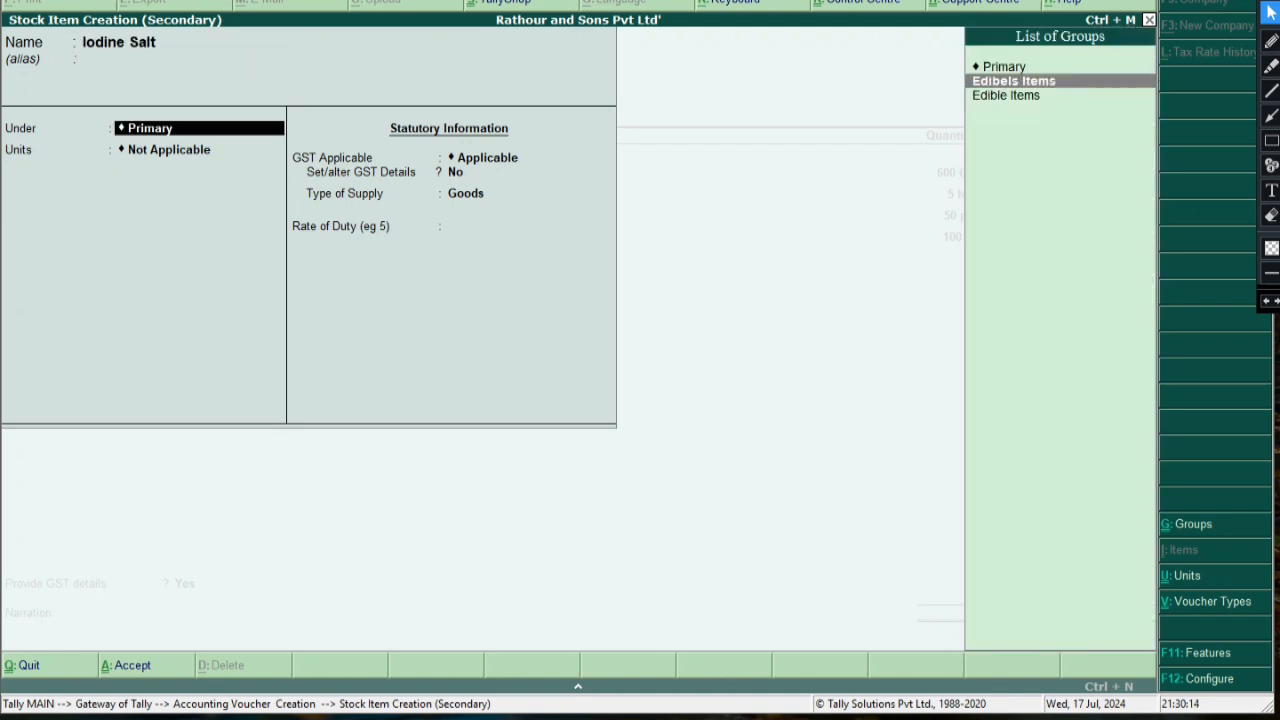
pyautogui.press('Down')
pyautogui.press('Return')
pyautogui.press('Down')
pyautogui.press('Down')
pyautogui.press('Down')
pyautogui.press('Down')
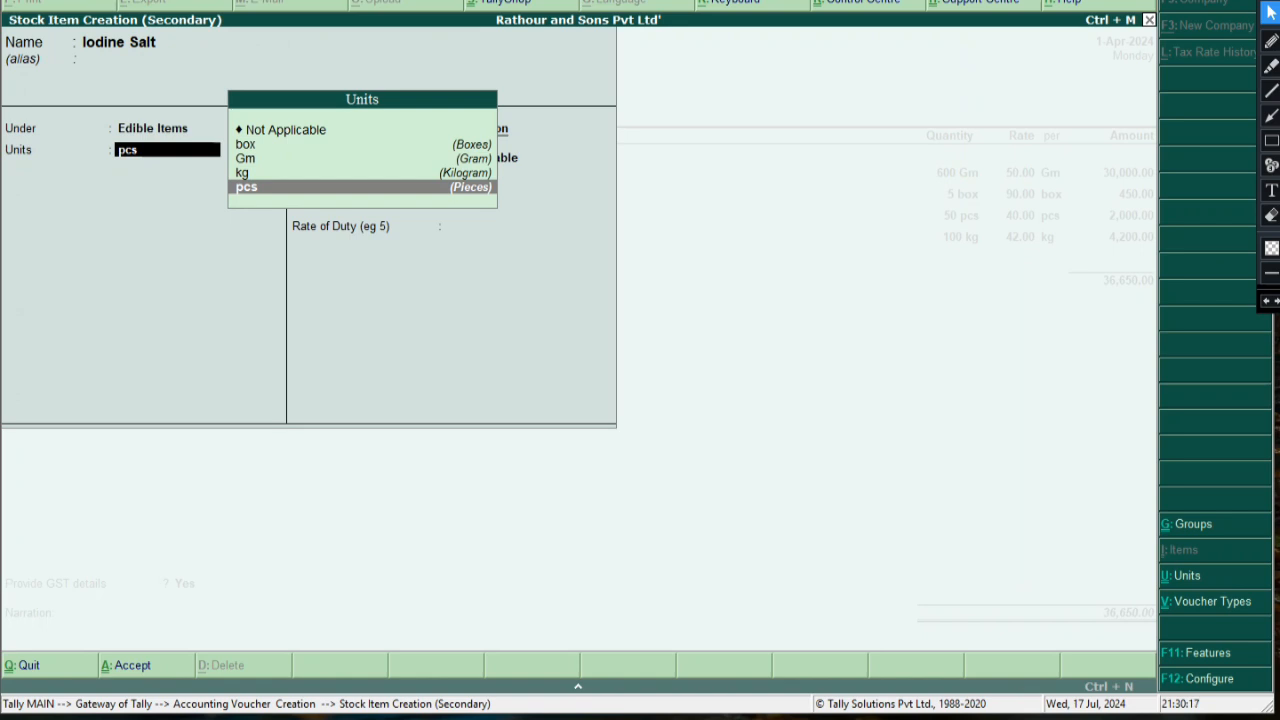
pyautogui.press('Up')
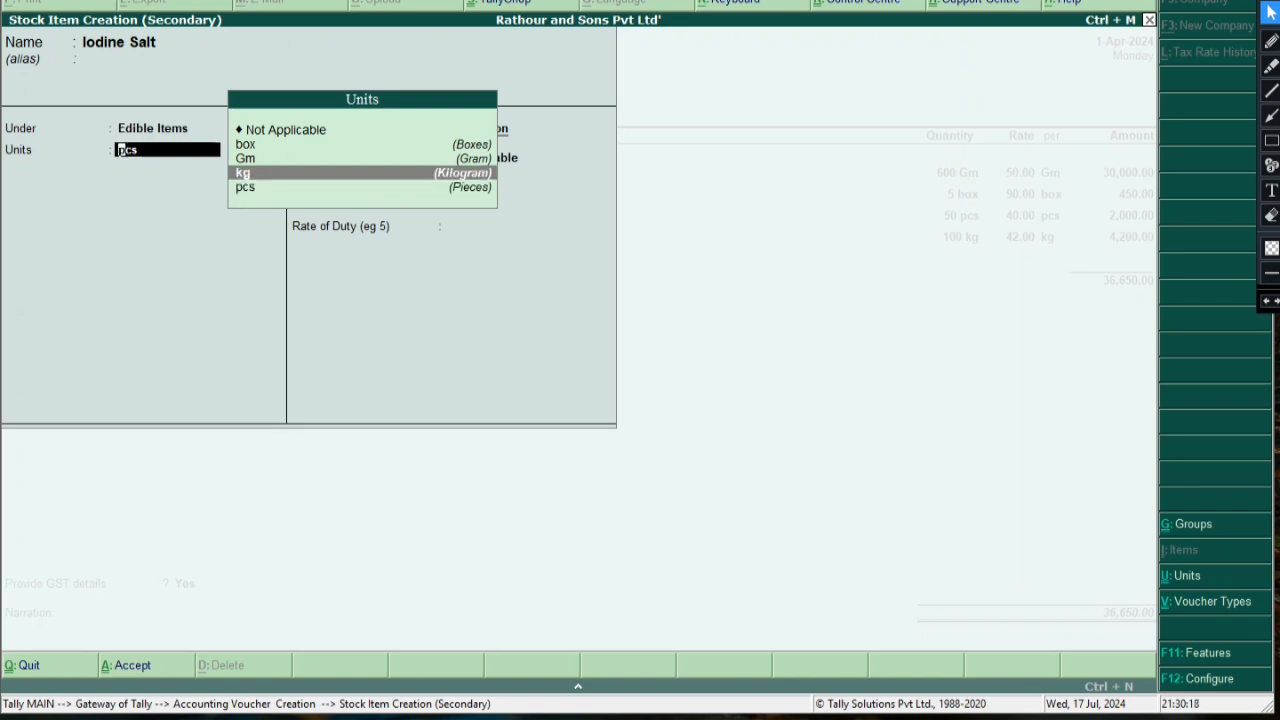
pyautogui.press('Down')
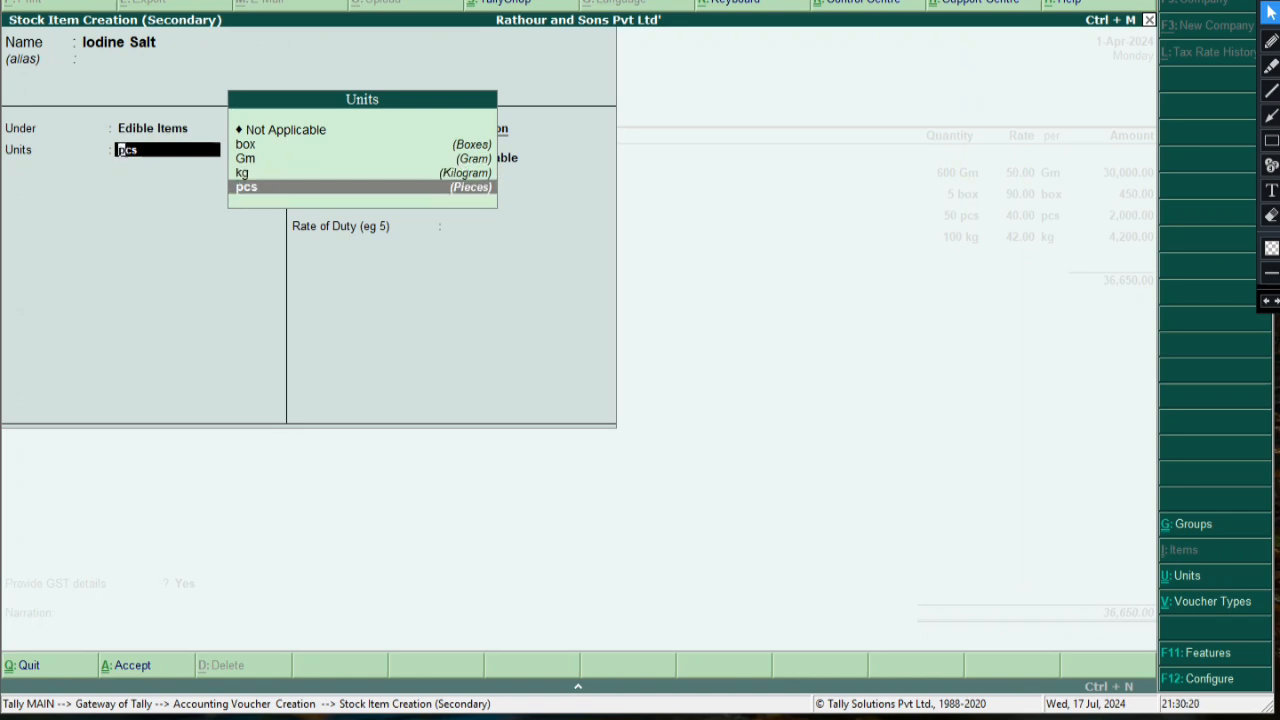
# Start a new unit with symbol pkt and formal name Packets
pyautogui.hotkey('alt', 'c')
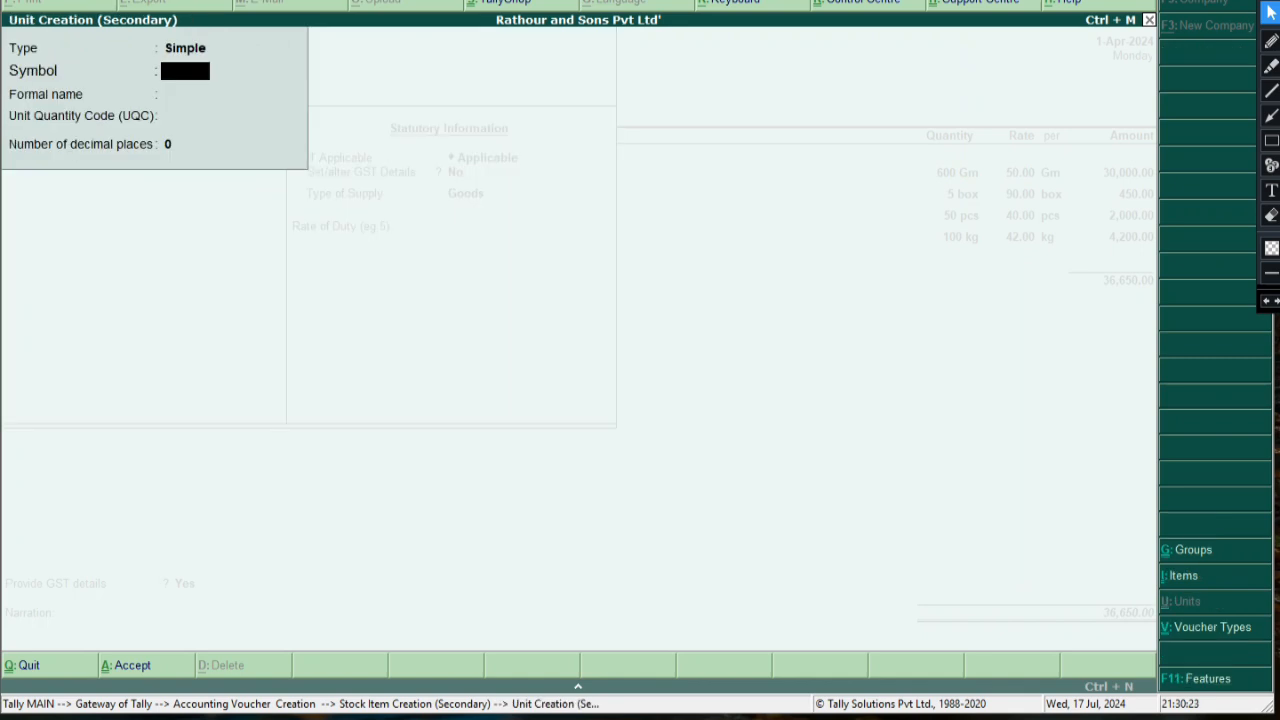
pyautogui.write('p')
pyautogui.press('BackSpace')
pyautogui.write('pkt')
pyautogui.press('Return')
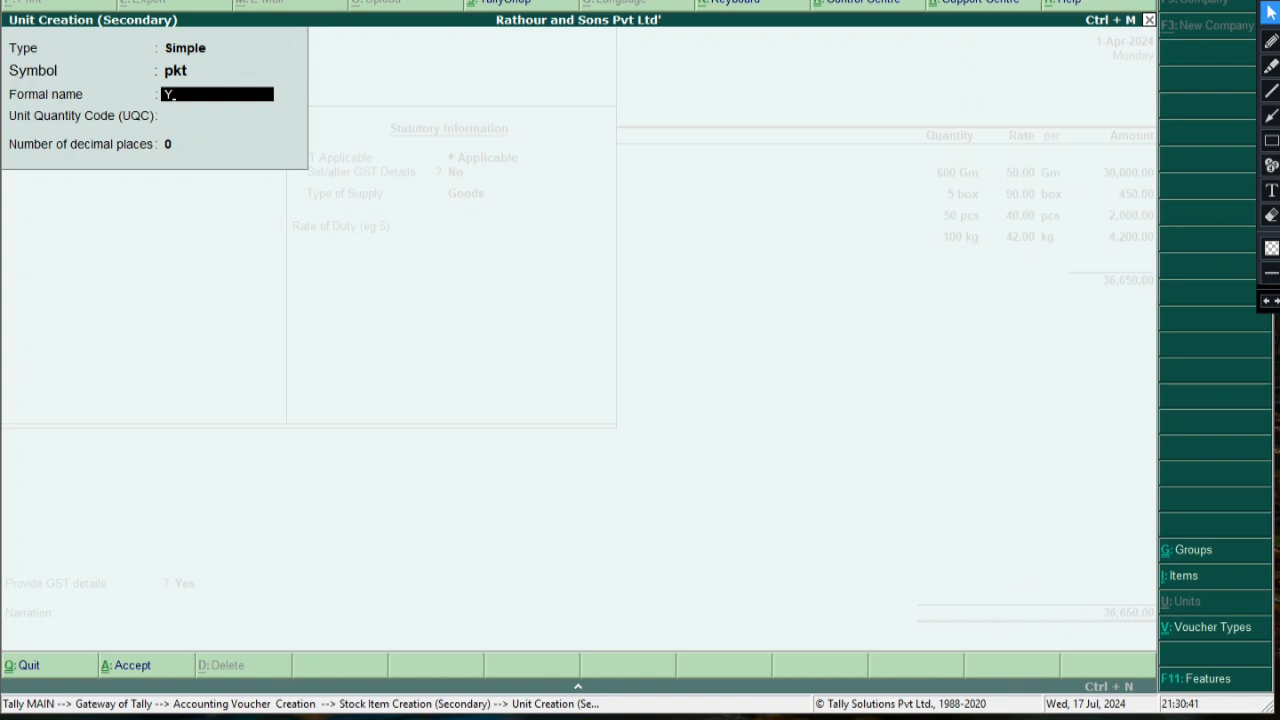
pyautogui.write('Packets')
pyautogui.press('Return')
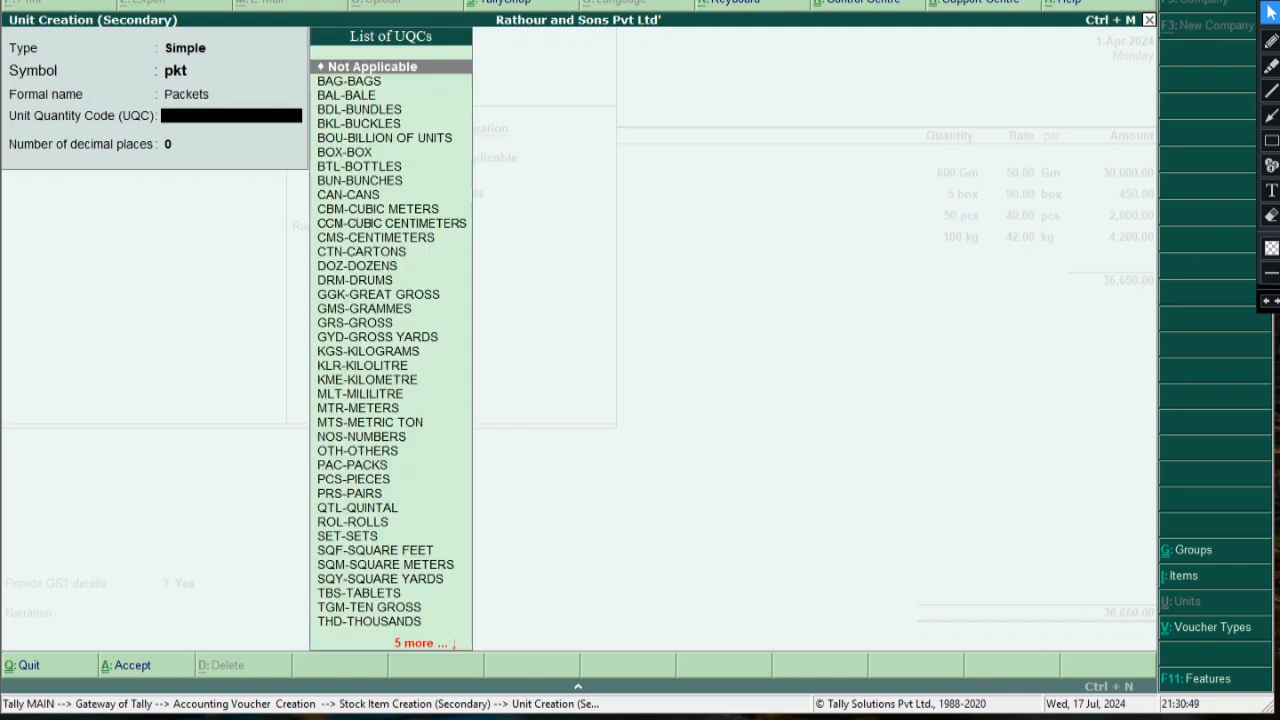
# Choose quantity code PAC-PACKS, keep 0 decimal places, and save the pkt unit
pyautogui.press('Down')
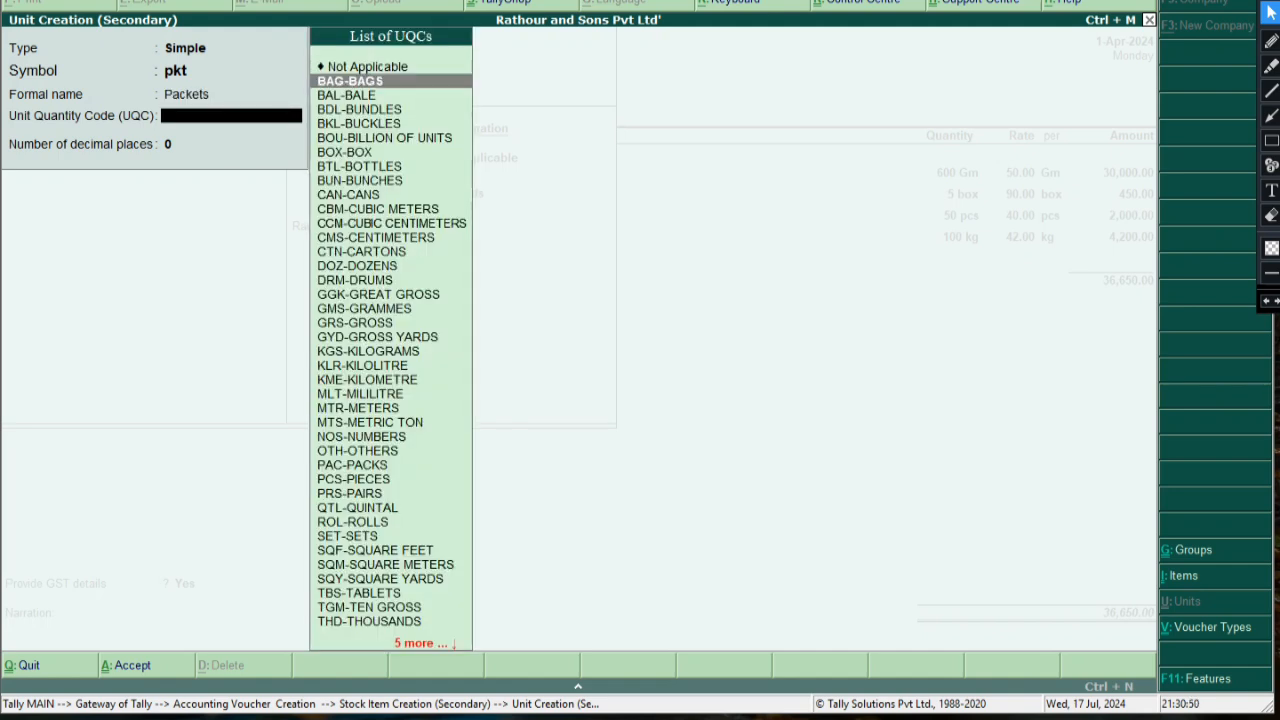
pyautogui.press('Down')
pyautogui.press('Down')
pyautogui.press('Down')
pyautogui.press('Down')
pyautogui.press('Down')
pyautogui.press('Down')
pyautogui.press('Down')
pyautogui.press('Down')
pyautogui.press('Down')
pyautogui.press('Down')
pyautogui.press('Down')
pyautogui.press('Down')
pyautogui.press('Down')
pyautogui.press('Down')
pyautogui.press('Down')
pyautogui.press('Down')
pyautogui.press('Down')
pyautogui.press('Down')
pyautogui.press('Down')
pyautogui.press('Down')
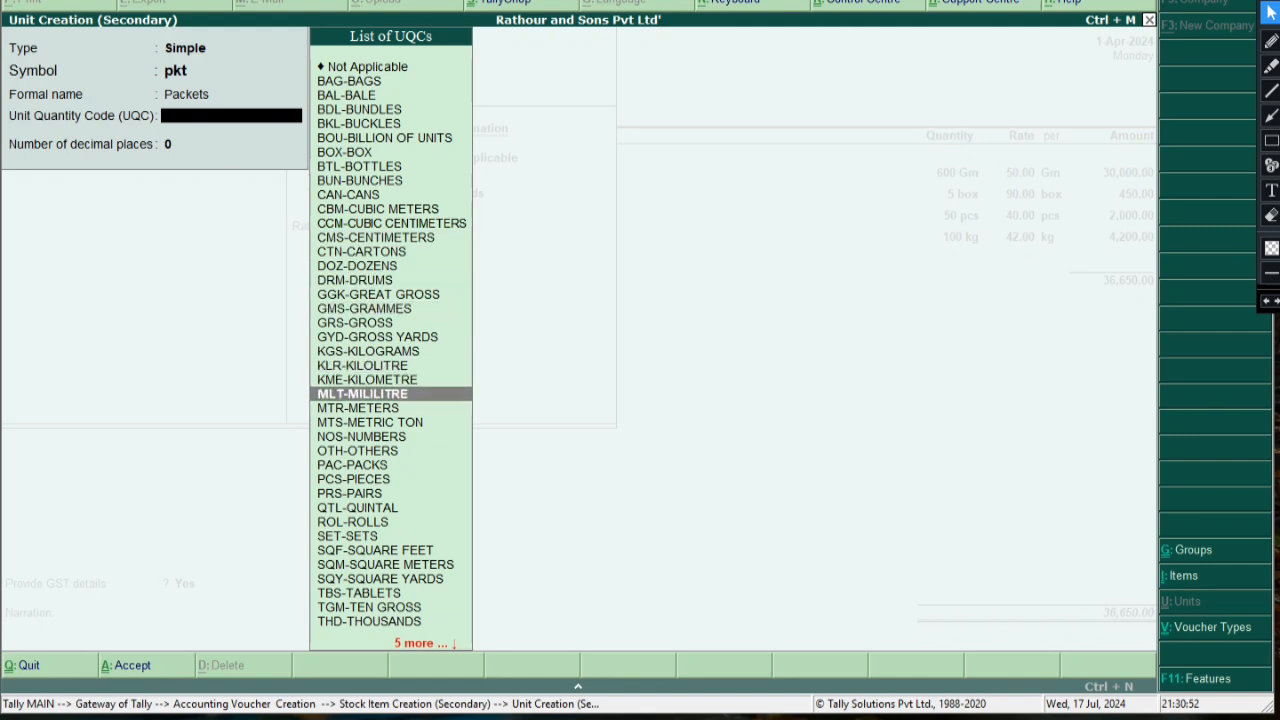
pyautogui.press('Down')
pyautogui.press('Down')
pyautogui.press('Down')
pyautogui.press('Down')
pyautogui.press('Down')
pyautogui.press('Down')
pyautogui.press('Down')
pyautogui.press('Down')
pyautogui.press('Down')
pyautogui.press('Down')
pyautogui.press('Down')
pyautogui.press('Down')
pyautogui.press('Down')
pyautogui.press('Down')
pyautogui.press('Down')
pyautogui.press('Down')
pyautogui.press('Down')
pyautogui.press('Down')
pyautogui.press('Down')
pyautogui.press('Down')
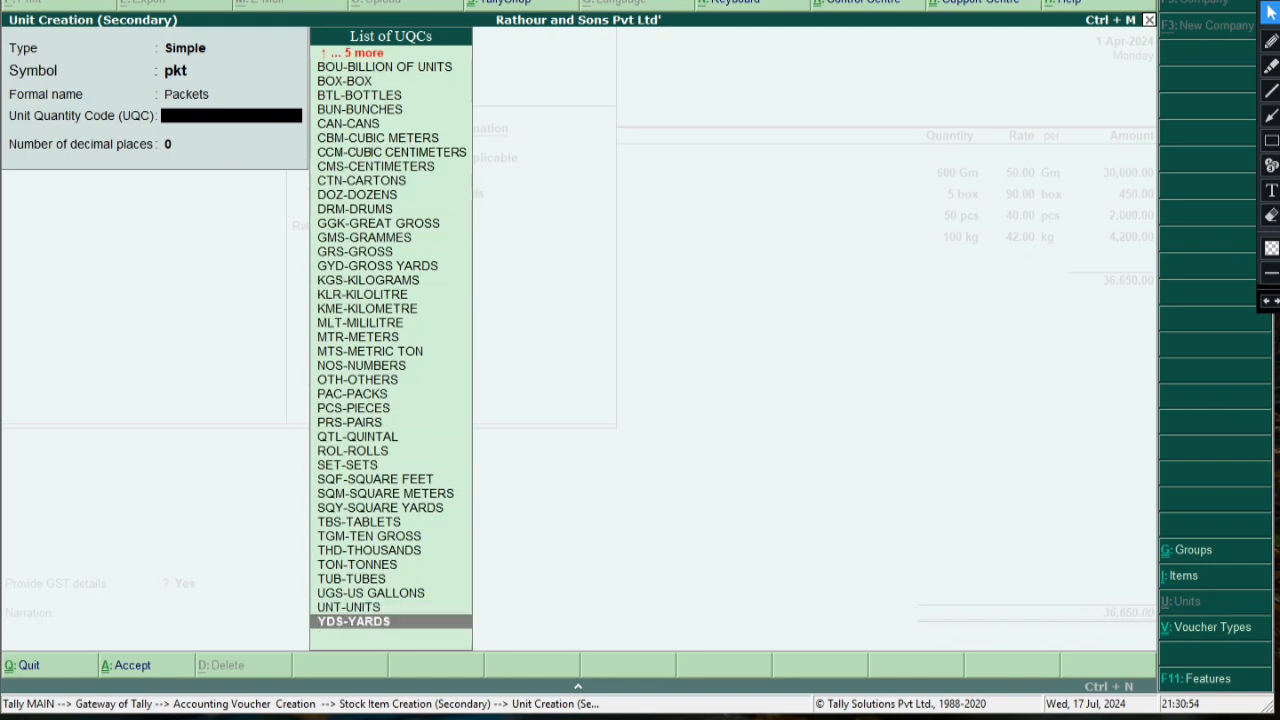
pyautogui.press('Up')
pyautogui.press('Up')
pyautogui.write('p')
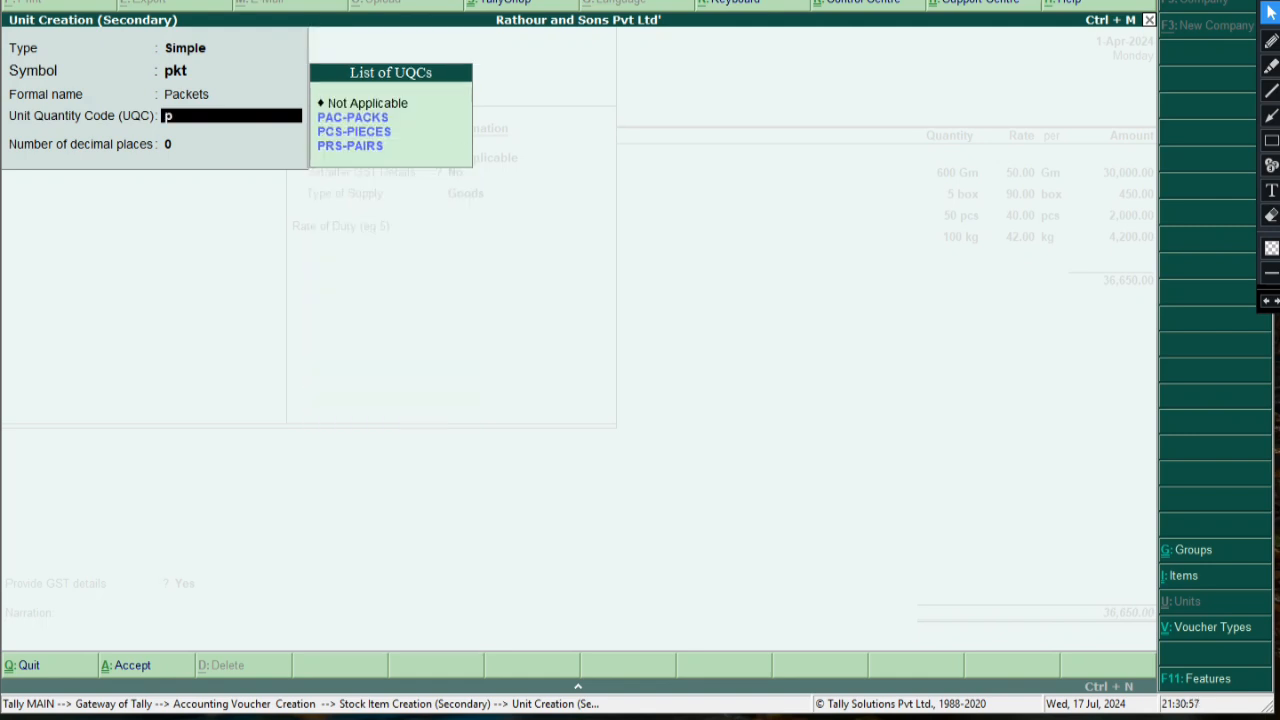
pyautogui.press('Down')
pyautogui.press('Down')
pyautogui.press('Up')
pyautogui.press('Up')
pyautogui.press('Return')
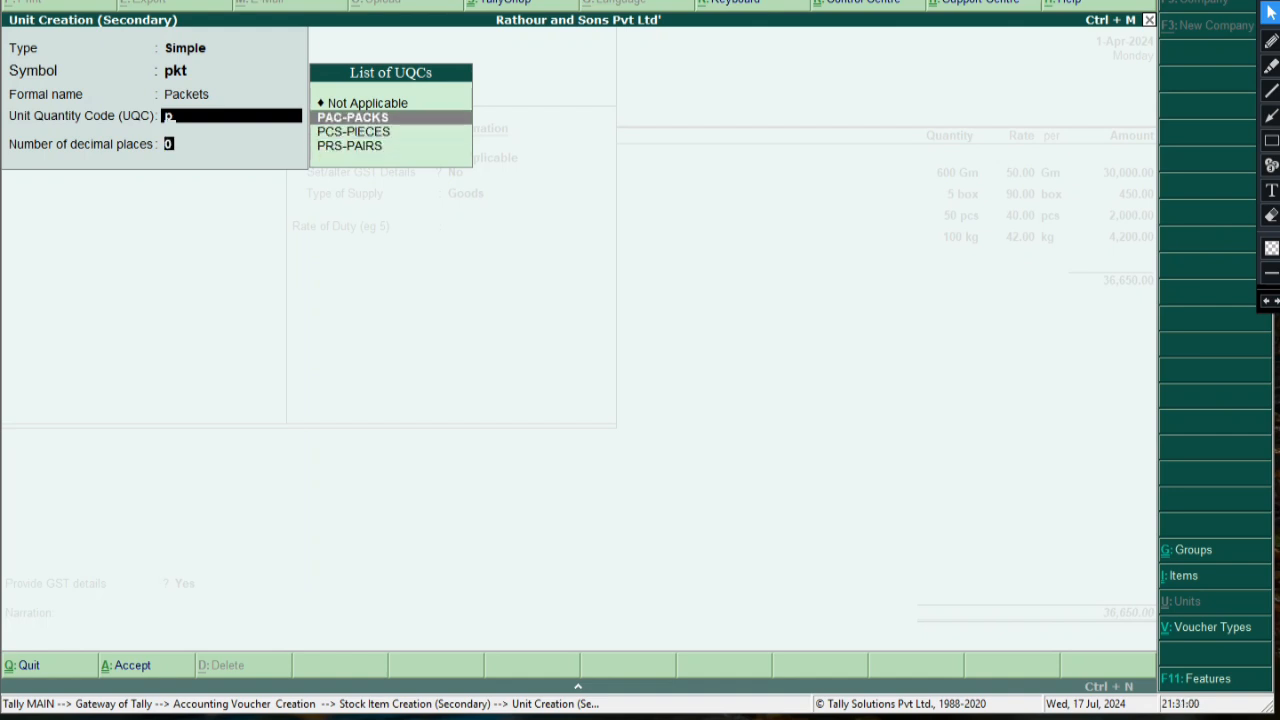
pyautogui.press('Return')
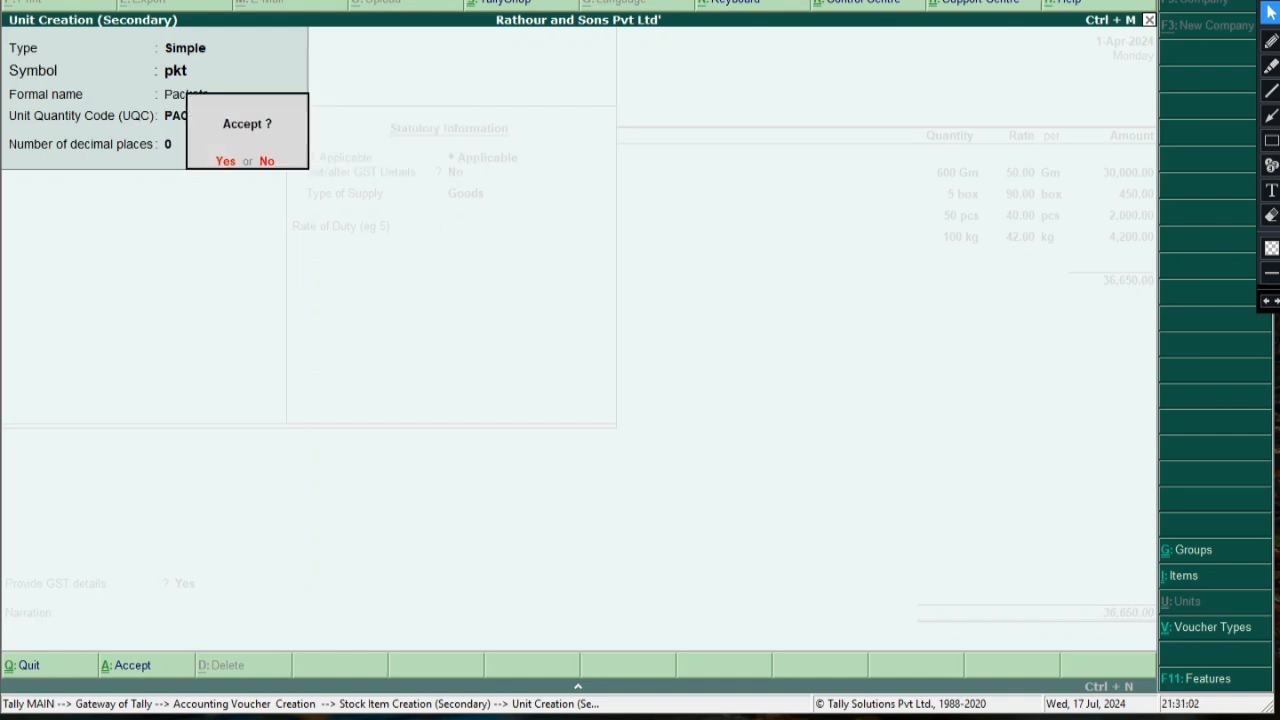
pyautogui.press('Return')
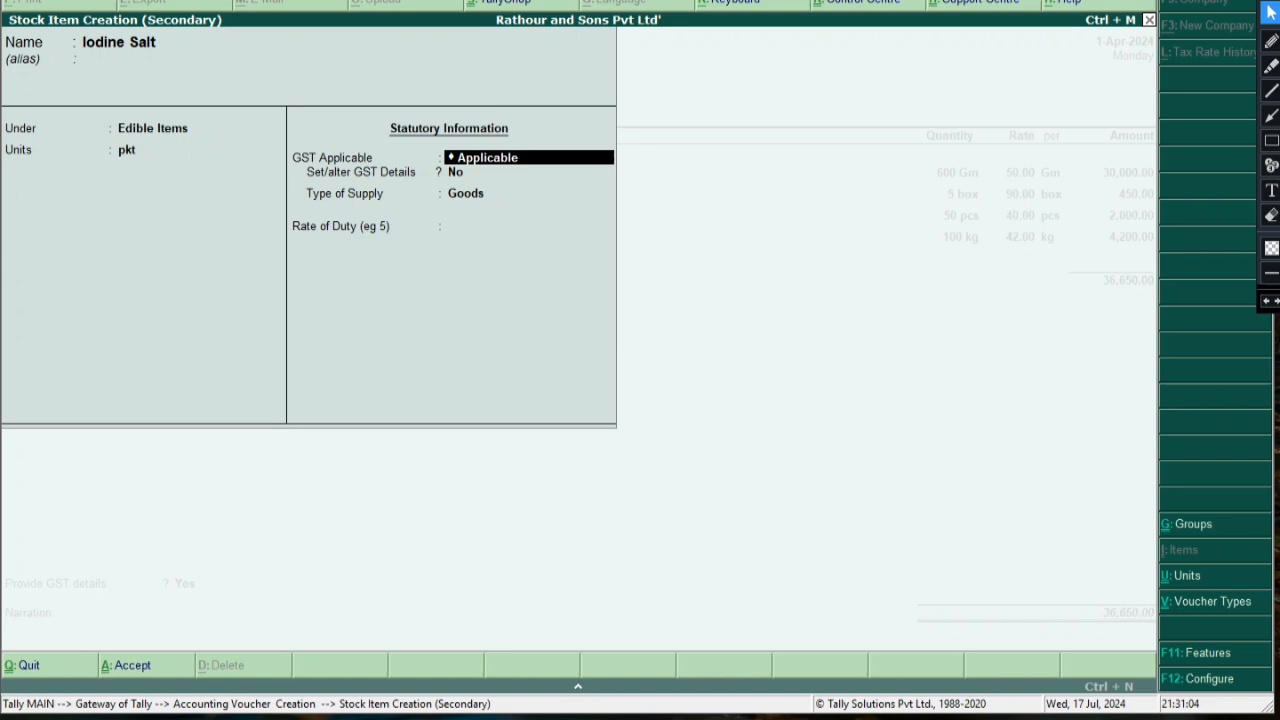
# Make Iodine Salt taxable on value at 28% integrated tax, with Goods as the supply type
pyautogui.press('Return')
pyautogui.write('y')
pyautogui.press('BackSpace')
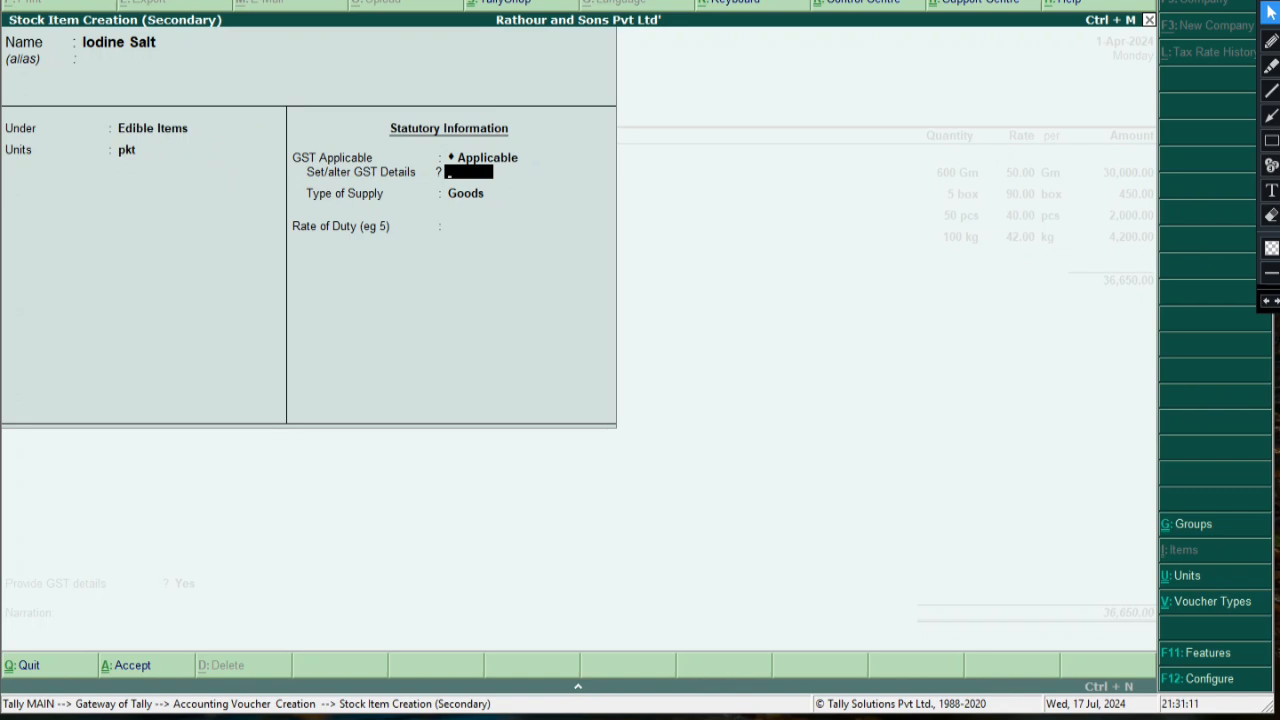
pyautogui.write('y')
pyautogui.press('Return')
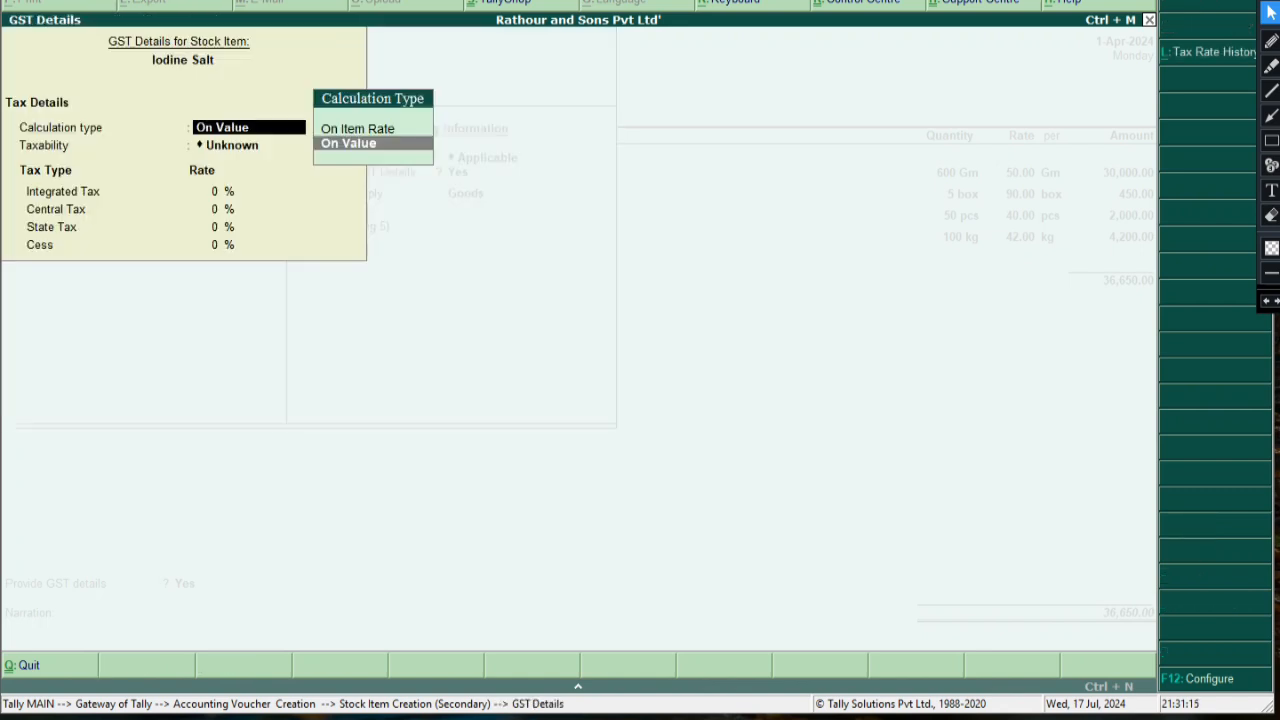
pyautogui.press('Return')
pyautogui.press('Down')
pyautogui.press('Down')
pyautogui.press('Down')
pyautogui.press('Return')
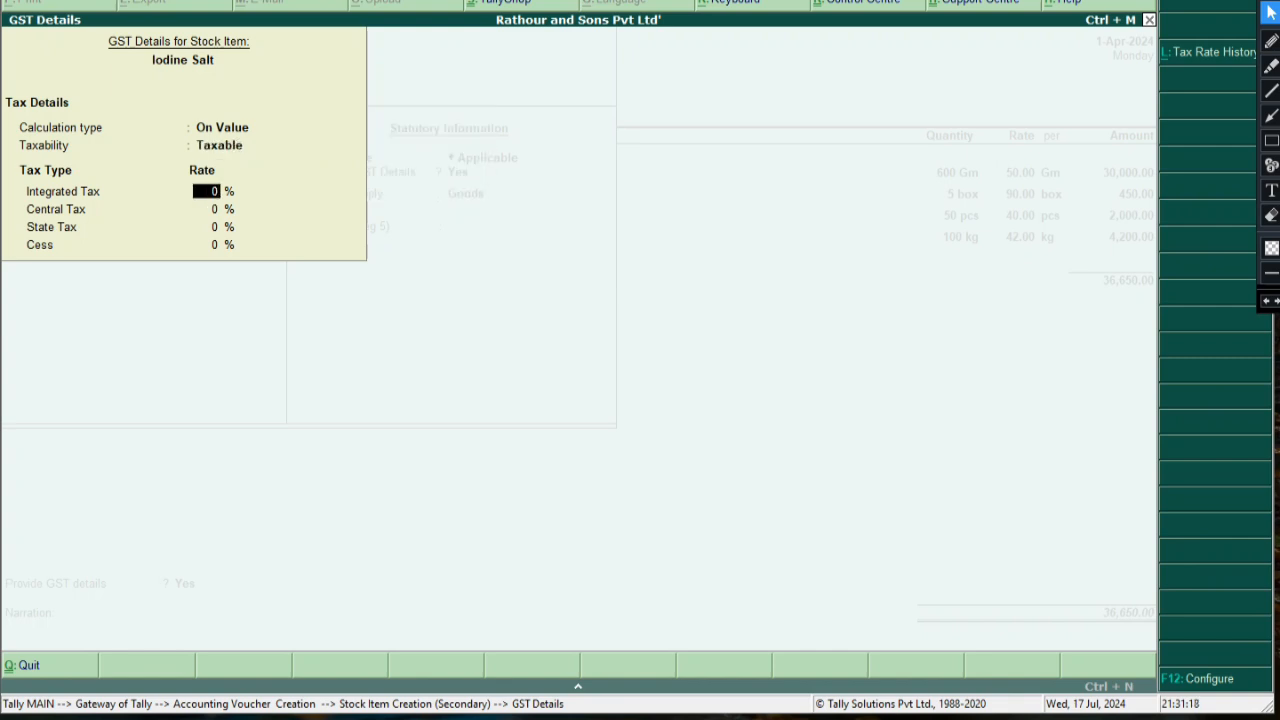
pyautogui.write('28')
pyautogui.press('Return')
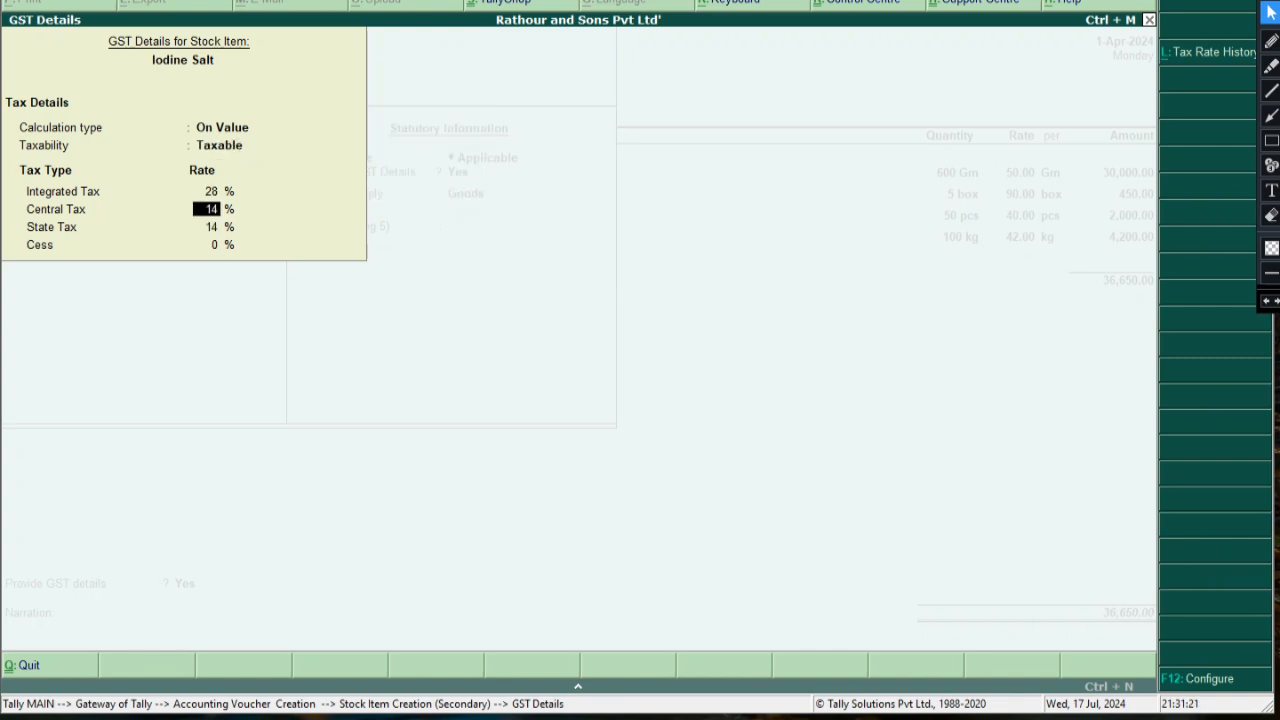
pyautogui.press('Return')
pyautogui.press('Return')
pyautogui.press('Return')
pyautogui.press('Return')
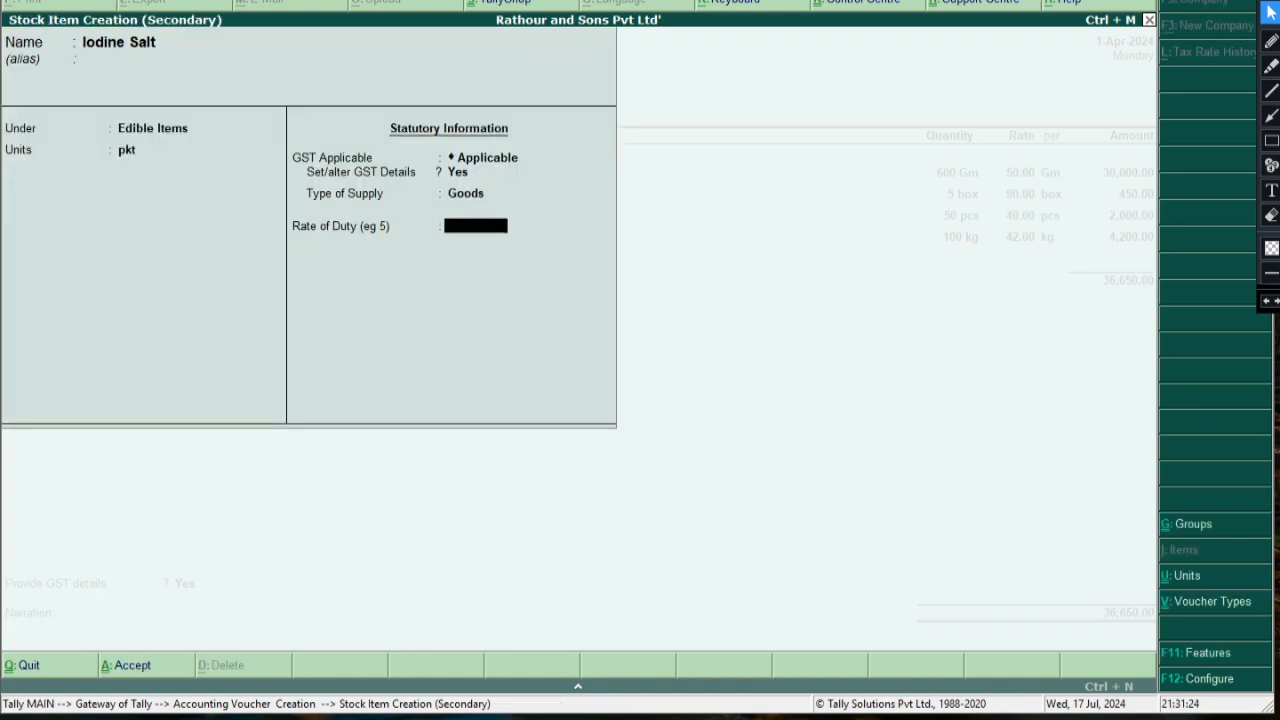
pyautogui.press('Return')
pyautogui.press('Return')
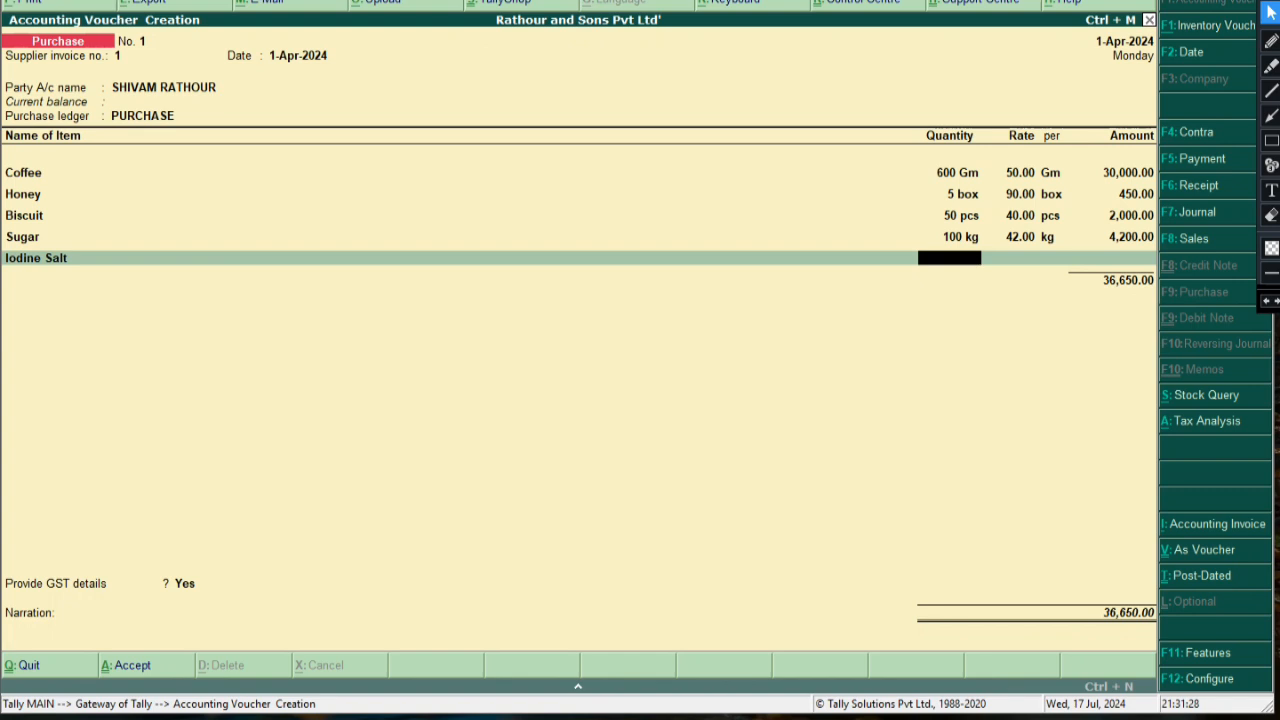
# Enter 20 pkt of Iodine Salt at 35.00 per pkt, an amount of 700.00
pyautogui.write('20')
pyautogui.press('Return')
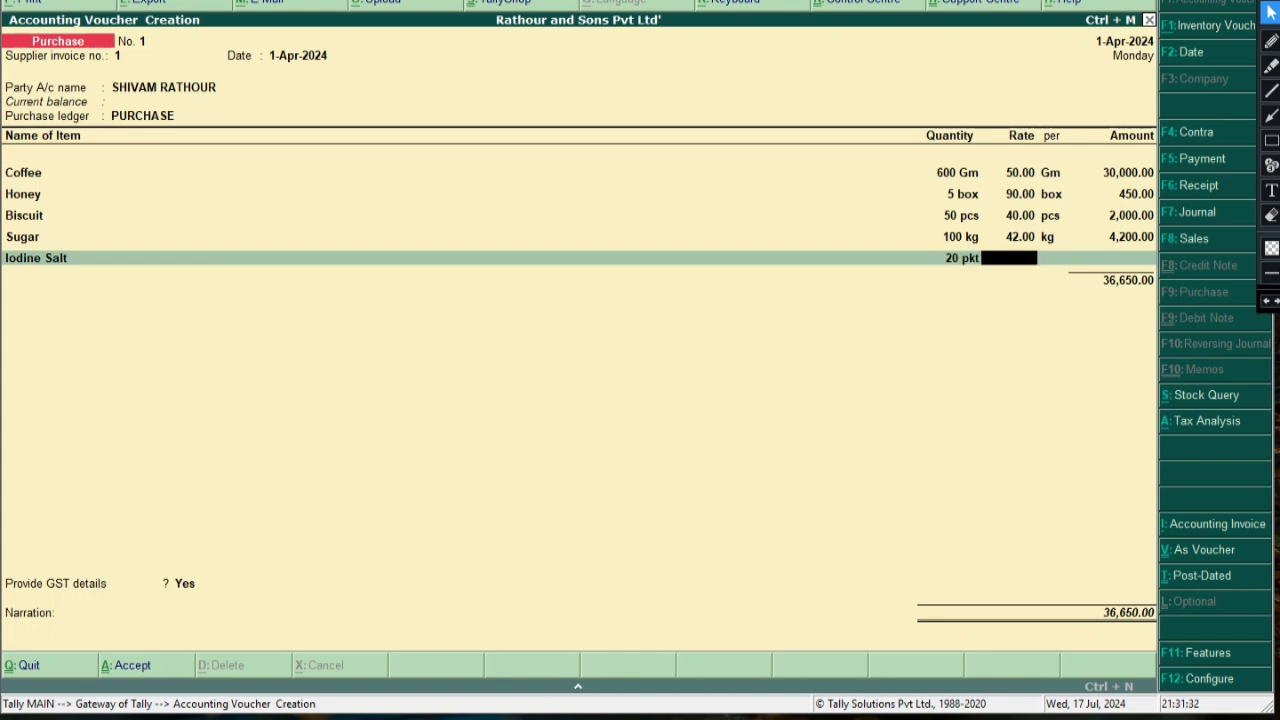
pyautogui.write('35')
pyautogui.press('Return')
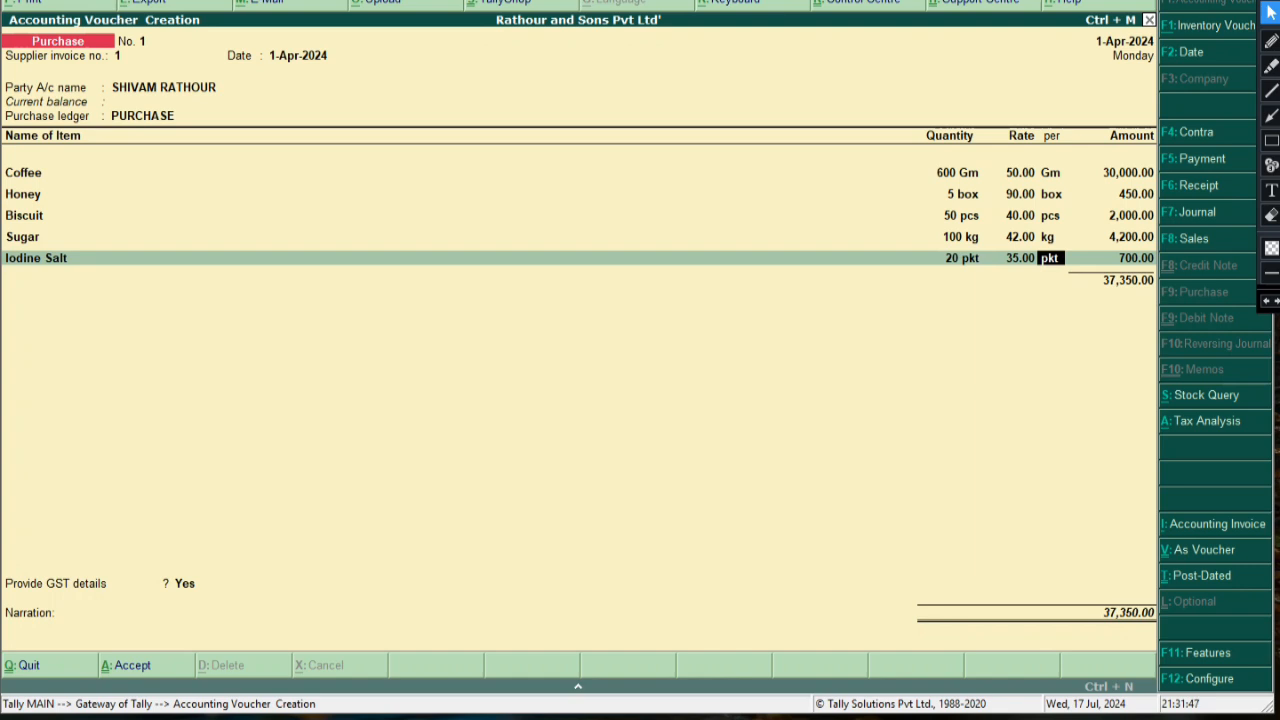
pyautogui.click(1271, 190)
pyautogui.click(358, 354)
pyautogui.write('to')
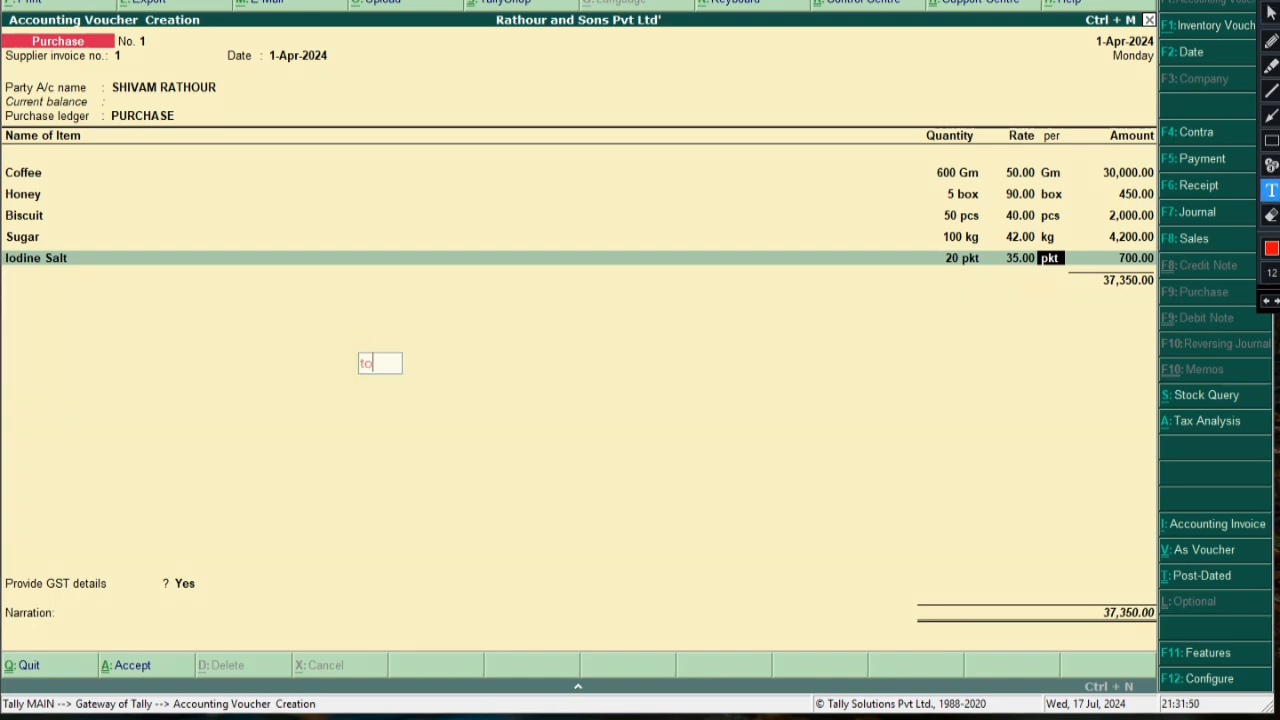
pyautogui.write(' is par jo')
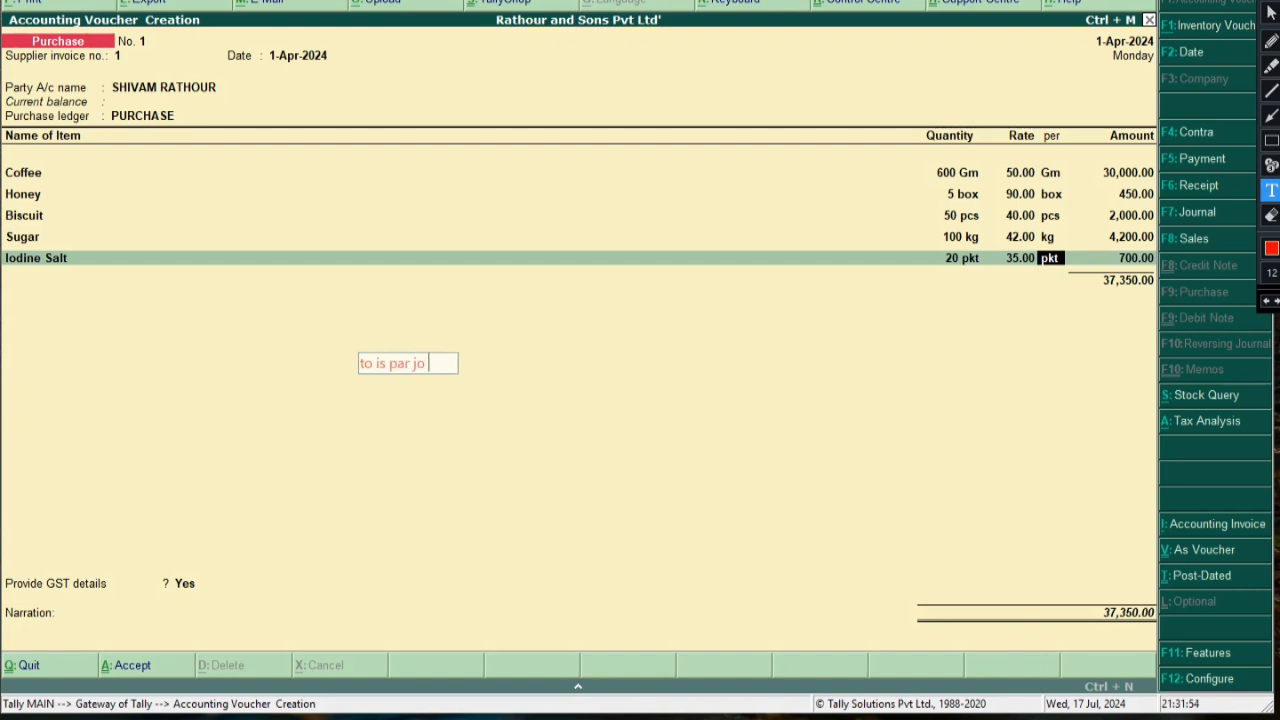
pyautogui.write(' Tax a')
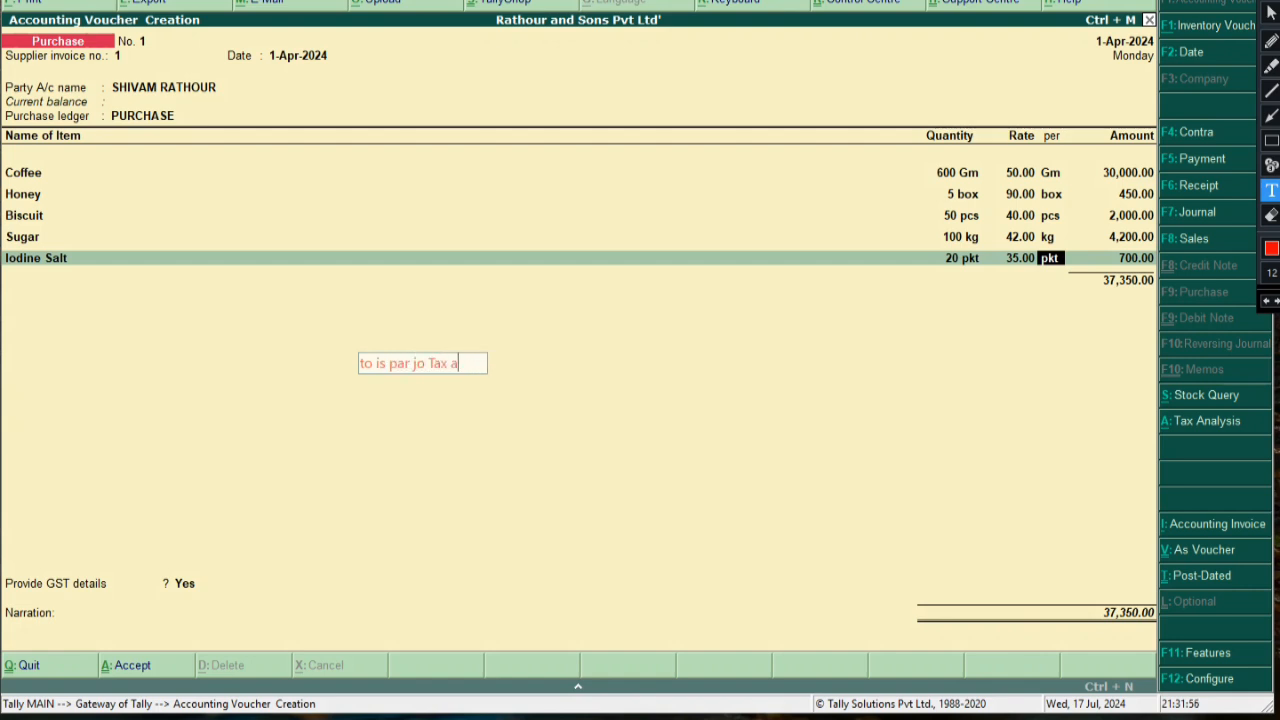
pyautogui.write('pply hoga')
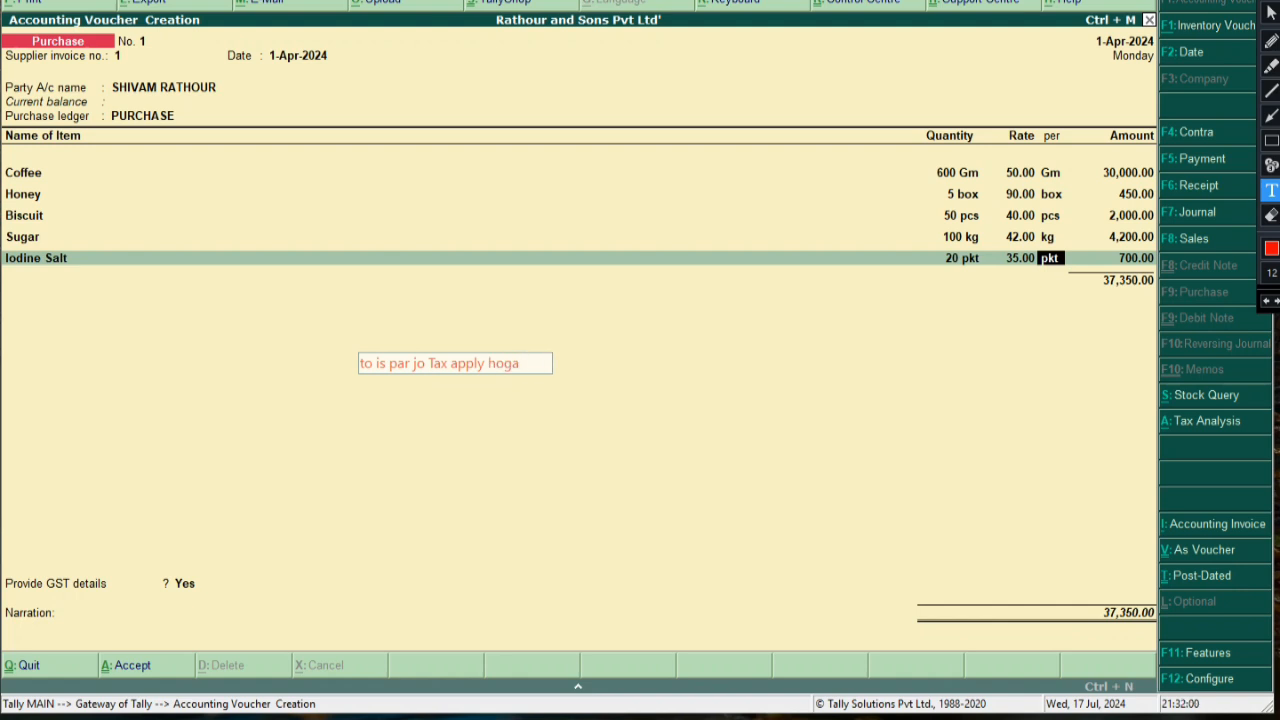
pyautogui.write(' Wo I')
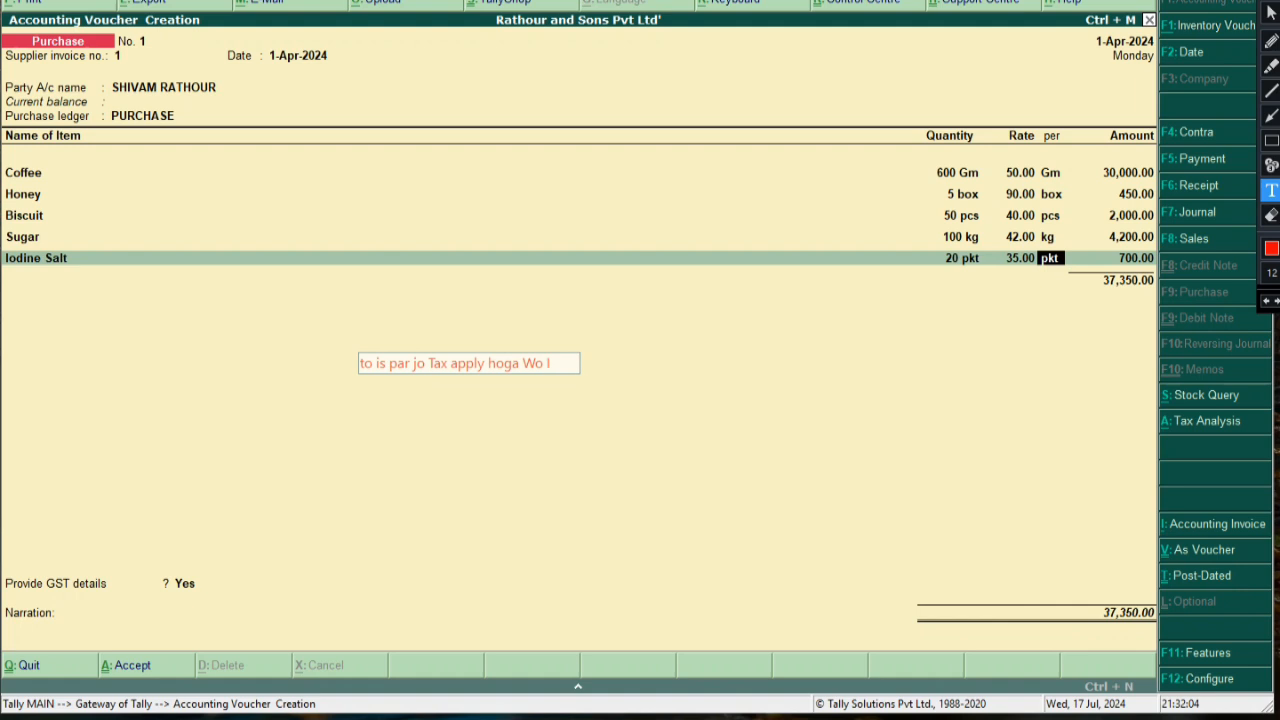
pyautogui.write('GST hoga')
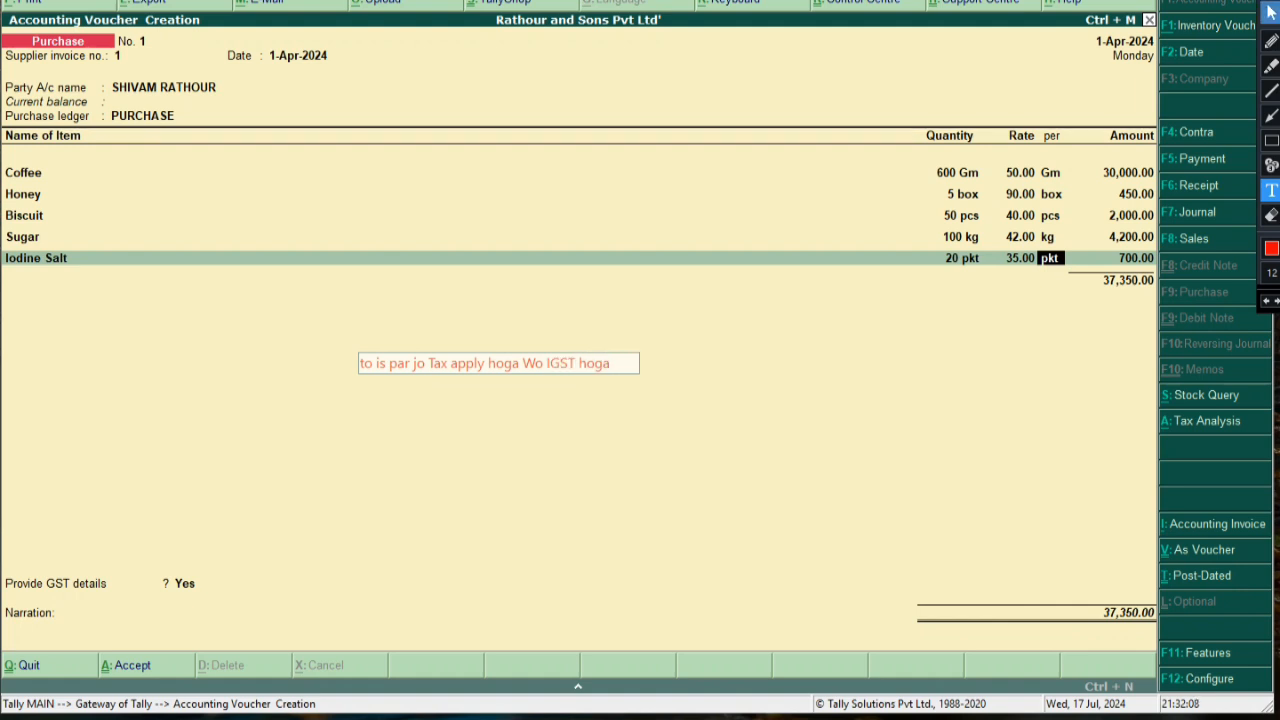
pyautogui.click(1271, 65)
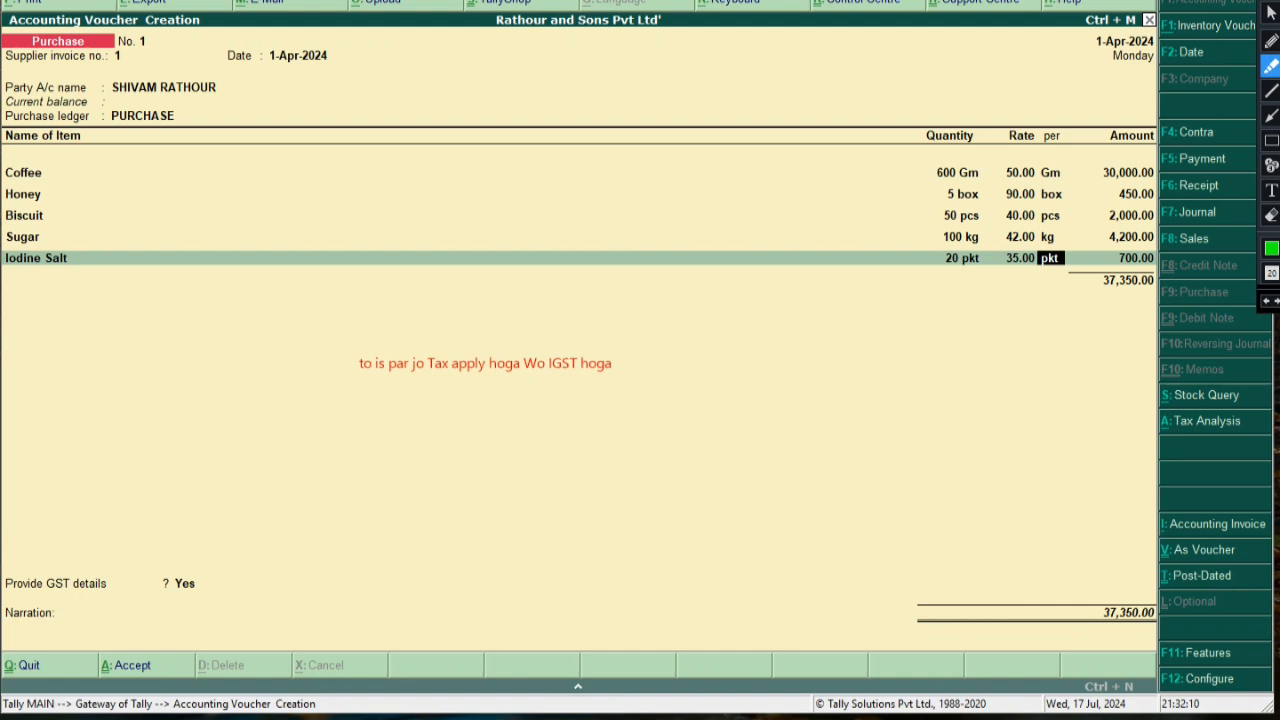
pyautogui.moveTo(548, 362); pyautogui.dragTo(577, 363)
pyautogui.moveTo(355, 394)
pyautogui.mouseDown()
pyautogui.moveTo(309, 386)
pyautogui.moveTo(680, 392)
pyautogui.moveTo(362, 318)
pyautogui.moveTo(298, 376)
pyautogui.mouseUp()
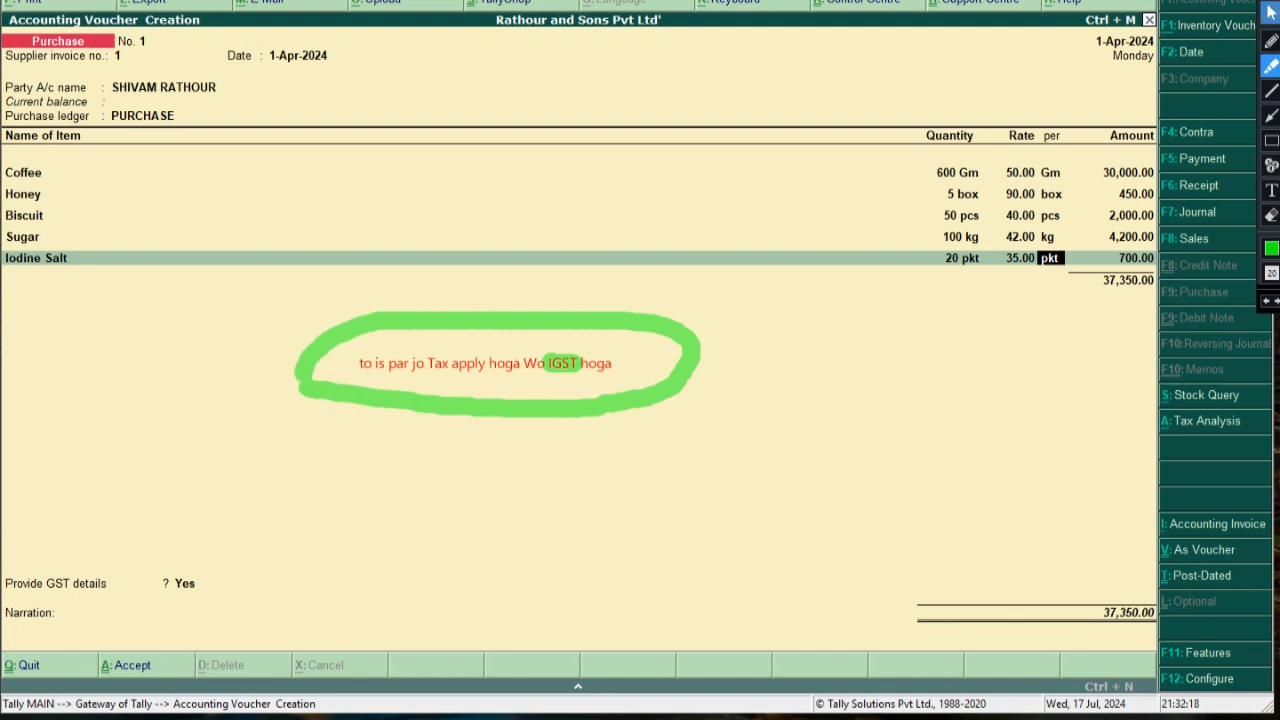
pyautogui.click(1271, 13)
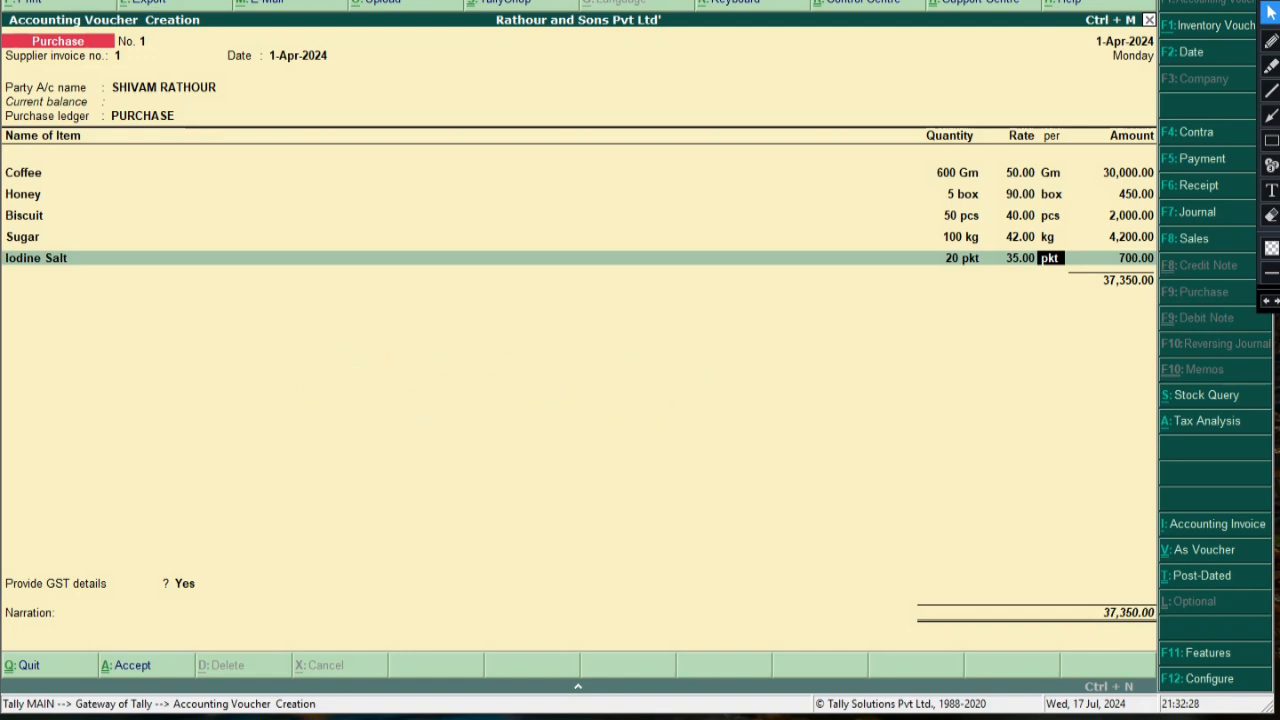
# Accept the Iodine Salt line, then add the IGST 28% ledger charging 10,458.00
pyautogui.press('Return')
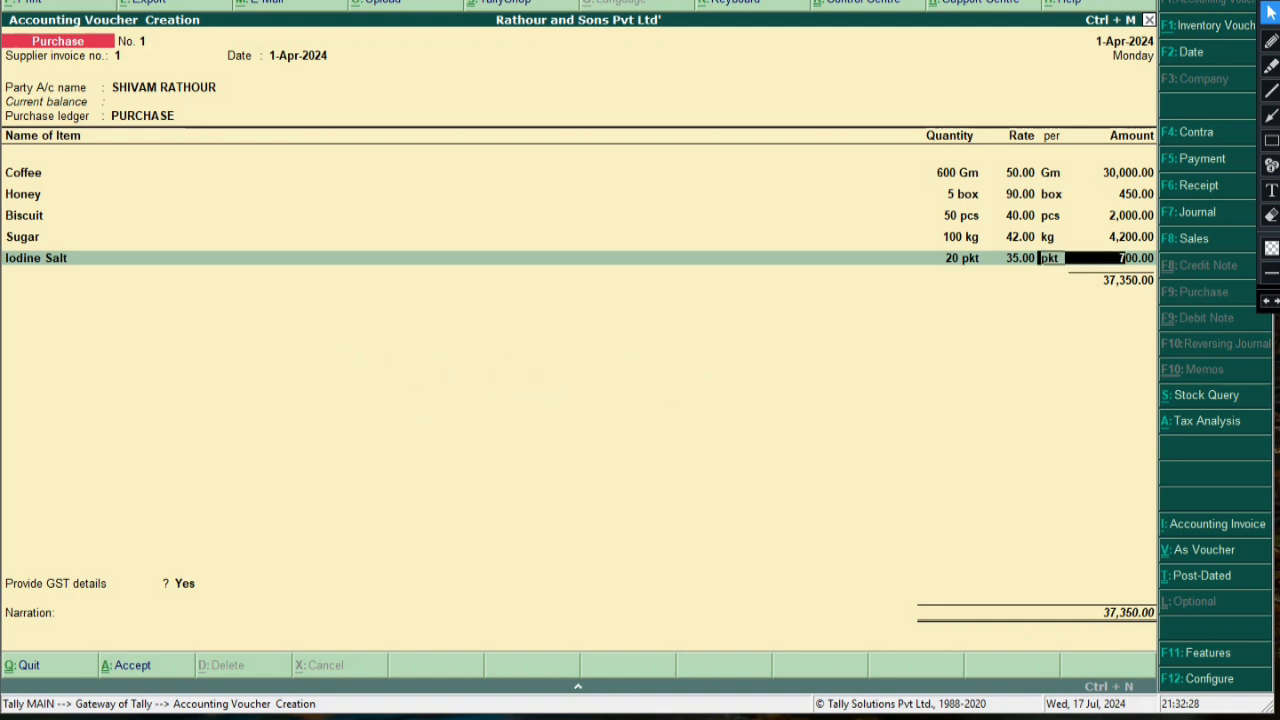
pyautogui.press('Return')
pyautogui.press('Return')
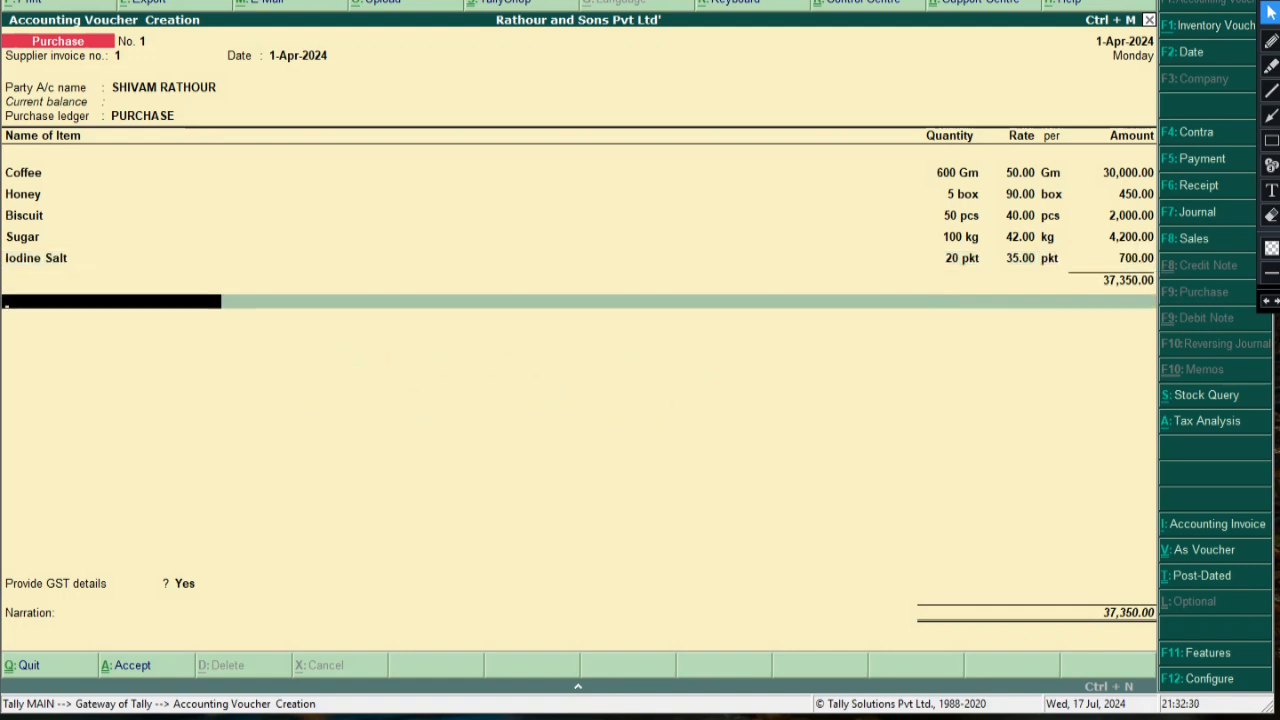
pyautogui.press('Return')
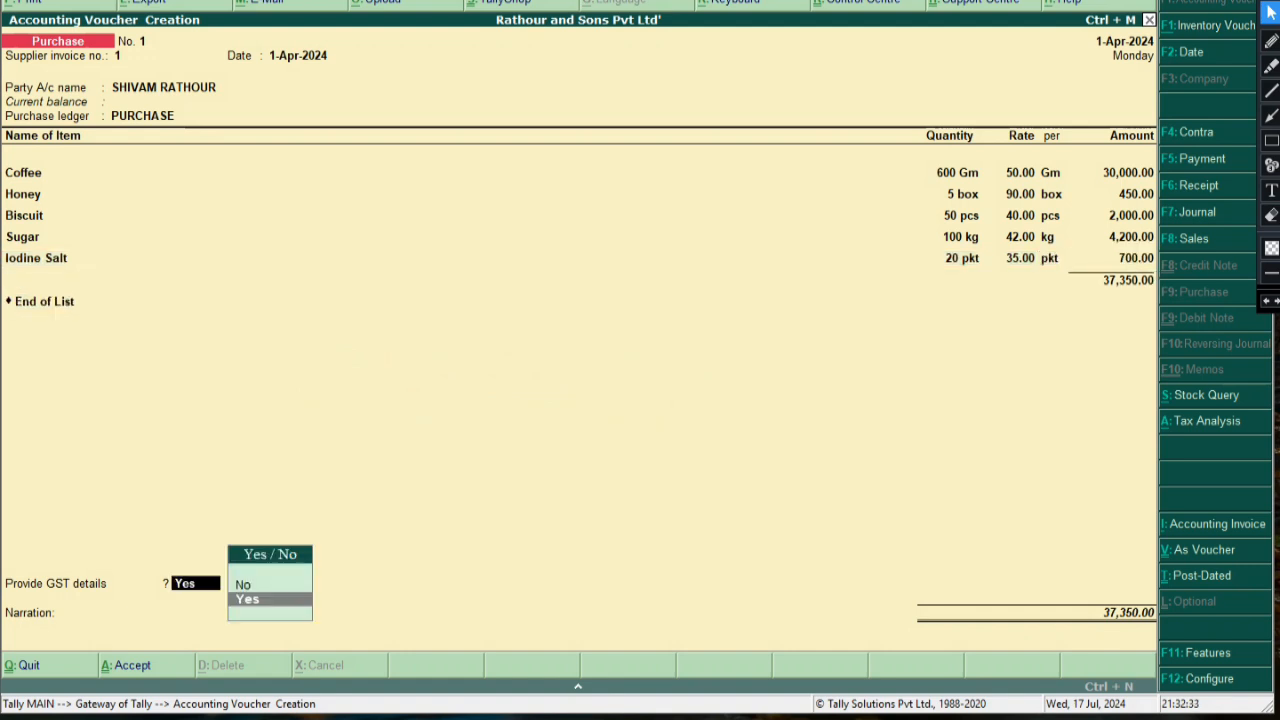
pyautogui.press('Return')
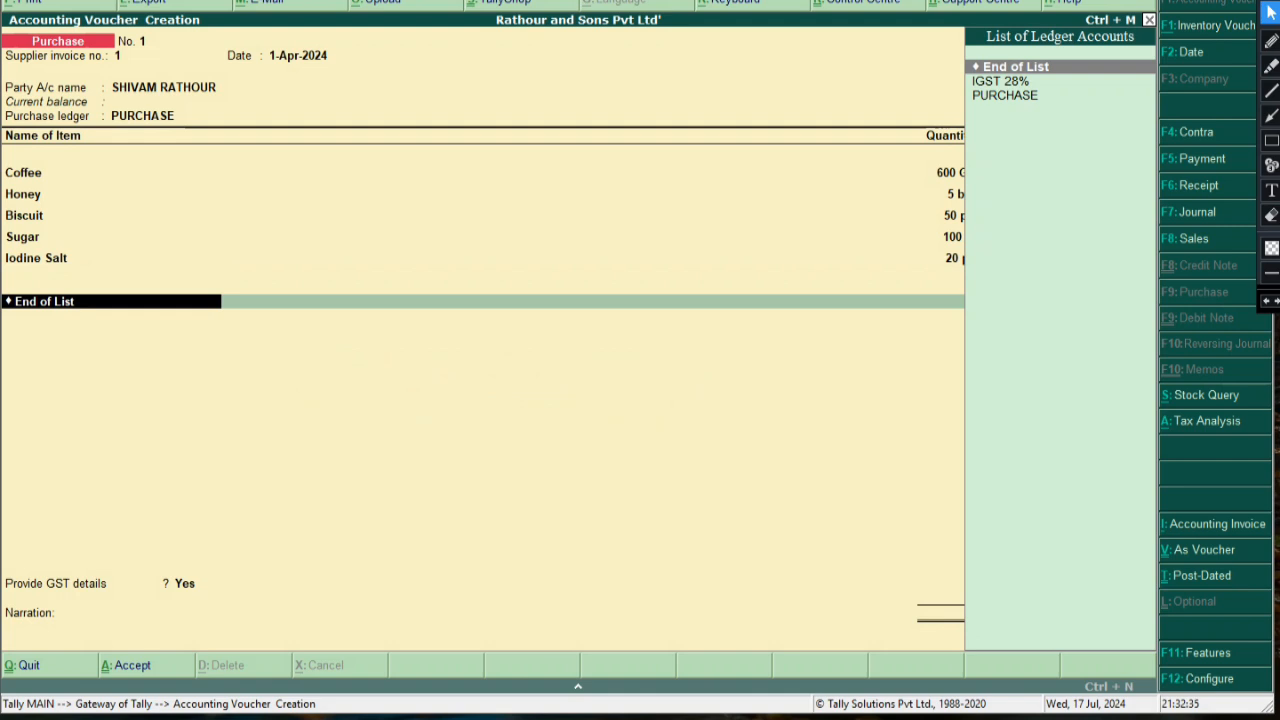
pyautogui.press('Down')
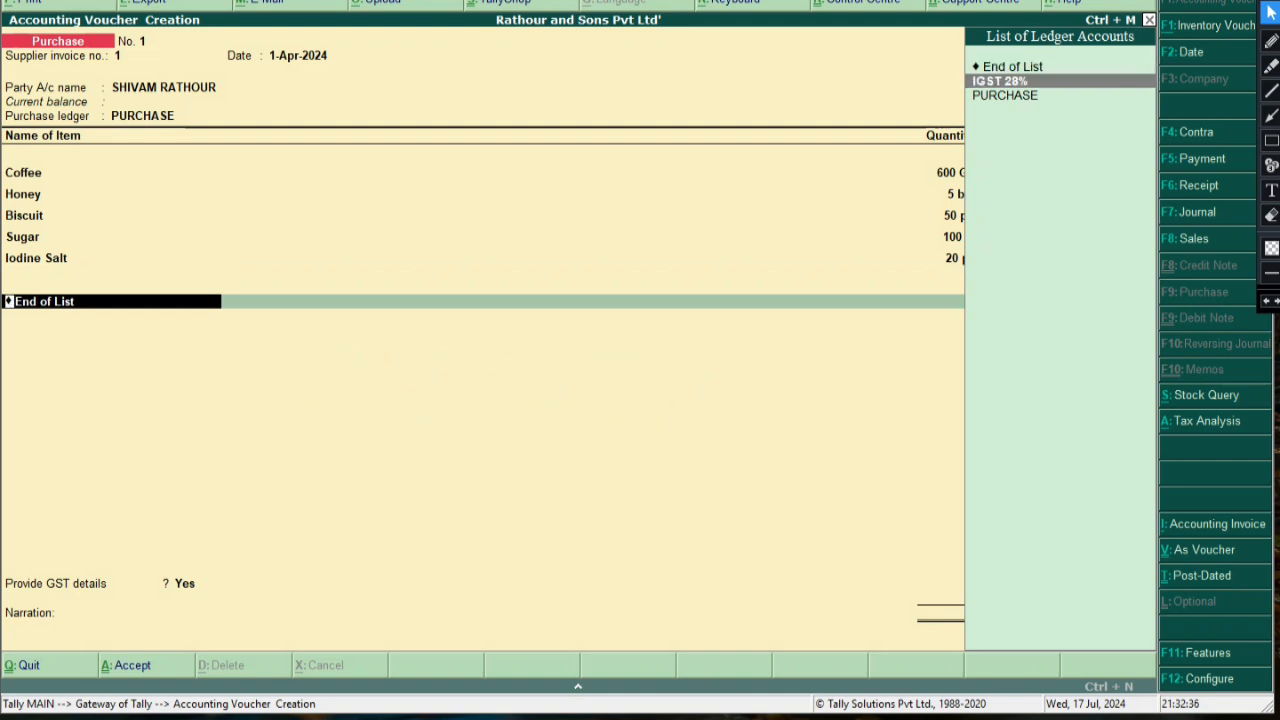
pyautogui.press('Return')
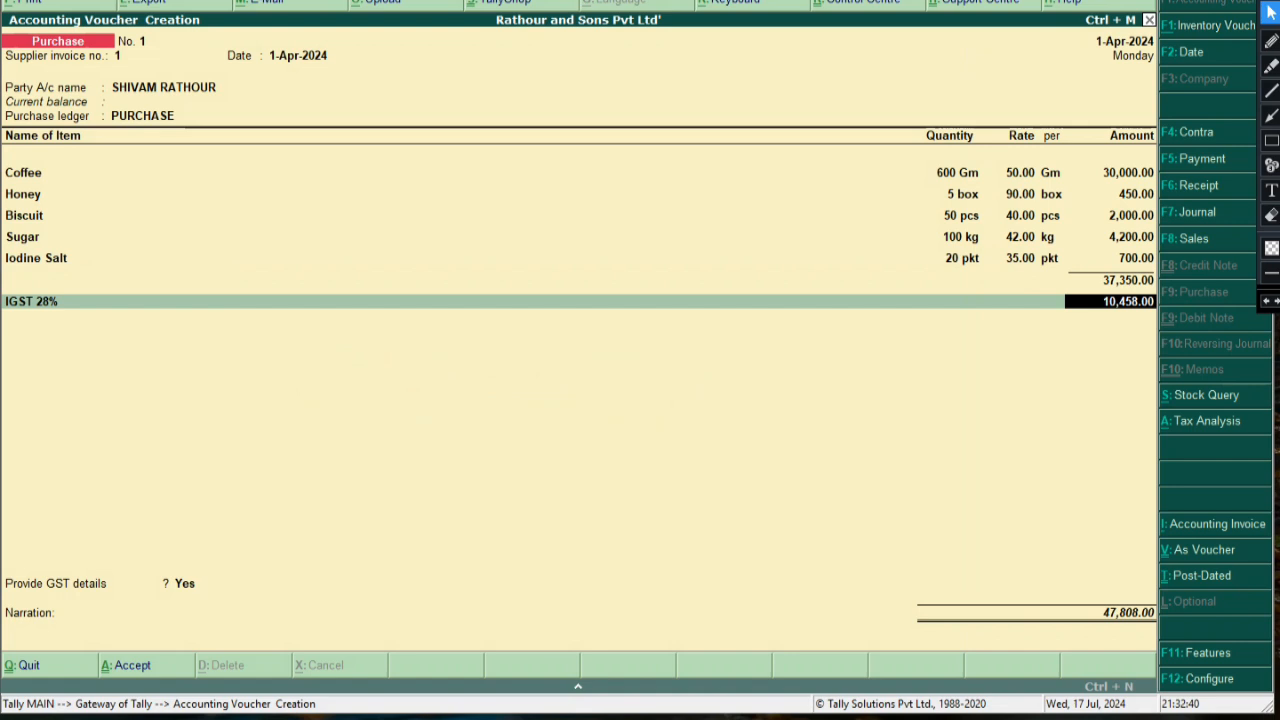
pyautogui.click(1271, 116)
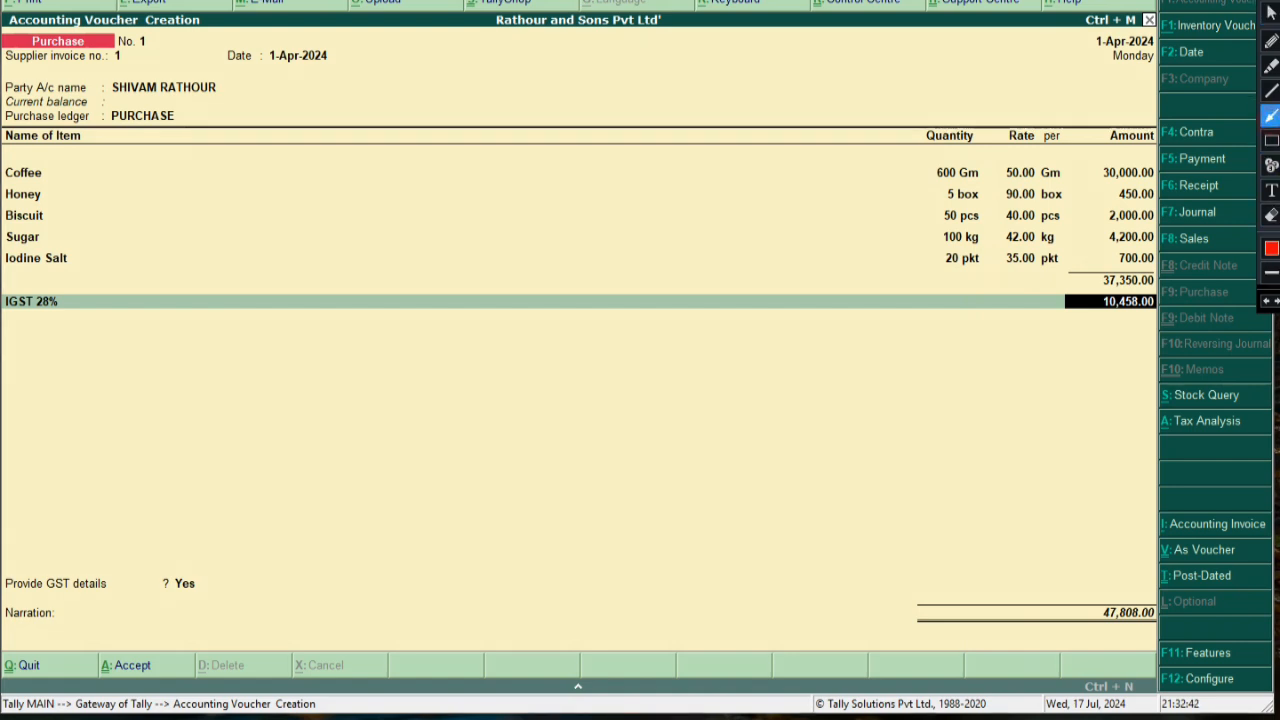
pyautogui.moveTo(57, 303); pyautogui.dragTo(1058, 301)
pyautogui.click(1271, 140)
pyautogui.moveTo(1079, 295); pyautogui.dragTo(1160, 318)
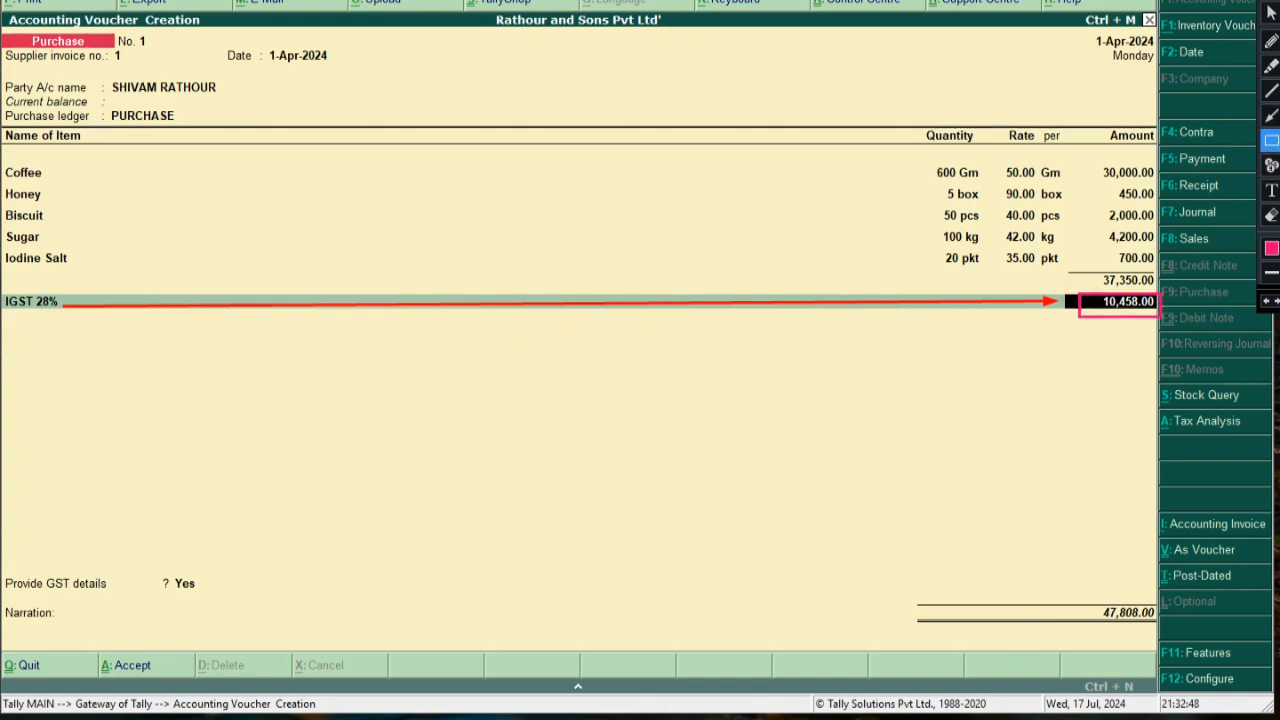
pyautogui.click(1271, 189)
pyautogui.click(540, 318)
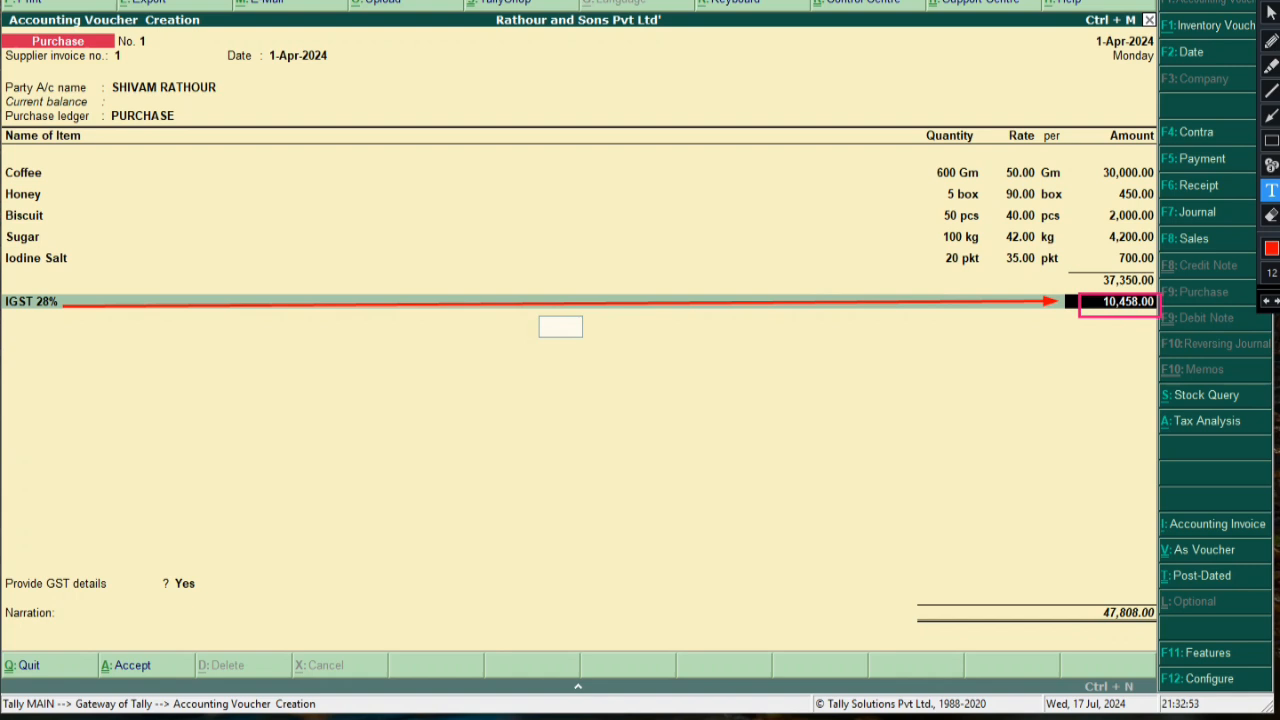
pyautogui.write('Total Appl')
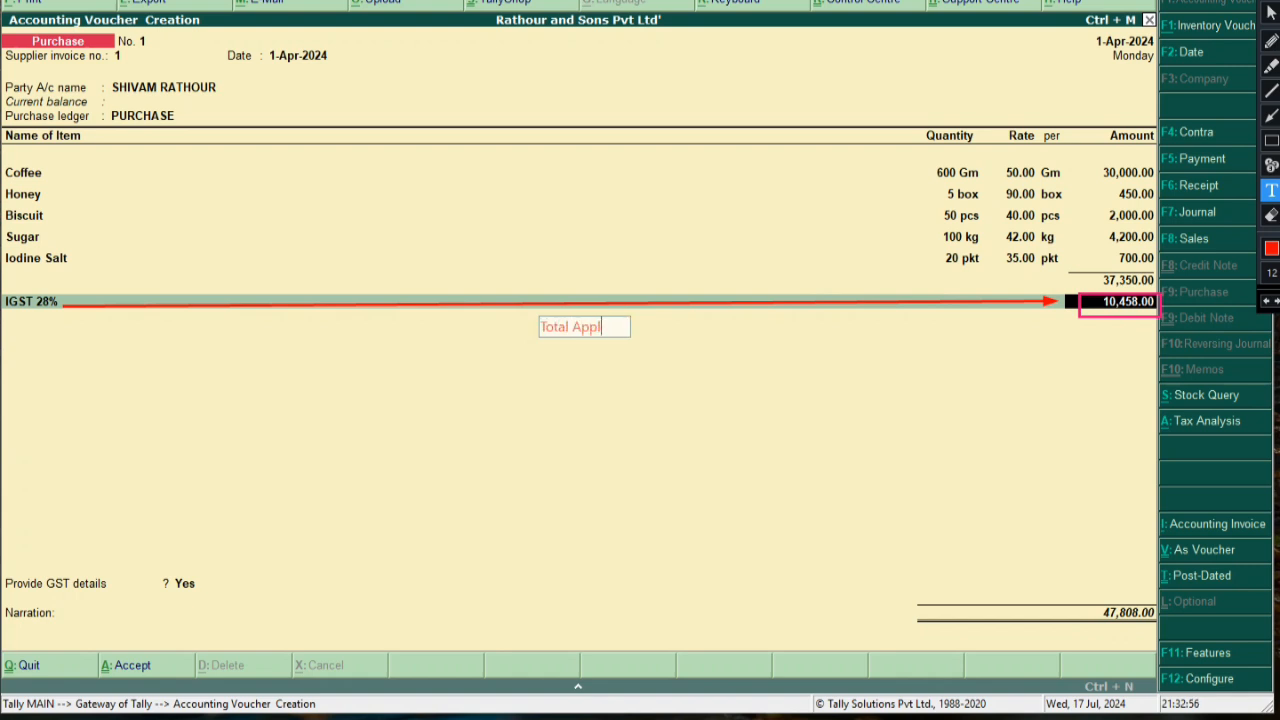
pyautogui.write('icable')
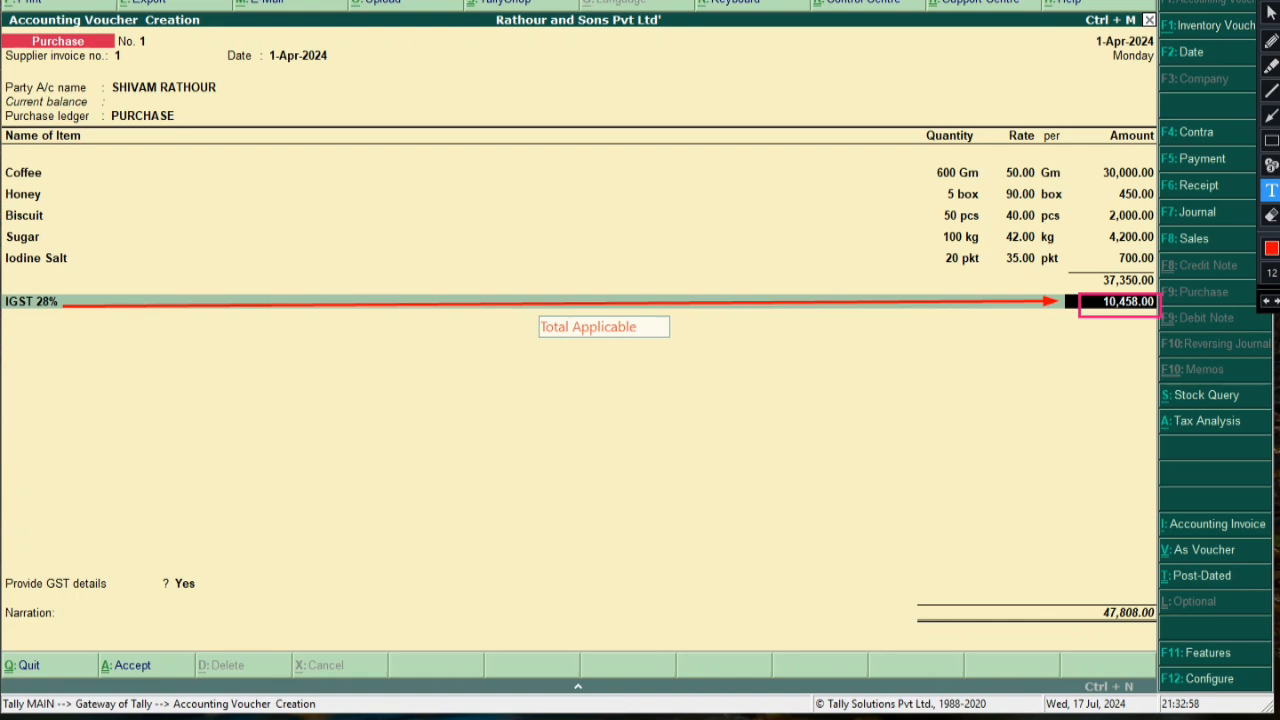
pyautogui.write(' IGSt')
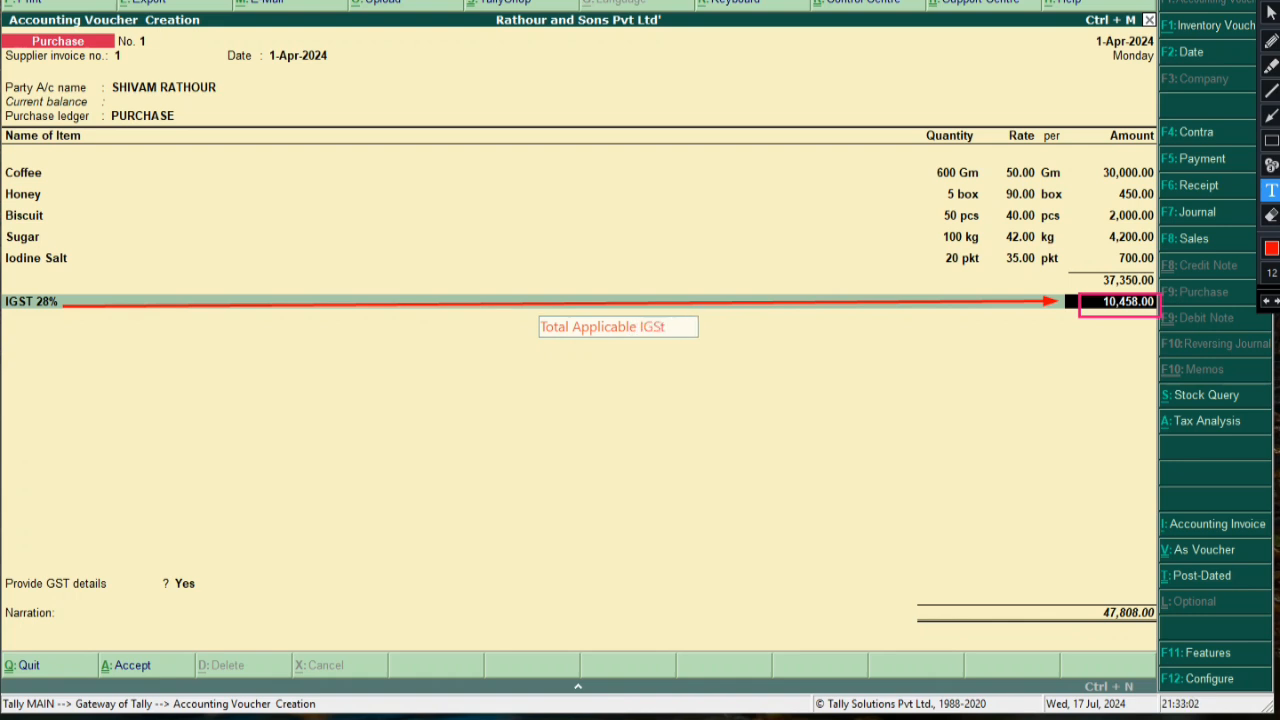
pyautogui.press('BackSpace')
pyautogui.write('T =')
pyautogui.click(1271, 140)
pyautogui.moveTo(531, 316)
pyautogui.mouseDown()
pyautogui.moveTo(731, 367)
pyautogui.moveTo(885, 345)
pyautogui.mouseUp()
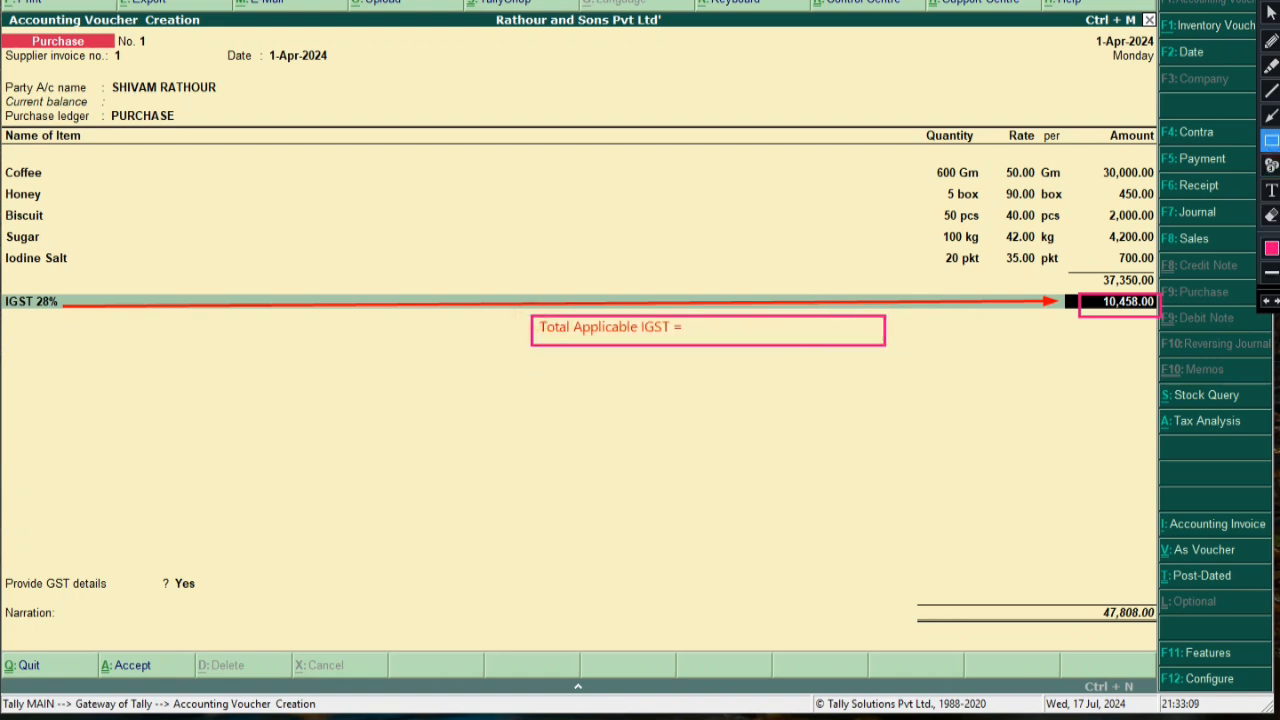
pyautogui.click(1271, 190)
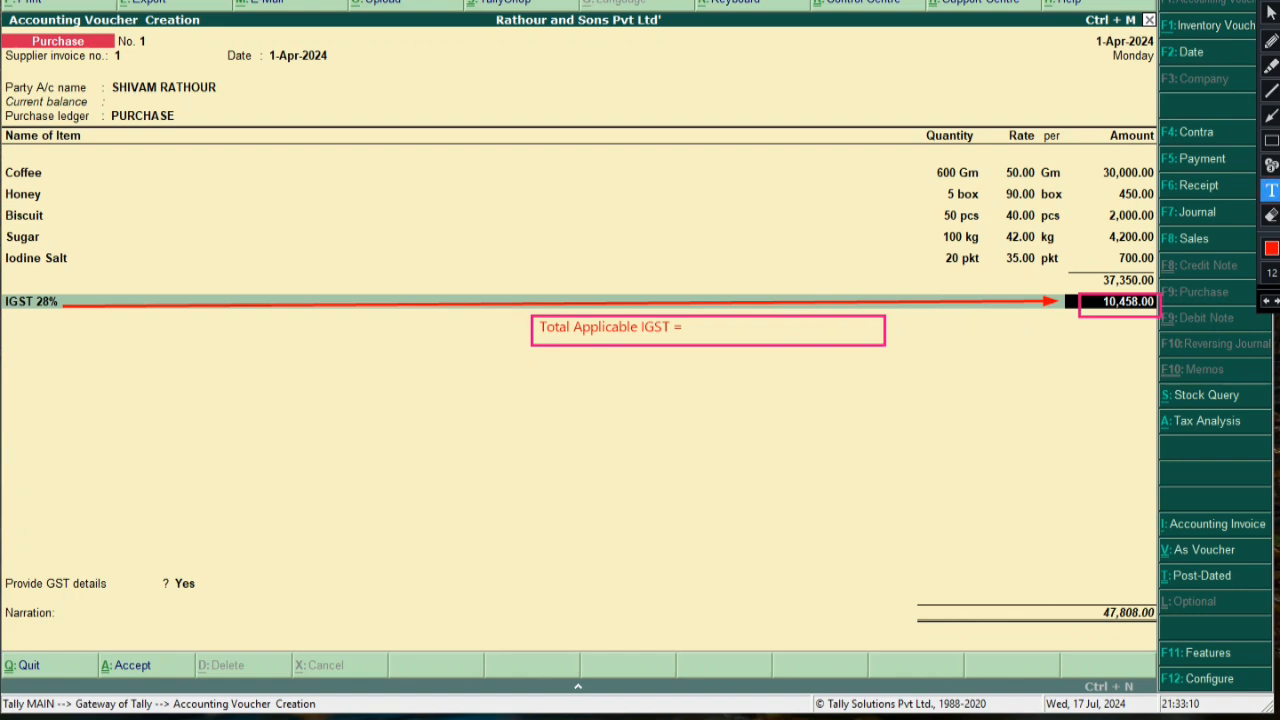
pyautogui.click(709, 323)
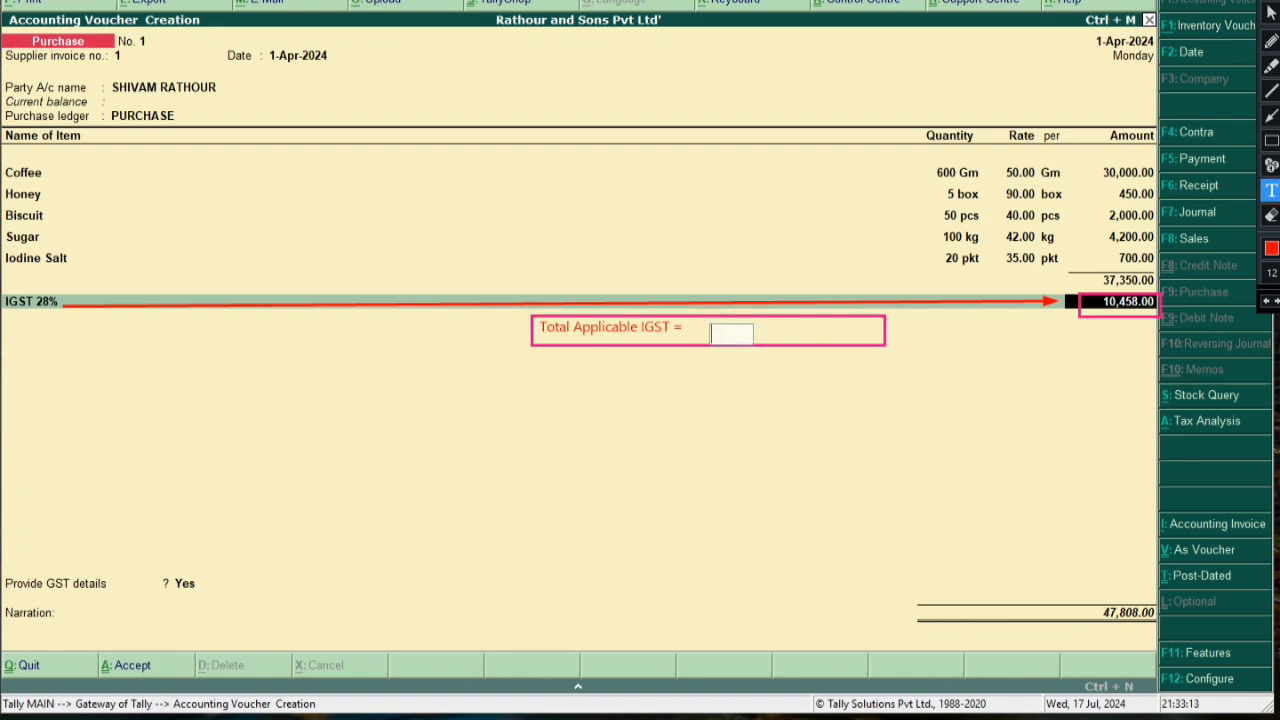
pyautogui.write('10,458')
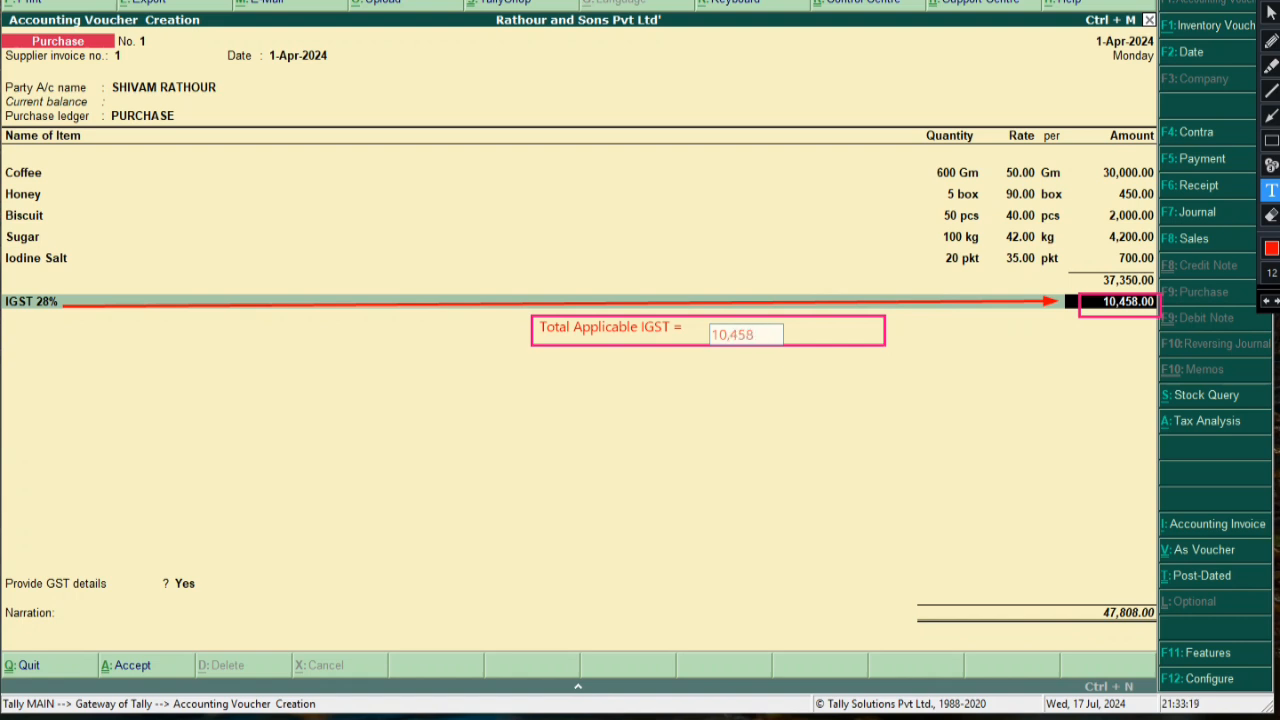
pyautogui.moveTo(758, 335); pyautogui.dragTo(744, 333)
pyautogui.click(864, 395)
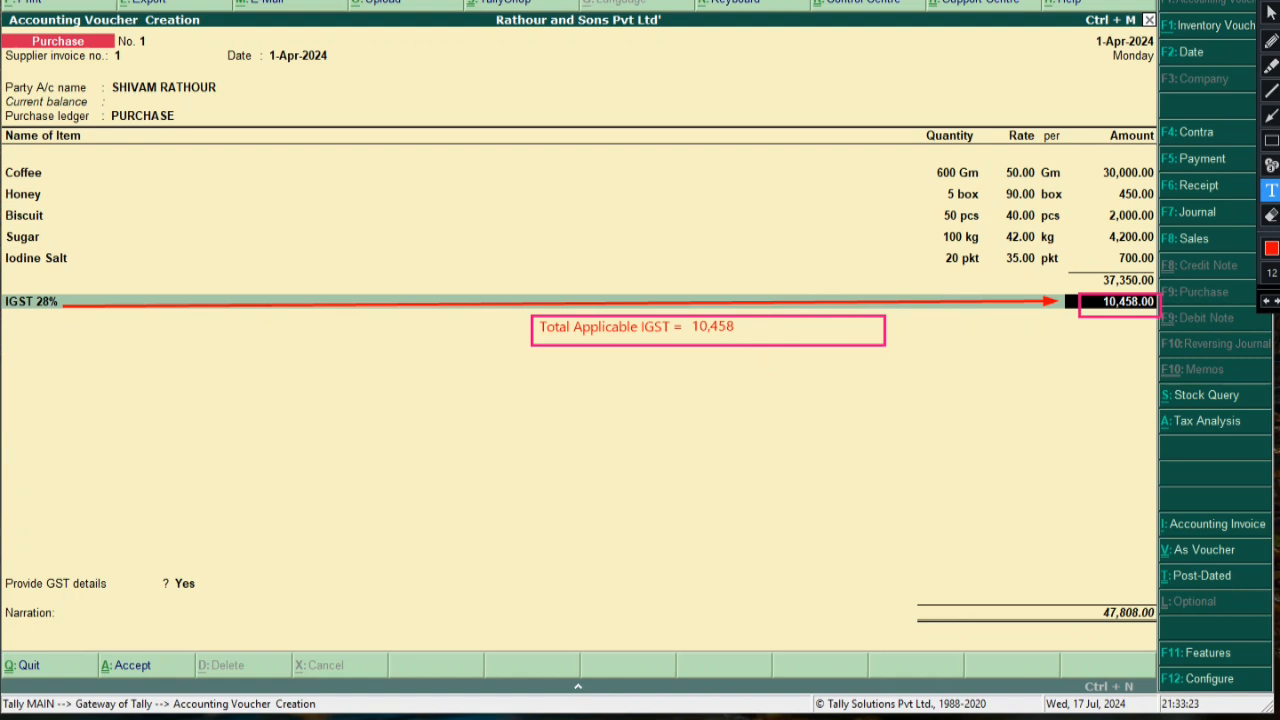
pyautogui.click(1271, 115)
pyautogui.moveTo(888, 335); pyautogui.dragTo(1090, 314)
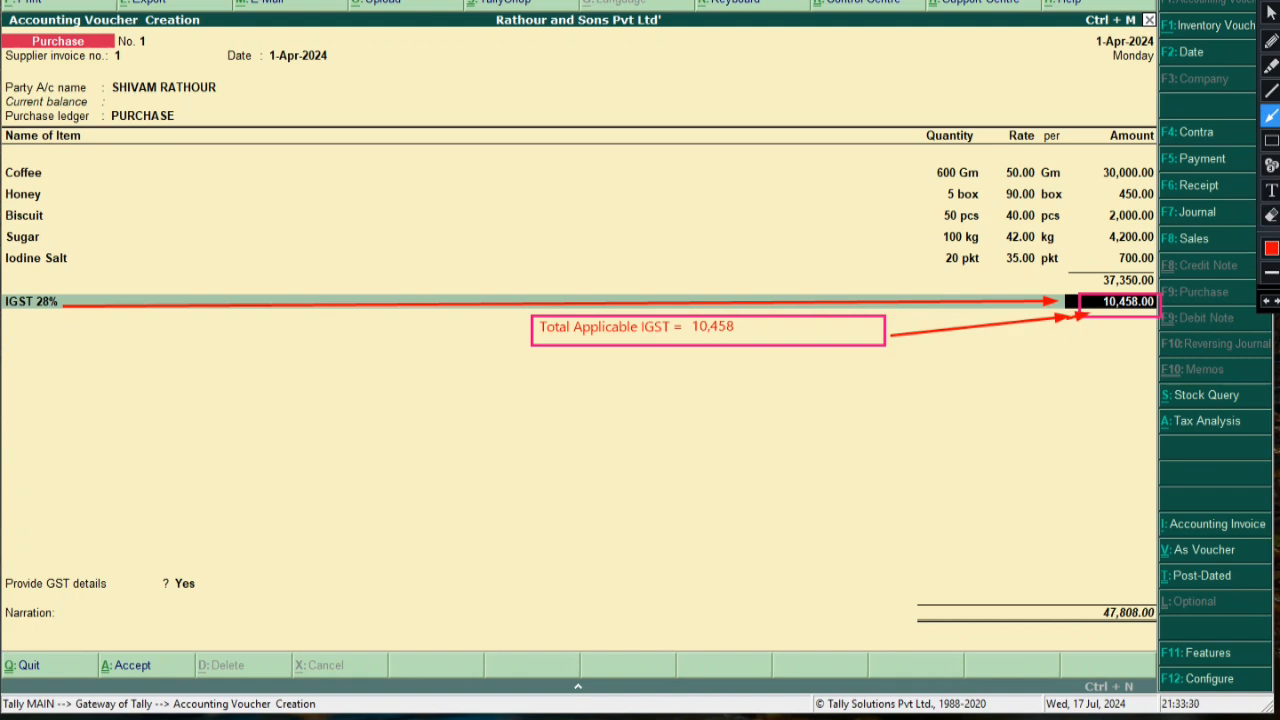
pyautogui.moveTo(34, 316)
pyautogui.mouseDown()
pyautogui.moveTo(436, 370)
pyautogui.moveTo(678, 345)
pyautogui.mouseUp()
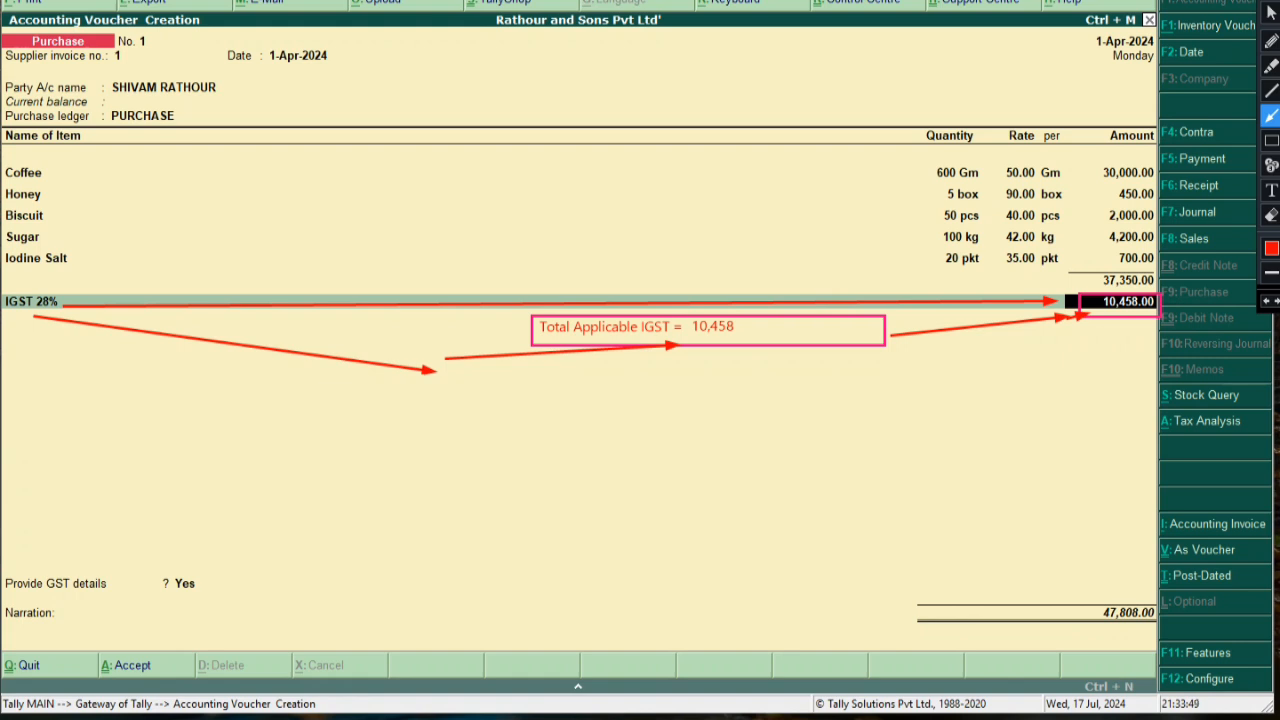
pyautogui.click(1271, 12)
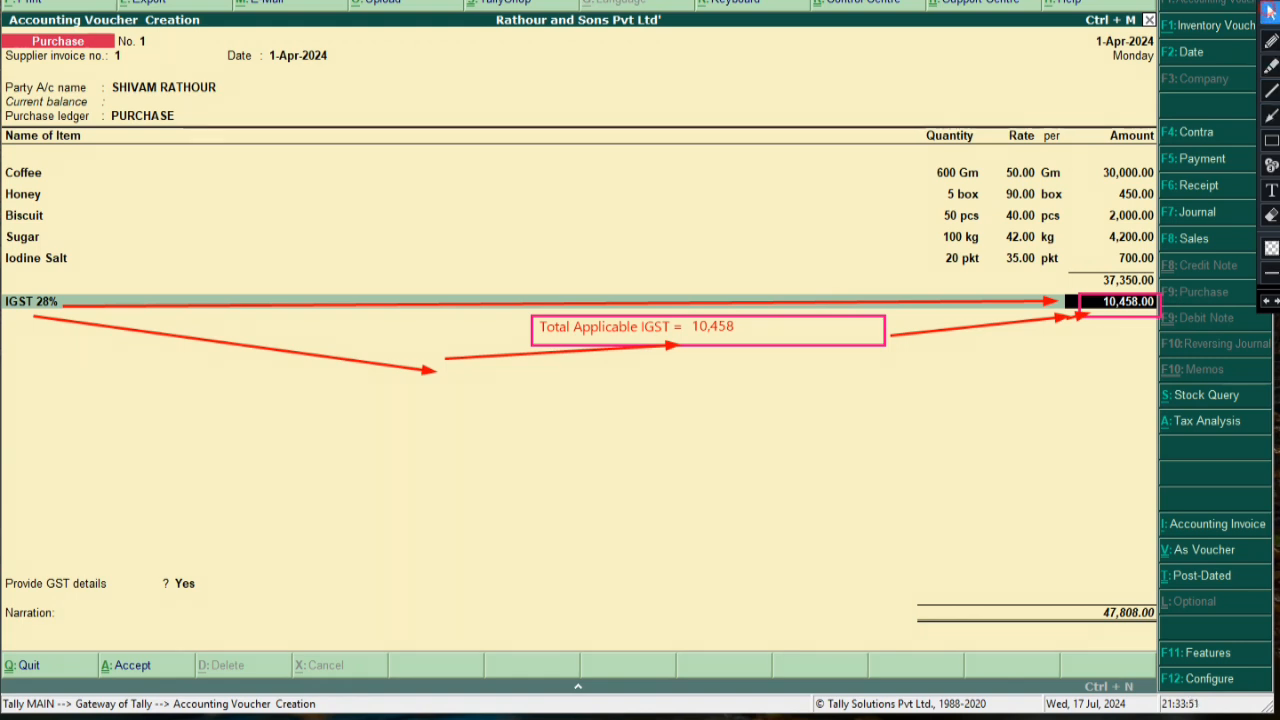
pyautogui.click(1271, 40)
# Clear the on-screen annotations and re-accept the Honey line and the IGST 28% ledger amount
pyautogui.hotkey('ctrl', 'shift', 'c')
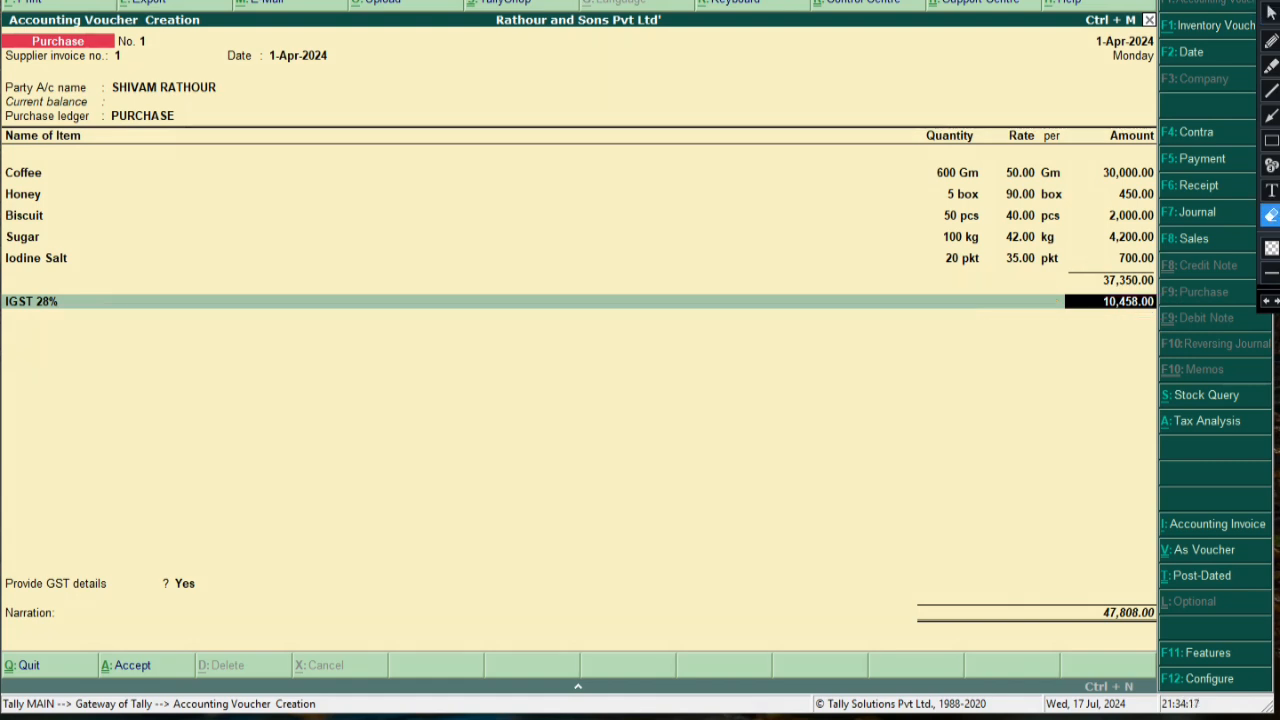
pyautogui.click(1270, 12)
pyautogui.click(10, 194)
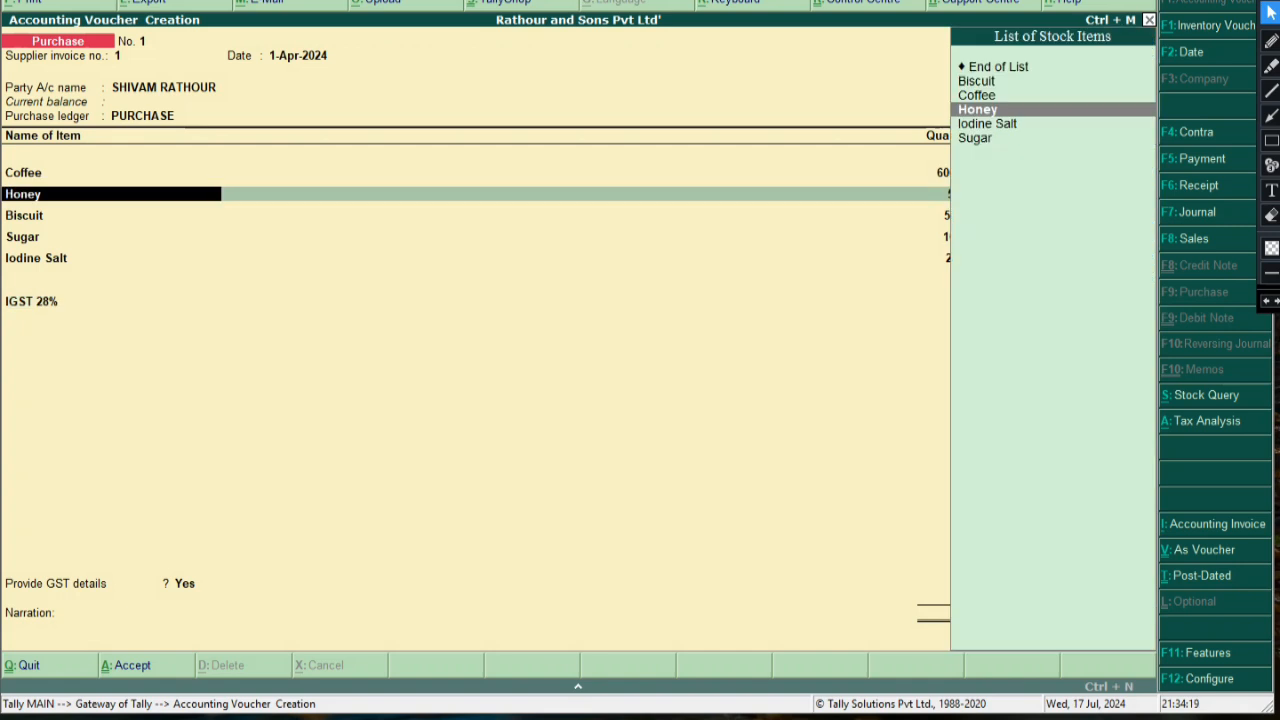
pyautogui.press('Return')
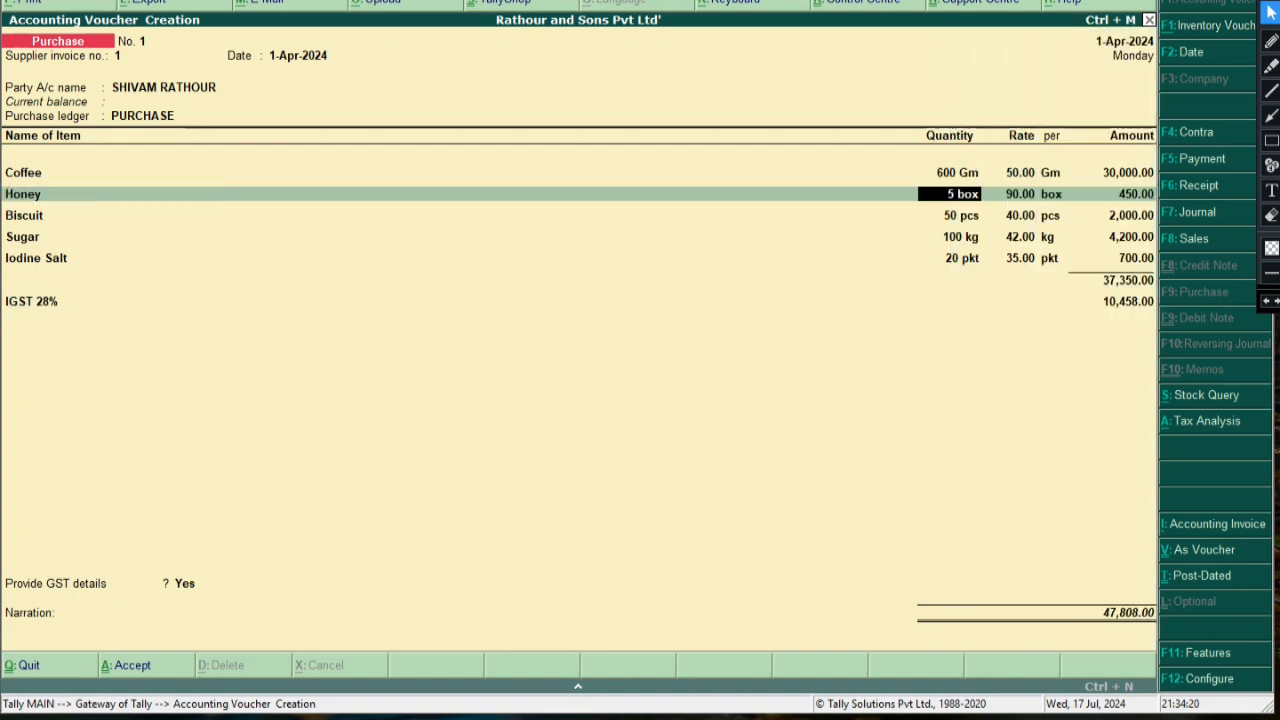
pyautogui.press('Down')
pyautogui.press('Down')
pyautogui.press('Down')
pyautogui.press('Down')
pyautogui.press('Down')
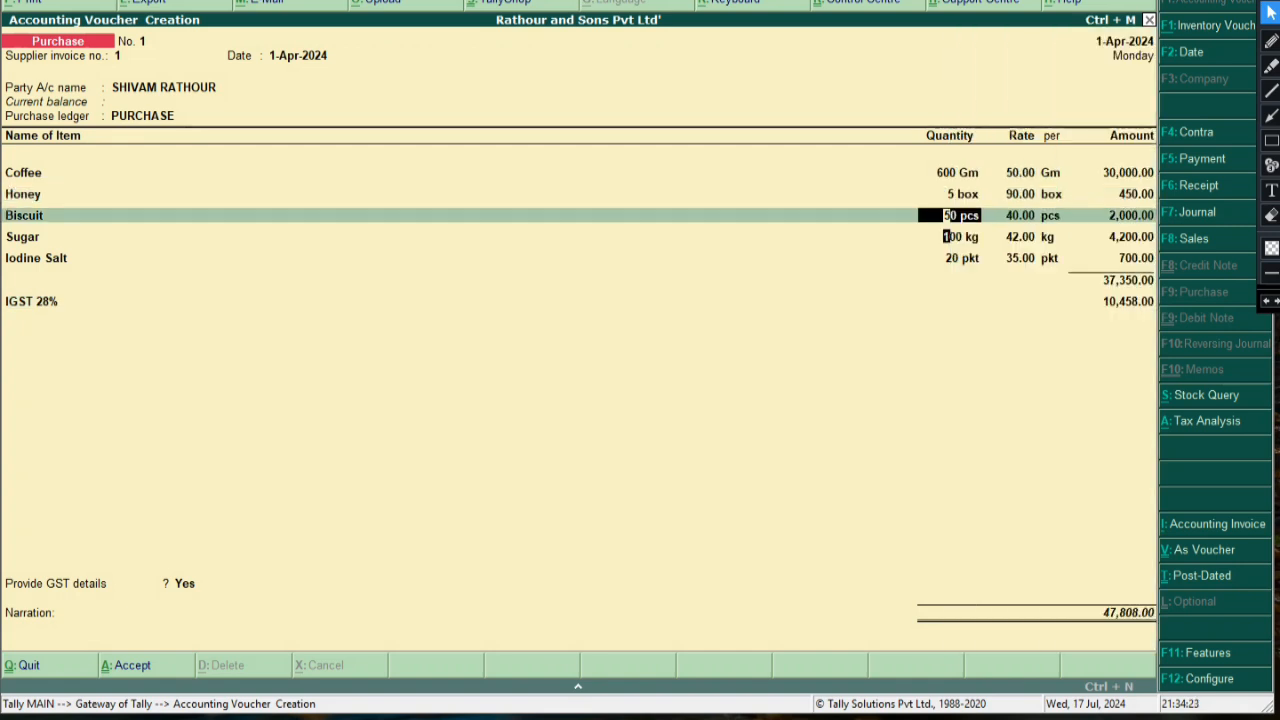
pyautogui.press('Down')
pyautogui.press('Up')
pyautogui.press('Return')
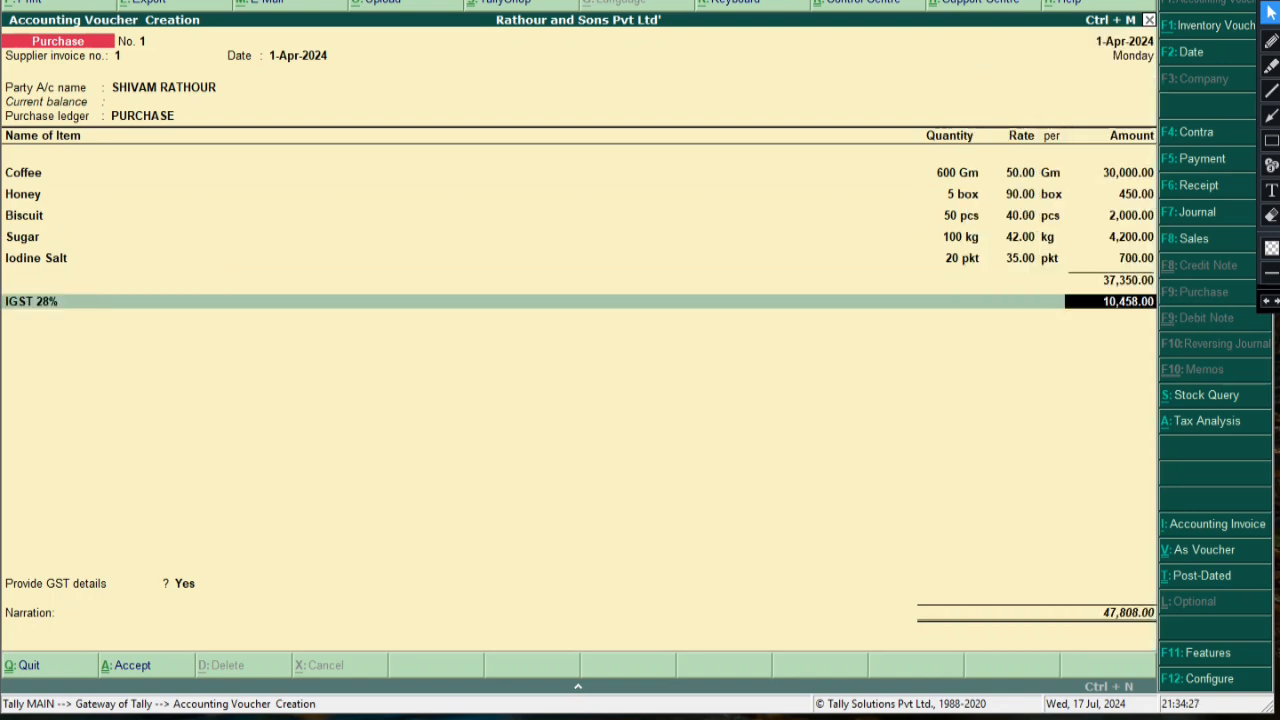
pyautogui.press('Return')
pyautogui.press('Return')
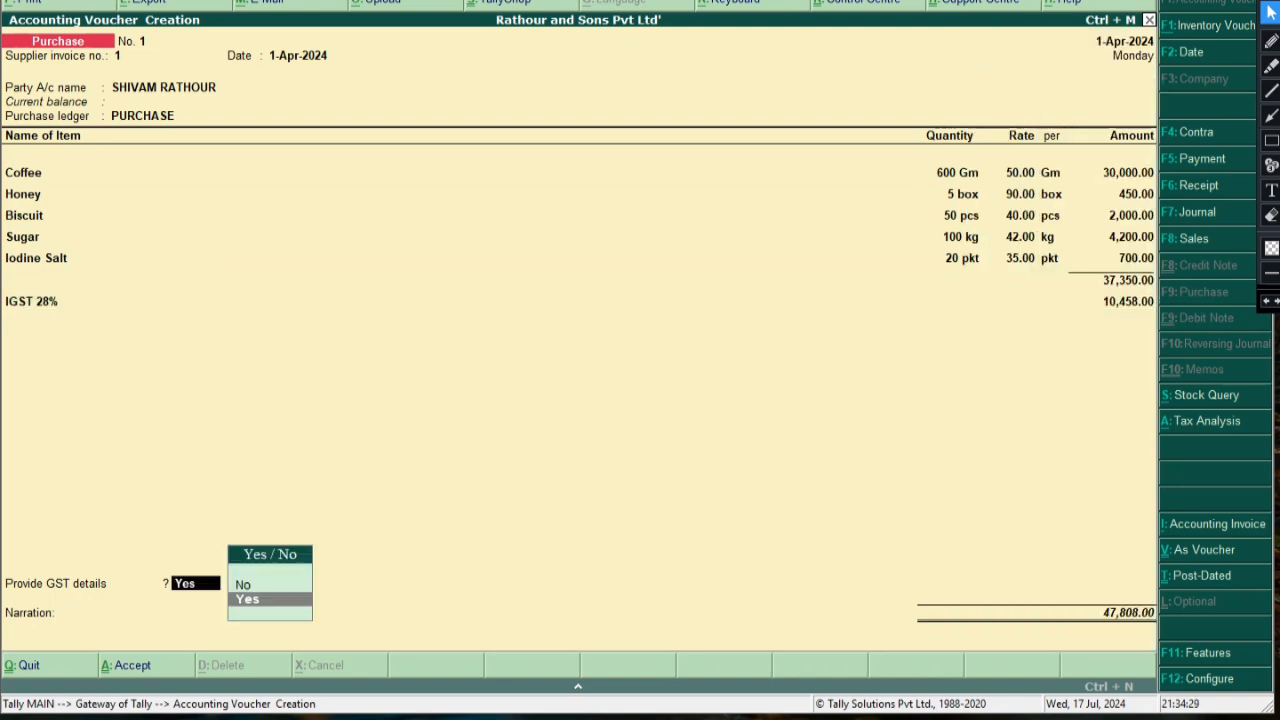
pyautogui.press('Return')
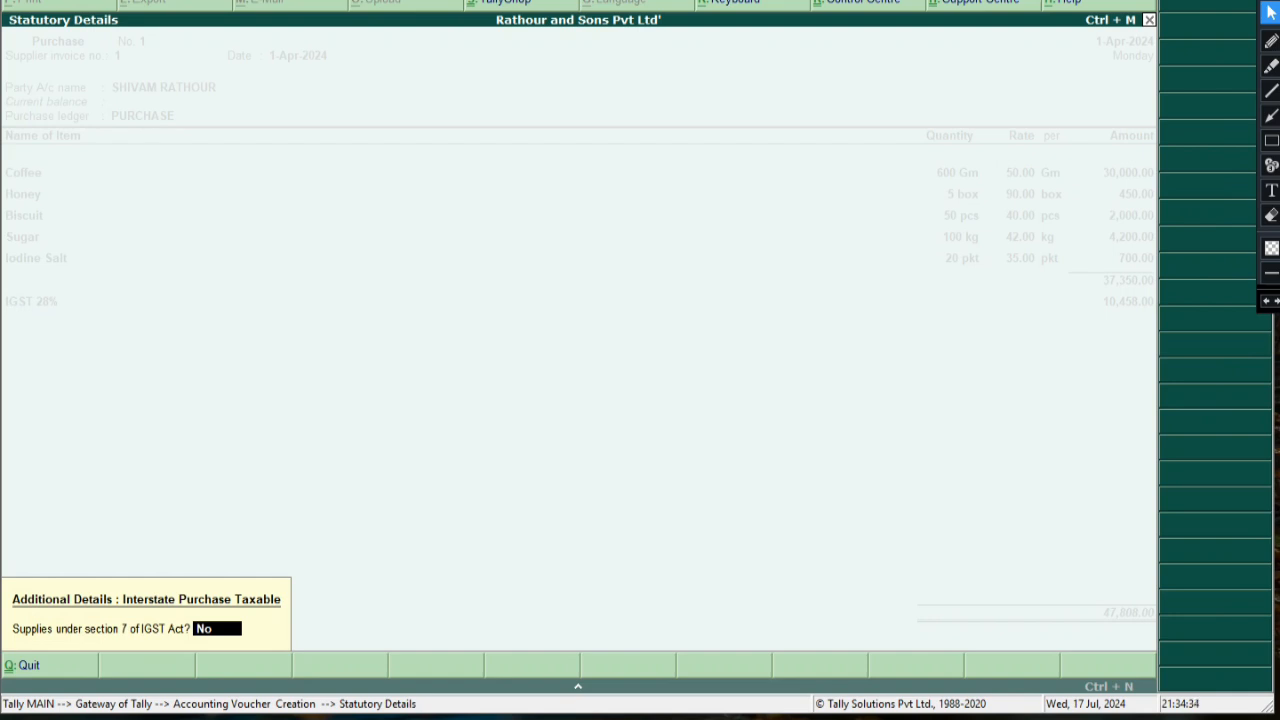
# Answer Yes in the statutory details, add narration 'bill no. 450', and save the voucher
pyautogui.write('y')
pyautogui.press('Return')
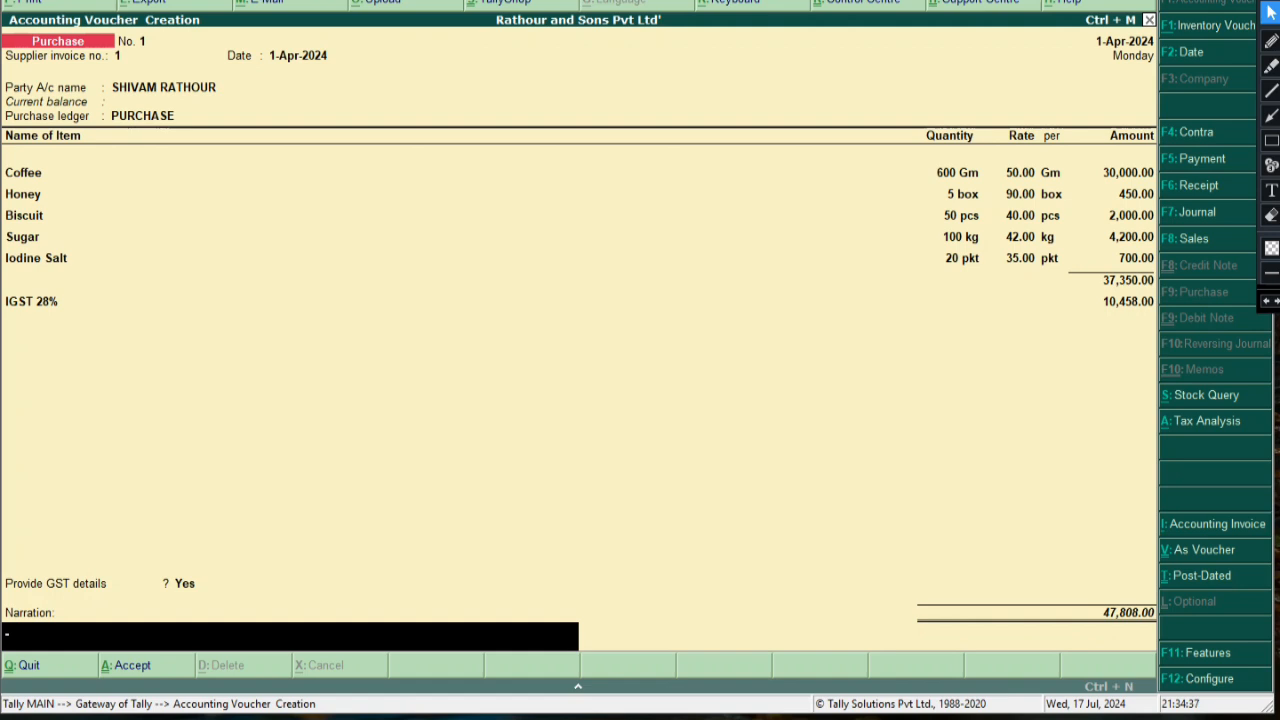
pyautogui.write('bill')
pyautogui.press('BackSpace')
pyautogui.press('BackSpace')
pyautogui.press('BackSpace')
pyautogui.press('BackSpace')
pyautogui.press('BackSpace')
pyautogui.press('BackSpace')
pyautogui.press('BackSpace')
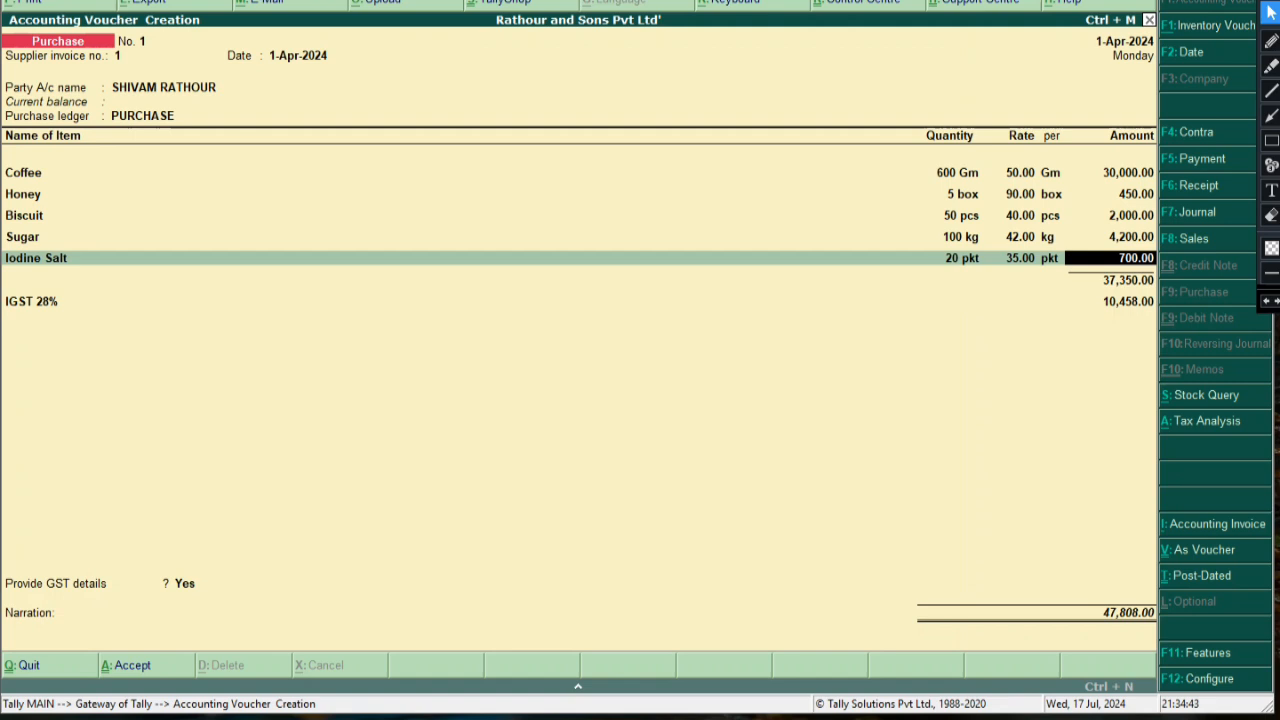
pyautogui.press('Return')
pyautogui.press('Return')
pyautogui.press('Return')
pyautogui.press('Return')
pyautogui.press('Return')
pyautogui.press('Return')
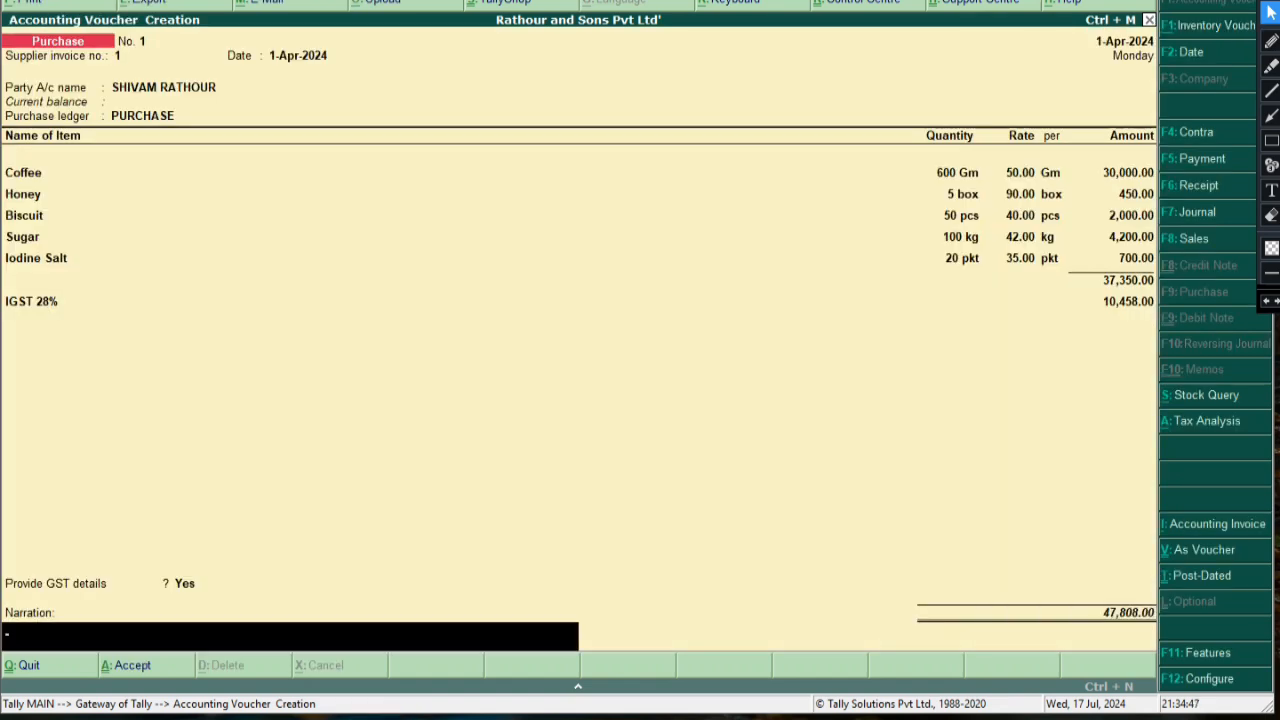
pyautogui.write('bill no.')
pyautogui.write(' 450')
pyautogui.press('Return')
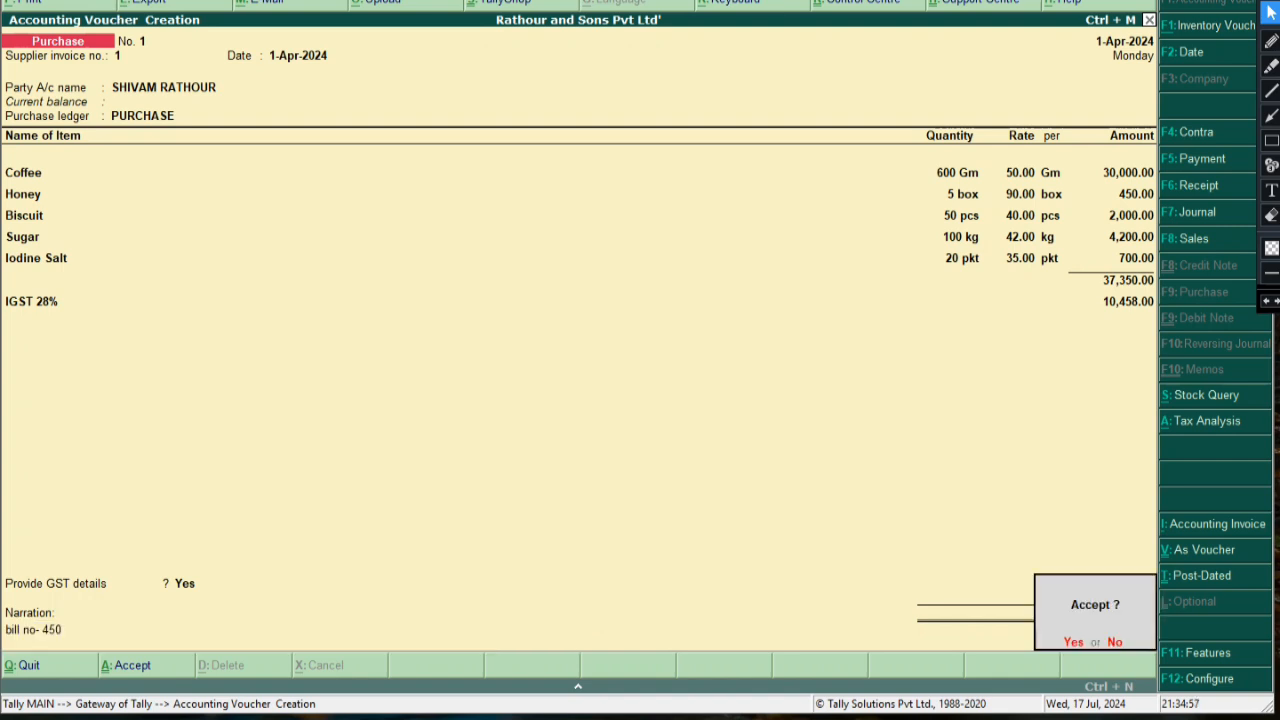
pyautogui.press('y')
pyautogui.hotkey('alt', 'F7')
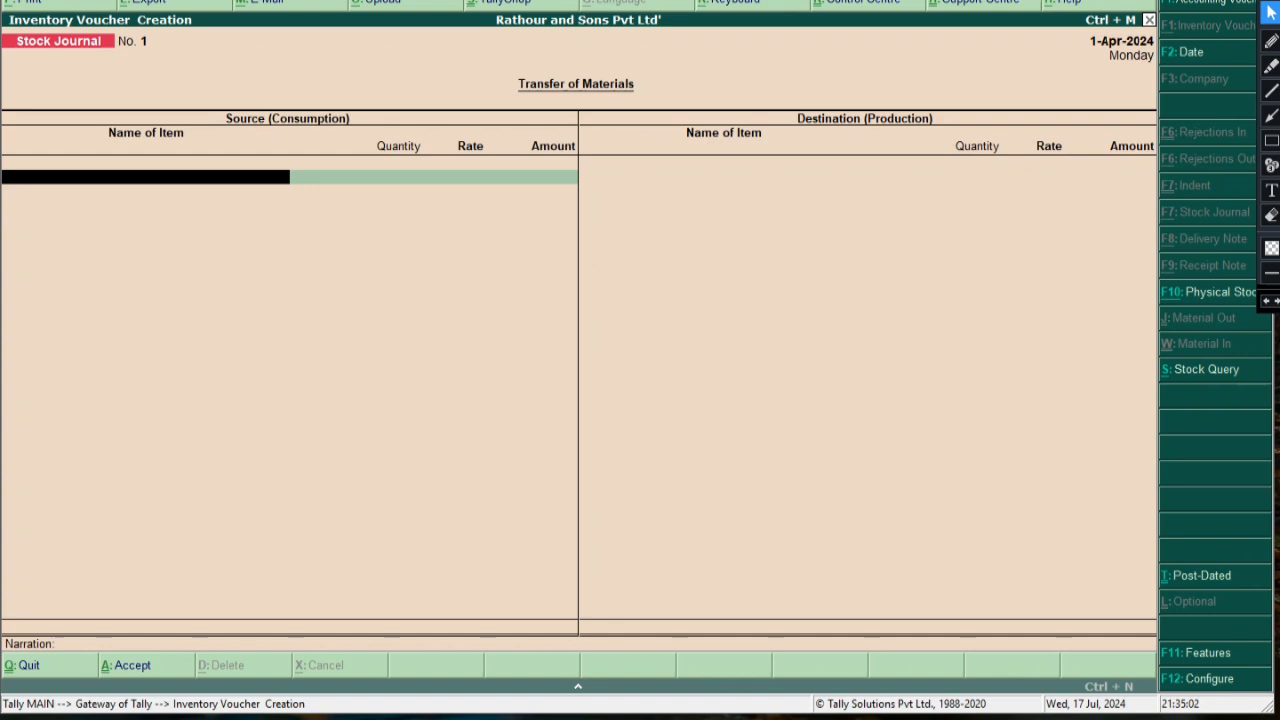
# Quit the unsaved stock journal and move down the Gateway of Tally menu toward Stock Summary
pyautogui.press('Escape')
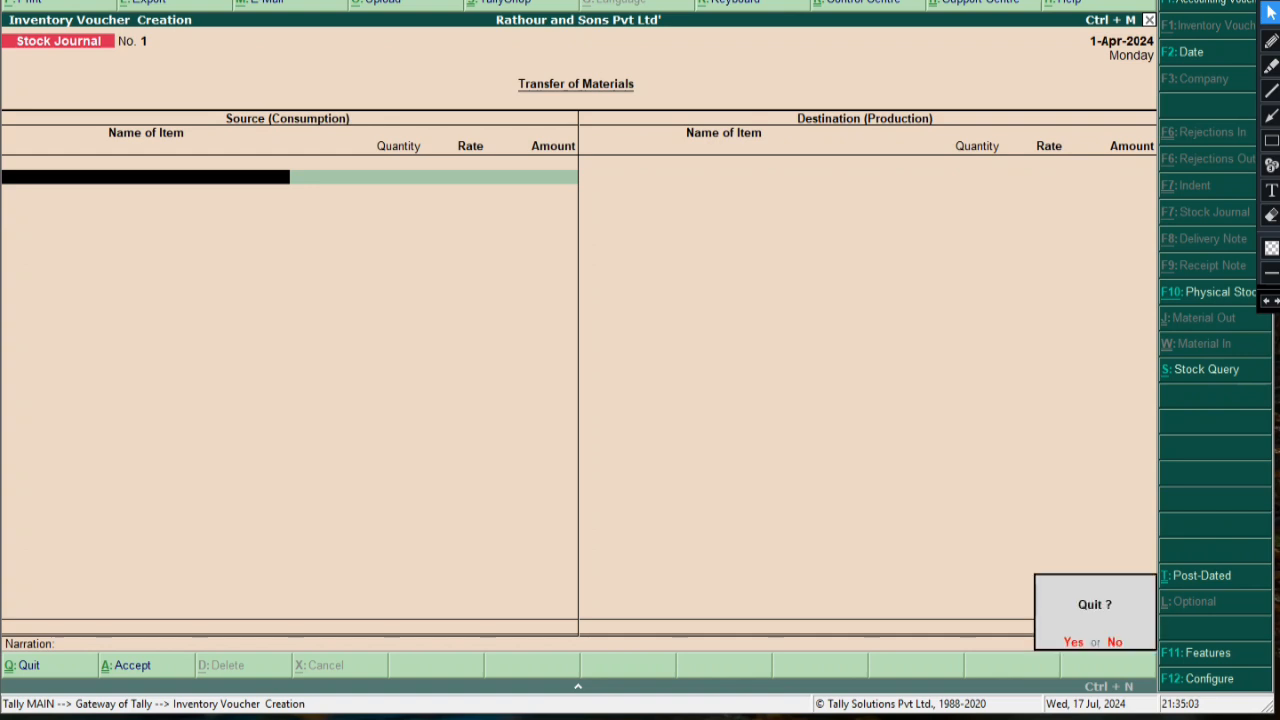
pyautogui.press('y')
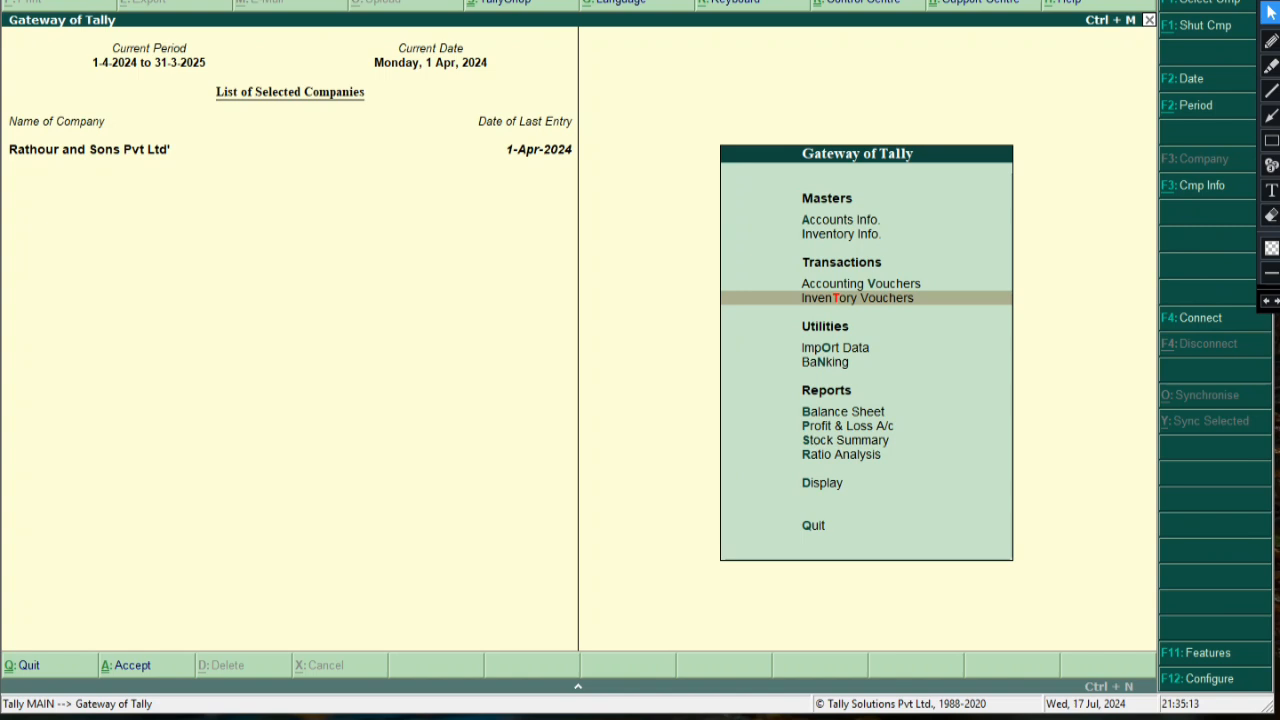
pyautogui.press('Up')
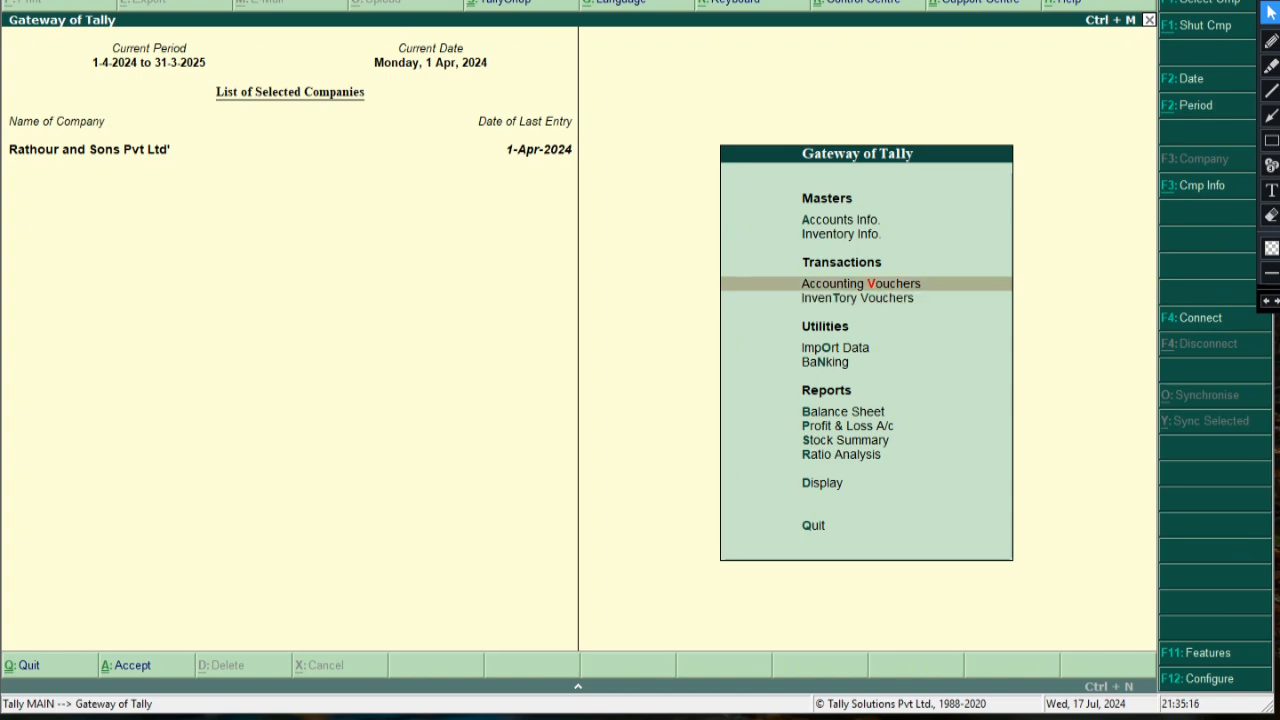
pyautogui.press('Down')
pyautogui.press('Up')
pyautogui.press('Down')
pyautogui.press('Down')
pyautogui.press('Down')
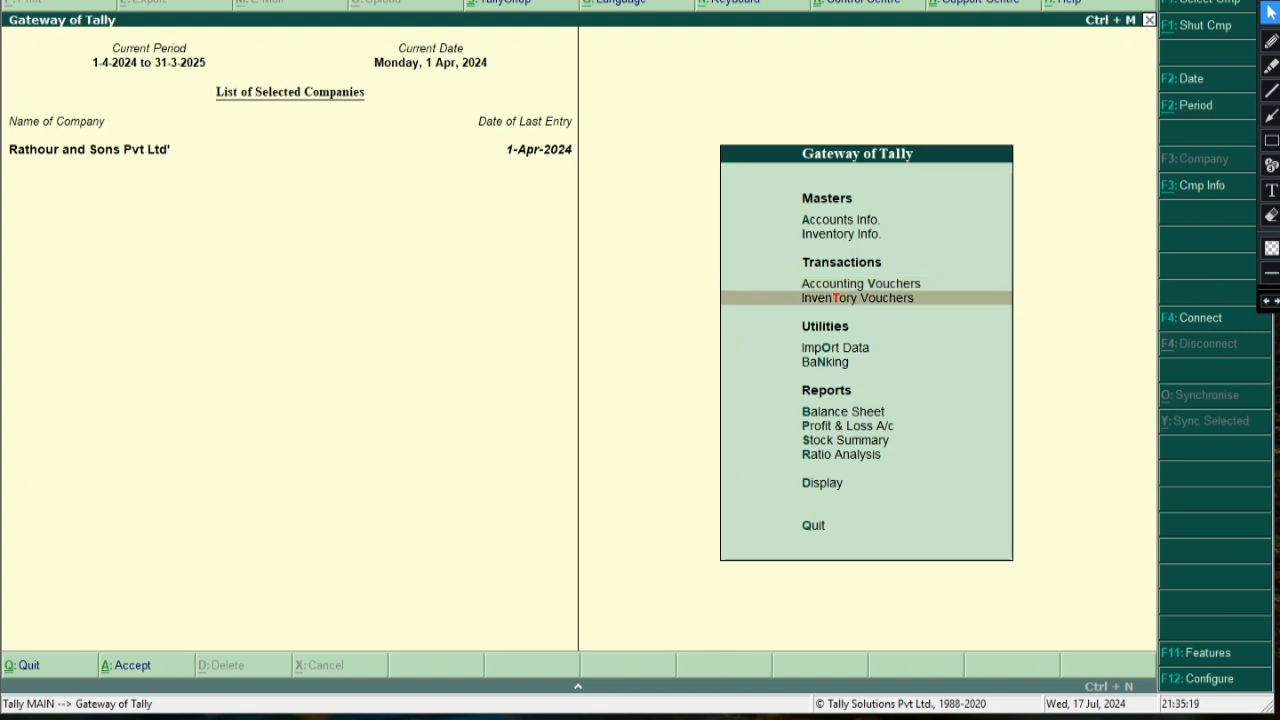
pyautogui.press('Down')
pyautogui.press('Down')
pyautogui.press('Down')
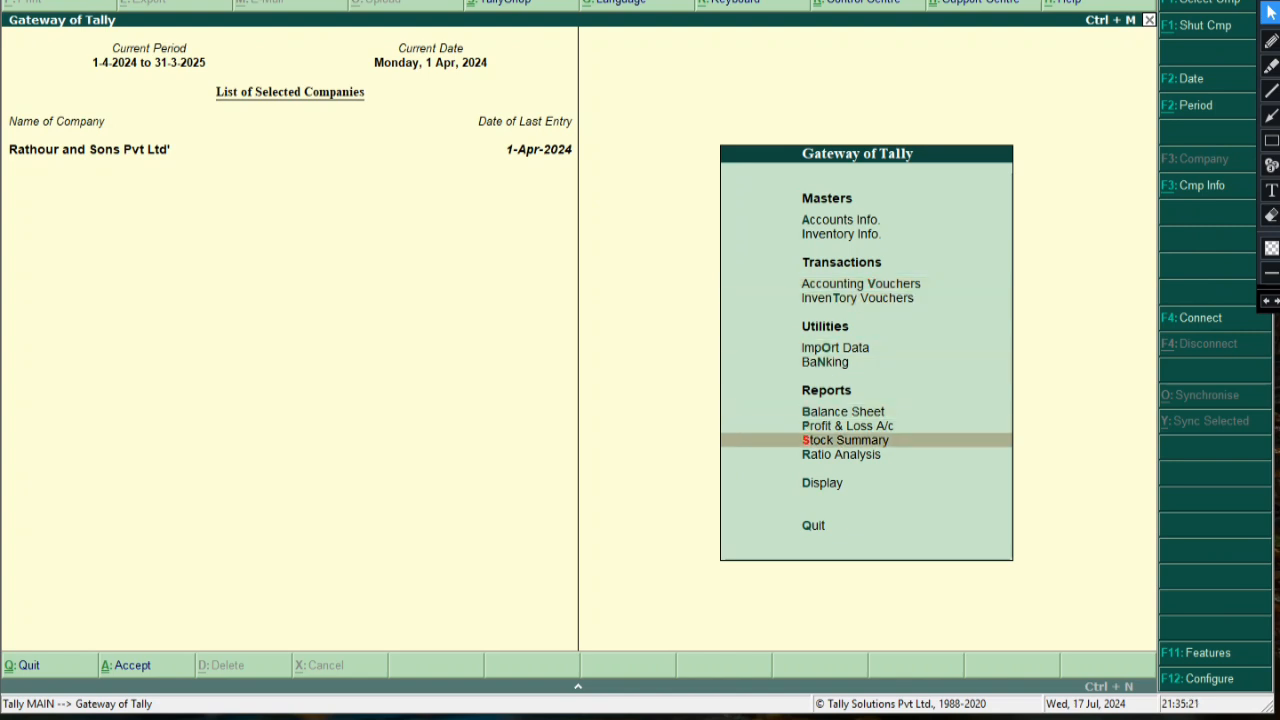
# Drill from Stock Summary through Edibels Items and Coffee into Coffee's April stock vouchers
pyautogui.press('Return')
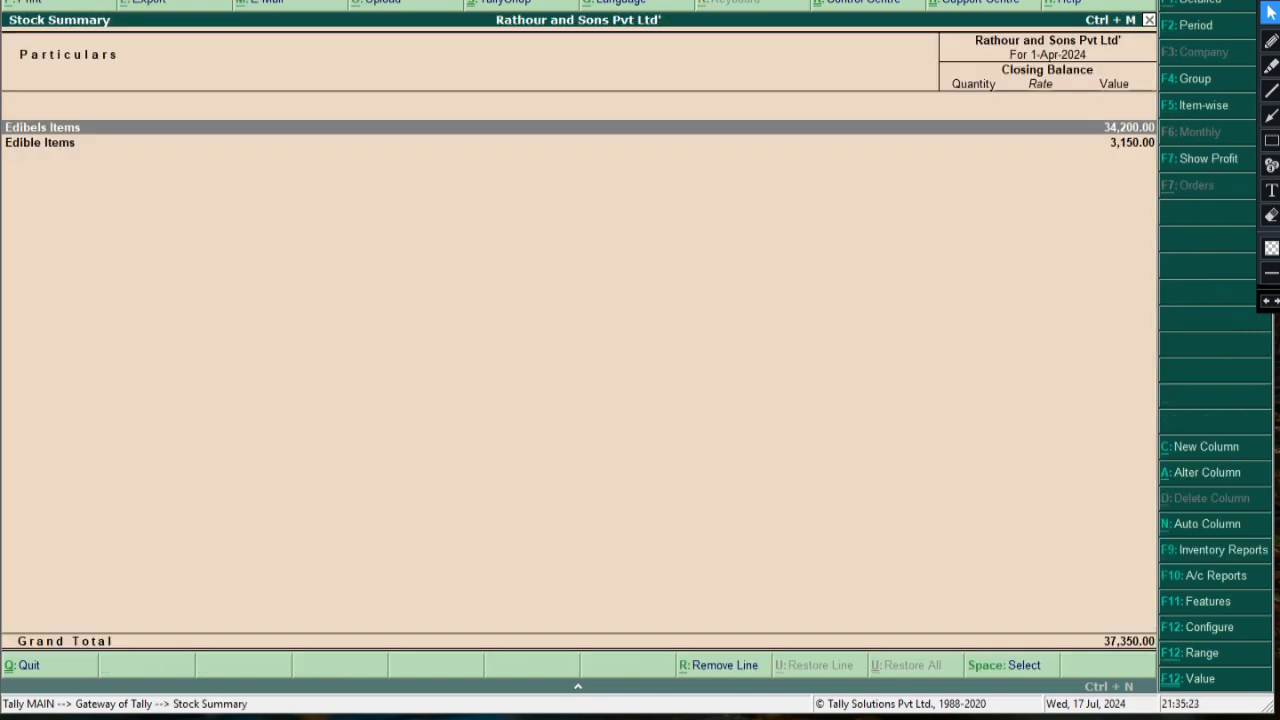
pyautogui.press('Down')
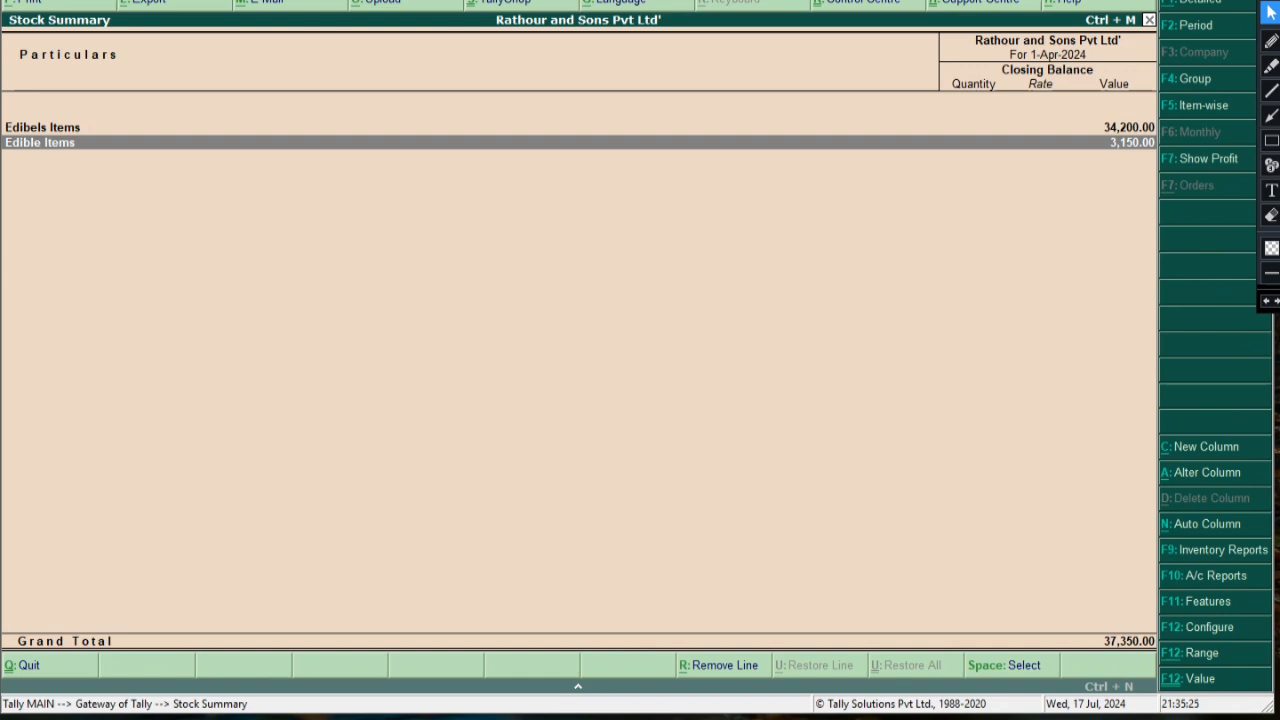
pyautogui.press('Up')
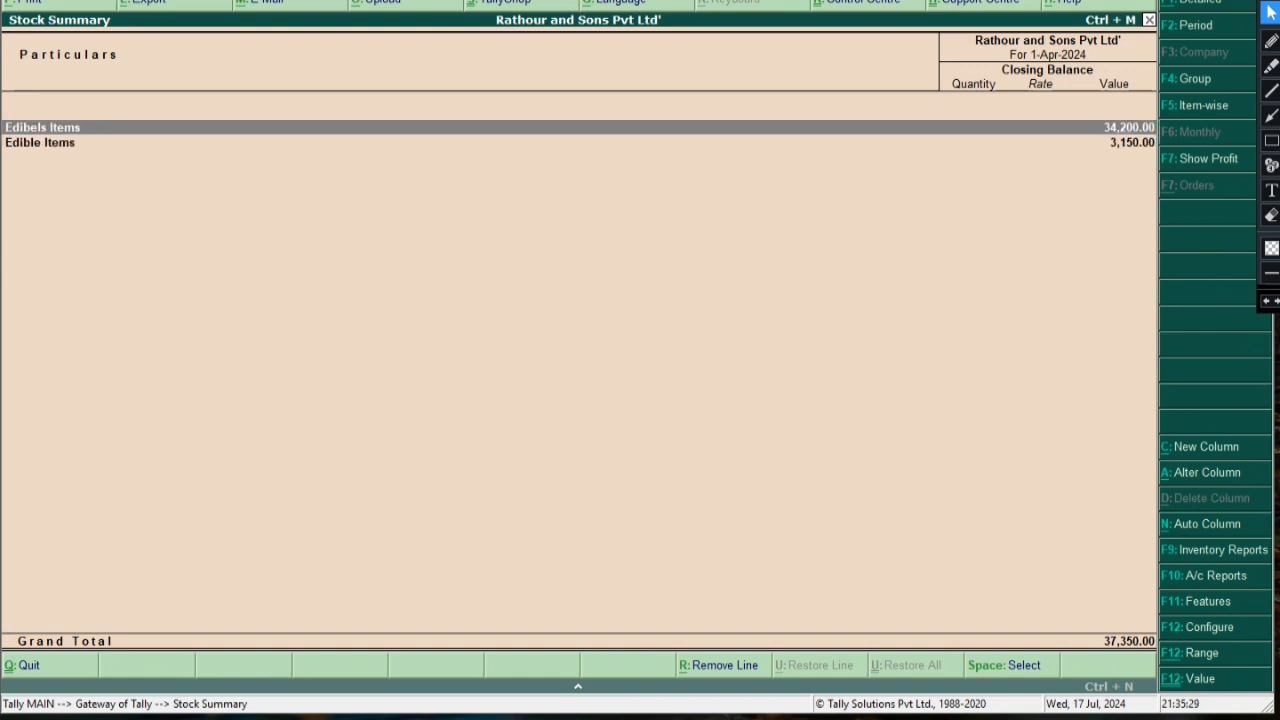
pyautogui.press('Return')
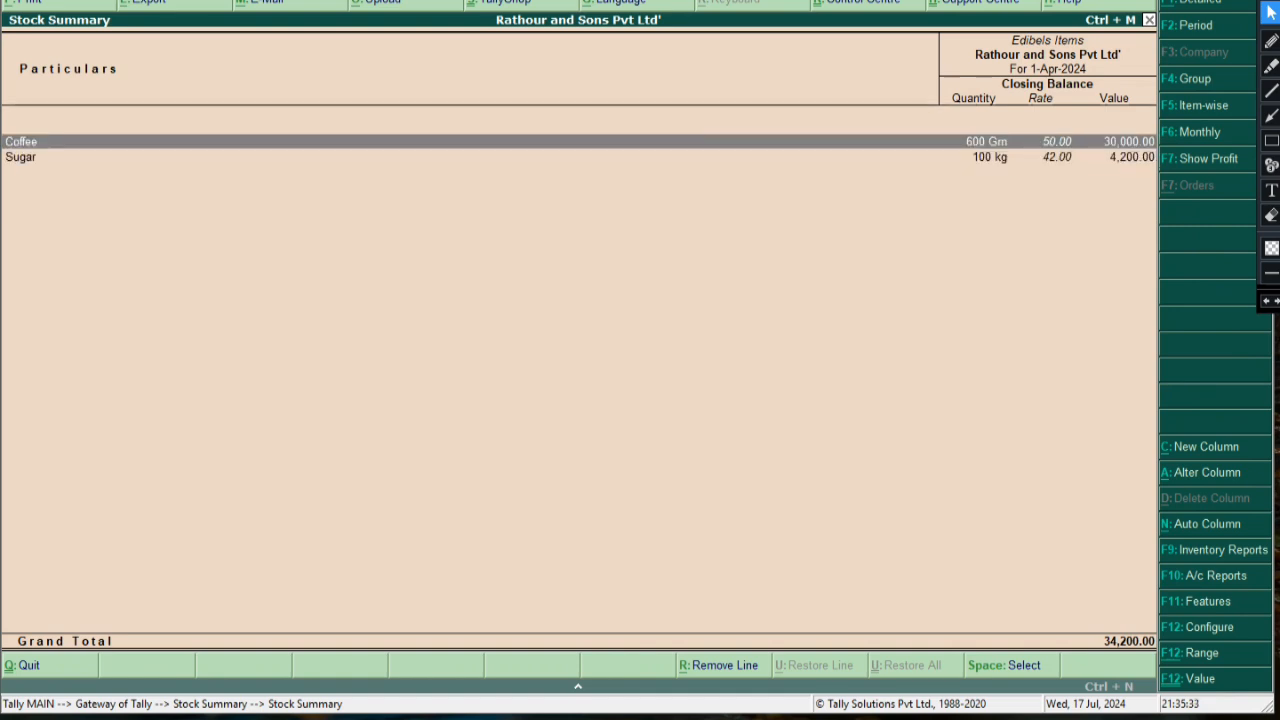
pyautogui.press('Return')
pyautogui.press('Down')
pyautogui.press('Up')
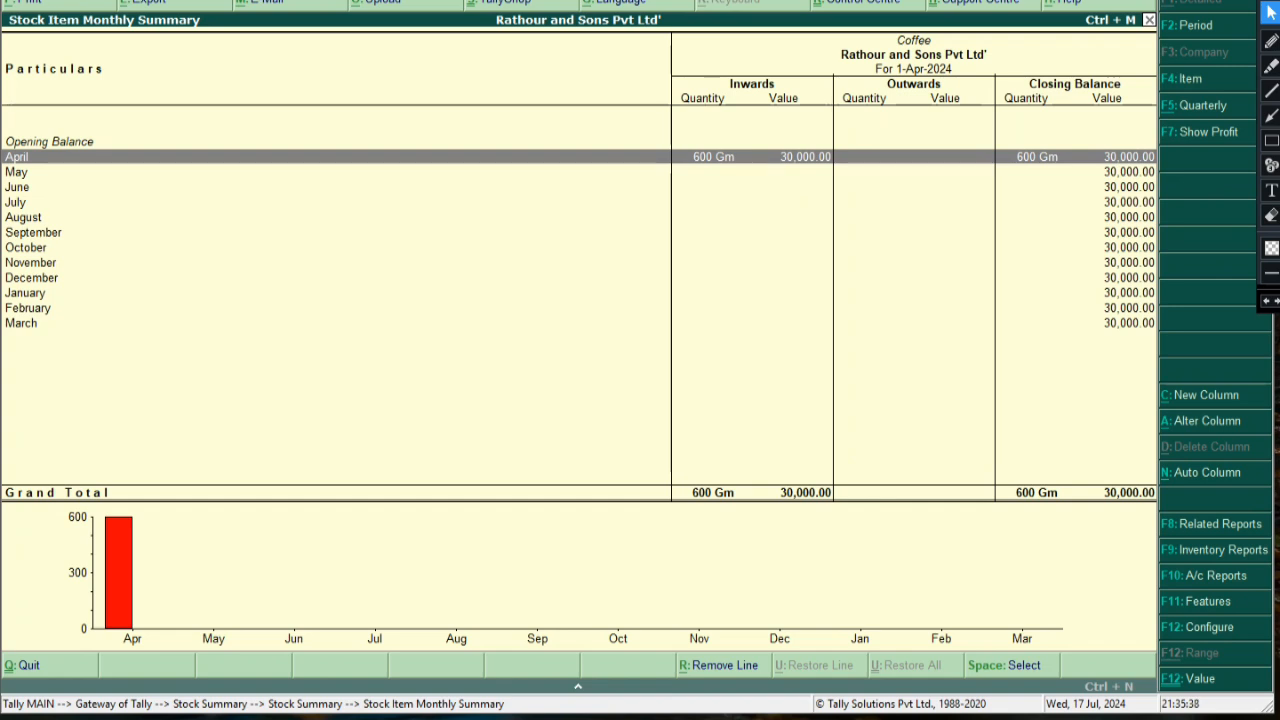
pyautogui.press('Return')
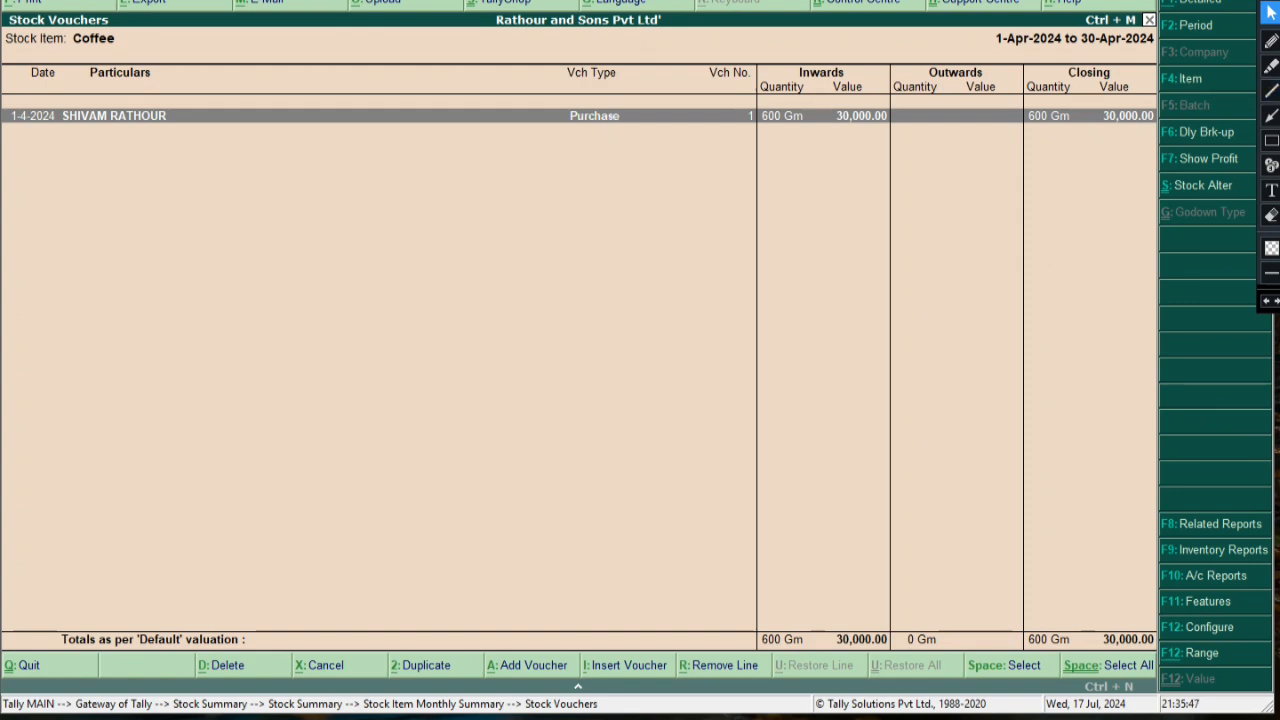
# Mark Purchase voucher 1's row and its 600 Gm inward and closing values, then undo the marks
pyautogui.click(1271, 116)
pyautogui.moveTo(170, 118); pyautogui.dragTo(575, 117)
pyautogui.click(1266, 301)
pyautogui.moveTo(180, 116); pyautogui.dragTo(748, 116)
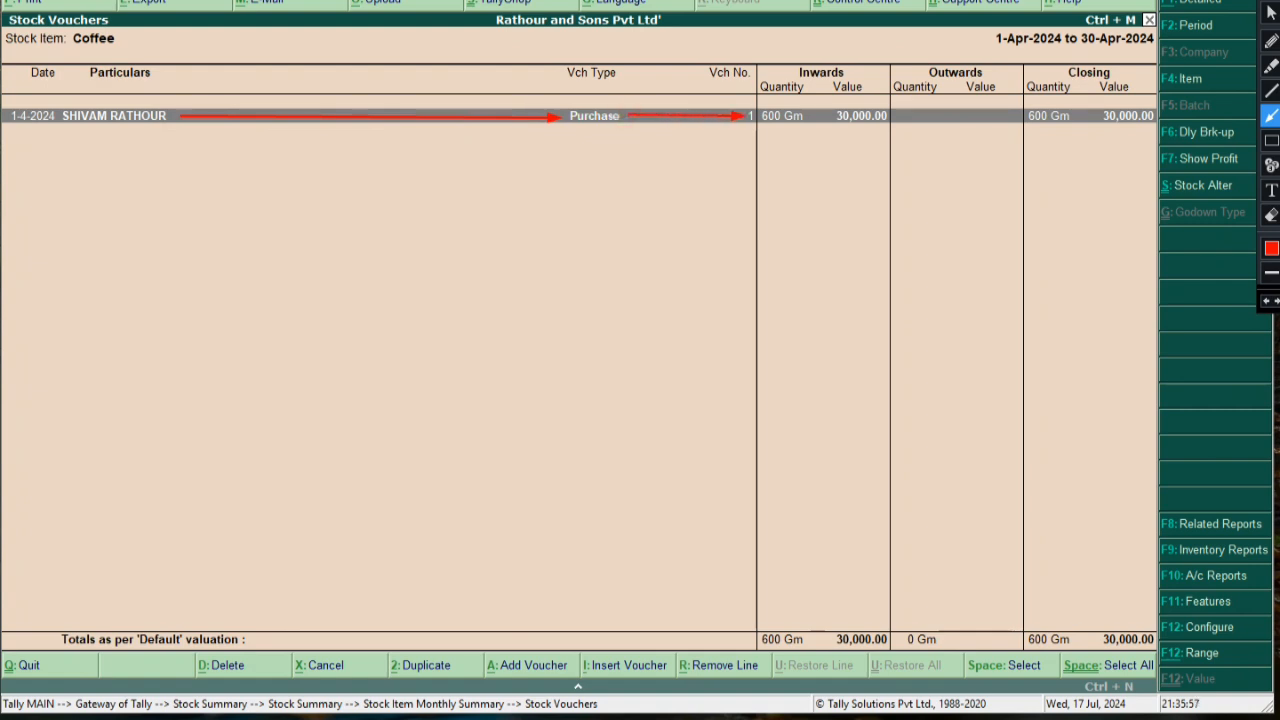
pyautogui.click(1271, 90)
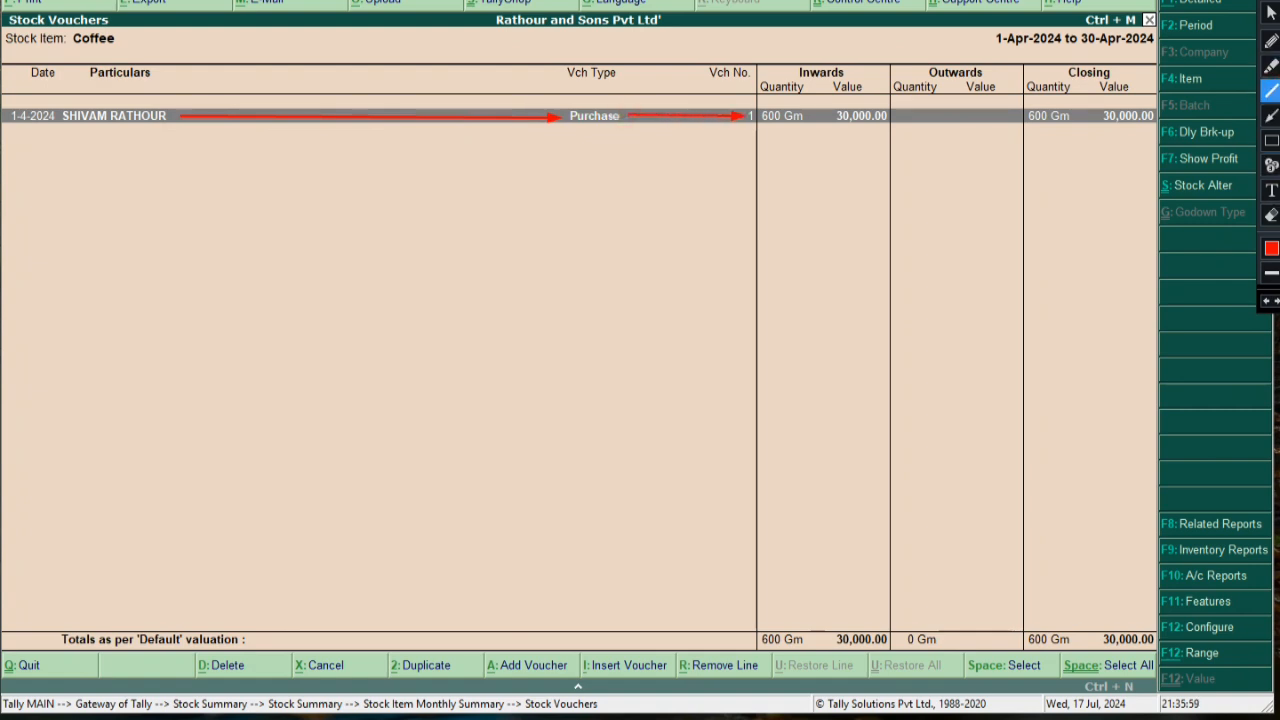
pyautogui.moveTo(748, 126); pyautogui.dragTo(888, 127)
pyautogui.moveTo(1024, 127); pyautogui.dragTo(1150, 128)
pyautogui.click(1088, 133)
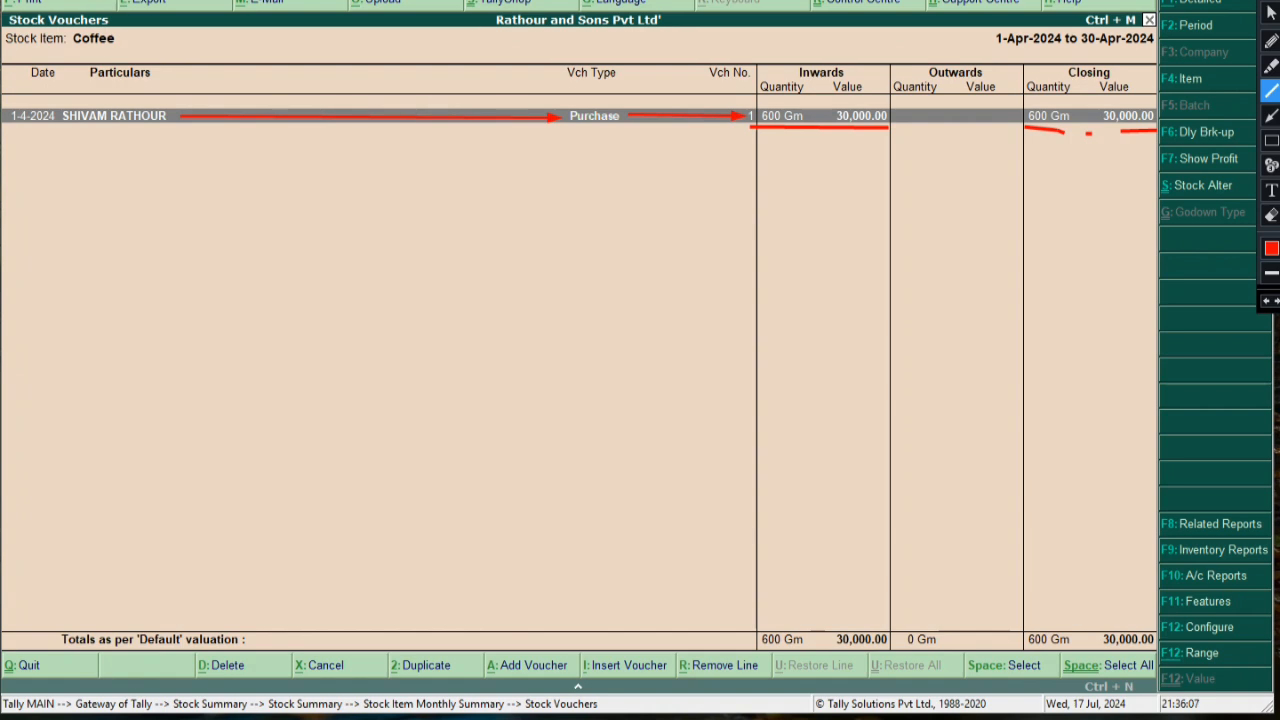
pyautogui.click(1266, 300)
pyautogui.click(1266, 300)
pyautogui.click(1266, 300)
pyautogui.click(1266, 300)
pyautogui.click(1266, 300)
pyautogui.click(1266, 300)
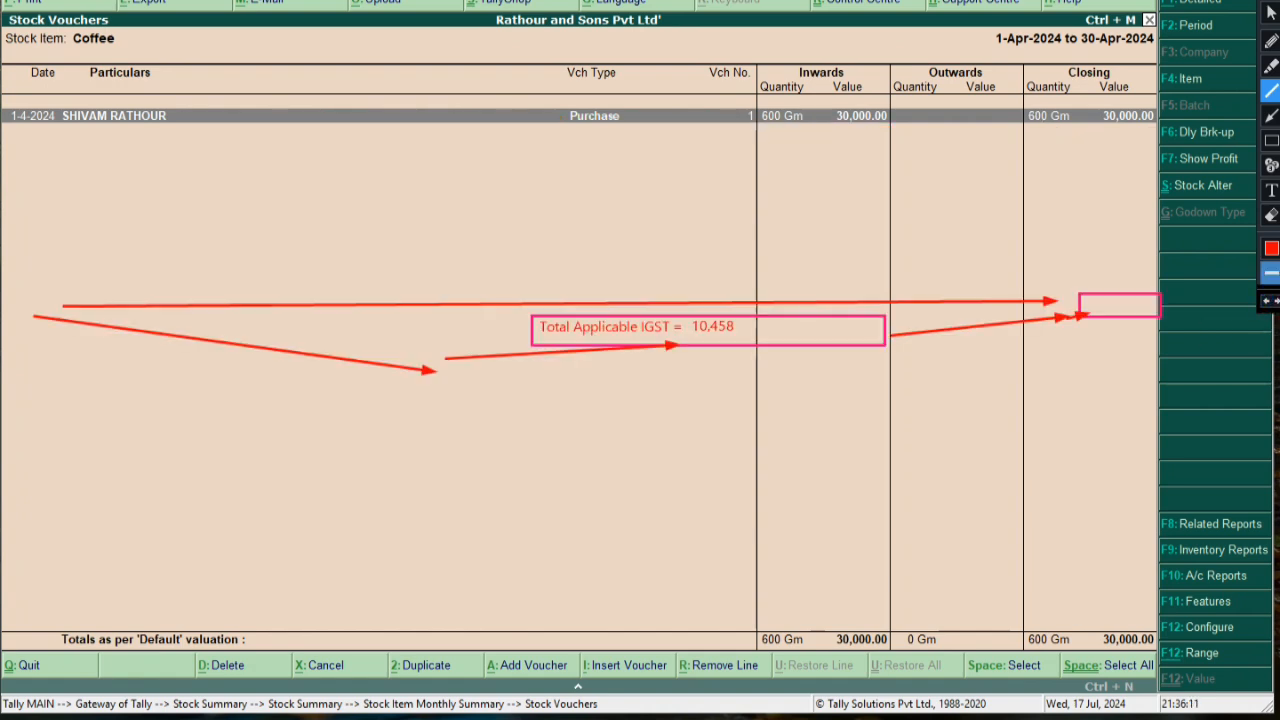
pyautogui.click(1266, 300)
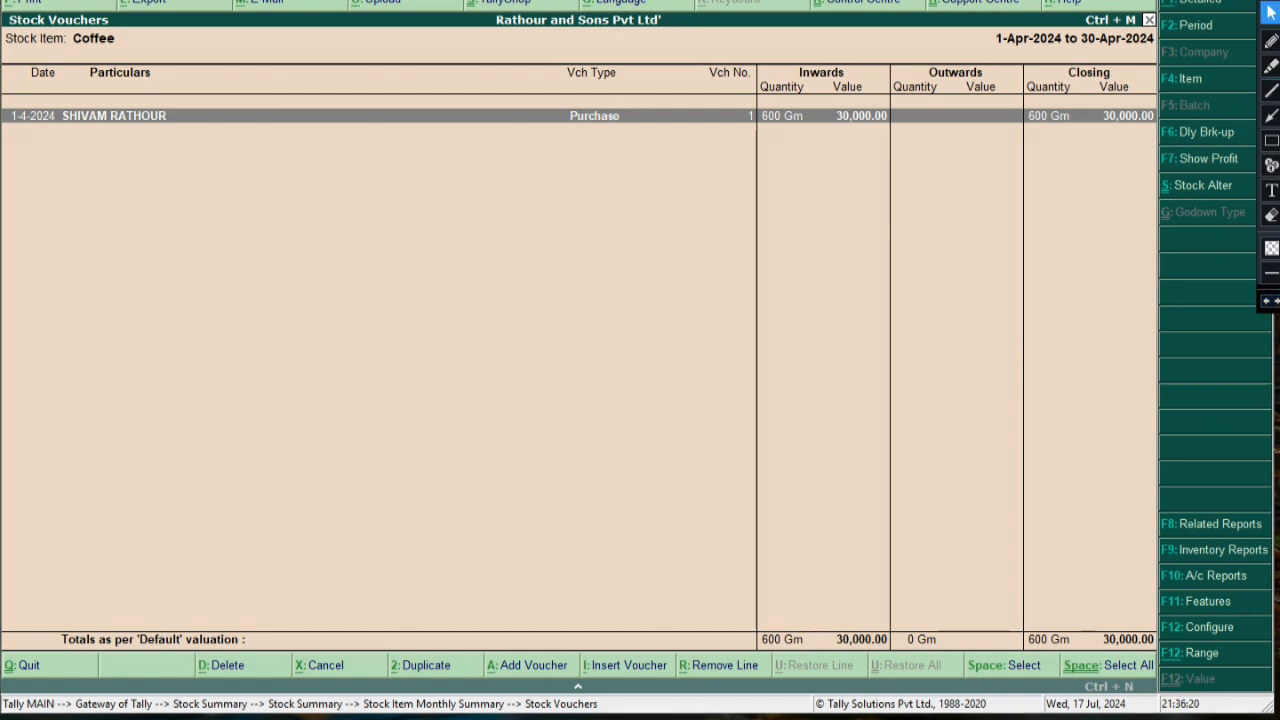
# Open Purchase voucher No. 1 for alteration and add the note 'Press ALt+ A For Tax Analysis' beside IGST 28%
pyautogui.press('Return')
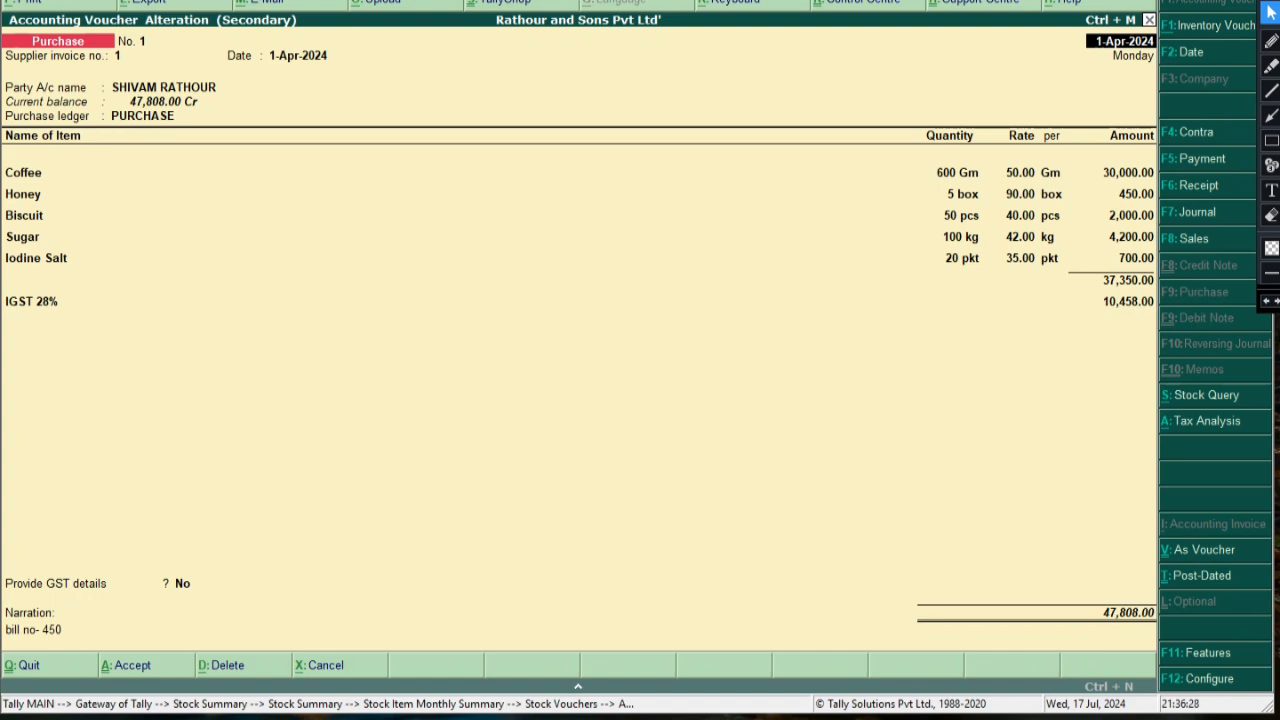
pyautogui.click(1271, 190)
pyautogui.click(396, 290)
pyautogui.write('Press ALt+ A')
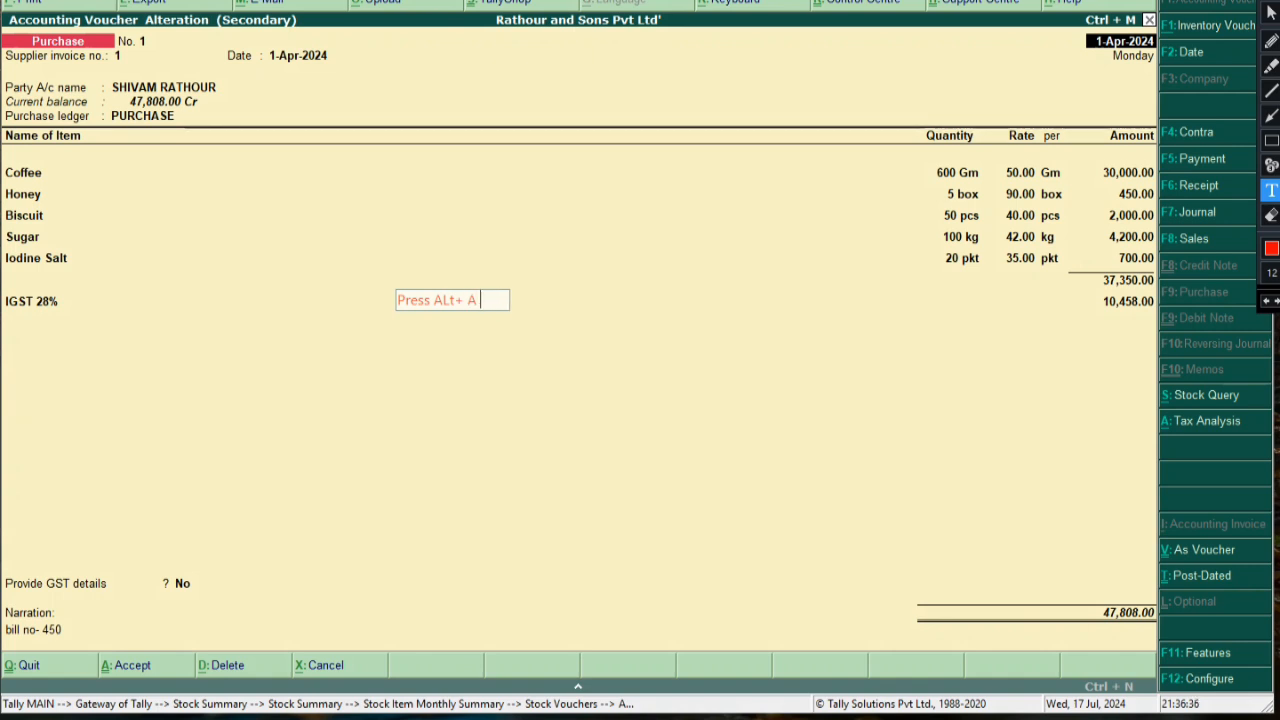
pyautogui.press('Return')
pyautogui.write('F')
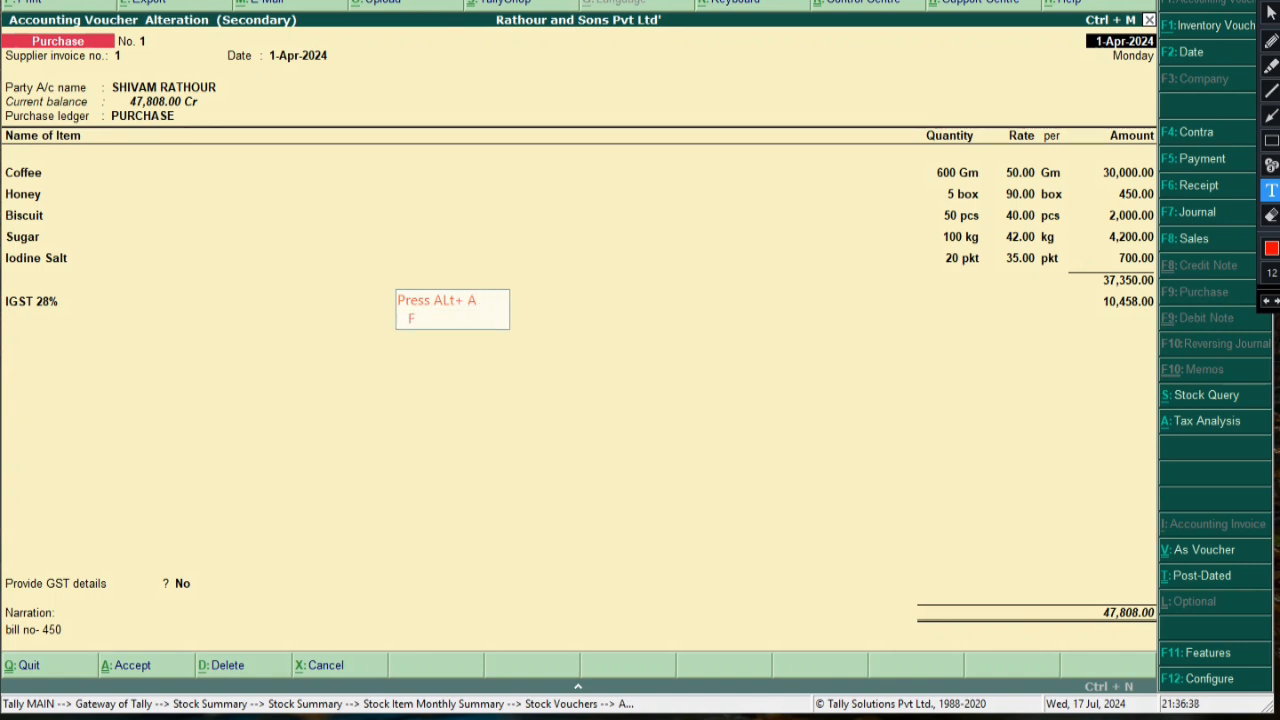
pyautogui.write('or Tax ana')
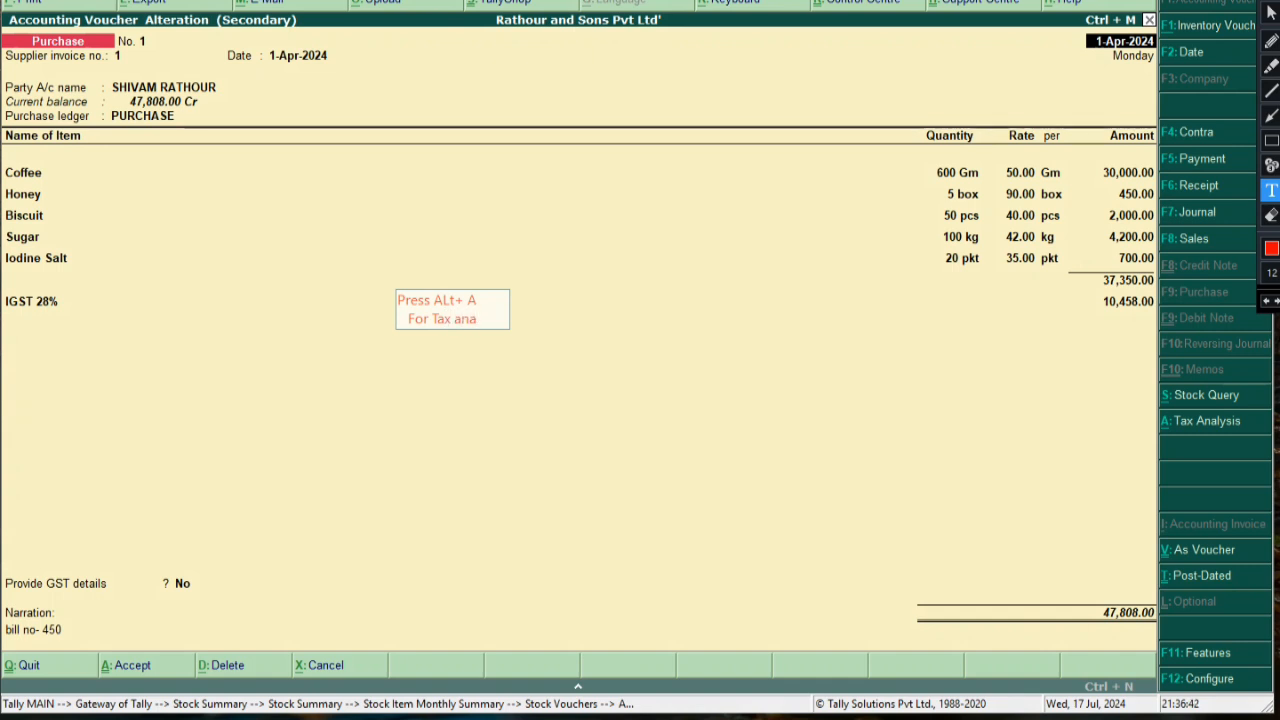
pyautogui.press('BackSpace')
pyautogui.press('BackSpace')
pyautogui.press('BackSpace')
pyautogui.write('Analysis')
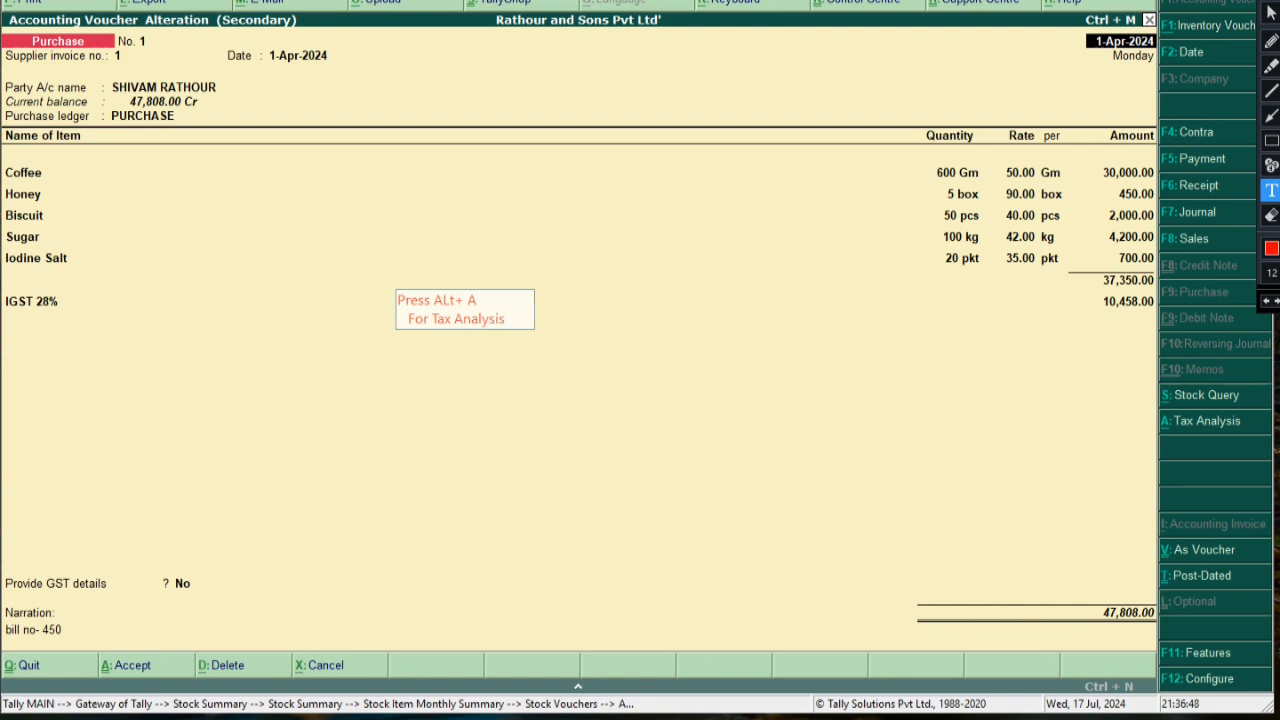
# Highlight 'Tax Analysis' in the note, then step through the items to the 47,808.00 total
pyautogui.click(1271, 65)
pyautogui.moveTo(432, 299)
pyautogui.mouseDown()
pyautogui.moveTo(484, 299)
pyautogui.moveTo(446, 320)
pyautogui.moveTo(540, 323)
pyautogui.mouseUp()
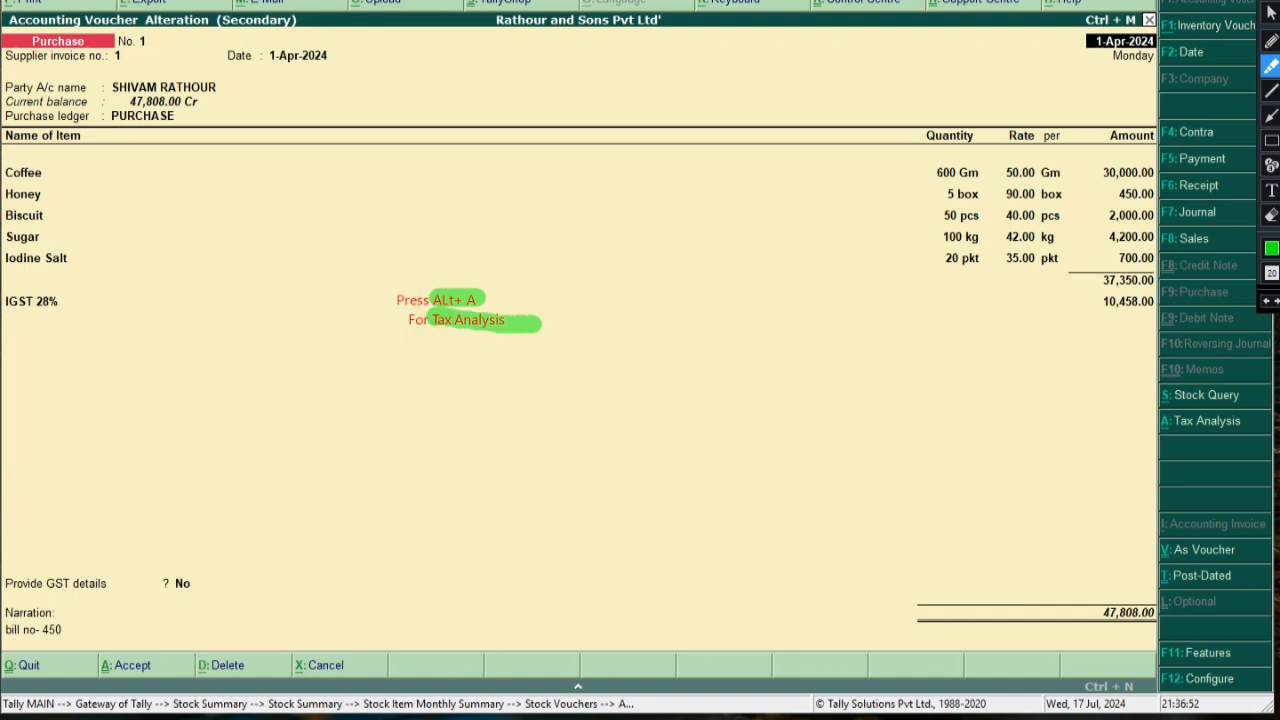
pyautogui.click(1271, 12)
pyautogui.click(10, 215)
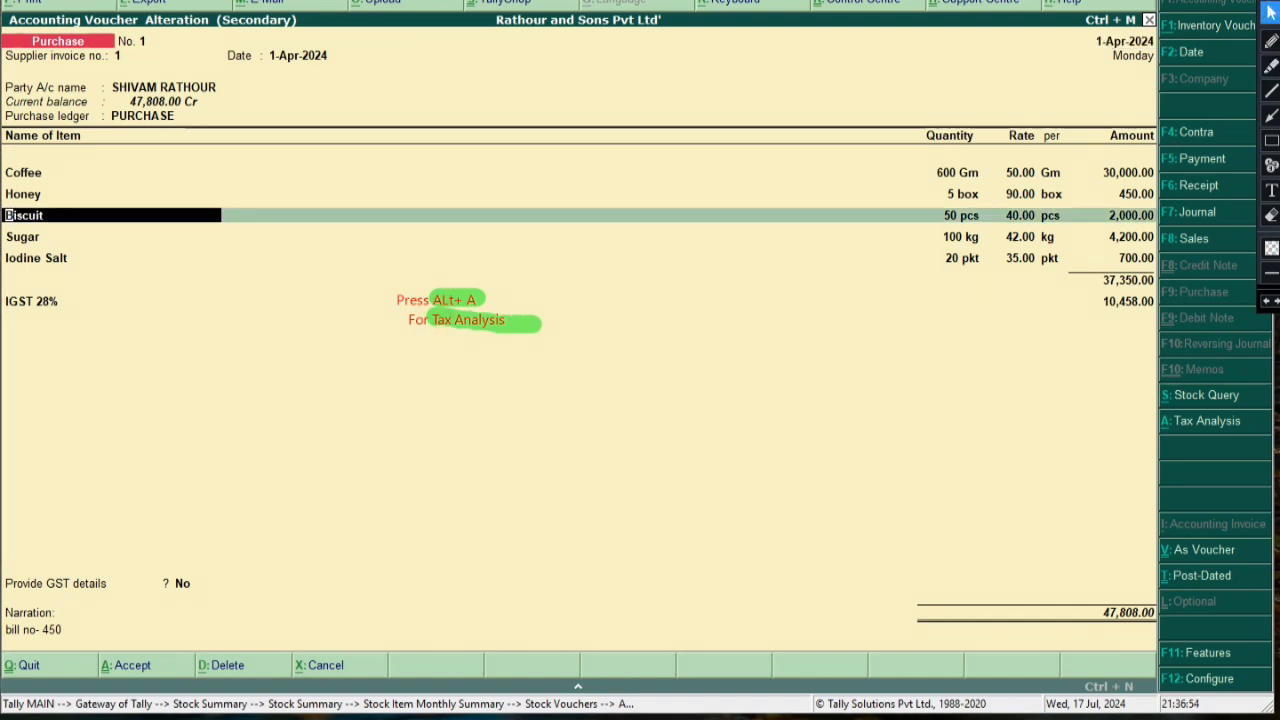
pyautogui.press('Down')
pyautogui.press('Down')
pyautogui.press('Down')
pyautogui.press('Down')
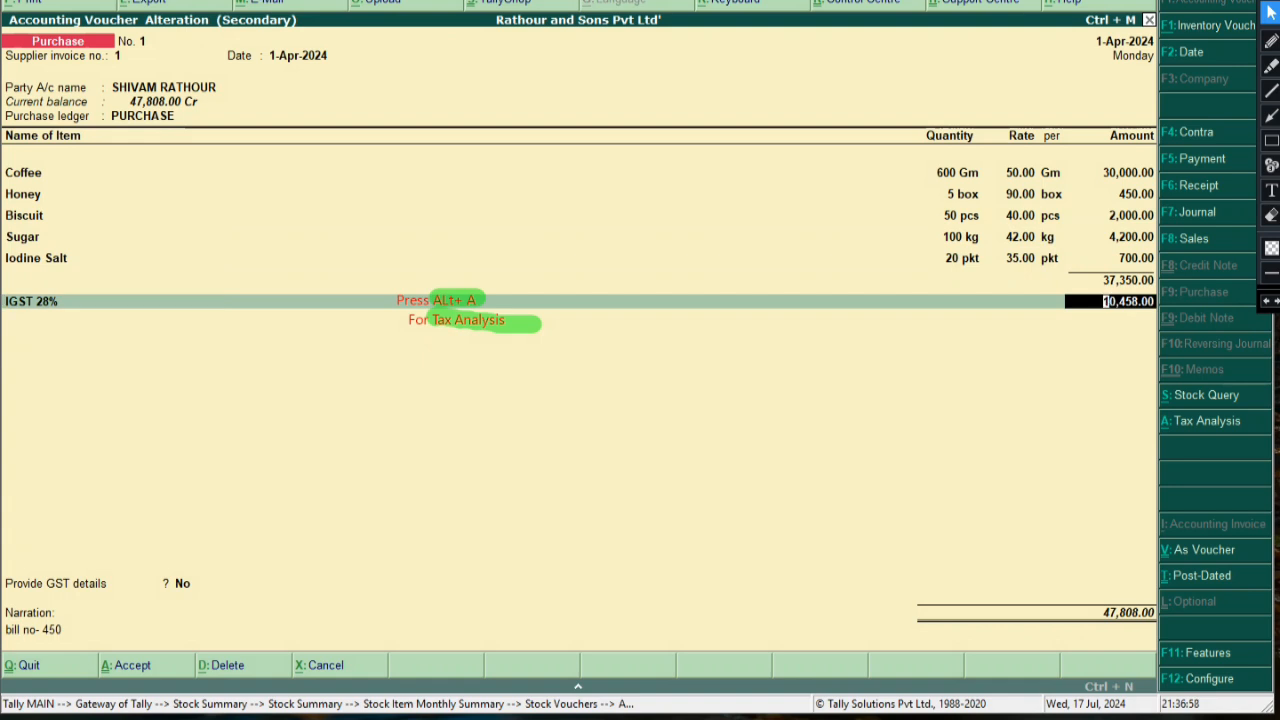
pyautogui.press('Return')
pyautogui.press('Return')
pyautogui.press('Return')
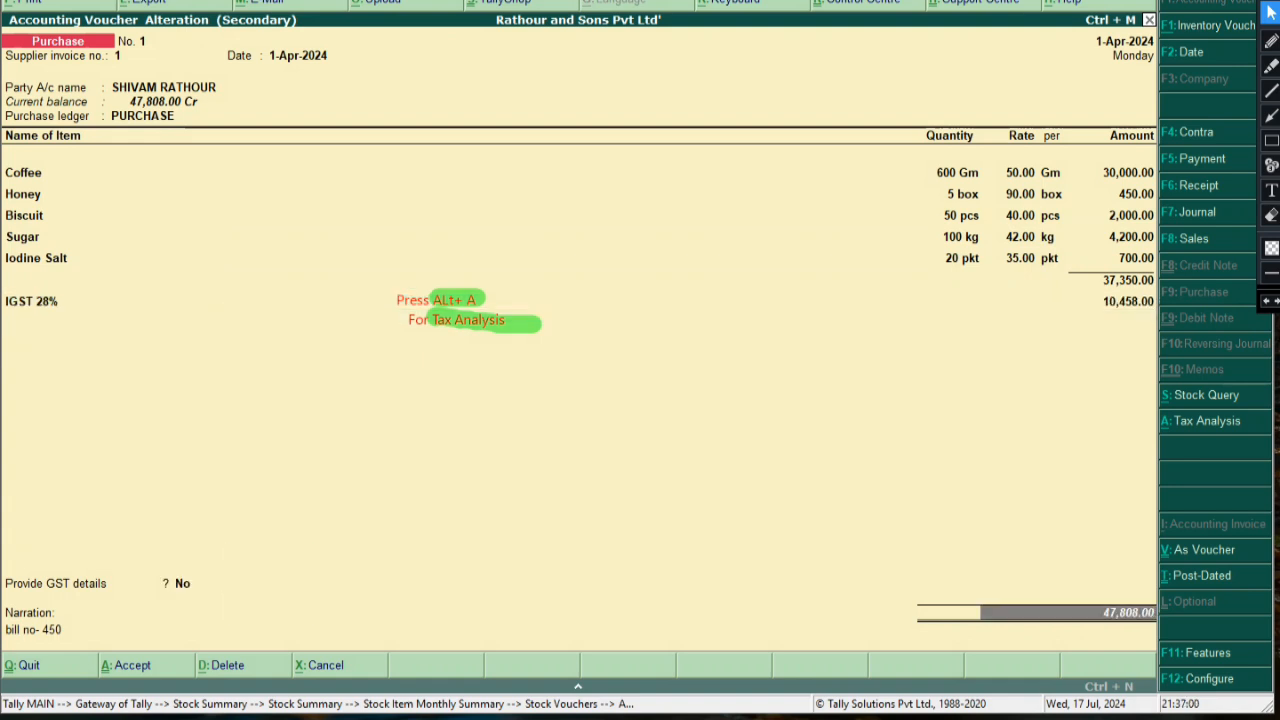
pyautogui.hotkey('alt', 'a')
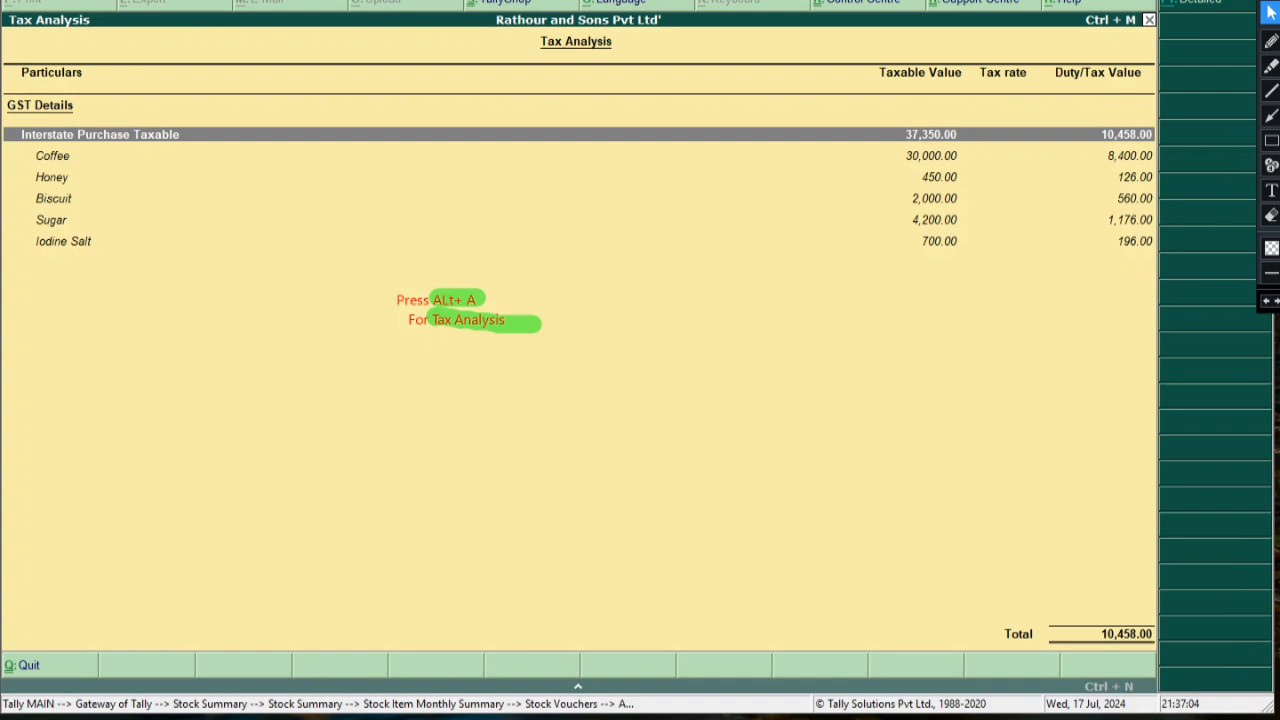
pyautogui.click(1271, 215)
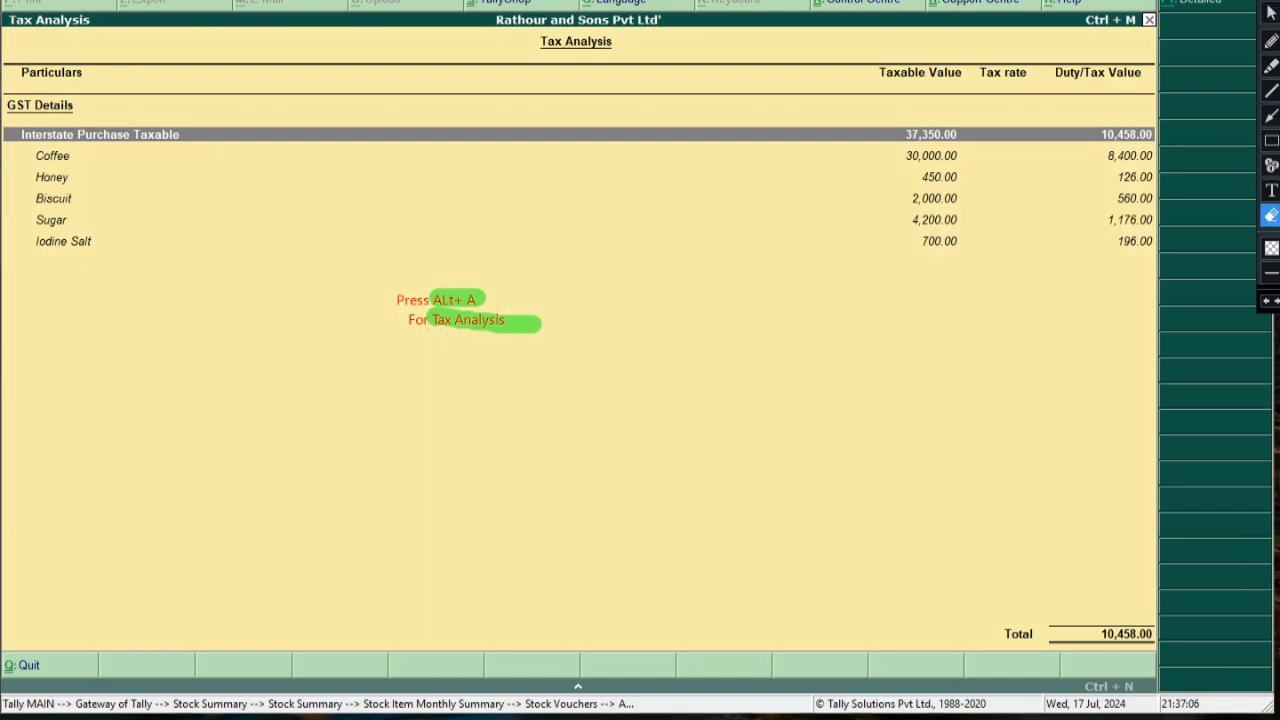
pyautogui.moveTo(250, 238); pyautogui.dragTo(522, 400)
pyautogui.moveTo(345, 242); pyautogui.dragTo(531, 324)
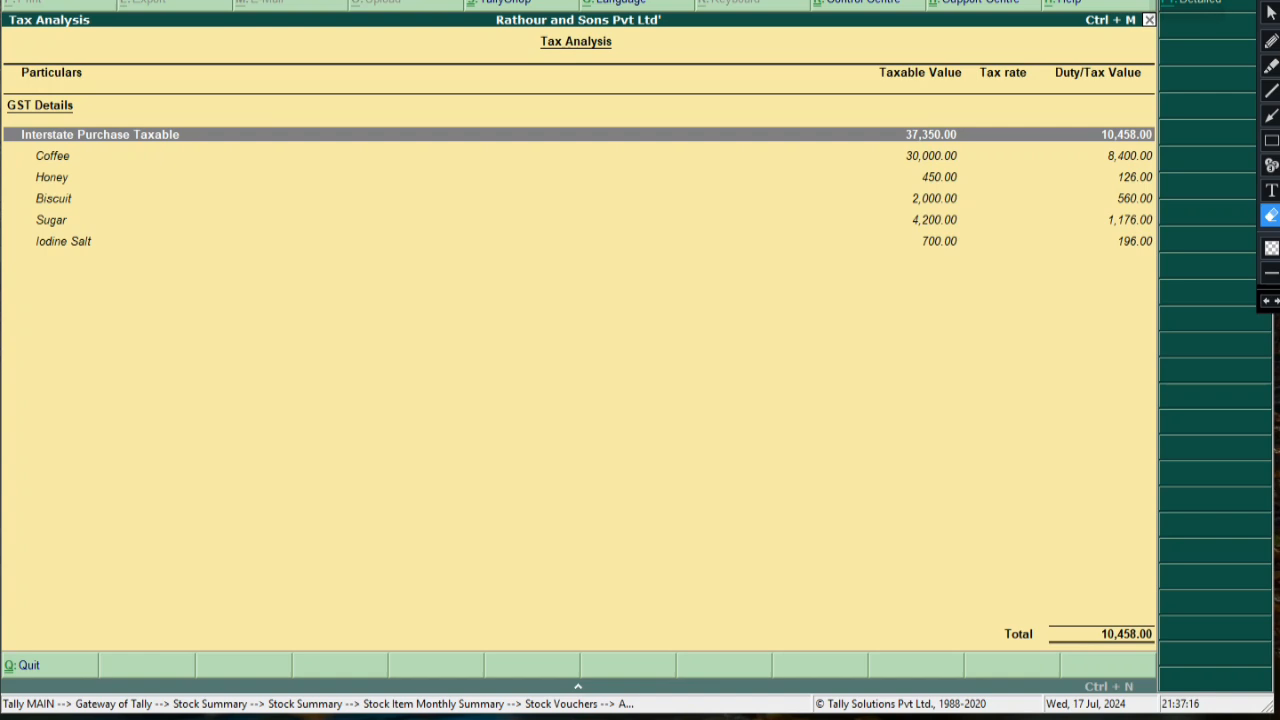
pyautogui.click(1271, 141)
pyautogui.moveTo(1137, 1)
pyautogui.mouseDown()
pyautogui.moveTo(1253, 28)
pyautogui.moveTo(1239, 19)
pyautogui.mouseUp()
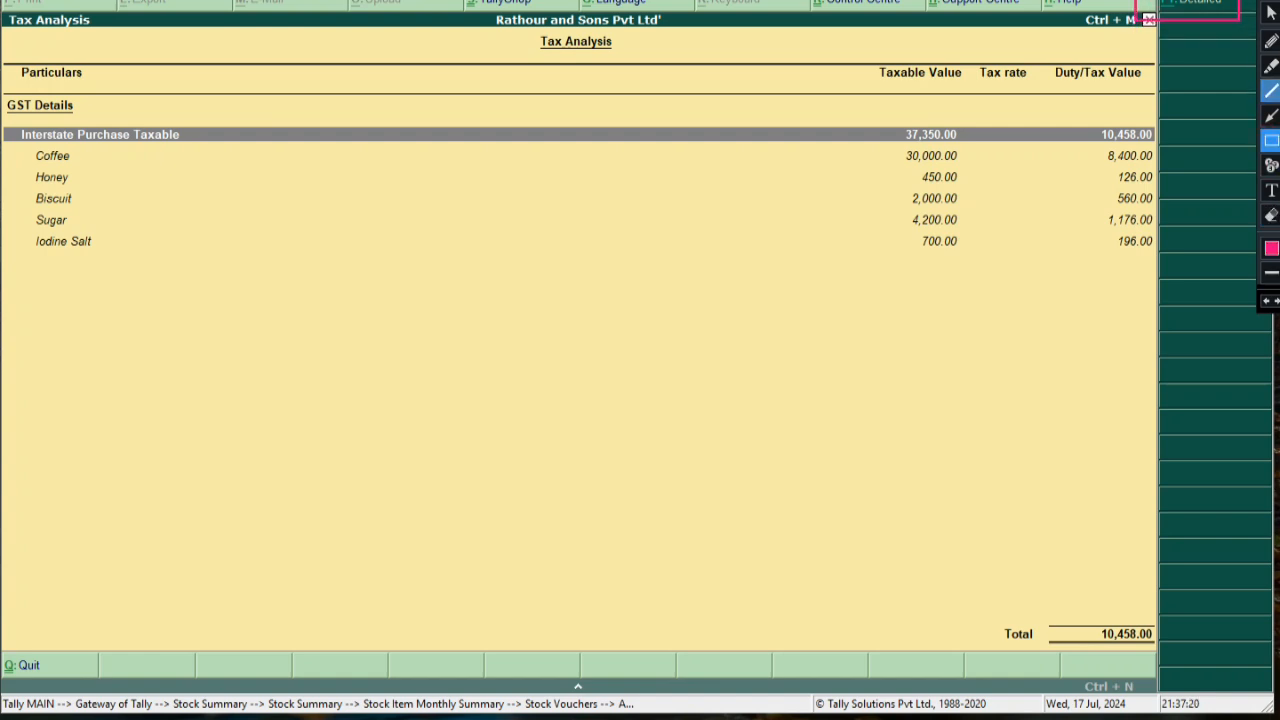
pyautogui.click(1271, 12)
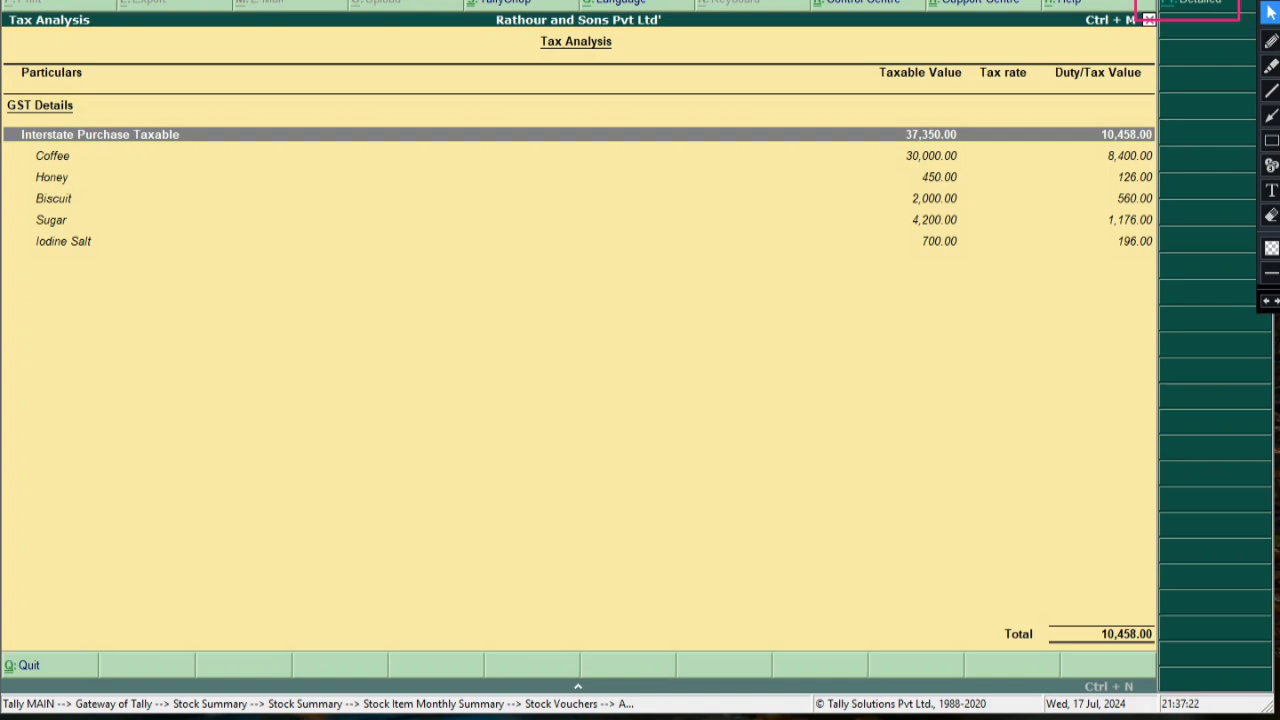
# Switch Tax Analysis to the detailed view, erase an earlier marking, and review the Integrated Tax rows
pyautogui.hotkey('alt', 'F1')
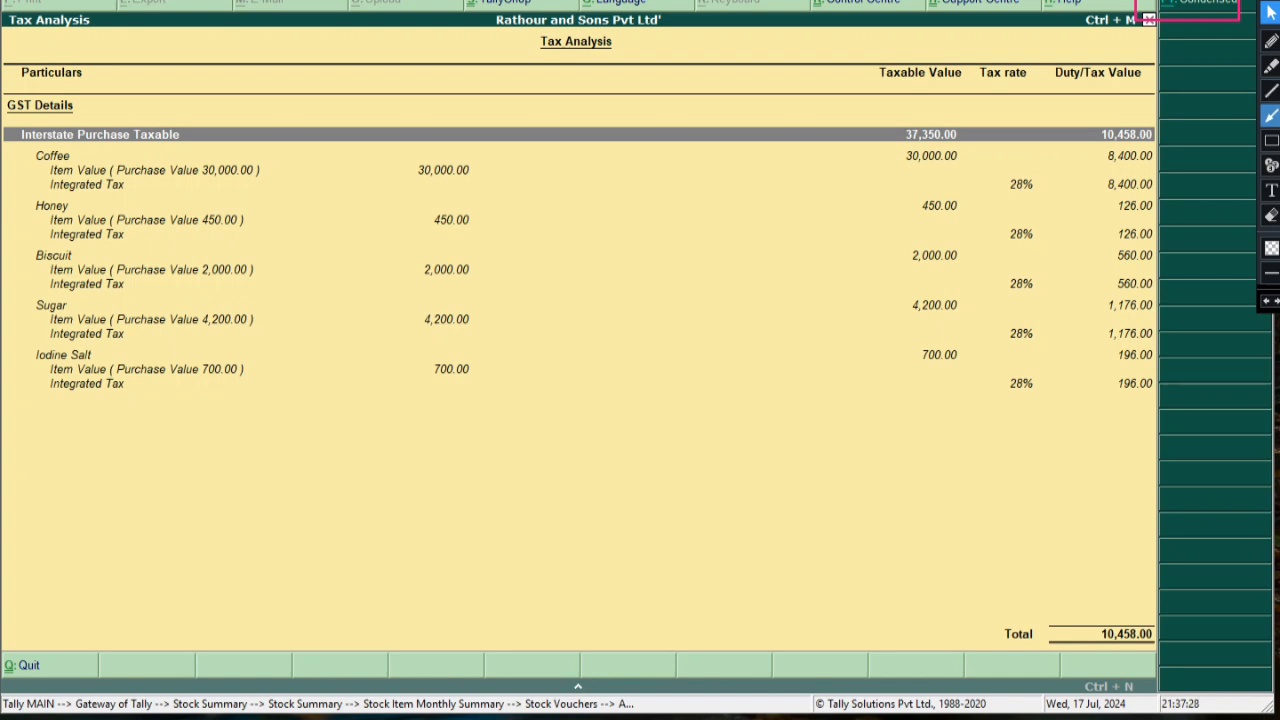
pyautogui.click(1271, 215)
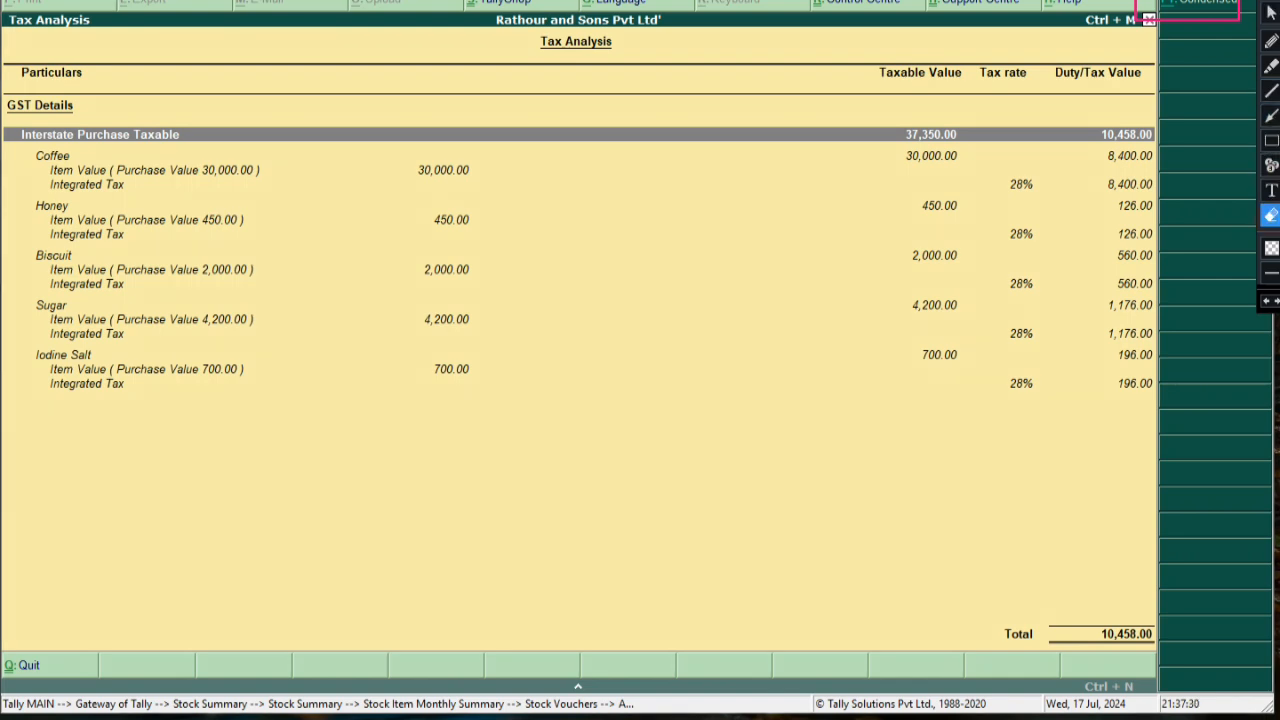
pyautogui.click(1137, 15)
pyautogui.click(1271, 12)
pyautogui.press('End')
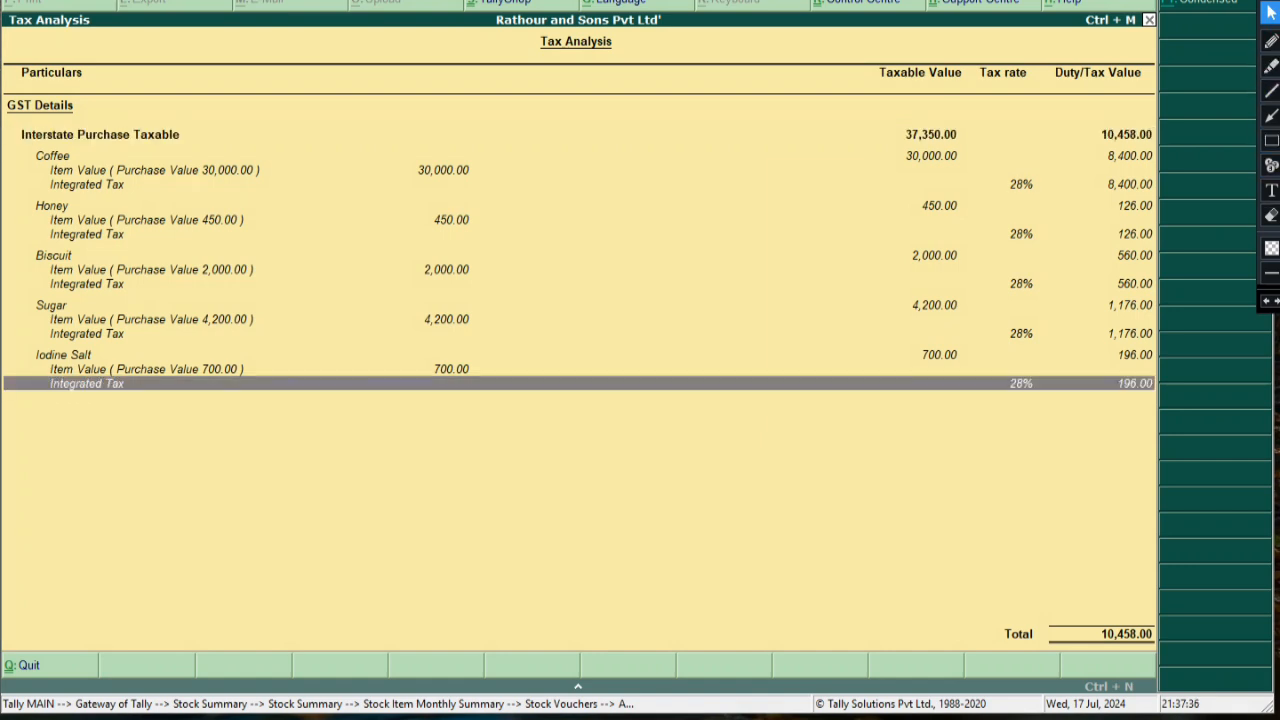
pyautogui.press('Home')
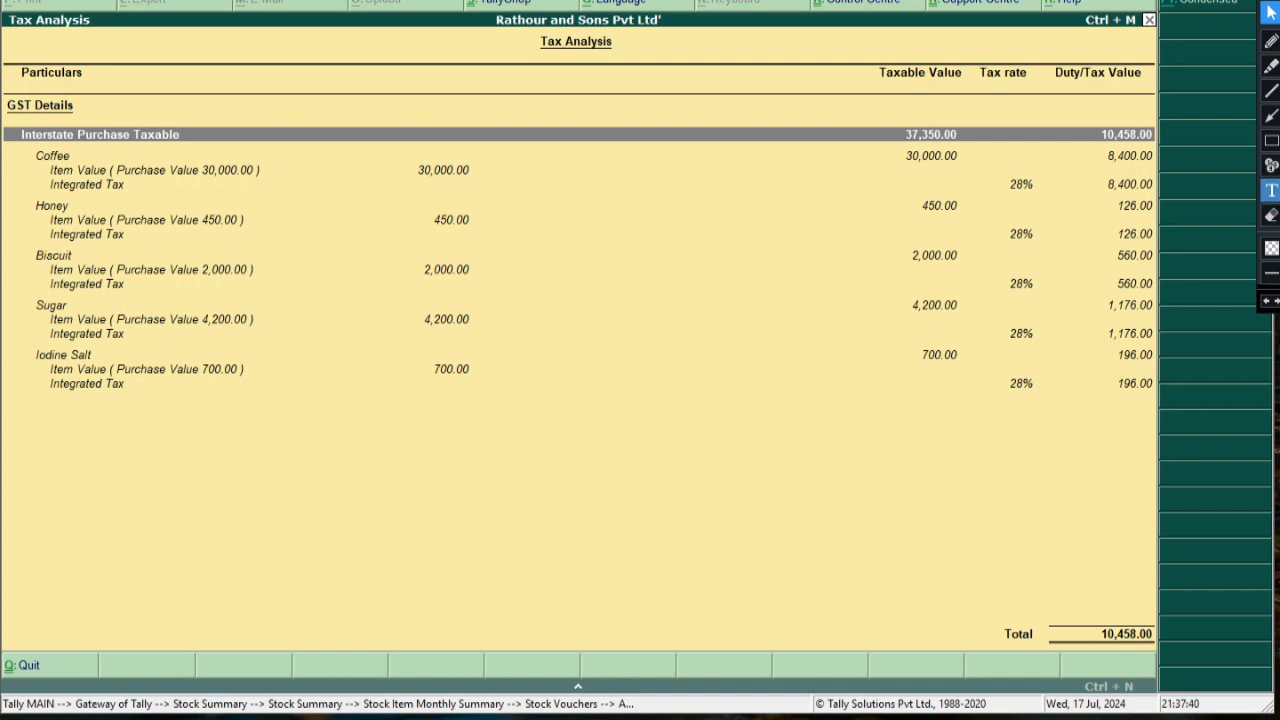
# Box the 28% tax rates and each item's value rows, and arrow Coffee's value to its taxable value
pyautogui.click(1271, 140)
pyautogui.moveTo(1001, 170)
pyautogui.mouseDown()
pyautogui.moveTo(1055, 204)
pyautogui.moveTo(1049, 247)
pyautogui.moveTo(1080, 306)
pyautogui.mouseUp()
pyautogui.moveTo(1007, 322); pyautogui.dragTo(1062, 344)
pyautogui.moveTo(1000, 376); pyautogui.dragTo(1058, 390)
pyautogui.moveTo(3, 143)
pyautogui.mouseDown()
pyautogui.moveTo(12, 156)
pyautogui.moveTo(206, 196)
pyautogui.moveTo(497, 196)
pyautogui.mouseUp()
pyautogui.moveTo(22, 206)
pyautogui.mouseDown()
pyautogui.moveTo(108, 240)
pyautogui.moveTo(513, 240)
pyautogui.mouseUp()
pyautogui.moveTo(19, 247)
pyautogui.mouseDown()
pyautogui.moveTo(232, 296)
pyautogui.moveTo(517, 293)
pyautogui.mouseUp()
pyautogui.moveTo(1, 298)
pyautogui.mouseDown()
pyautogui.moveTo(212, 340)
pyautogui.moveTo(497, 341)
pyautogui.mouseUp()
pyautogui.moveTo(19, 355)
pyautogui.mouseDown()
pyautogui.moveTo(310, 420)
pyautogui.moveTo(480, 383)
pyautogui.mouseUp()
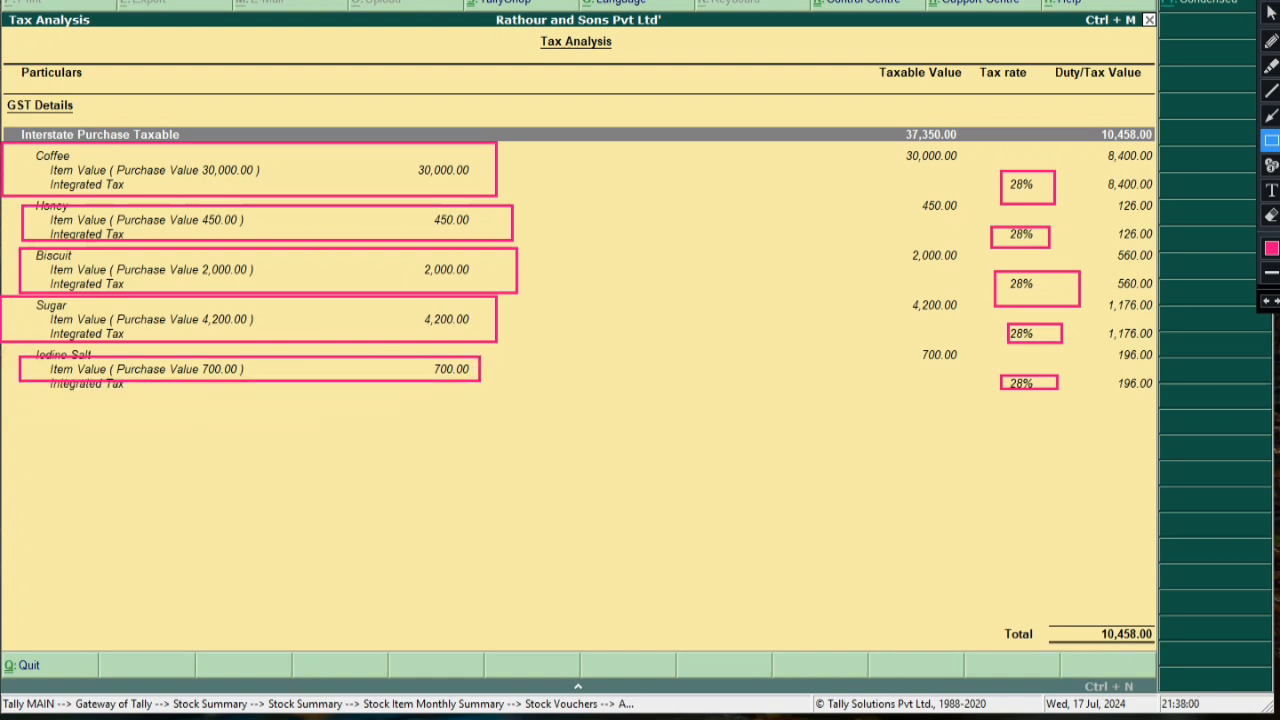
pyautogui.click(1271, 115)
pyautogui.moveTo(500, 184)
pyautogui.mouseDown()
pyautogui.moveTo(985, 232)
pyautogui.moveTo(918, 203)
pyautogui.mouseUp()
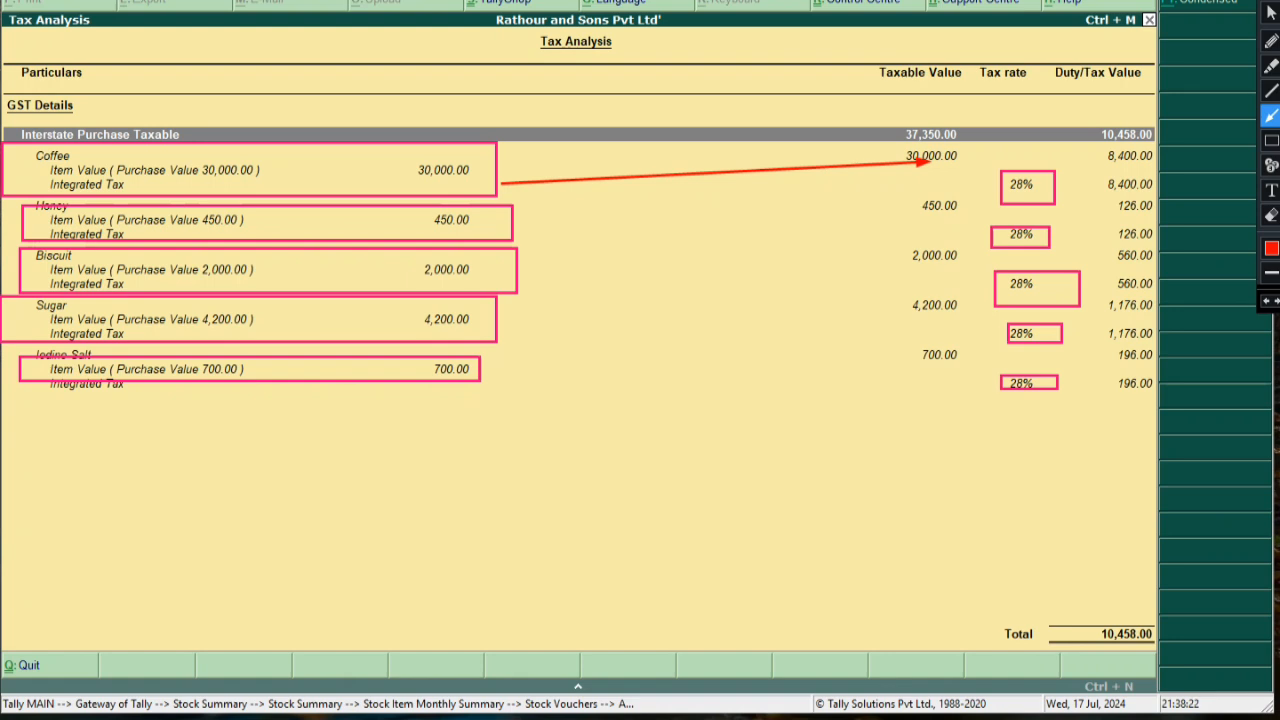
pyautogui.moveTo(520, 222); pyautogui.dragTo(926, 206)
pyautogui.moveTo(520, 278); pyautogui.dragTo(906, 256)
pyautogui.moveTo(508, 334); pyautogui.dragTo(902, 304)
pyautogui.moveTo(482, 378)
pyautogui.mouseDown()
pyautogui.moveTo(860, 400)
pyautogui.moveTo(910, 354)
pyautogui.mouseUp()
pyautogui.moveTo(1047, 183); pyautogui.dragTo(1114, 206)
pyautogui.moveTo(1048, 241); pyautogui.dragTo(1113, 255)
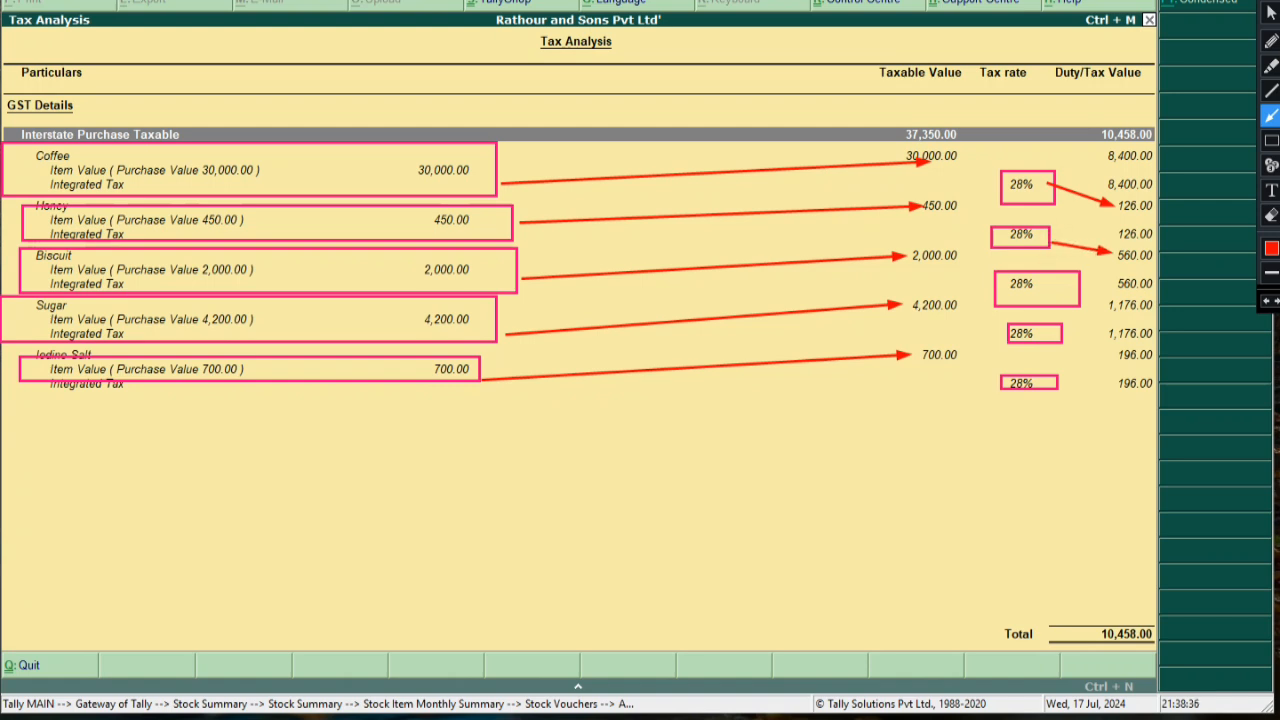
pyautogui.moveTo(1064, 290)
pyautogui.mouseDown()
pyautogui.moveTo(1102, 305)
pyautogui.moveTo(1095, 342)
pyautogui.moveTo(1118, 348)
pyautogui.mouseUp()
pyautogui.click(1271, 215)
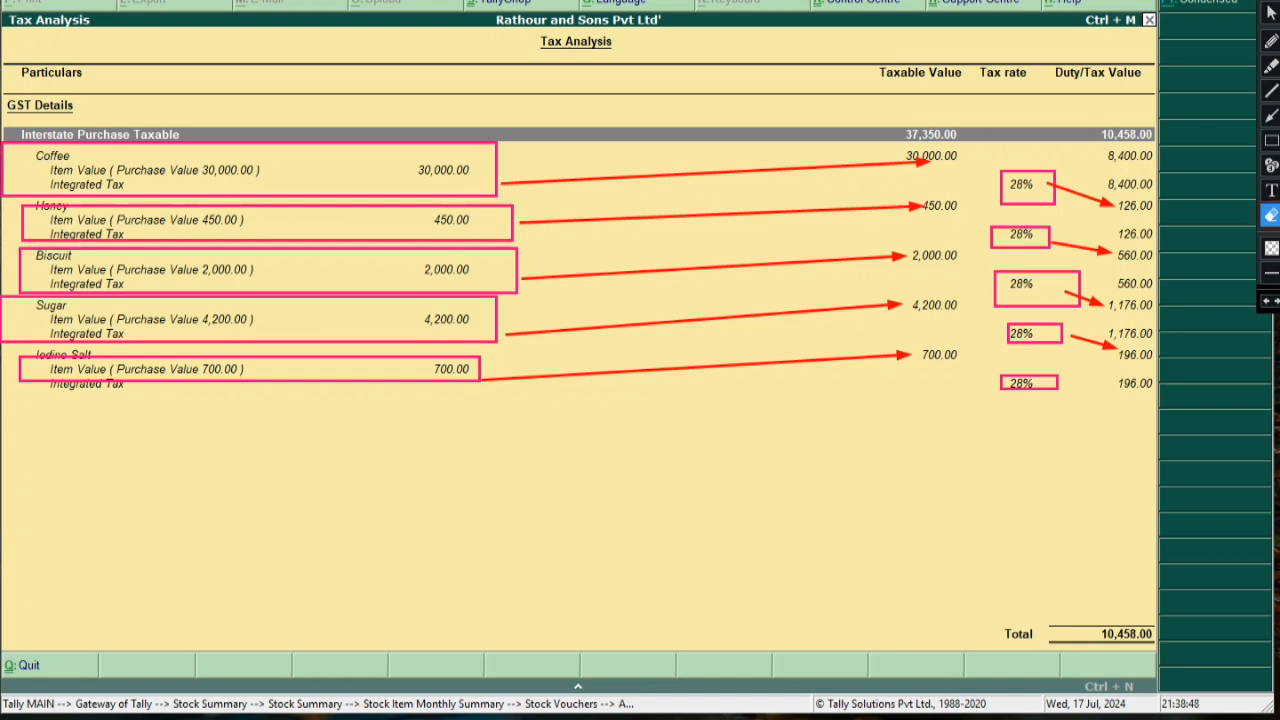
pyautogui.moveTo(990, 142); pyautogui.dragTo(1126, 428)
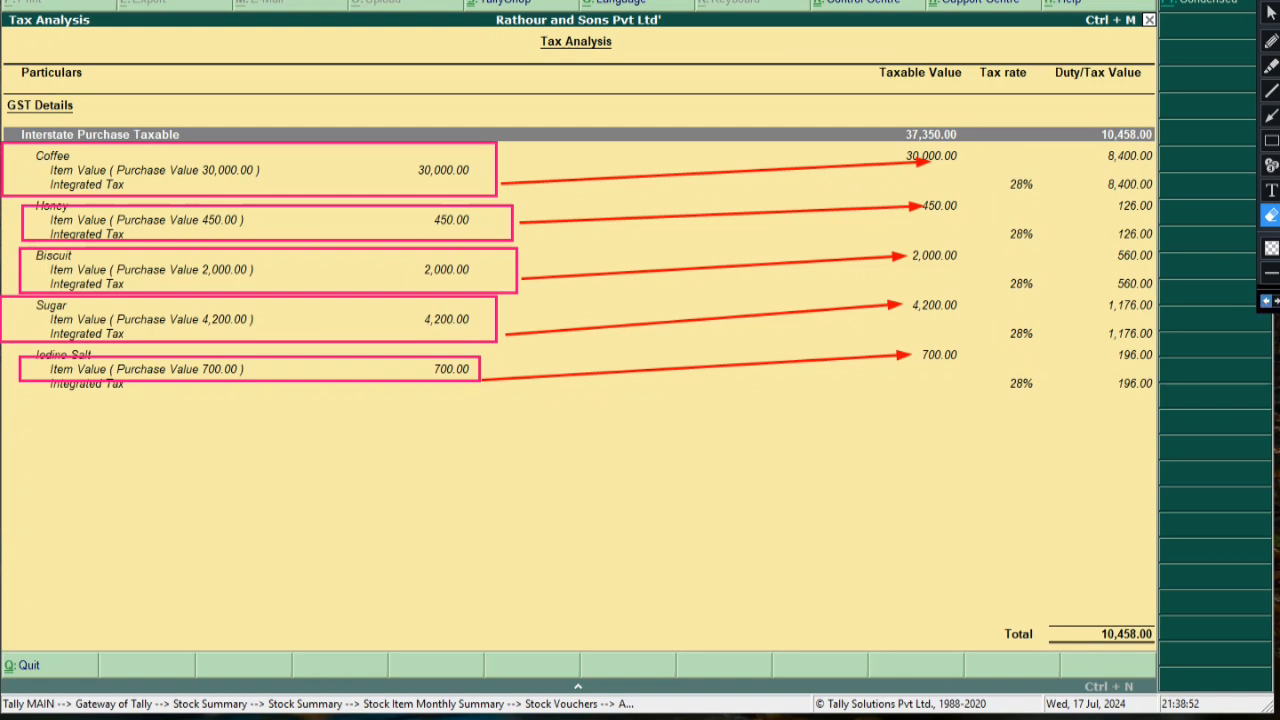
pyautogui.click(1266, 301)
pyautogui.click(1266, 301)
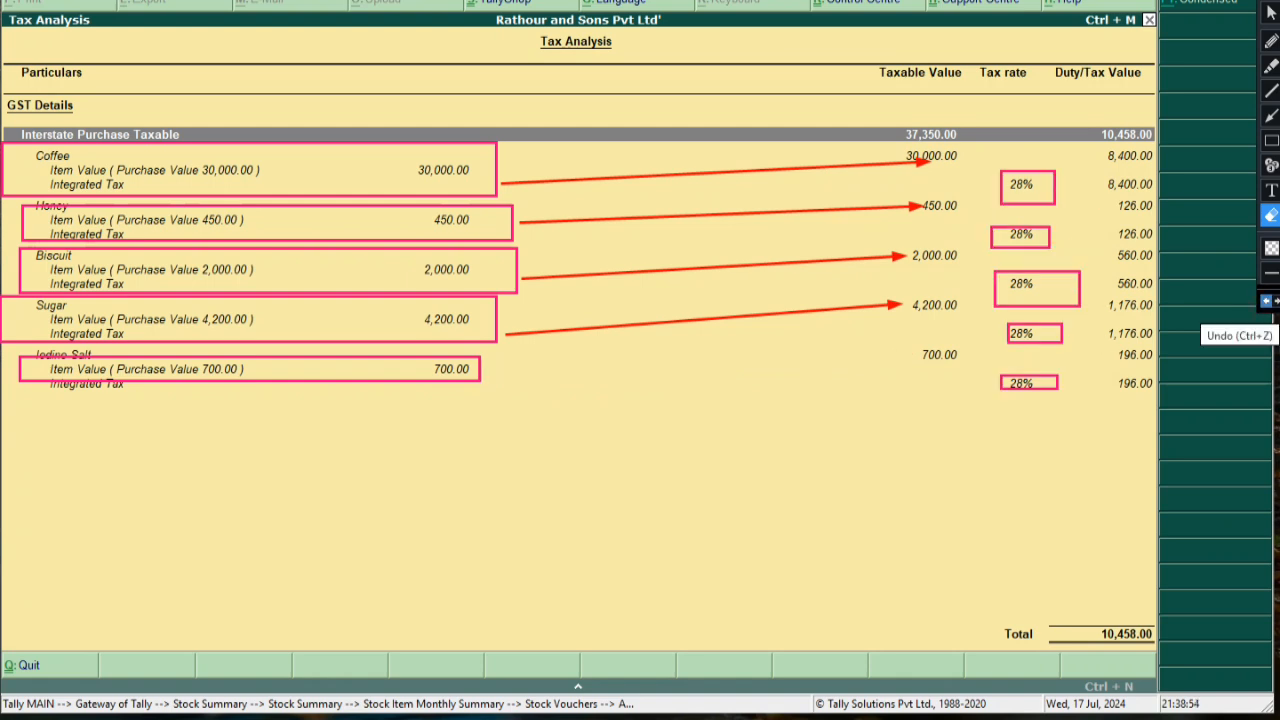
pyautogui.click(1276, 301)
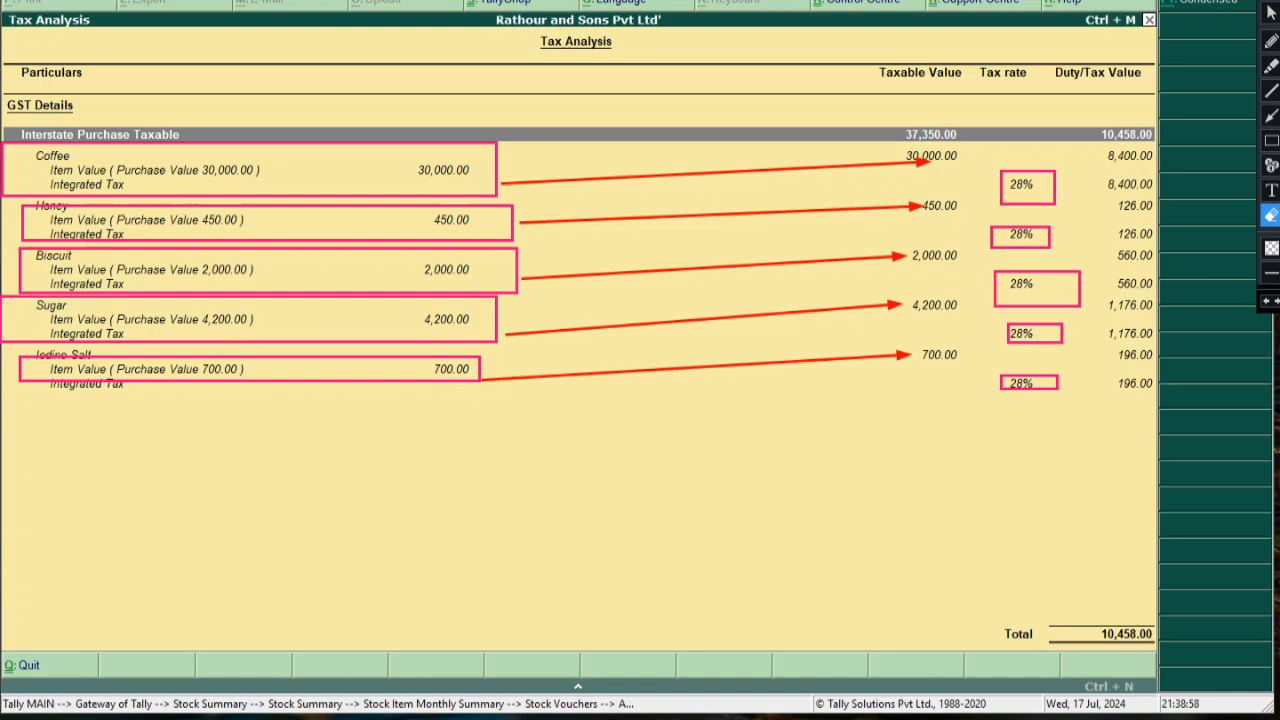
pyautogui.click(1271, 115)
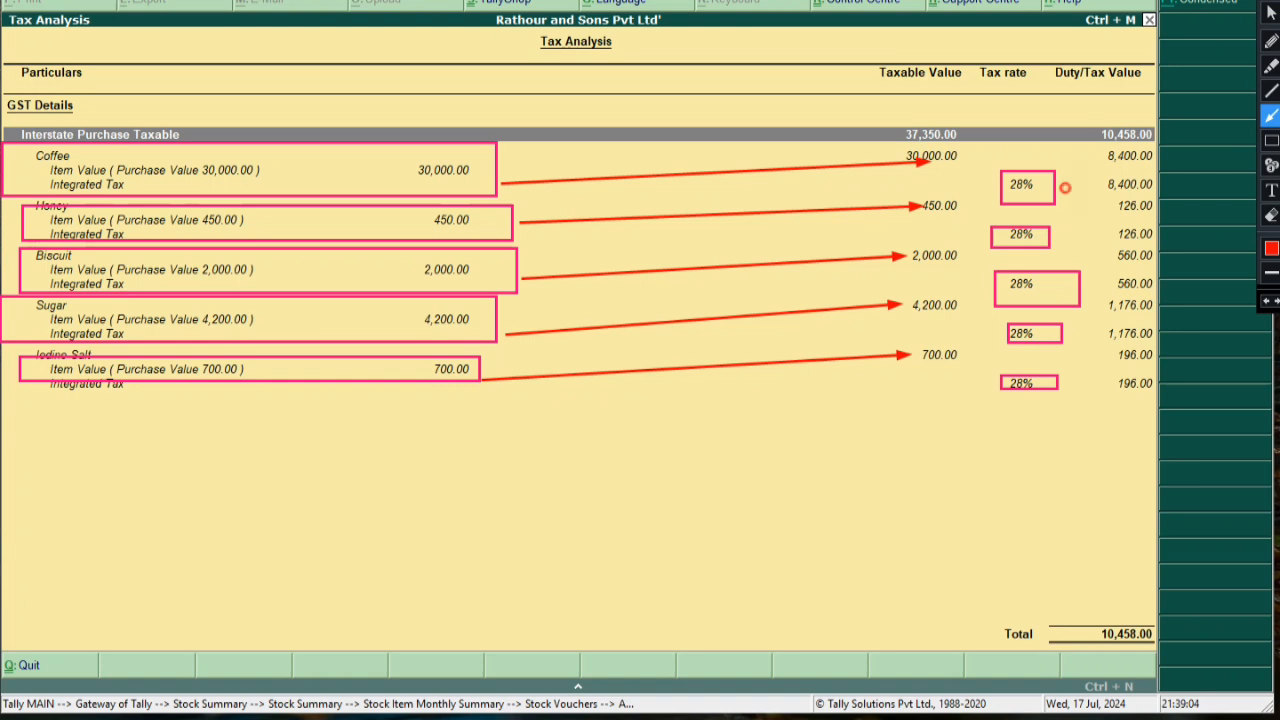
pyautogui.moveTo(1066, 187); pyautogui.dragTo(1100, 184)
pyautogui.moveTo(1056, 237); pyautogui.dragTo(1114, 231)
pyautogui.moveTo(1082, 286); pyautogui.dragTo(1106, 285)
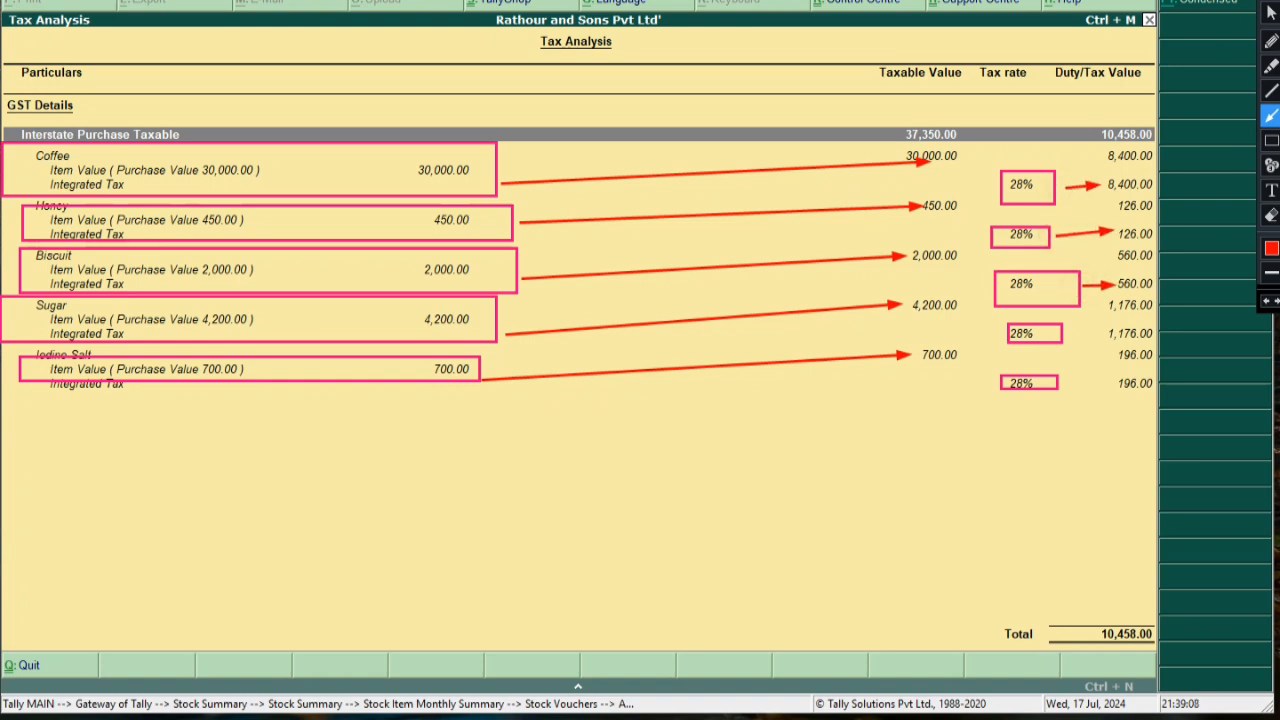
pyautogui.moveTo(1064, 334); pyautogui.dragTo(1104, 330)
pyautogui.moveTo(1062, 383); pyautogui.dragTo(1110, 382)
pyautogui.moveTo(1100, 176); pyautogui.dragTo(1108, 178)
pyautogui.click(1266, 300)
pyautogui.click(1271, 140)
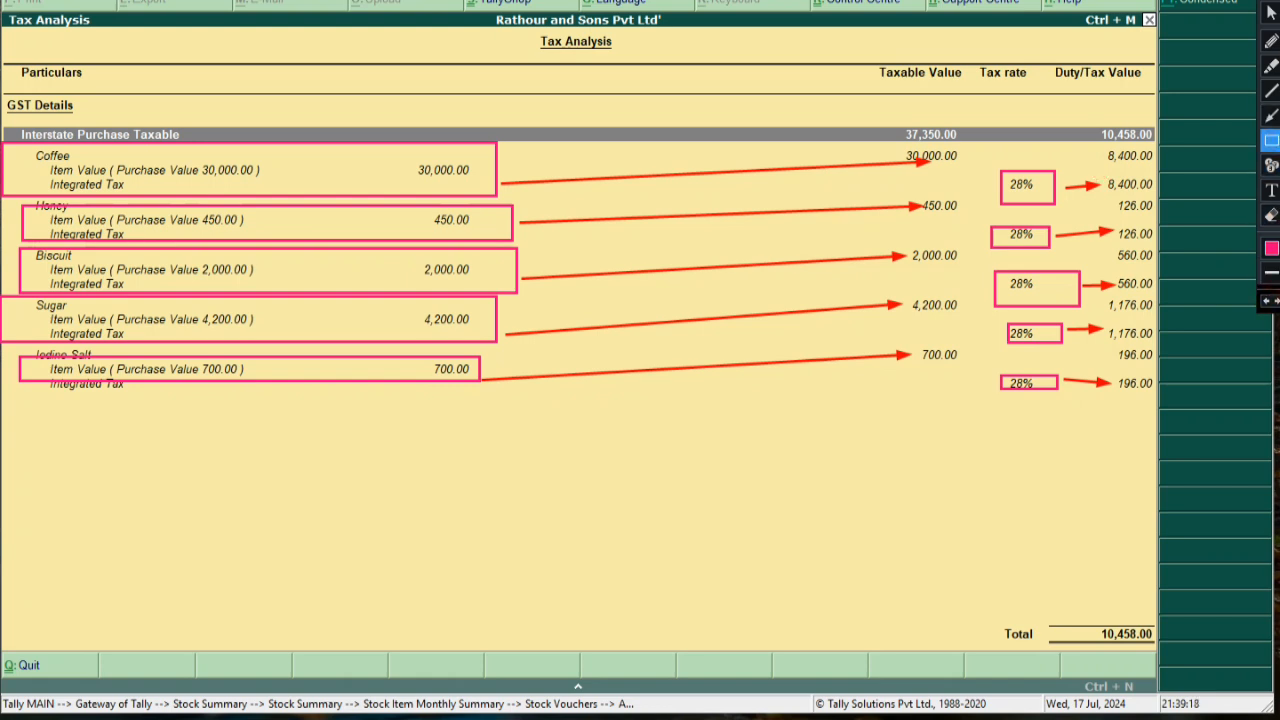
pyautogui.moveTo(1098, 172)
pyautogui.mouseDown()
pyautogui.moveTo(1160, 196)
pyautogui.moveTo(1140, 238)
pyautogui.moveTo(1153, 244)
pyautogui.moveTo(1160, 298)
pyautogui.moveTo(1140, 346)
pyautogui.moveTo(1157, 347)
pyautogui.moveTo(1157, 395)
pyautogui.mouseUp()
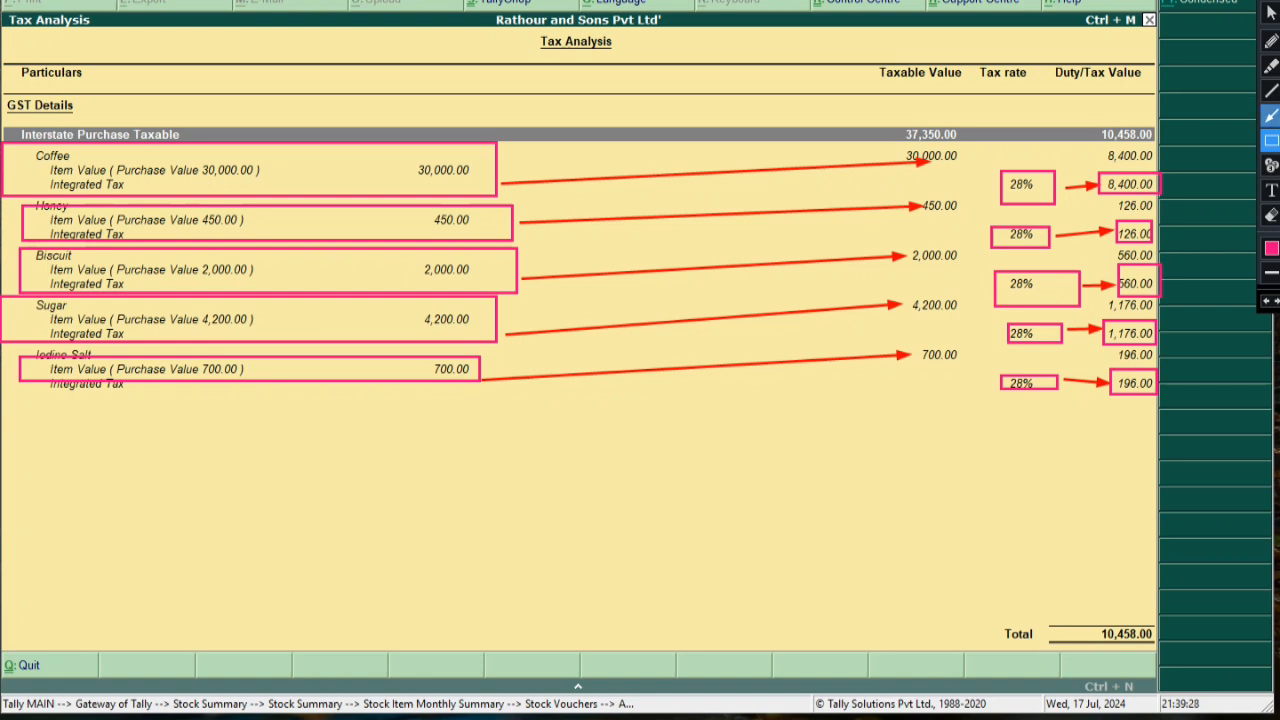
pyautogui.click(1271, 12)
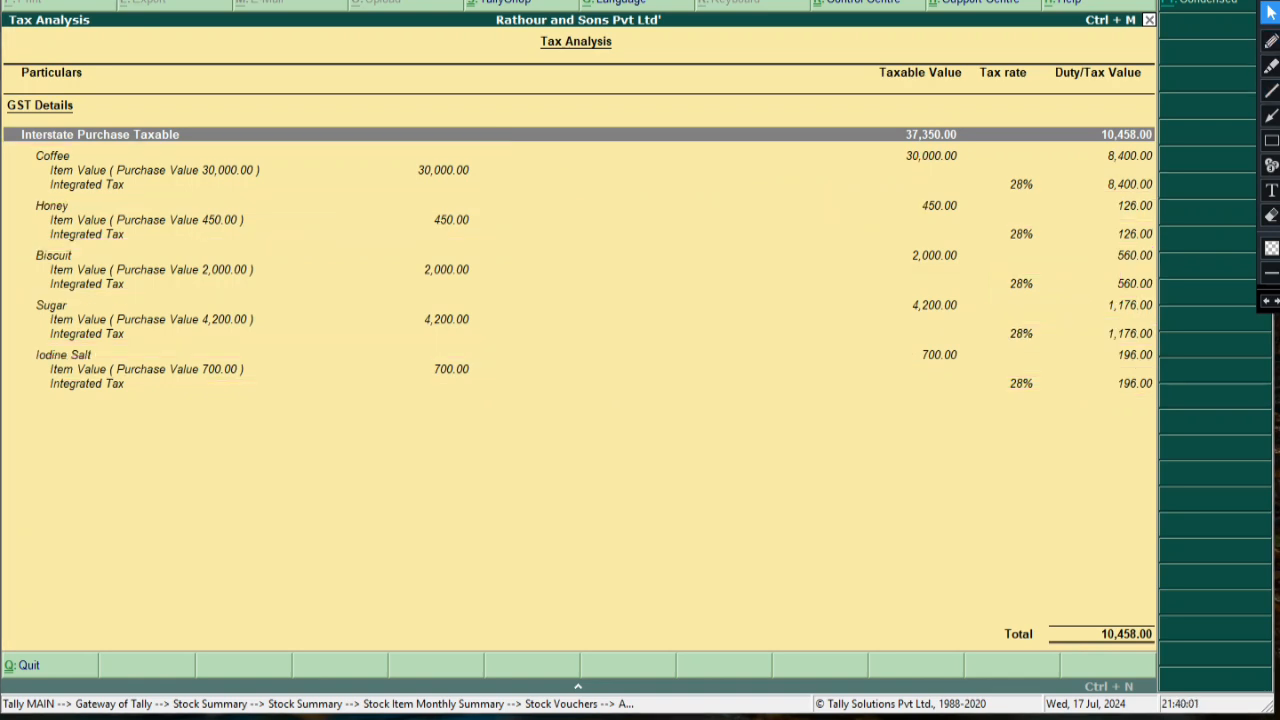
pyautogui.click(147, 219)
# Back out of Tax Analysis, the voucher and stock vouchers to the Gateway of Tally, declining to quit
pyautogui.press('Escape')
pyautogui.press('Escape')
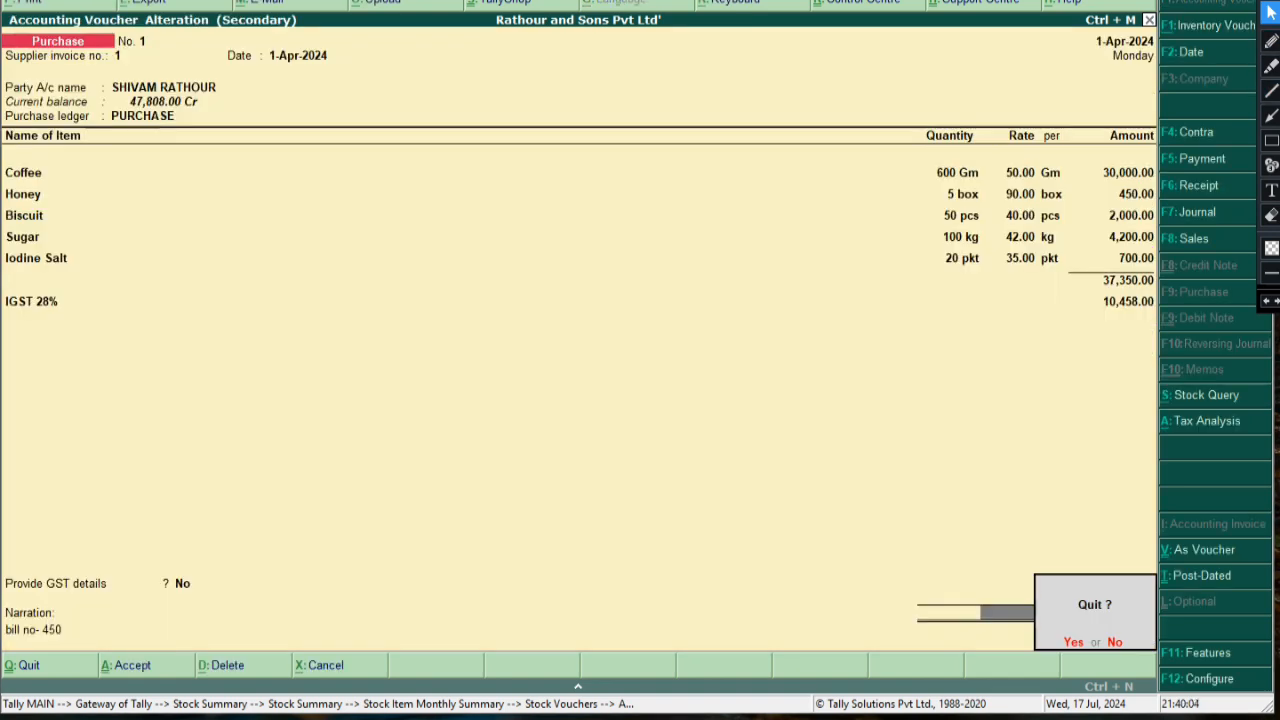
pyautogui.press('Return')
pyautogui.press('Escape')
pyautogui.press('Escape')
pyautogui.press('Escape')
pyautogui.press('Escape')
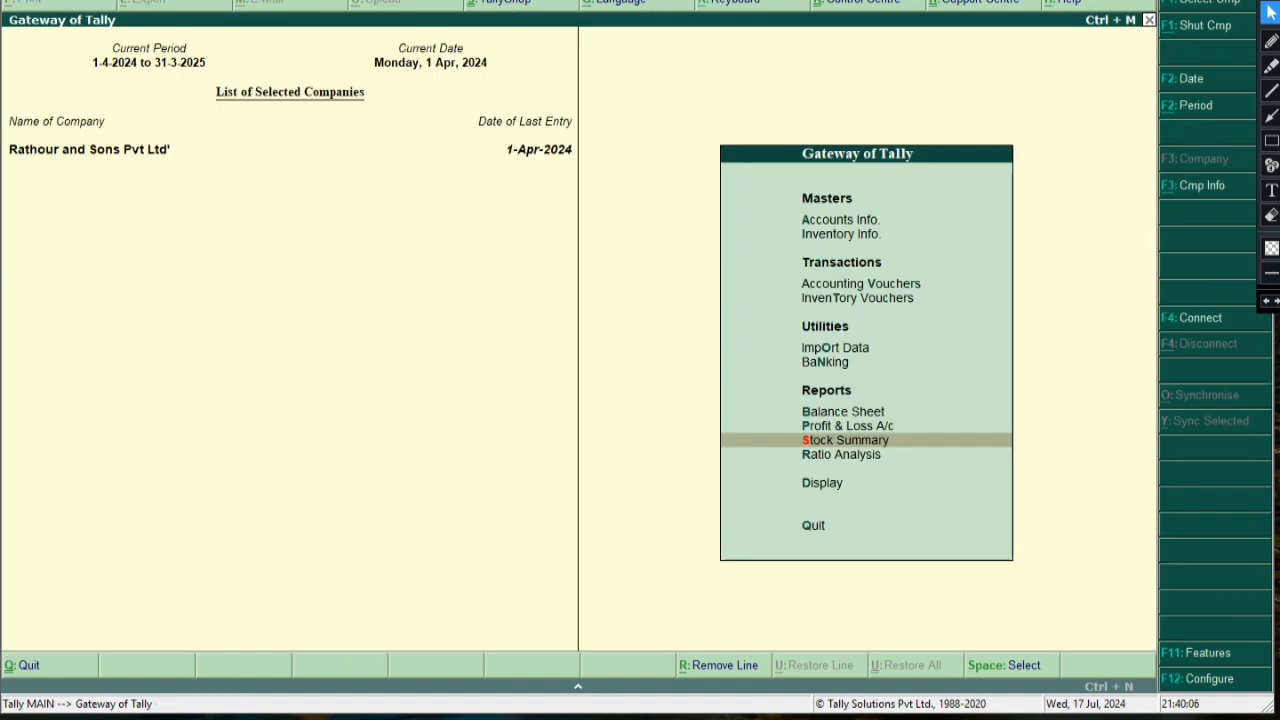
pyautogui.press('Escape')
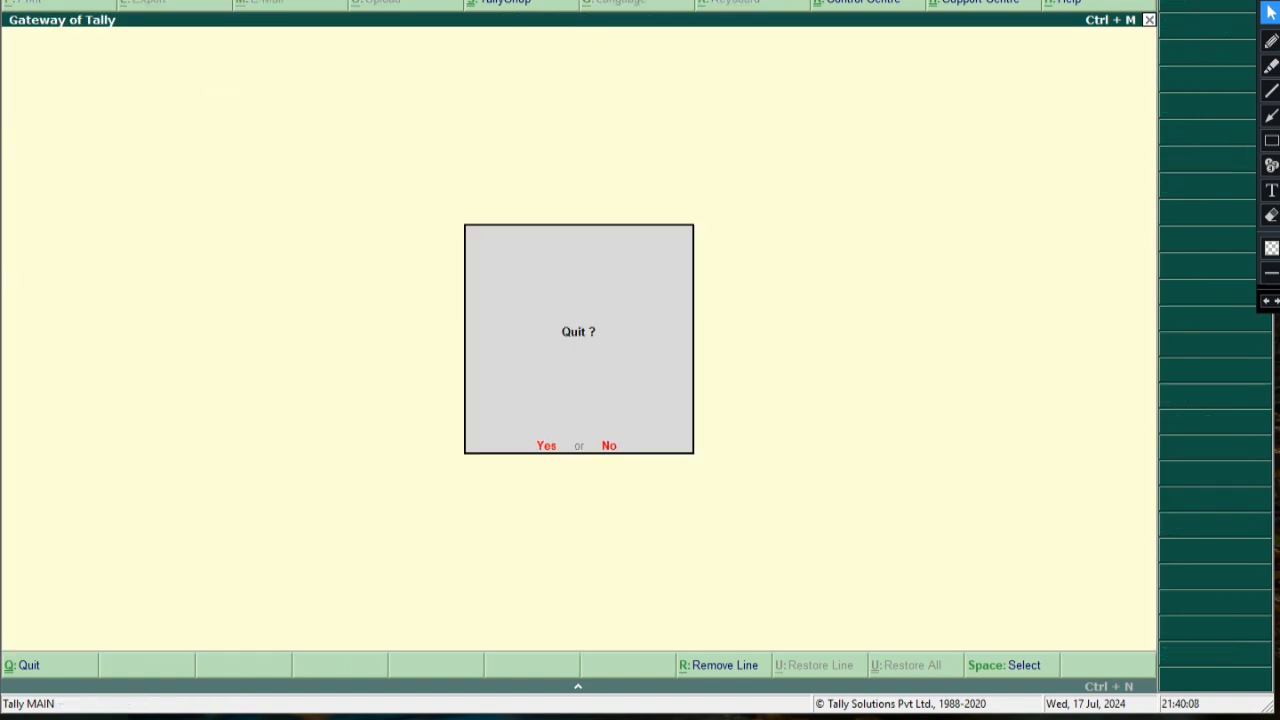
pyautogui.press('n')
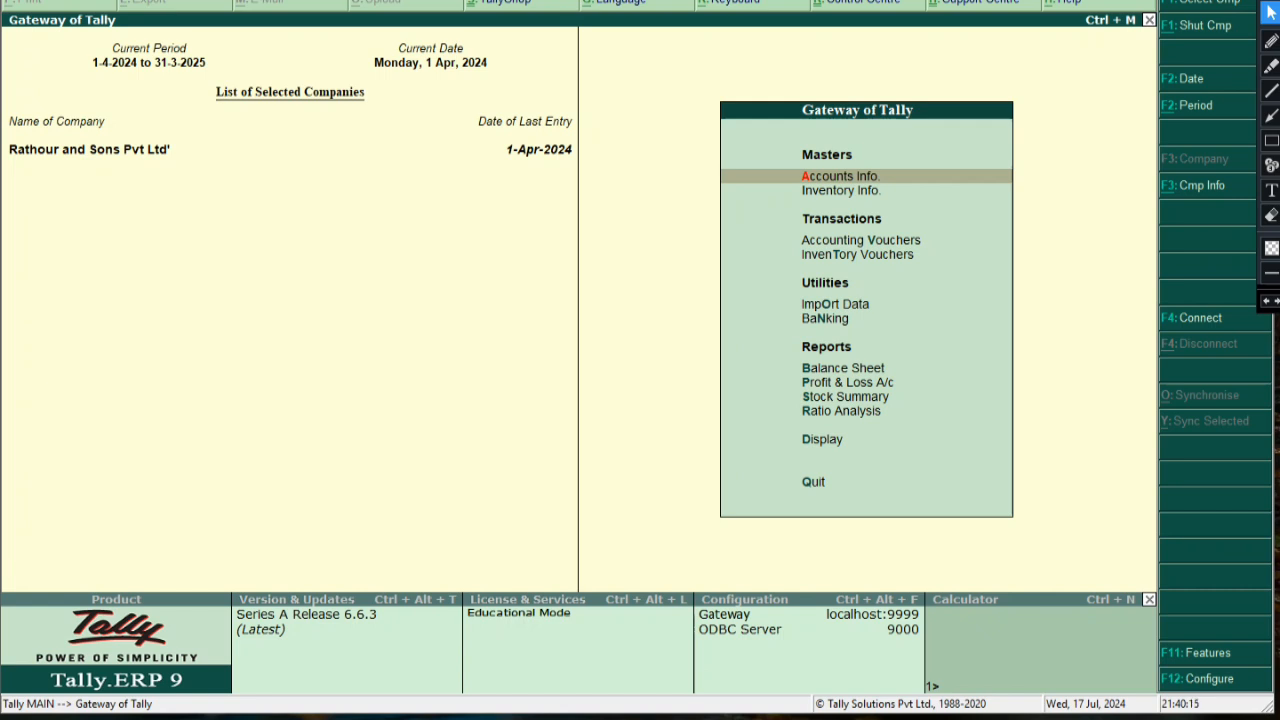
# Shut the open company through Company Info and quit Tally
pyautogui.hotkey('alt', 'F3')
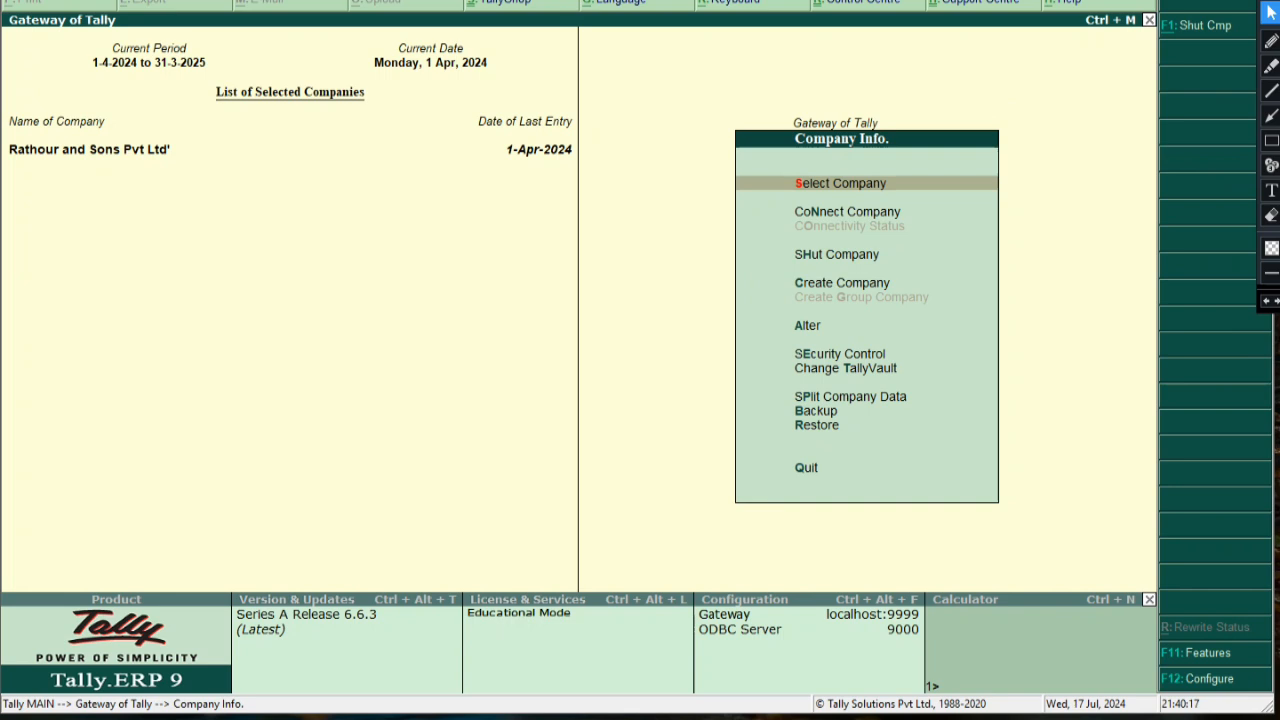
pyautogui.press('Down')
pyautogui.press('Down')
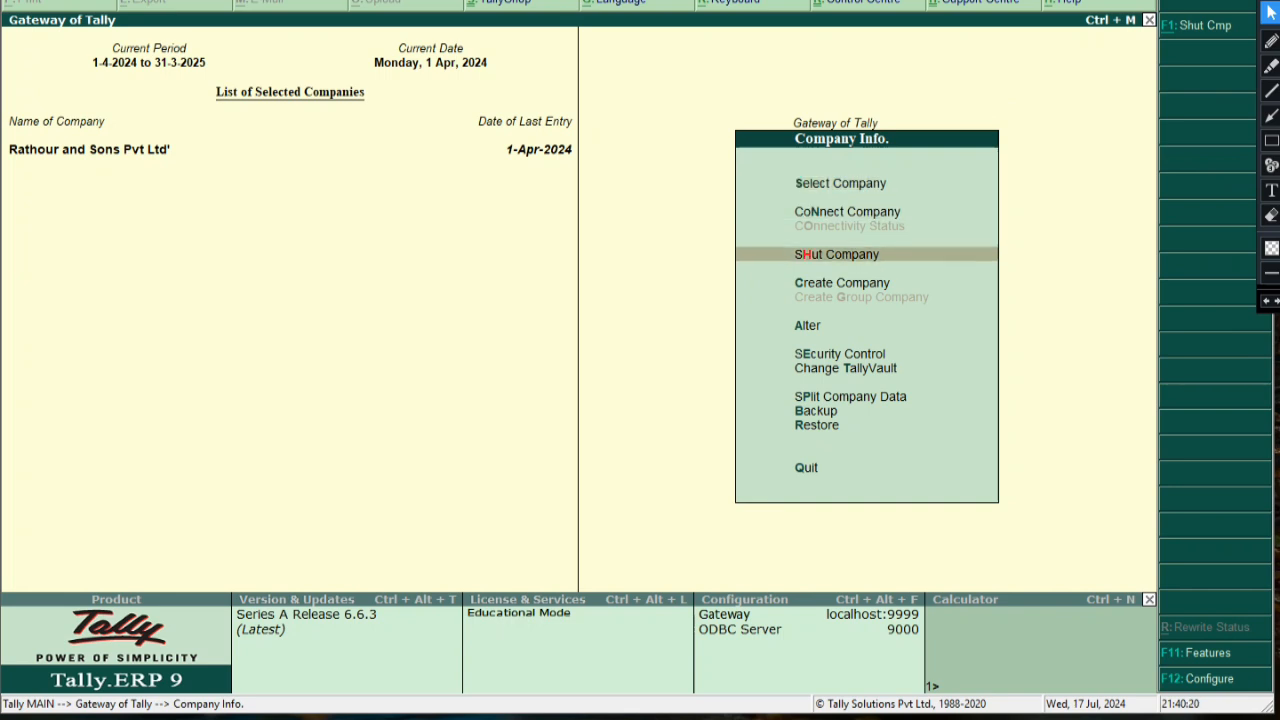
pyautogui.press('Return')
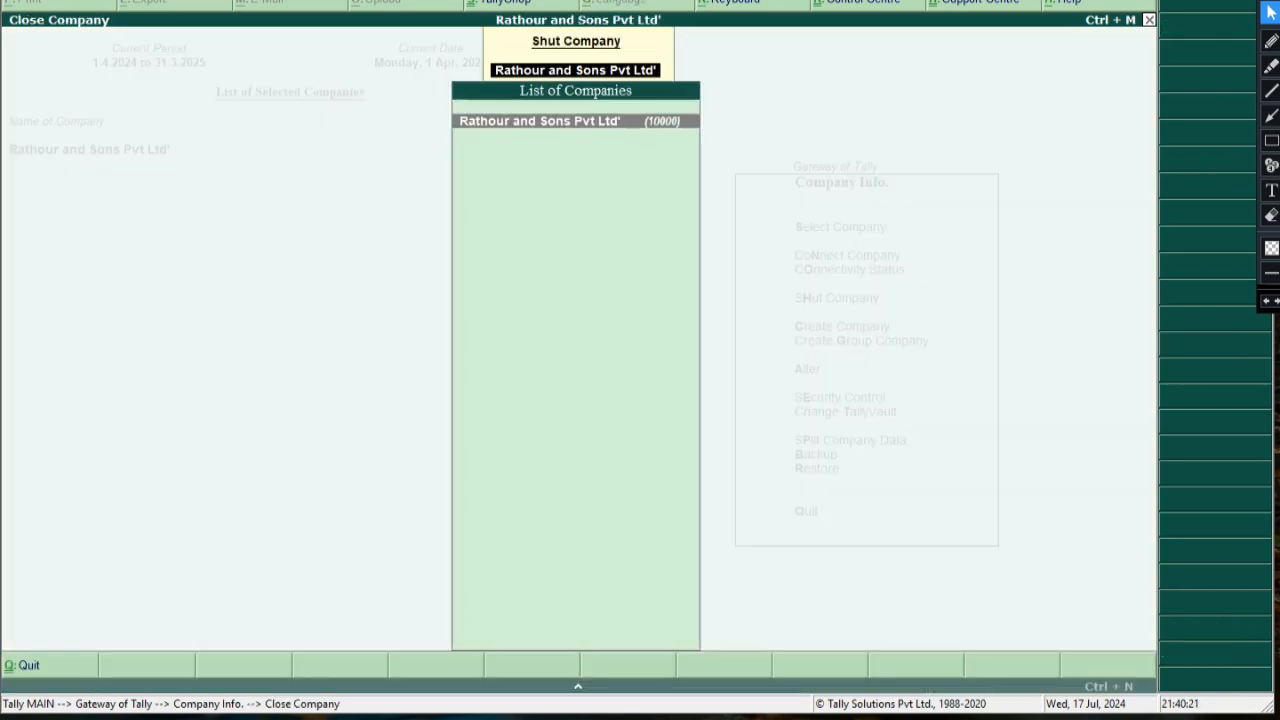
pyautogui.press('Return')
pyautogui.press('Escape')
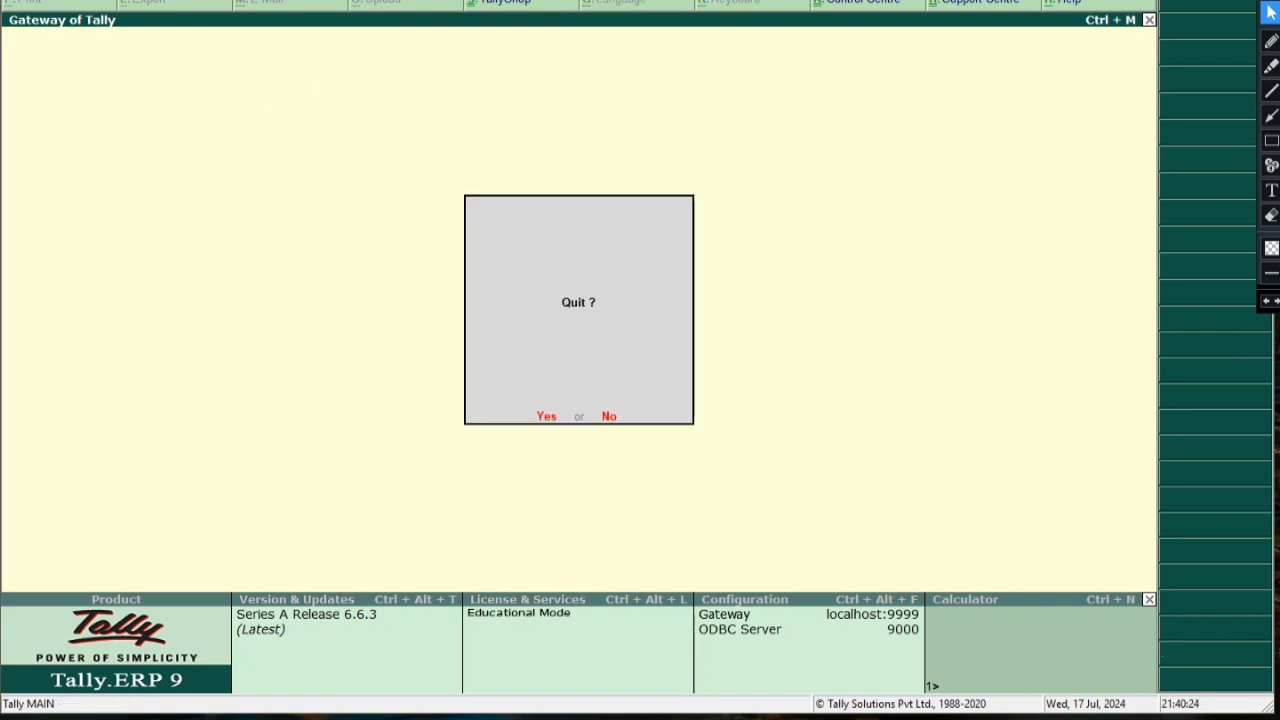
pyautogui.press('Return')
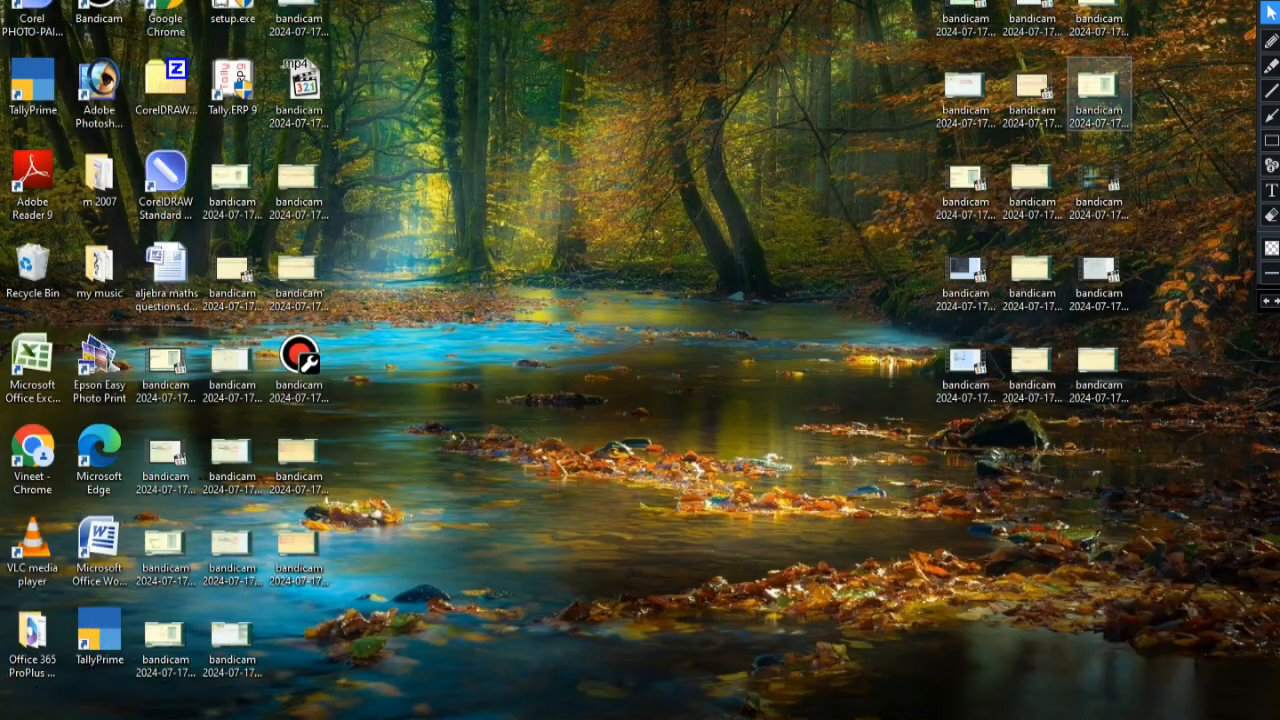
pyautogui.rightClick(635, 185)
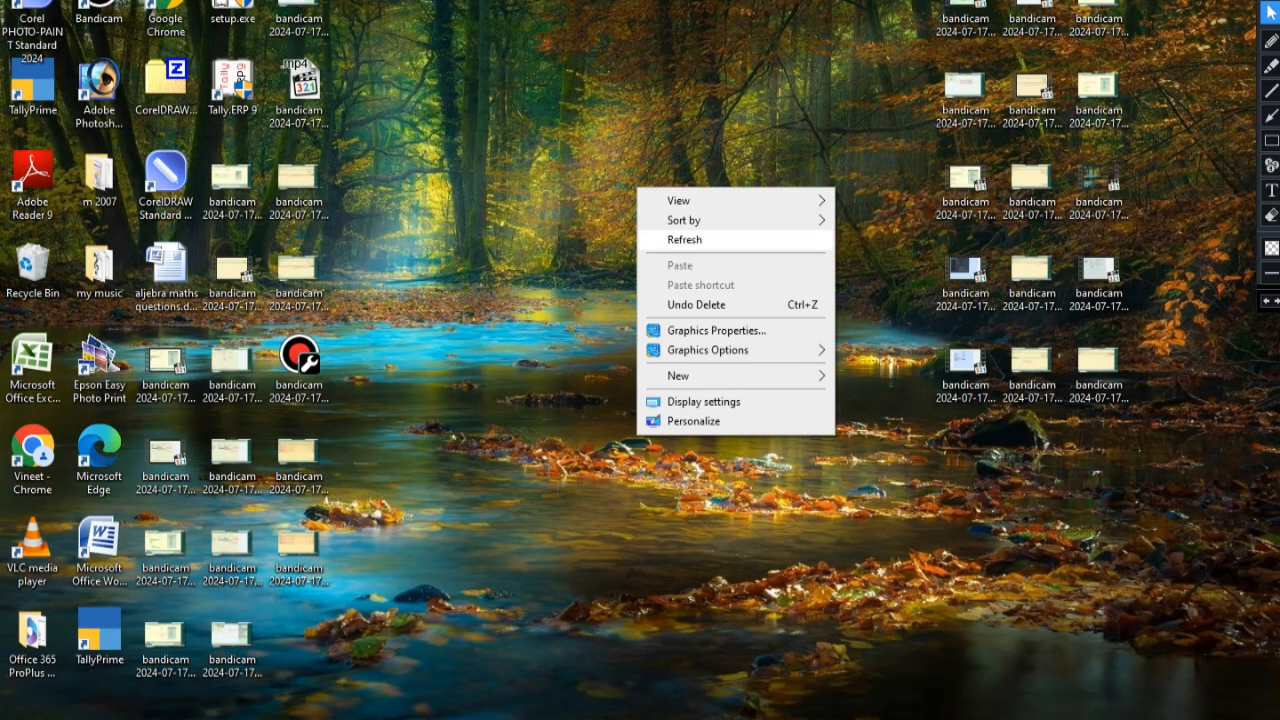
pyautogui.click(686, 239)
pyautogui.rightClick(666, 226)
pyautogui.click(700, 274)
pyautogui.rightClick(706, 234)
pyautogui.click(750, 284)
pyautogui.rightClick(670, 263)
pyautogui.rightClick(656, 268)
pyautogui.click(700, 327)
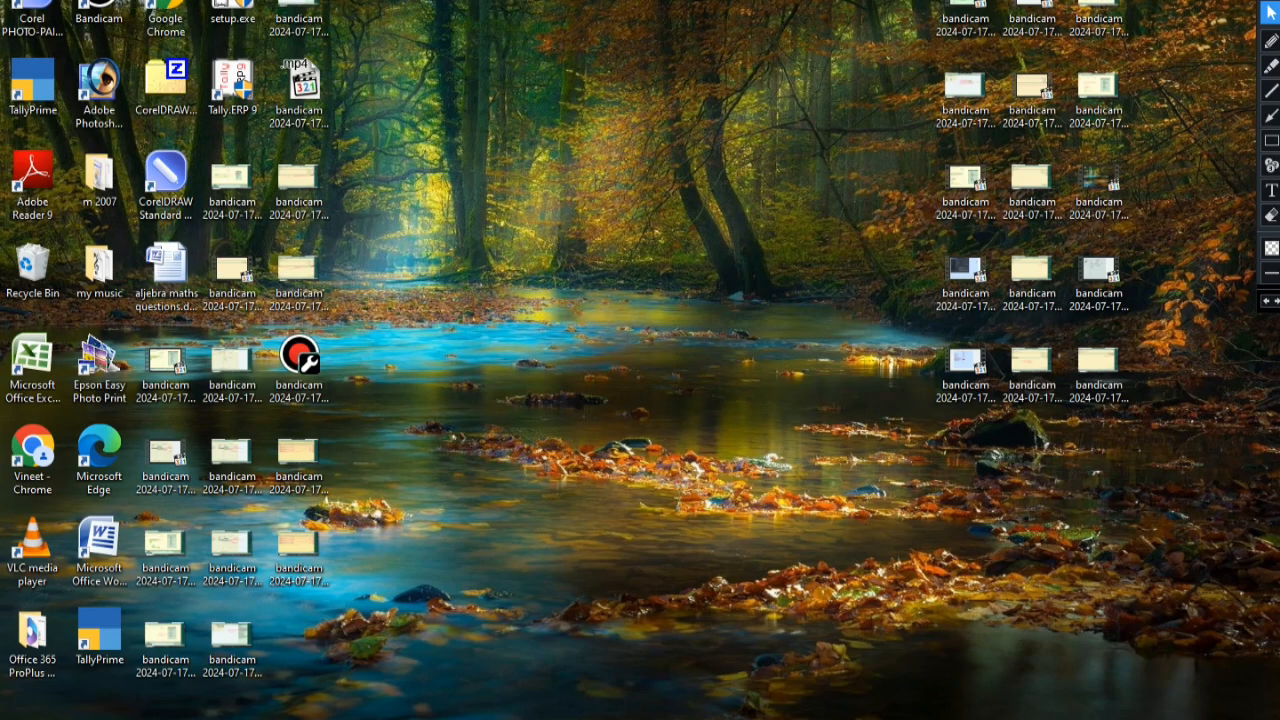